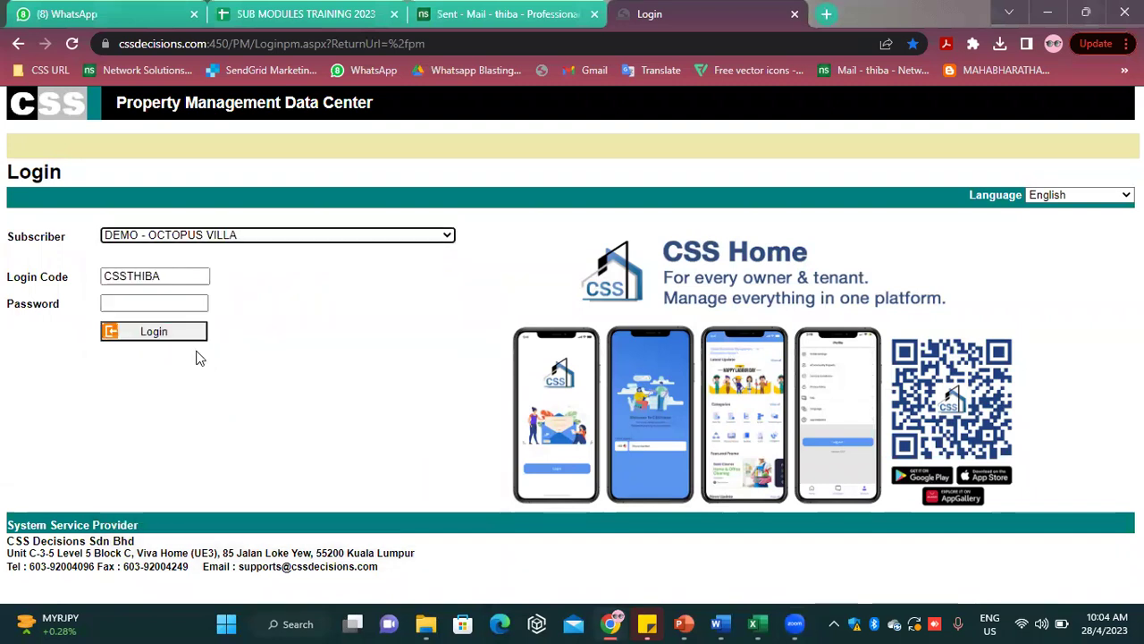
Log in to DEMO - OCTOPUS VILLA after trimming the login code prefix and re-entering the password
{"action": "left_click_drag", "start_coordinate": [128, 276], "coordinate": [98, 276]}
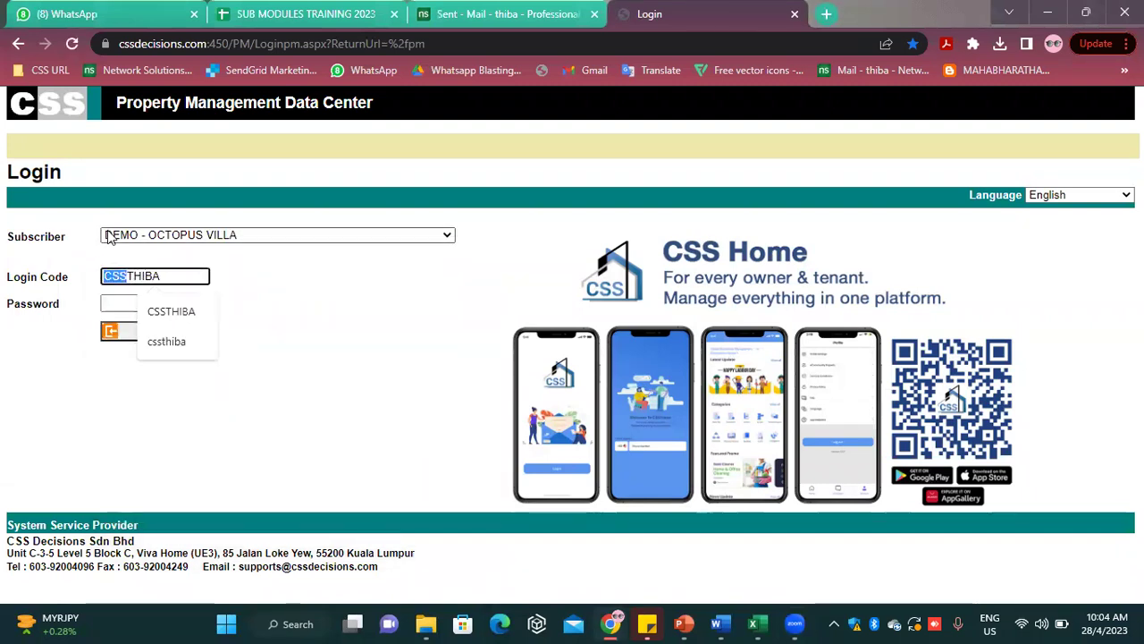
{"action": "key", "text": "BackSpace"}
{"action": "left_click", "coordinate": [148, 301]}
{"action": "type", "text": "•••"}
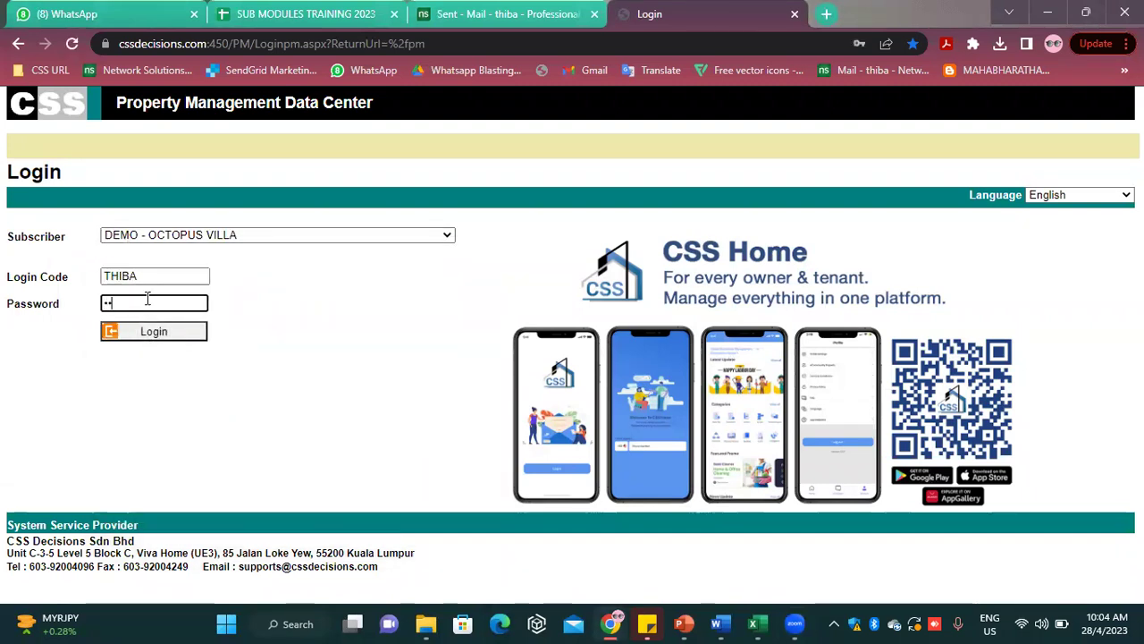
{"action": "double_click", "coordinate": [117, 302]}
{"action": "key", "text": "BackSpace"}
{"action": "type", "text": "•••"}
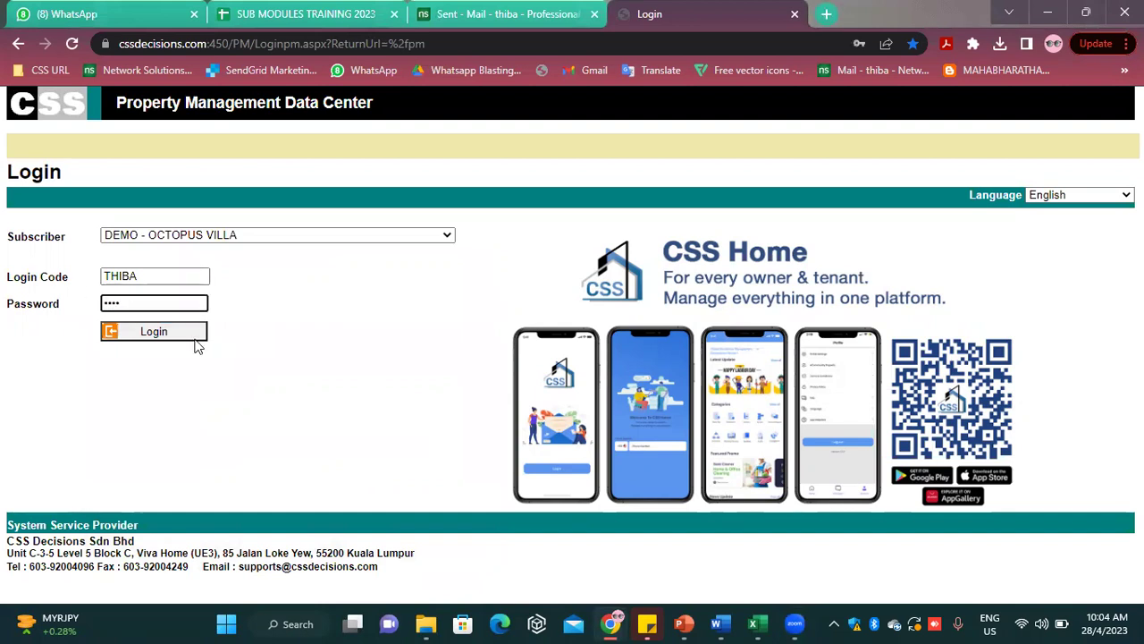
{"action": "left_click", "coordinate": [195, 340]}
{"action": "left_click", "coordinate": [654, 148]}
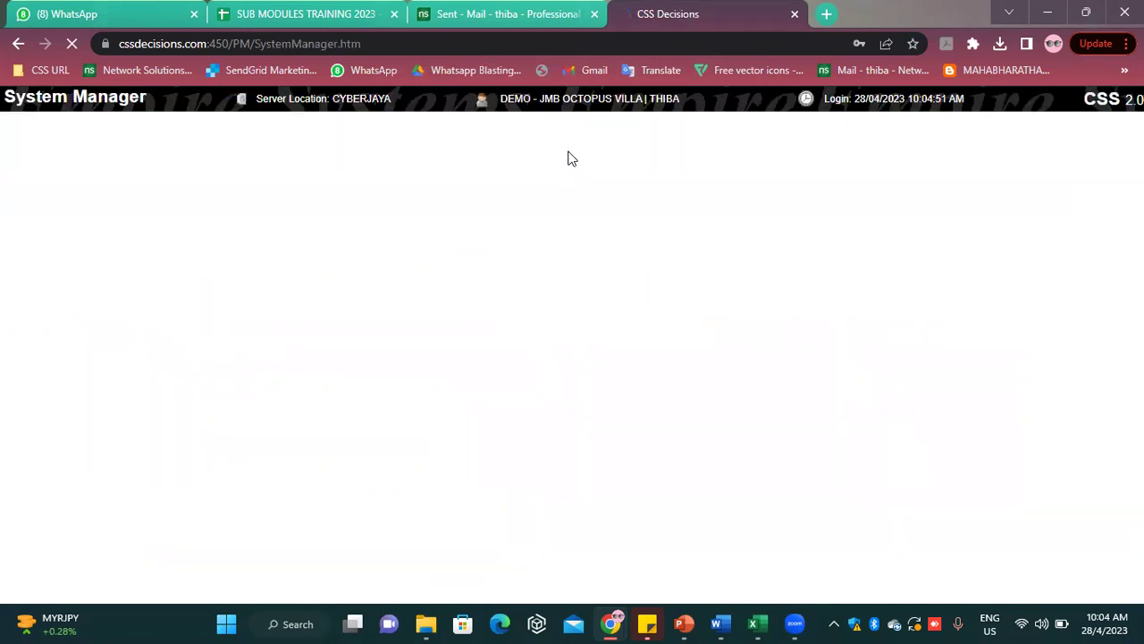
Dismiss the 'You have new message(s)' alert so the System Manager home loads
{"action": "key", "text": "Return"}
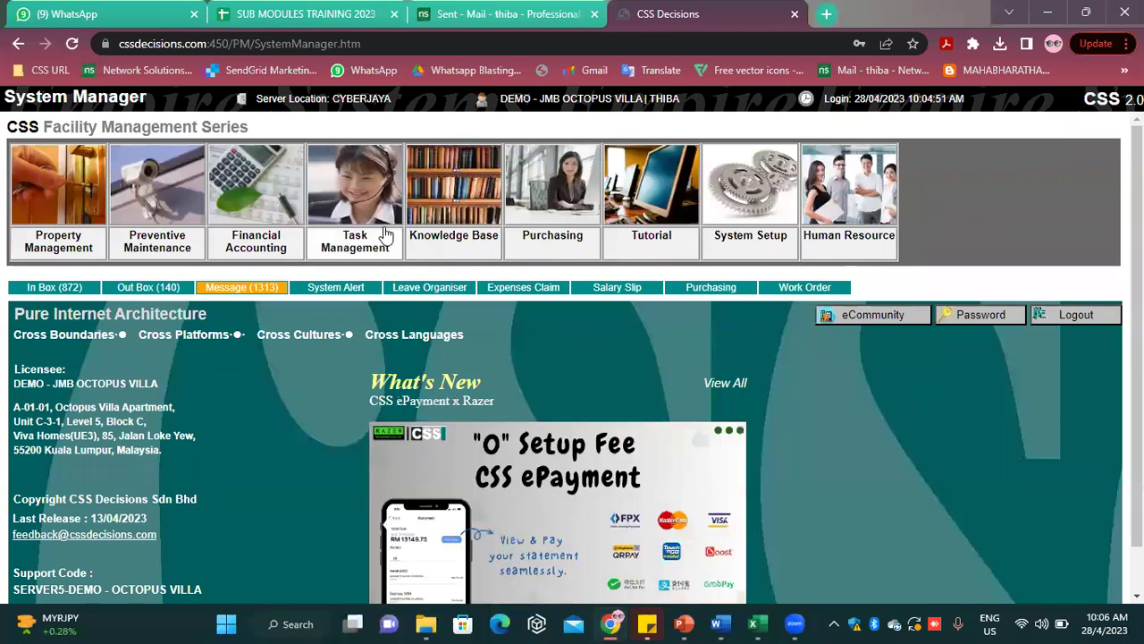
{"action": "left_click", "coordinate": [378, 217]}
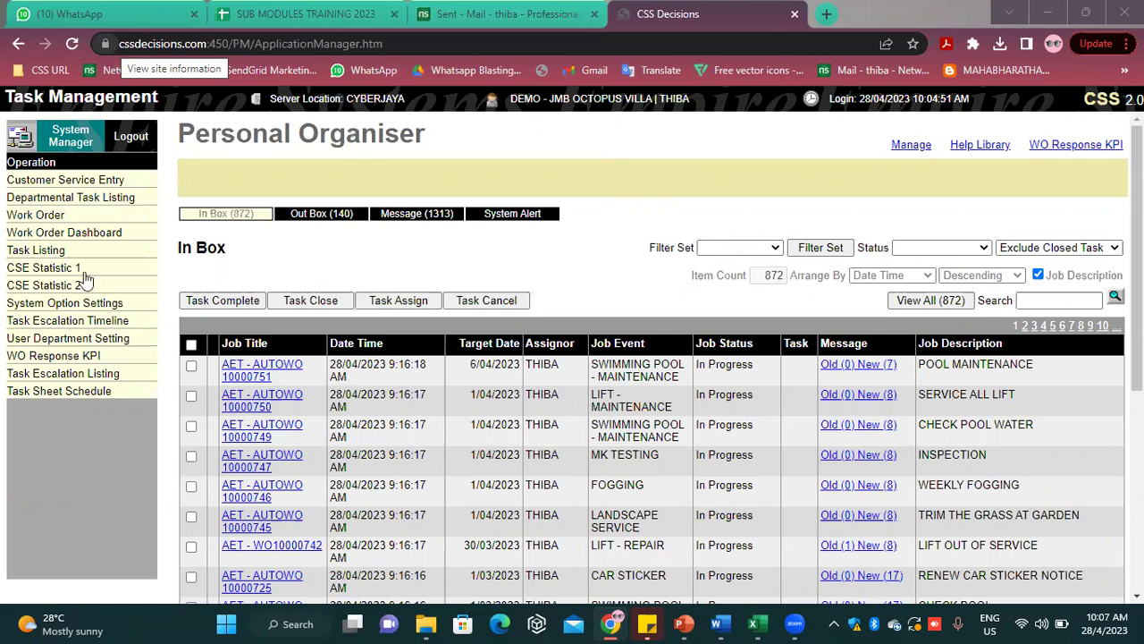
{"action": "left_click", "coordinate": [76, 141]}
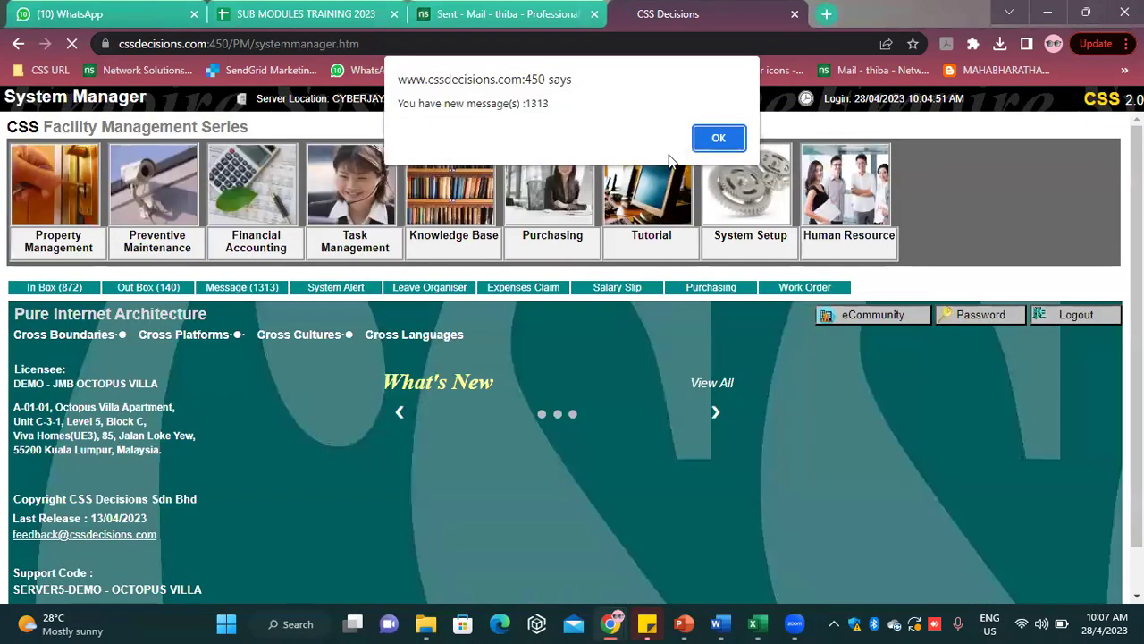
Dismiss the messages alert, enter System Setup and acknowledge the alert-items notice
{"action": "left_click", "coordinate": [722, 140]}
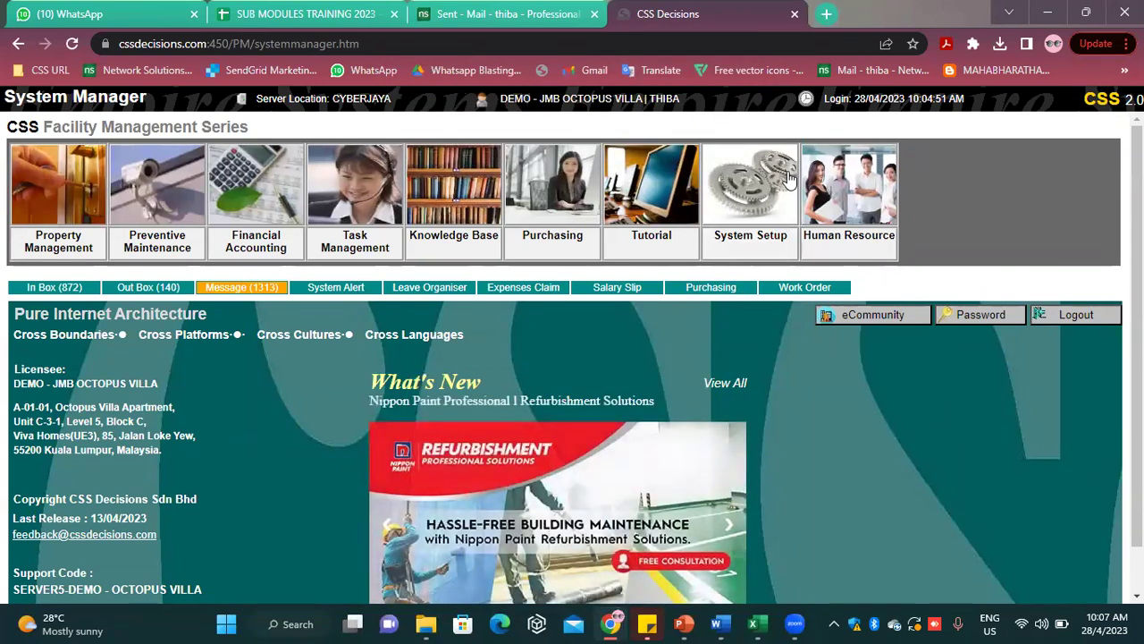
{"action": "left_click", "coordinate": [739, 195]}
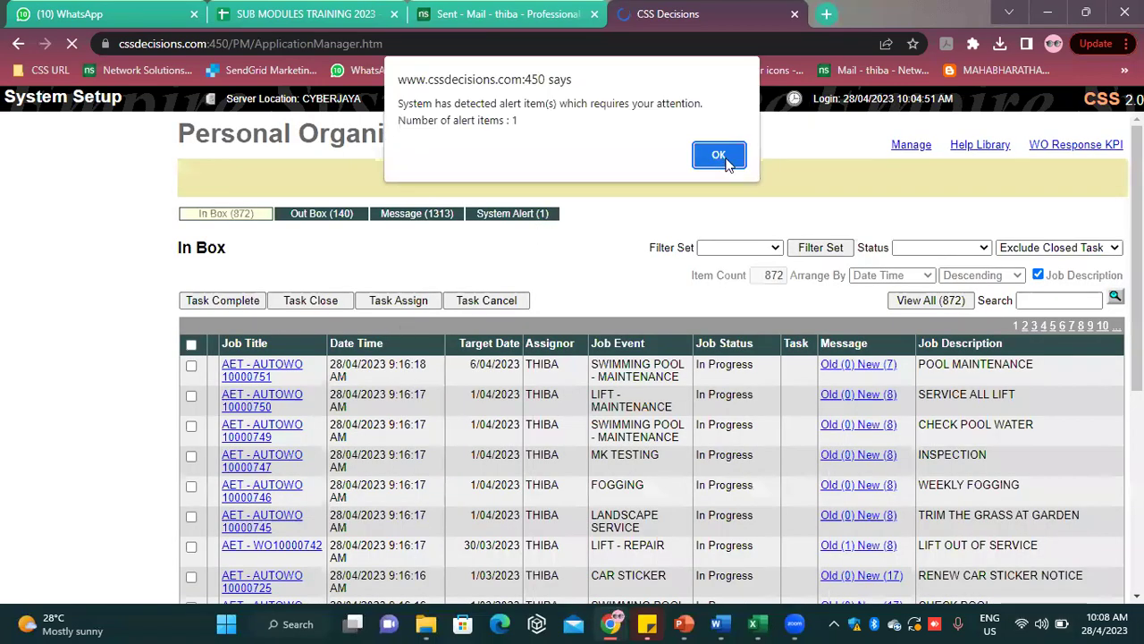
{"action": "left_click", "coordinate": [720, 156]}
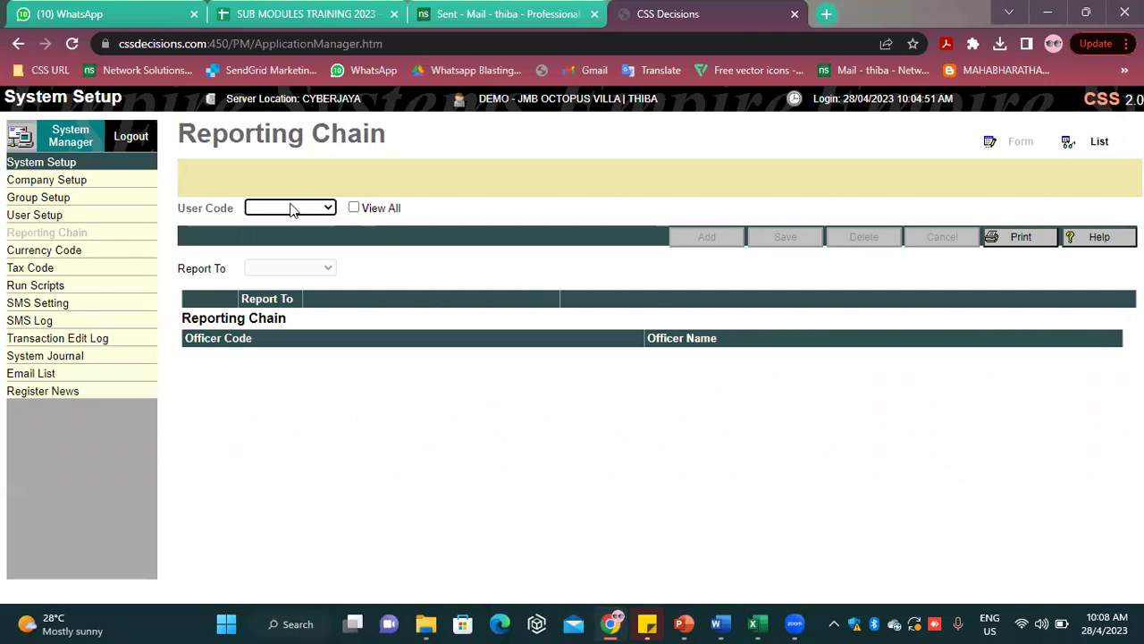
Choose the other user's code and delete its existing Report To link
{"action": "left_click", "coordinate": [294, 208]}
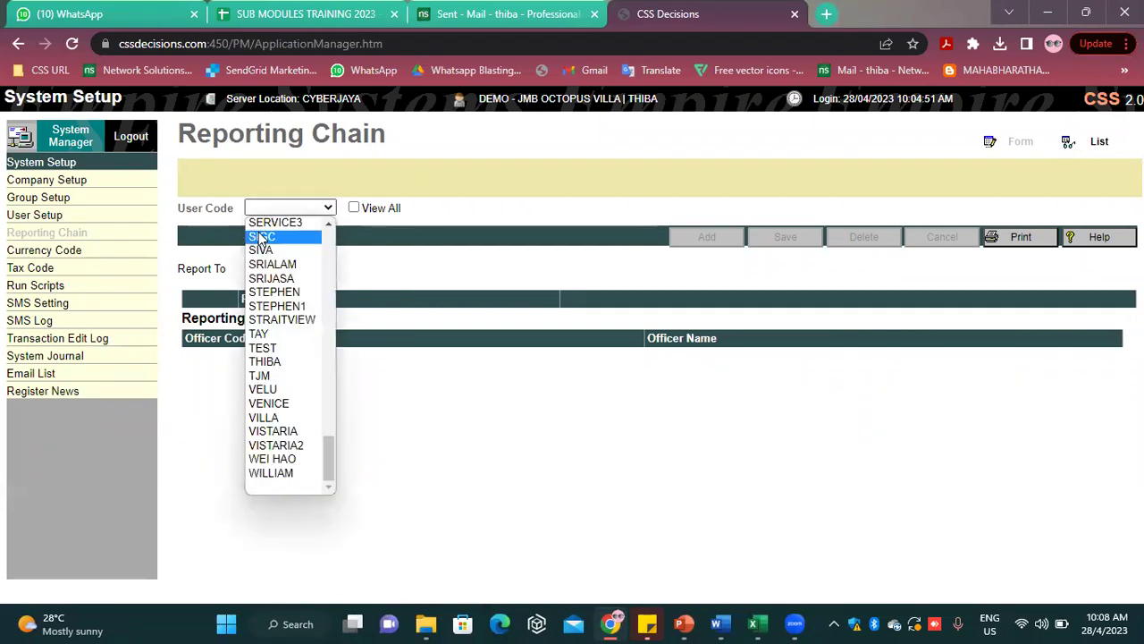
{"action": "key", "text": "Down"}
{"action": "key", "text": "Down"}
{"action": "left_click", "coordinate": [261, 250]}
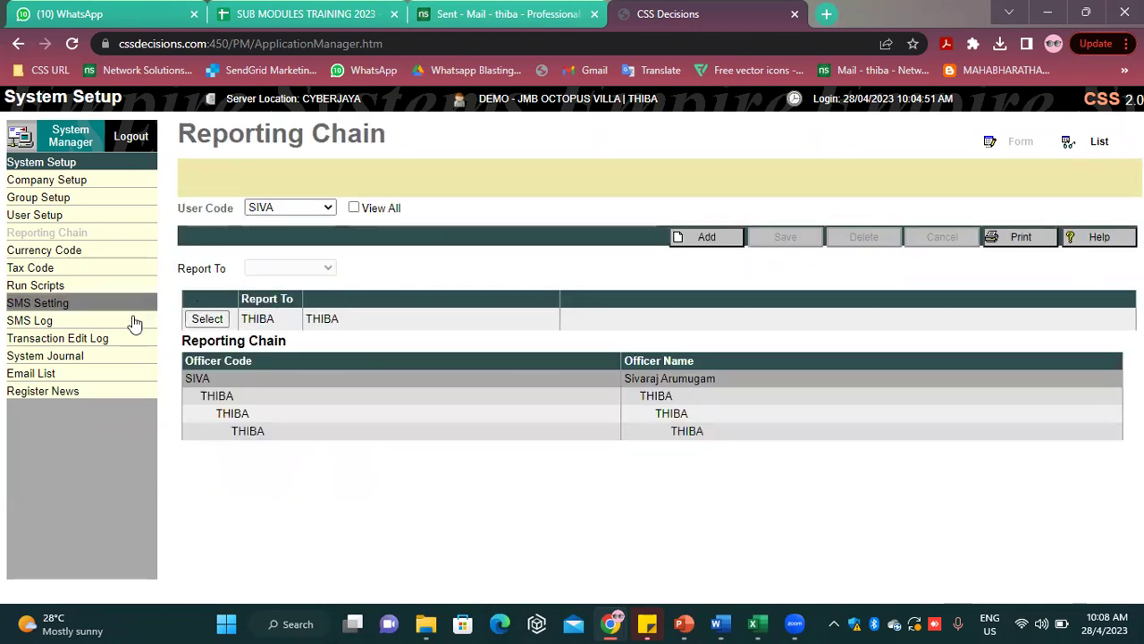
{"action": "left_click", "coordinate": [218, 320]}
{"action": "left_click", "coordinate": [844, 237]}
{"action": "left_click", "coordinate": [645, 143]}
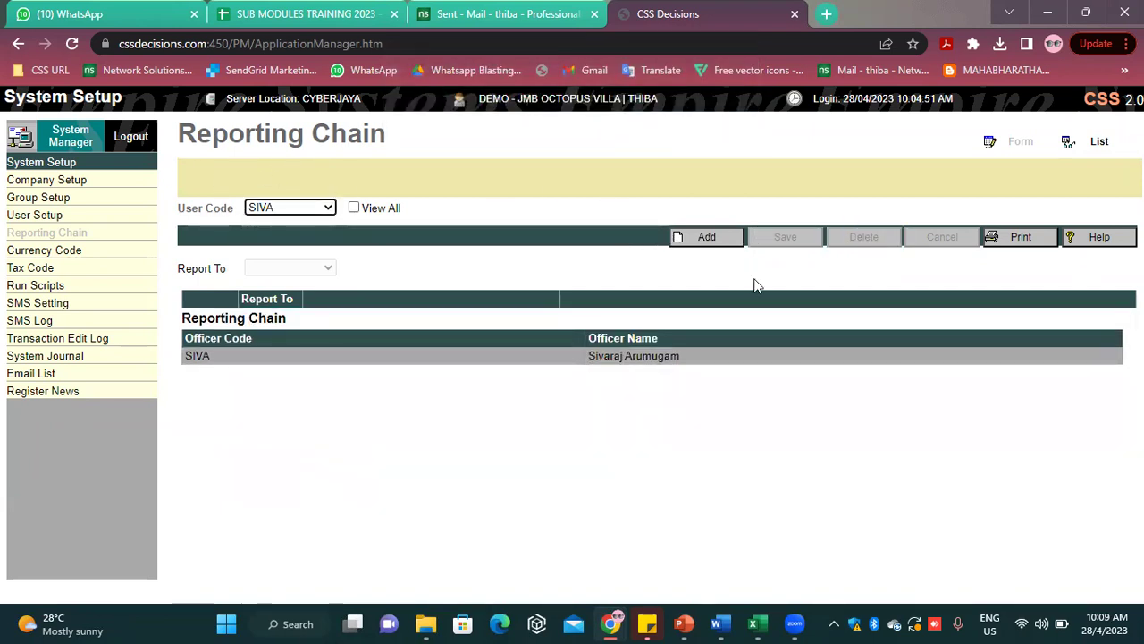
Add the logged-in user as that user's Report To officer, save, and return to System Manager
{"action": "left_click", "coordinate": [711, 240]}
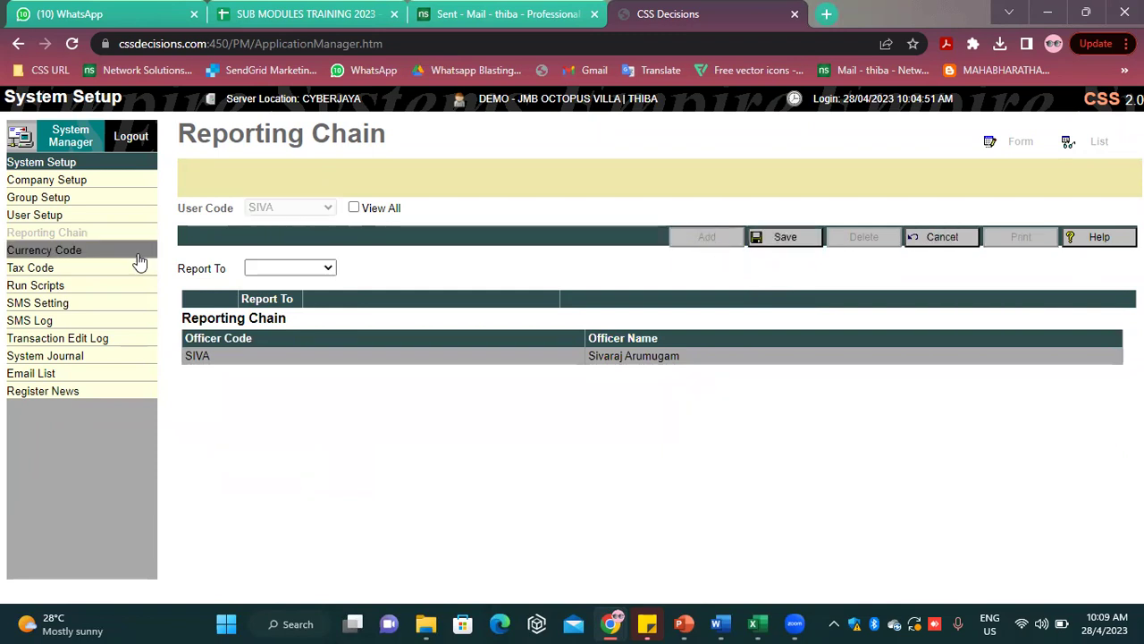
{"action": "left_click", "coordinate": [255, 273]}
{"action": "key", "text": "t"}
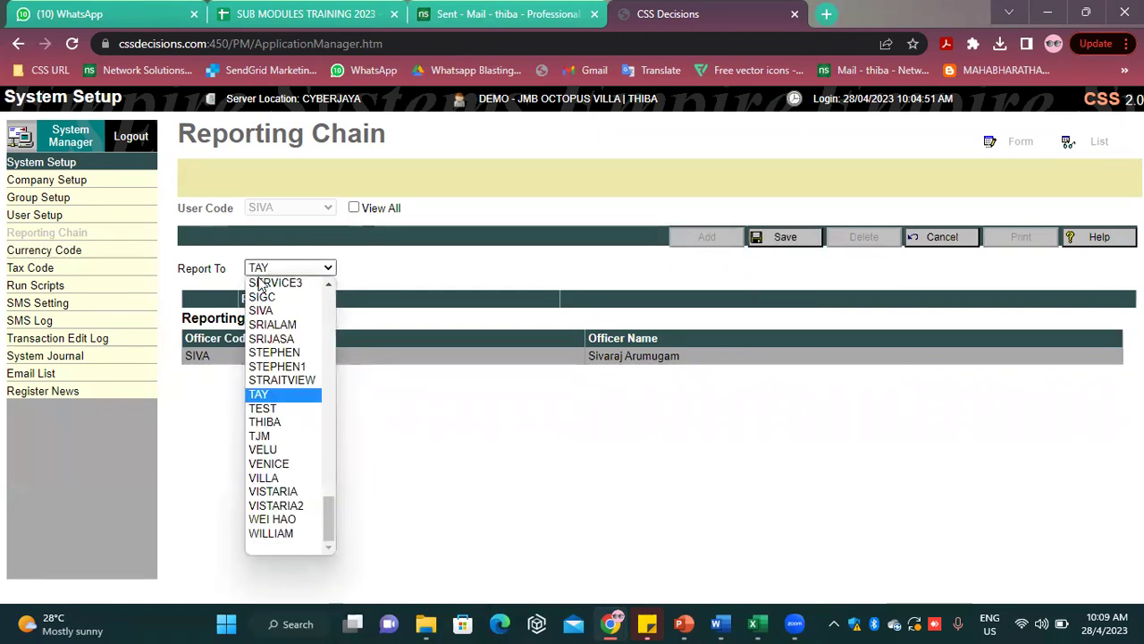
{"action": "left_click", "coordinate": [273, 423]}
{"action": "left_click", "coordinate": [792, 237]}
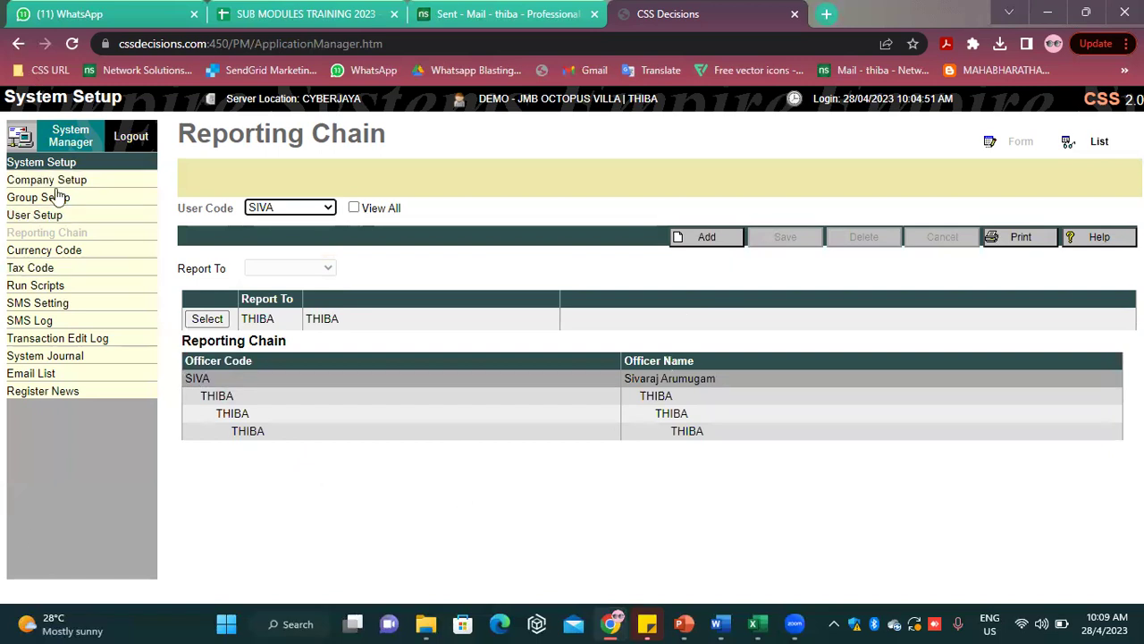
{"action": "left_click", "coordinate": [78, 134]}
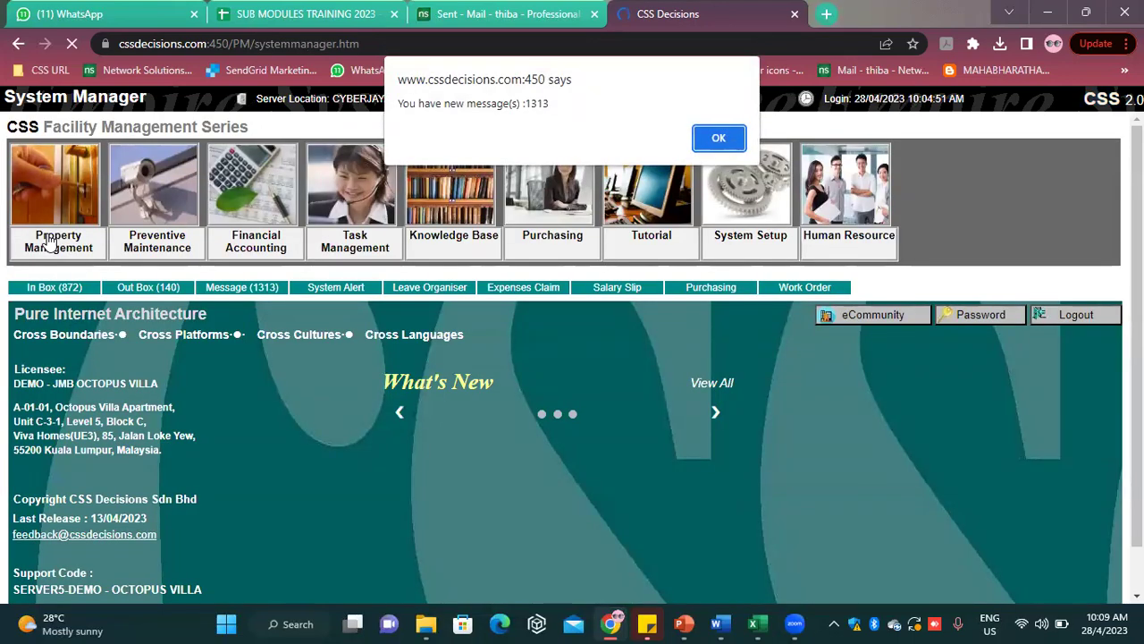
Dismiss the messages alert and go to Task Management's User Department Setting page
{"action": "left_click", "coordinate": [718, 138]}
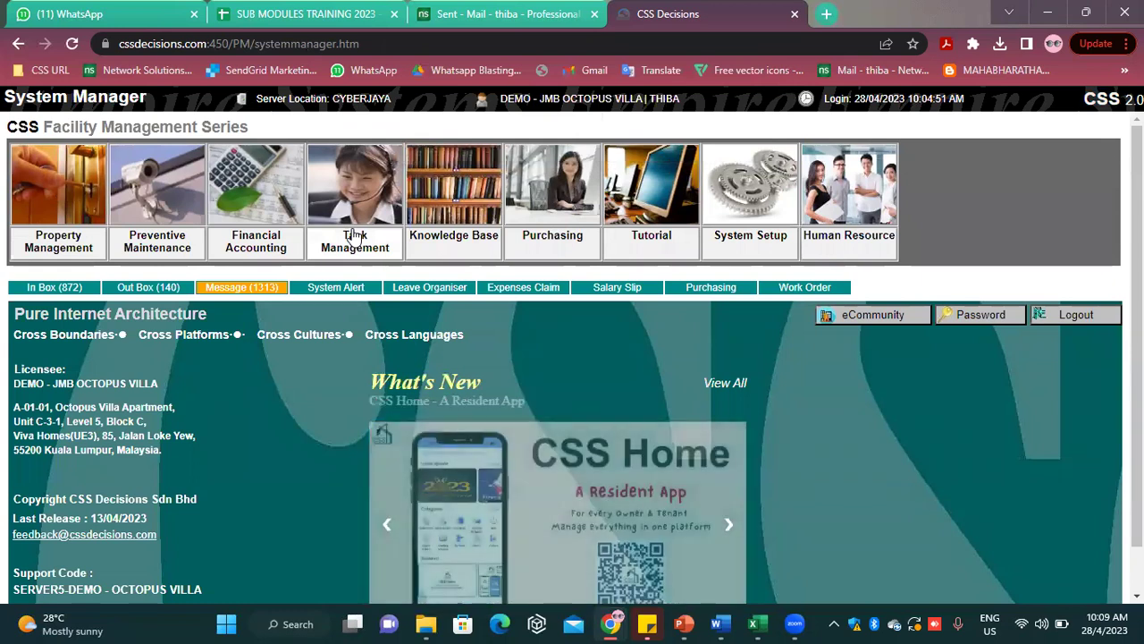
{"action": "left_click", "coordinate": [355, 234]}
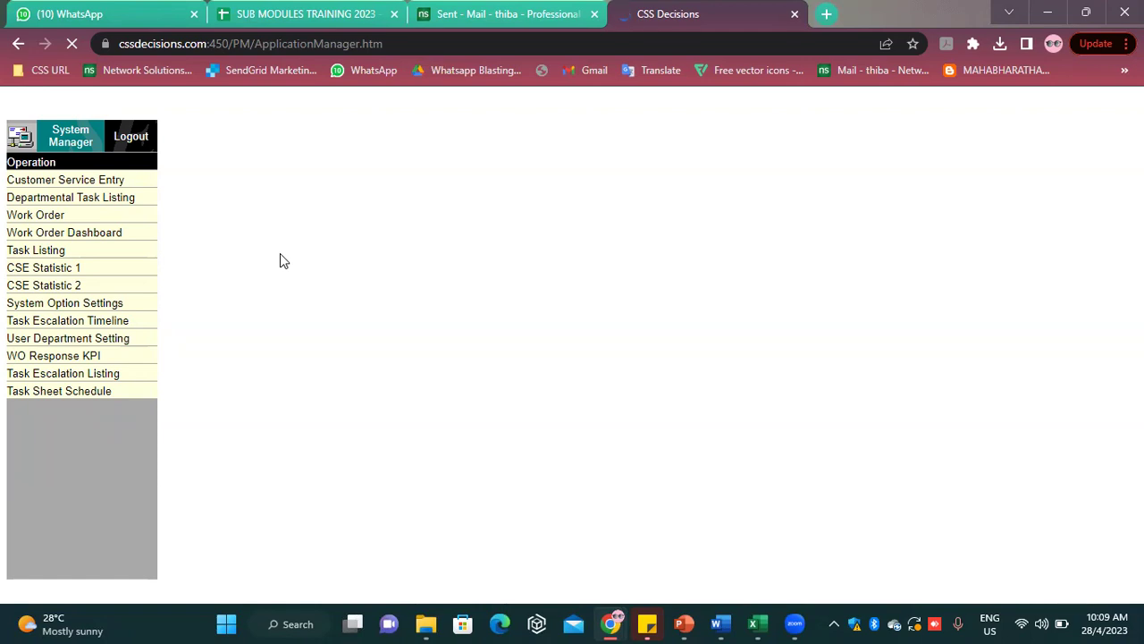
{"action": "left_click", "coordinate": [108, 337]}
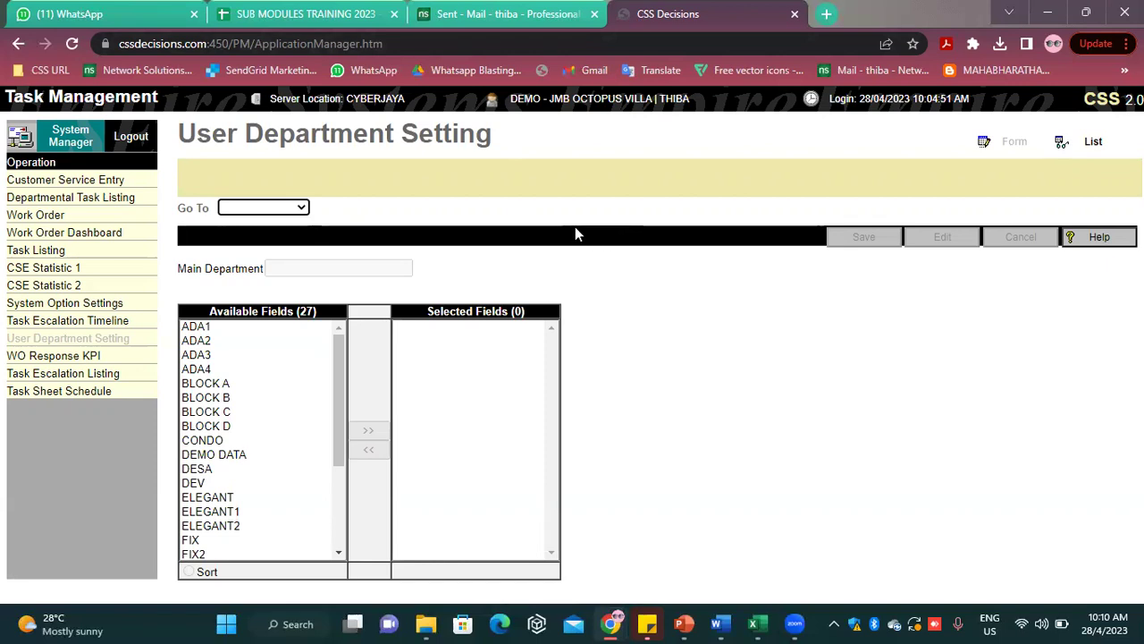
Load the other user's department setting and save it with all departments cleared
{"action": "left_click", "coordinate": [300, 208]}
{"action": "scroll", "coordinate": [259, 376], "scroll_direction": "down", "scroll_amount": 10}
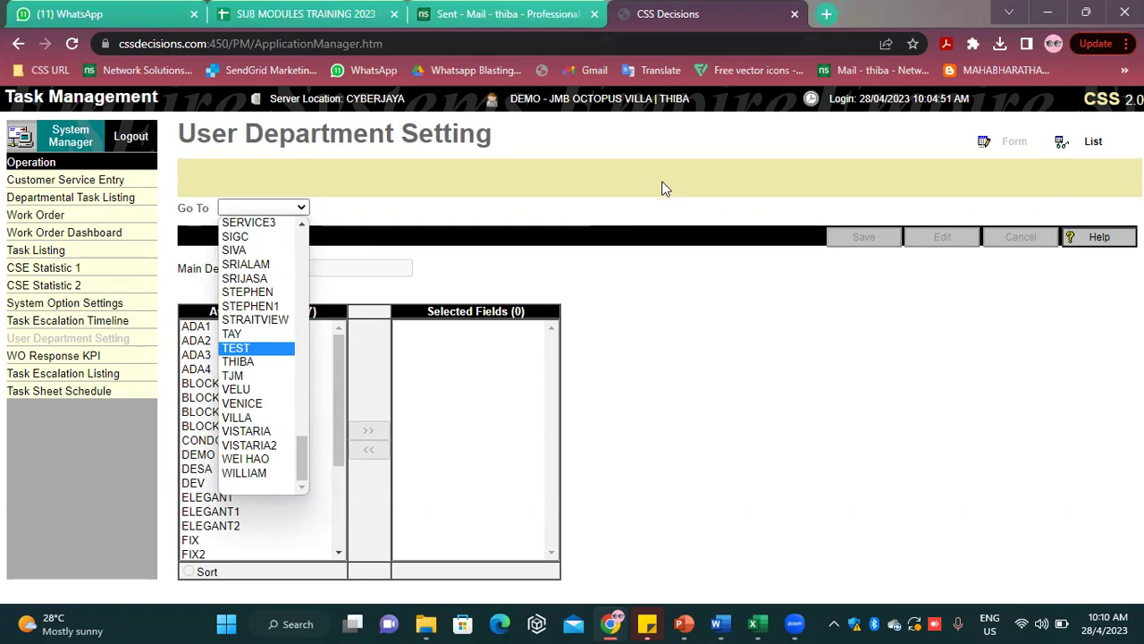
{"action": "left_click", "coordinate": [662, 188]}
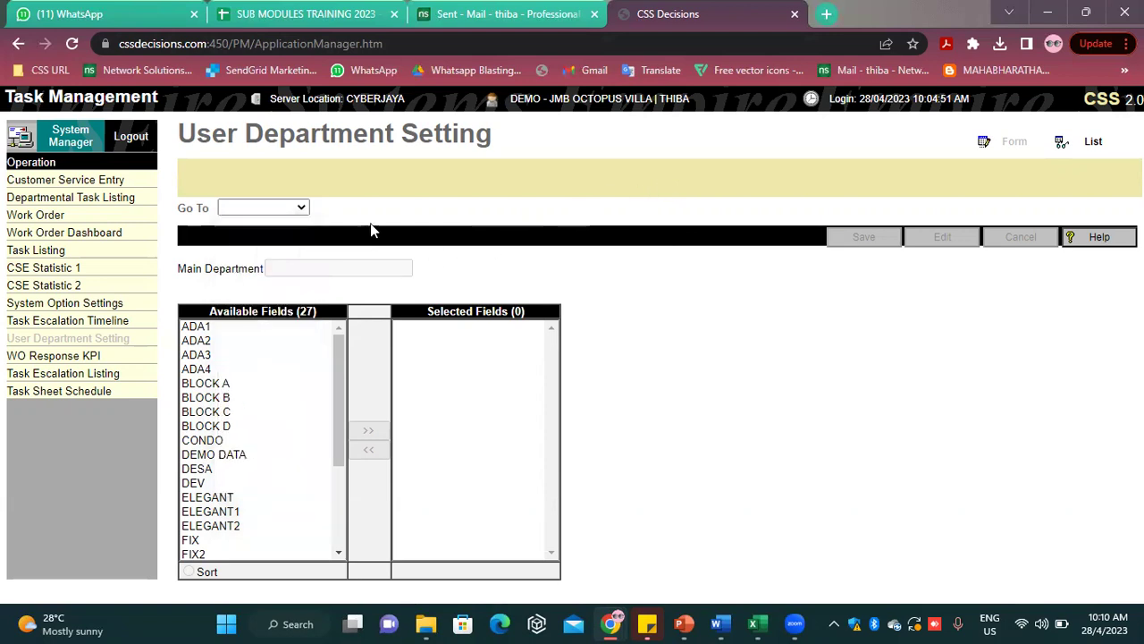
{"action": "left_click", "coordinate": [272, 209]}
{"action": "left_click", "coordinate": [240, 249]}
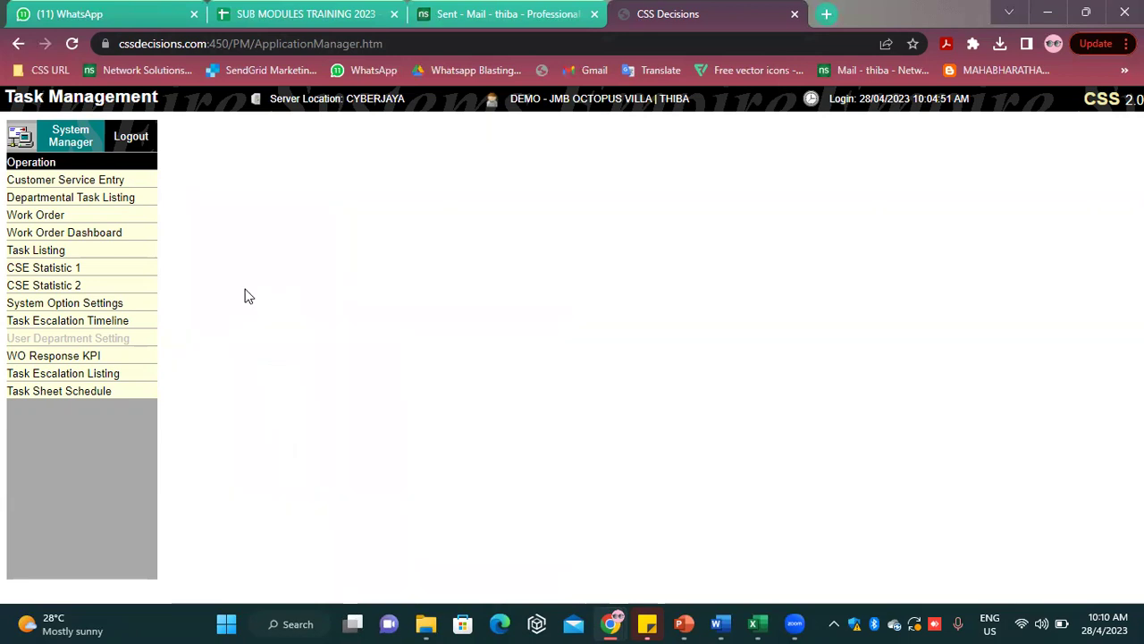
{"action": "left_click", "coordinate": [955, 225]}
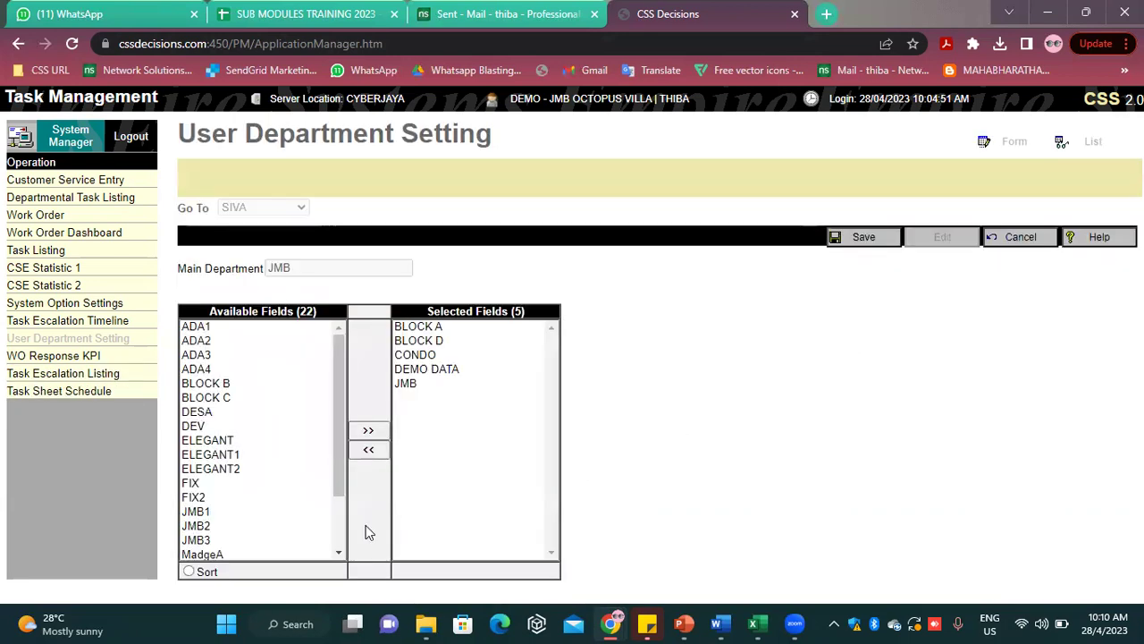
{"action": "left_click", "coordinate": [369, 450]}
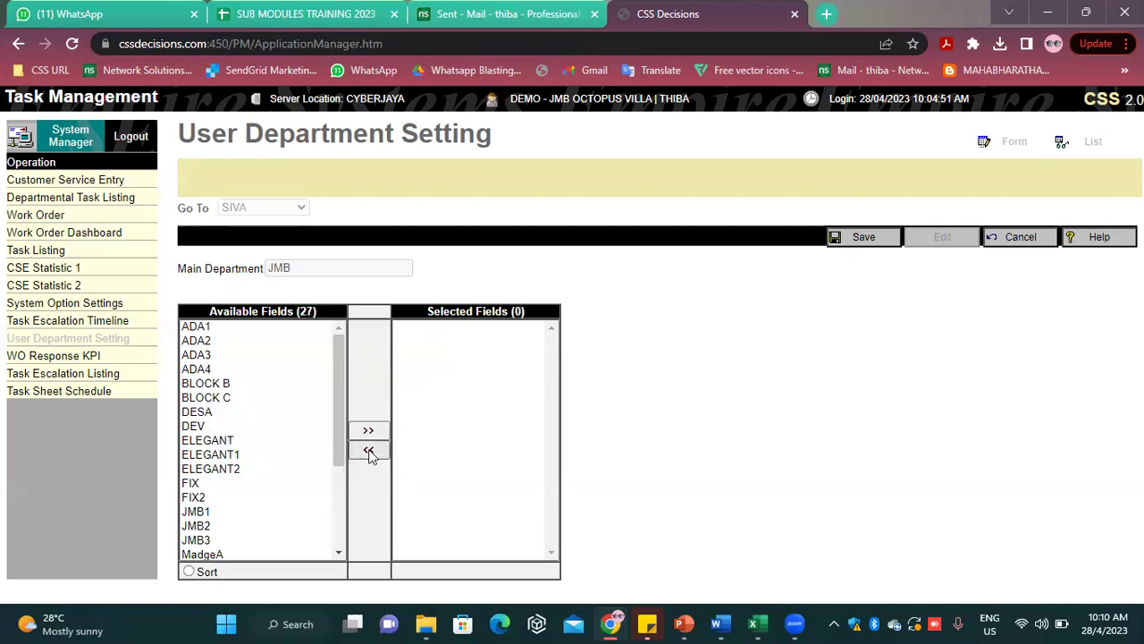
{"action": "left_click", "coordinate": [861, 237]}
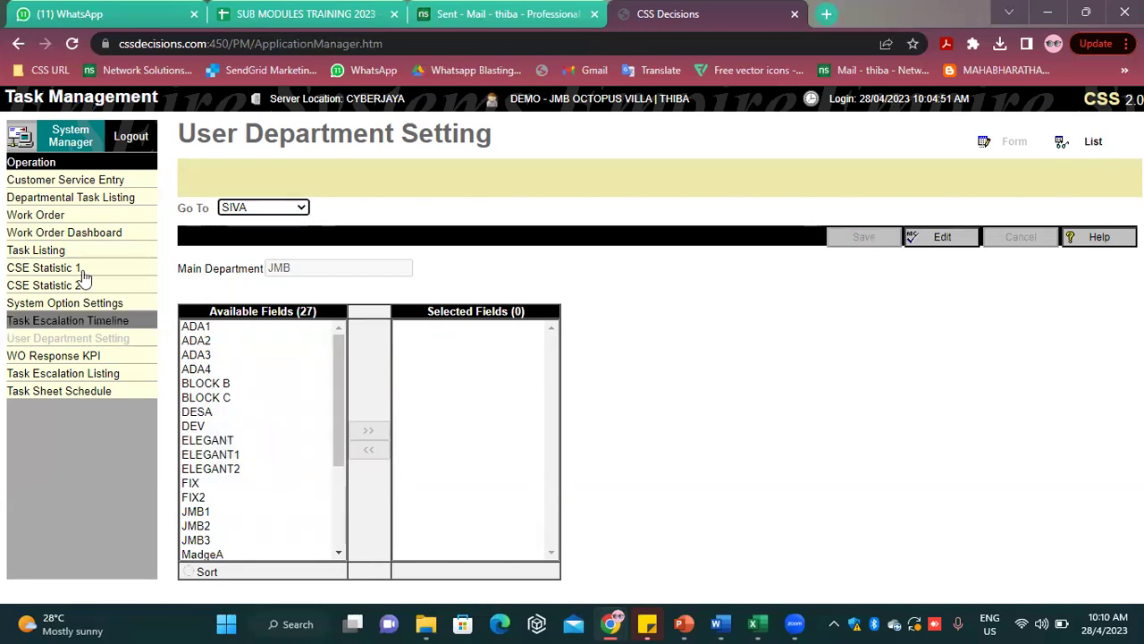
{"action": "left_click", "coordinate": [259, 208]}
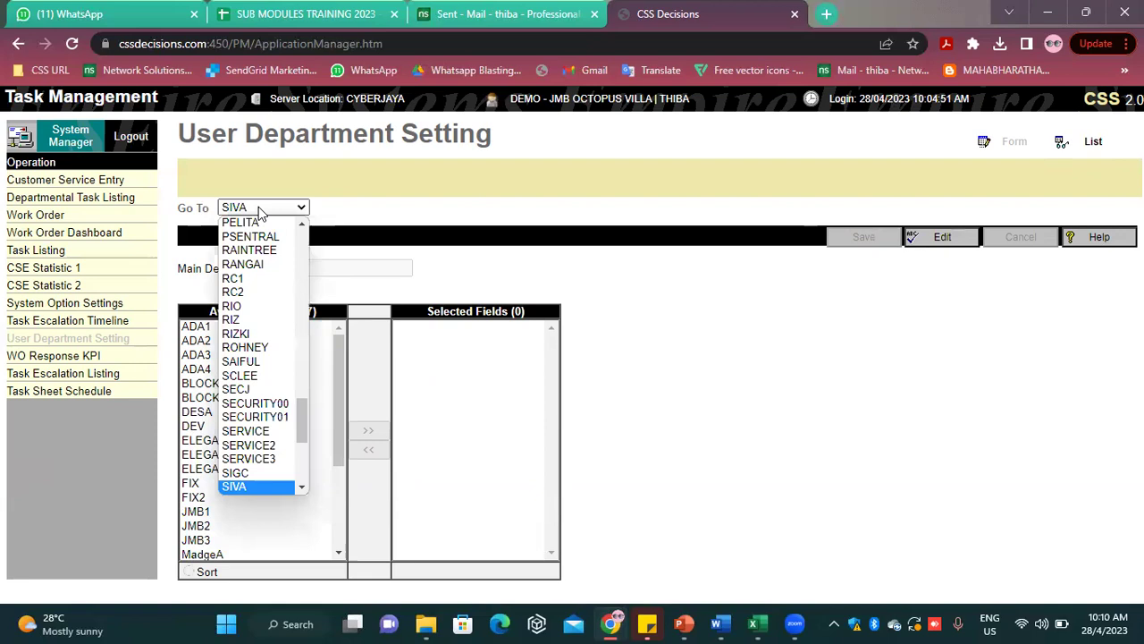
{"action": "left_click", "coordinate": [260, 208]}
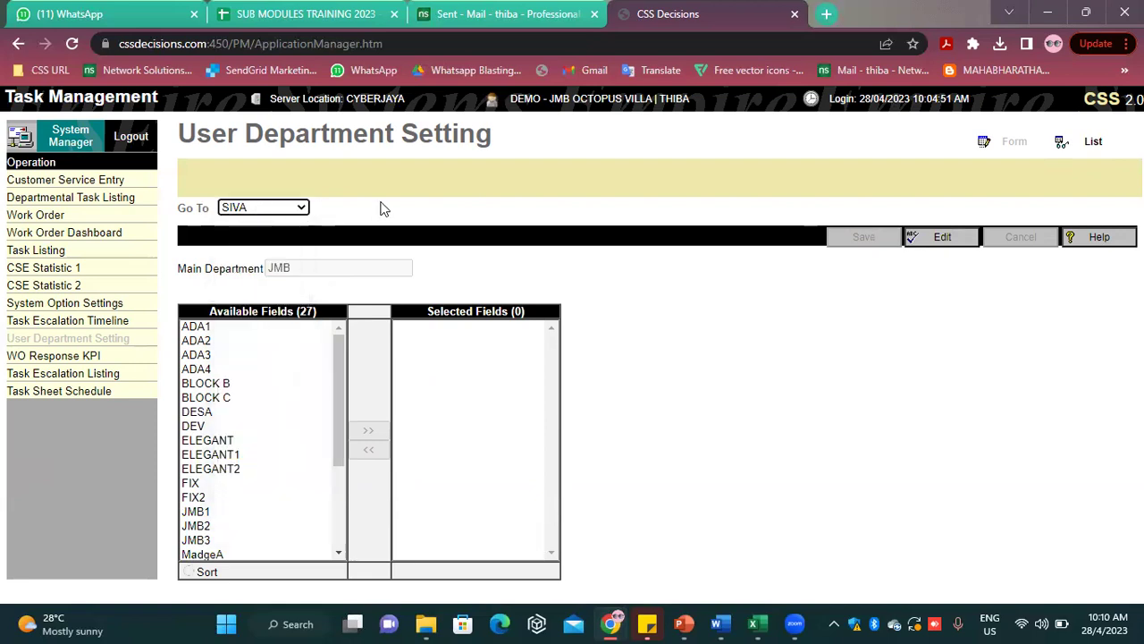
Add CONDO, BLOCK A, JMB, DEMO DATA and ELEGANT to the selected departments and save
{"action": "left_click", "coordinate": [964, 245]}
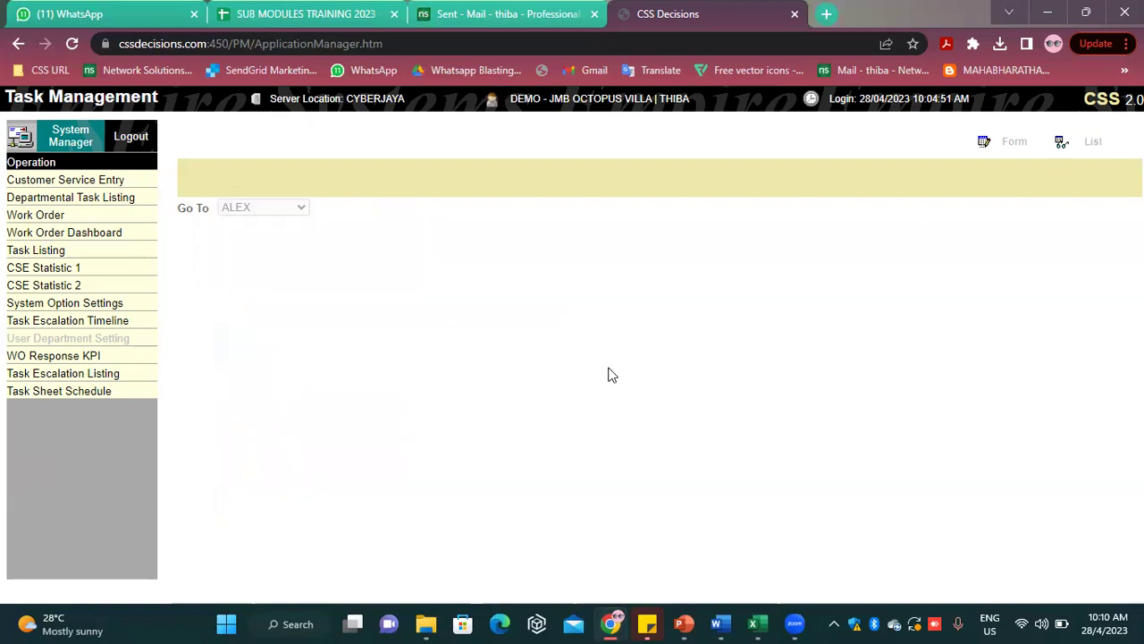
{"action": "scroll", "coordinate": [234, 383], "scroll_direction": "down", "scroll_amount": 4}
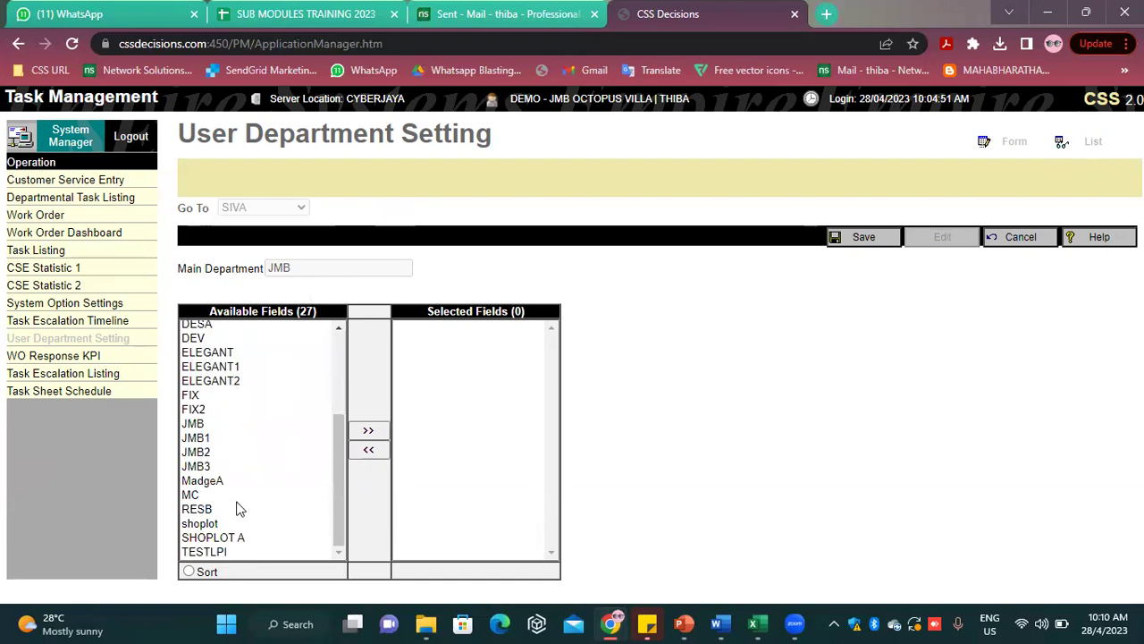
{"action": "scroll", "coordinate": [232, 531], "scroll_direction": "up", "scroll_amount": 4}
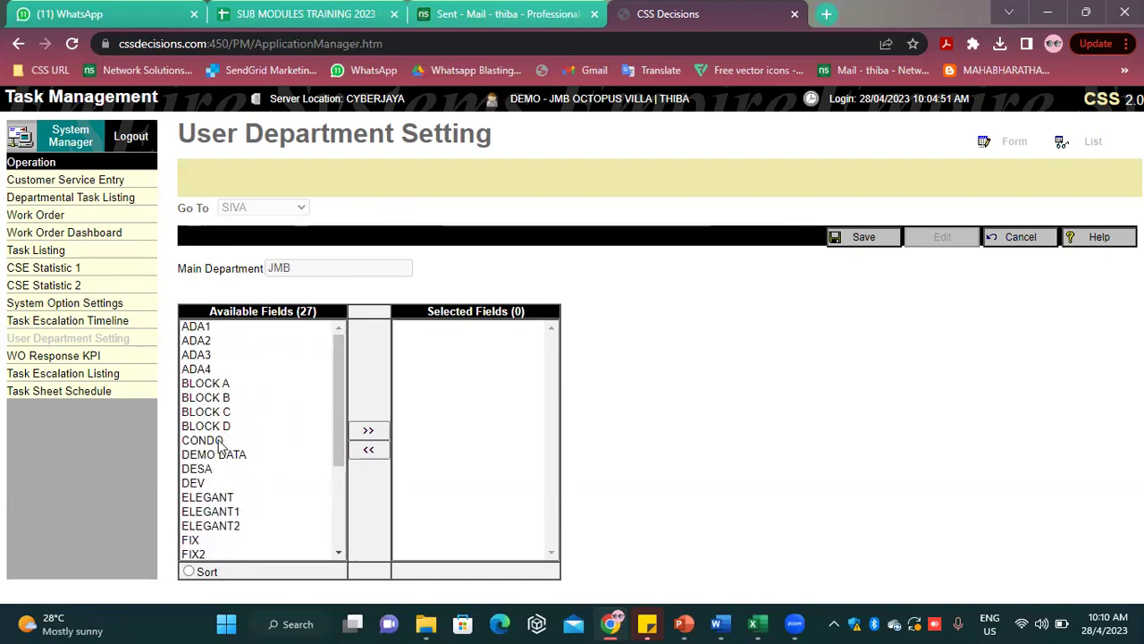
{"action": "double_click", "coordinate": [221, 440]}
{"action": "double_click", "coordinate": [234, 384]}
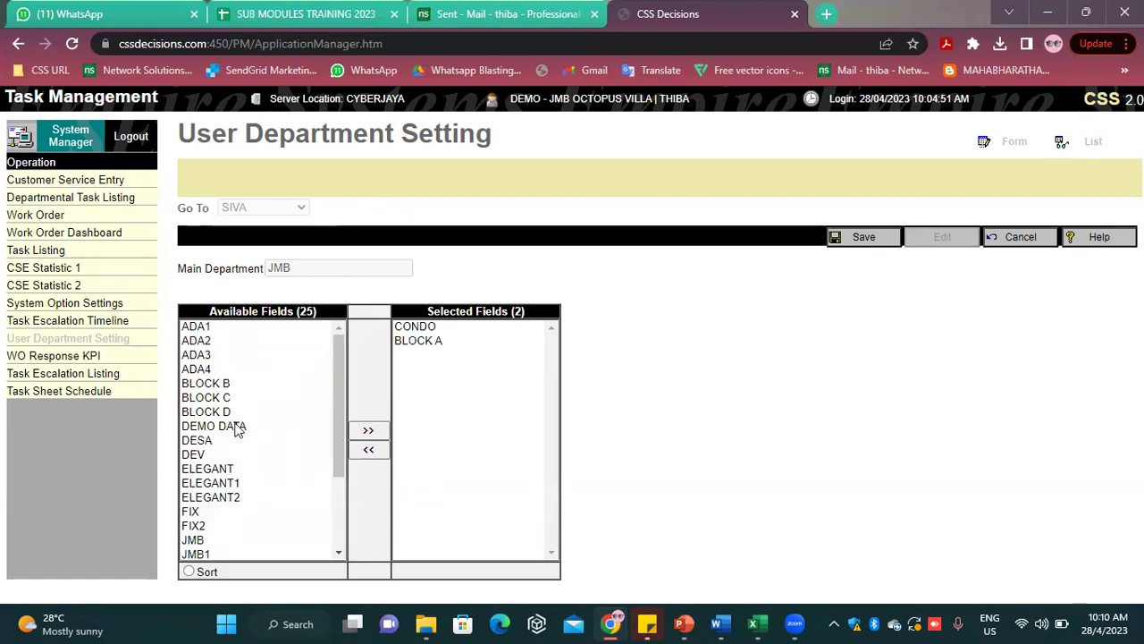
{"action": "scroll", "coordinate": [236, 426], "scroll_direction": "down", "scroll_amount": 3}
{"action": "double_click", "coordinate": [197, 424]}
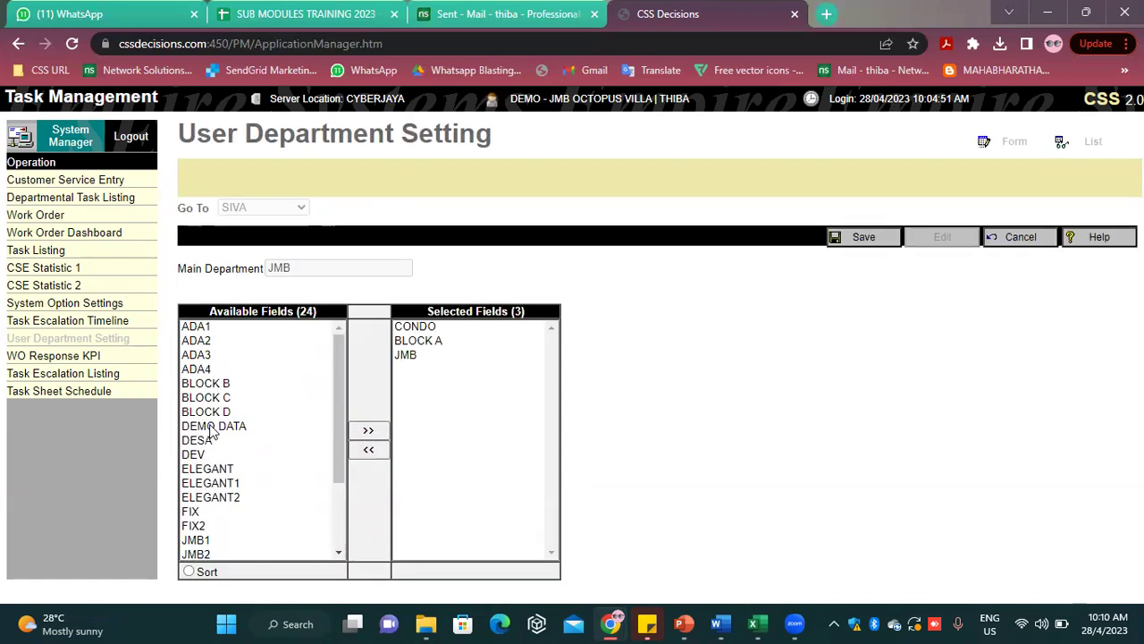
{"action": "double_click", "coordinate": [225, 426]}
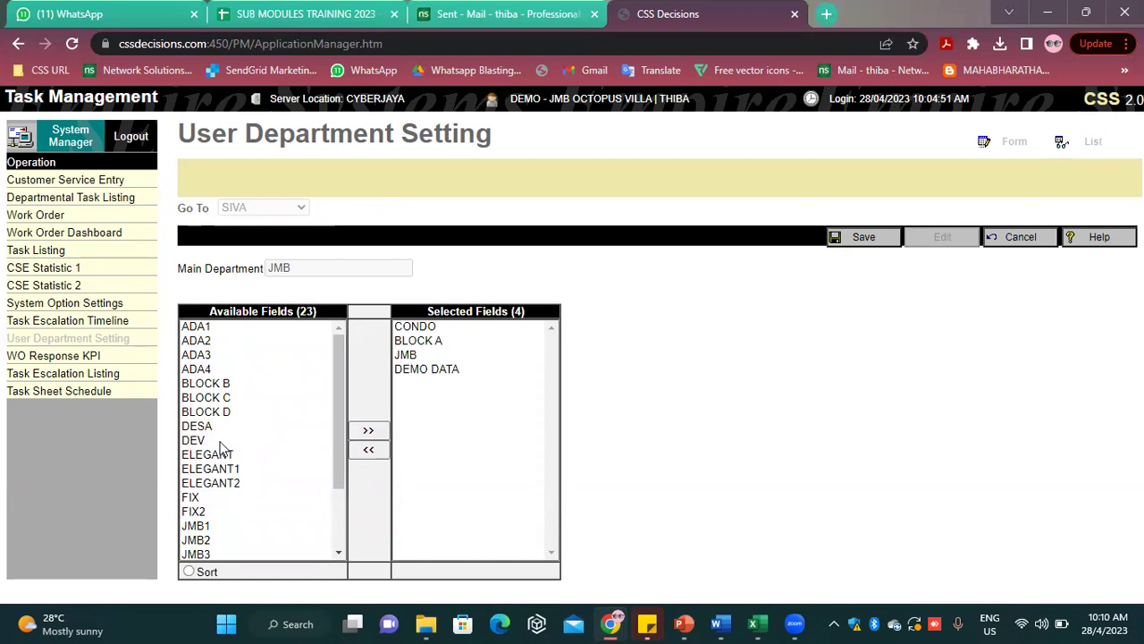
{"action": "scroll", "coordinate": [222, 449], "scroll_direction": "down", "scroll_amount": 2}
{"action": "left_click", "coordinate": [212, 373]}
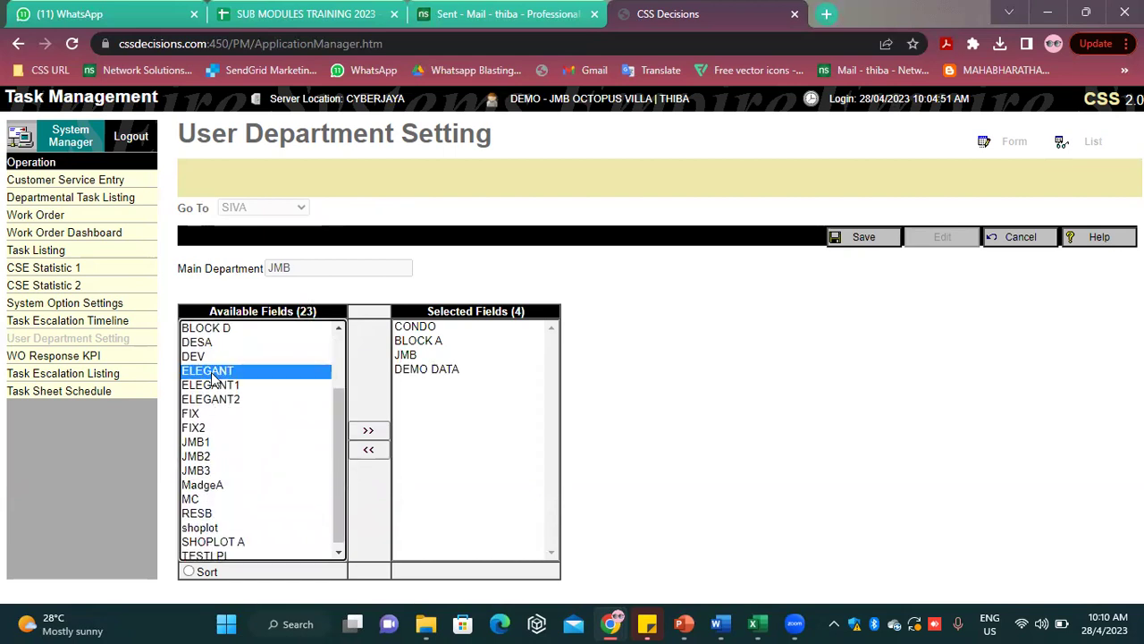
{"action": "double_click", "coordinate": [212, 377]}
{"action": "scroll", "coordinate": [219, 527], "scroll_direction": "down", "scroll_amount": 3}
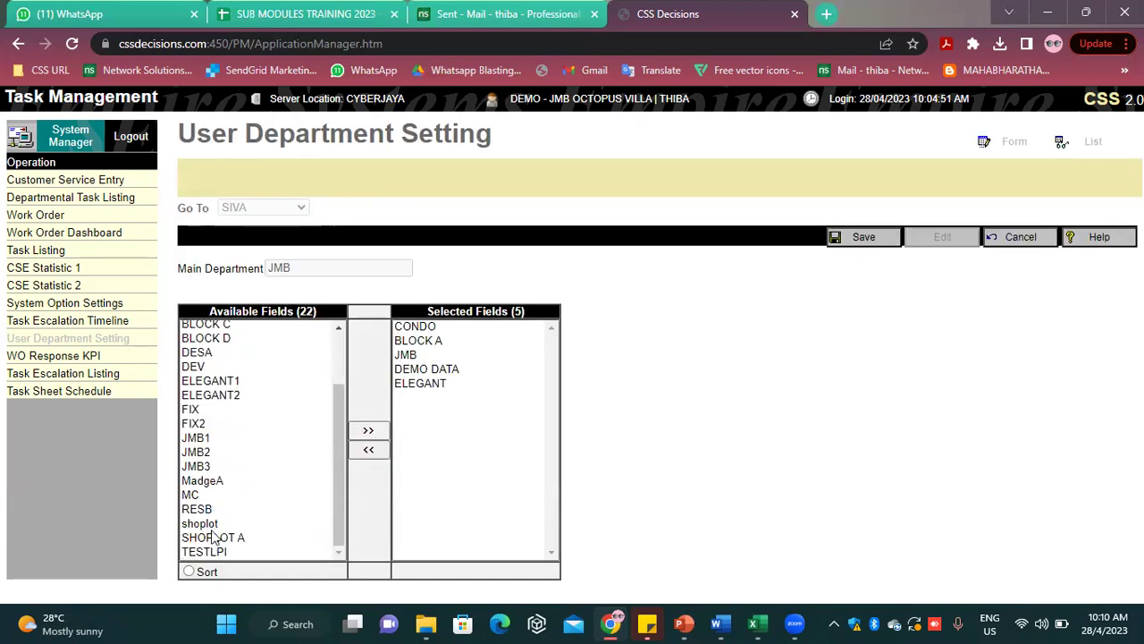
{"action": "left_click", "coordinate": [864, 238]}
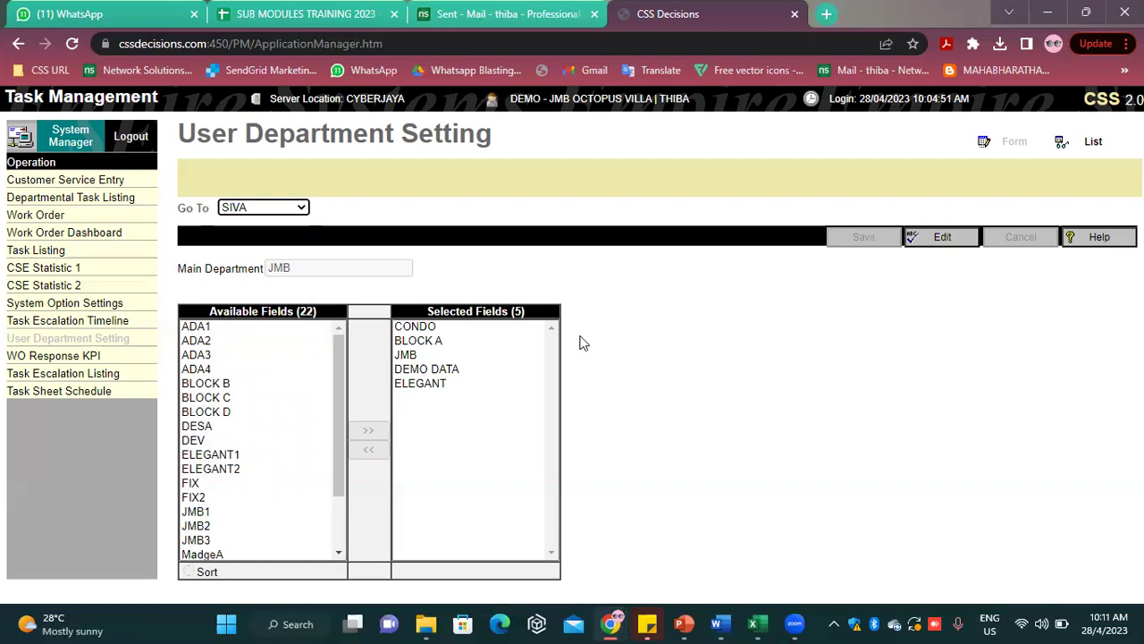
{"action": "left_click", "coordinate": [110, 302]}
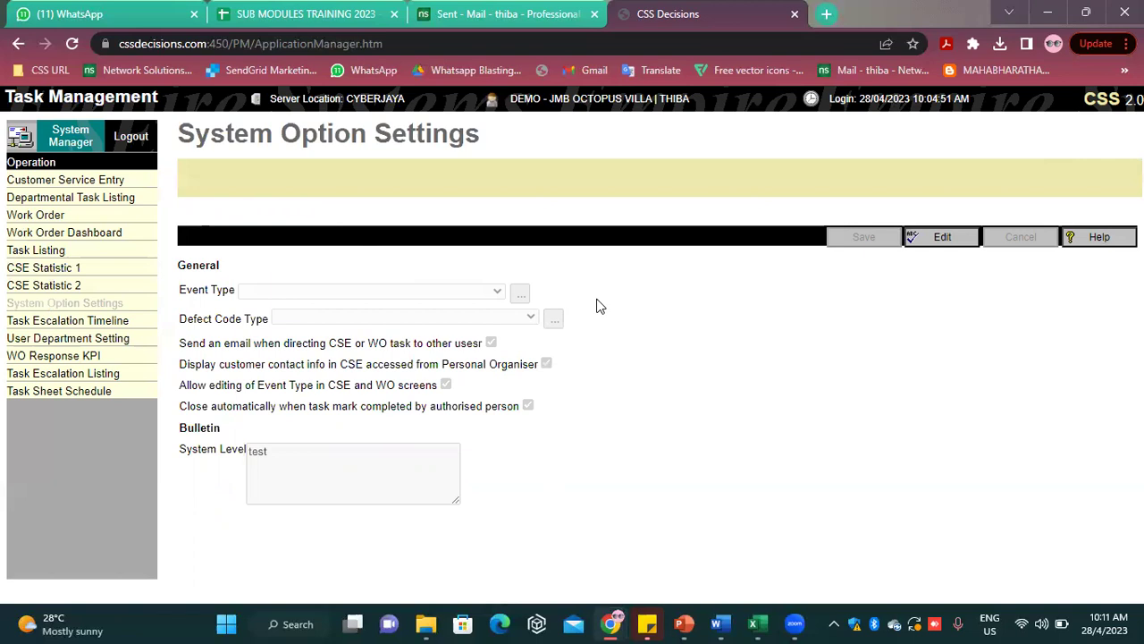
Make the System Option Settings editable and browse the Event Type choices, leaving it blank
{"action": "left_click", "coordinate": [943, 237]}
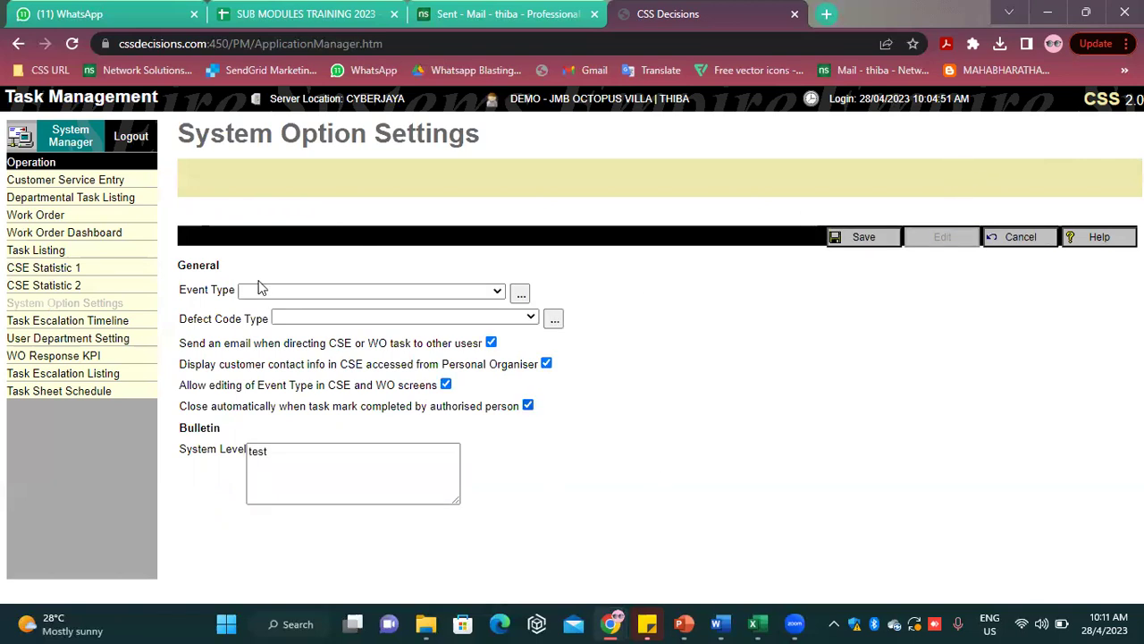
{"action": "left_click", "coordinate": [243, 291]}
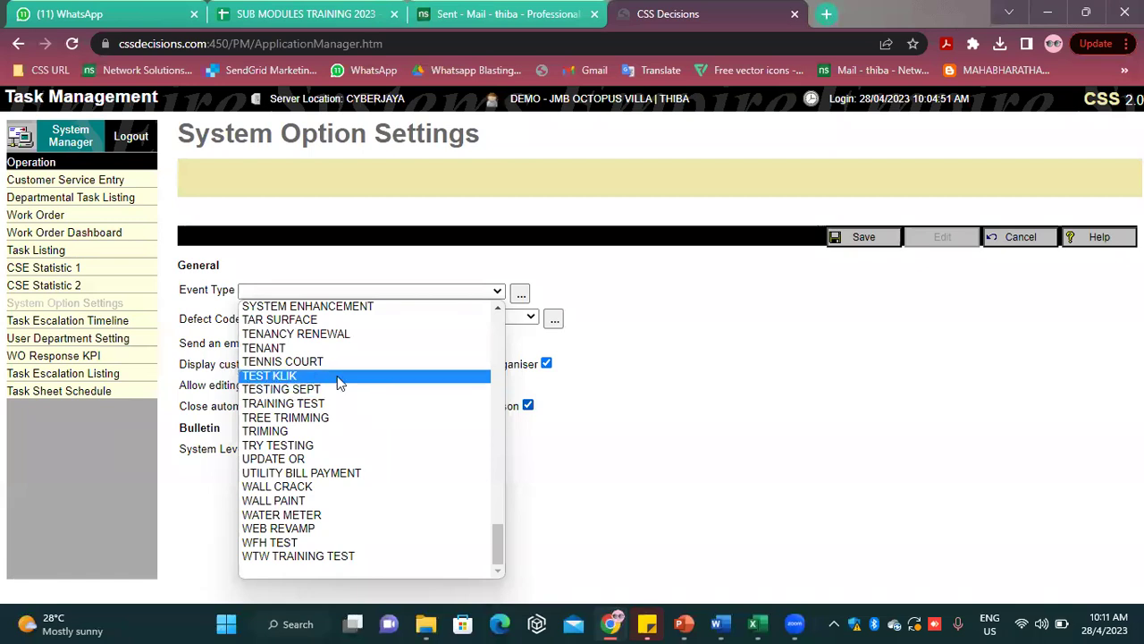
{"action": "scroll", "coordinate": [340, 383], "scroll_direction": "up", "scroll_amount": 10}
{"action": "scroll", "coordinate": [339, 383], "scroll_direction": "down", "scroll_amount": 10}
{"action": "scroll", "coordinate": [339, 382], "scroll_direction": "up", "scroll_amount": 10}
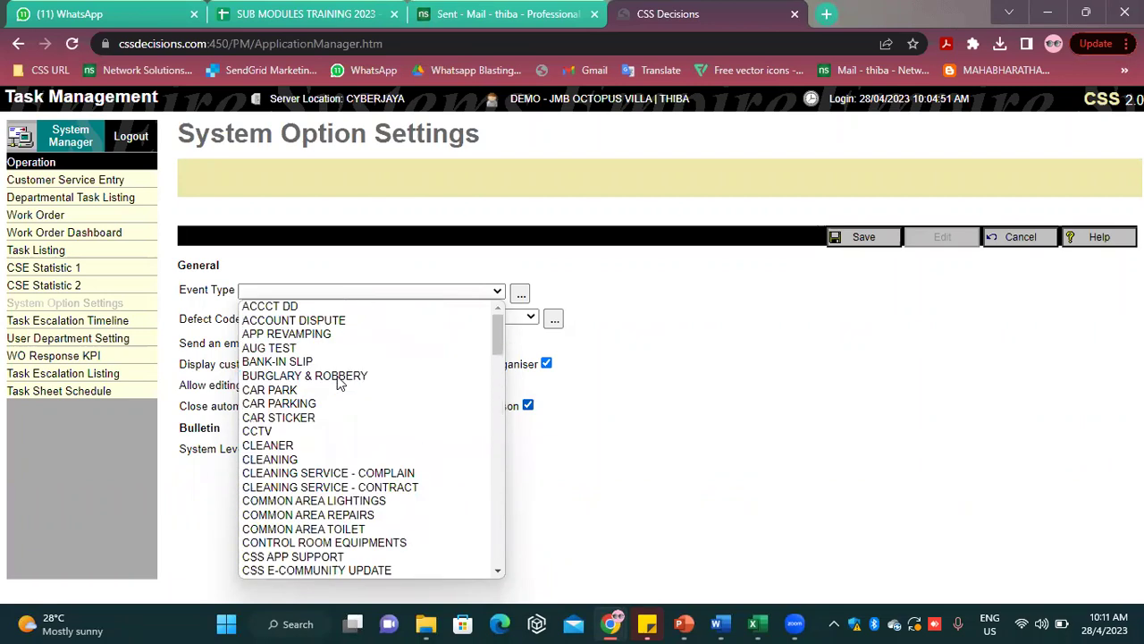
{"action": "scroll", "coordinate": [330, 483], "scroll_direction": "down", "scroll_amount": 6}
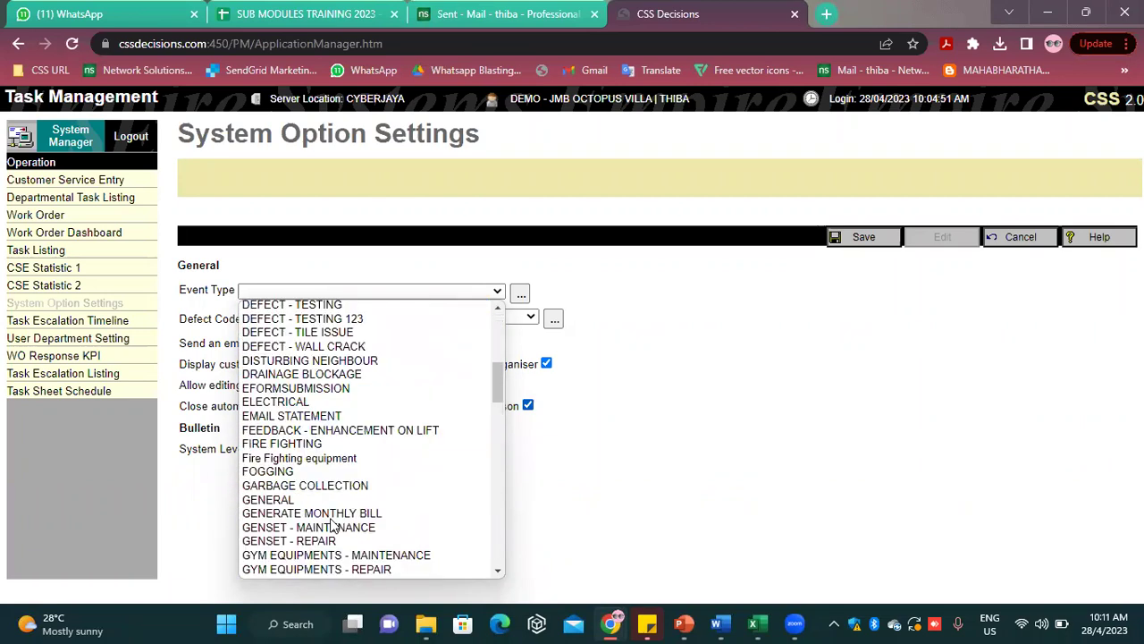
{"action": "scroll", "coordinate": [438, 471], "scroll_direction": "down", "scroll_amount": 8}
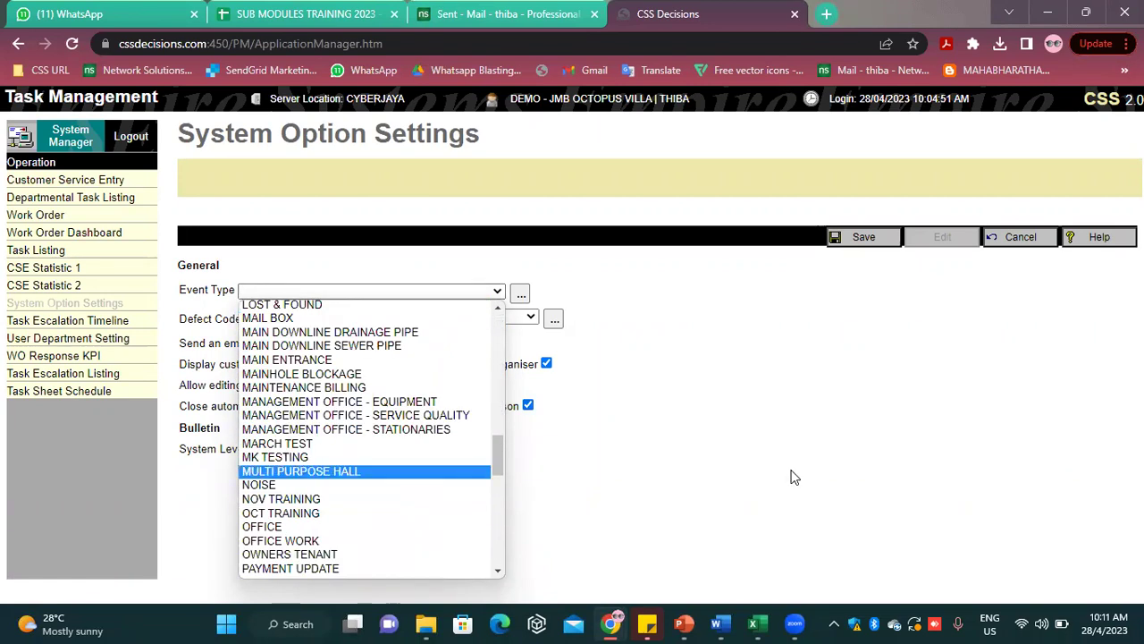
{"action": "left_click", "coordinate": [844, 439]}
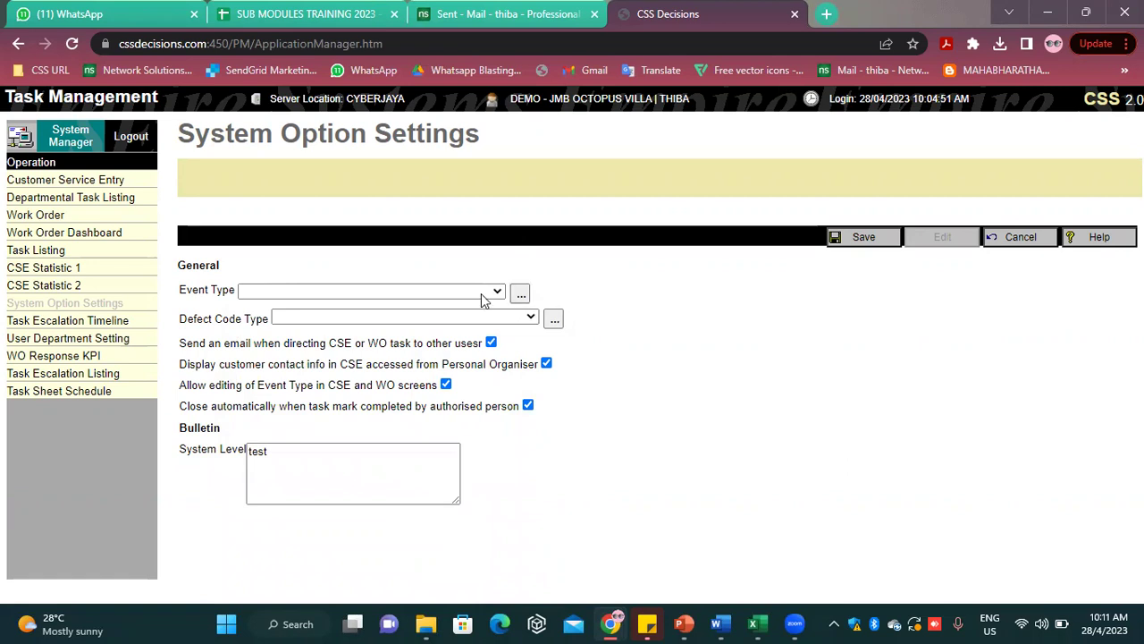
Add APRIL TEST as a new item in the Event Type directory
{"action": "left_click", "coordinate": [520, 295]}
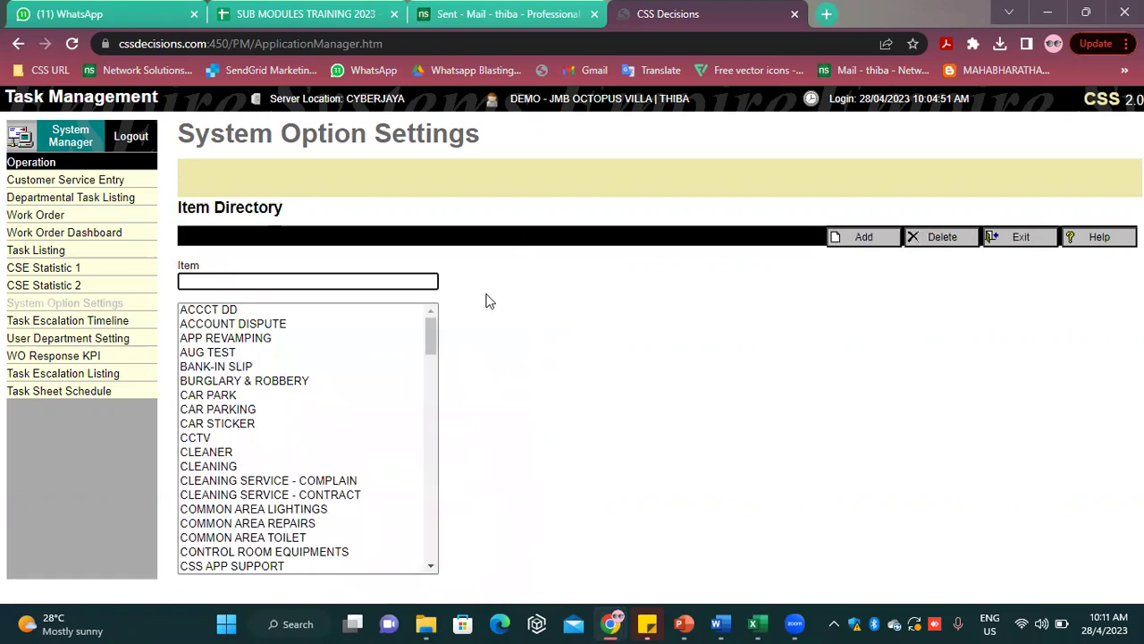
{"action": "left_click", "coordinate": [272, 282]}
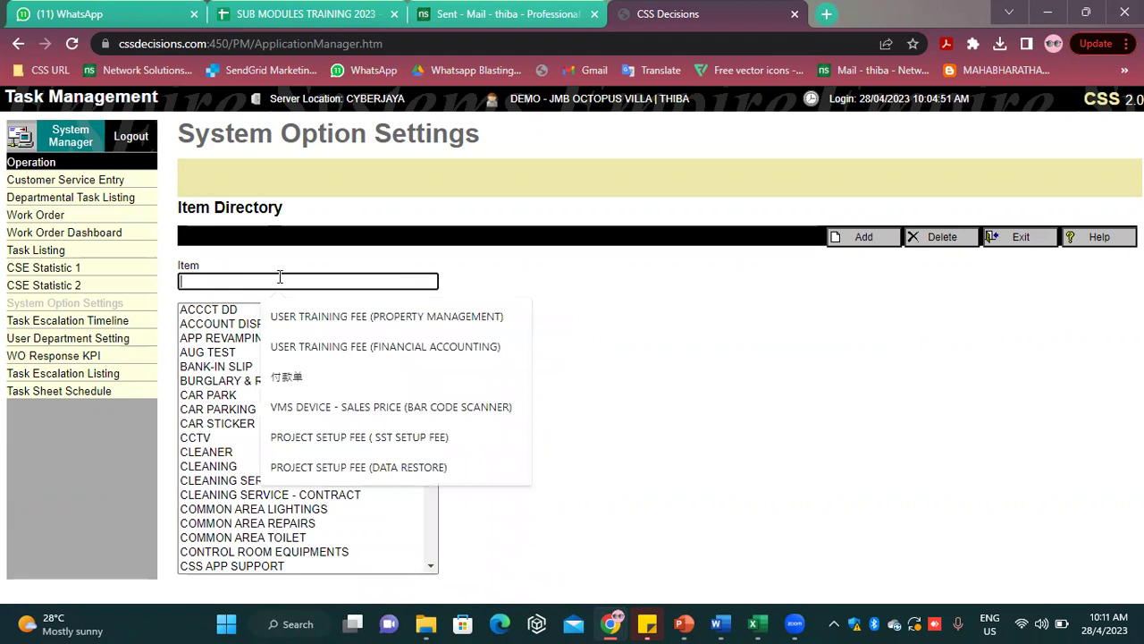
{"action": "key", "text": "Caps_Lock"}
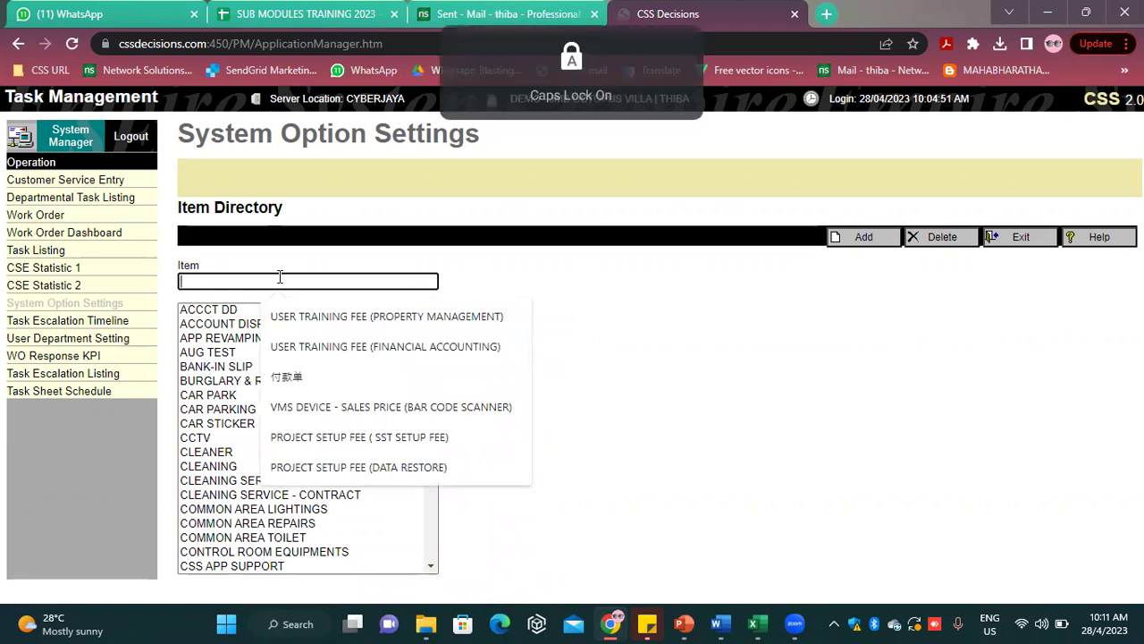
{"action": "type", "text": "APR"}
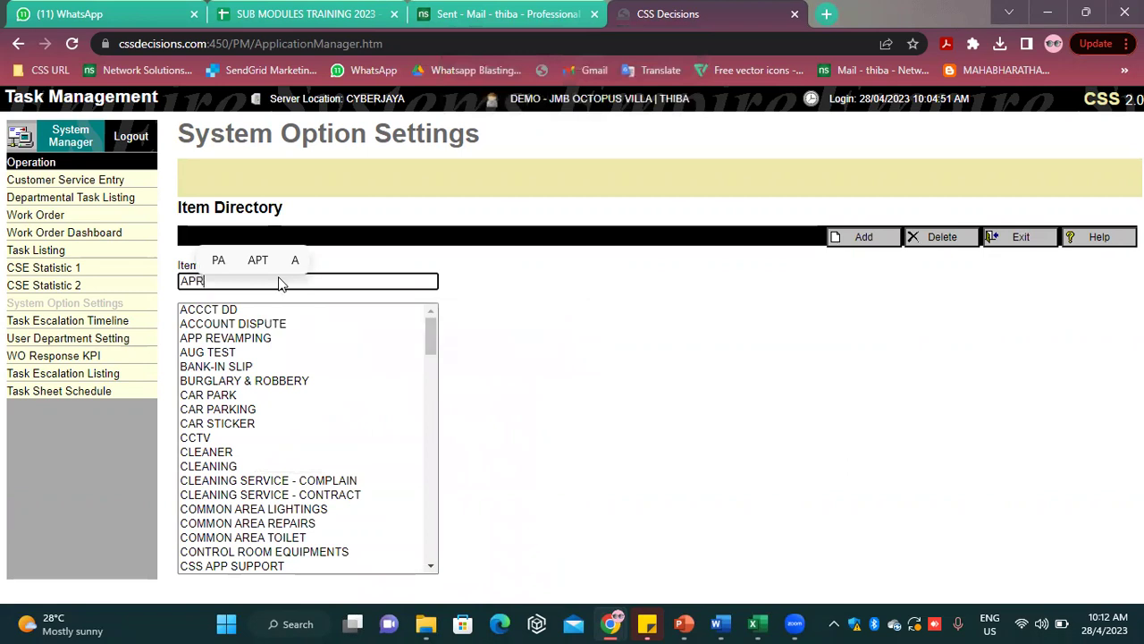
{"action": "type", "text": "IL TEST"}
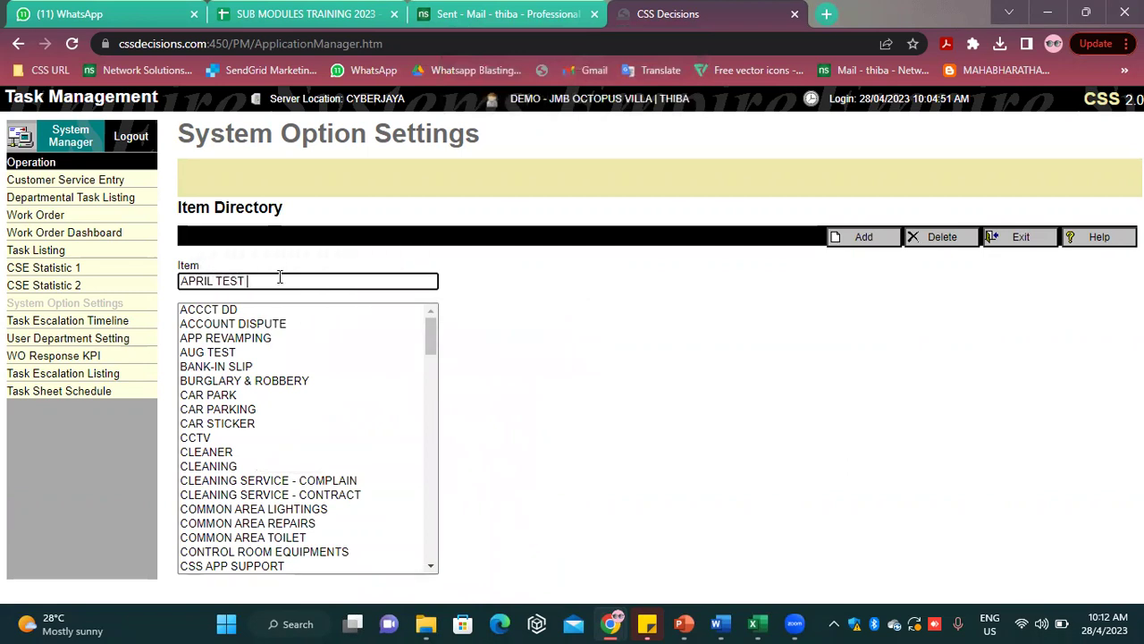
{"action": "left_click", "coordinate": [863, 238]}
{"action": "left_click", "coordinate": [237, 353]}
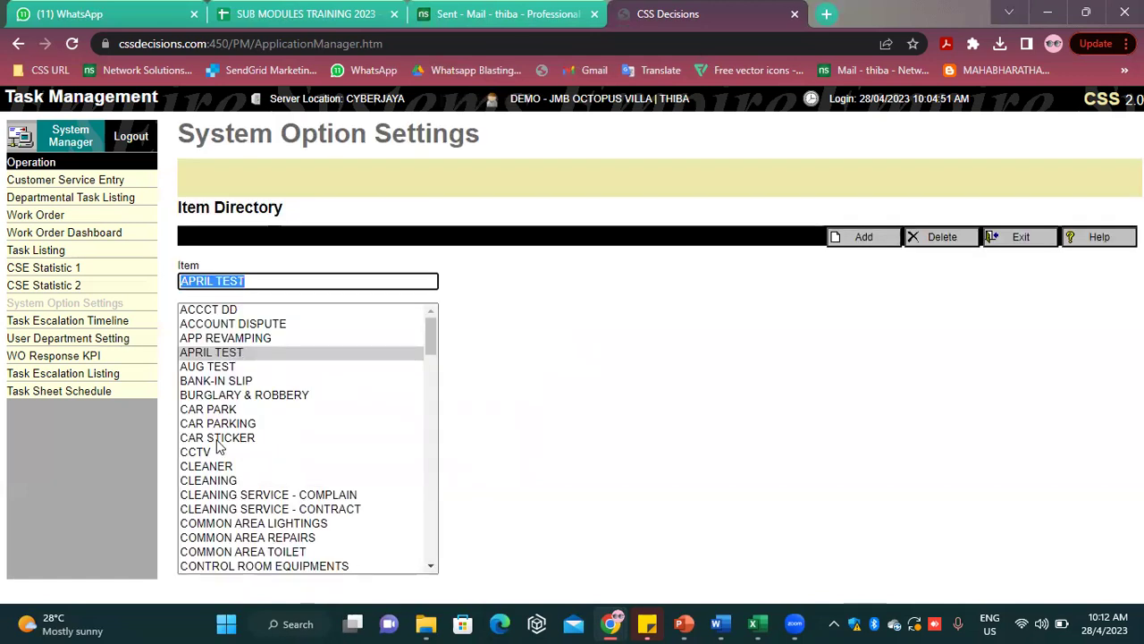
Delete TESTING SEPT from the Event Type directory, confirming the removal
{"action": "scroll", "coordinate": [218, 448], "scroll_direction": "down", "scroll_amount": 5}
{"action": "scroll", "coordinate": [219, 449], "scroll_direction": "down", "scroll_amount": 12}
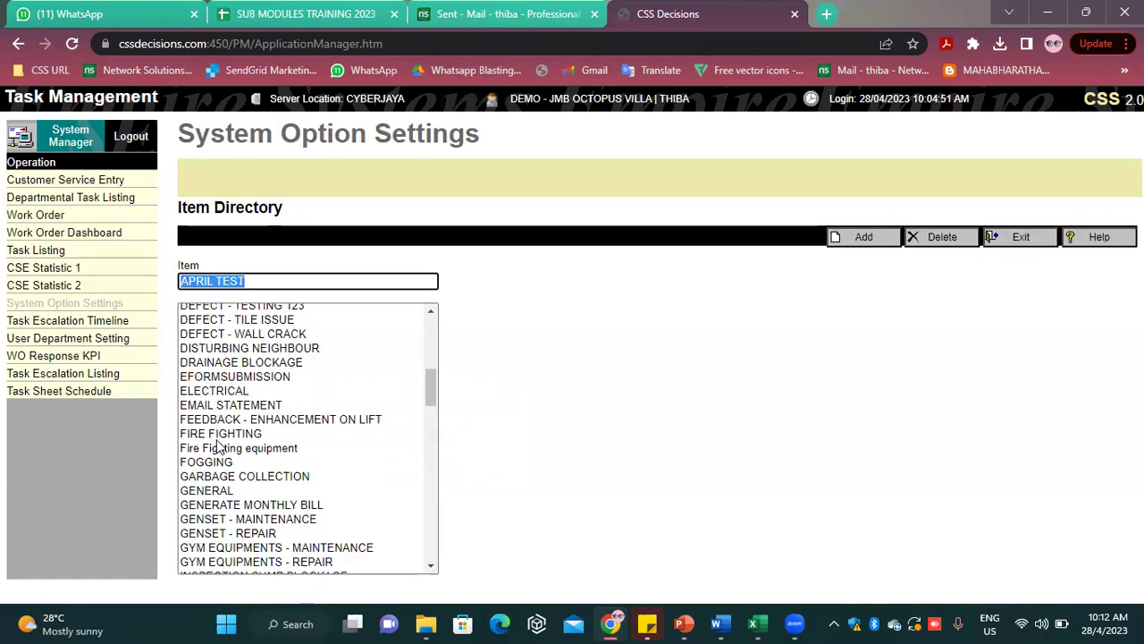
{"action": "scroll", "coordinate": [218, 449], "scroll_direction": "down", "scroll_amount": 10}
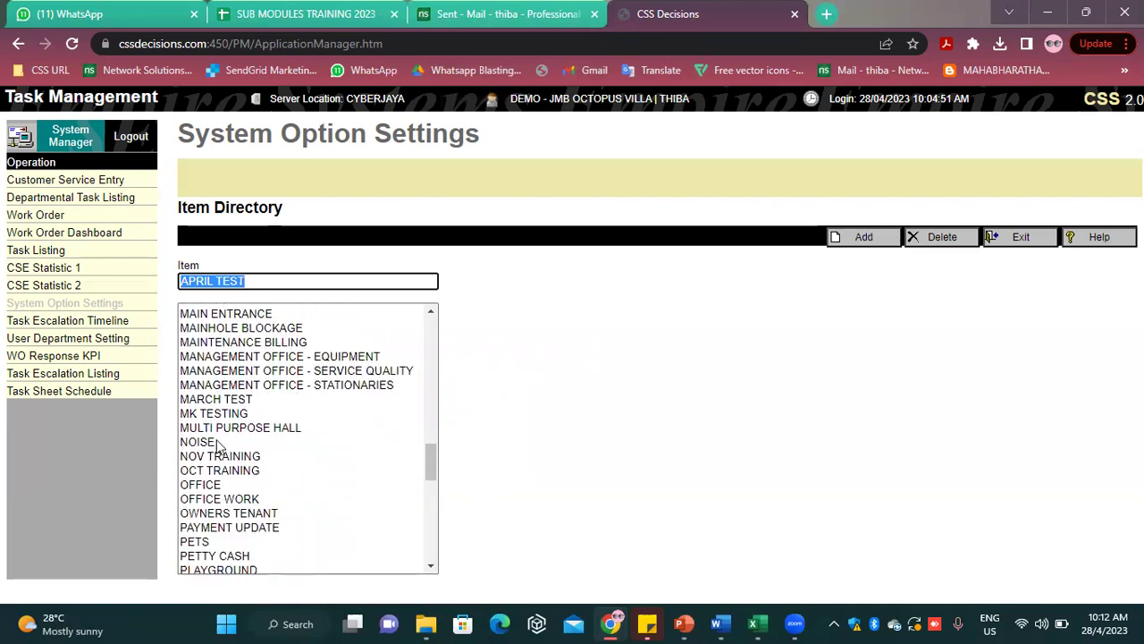
{"action": "scroll", "coordinate": [218, 447], "scroll_direction": "down", "scroll_amount": 6}
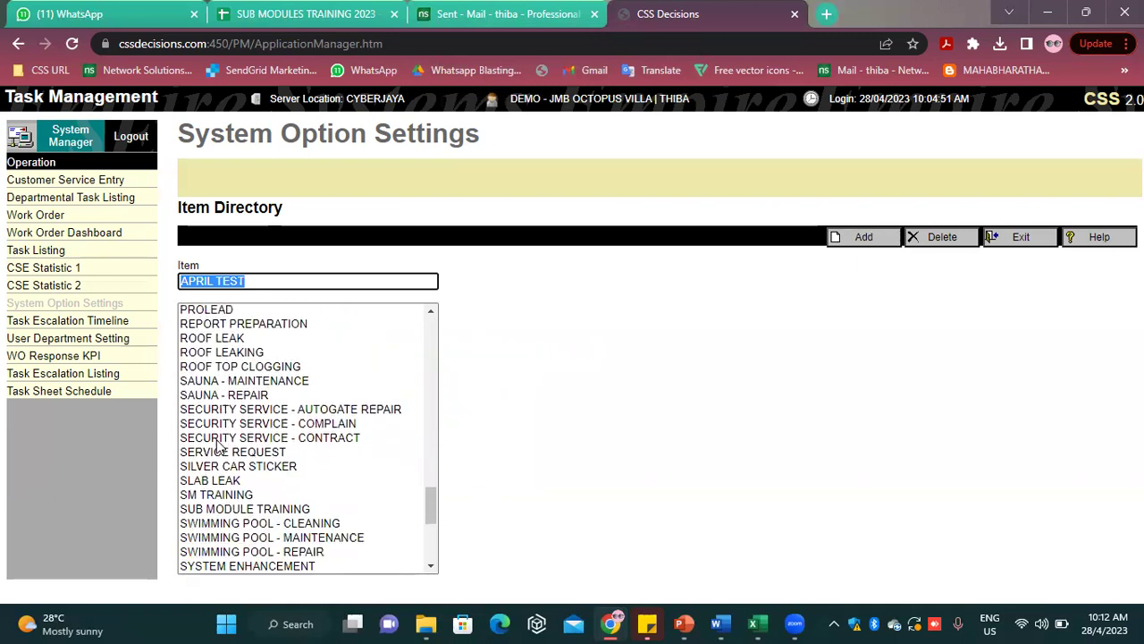
{"action": "left_click", "coordinate": [237, 466]}
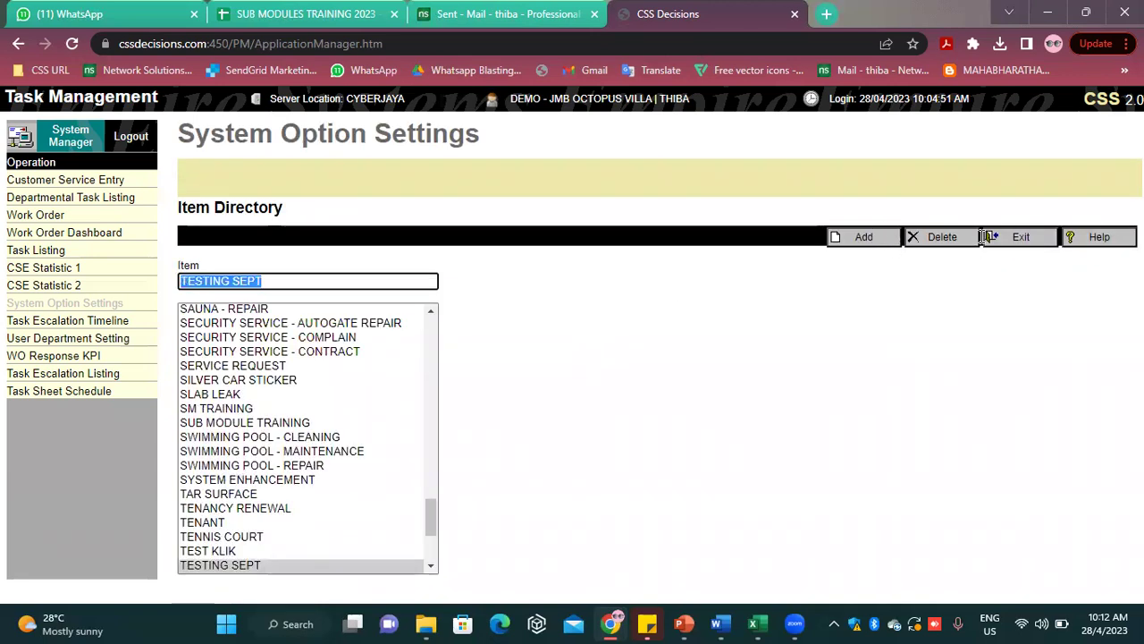
{"action": "left_click", "coordinate": [942, 240]}
{"action": "left_click", "coordinate": [668, 141]}
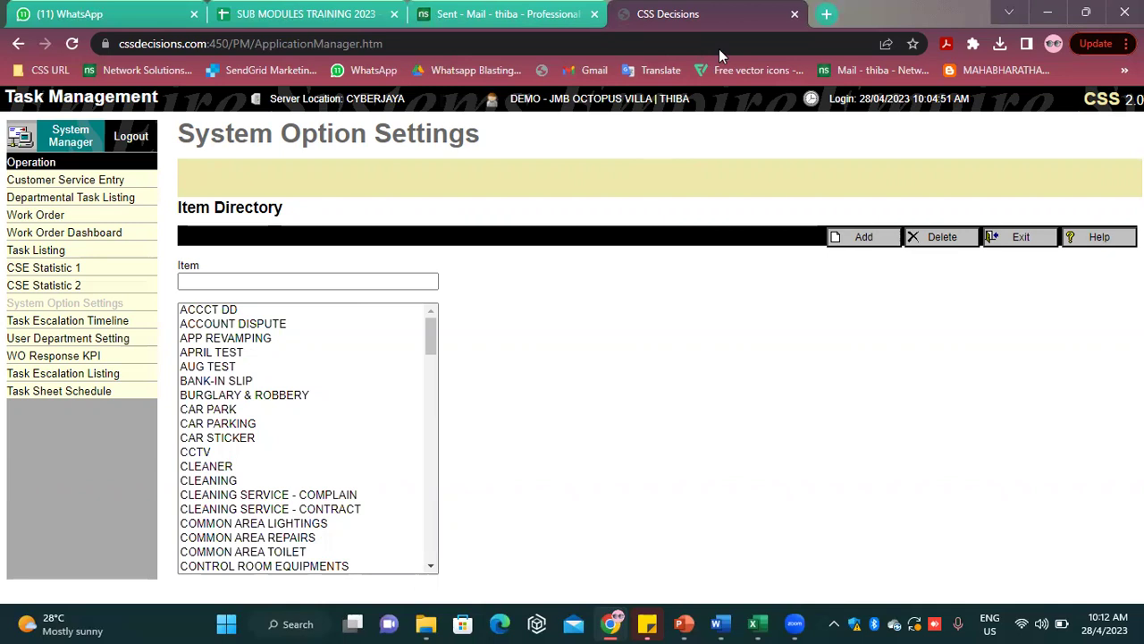
{"action": "left_click", "coordinate": [1026, 237]}
{"action": "left_click", "coordinate": [369, 293]}
{"action": "scroll", "coordinate": [349, 366], "scroll_direction": "up", "scroll_amount": 15}
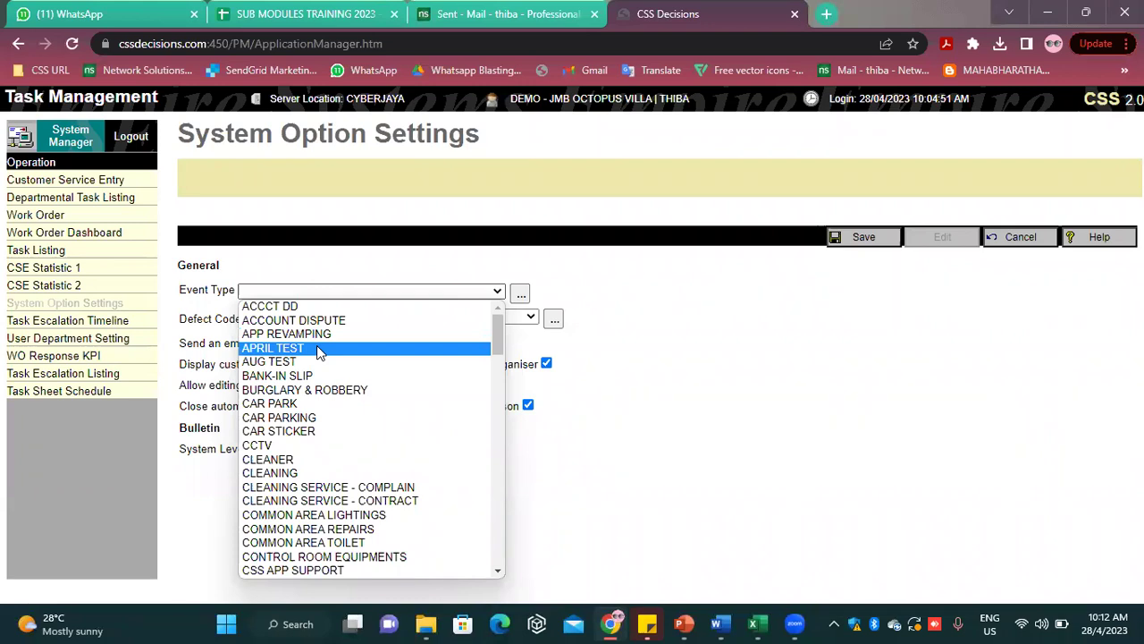
{"action": "left_click", "coordinate": [901, 454]}
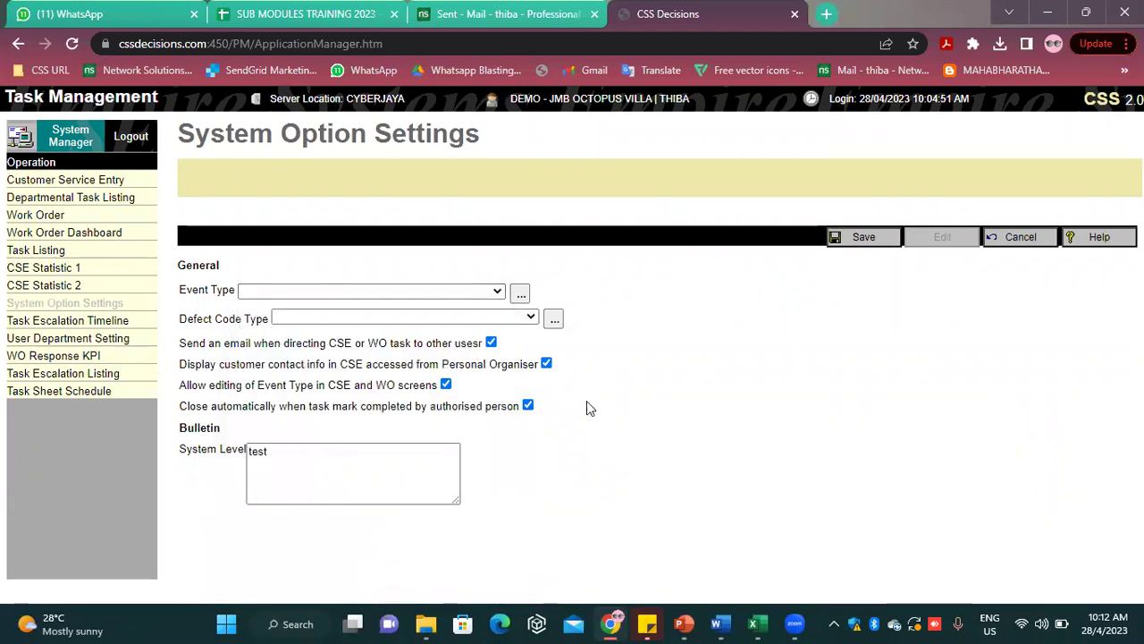
{"action": "left_click", "coordinate": [472, 318]}
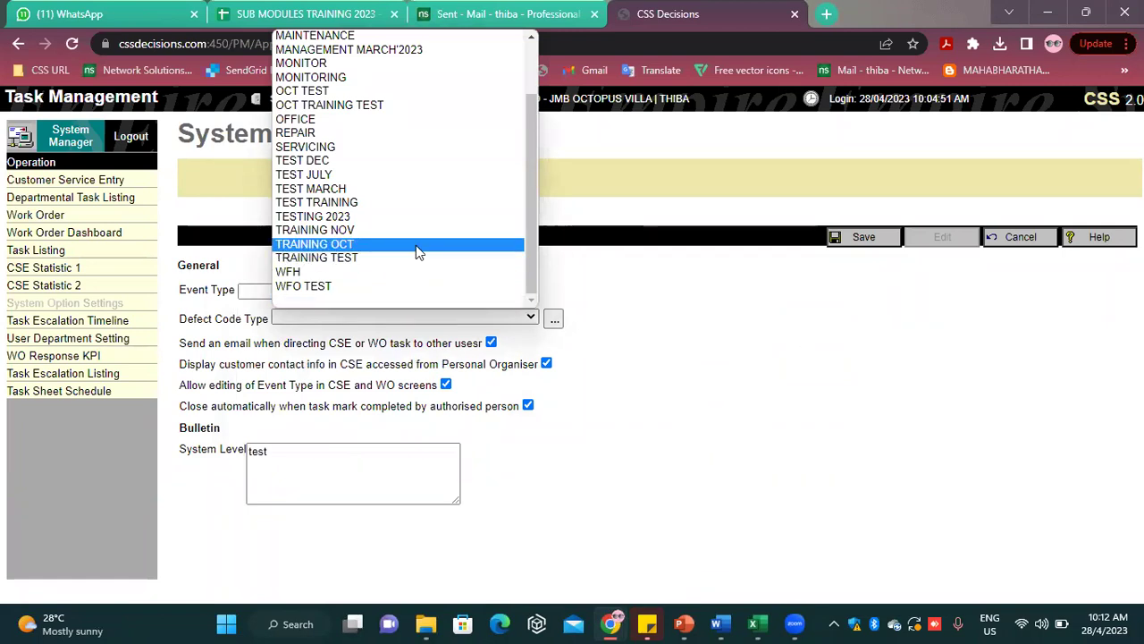
{"action": "scroll", "coordinate": [415, 254], "scroll_direction": "up", "scroll_amount": 2}
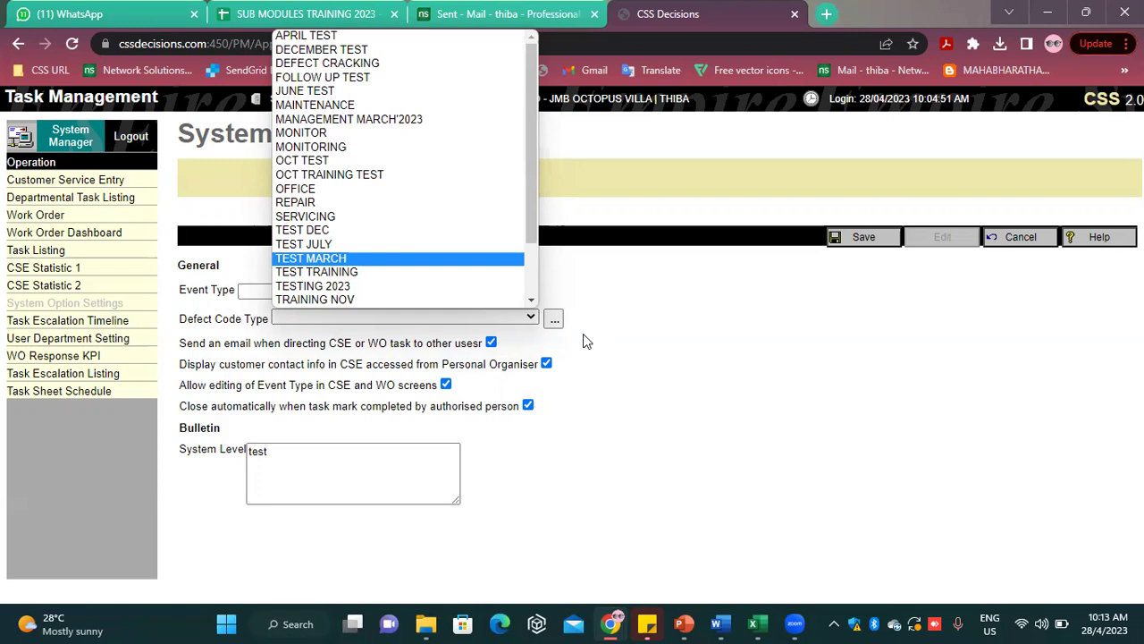
{"action": "left_click", "coordinate": [625, 310]}
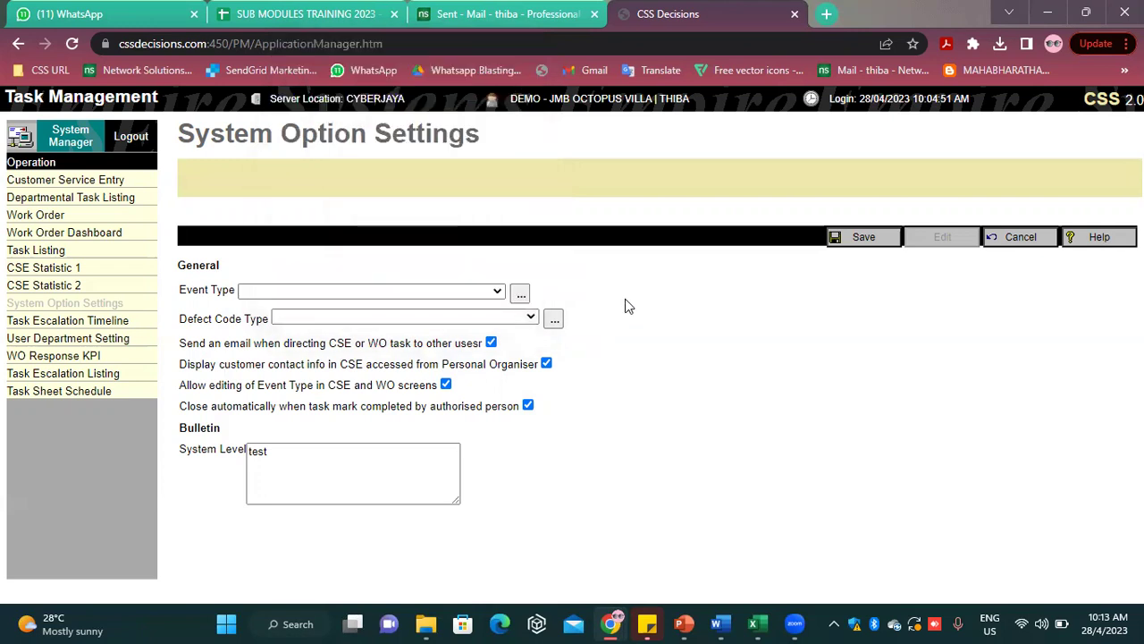
Add FAULTY as a new item in the Defect Code directory
{"action": "left_click", "coordinate": [554, 322]}
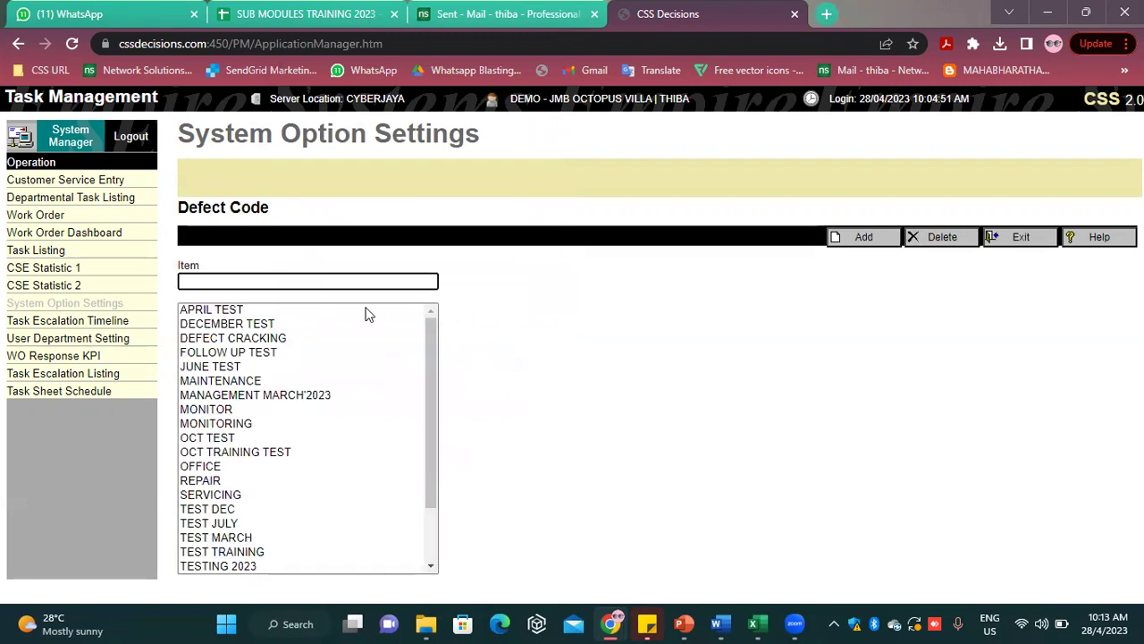
{"action": "left_click", "coordinate": [378, 278]}
{"action": "type", "text": "FAULTY"}
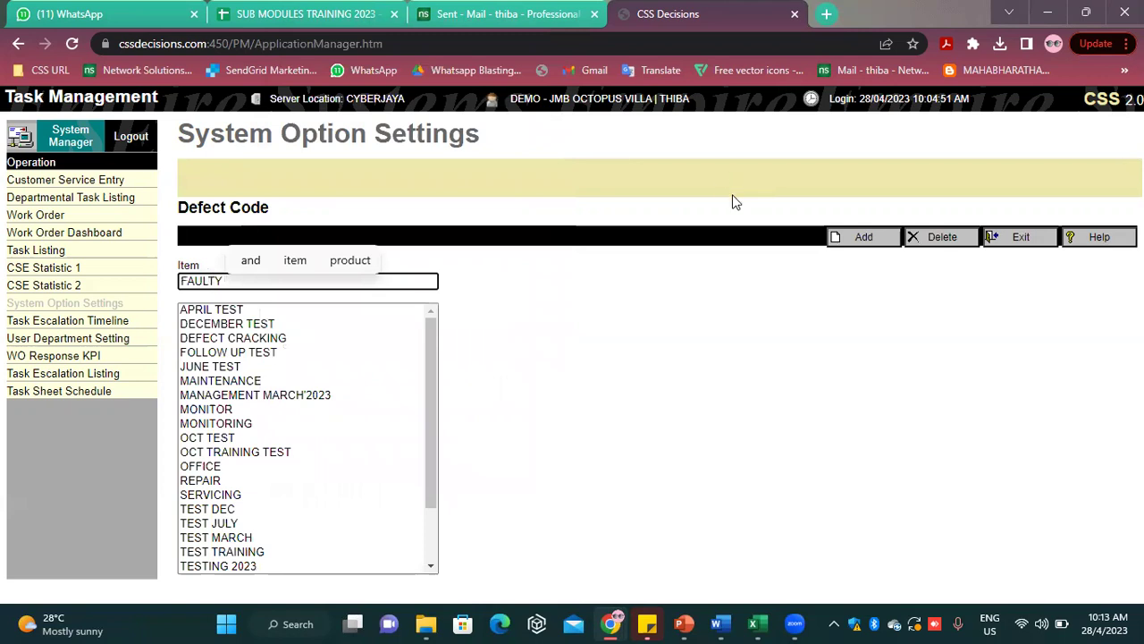
{"action": "left_click", "coordinate": [856, 238]}
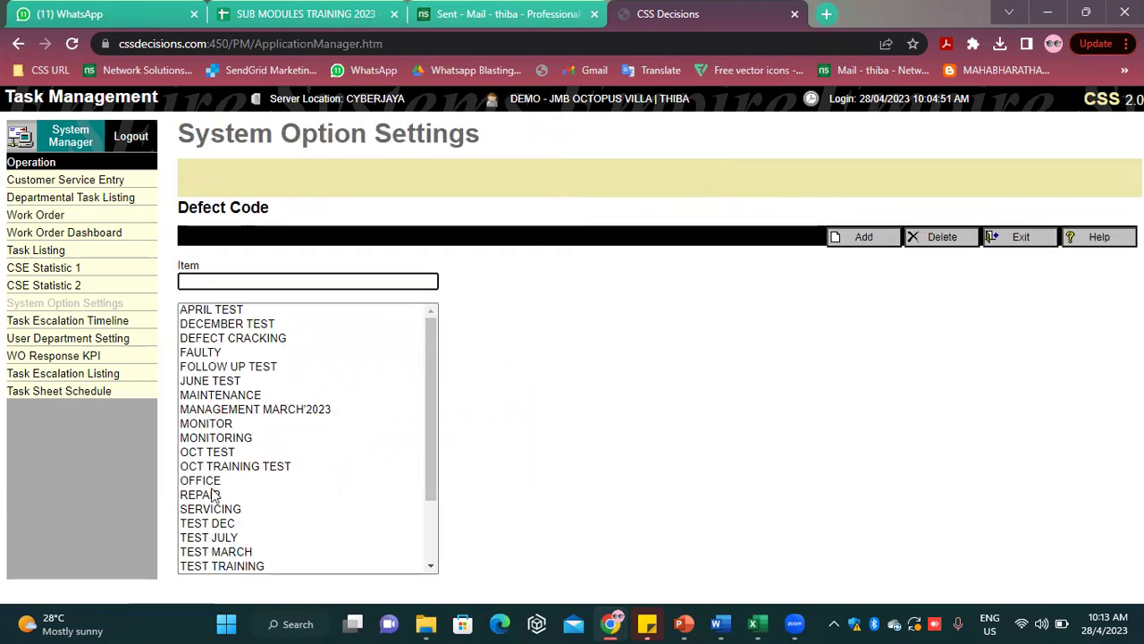
{"action": "left_click", "coordinate": [249, 355]}
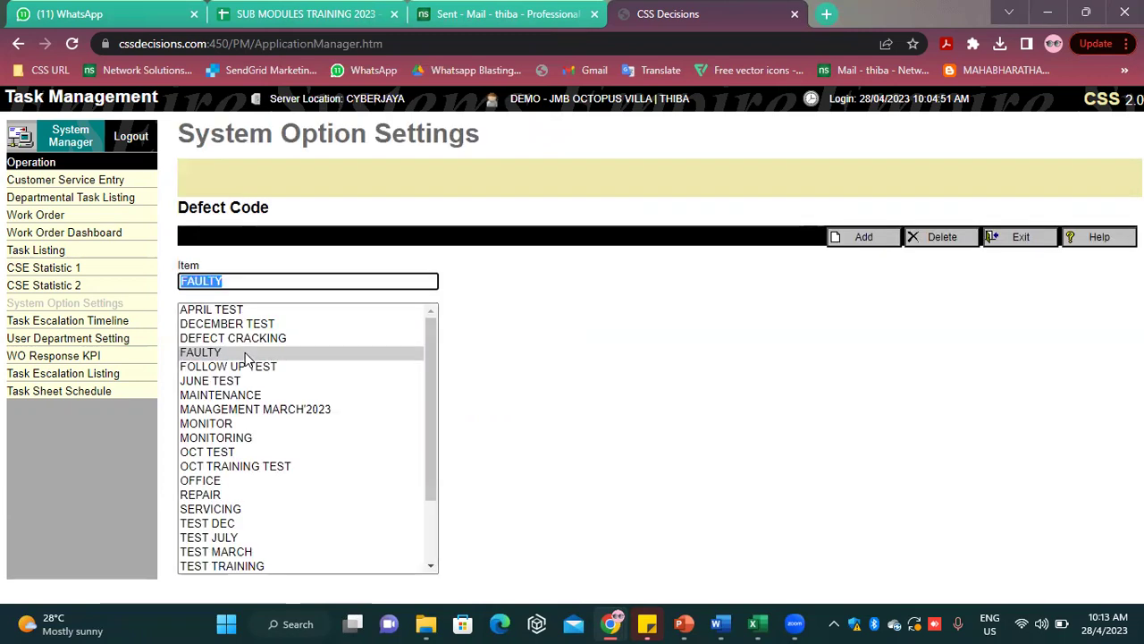
Delete TEST DEC from the Defect Code directory and exit to the general options
{"action": "left_click", "coordinate": [202, 526]}
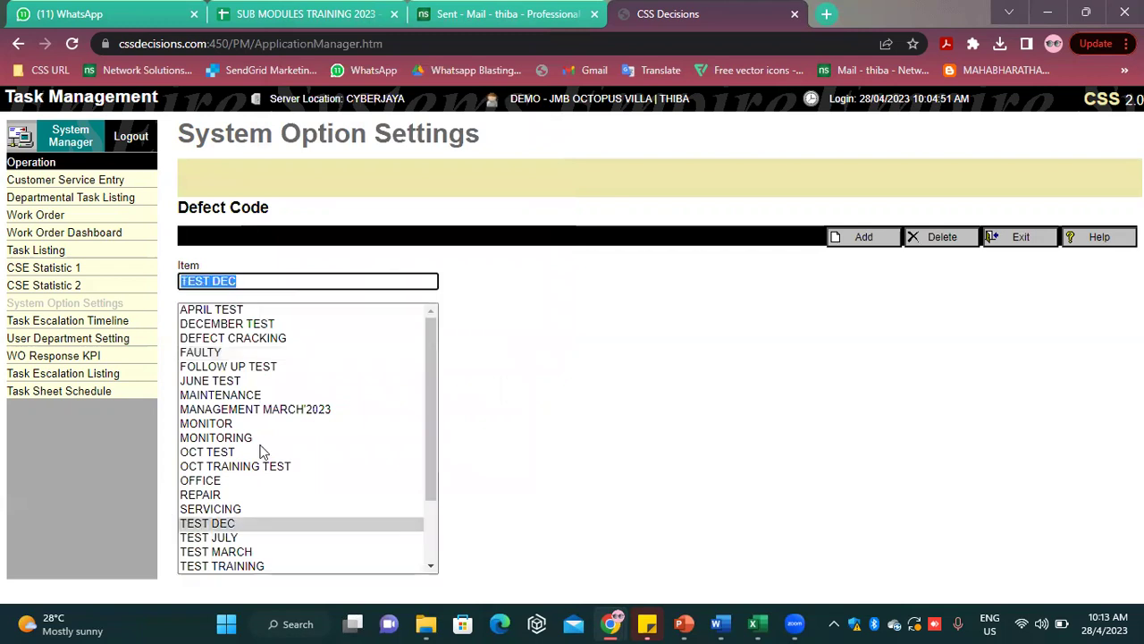
{"action": "left_click", "coordinate": [942, 237]}
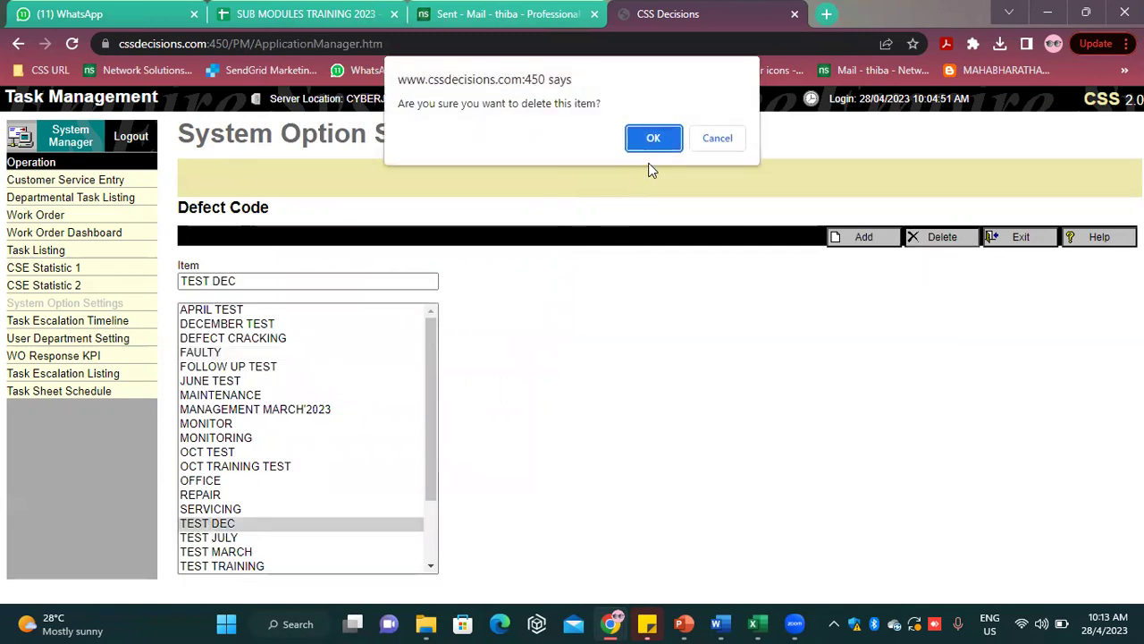
{"action": "left_click", "coordinate": [656, 136]}
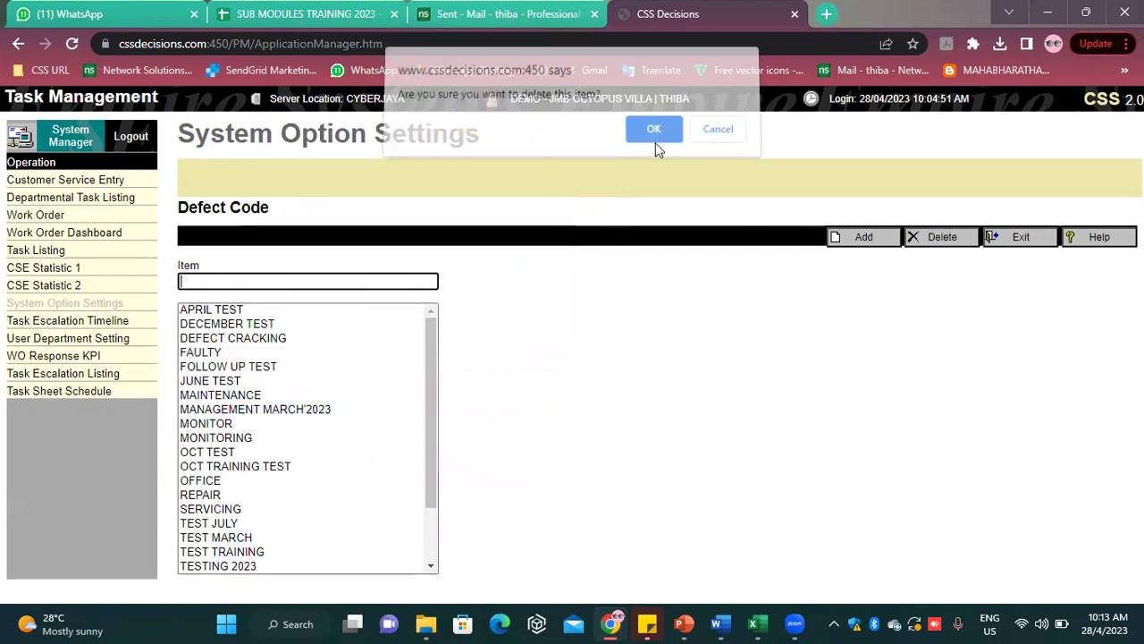
{"action": "left_click", "coordinate": [1017, 238]}
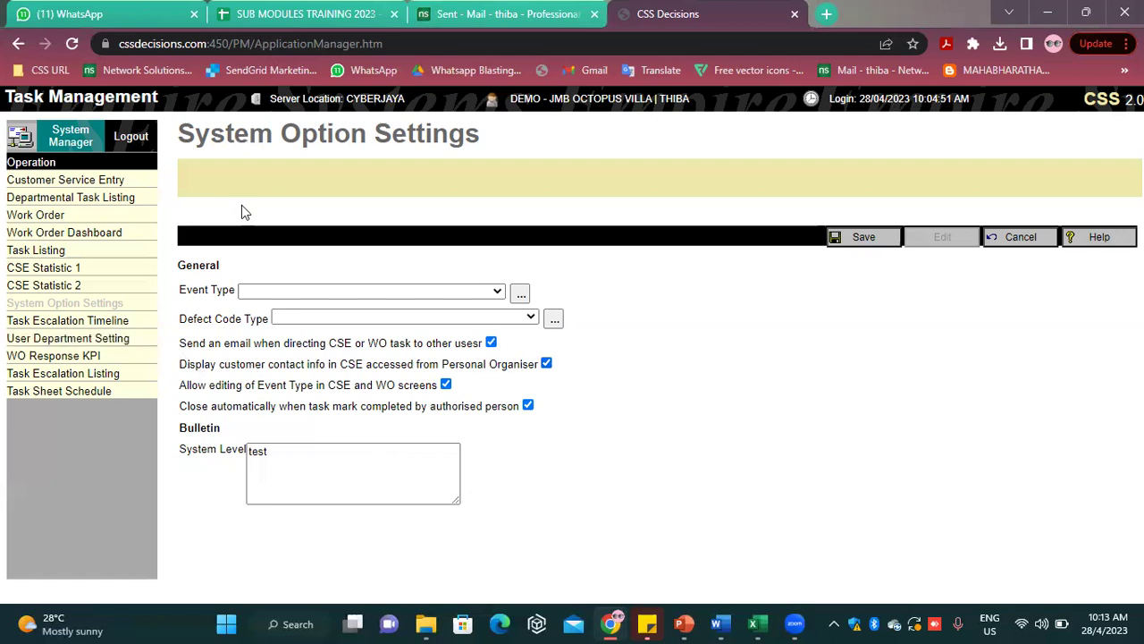
Review the General options, including the CSE email notification, and save them read-only
{"action": "mouse_move", "coordinate": [352, 343]}
{"action": "left_mouse_down"}
{"action": "mouse_move", "coordinate": [337, 355]}
{"action": "mouse_move", "coordinate": [331, 345]}
{"action": "left_mouse_up"}
{"action": "left_click", "coordinate": [371, 348]}
{"action": "left_click", "coordinate": [864, 240]}
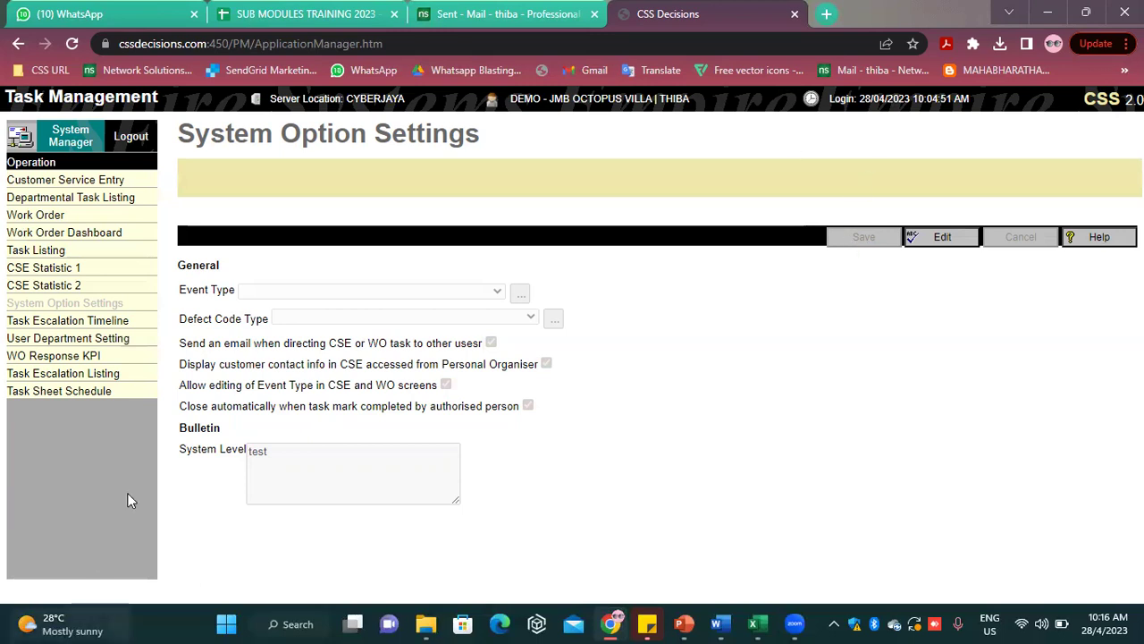
Open the Task Escalation Timeline page with its Priority-by-Severity grid and SELANGOR calendar
{"action": "left_click", "coordinate": [124, 321]}
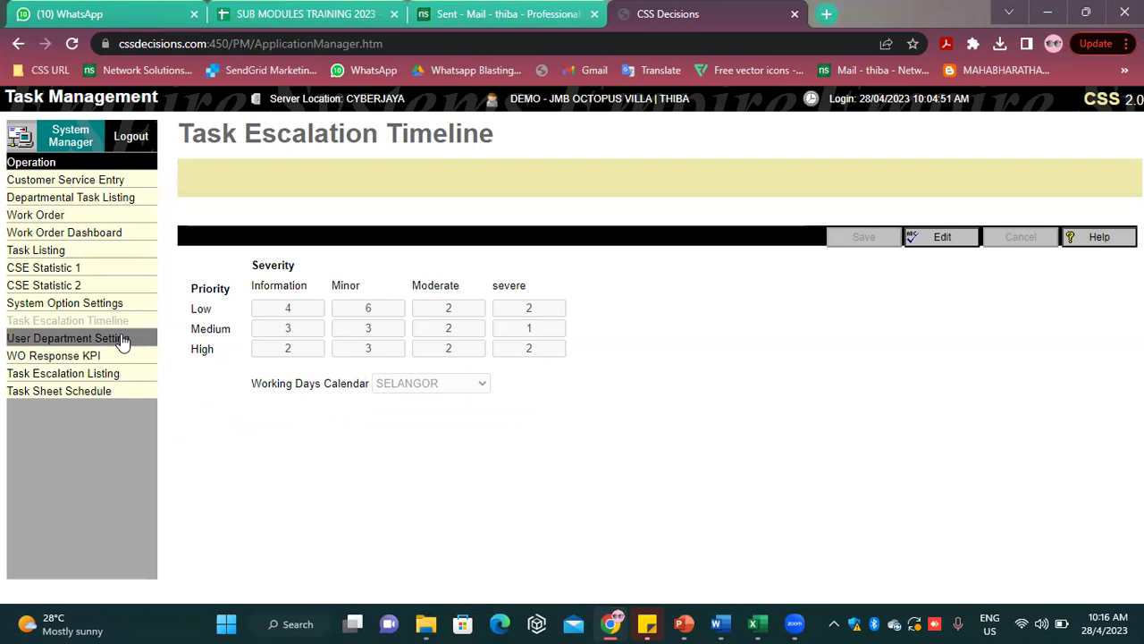
{"action": "left_click", "coordinate": [122, 341]}
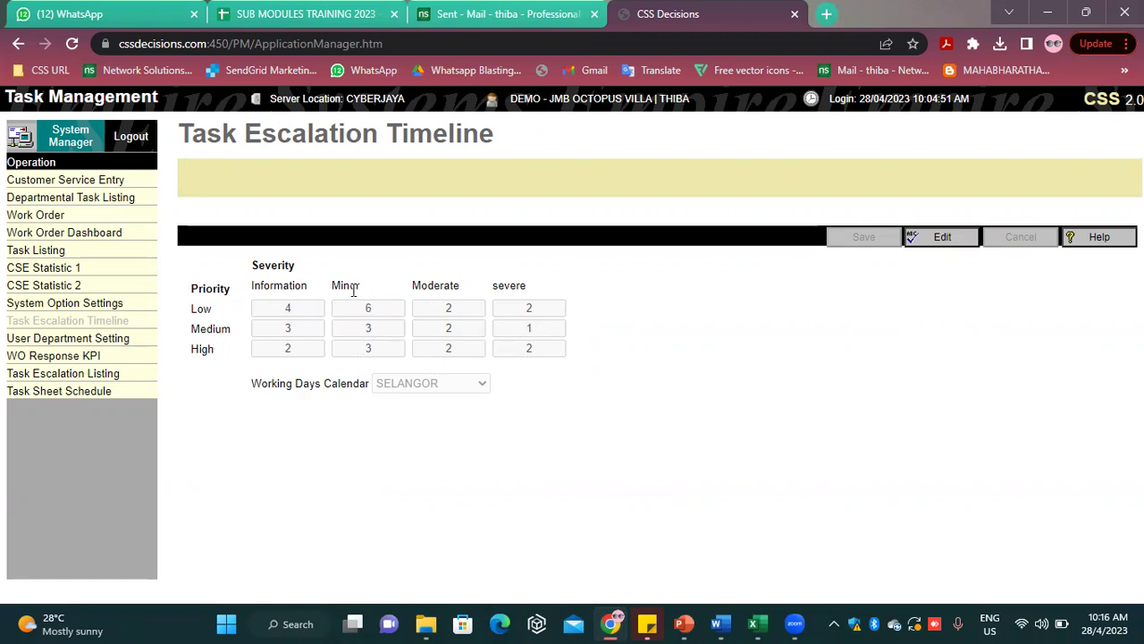
Make the escalation timeline editable and set the Low/Minor value to 5
{"action": "left_click", "coordinate": [929, 237]}
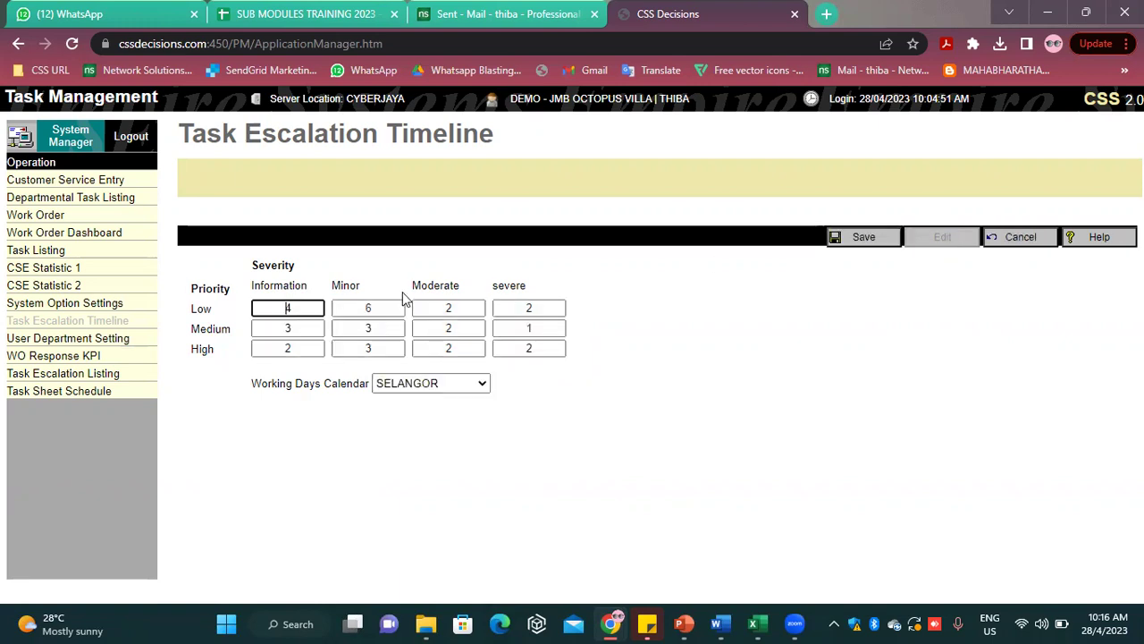
{"action": "key", "text": "Tab"}
{"action": "type", "text": "5"}
{"action": "left_click", "coordinate": [565, 474]}
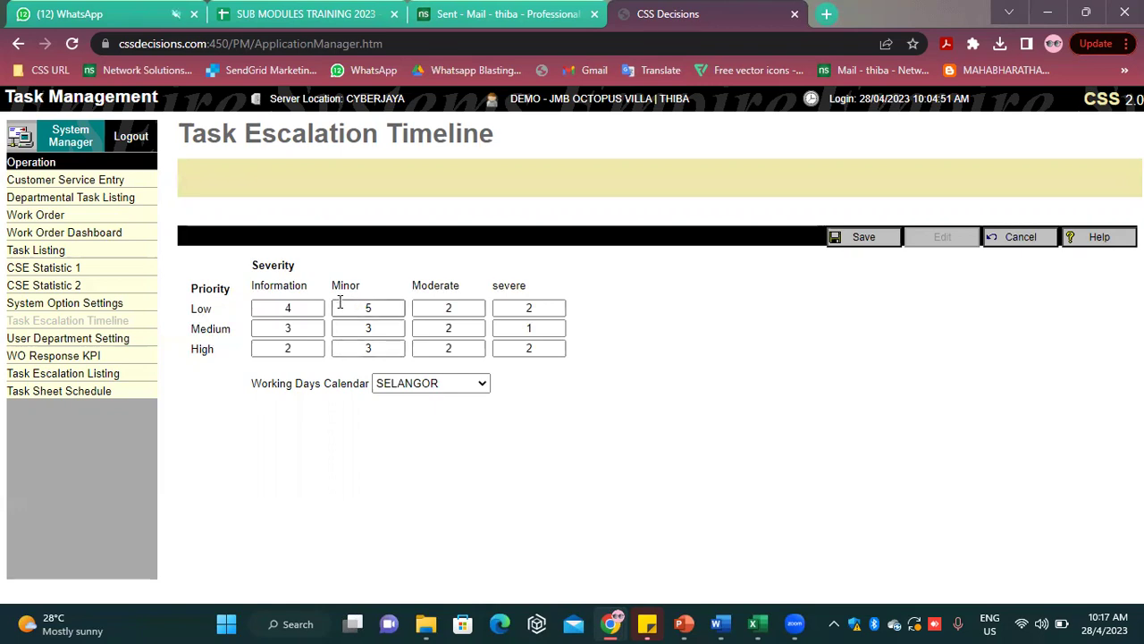
Set Medium/severe to 2, keep the SELANGOR working days calendar, and save the timeline
{"action": "left_click", "coordinate": [527, 329]}
{"action": "double_click", "coordinate": [531, 328]}
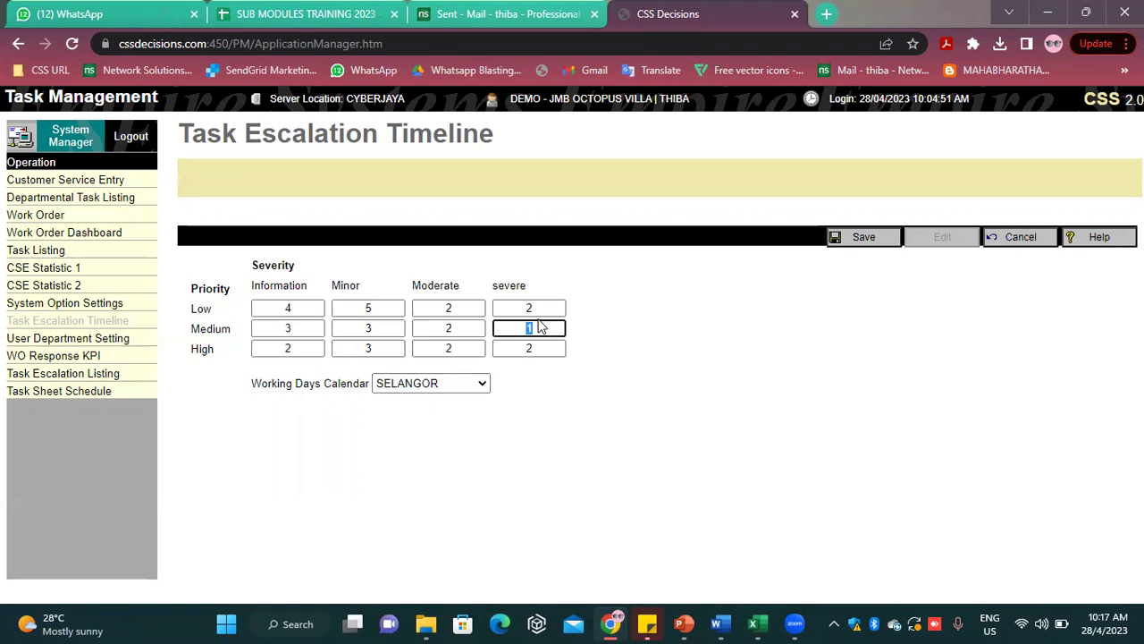
{"action": "type", "text": "2"}
{"action": "left_click", "coordinate": [581, 484]}
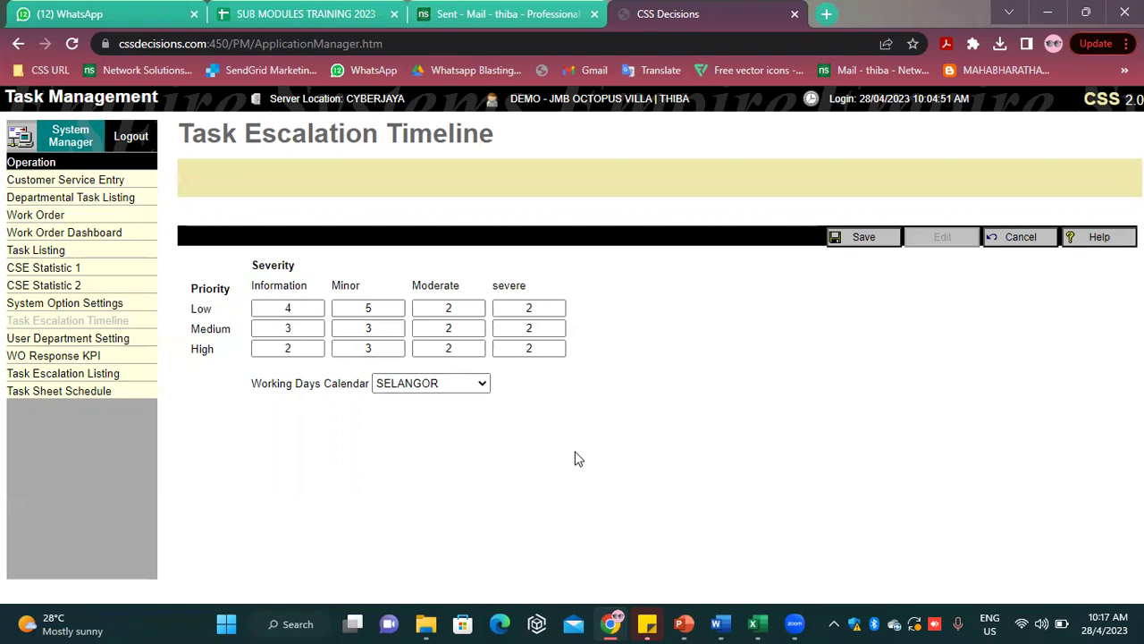
{"action": "left_click", "coordinate": [472, 389]}
{"action": "left_click", "coordinate": [661, 396]}
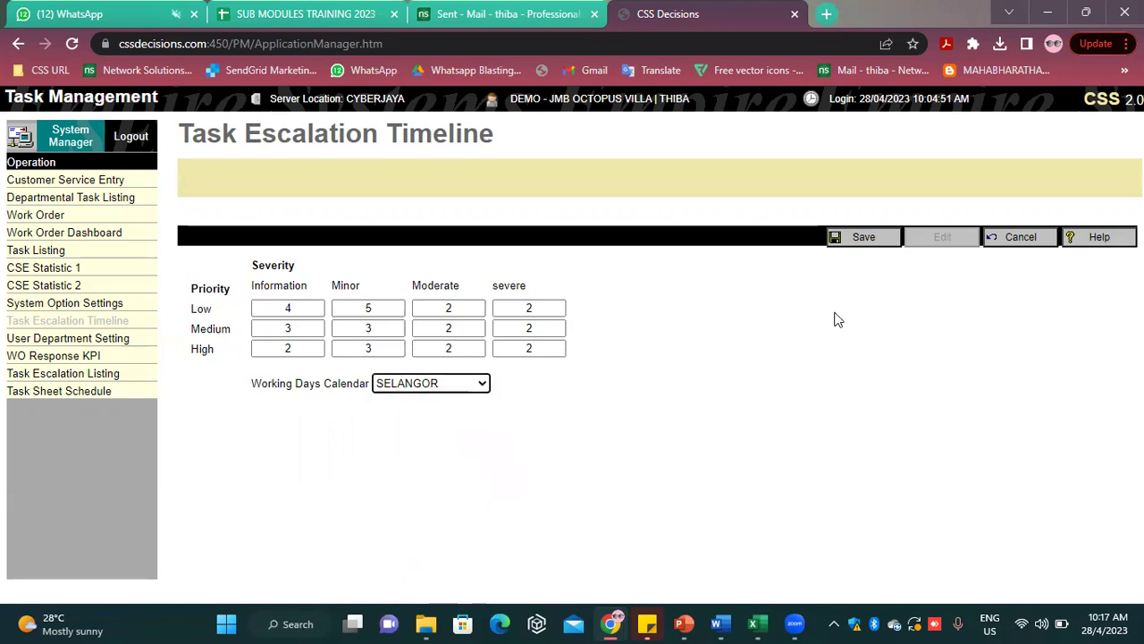
{"action": "left_click", "coordinate": [849, 245]}
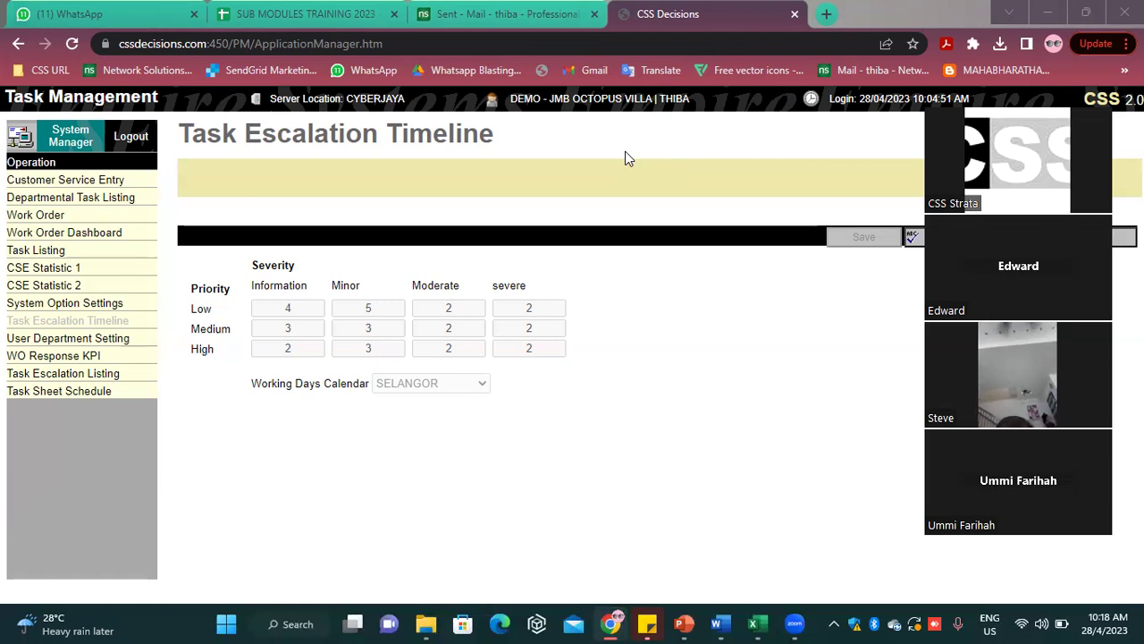
{"action": "double_click", "coordinate": [374, 308]}
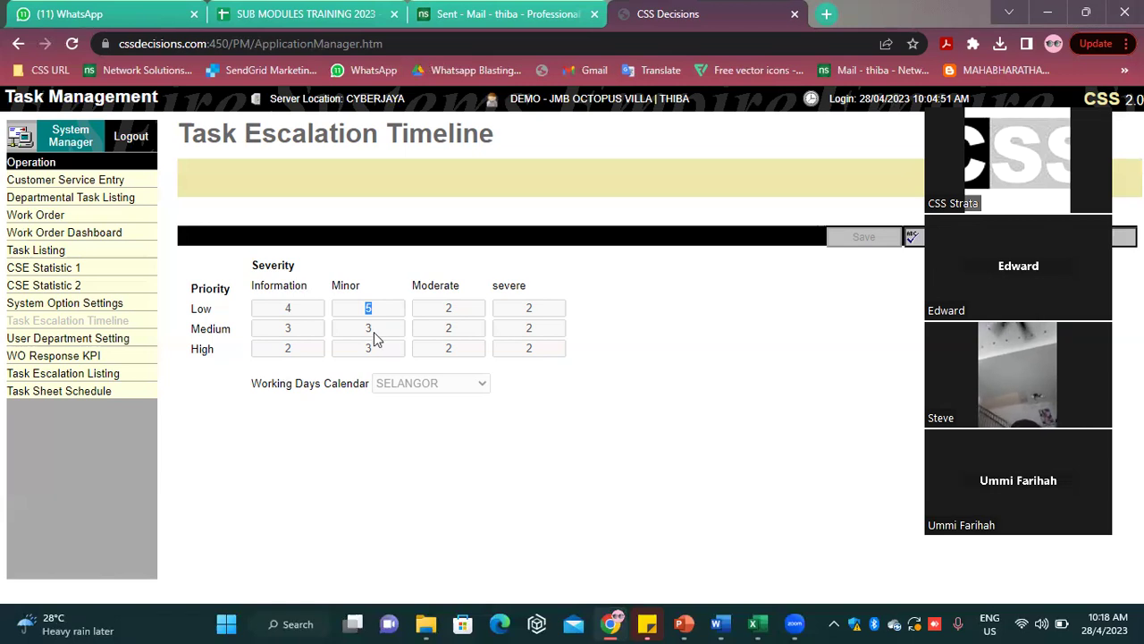
{"action": "left_click", "coordinate": [889, 365]}
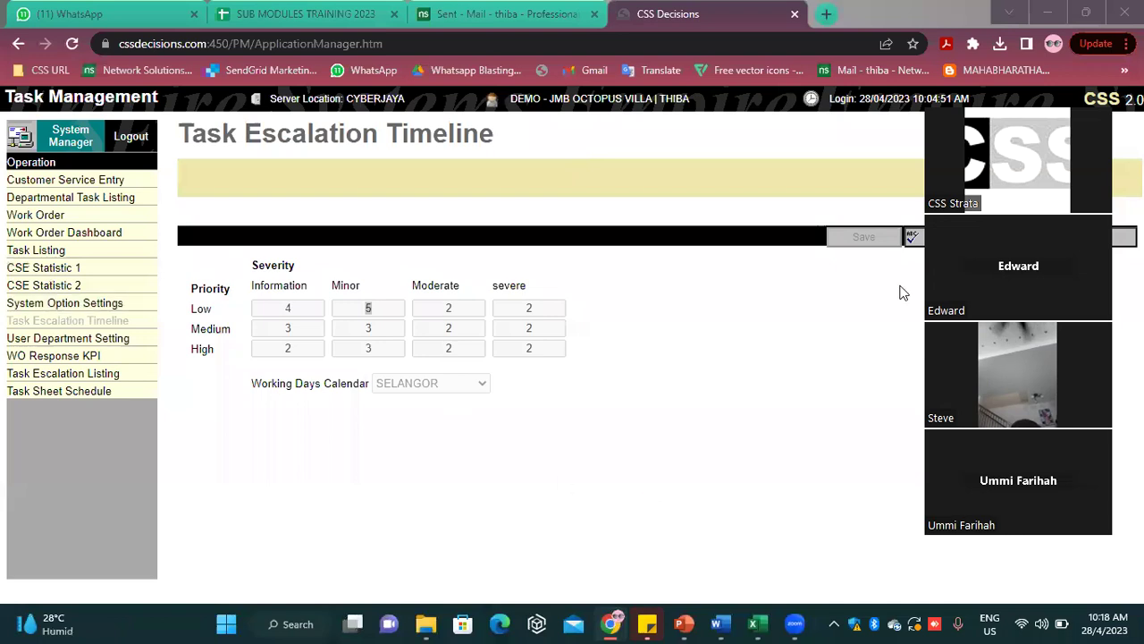
{"action": "left_click", "coordinate": [1002, 80]}
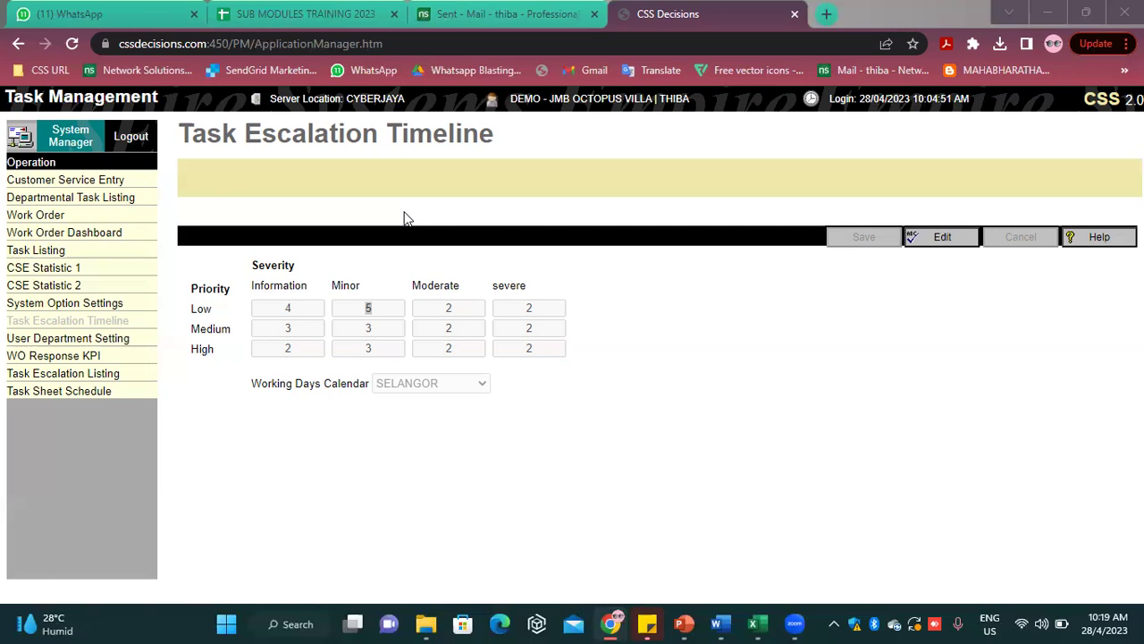
{"action": "type", "text": "A"}
{"action": "key", "text": "Caps_Lock"}
{"action": "type", "text": "re "}
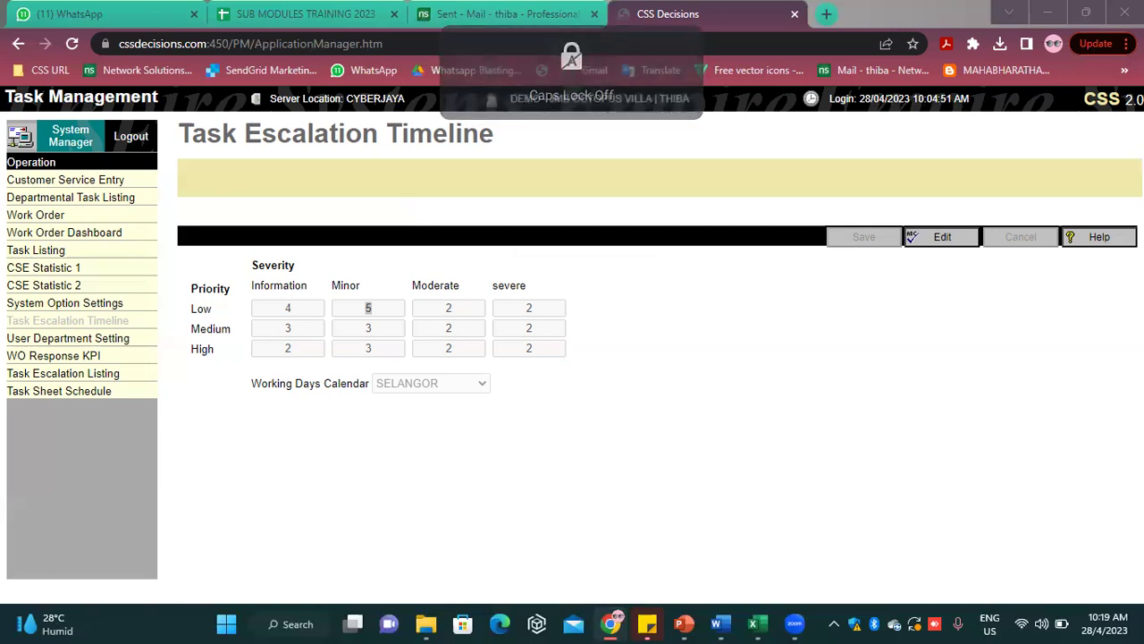
{"action": "type", "text": "refer"}
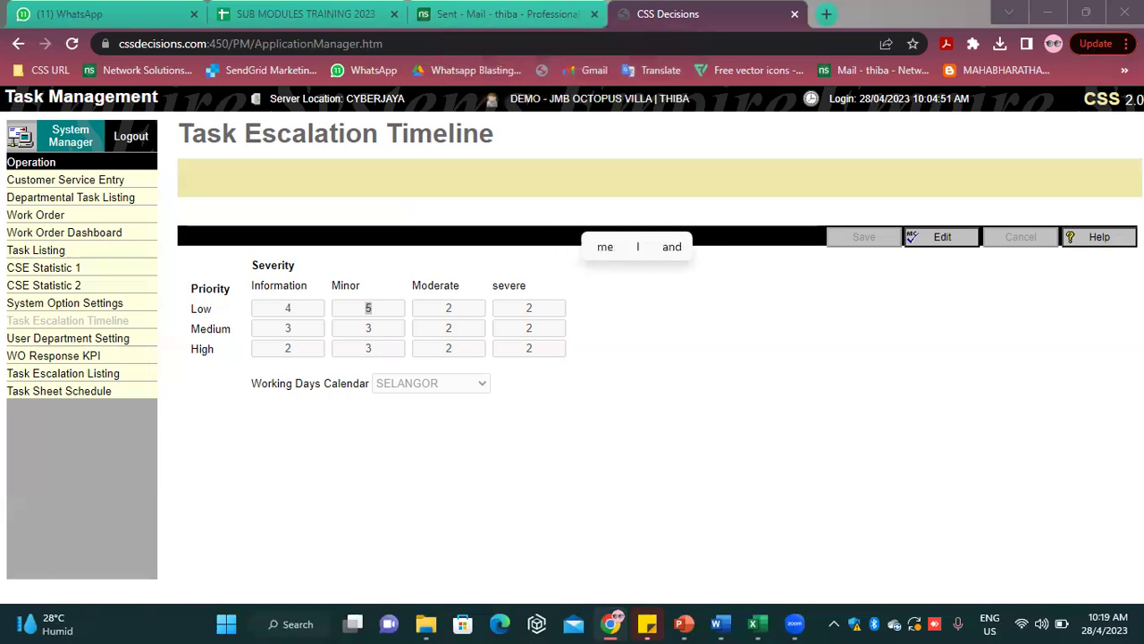
{"action": "type", "text": " to "}
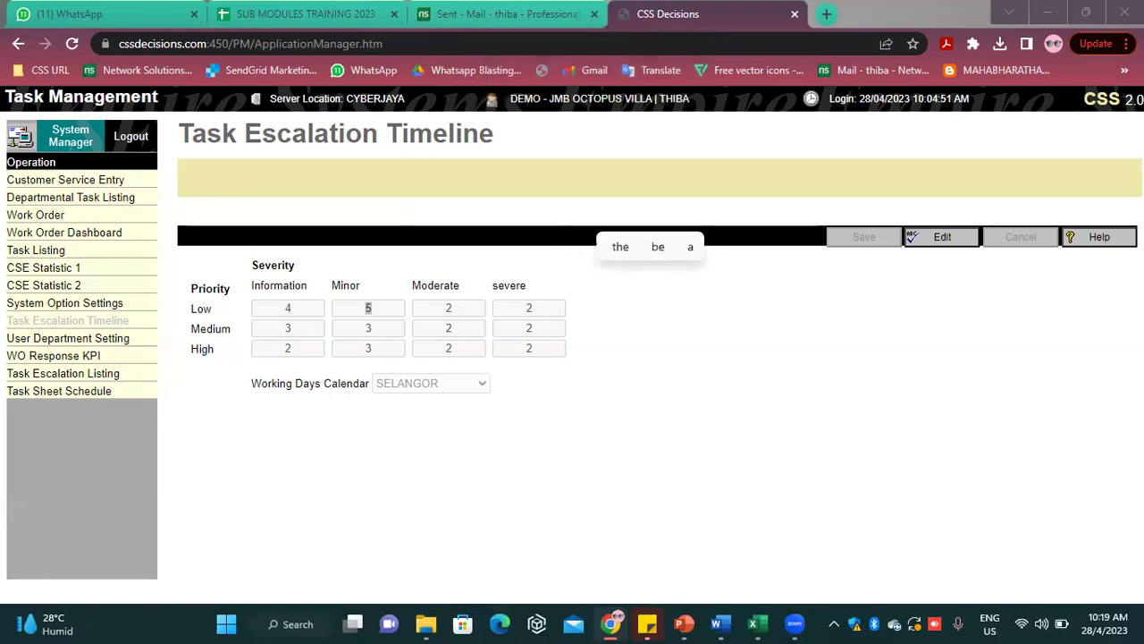
{"action": "type", "text": "ppt"}
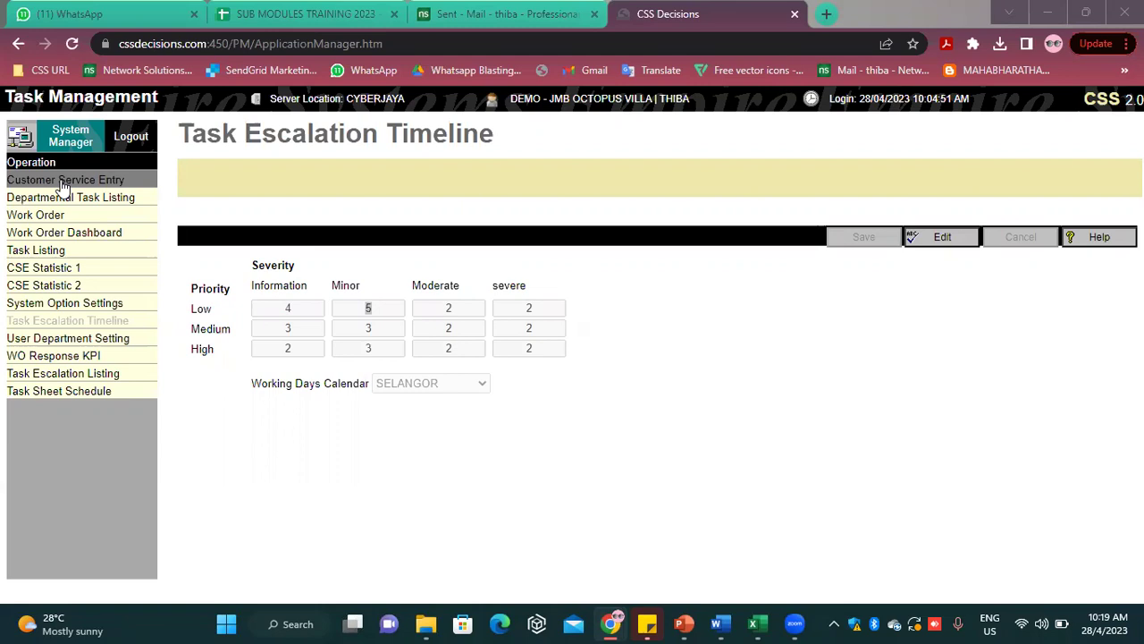
Open the Customer Service Entry page with its empty service request form
{"action": "left_click", "coordinate": [63, 183]}
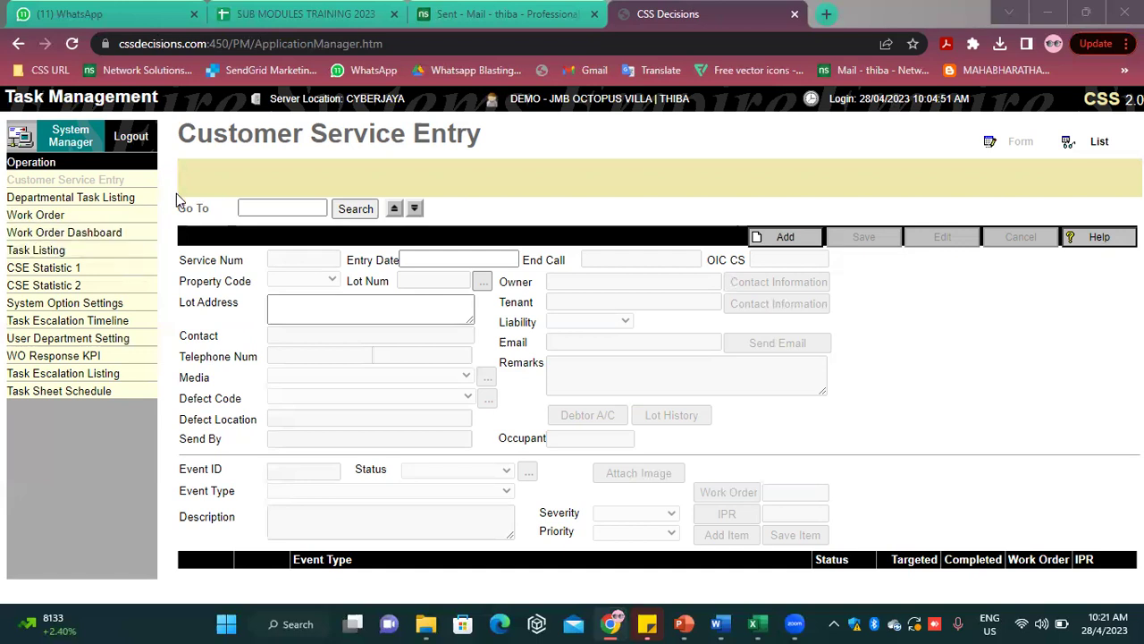
Return to the System Manager home and dismiss the 1313 new messages notice
{"action": "left_click", "coordinate": [68, 131]}
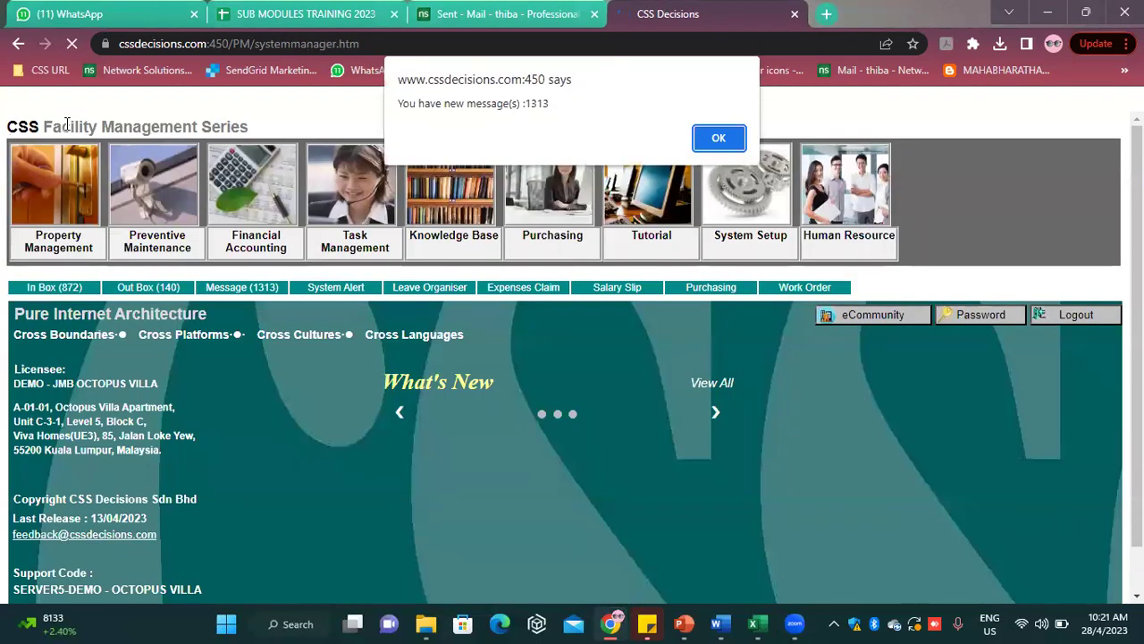
{"action": "left_click", "coordinate": [719, 135]}
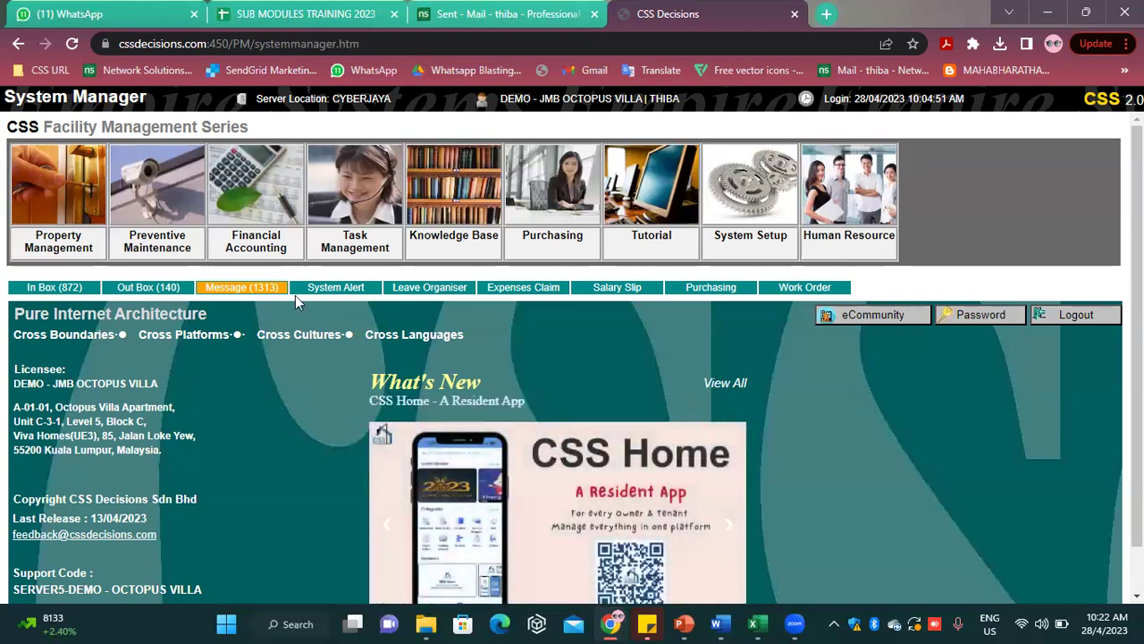
Open the Task Management module on its Customer Service Entry page
{"action": "left_click", "coordinate": [331, 234]}
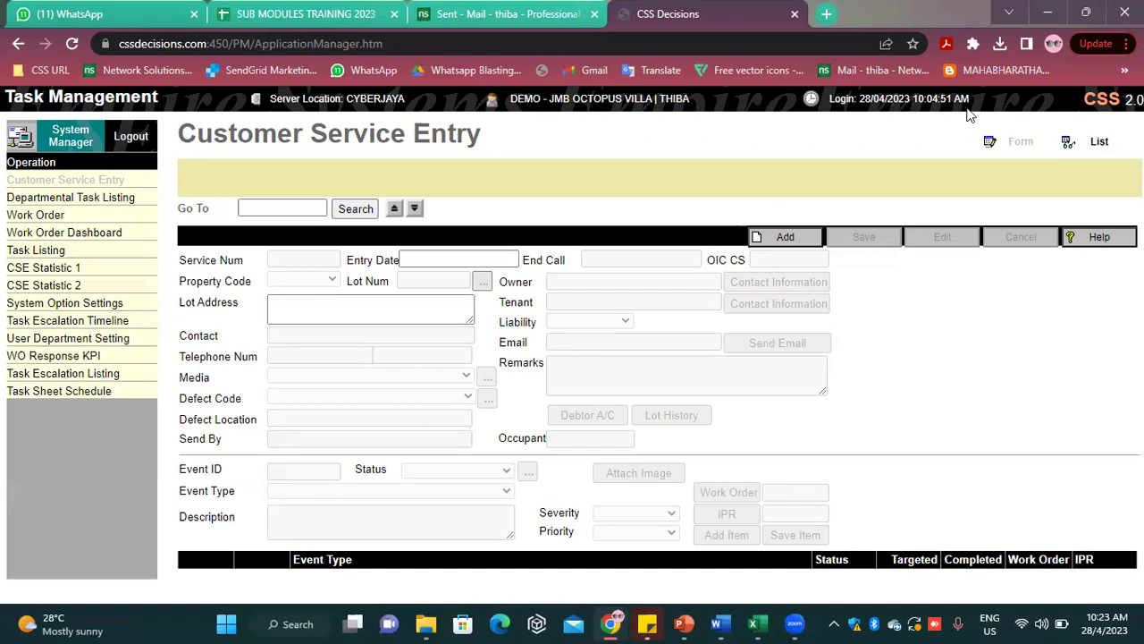
Start a new service entry for property JMB and load lot A-06-22 by searching 06-22
{"action": "left_click", "coordinate": [784, 236]}
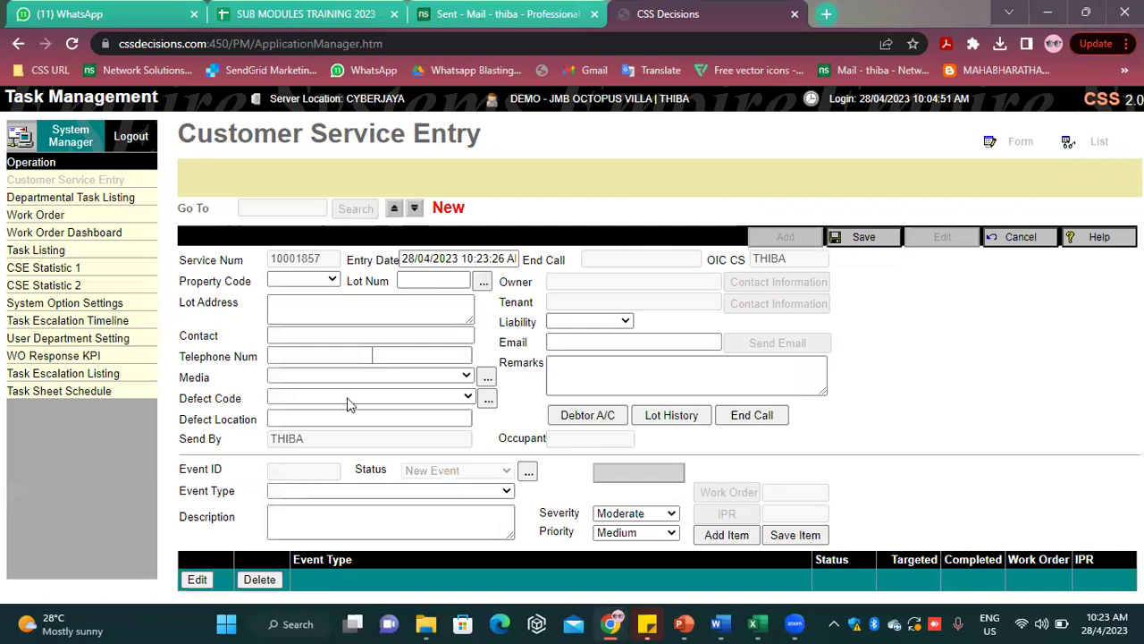
{"action": "left_click", "coordinate": [304, 279]}
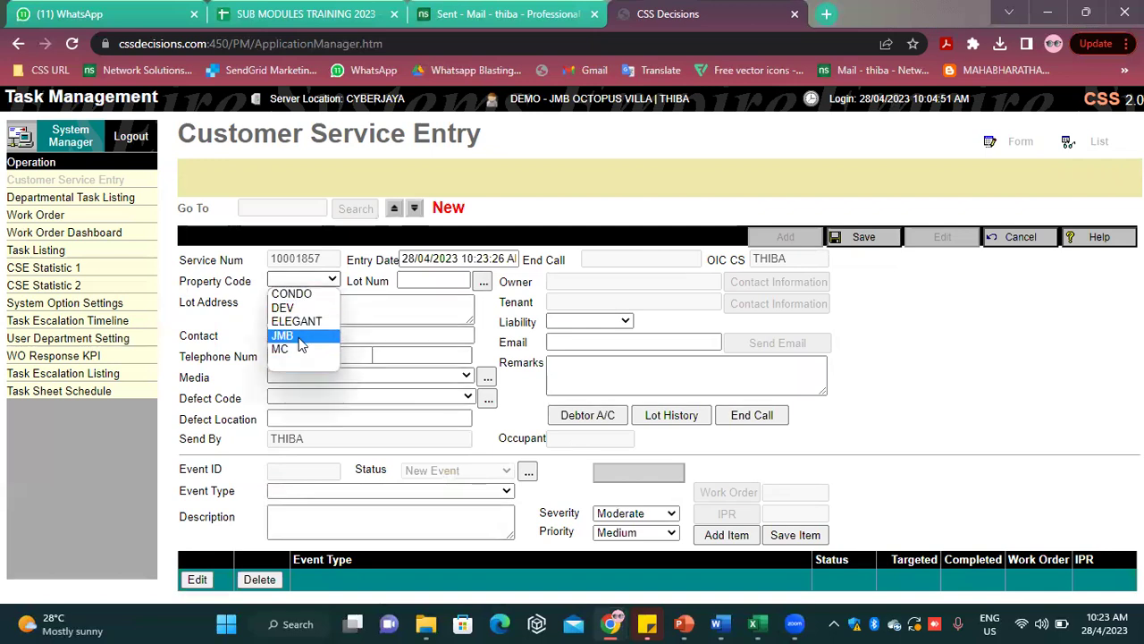
{"action": "left_click", "coordinate": [295, 336]}
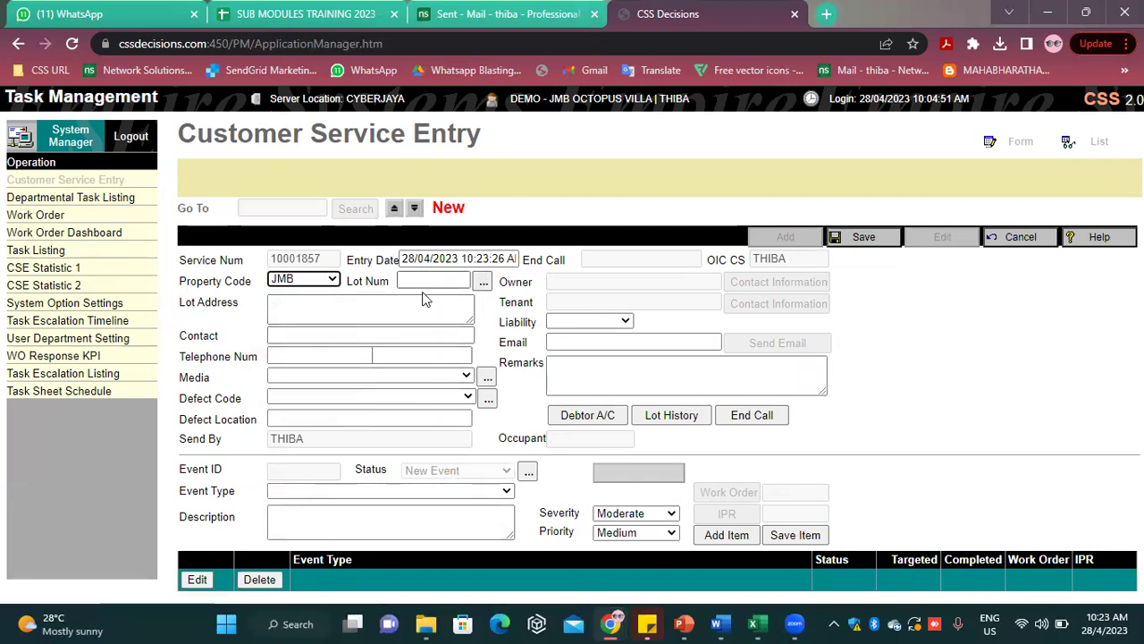
{"action": "left_click", "coordinate": [483, 283]}
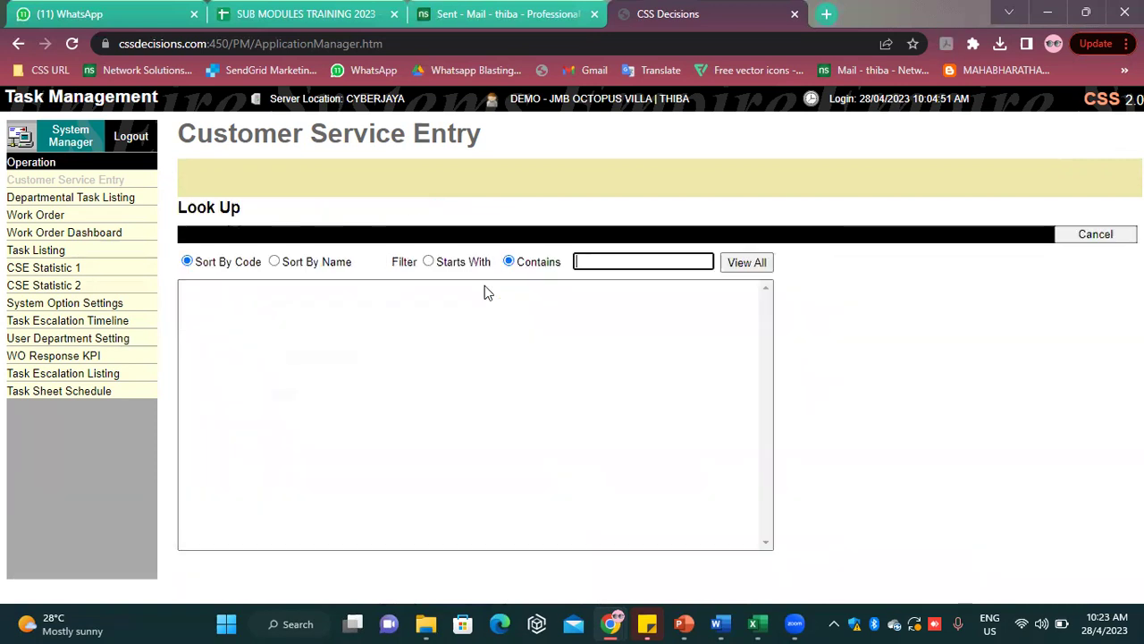
{"action": "type", "text": "06"}
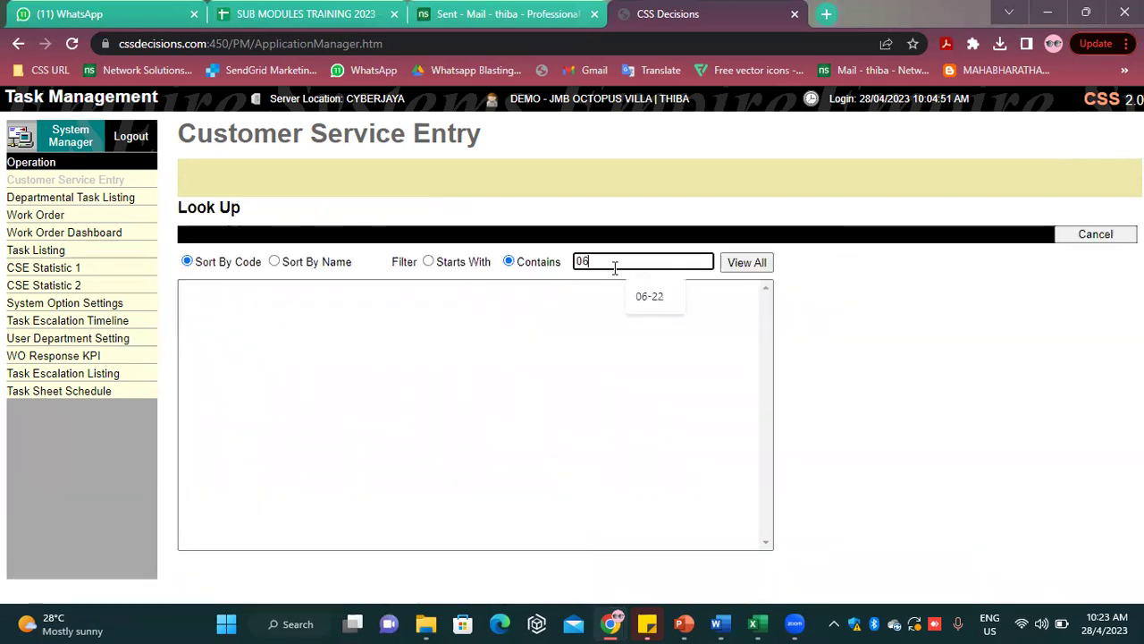
{"action": "type", "text": "-22"}
{"action": "key", "text": "Return"}
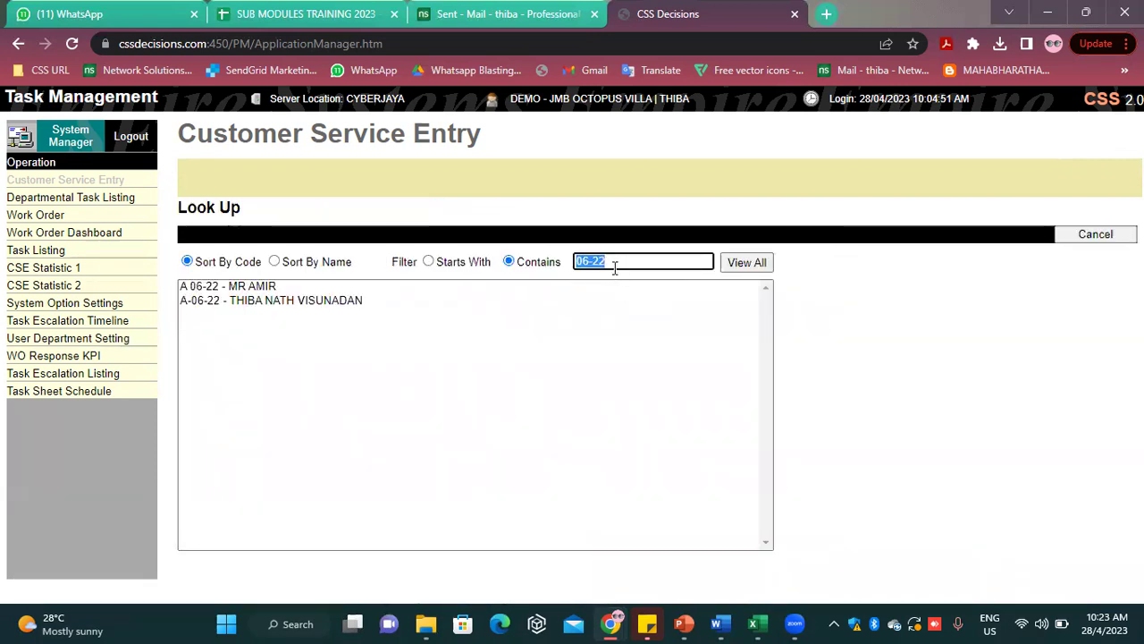
{"action": "double_click", "coordinate": [251, 302]}
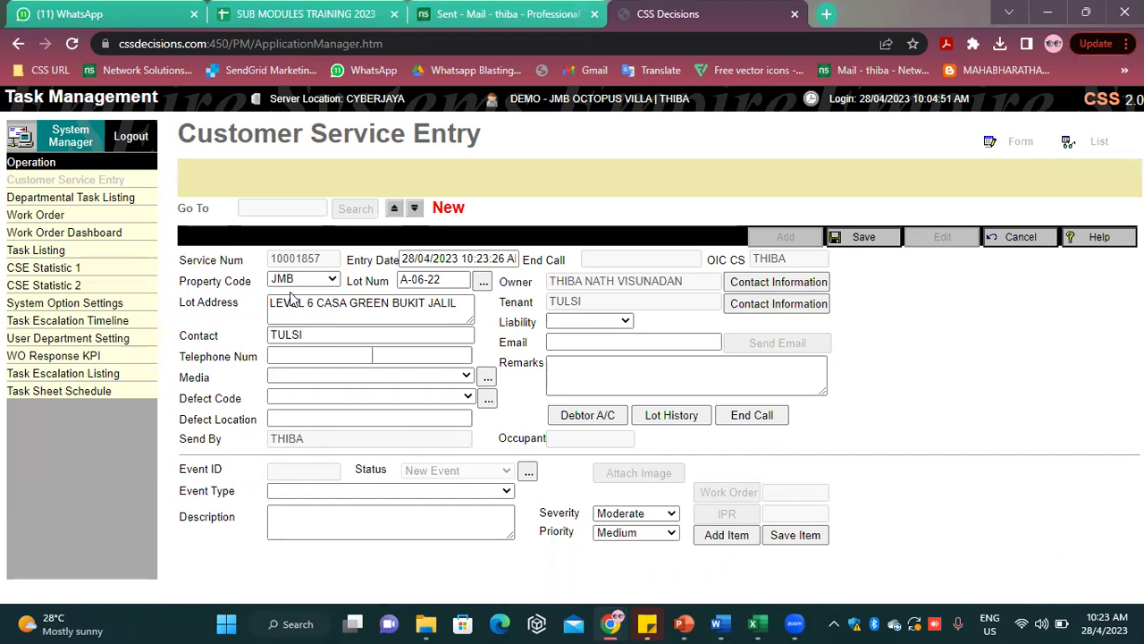
Enter the contact's telephone number, then view the Media choices without selecting one
{"action": "left_click_drag", "start_coordinate": [306, 335], "coordinate": [265, 331]}
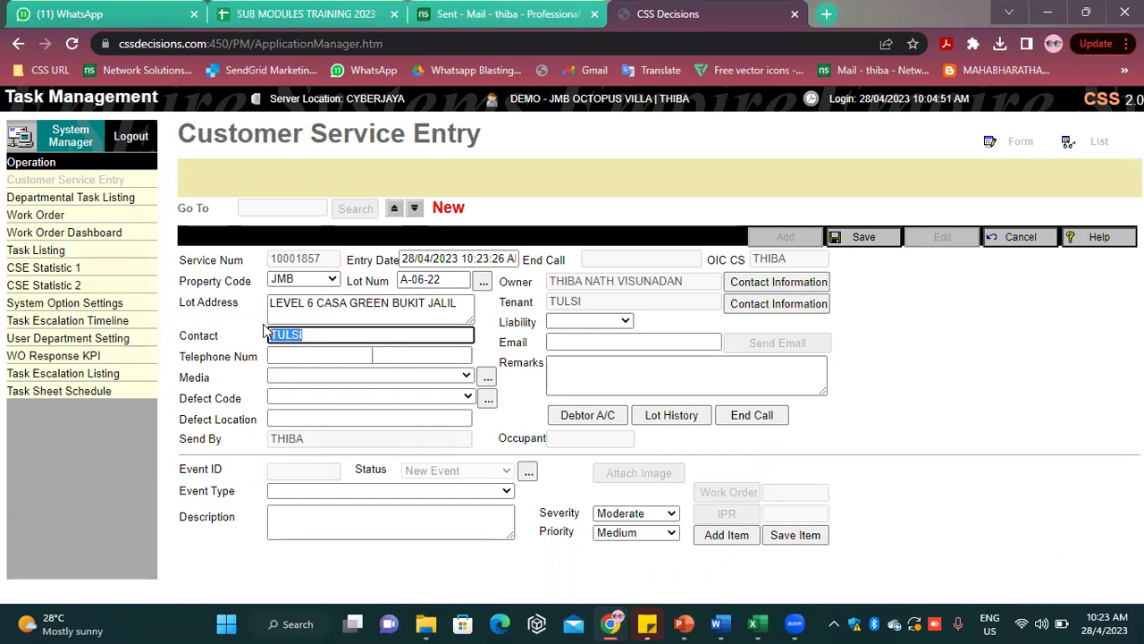
{"action": "left_click", "coordinate": [328, 355]}
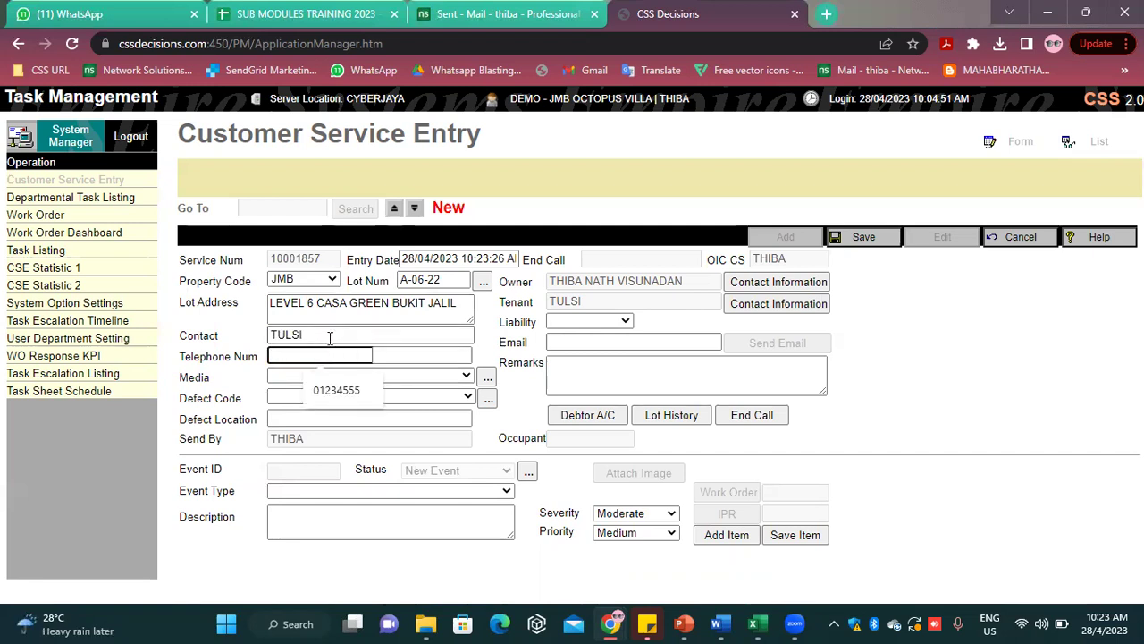
{"action": "left_click", "coordinate": [330, 337]}
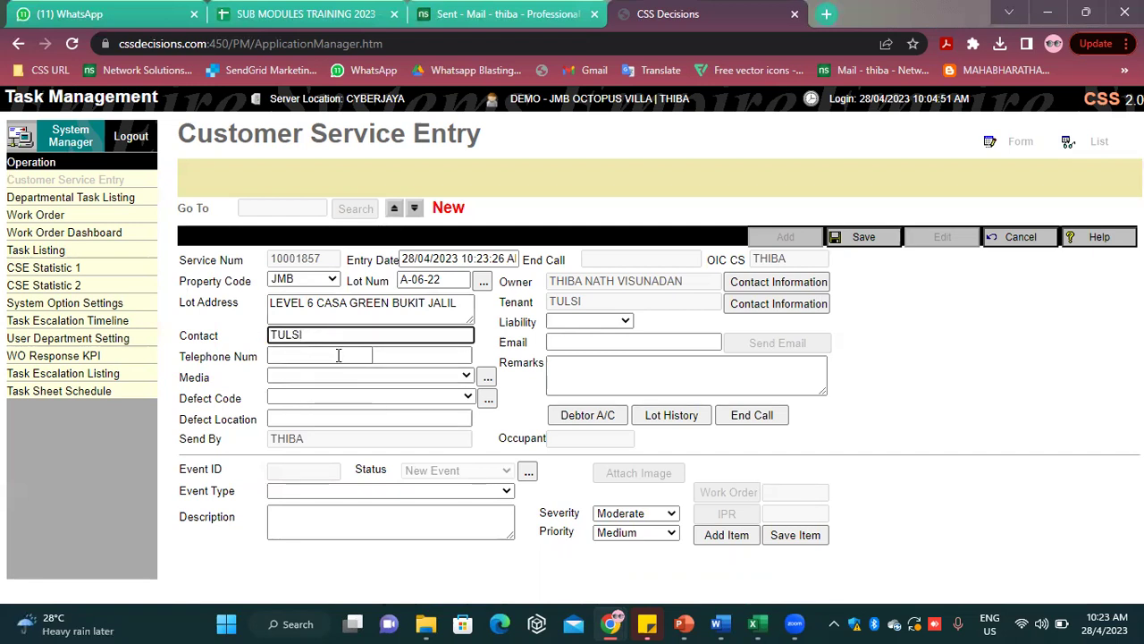
{"action": "left_click", "coordinate": [337, 354]}
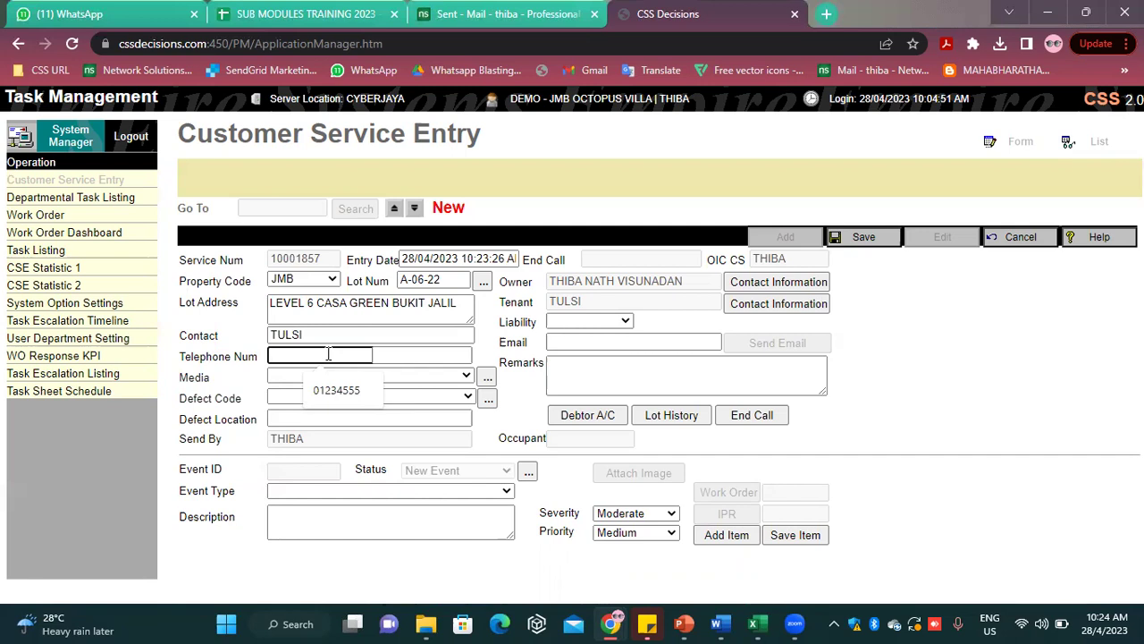
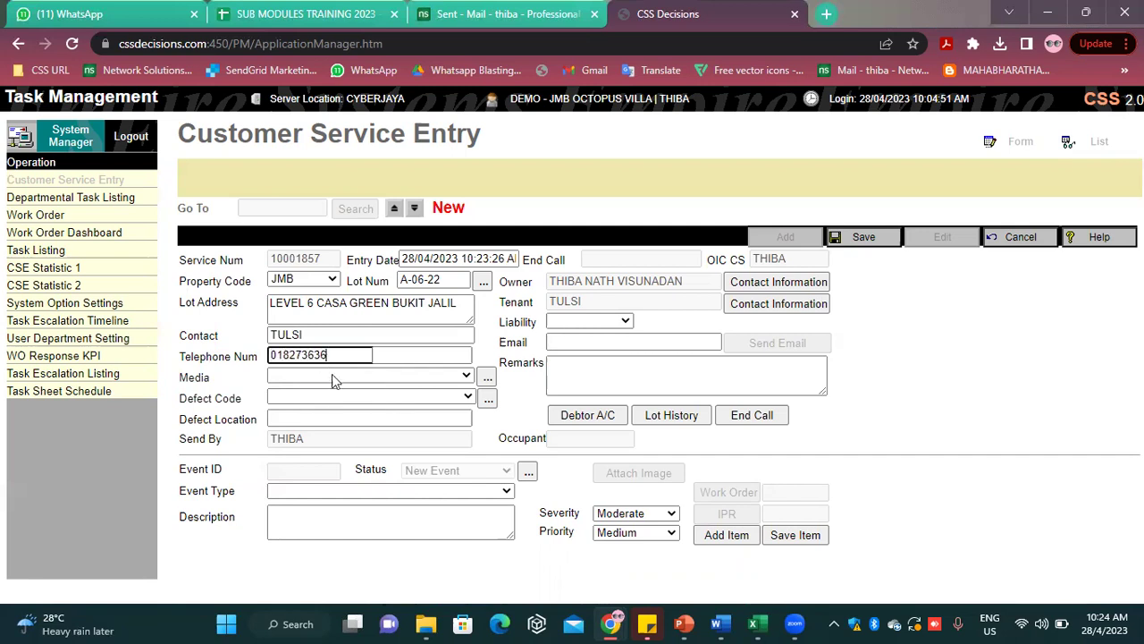
{"action": "left_click", "coordinate": [334, 375]}
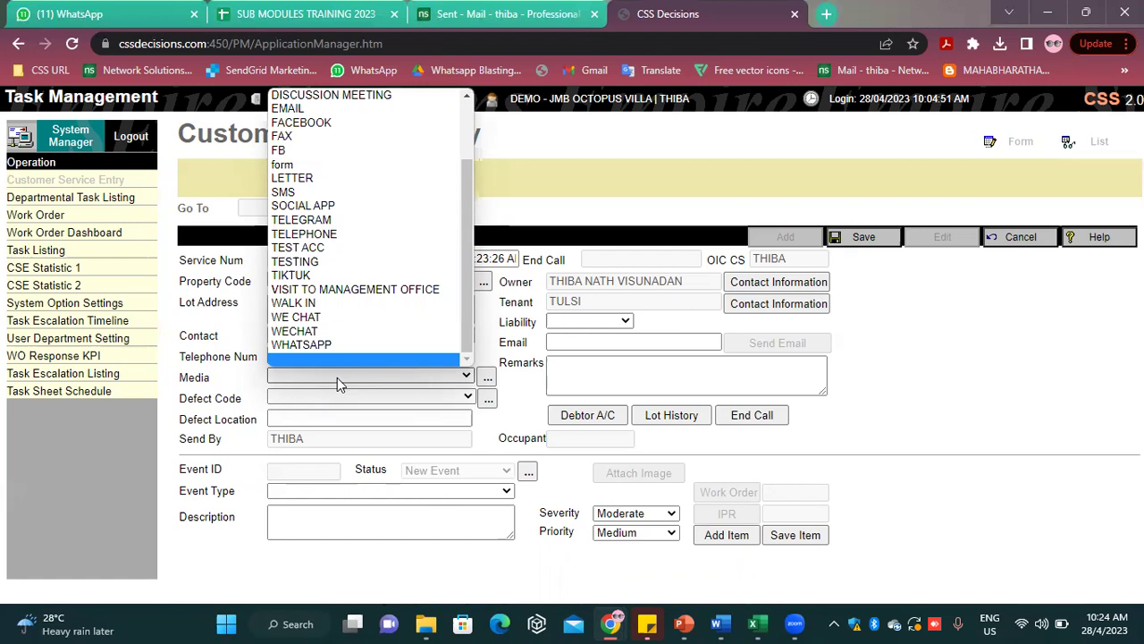
{"action": "scroll", "coordinate": [357, 259], "scroll_direction": "up", "scroll_amount": 3}
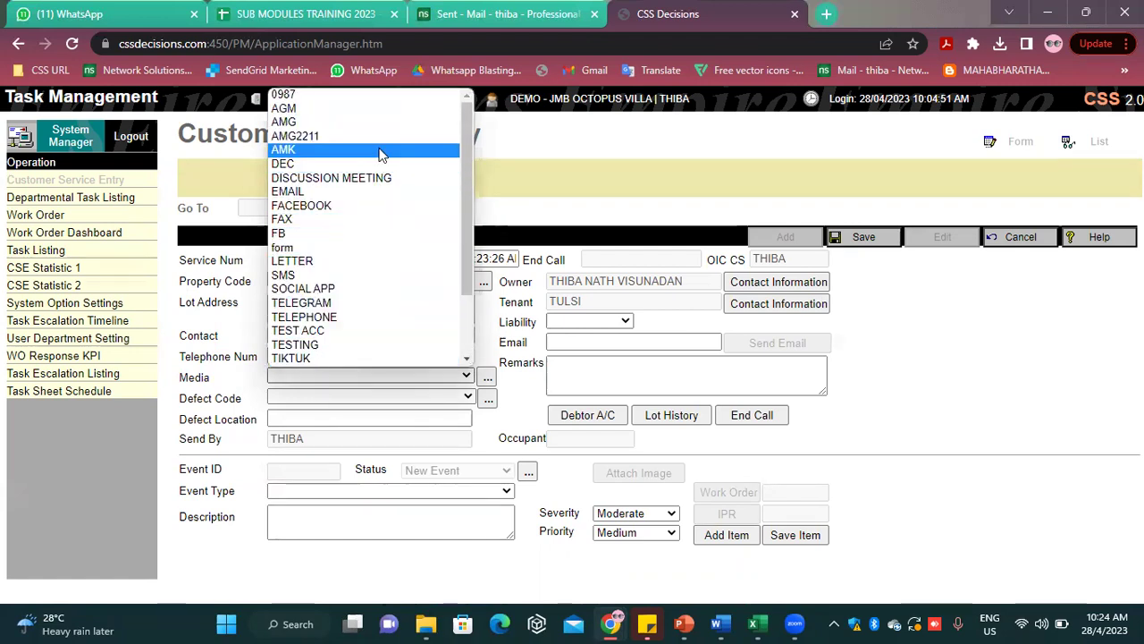
{"action": "left_click", "coordinate": [563, 191]}
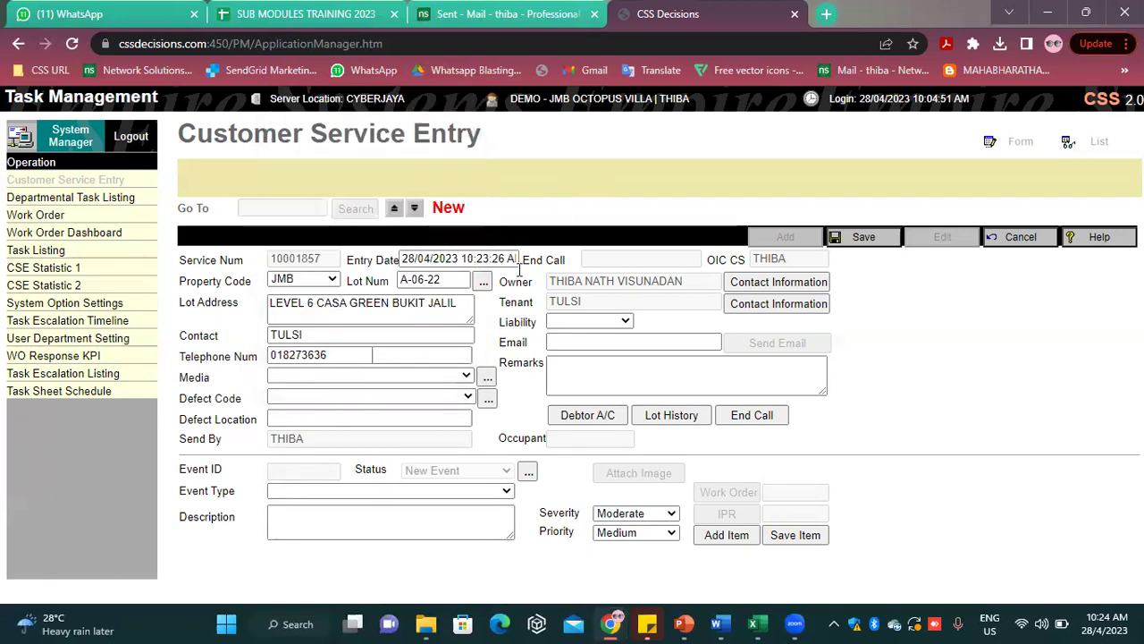
Add INSTA as a new item in the media Item Directory and check the Media list
{"action": "left_click", "coordinate": [487, 377]}
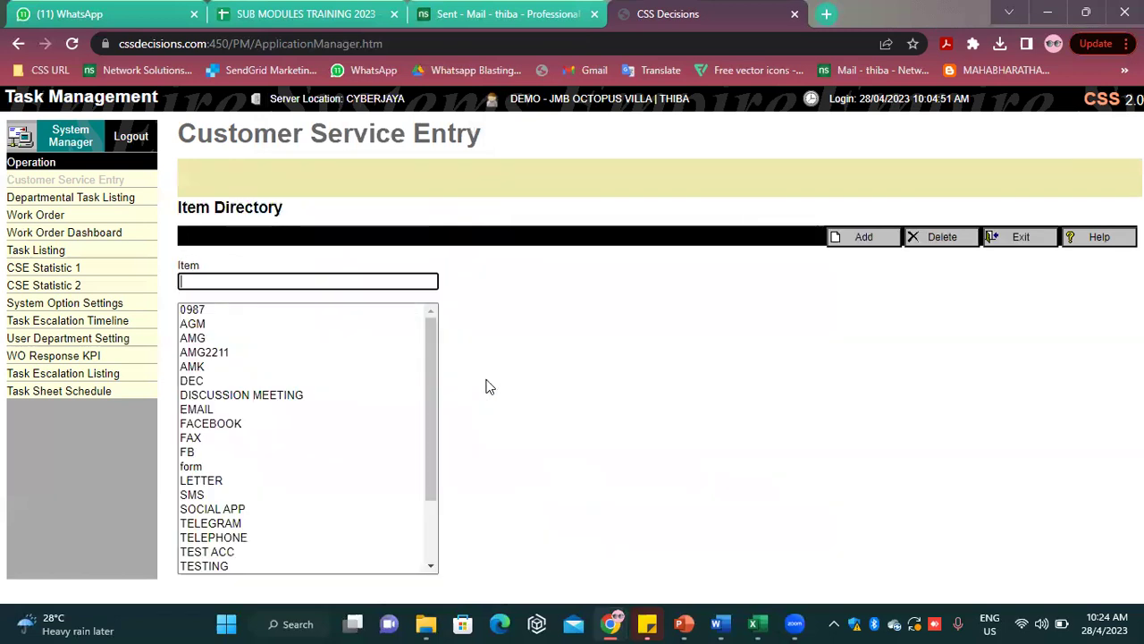
{"action": "left_click", "coordinate": [1023, 241]}
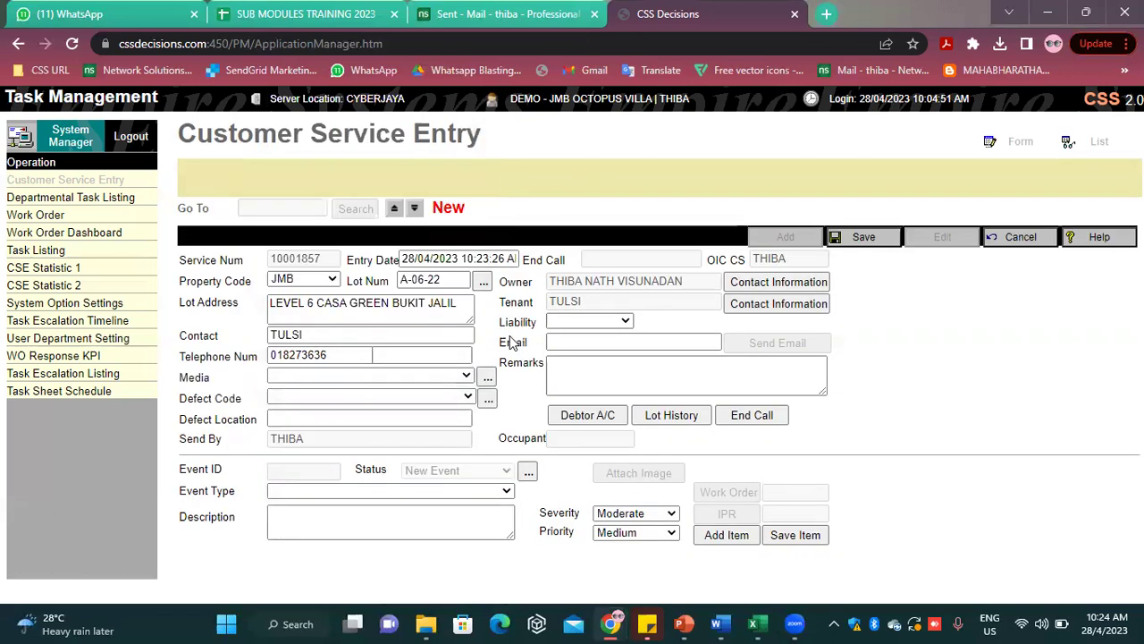
{"action": "left_click", "coordinate": [491, 379]}
{"action": "left_click", "coordinate": [316, 278]}
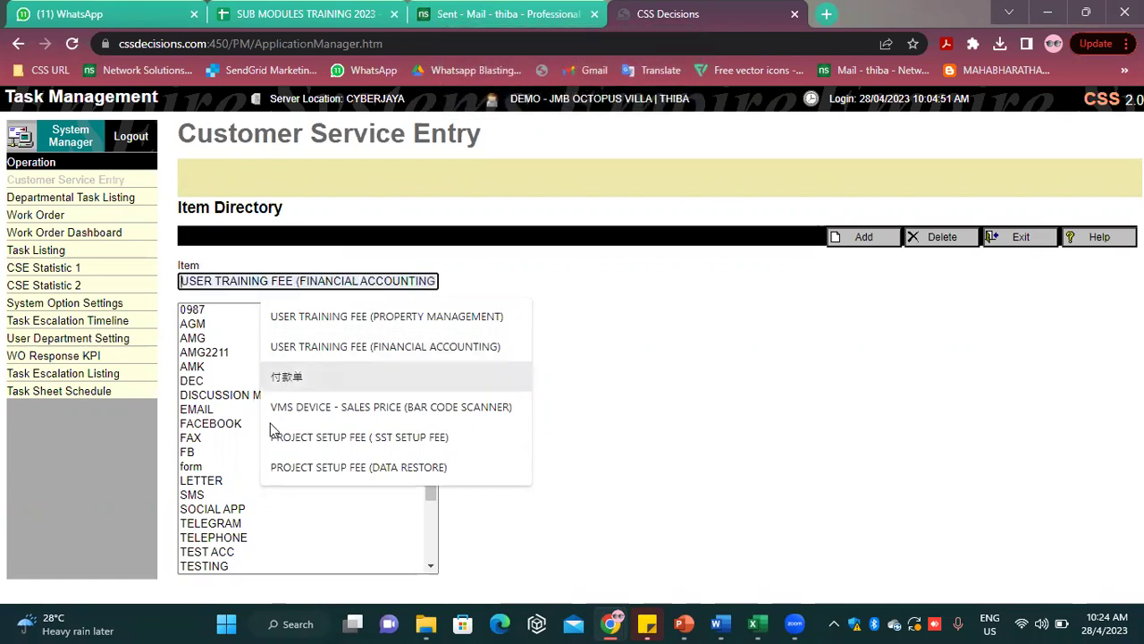
{"action": "scroll", "coordinate": [254, 487], "scroll_direction": "down", "scroll_amount": 2}
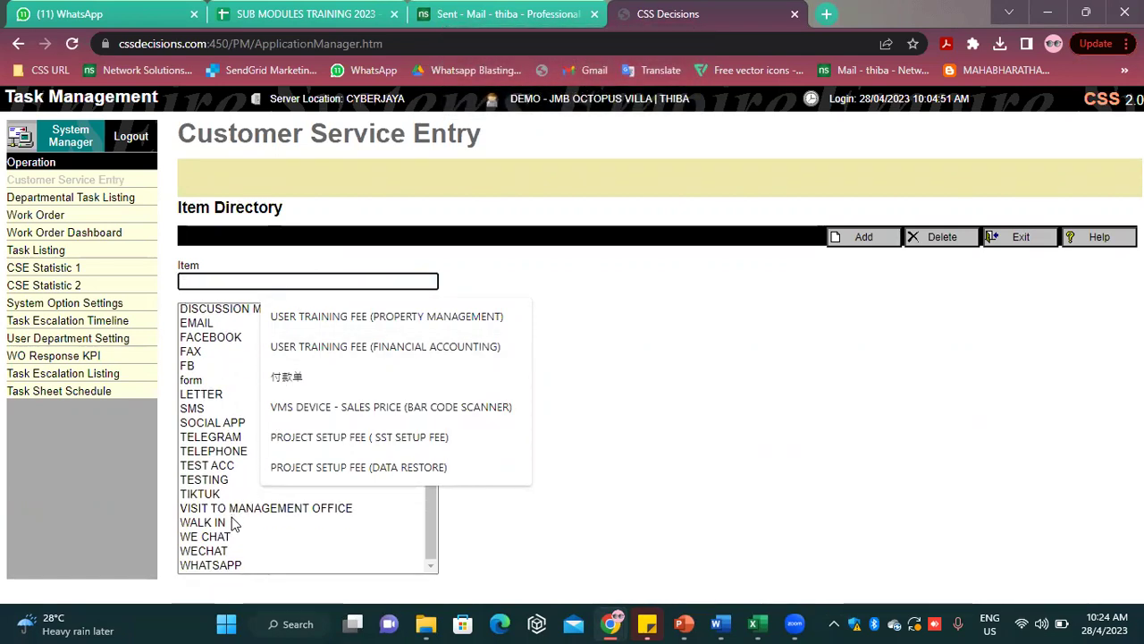
{"action": "scroll", "coordinate": [234, 523], "scroll_direction": "up", "scroll_amount": 3}
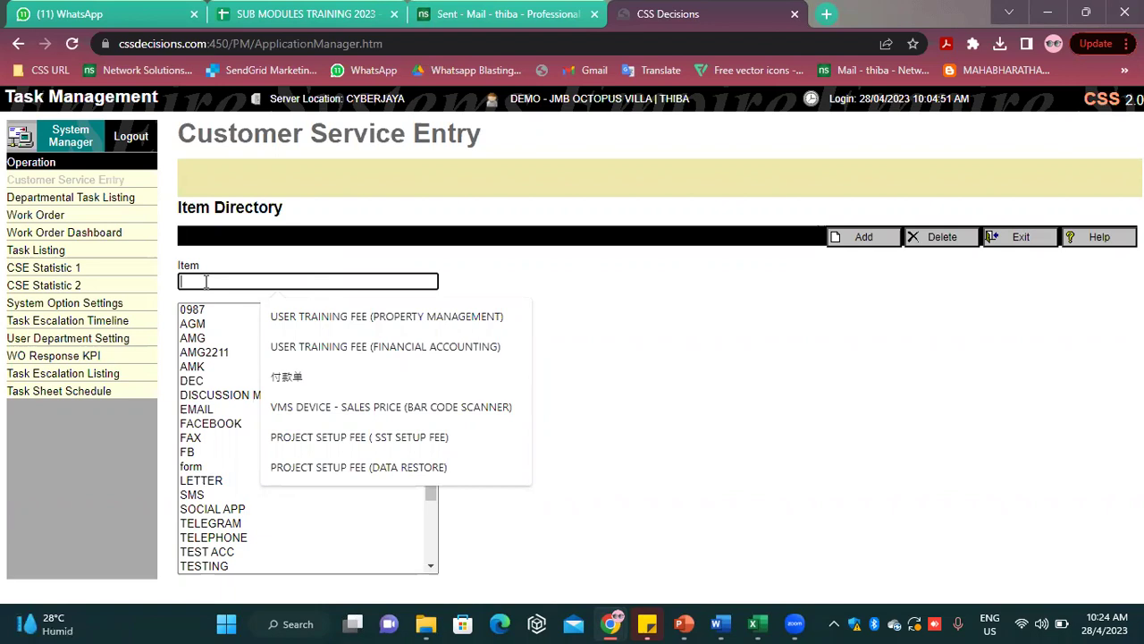
{"action": "type", "text": "INSTA"}
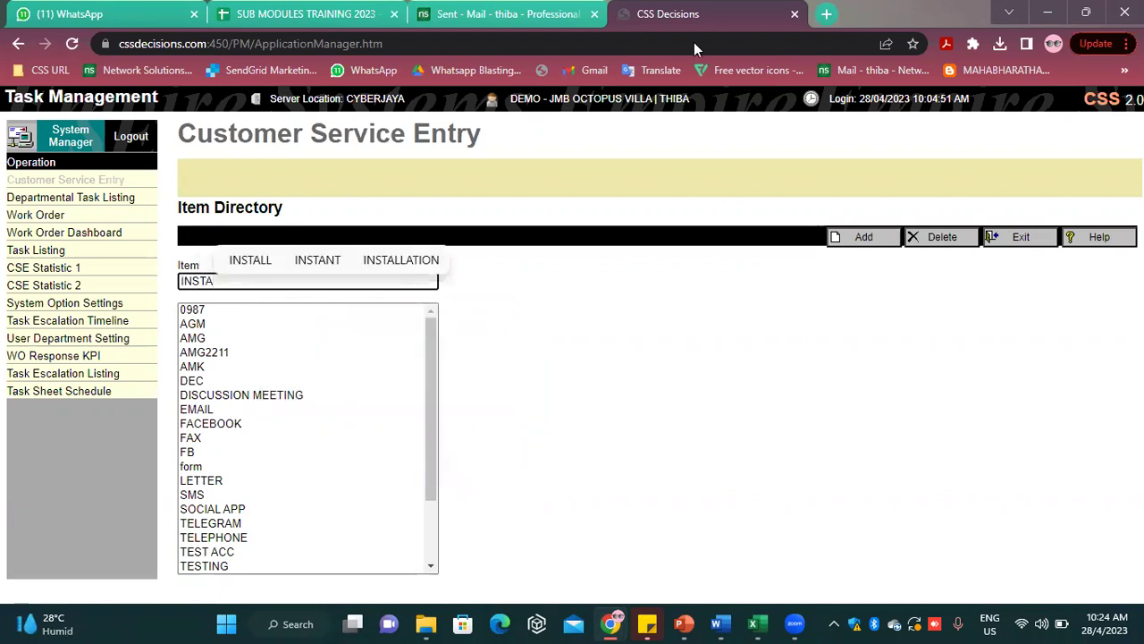
{"action": "left_click", "coordinate": [863, 237]}
{"action": "left_click", "coordinate": [1036, 240]}
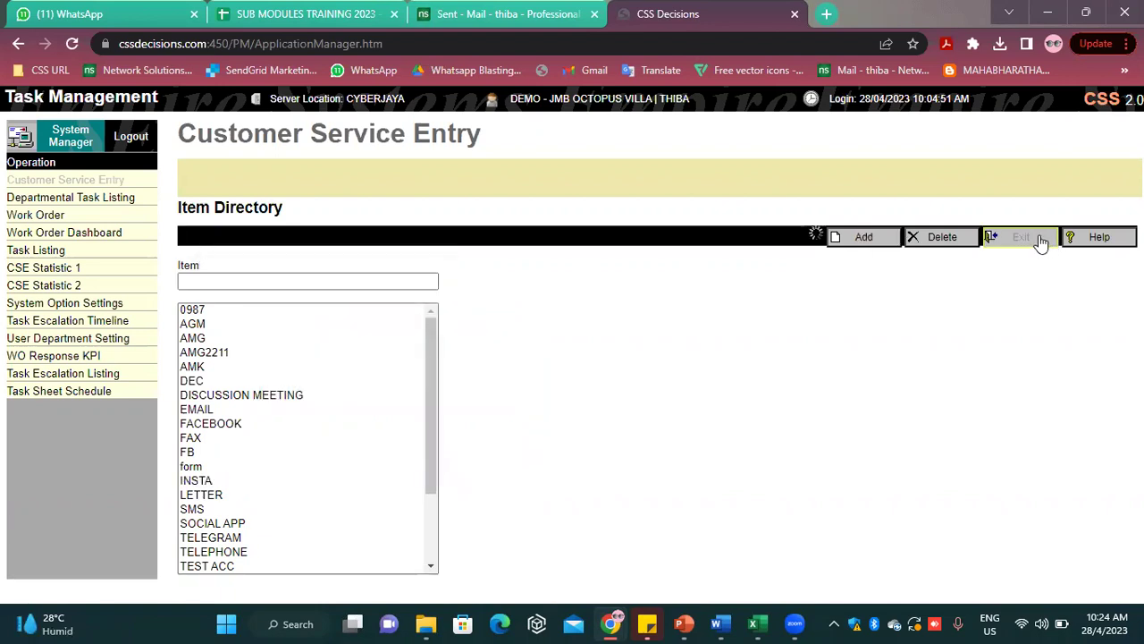
{"action": "left_click", "coordinate": [308, 379]}
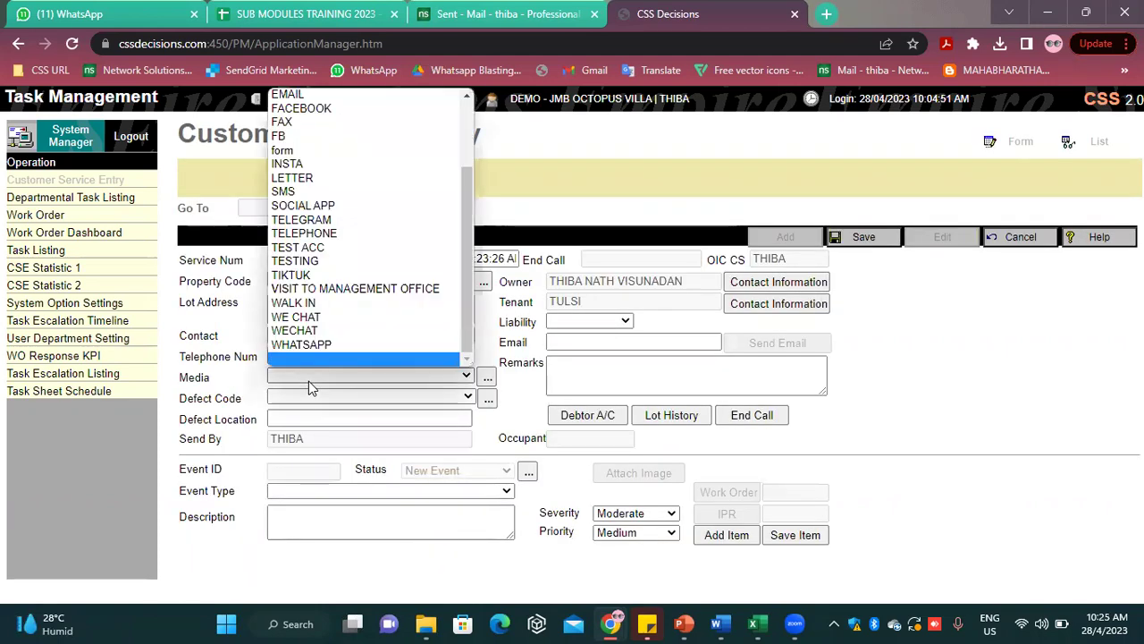
Set the media to VISIT TO MANAGEMENT OFFICE and the defect code to REPAIR
{"action": "left_click", "coordinate": [349, 288]}
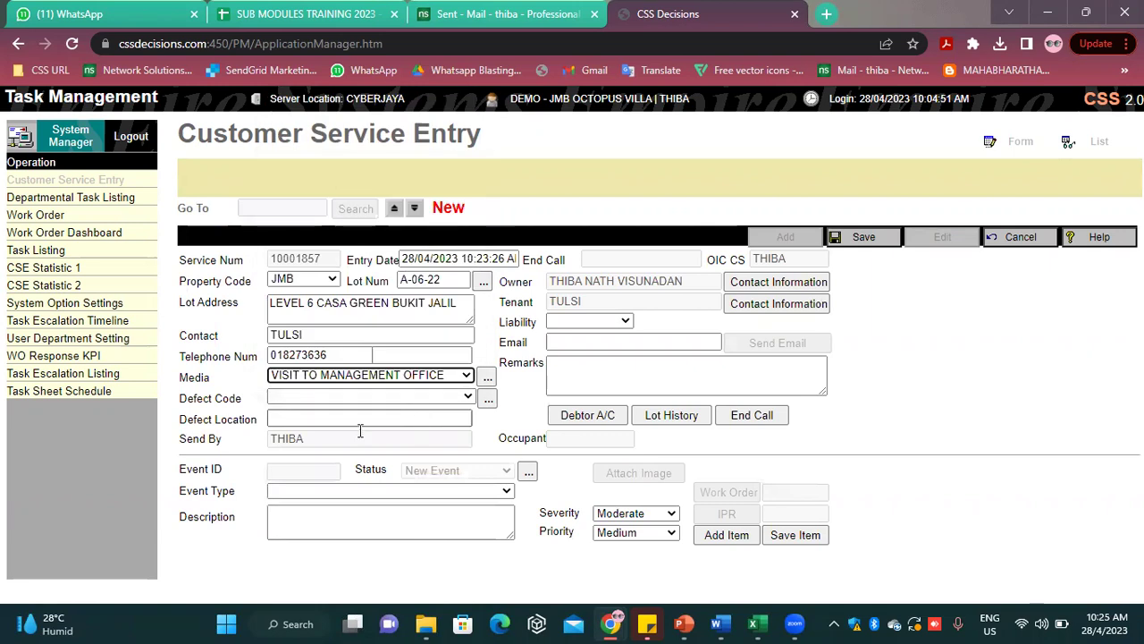
{"action": "left_click", "coordinate": [301, 404]}
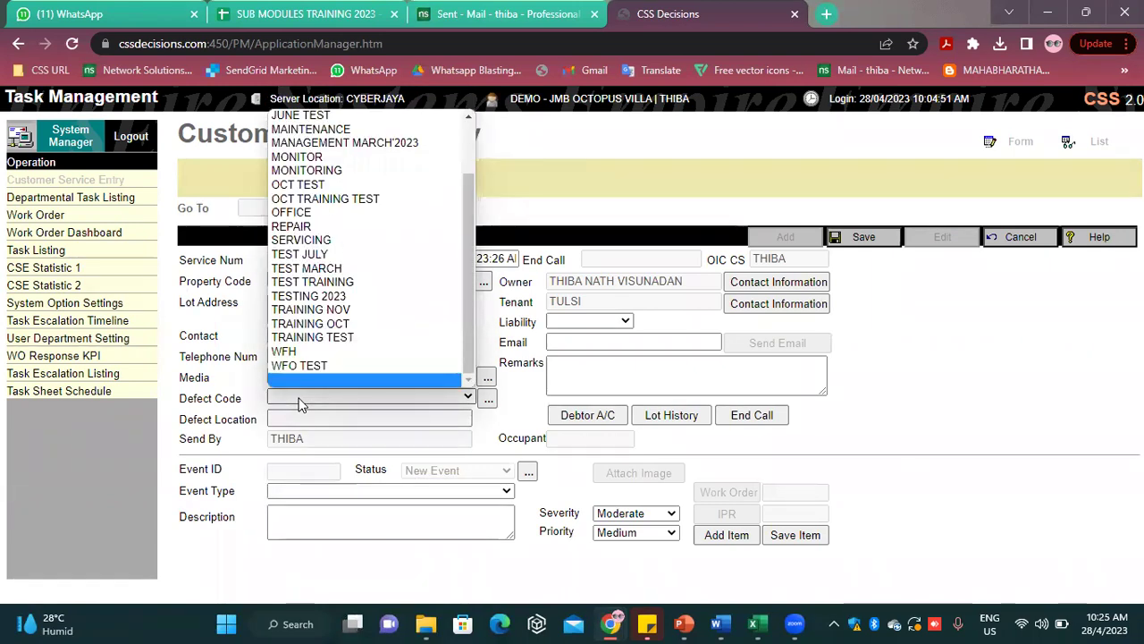
{"action": "left_click", "coordinate": [301, 403]}
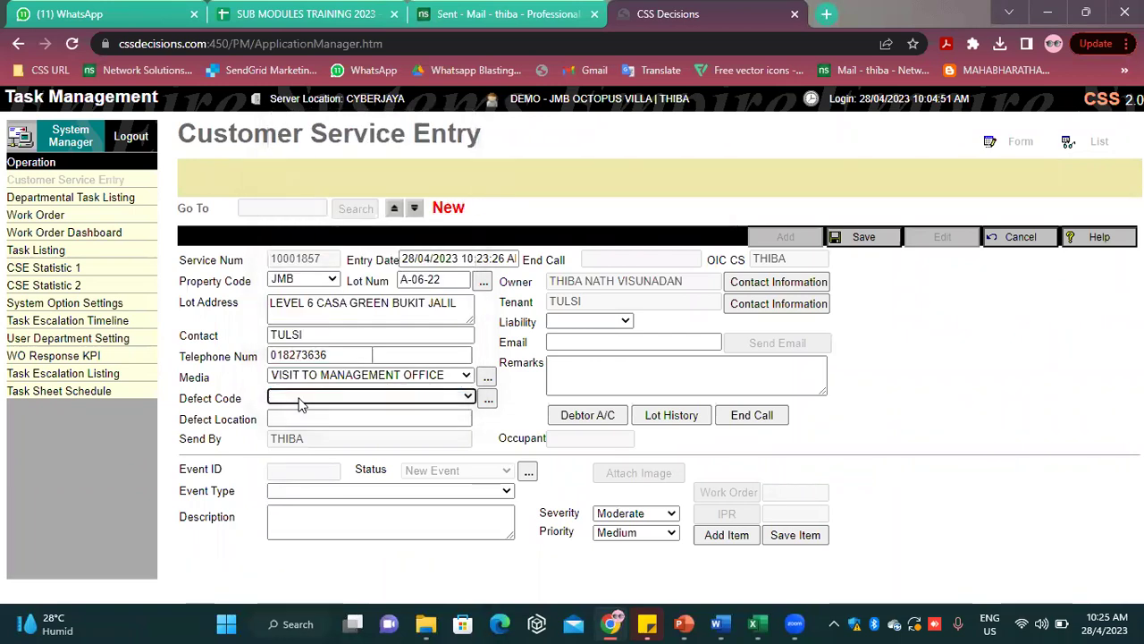
{"action": "left_click", "coordinate": [301, 403]}
{"action": "key", "text": "r"}
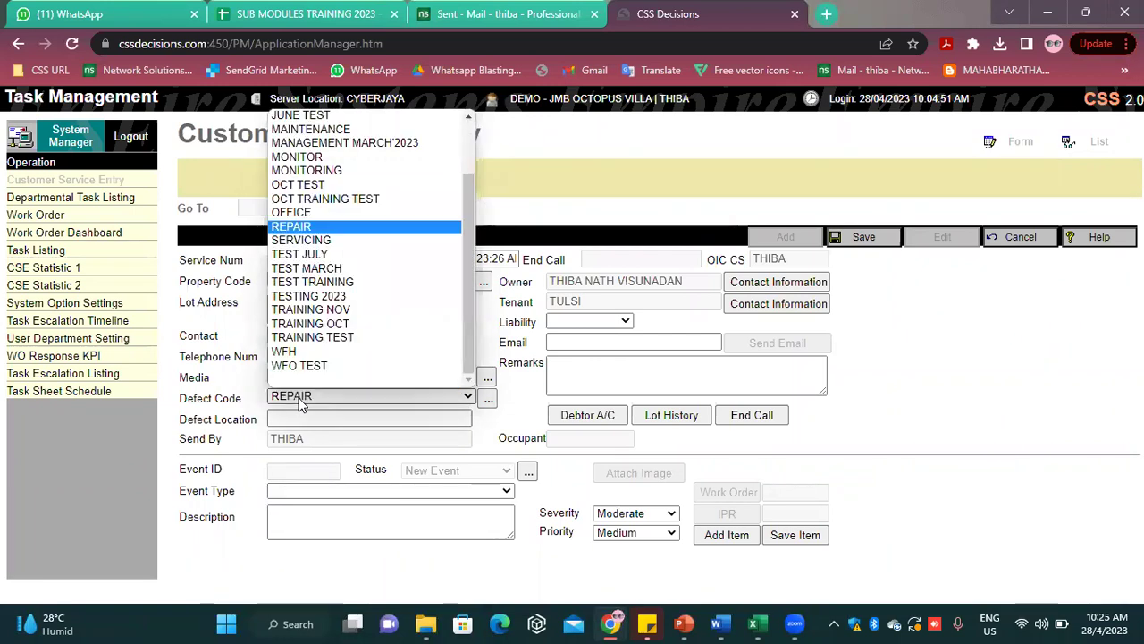
{"action": "left_click", "coordinate": [366, 228]}
Enter defect location LOBBY and choose event type LIFT - REPAIR
{"action": "left_click", "coordinate": [322, 418]}
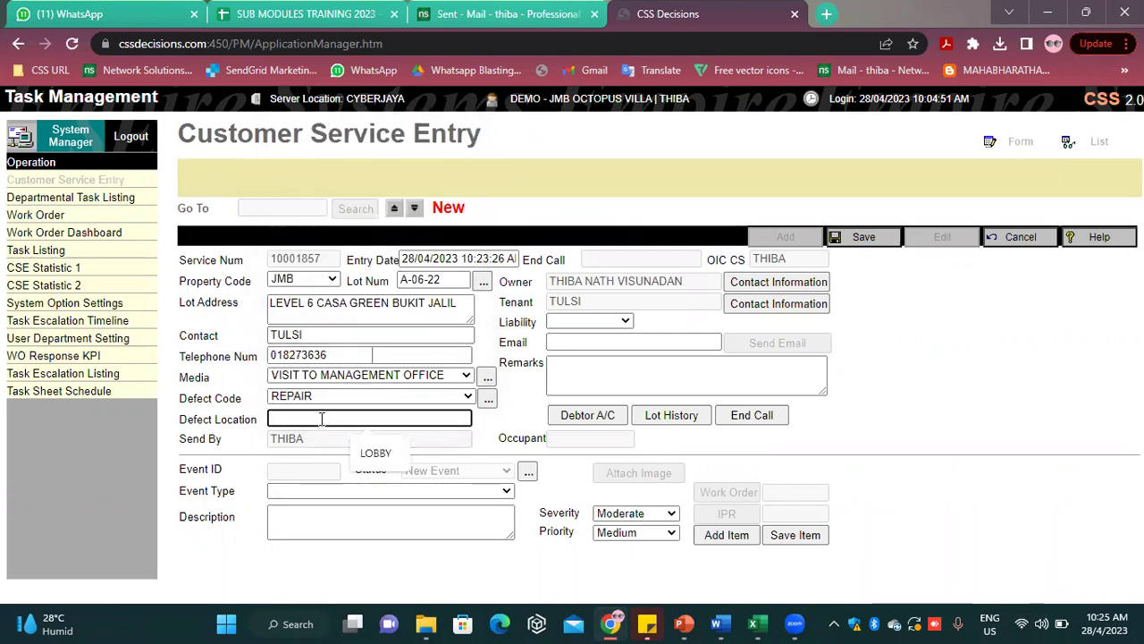
{"action": "type", "text": "LOBBY"}
{"action": "left_click", "coordinate": [374, 492]}
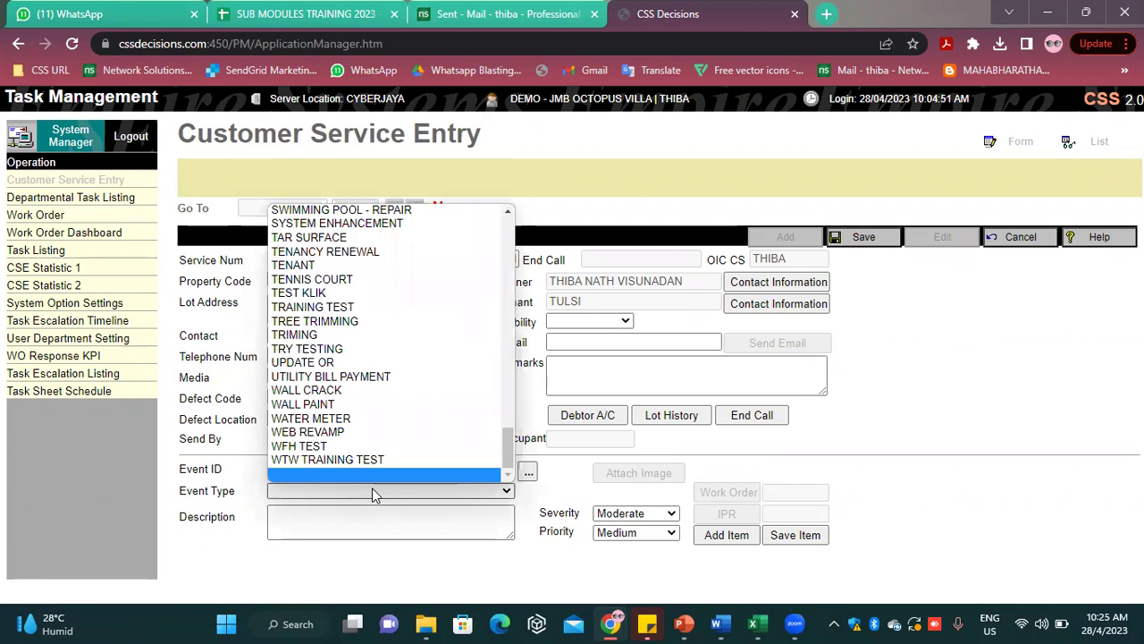
{"action": "key", "text": "l"}
{"action": "key", "text": "Down"}
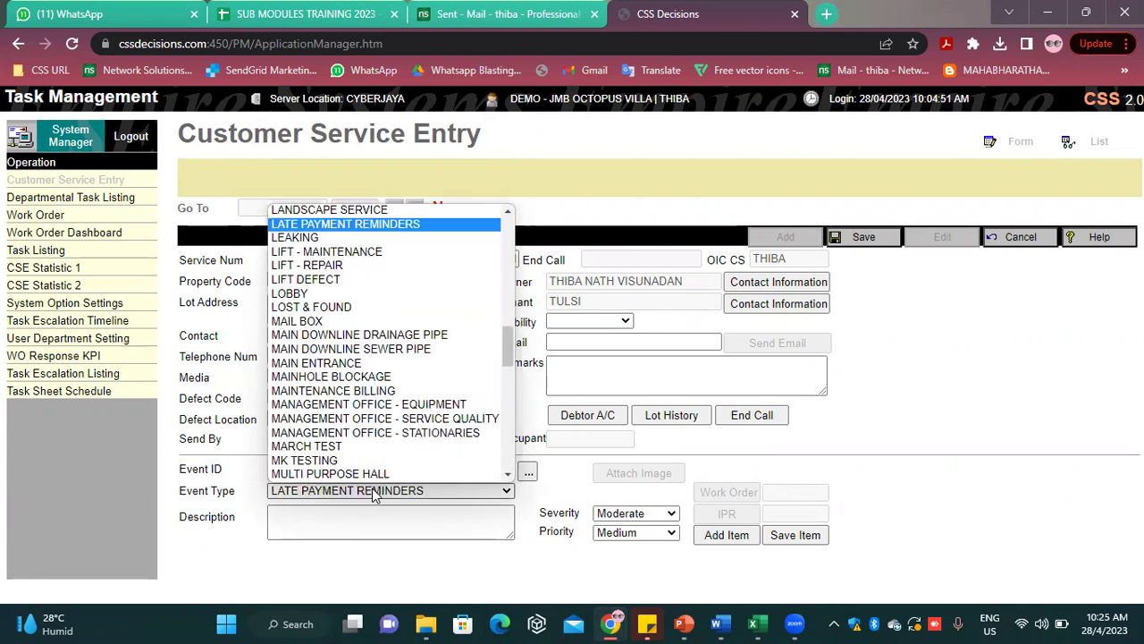
{"action": "key", "text": "Down"}
{"action": "key", "text": "Down"}
{"action": "key", "text": "Down"}
{"action": "key", "text": "Return"}
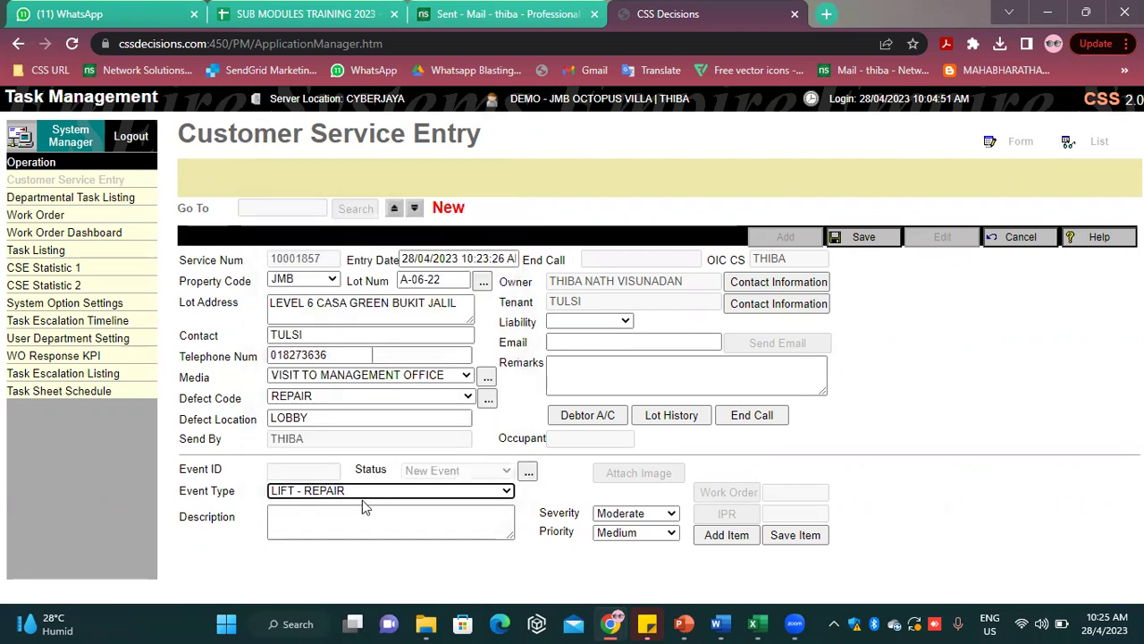
{"action": "left_click", "coordinate": [343, 515]}
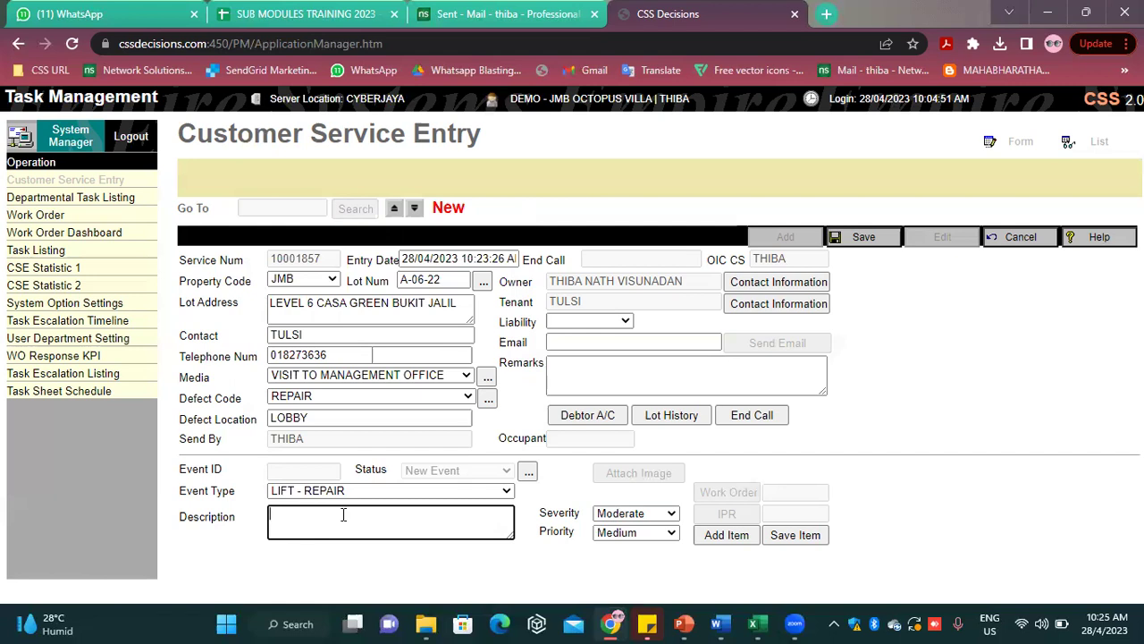
Describe the event as TESTING, keep Moderate severity, and save service entry 10001857
{"action": "type", "text": "TESTING"}
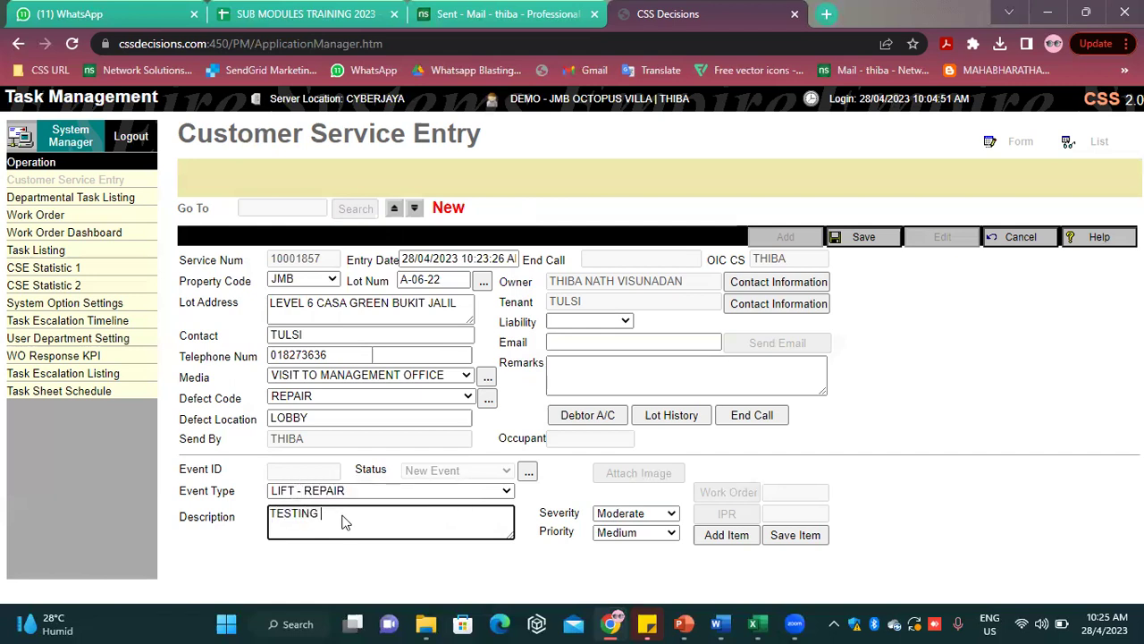
{"action": "left_click", "coordinate": [1005, 450]}
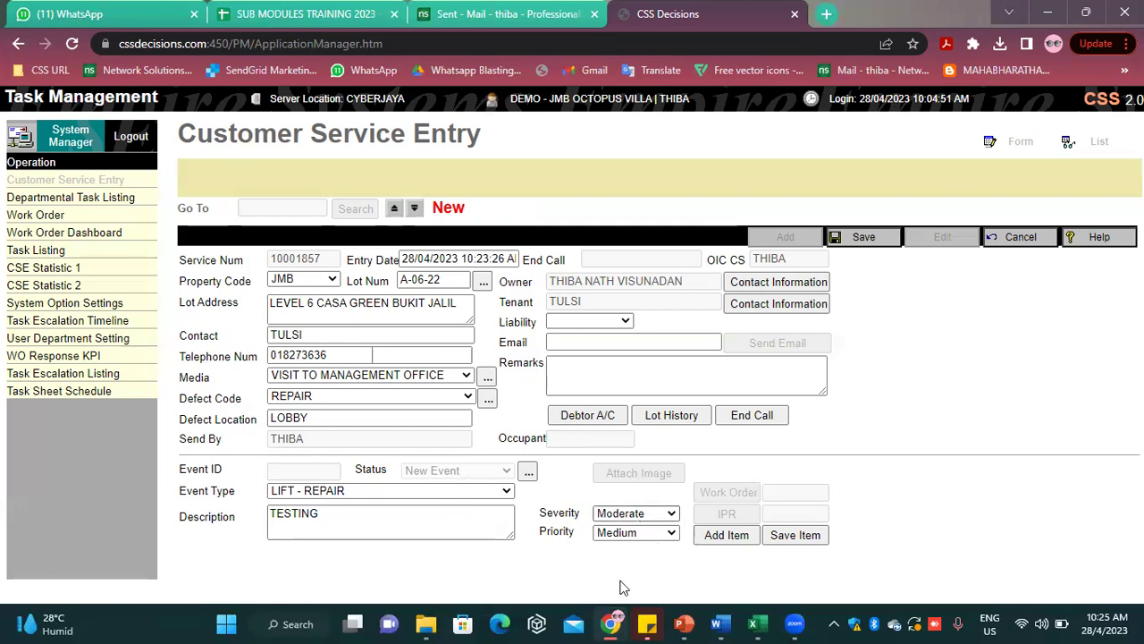
{"action": "left_click", "coordinate": [643, 515]}
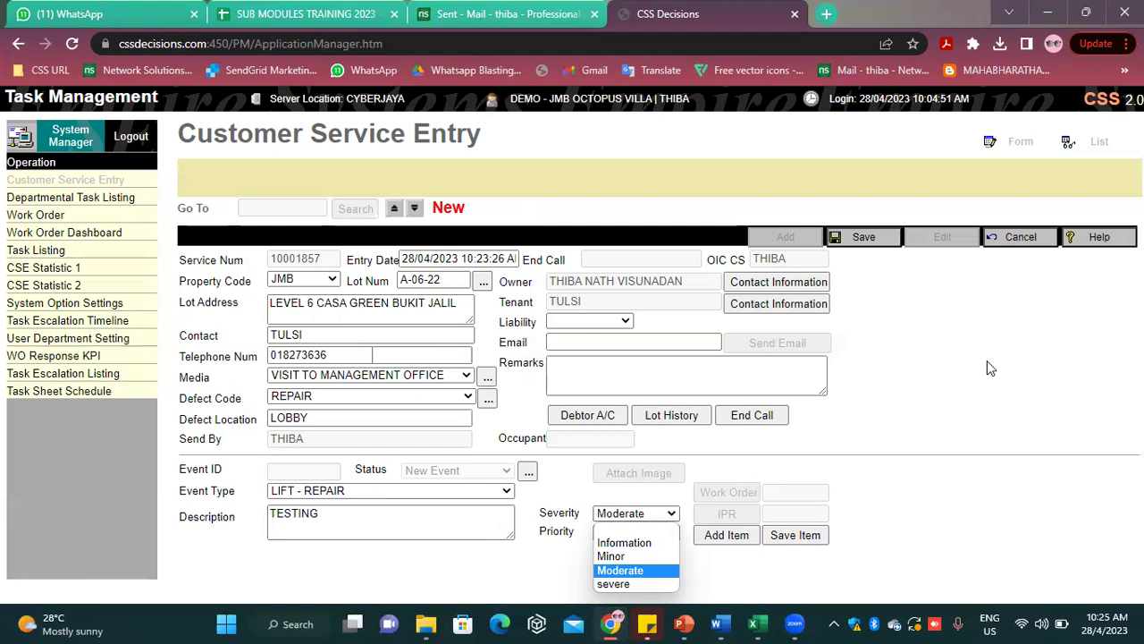
{"action": "left_click", "coordinate": [987, 360]}
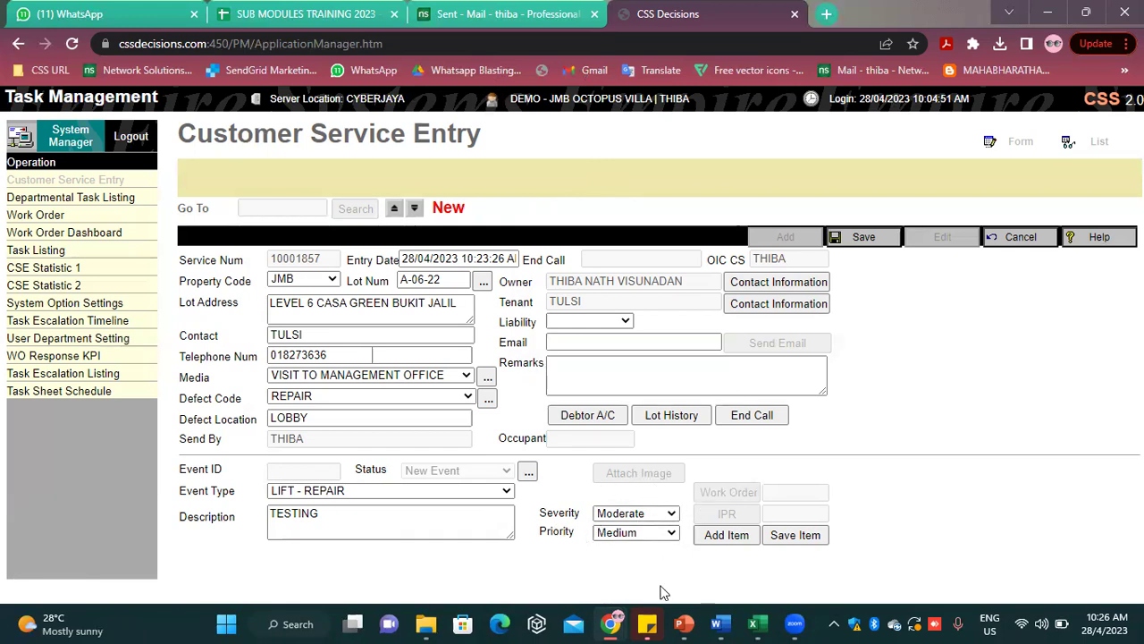
{"action": "left_click", "coordinate": [672, 516]}
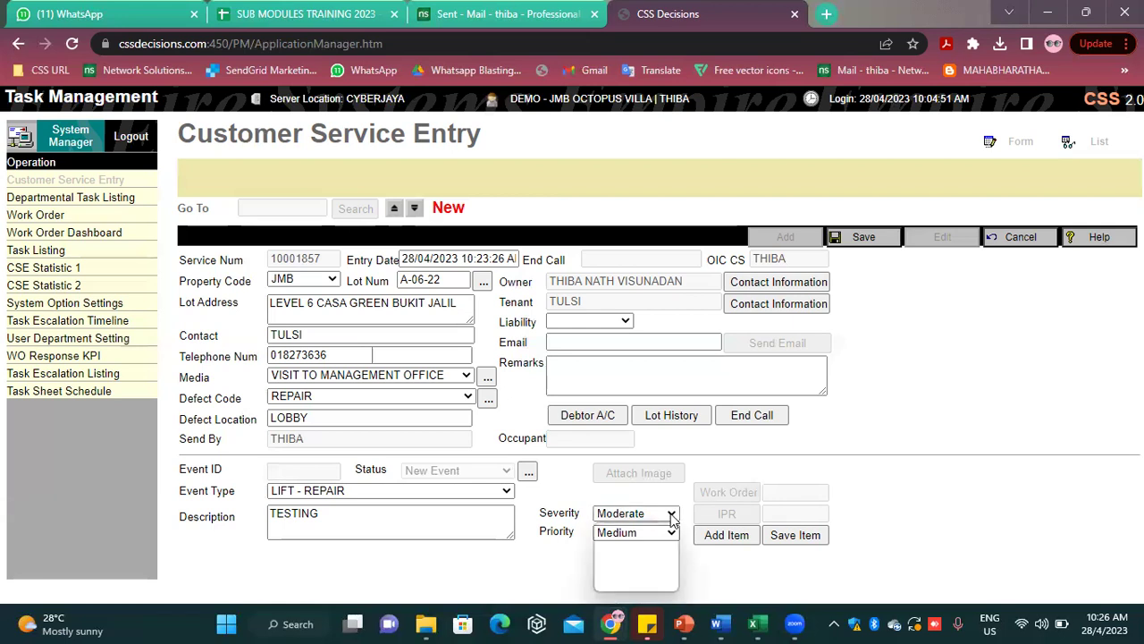
{"action": "left_click", "coordinate": [1005, 470]}
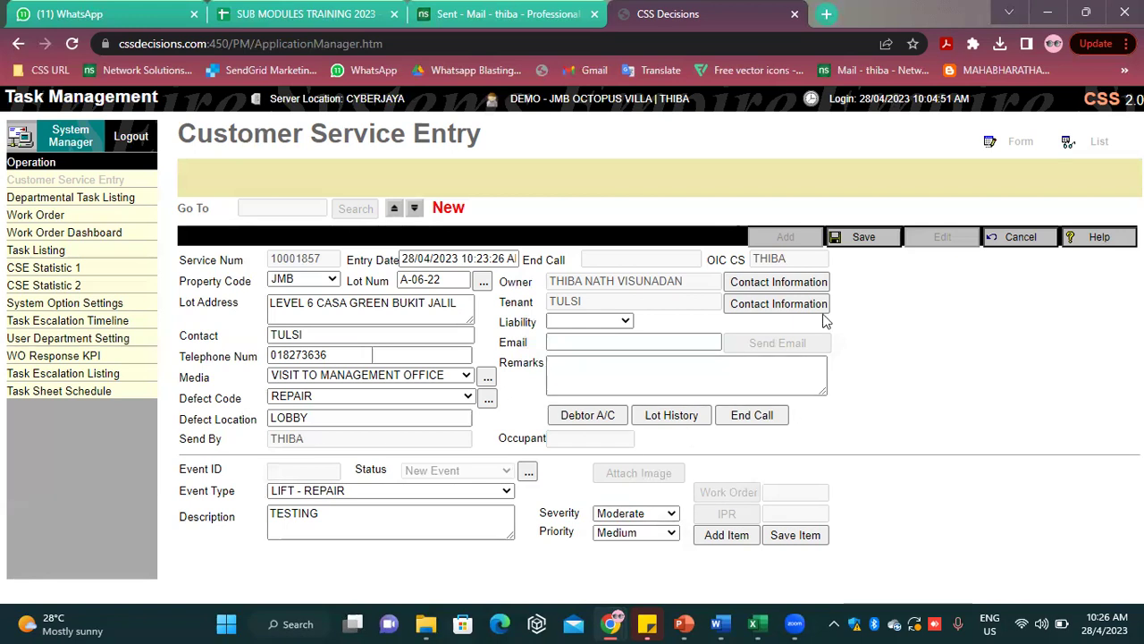
{"action": "left_click", "coordinate": [883, 238]}
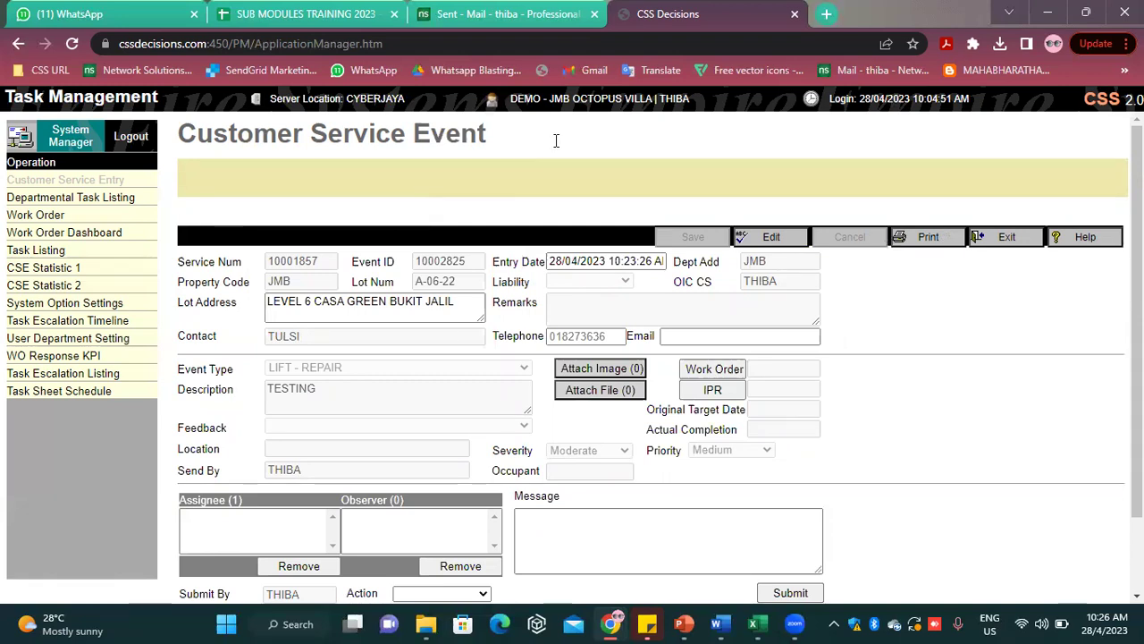
Review the saved LIFT - REPAIR event 10002825 form, scrolling down and back up
{"action": "scroll", "coordinate": [568, 366], "scroll_direction": "down", "scroll_amount": 1}
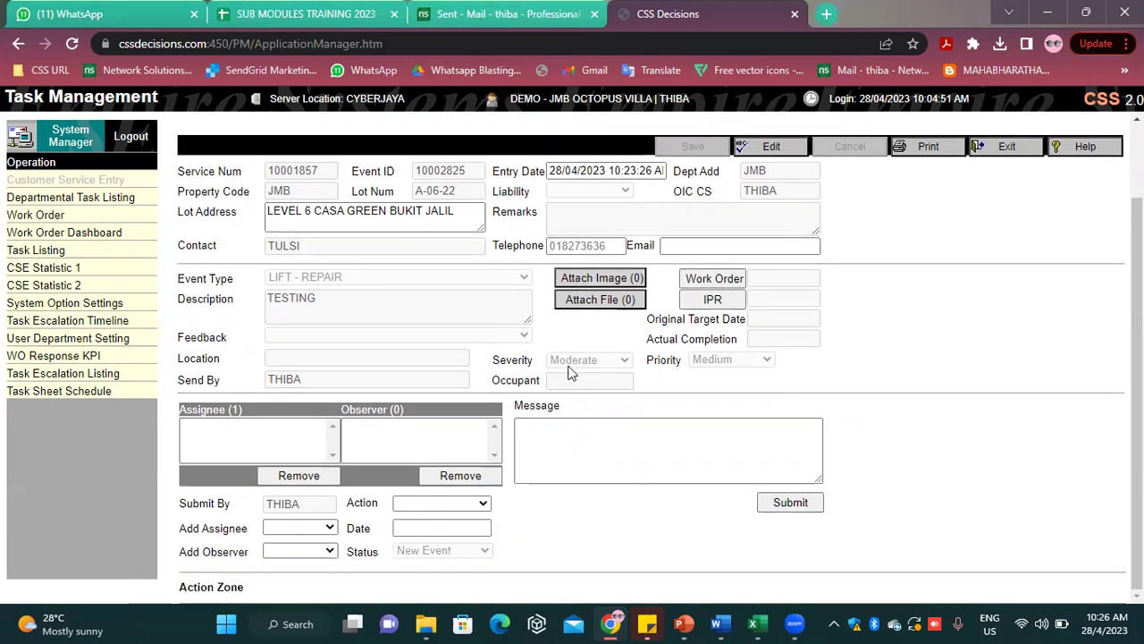
{"action": "scroll", "coordinate": [569, 371], "scroll_direction": "up", "scroll_amount": 1}
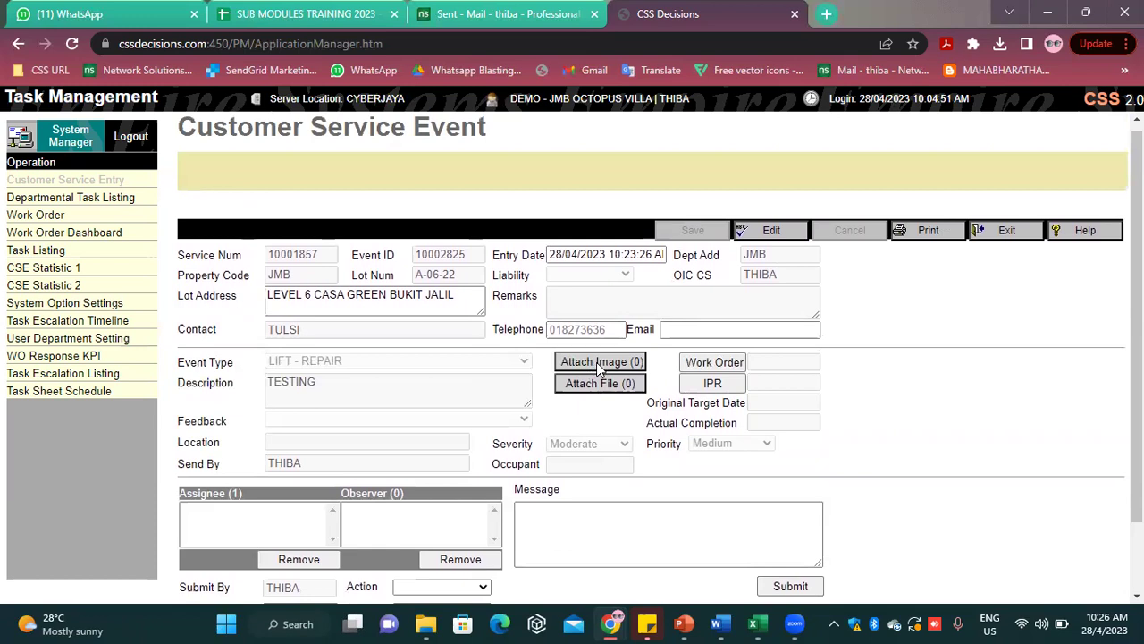
Upload cssdecisions.png from the Desktop as an image attachment on event 10002825 and save it
{"action": "left_click", "coordinate": [598, 362]}
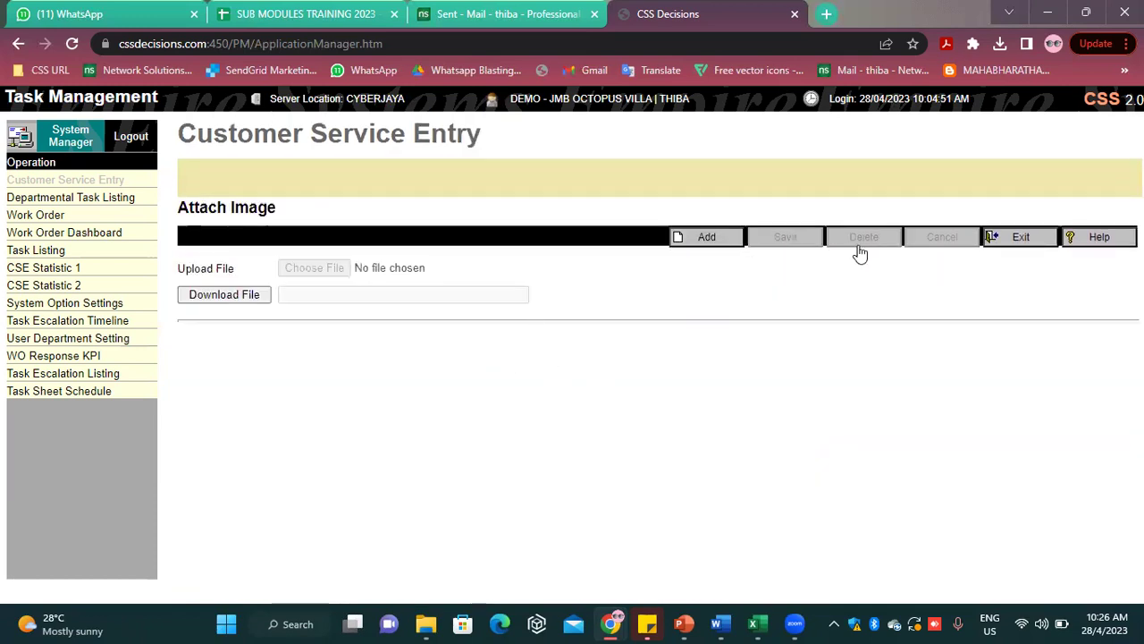
{"action": "left_click", "coordinate": [1028, 241]}
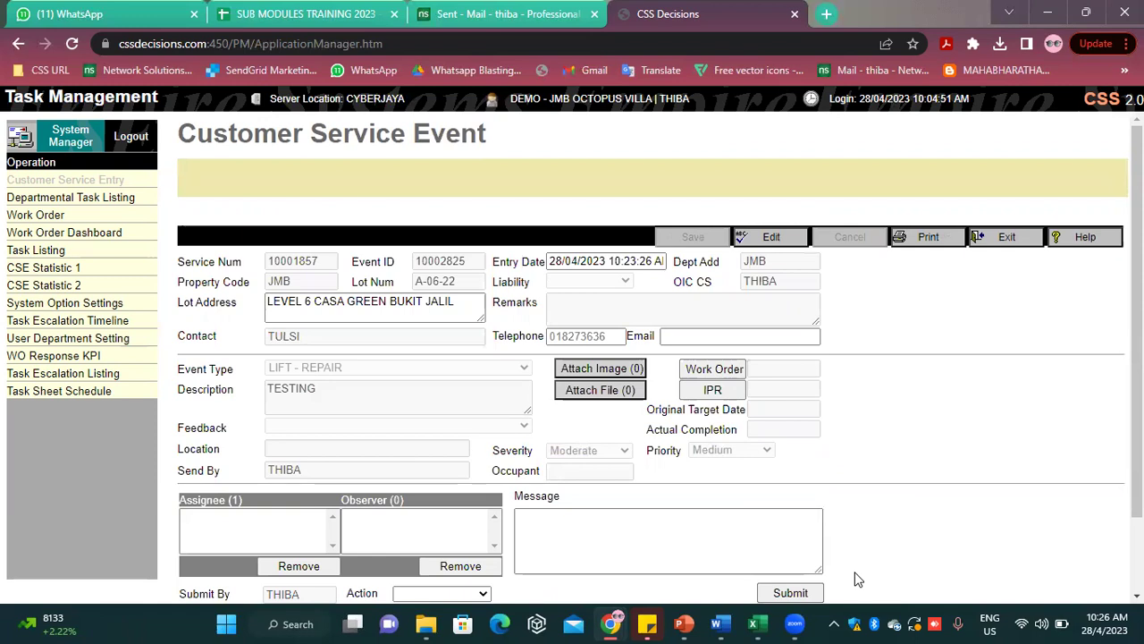
{"action": "left_click", "coordinate": [603, 369]}
{"action": "left_click", "coordinate": [706, 238]}
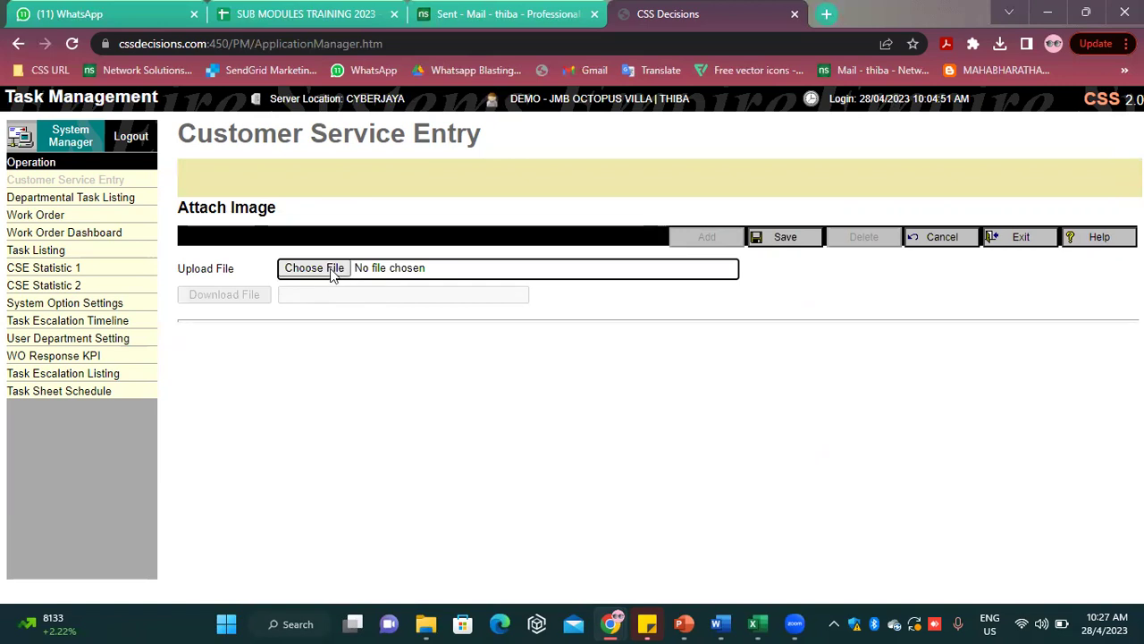
{"action": "left_click", "coordinate": [333, 272]}
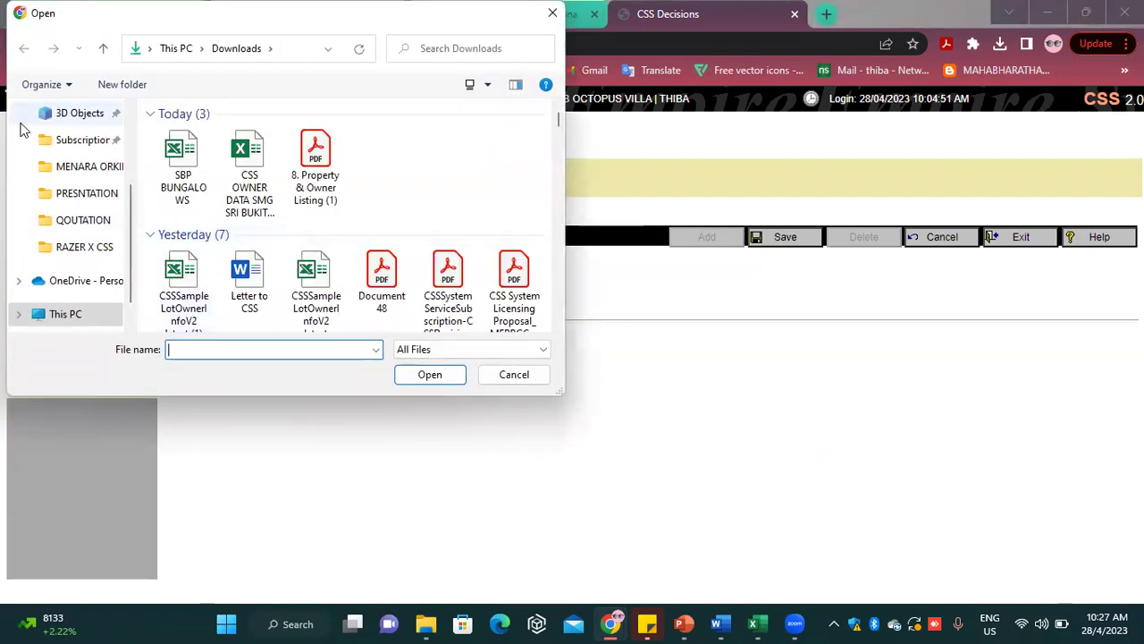
{"action": "scroll", "coordinate": [87, 146], "scroll_direction": "up", "scroll_amount": 2}
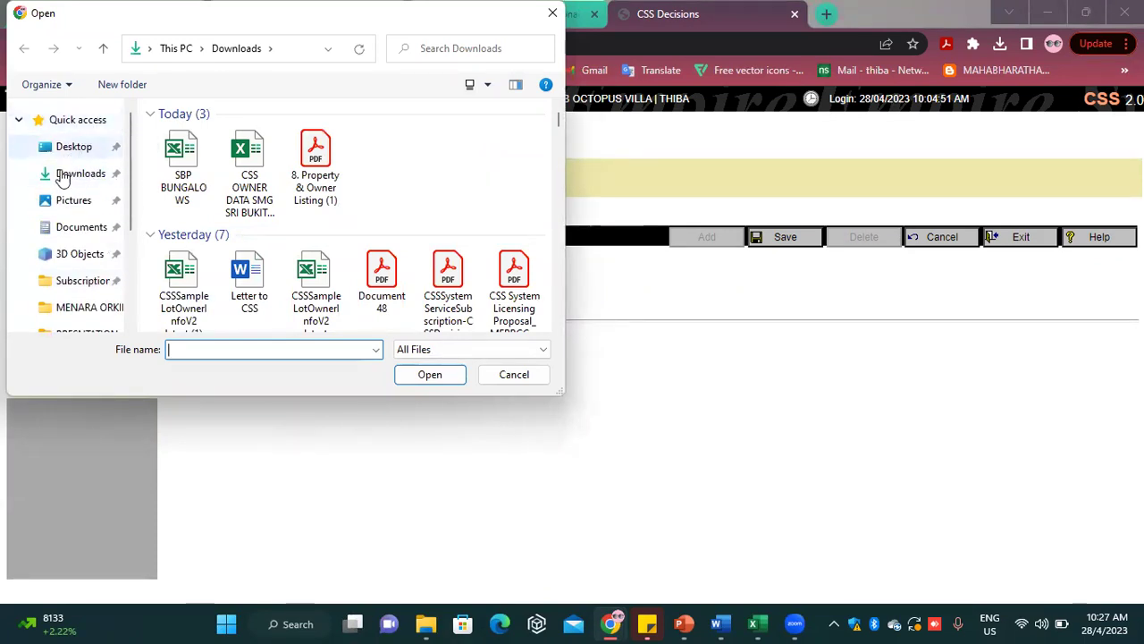
{"action": "left_click", "coordinate": [76, 146]}
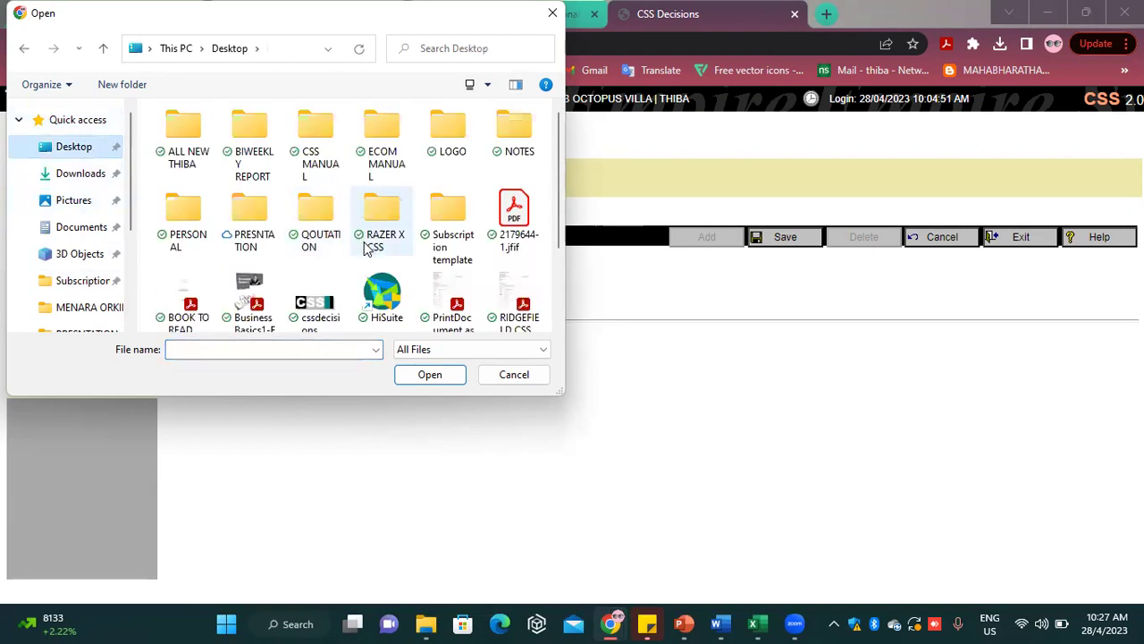
{"action": "scroll", "coordinate": [362, 243], "scroll_direction": "down", "scroll_amount": 2}
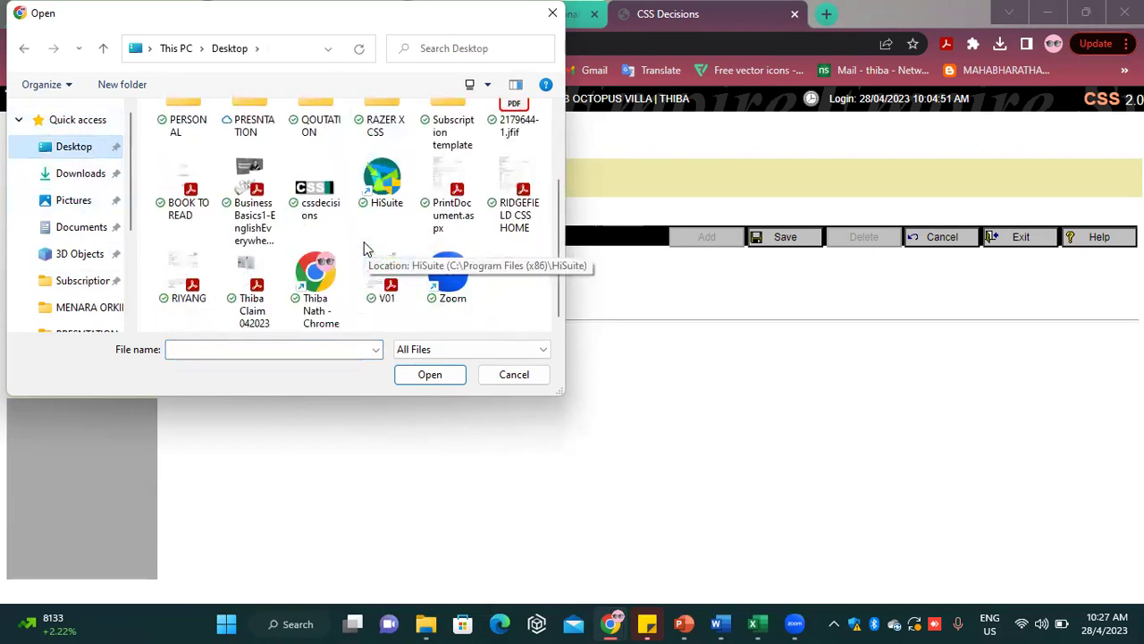
{"action": "left_click", "coordinate": [318, 192]}
{"action": "left_click", "coordinate": [430, 374]}
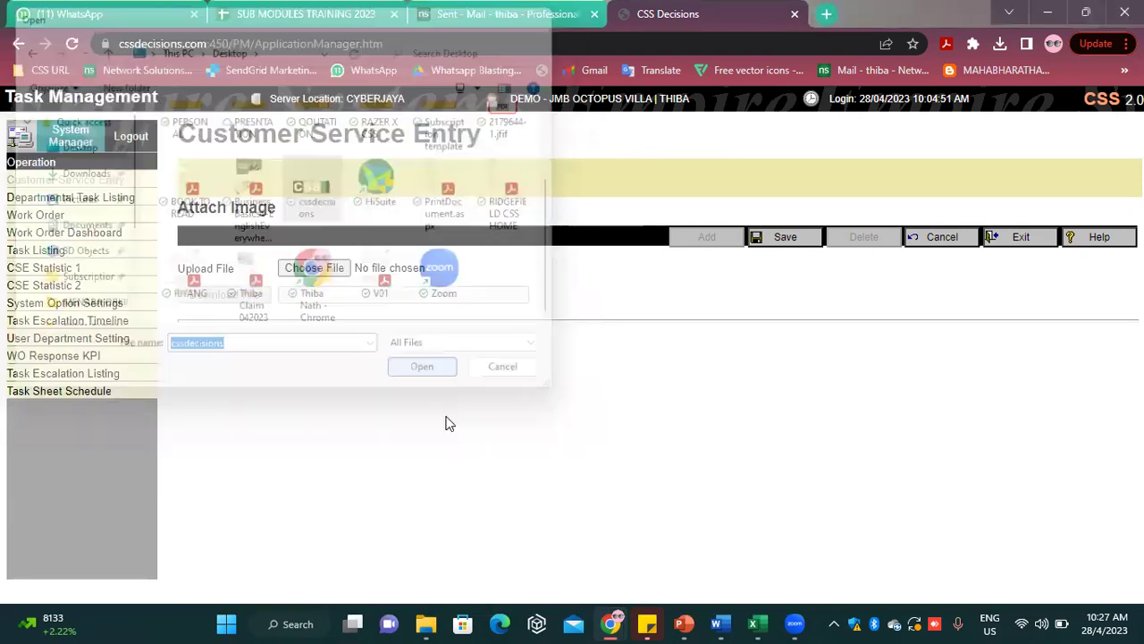
{"action": "left_click", "coordinate": [777, 237]}
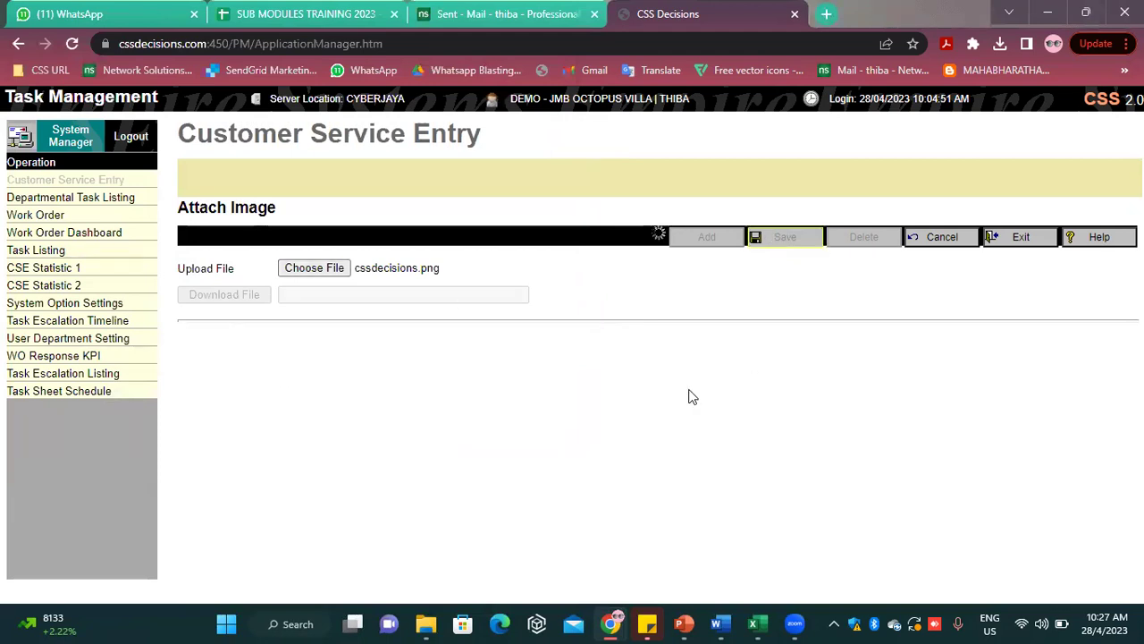
{"action": "left_click", "coordinate": [1021, 238]}
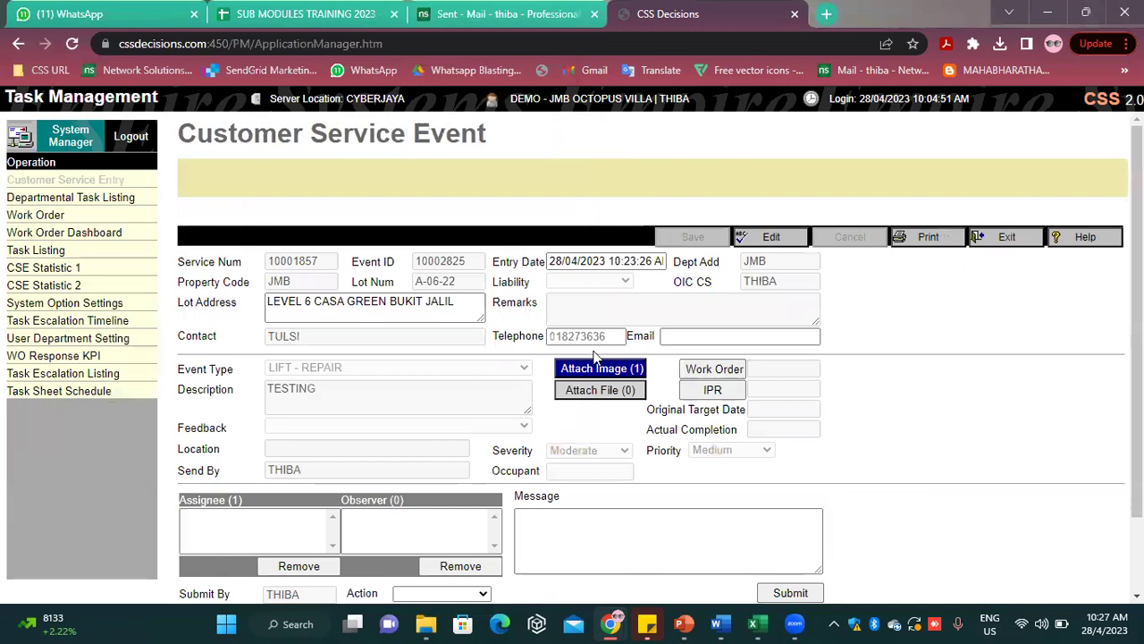
Pick the staff member to assign event JMB A-06-22 to from the assignee list
{"action": "scroll", "coordinate": [983, 349], "scroll_direction": "down", "scroll_amount": 1}
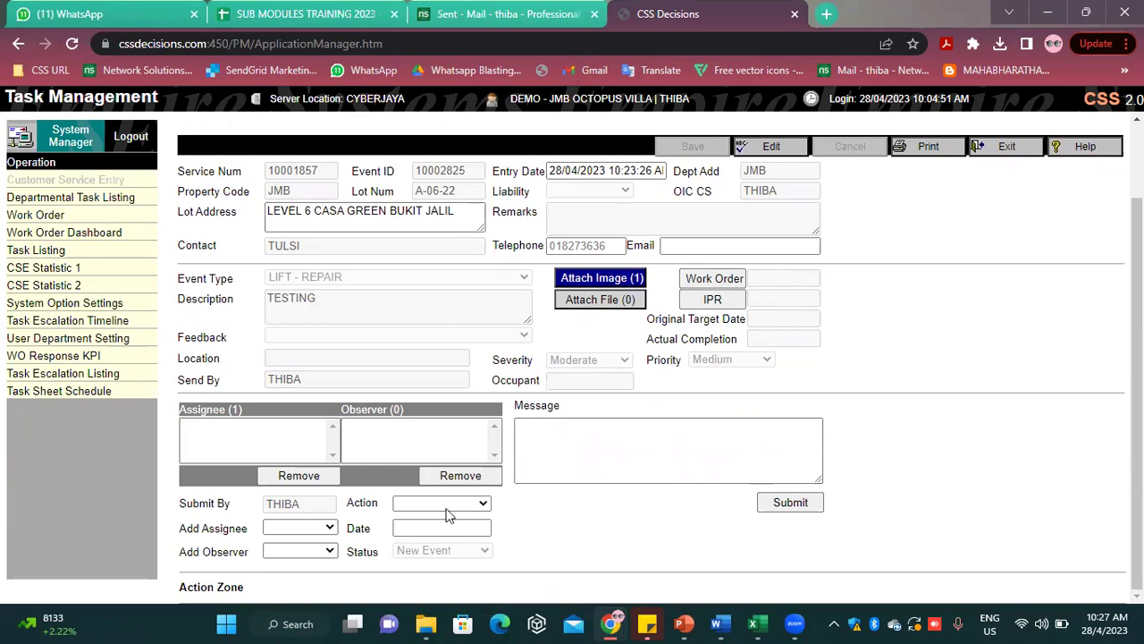
{"action": "left_click", "coordinate": [310, 529]}
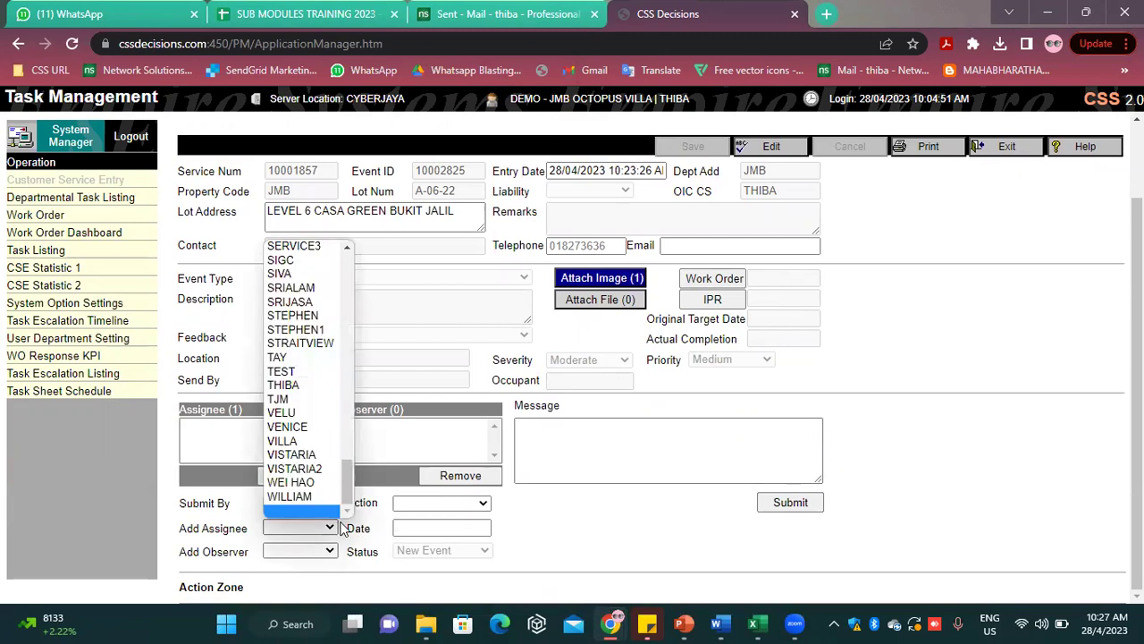
{"action": "scroll", "coordinate": [325, 514], "scroll_direction": "up", "scroll_amount": 1}
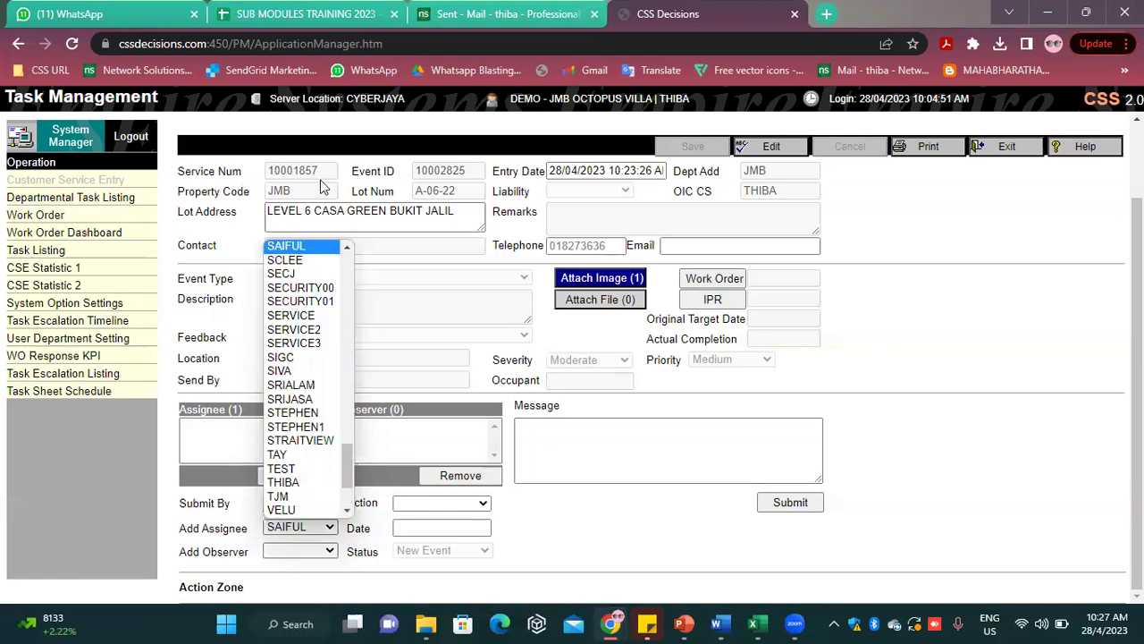
{"action": "scroll", "coordinate": [297, 386], "scroll_direction": "up", "scroll_amount": 2}
{"action": "key", "text": "r"}
{"action": "key", "text": "r"}
{"action": "key", "text": "r"}
{"action": "key", "text": "s"}
{"action": "key", "text": "s"}
{"action": "key", "text": "s"}
{"action": "key", "text": "s"}
{"action": "key", "text": "s"}
{"action": "key", "text": "s"}
{"action": "key", "text": "s"}
{"action": "key", "text": "s"}
{"action": "key", "text": "s"}
{"action": "key", "text": "s"}
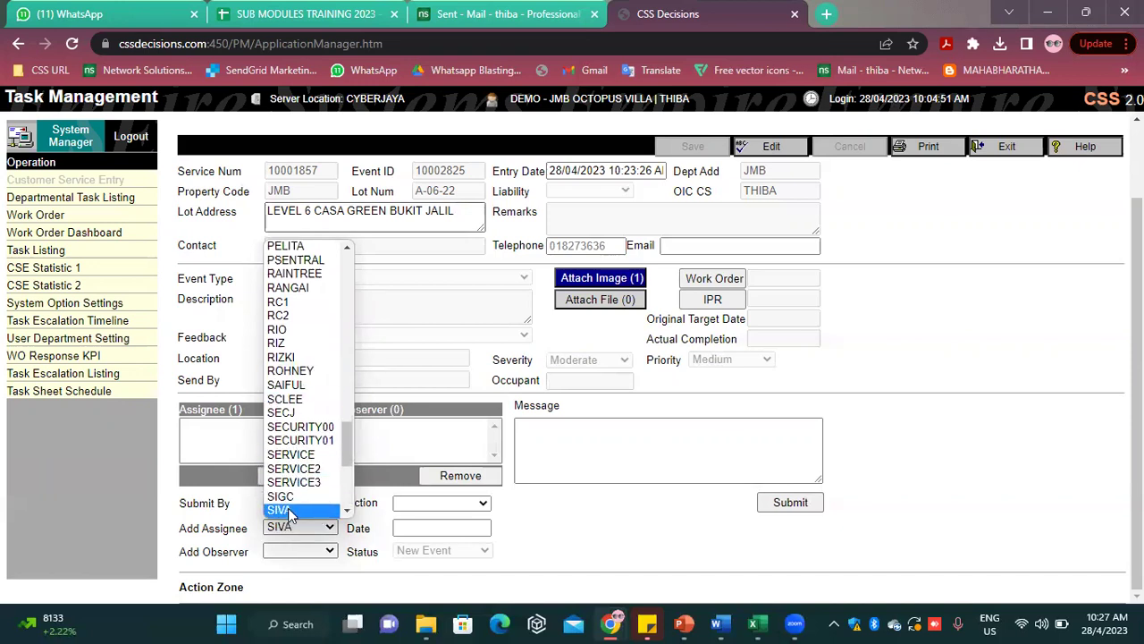
{"action": "left_click", "coordinate": [288, 510]}
Set the Target Date to 30/4/2023 and submit with the message 'PLS DO IT ASAP'
{"action": "left_click", "coordinate": [464, 503]}
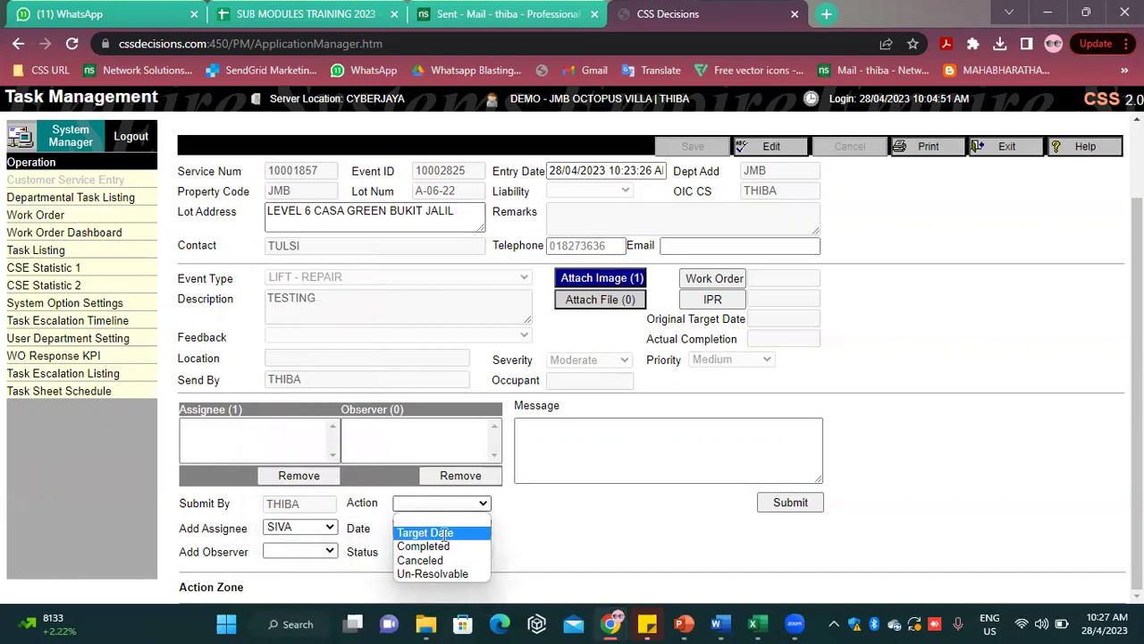
{"action": "left_click", "coordinate": [442, 533]}
{"action": "left_click_drag", "start_coordinate": [410, 528], "coordinate": [394, 539]}
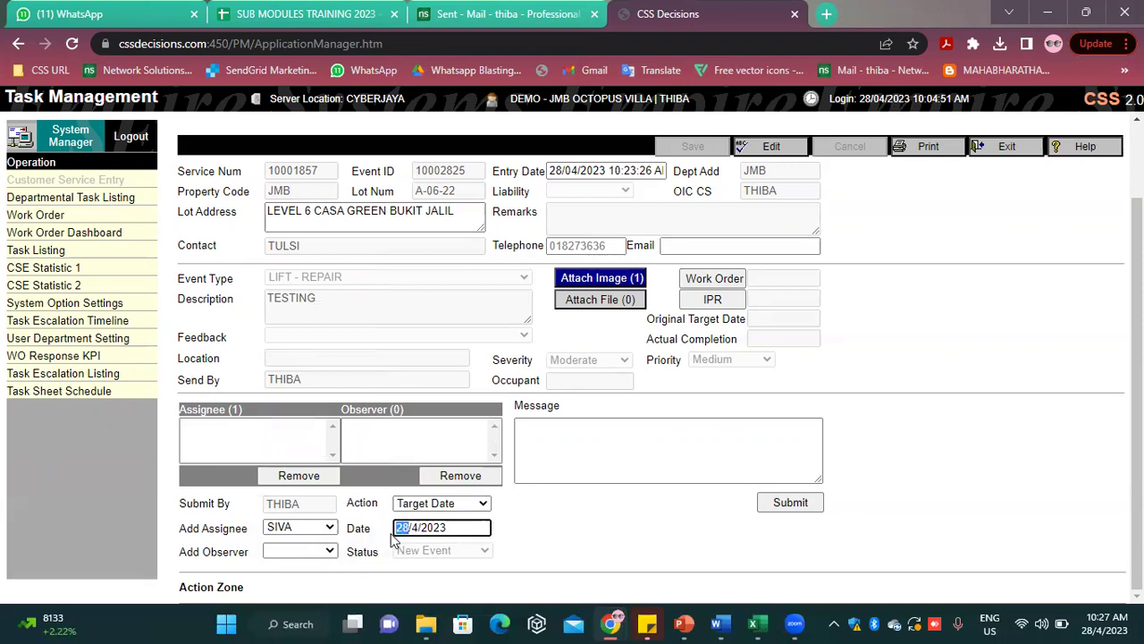
{"action": "type", "text": "30"}
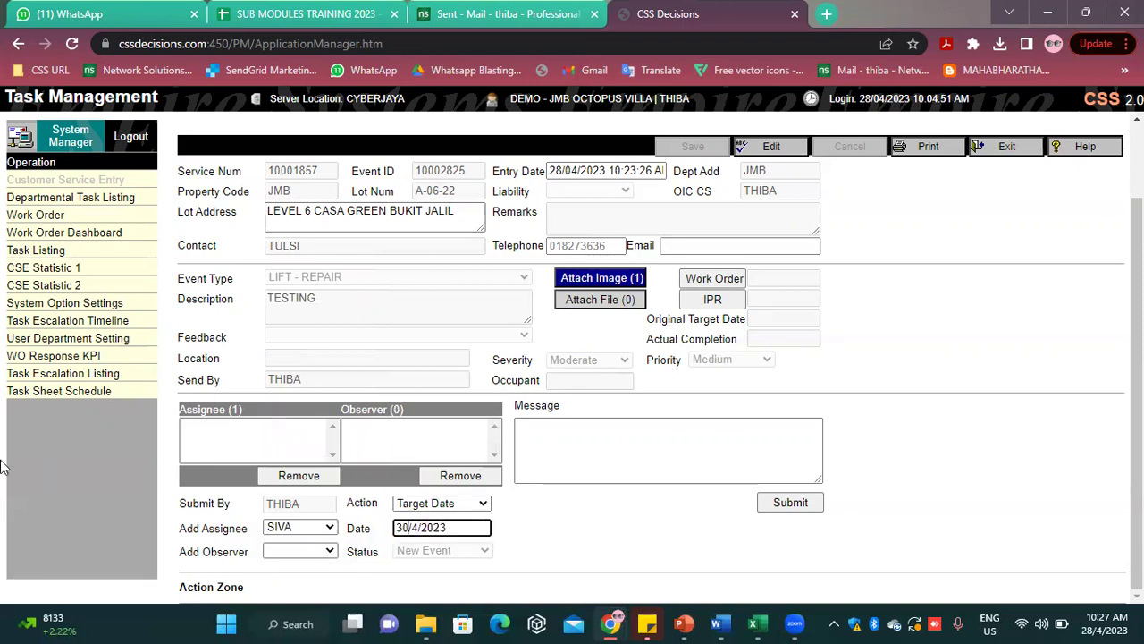
{"action": "left_click", "coordinate": [618, 512]}
{"action": "left_click", "coordinate": [590, 457]}
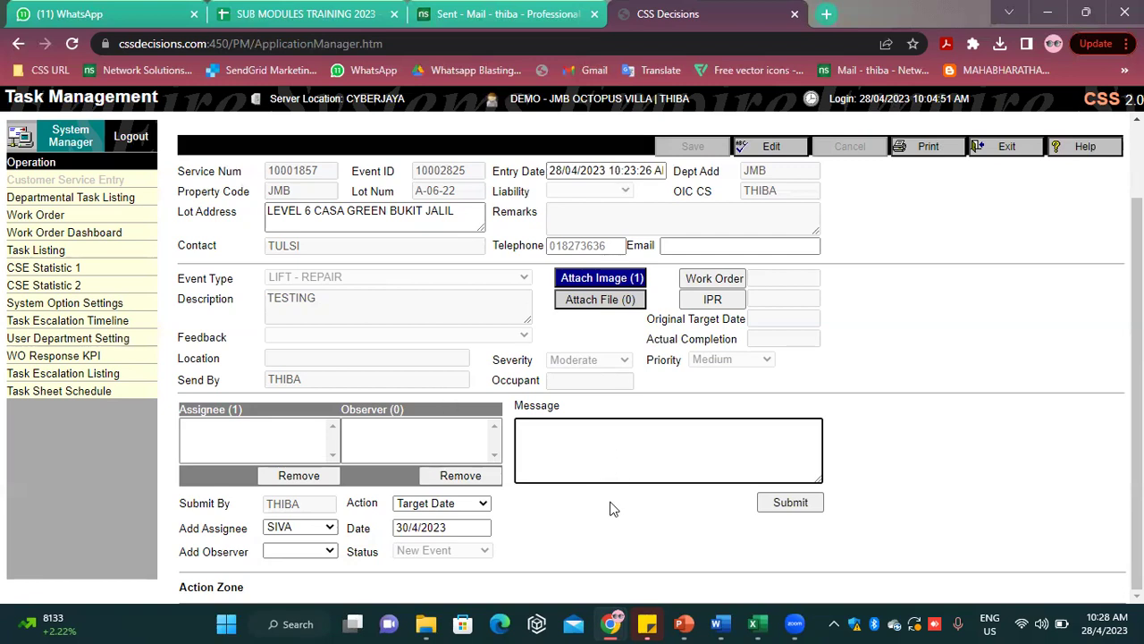
{"action": "type", "text": "PLS DO IT ASAP"}
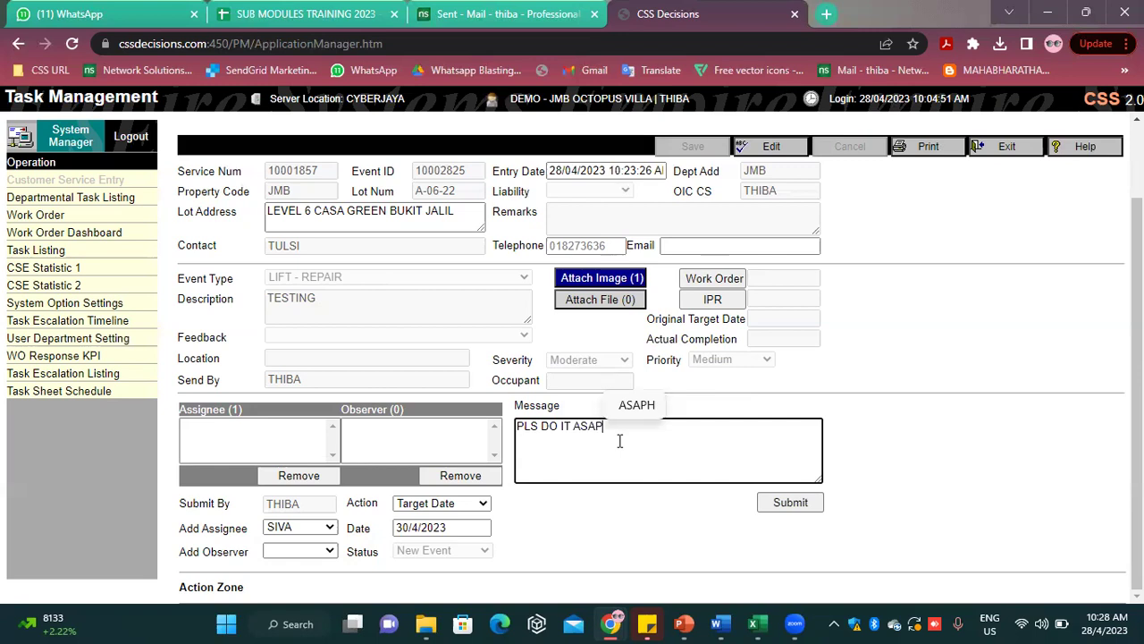
{"action": "left_click", "coordinate": [790, 502]}
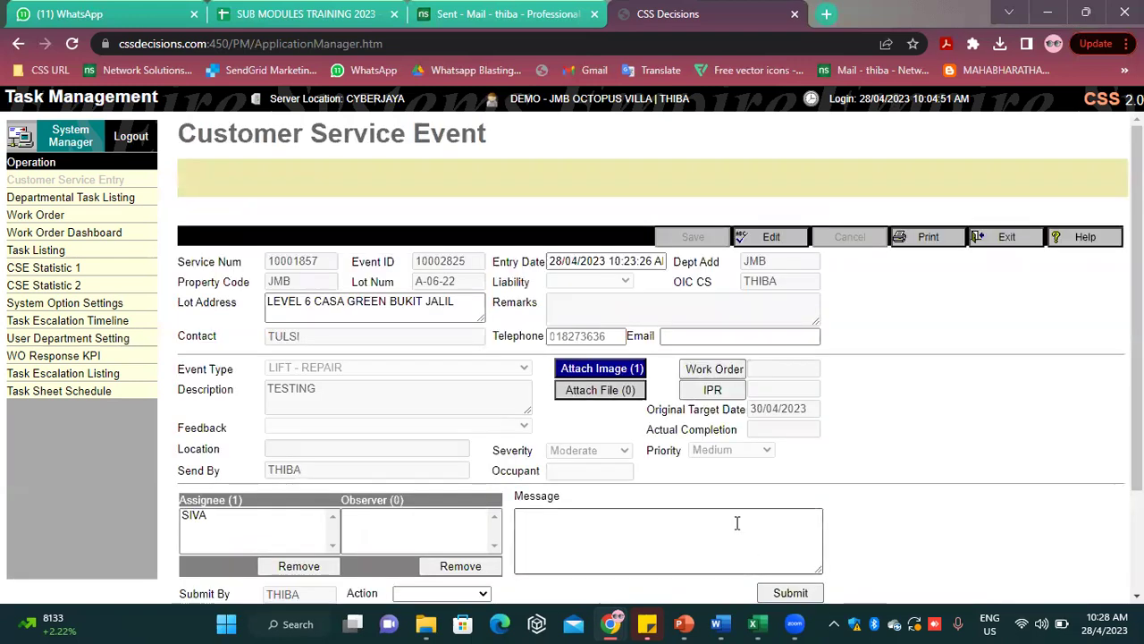
Choose the second staff member from the Add Observer list on event 10002825 and submit
{"action": "scroll", "coordinate": [646, 435], "scroll_direction": "down", "scroll_amount": 3}
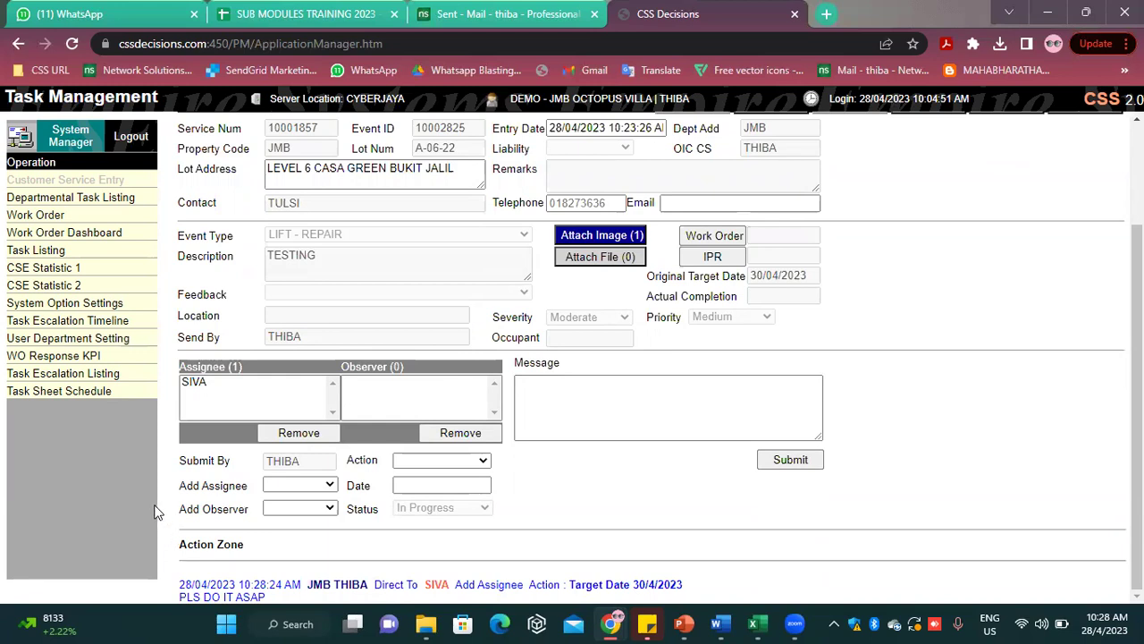
{"action": "left_click", "coordinate": [305, 513]}
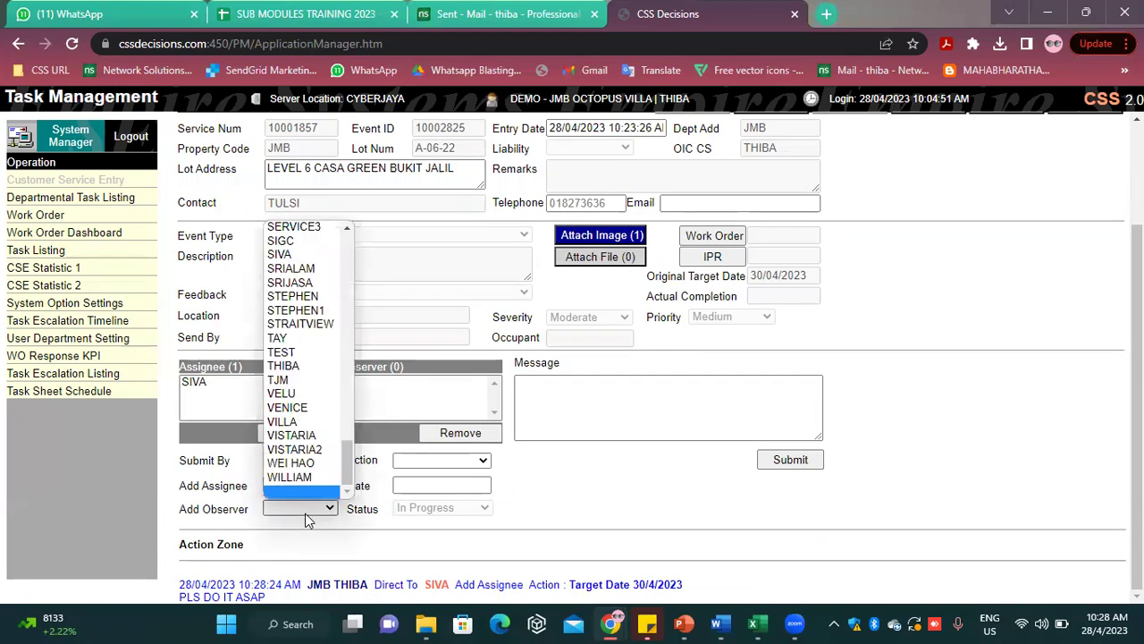
{"action": "left_click", "coordinate": [323, 395]}
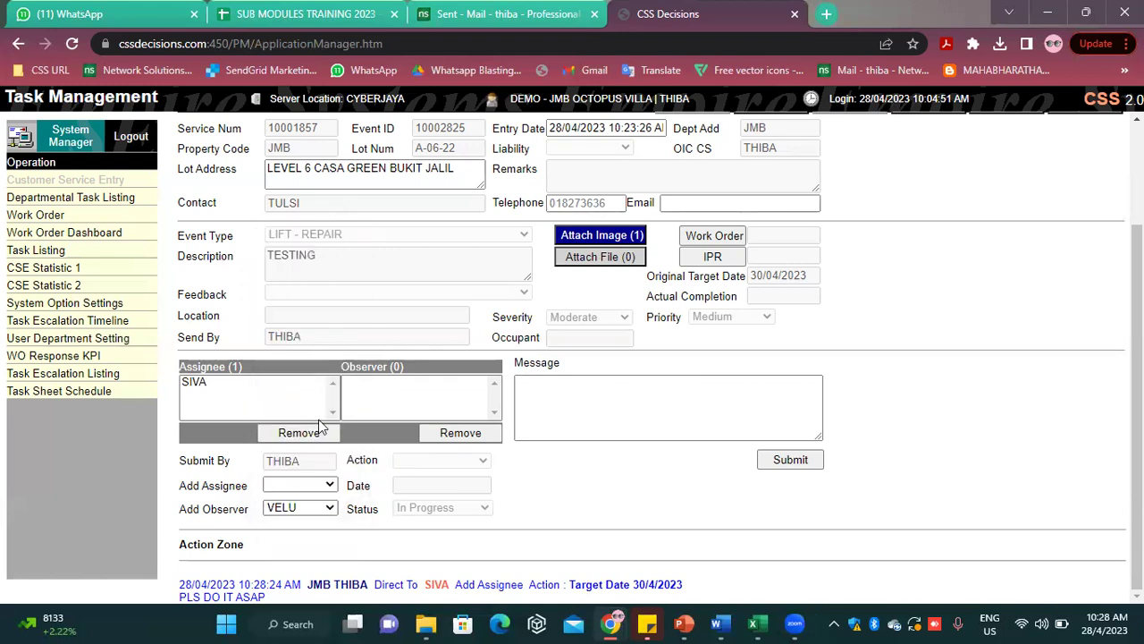
{"action": "left_click", "coordinate": [297, 510]}
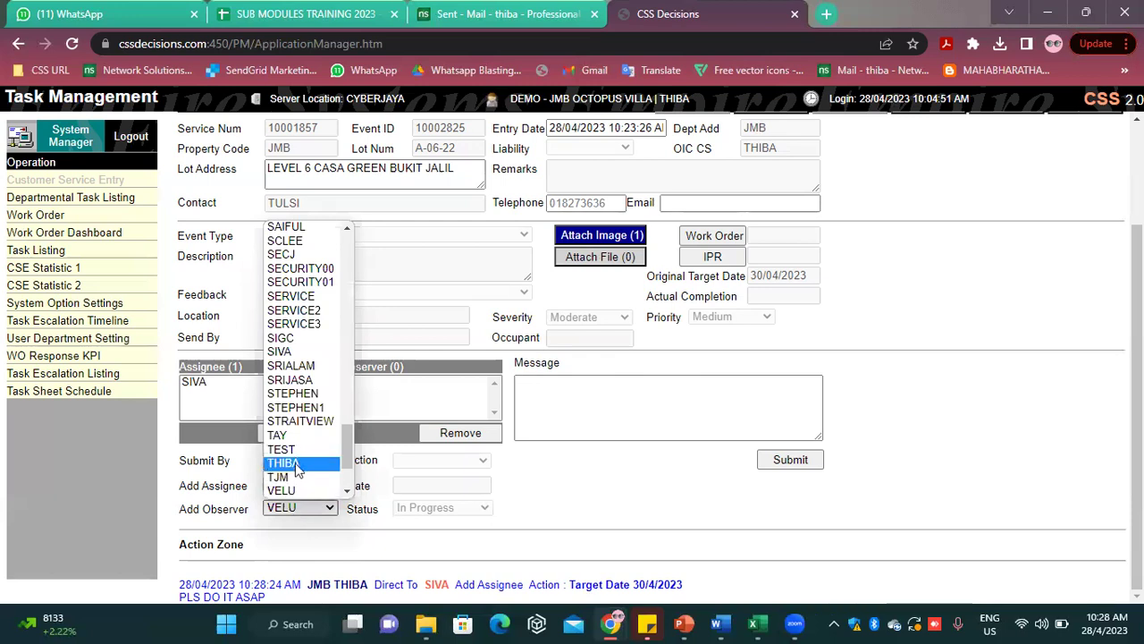
{"action": "scroll", "coordinate": [297, 469], "scroll_direction": "down", "scroll_amount": 2}
{"action": "left_click", "coordinate": [304, 405]}
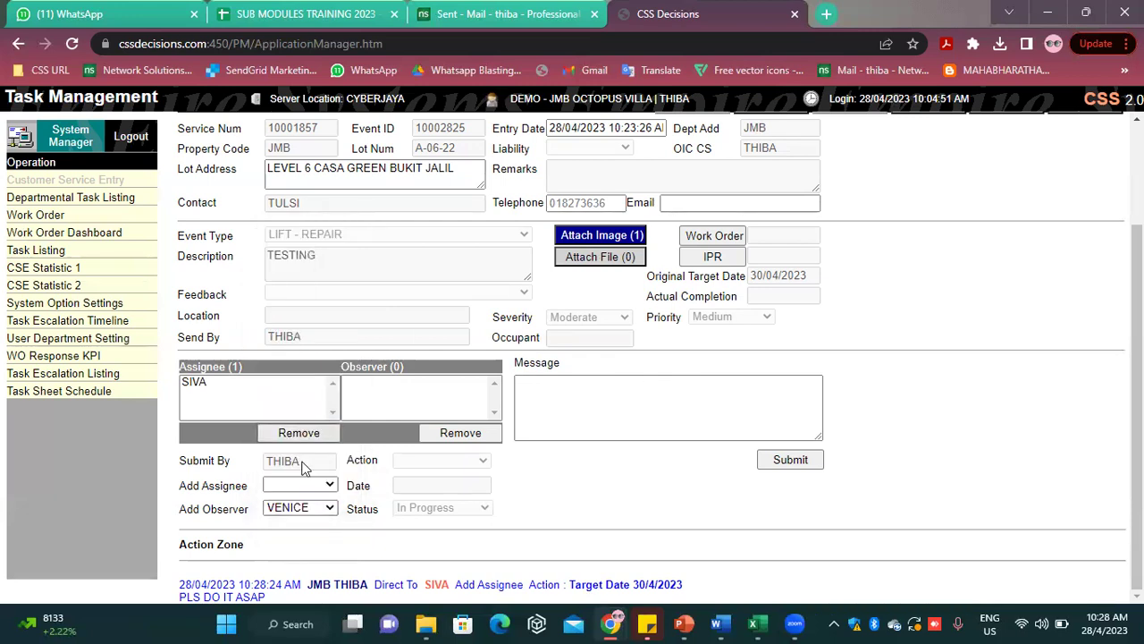
{"action": "left_click", "coordinate": [790, 460]}
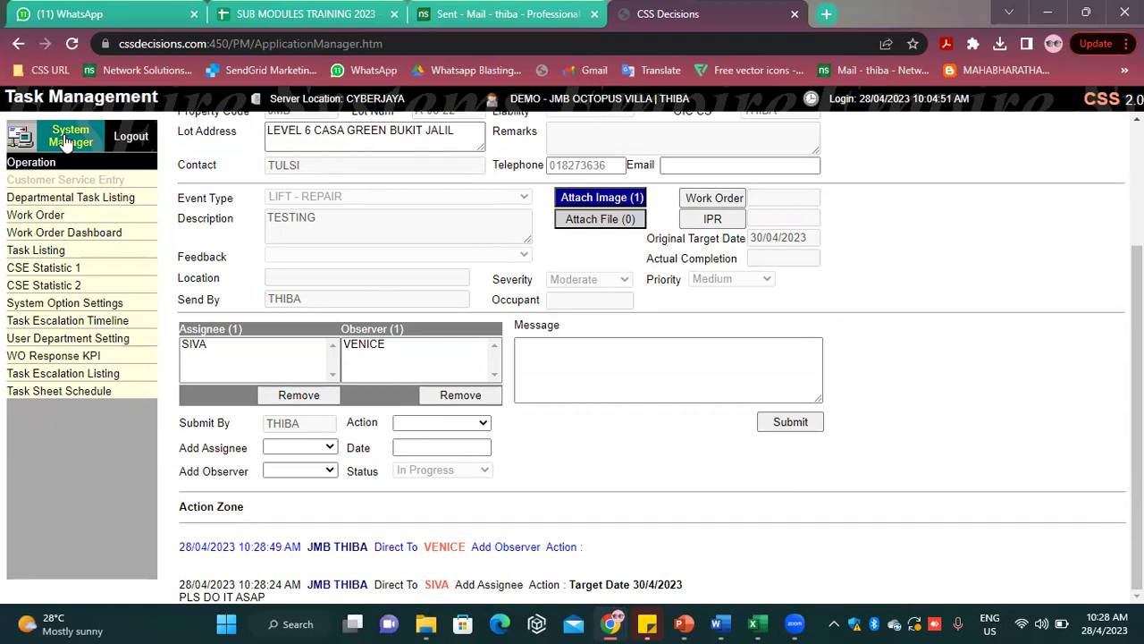
{"action": "scroll", "coordinate": [299, 339], "scroll_direction": "up", "scroll_amount": 2}
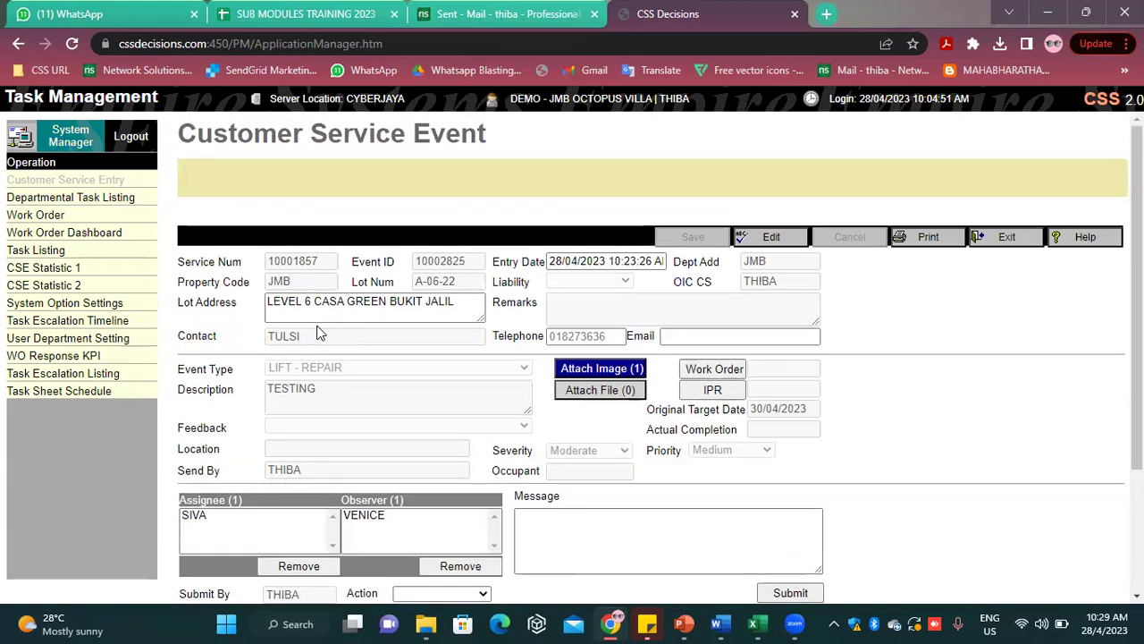
Log out, sign in with the assignee's login code and password, and dismiss the task and message notices
{"action": "left_click", "coordinate": [121, 136]}
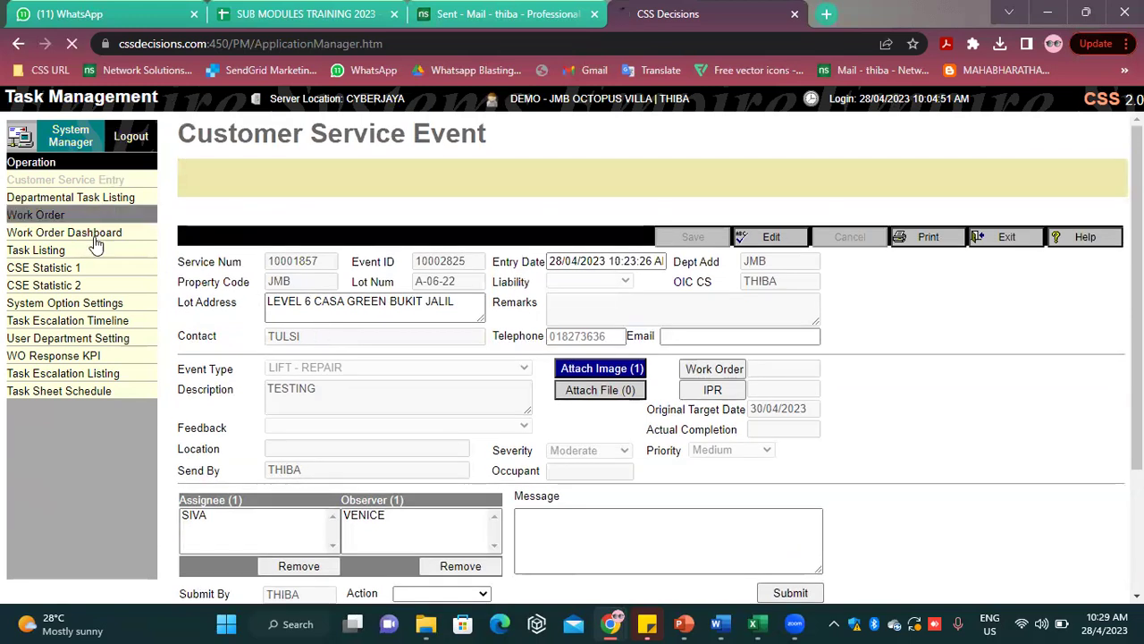
{"action": "double_click", "coordinate": [148, 274]}
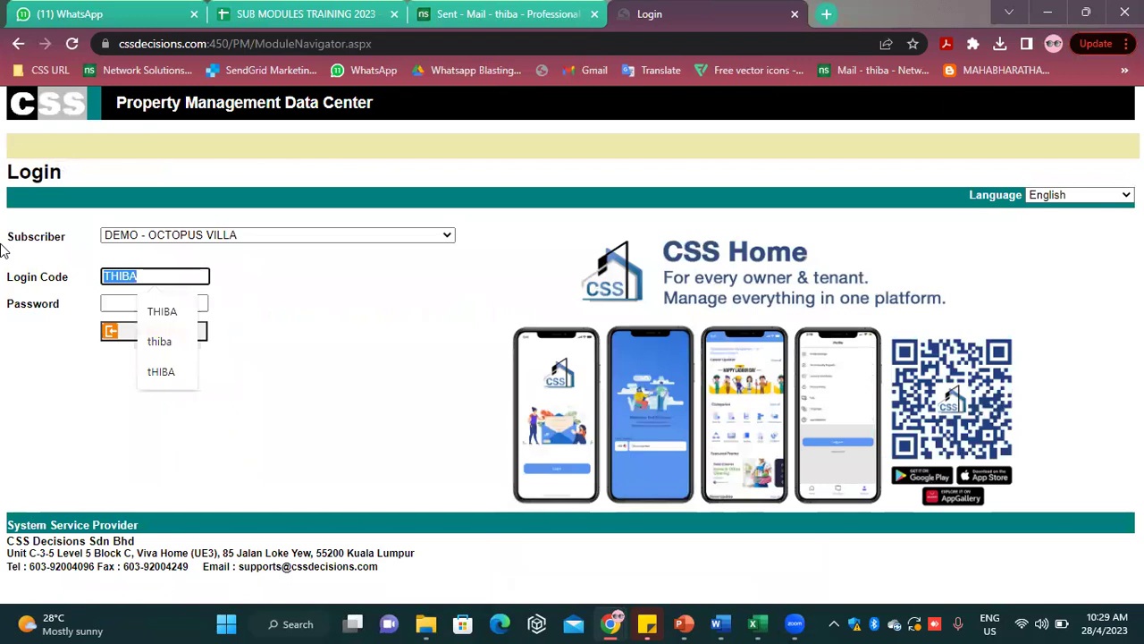
{"action": "type", "text": "S"}
{"action": "left_click", "coordinate": [154, 311]}
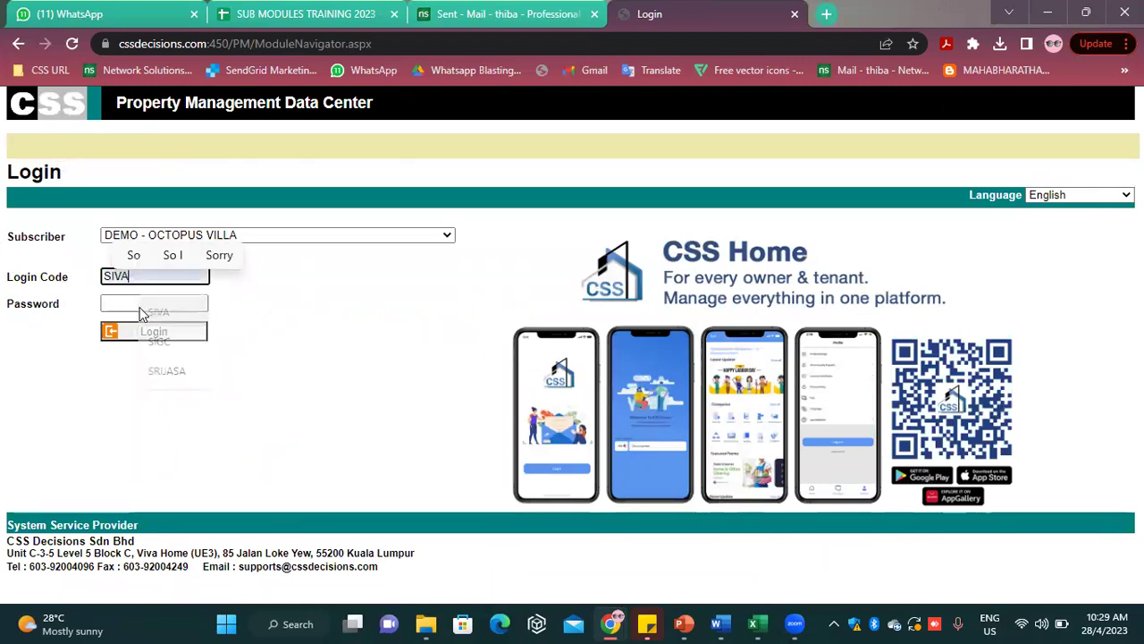
{"action": "left_click", "coordinate": [135, 304]}
{"action": "type", "text": "*"}
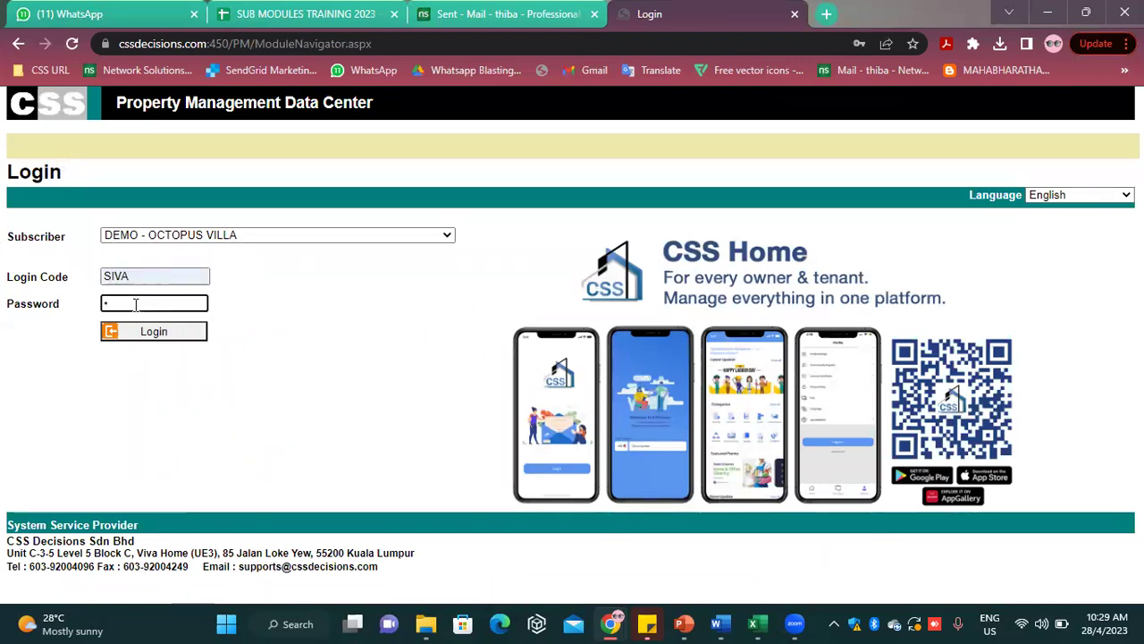
{"action": "type", "text": "***"}
{"action": "key", "text": "Return"}
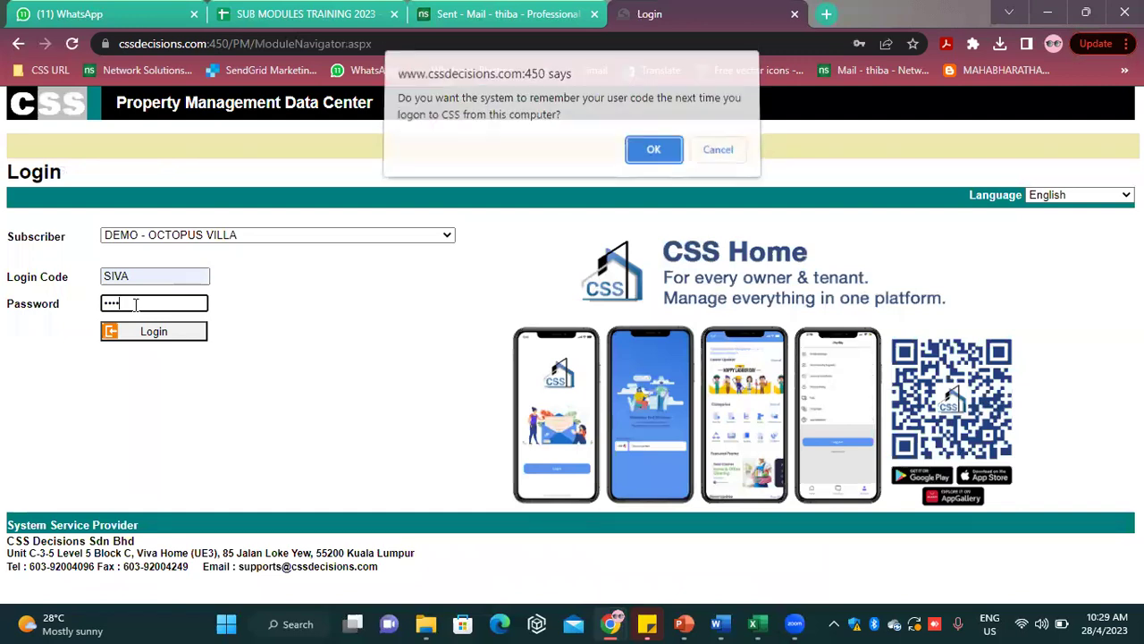
{"action": "key", "text": "Return"}
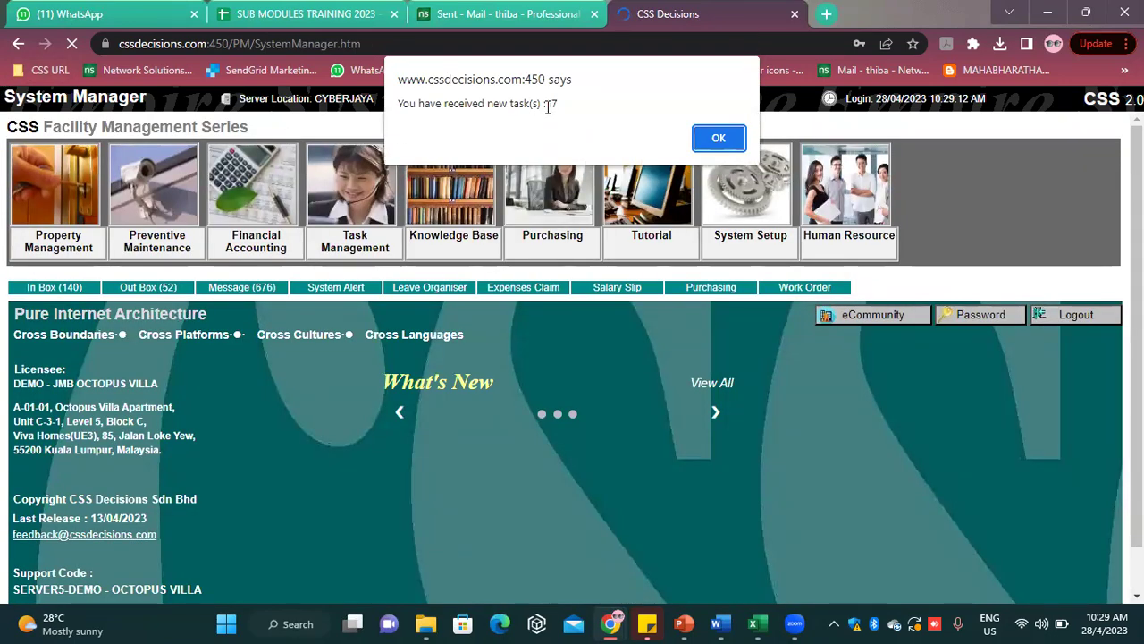
{"action": "left_click", "coordinate": [720, 138]}
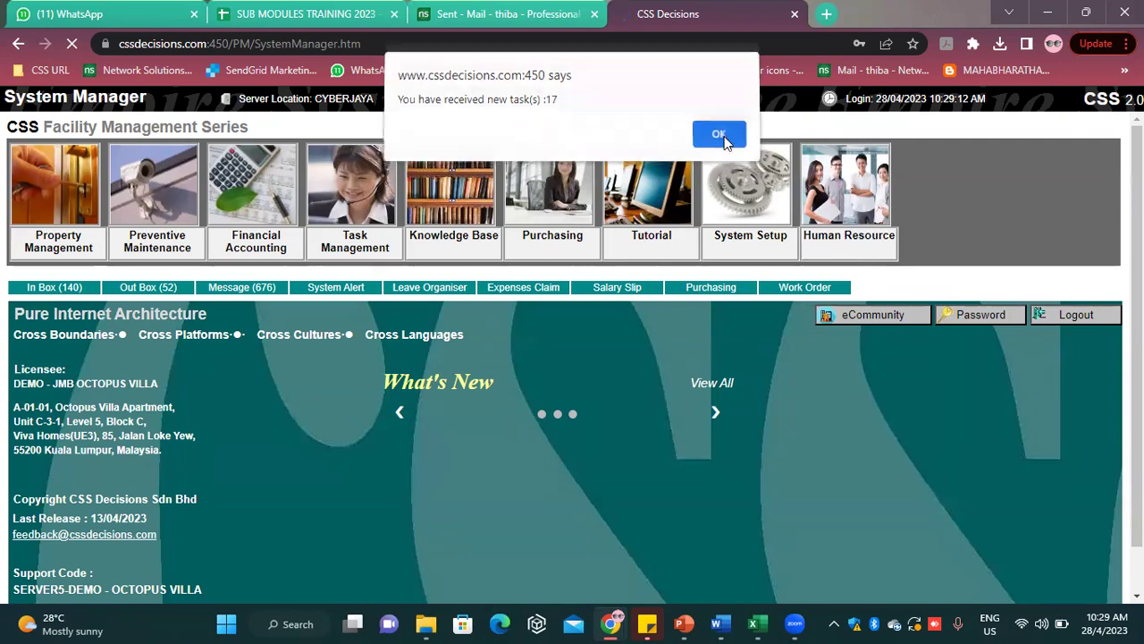
{"action": "left_click", "coordinate": [720, 138]}
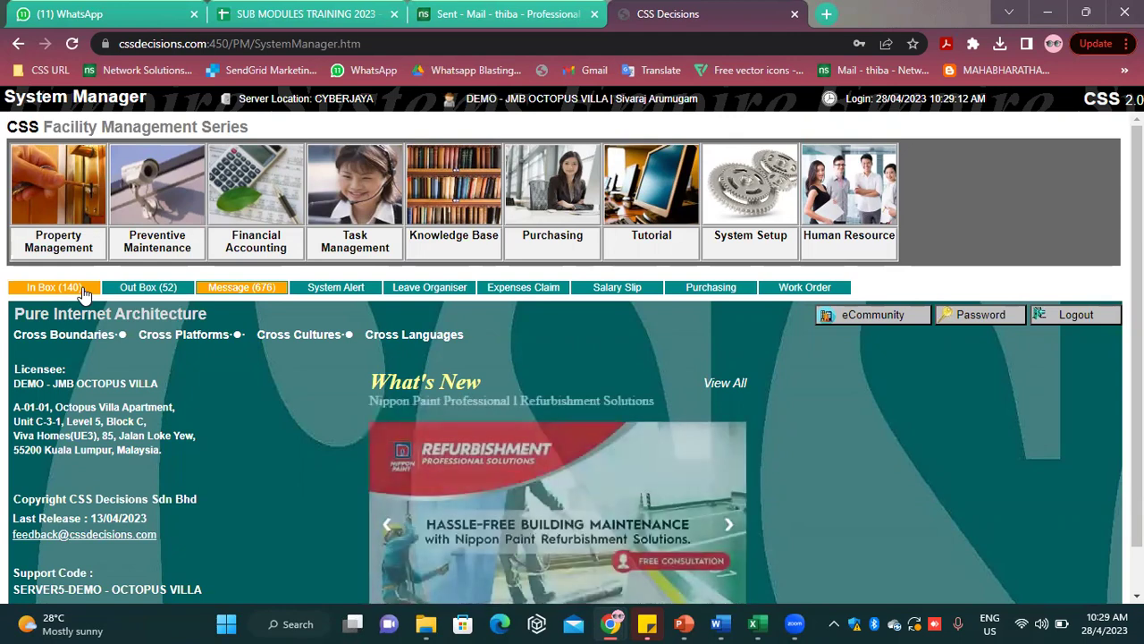
Open the In Box (140) and select the JMB A-06-22 Lift-Repair task
{"action": "left_click", "coordinate": [82, 292]}
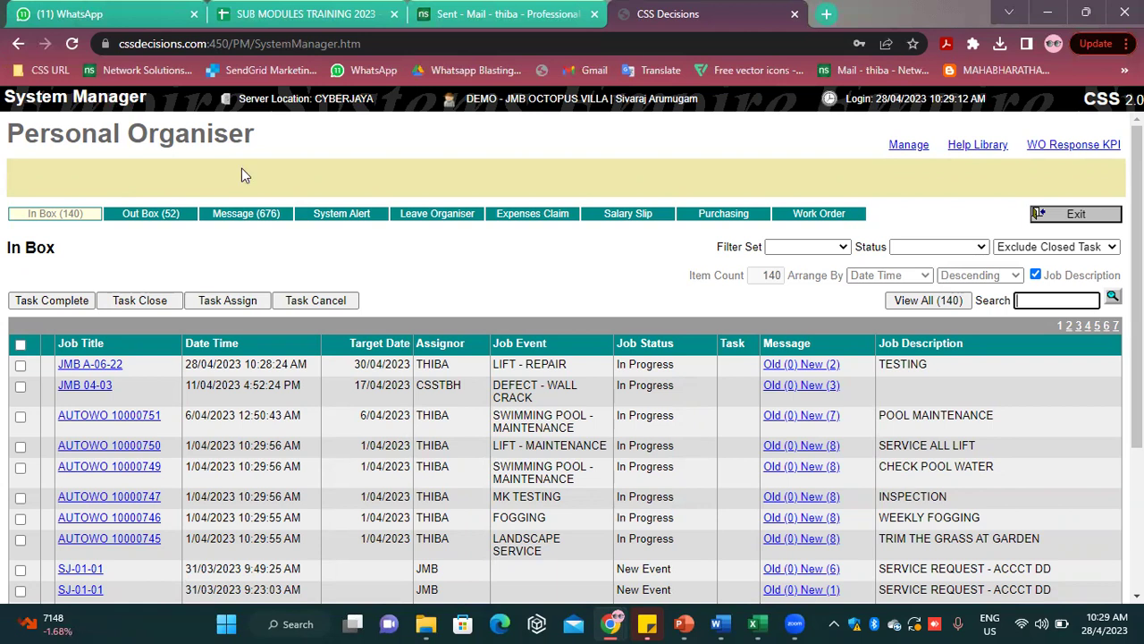
{"action": "left_click", "coordinate": [83, 367]}
View the event's single attached image, then close it
{"action": "scroll", "coordinate": [325, 378], "scroll_direction": "down", "scroll_amount": 2}
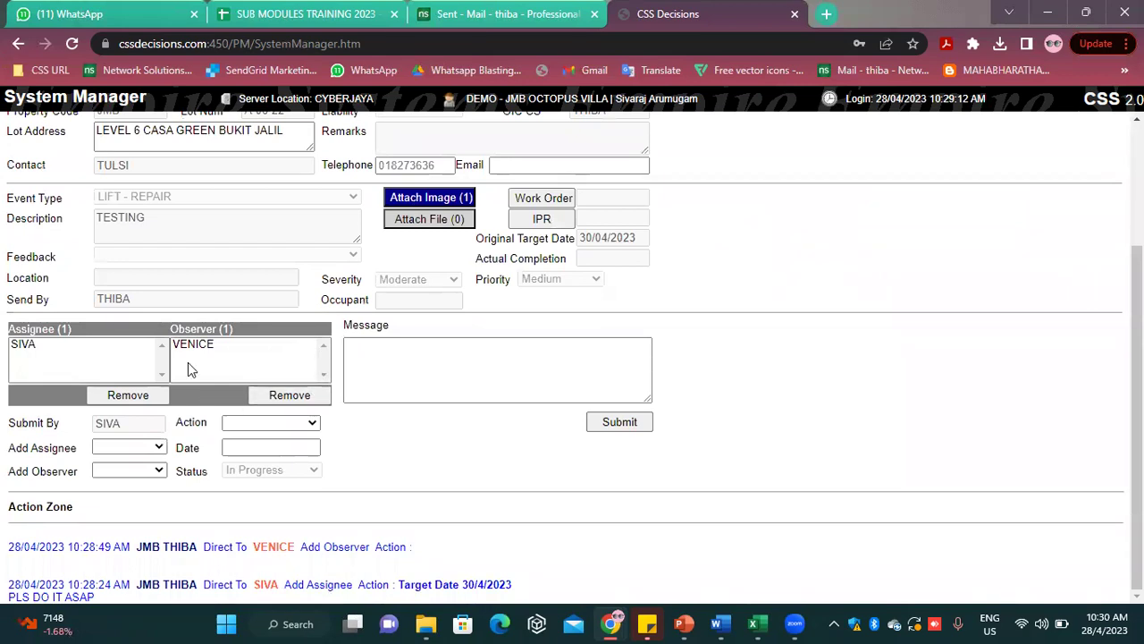
{"action": "scroll", "coordinate": [332, 478], "scroll_direction": "up", "scroll_amount": 2}
{"action": "left_click", "coordinate": [438, 370]}
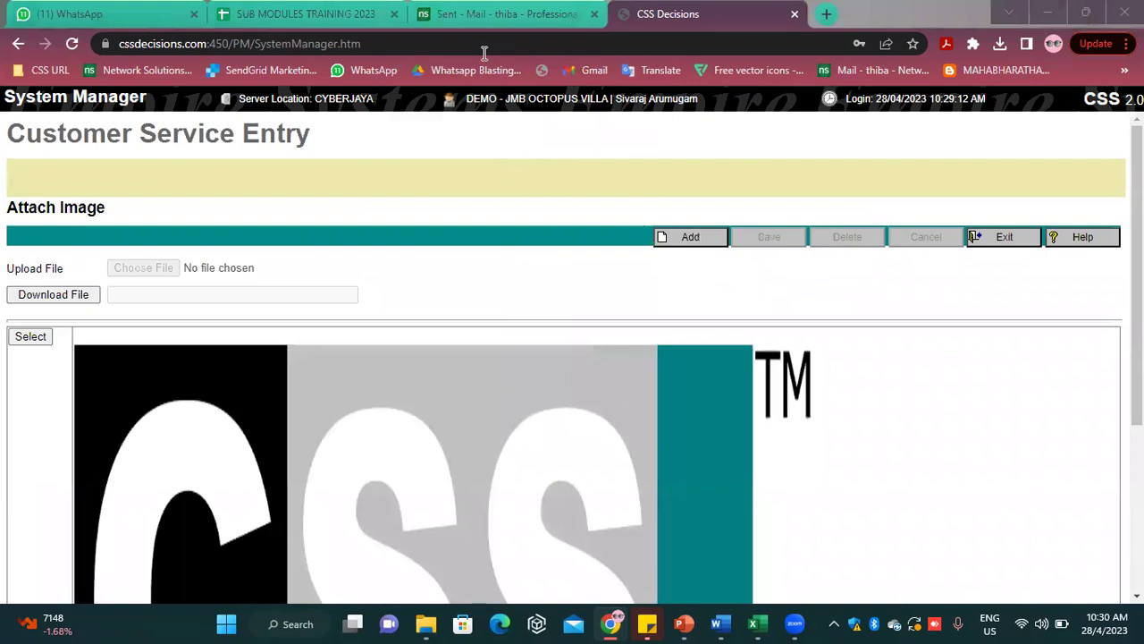
{"action": "left_click", "coordinate": [998, 234]}
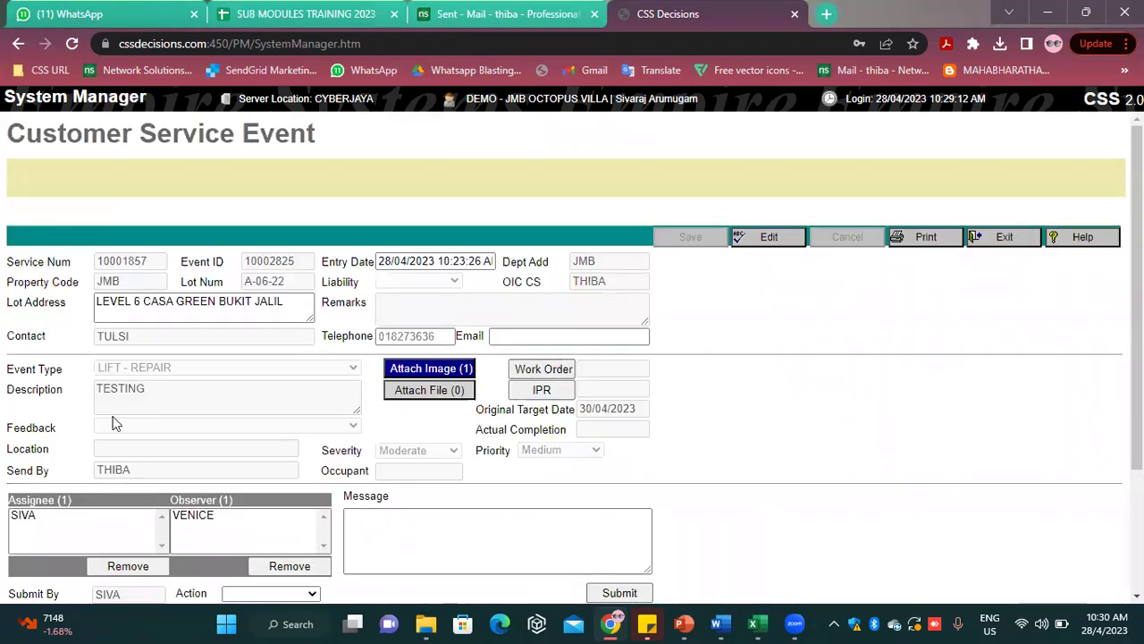
Scroll through the event, highlighting the TESTING description and the Send By sender
{"action": "scroll", "coordinate": [323, 392], "scroll_direction": "down", "scroll_amount": 2}
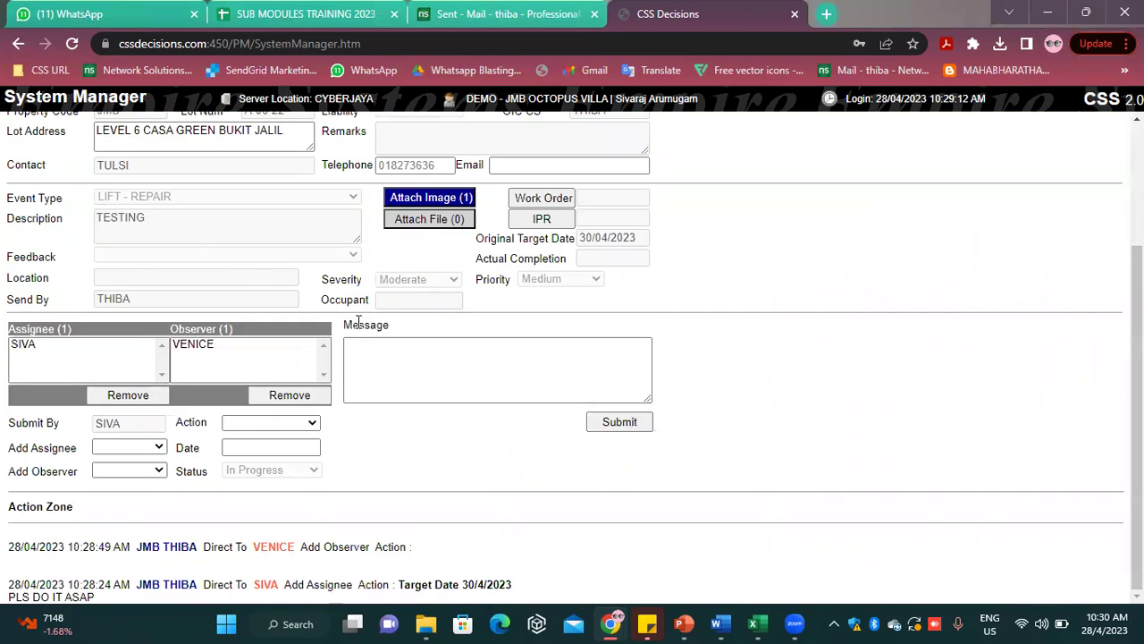
{"action": "scroll", "coordinate": [357, 323], "scroll_direction": "up", "scroll_amount": 2}
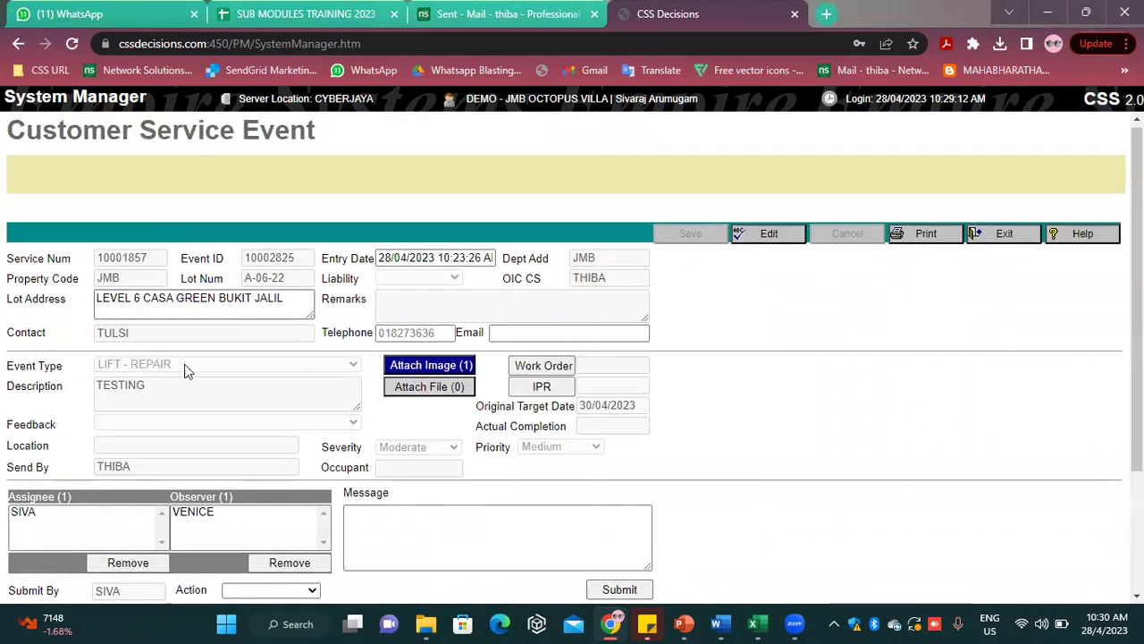
{"action": "scroll", "coordinate": [187, 369], "scroll_direction": "down", "scroll_amount": 2}
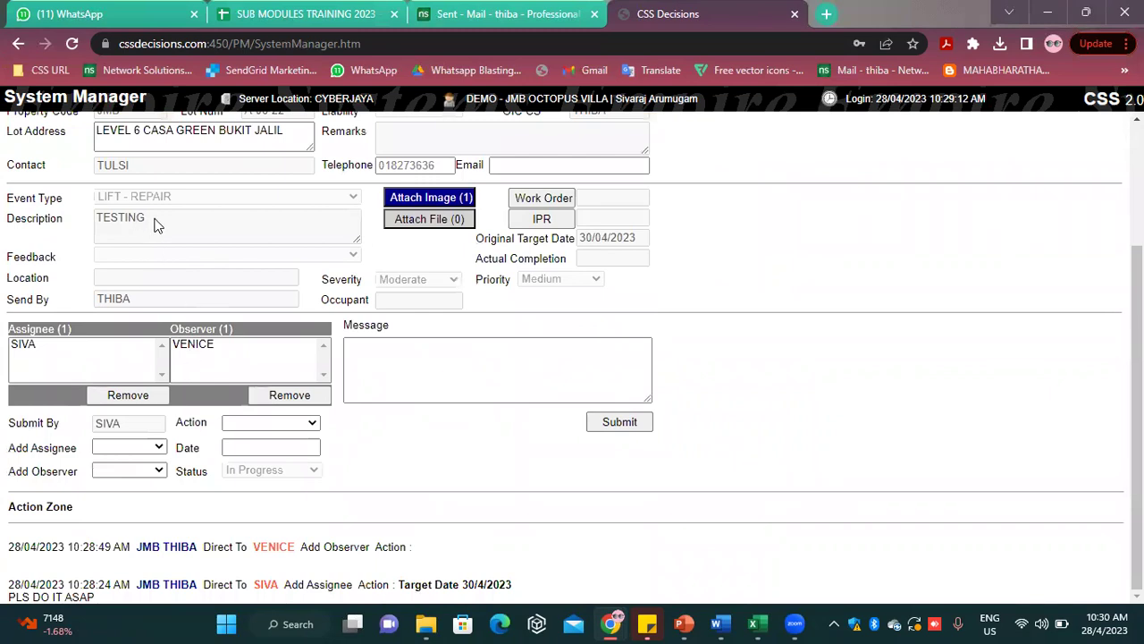
{"action": "left_click_drag", "start_coordinate": [150, 220], "coordinate": [97, 227]}
{"action": "left_click_drag", "start_coordinate": [137, 300], "coordinate": [115, 306]}
{"action": "scroll", "coordinate": [111, 340], "scroll_direction": "up", "scroll_amount": 2}
{"action": "scroll", "coordinate": [110, 348], "scroll_direction": "down", "scroll_amount": 2}
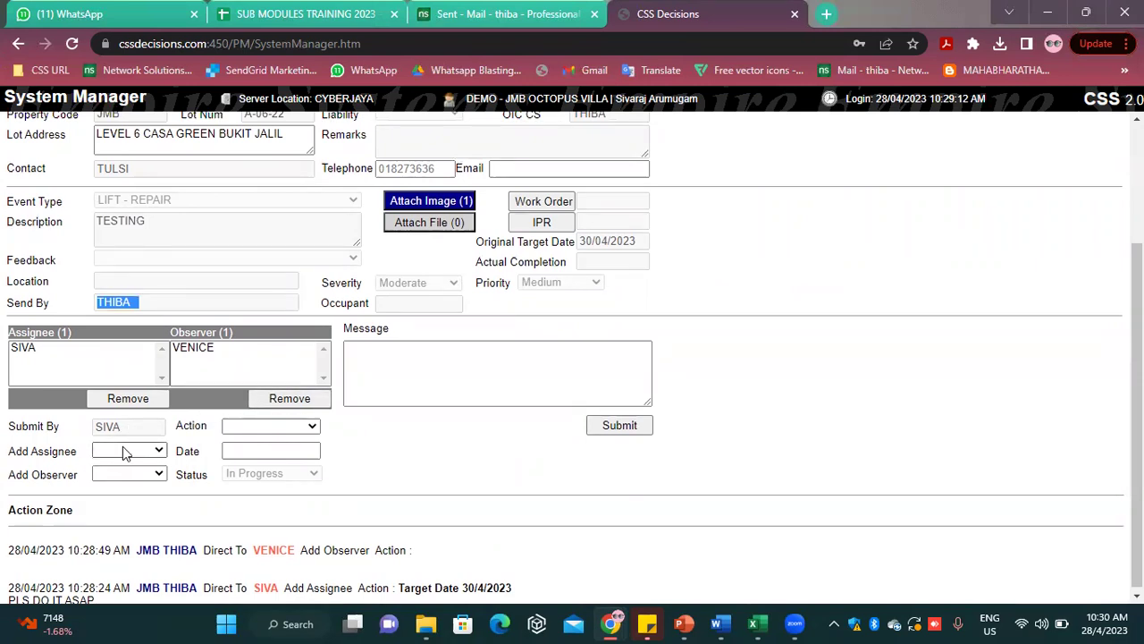
Choose Completed as the action with message DONE, then start a new image upload
{"action": "left_click", "coordinate": [250, 435]}
{"action": "left_click", "coordinate": [254, 470]}
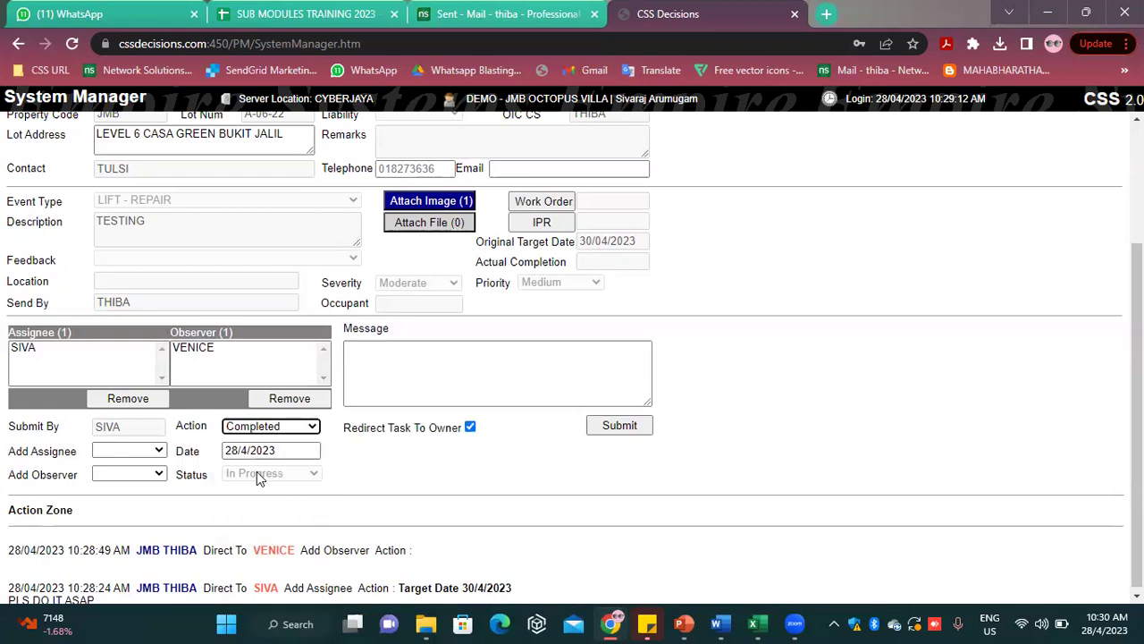
{"action": "left_click", "coordinate": [290, 430]}
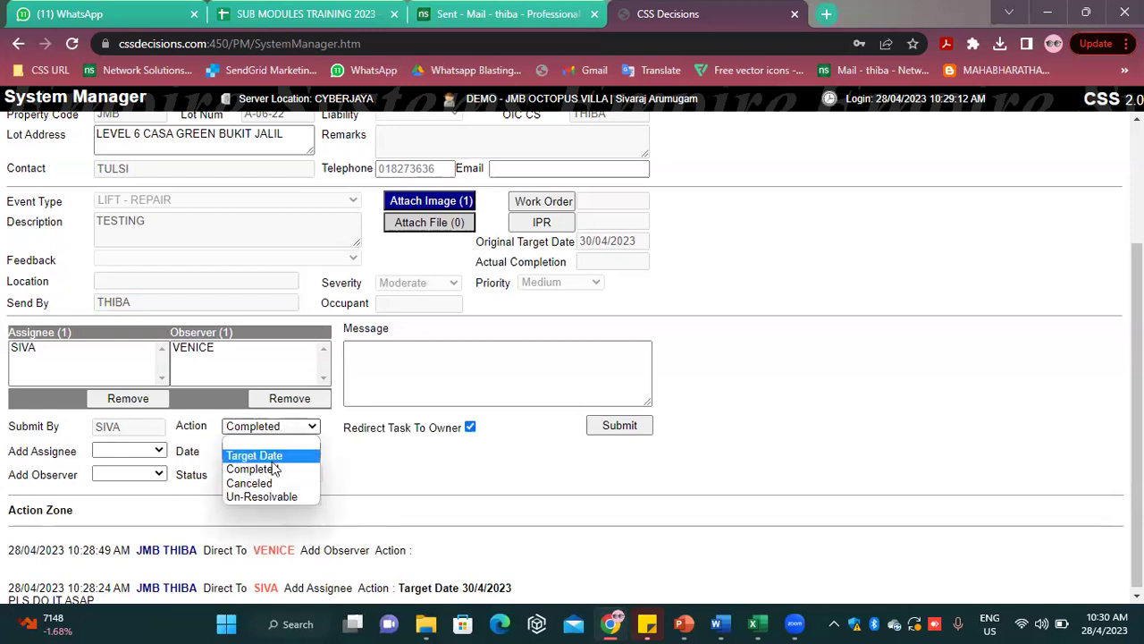
{"action": "left_click", "coordinate": [332, 429]}
{"action": "left_click", "coordinate": [387, 372]}
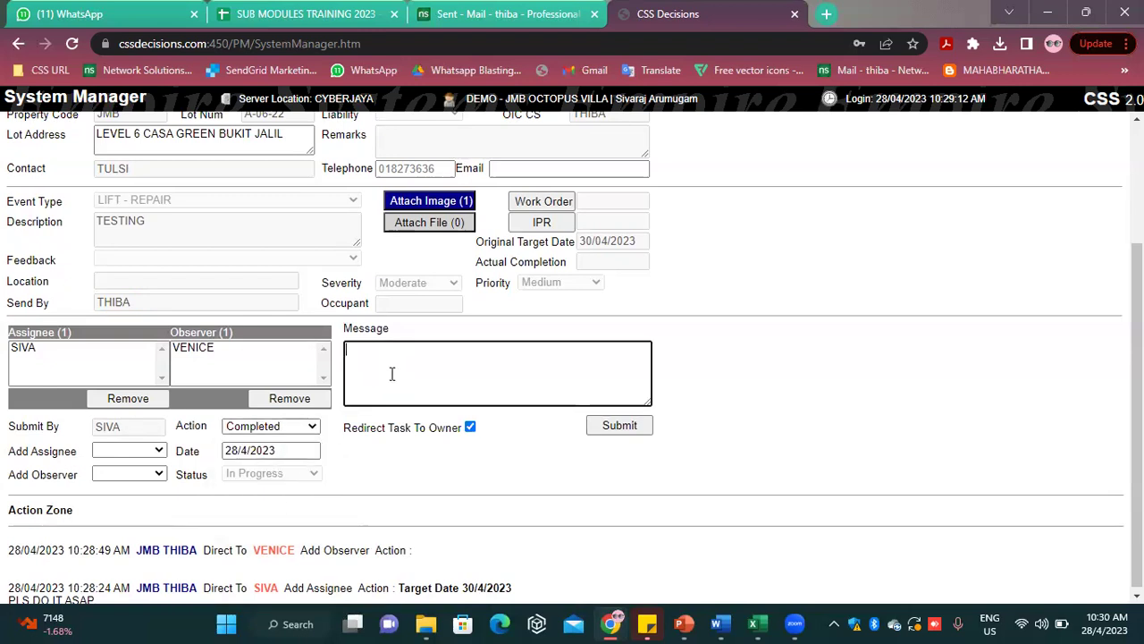
{"action": "type", "text": "DONE"}
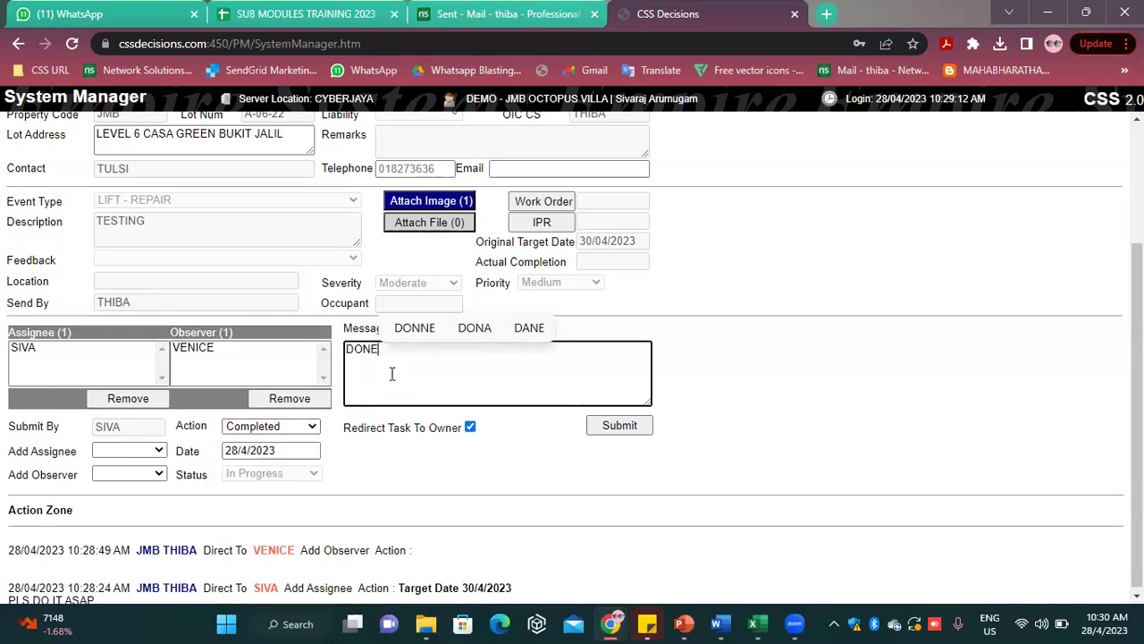
{"action": "left_click", "coordinate": [744, 333]}
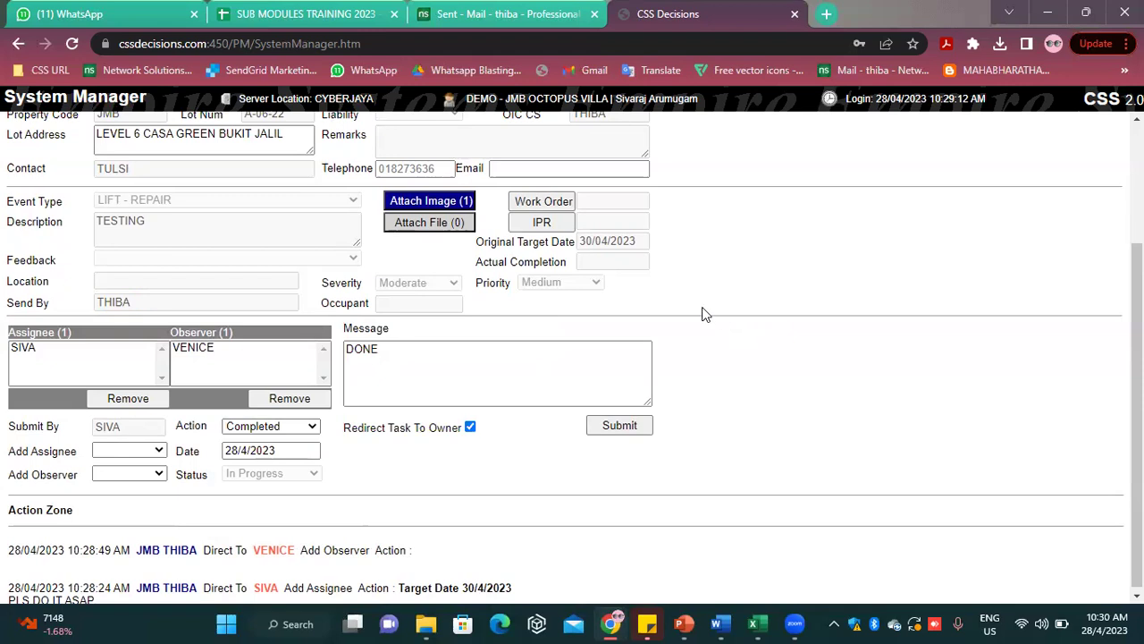
{"action": "left_click", "coordinate": [451, 202]}
{"action": "left_click", "coordinate": [662, 238]}
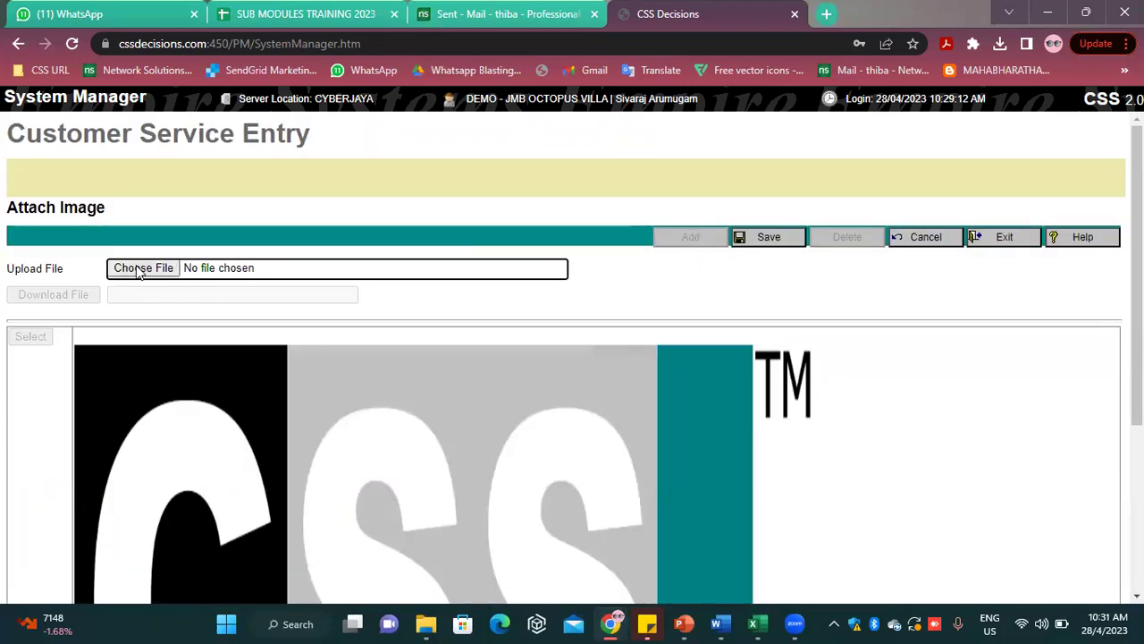
Leave the image page without uploading and submit the Completed update with message DONE
{"action": "left_click", "coordinate": [988, 240]}
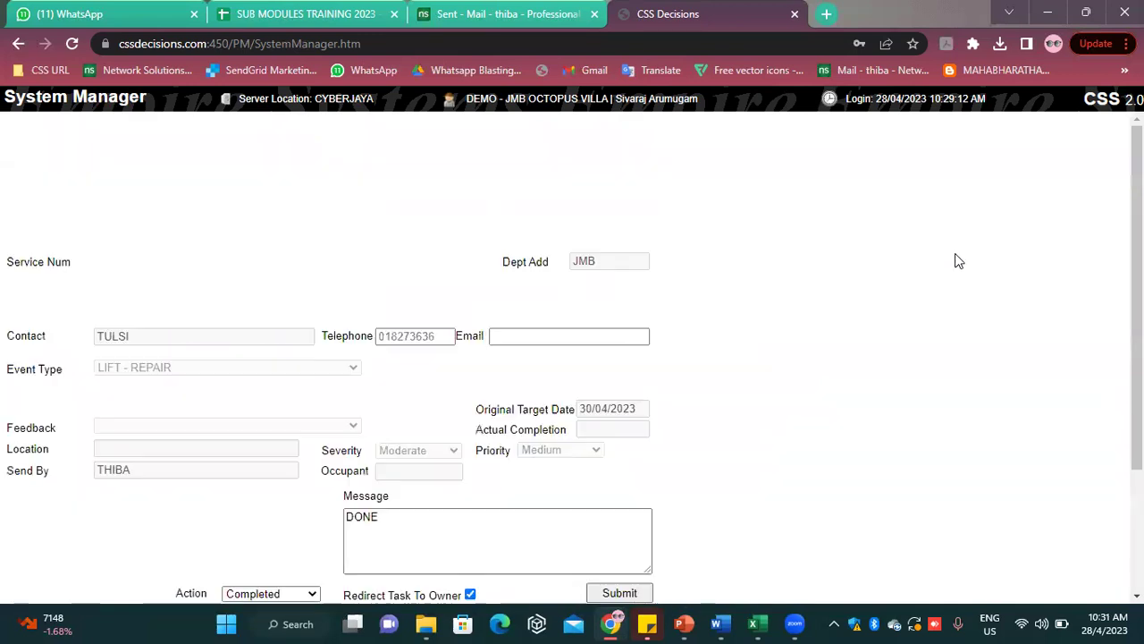
{"action": "scroll", "coordinate": [620, 442], "scroll_direction": "down", "scroll_amount": 2}
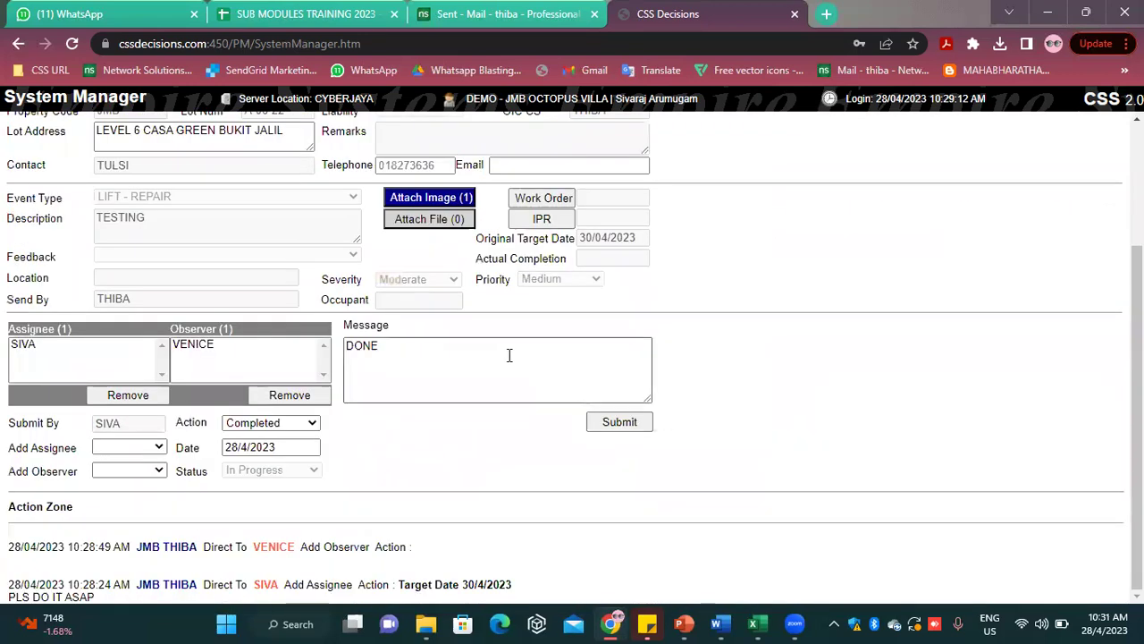
{"action": "left_click", "coordinate": [483, 364]}
{"action": "left_click", "coordinate": [623, 433]}
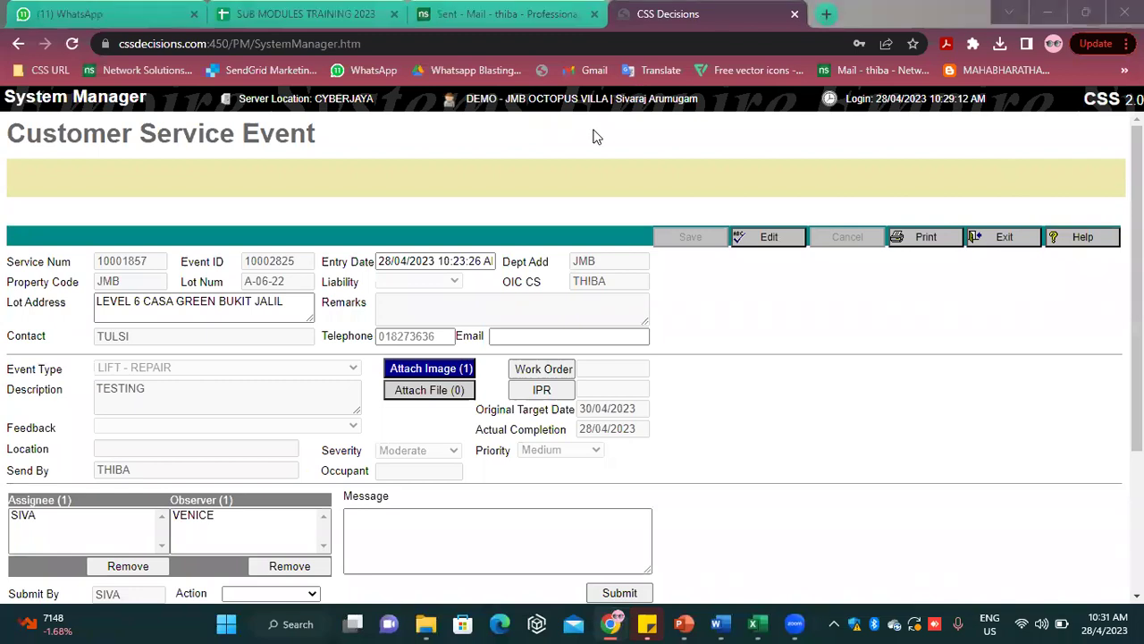
Check the Action Zone, then exit the event and the Personal Organiser to the main menu
{"action": "scroll", "coordinate": [562, 349], "scroll_direction": "down", "scroll_amount": 3}
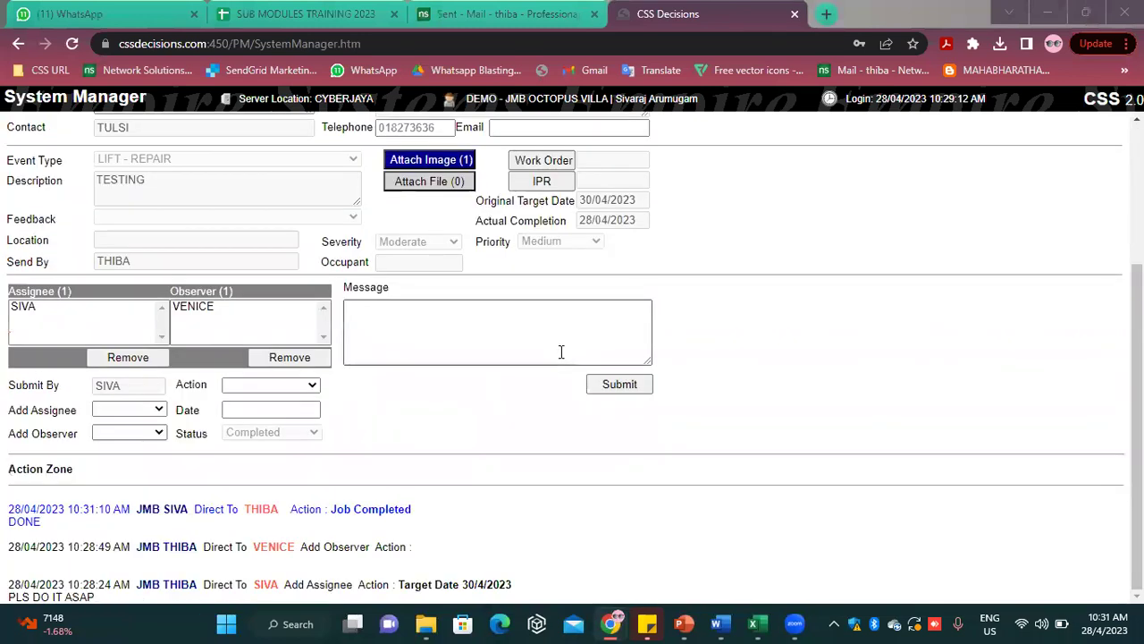
{"action": "scroll", "coordinate": [572, 344], "scroll_direction": "up", "scroll_amount": 3}
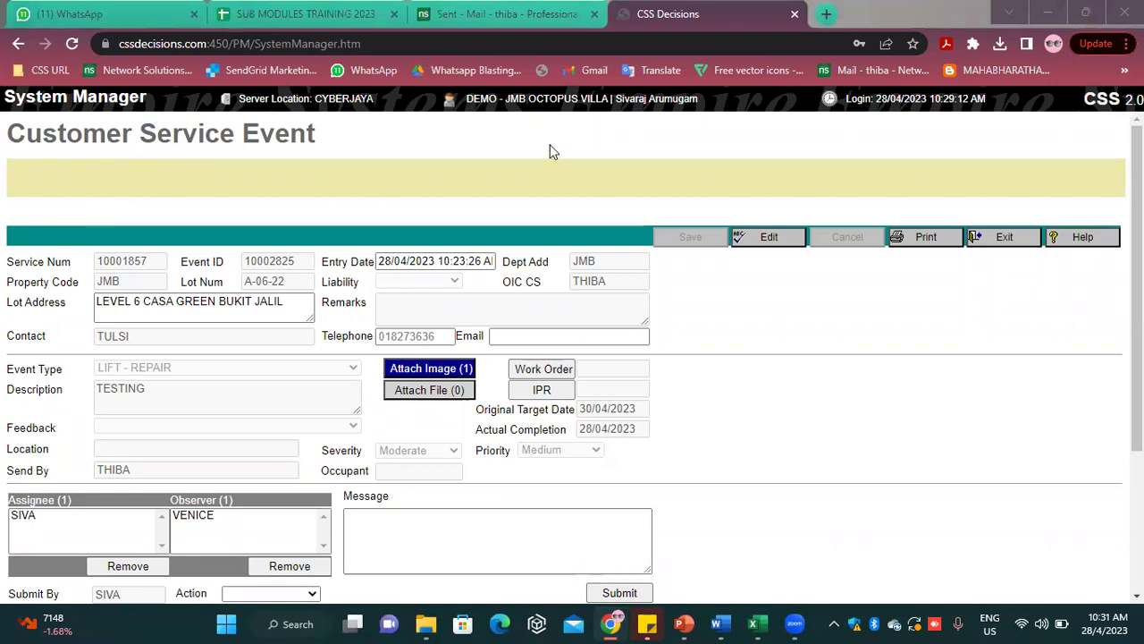
{"action": "left_click", "coordinate": [1015, 242]}
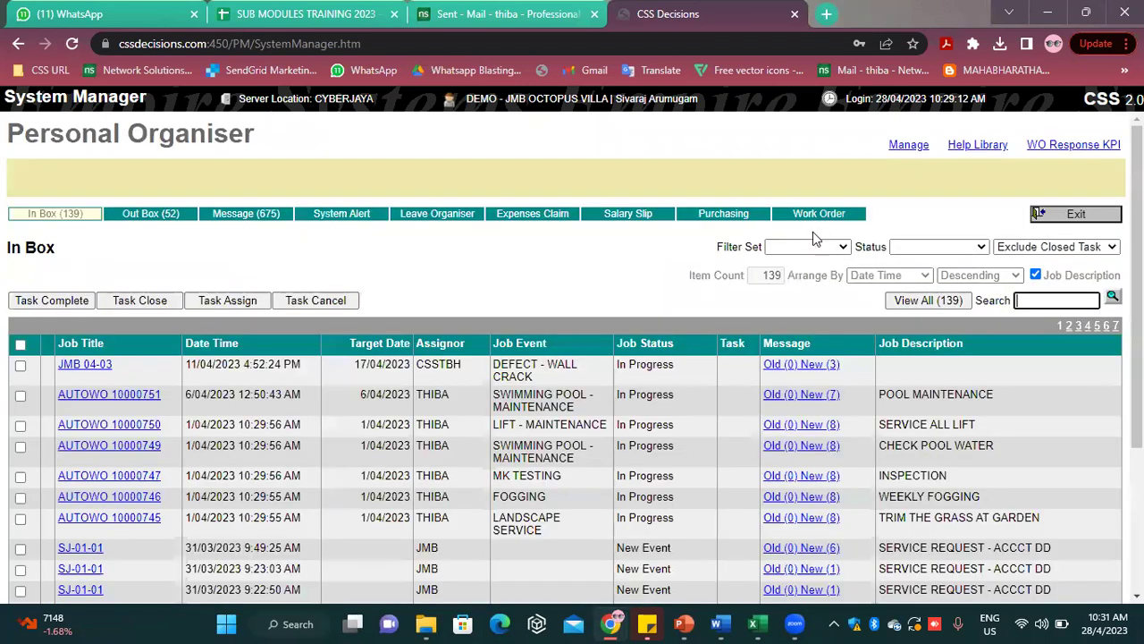
{"action": "left_click", "coordinate": [1070, 217]}
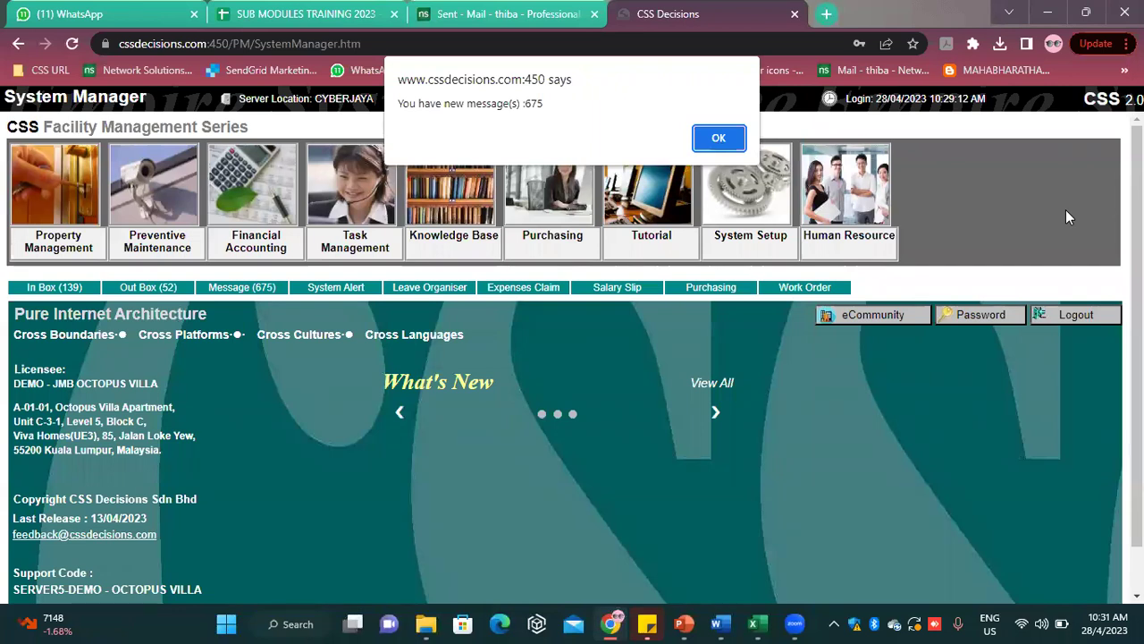
Dismiss the alert, log out, and sign in with the event raiser's login code and password
{"action": "left_click", "coordinate": [721, 137]}
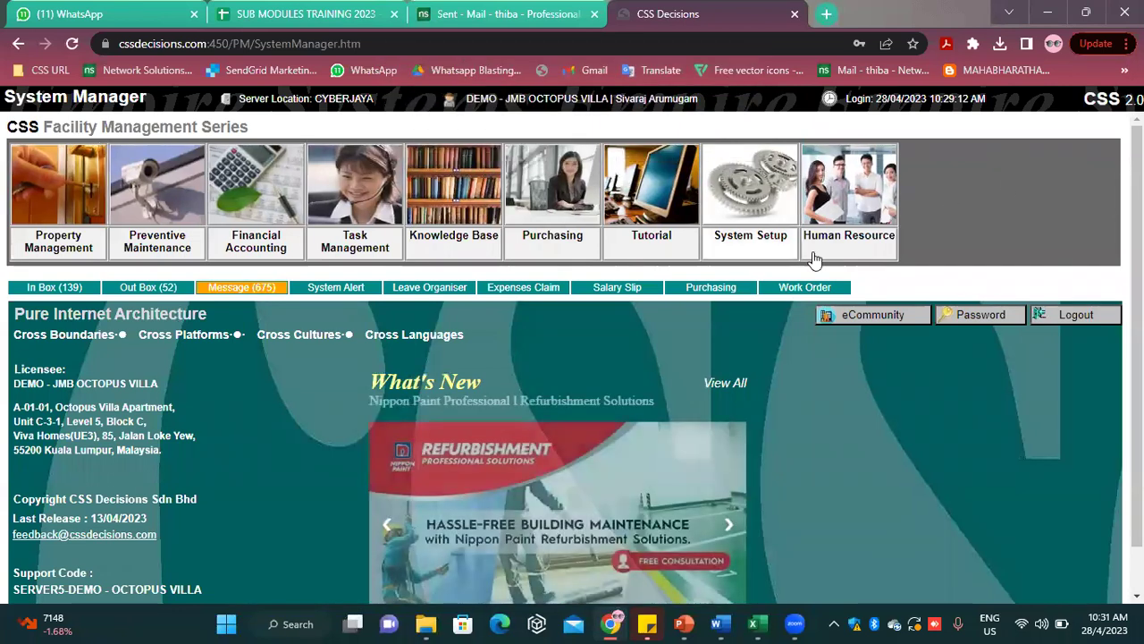
{"action": "left_click", "coordinate": [1091, 320]}
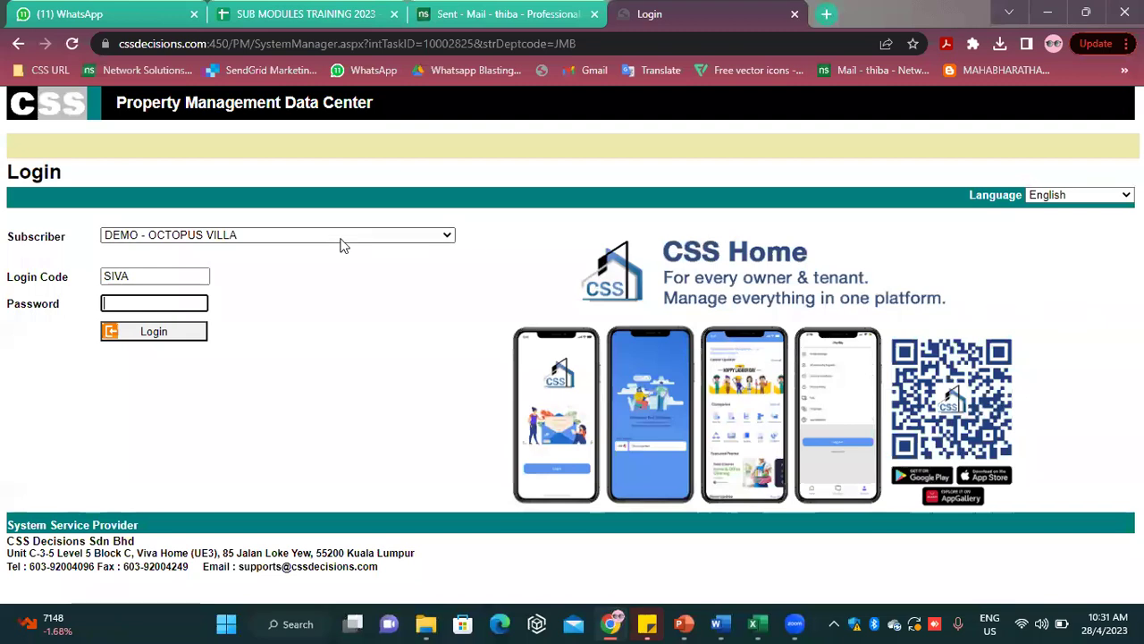
{"action": "key", "text": "shift+Tab"}
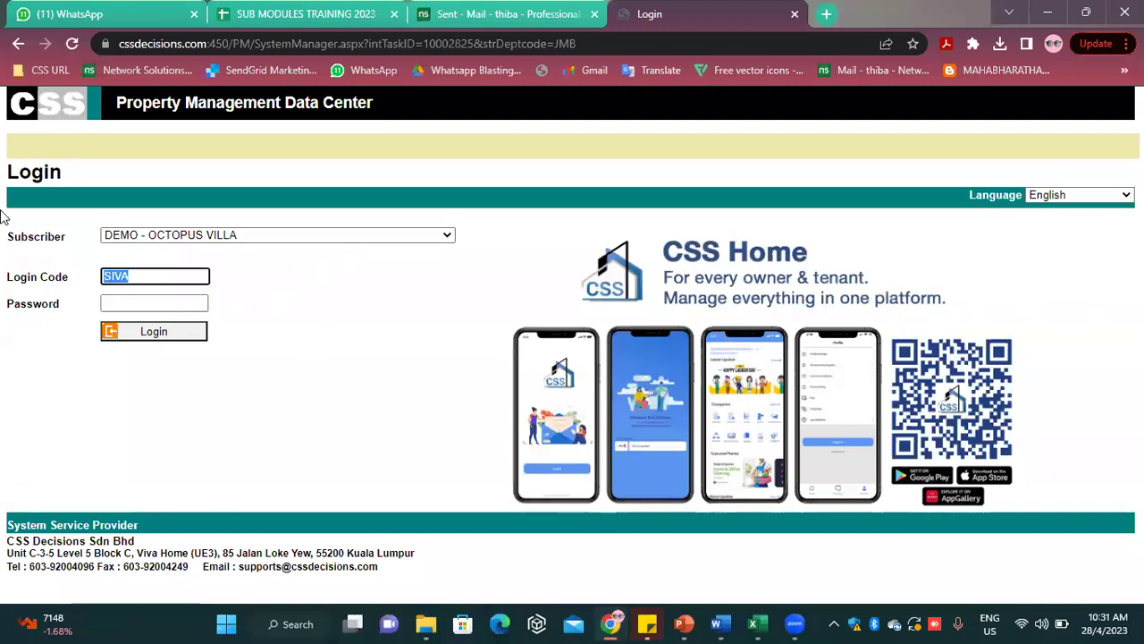
{"action": "type", "text": "THIBA"}
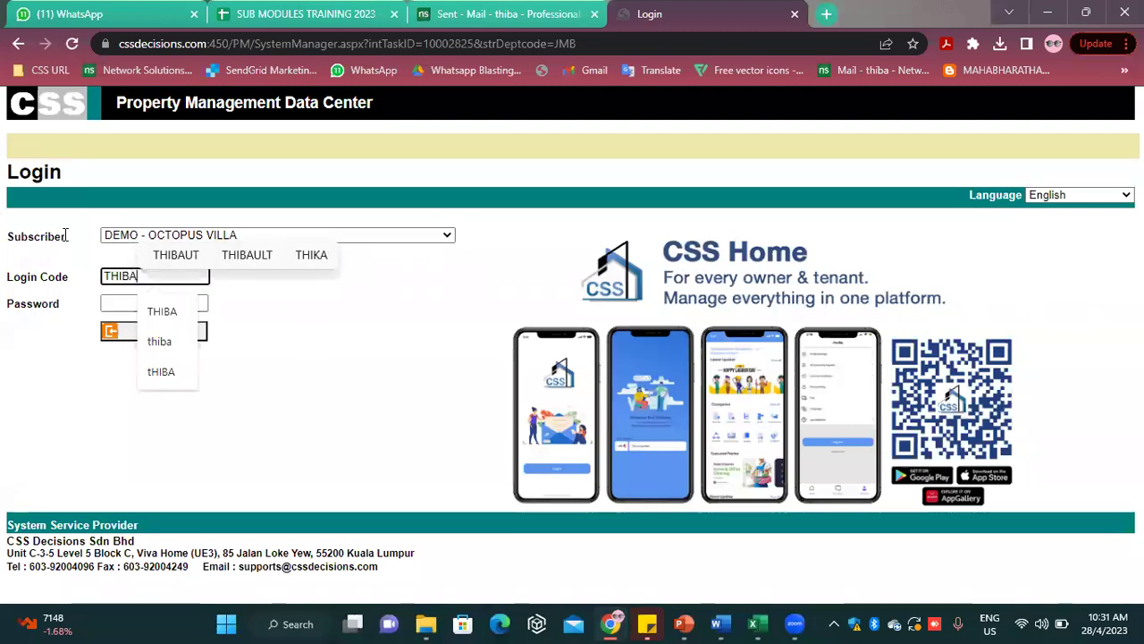
{"action": "left_click", "coordinate": [116, 314]}
{"action": "left_click", "coordinate": [121, 307]}
{"action": "type", "text": "••••"}
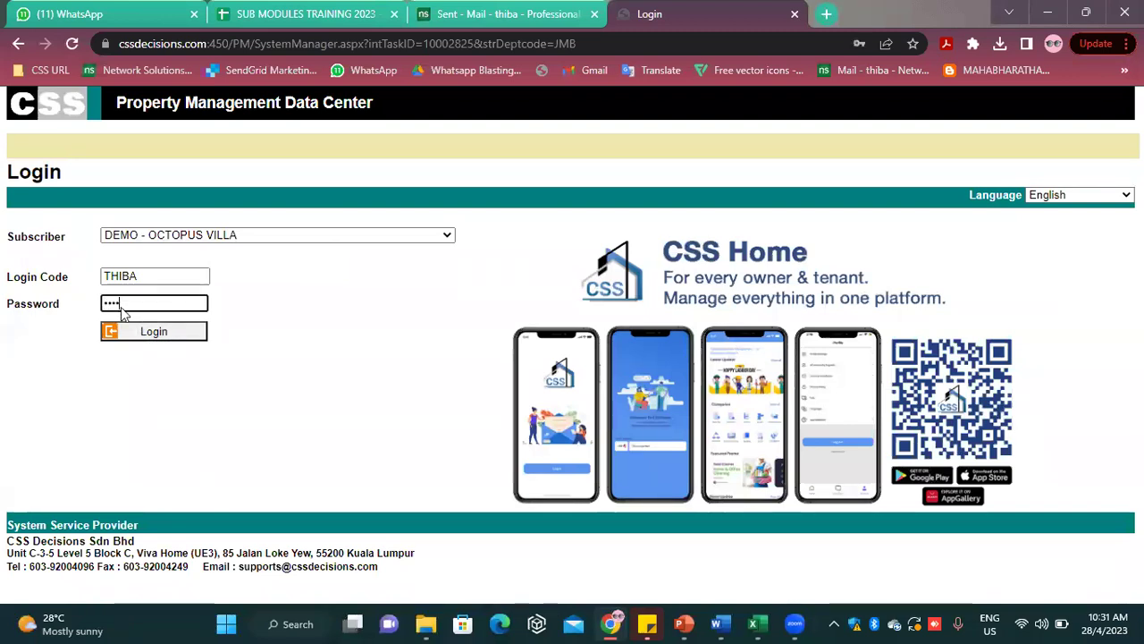
{"action": "key", "text": "Return"}
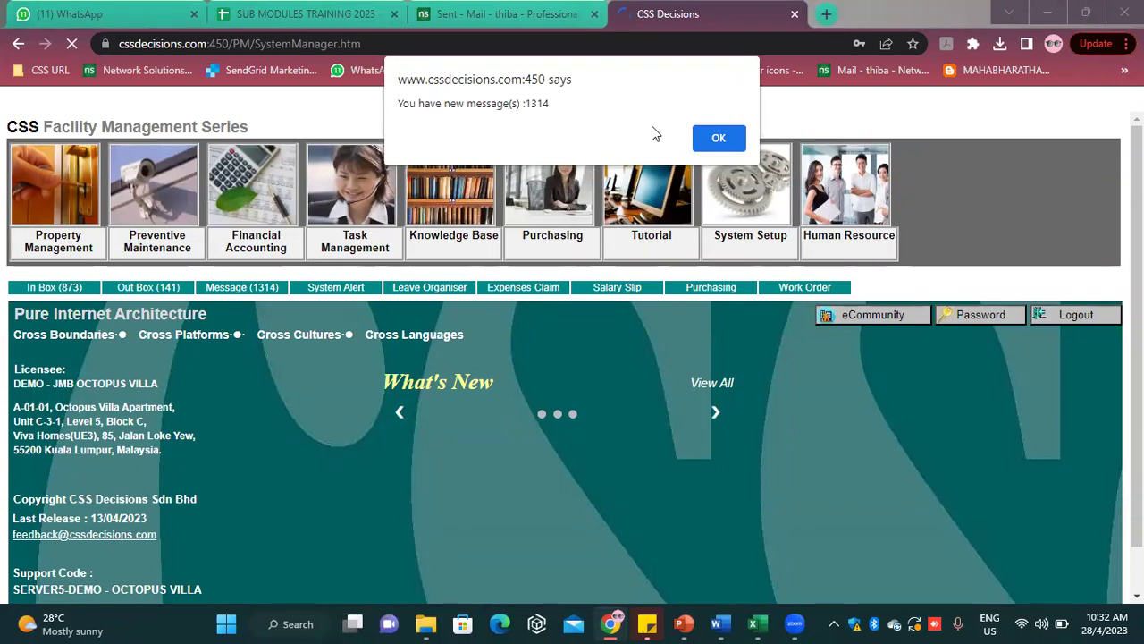
Open the unread DONE message on lift repair A-06-22 and read the completed job
{"action": "left_click", "coordinate": [718, 139]}
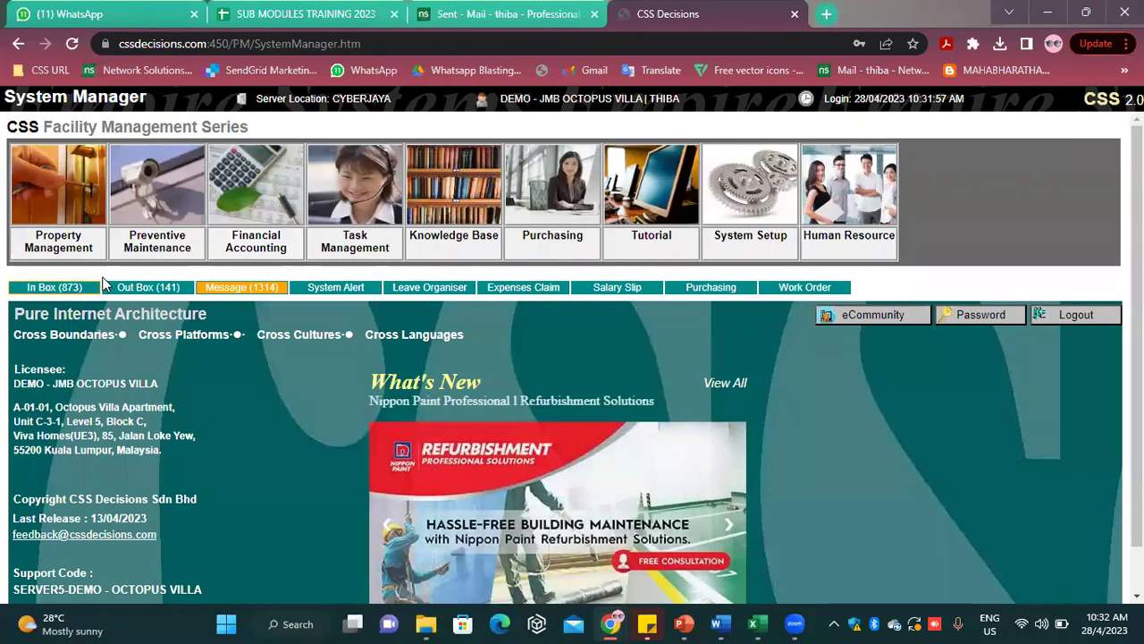
{"action": "left_click", "coordinate": [234, 287]}
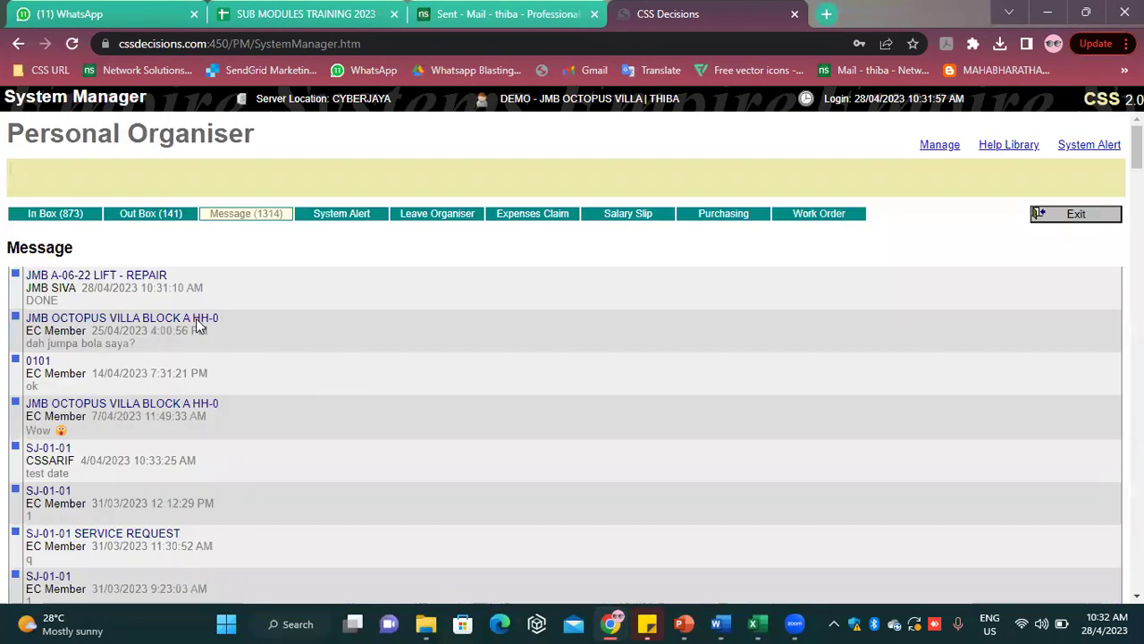
{"action": "left_click", "coordinate": [93, 279]}
{"action": "scroll", "coordinate": [412, 421], "scroll_direction": "down", "scroll_amount": 2}
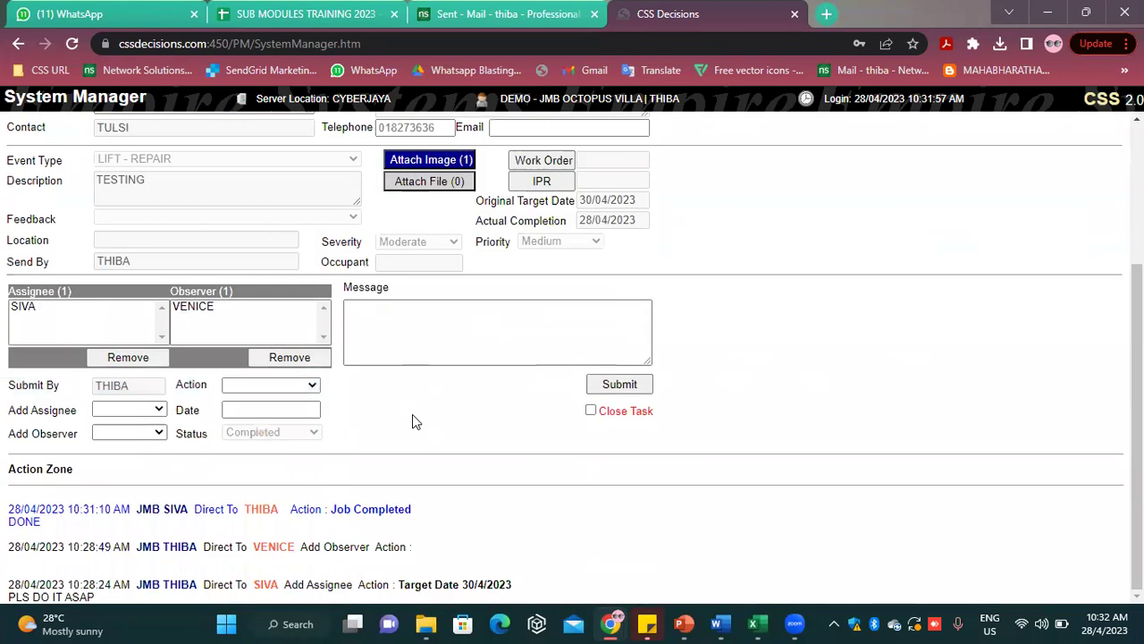
{"action": "scroll", "coordinate": [978, 438], "scroll_direction": "up", "scroll_amount": 3}
Exit the event and messages back to the main menu, dismissing the new-messages alert
{"action": "left_click", "coordinate": [992, 243]}
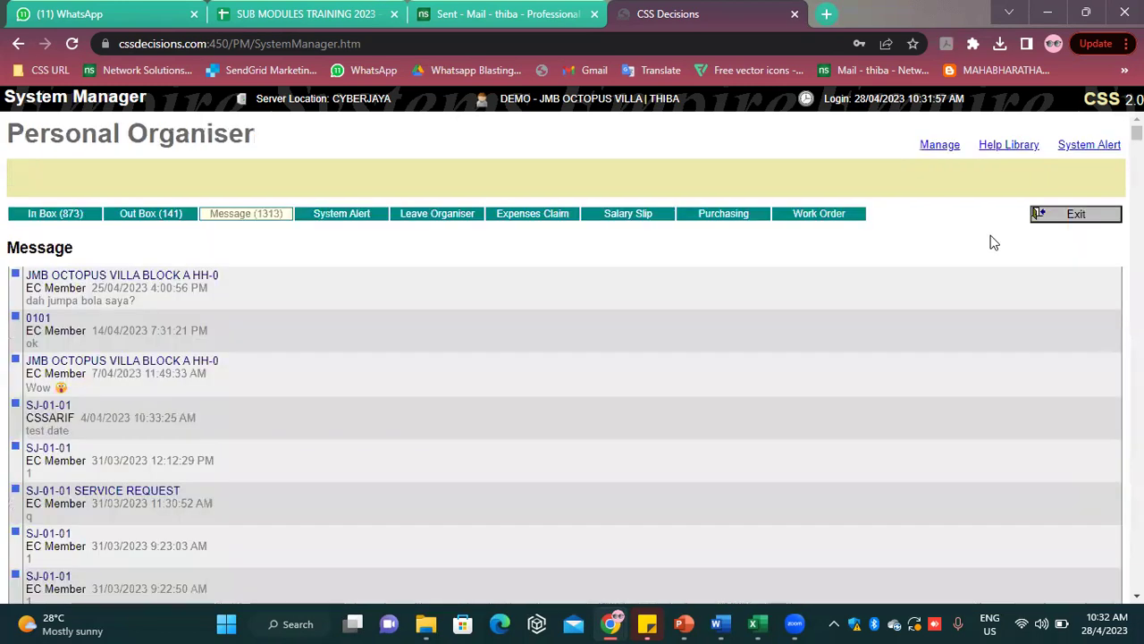
{"action": "left_click", "coordinate": [1051, 222]}
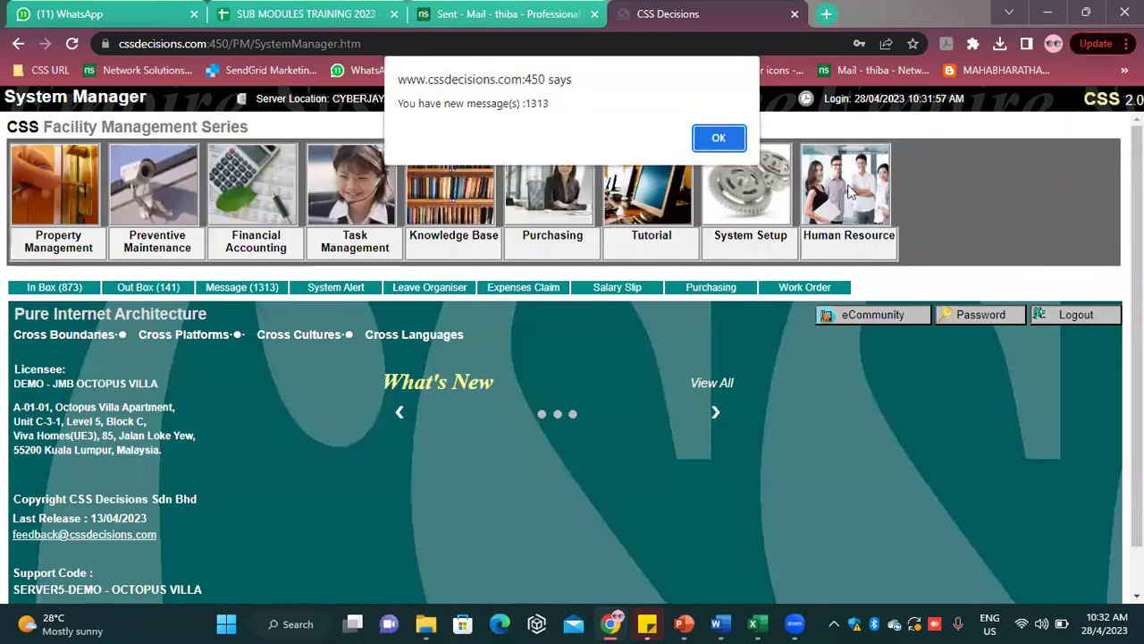
{"action": "left_click", "coordinate": [721, 138]}
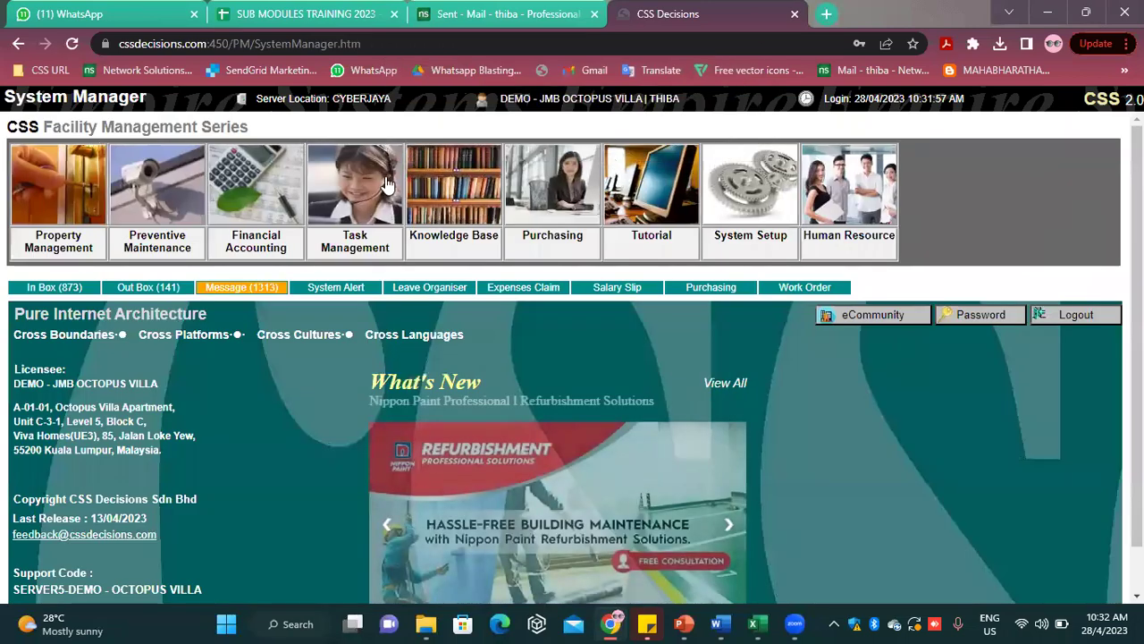
Review the 873-task Personal Organiser In Box, where JMB A-06-22 shows Completed
{"action": "left_click", "coordinate": [334, 237]}
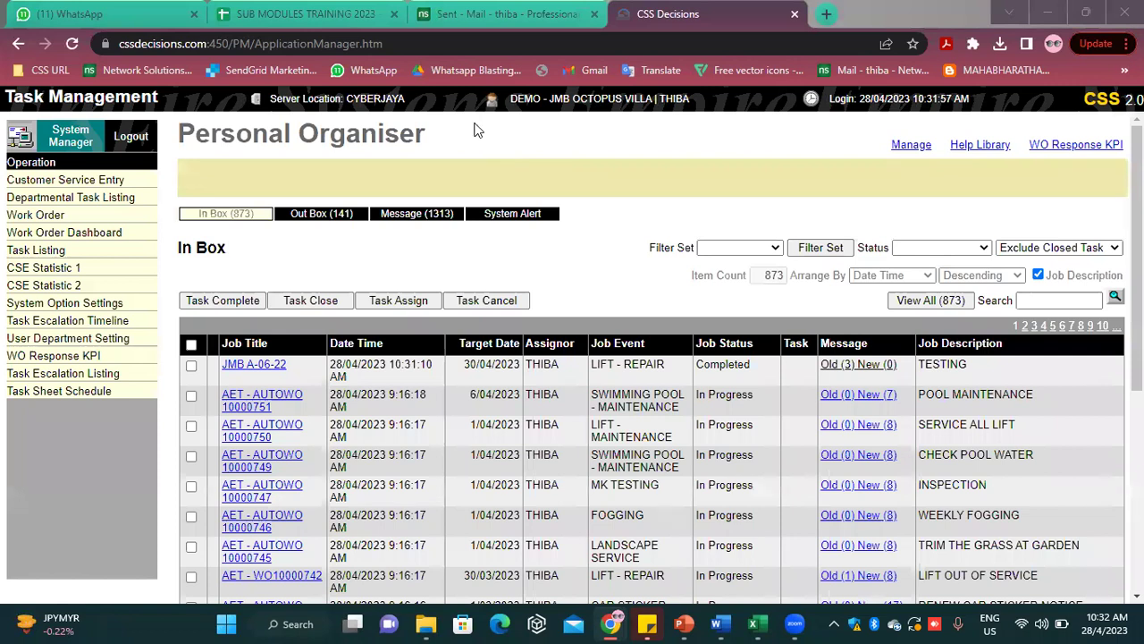
{"action": "left_click", "coordinate": [75, 321]}
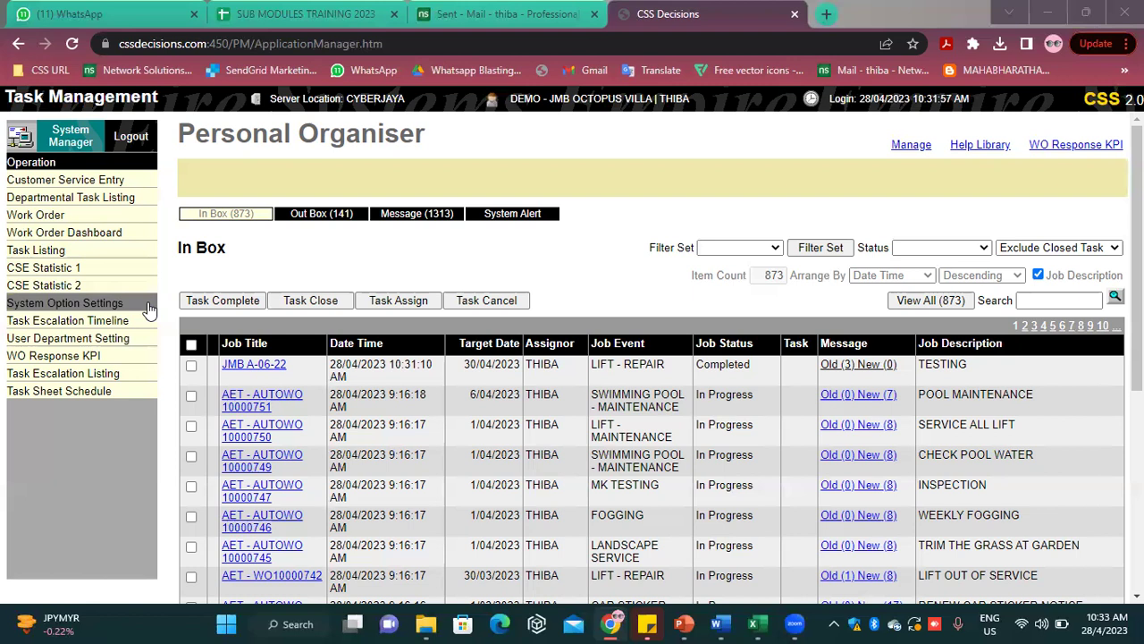
{"action": "left_click", "coordinate": [150, 309]}
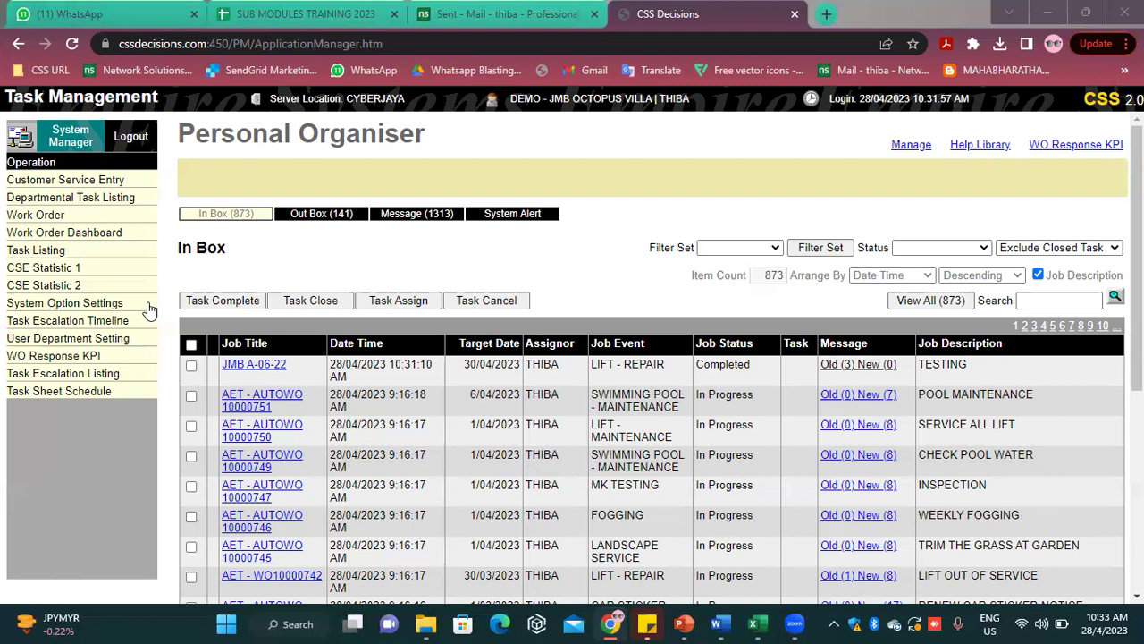
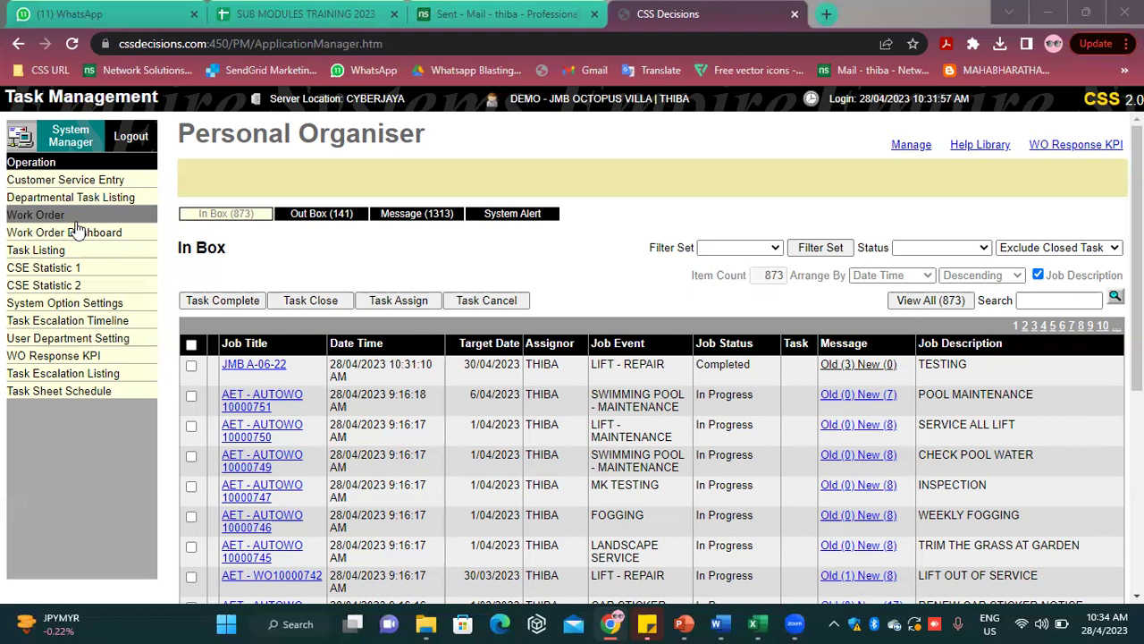
Go to Work Order entry and add new work order 10000754 with default Moderate severity and Medium priority
{"action": "left_click", "coordinate": [77, 231]}
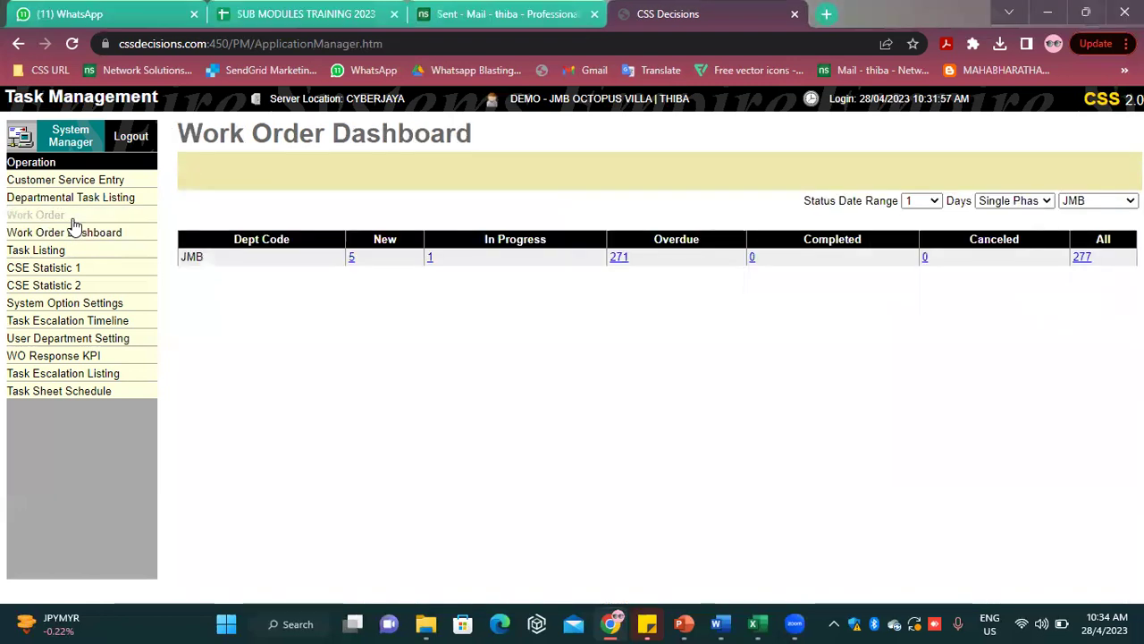
{"action": "left_click", "coordinate": [73, 217]}
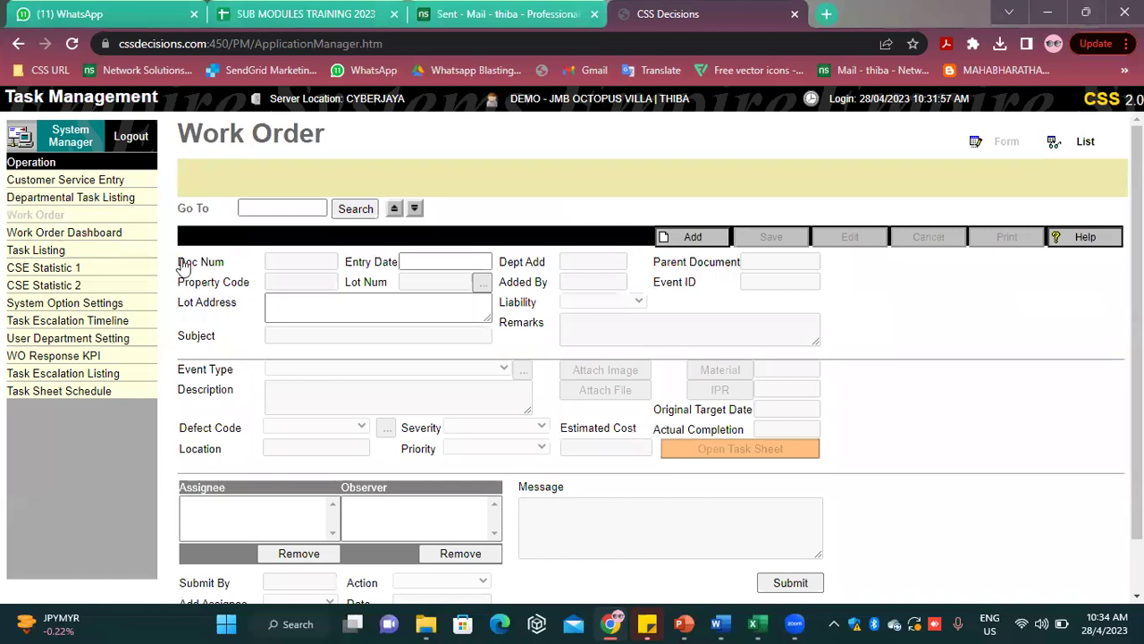
{"action": "left_click", "coordinate": [689, 238]}
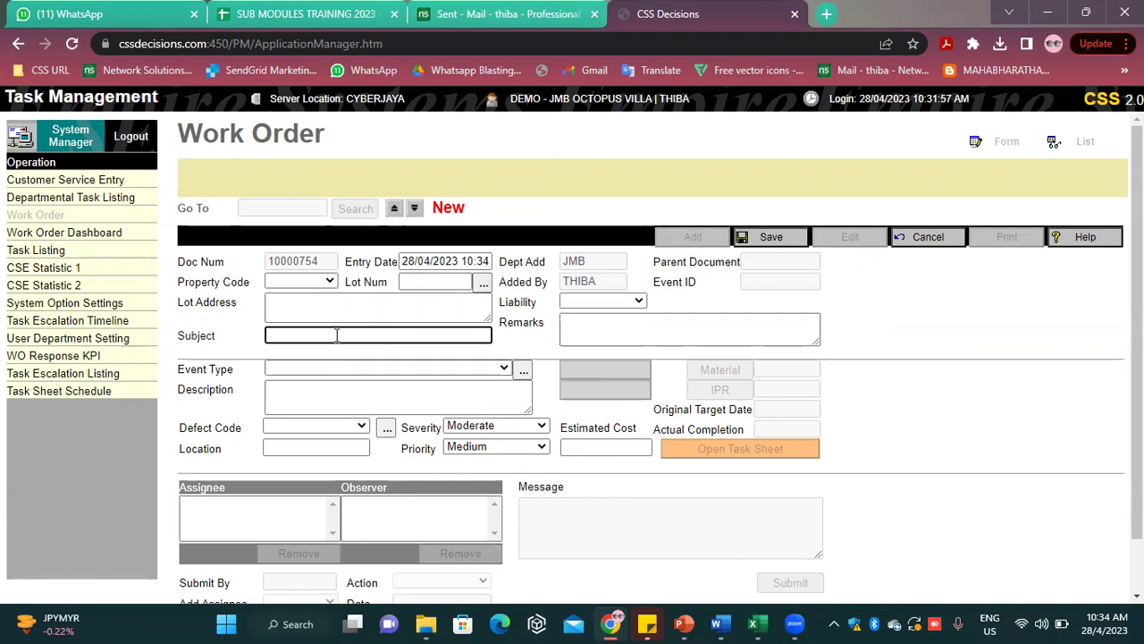
Set the subject to PREPARE THE DEFAULTER LIST and the event type to OFFICE WORK
{"action": "left_click", "coordinate": [336, 335]}
{"action": "key", "text": "Caps_Lock"}
{"action": "type", "text": "PREPARE THE DEFAULTER LIST"}
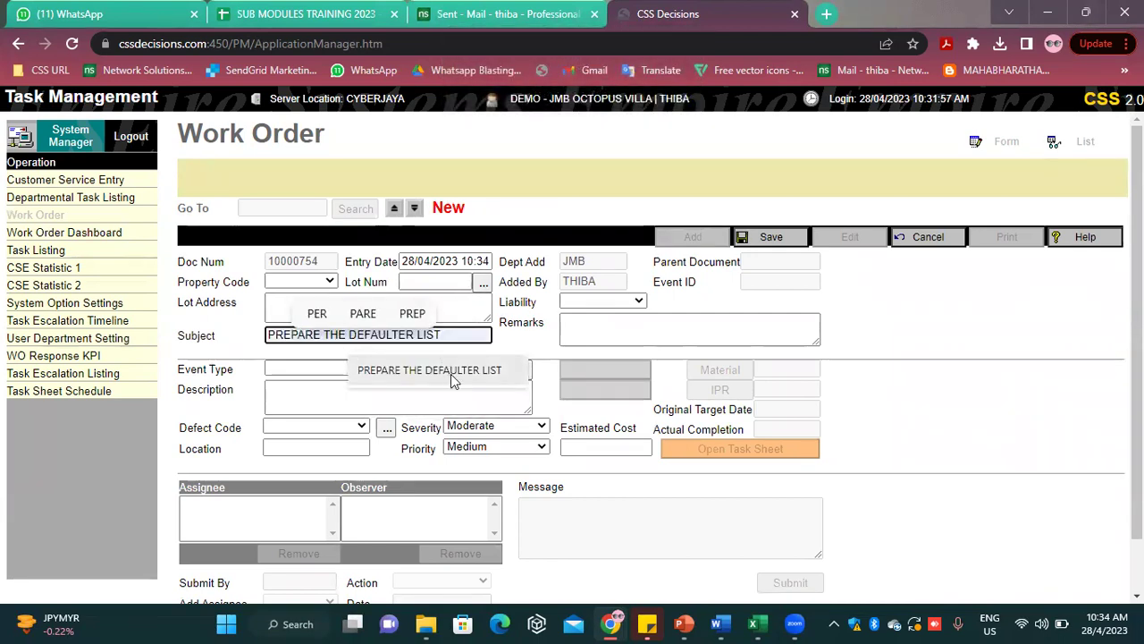
{"action": "left_click", "coordinate": [453, 374]}
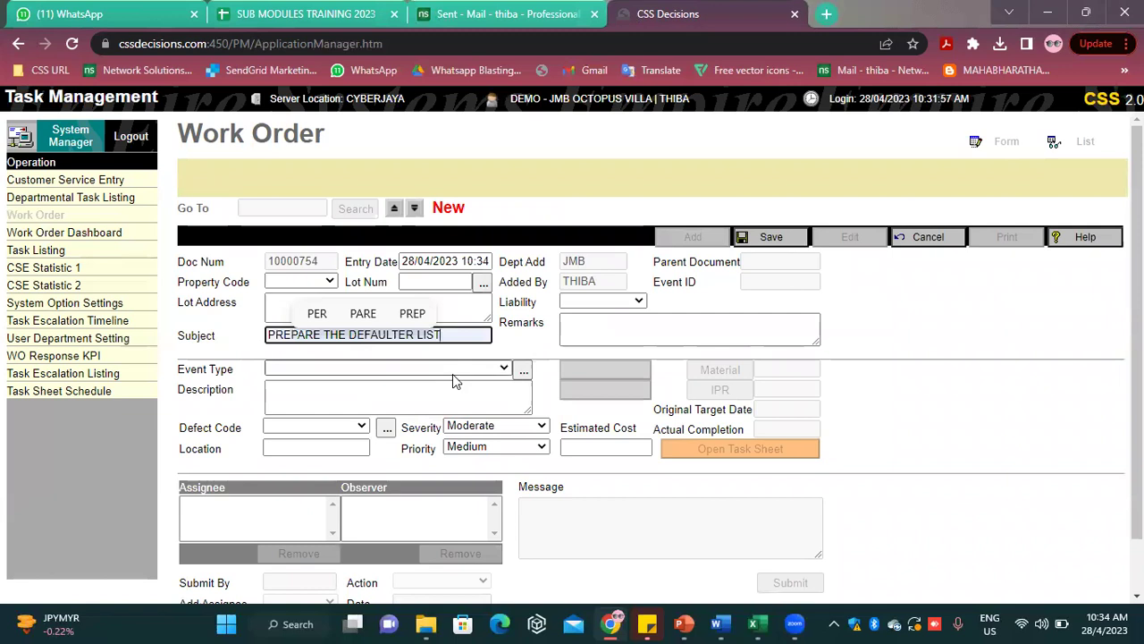
{"action": "left_click", "coordinate": [350, 369]}
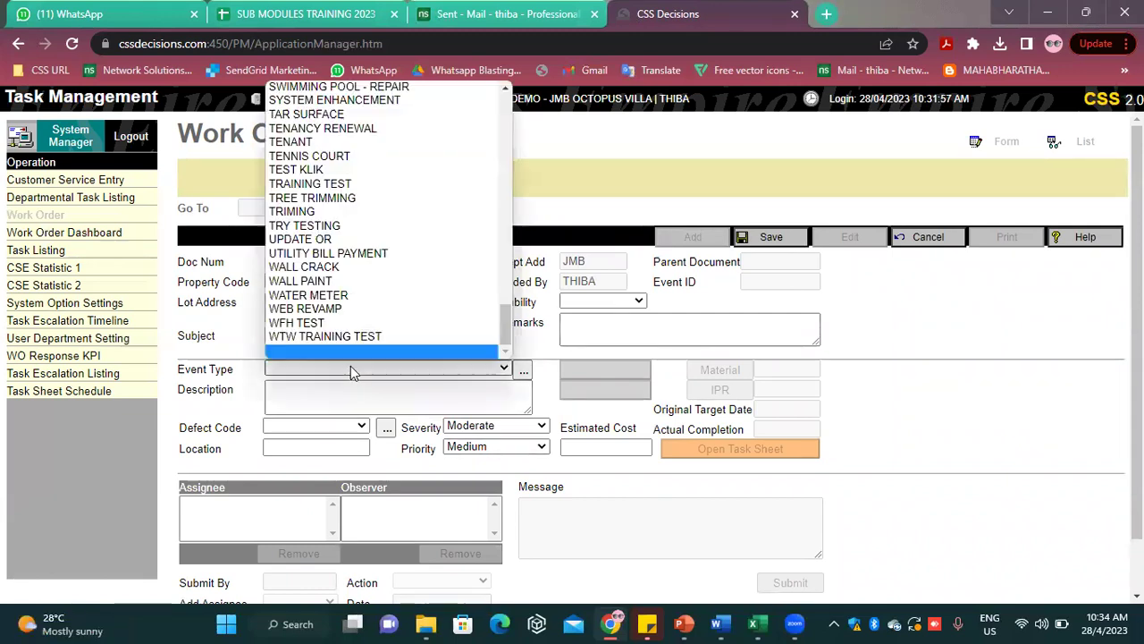
{"action": "key", "text": "o"}
{"action": "key", "text": "o"}
{"action": "key", "text": "o"}
{"action": "key", "text": "o"}
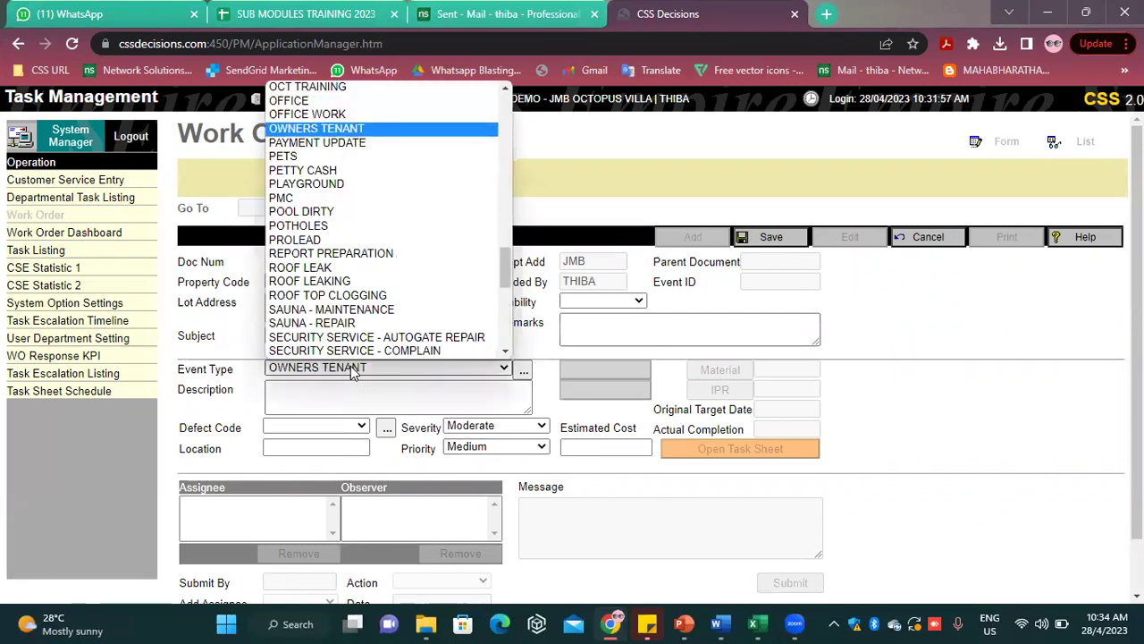
{"action": "left_click", "coordinate": [354, 118]}
Copy the subject into the description and append 'FOR BLOCK A AND B'
{"action": "left_click", "coordinate": [390, 398]}
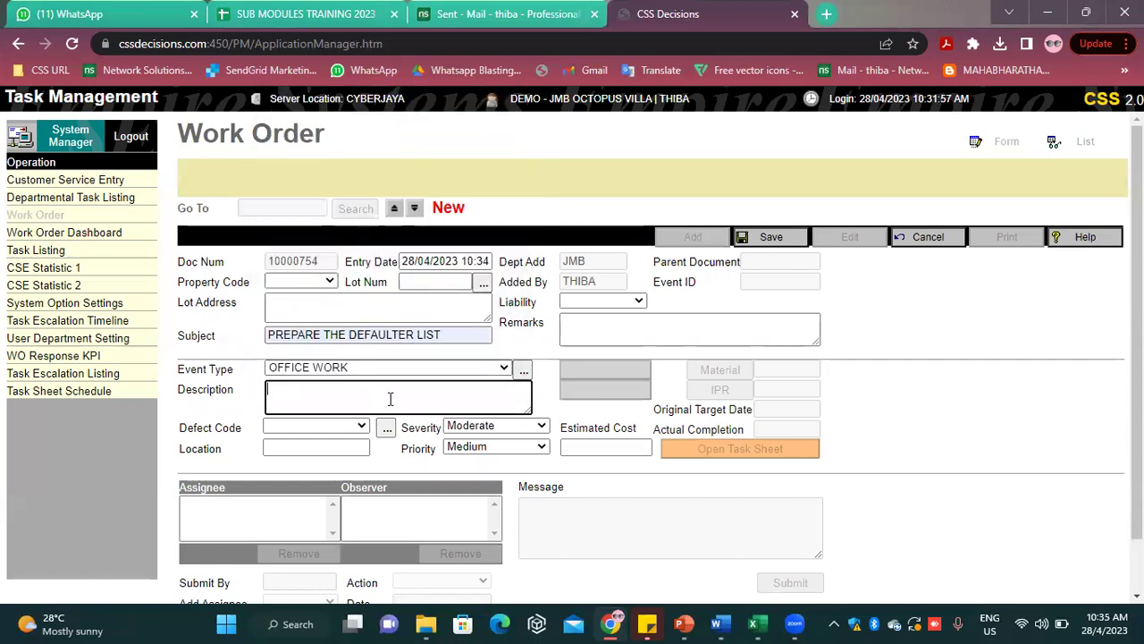
{"action": "left_click_drag", "start_coordinate": [443, 334], "coordinate": [228, 331]}
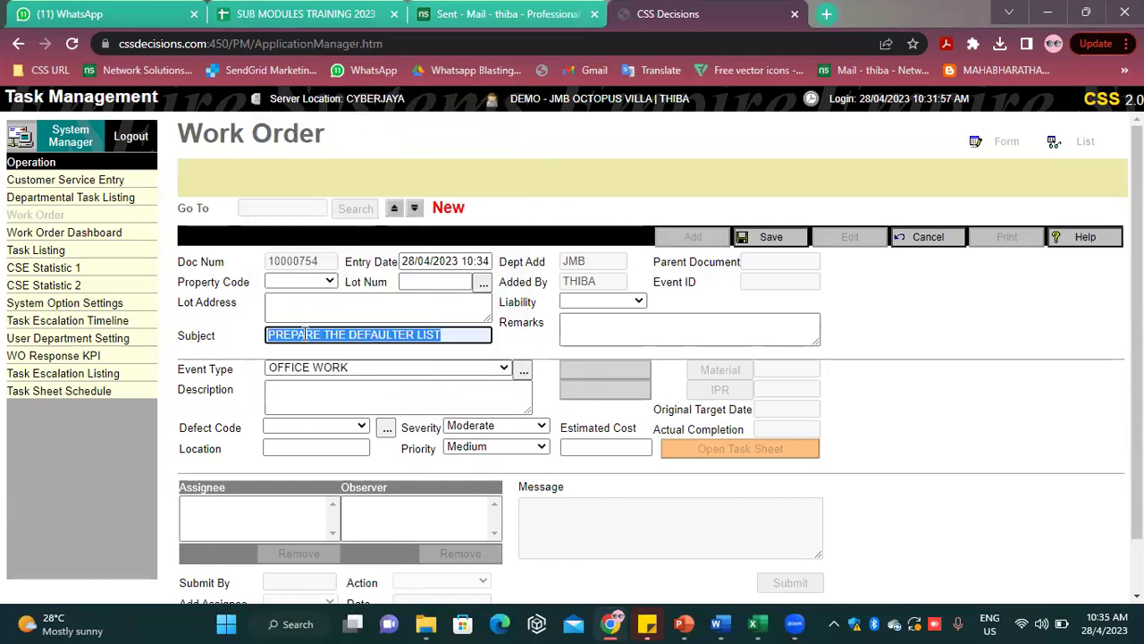
{"action": "right_click", "coordinate": [304, 334]}
{"action": "left_click", "coordinate": [362, 127]}
{"action": "left_click", "coordinate": [348, 386]}
{"action": "right_click", "coordinate": [347, 386]}
{"action": "left_click", "coordinate": [417, 247]}
{"action": "type", "text": "FOR BLOCK A A"}
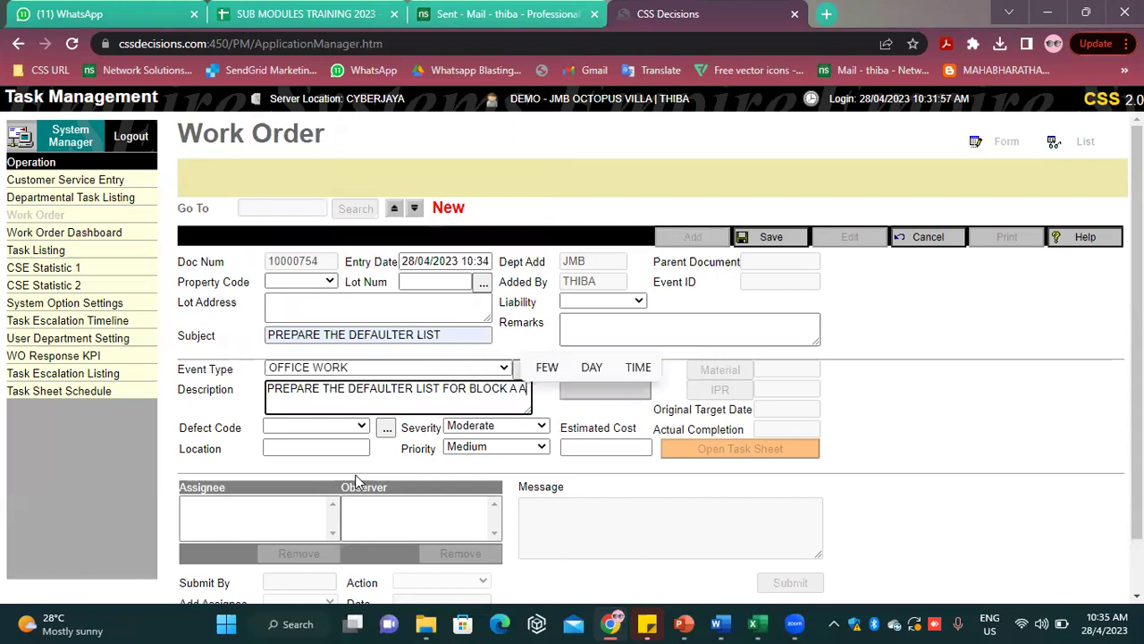
{"action": "type", "text": "ND B"}
{"action": "left_click", "coordinate": [861, 403]}
Browse the defect codes list and close it without choosing a code
{"action": "left_click", "coordinate": [294, 447]}
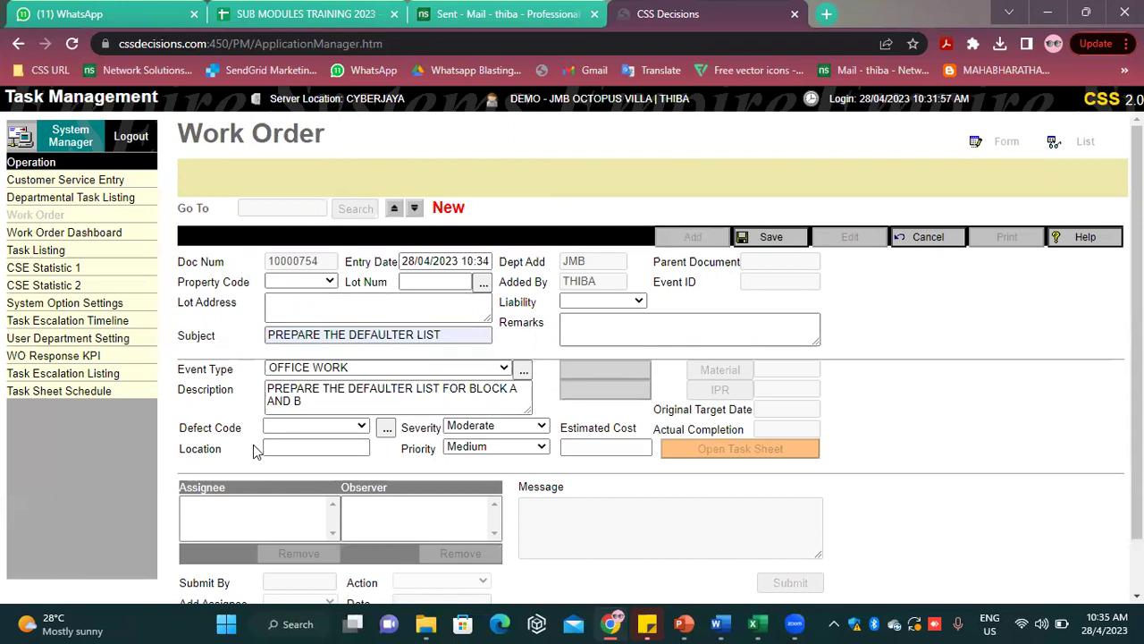
{"action": "left_click", "coordinate": [300, 427]}
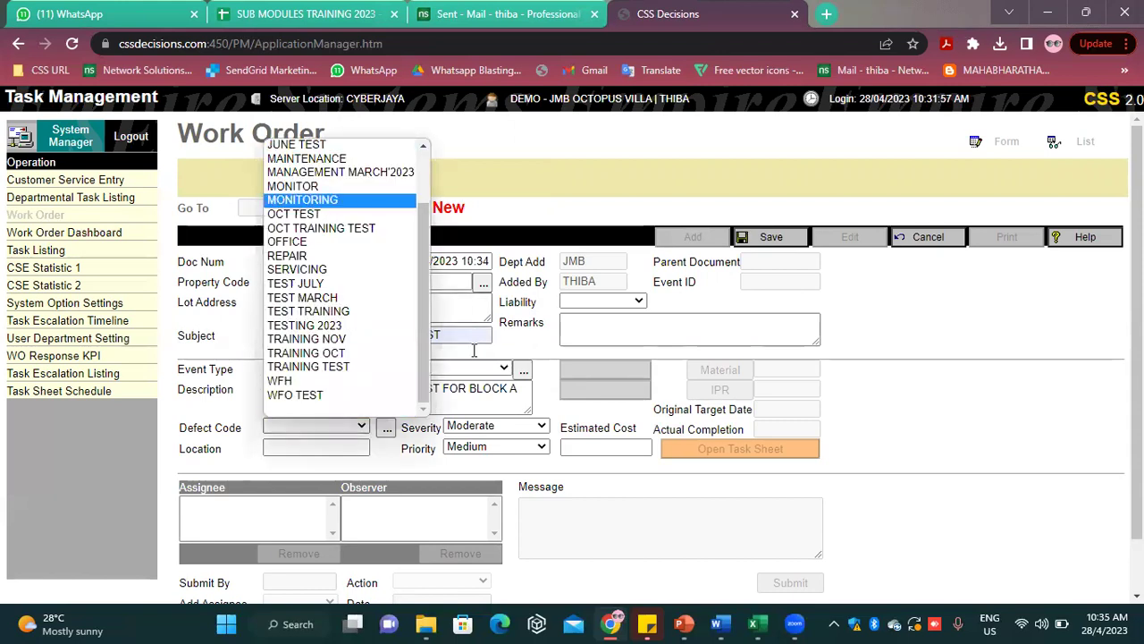
{"action": "left_click", "coordinate": [974, 427]}
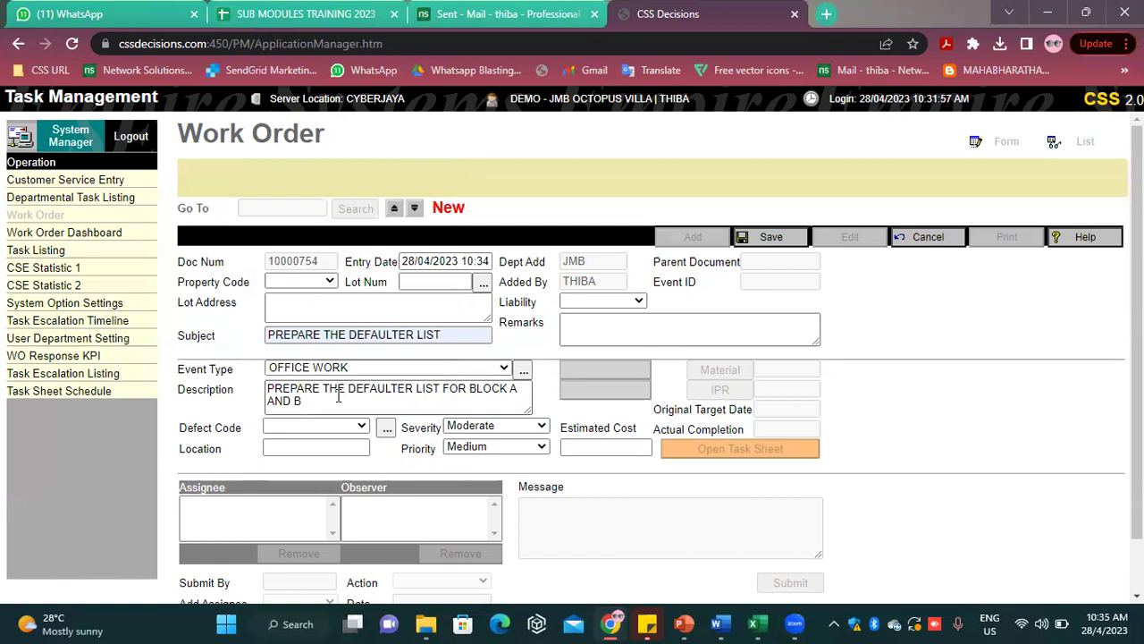
Choose severe severity and High priority, then save work order 10000754, getting event ID 10002826
{"action": "scroll", "coordinate": [338, 396], "scroll_direction": "down", "scroll_amount": 1}
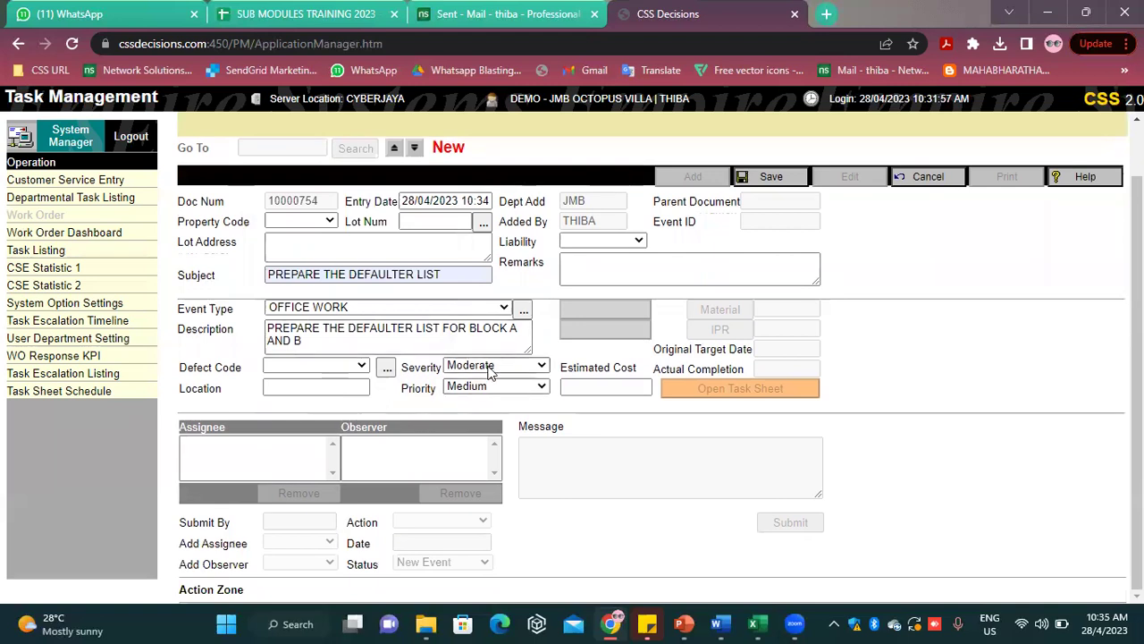
{"action": "left_click", "coordinate": [487, 366]}
{"action": "left_click", "coordinate": [464, 436]}
{"action": "left_click", "coordinate": [483, 387]}
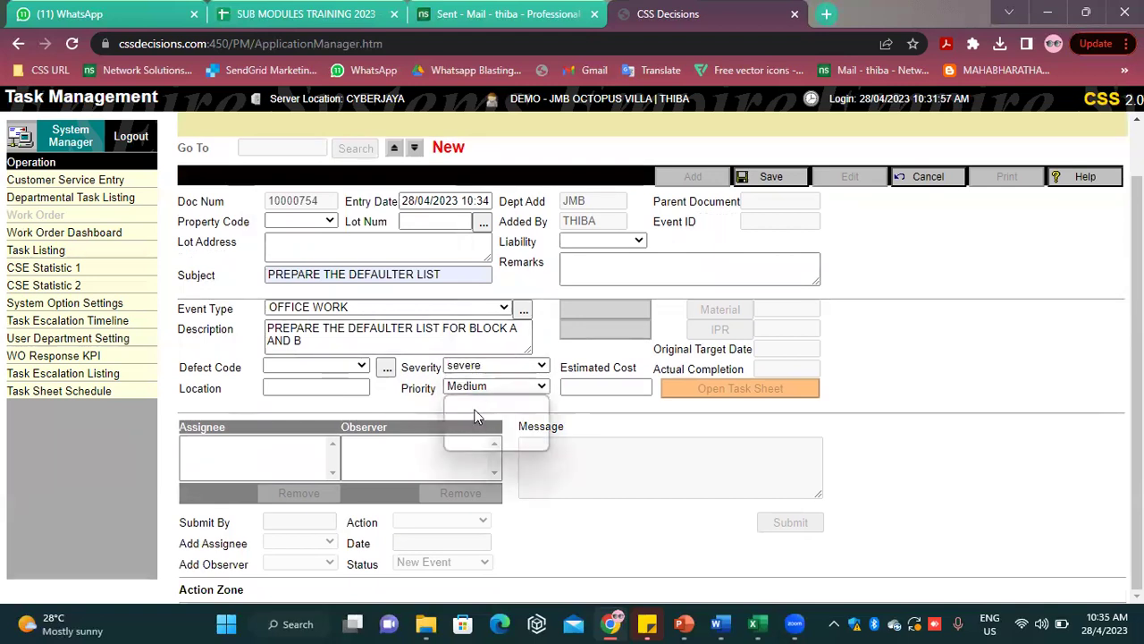
{"action": "left_click", "coordinate": [475, 442]}
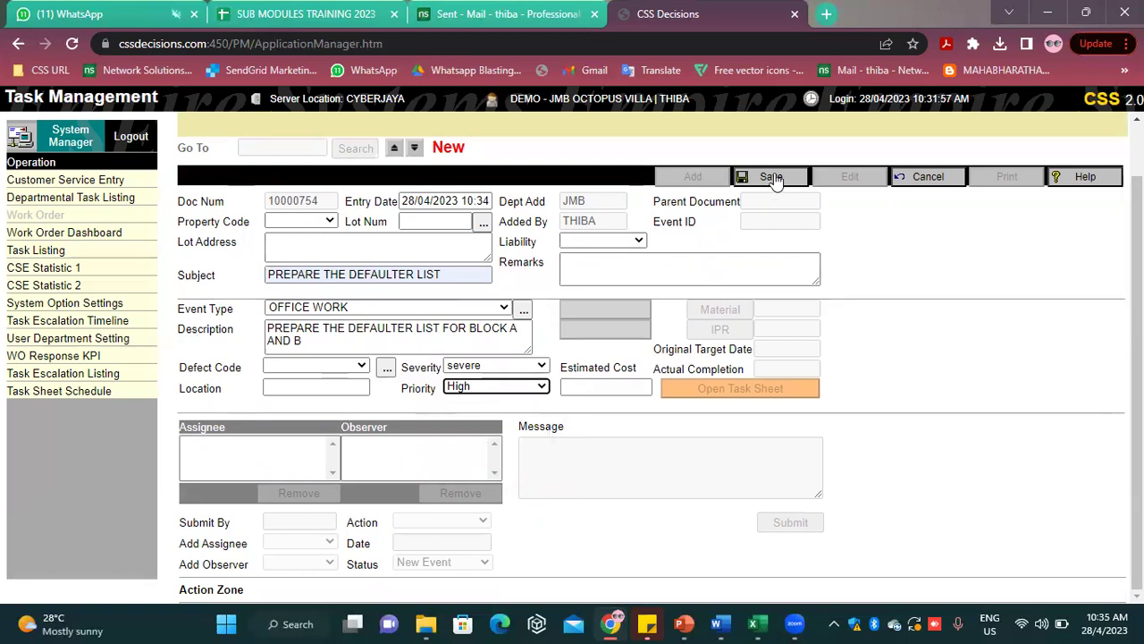
{"action": "left_click", "coordinate": [772, 177]}
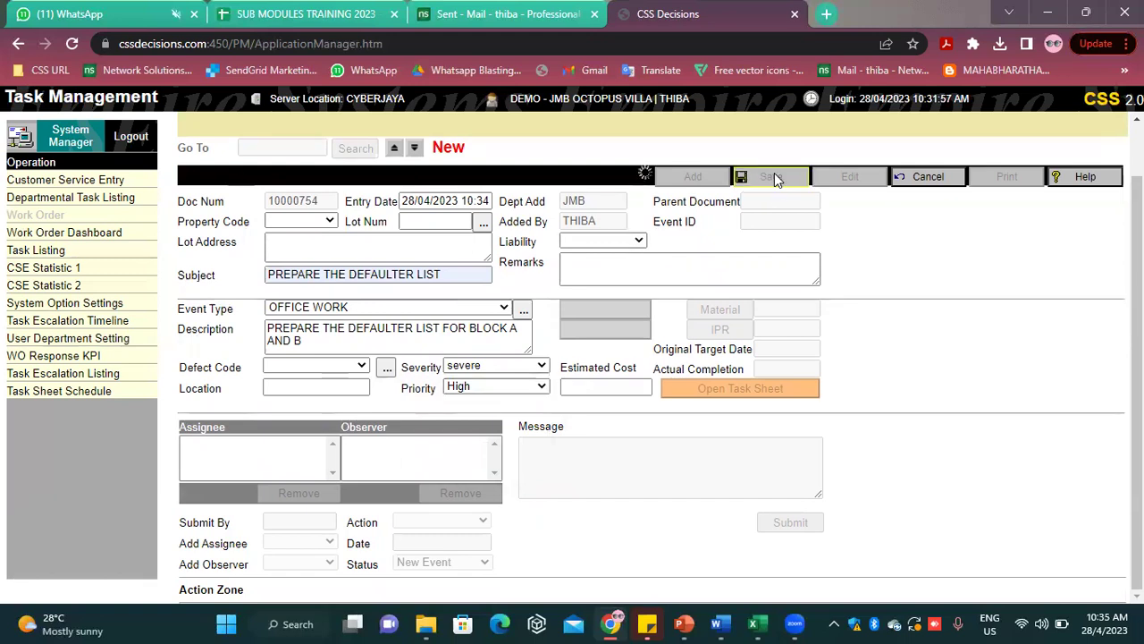
{"action": "scroll", "coordinate": [731, 369], "scroll_direction": "down", "scroll_amount": 1}
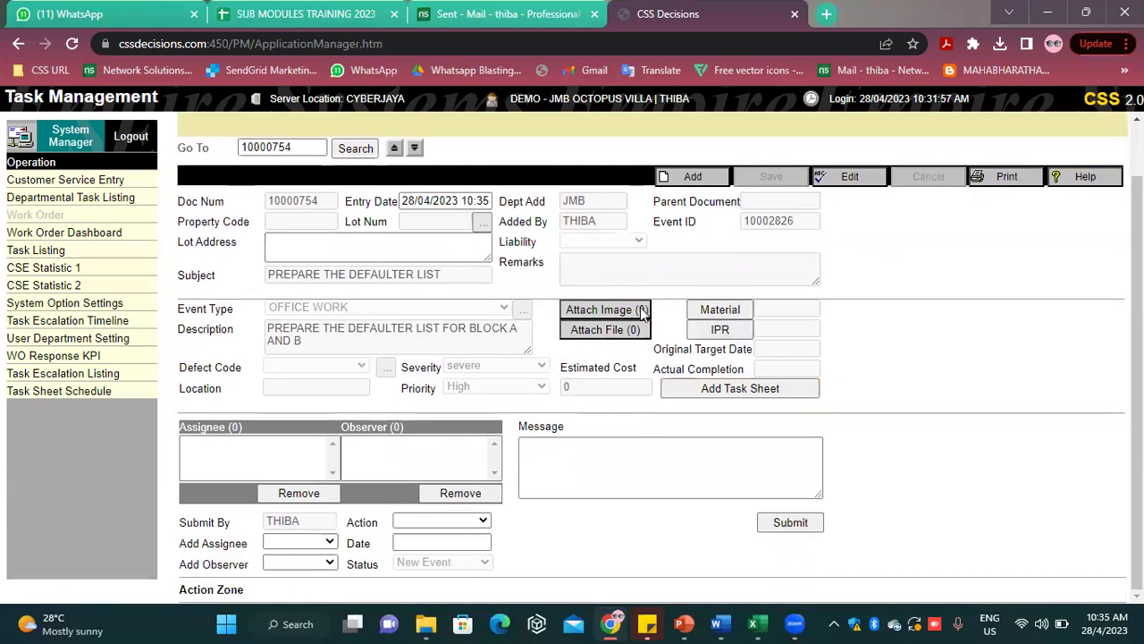
Pick the staff member to assign from the Add Assignee list
{"action": "left_click", "coordinate": [278, 543]}
{"action": "scroll", "coordinate": [290, 429], "scroll_direction": "up", "scroll_amount": 6}
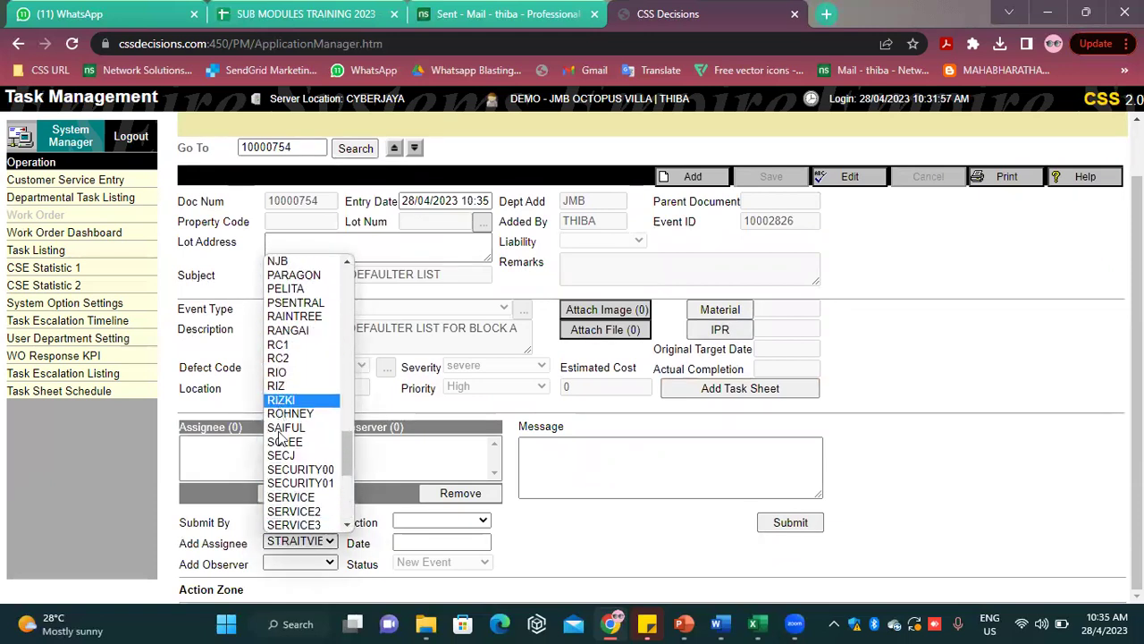
{"action": "scroll", "coordinate": [284, 376], "scroll_direction": "up", "scroll_amount": 12}
{"action": "key", "text": "s"}
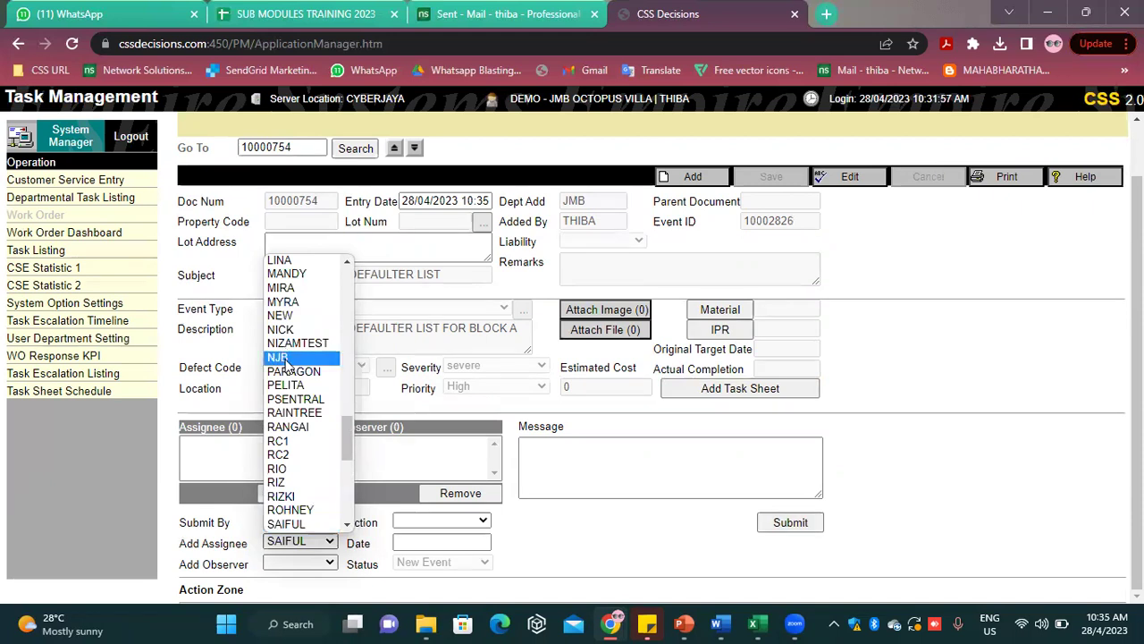
{"action": "key", "text": "Down"}
{"action": "key", "text": "Down"}
{"action": "key", "text": "Down"}
{"action": "key", "text": "Down"}
{"action": "key", "text": "Down"}
{"action": "key", "text": "Down"}
{"action": "key", "text": "Down"}
{"action": "key", "text": "Down"}
{"action": "key", "text": "Down"}
{"action": "key", "text": "Down"}
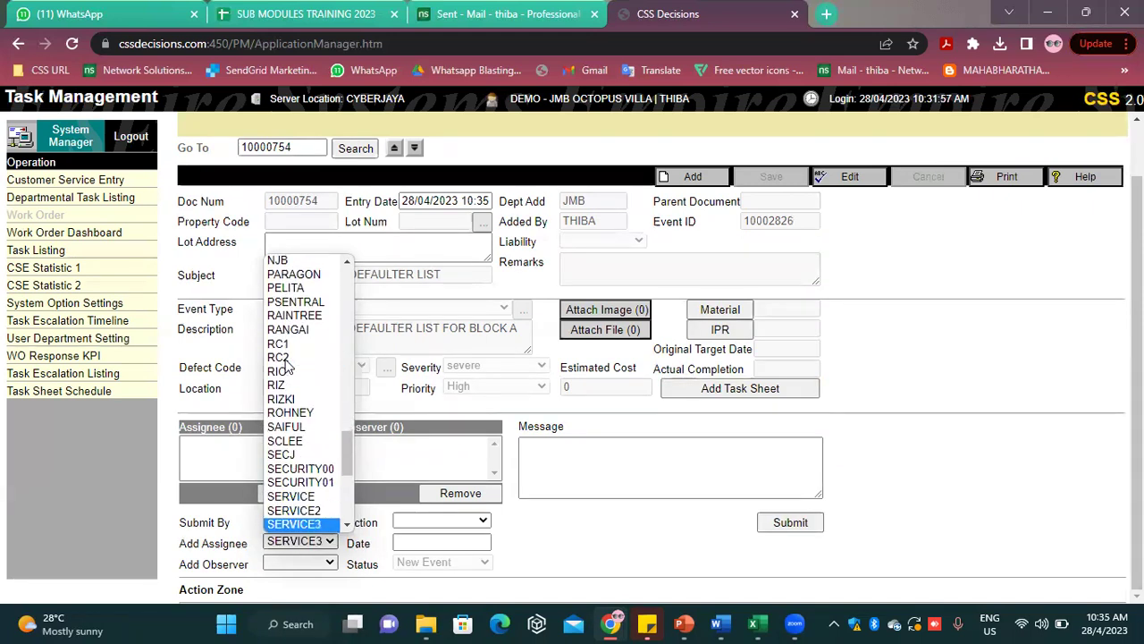
{"action": "left_click", "coordinate": [280, 511]}
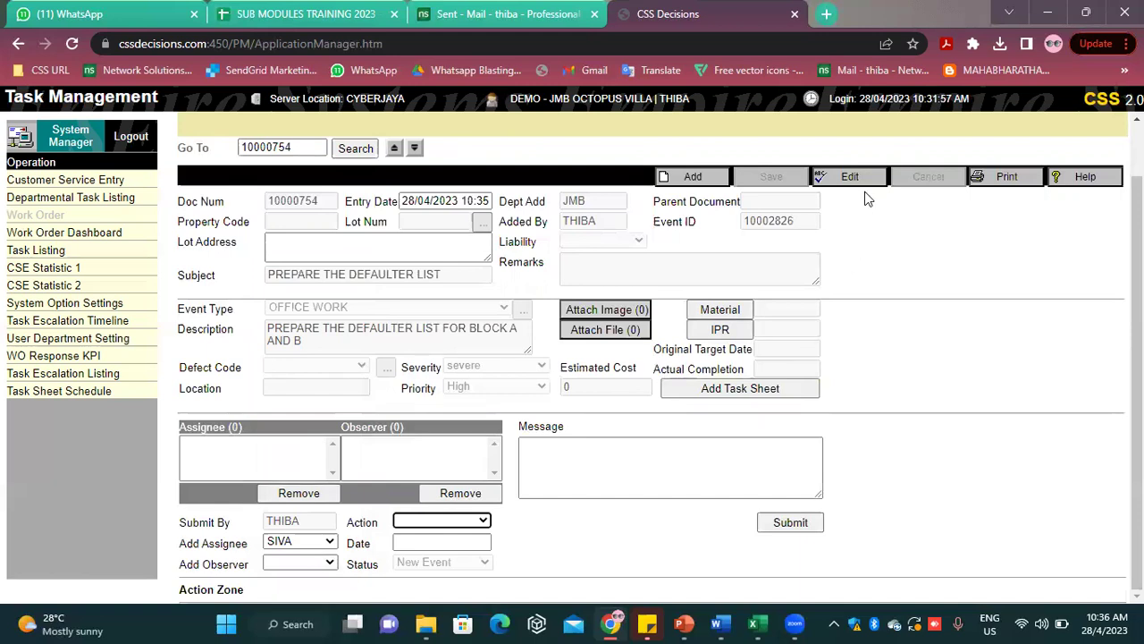
Set the action to Target Date with message 'DO IT ASAP' and submit the assignment
{"action": "left_click", "coordinate": [430, 522]}
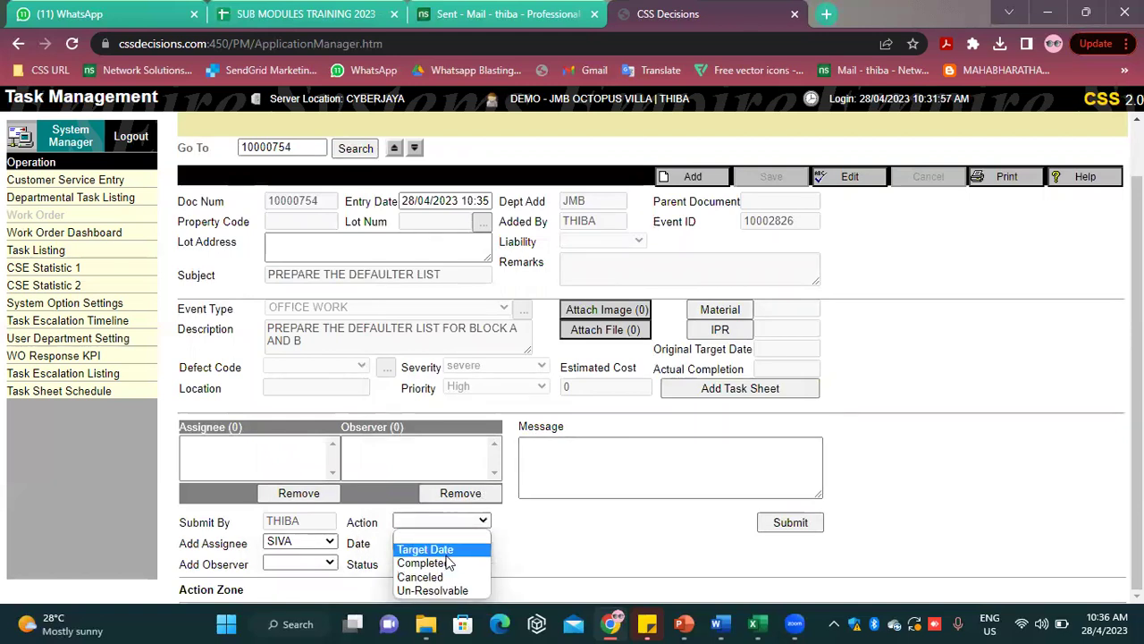
{"action": "left_click", "coordinate": [428, 549]}
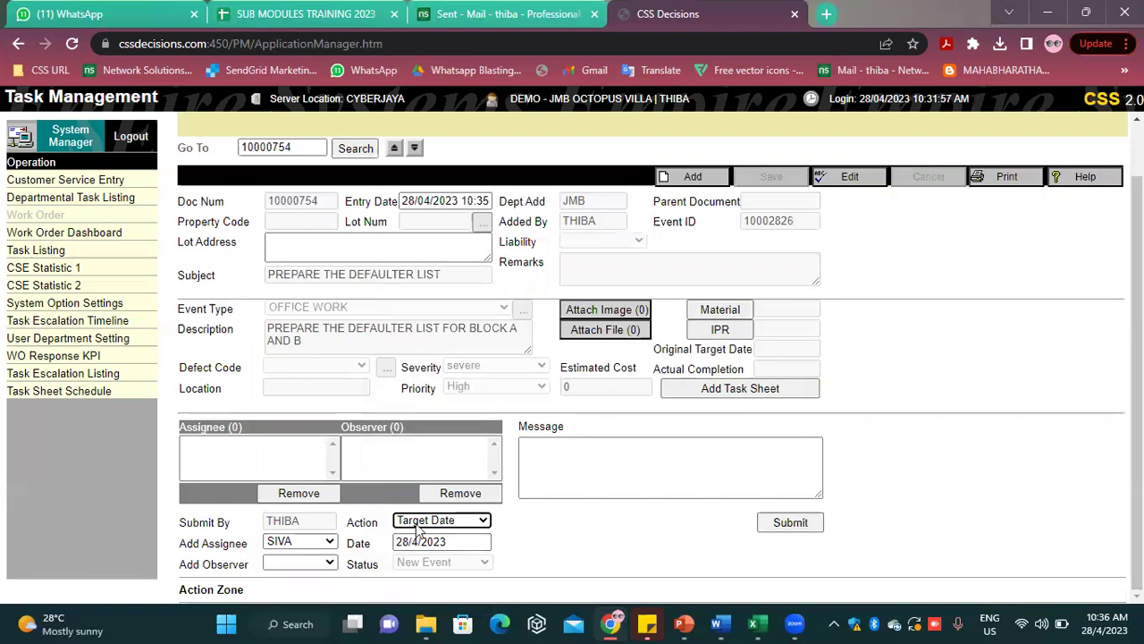
{"action": "left_click", "coordinate": [673, 476]}
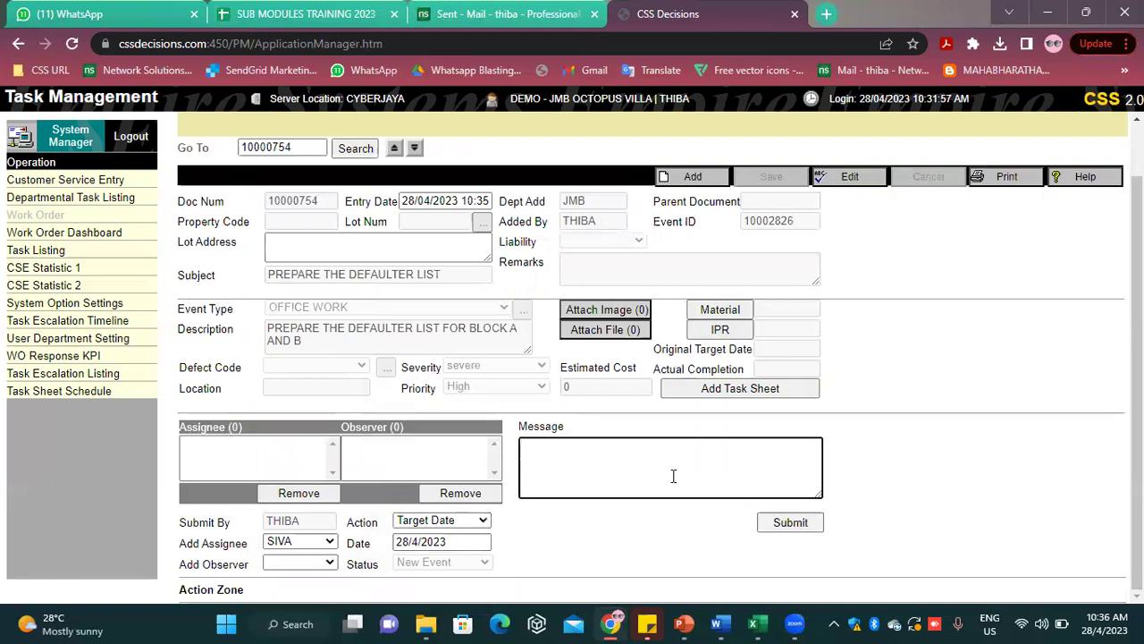
{"action": "type", "text": "D"}
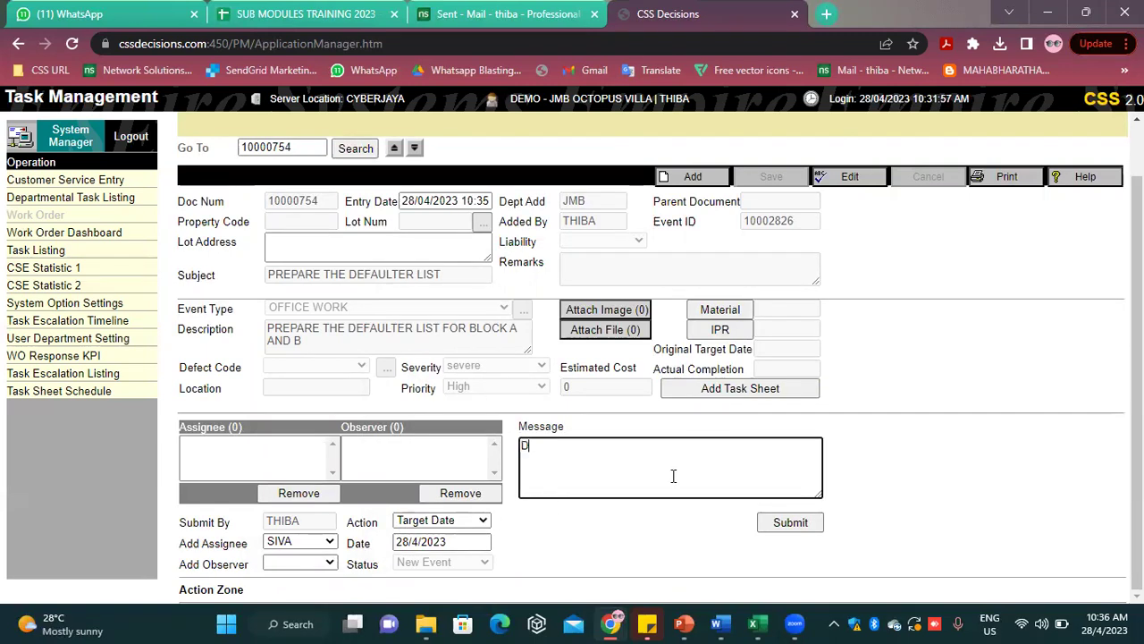
{"action": "type", "text": "O IT ASA"}
{"action": "key", "text": "BackSpace"}
{"action": "type", "text": "SAP"}
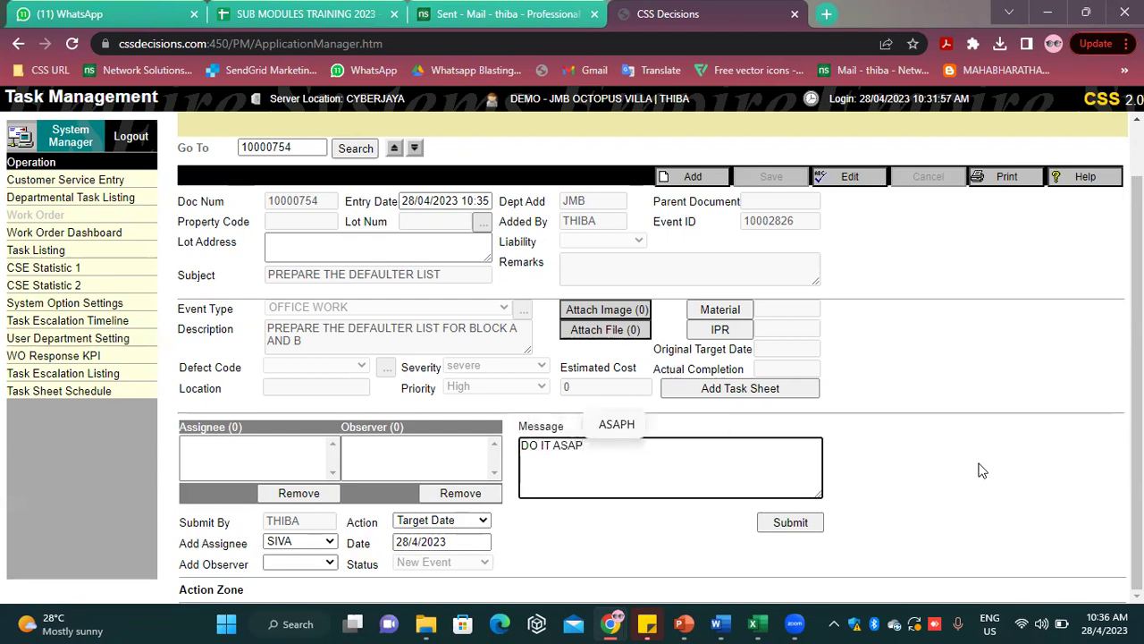
{"action": "left_click", "coordinate": [792, 524]}
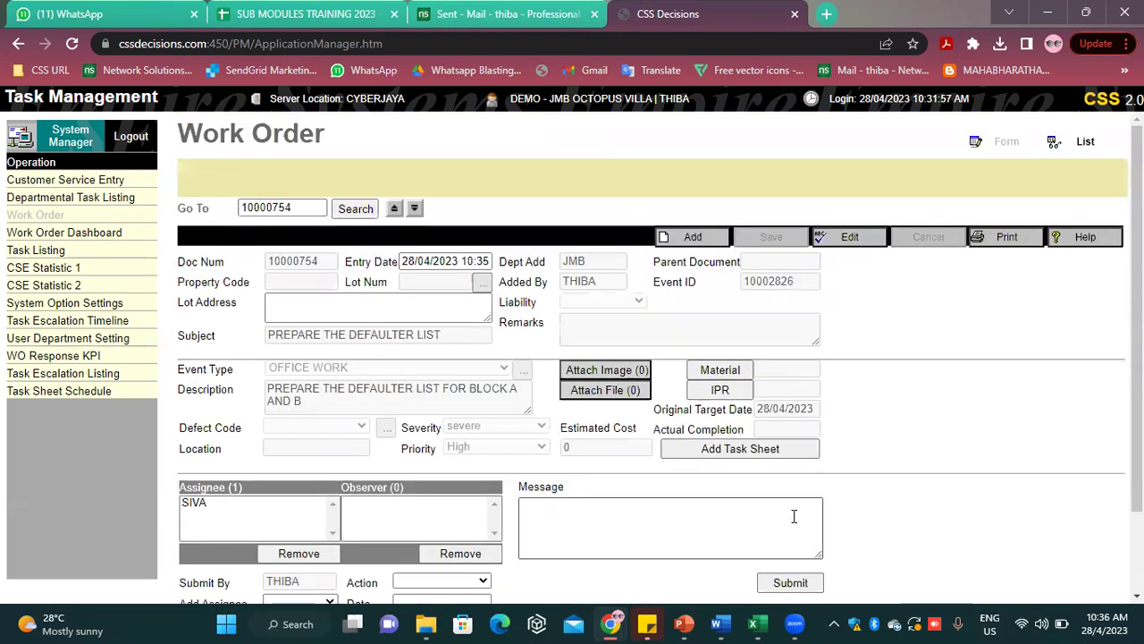
{"action": "scroll", "coordinate": [858, 438], "scroll_direction": "down", "scroll_amount": 2}
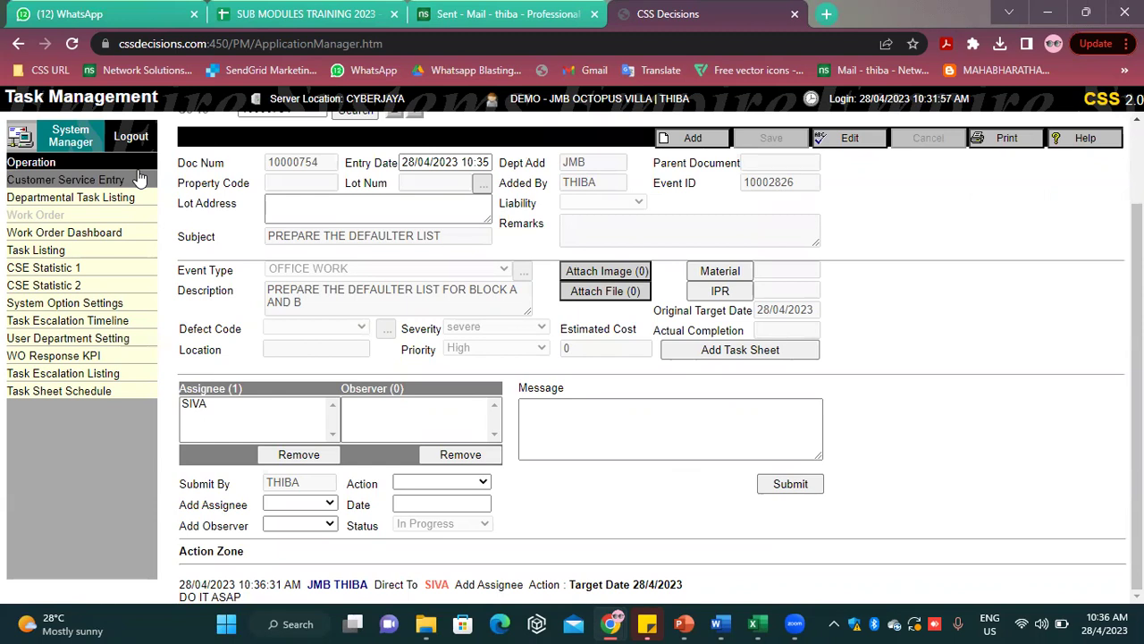
{"action": "scroll", "coordinate": [821, 367], "scroll_direction": "up", "scroll_amount": 2}
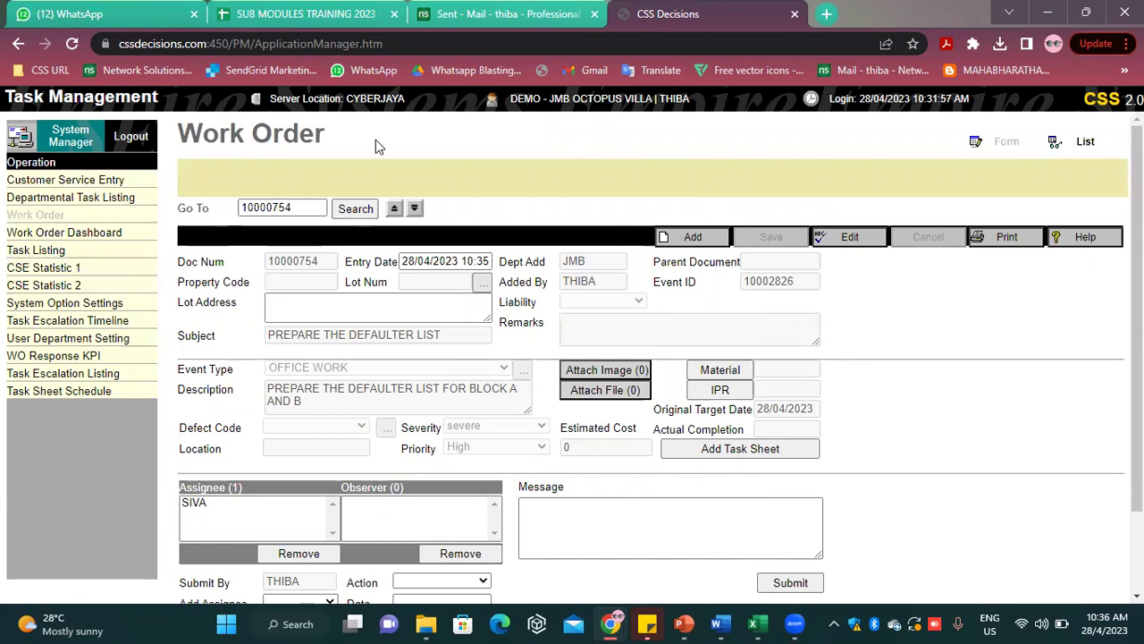
Log out and sign in with the assignee's login code and password
{"action": "left_click", "coordinate": [141, 134]}
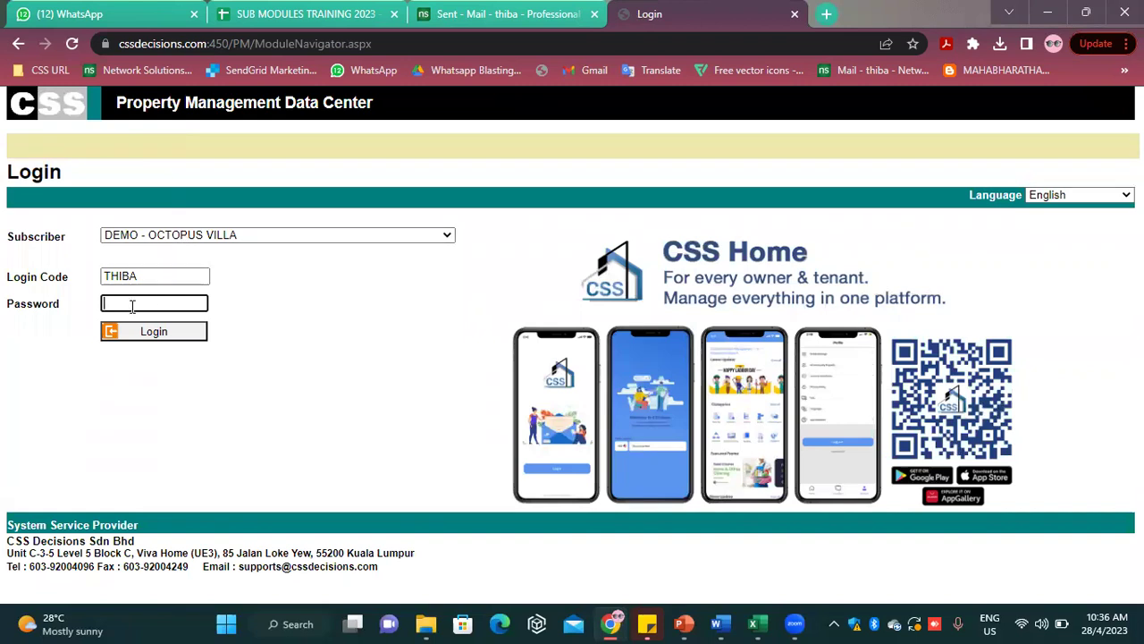
{"action": "double_click", "coordinate": [159, 275]}
{"action": "type", "text": "SIVA"}
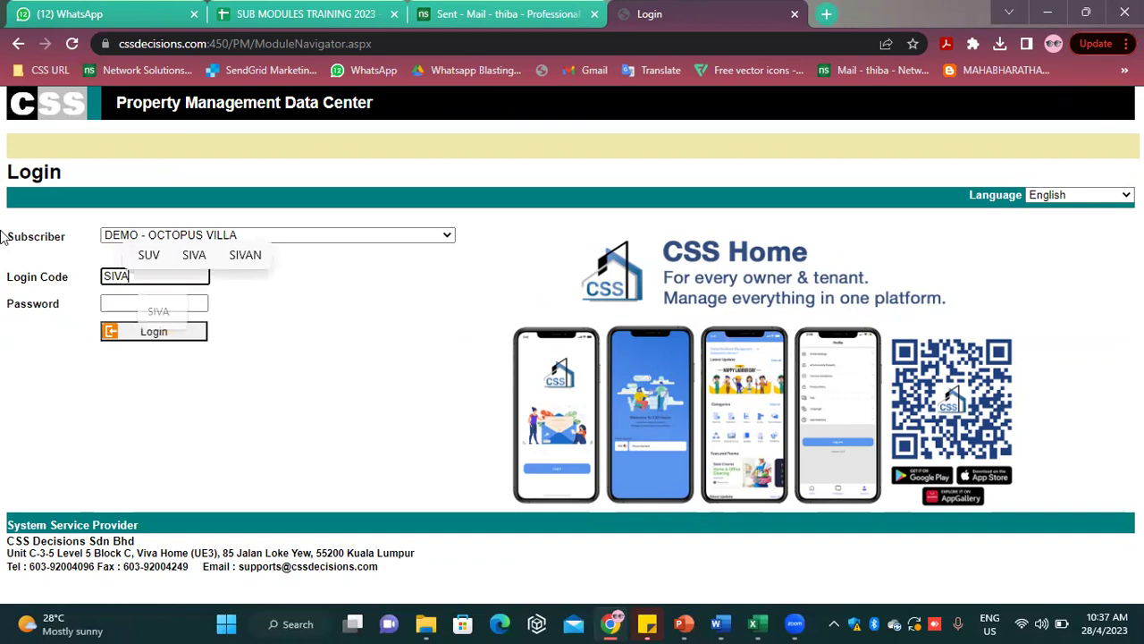
{"action": "left_click", "coordinate": [136, 304]}
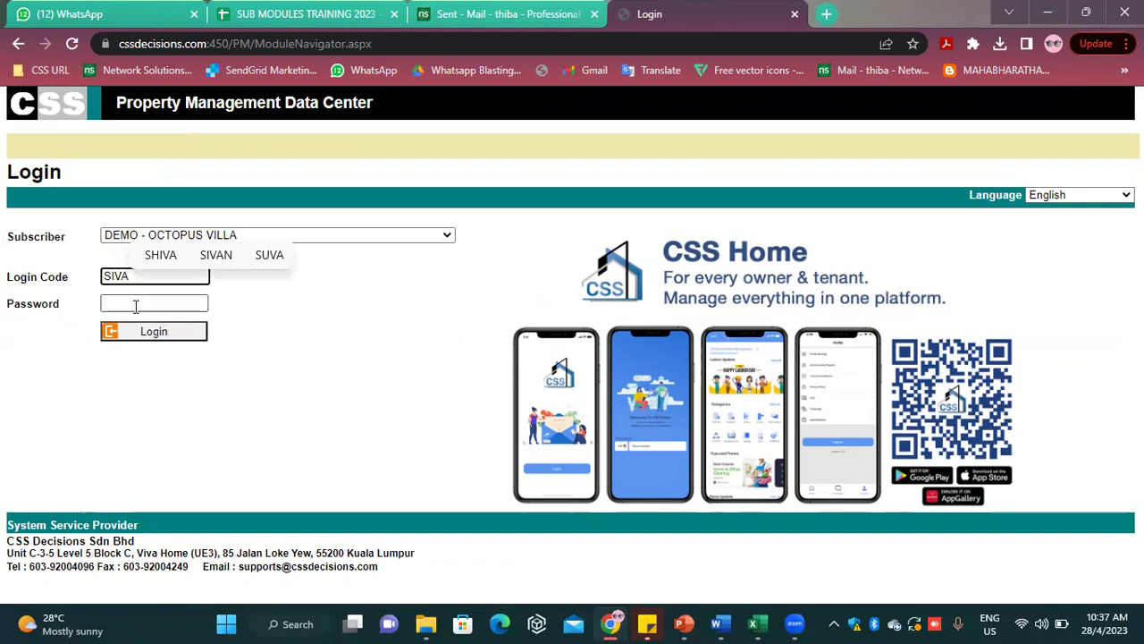
{"action": "type", "text": "••"}
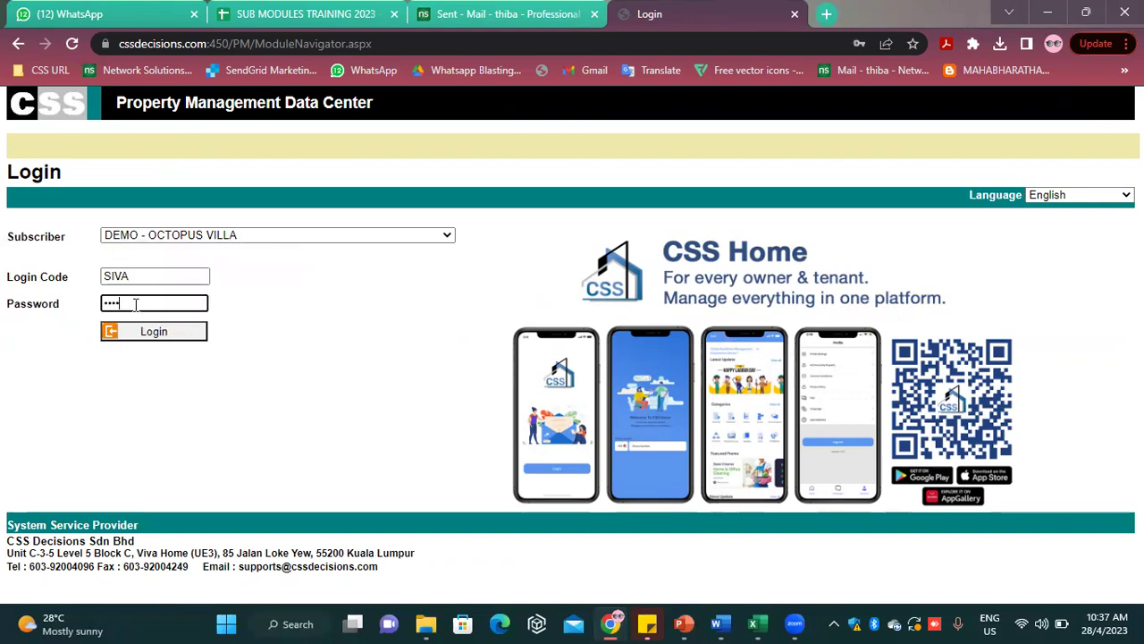
{"action": "type", "text": "••"}
{"action": "left_click", "coordinate": [146, 329]}
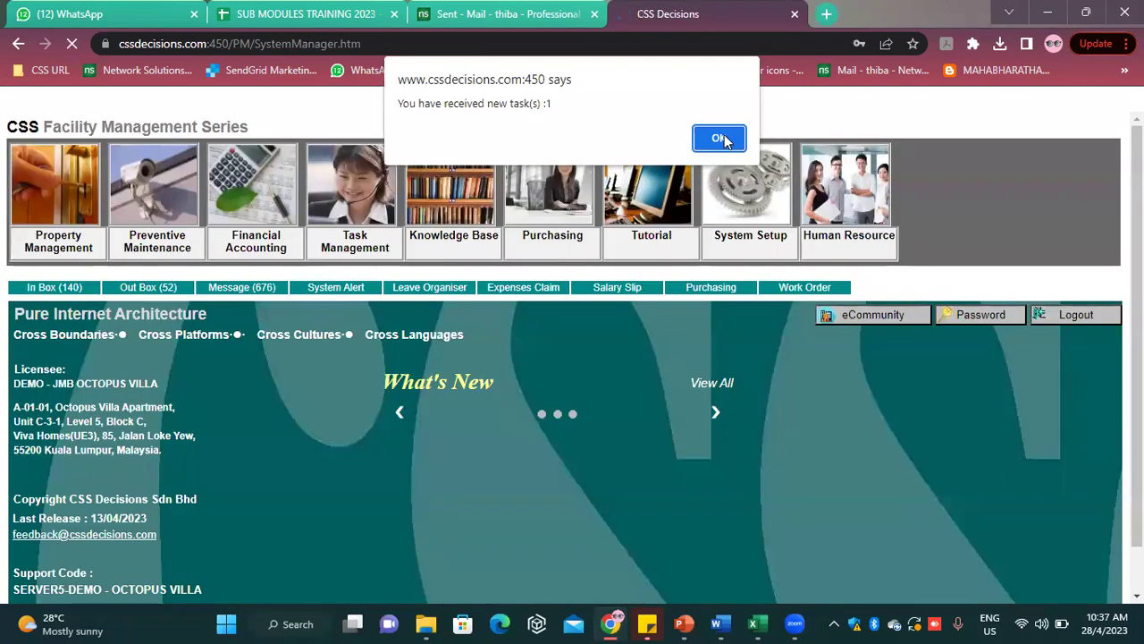
From the In Box, open work order 10000754 PREPARE THE DEFAULTER LIST and show its Action choices
{"action": "left_click", "coordinate": [720, 139]}
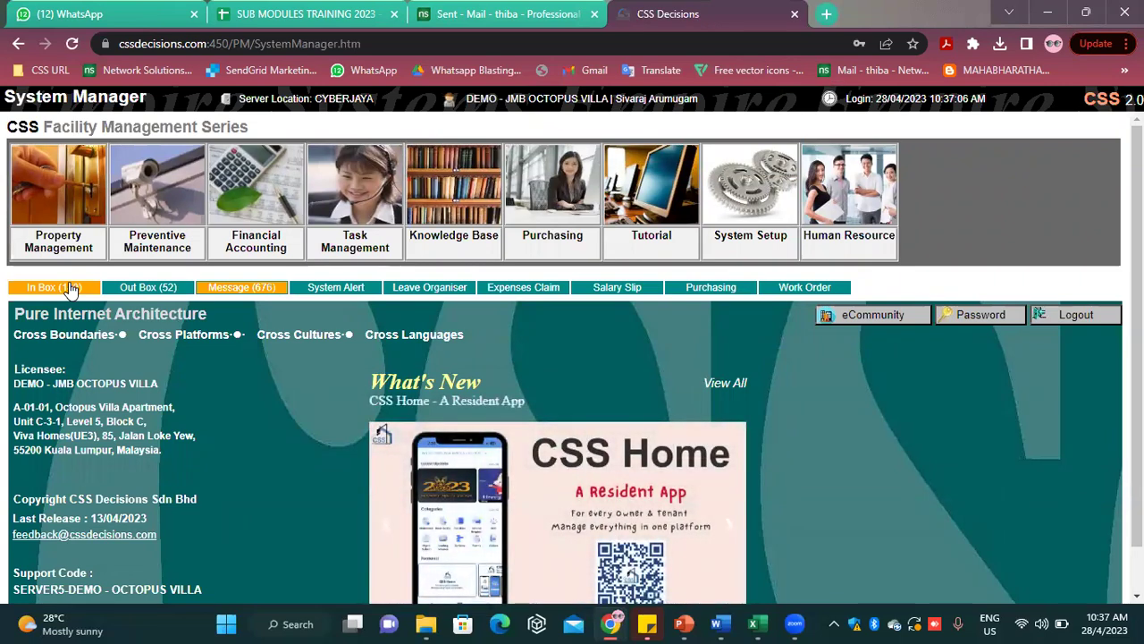
{"action": "left_click", "coordinate": [71, 288]}
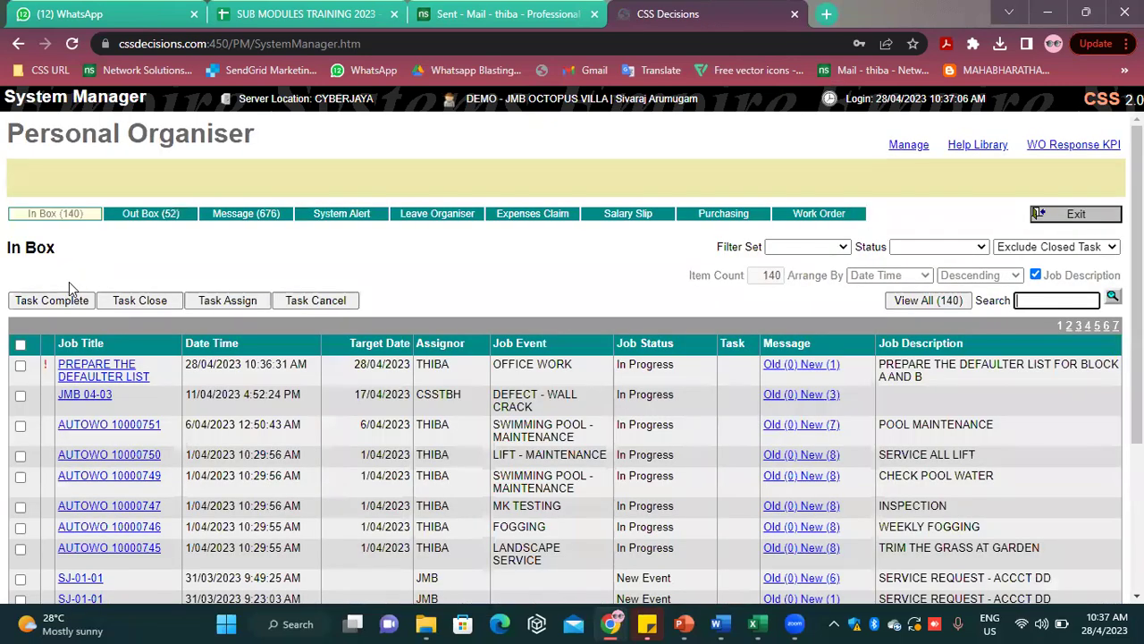
{"action": "left_click", "coordinate": [116, 380]}
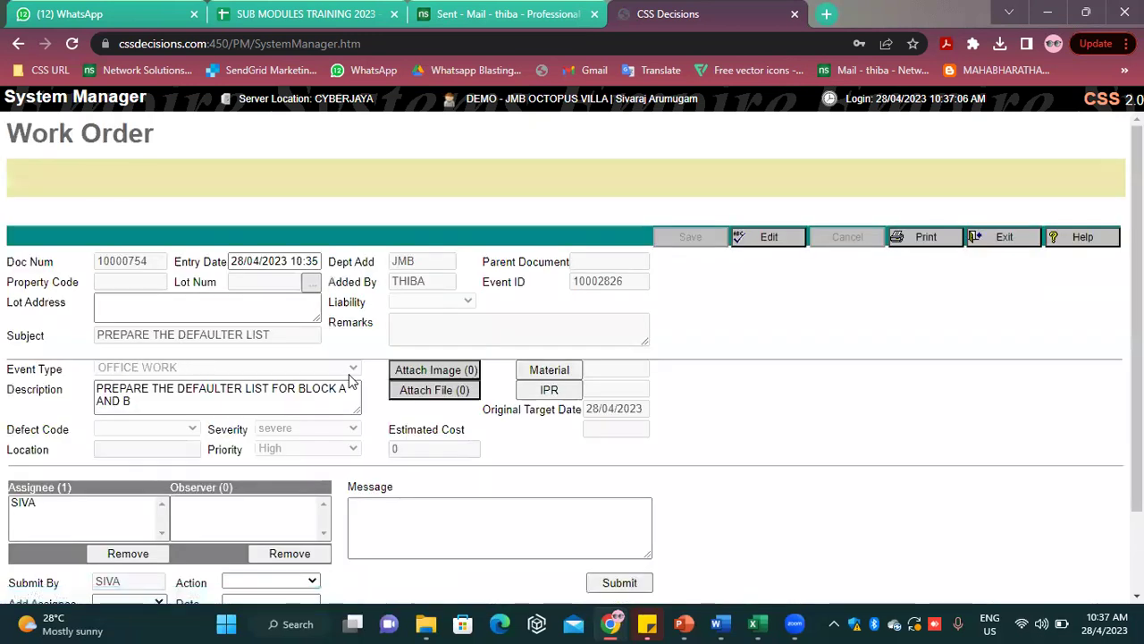
{"action": "scroll", "coordinate": [353, 386], "scroll_direction": "down", "scroll_amount": 1}
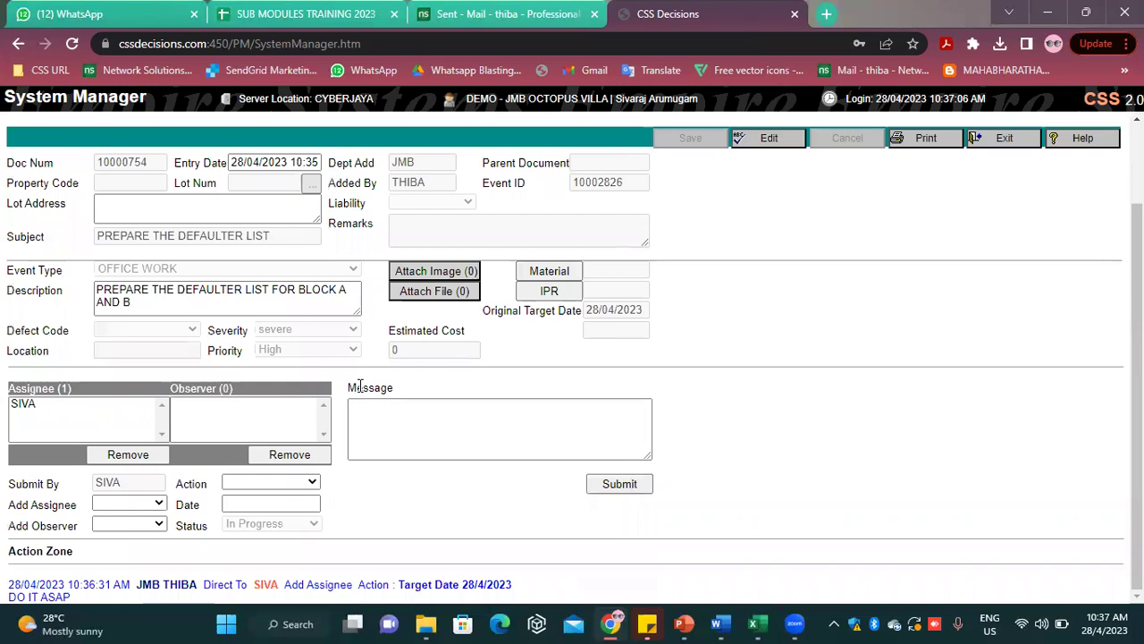
{"action": "left_click", "coordinate": [308, 484]}
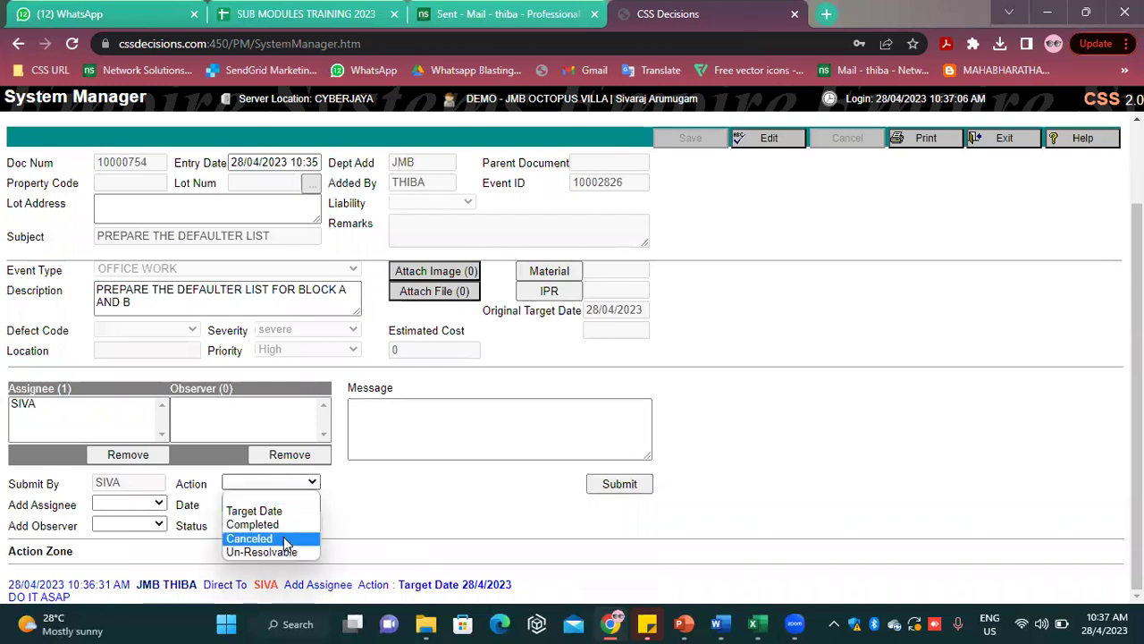
Submit the task with action Completed and exit back to the 139-task In Box
{"action": "left_click", "coordinate": [278, 525]}
{"action": "scroll", "coordinate": [382, 444], "scroll_direction": "up", "scroll_amount": 1}
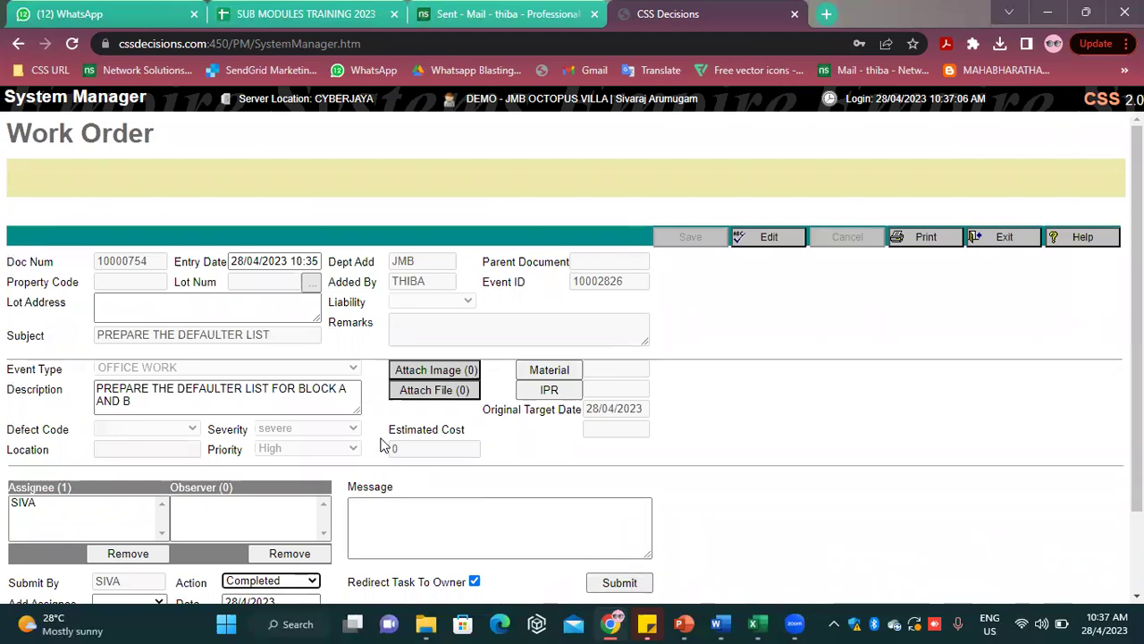
{"action": "scroll", "coordinate": [384, 445], "scroll_direction": "down", "scroll_amount": 1}
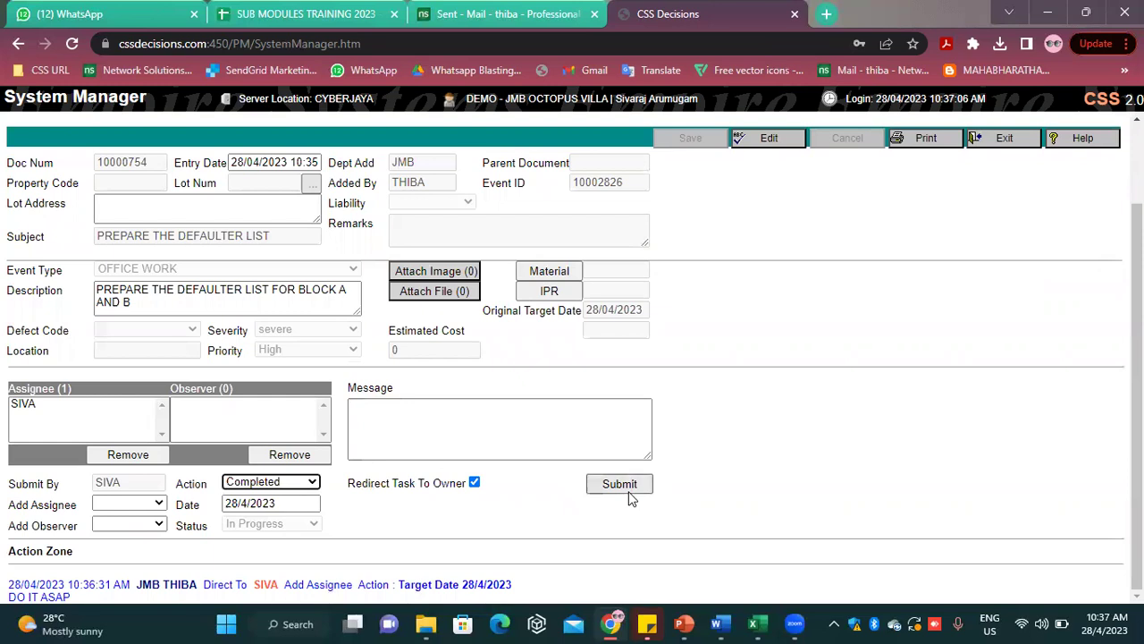
{"action": "left_click", "coordinate": [625, 488]}
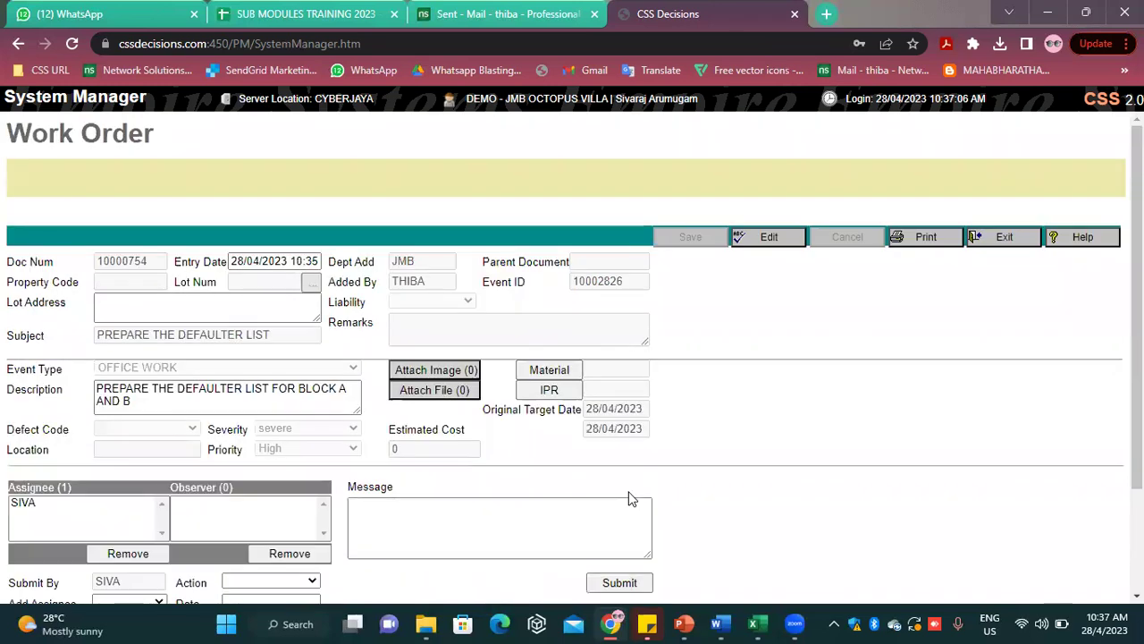
{"action": "left_click", "coordinate": [1002, 237]}
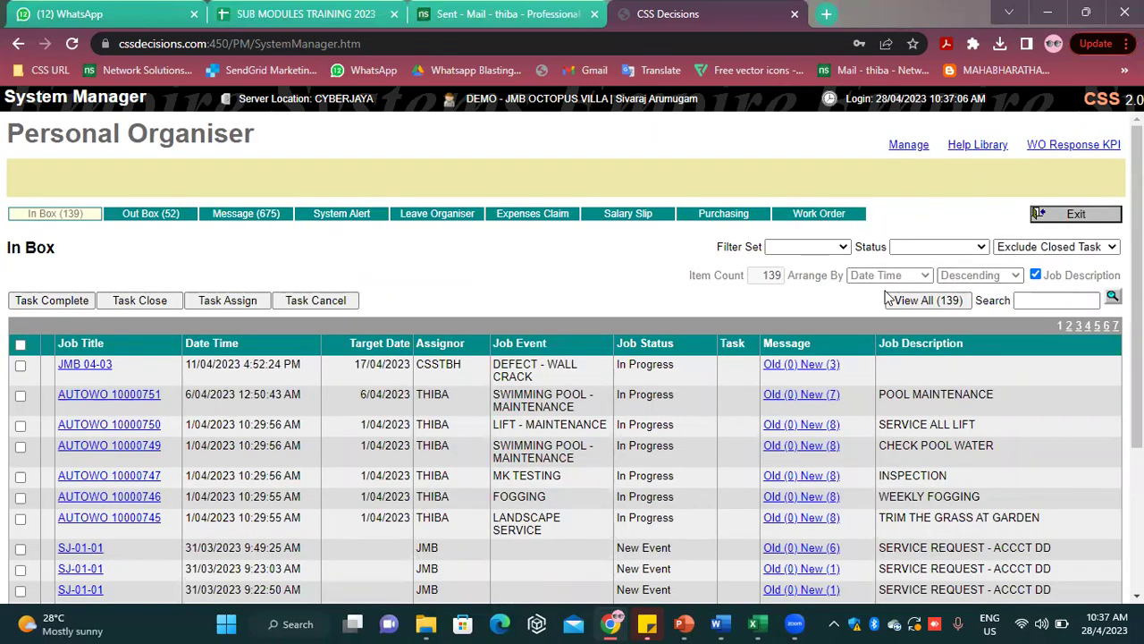
Log out and log back in with the original owner's login code and password
{"action": "left_click", "coordinate": [1046, 215]}
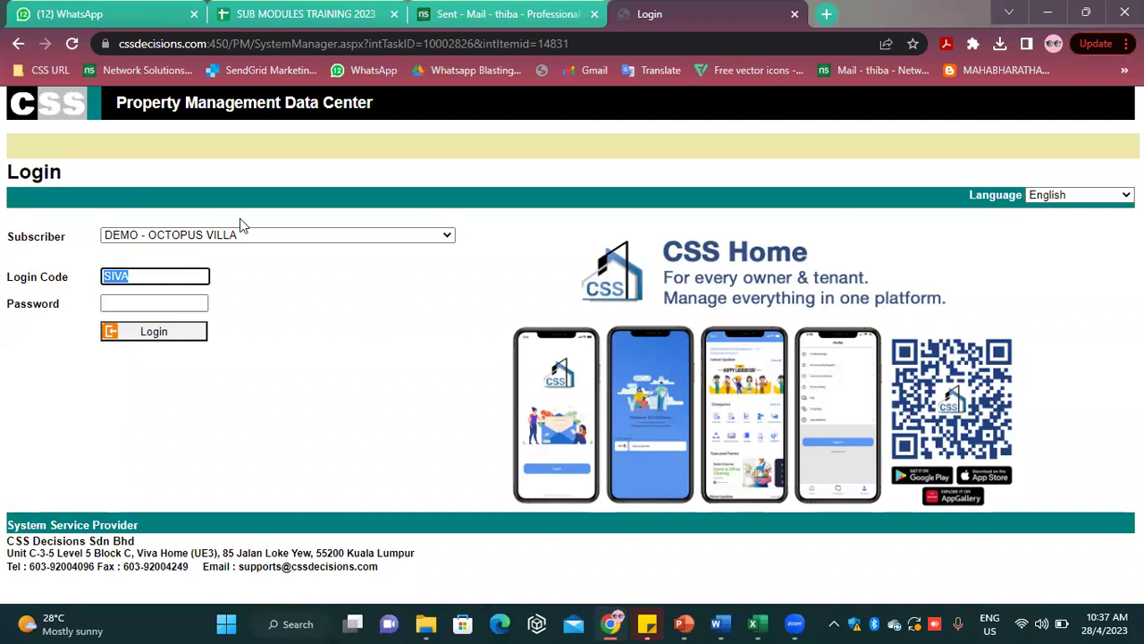
{"action": "type", "text": "THIBA"}
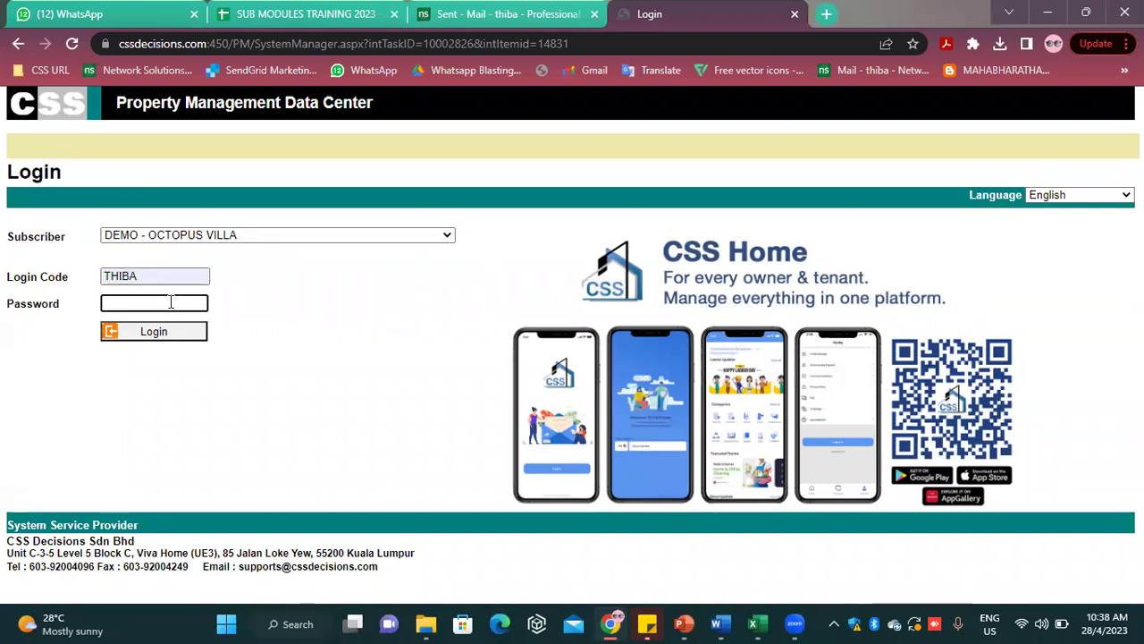
{"action": "type", "text": "****"}
{"action": "key", "text": "Return"}
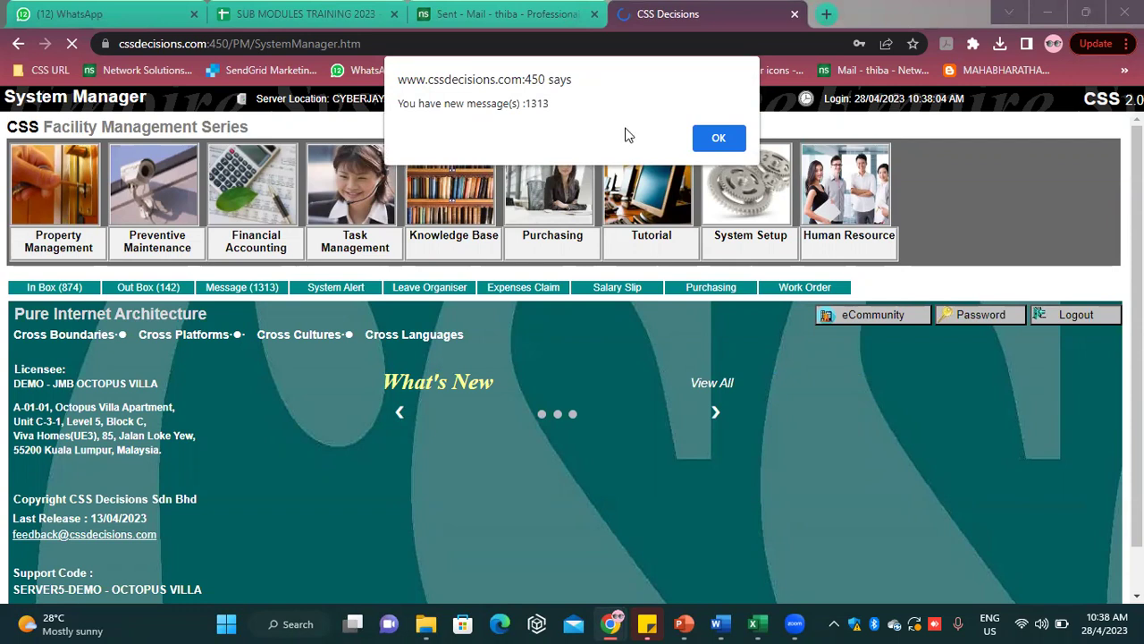
Dismiss the 1313 new-messages alert to reach the System Manager main menu
{"action": "left_click", "coordinate": [720, 135]}
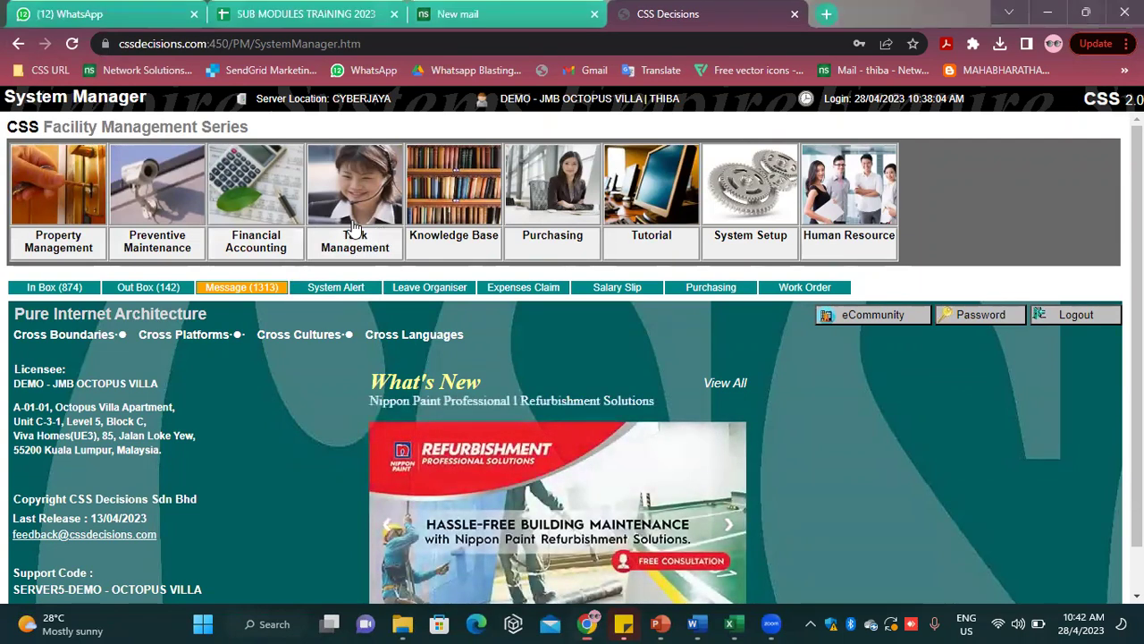
Open Task Management to show the 874-task Personal Organiser In Box with the task Completed
{"action": "left_click", "coordinate": [349, 231]}
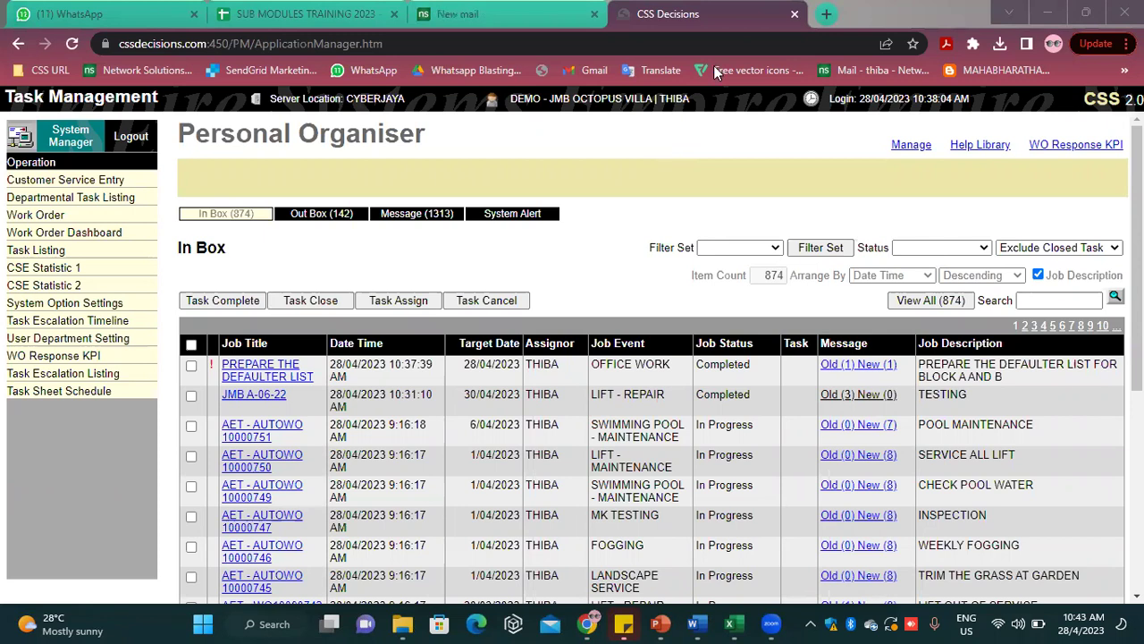
{"action": "left_click", "coordinate": [751, 61]}
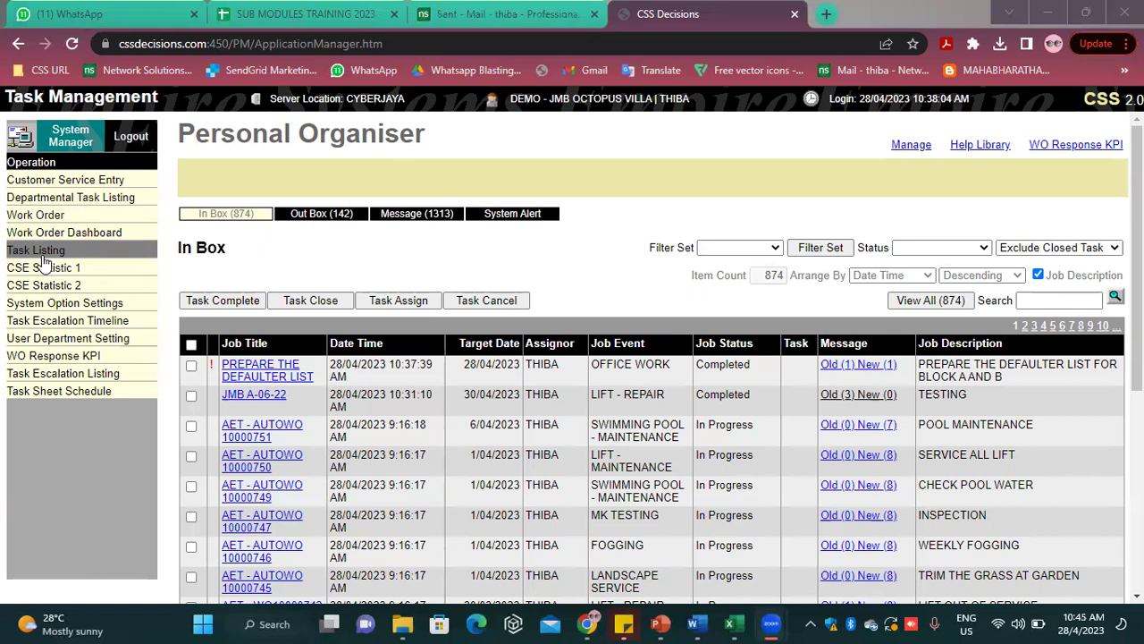
Set the Work Order Dashboard status date range to 30 days and list the 271 overdue work orders
{"action": "left_click", "coordinate": [45, 233]}
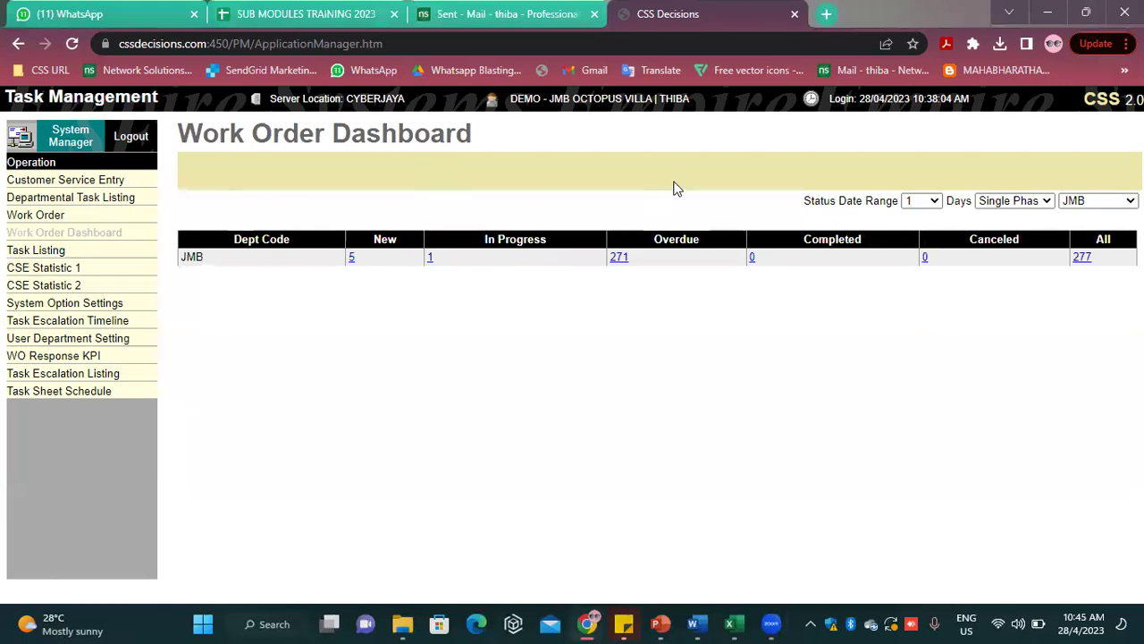
{"action": "left_click", "coordinate": [922, 201]}
{"action": "left_click", "coordinate": [919, 241]}
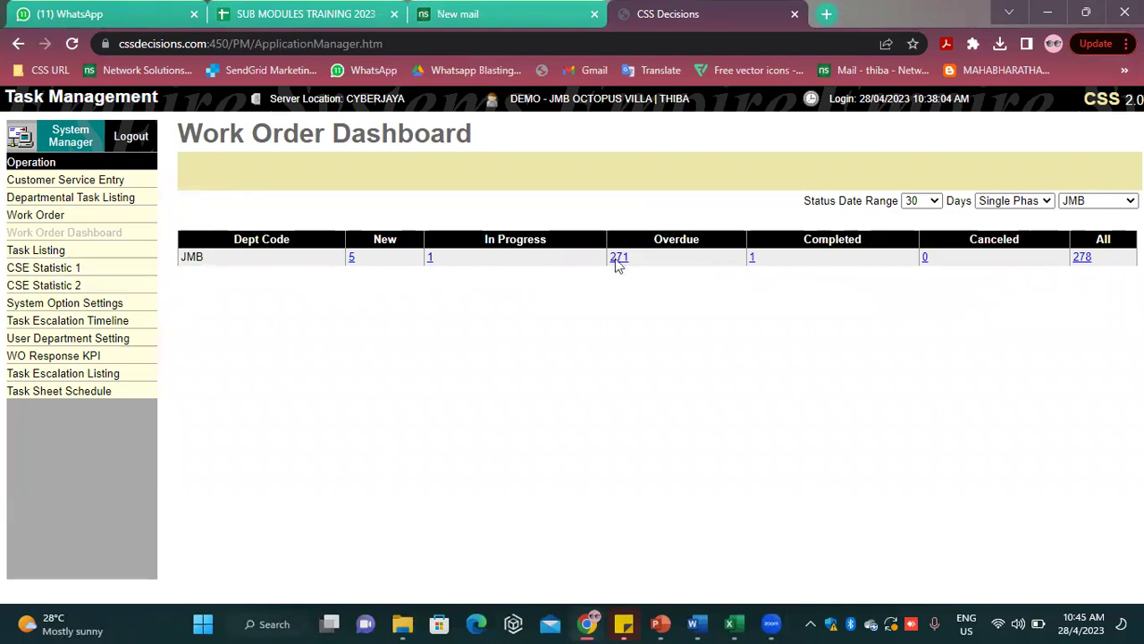
{"action": "left_click", "coordinate": [918, 204]}
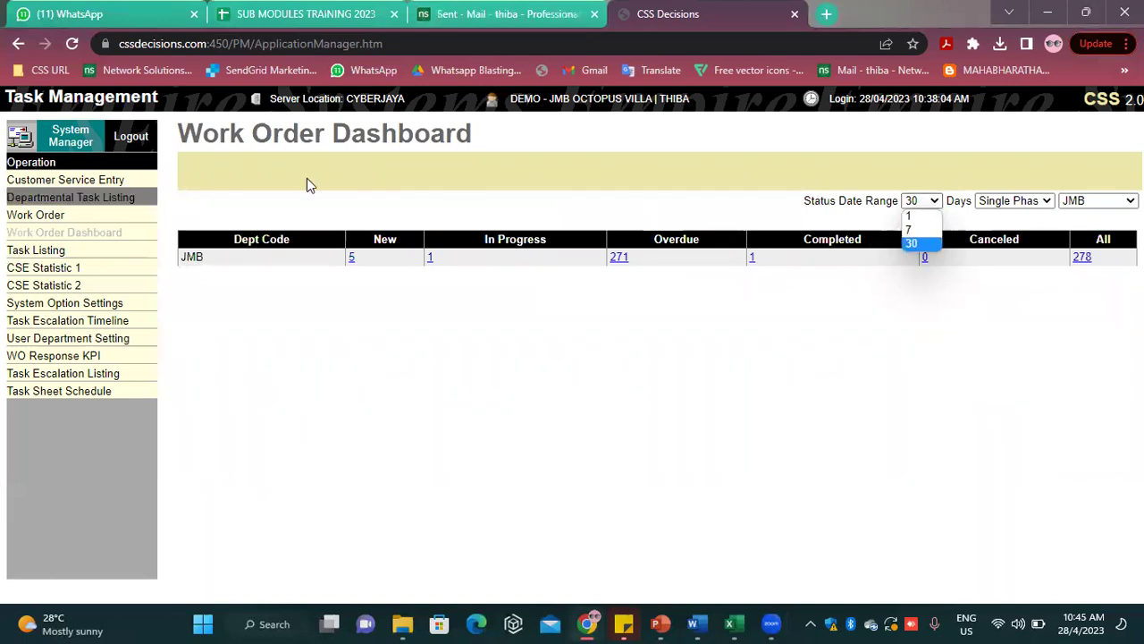
{"action": "left_click", "coordinate": [498, 169]}
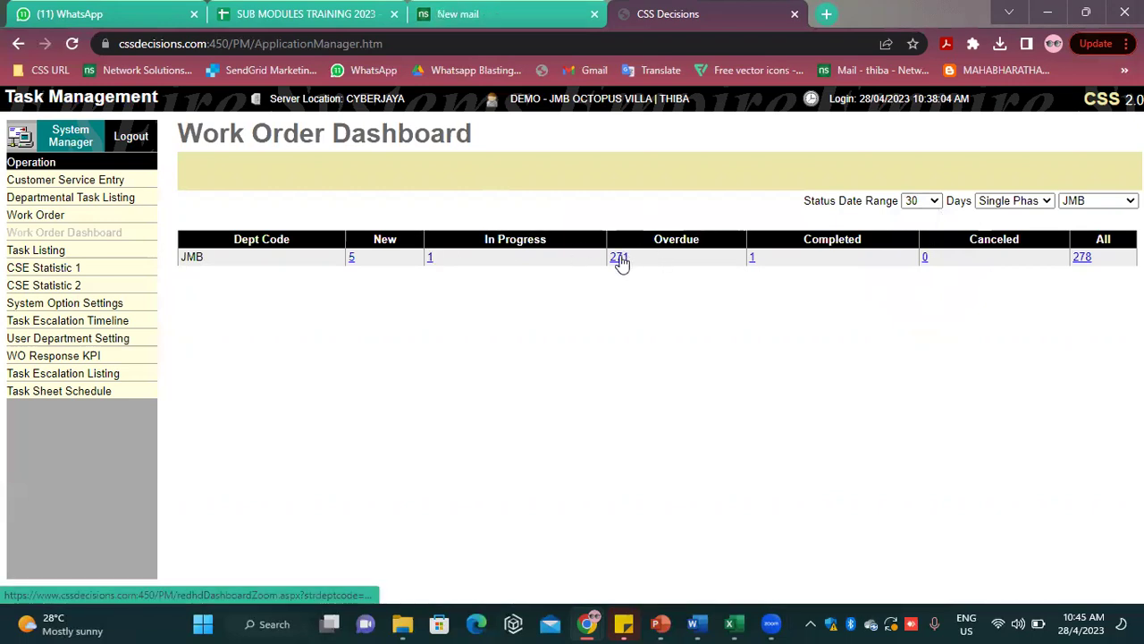
{"action": "left_click", "coordinate": [619, 258]}
Open work order 10000731 from the overdue list and review its details
{"action": "scroll", "coordinate": [441, 465], "scroll_direction": "down", "scroll_amount": 2}
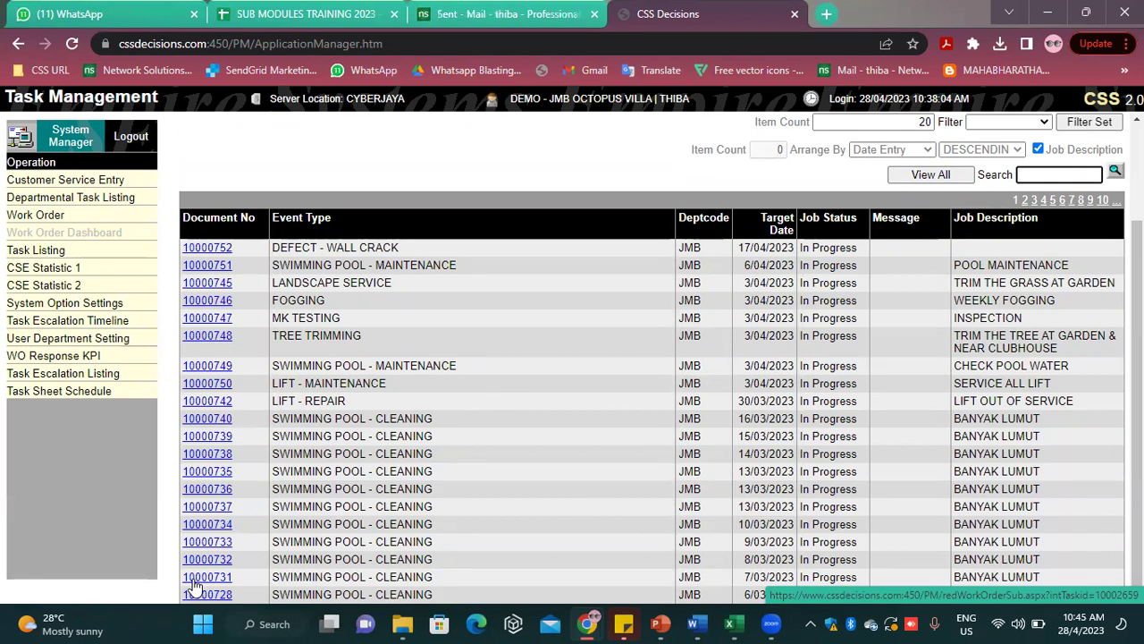
{"action": "left_click", "coordinate": [201, 579]}
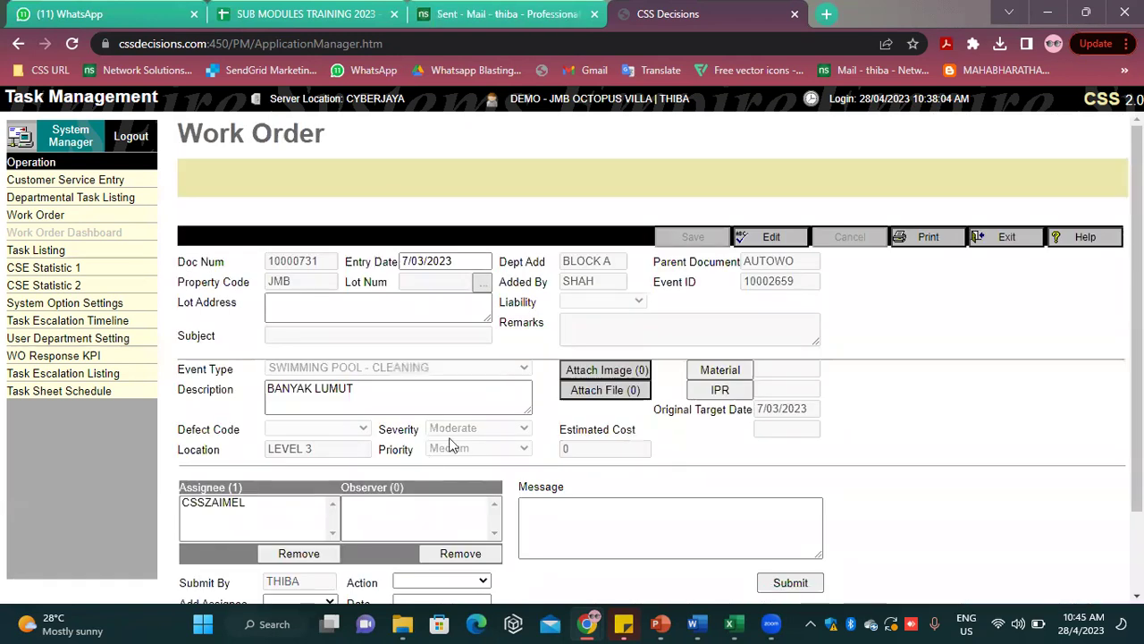
{"action": "scroll", "coordinate": [451, 444], "scroll_direction": "down", "scroll_amount": 2}
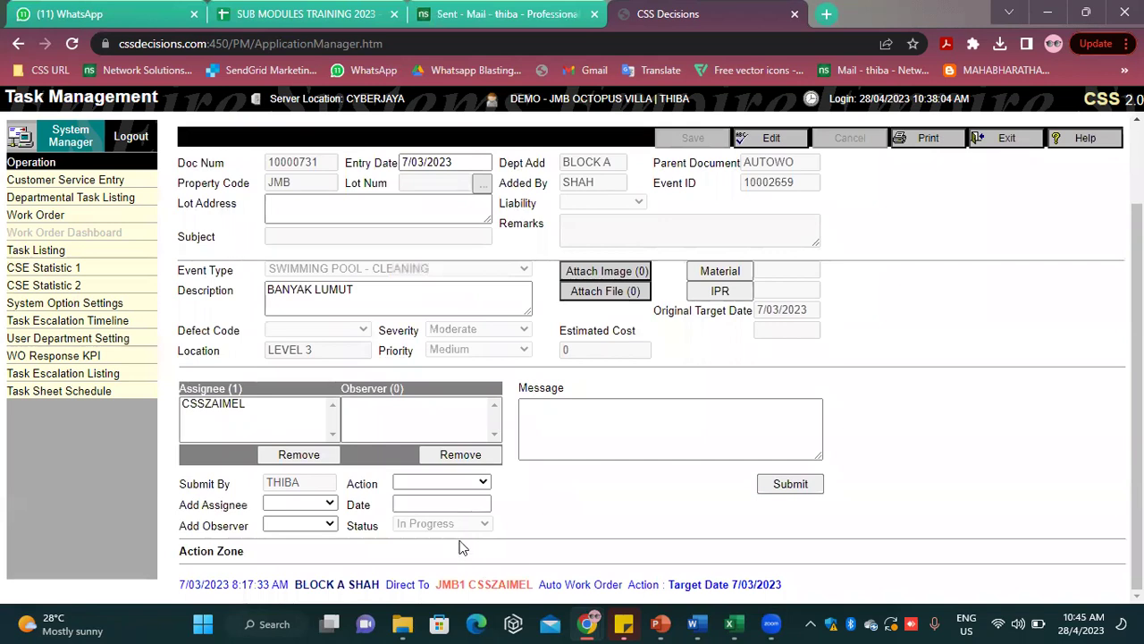
{"action": "scroll", "coordinate": [451, 540], "scroll_direction": "up", "scroll_amount": 2}
{"action": "scroll", "coordinate": [451, 540], "scroll_direction": "down", "scroll_amount": 2}
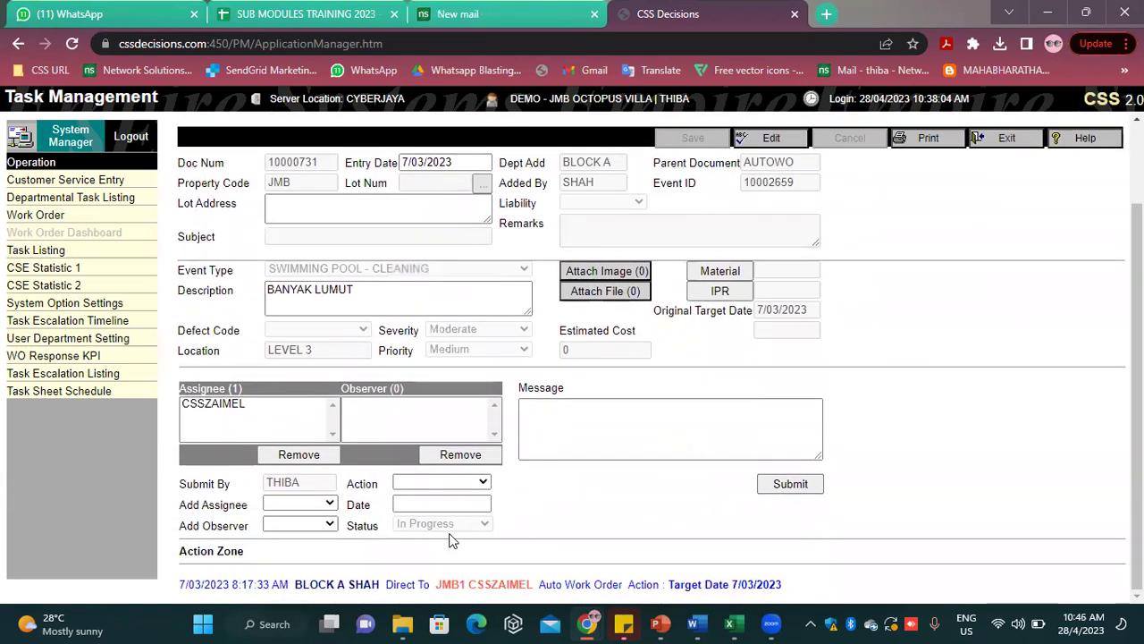
{"action": "scroll", "coordinate": [459, 523], "scroll_direction": "up", "scroll_amount": 2}
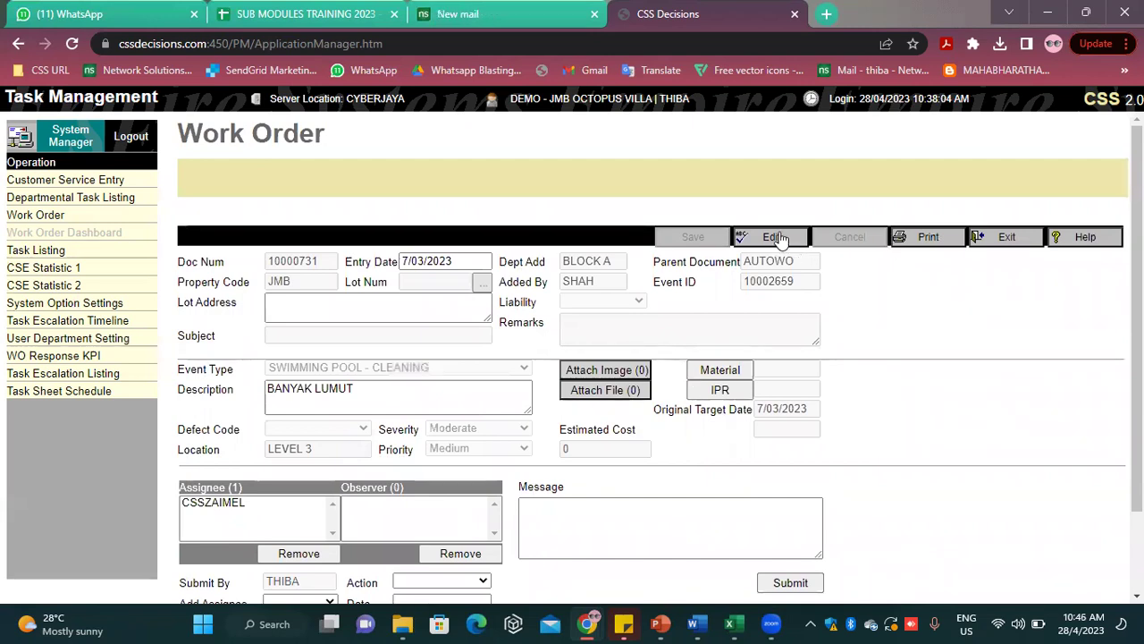
{"action": "scroll", "coordinate": [728, 247], "scroll_direction": "down", "scroll_amount": 2}
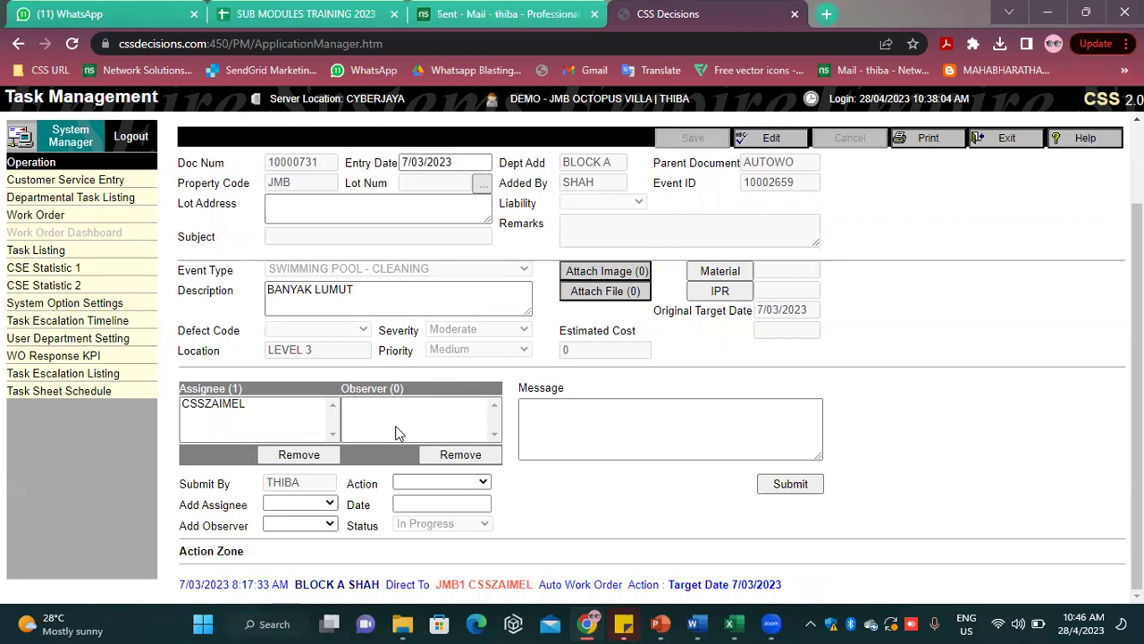
Add VENICE as another assignee and set the action to Target Date
{"action": "left_click", "coordinate": [302, 504]}
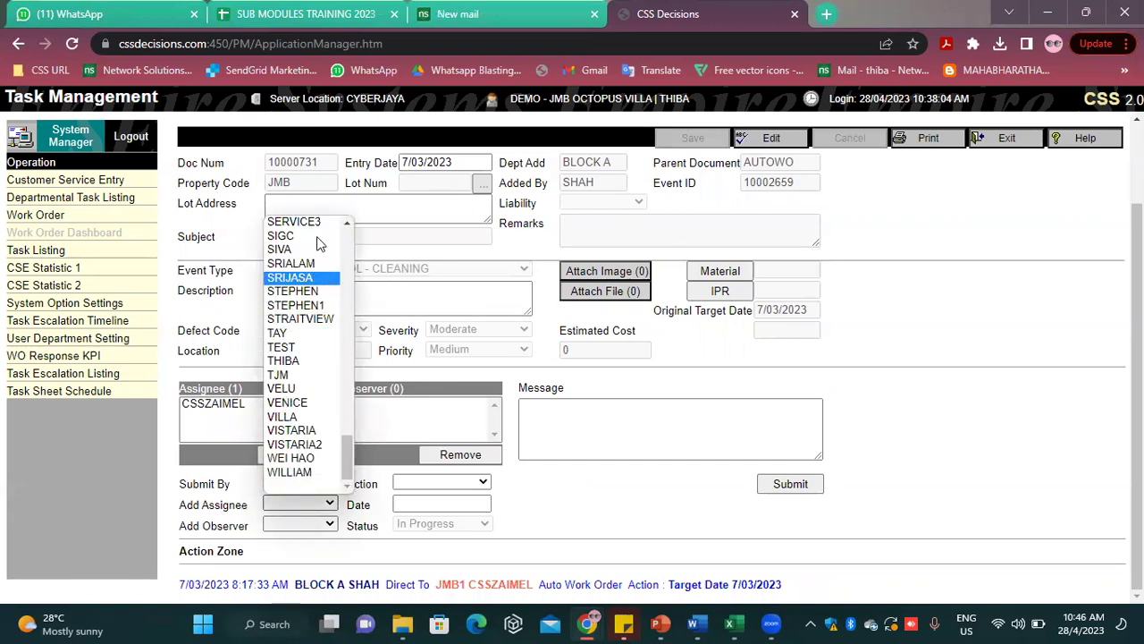
{"action": "left_click", "coordinate": [304, 404]}
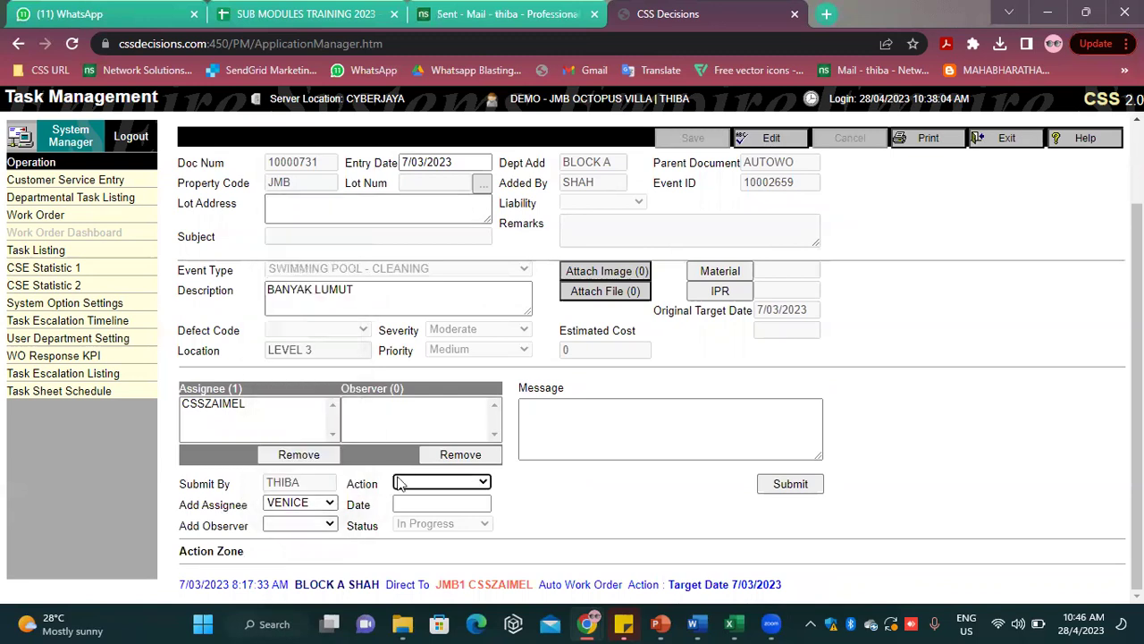
{"action": "left_click", "coordinate": [416, 483]}
{"action": "left_click", "coordinate": [425, 511]}
Enter the message TEST, submit the work order update, and return to the list
{"action": "left_click", "coordinate": [580, 422]}
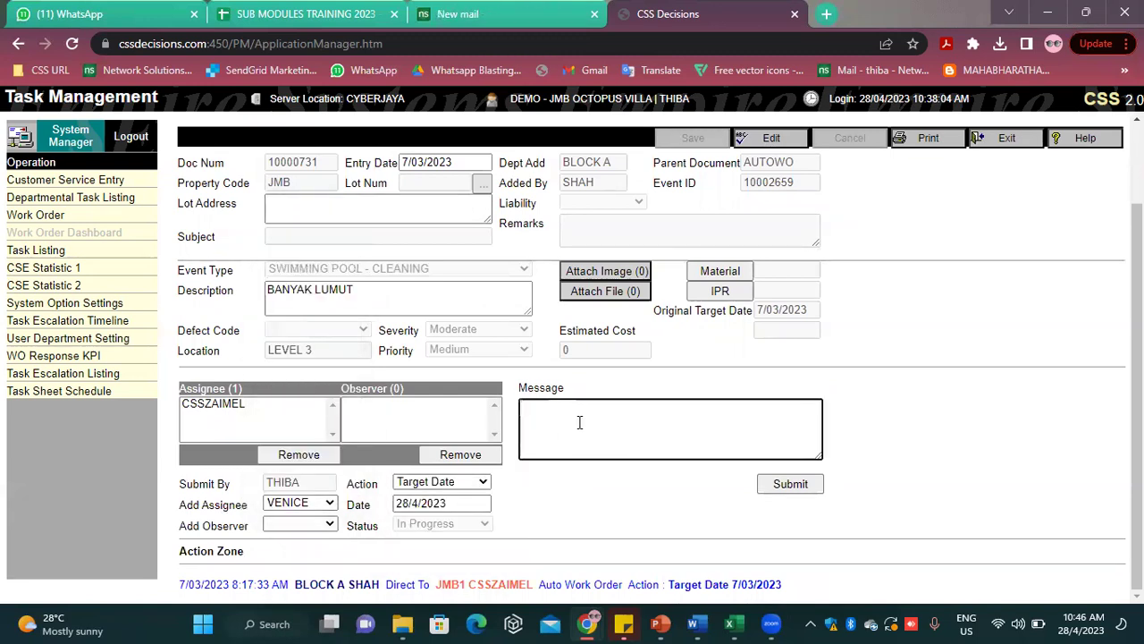
{"action": "scroll", "coordinate": [572, 421], "scroll_direction": "up", "scroll_amount": 2}
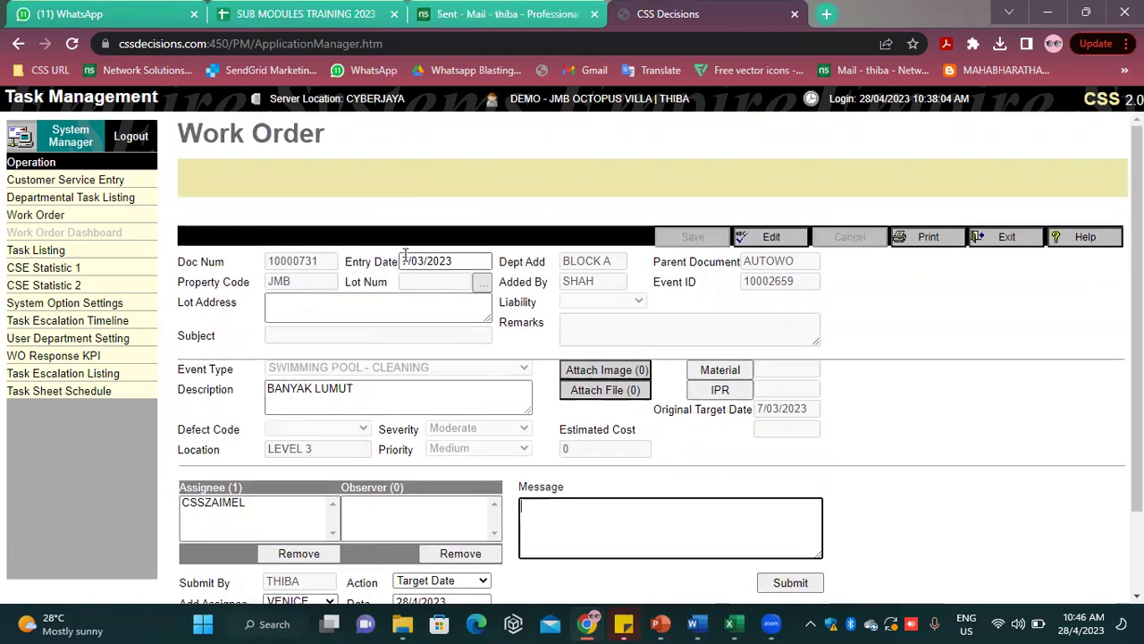
{"action": "triple_click", "coordinate": [405, 256]}
{"action": "left_click", "coordinate": [648, 526]}
{"action": "scroll", "coordinate": [648, 526], "scroll_direction": "down", "scroll_amount": 2}
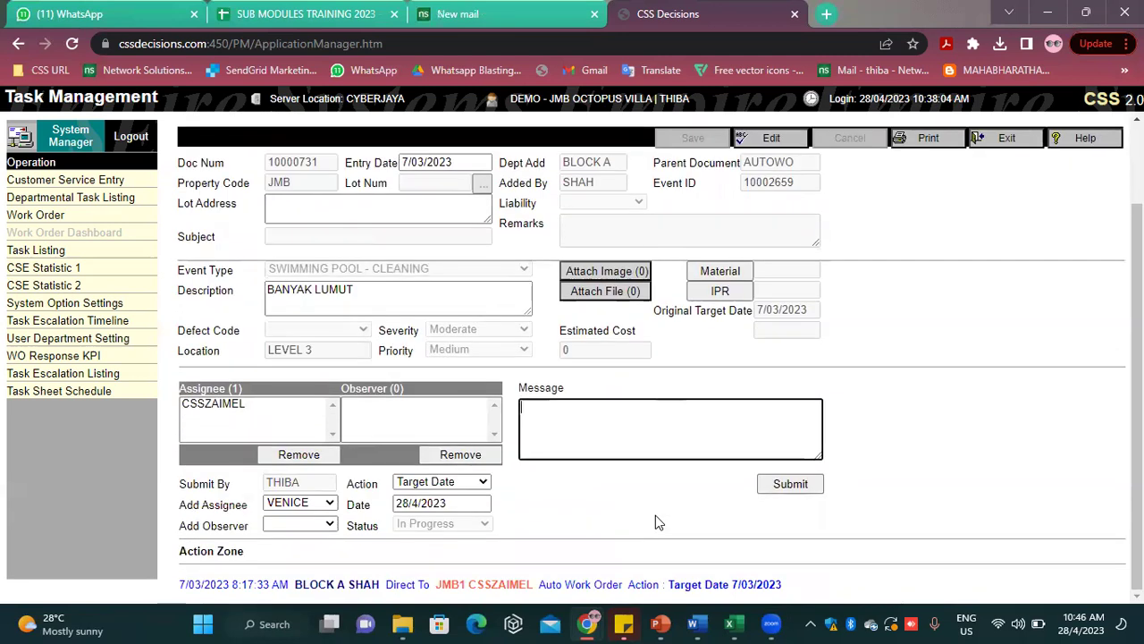
{"action": "type", "text": "TEST"}
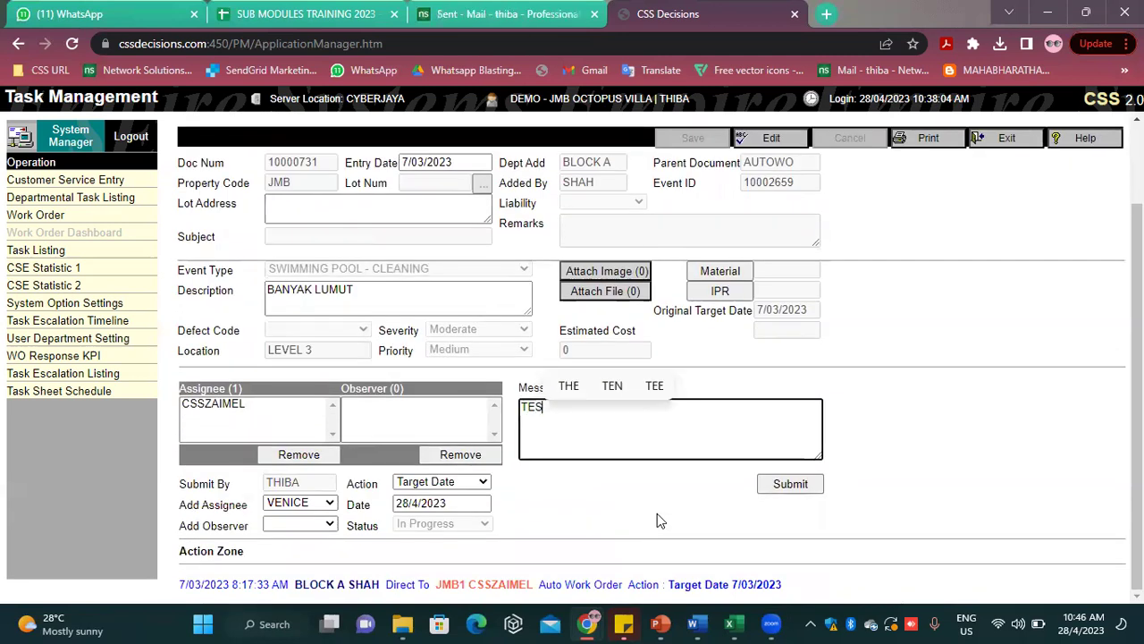
{"action": "left_click", "coordinate": [1023, 401]}
{"action": "left_click", "coordinate": [799, 485]}
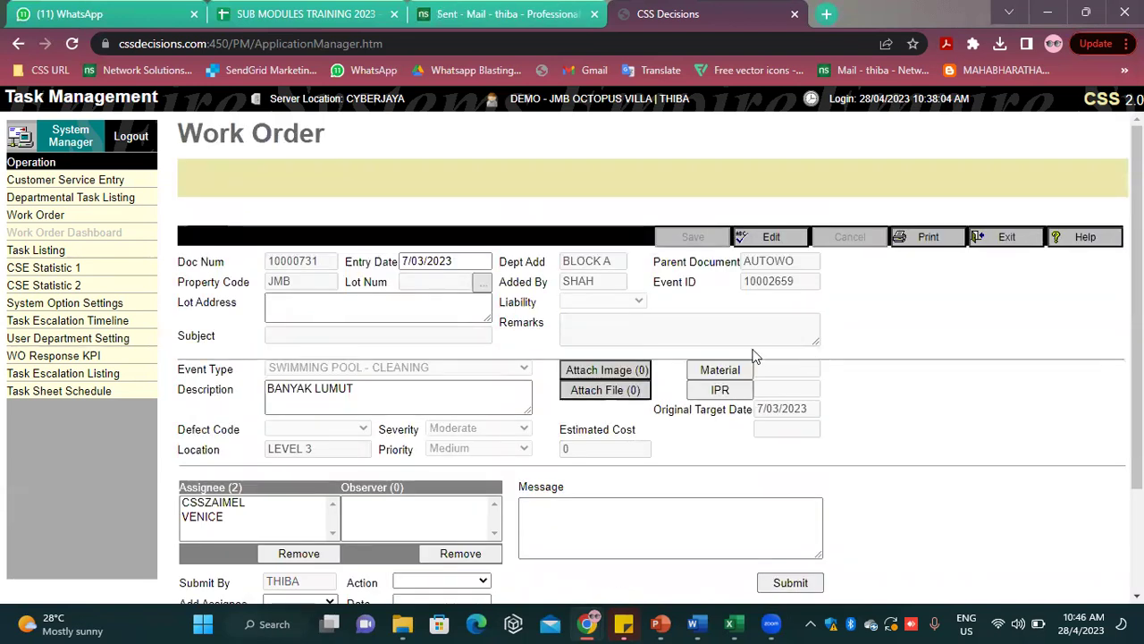
{"action": "left_click", "coordinate": [1006, 236]}
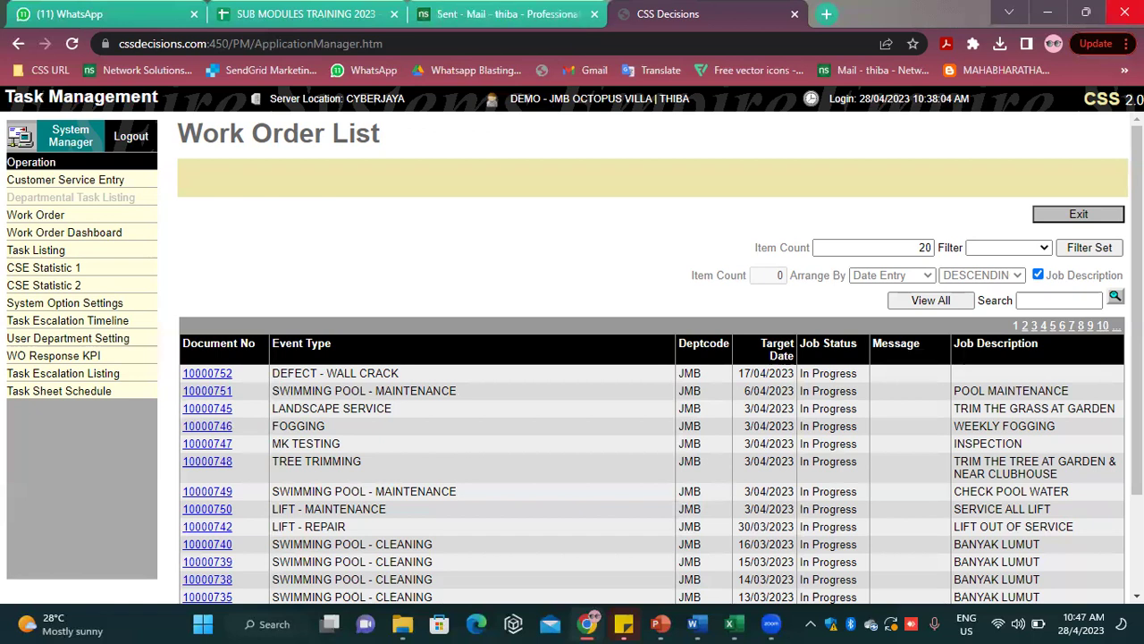
Open Chrome's three-dot menu from the JMB Work Order List
{"action": "left_click", "coordinate": [1127, 43]}
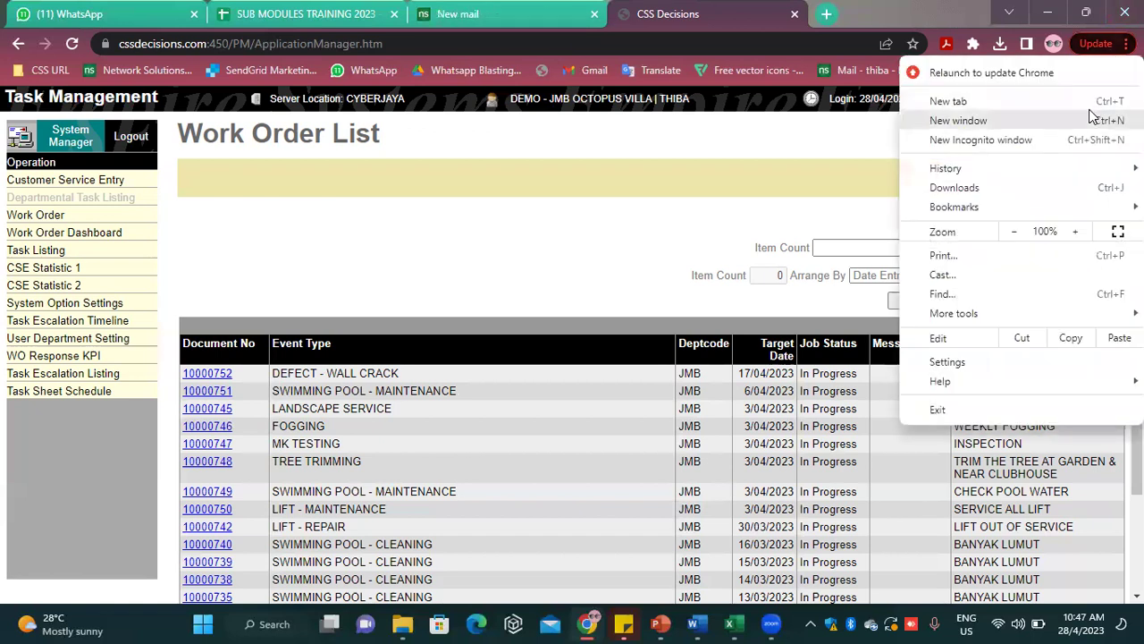
In a new incognito window, load the CSS login page and pick subscriber DEMO - OCTOPUS VILLA
{"action": "left_click", "coordinate": [934, 141]}
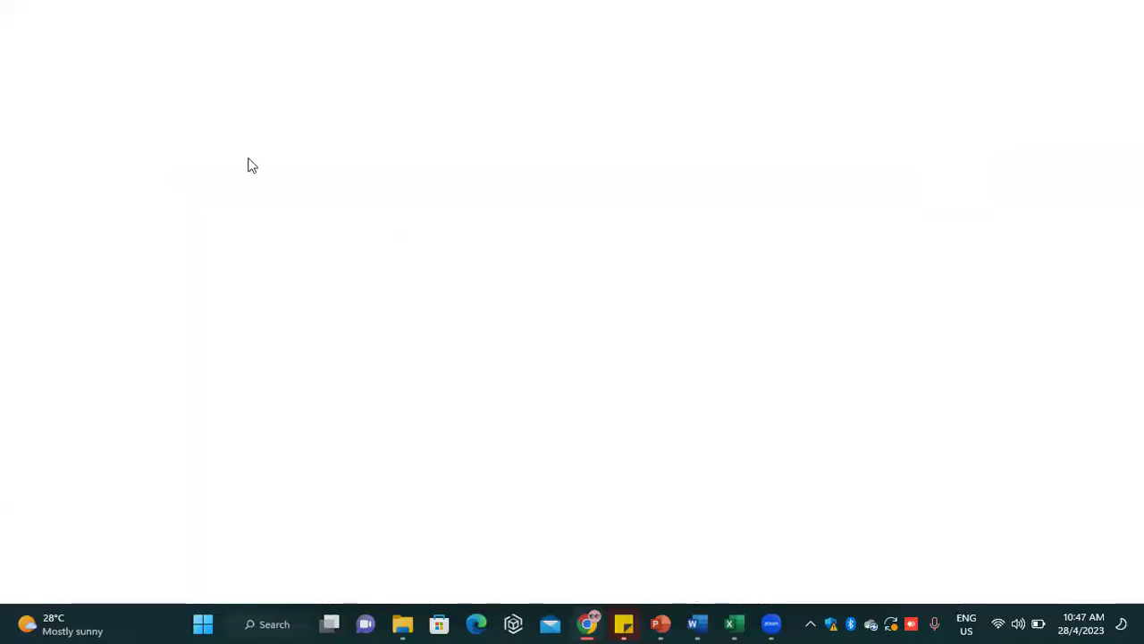
{"action": "left_click", "coordinate": [40, 65]}
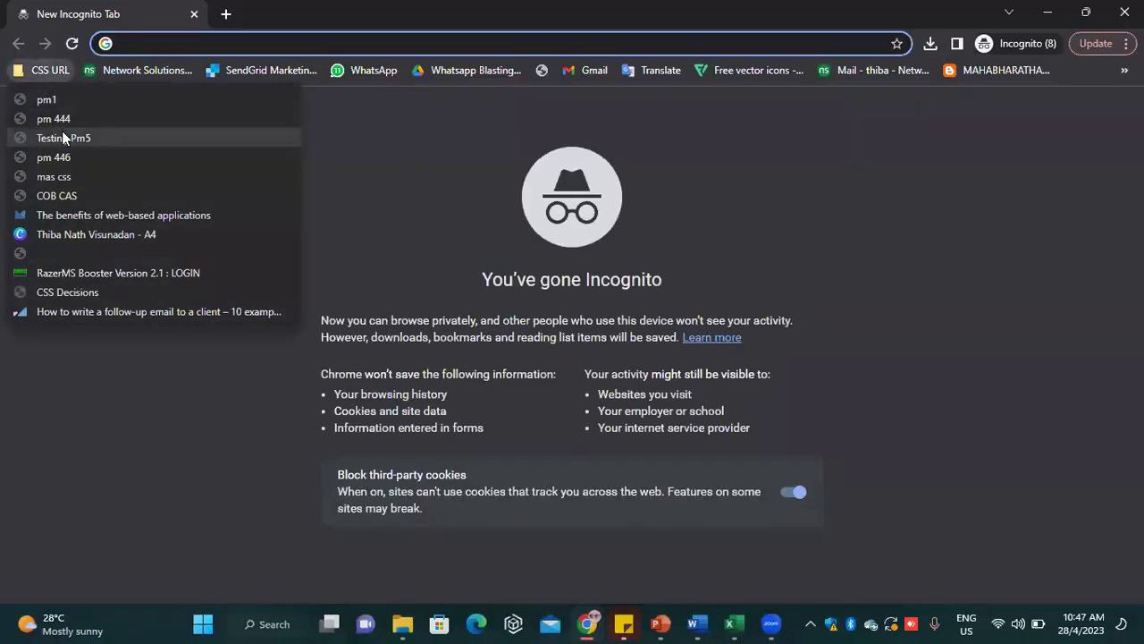
{"action": "left_click", "coordinate": [62, 130]}
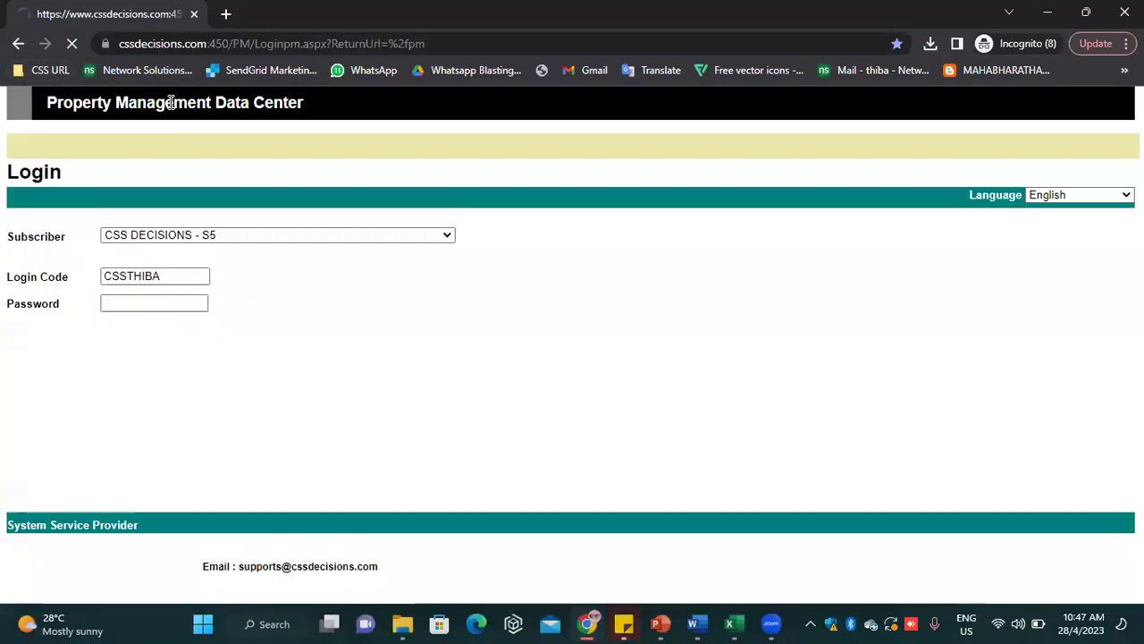
{"action": "left_click", "coordinate": [164, 237]}
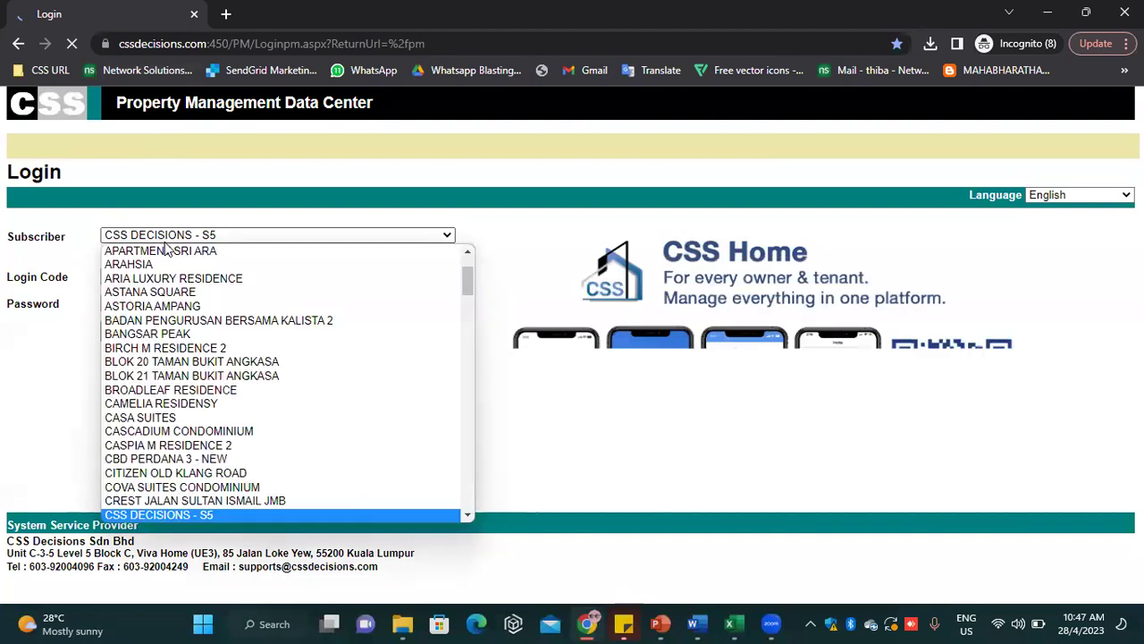
{"action": "type", "text": "d"}
{"action": "left_click", "coordinate": [178, 239]}
{"action": "key", "text": "d"}
{"action": "key", "text": "Down"}
{"action": "key", "text": "Down"}
{"action": "key", "text": "Down"}
{"action": "key", "text": "Down"}
{"action": "key", "text": "Down"}
{"action": "key", "text": "Down"}
{"action": "key", "text": "Down"}
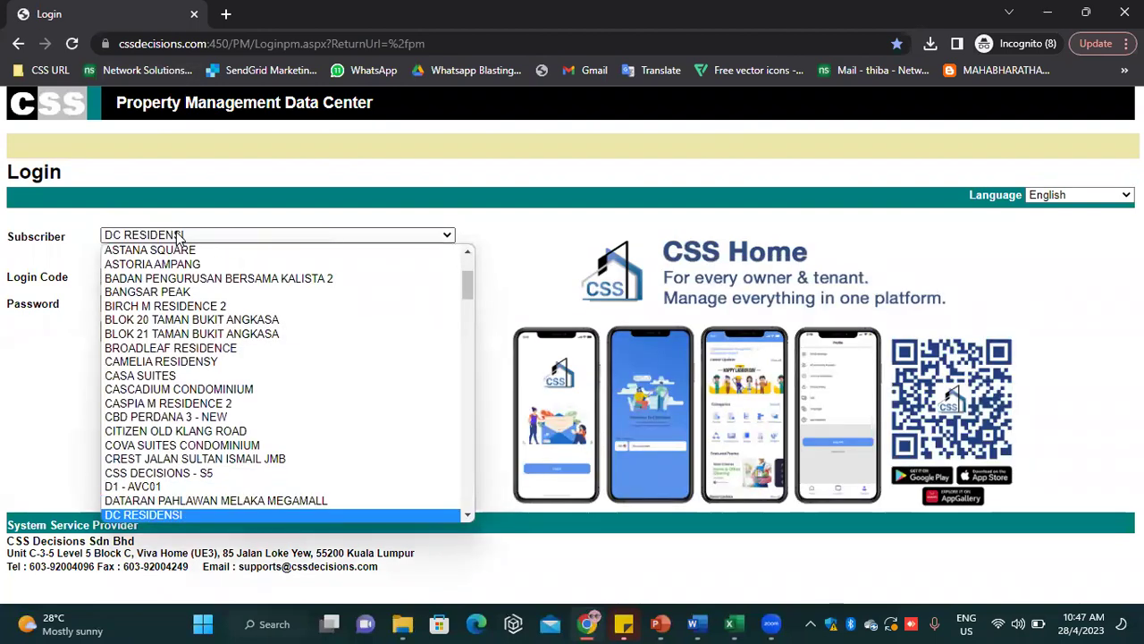
{"action": "key", "text": "Down"}
{"action": "key", "text": "Down"}
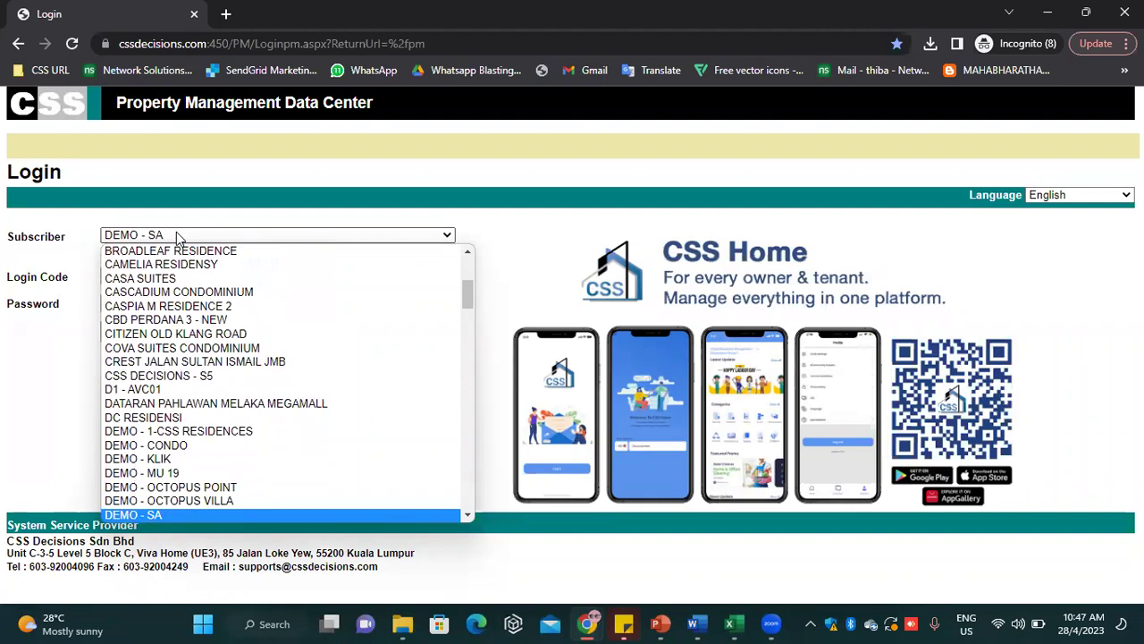
{"action": "left_click", "coordinate": [209, 500]}
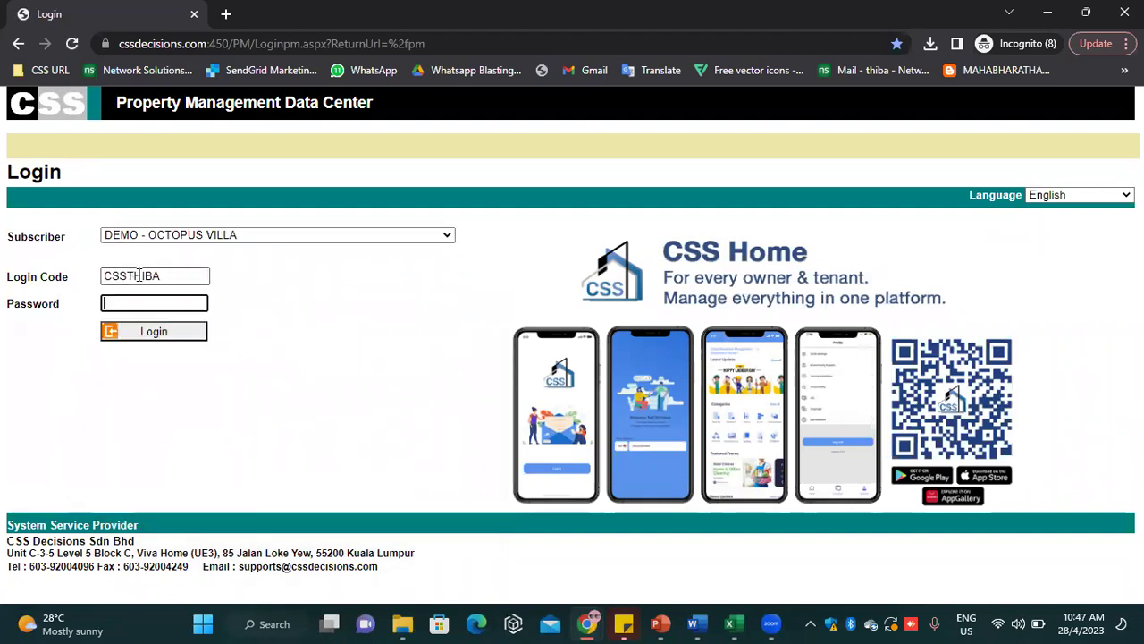
Remove the extra login code prefix, enter the password, log in, and confirm remembering the user code
{"action": "left_click_drag", "start_coordinate": [129, 273], "coordinate": [103, 275]}
{"action": "key", "text": "BackSpace"}
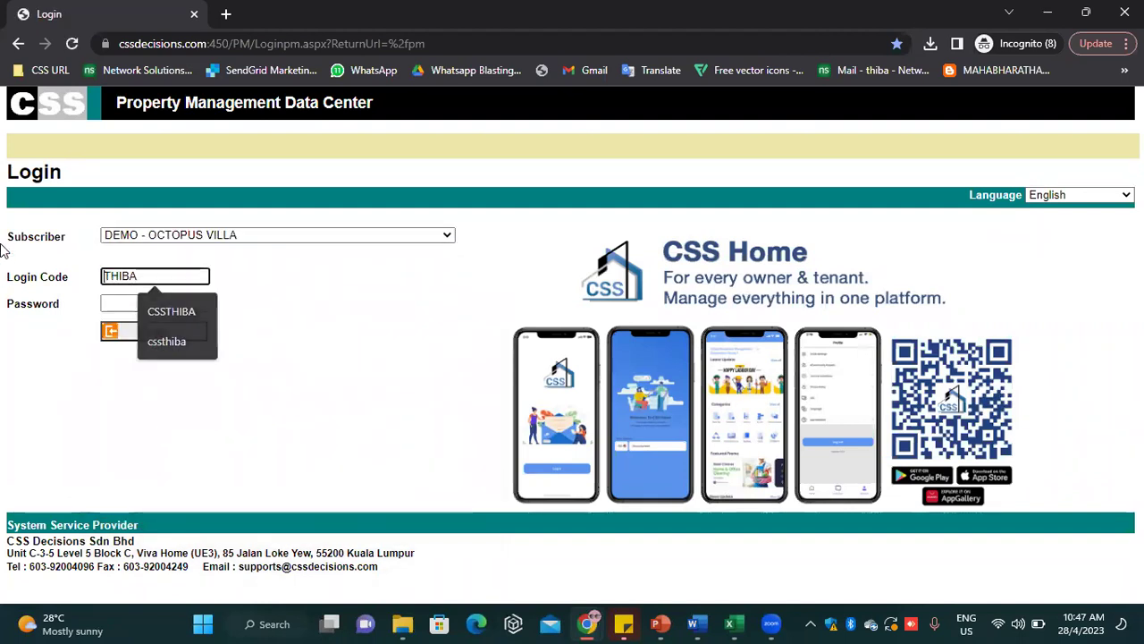
{"action": "left_click", "coordinate": [109, 306]}
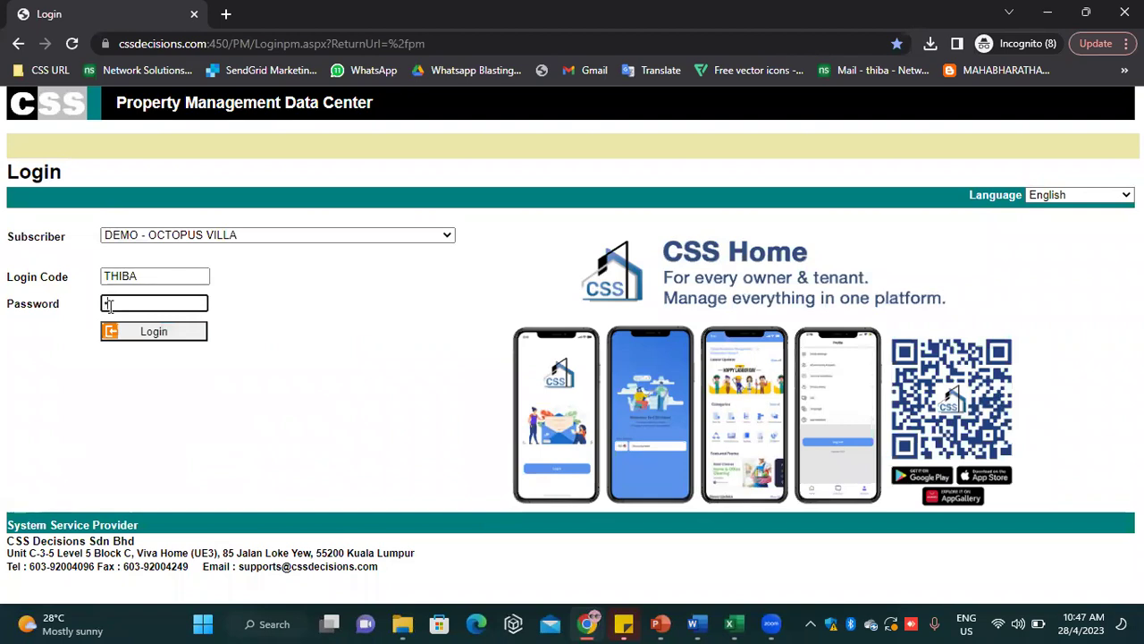
{"action": "type", "text": "****"}
{"action": "left_click", "coordinate": [152, 333]}
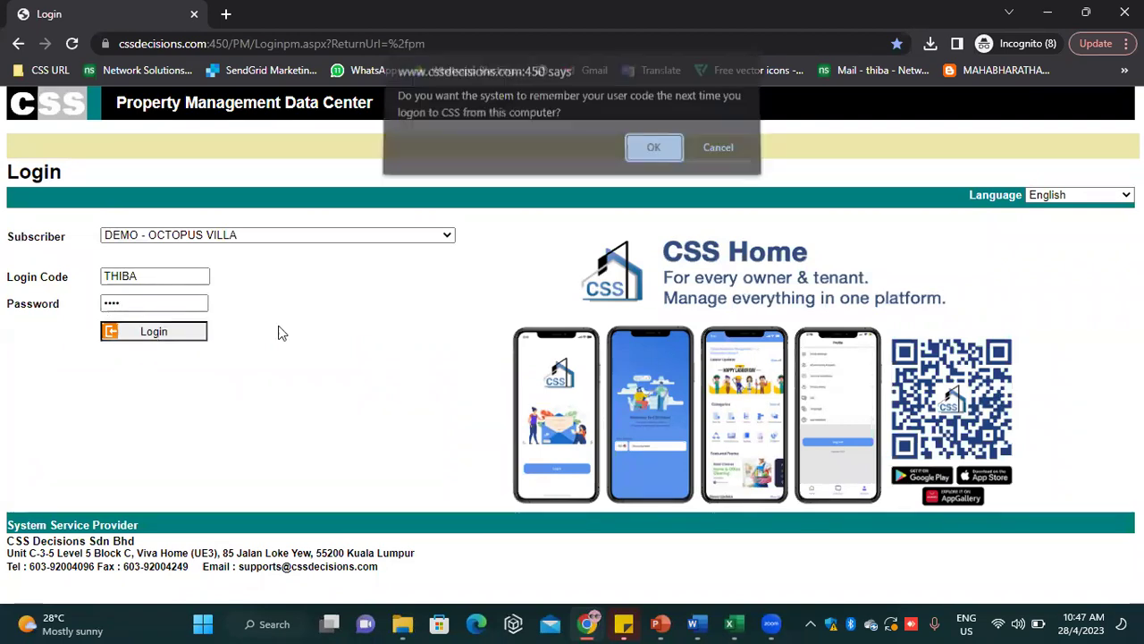
{"action": "left_click", "coordinate": [653, 151]}
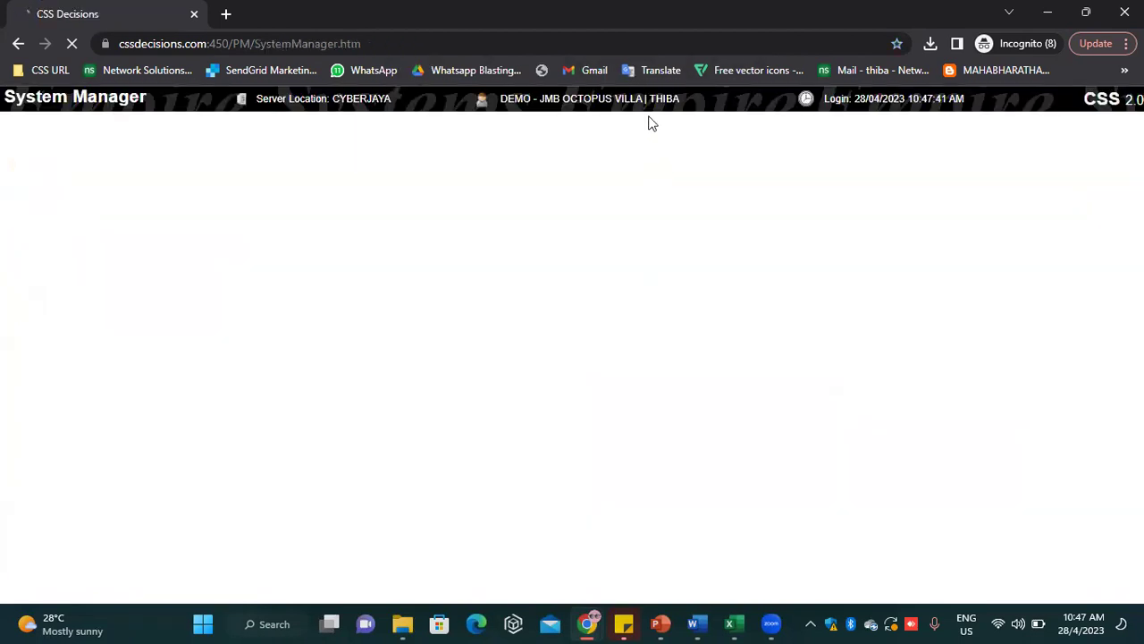
In the System Manager window, dismiss the new messages alert and start Task Management
{"action": "left_click", "coordinate": [1047, 18]}
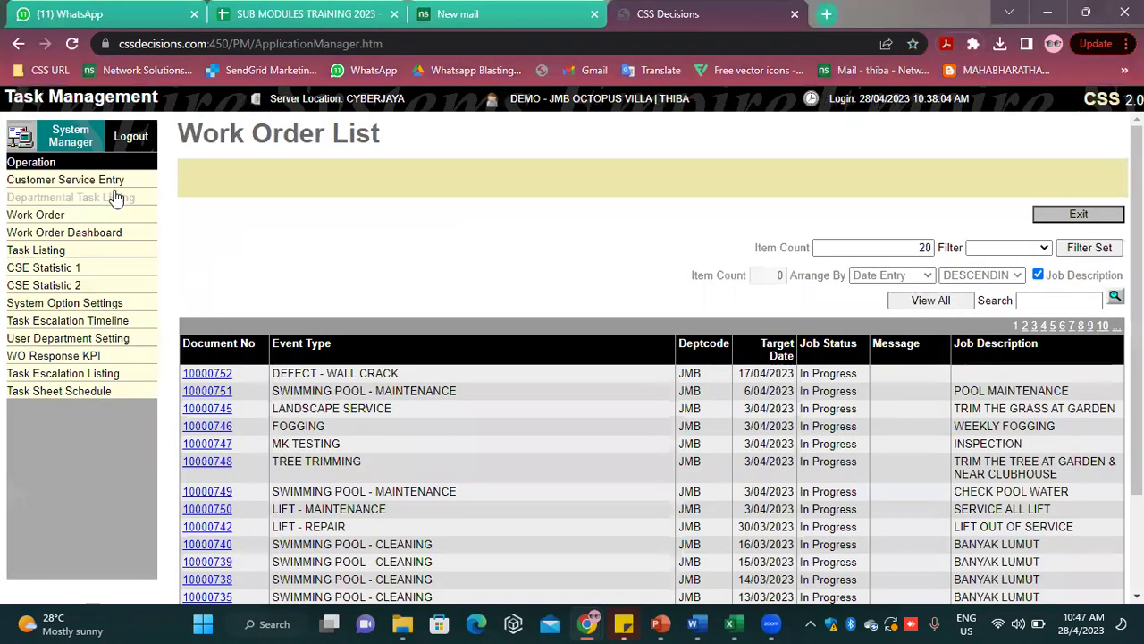
{"action": "left_click", "coordinate": [587, 623]}
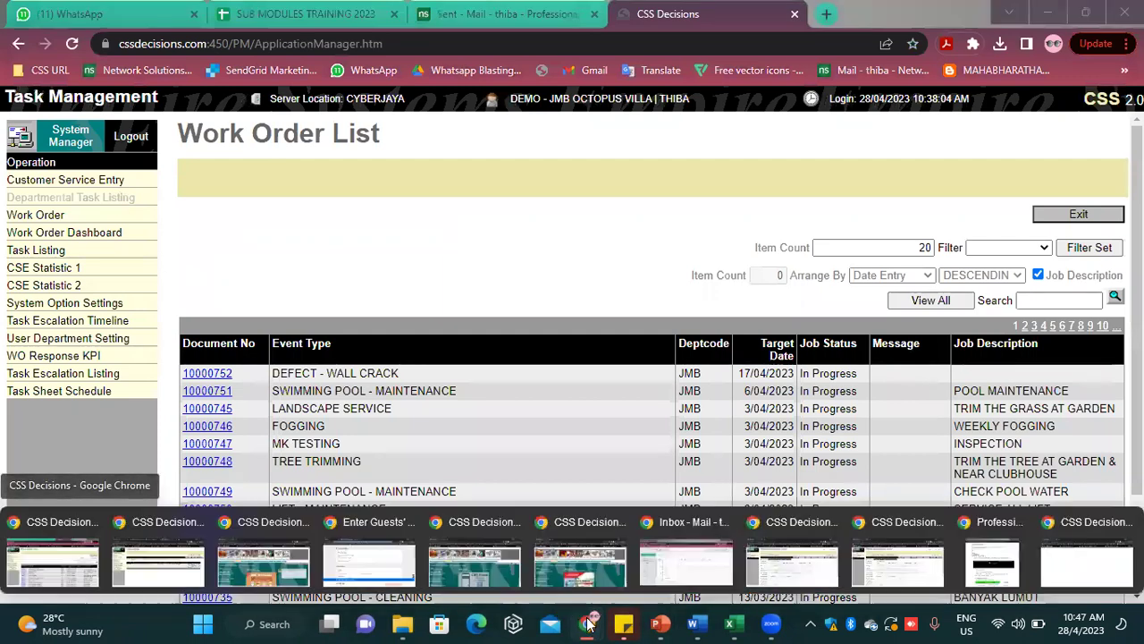
{"action": "left_click", "coordinate": [1094, 549]}
{"action": "left_click", "coordinate": [717, 135]}
{"action": "left_click", "coordinate": [383, 230]}
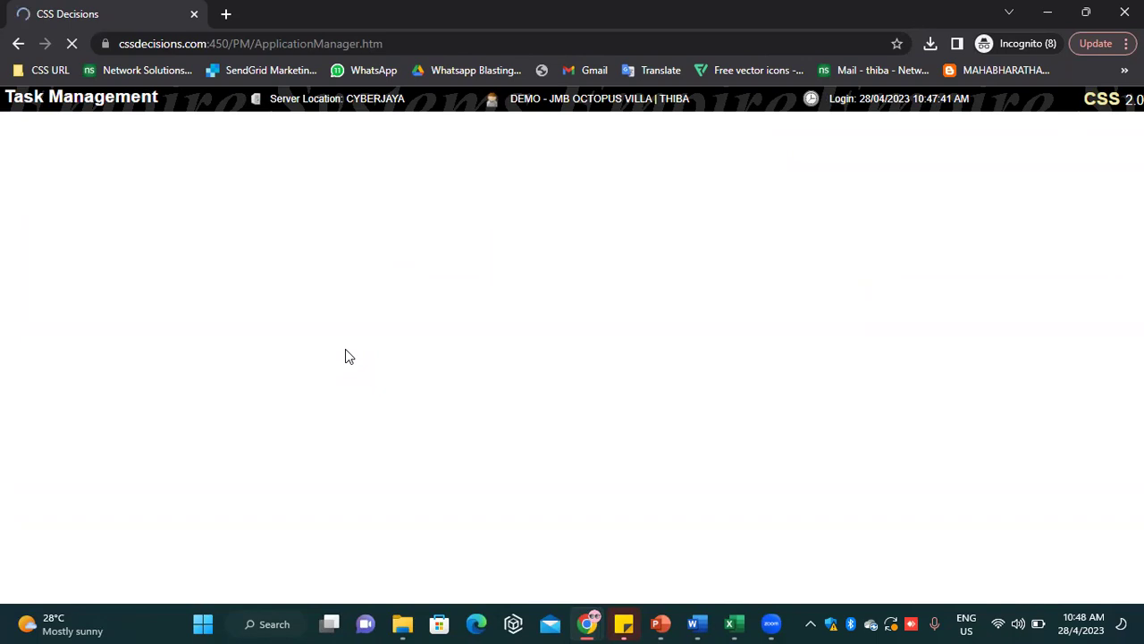
Return to the incognito CSS Decisions session while Task Management loads
{"action": "left_click", "coordinate": [999, 623]}
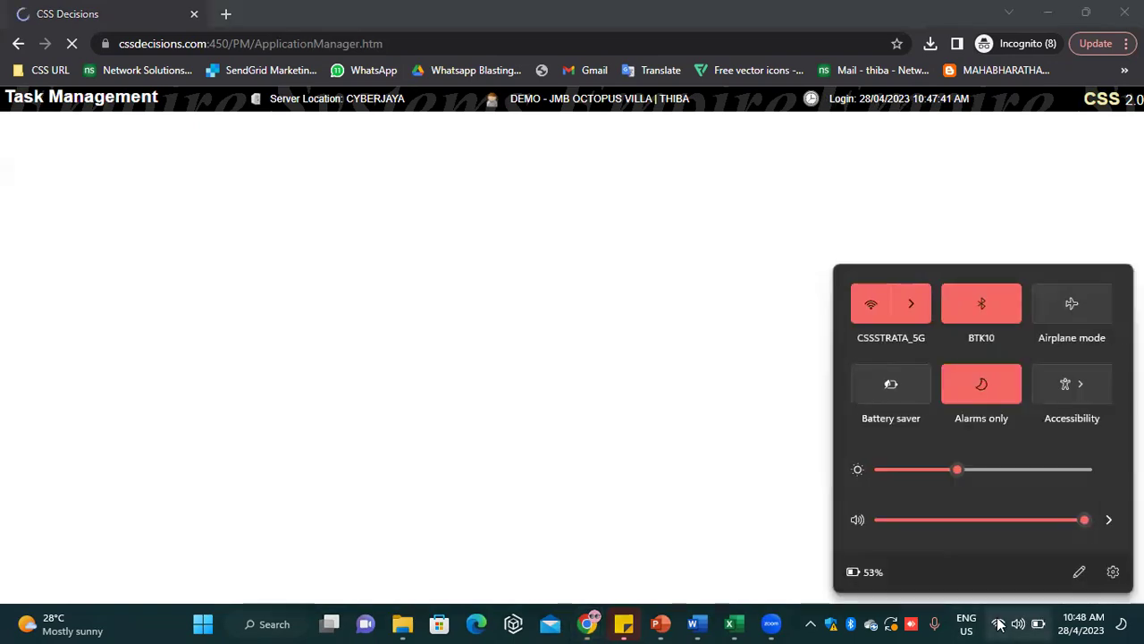
{"action": "left_click", "coordinate": [549, 484]}
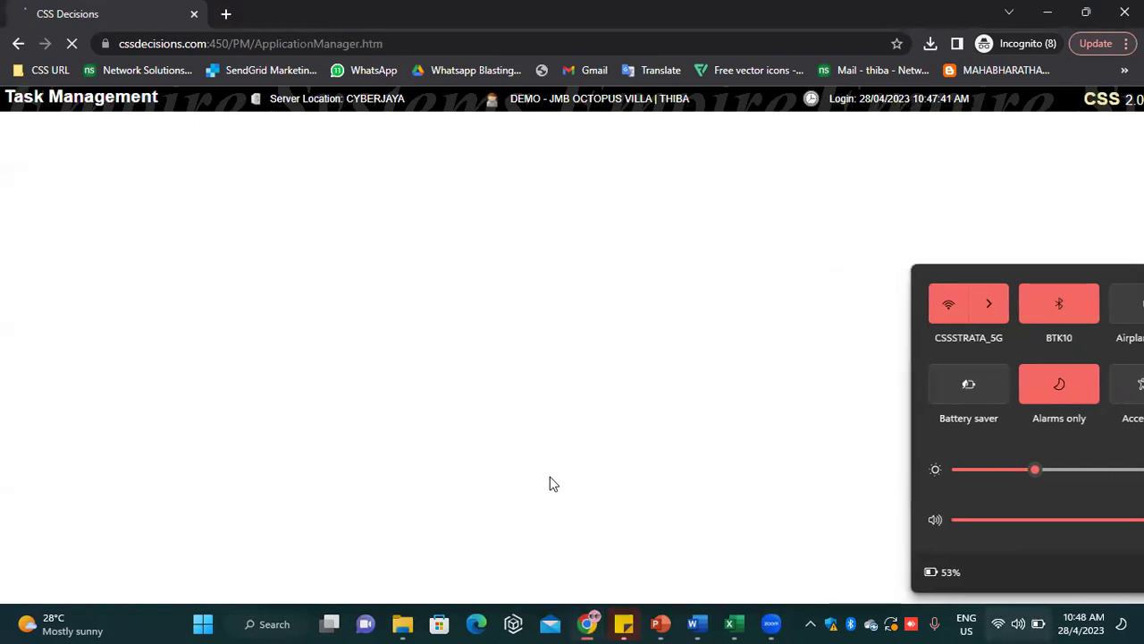
{"action": "left_click", "coordinate": [1046, 18]}
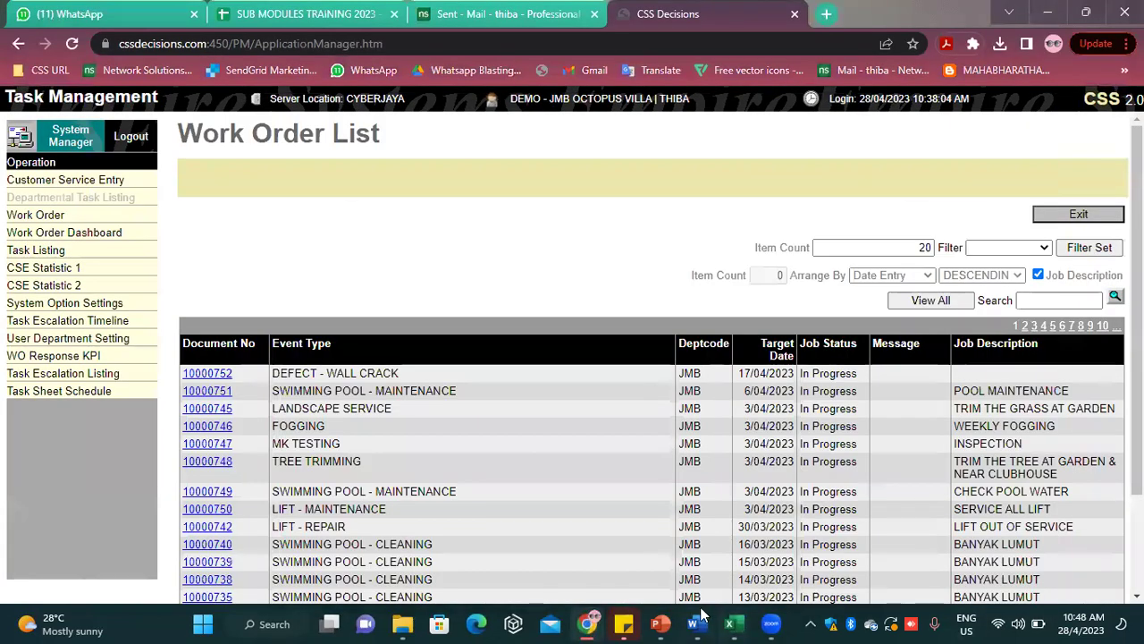
{"action": "left_click", "coordinate": [586, 623]}
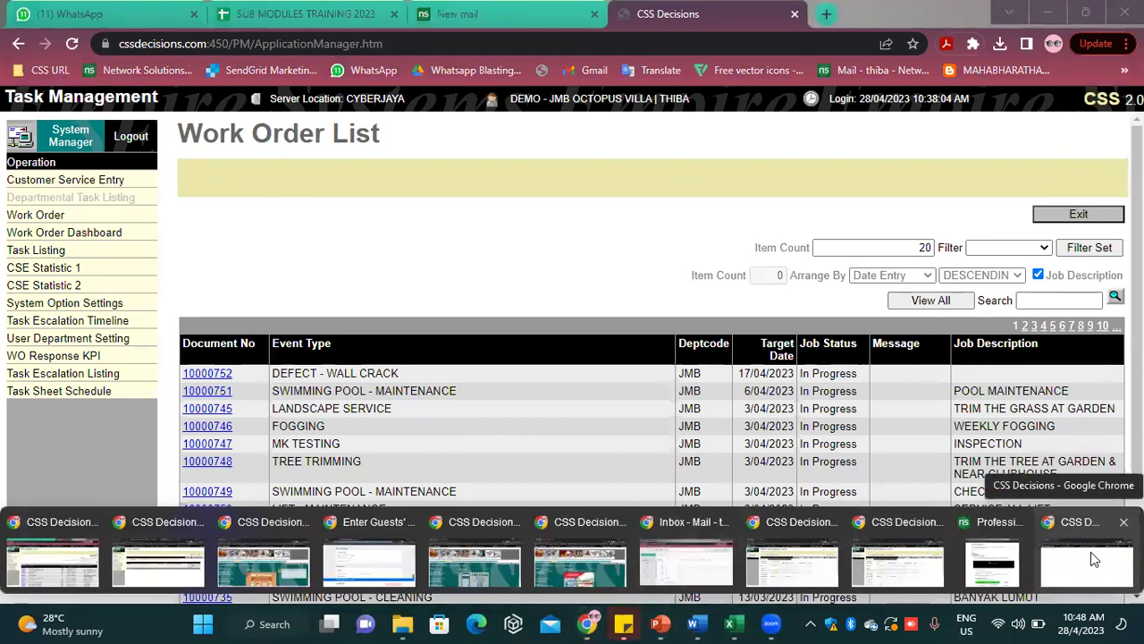
{"action": "left_click", "coordinate": [1091, 551]}
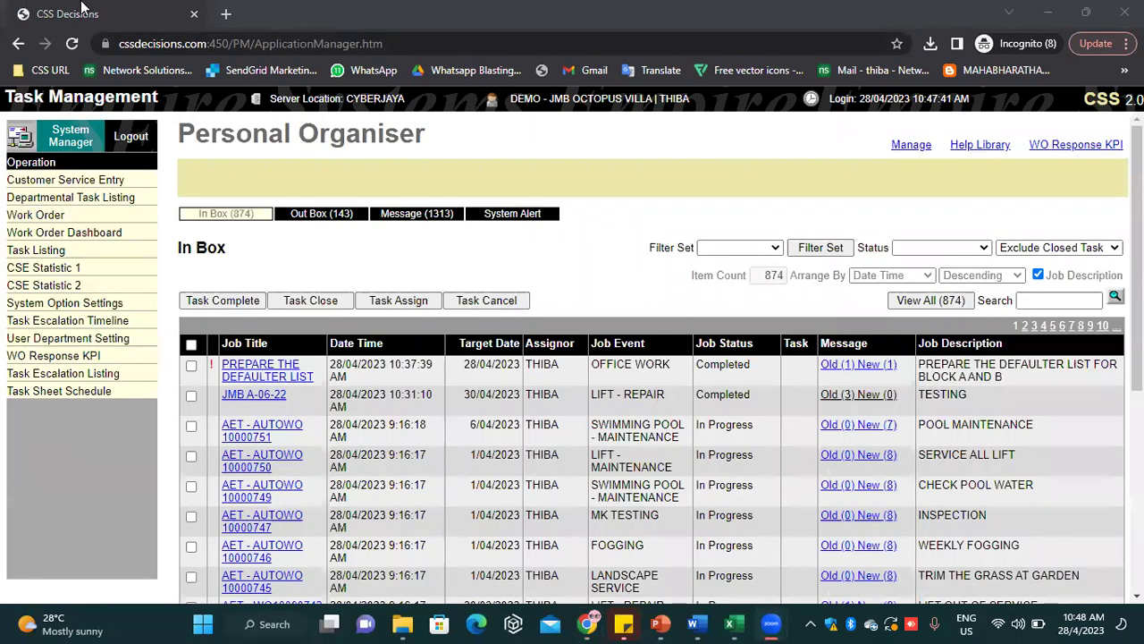
Switch between the Work Order List window and the Personal Organiser In Box listing 874 tasks
{"action": "left_click", "coordinate": [136, 205]}
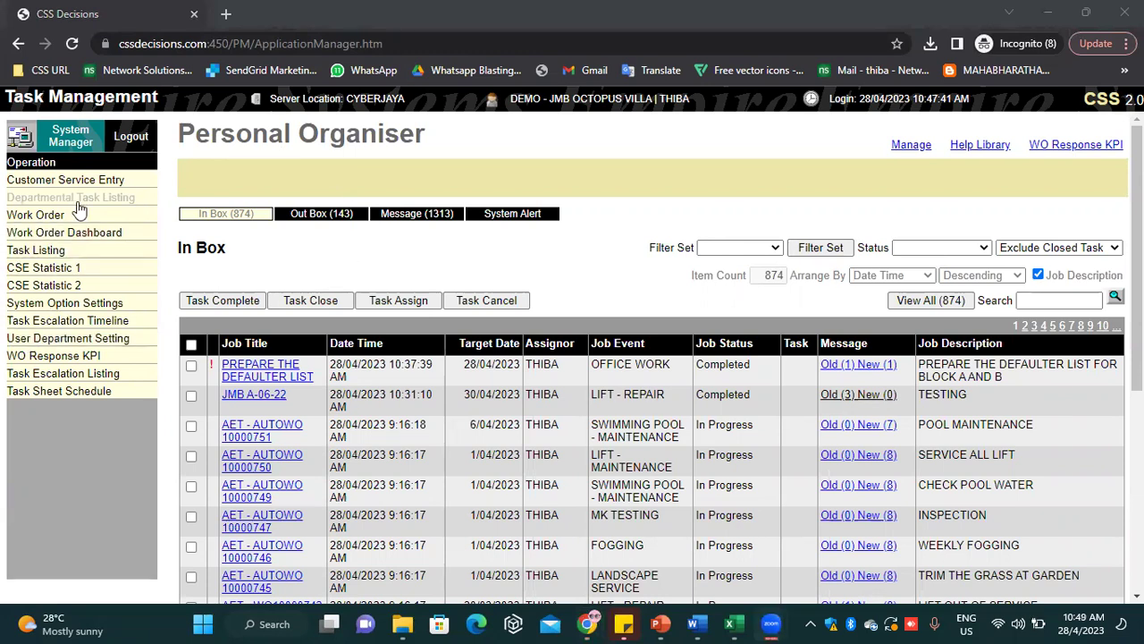
{"action": "mouse_move", "coordinate": [590, 624]}
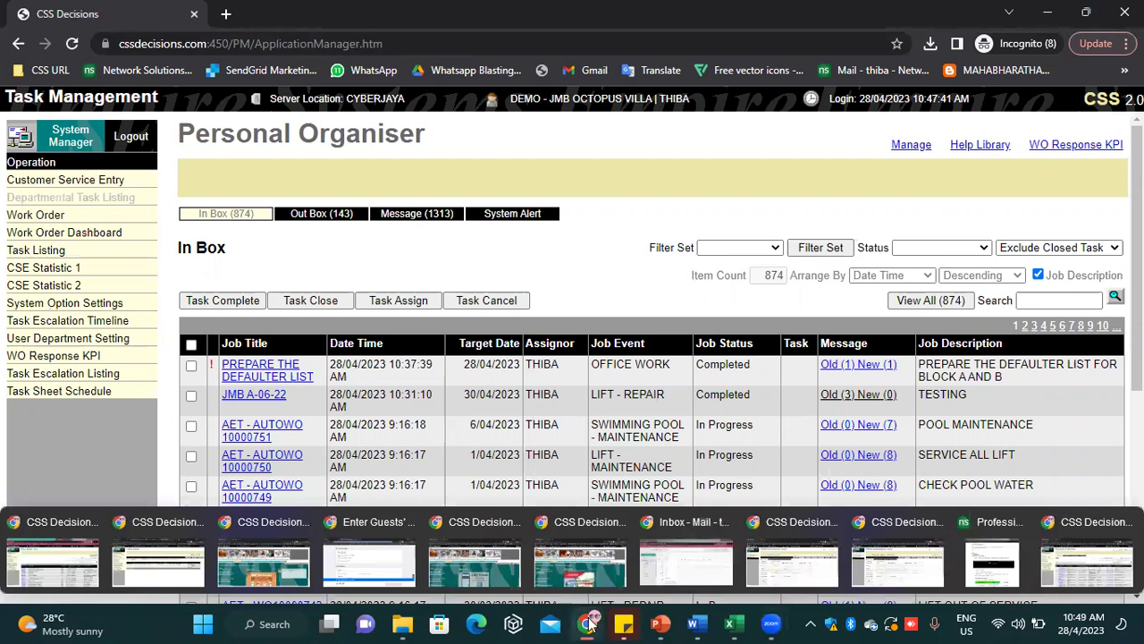
{"action": "left_click", "coordinate": [49, 569]}
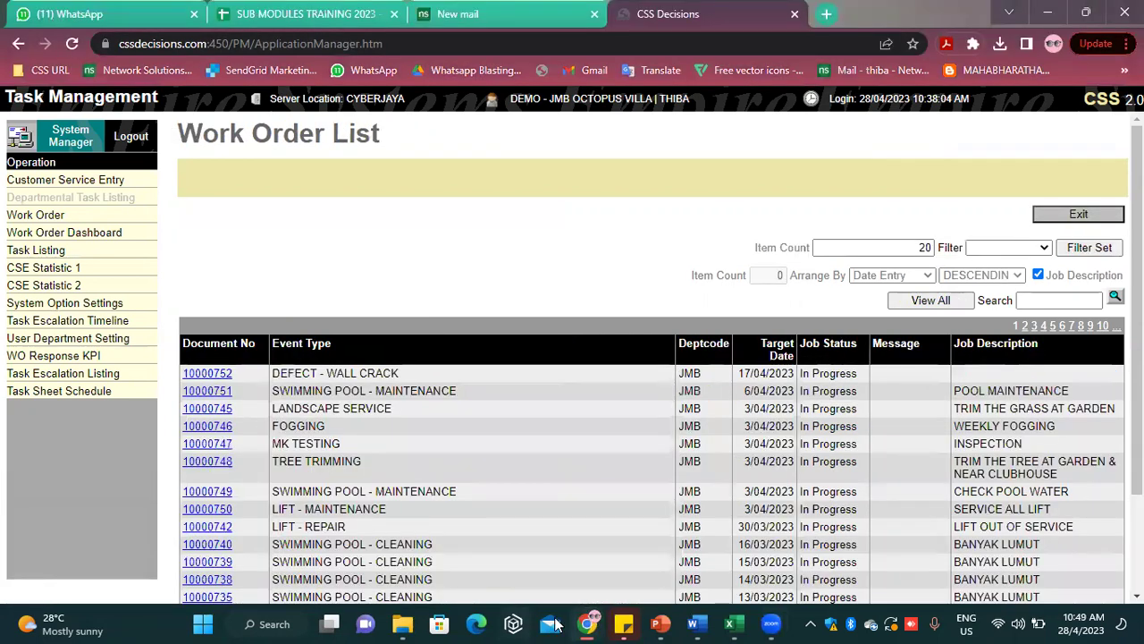
{"action": "mouse_move", "coordinate": [587, 623]}
{"action": "left_click", "coordinate": [1034, 563]}
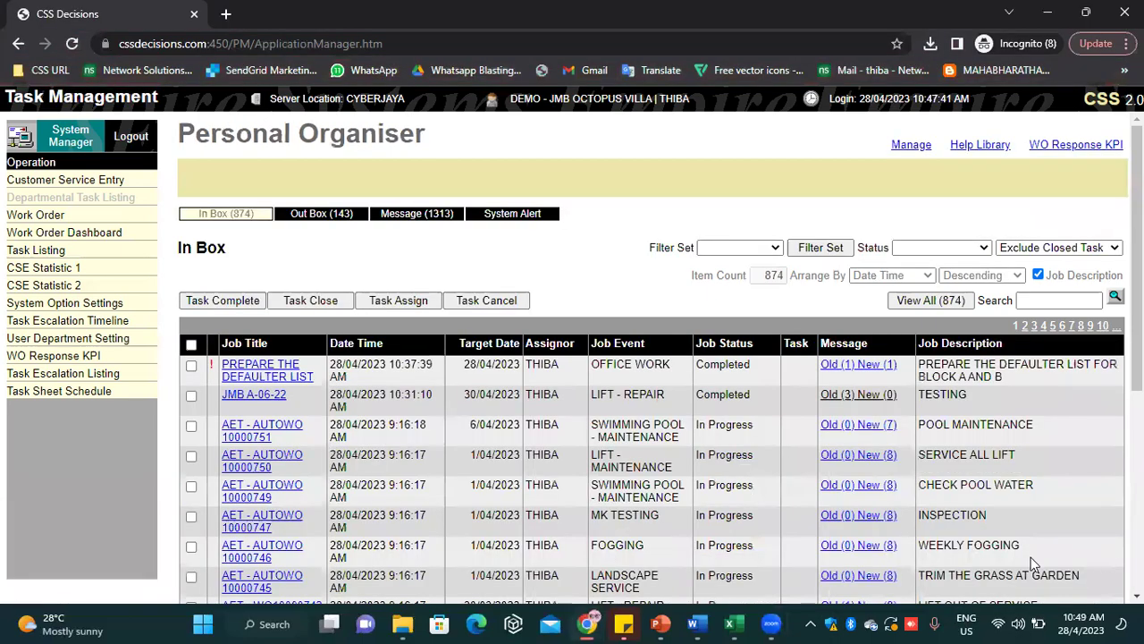
{"action": "scroll", "coordinate": [643, 559], "scroll_direction": "down", "scroll_amount": 4}
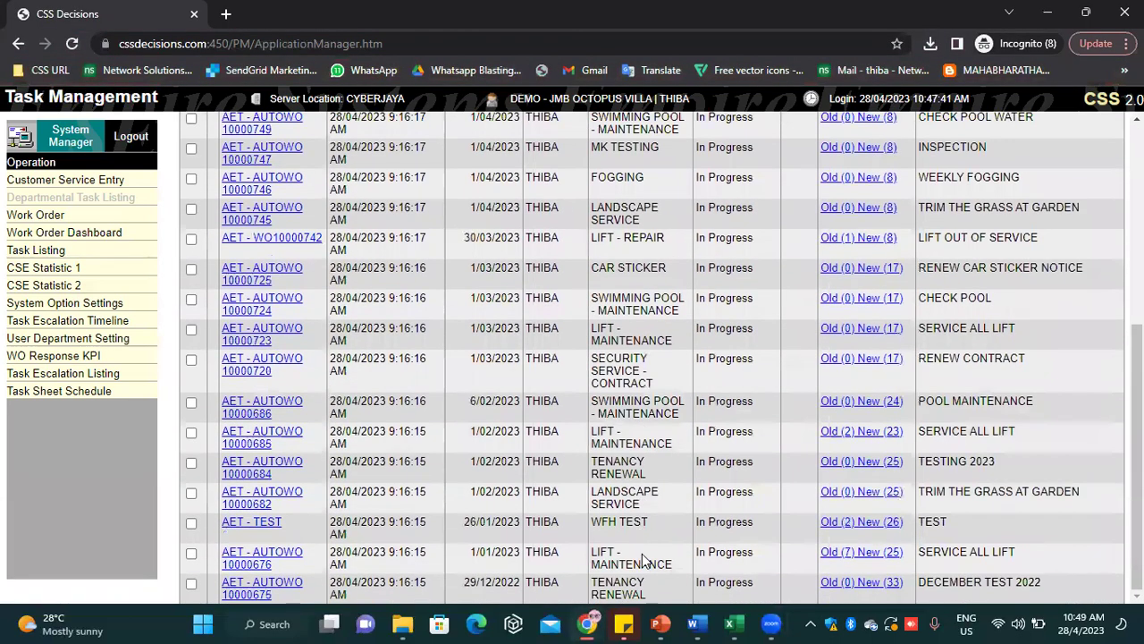
{"action": "scroll", "coordinate": [643, 559], "scroll_direction": "up", "scroll_amount": 4}
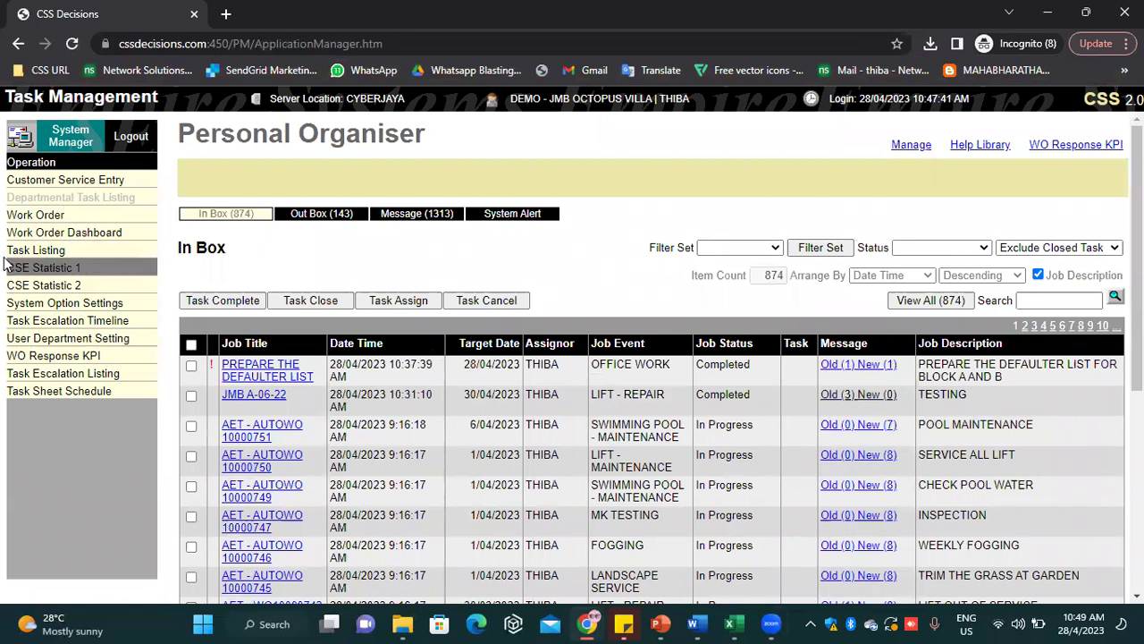
{"action": "mouse_move", "coordinate": [588, 623]}
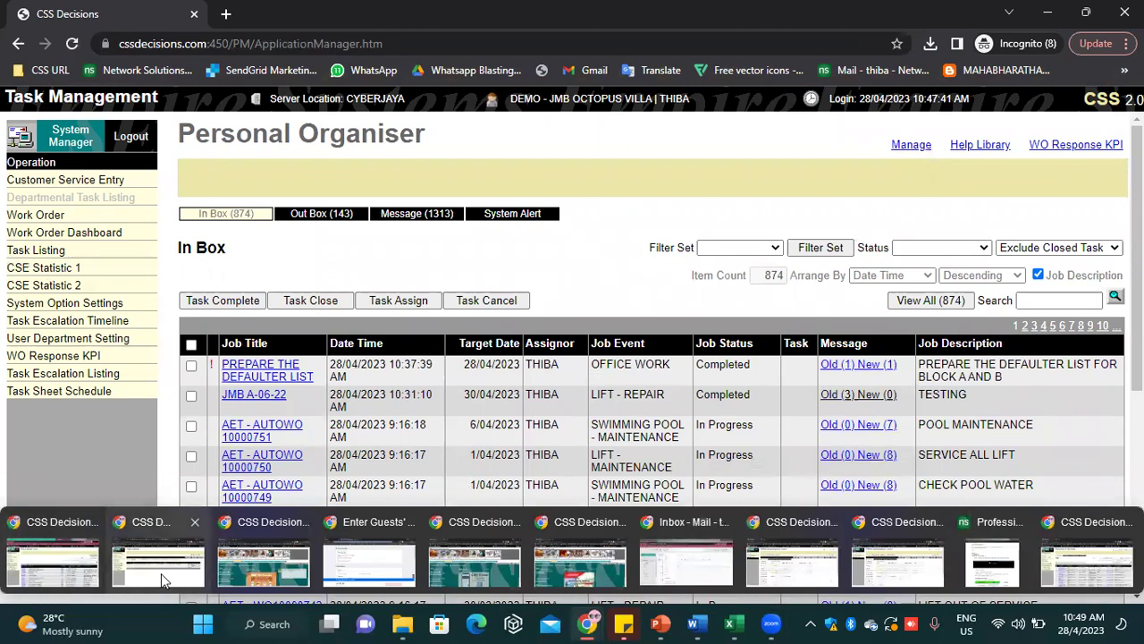
Close the extra Task Listing window and bring the Personal Organiser window forward
{"action": "left_click", "coordinate": [153, 559]}
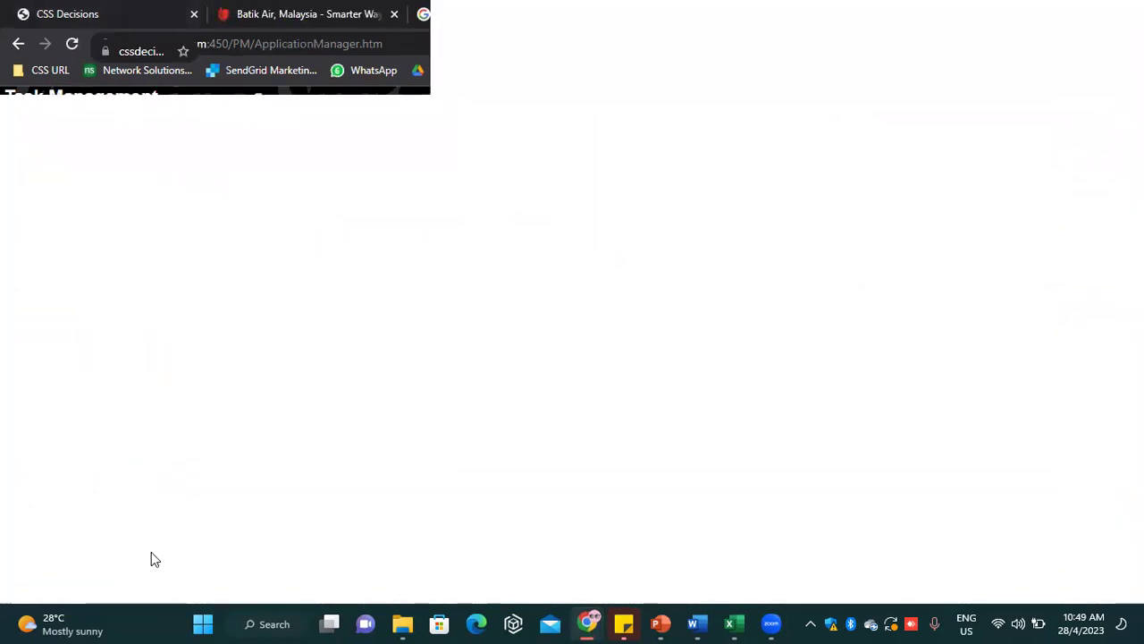
{"action": "left_click", "coordinate": [1124, 13]}
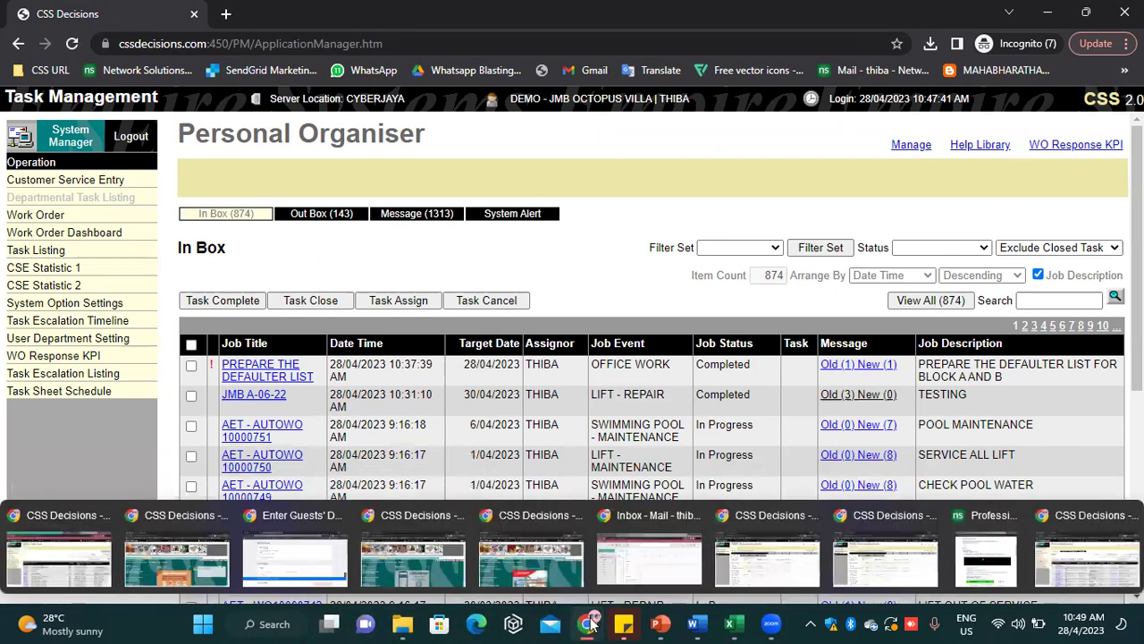
{"action": "left_click", "coordinate": [1069, 557]}
{"action": "mouse_move", "coordinate": [590, 623]}
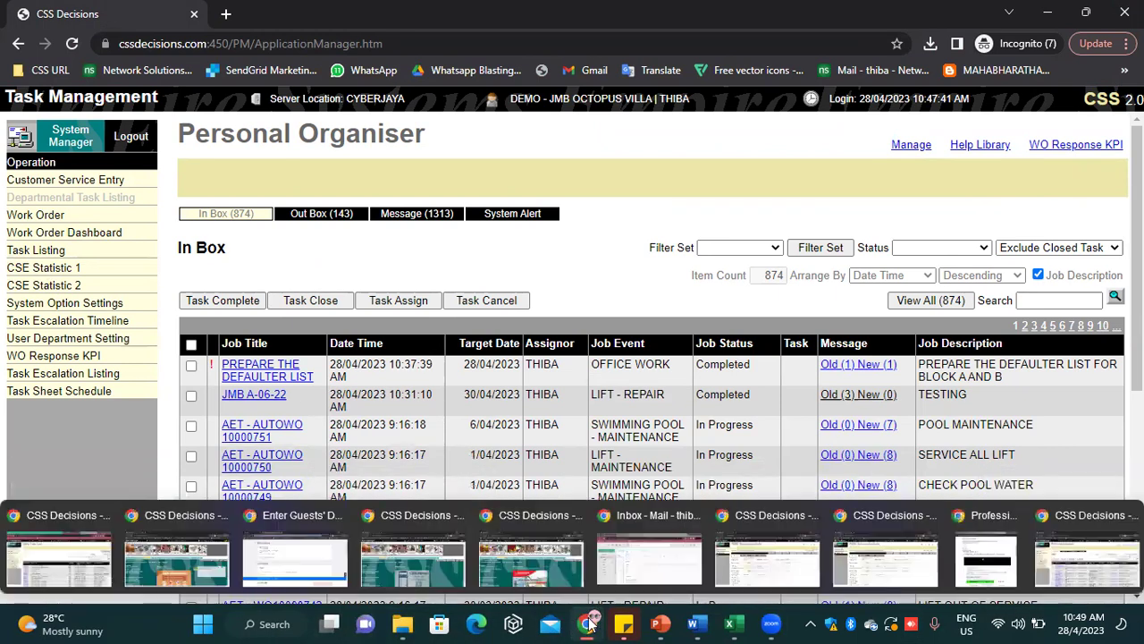
{"action": "left_click", "coordinate": [1113, 565]}
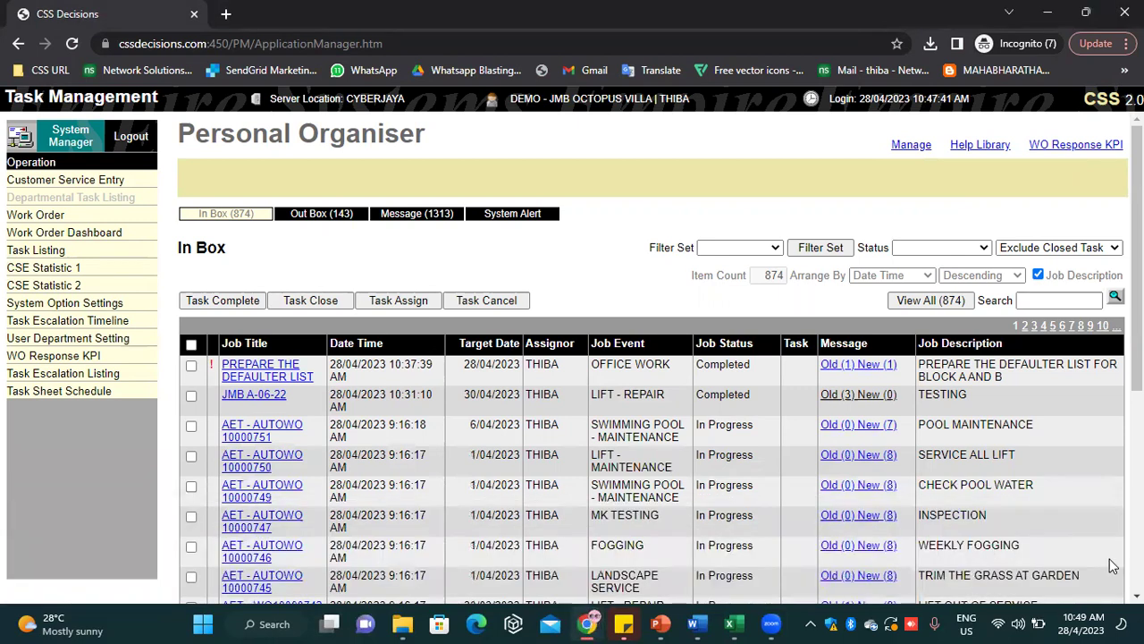
{"action": "mouse_move", "coordinate": [588, 623]}
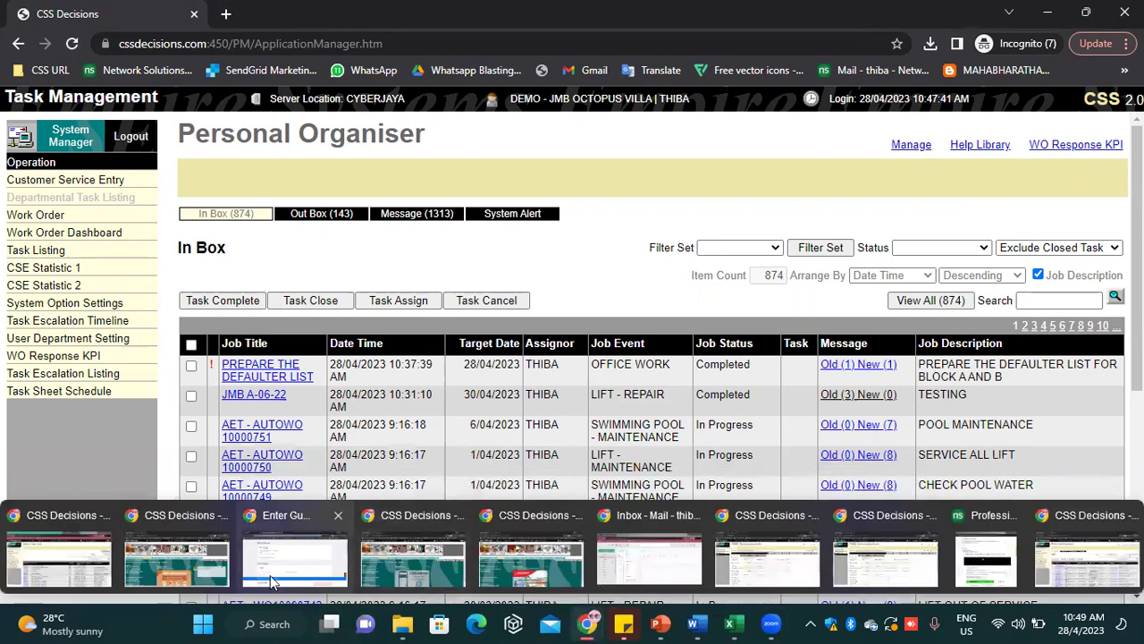
Open Work Order > Departmental Task Listing in the other window, then return to the Personal Organiser In Box
{"action": "left_click", "coordinate": [74, 552]}
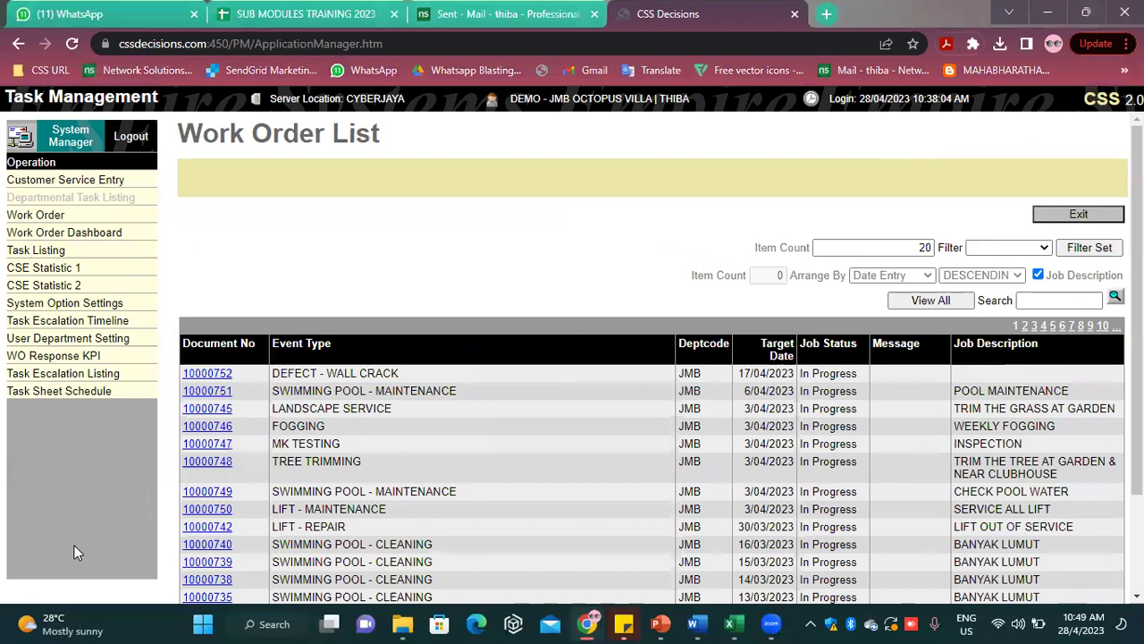
{"action": "scroll", "coordinate": [121, 358], "scroll_direction": "down", "scroll_amount": 1}
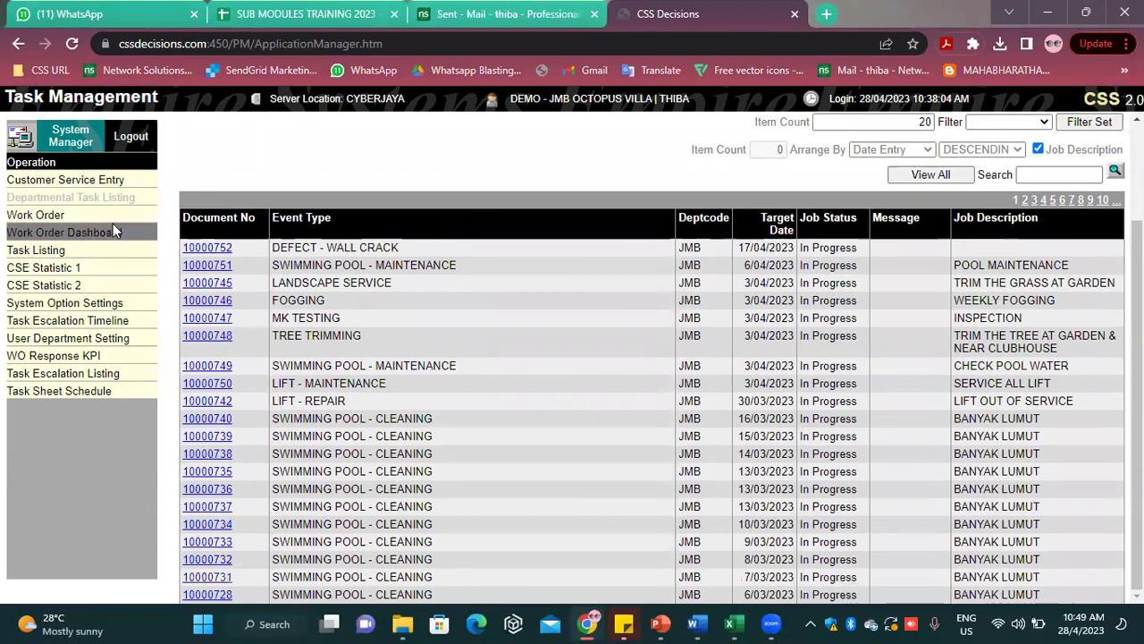
{"action": "left_click", "coordinate": [105, 216]}
{"action": "left_click", "coordinate": [109, 198]}
{"action": "mouse_move", "coordinate": [753, 623]}
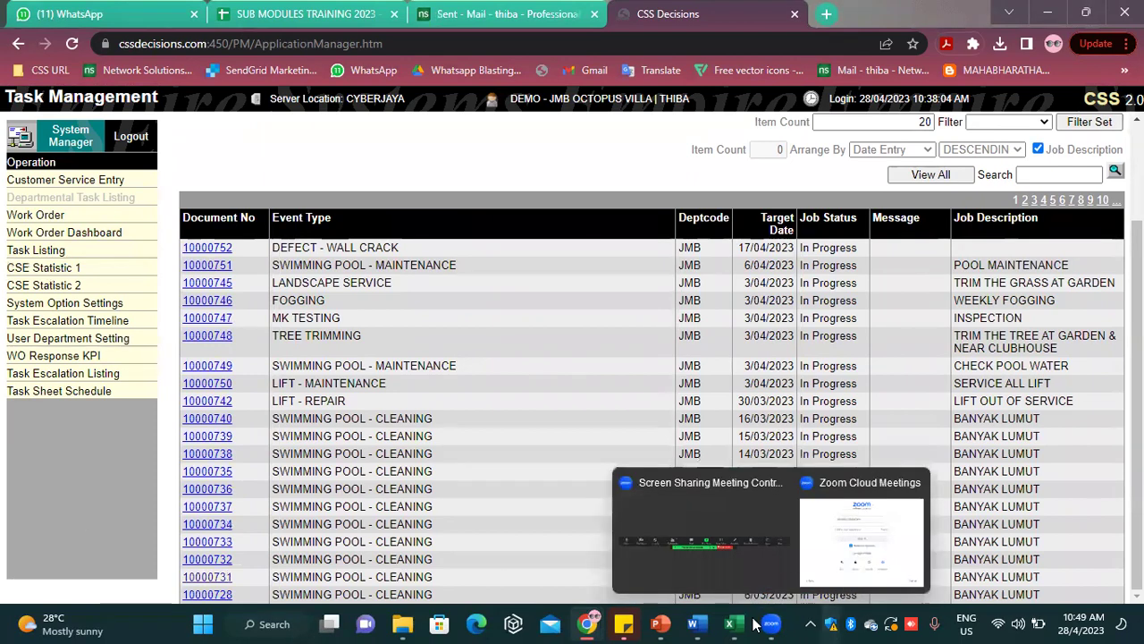
{"action": "mouse_move", "coordinate": [587, 623]}
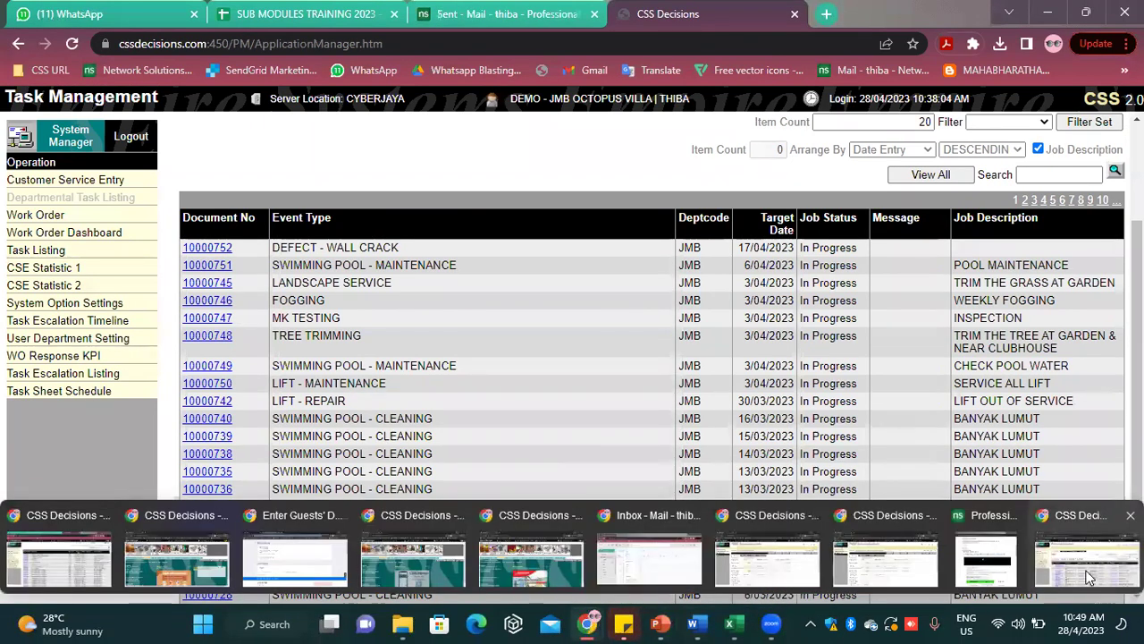
{"action": "left_click", "coordinate": [1088, 572]}
{"action": "scroll", "coordinate": [653, 358], "scroll_direction": "down", "scroll_amount": 2}
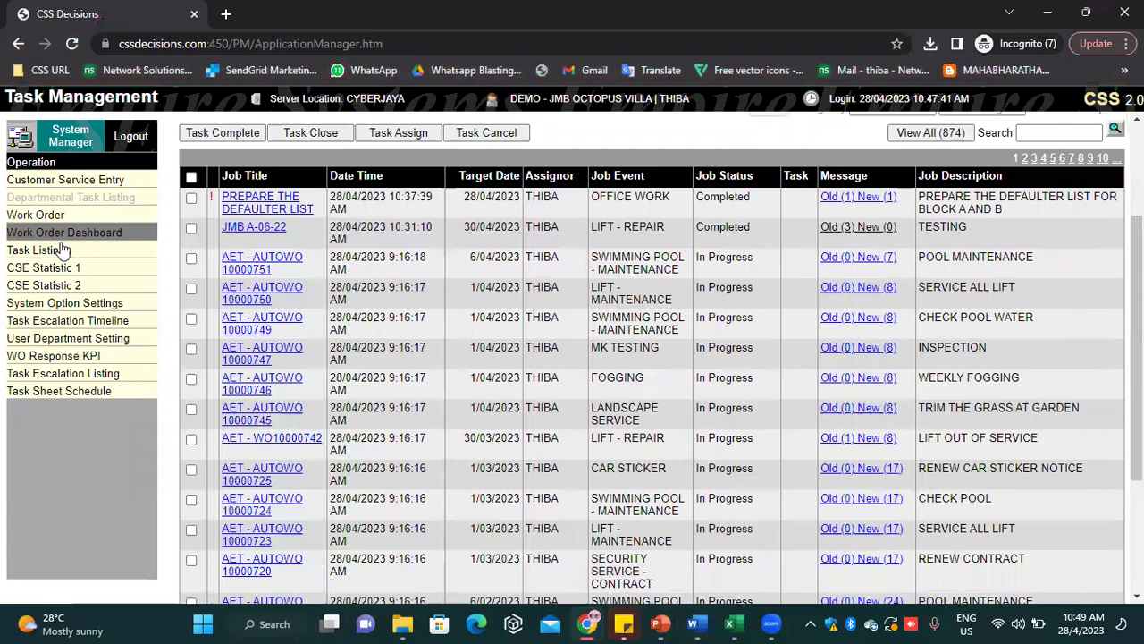
{"action": "scroll", "coordinate": [472, 344], "scroll_direction": "up", "scroll_amount": 2}
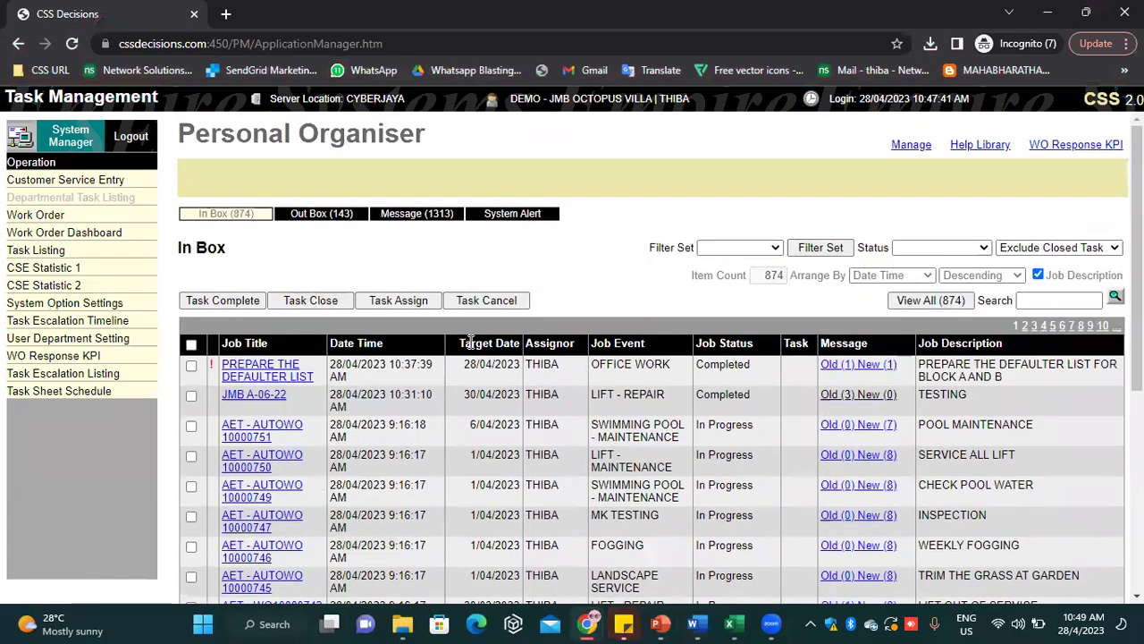
{"action": "scroll", "coordinate": [487, 358], "scroll_direction": "down", "scroll_amount": 2}
{"action": "scroll", "coordinate": [501, 364], "scroll_direction": "down", "scroll_amount": 3}
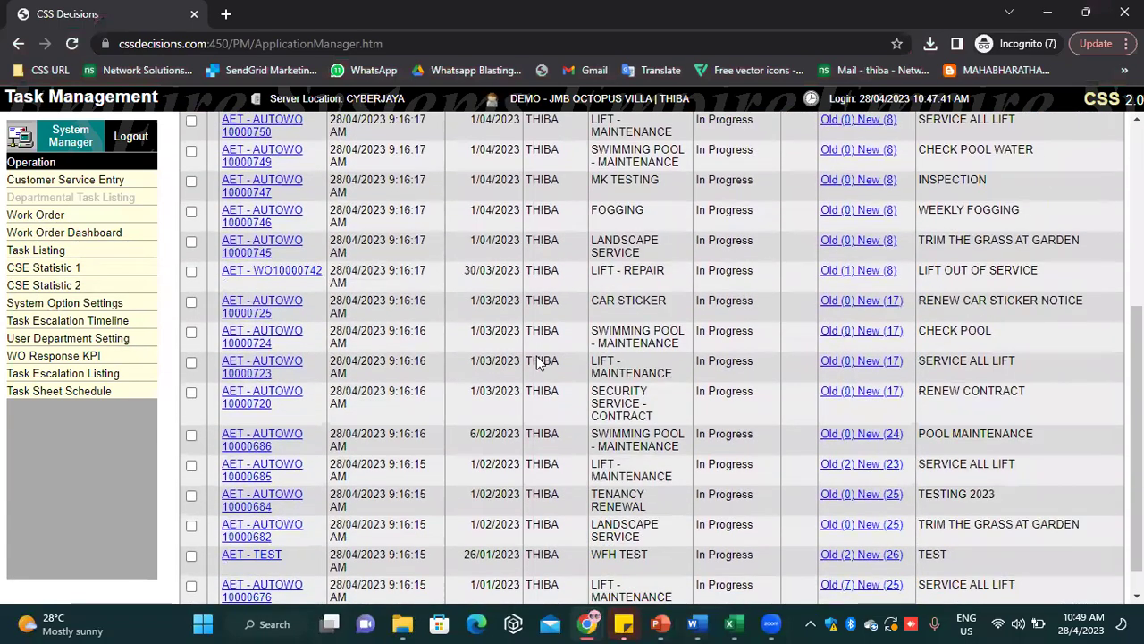
{"action": "scroll", "coordinate": [521, 381], "scroll_direction": "up", "scroll_amount": 2}
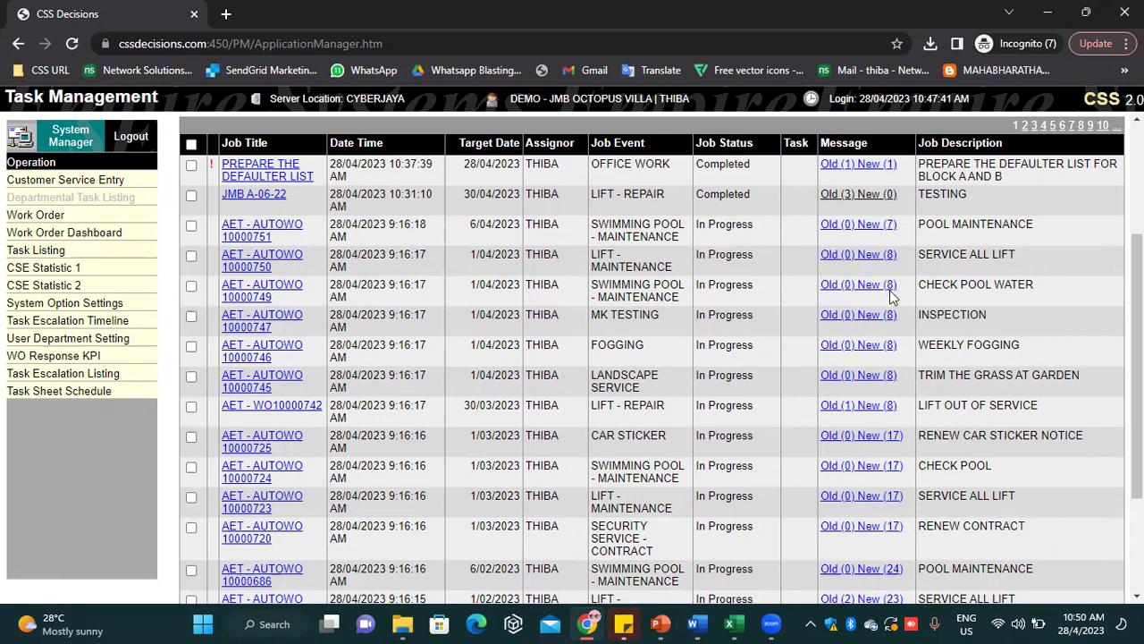
{"action": "scroll", "coordinate": [805, 375], "scroll_direction": "down", "scroll_amount": 2}
{"action": "scroll", "coordinate": [778, 404], "scroll_direction": "up", "scroll_amount": 3}
{"action": "scroll", "coordinate": [778, 404], "scroll_direction": "up", "scroll_amount": 1}
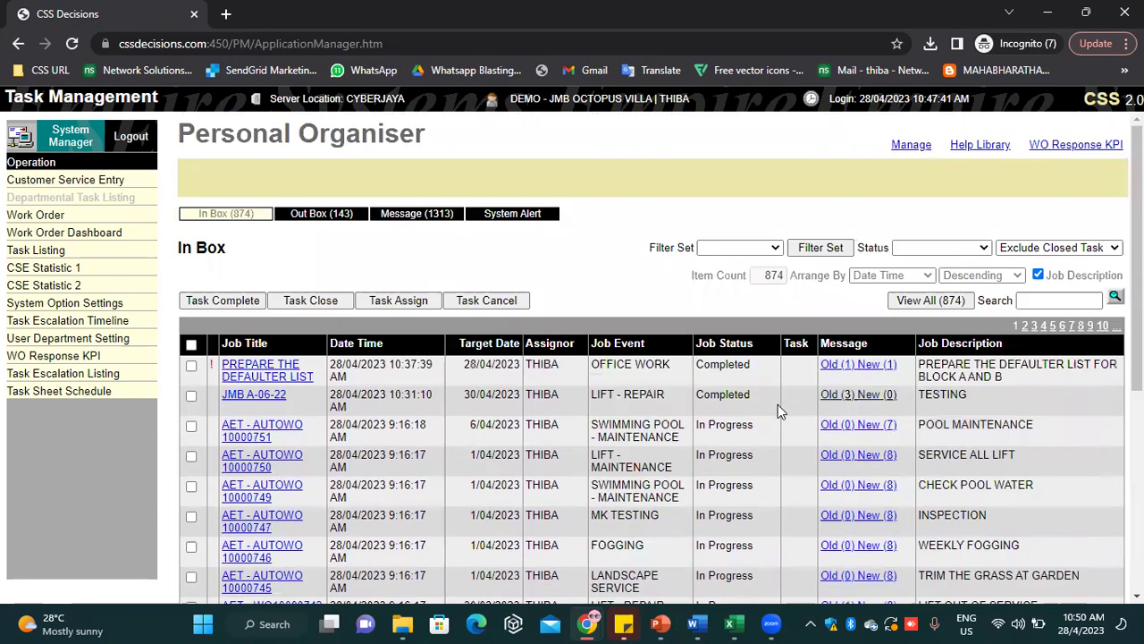
{"action": "scroll", "coordinate": [778, 406], "scroll_direction": "down", "scroll_amount": 2}
{"action": "scroll", "coordinate": [777, 409], "scroll_direction": "up", "scroll_amount": 1}
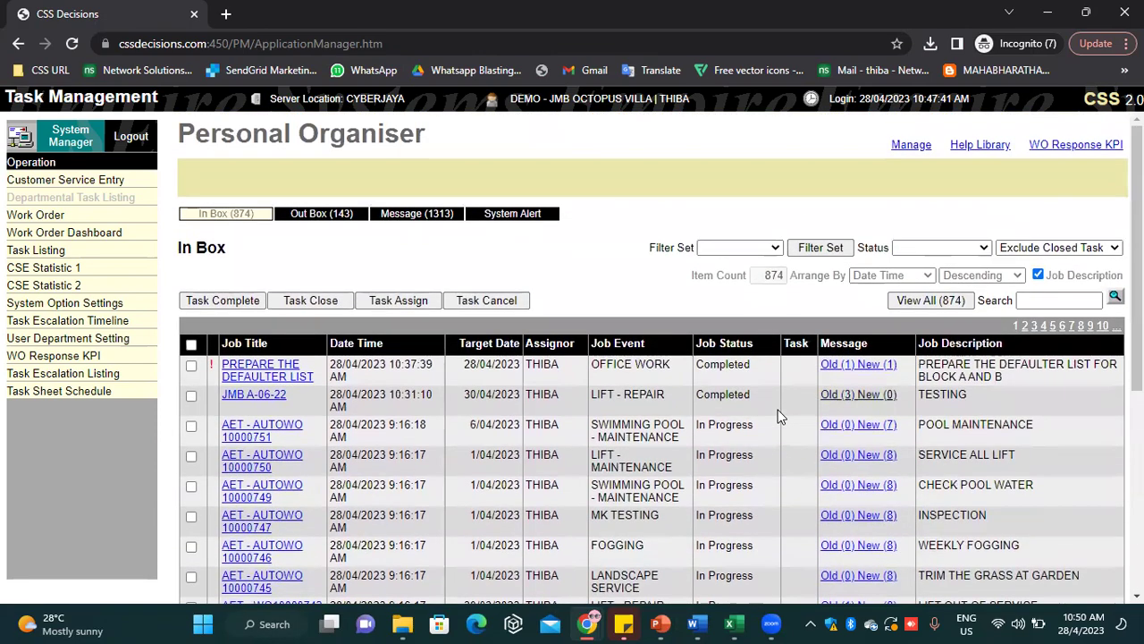
{"action": "scroll", "coordinate": [777, 409], "scroll_direction": "down", "scroll_amount": 1}
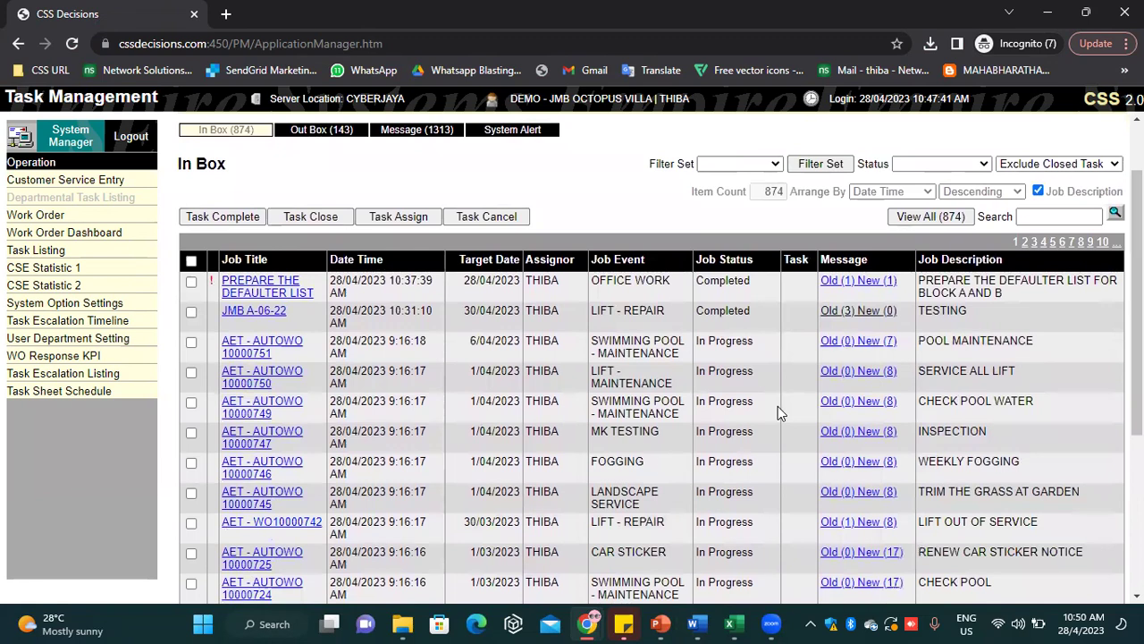
{"action": "scroll", "coordinate": [778, 406], "scroll_direction": "down", "scroll_amount": 1}
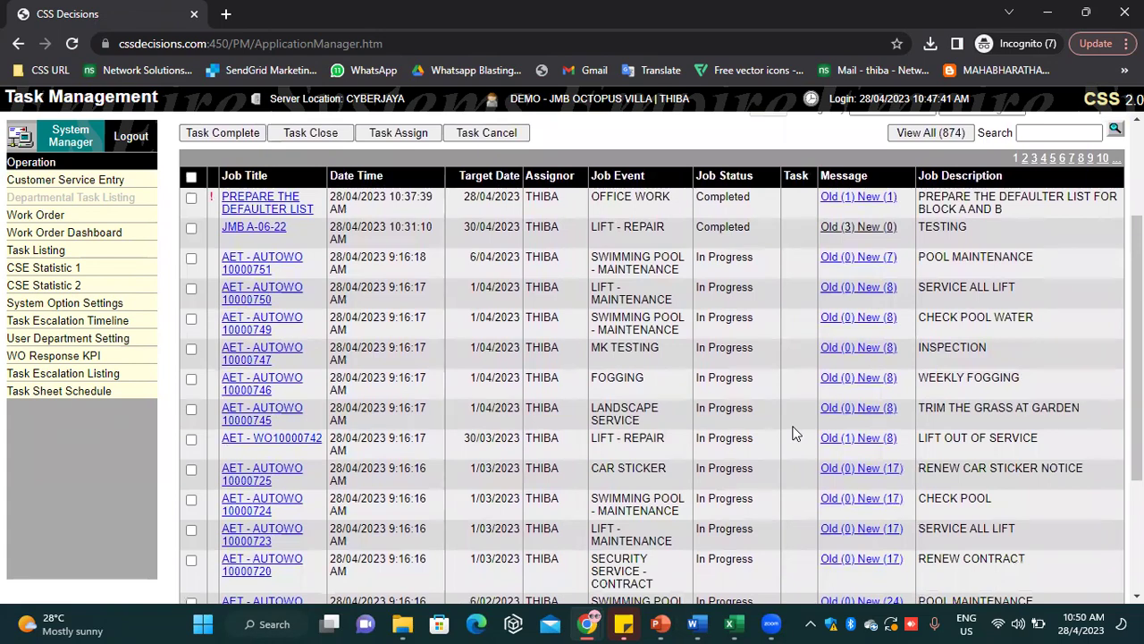
{"action": "scroll", "coordinate": [788, 442], "scroll_direction": "down", "scroll_amount": 1}
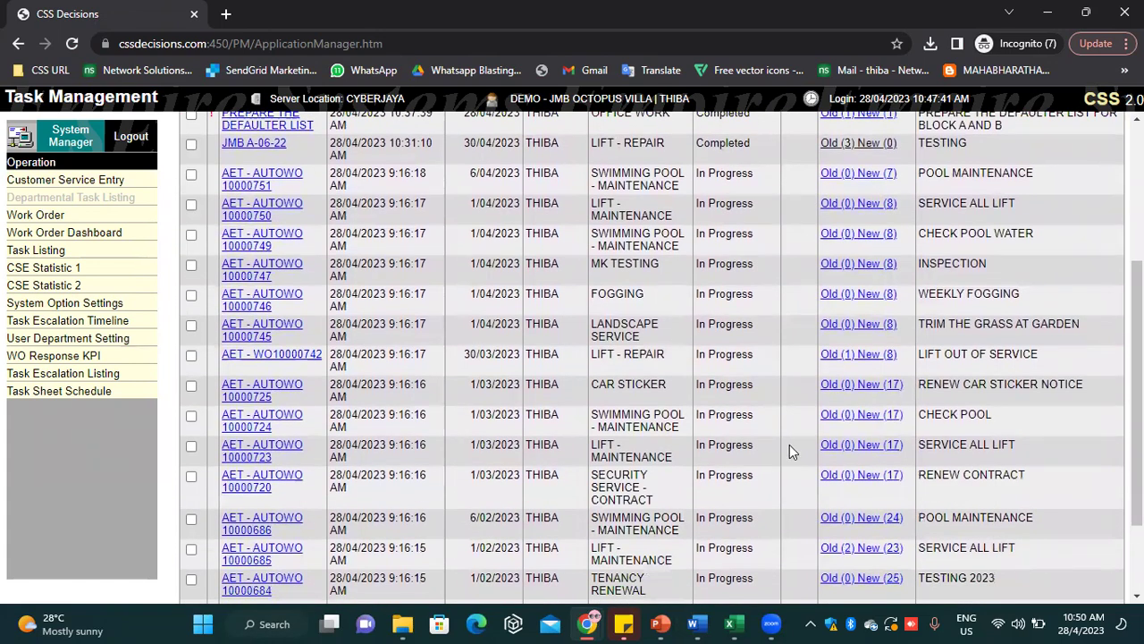
{"action": "left_click", "coordinate": [71, 255]}
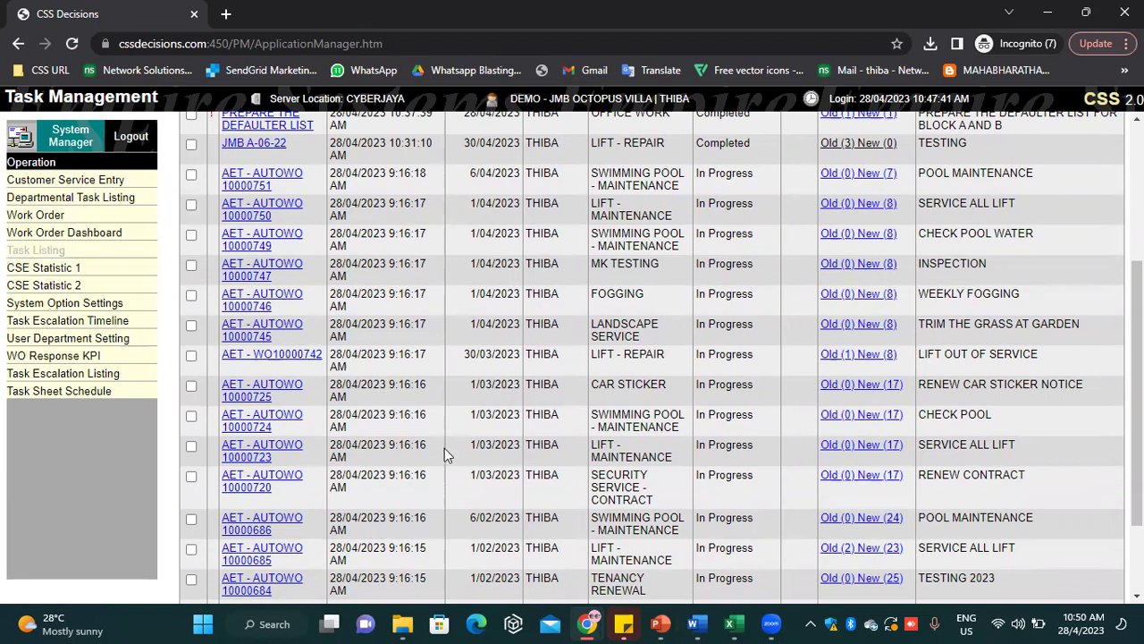
{"action": "mouse_move", "coordinate": [583, 623]}
{"action": "scroll", "coordinate": [358, 199], "scroll_direction": "up", "scroll_amount": 3}
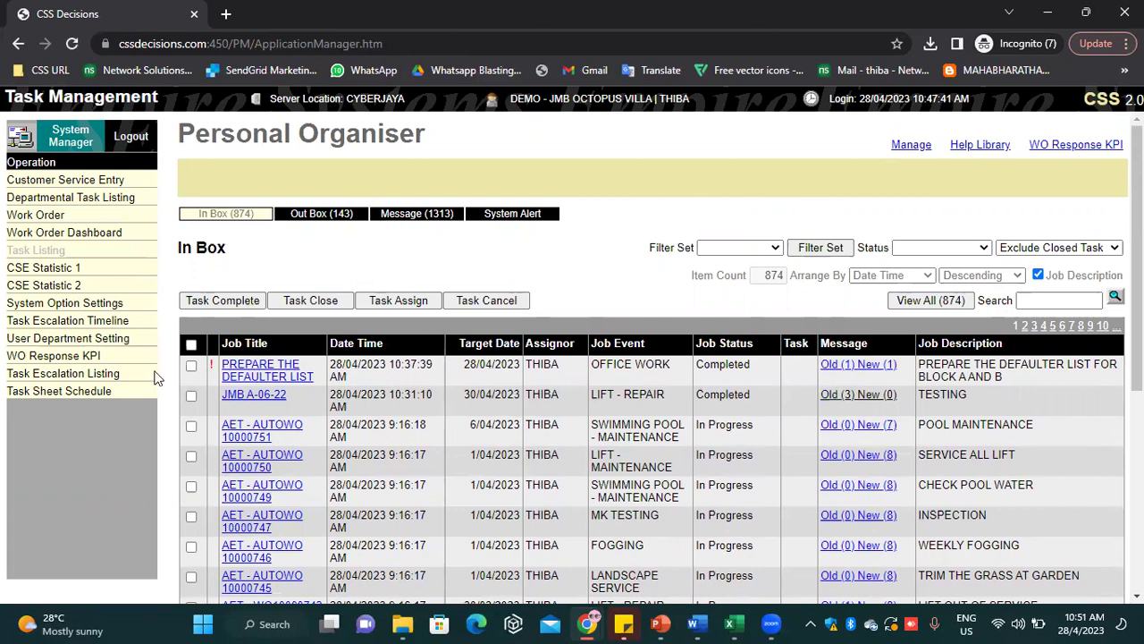
View the available Wi-Fi networks, then close the network panel
{"action": "left_click", "coordinate": [990, 623]}
{"action": "left_click", "coordinate": [909, 316]}
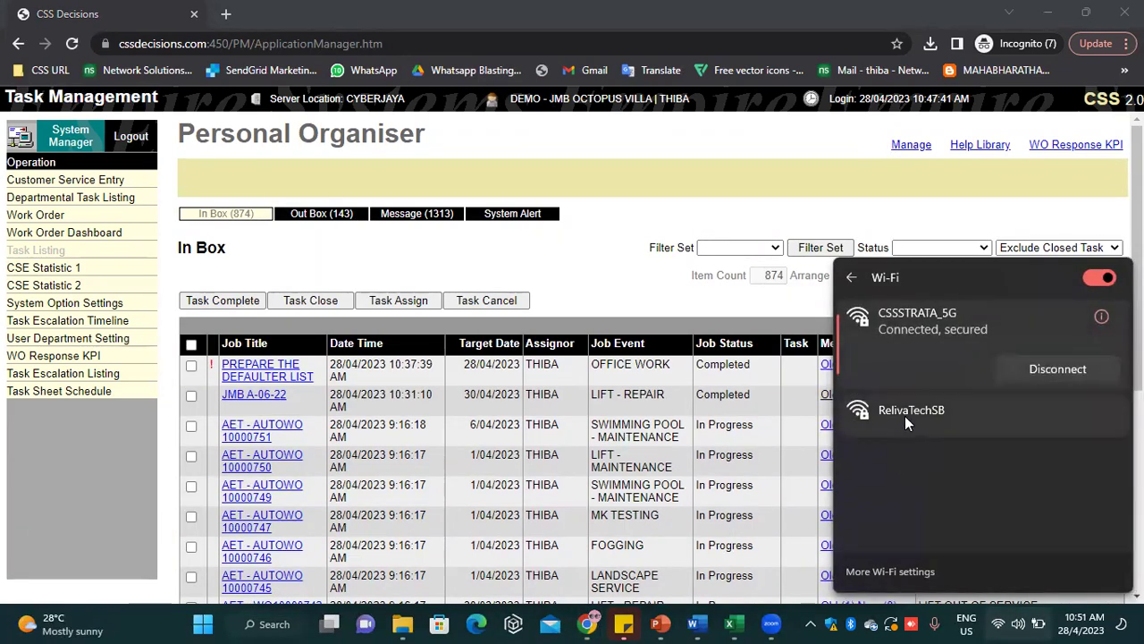
{"action": "left_click", "coordinate": [665, 186]}
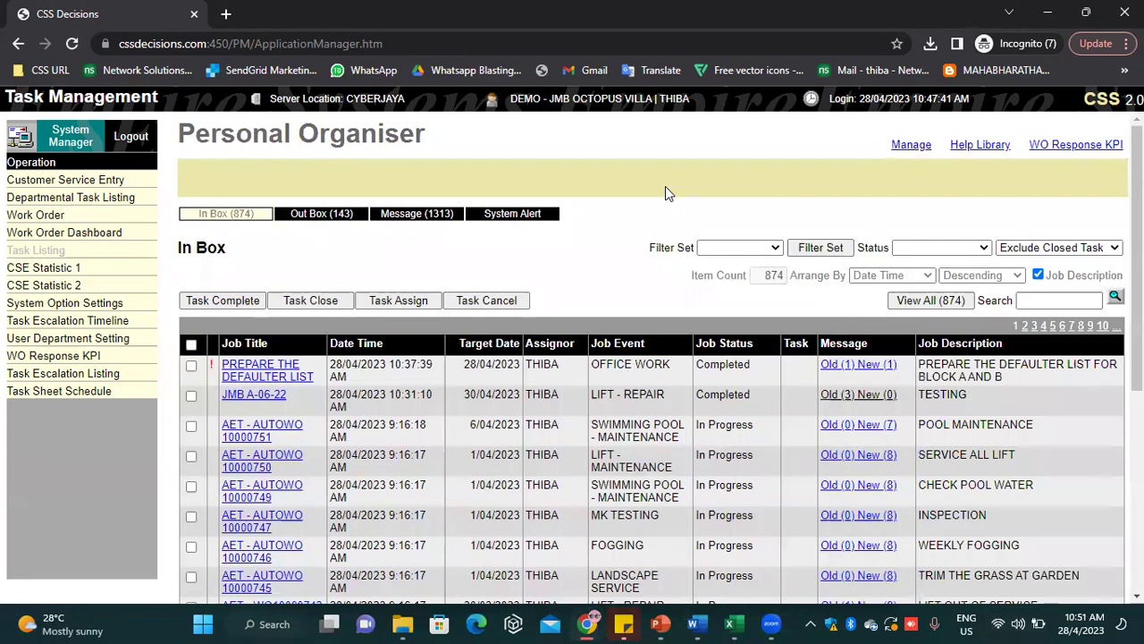
Switch back to the incognito CSS Decisions window and bring up the Task Listing page
{"action": "left_click", "coordinate": [585, 623]}
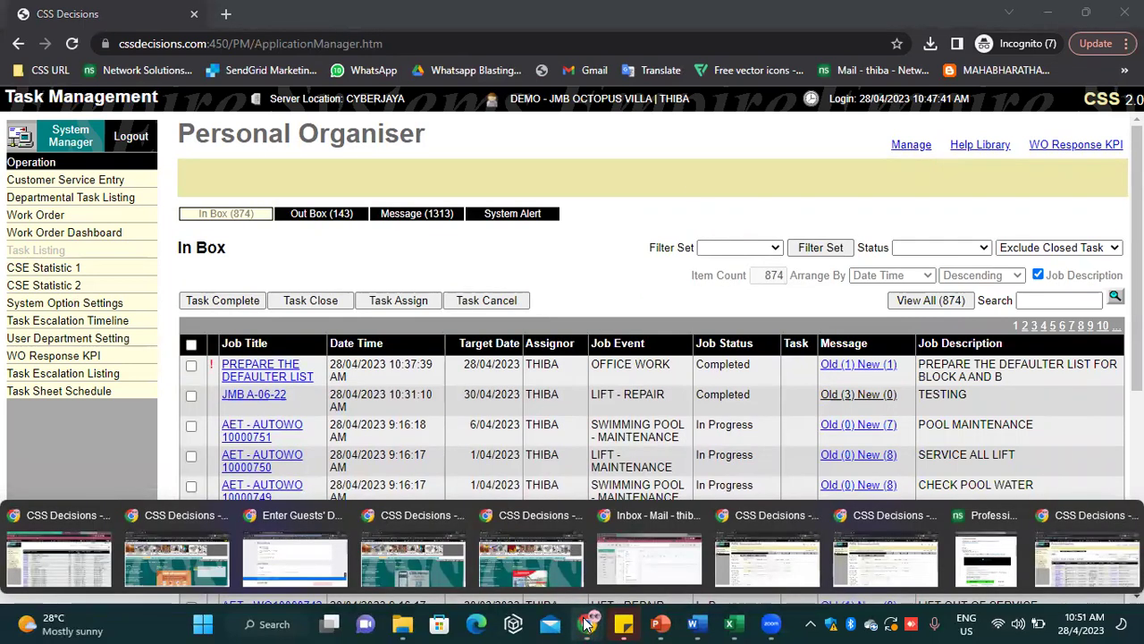
{"action": "left_click", "coordinate": [86, 592]}
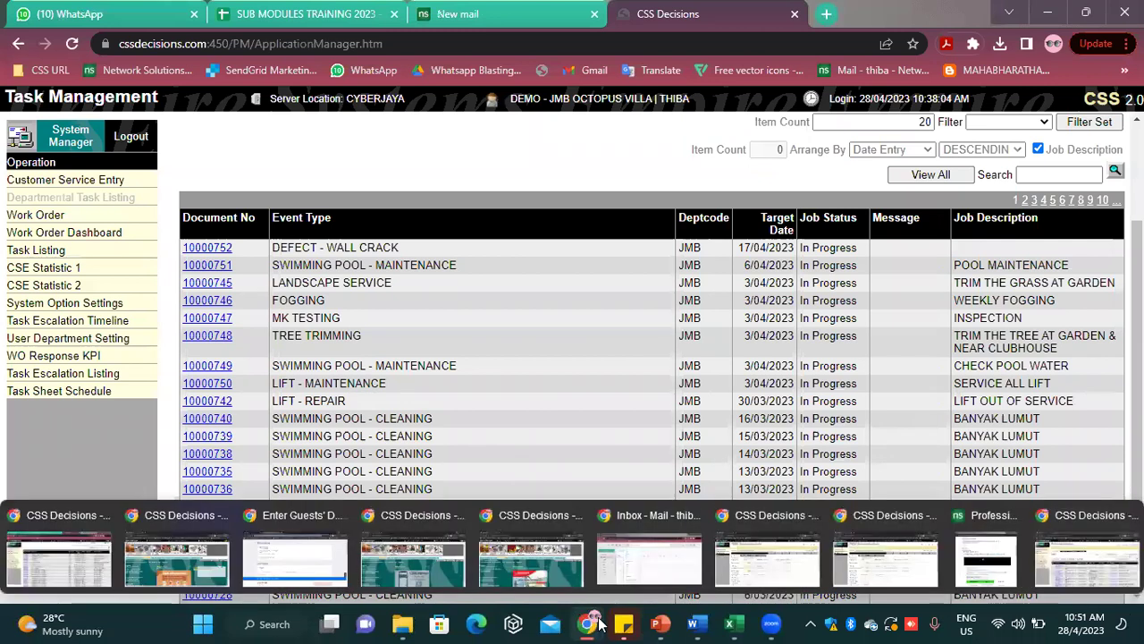
{"action": "left_click", "coordinate": [1073, 563]}
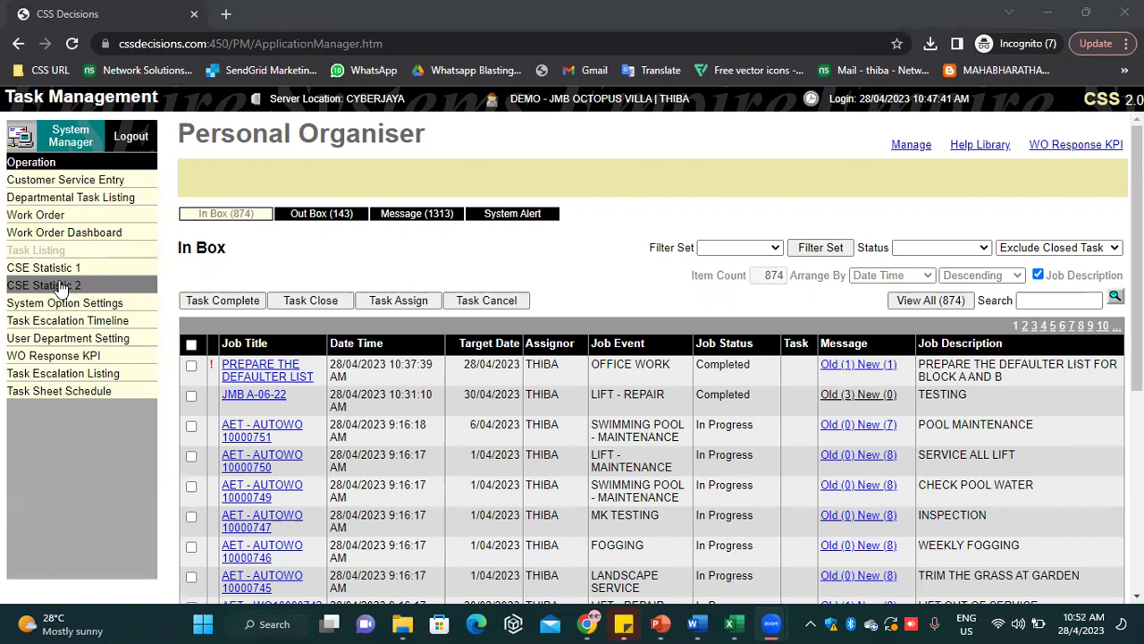
{"action": "mouse_move", "coordinate": [592, 620]}
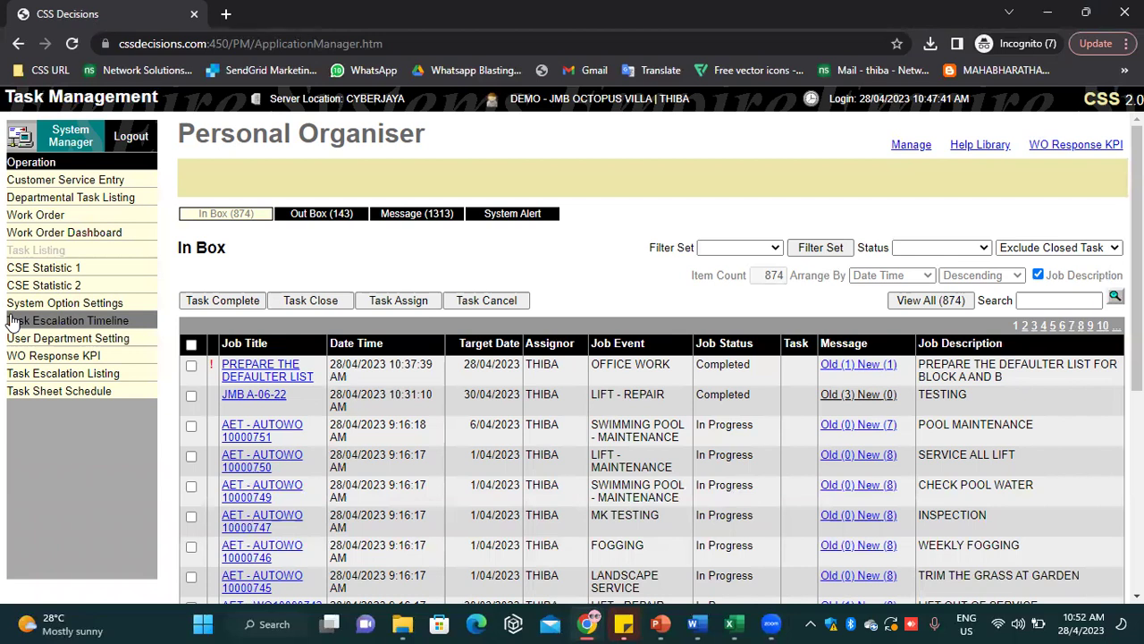
{"action": "left_click", "coordinate": [318, 72]}
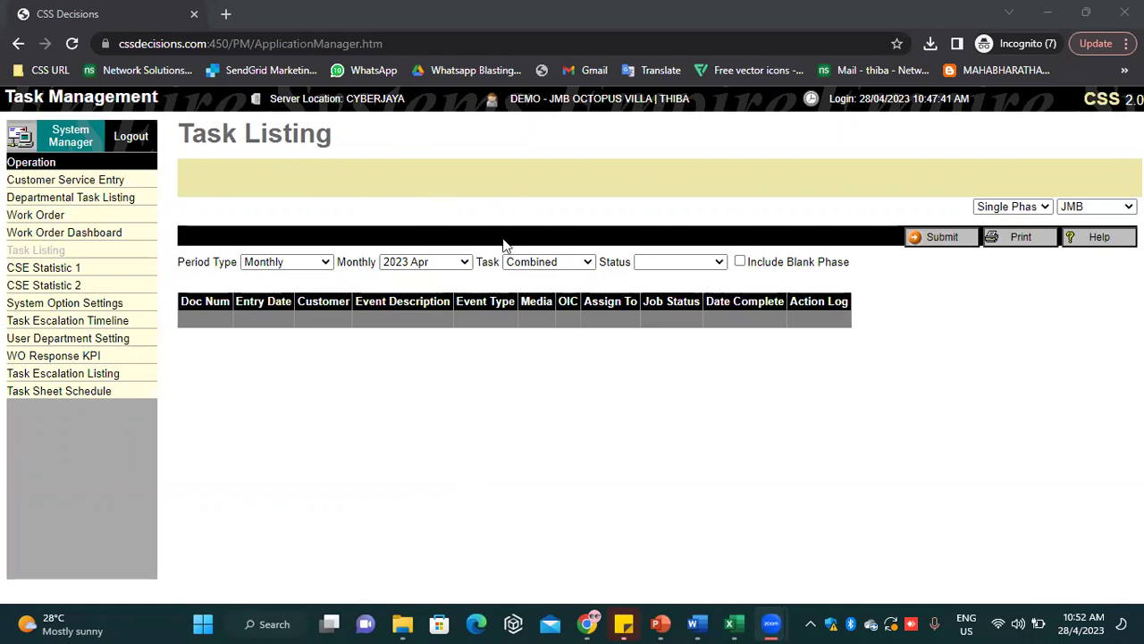
Try the Daily and Date Range period types, then keep Monthly with 2023 Apr
{"action": "left_click", "coordinate": [265, 262]}
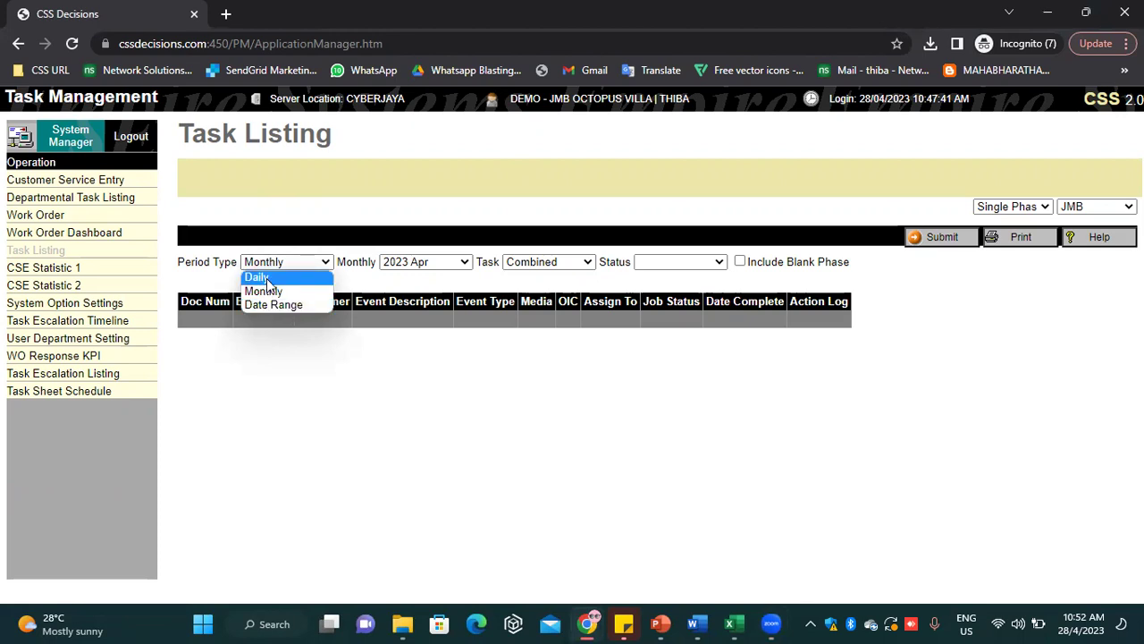
{"action": "left_click", "coordinate": [272, 278]}
{"action": "left_click", "coordinate": [286, 265]}
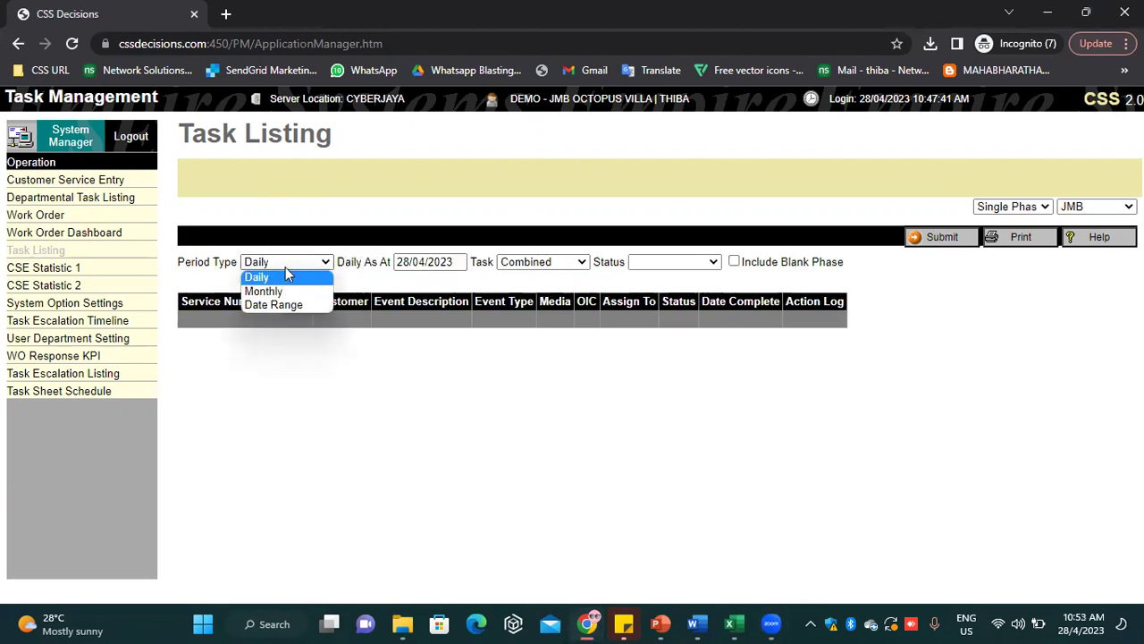
{"action": "left_click", "coordinate": [286, 291]}
{"action": "left_click", "coordinate": [287, 269]}
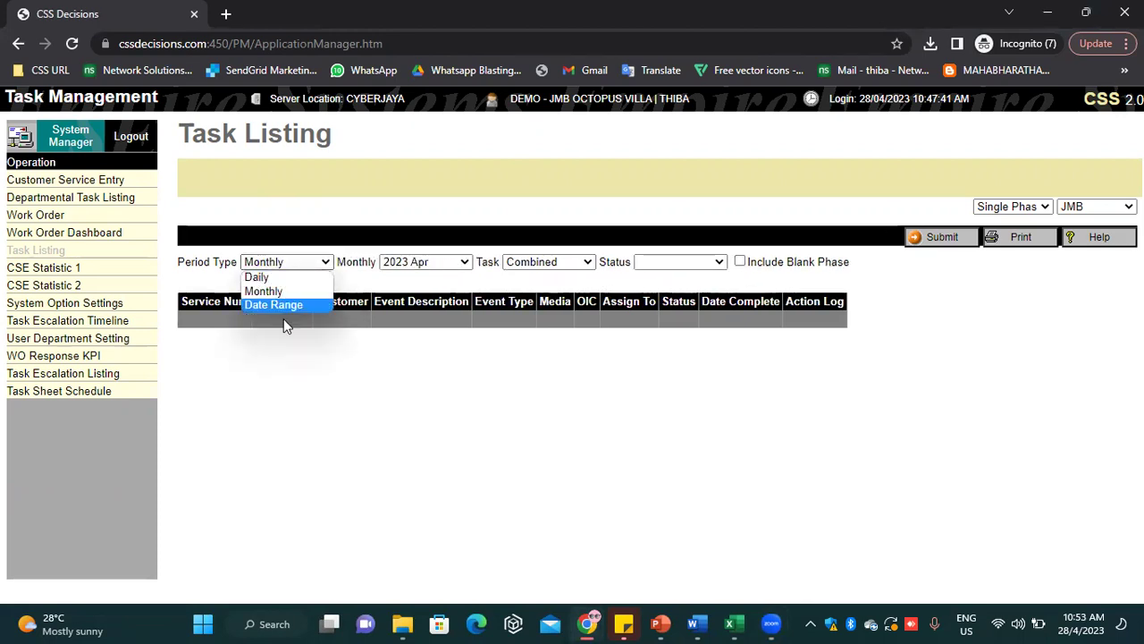
{"action": "left_click", "coordinate": [292, 305]}
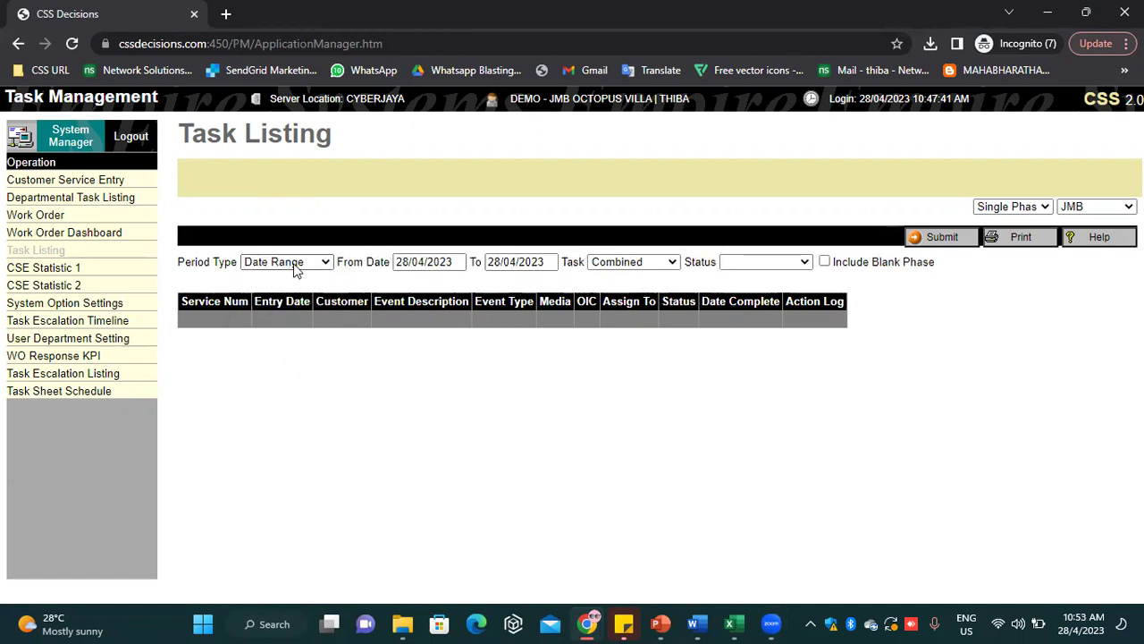
{"action": "left_click", "coordinate": [286, 263]}
{"action": "left_click", "coordinate": [276, 292]}
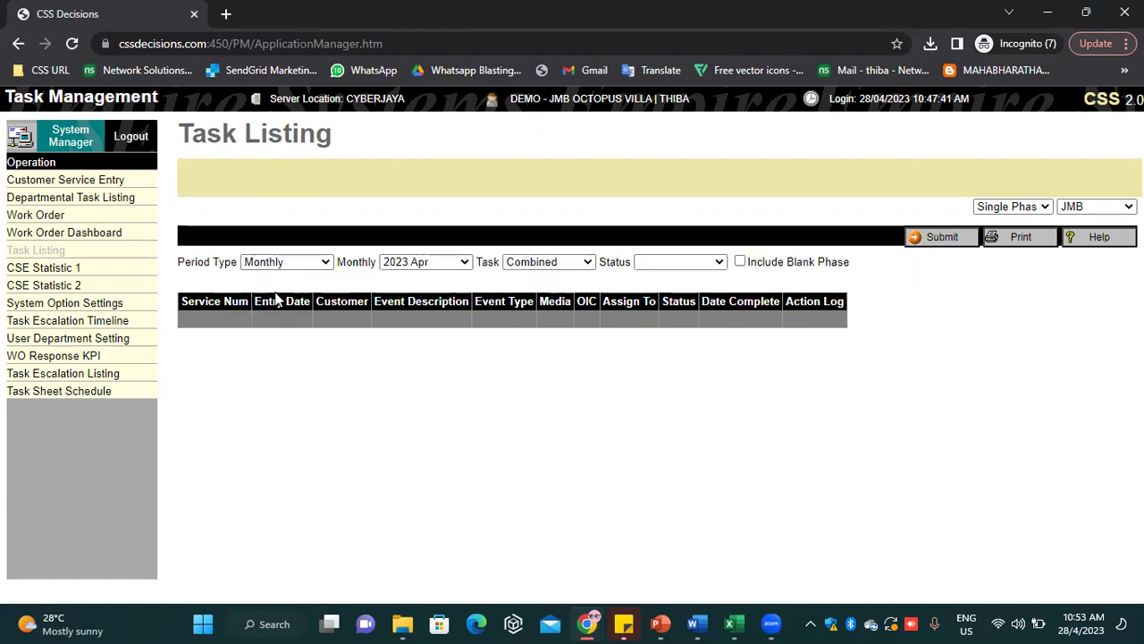
{"action": "left_click", "coordinate": [414, 269]}
{"action": "left_click", "coordinate": [414, 269]}
{"action": "left_click", "coordinate": [414, 268]}
{"action": "left_click", "coordinate": [613, 494]}
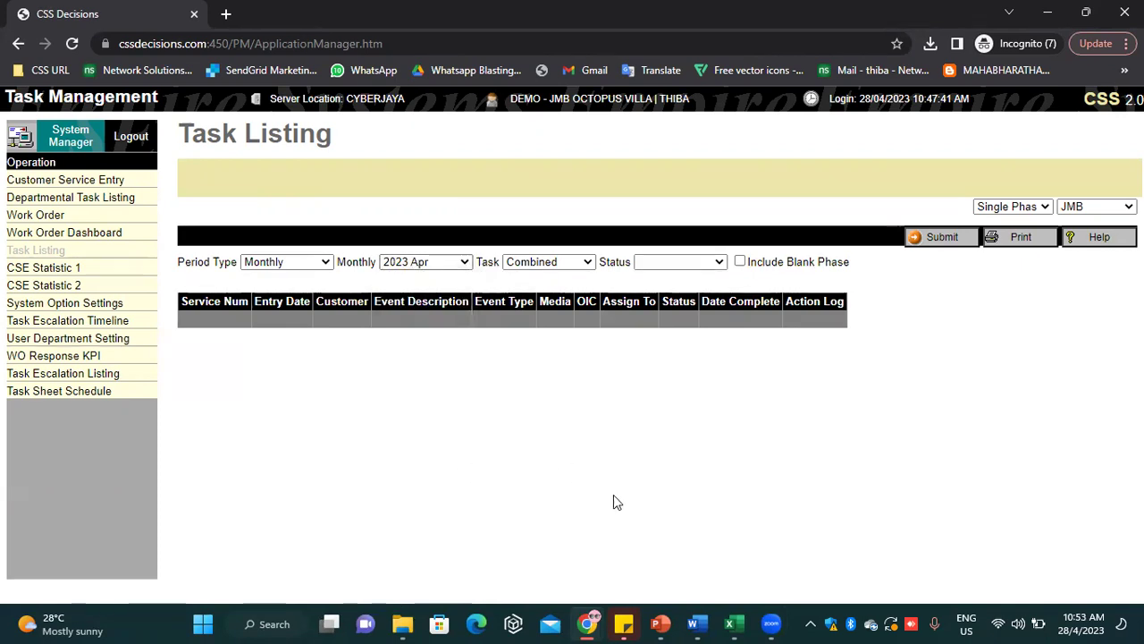
Limit the task type to Customer Service Entry, leave Status blank, and submit the listing
{"action": "left_click", "coordinate": [558, 261]}
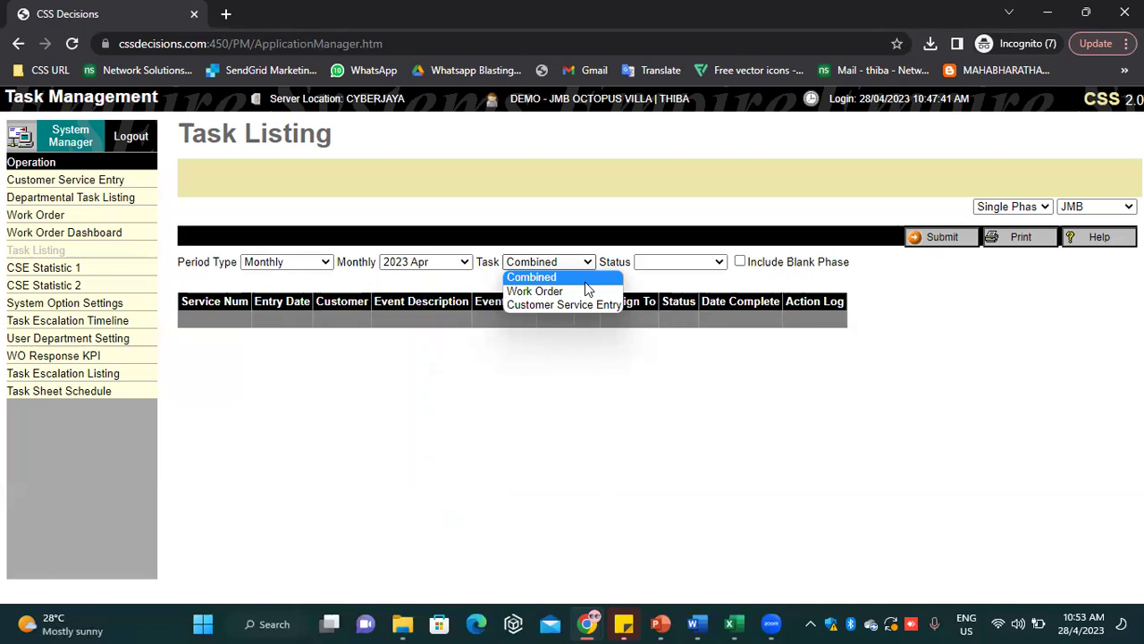
{"action": "left_click", "coordinate": [693, 259]}
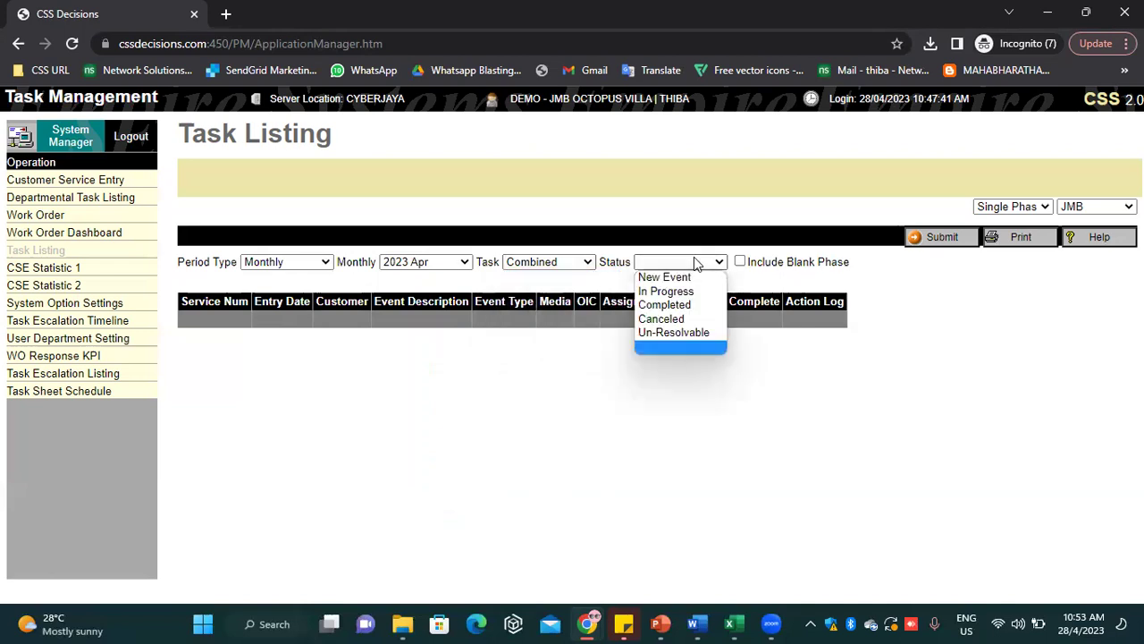
{"action": "left_click", "coordinate": [579, 264]}
{"action": "left_click", "coordinate": [526, 304]}
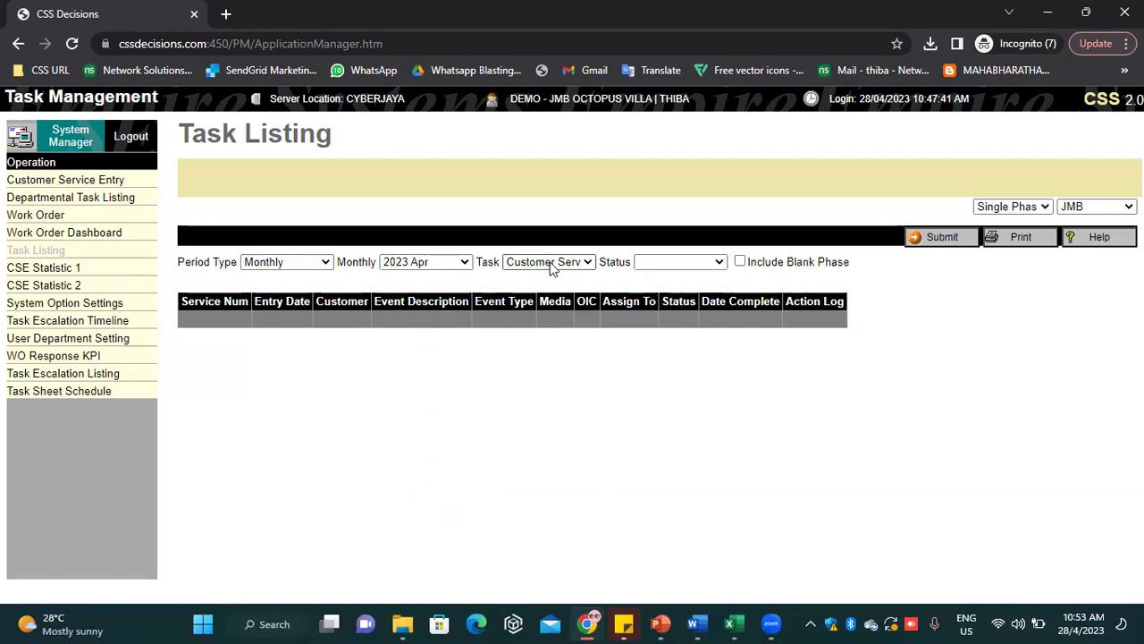
{"action": "left_click", "coordinate": [657, 261]}
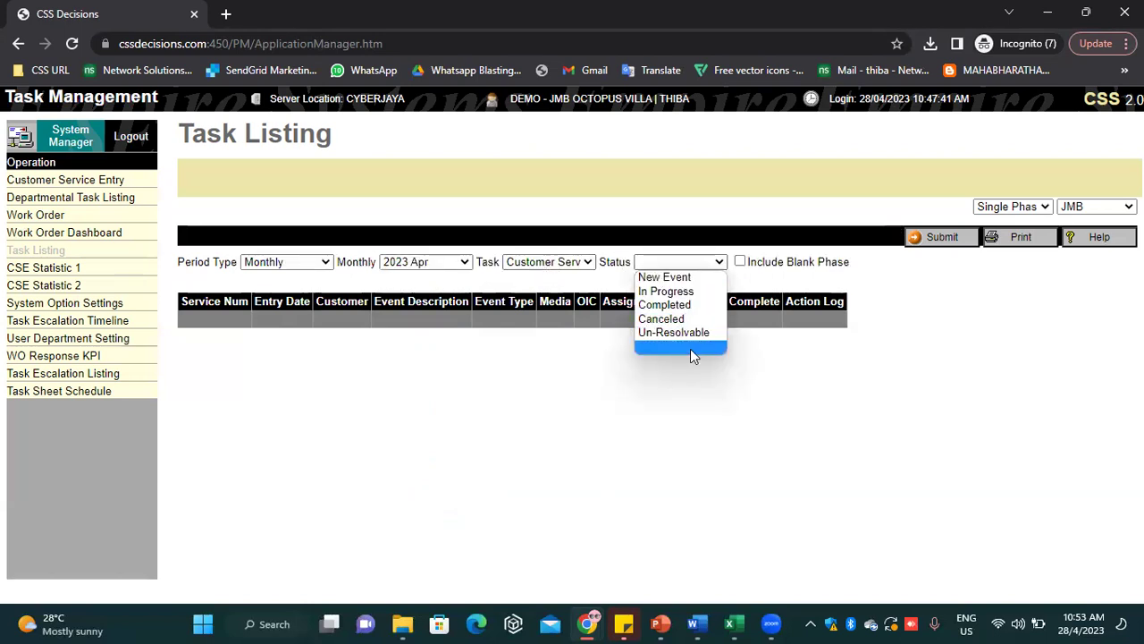
{"action": "left_click", "coordinate": [690, 349]}
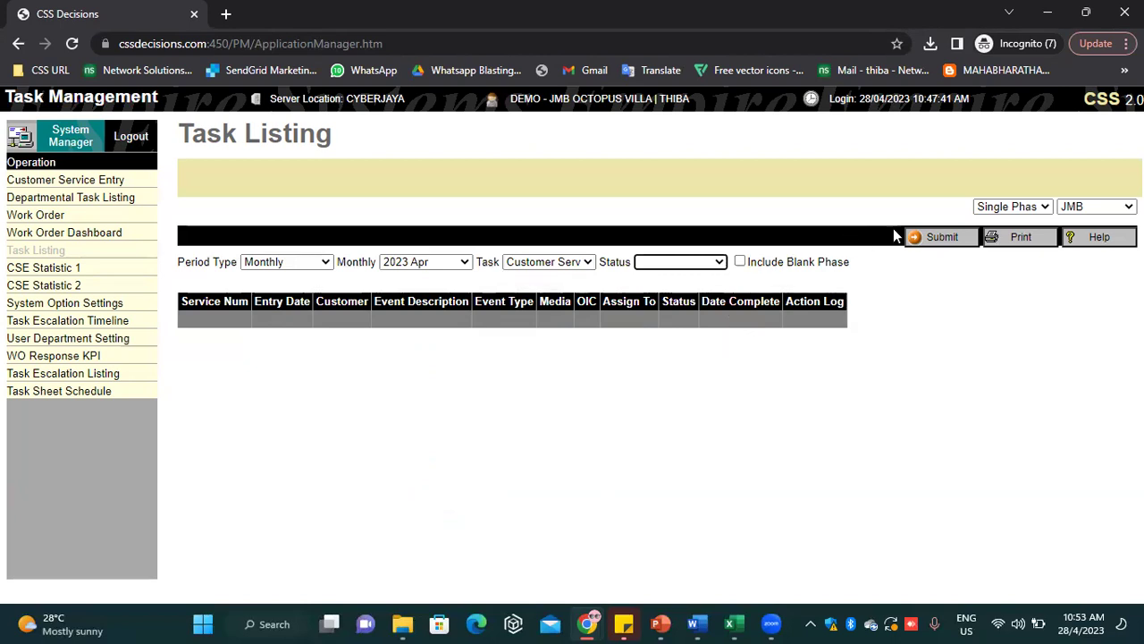
{"action": "left_click", "coordinate": [953, 248]}
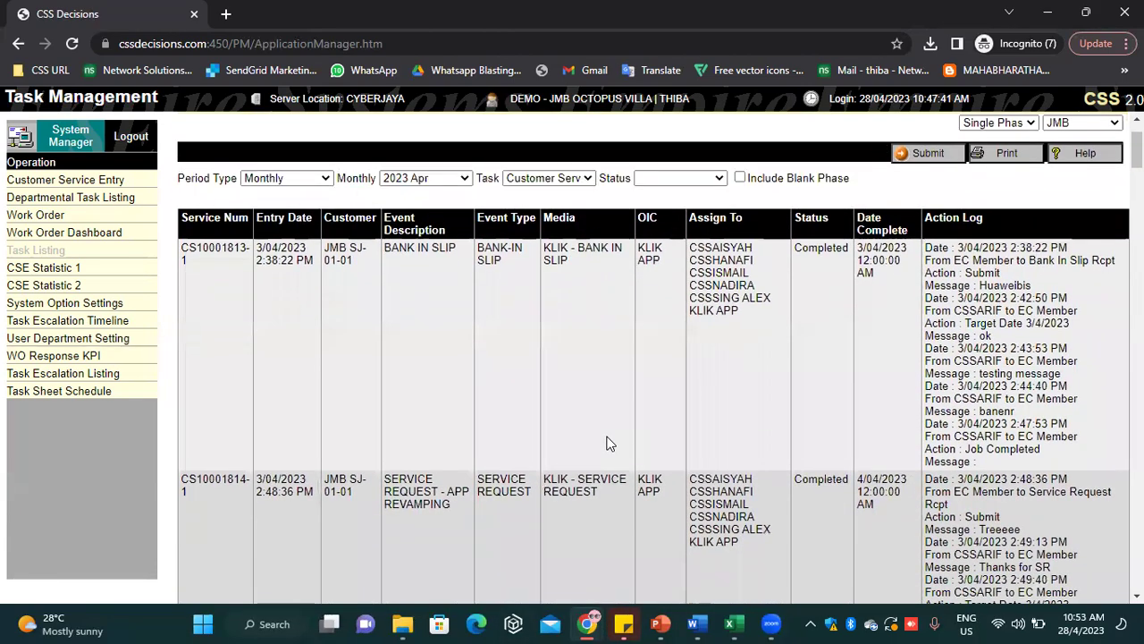
Browse the Customer Service task rows and open the Print Report page for the 45 records
{"action": "scroll", "coordinate": [607, 451], "scroll_direction": "down", "scroll_amount": 15}
{"action": "scroll", "coordinate": [625, 502], "scroll_direction": "down", "scroll_amount": 10}
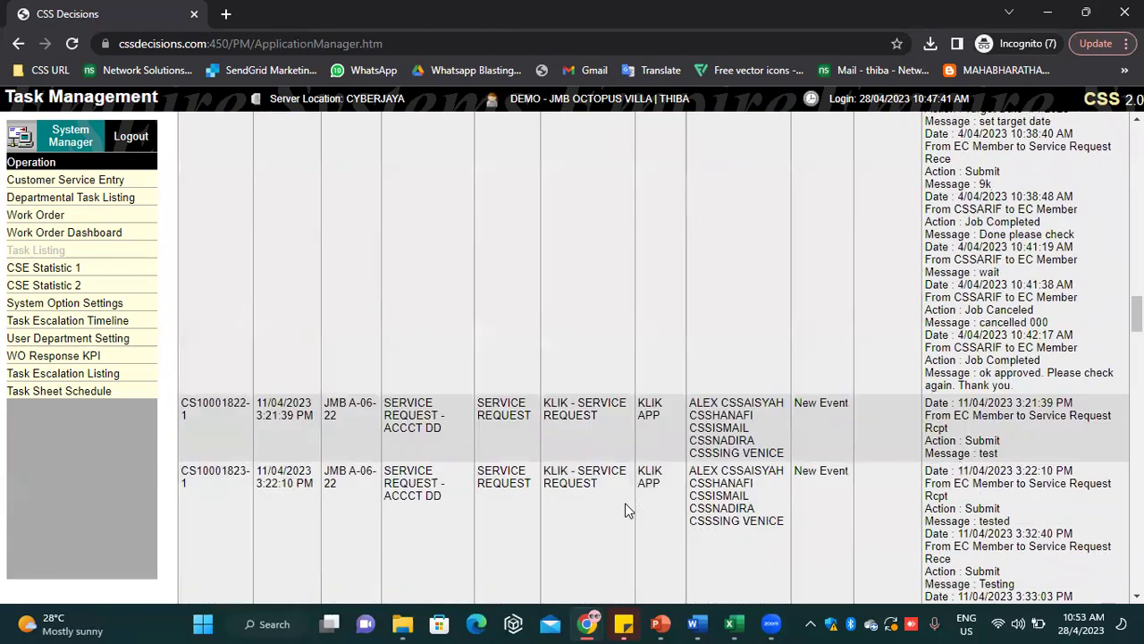
{"action": "scroll", "coordinate": [625, 509], "scroll_direction": "up", "scroll_amount": 10}
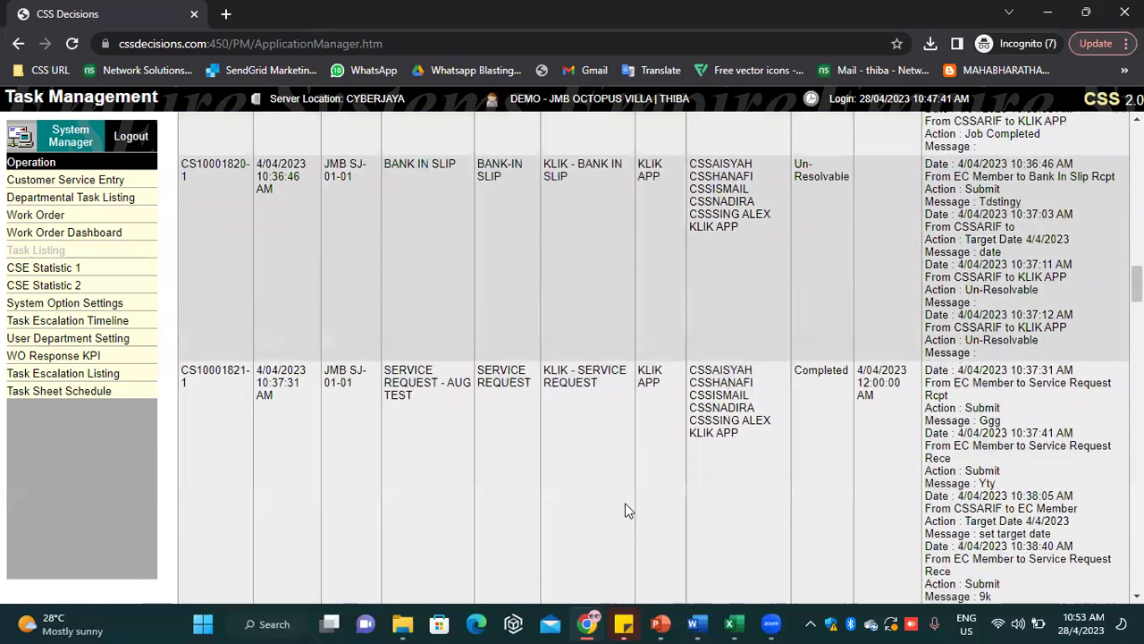
{"action": "scroll", "coordinate": [629, 501], "scroll_direction": "up", "scroll_amount": 8}
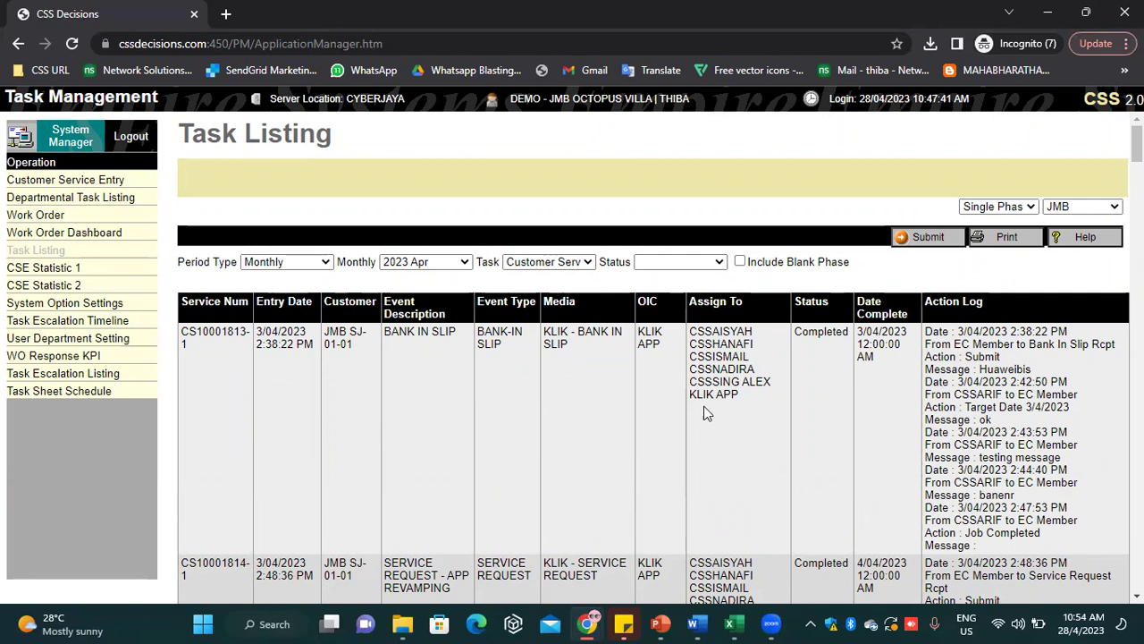
{"action": "scroll", "coordinate": [731, 384], "scroll_direction": "down", "scroll_amount": 1}
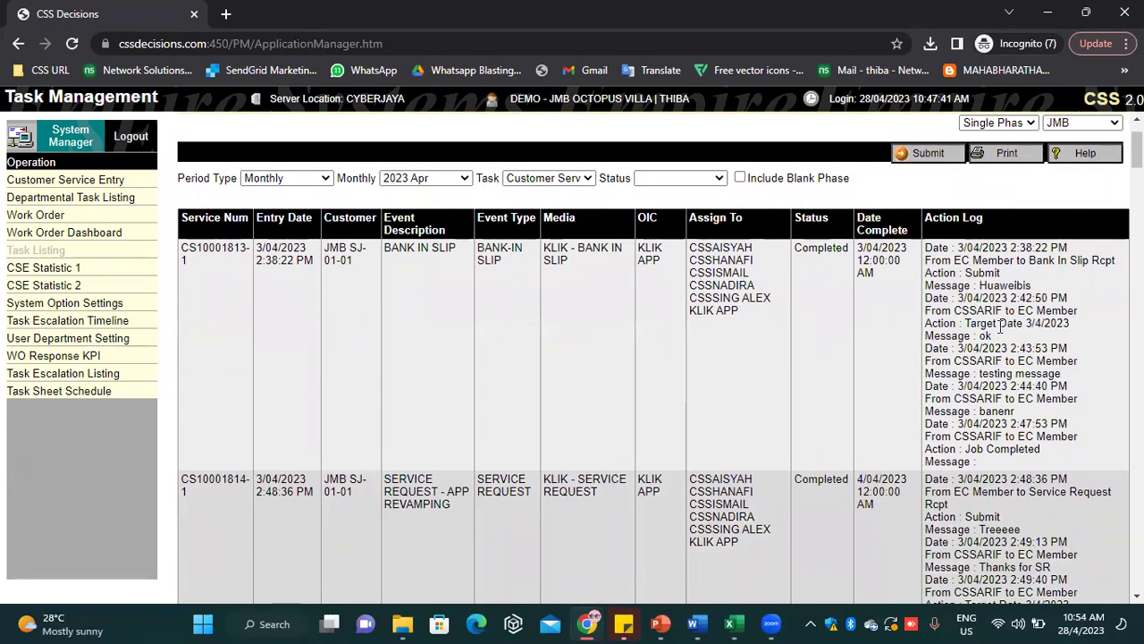
{"action": "left_click_drag", "start_coordinate": [1013, 483], "coordinate": [984, 373]}
{"action": "left_click", "coordinate": [983, 374]}
{"action": "scroll", "coordinate": [947, 409], "scroll_direction": "down", "scroll_amount": 3}
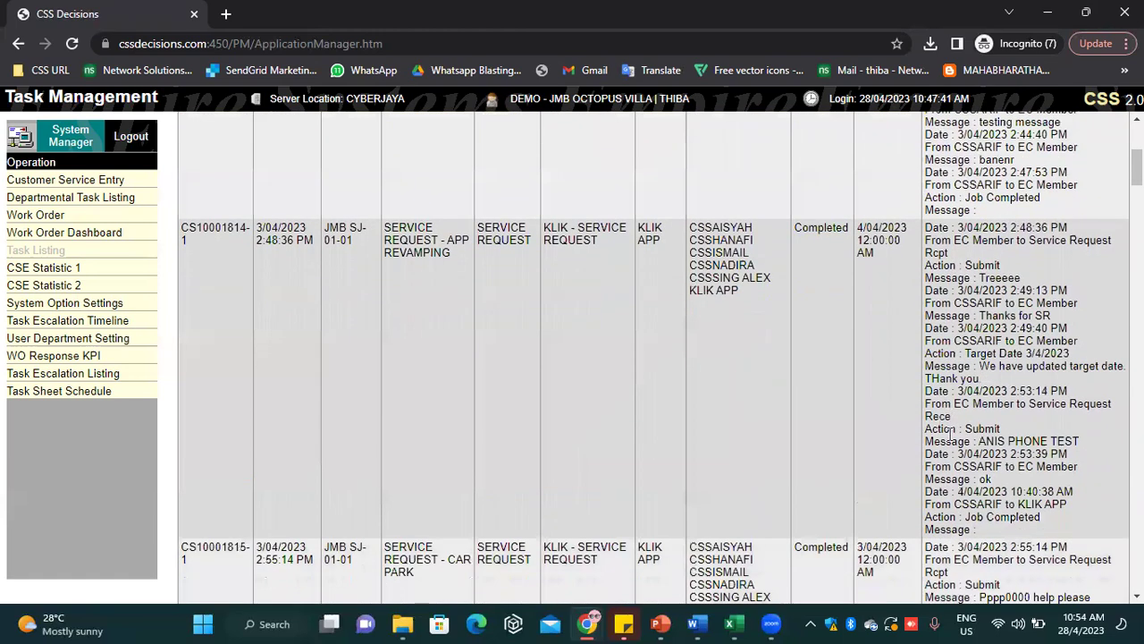
{"action": "scroll", "coordinate": [945, 435], "scroll_direction": "up", "scroll_amount": 4}
{"action": "left_click", "coordinate": [1005, 239]}
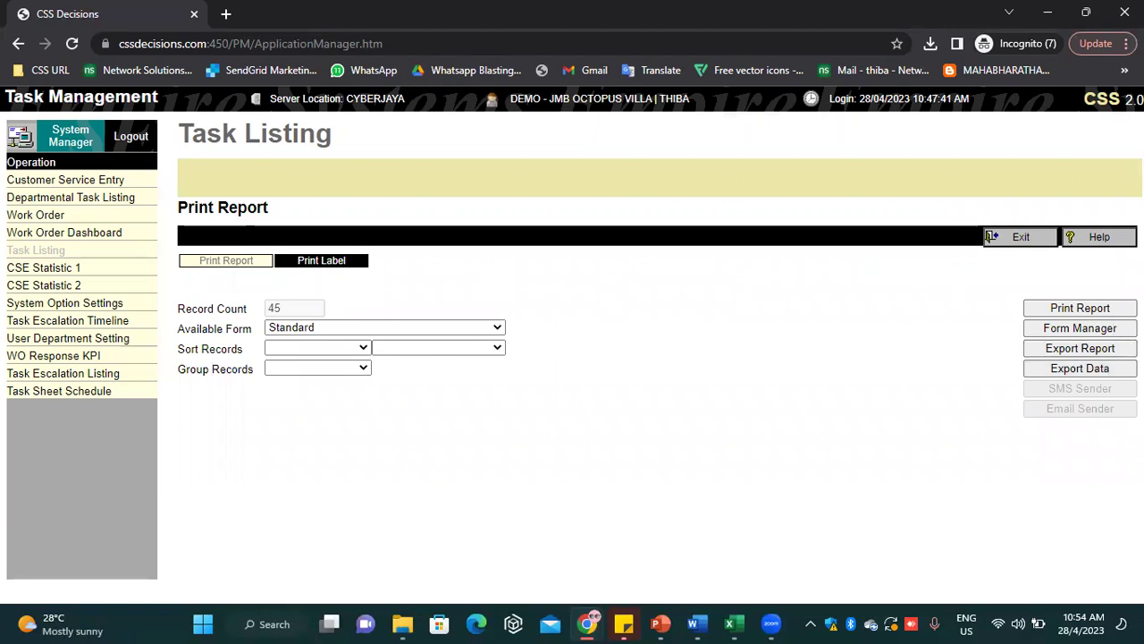
Exit the Print Report settings and switch to the CSE Statistic 1 page
{"action": "left_click", "coordinate": [1024, 236]}
{"action": "left_click", "coordinate": [126, 269]}
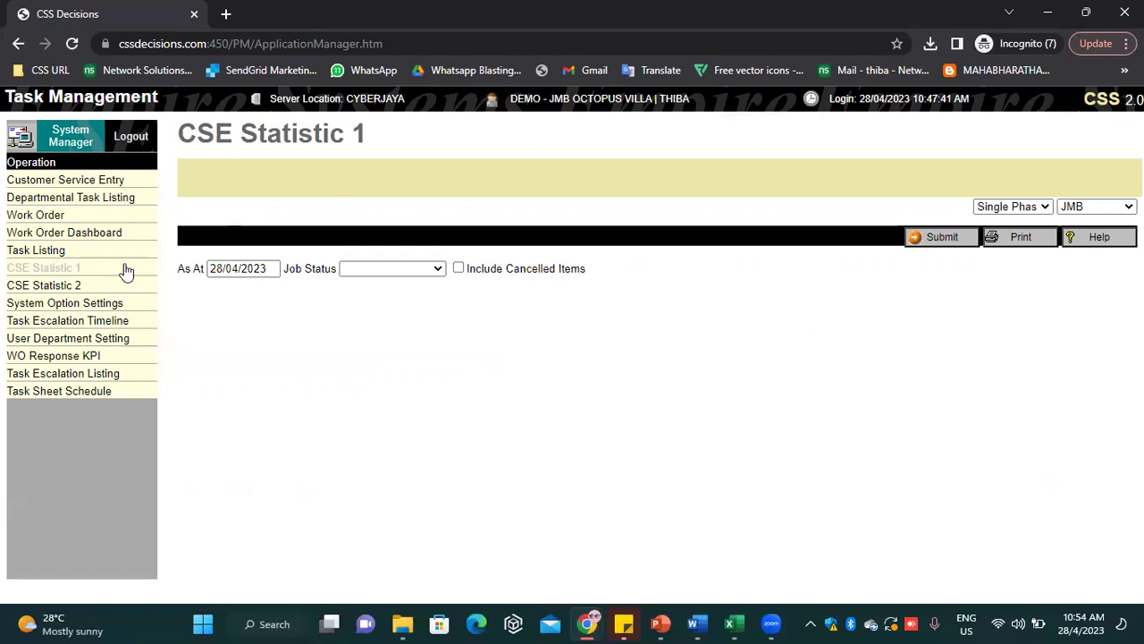
Generate CSE Statistic 1 counts per category for jobs with Completed status
{"action": "left_click_drag", "start_coordinate": [264, 273], "coordinate": [195, 288]}
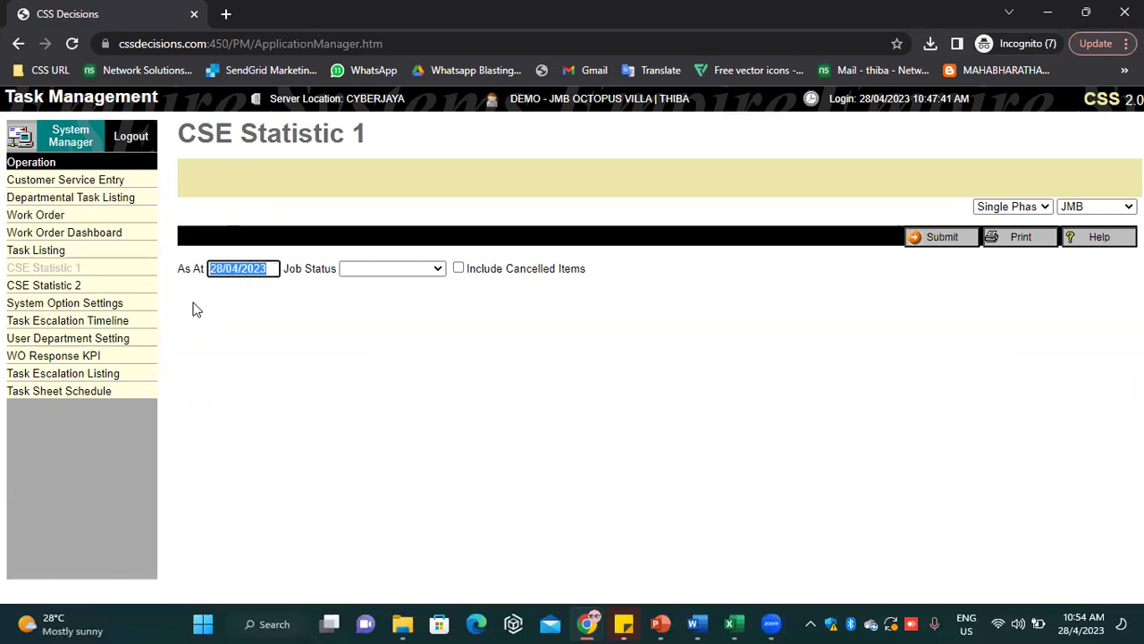
{"action": "left_click", "coordinate": [426, 271]}
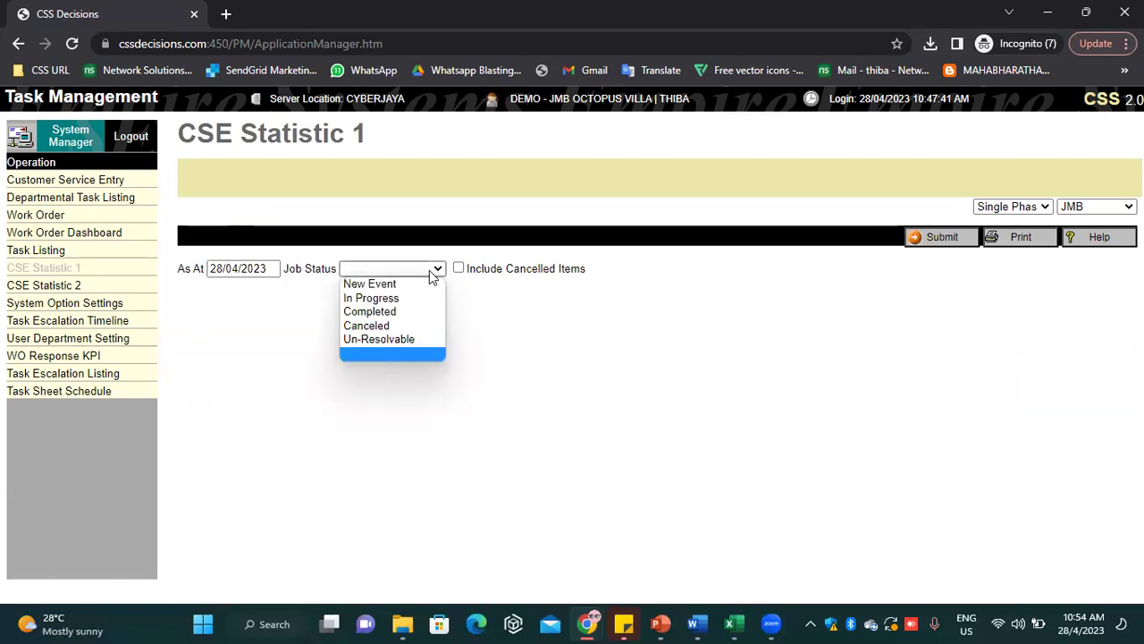
{"action": "left_click", "coordinate": [407, 312]}
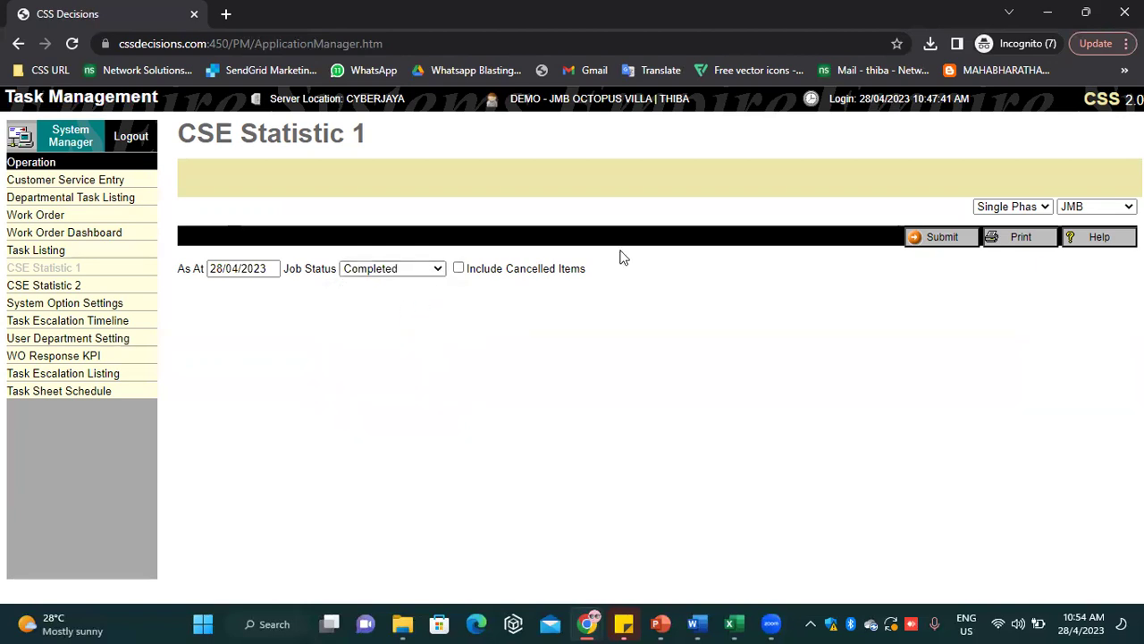
{"action": "left_click", "coordinate": [963, 244]}
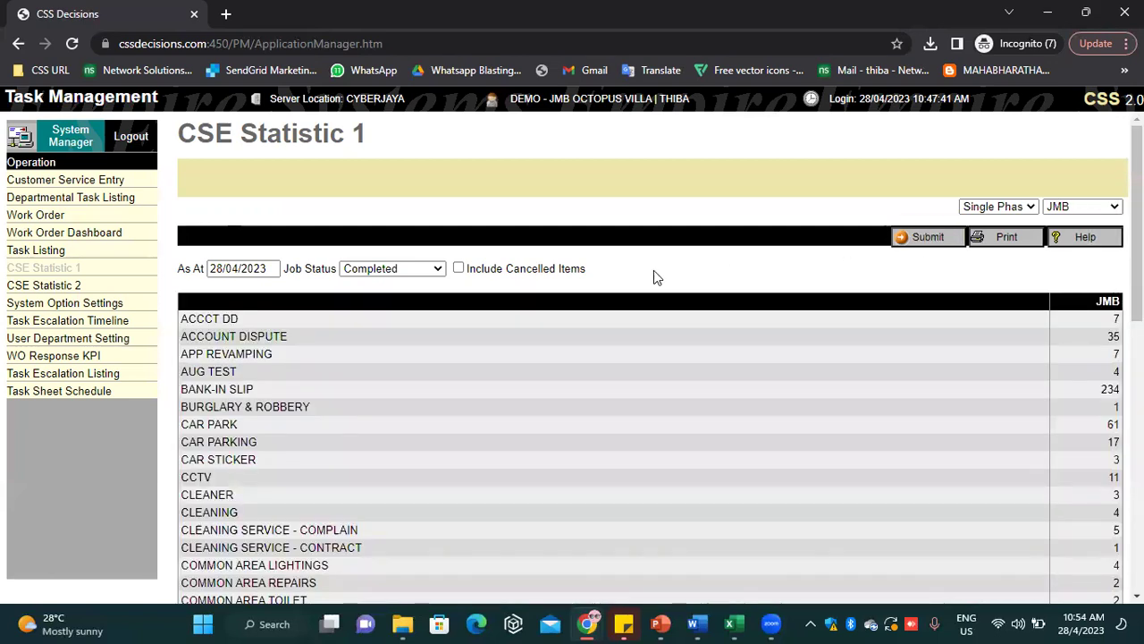
Review the completed-job counts such as ACCCT DD and ACCOUNT DISPUTE, then go to CSE Statistic 2
{"action": "scroll", "coordinate": [298, 298], "scroll_direction": "down", "scroll_amount": 4}
{"action": "scroll", "coordinate": [296, 300], "scroll_direction": "up", "scroll_amount": 2}
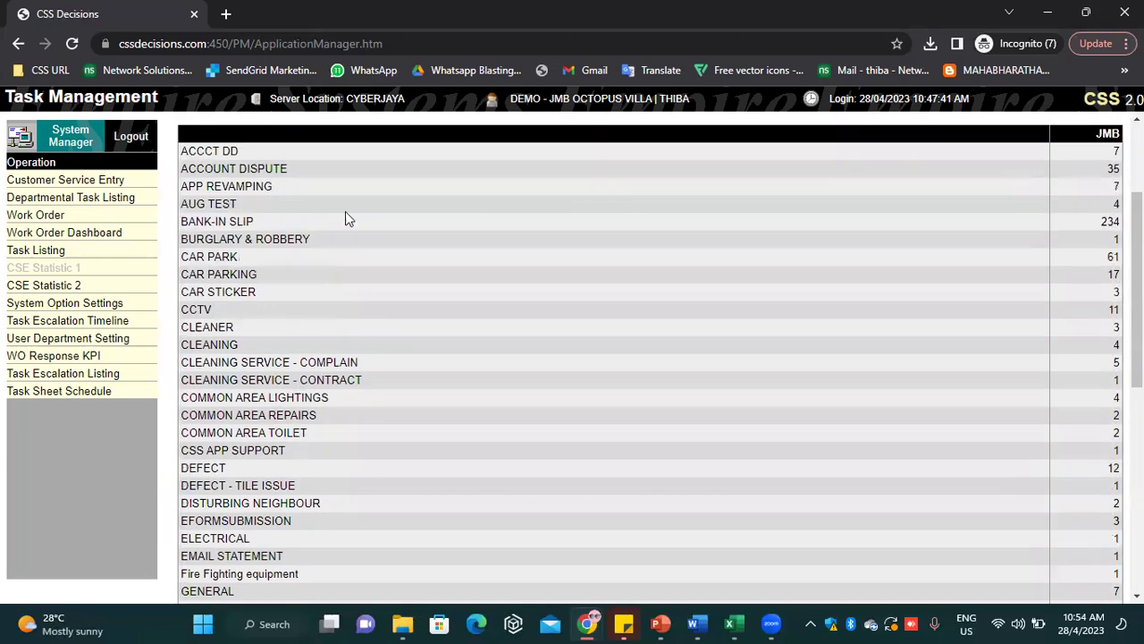
{"action": "scroll", "coordinate": [524, 273], "scroll_direction": "up", "scroll_amount": 2}
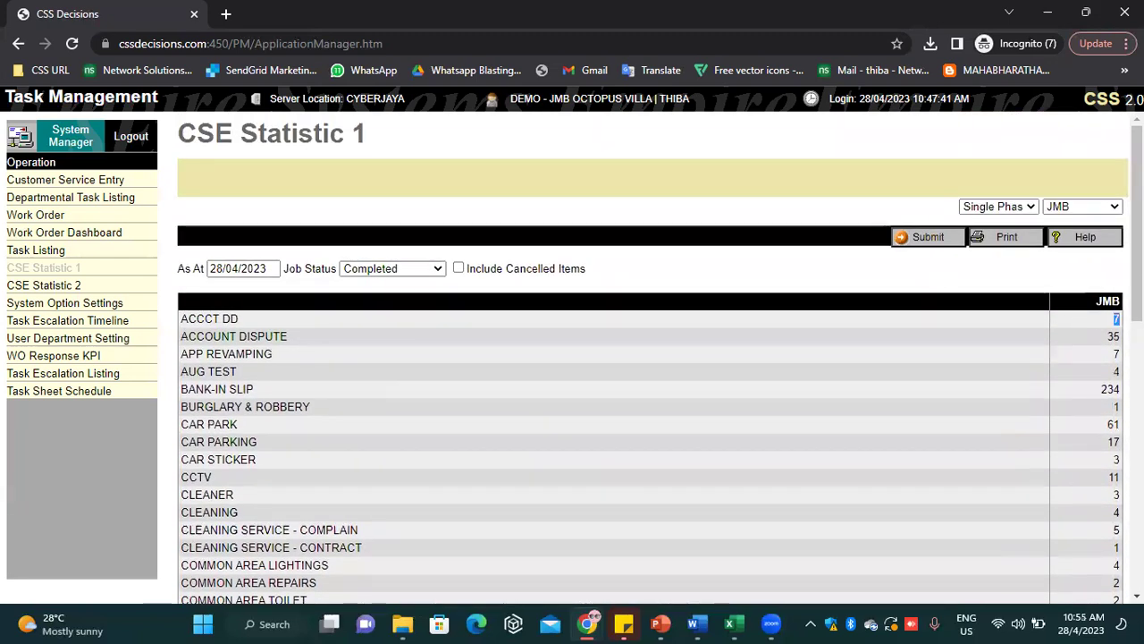
{"action": "left_click_drag", "start_coordinate": [1116, 318], "coordinate": [181, 302]}
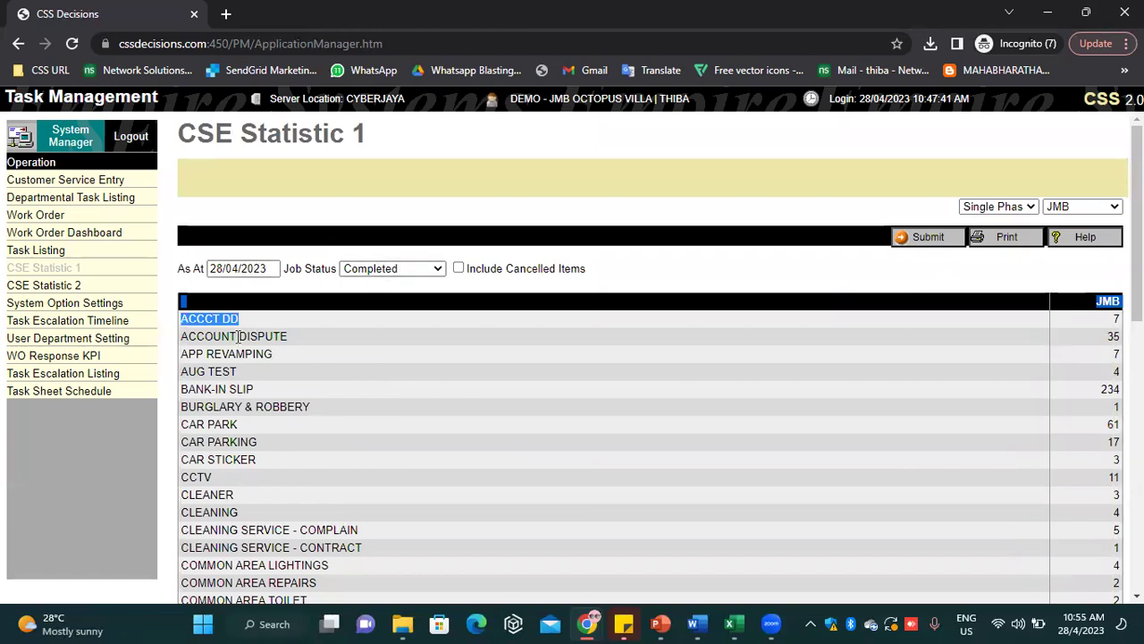
{"action": "left_click", "coordinate": [1105, 340]}
{"action": "double_click", "coordinate": [1112, 336]}
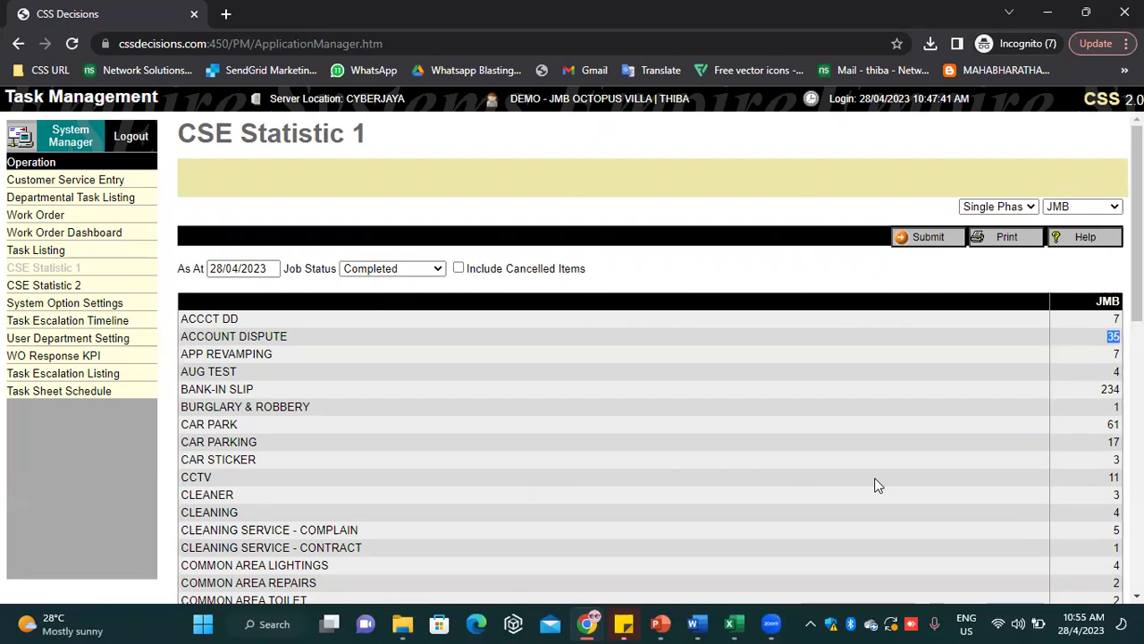
{"action": "left_click", "coordinate": [63, 288]}
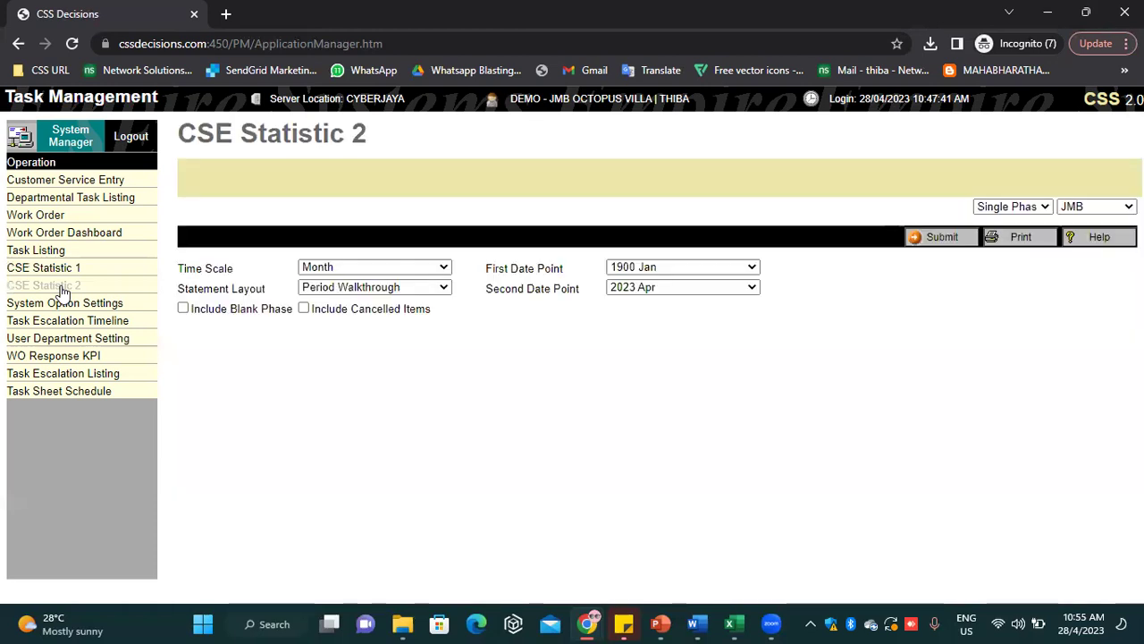
Set the CSE Statistic 2 First Date Point to 2023 Feb
{"action": "left_click", "coordinate": [617, 268]}
{"action": "scroll", "coordinate": [639, 469], "scroll_direction": "down", "scroll_amount": 8}
{"action": "scroll", "coordinate": [645, 469], "scroll_direction": "down", "scroll_amount": 20}
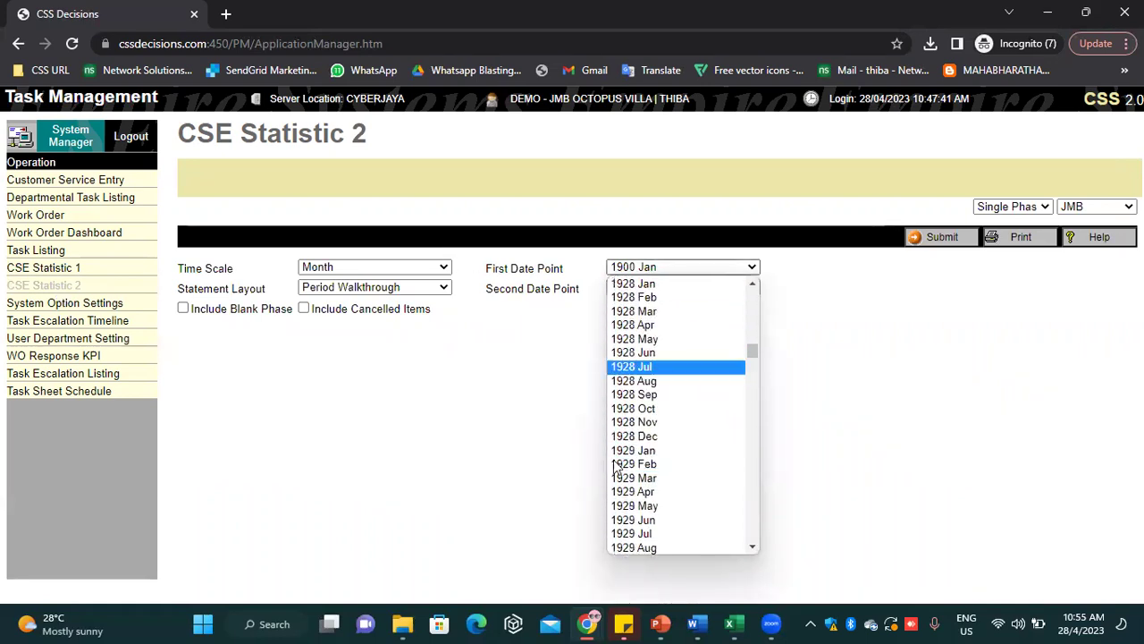
{"action": "scroll", "coordinate": [689, 460], "scroll_direction": "down", "scroll_amount": 20}
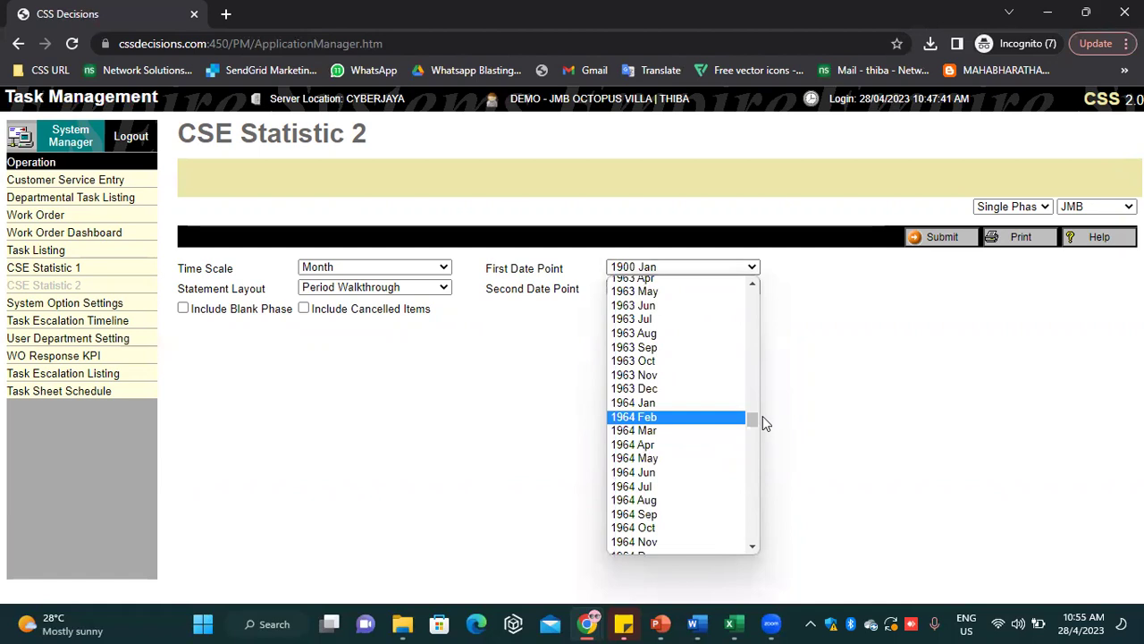
{"action": "left_click_drag", "start_coordinate": [768, 473], "coordinate": [769, 533]}
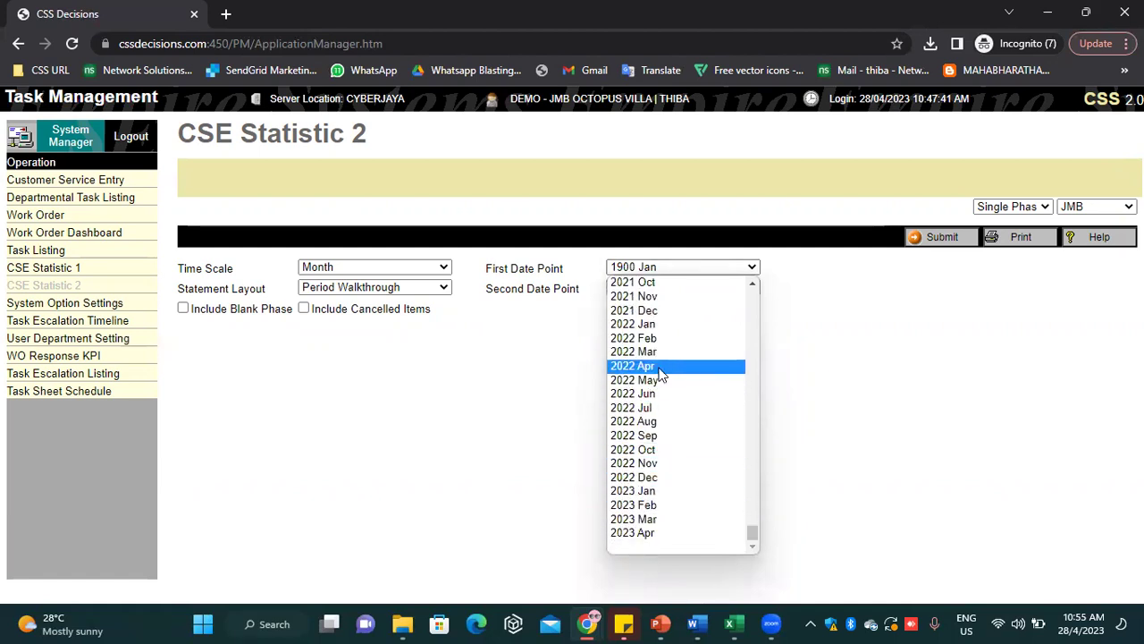
{"action": "left_click", "coordinate": [653, 505]}
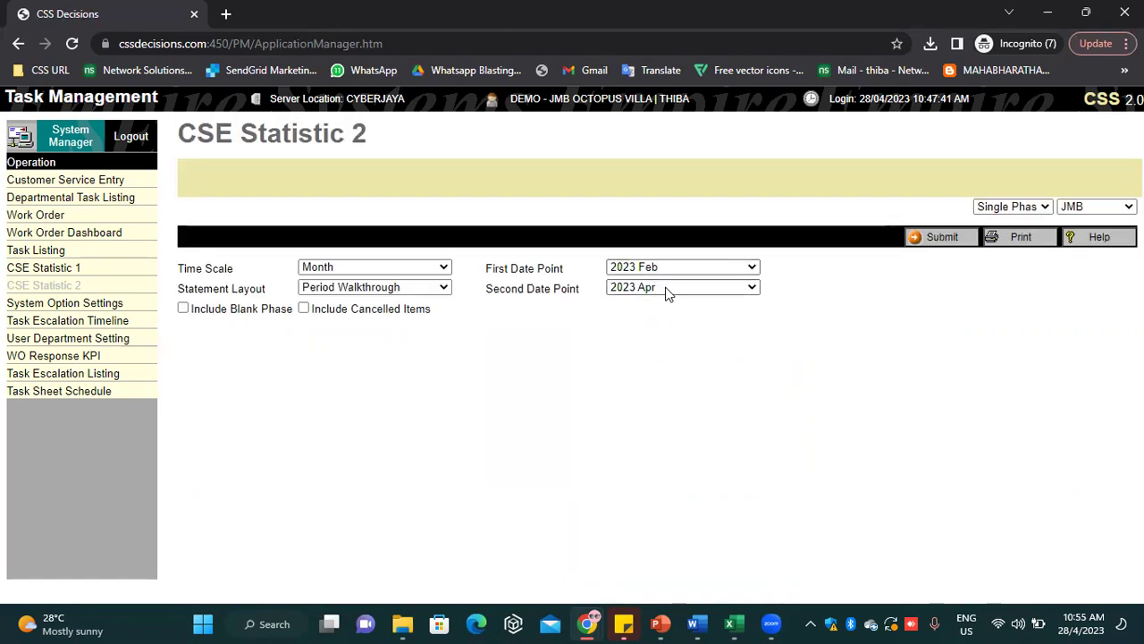
Keep the Month time scale, generate the Feb–Apr 2023 counts, and check ACCCT DD's 110
{"action": "left_click", "coordinate": [402, 268]}
{"action": "left_click", "coordinate": [402, 279]}
{"action": "left_click", "coordinate": [950, 242]}
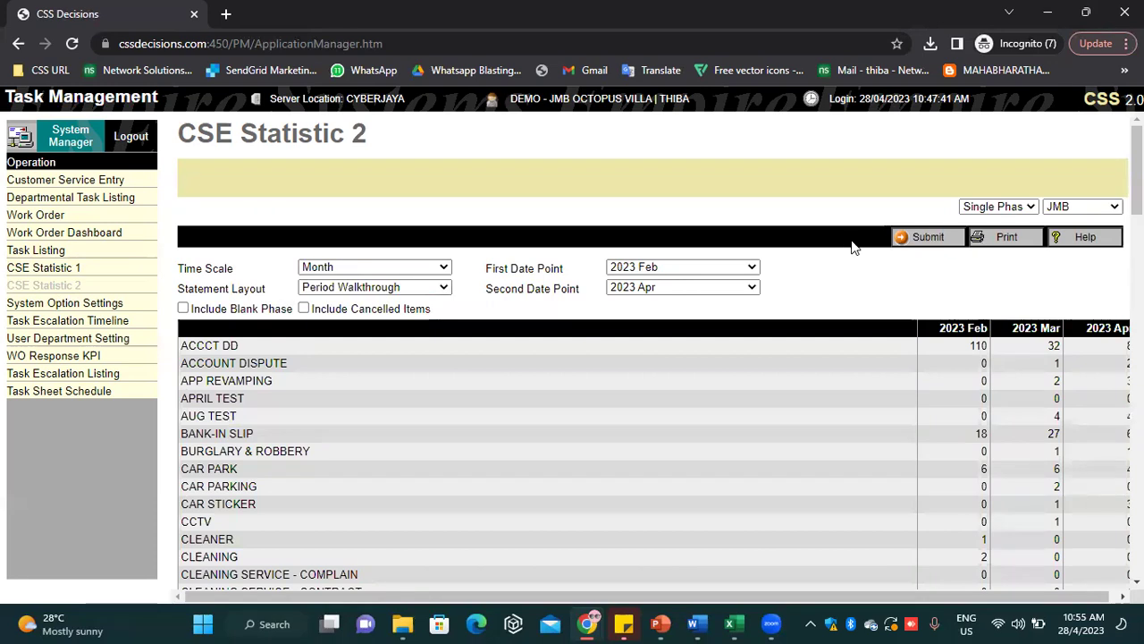
{"action": "left_click_drag", "start_coordinate": [969, 350], "coordinate": [1001, 353]}
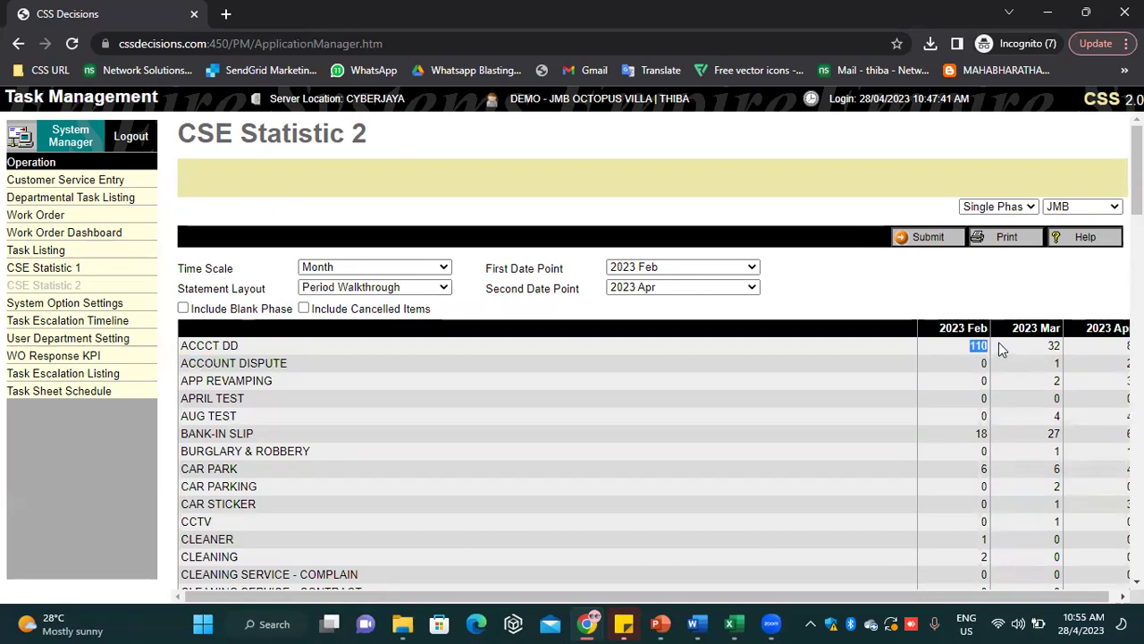
{"action": "scroll", "coordinate": [997, 346], "scroll_direction": "down", "scroll_amount": 1}
{"action": "scroll", "coordinate": [996, 347], "scroll_direction": "up", "scroll_amount": 1}
Open the statistics' Print Report options, then move to Task Escalation Listing via Task Escalation Timeline
{"action": "left_click", "coordinate": [1005, 238]}
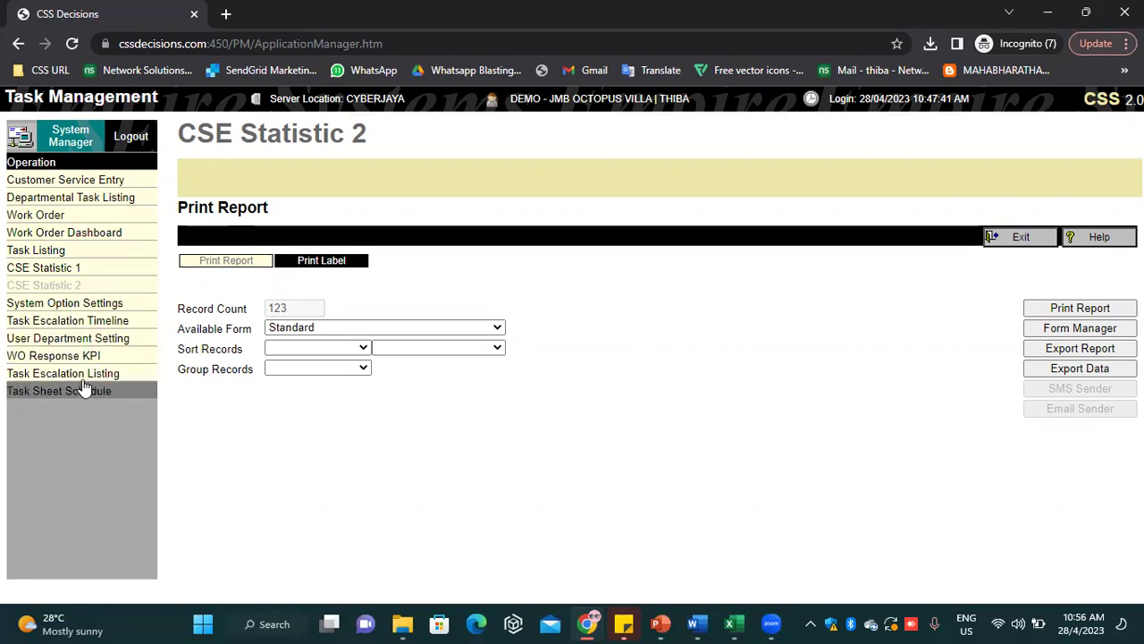
{"action": "left_click", "coordinate": [116, 323]}
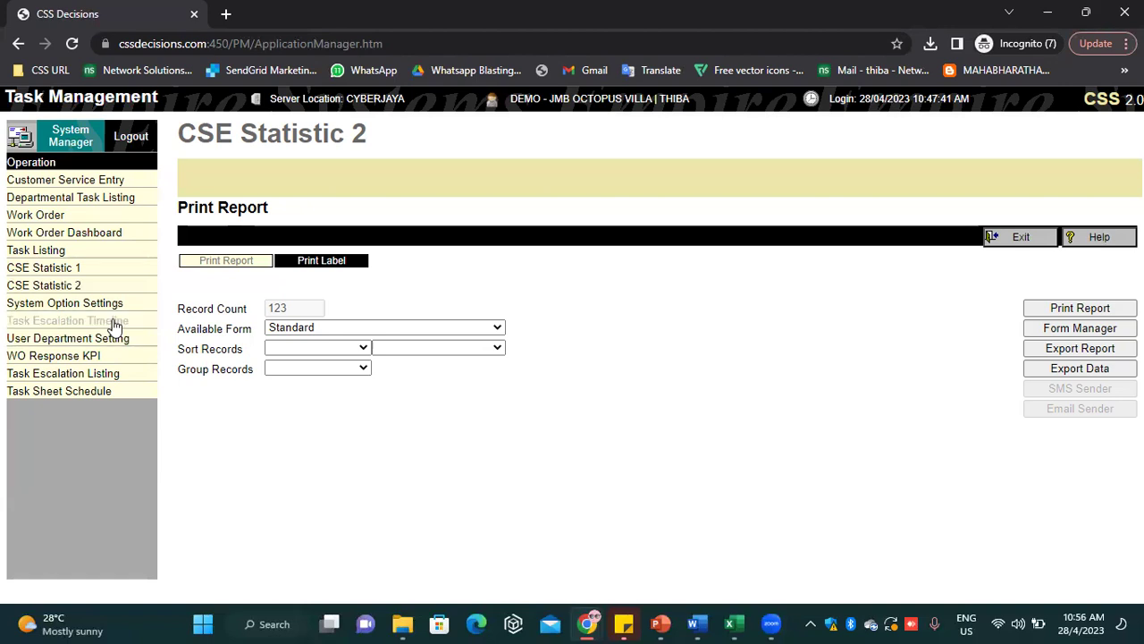
{"action": "left_click", "coordinate": [108, 374]}
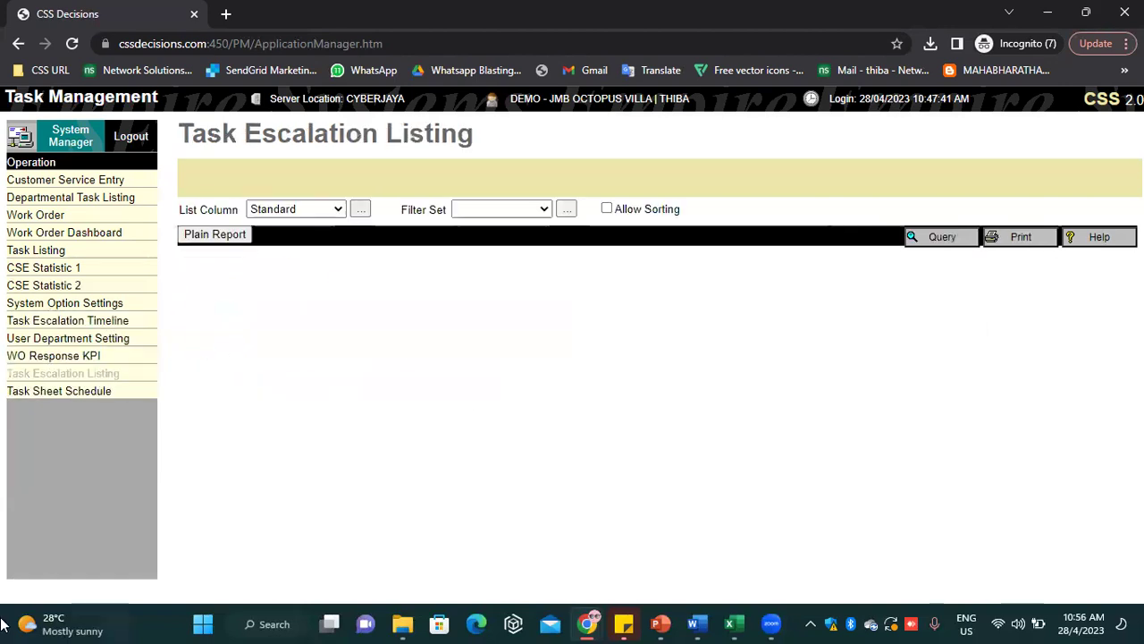
Set the Filter Set to All to list every escalated task, up to 300 rows
{"action": "left_click", "coordinate": [490, 214]}
{"action": "left_click", "coordinate": [504, 226]}
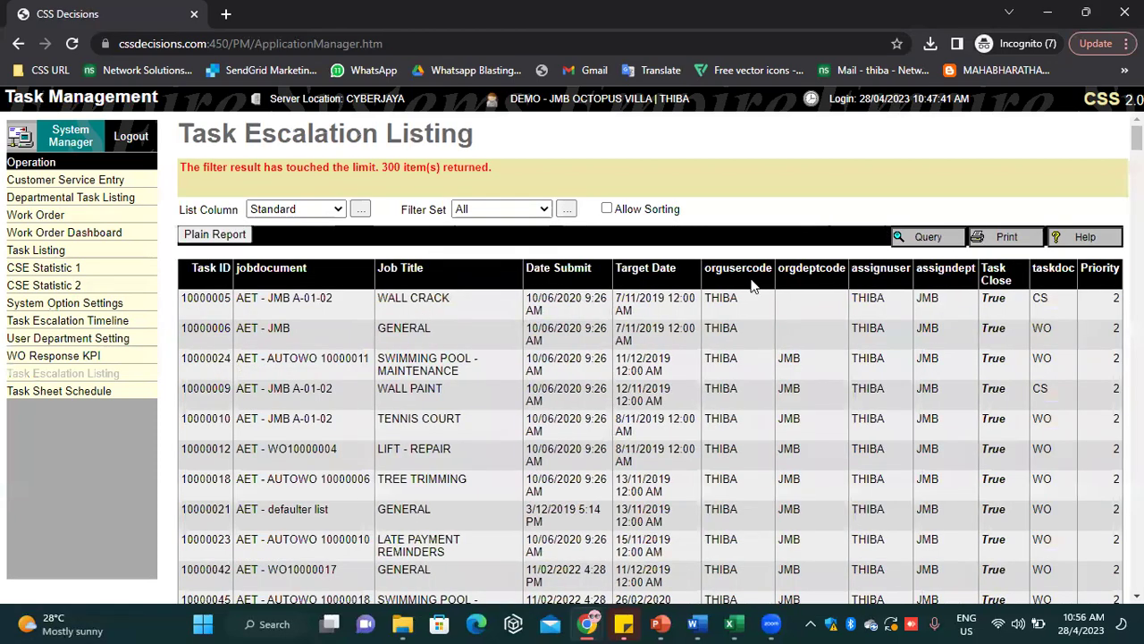
{"action": "scroll", "coordinate": [537, 477], "scroll_direction": "down", "scroll_amount": 5}
{"action": "scroll", "coordinate": [543, 487], "scroll_direction": "up", "scroll_amount": 5}
Open the escalation query form, choose jobtitle as query column, and focus the Date Submit fields
{"action": "left_click", "coordinate": [944, 242]}
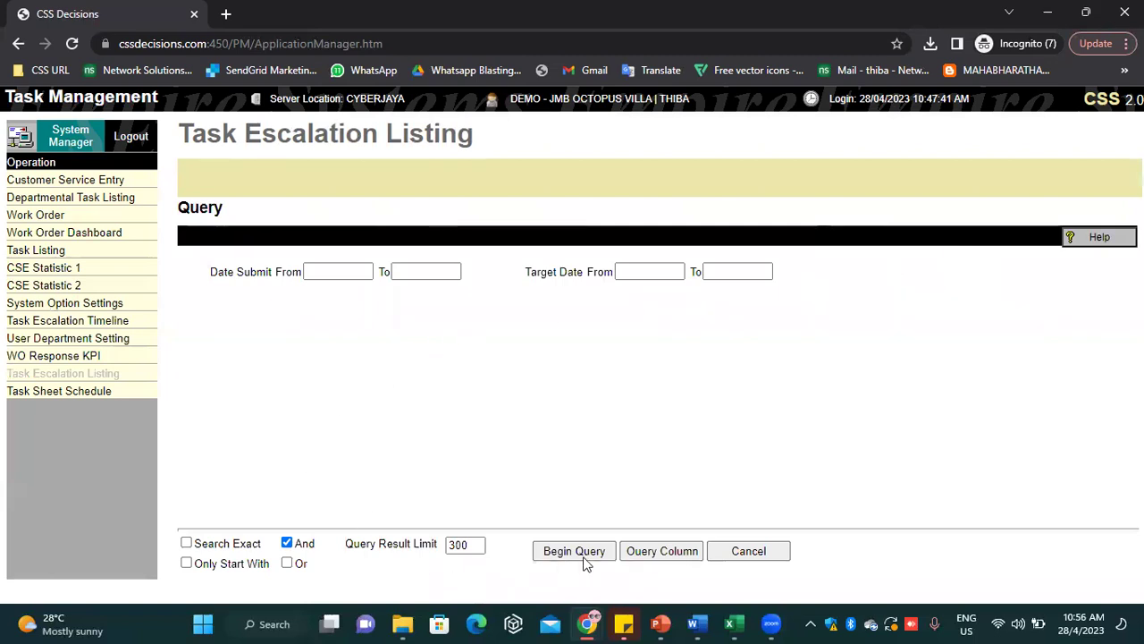
{"action": "left_click", "coordinate": [650, 554]}
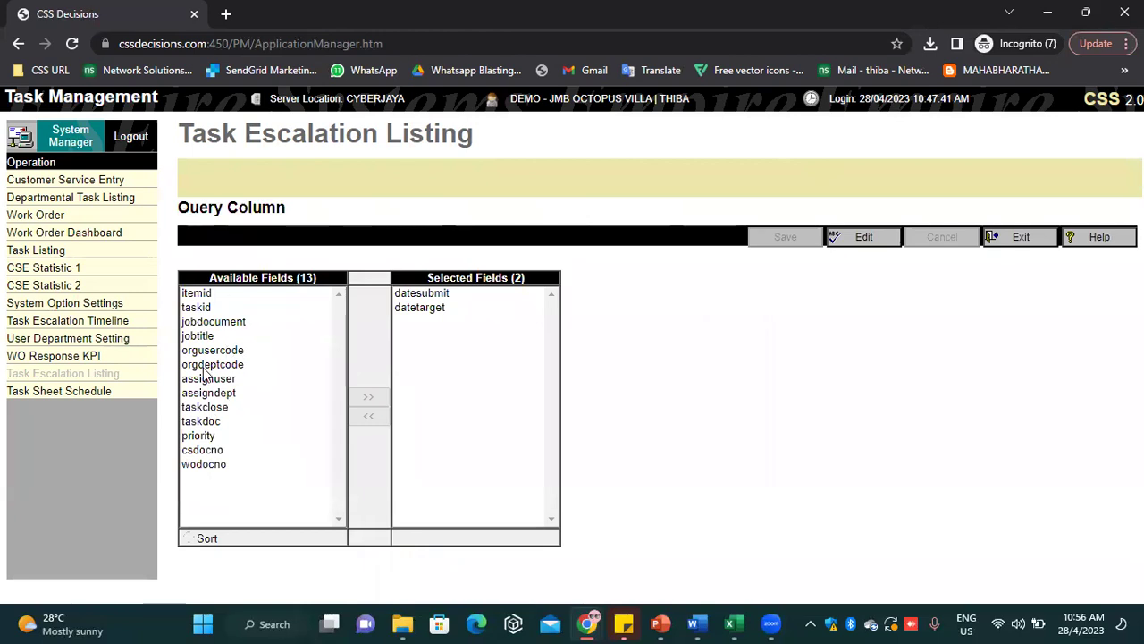
{"action": "left_click", "coordinate": [208, 338]}
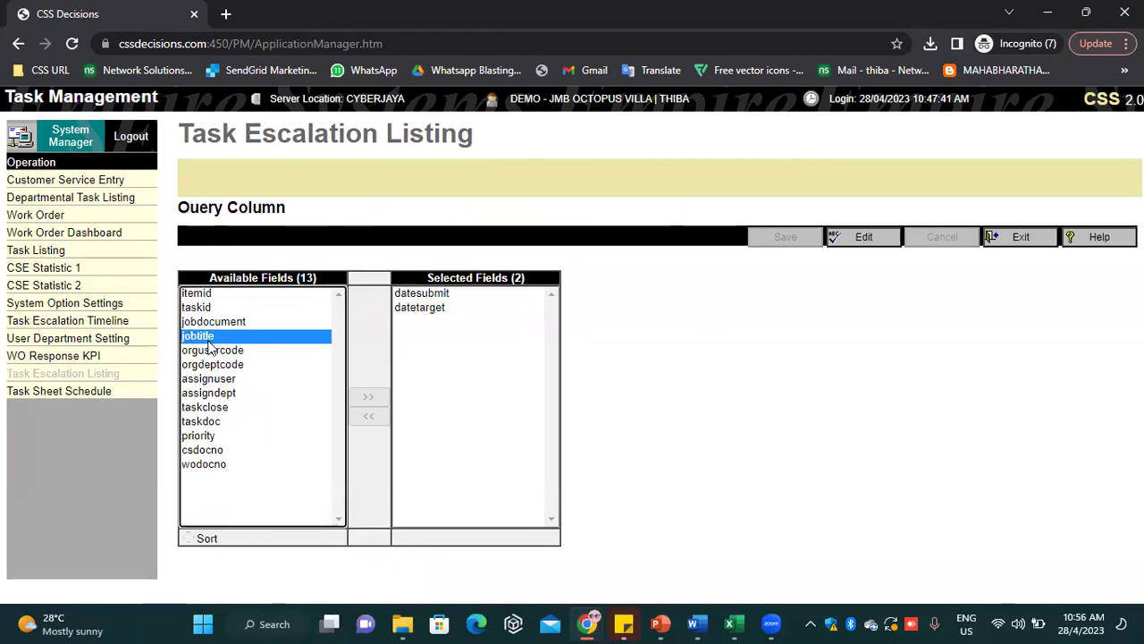
{"action": "left_click", "coordinate": [995, 240]}
{"action": "left_click", "coordinate": [312, 271]}
{"action": "left_click", "coordinate": [417, 268]}
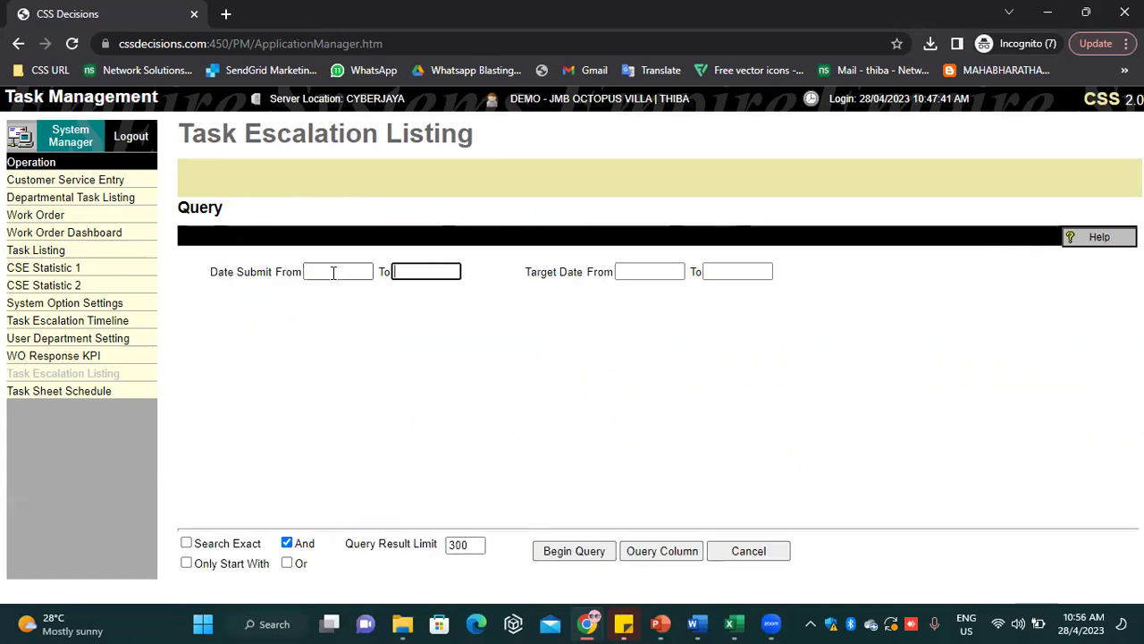
{"action": "left_click", "coordinate": [313, 280]}
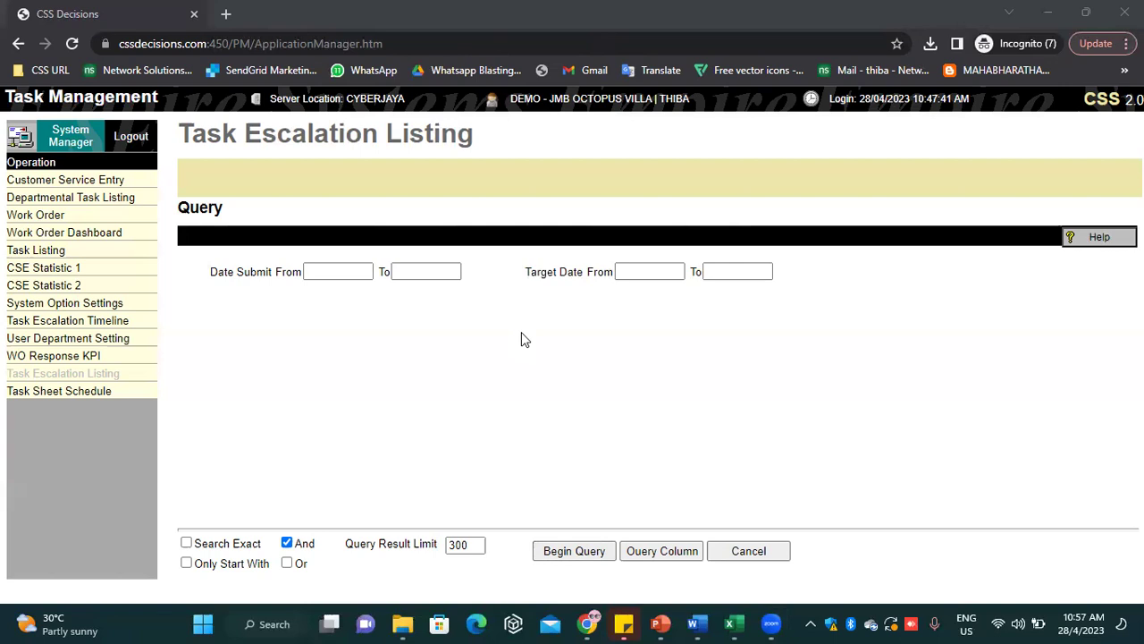
Load the Task Listing for Work Order tasks in 2023 Apr
{"action": "left_click", "coordinate": [40, 251]}
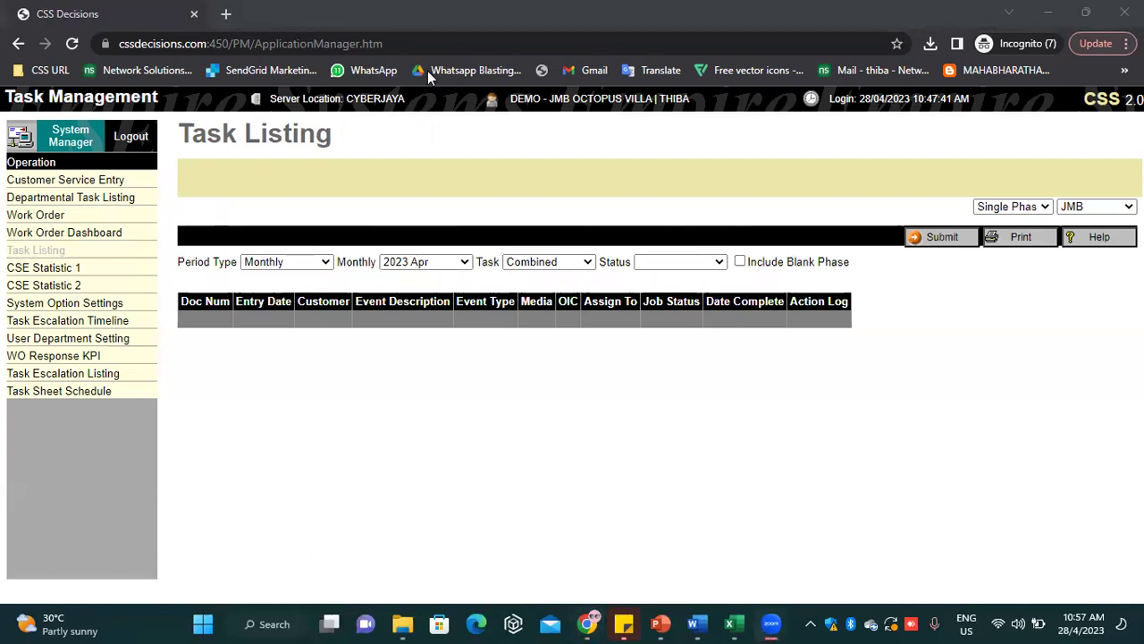
{"action": "left_click", "coordinate": [547, 262]}
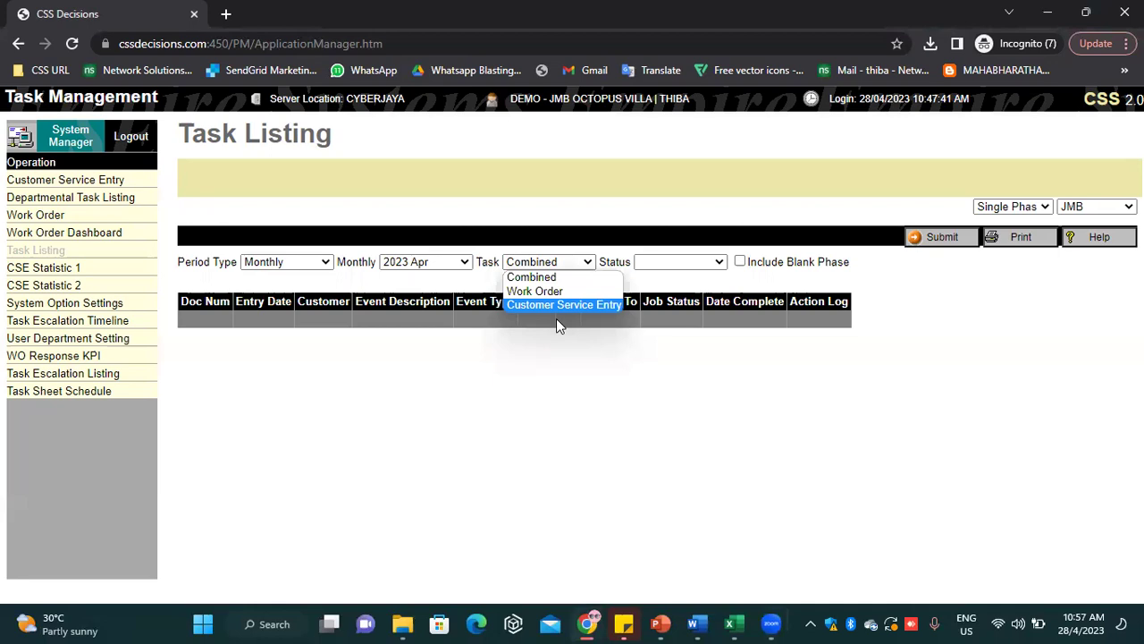
{"action": "left_click", "coordinate": [536, 289]}
{"action": "left_click", "coordinate": [927, 240]}
Scroll down to the last row, WO10000753-1 TESTING, marked Completed
{"action": "scroll", "coordinate": [791, 572], "scroll_direction": "down", "scroll_amount": 3}
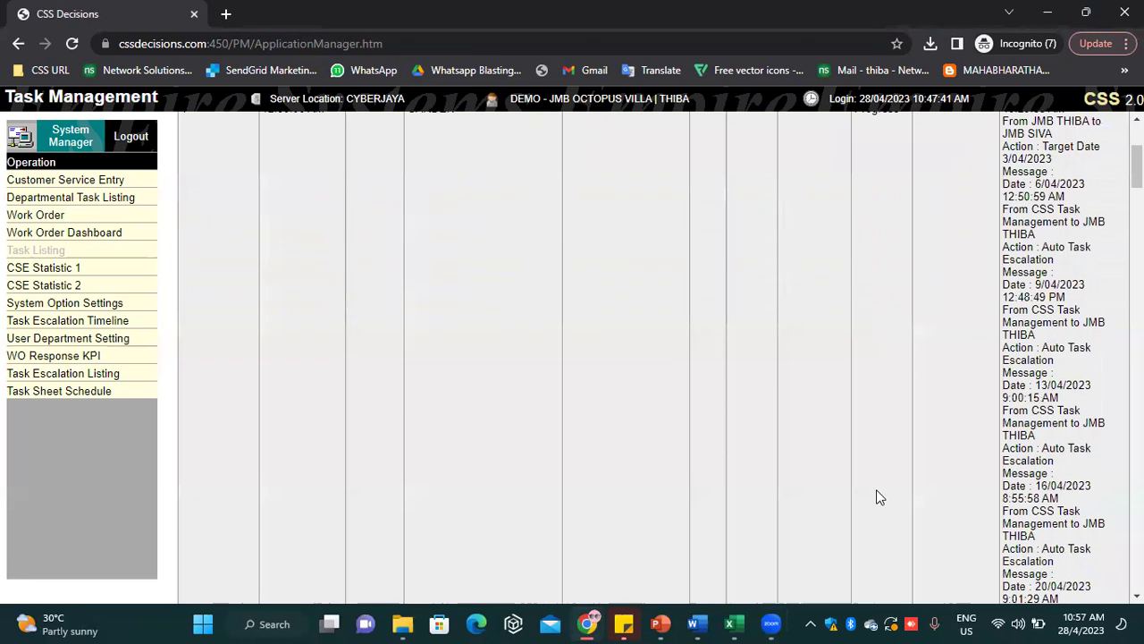
{"action": "scroll", "coordinate": [881, 486], "scroll_direction": "down", "scroll_amount": 10}
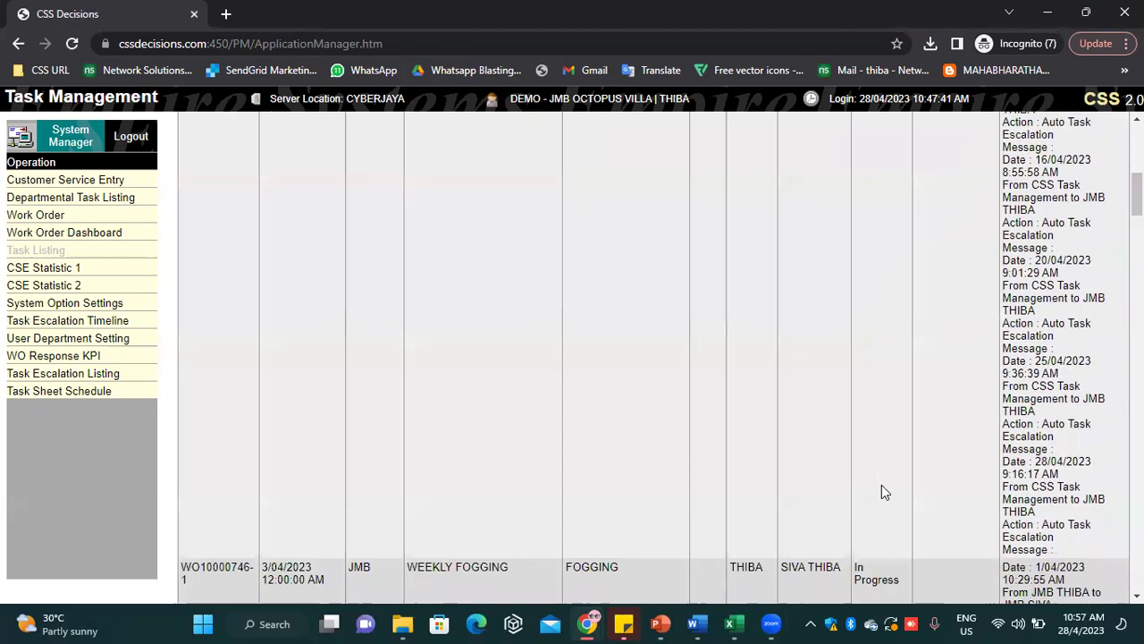
{"action": "scroll", "coordinate": [881, 491], "scroll_direction": "down", "scroll_amount": 15}
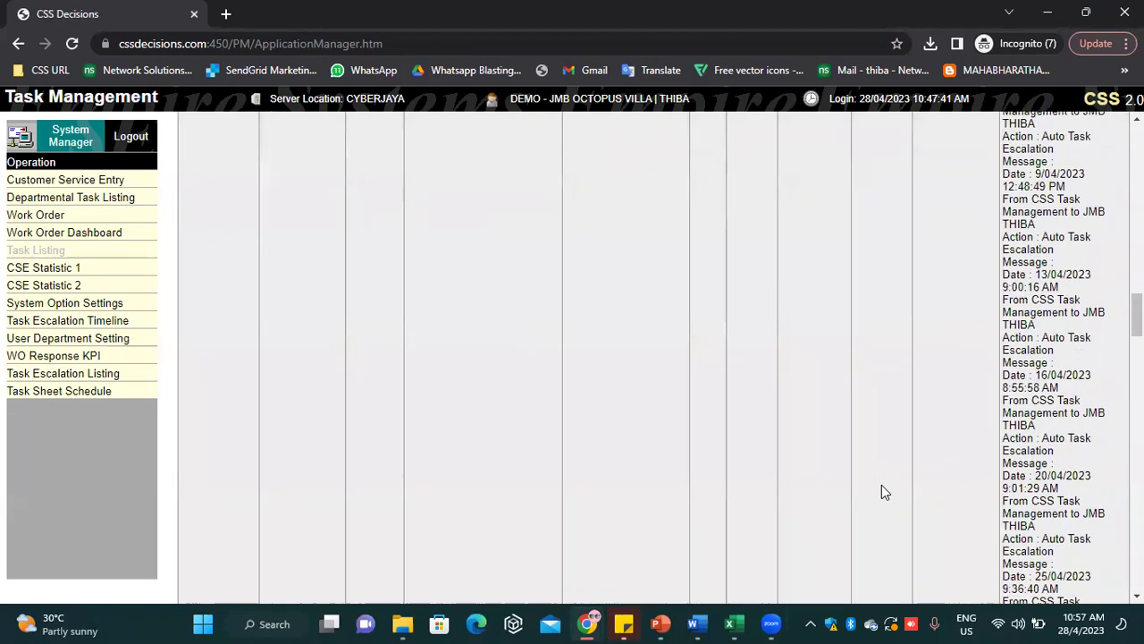
{"action": "scroll", "coordinate": [881, 485], "scroll_direction": "down", "scroll_amount": 3}
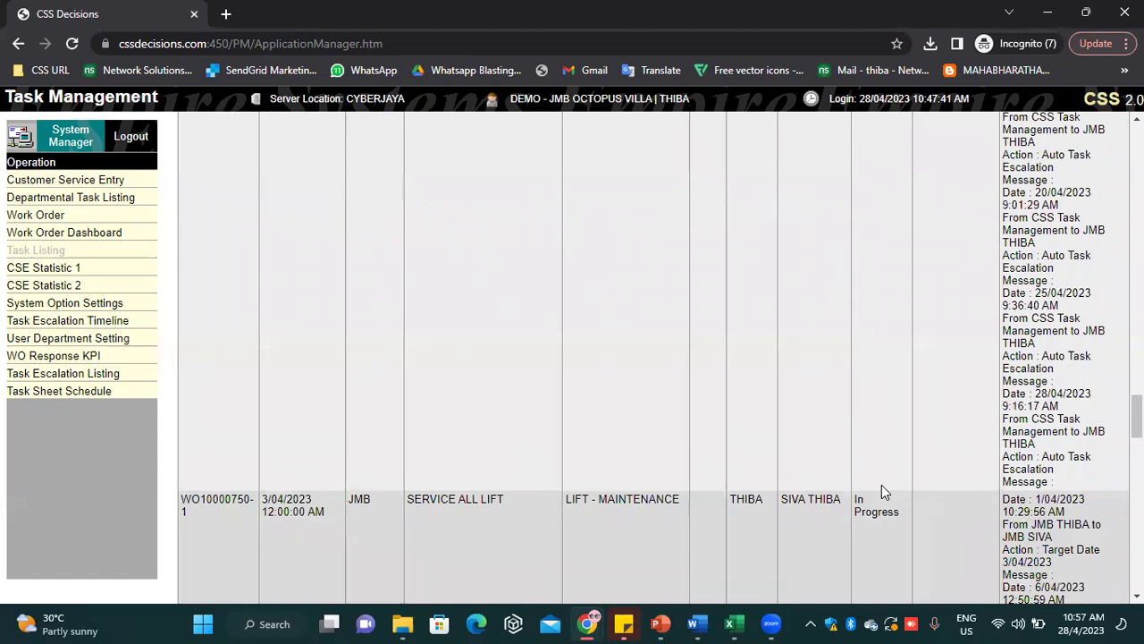
{"action": "scroll", "coordinate": [1051, 456], "scroll_direction": "down", "scroll_amount": 5}
{"action": "scroll", "coordinate": [1050, 456], "scroll_direction": "down", "scroll_amount": 10}
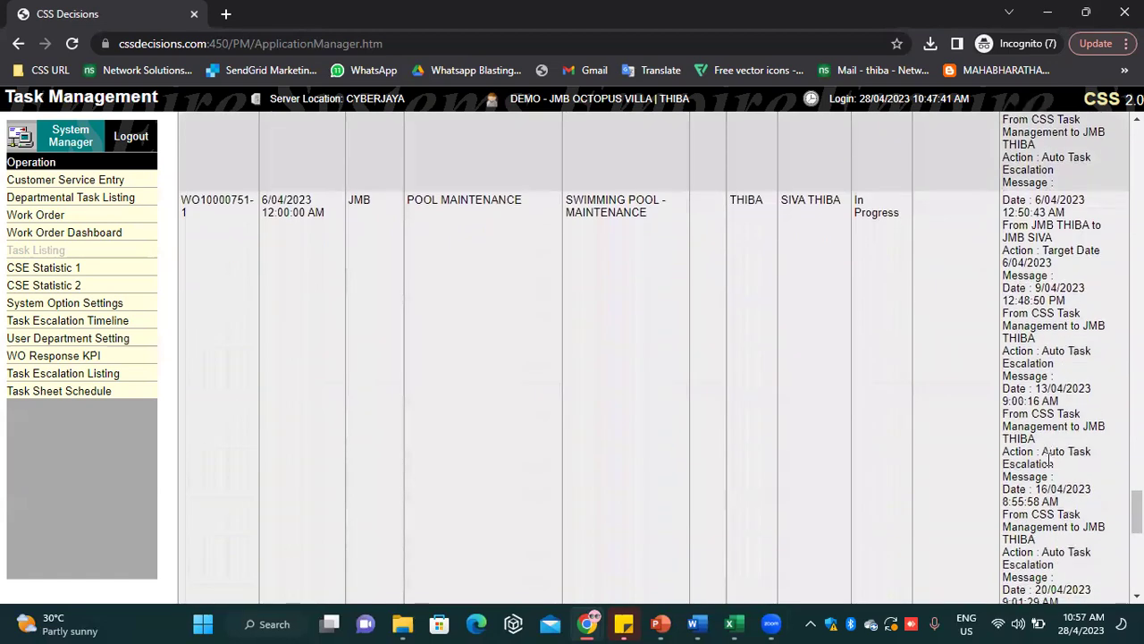
{"action": "scroll", "coordinate": [1049, 462], "scroll_direction": "down", "scroll_amount": 3}
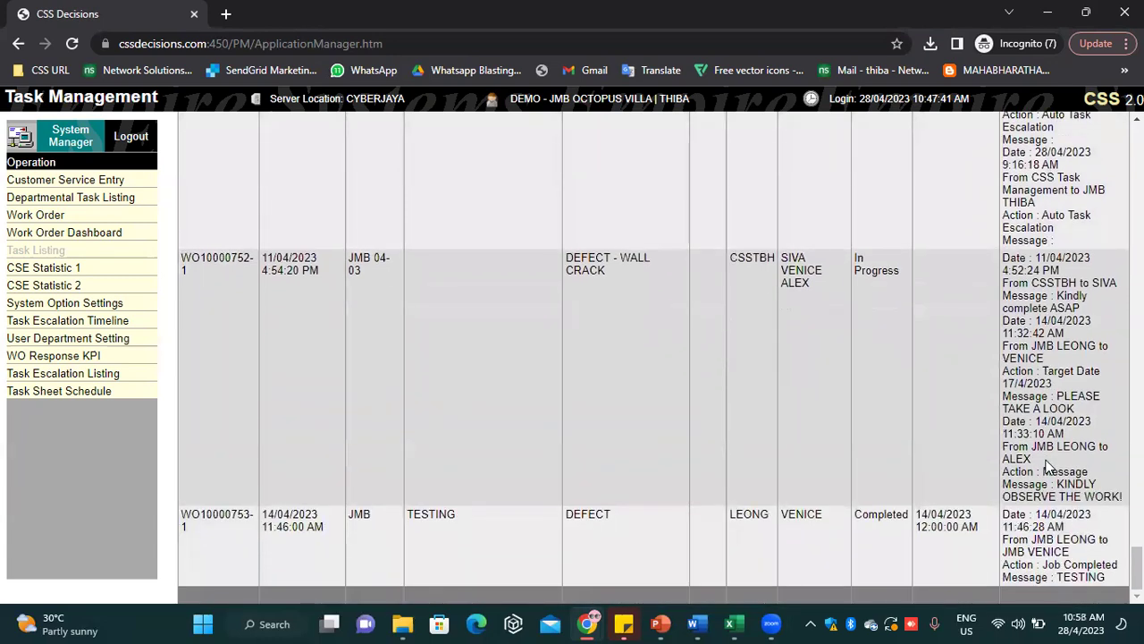
Highlight the TESTING, PLEASE TAKE A LOOK and KINDLY OBSERVE THE WORK messages, then scroll to top
{"action": "left_click_drag", "start_coordinate": [1110, 581], "coordinate": [1065, 583]}
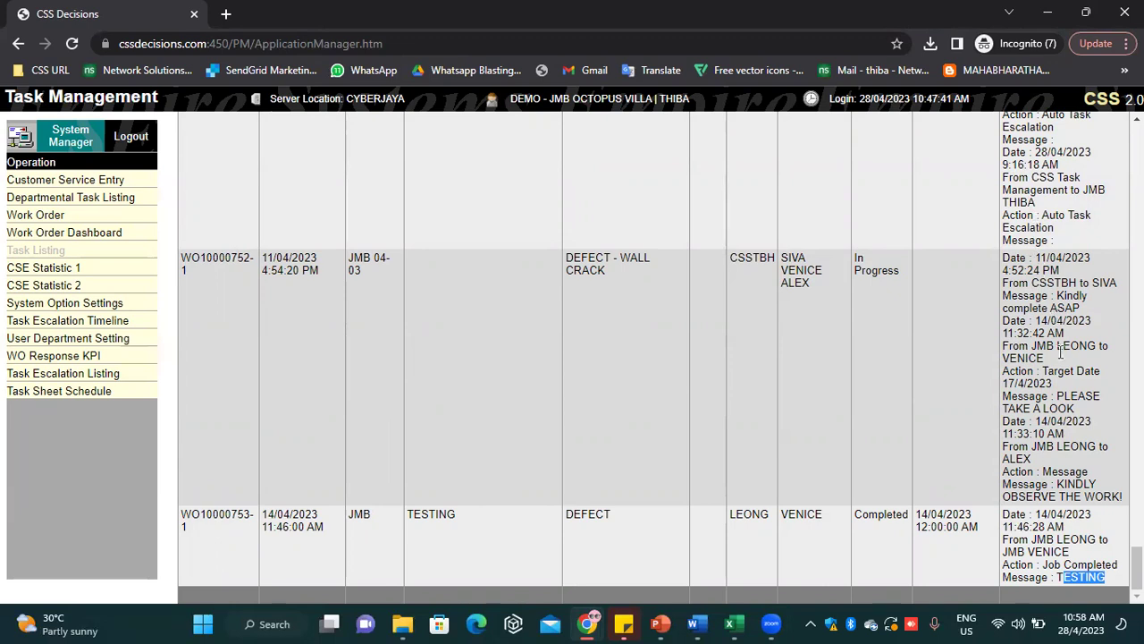
{"action": "left_click_drag", "start_coordinate": [1057, 396], "coordinate": [1081, 421]}
{"action": "left_click", "coordinate": [1059, 482]}
{"action": "left_click_drag", "start_coordinate": [1059, 484], "coordinate": [1111, 497]}
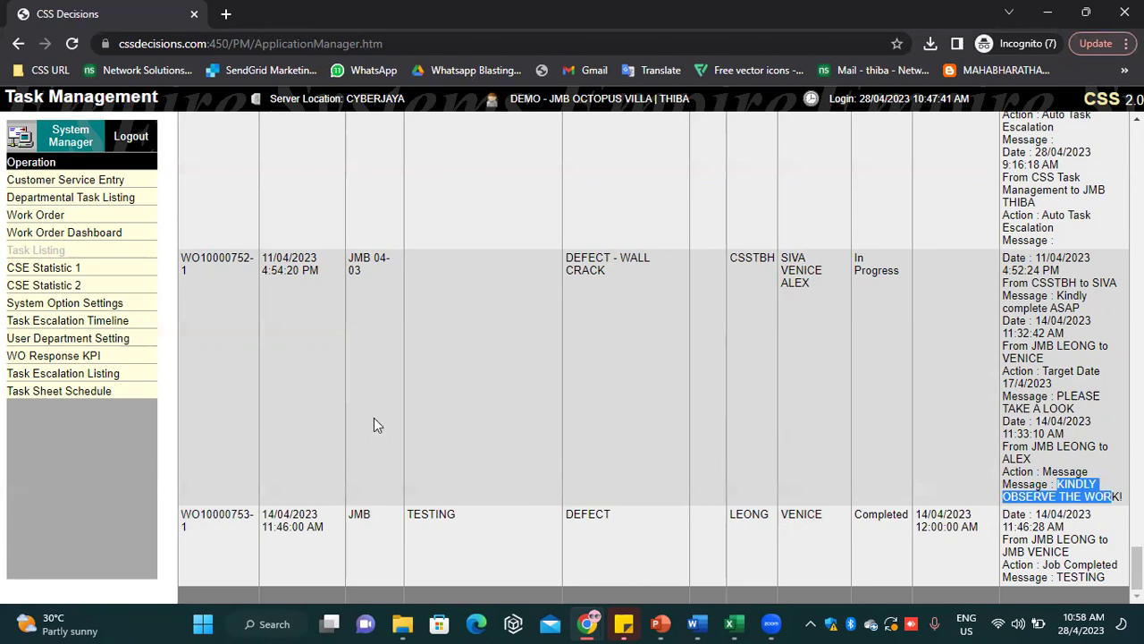
{"action": "left_click", "coordinate": [320, 408]}
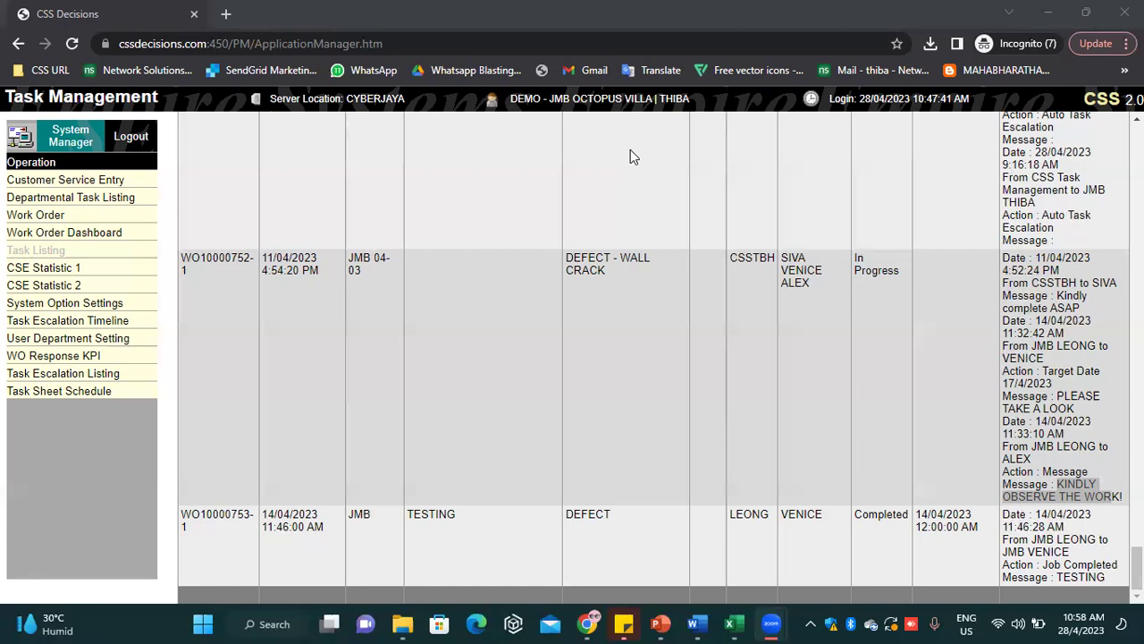
{"action": "left_click_drag", "start_coordinate": [1136, 569], "coordinate": [1136, 130]}
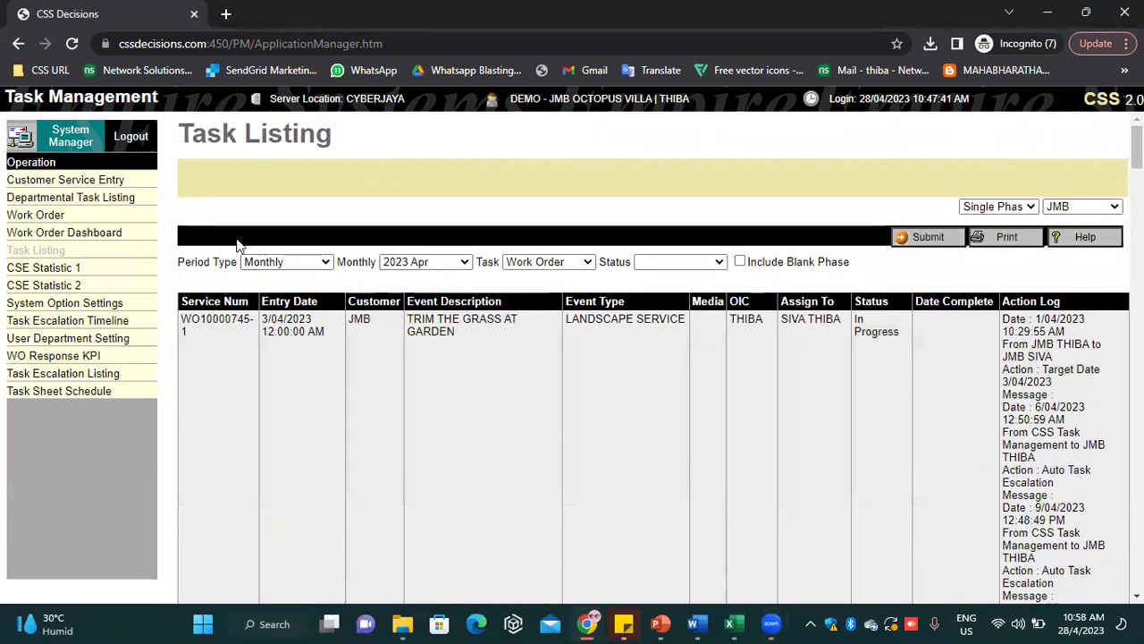
Return to the System Manager home page and dismiss the 1313 new-messages alert
{"action": "left_click", "coordinate": [56, 136]}
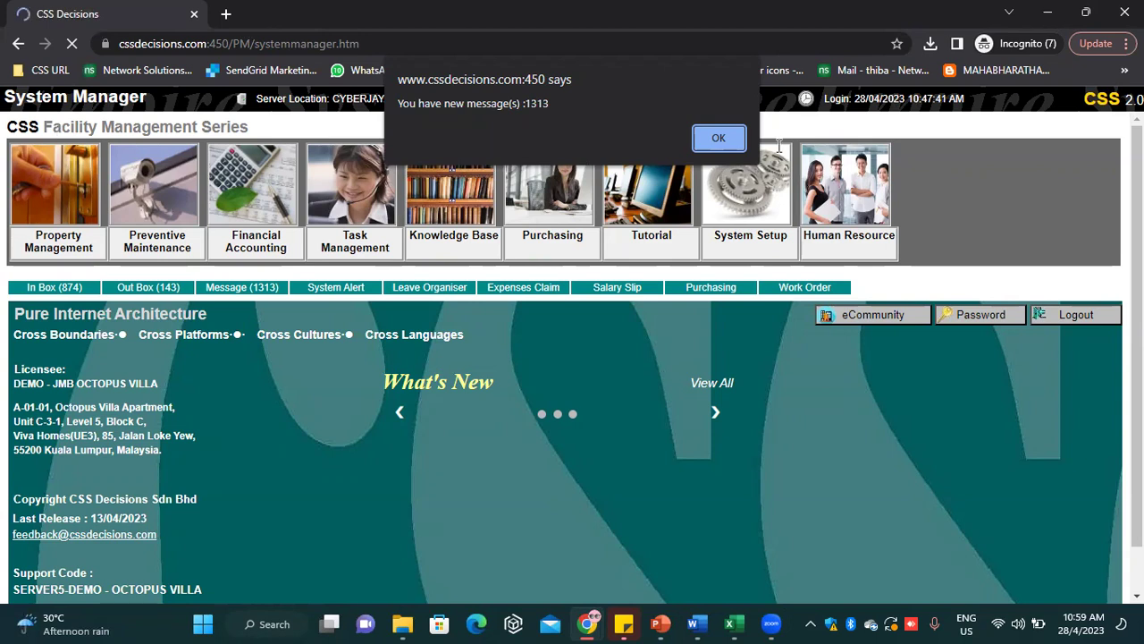
{"action": "left_click", "coordinate": [718, 138]}
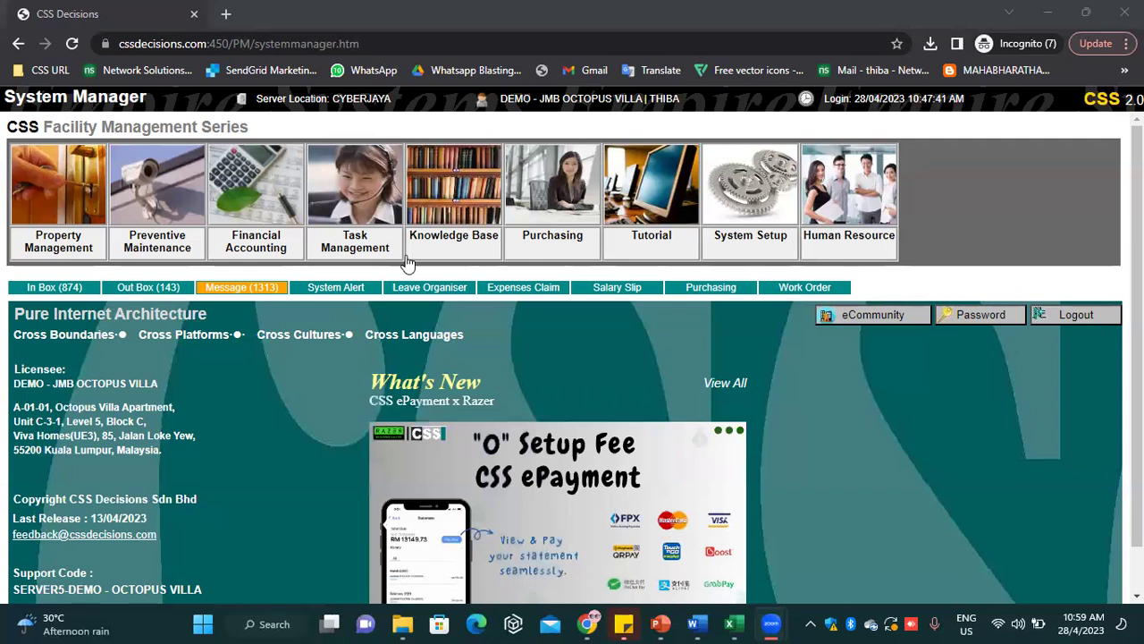
Open Task Management's Task Listing page, preset to Monthly, 2023 Apr, Combined
{"action": "left_click", "coordinate": [348, 254]}
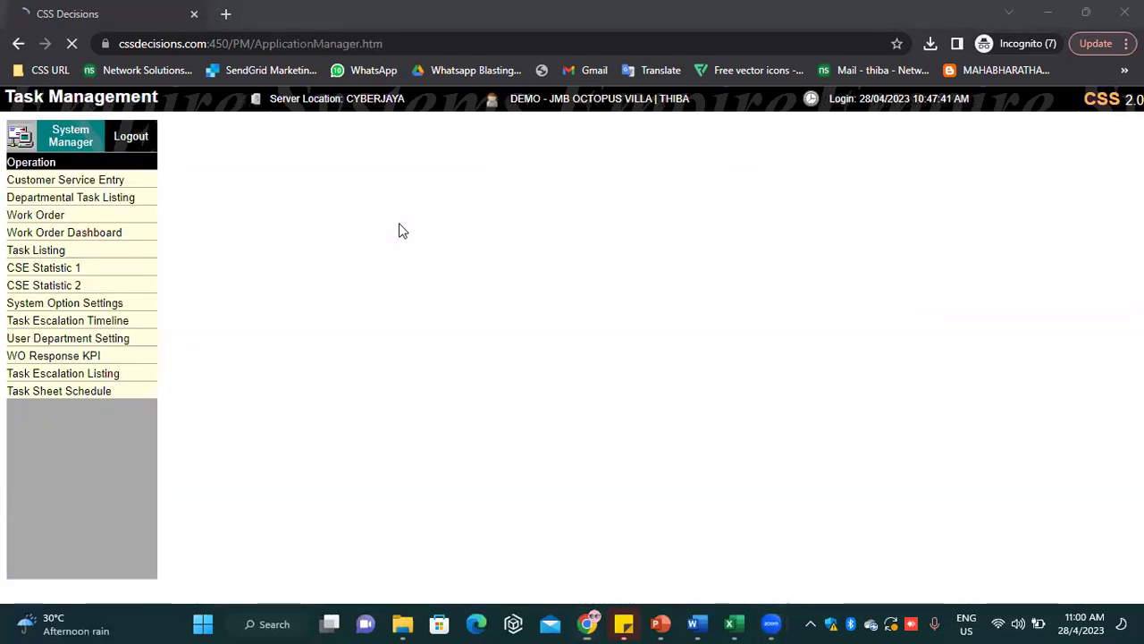
{"action": "left_click", "coordinate": [59, 252]}
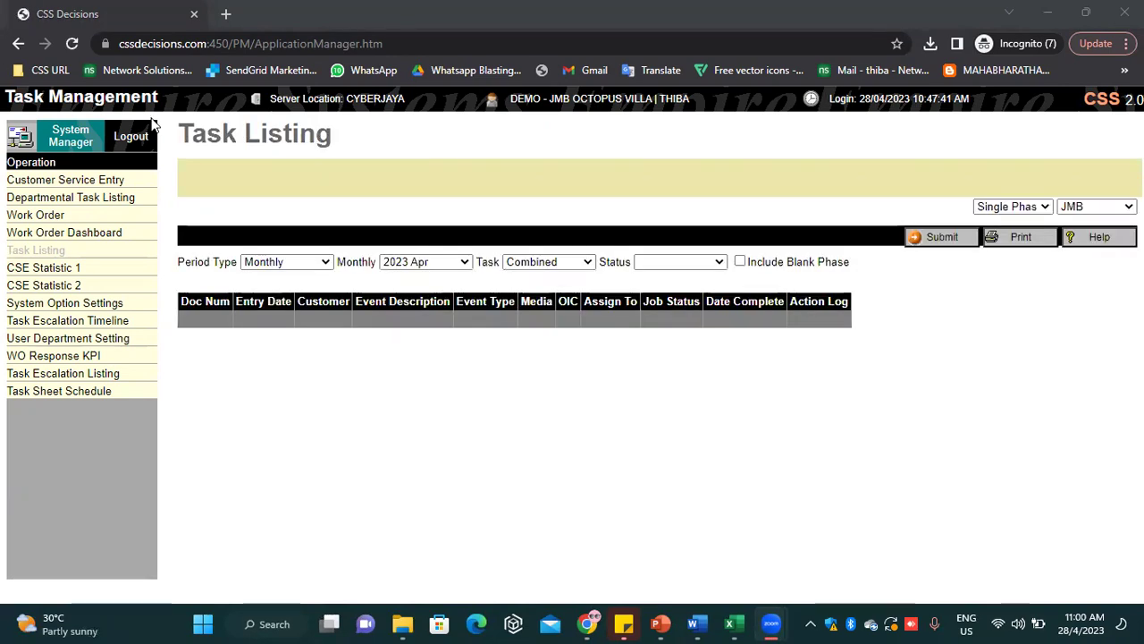
Switch the period type to Daily, keeping task type Combined and the status unchanged
{"action": "left_click", "coordinate": [289, 262]}
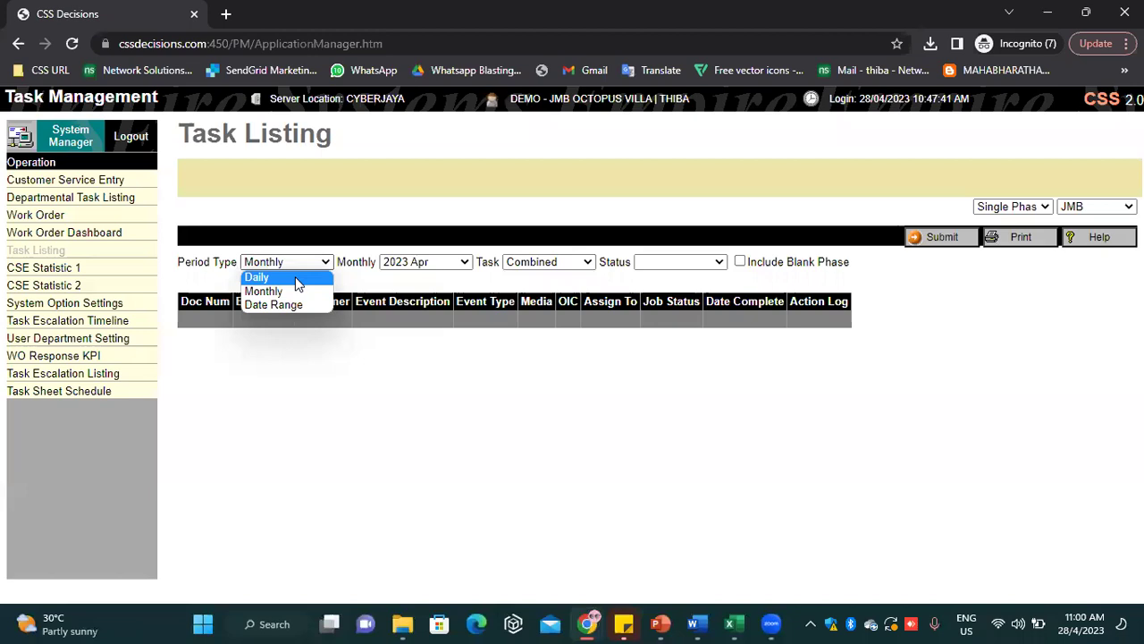
{"action": "left_click", "coordinate": [295, 276]}
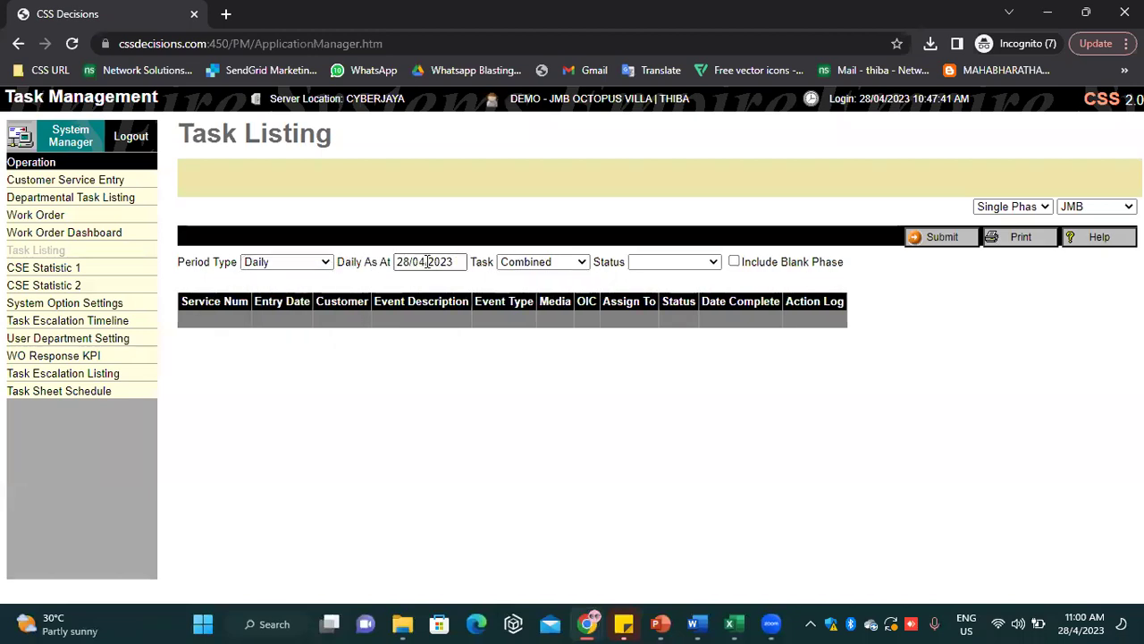
{"action": "left_click", "coordinate": [572, 265]}
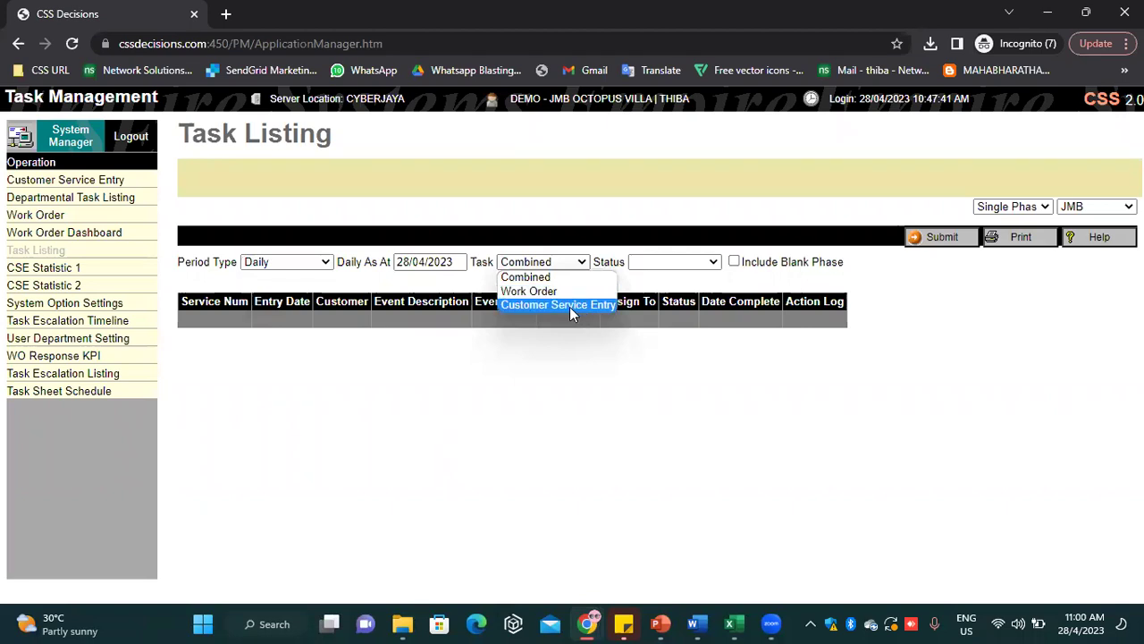
{"action": "left_click", "coordinate": [701, 263]}
{"action": "left_click", "coordinate": [702, 263]}
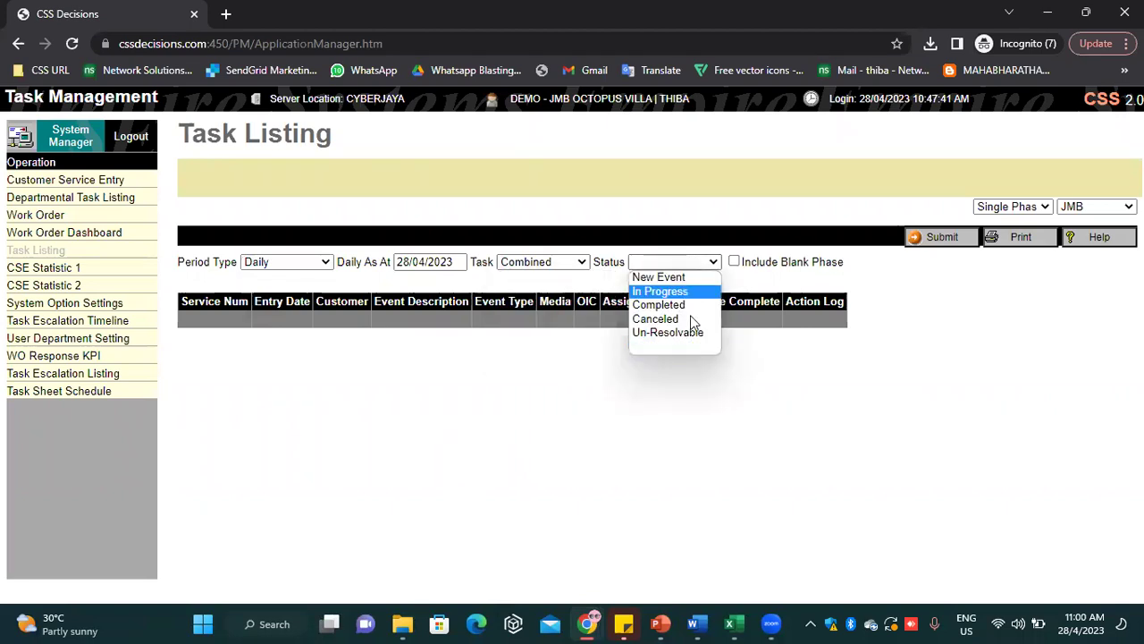
{"action": "left_click", "coordinate": [705, 186]}
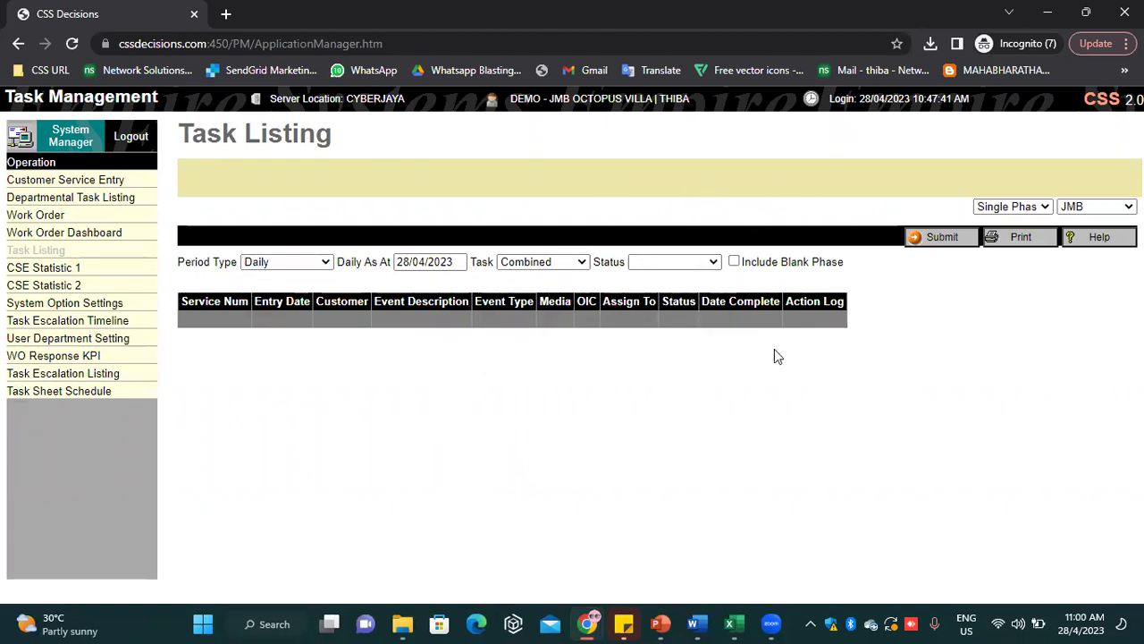
{"action": "left_click", "coordinate": [486, 70]}
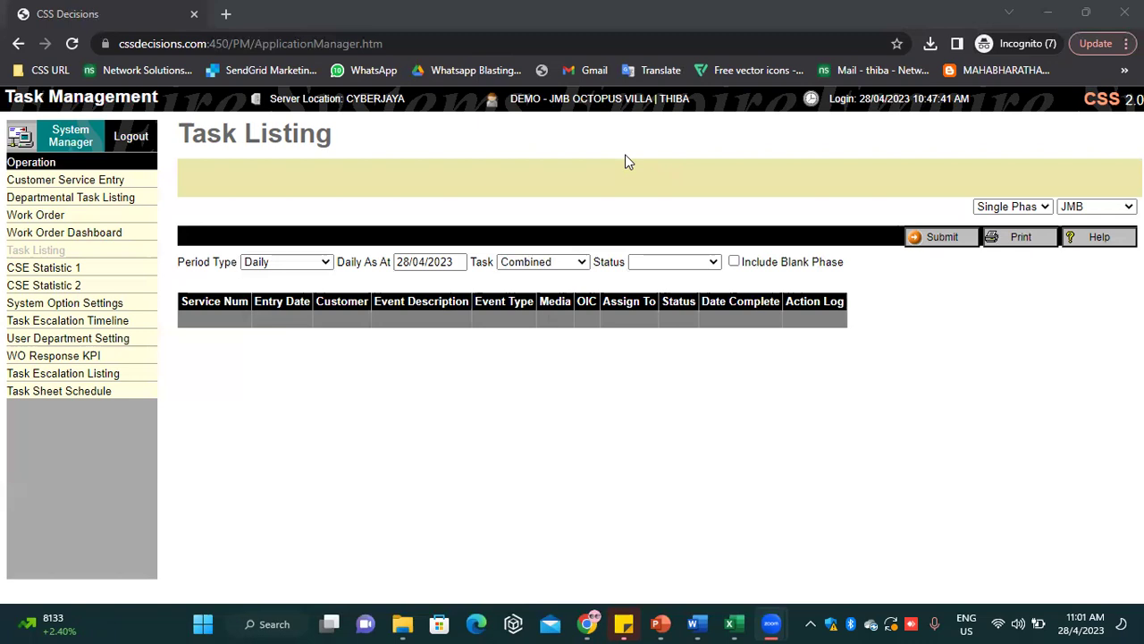
Filter to Customer Service Entry tasks with In Progress status and run the listing
{"action": "left_click", "coordinate": [552, 262]}
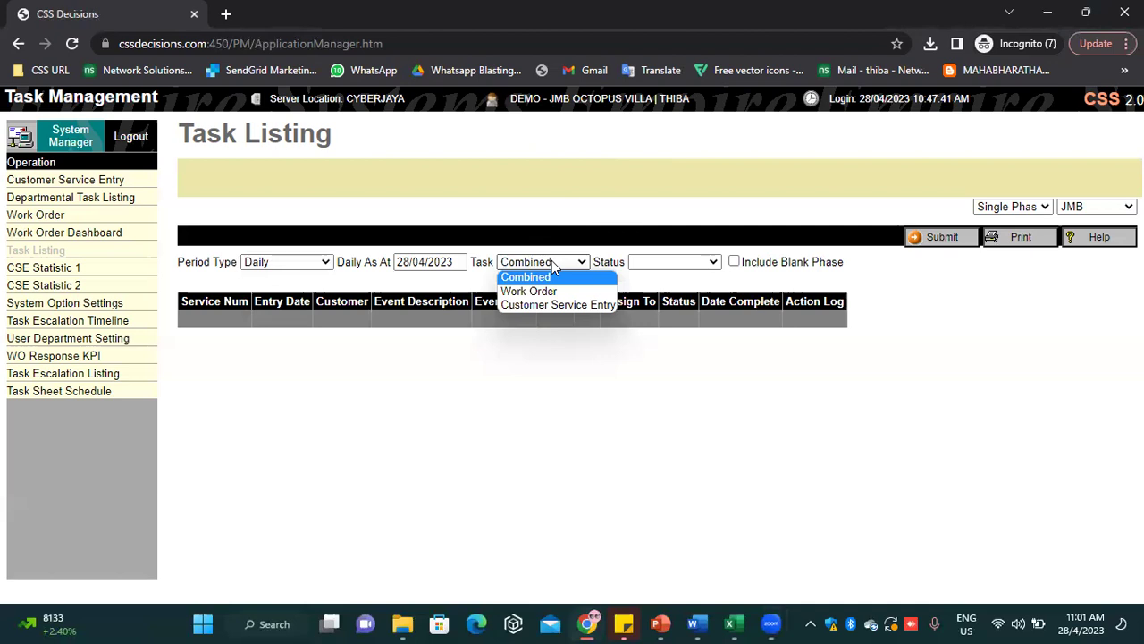
{"action": "left_click", "coordinate": [554, 303]}
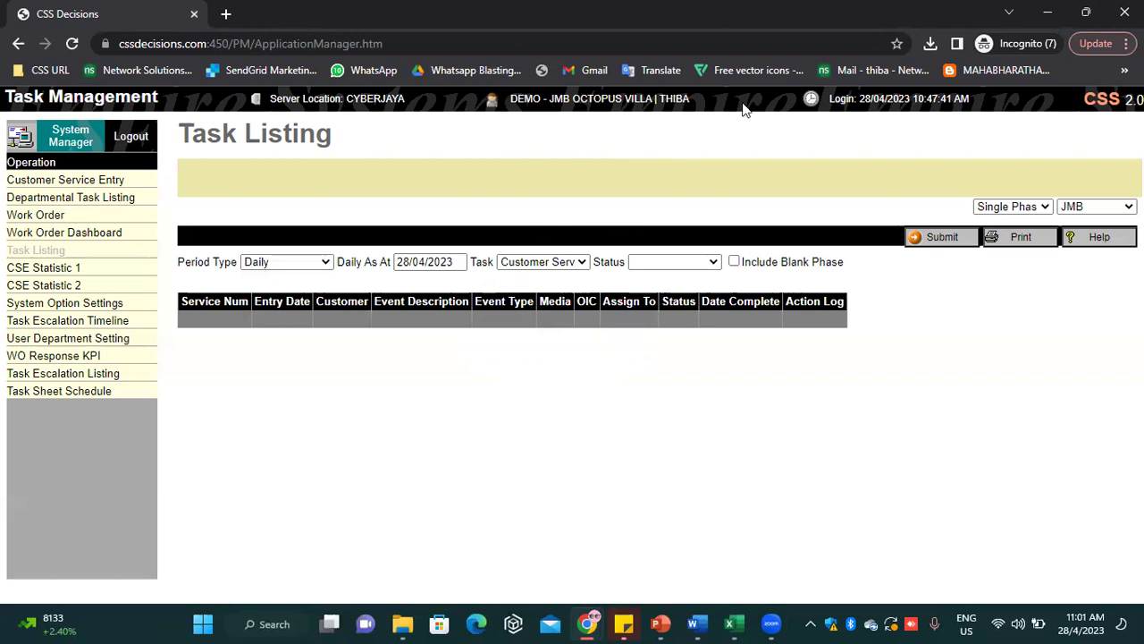
{"action": "left_click", "coordinate": [674, 262]}
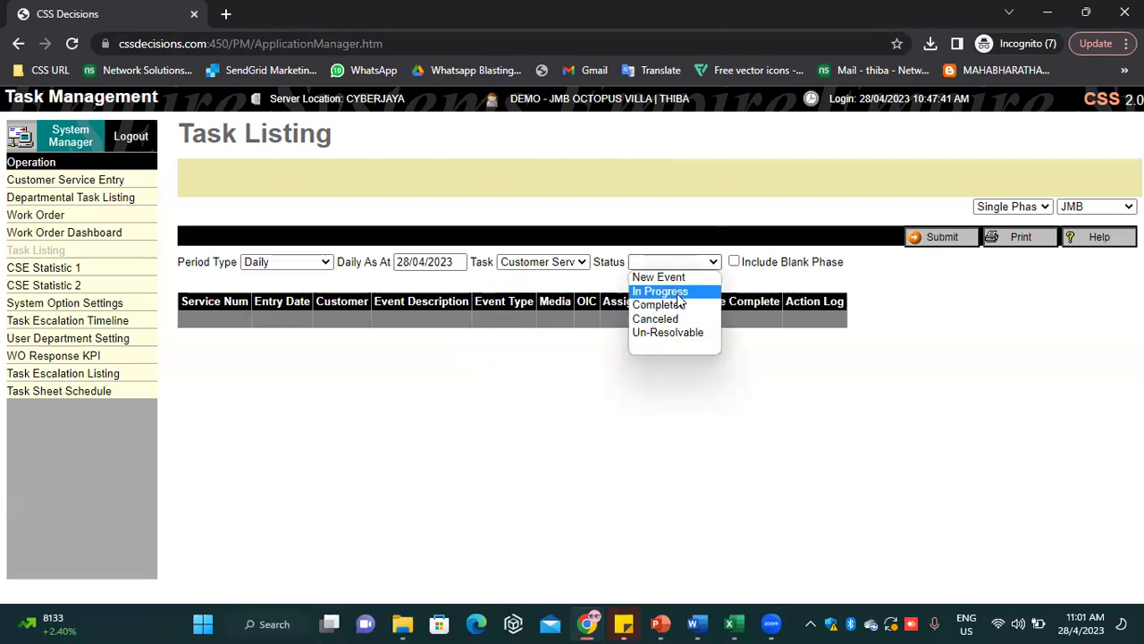
{"action": "left_click", "coordinate": [673, 290]}
{"action": "left_click", "coordinate": [945, 240]}
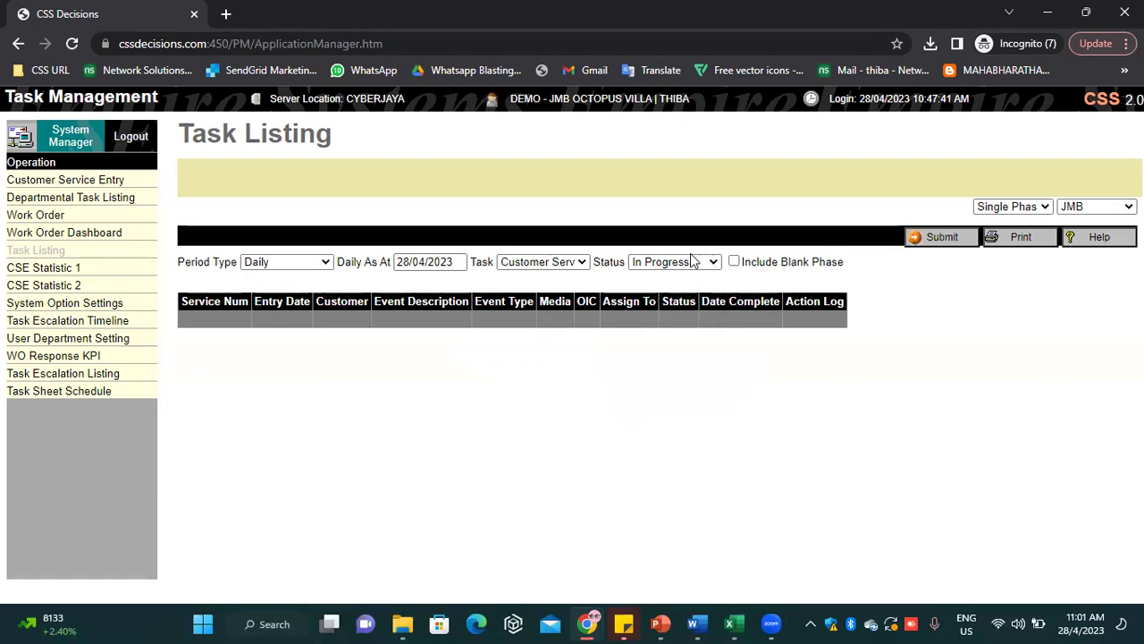
Change the Daily As At date to 26/04/2023, keeping the status at In Progress
{"action": "left_click", "coordinate": [691, 263]}
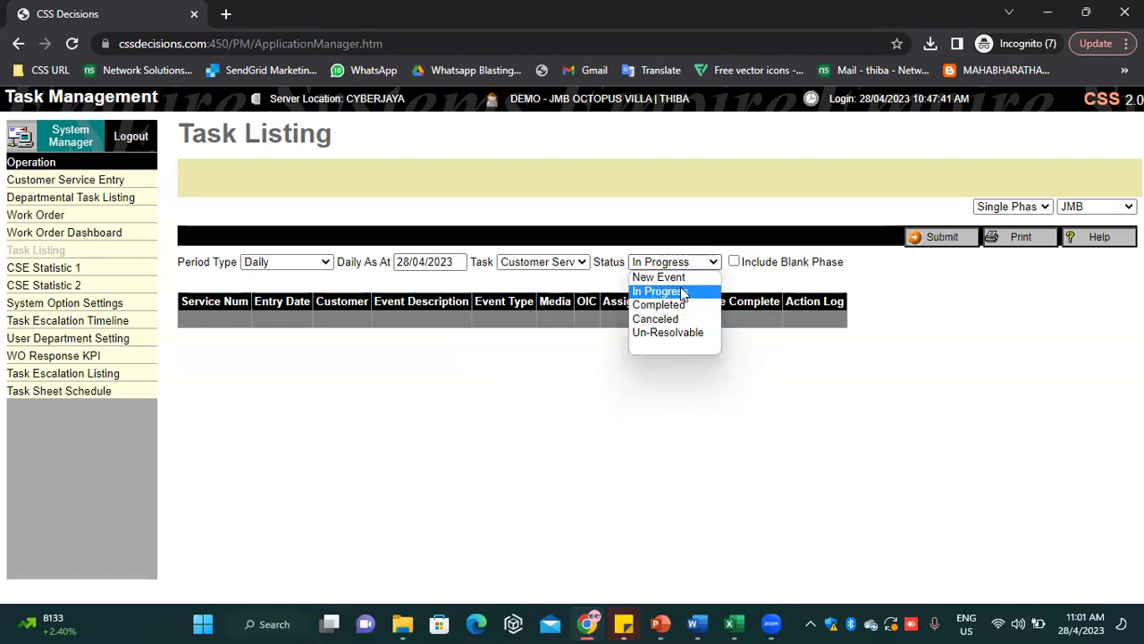
{"action": "left_click", "coordinate": [681, 277]}
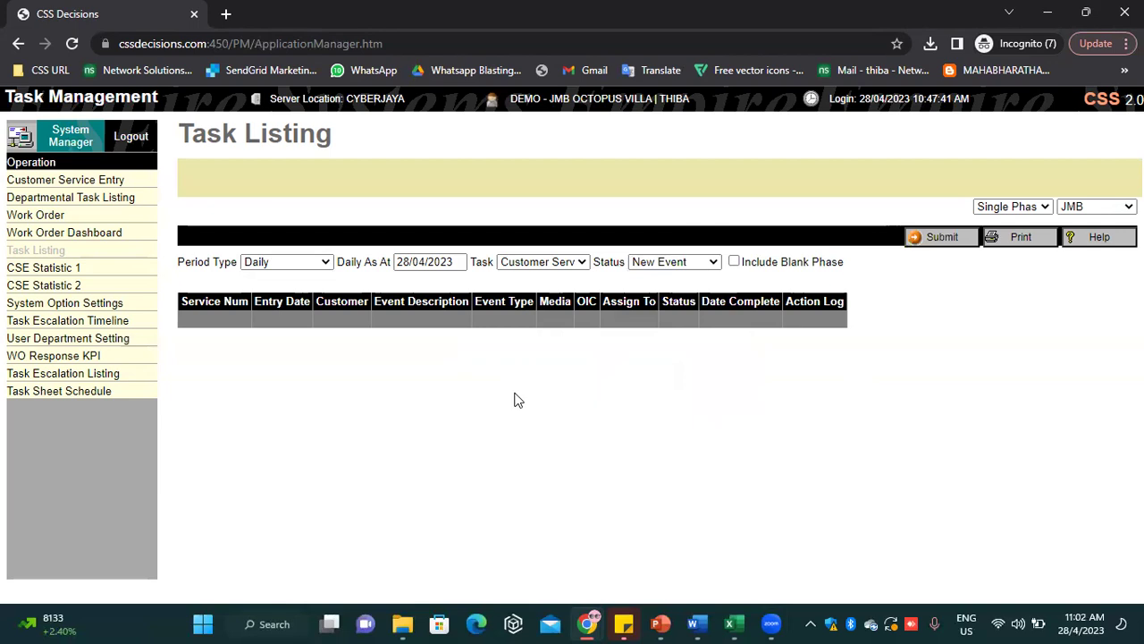
{"action": "left_click", "coordinate": [403, 262]}
{"action": "type", "text": "6"}
{"action": "left_click", "coordinate": [458, 376]}
{"action": "left_click", "coordinate": [716, 263]}
{"action": "left_click", "coordinate": [699, 295]}
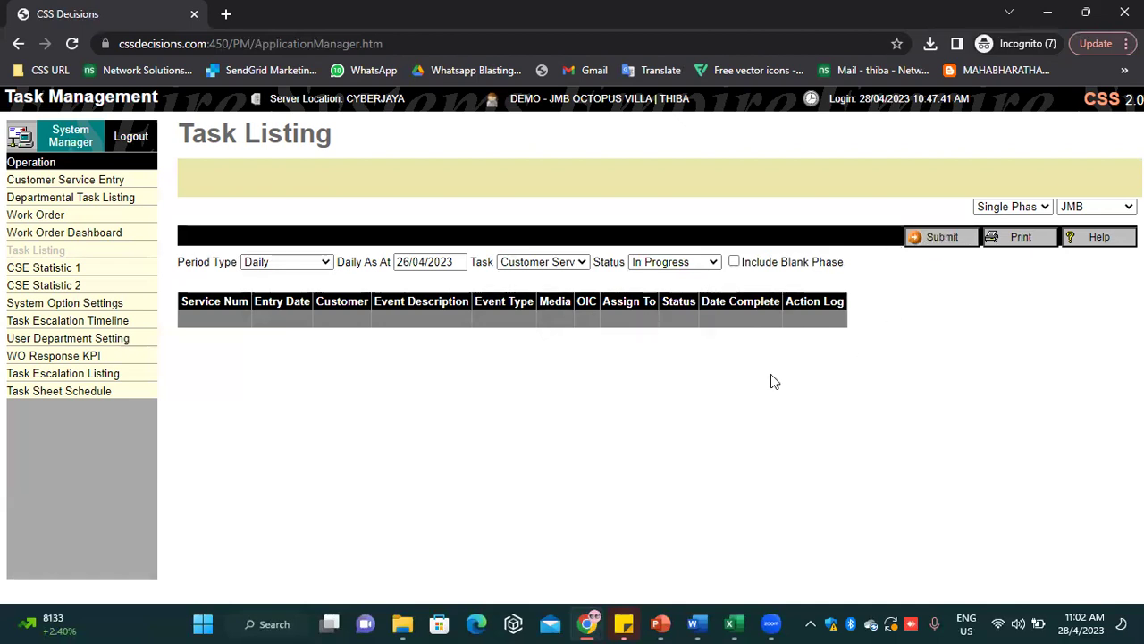
Use a Date Range from 22/04/2023 with New Event status and submit the listing
{"action": "left_click", "coordinate": [289, 261]}
{"action": "left_click", "coordinate": [299, 305]}
{"action": "left_click", "coordinate": [451, 261]}
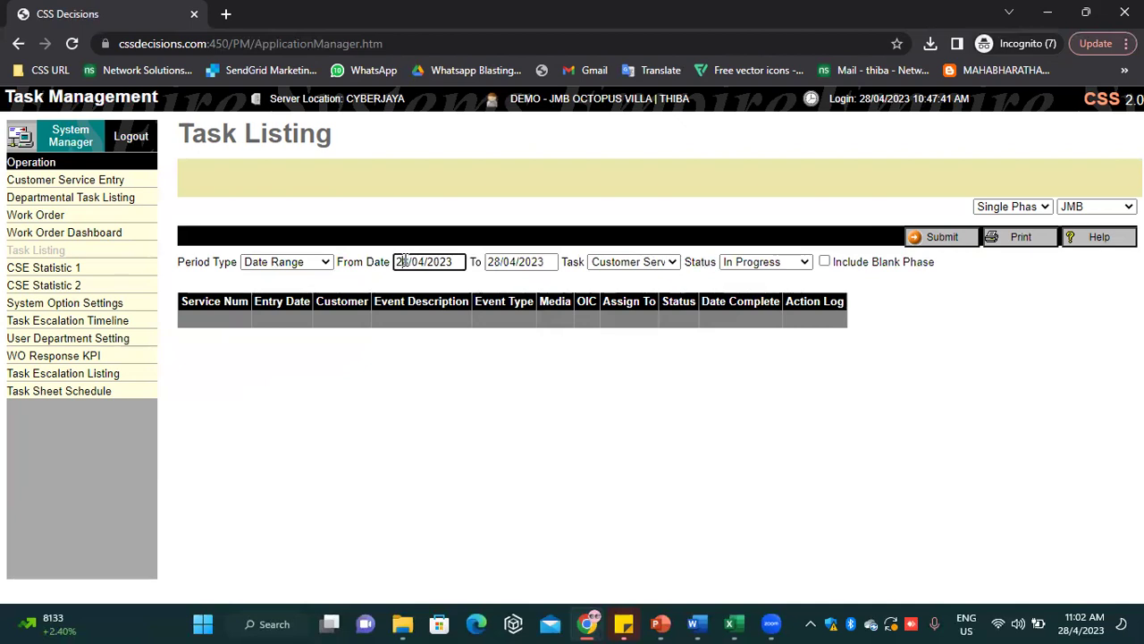
{"action": "left_click_drag", "start_coordinate": [405, 261], "coordinate": [409, 261]}
{"action": "type", "text": "2"}
{"action": "left_click", "coordinate": [784, 340]}
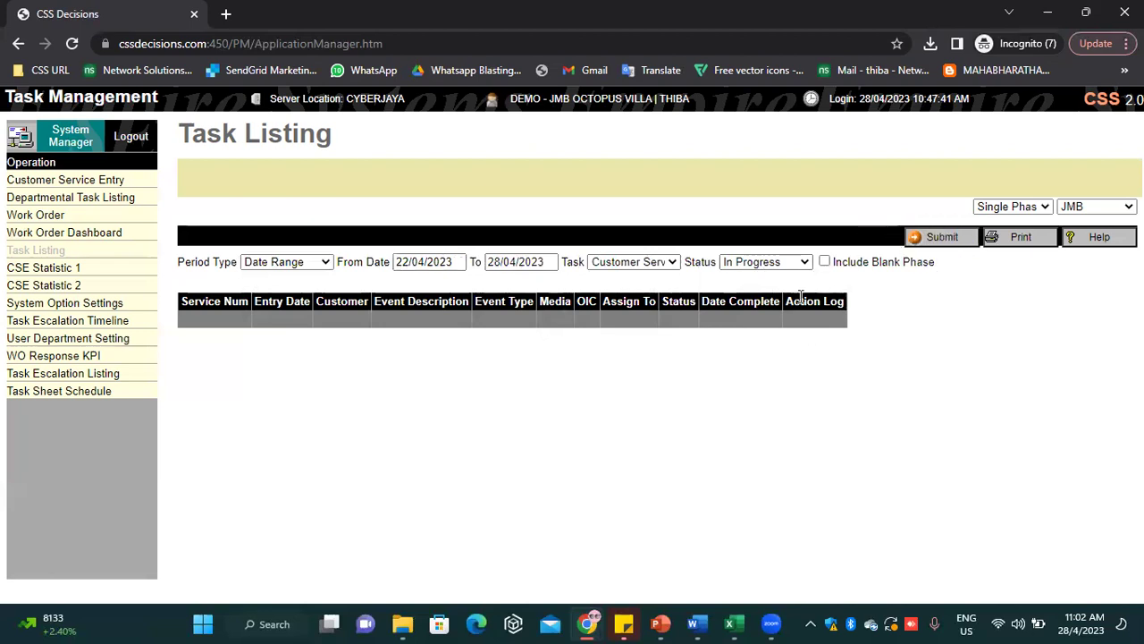
{"action": "left_click", "coordinate": [913, 236]}
{"action": "left_click", "coordinate": [730, 261]}
{"action": "left_click", "coordinate": [749, 277]}
{"action": "left_click", "coordinate": [934, 239]}
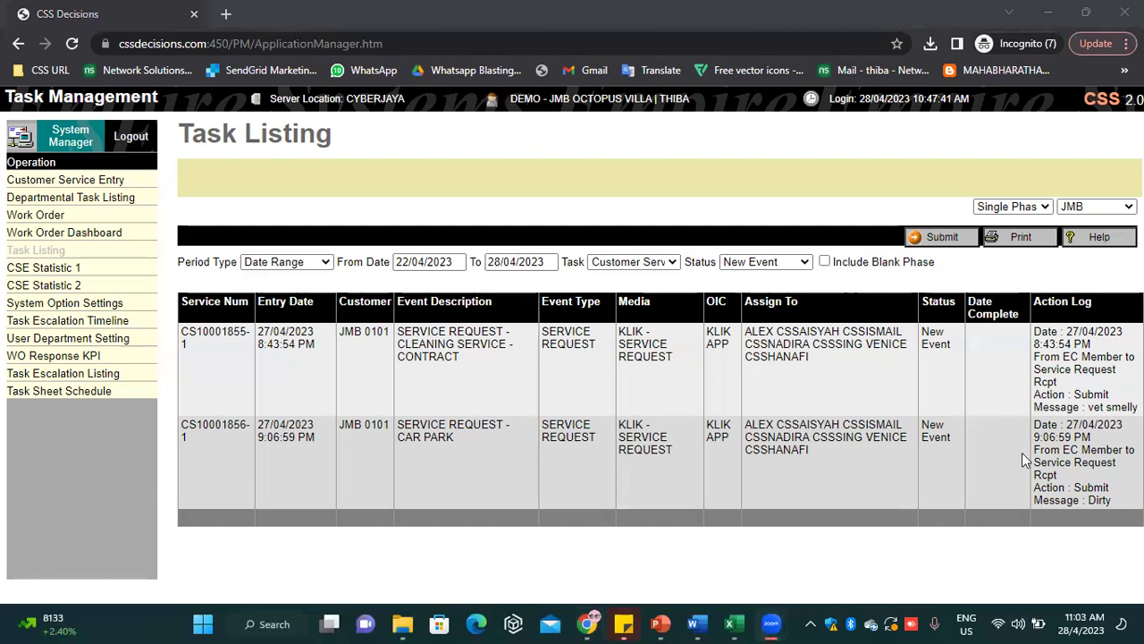
Select the first service request's Action Log text to review it
{"action": "left_click", "coordinate": [1086, 501]}
{"action": "left_click_drag", "start_coordinate": [1035, 333], "coordinate": [1137, 407]}
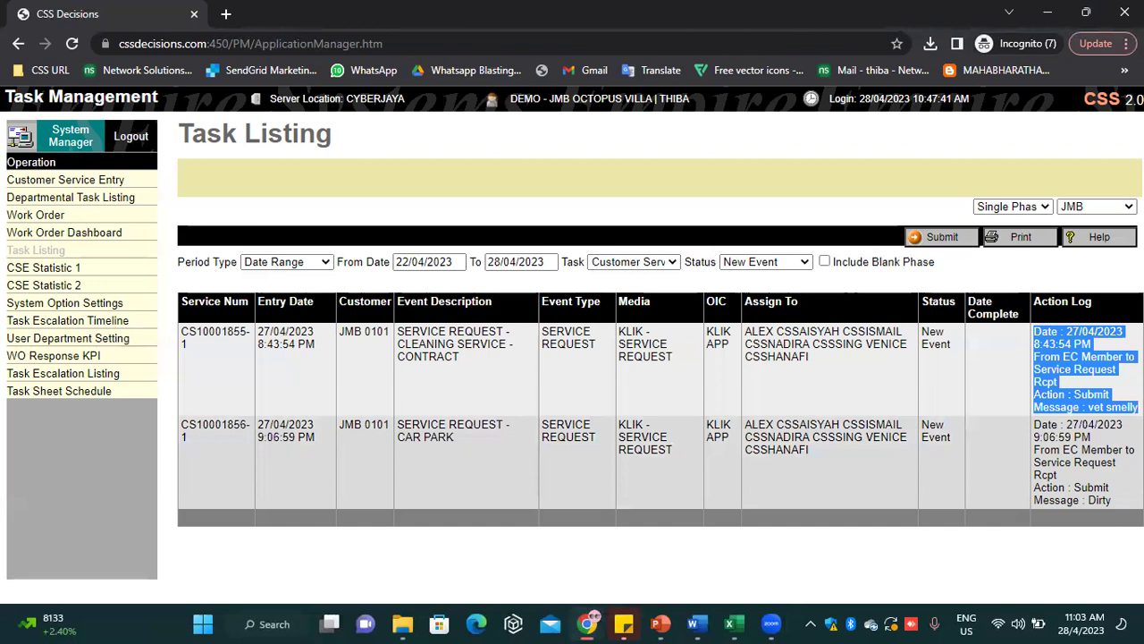
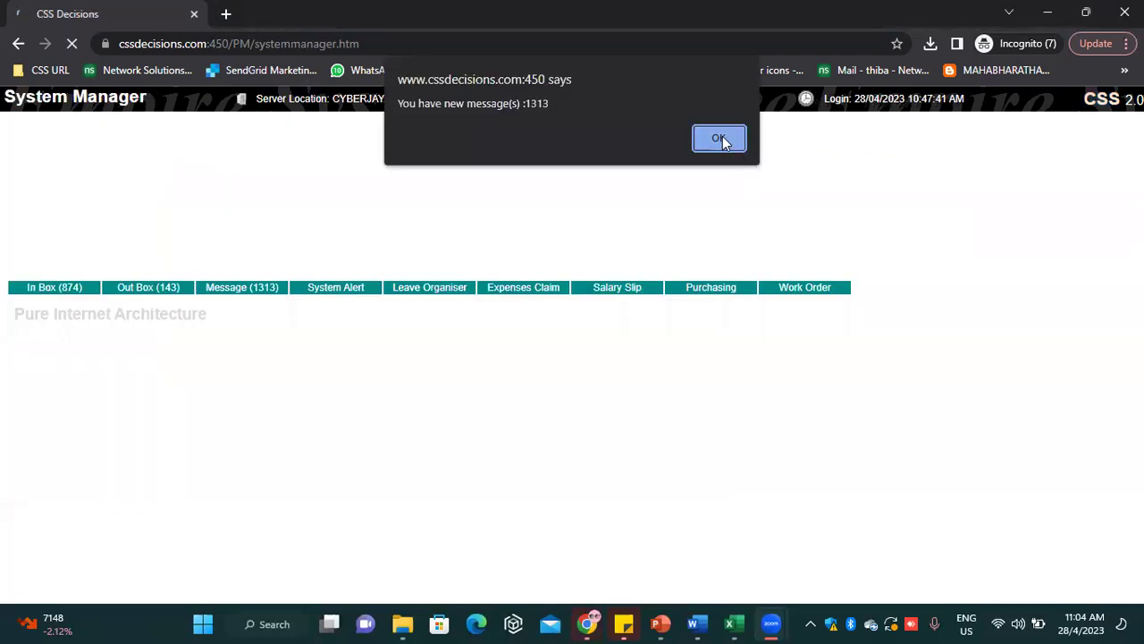
Go back from the Task Listing to the System Manager home page and dismiss the new-messages alert
{"action": "left_click", "coordinate": [721, 137]}
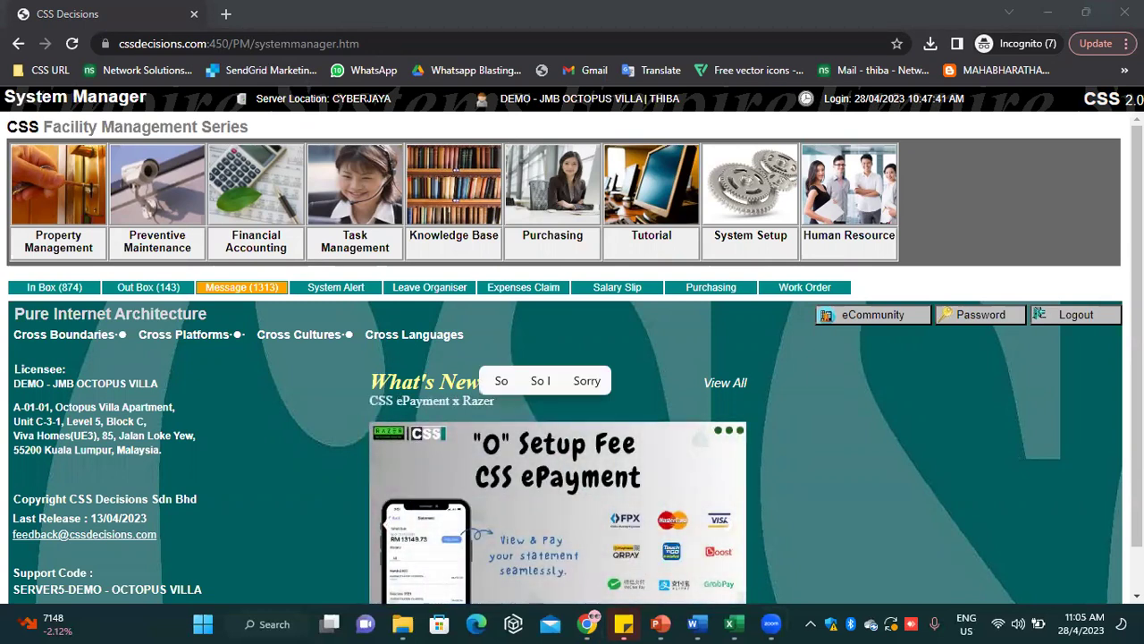
{"action": "type", "text": "S"}
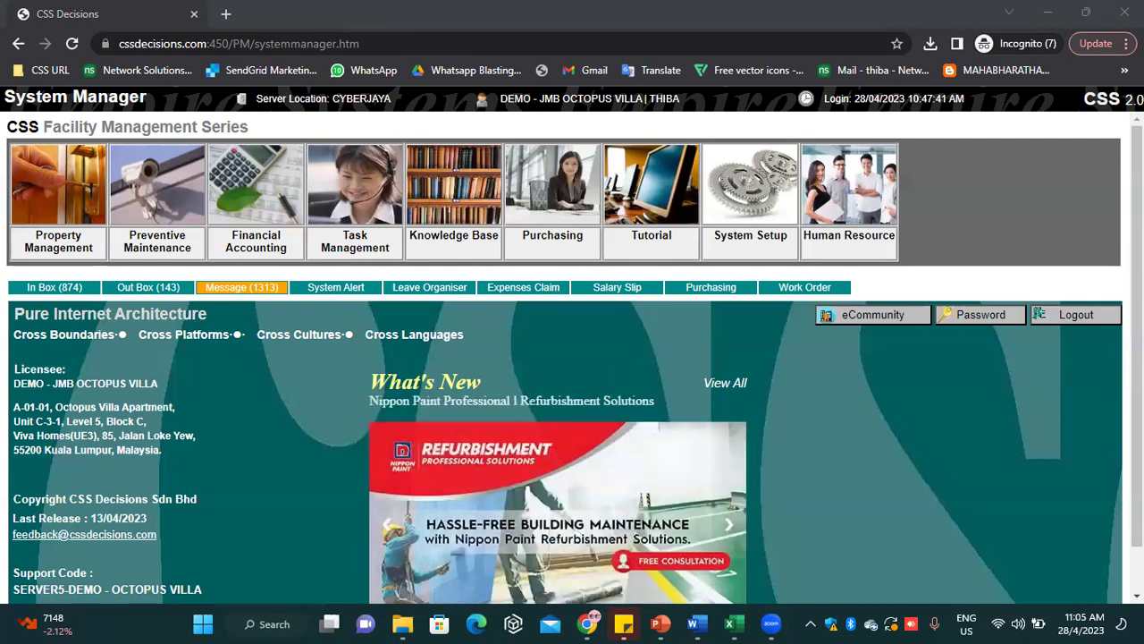
{"action": "key", "text": "Caps_Lock"}
{"action": "type", "text": "I"}
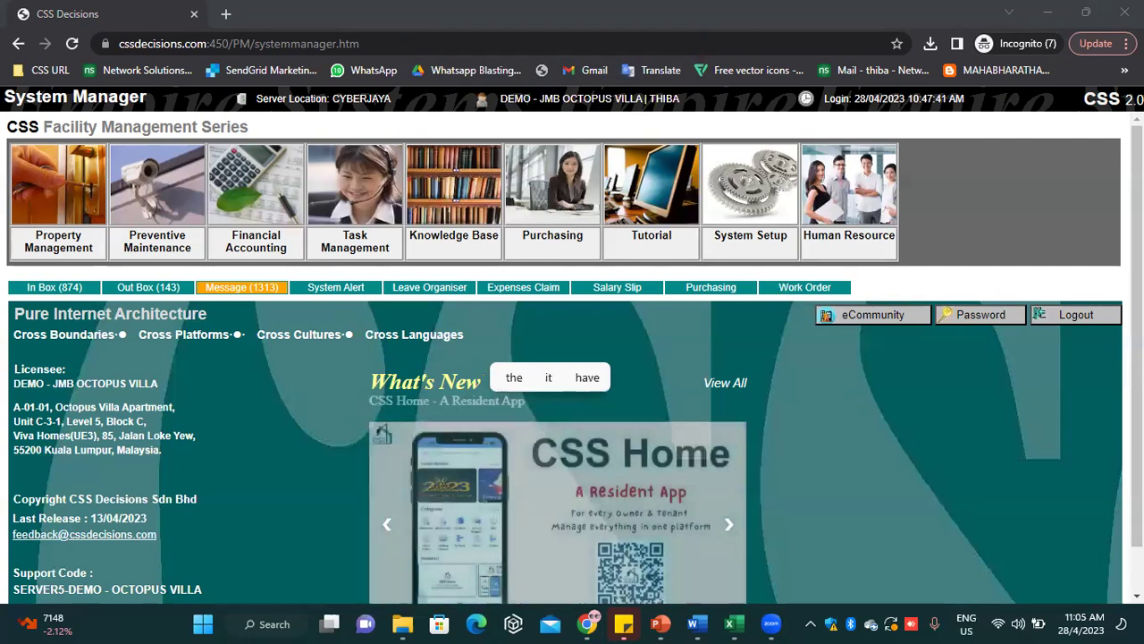
{"action": "type", "text": " from"}
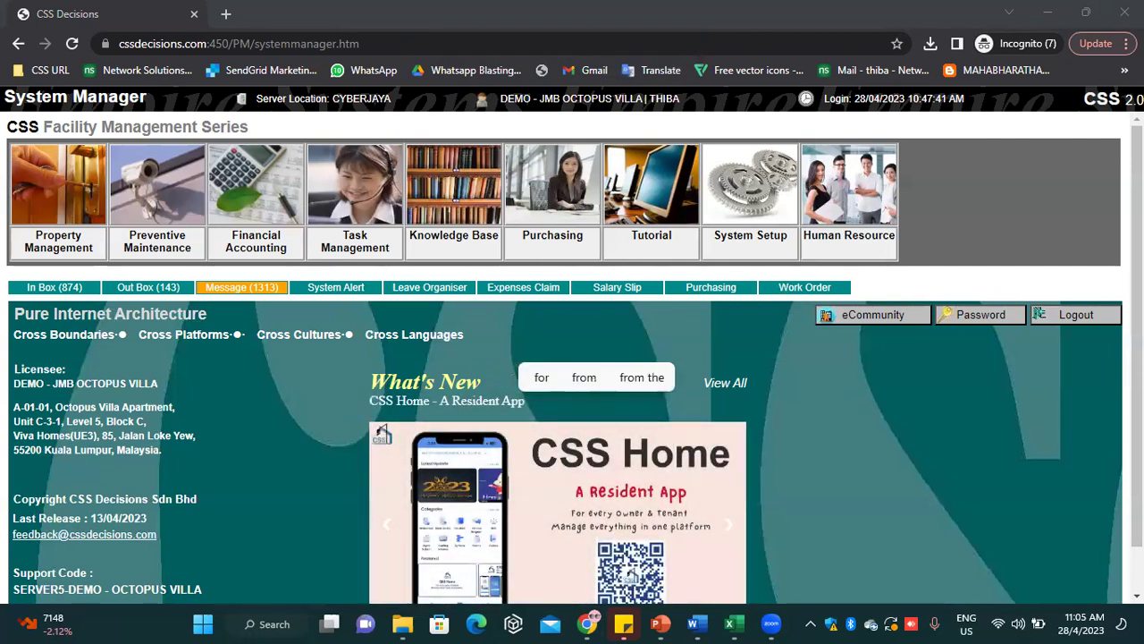
{"action": "type", "text": " whic"}
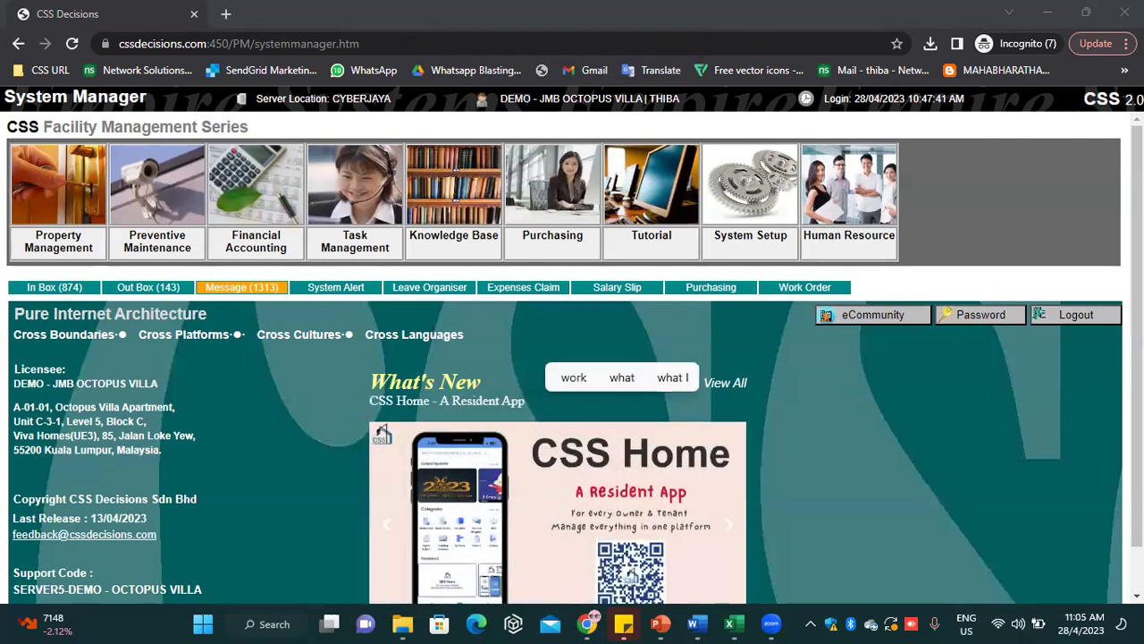
{"action": "type", "text": "h proj"}
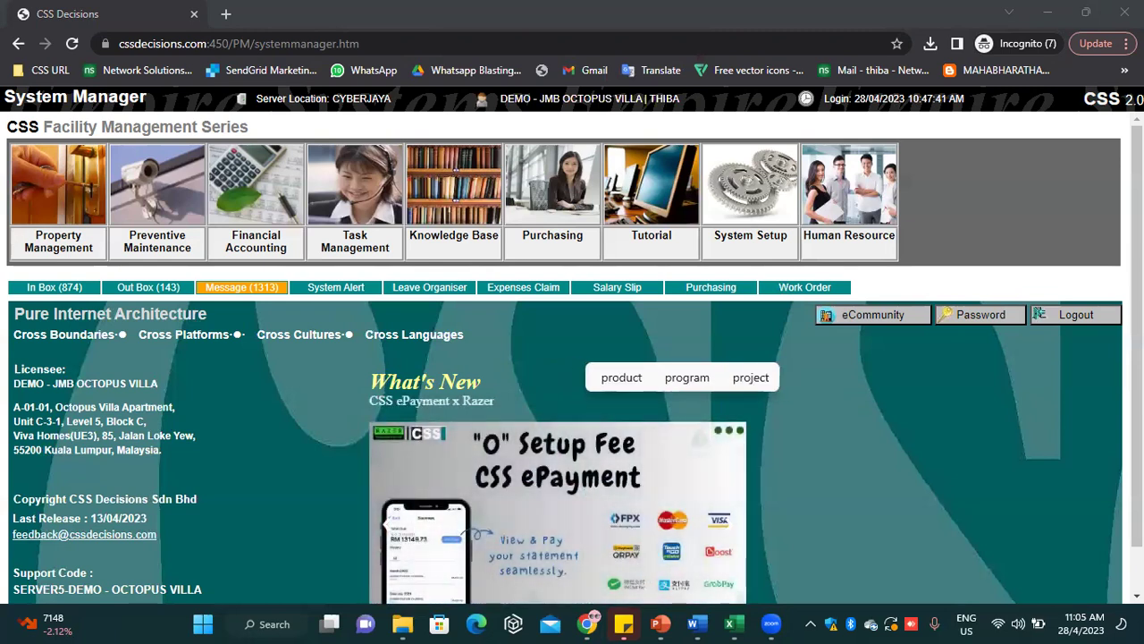
{"action": "type", "text": "ect is yet"}
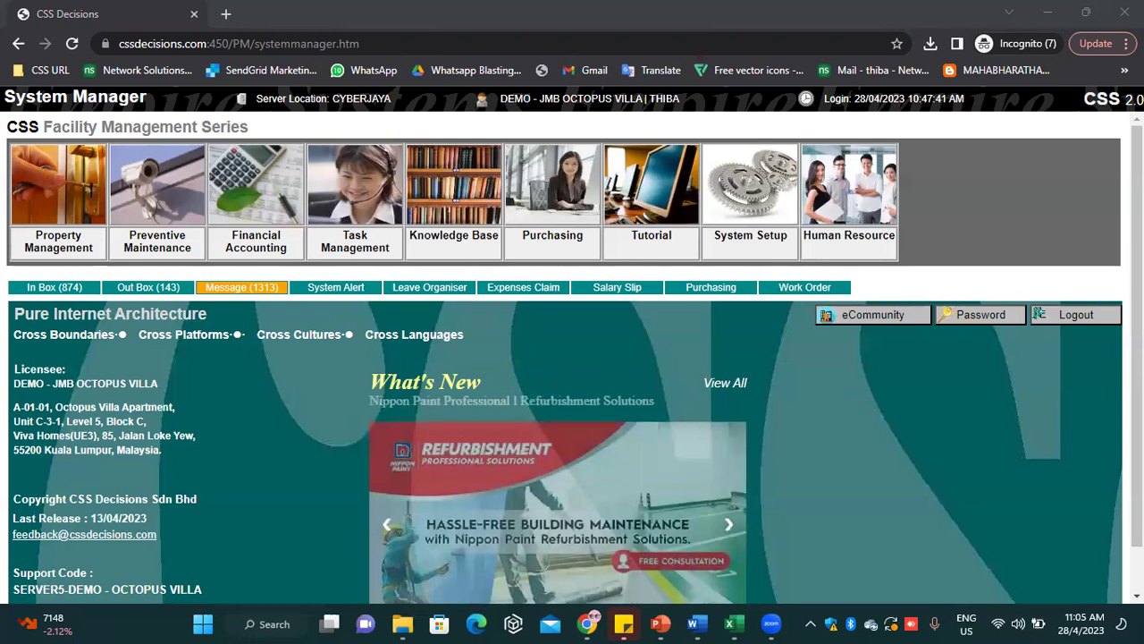
Open Preventive Maintenance > Operation > Auto WO Planner with property code JMB, and expand Setup
{"action": "left_click", "coordinate": [164, 190]}
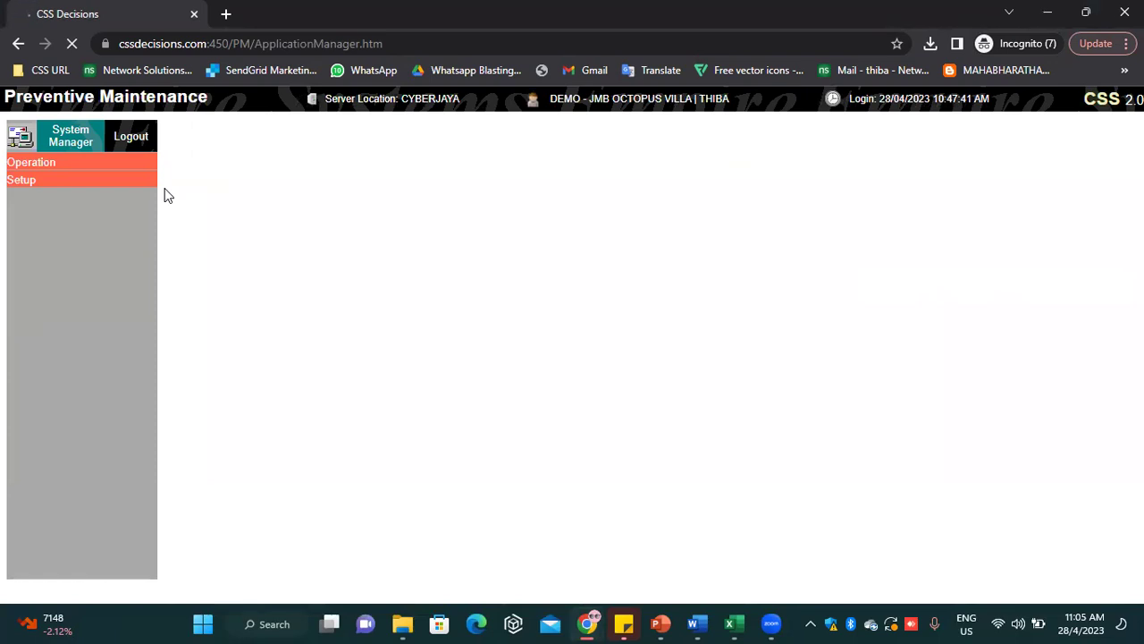
{"action": "left_click", "coordinate": [145, 165]}
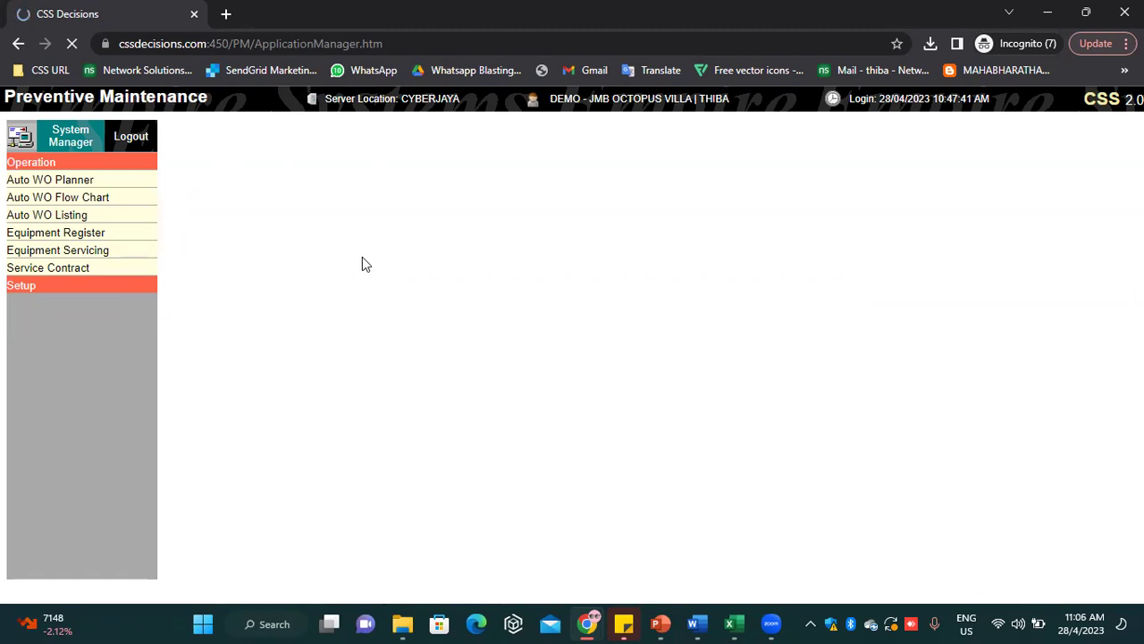
{"action": "left_click", "coordinate": [82, 182]}
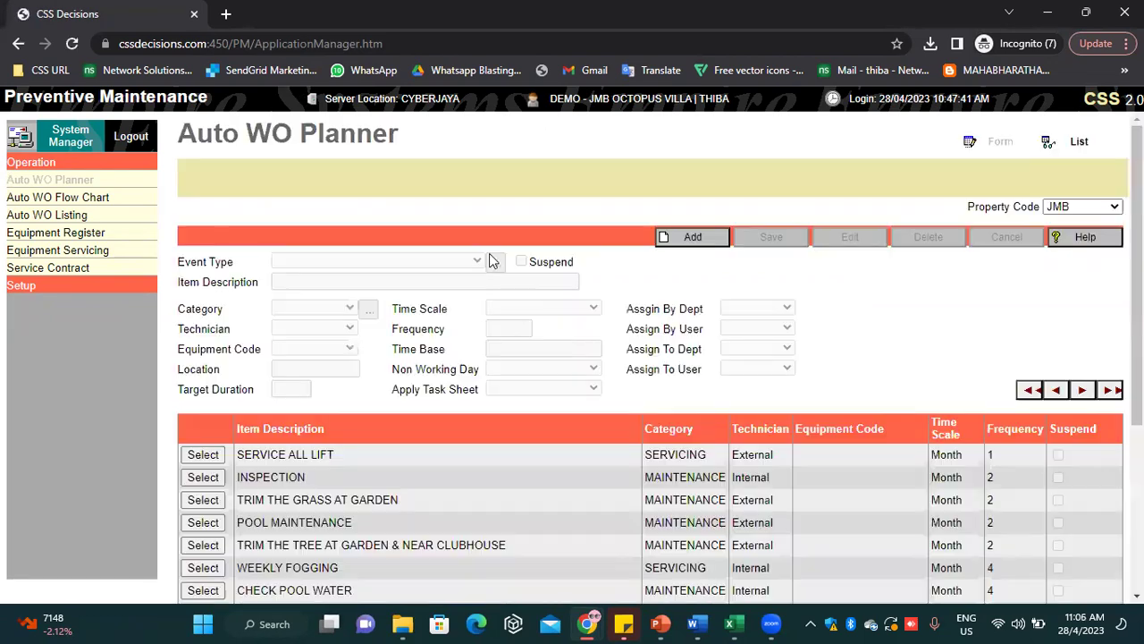
{"action": "left_click", "coordinate": [1055, 207]}
{"action": "left_click", "coordinate": [998, 364]}
{"action": "left_click", "coordinate": [59, 286]}
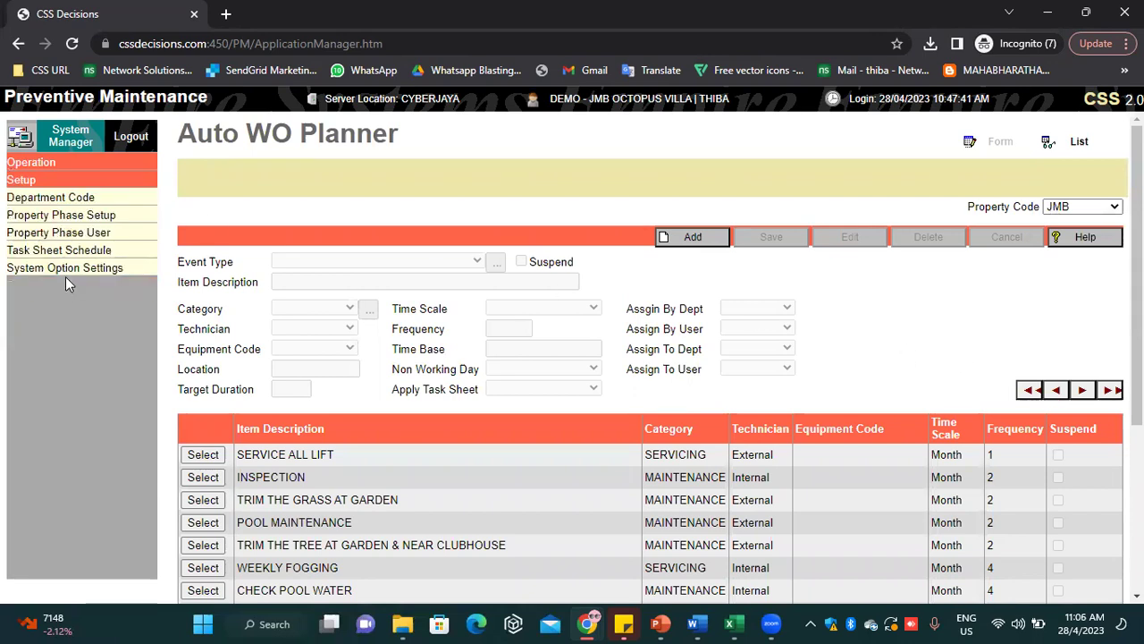
{"action": "left_click", "coordinate": [75, 208]}
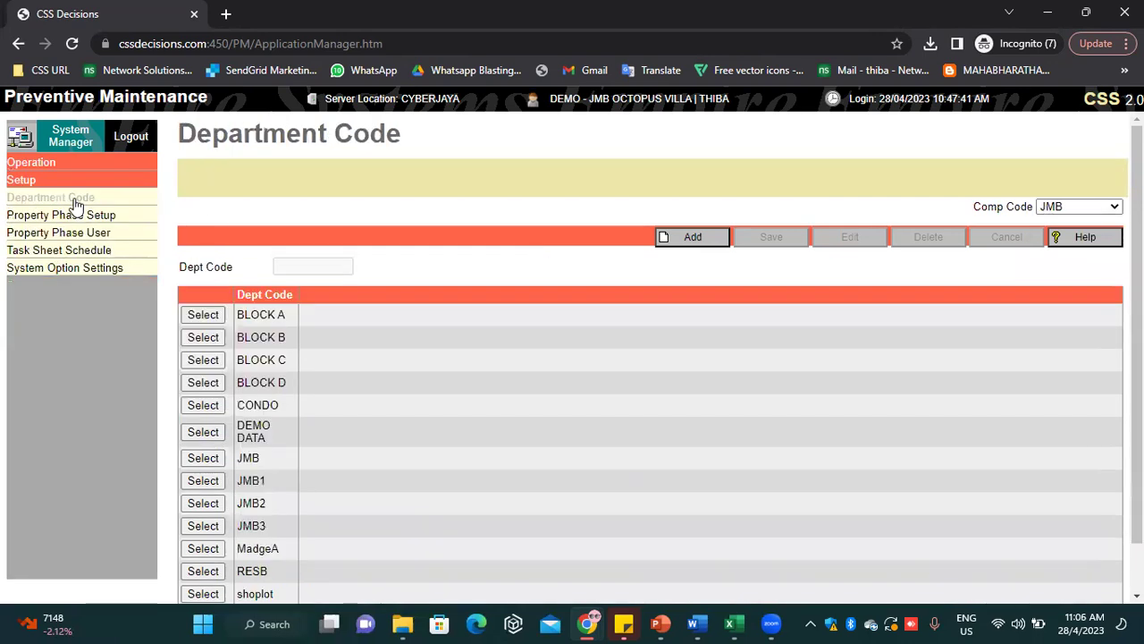
{"action": "left_click", "coordinate": [95, 216]}
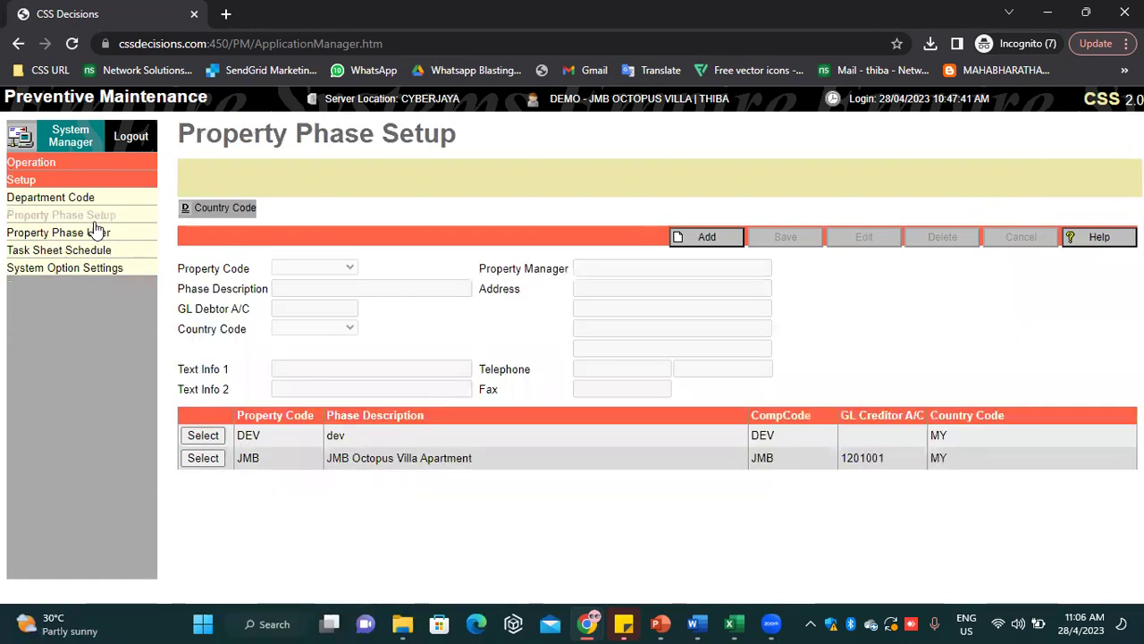
{"action": "left_click", "coordinate": [205, 460]}
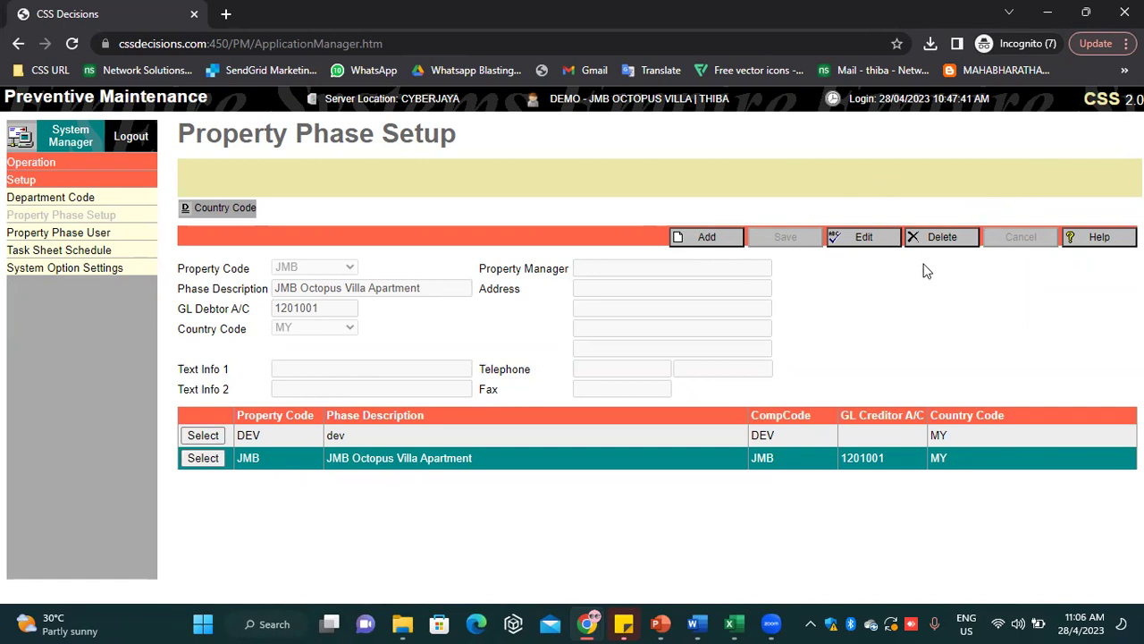
{"action": "left_click", "coordinate": [675, 236]}
{"action": "left_click", "coordinate": [287, 267]}
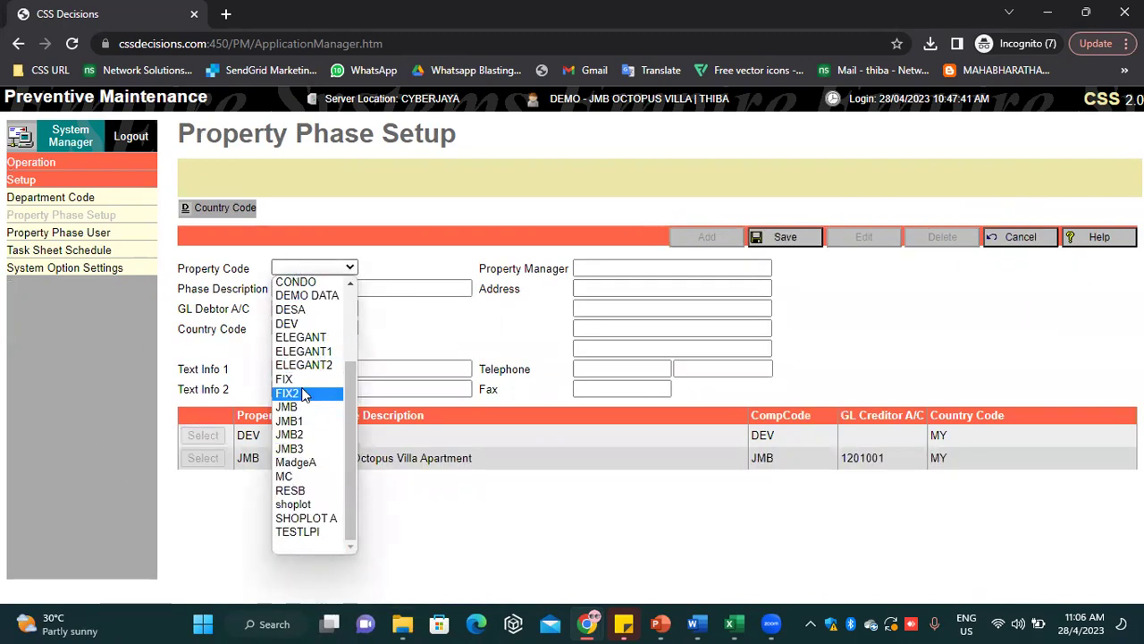
{"action": "left_click", "coordinate": [375, 207]}
{"action": "left_click", "coordinate": [303, 286]}
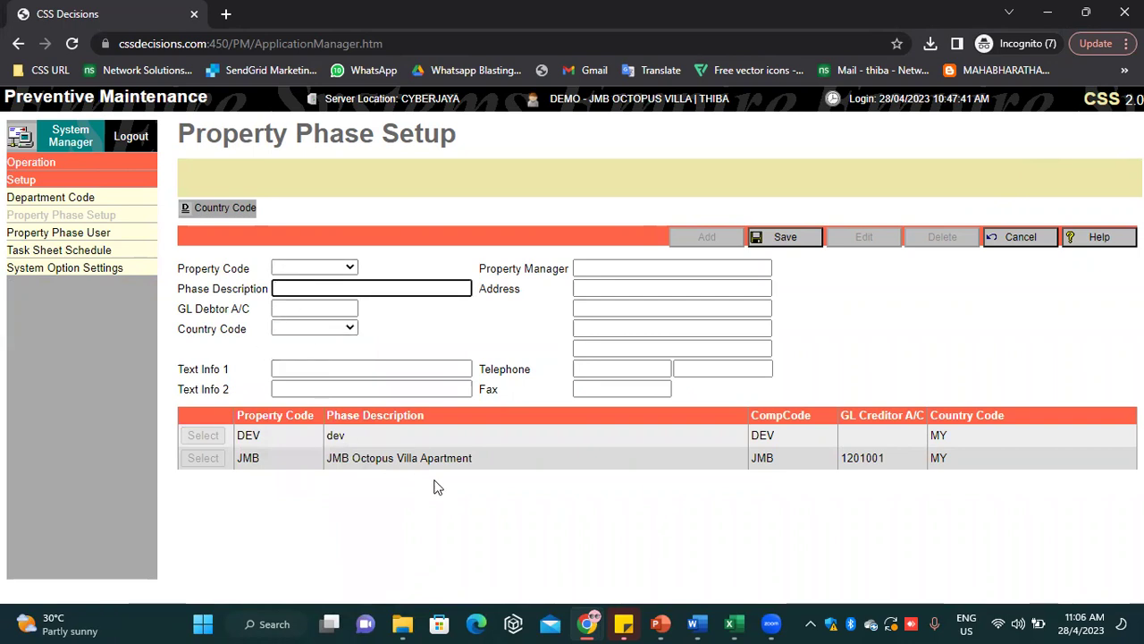
{"action": "double_click", "coordinate": [479, 458]}
{"action": "left_click_drag", "start_coordinate": [403, 458], "coordinate": [360, 457]}
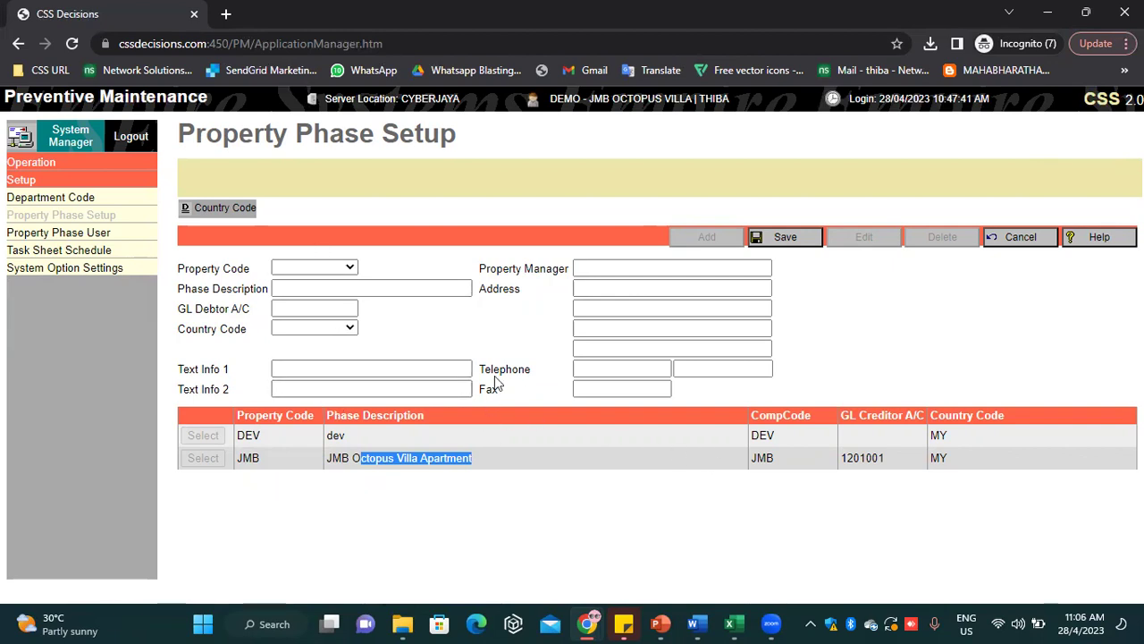
{"action": "left_click", "coordinate": [346, 329]}
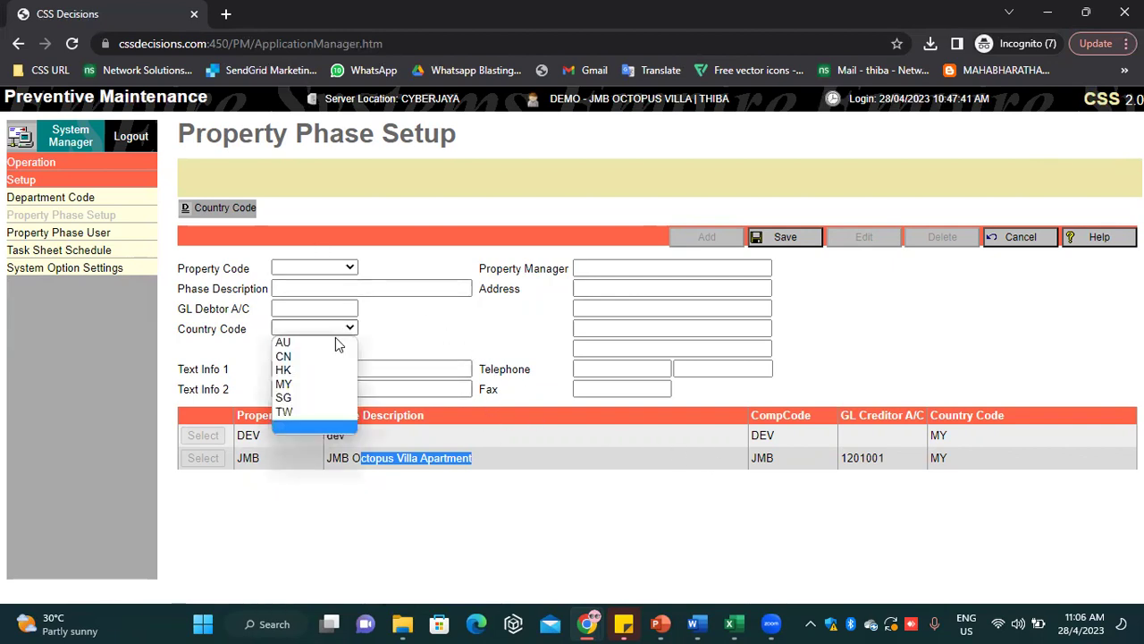
{"action": "left_click", "coordinate": [994, 390]}
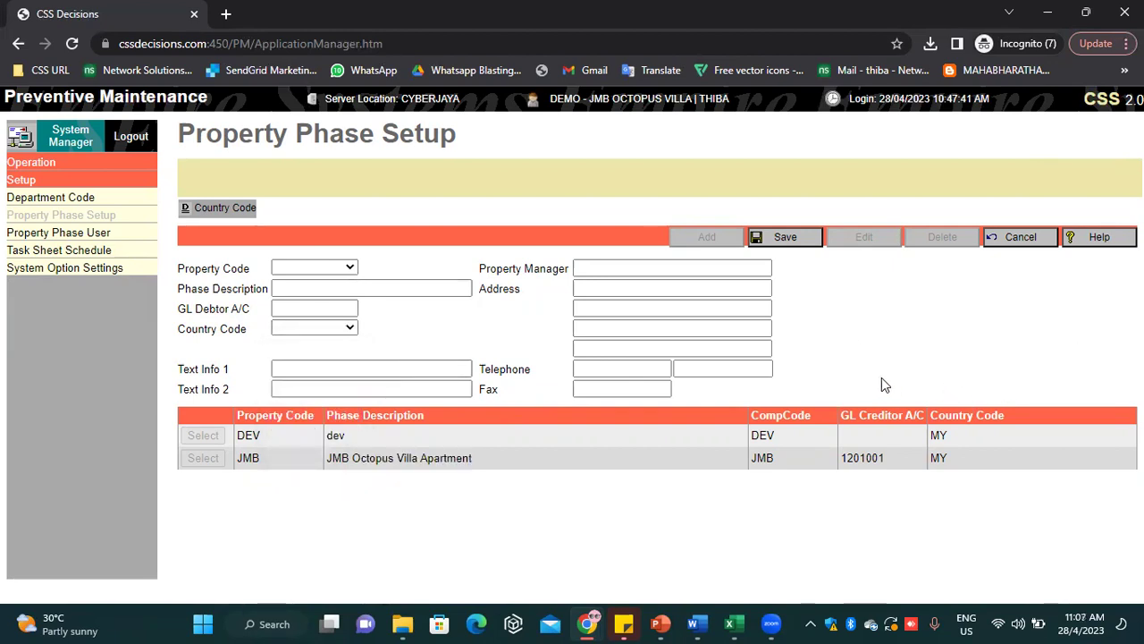
{"action": "left_click", "coordinate": [1040, 241]}
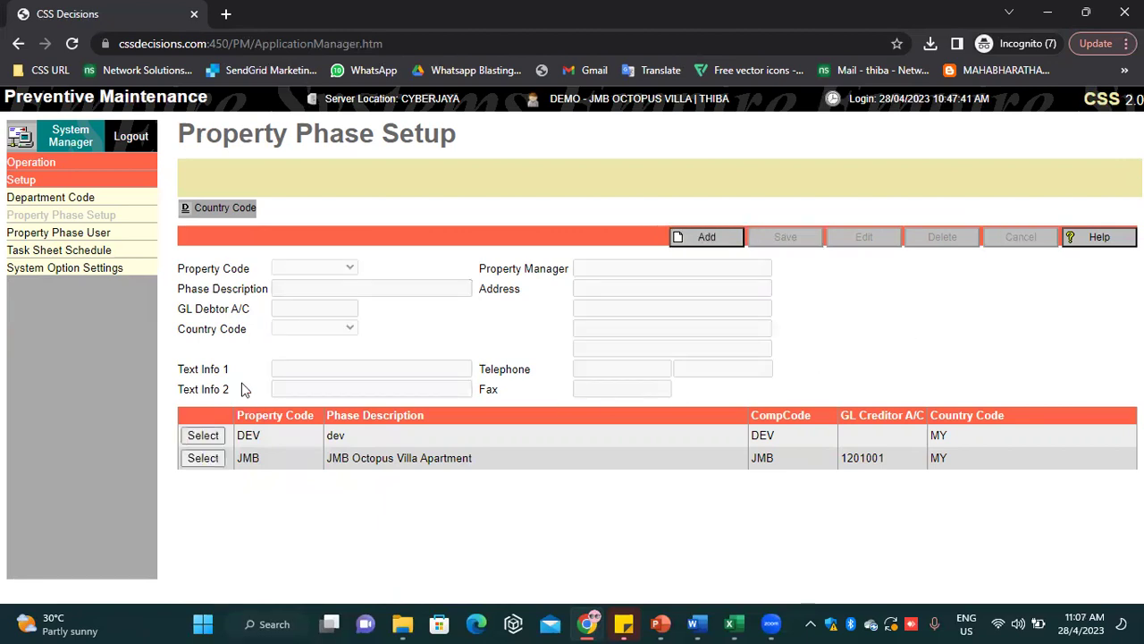
{"action": "left_click", "coordinate": [85, 166]}
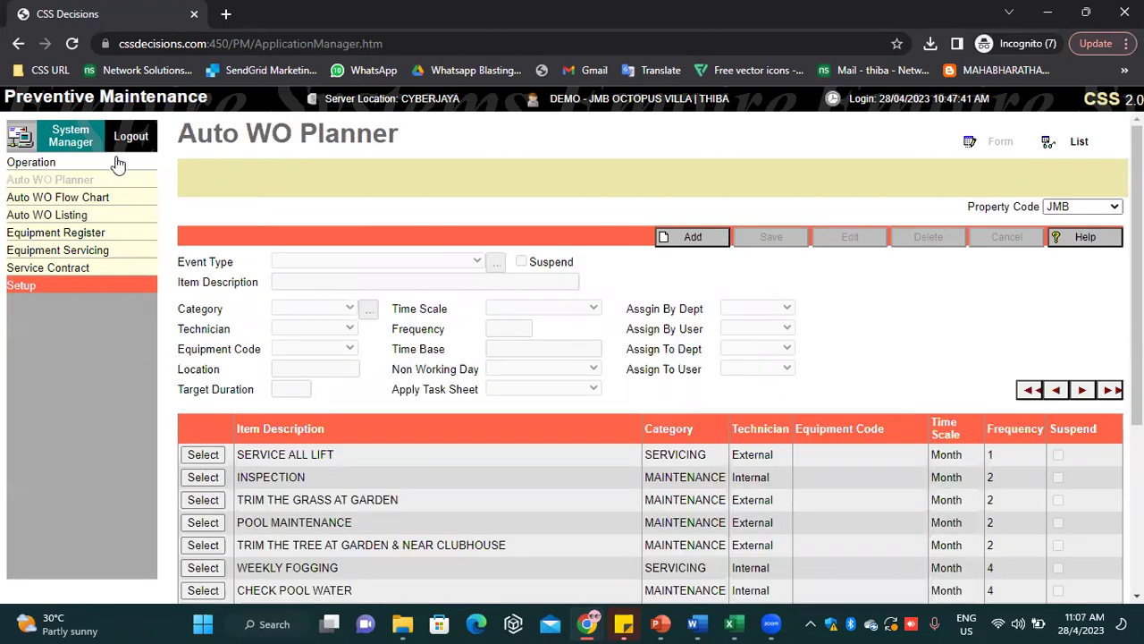
Add a new Auto WO Planner entry, with Frequency and Target Duration defaulting to 1
{"action": "left_click", "coordinate": [118, 163]}
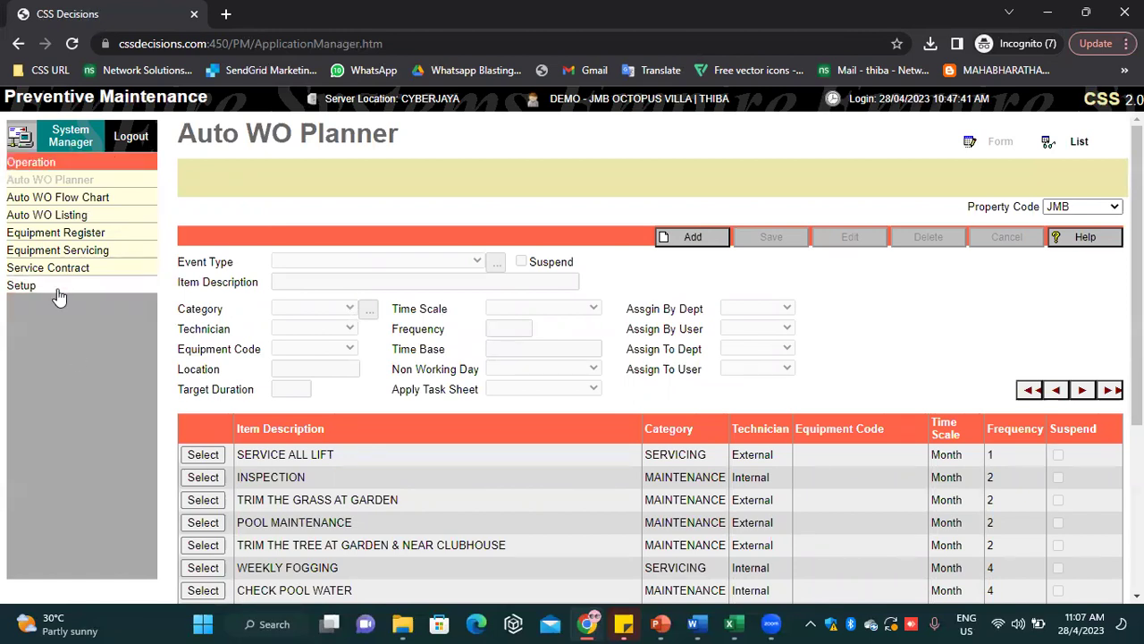
{"action": "left_click", "coordinate": [56, 288]}
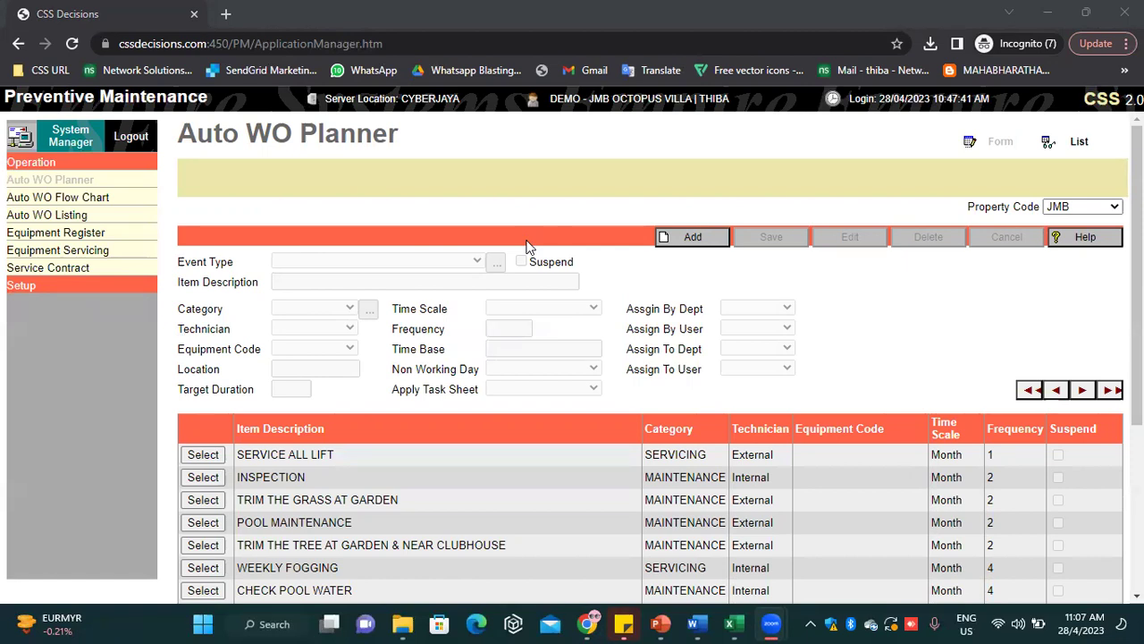
{"action": "left_click", "coordinate": [539, 197]}
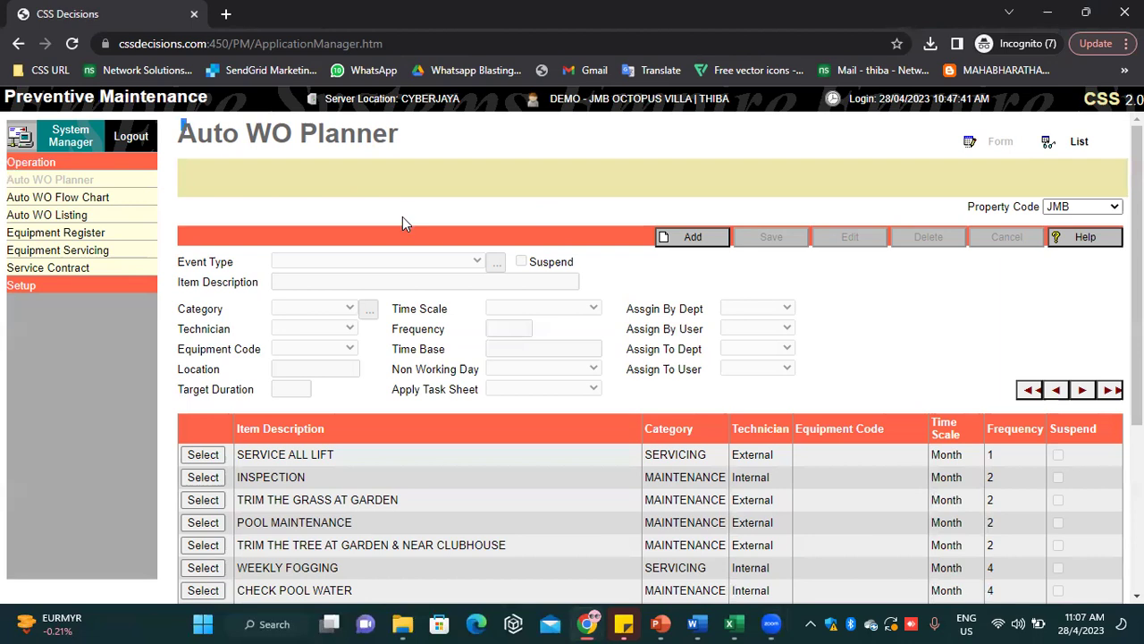
{"action": "scroll", "coordinate": [774, 408], "scroll_direction": "down", "scroll_amount": 1}
{"action": "scroll", "coordinate": [774, 408], "scroll_direction": "up", "scroll_amount": 1}
{"action": "left_click", "coordinate": [692, 238]}
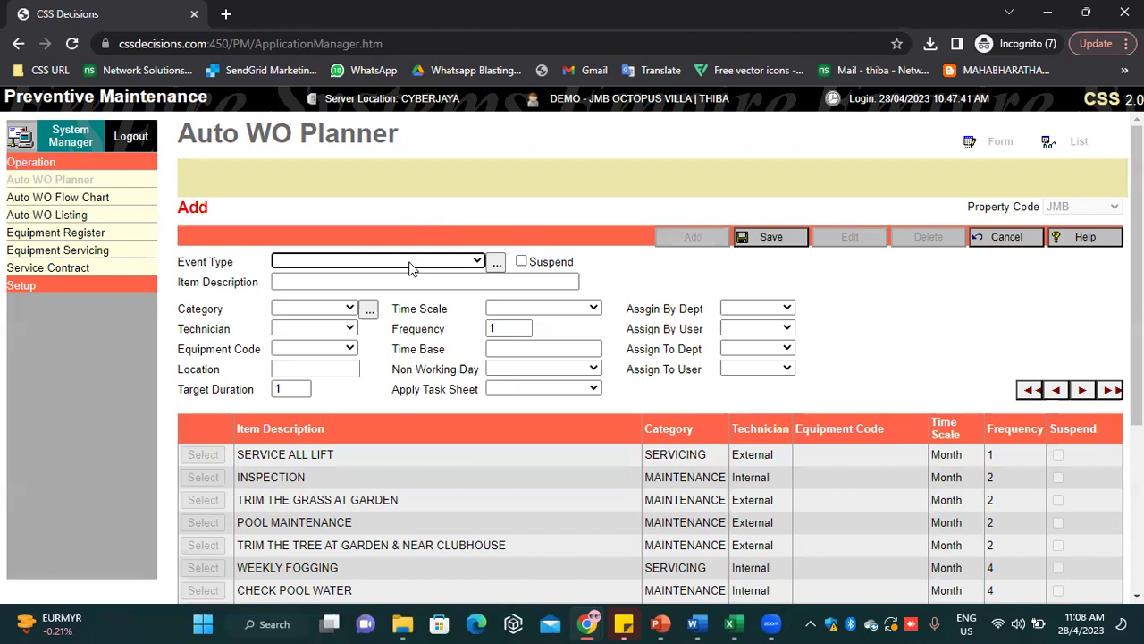
Set the Event Type to PETTY CASH
{"action": "left_click", "coordinate": [411, 261]}
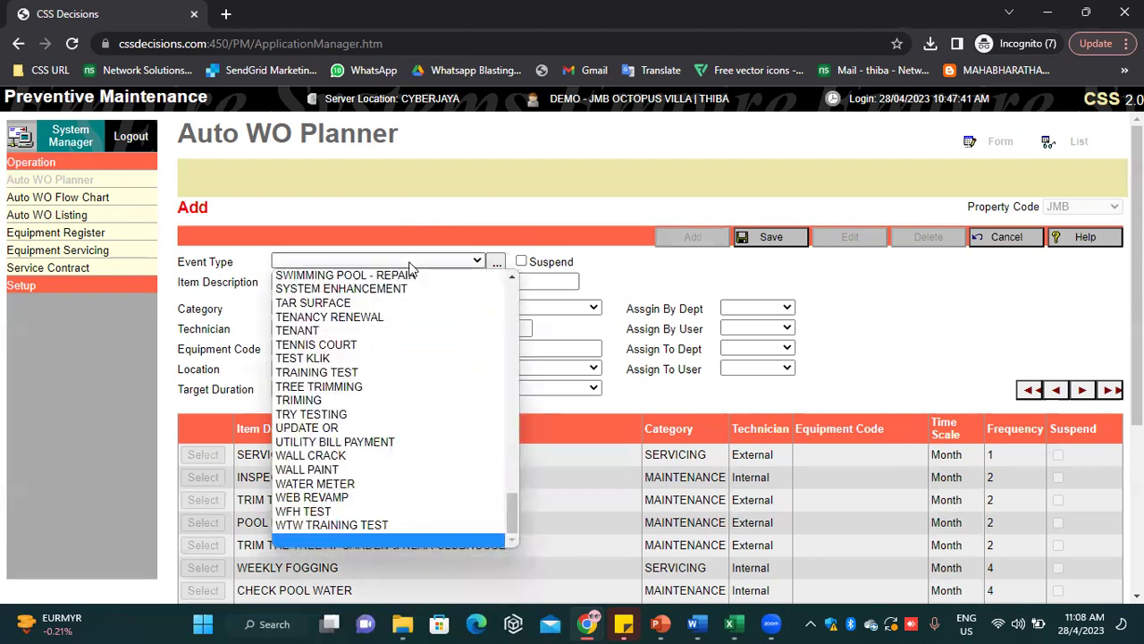
{"action": "key", "text": "p"}
{"action": "key", "text": "Down"}
{"action": "key", "text": "Down"}
{"action": "key", "text": "Down"}
{"action": "key", "text": "Down"}
{"action": "key", "text": "Down"}
{"action": "key", "text": "Down"}
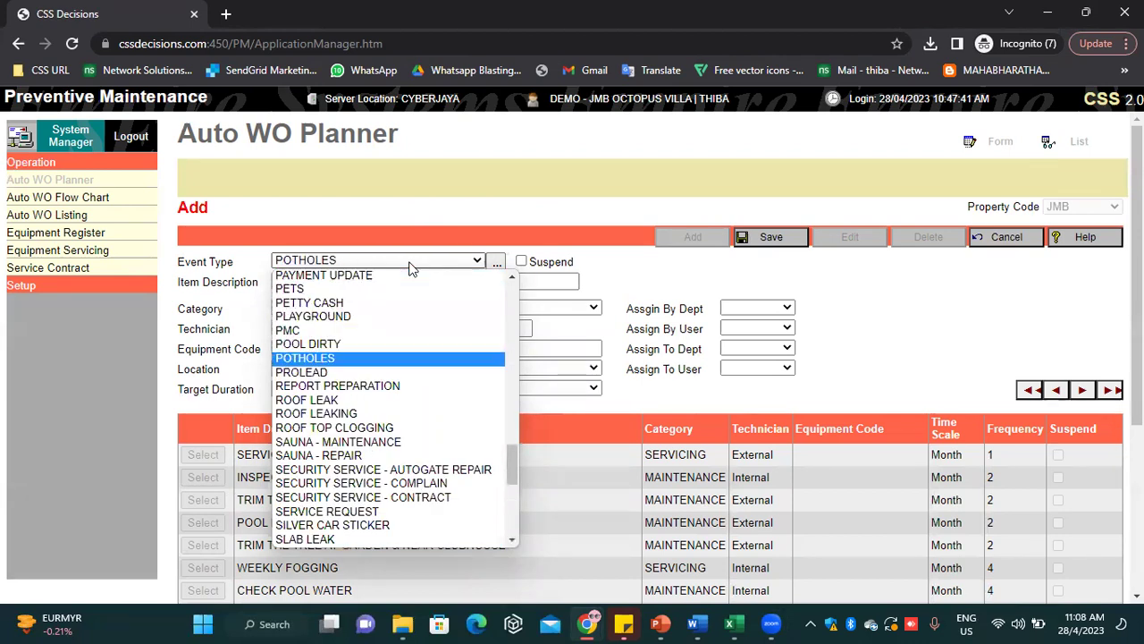
{"action": "key", "text": "Down"}
{"action": "key", "text": "p"}
{"action": "key", "text": "Down"}
{"action": "key", "text": "Down"}
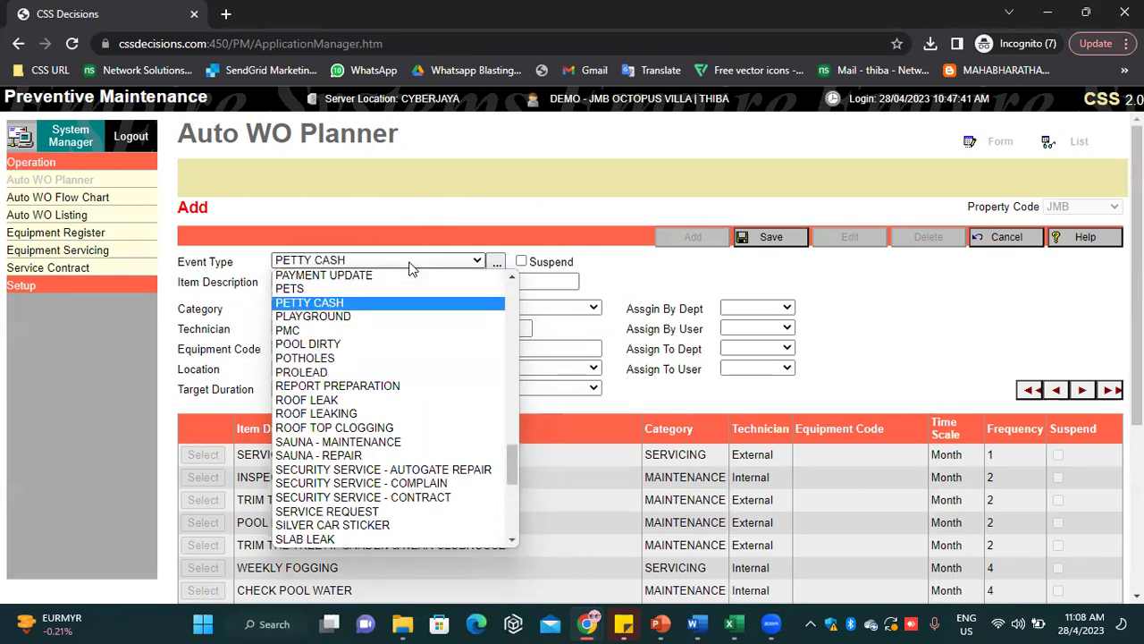
{"action": "left_click", "coordinate": [496, 163]}
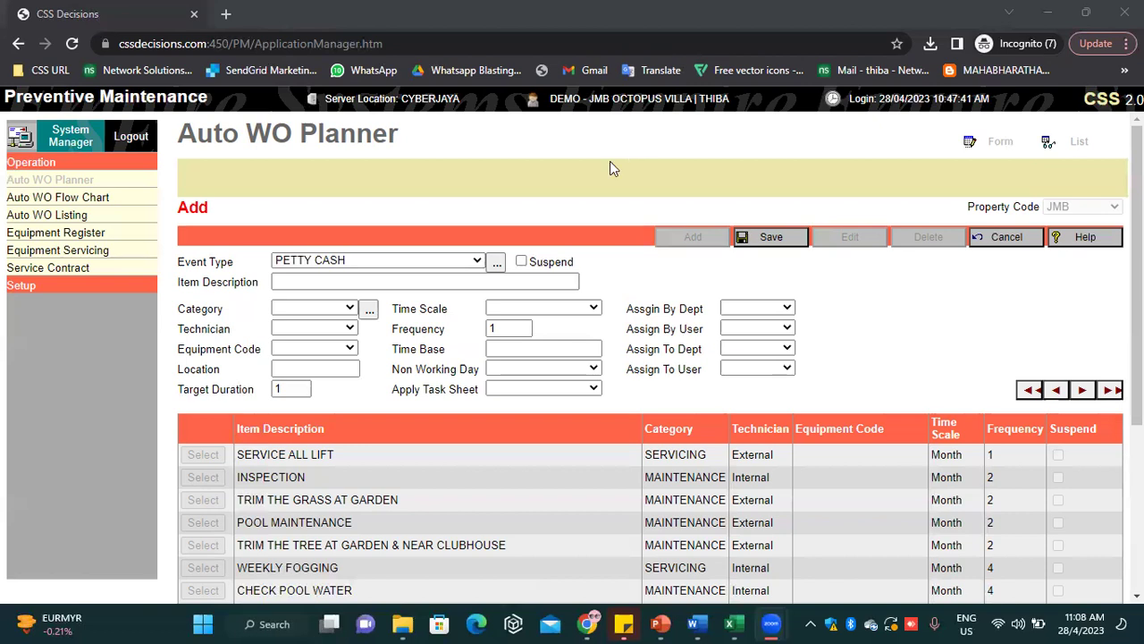
Change the Event Type to SWIMMING POOL - CLEANING
{"action": "left_click", "coordinate": [418, 260]}
{"action": "key", "text": "Down"}
{"action": "key", "text": "Down"}
{"action": "key", "text": "Down"}
{"action": "key", "text": "Down"}
{"action": "key", "text": "Down"}
{"action": "key", "text": "Down"}
{"action": "key", "text": "Down"}
{"action": "key", "text": "Down"}
{"action": "key", "text": "Down"}
{"action": "key", "text": "Down"}
{"action": "key", "text": "Down"}
{"action": "key", "text": "Down"}
{"action": "key", "text": "Down"}
{"action": "key", "text": "Down"}
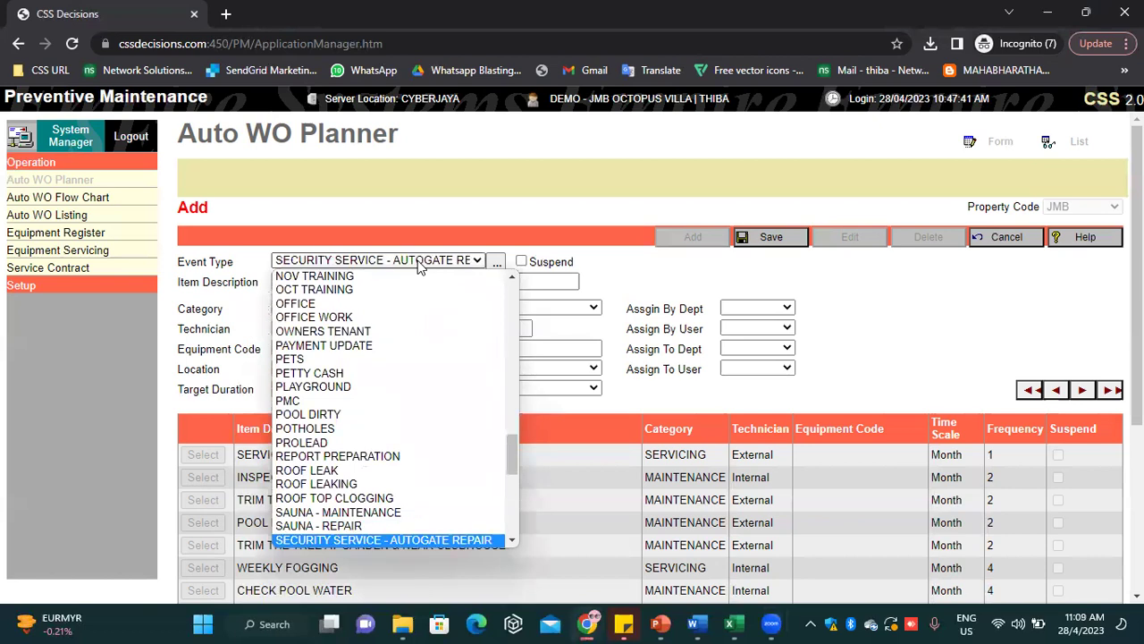
{"action": "key", "text": "Down"}
{"action": "key", "text": "Down"}
{"action": "key", "text": "Down"}
{"action": "key", "text": "Down"}
{"action": "key", "text": "Down"}
{"action": "key", "text": "Down"}
{"action": "key", "text": "Down"}
{"action": "key", "text": "Down"}
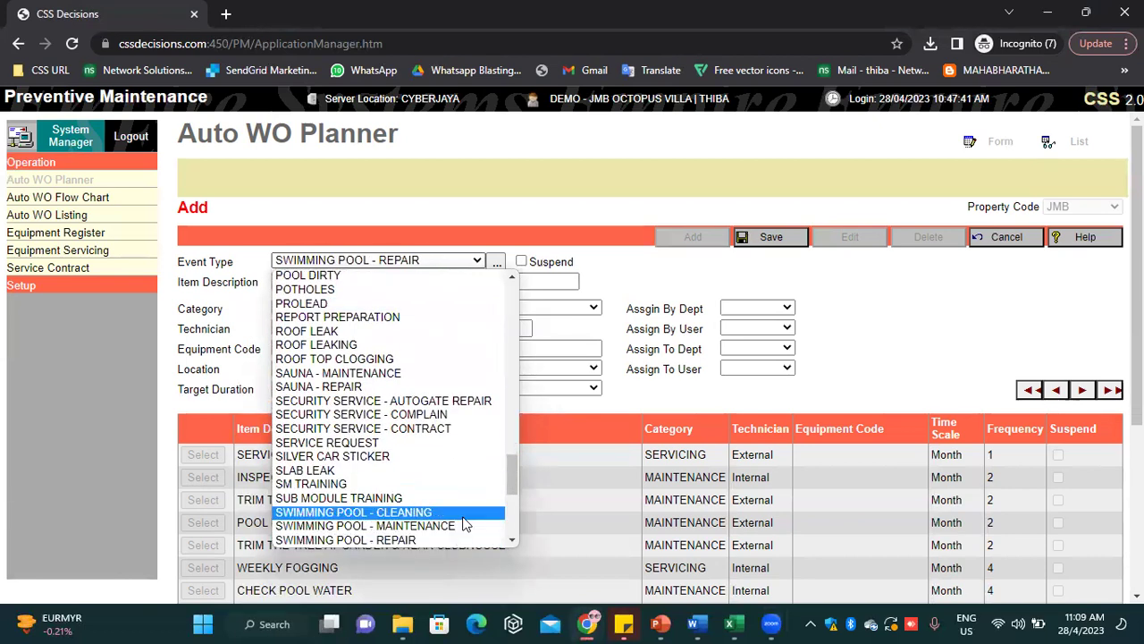
{"action": "left_click", "coordinate": [462, 513]}
{"action": "left_click", "coordinate": [352, 281]}
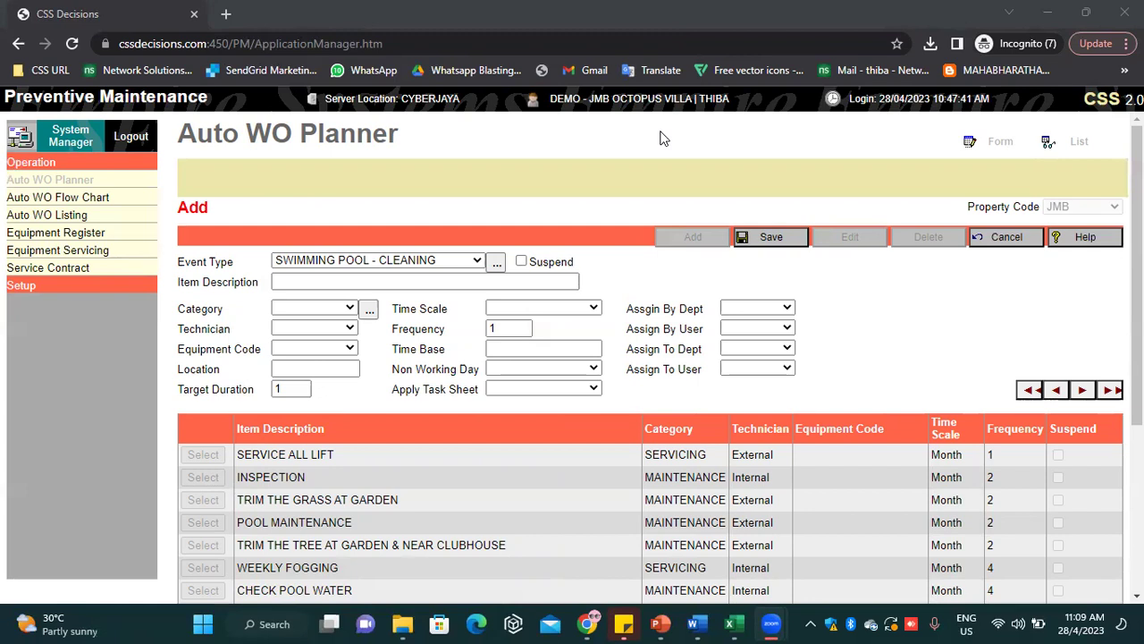
Enter POOL SERVICING in capitals as the item description
{"action": "left_click", "coordinate": [280, 281]}
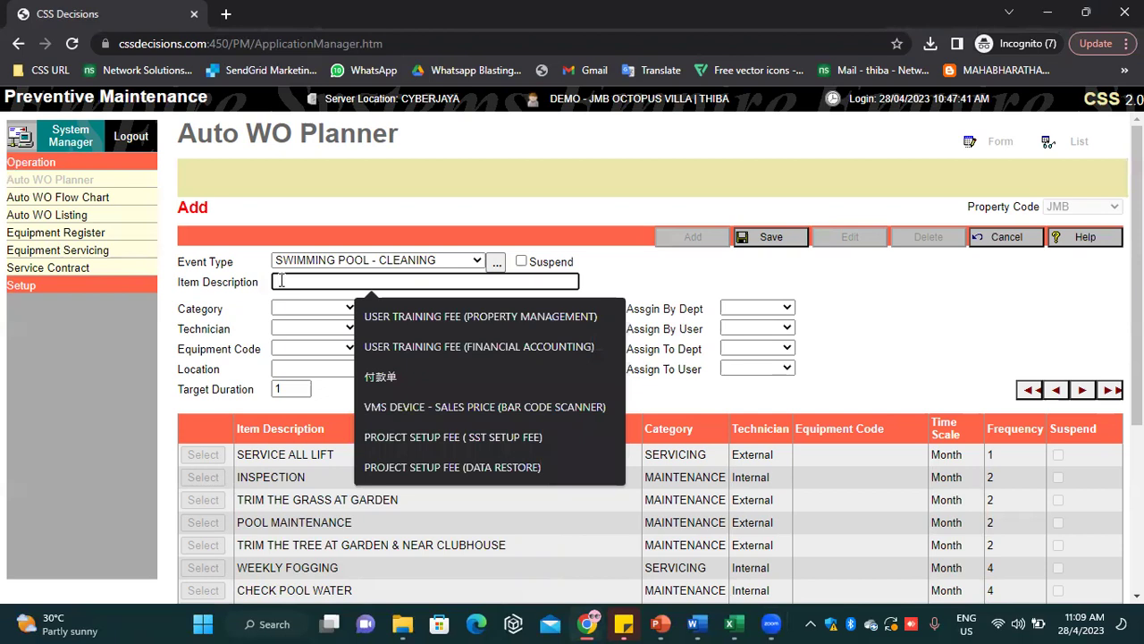
{"action": "key", "text": "Caps_Lock"}
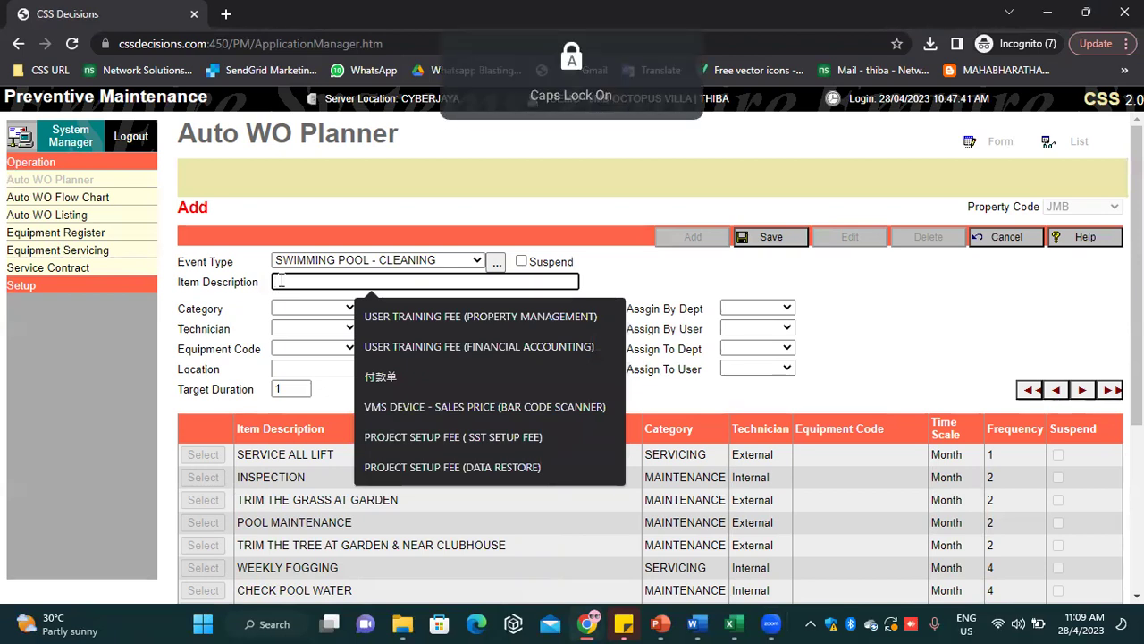
{"action": "type", "text": "POOL"}
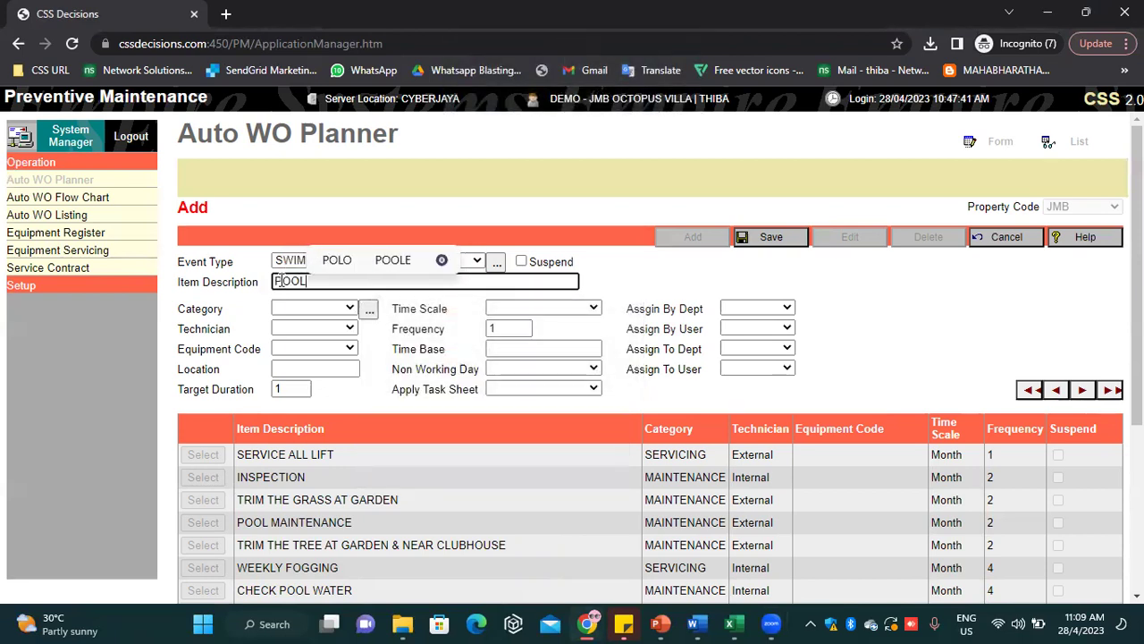
{"action": "type", "text": " SERVI"}
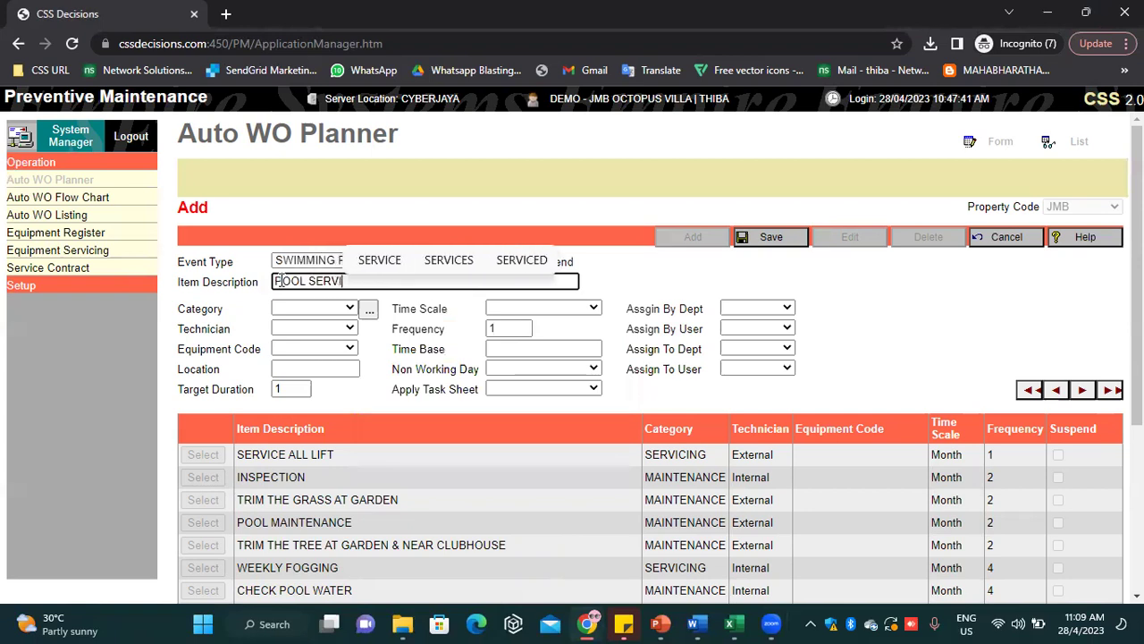
{"action": "type", "text": "CING"}
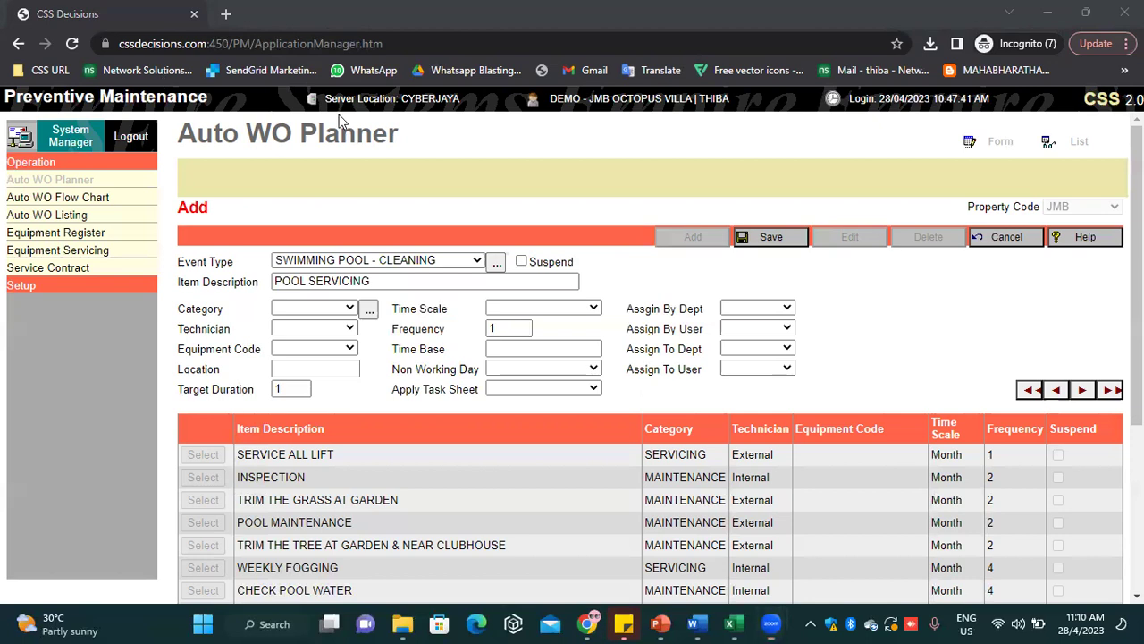
Set the Category to CLEANING
{"action": "left_click", "coordinate": [315, 312]}
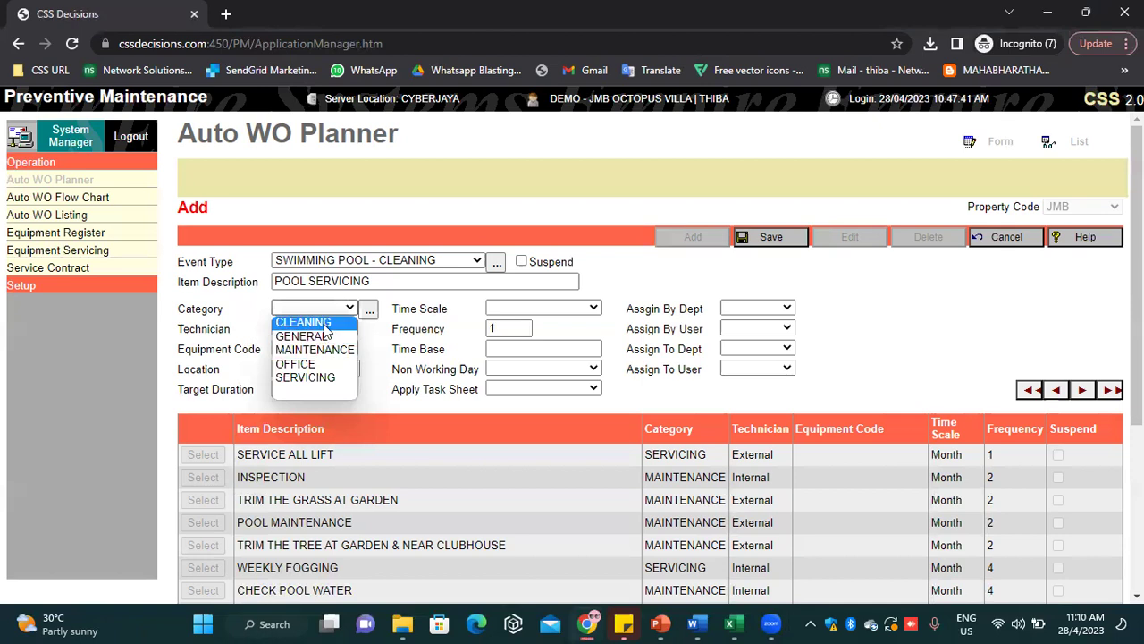
{"action": "left_click", "coordinate": [325, 323]}
{"action": "left_click", "coordinate": [321, 308]}
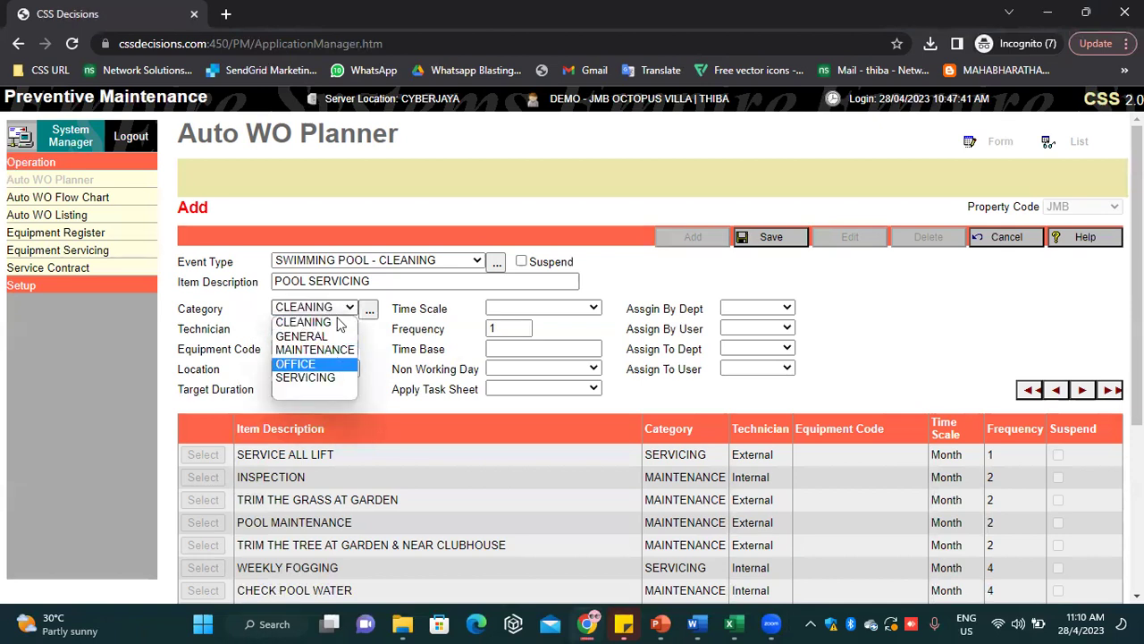
{"action": "left_click", "coordinate": [339, 323]}
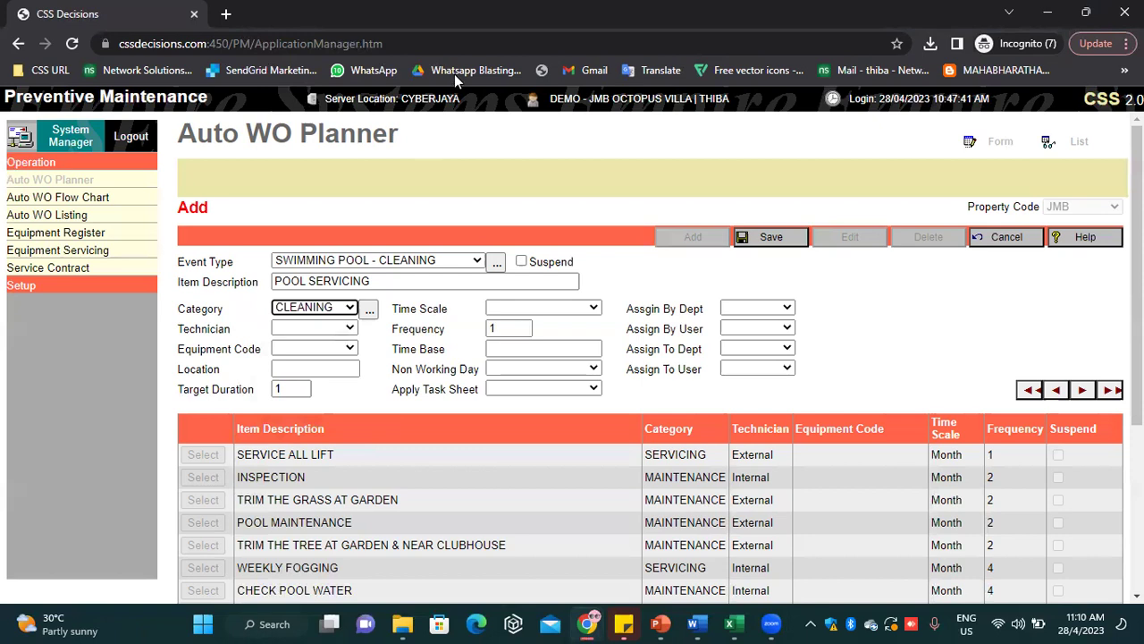
Set Technician to Internal, leave Equipment Code blank, and enter POOL as the location
{"action": "left_click", "coordinate": [319, 331]}
{"action": "left_click", "coordinate": [323, 358]}
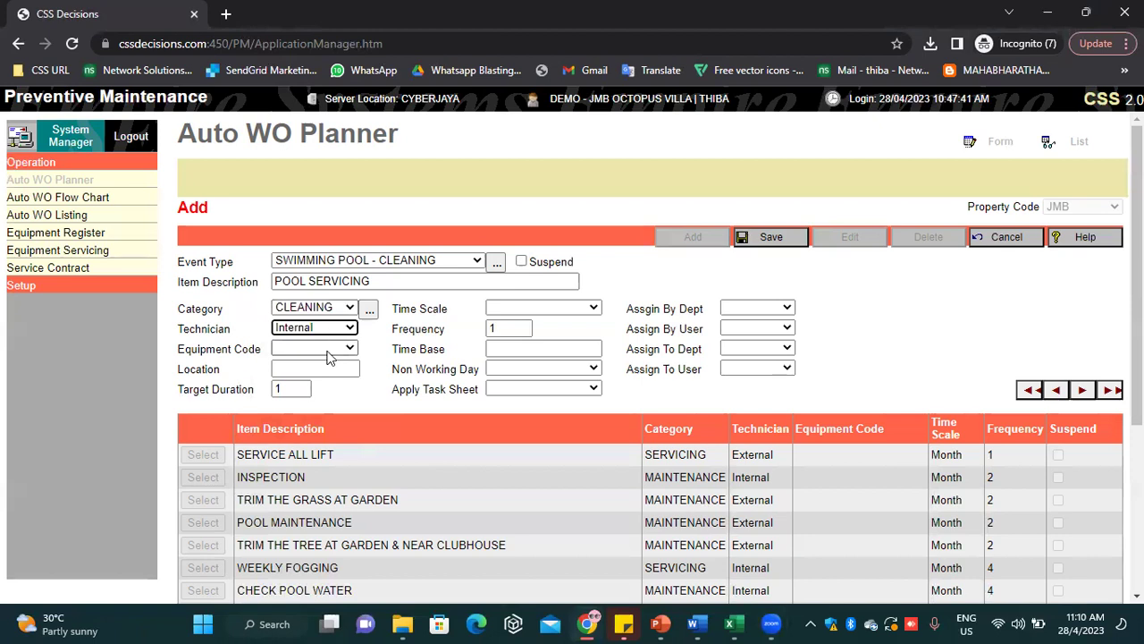
{"action": "left_click", "coordinate": [327, 356]}
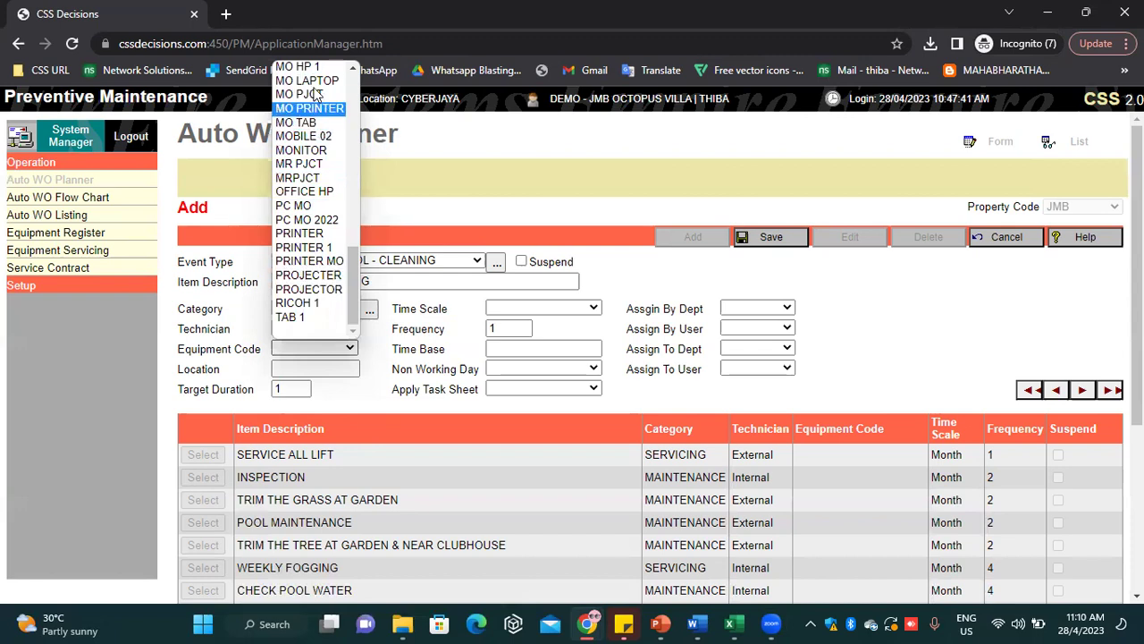
{"action": "left_click", "coordinate": [411, 291]}
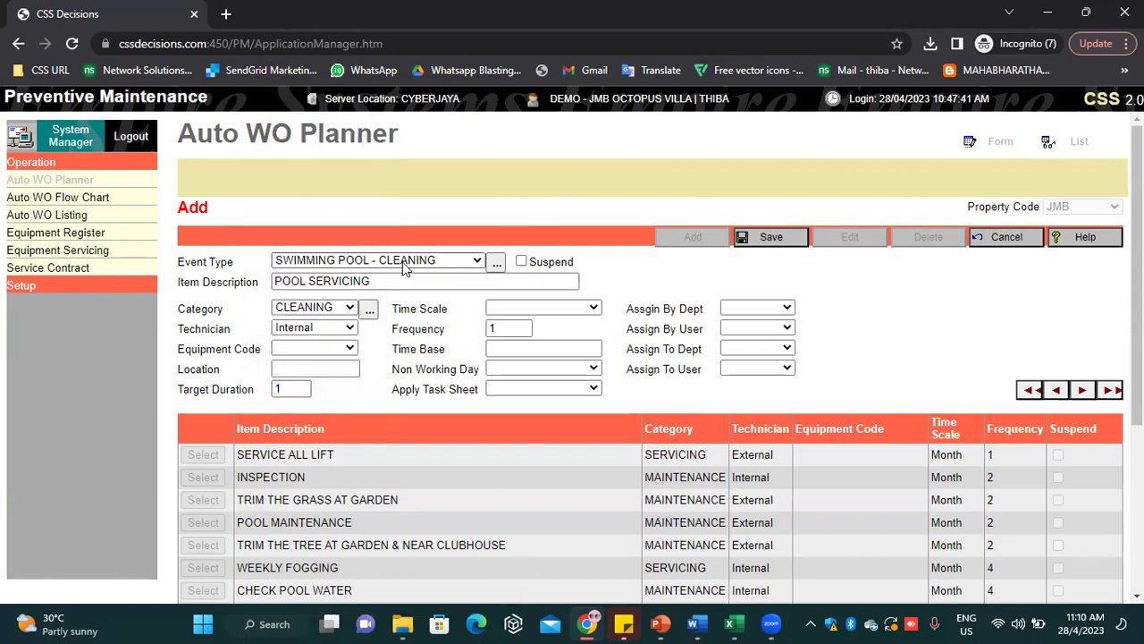
{"action": "left_click", "coordinate": [346, 370]}
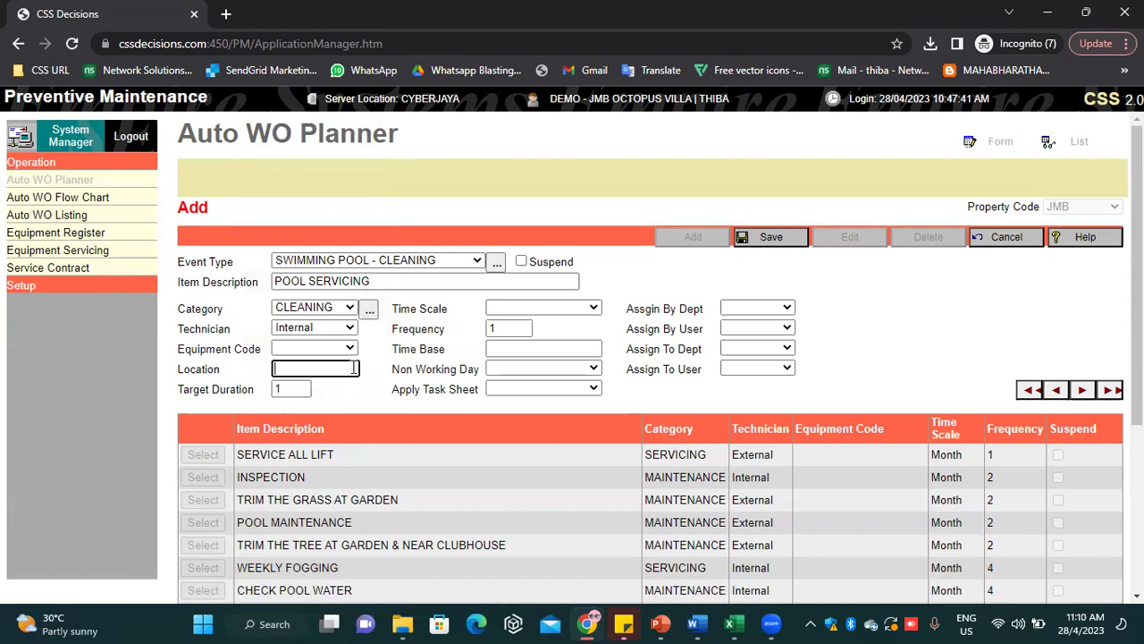
{"action": "type", "text": "POOL"}
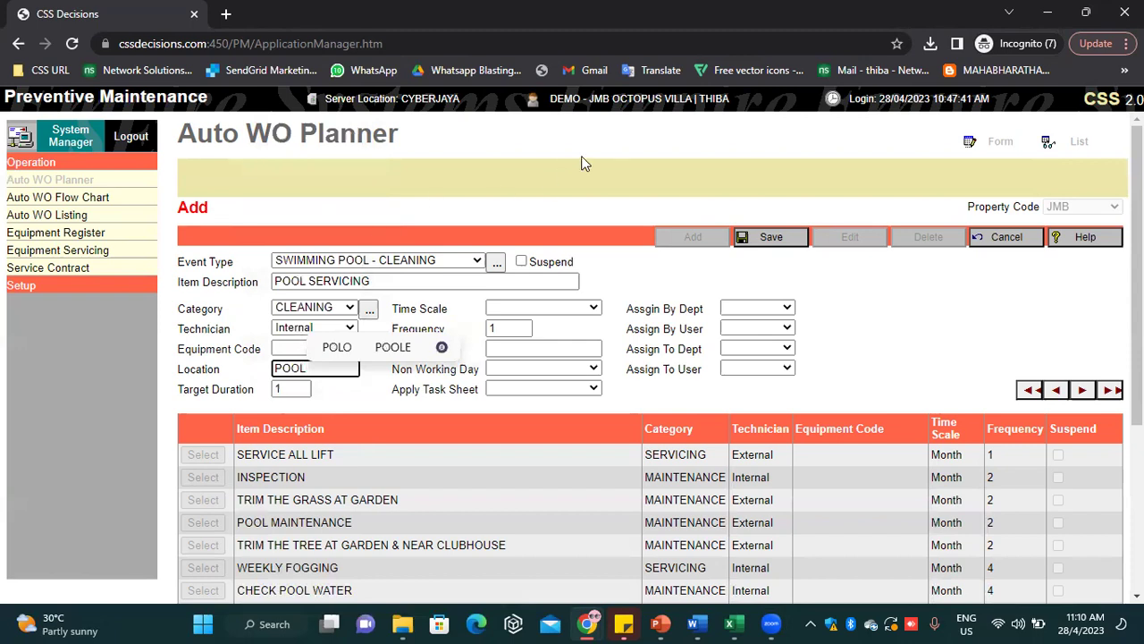
{"action": "left_click", "coordinate": [583, 160]}
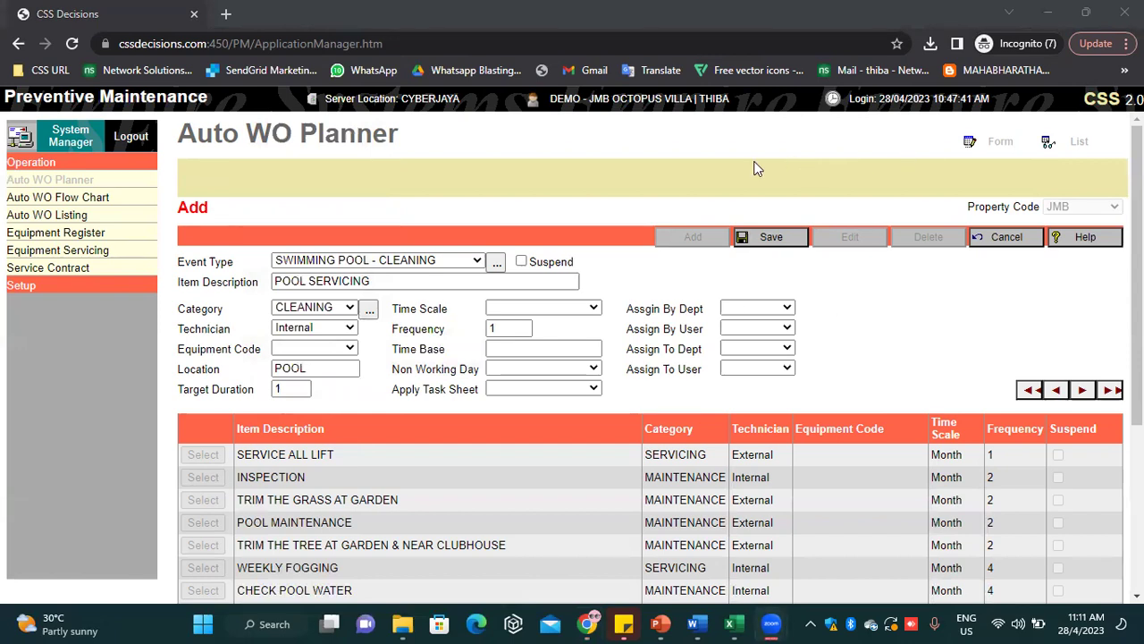
Set Time Scale to Month, Frequency to 4, and Time Base to 1/5/2023
{"action": "left_click", "coordinate": [546, 309]}
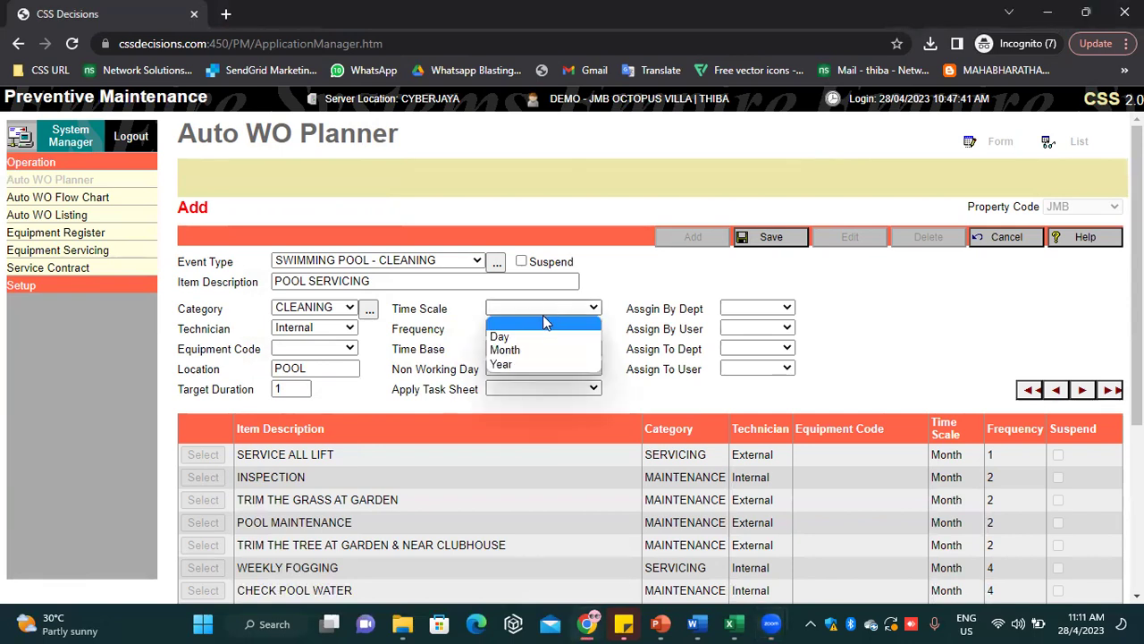
{"action": "left_click", "coordinate": [505, 350]}
{"action": "type", "text": "4"}
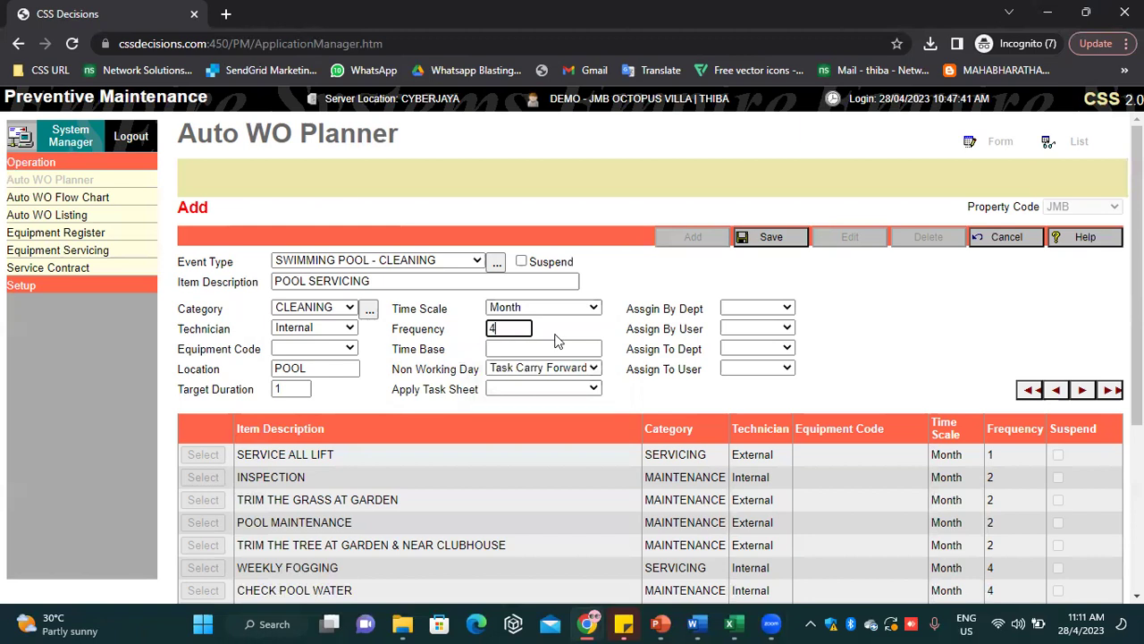
{"action": "left_click", "coordinate": [525, 349]}
{"action": "type", "text": "1/5/2023"}
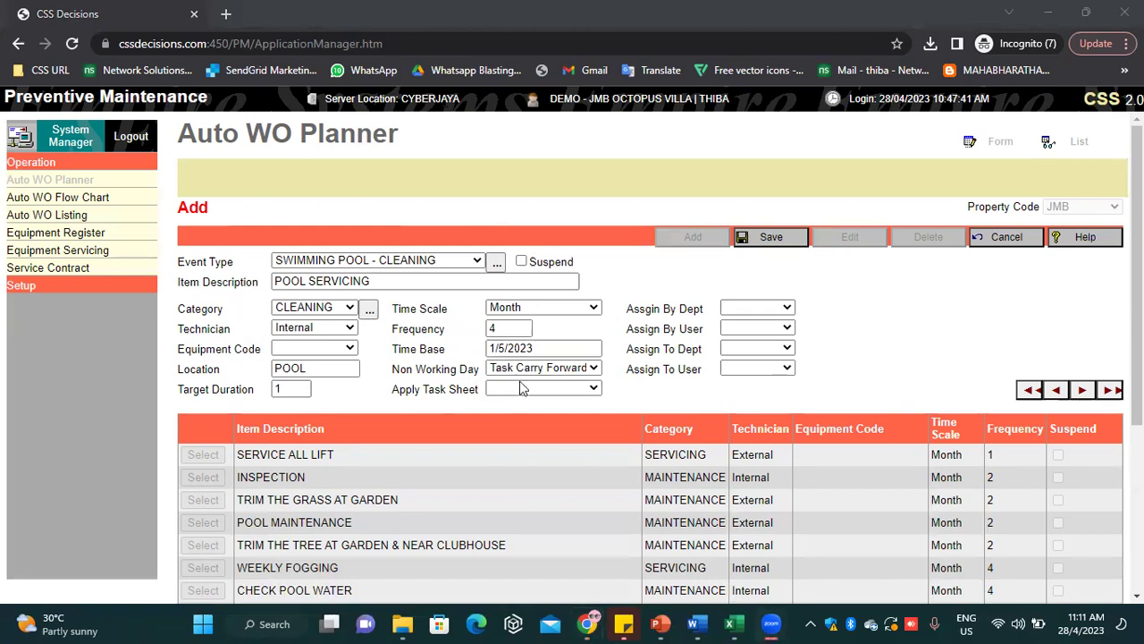
Keep Task Carry Forward as the Non Working Day rule
{"action": "left_click", "coordinate": [540, 369]}
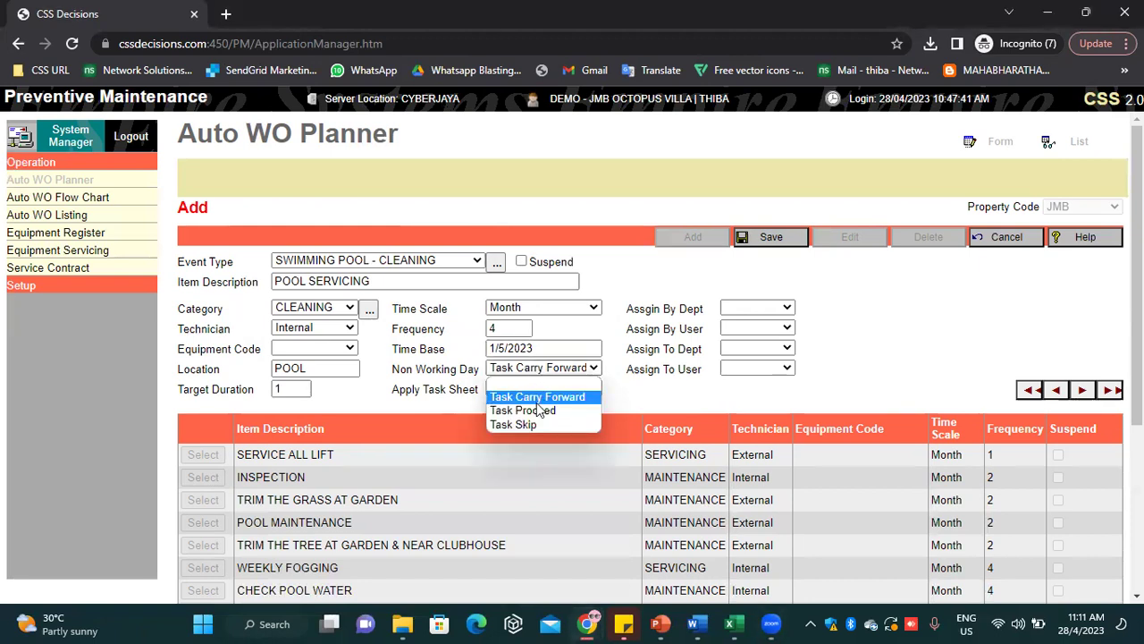
{"action": "left_click", "coordinate": [531, 397]}
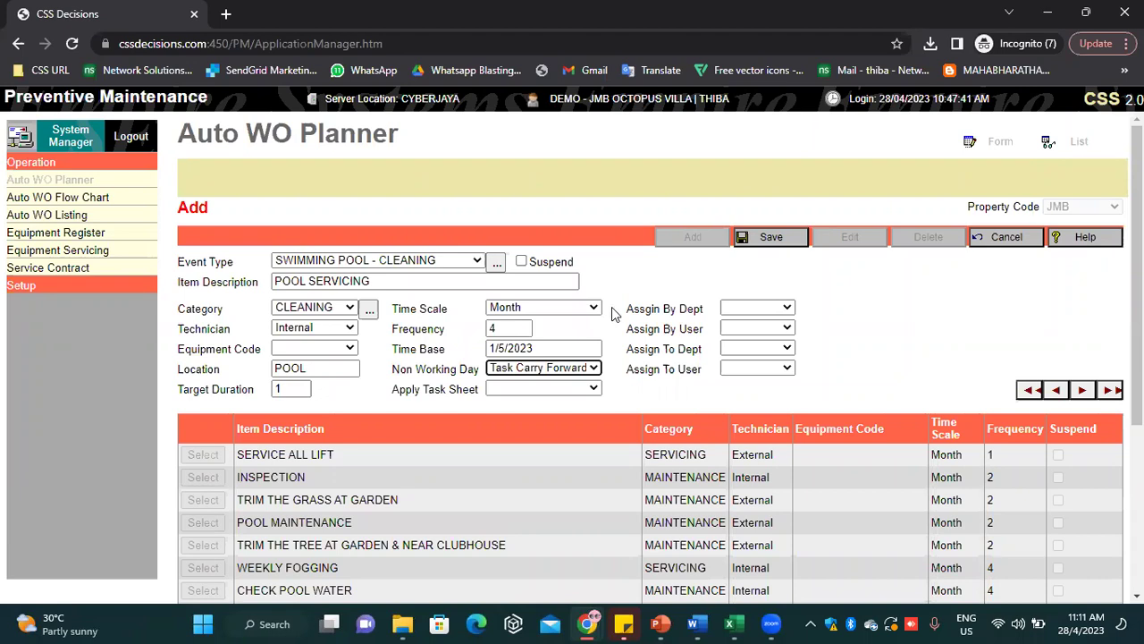
{"action": "left_click", "coordinate": [547, 372]}
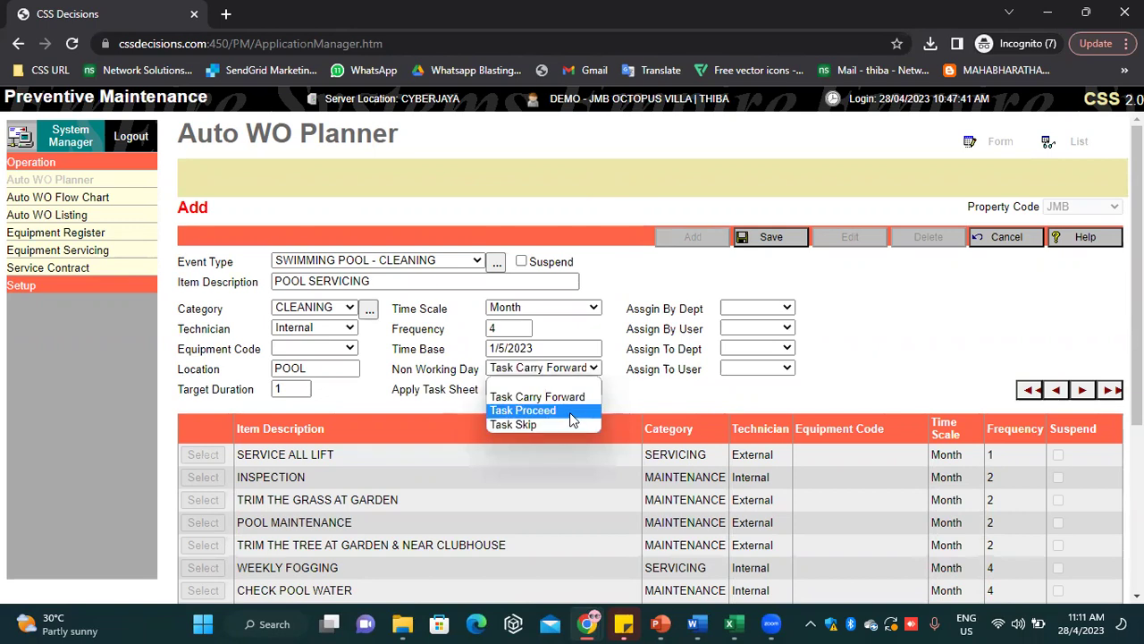
{"action": "left_click", "coordinate": [631, 272]}
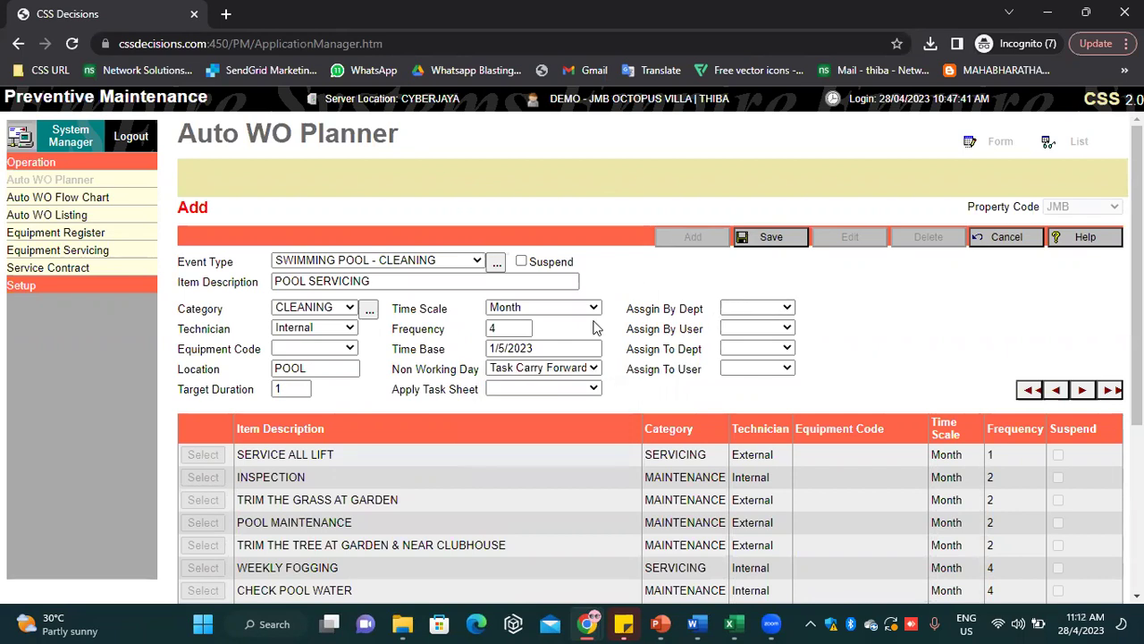
Set Assign By Dept to JMB and choose the assigning user
{"action": "left_click", "coordinate": [745, 311]}
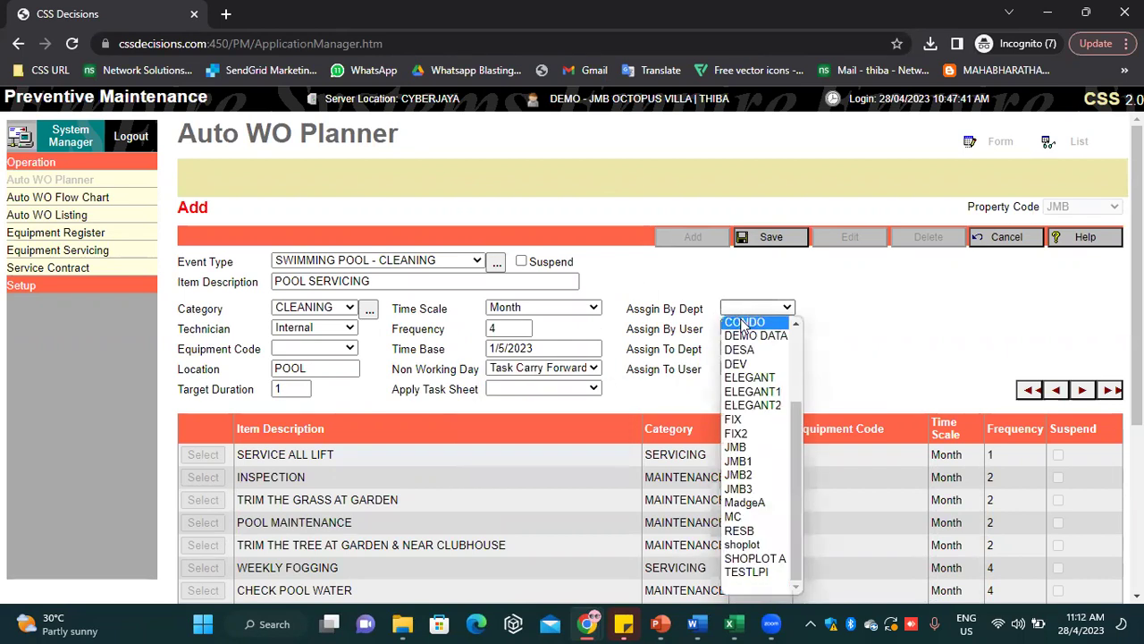
{"action": "left_click", "coordinate": [739, 447]}
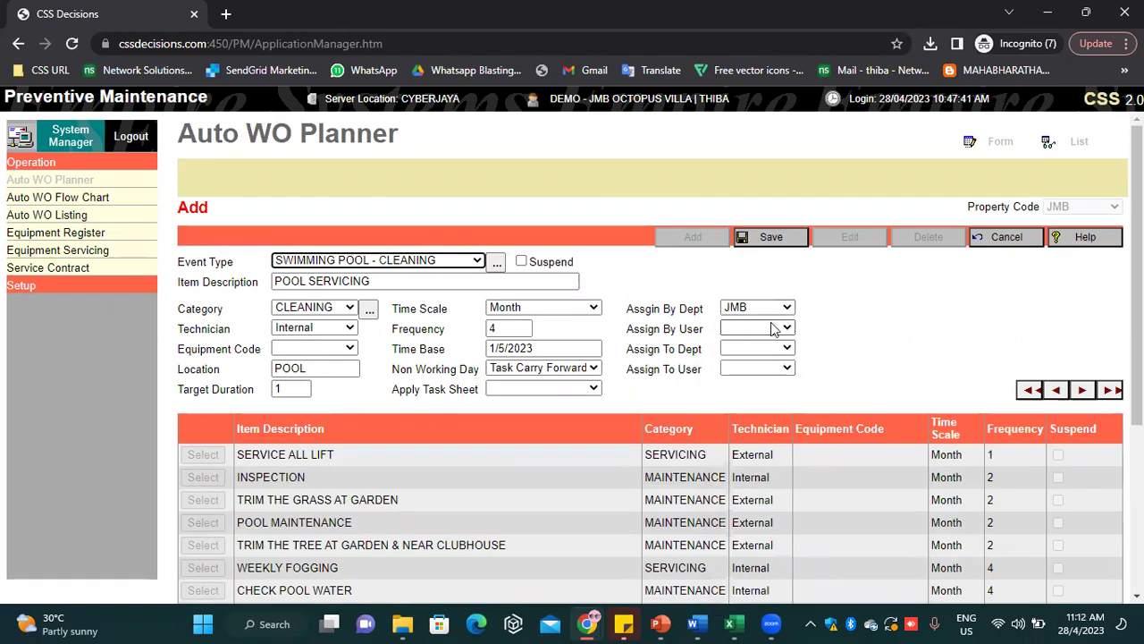
{"action": "left_click", "coordinate": [766, 329]}
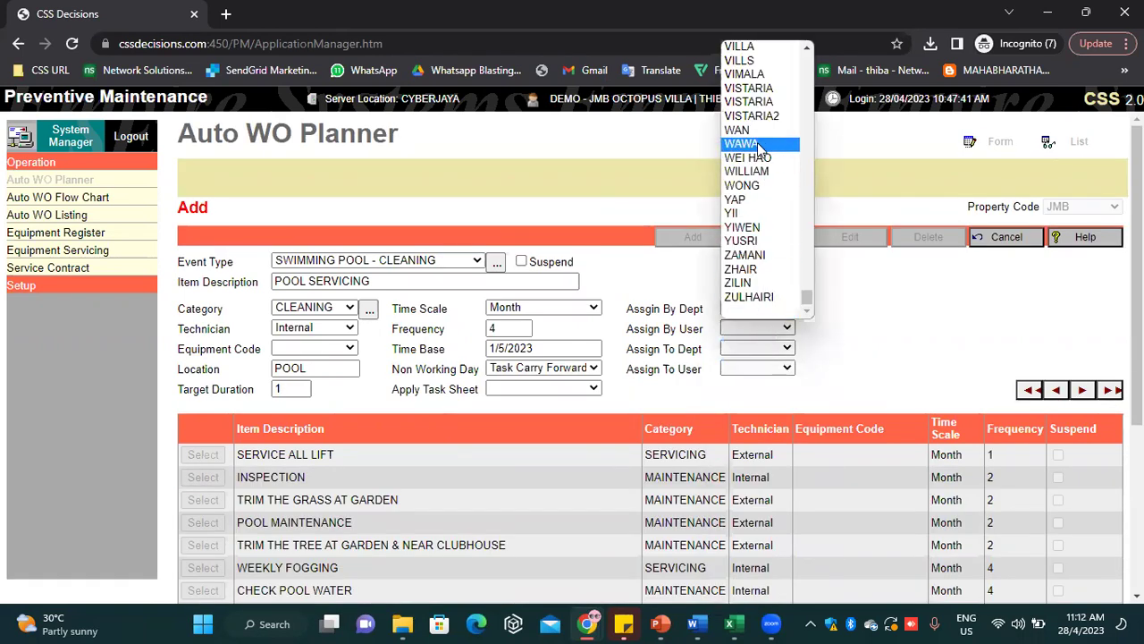
{"action": "key", "text": "t"}
{"action": "key", "text": "t"}
{"action": "key", "text": "t"}
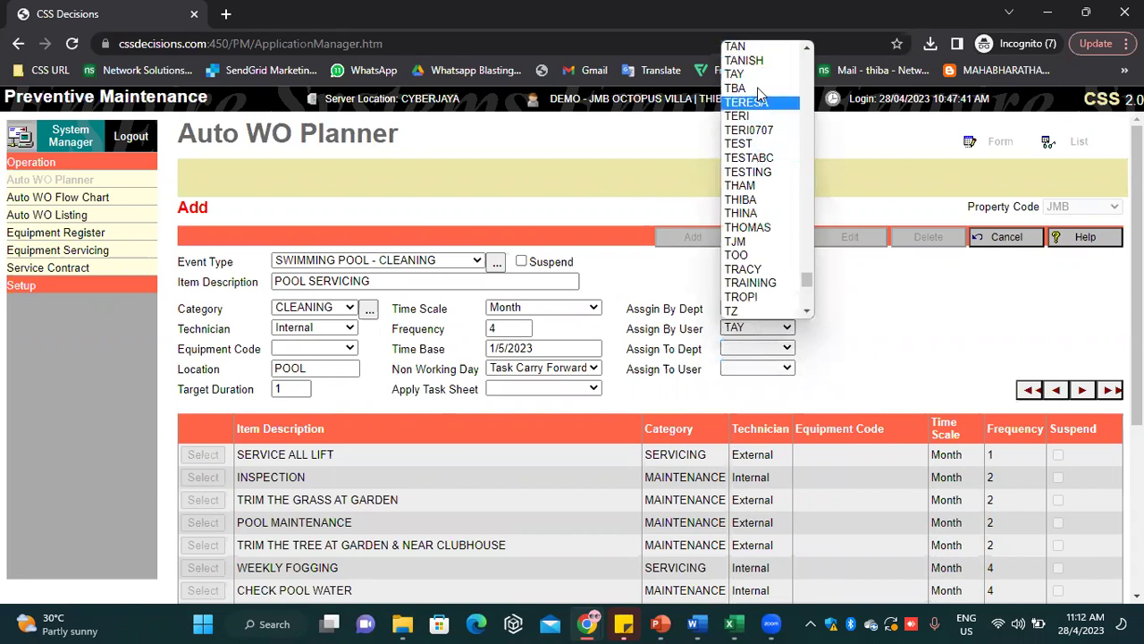
{"action": "key", "text": "t"}
{"action": "left_click", "coordinate": [756, 202]}
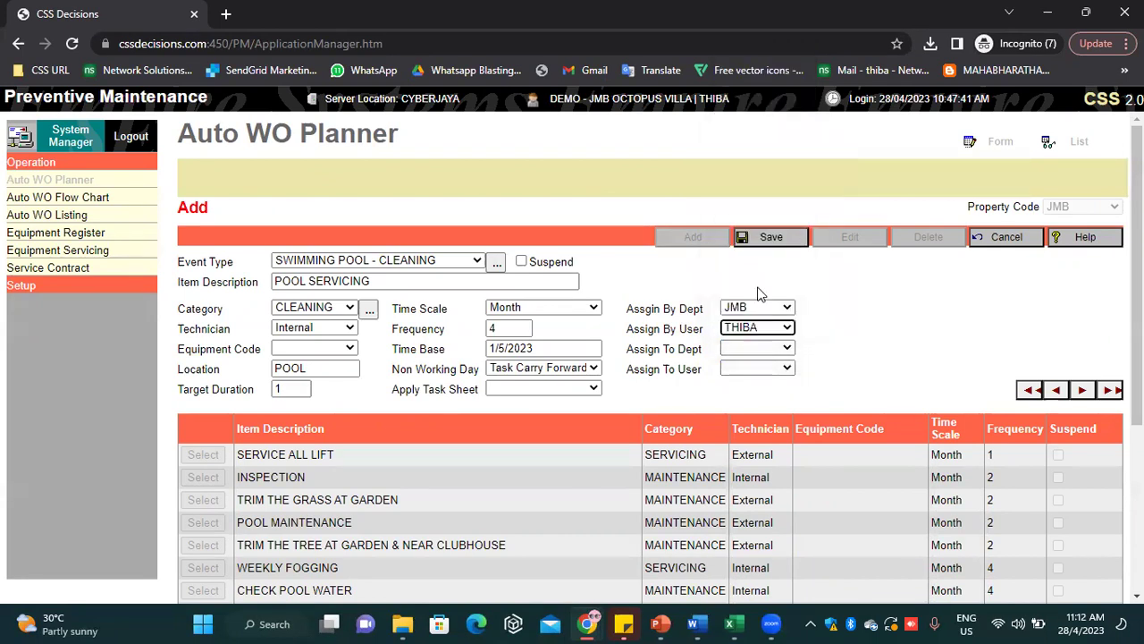
Set Assign To Dept to JMB, choose the assigned user, and save the entry
{"action": "left_click", "coordinate": [757, 348]}
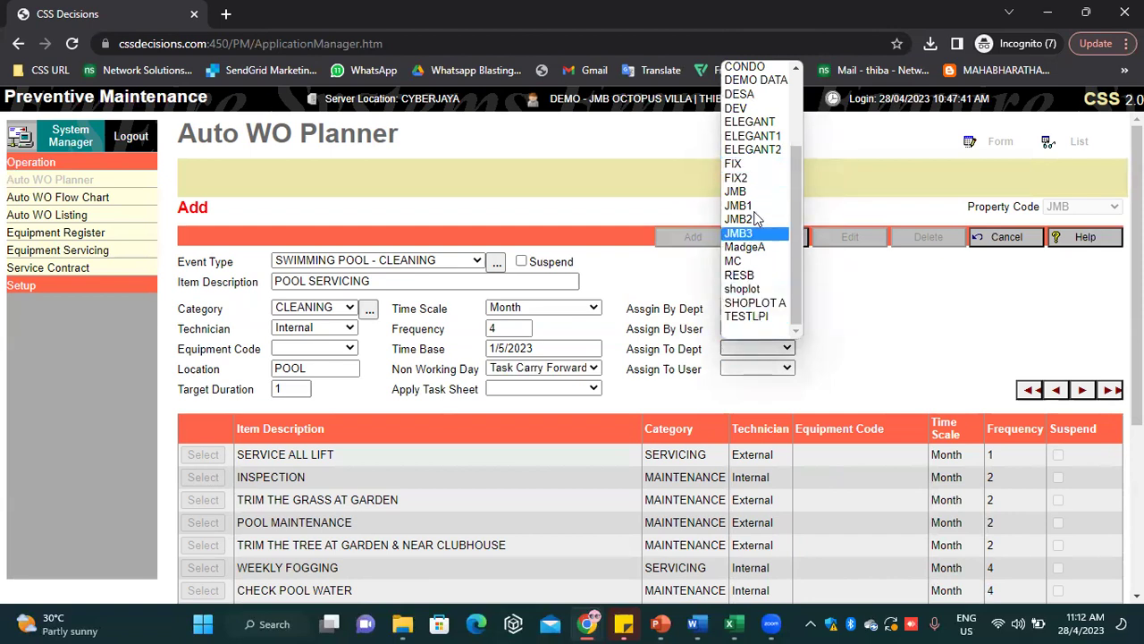
{"action": "left_click", "coordinate": [767, 195]}
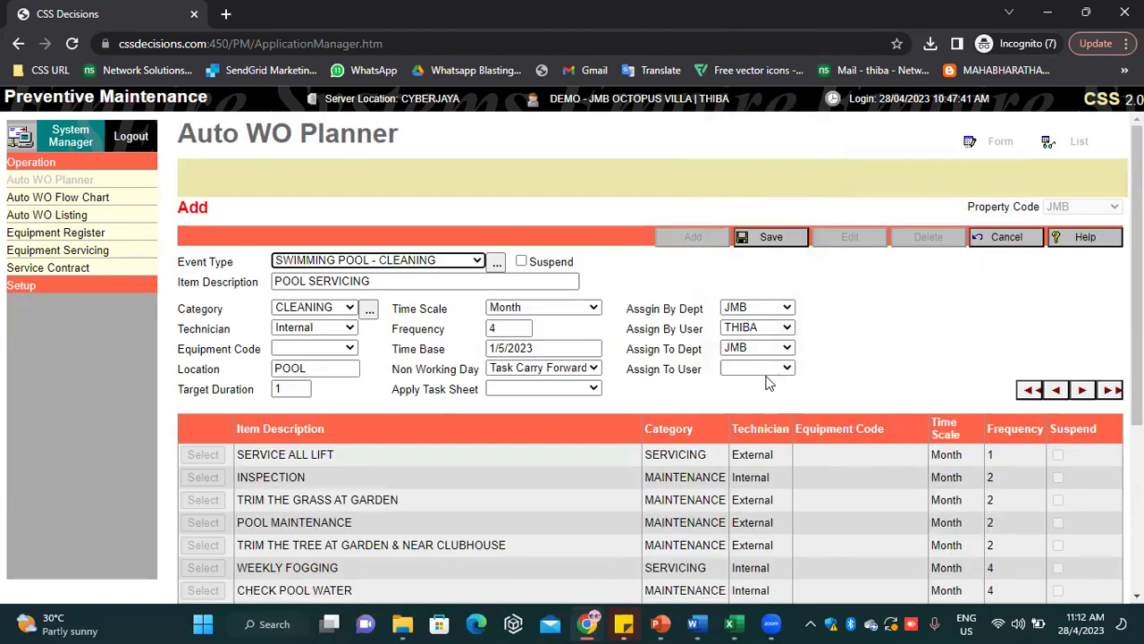
{"action": "left_click", "coordinate": [767, 368]}
{"action": "key", "text": "v"}
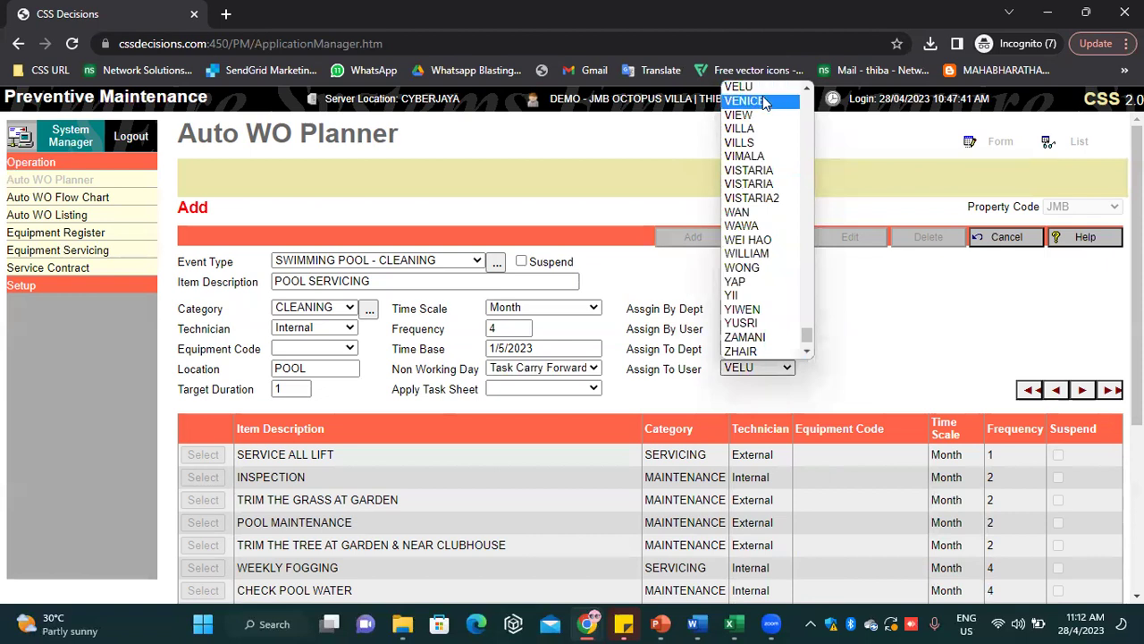
{"action": "left_click", "coordinate": [758, 101]}
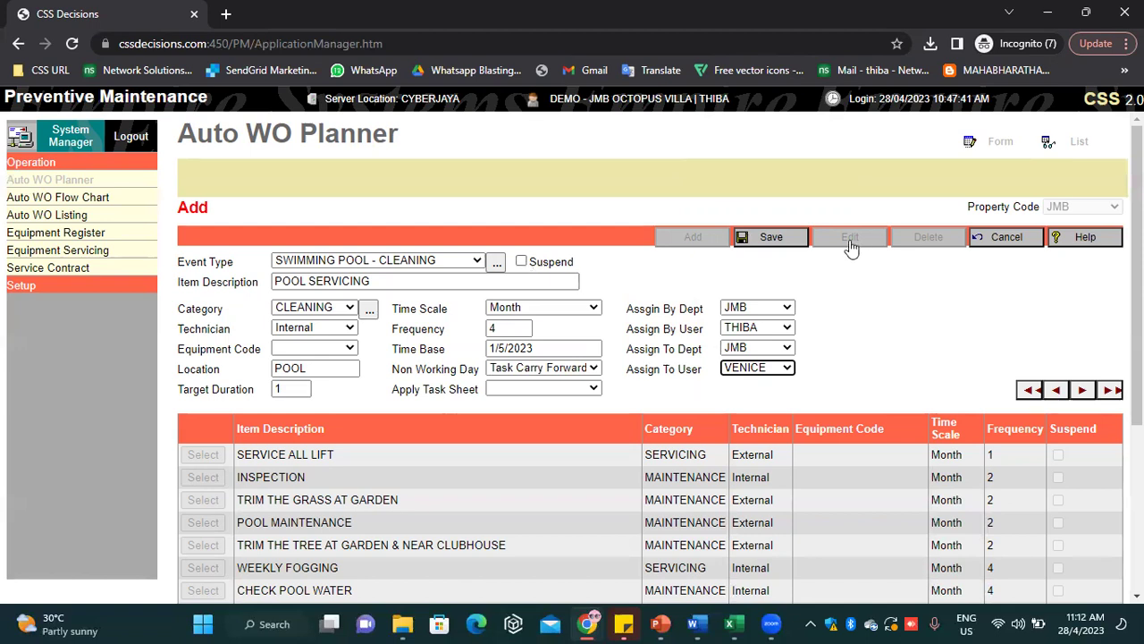
{"action": "left_click", "coordinate": [783, 247]}
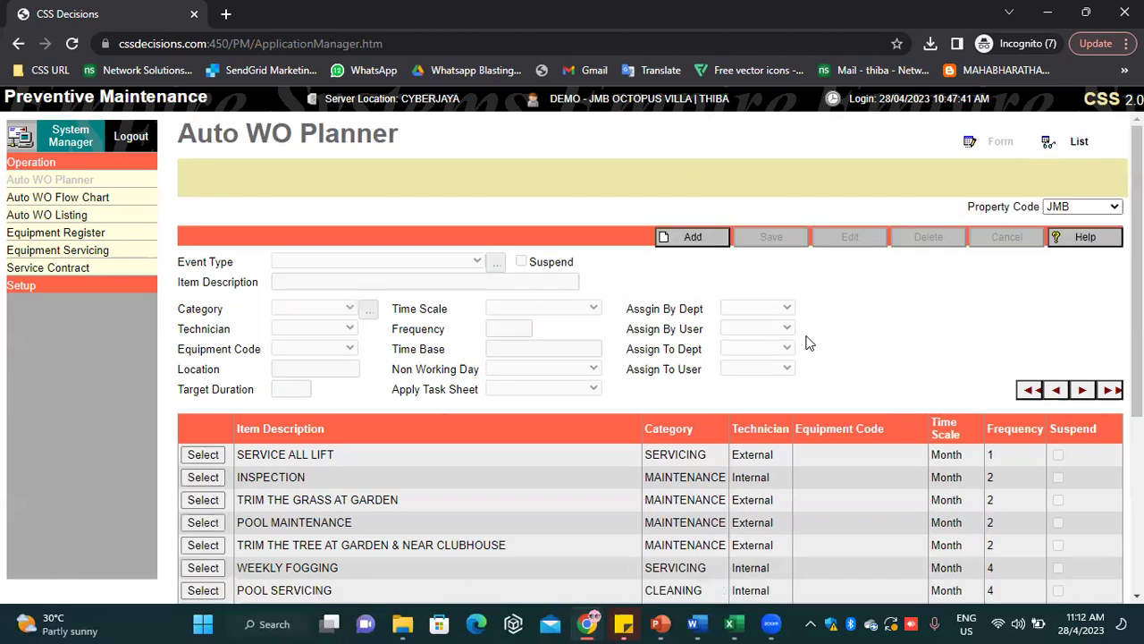
Start a new planner entry and immediately cancel it
{"action": "scroll", "coordinate": [784, 367], "scroll_direction": "down", "scroll_amount": 3}
{"action": "scroll", "coordinate": [783, 357], "scroll_direction": "up", "scroll_amount": 3}
{"action": "scroll", "coordinate": [780, 353], "scroll_direction": "down", "scroll_amount": 3}
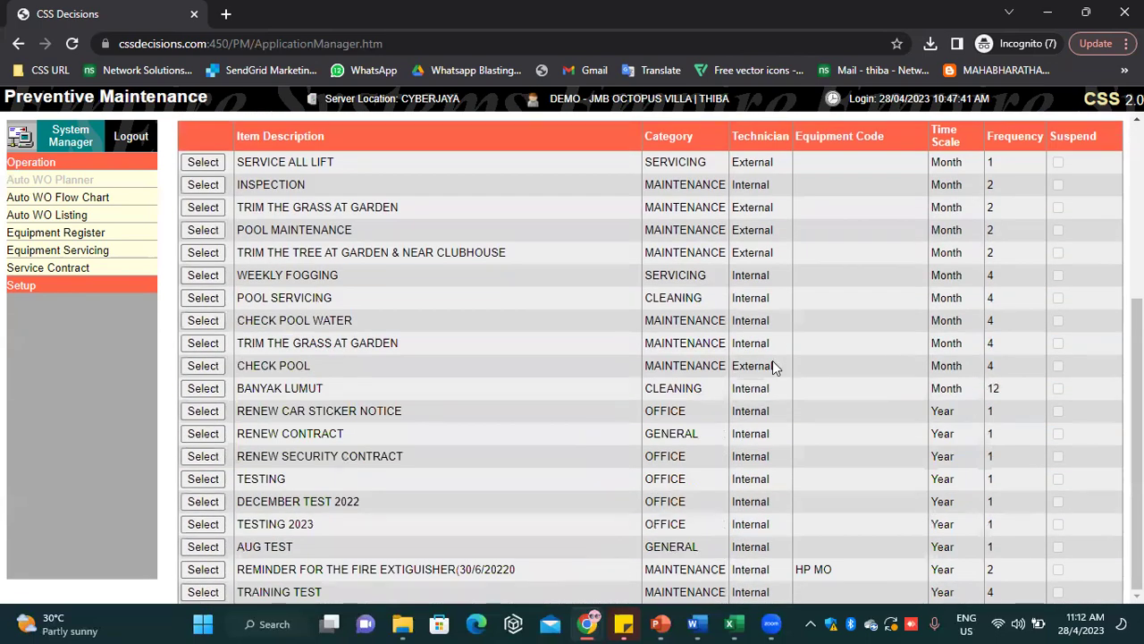
{"action": "scroll", "coordinate": [776, 366], "scroll_direction": "up", "scroll_amount": 3}
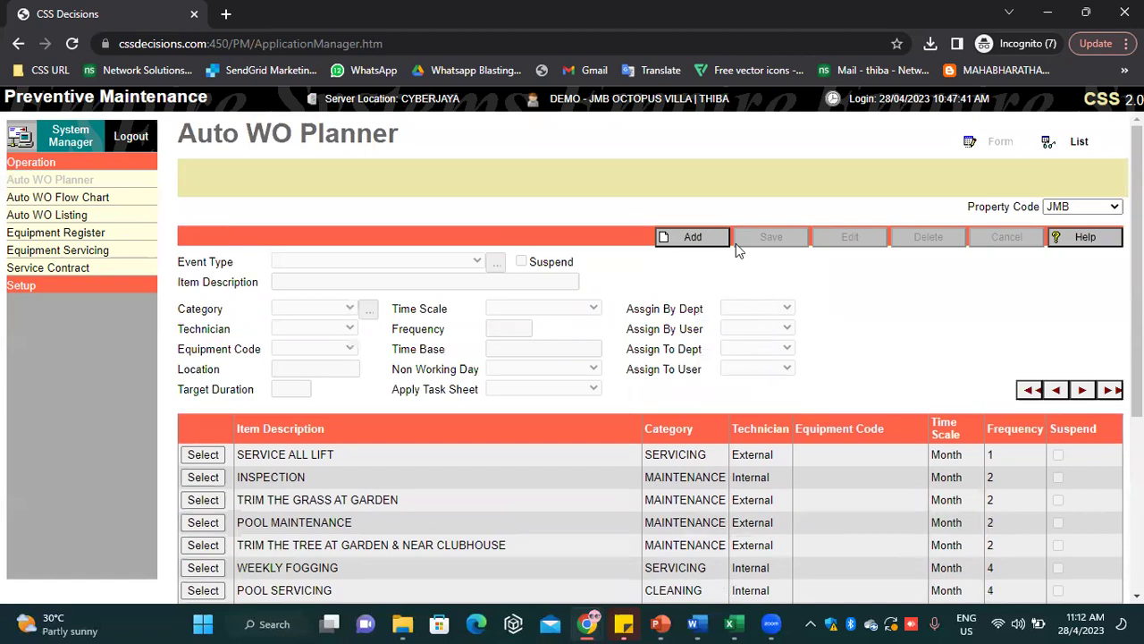
{"action": "left_click", "coordinate": [685, 239]}
{"action": "left_click", "coordinate": [1007, 238]}
Trial-edit the TRIM THE TREE entry to Day with frequency 1, cancel, and start a blank entry
{"action": "left_click", "coordinate": [212, 547]}
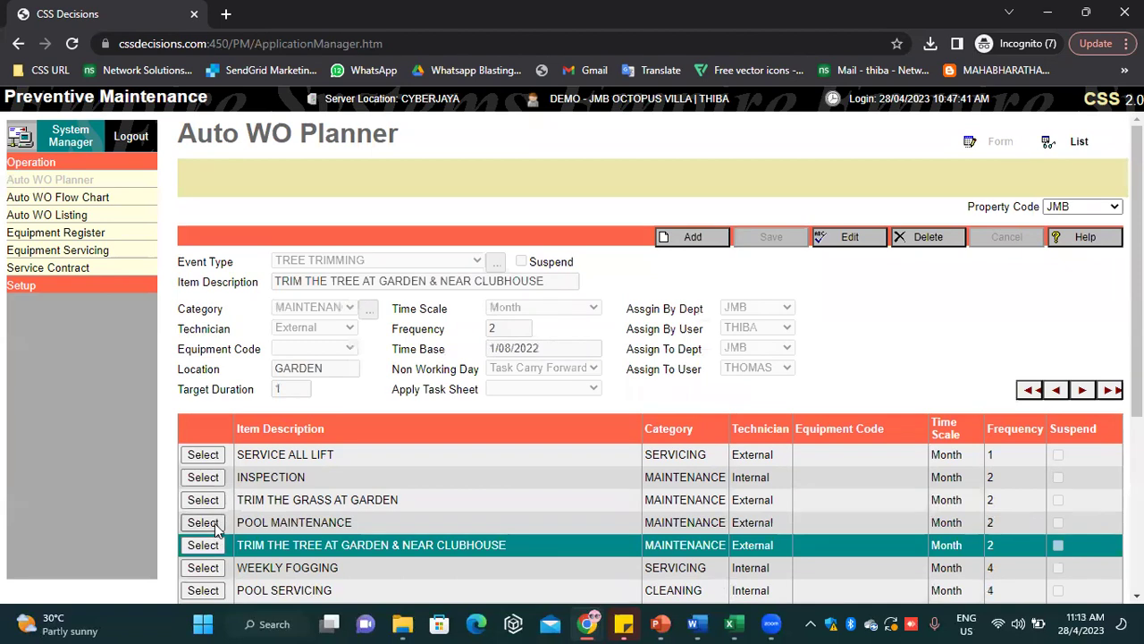
{"action": "left_click", "coordinate": [860, 245]}
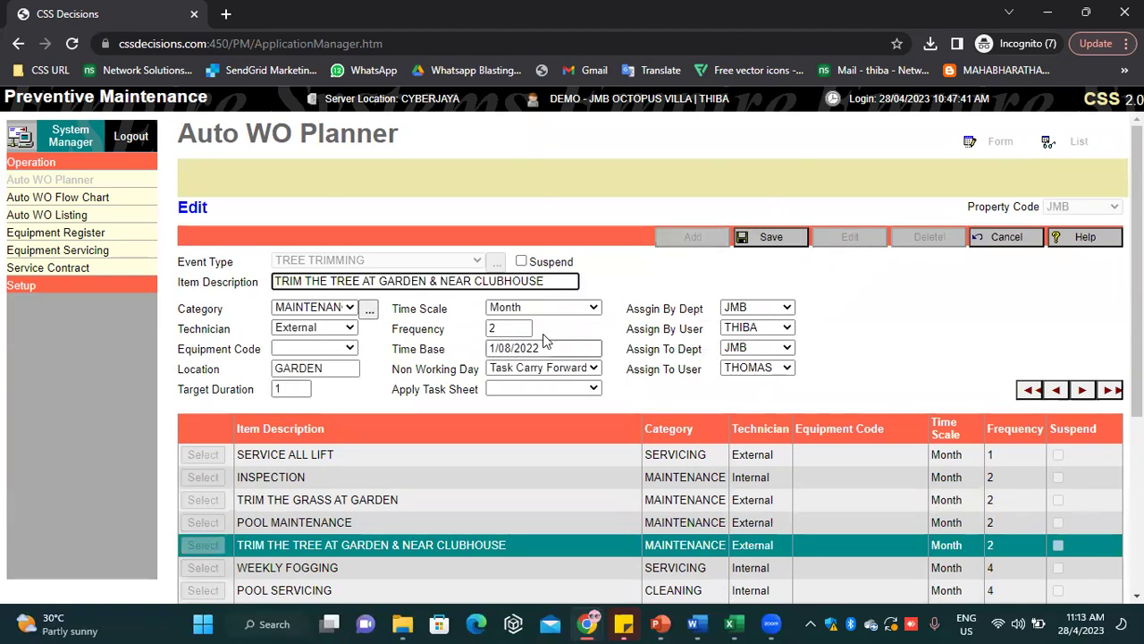
{"action": "double_click", "coordinate": [519, 327]}
{"action": "left_click", "coordinate": [548, 307]}
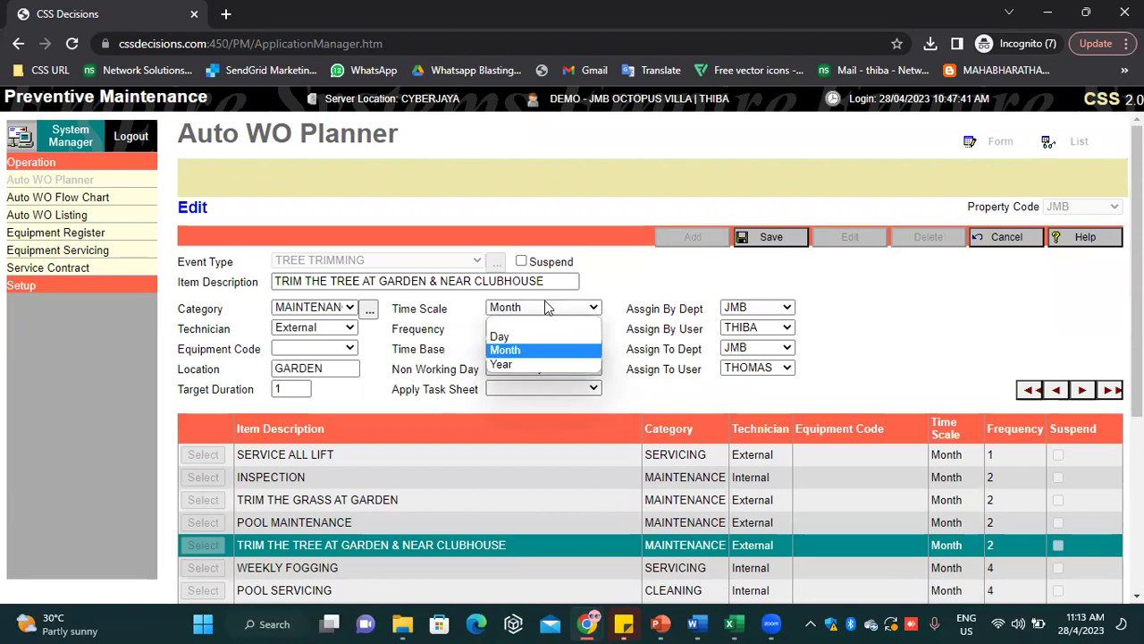
{"action": "left_click", "coordinate": [499, 336]}
{"action": "double_click", "coordinate": [506, 328]}
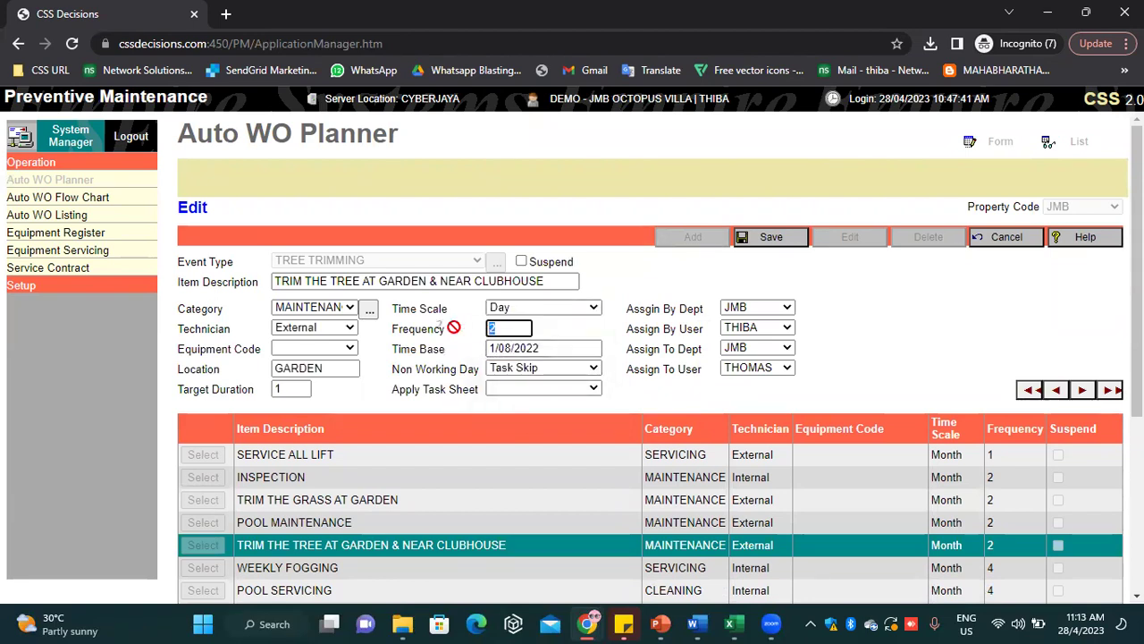
{"action": "key", "text": "BackSpace"}
{"action": "type", "text": "1"}
{"action": "left_click", "coordinate": [853, 328]}
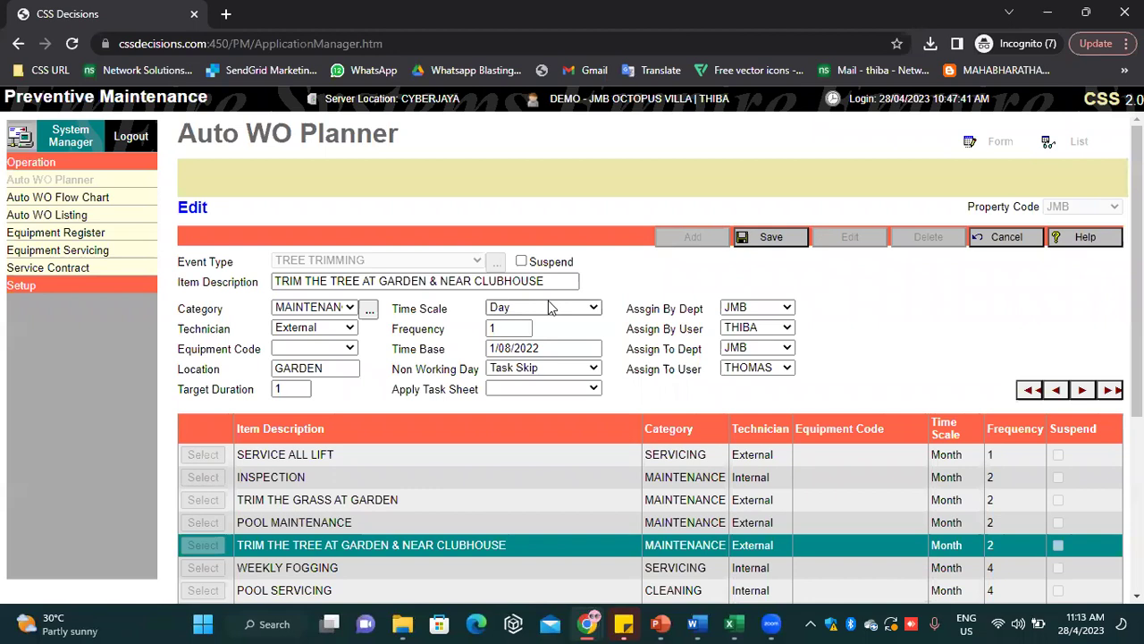
{"action": "left_click", "coordinate": [1001, 236]}
{"action": "left_click", "coordinate": [694, 238]}
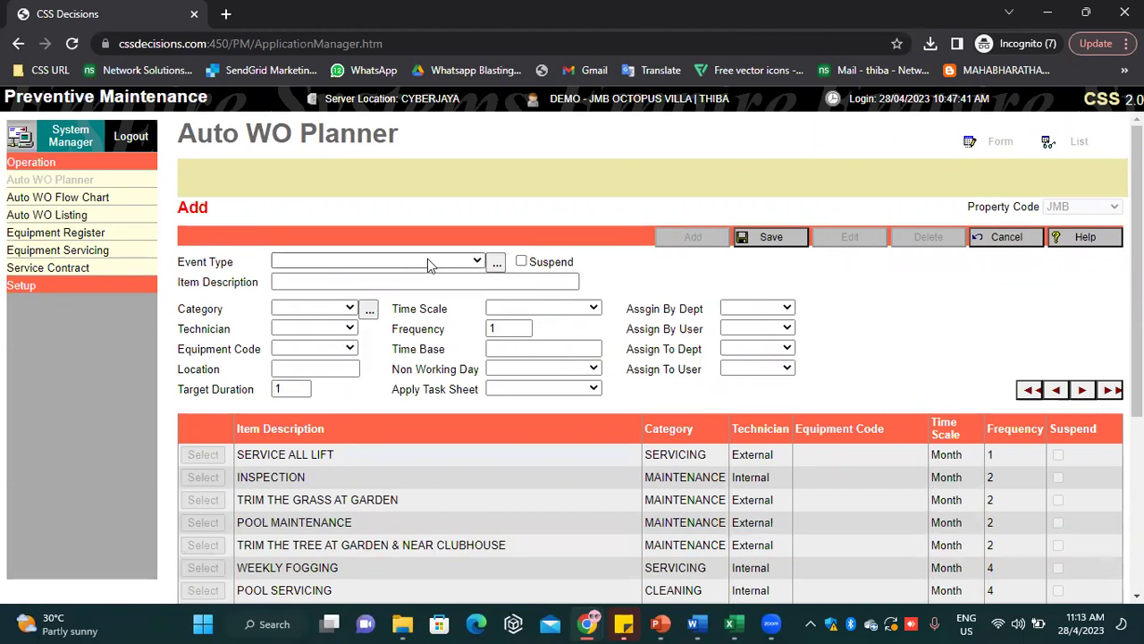
Choose TREE TRIMMING as the event type, trying Month and Day for the time scale
{"action": "left_click", "coordinate": [427, 264]}
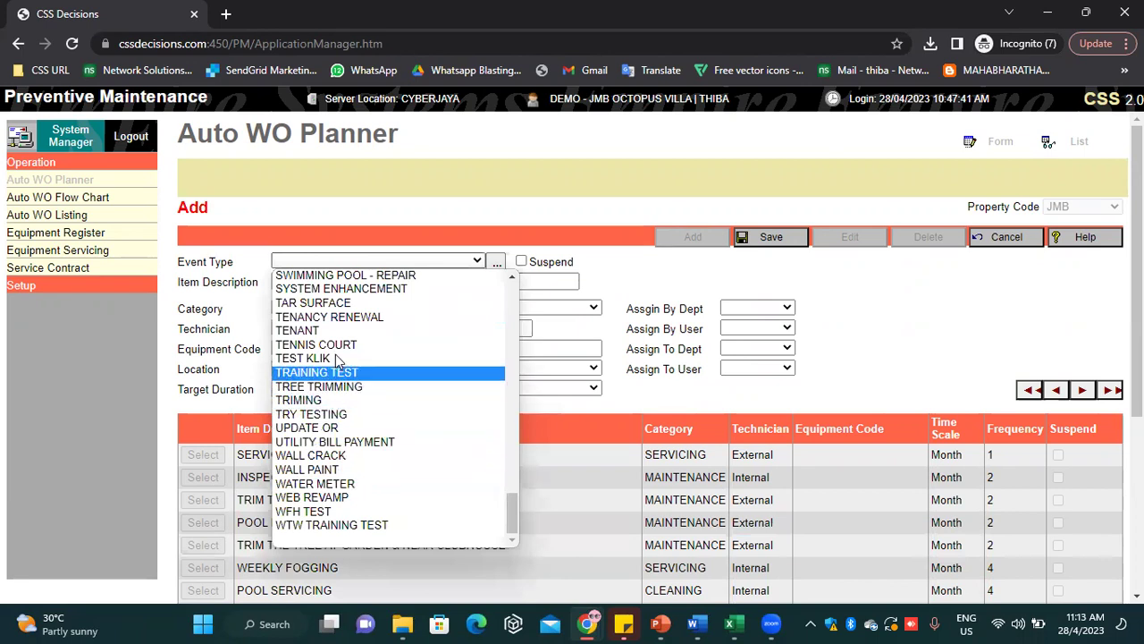
{"action": "left_click", "coordinate": [337, 390]}
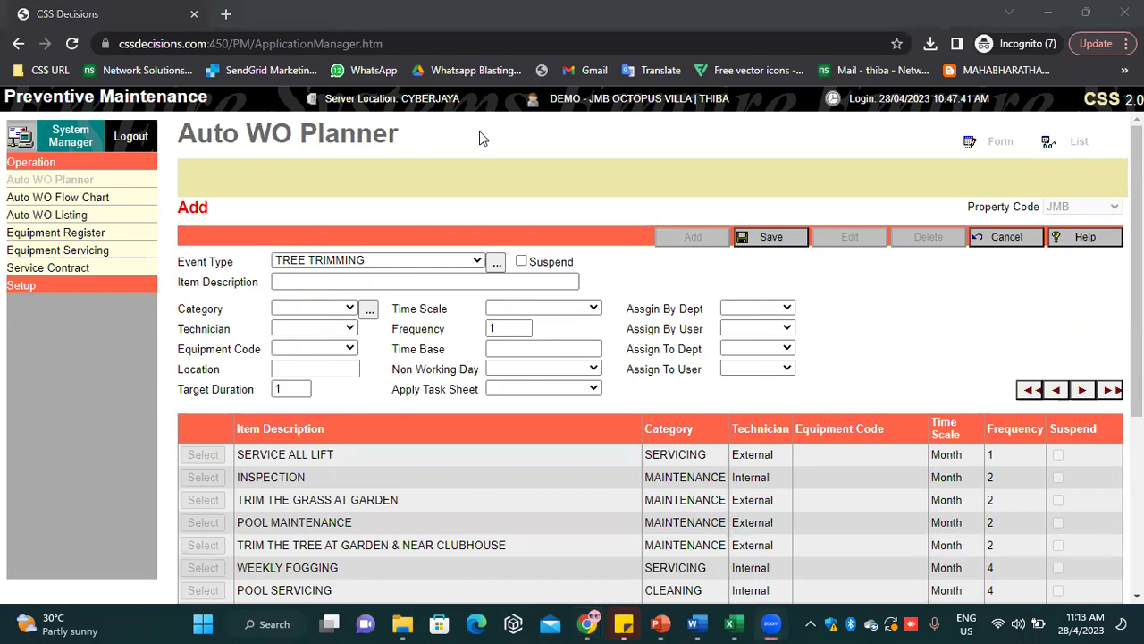
{"action": "left_click", "coordinate": [572, 311]}
{"action": "left_click", "coordinate": [514, 353]}
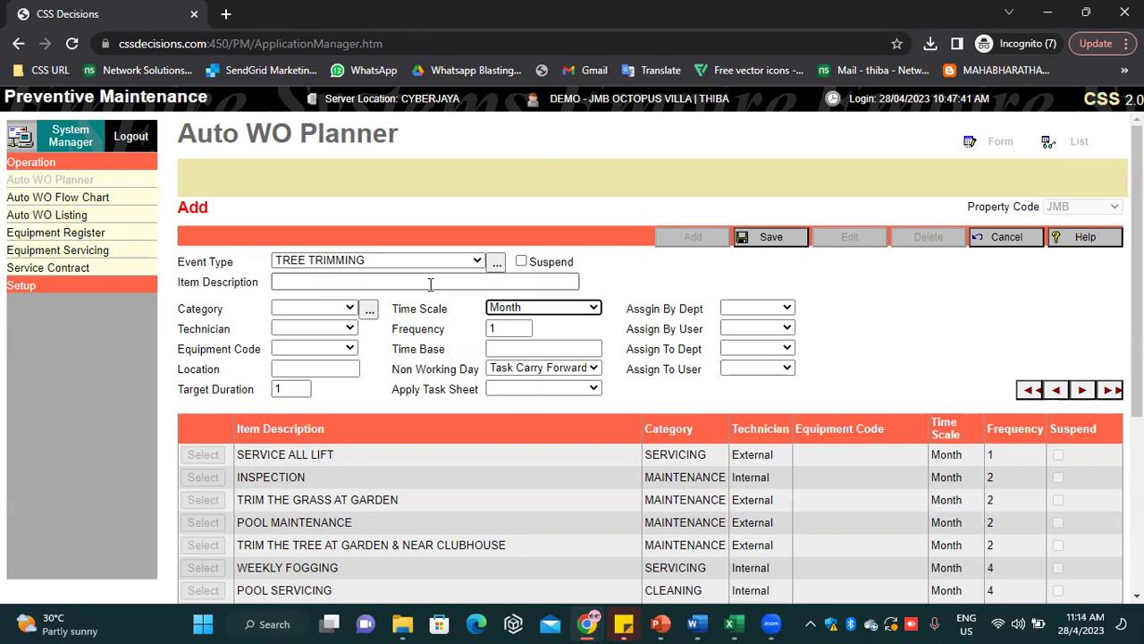
{"action": "left_click", "coordinate": [550, 311]}
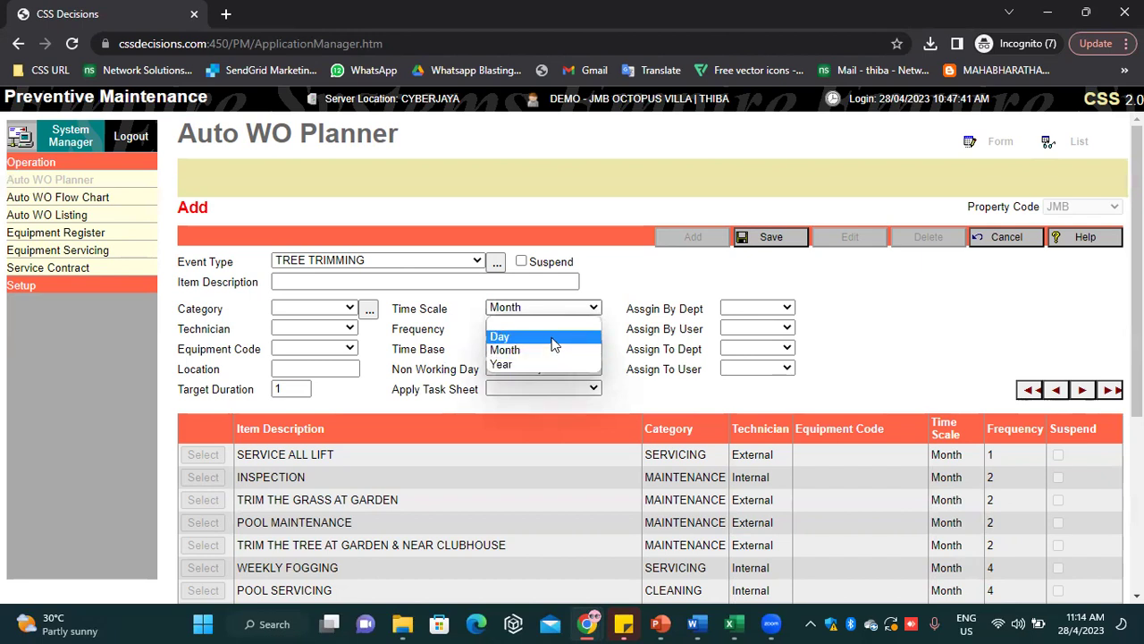
{"action": "left_click", "coordinate": [552, 339]}
{"action": "left_click", "coordinate": [537, 309]}
{"action": "left_click", "coordinate": [551, 351]}
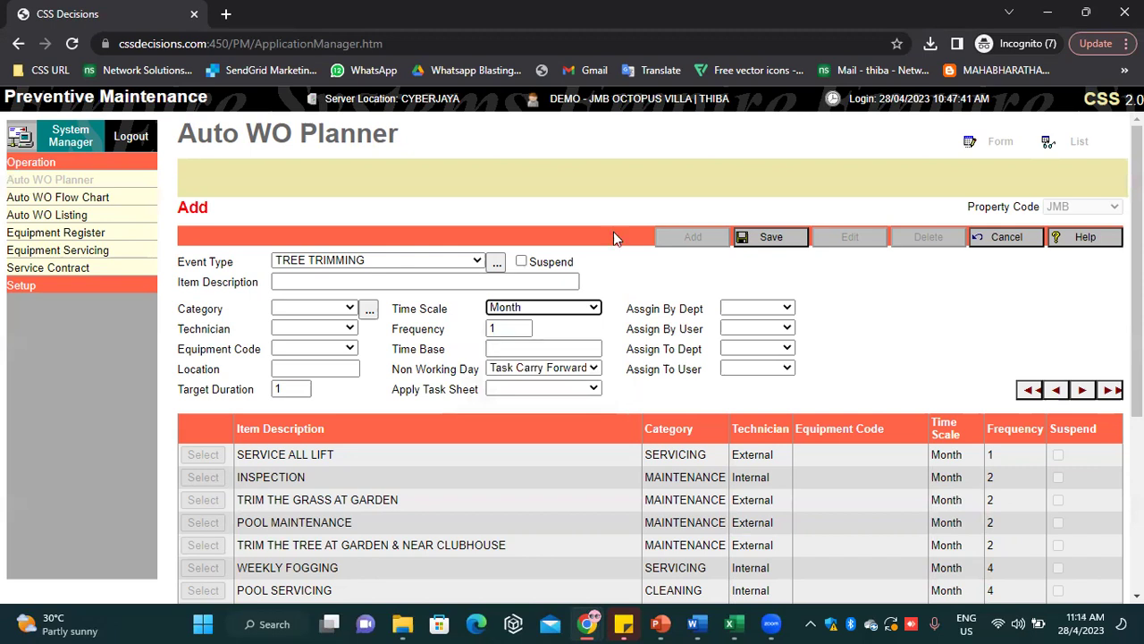
Enter frequency 1 and settle the time scale on Day
{"action": "key", "text": "Tab"}
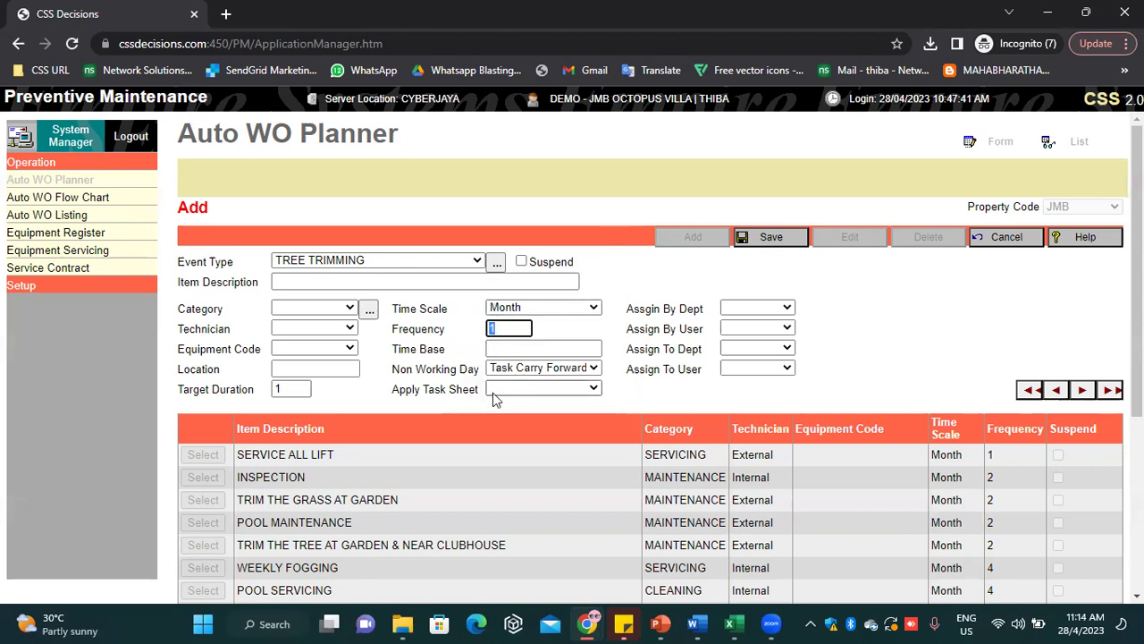
{"action": "type", "text": "1"}
{"action": "left_click", "coordinate": [520, 346]}
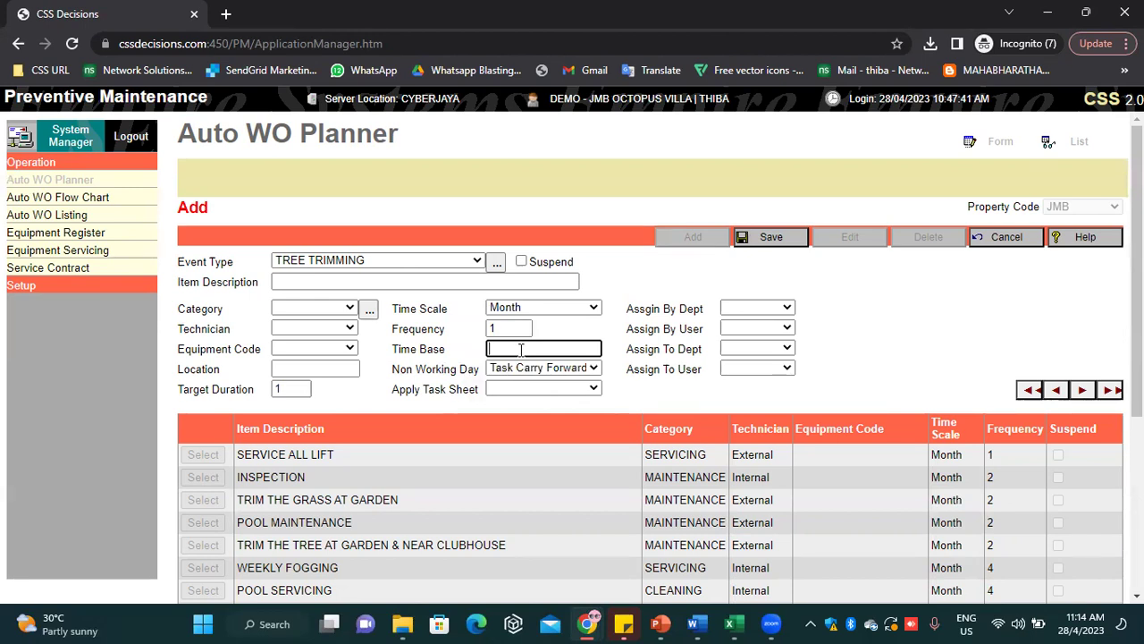
{"action": "left_click", "coordinate": [532, 307]}
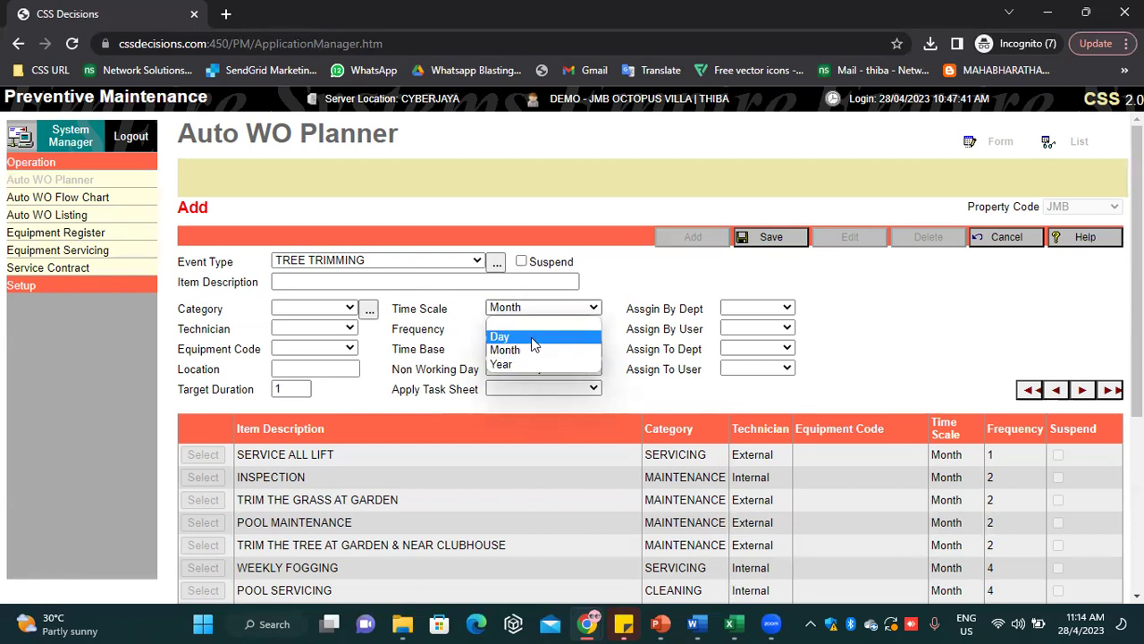
{"action": "left_click", "coordinate": [531, 338]}
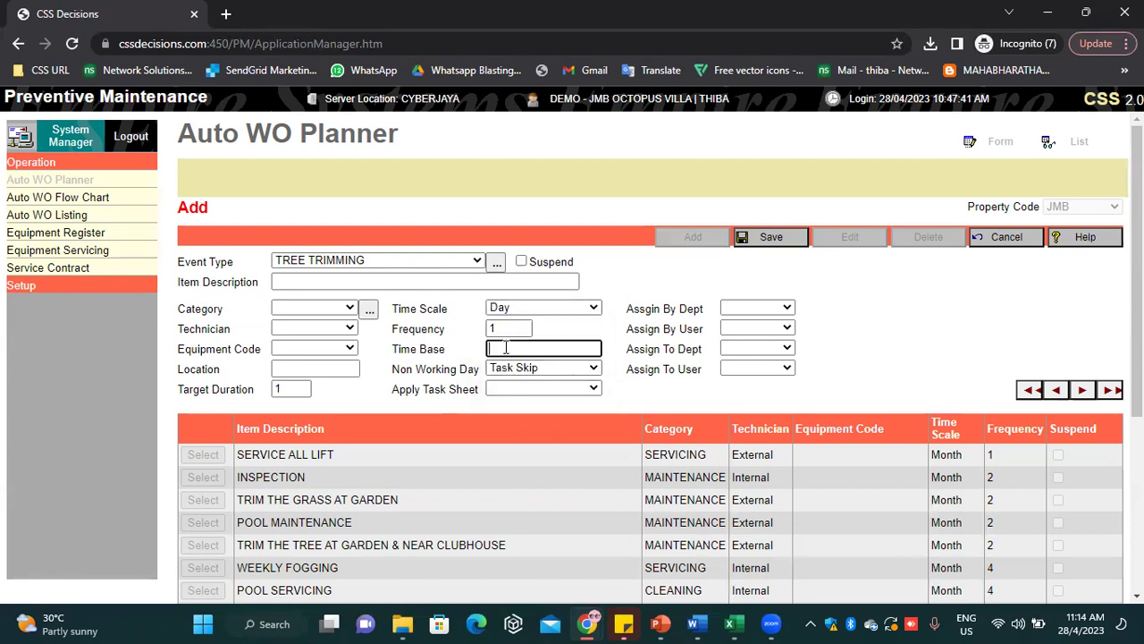
Set the time base date to 2/5/20 and make non-working days Task Carry Forward
{"action": "left_click", "coordinate": [1079, 623]}
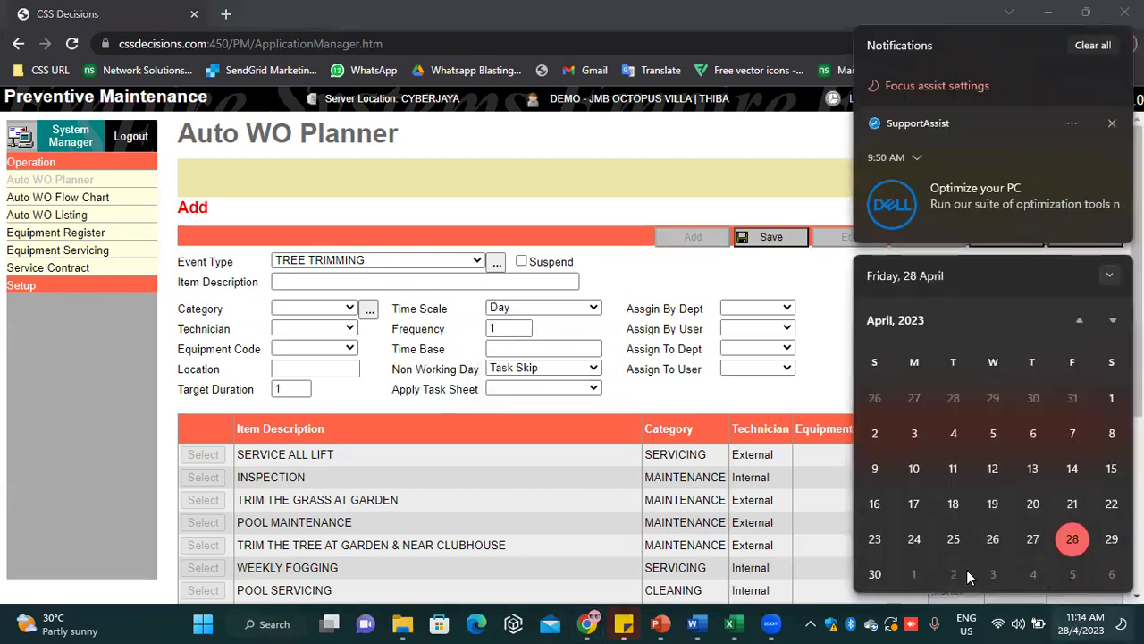
{"action": "left_click", "coordinate": [538, 346]}
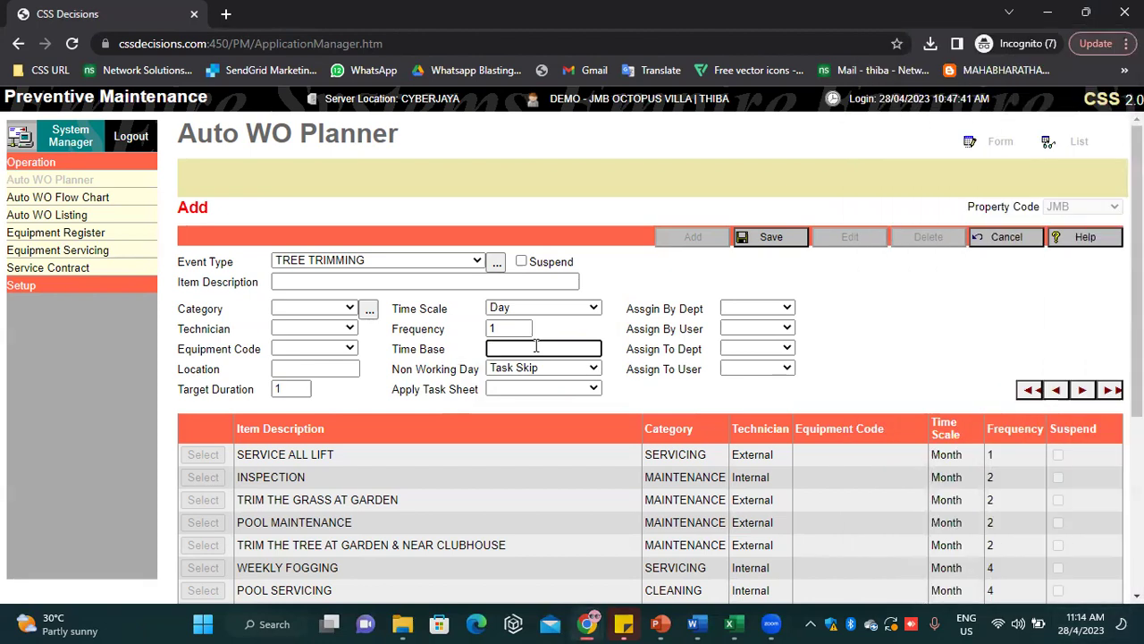
{"action": "type", "text": "2/5/2023"}
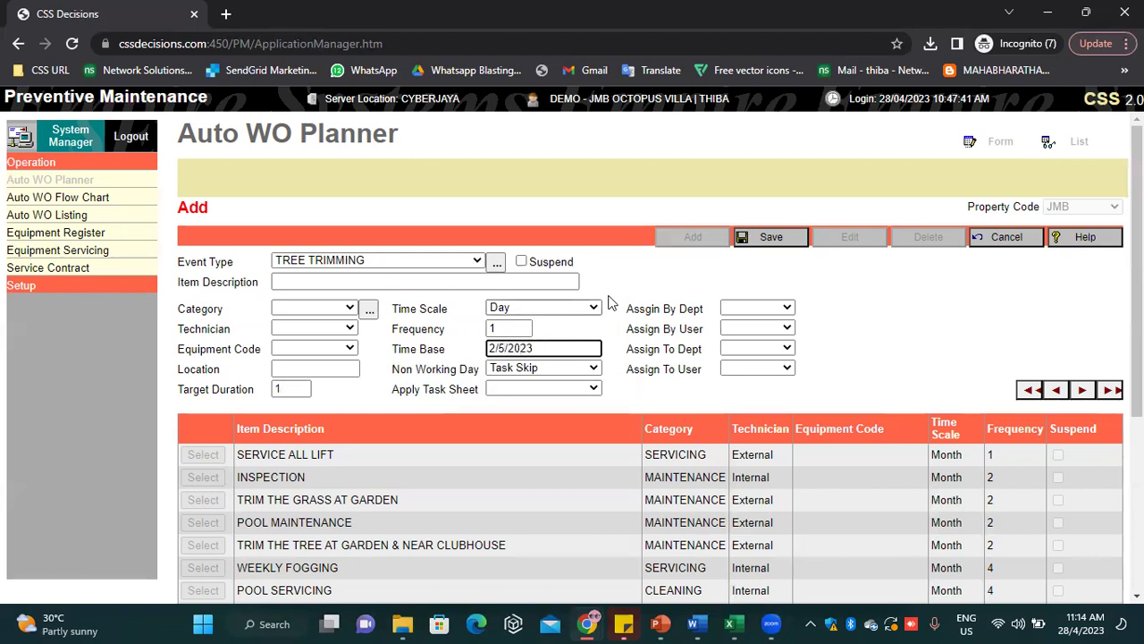
{"action": "left_click", "coordinate": [565, 368]}
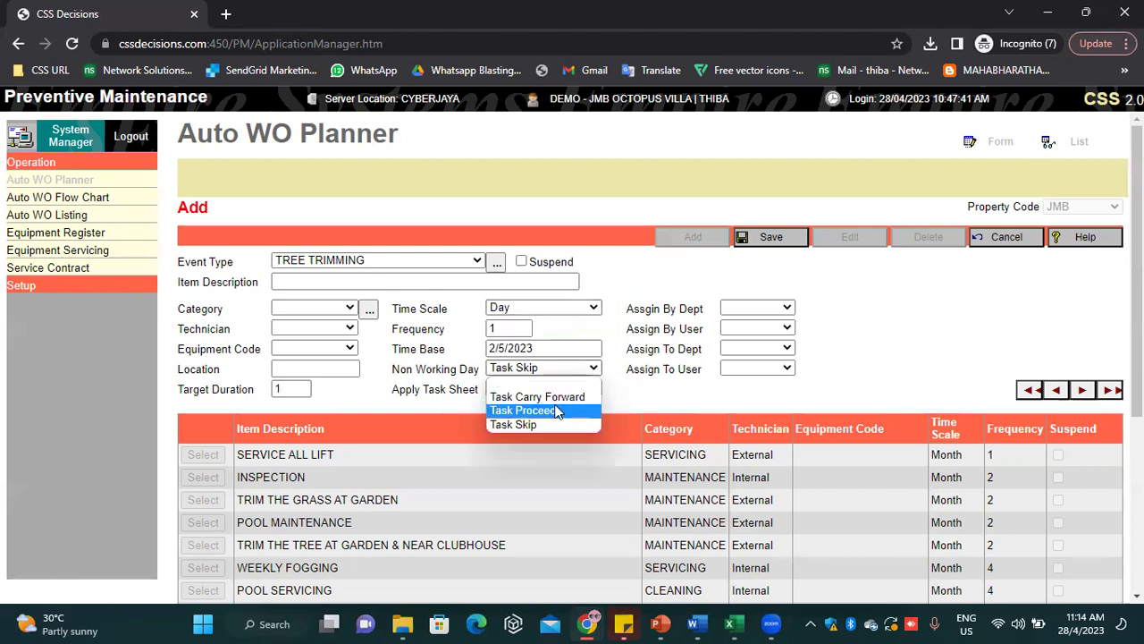
{"action": "left_click", "coordinate": [547, 396]}
{"action": "left_click_drag", "start_coordinate": [578, 376], "coordinate": [578, 372]}
{"action": "left_click", "coordinate": [577, 369]}
{"action": "left_click", "coordinate": [544, 396]}
{"action": "left_click", "coordinate": [567, 370]}
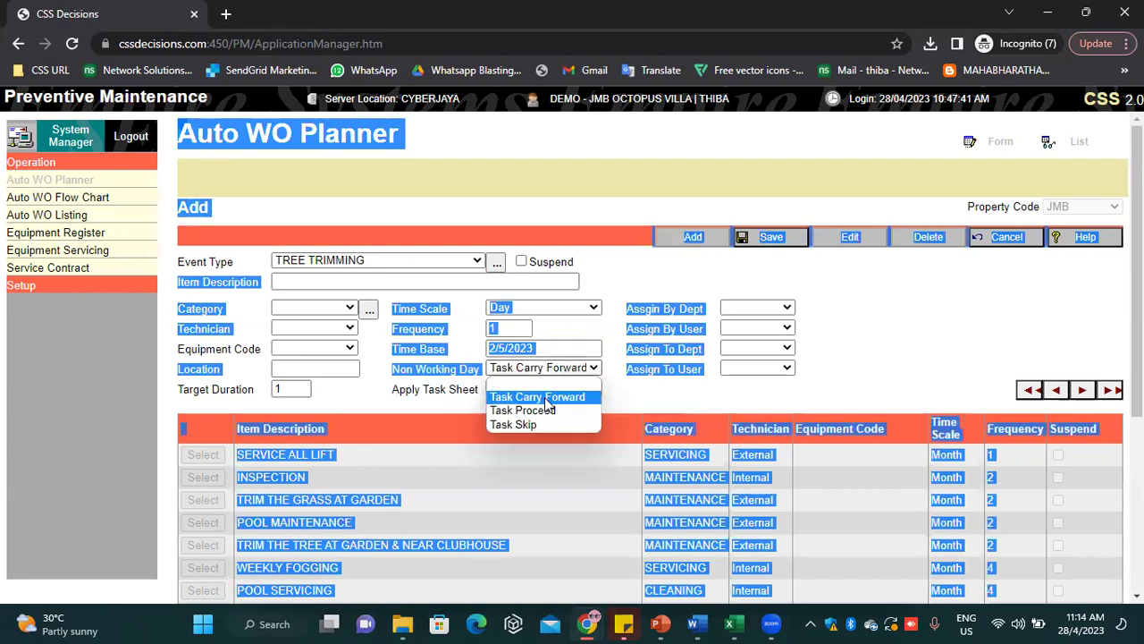
{"action": "left_click", "coordinate": [546, 399]}
{"action": "left_click", "coordinate": [623, 275]}
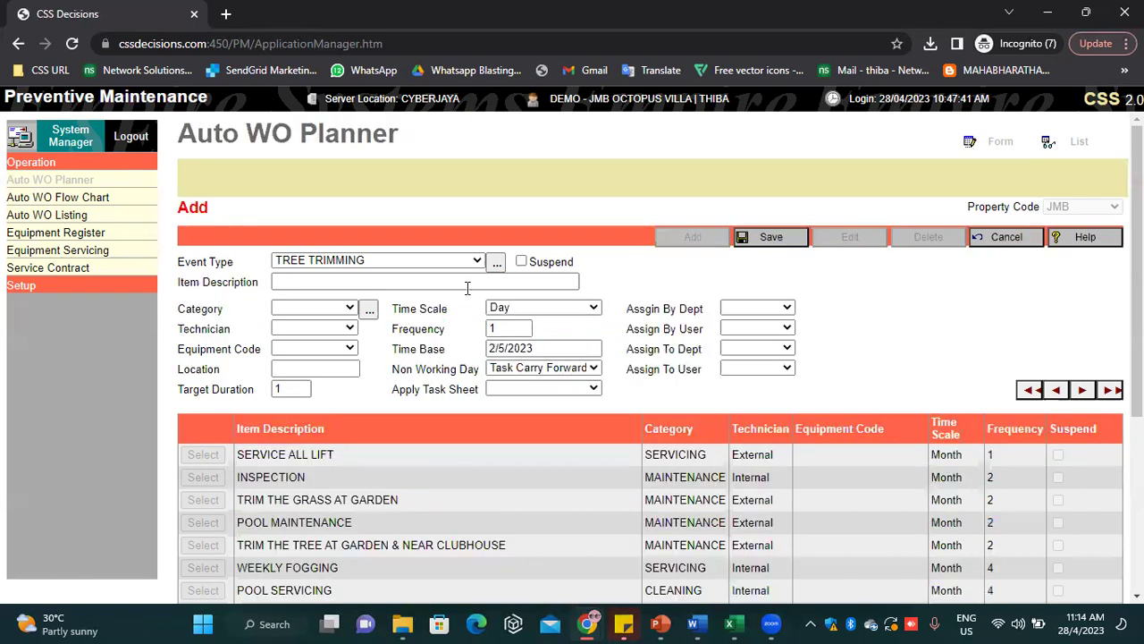
Make JMB the assigning department and choose the assigning user from a name search
{"action": "left_click", "coordinate": [762, 349]}
{"action": "left_click", "coordinate": [736, 313]}
{"action": "left_click", "coordinate": [739, 442]}
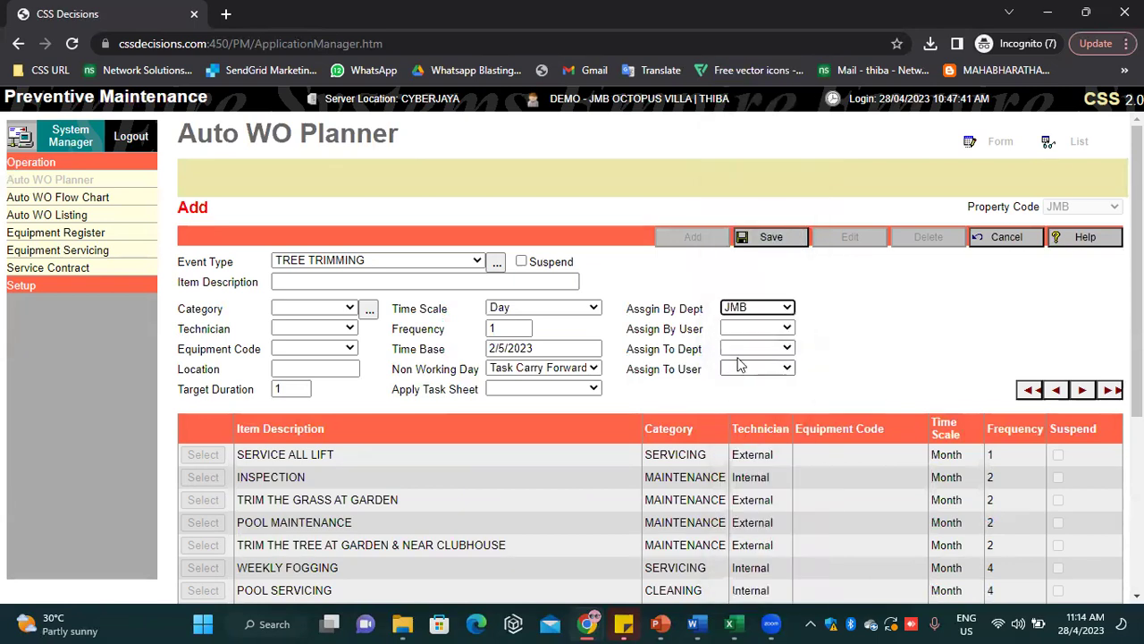
{"action": "left_click", "coordinate": [751, 328]}
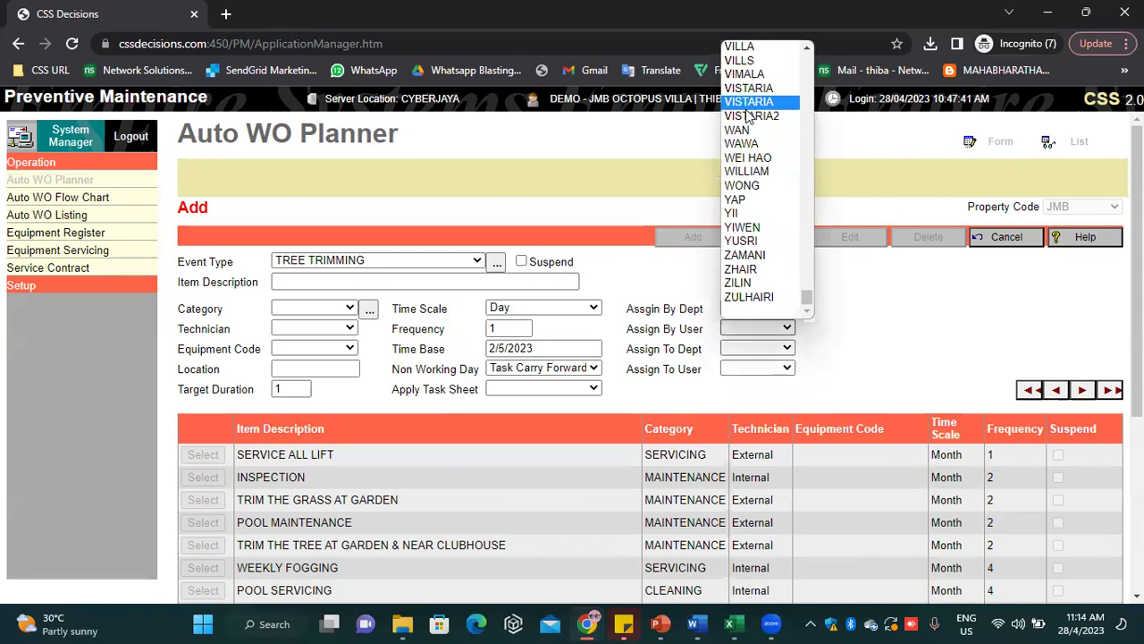
{"action": "type", "text": "tanish"}
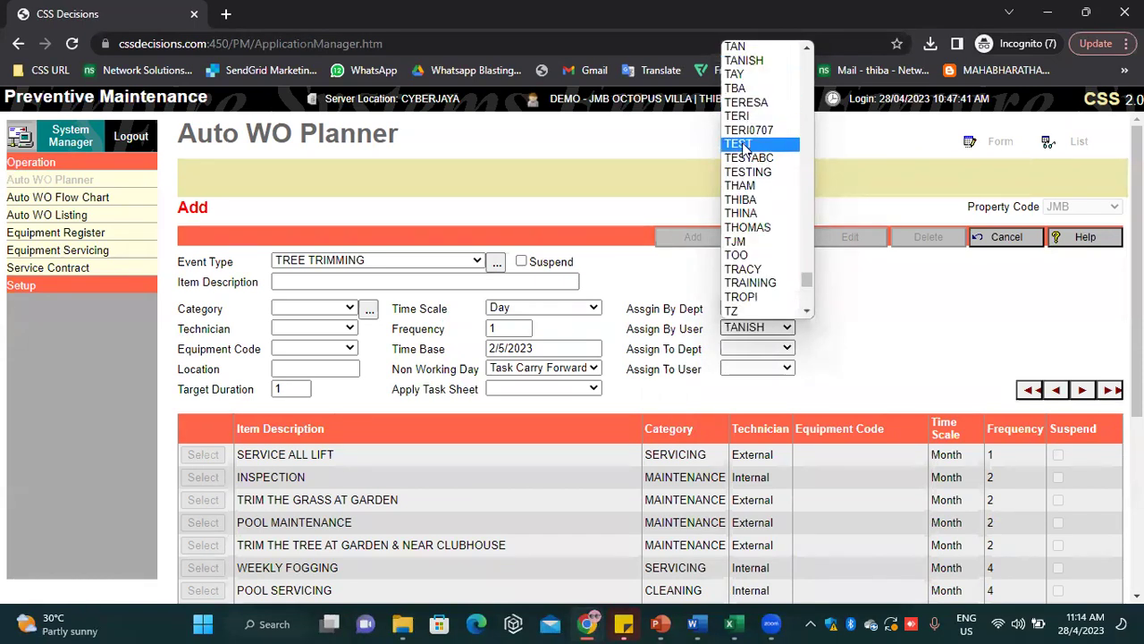
{"action": "left_click", "coordinate": [747, 200]}
Set the assigned-to department to JMB instead of FIX2 and choose the assigned-to user
{"action": "left_click", "coordinate": [754, 347]}
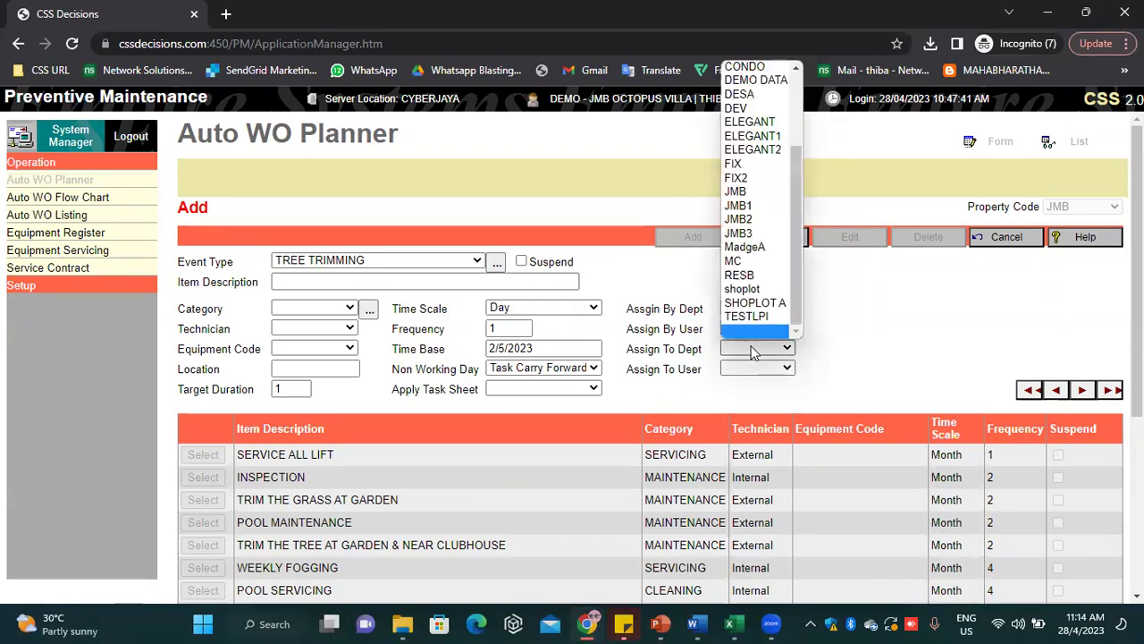
{"action": "left_click", "coordinate": [737, 179]}
{"action": "left_click", "coordinate": [757, 348]}
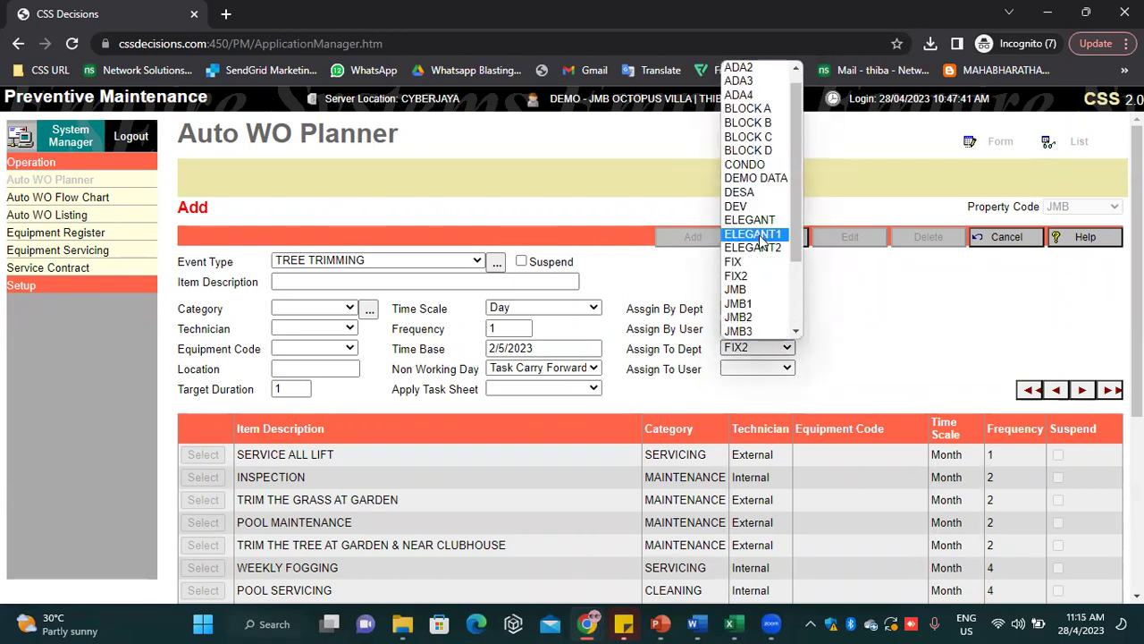
{"action": "left_click", "coordinate": [751, 291]}
{"action": "left_click", "coordinate": [757, 367]}
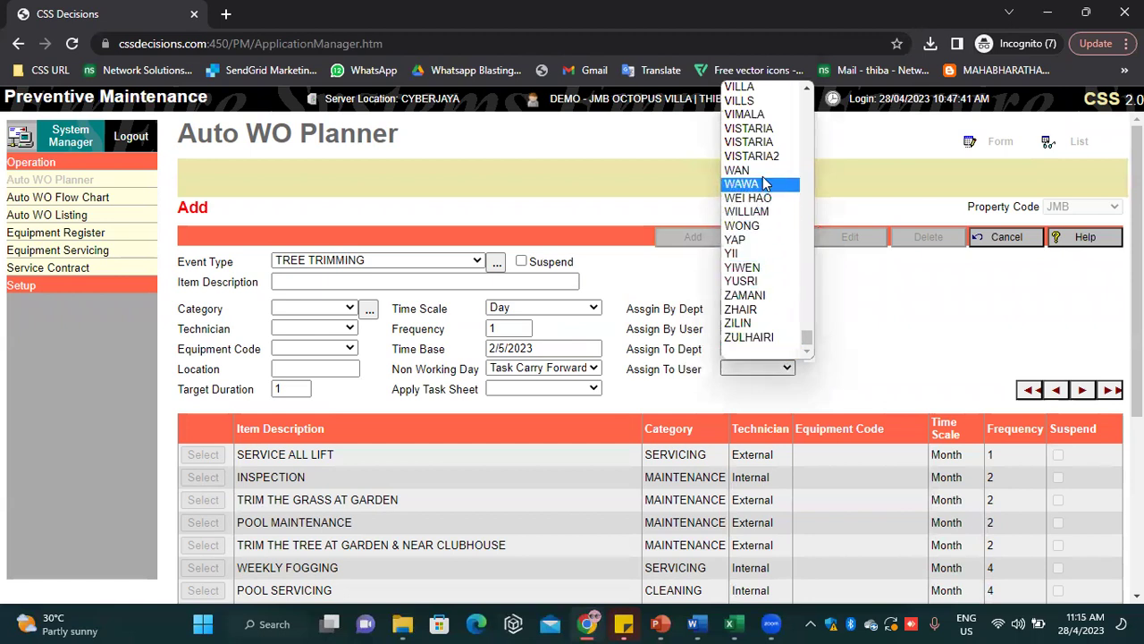
{"action": "scroll", "coordinate": [766, 158], "scroll_direction": "up", "scroll_amount": 1}
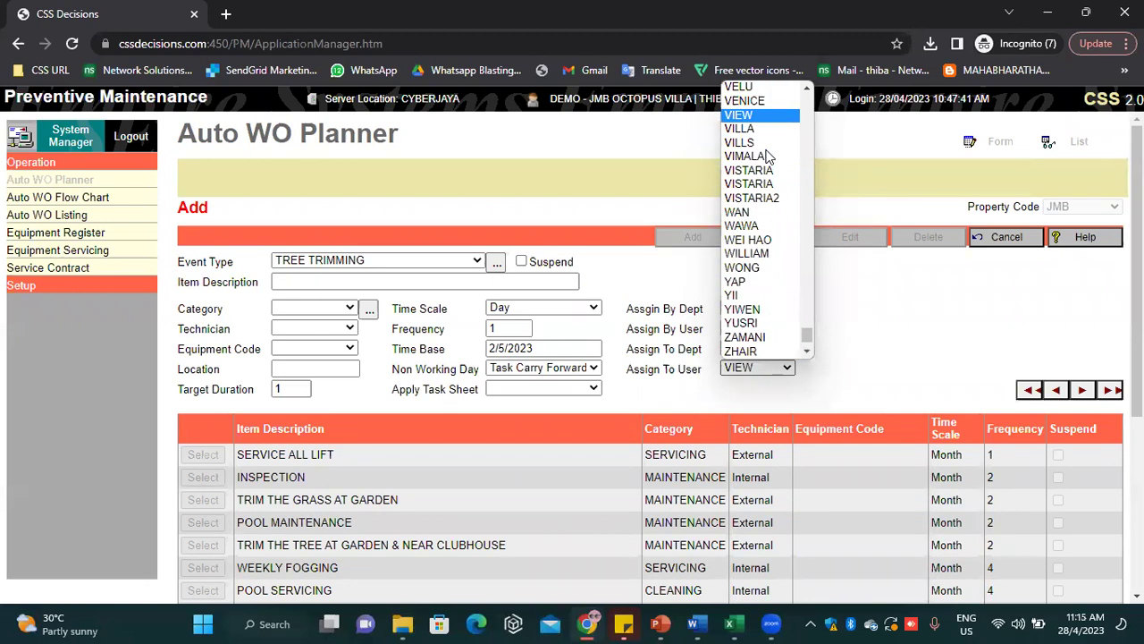
{"action": "left_click", "coordinate": [744, 101]}
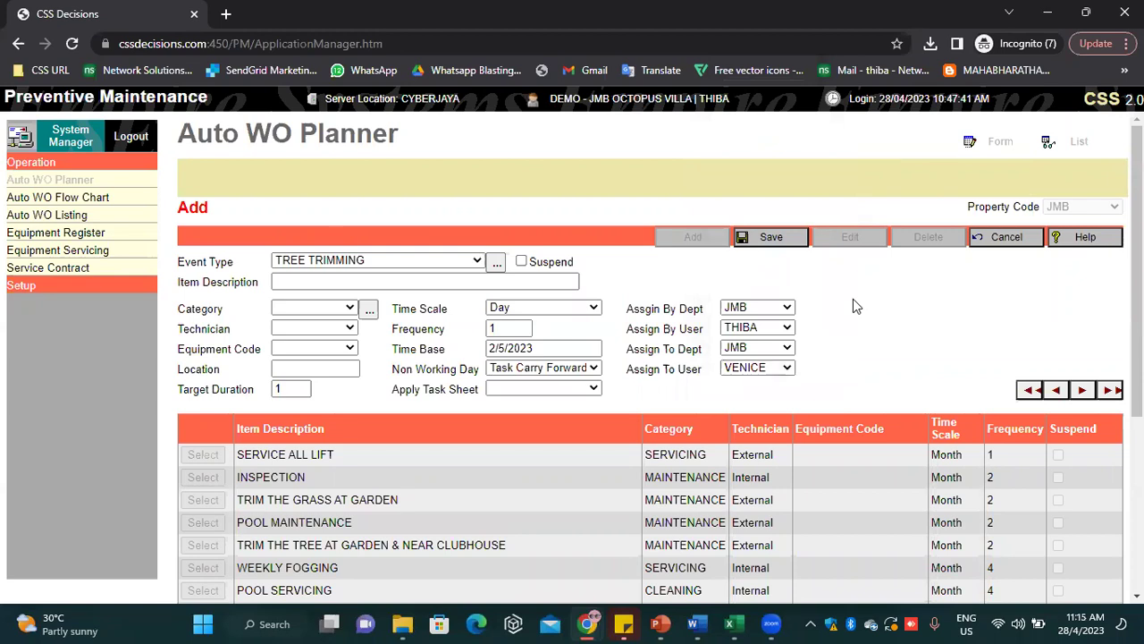
Enter 'test' as the item description
{"action": "left_click", "coordinate": [468, 281]}
{"action": "type", "text": "t"}
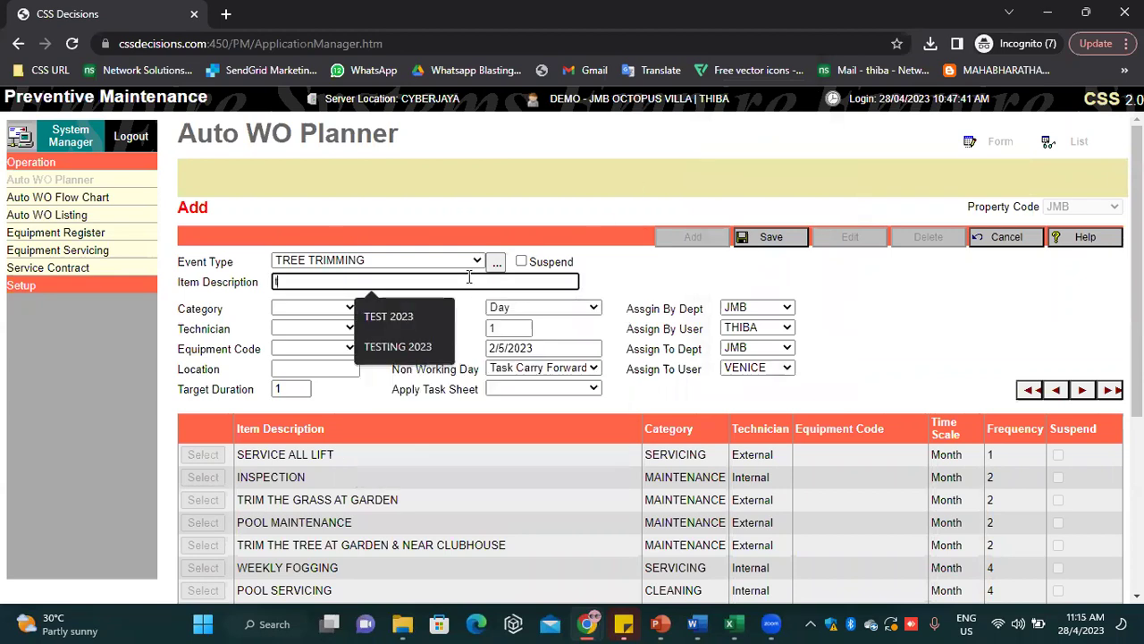
{"action": "type", "text": "est"}
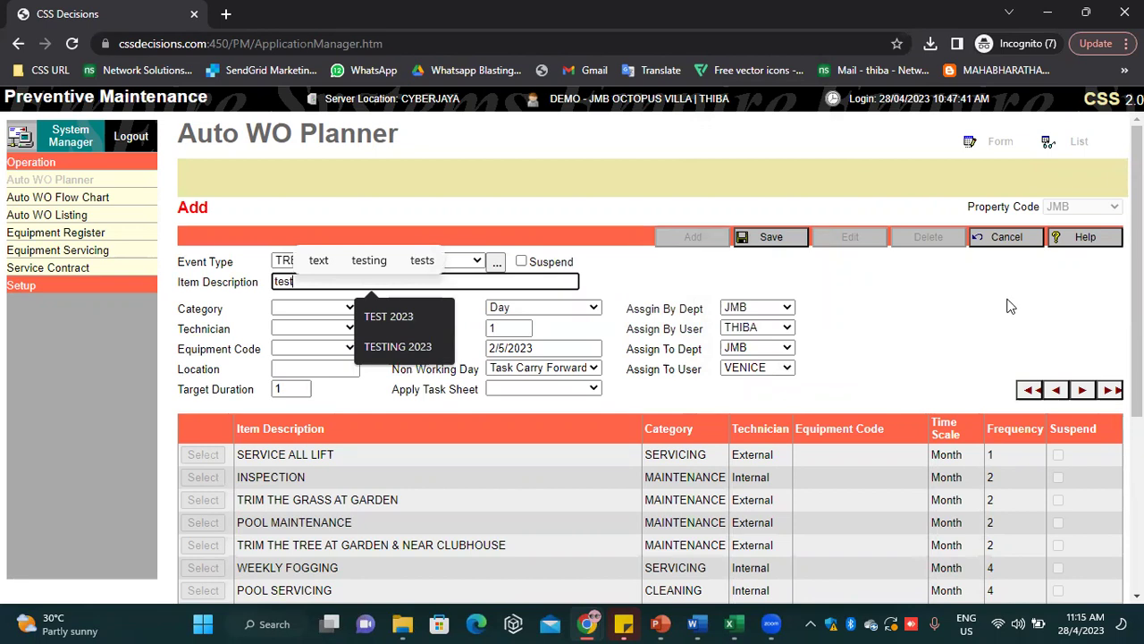
{"action": "left_click", "coordinate": [1010, 306]}
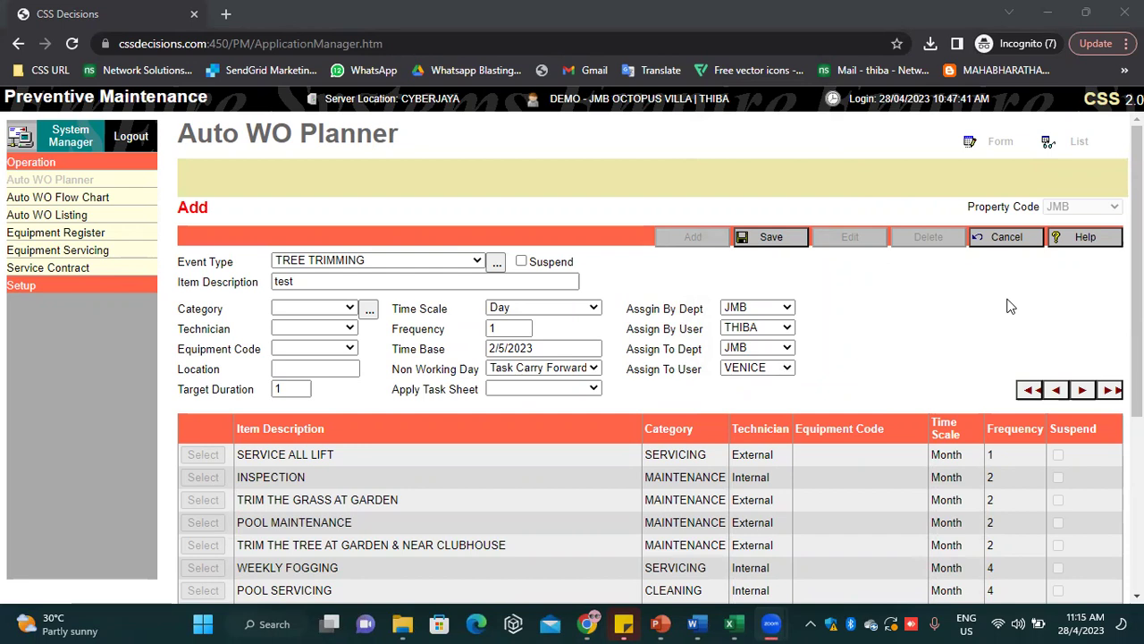
Set Category to SERVICING and Technician to Internal, leaving equipment code and time base unchanged
{"action": "left_click", "coordinate": [331, 309]}
{"action": "left_click", "coordinate": [305, 379]}
{"action": "left_click", "coordinate": [313, 328]}
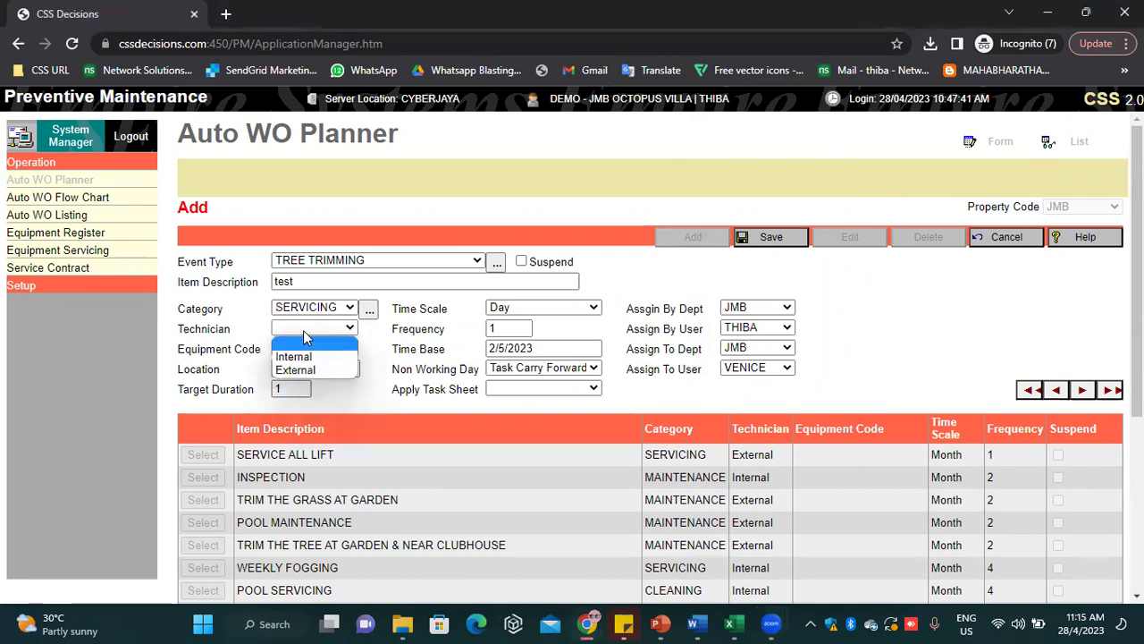
{"action": "left_click", "coordinate": [305, 356]}
{"action": "left_click", "coordinate": [304, 357]}
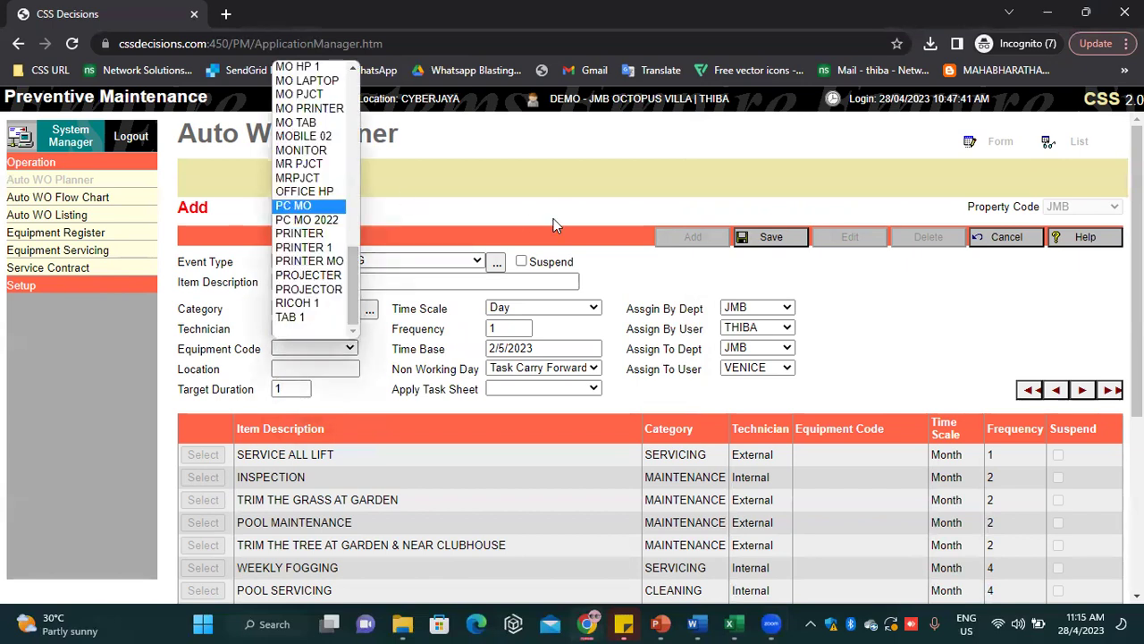
{"action": "left_click", "coordinate": [592, 230]}
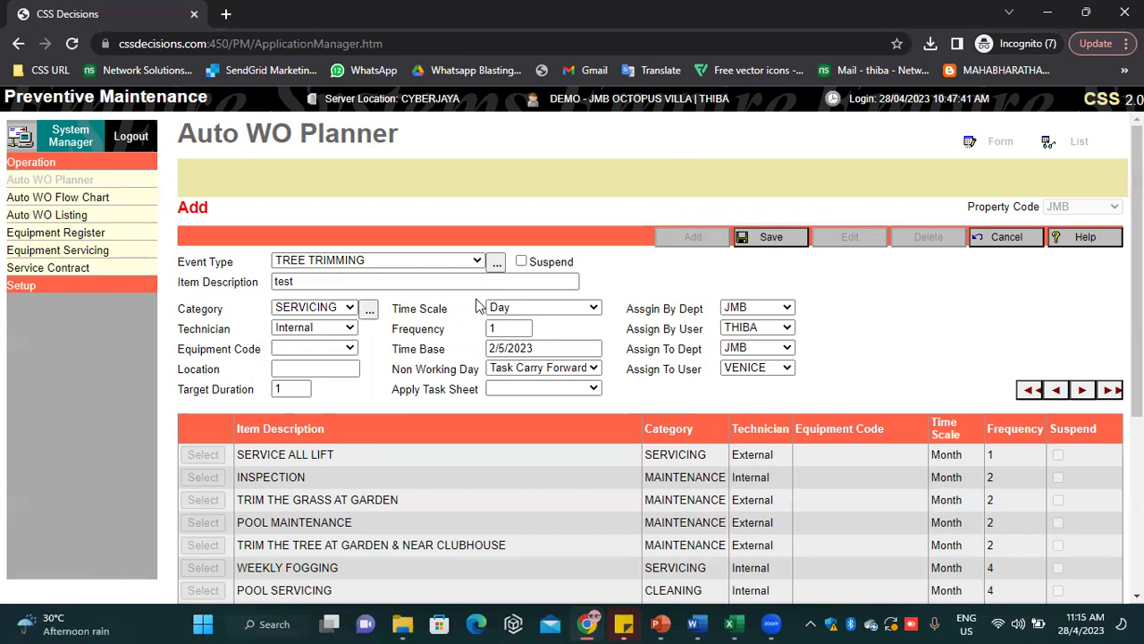
{"action": "left_click_drag", "start_coordinate": [602, 350], "coordinate": [290, 362]}
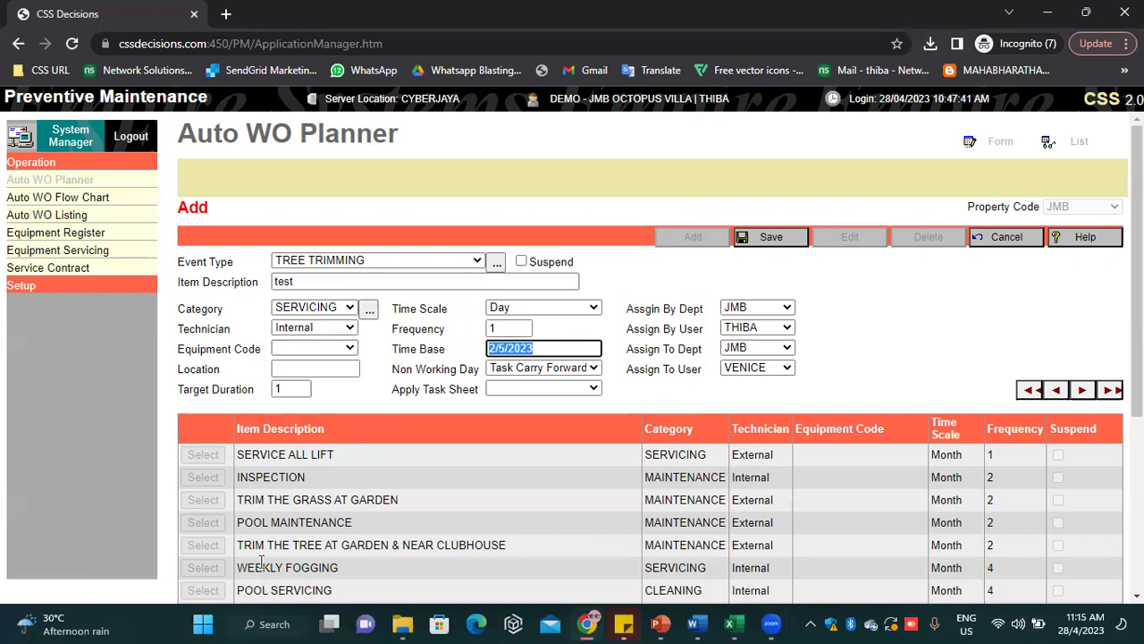
{"action": "left_click", "coordinate": [575, 265]}
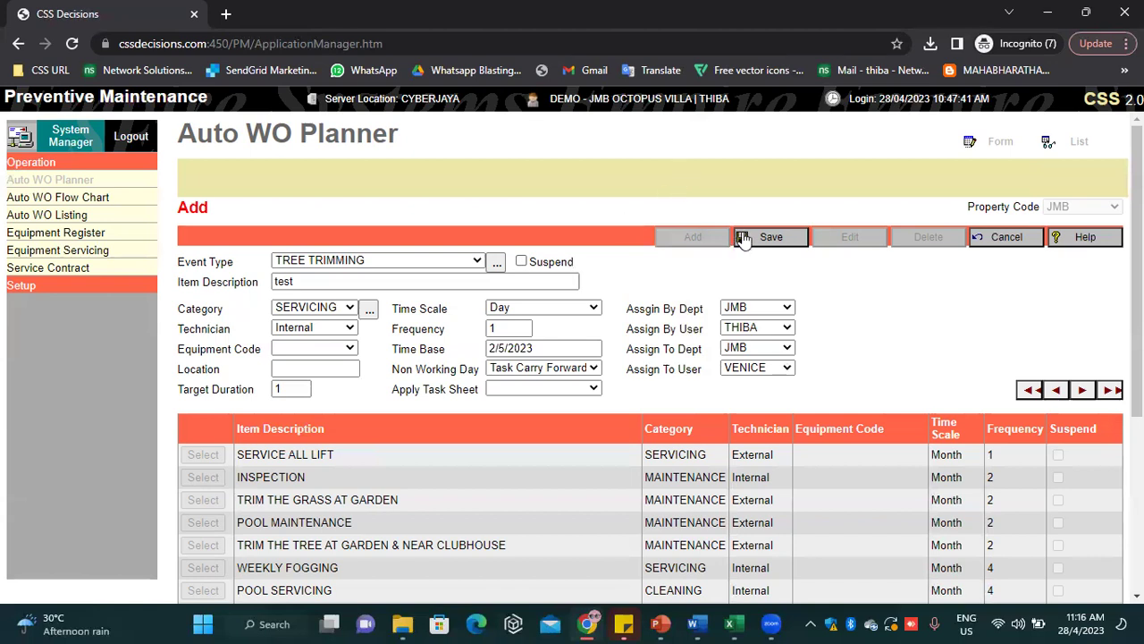
Save the test item, select its row in the Auto WO Planner list, then go to System Manager
{"action": "left_click", "coordinate": [780, 236]}
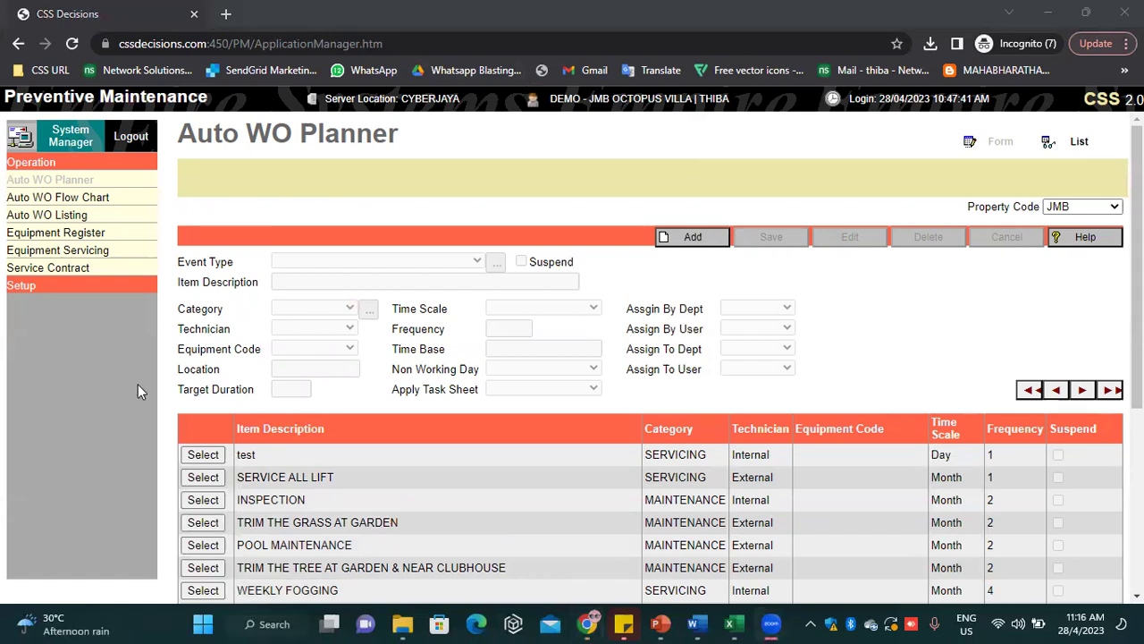
{"action": "left_click", "coordinate": [203, 454]}
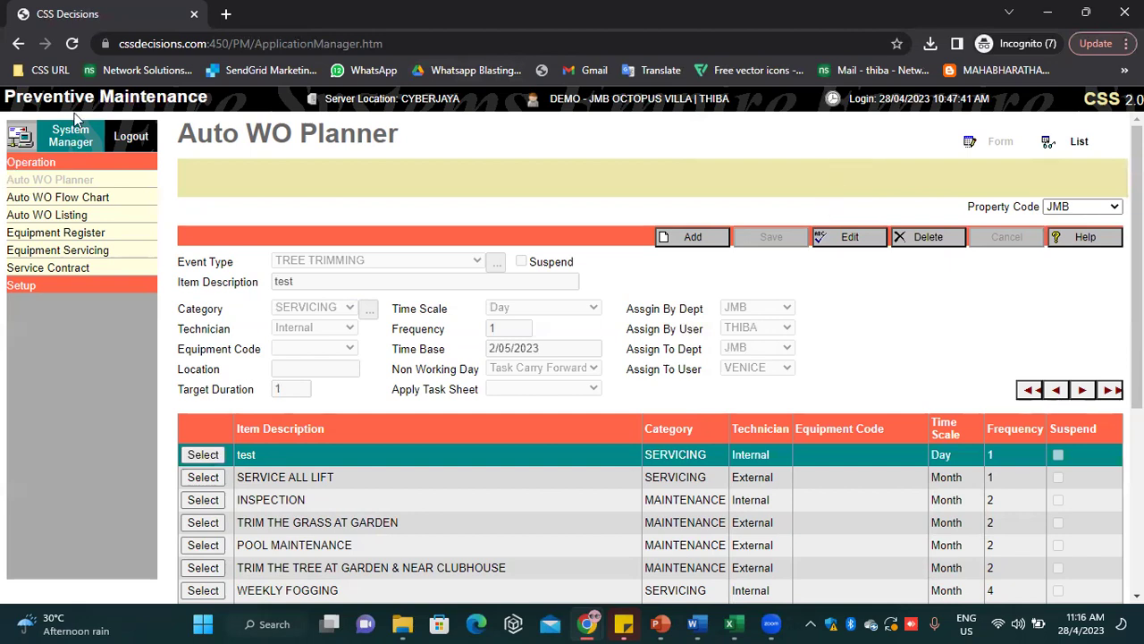
{"action": "left_click", "coordinate": [75, 148]}
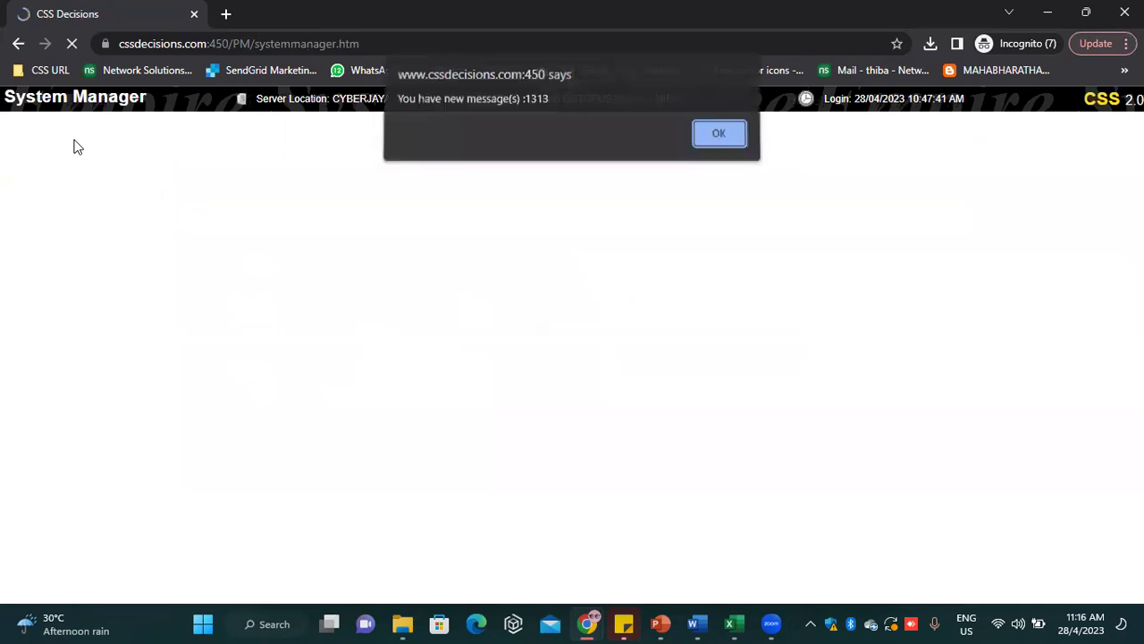
Close the new message(s) alert with Enter
{"action": "key", "text": "Return"}
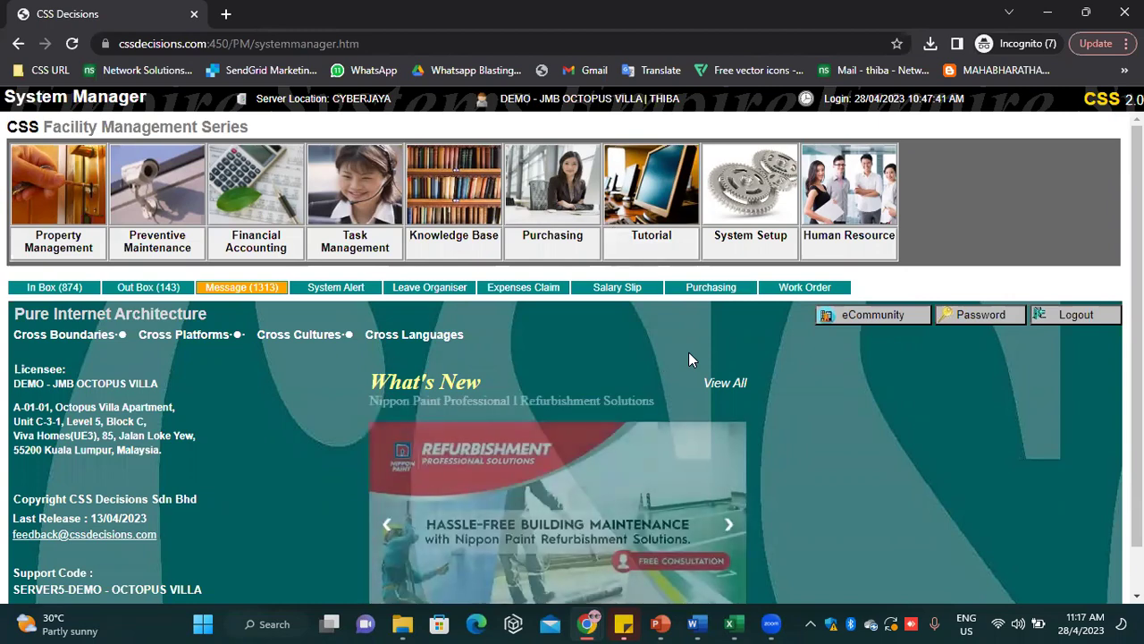
{"action": "scroll", "coordinate": [688, 357], "scroll_direction": "down", "scroll_amount": 1}
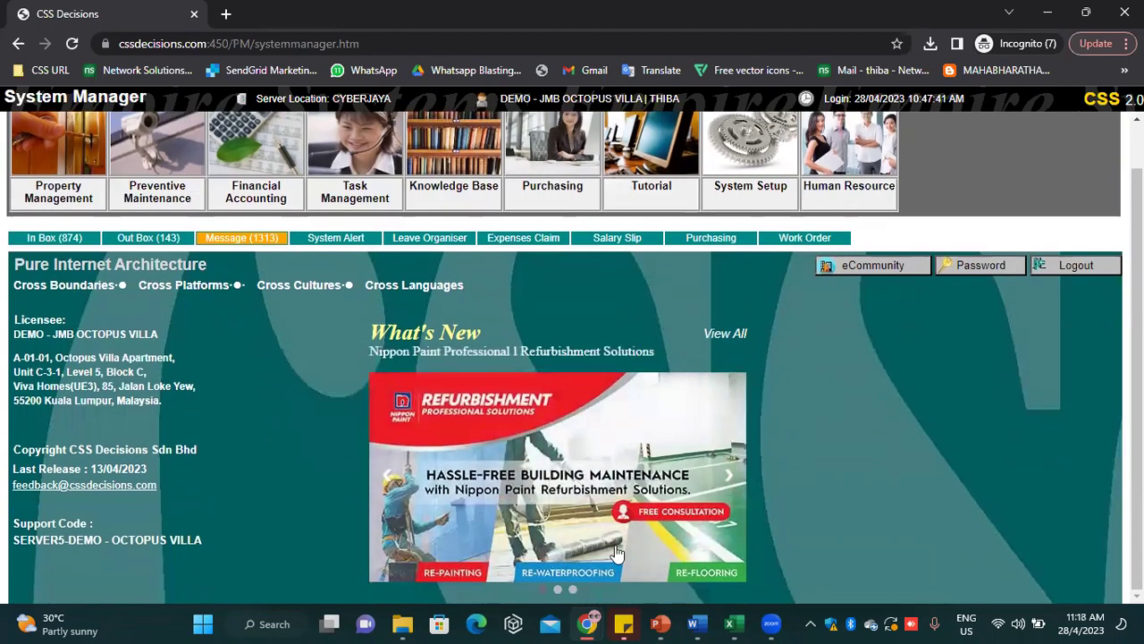
{"action": "mouse_move", "coordinate": [591, 623]}
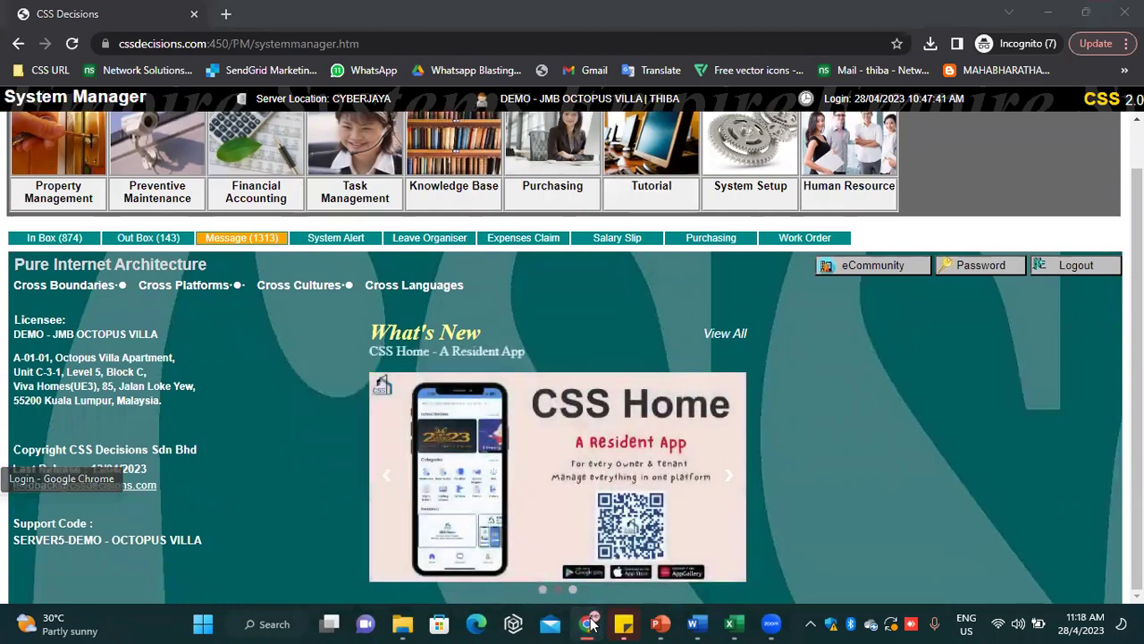
{"action": "left_click", "coordinate": [591, 623]}
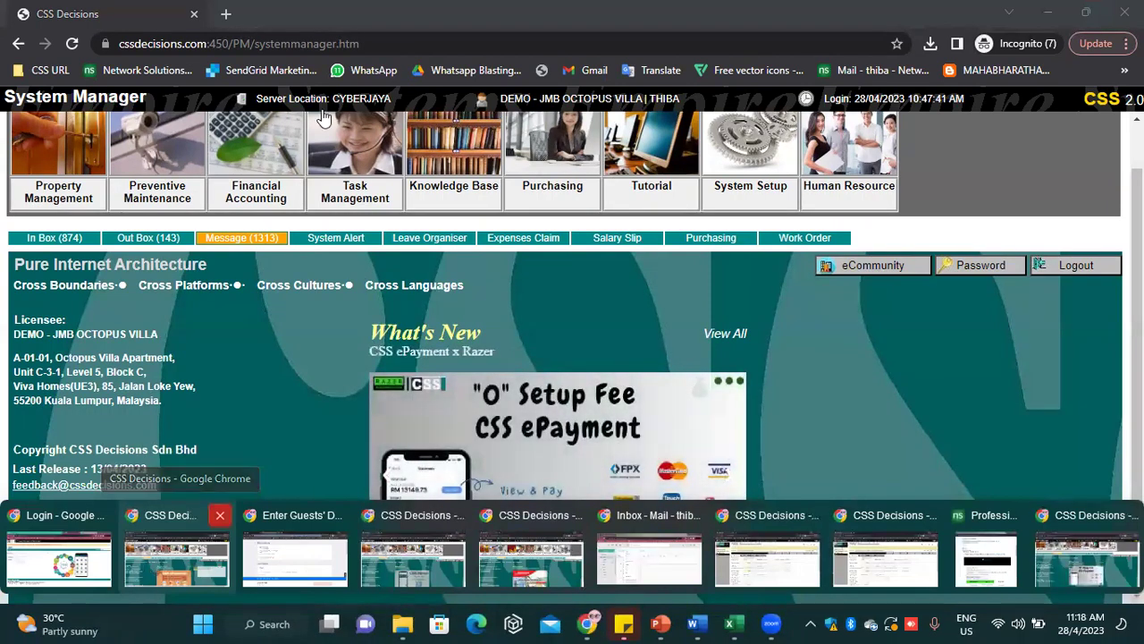
{"action": "left_click", "coordinate": [232, 334]}
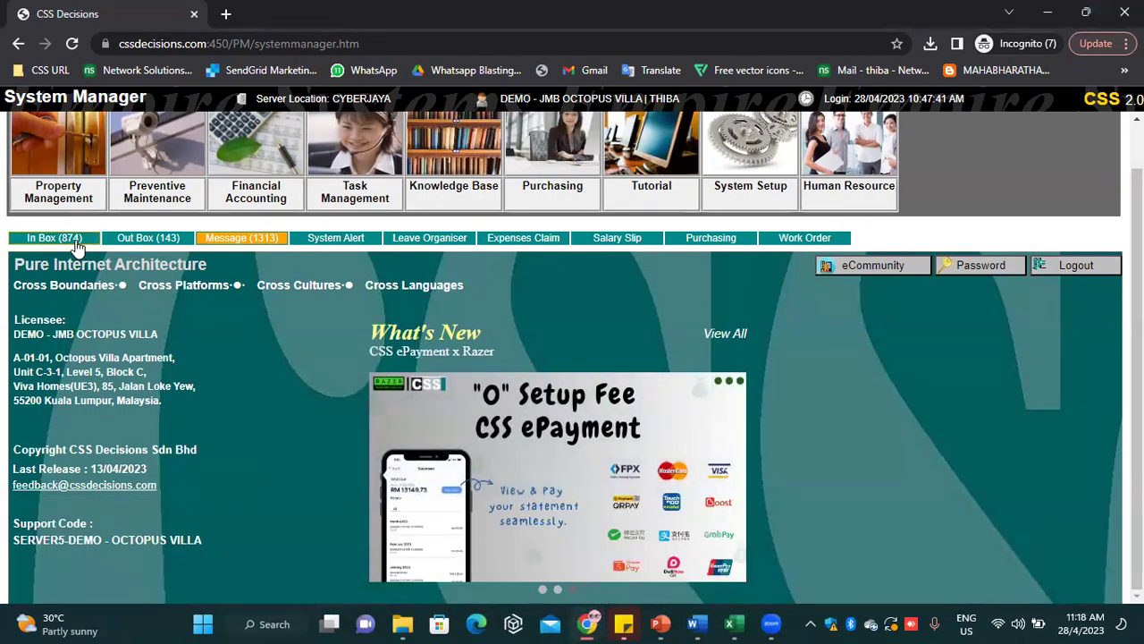
{"action": "scroll", "coordinate": [191, 297], "scroll_direction": "up", "scroll_amount": 1}
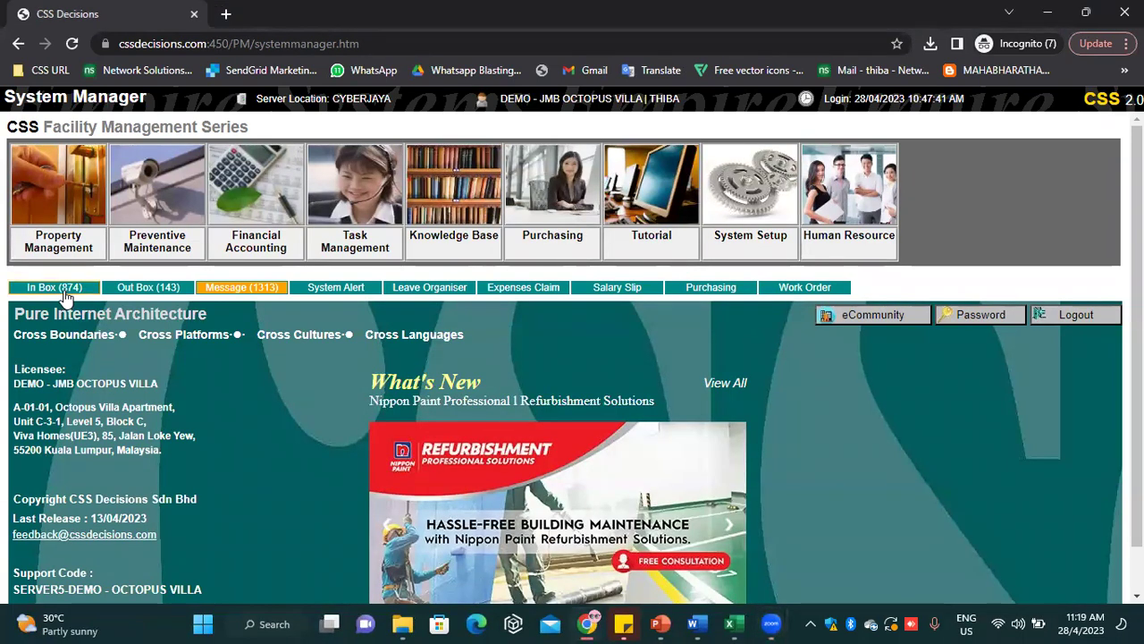
{"action": "mouse_move", "coordinate": [593, 623]}
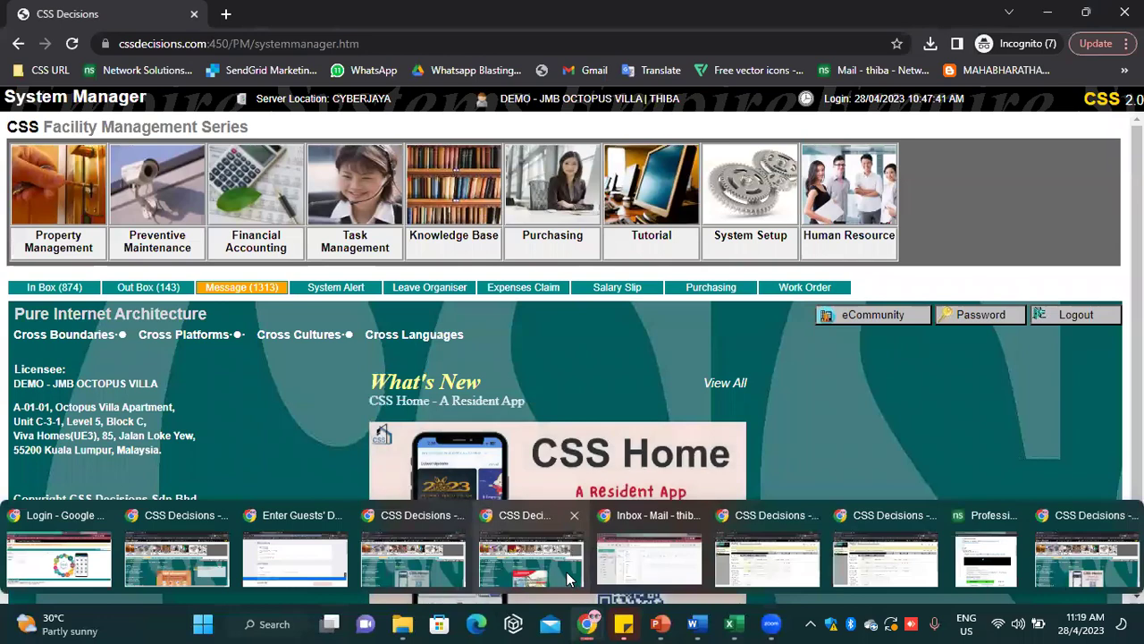
Bring the login window forward and open the Testing Pm5 login page from the saved CSS links
{"action": "left_click", "coordinate": [581, 559]}
{"action": "left_click", "coordinate": [38, 71]}
{"action": "left_click", "coordinate": [39, 139]}
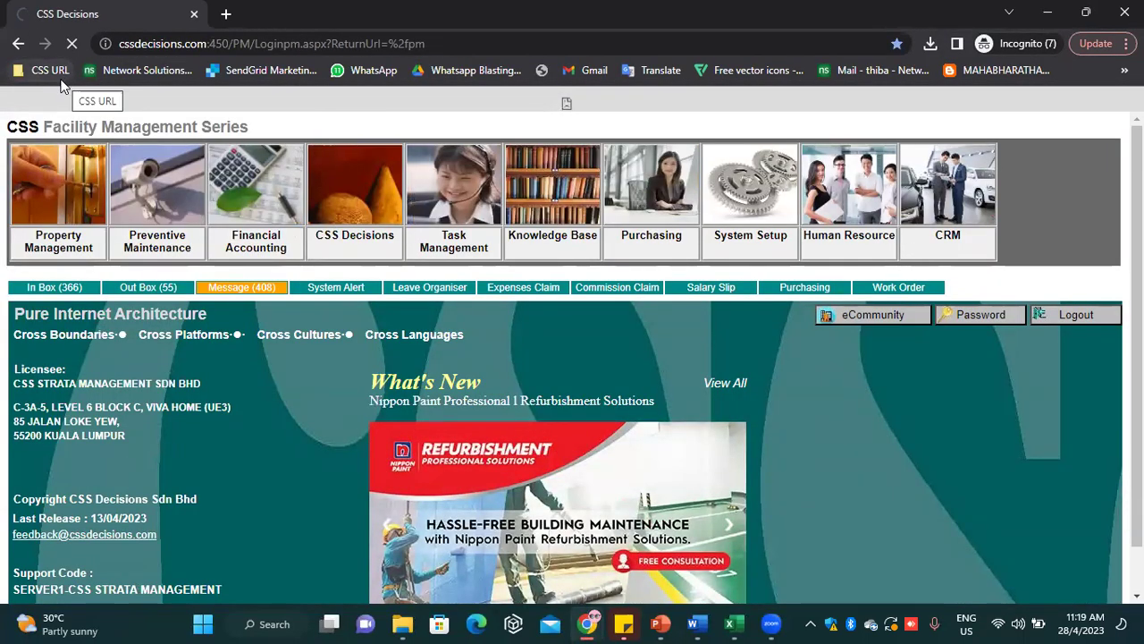
{"action": "left_click", "coordinate": [1124, 13]}
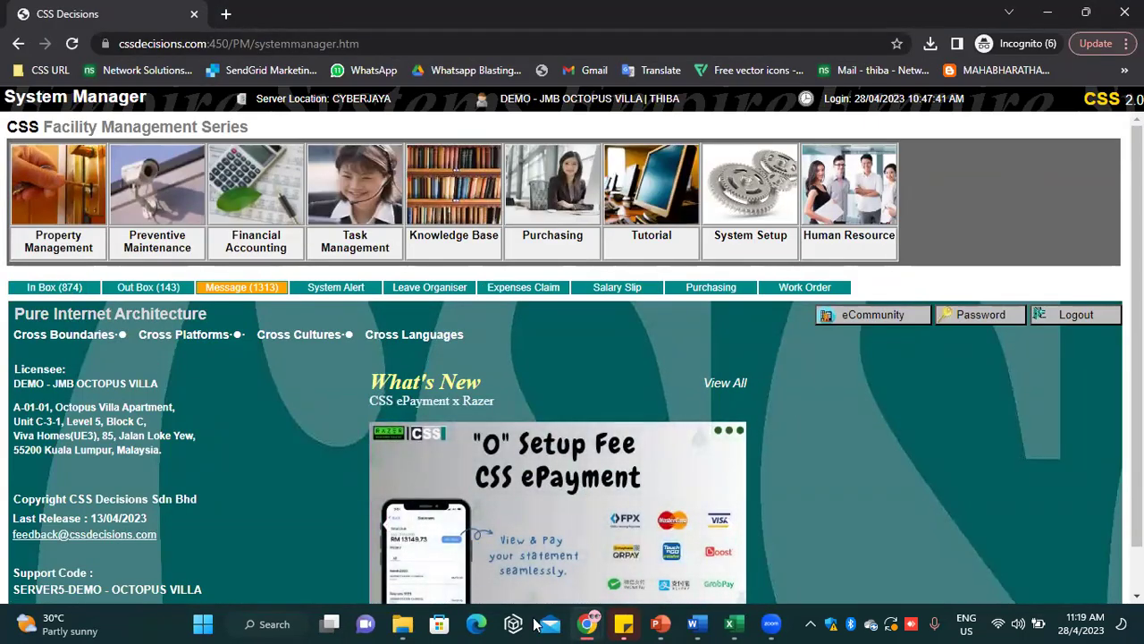
{"action": "mouse_move", "coordinate": [586, 623]}
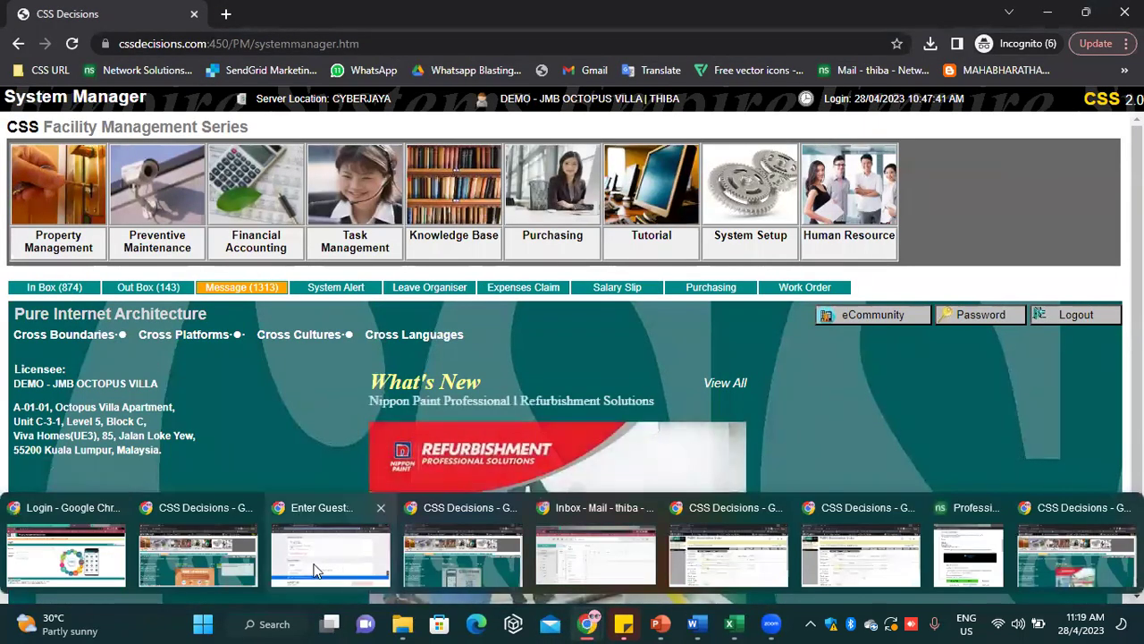
{"action": "left_click", "coordinate": [203, 540]}
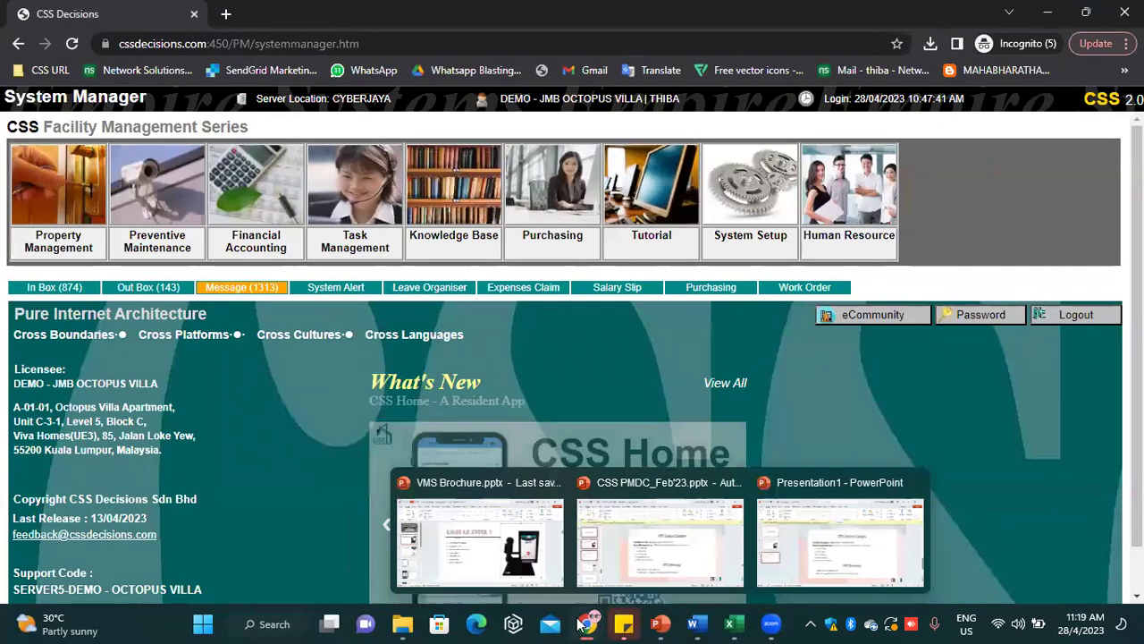
{"action": "mouse_move", "coordinate": [586, 623]}
{"action": "left_click", "coordinate": [85, 547]}
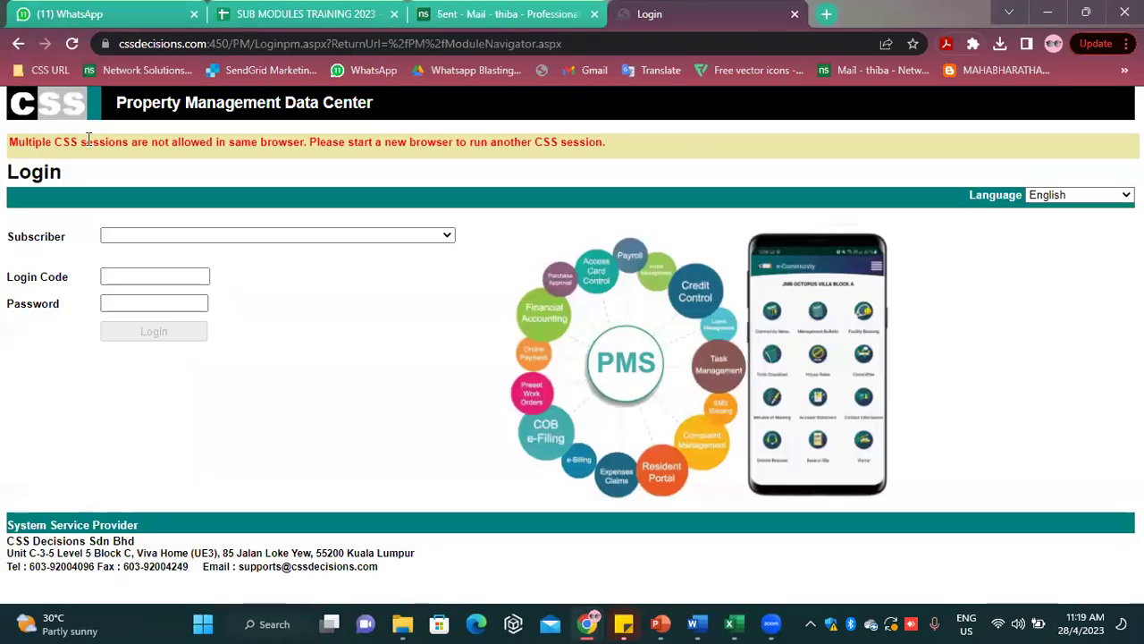
{"action": "left_click", "coordinate": [53, 118]}
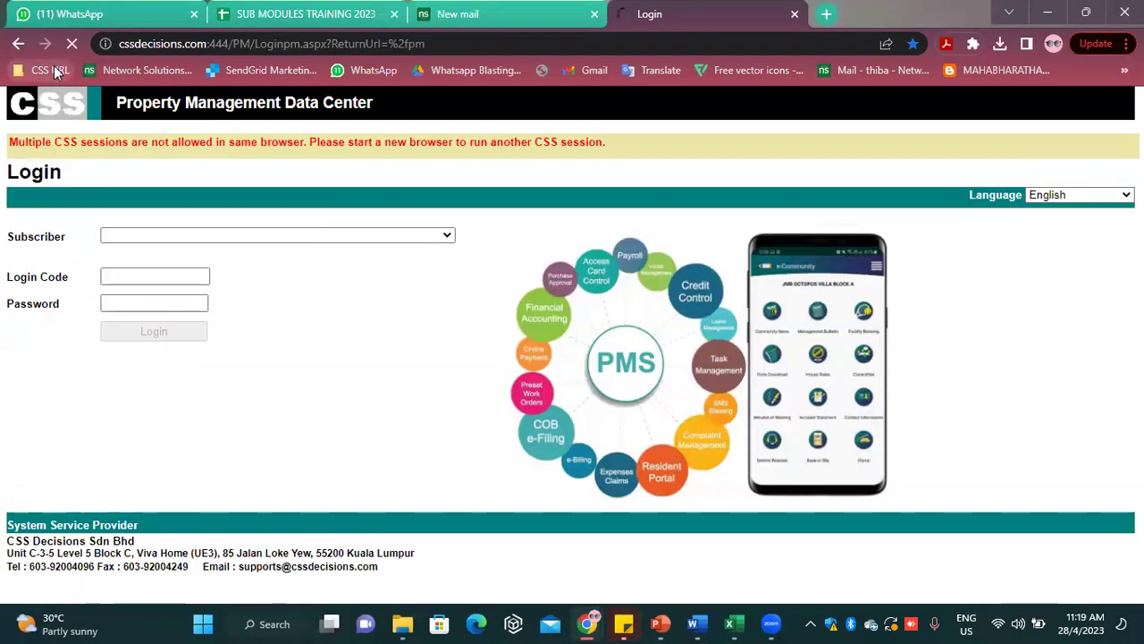
{"action": "left_click", "coordinate": [54, 70]}
{"action": "left_click", "coordinate": [80, 138]}
Log in with the account password and dismiss the new-messages alert
{"action": "left_click", "coordinate": [154, 300]}
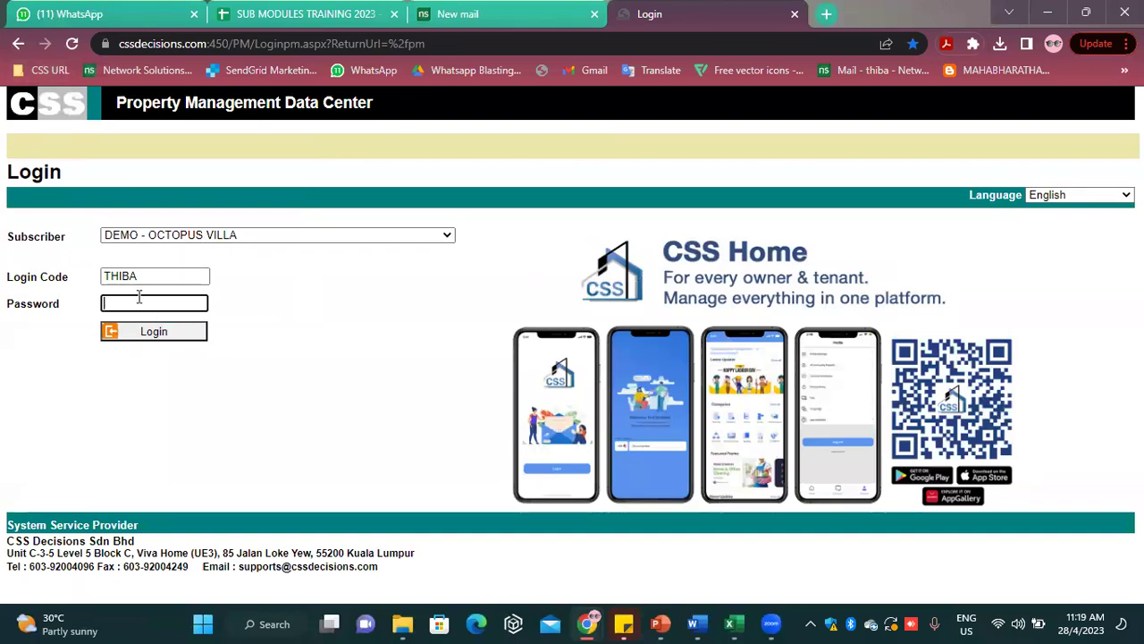
{"action": "type", "text": "••••"}
{"action": "key", "text": "Return"}
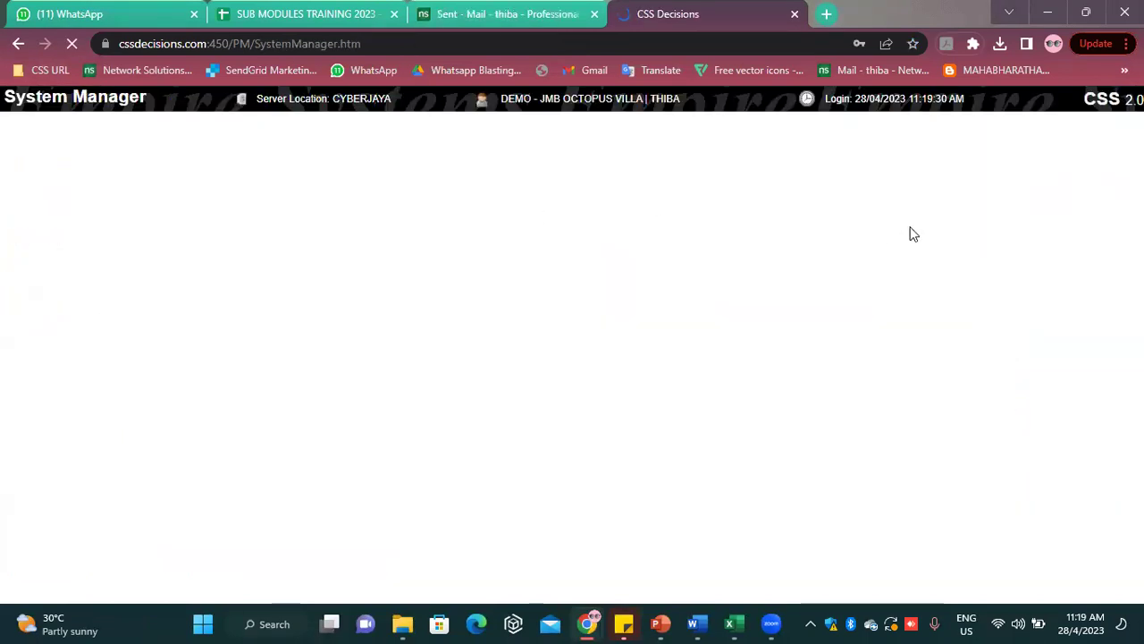
{"action": "key", "text": "Return"}
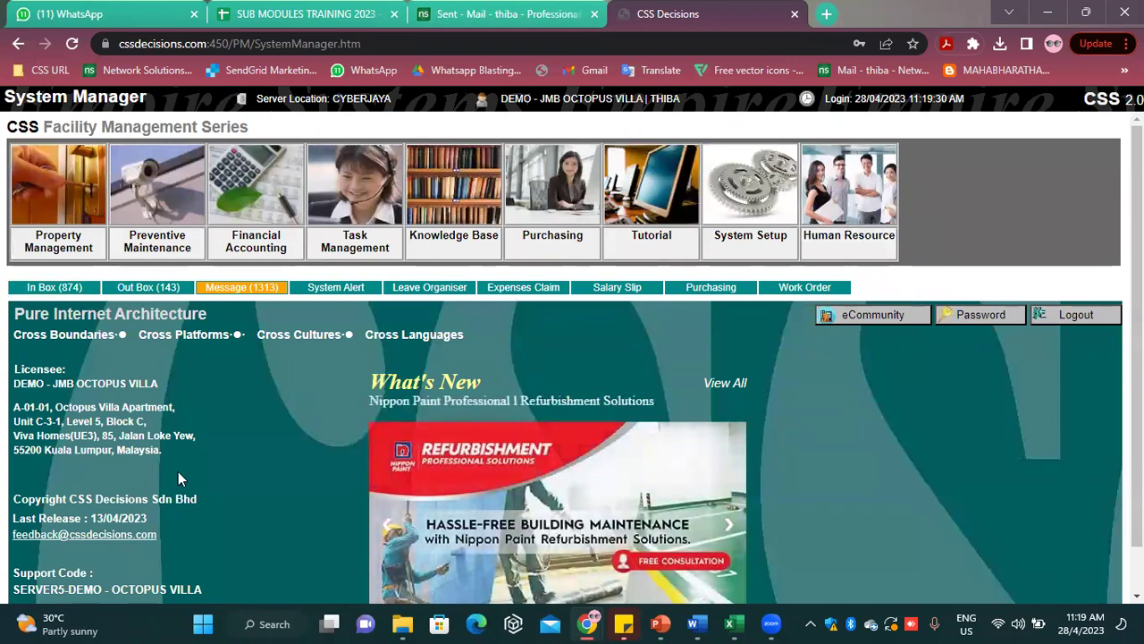
{"action": "mouse_move", "coordinate": [588, 624]}
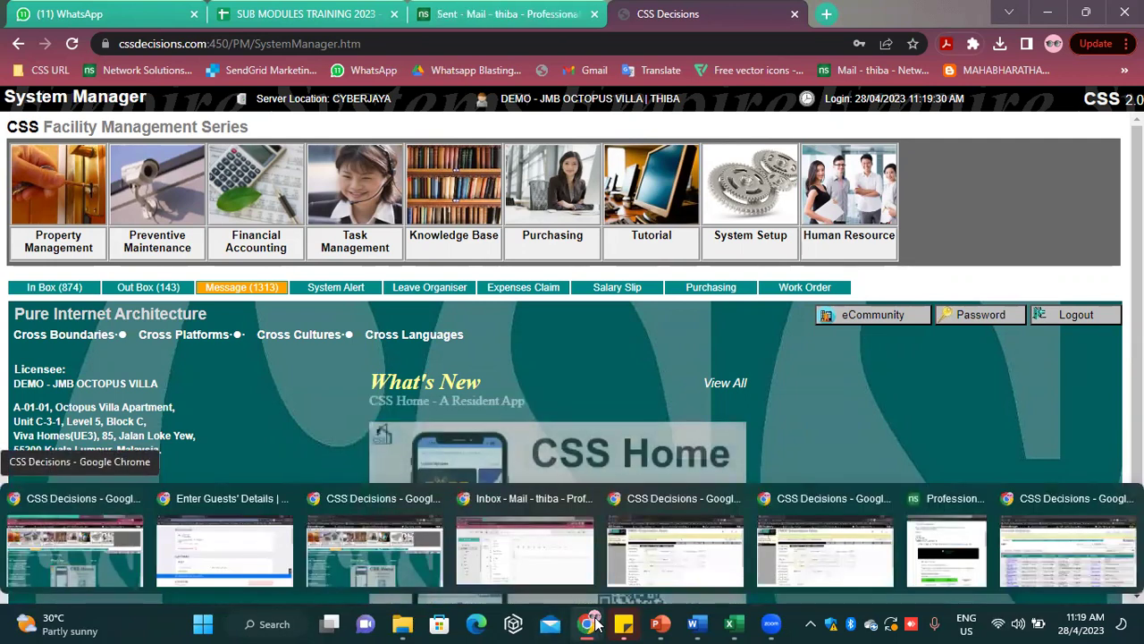
Open work order 10000720 (AET - AUTOWO) from the In Box in the Incognito window and scroll through it
{"action": "left_click", "coordinate": [1068, 550]}
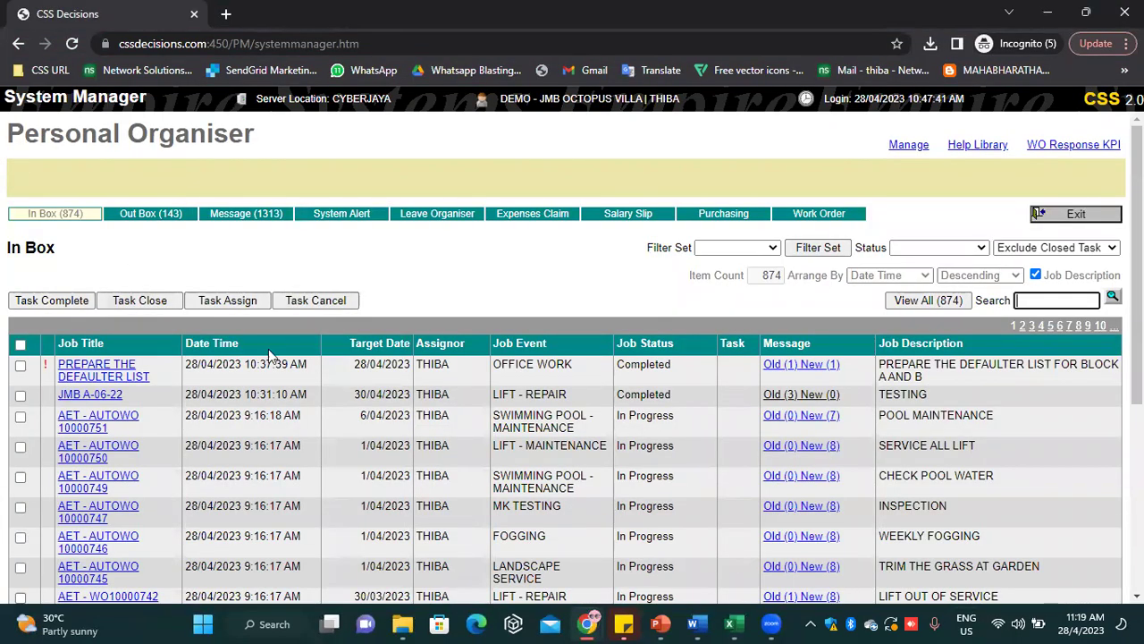
{"action": "scroll", "coordinate": [268, 349], "scroll_direction": "down", "scroll_amount": 4}
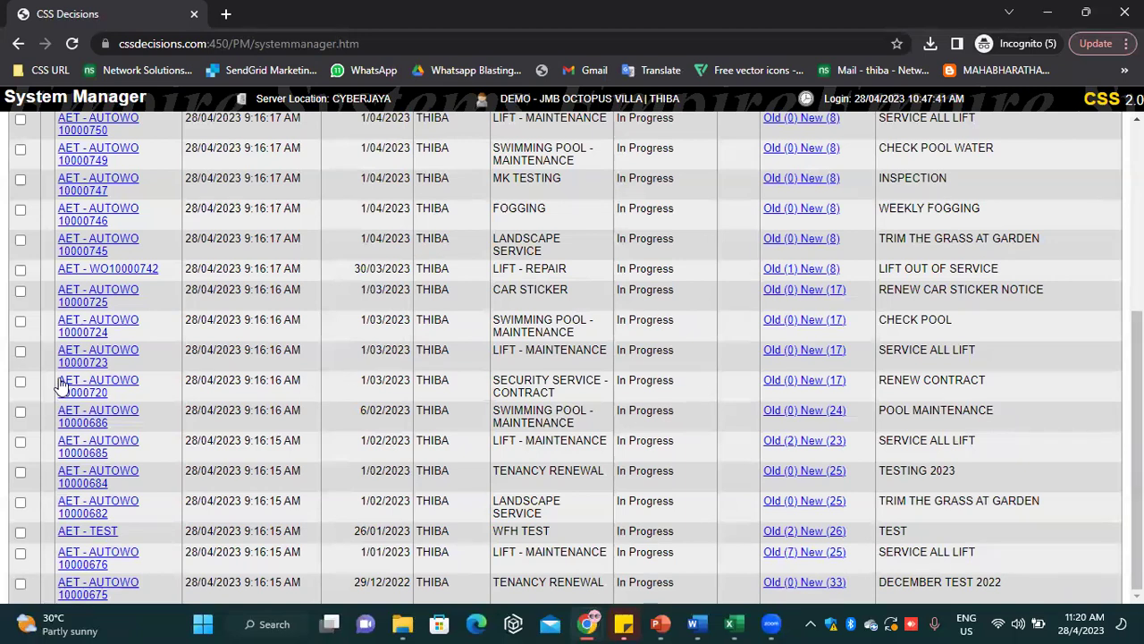
{"action": "left_click", "coordinate": [120, 386]}
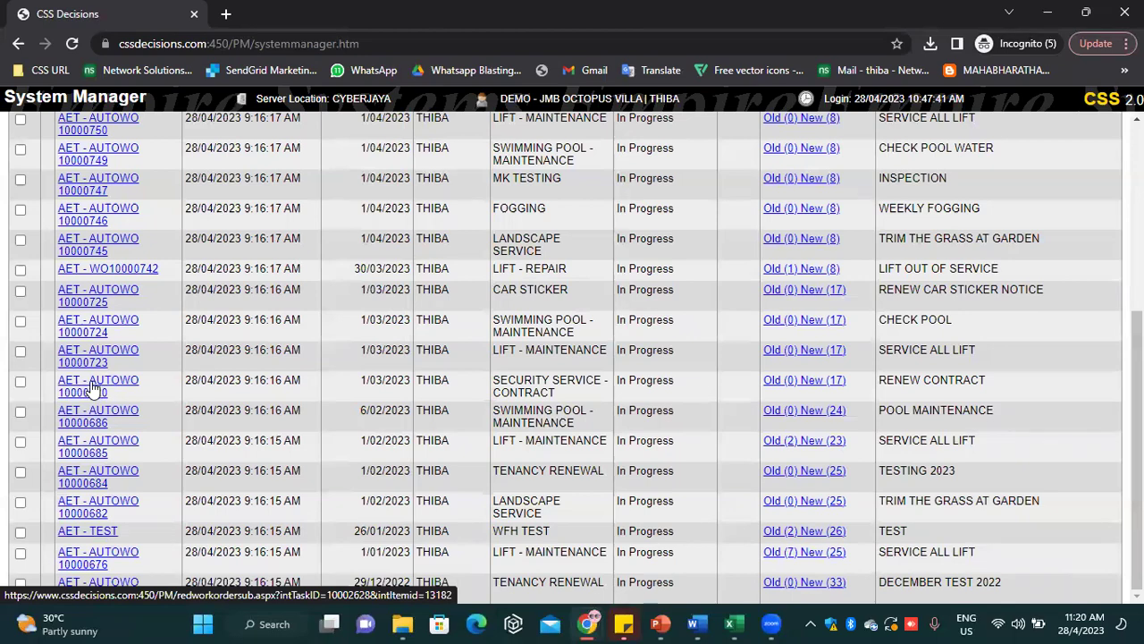
{"action": "scroll", "coordinate": [250, 384], "scroll_direction": "down", "scroll_amount": 2}
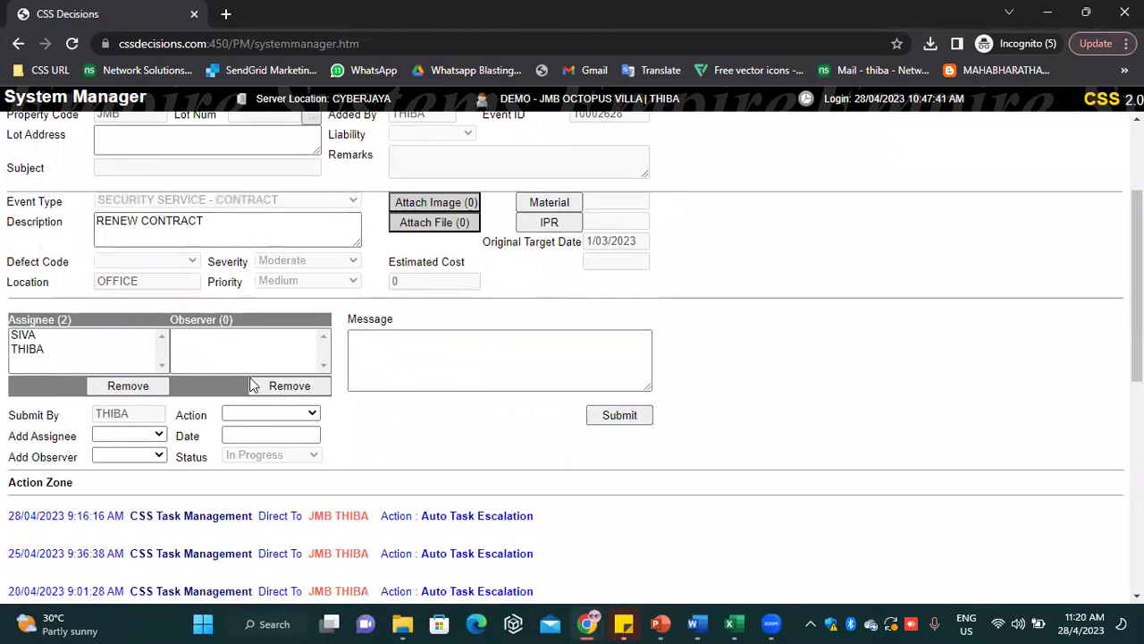
{"action": "scroll", "coordinate": [268, 383], "scroll_direction": "down", "scroll_amount": 2}
{"action": "scroll", "coordinate": [605, 383], "scroll_direction": "down", "scroll_amount": 4}
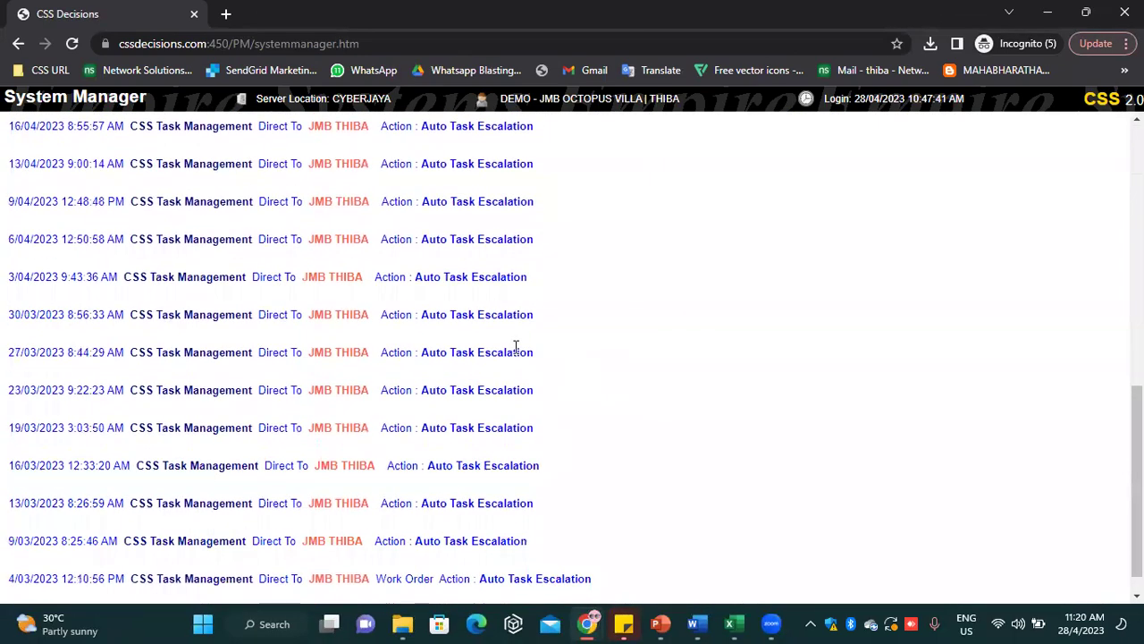
{"action": "scroll", "coordinate": [518, 350], "scroll_direction": "up", "scroll_amount": 8}
{"action": "scroll", "coordinate": [523, 344], "scroll_direction": "down", "scroll_amount": 5}
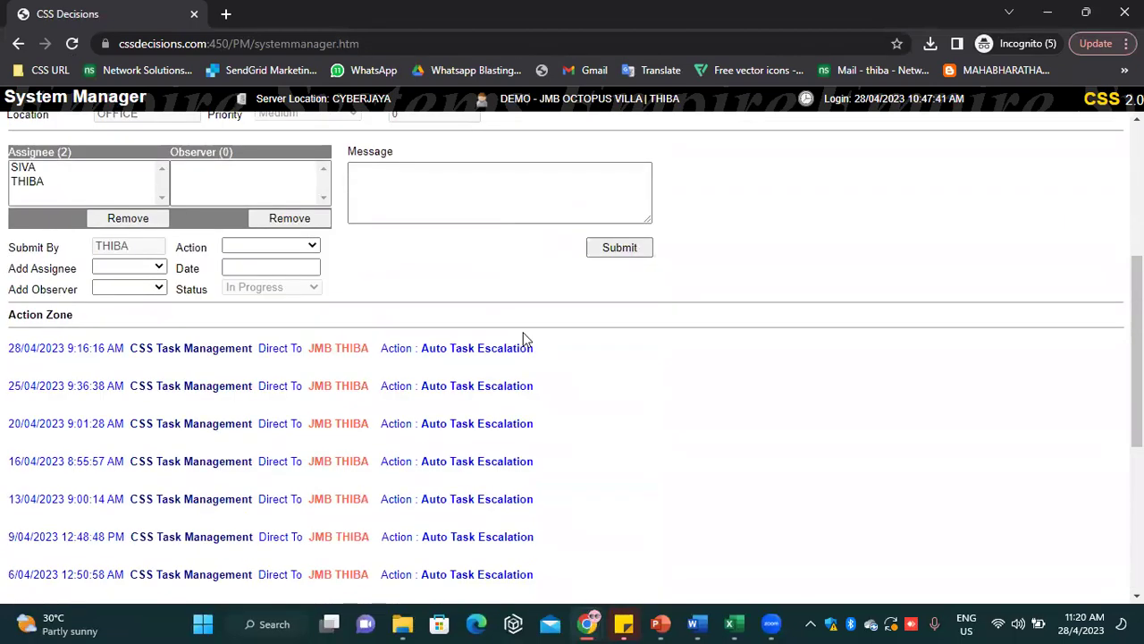
{"action": "scroll", "coordinate": [521, 322], "scroll_direction": "up", "scroll_amount": 6}
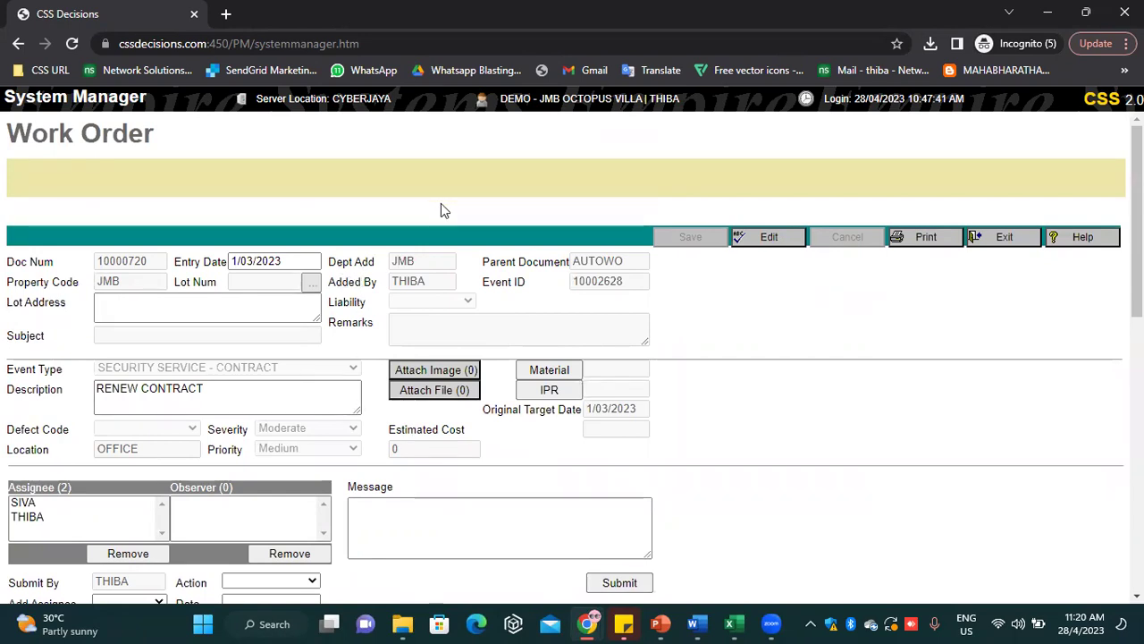
Scroll through the Action Zone entries of work order 10000720
{"action": "scroll", "coordinate": [438, 277], "scroll_direction": "down", "scroll_amount": 8}
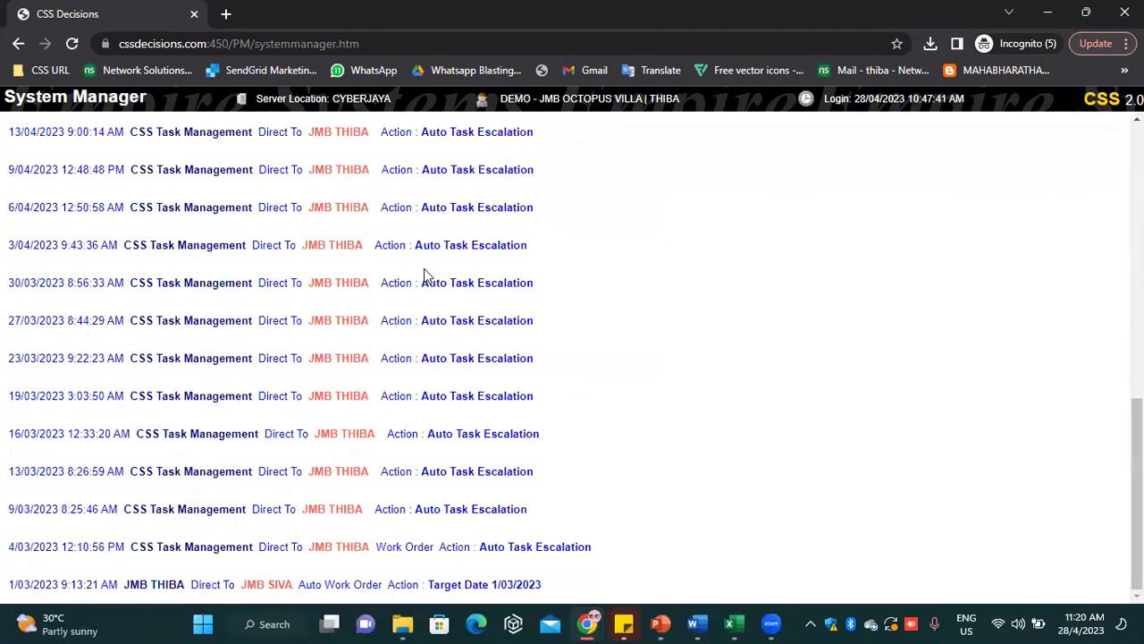
{"action": "scroll", "coordinate": [952, 274], "scroll_direction": "up", "scroll_amount": 10}
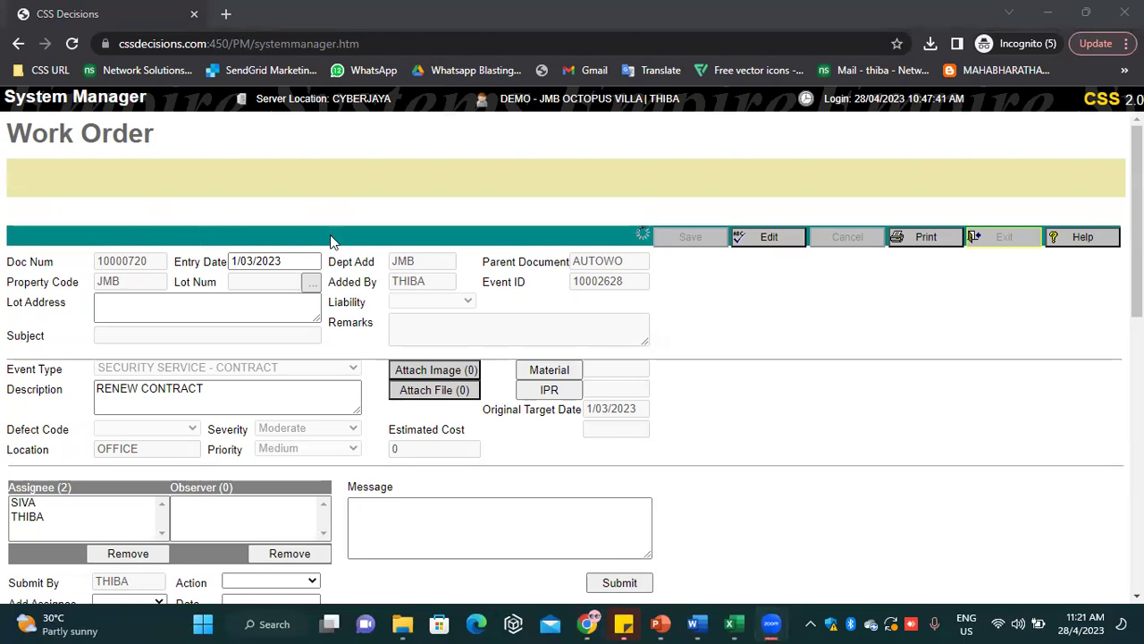
{"action": "scroll", "coordinate": [386, 268], "scroll_direction": "down", "scroll_amount": 4}
{"action": "scroll", "coordinate": [386, 269], "scroll_direction": "up", "scroll_amount": 4}
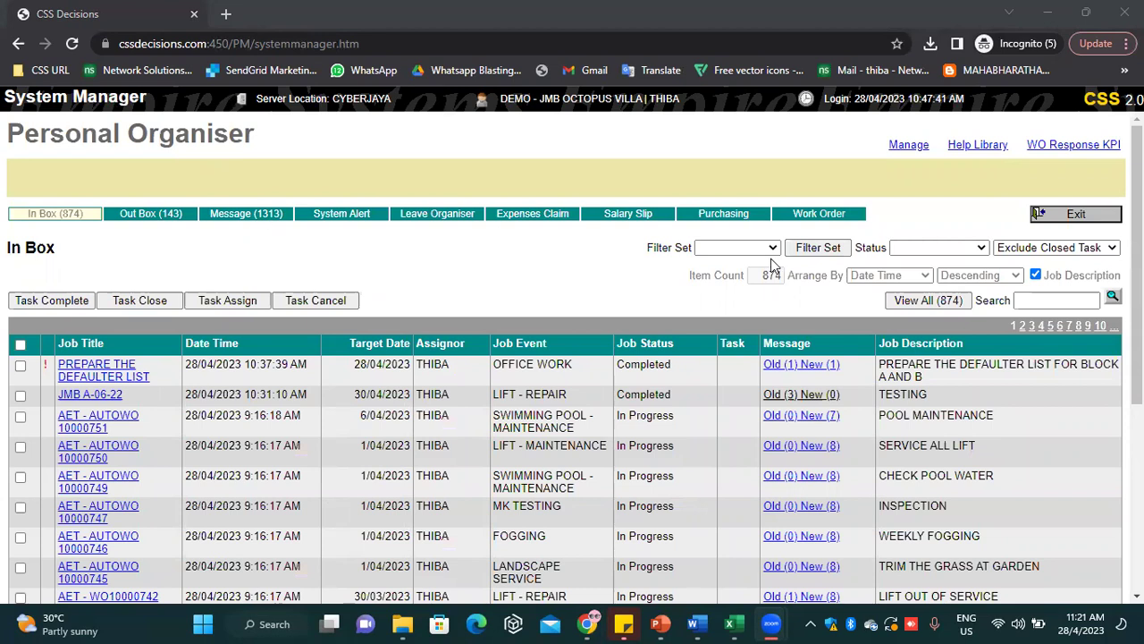
Exit the Personal Organiser, dismiss the message alert, and open Preventive Maintenance > Operation > Auto WO Flow Chart
{"action": "left_click", "coordinate": [1049, 220]}
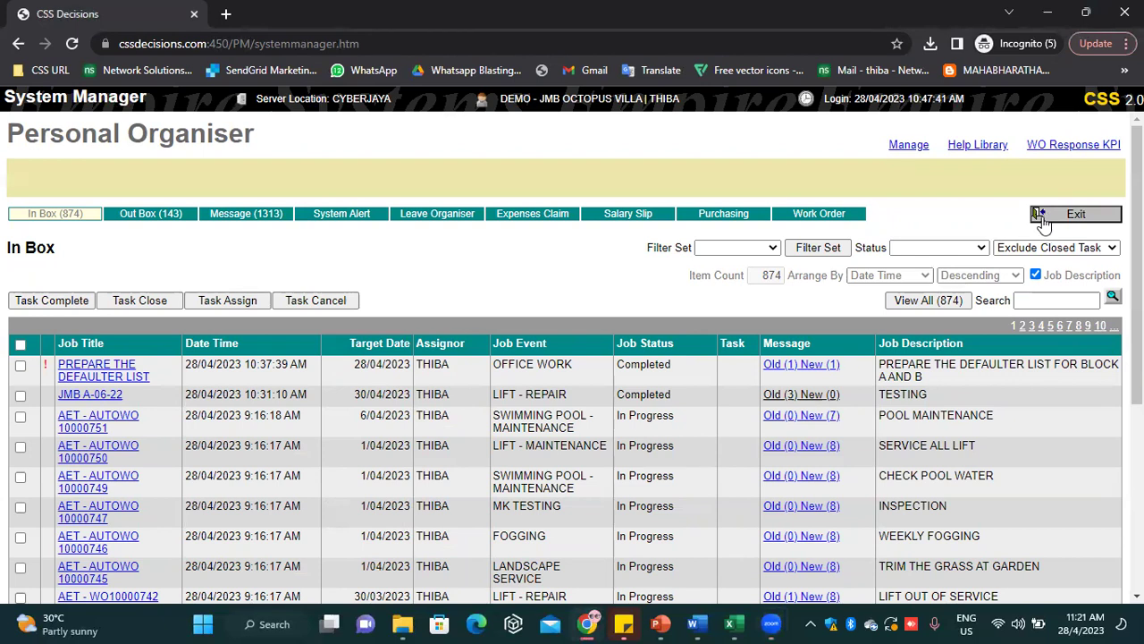
{"action": "left_click", "coordinate": [1042, 220]}
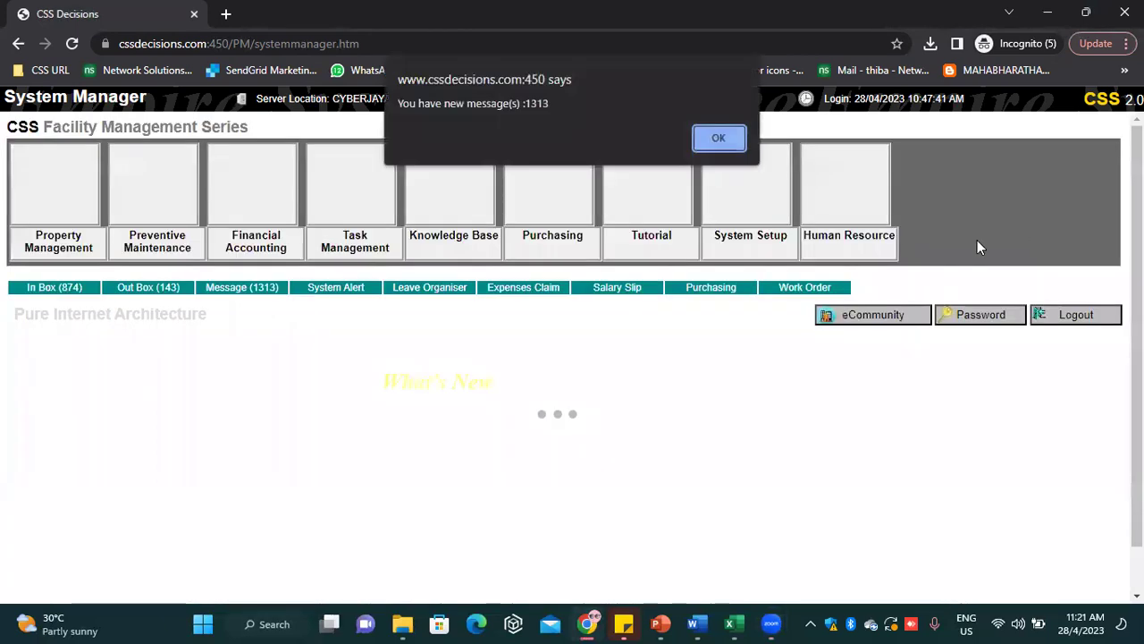
{"action": "left_click", "coordinate": [739, 143]}
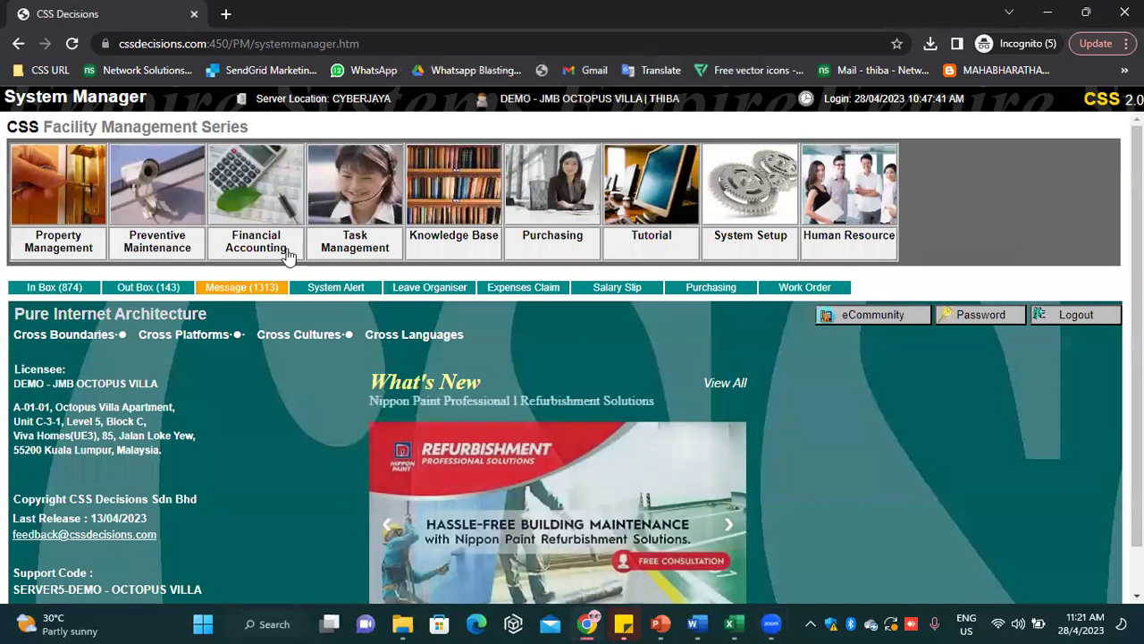
{"action": "left_click", "coordinate": [170, 233]}
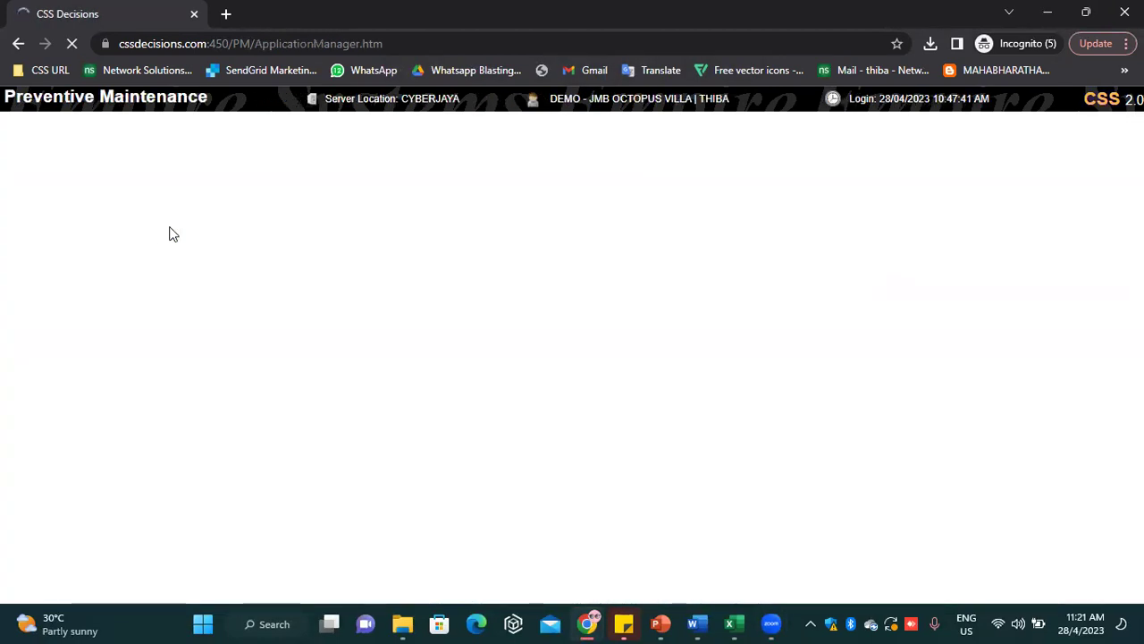
{"action": "left_click", "coordinate": [112, 166]}
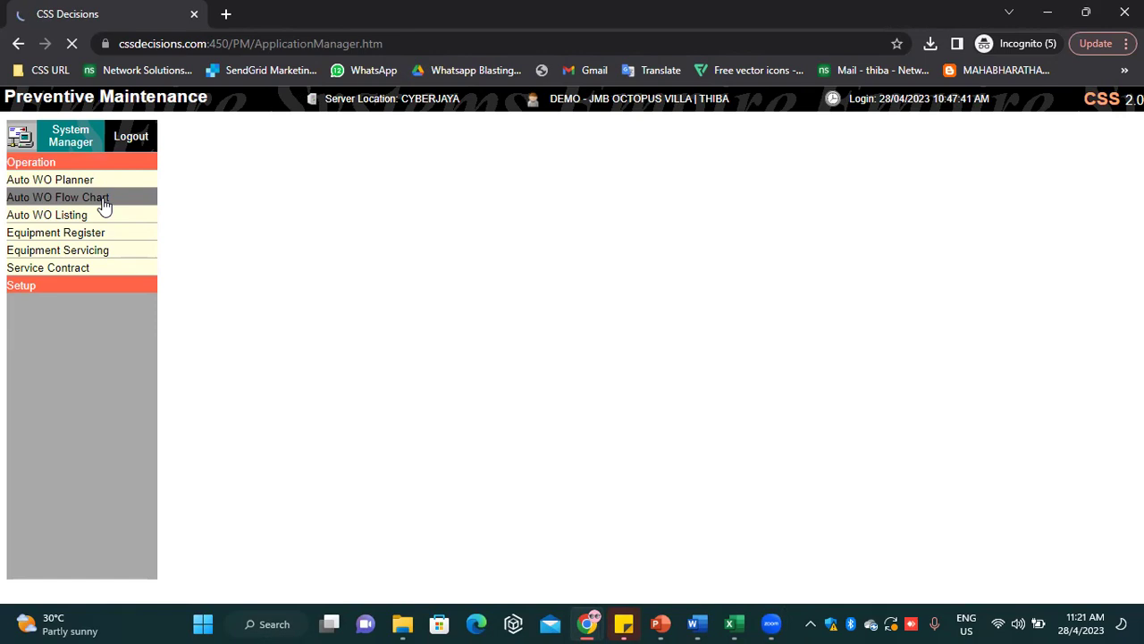
{"action": "left_click", "coordinate": [105, 199]}
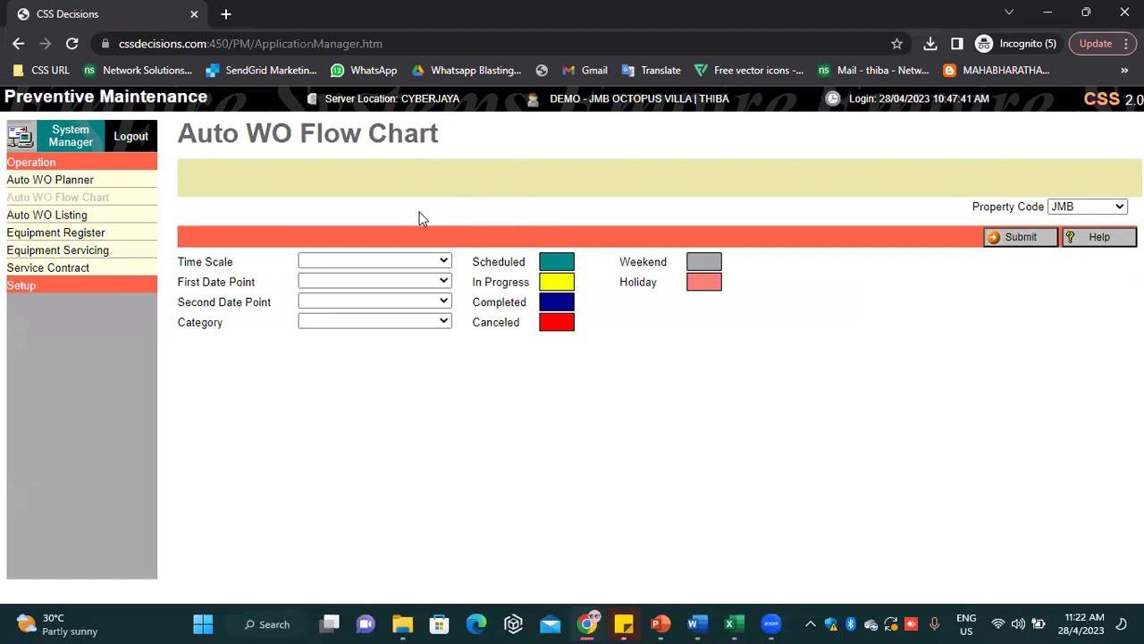
Draw a monthly flow chart from 2023 Jan to 2023 Apr, leaving Category blank
{"action": "left_click", "coordinate": [388, 260]}
{"action": "left_click", "coordinate": [374, 298]}
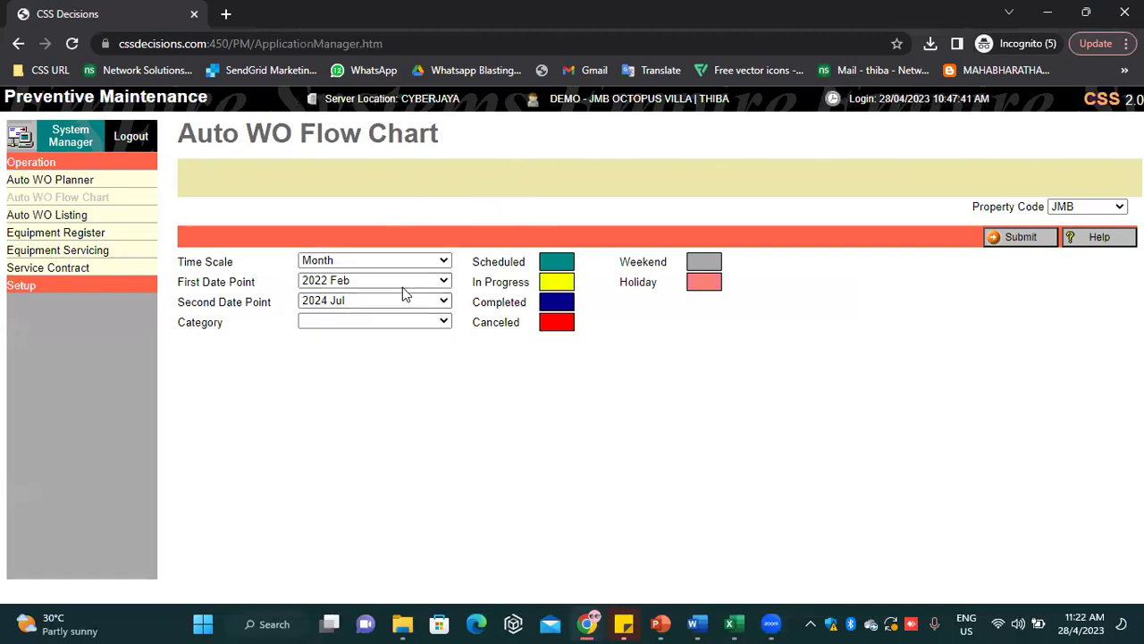
{"action": "left_click", "coordinate": [393, 282]}
{"action": "scroll", "coordinate": [358, 447], "scroll_direction": "down", "scroll_amount": 3}
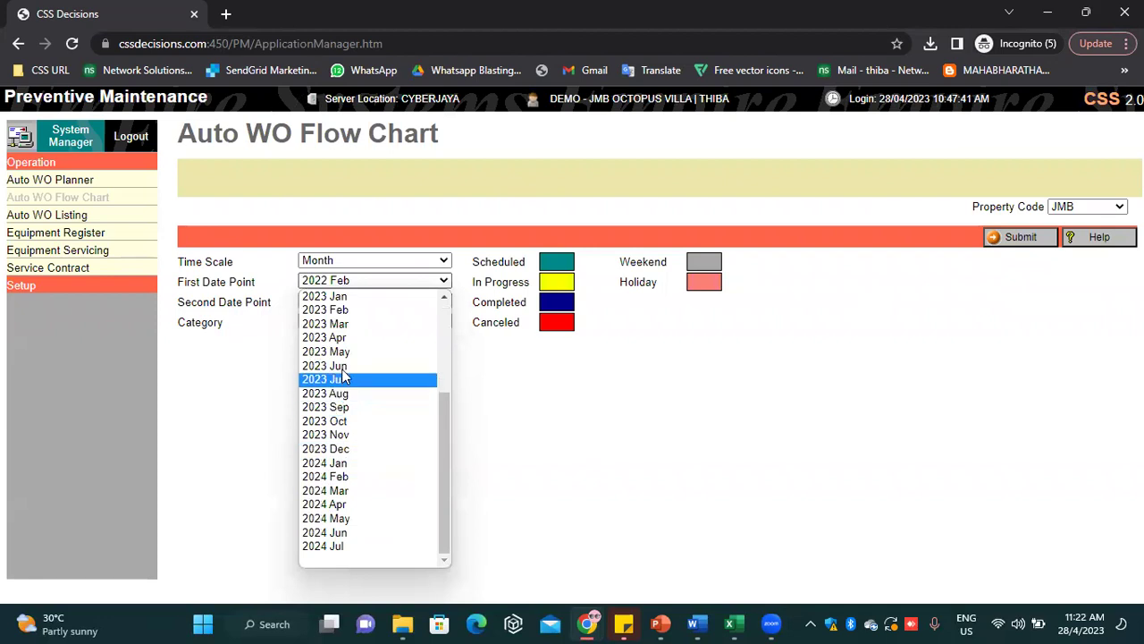
{"action": "left_click", "coordinate": [358, 299]}
{"action": "left_click", "coordinate": [362, 302]}
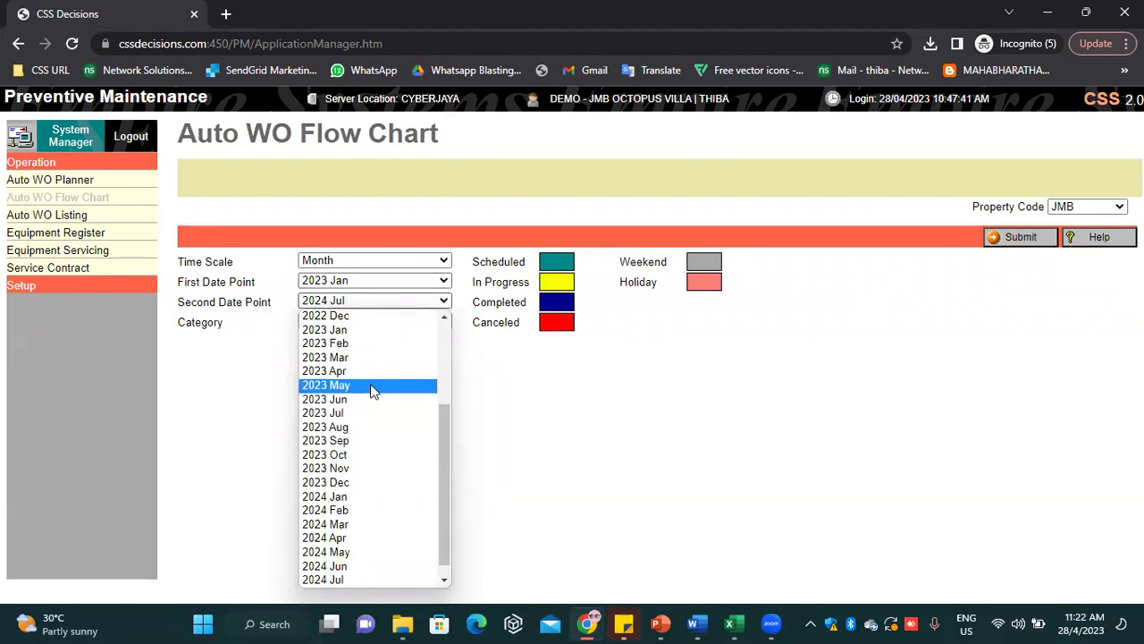
{"action": "left_click", "coordinate": [367, 371]}
{"action": "left_click", "coordinate": [384, 320]}
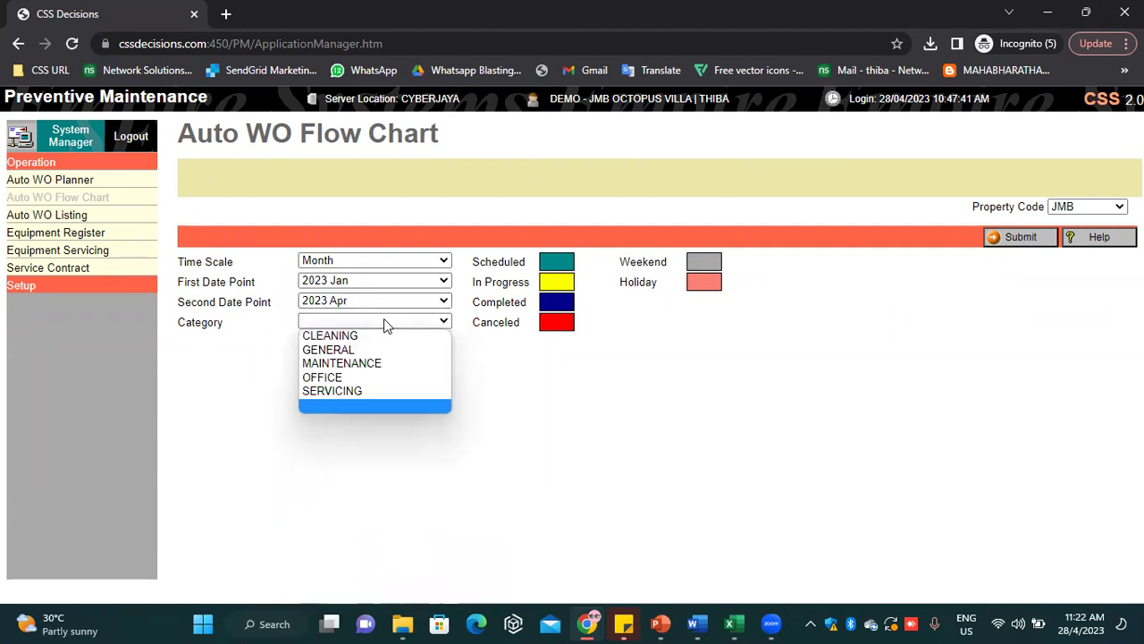
{"action": "left_click", "coordinate": [618, 454]}
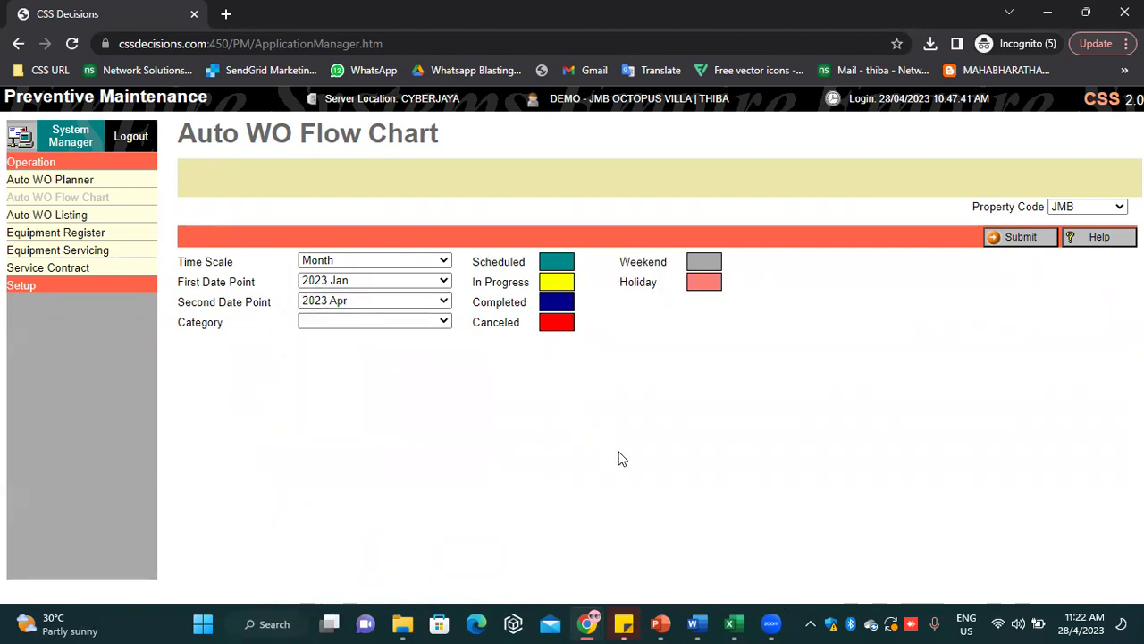
{"action": "left_click", "coordinate": [1029, 239]}
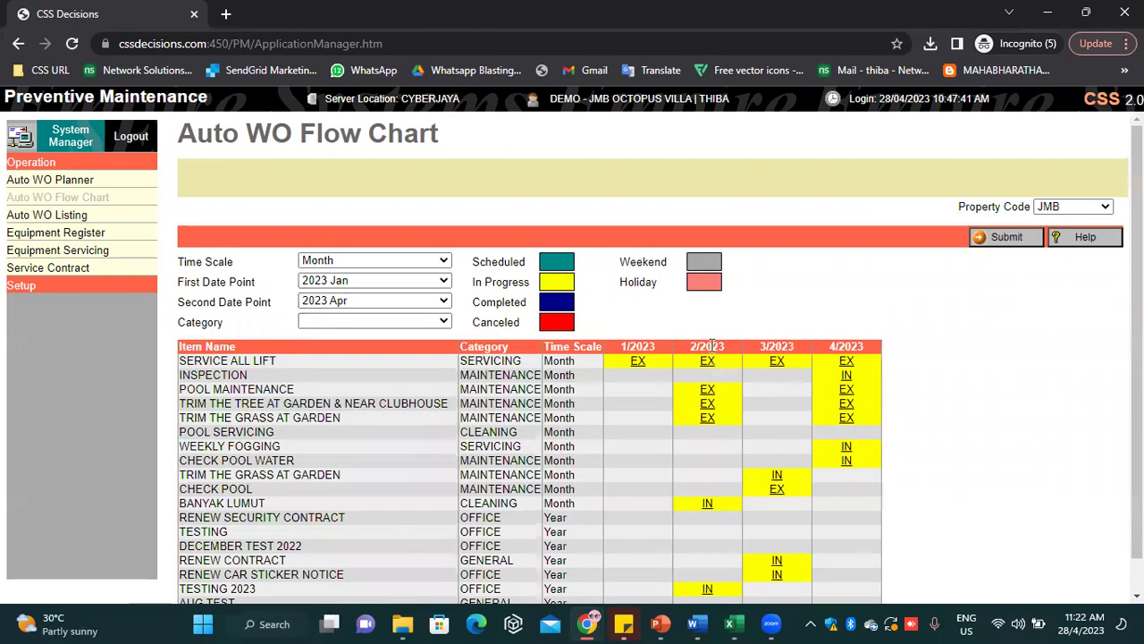
Change the first date point to 2022 Sep and redraw the chart
{"action": "scroll", "coordinate": [661, 365], "scroll_direction": "down", "scroll_amount": 1}
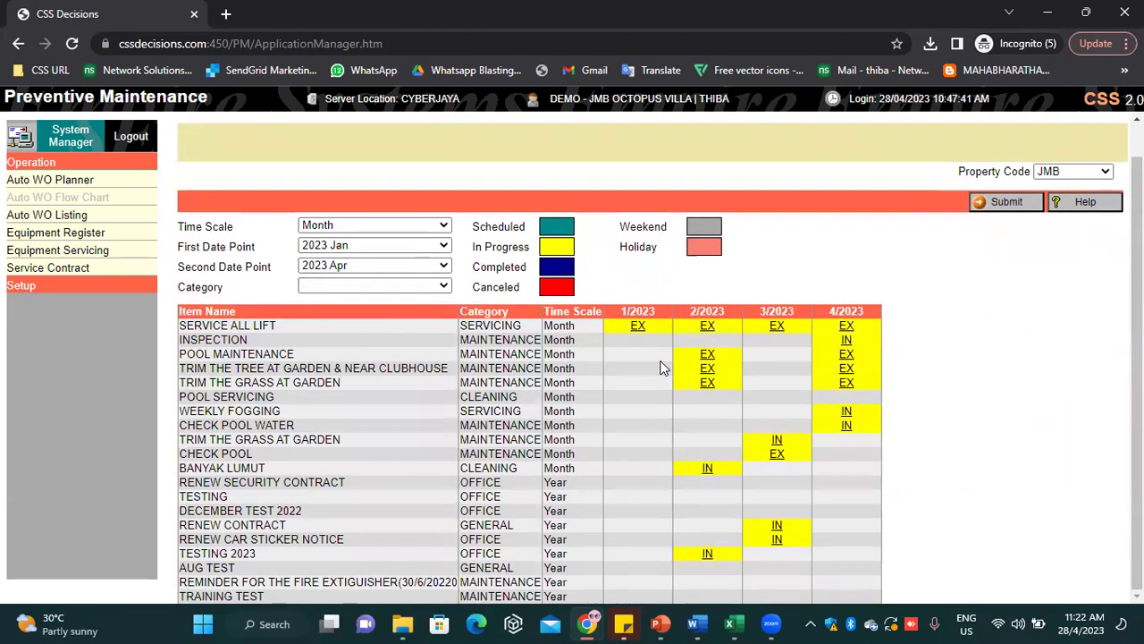
{"action": "left_click", "coordinate": [358, 250]}
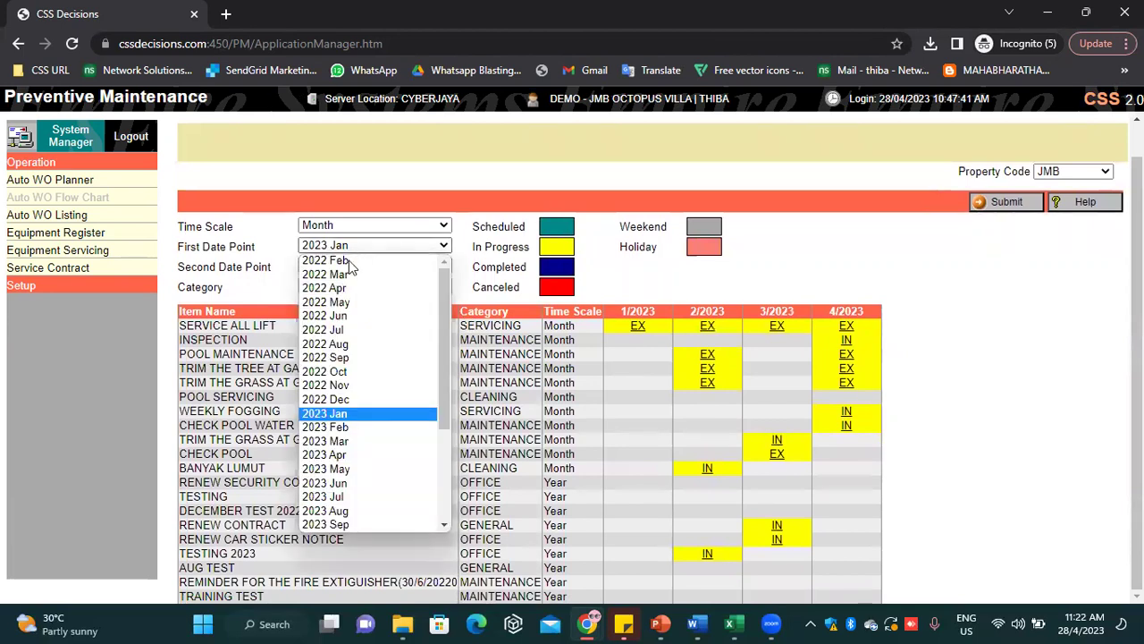
{"action": "left_click", "coordinate": [358, 361]}
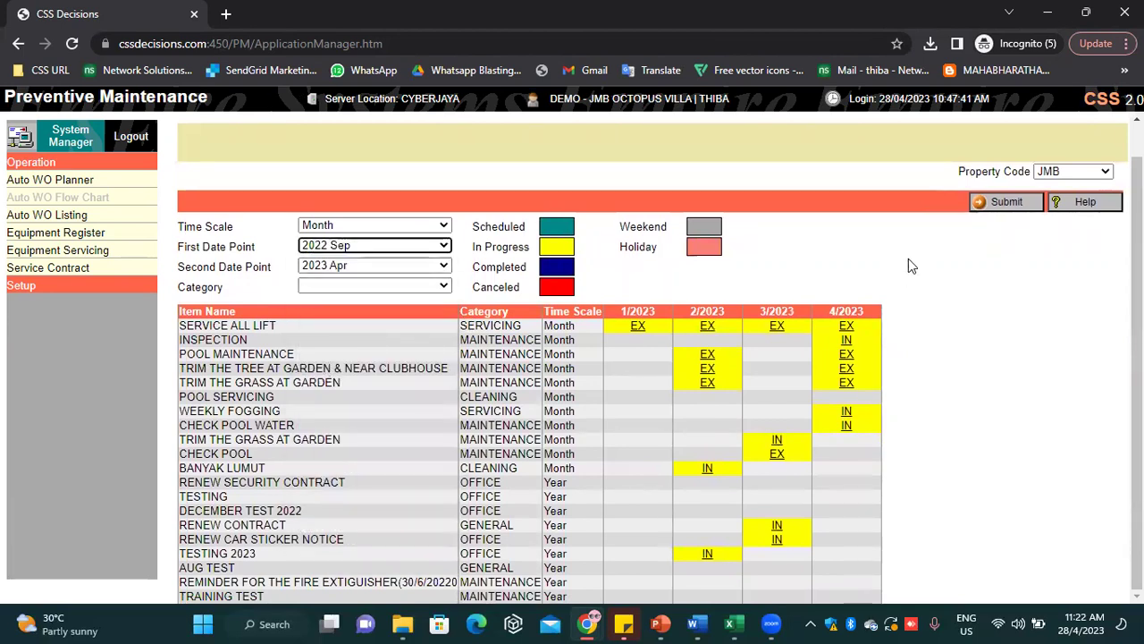
{"action": "left_click", "coordinate": [1002, 203]}
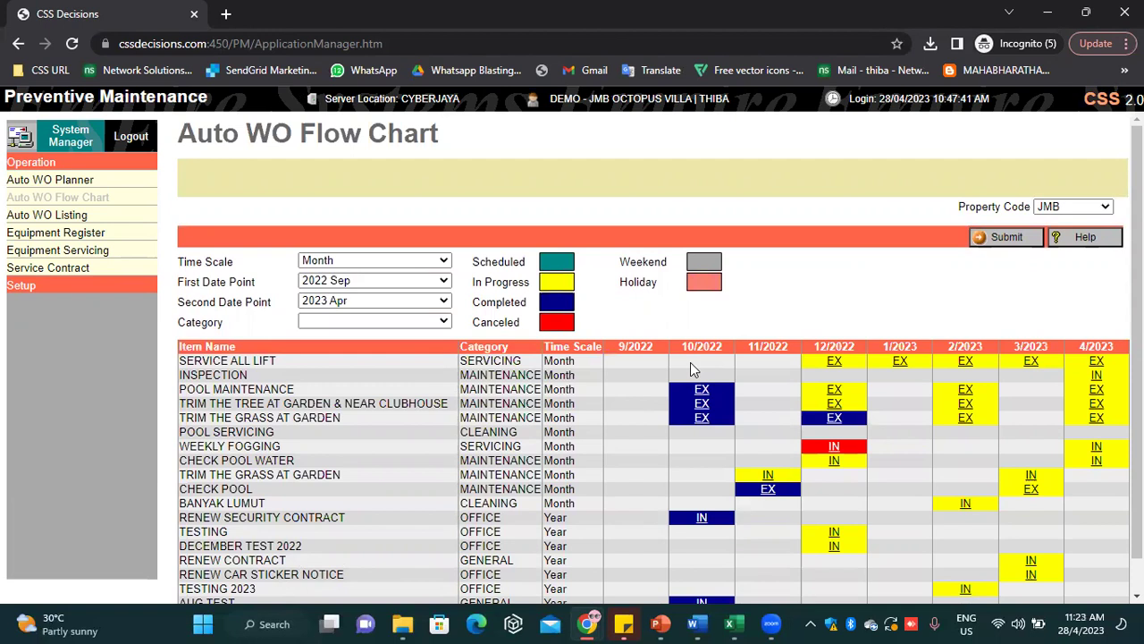
{"action": "scroll", "coordinate": [692, 368], "scroll_direction": "down", "scroll_amount": 1}
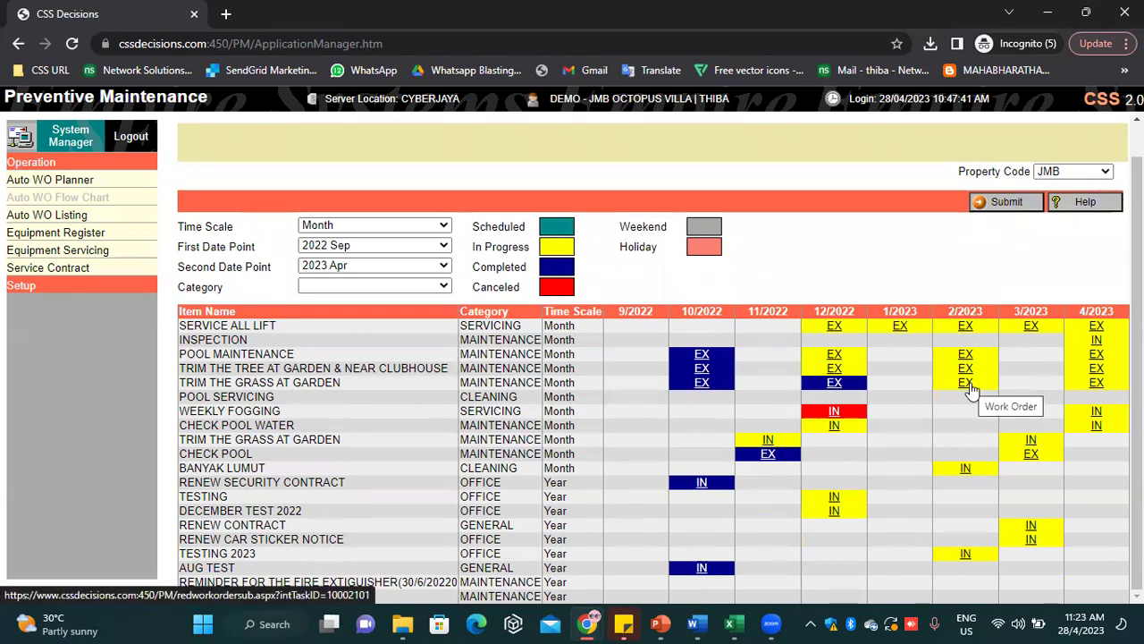
{"action": "scroll", "coordinate": [974, 384], "scroll_direction": "up", "scroll_amount": 1}
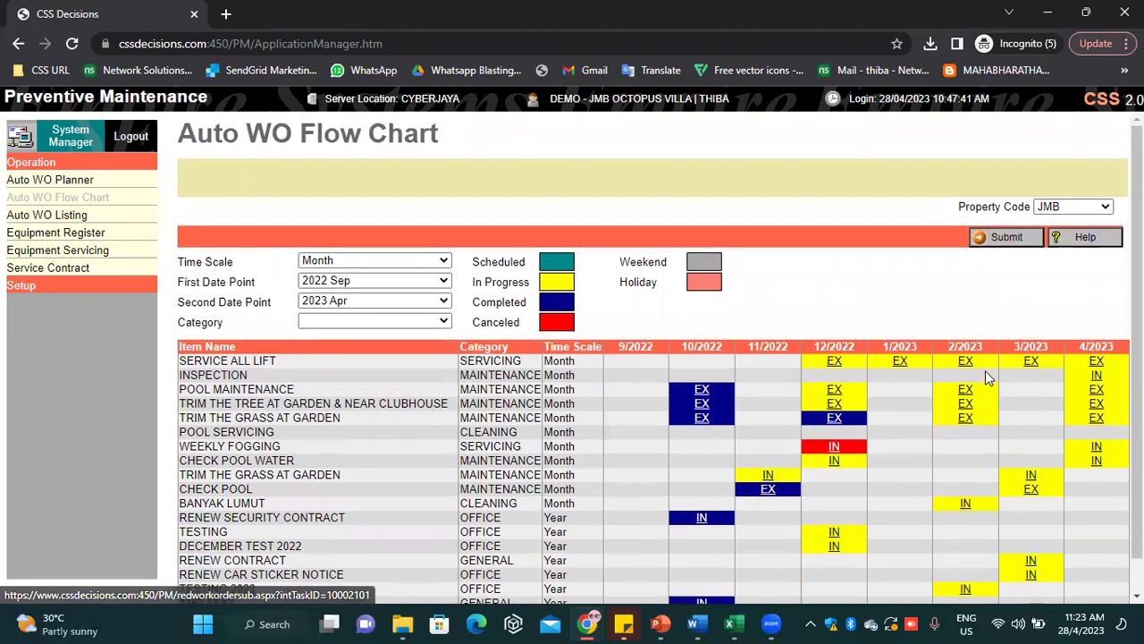
Review the 12/2022 TRIM THE GRASS AT GARDEN work order, then exit back to the flow chart
{"action": "left_click", "coordinate": [816, 397]}
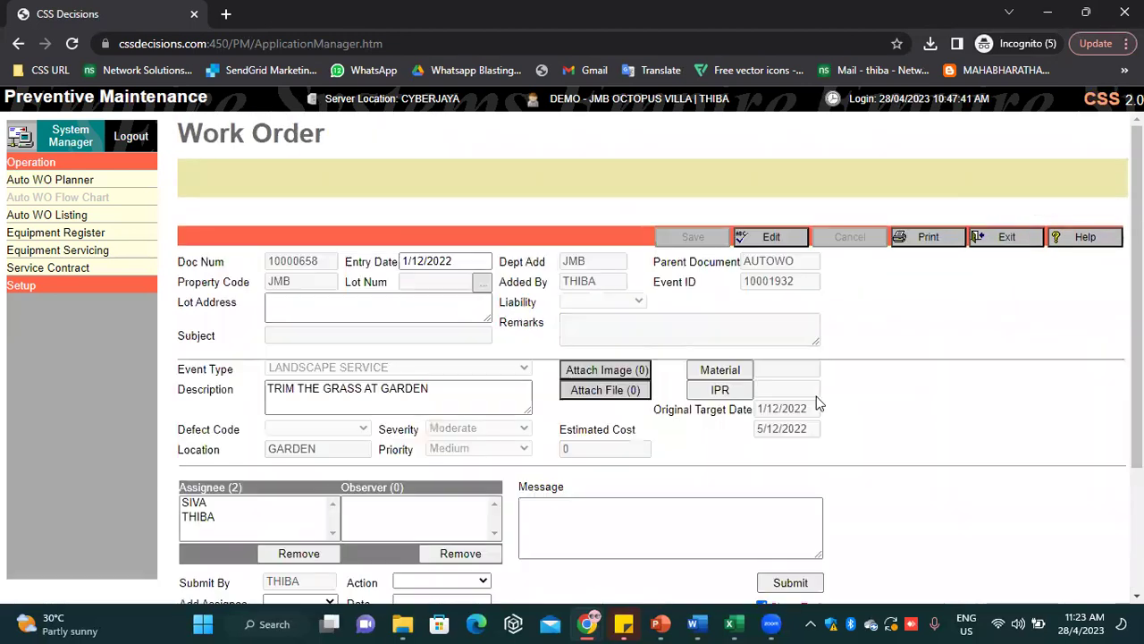
{"action": "scroll", "coordinate": [539, 436], "scroll_direction": "down", "scroll_amount": 2}
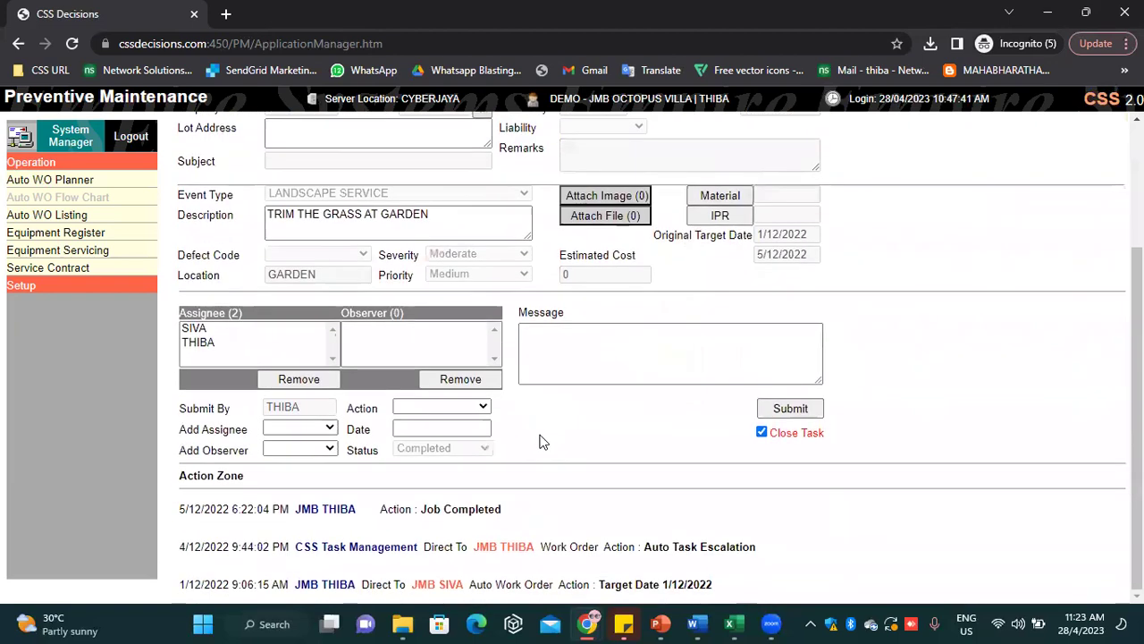
{"action": "scroll", "coordinate": [539, 436], "scroll_direction": "up", "scroll_amount": 2}
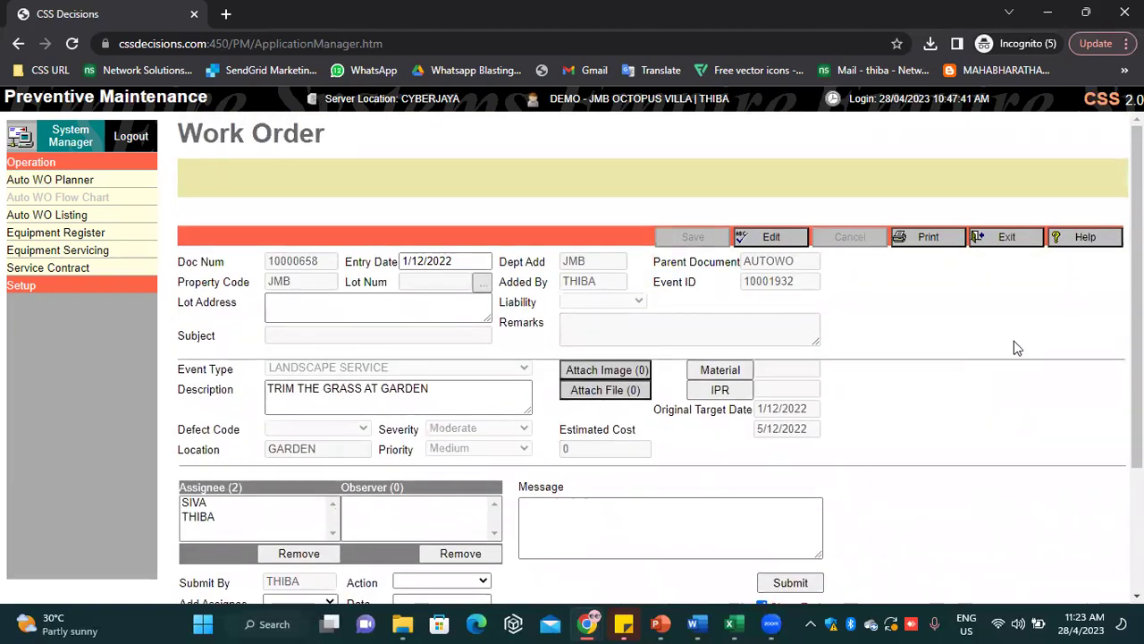
{"action": "left_click", "coordinate": [1023, 241]}
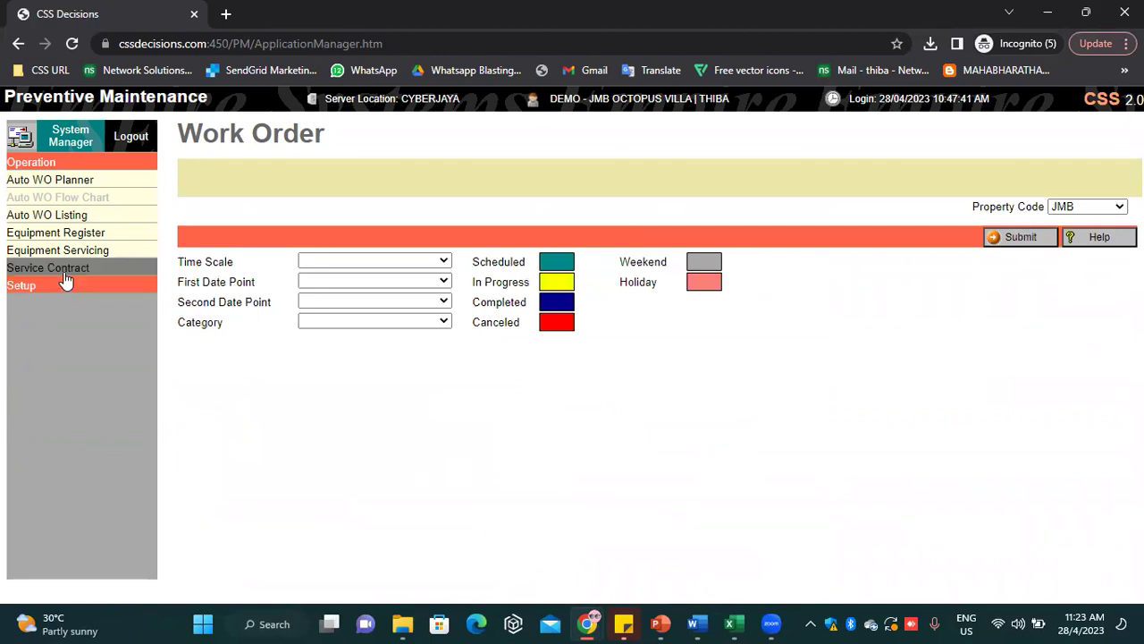
{"action": "left_click", "coordinate": [79, 234]}
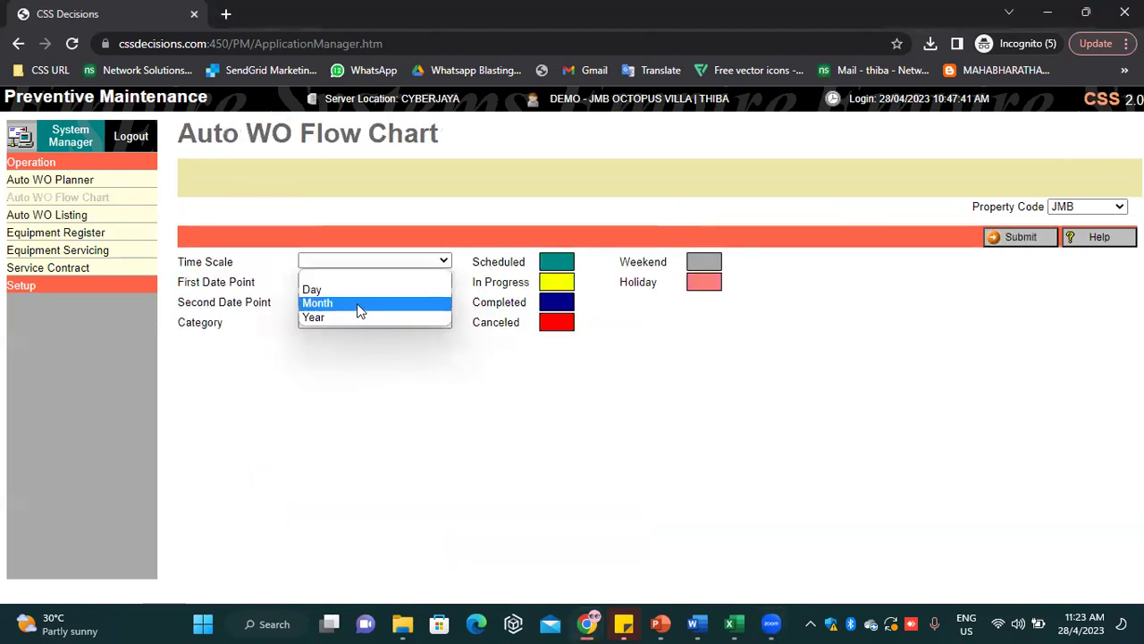
Chart work orders by Month with the end point at 2023 Aug, then open the Equipment Register
{"action": "left_click", "coordinate": [358, 302]}
{"action": "left_click", "coordinate": [401, 301]}
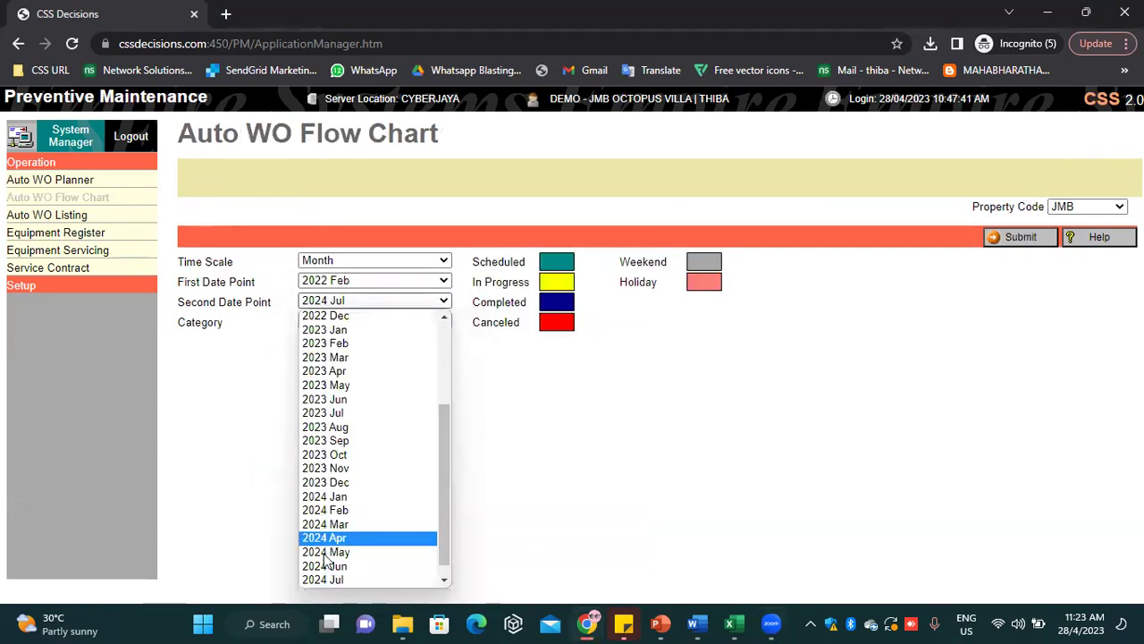
{"action": "left_click", "coordinate": [364, 427]}
{"action": "left_click", "coordinate": [1014, 237]}
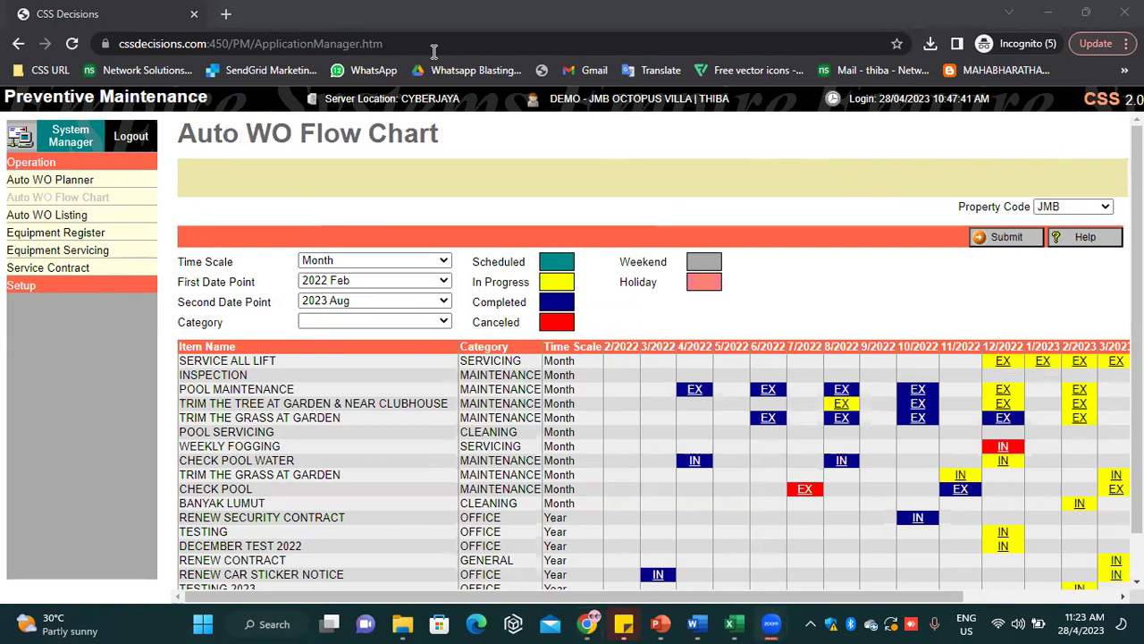
{"action": "scroll", "coordinate": [676, 453], "scroll_direction": "down", "scroll_amount": 1}
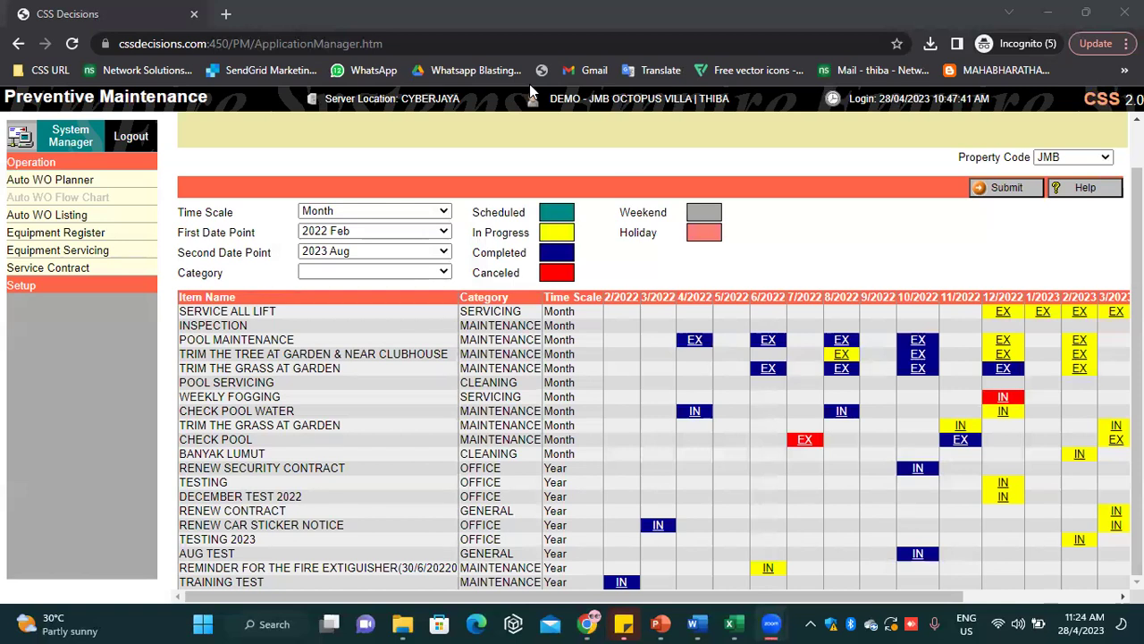
{"action": "left_click", "coordinate": [55, 233]}
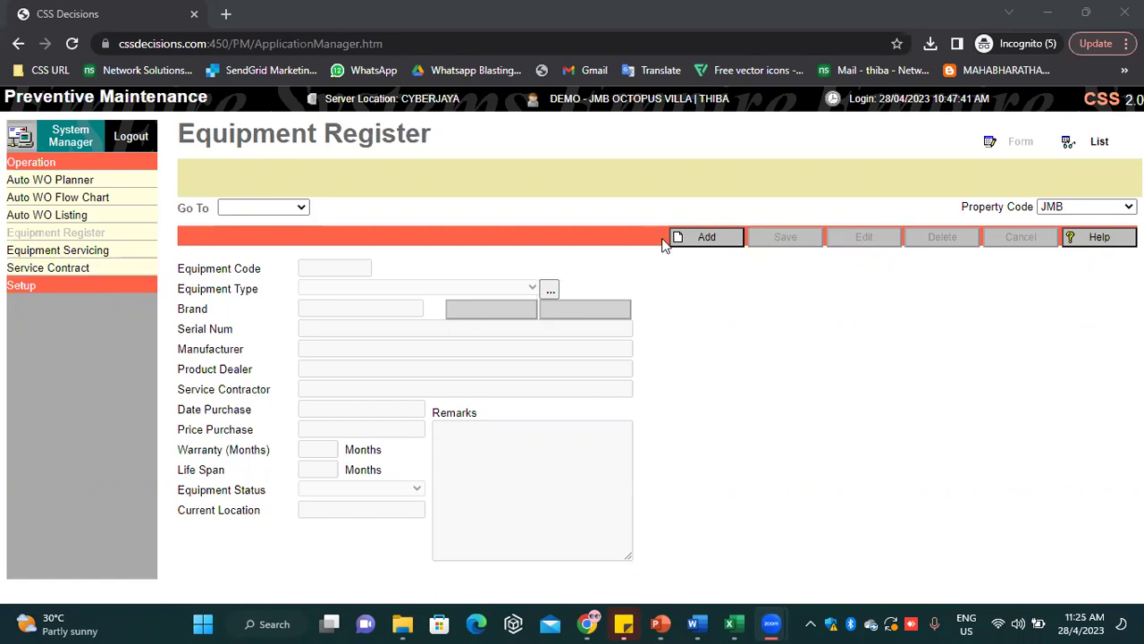
Start a new equipment record with code LIFT A4 and type ELAVATOR
{"action": "left_click", "coordinate": [708, 237]}
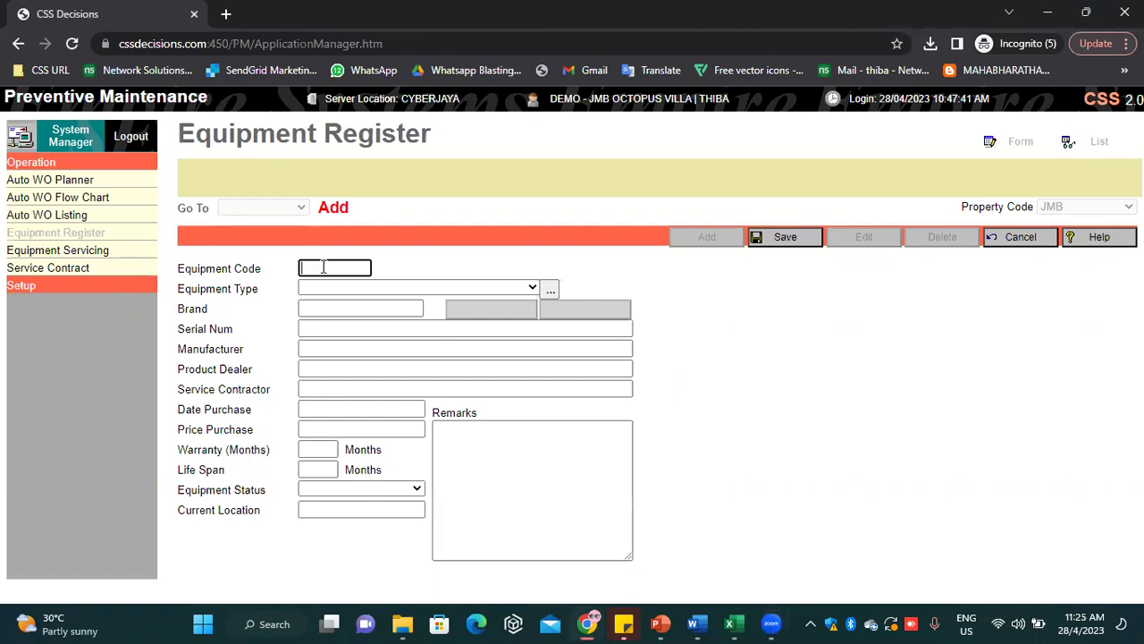
{"action": "key", "text": "Caps_Lock"}
{"action": "type", "text": "L"}
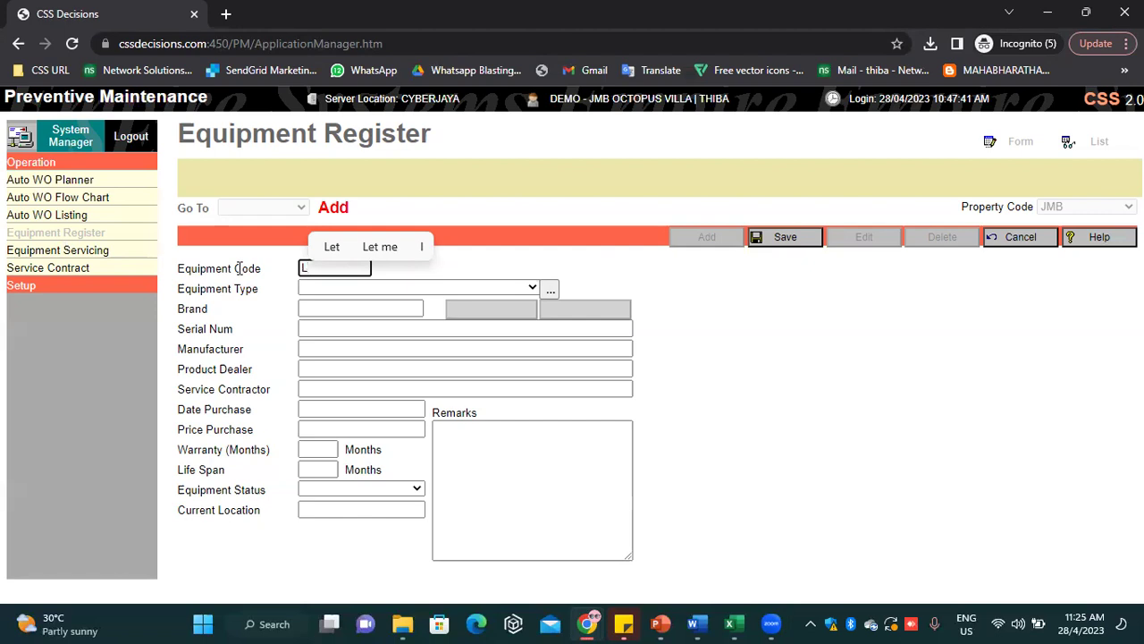
{"action": "type", "text": "IFT"}
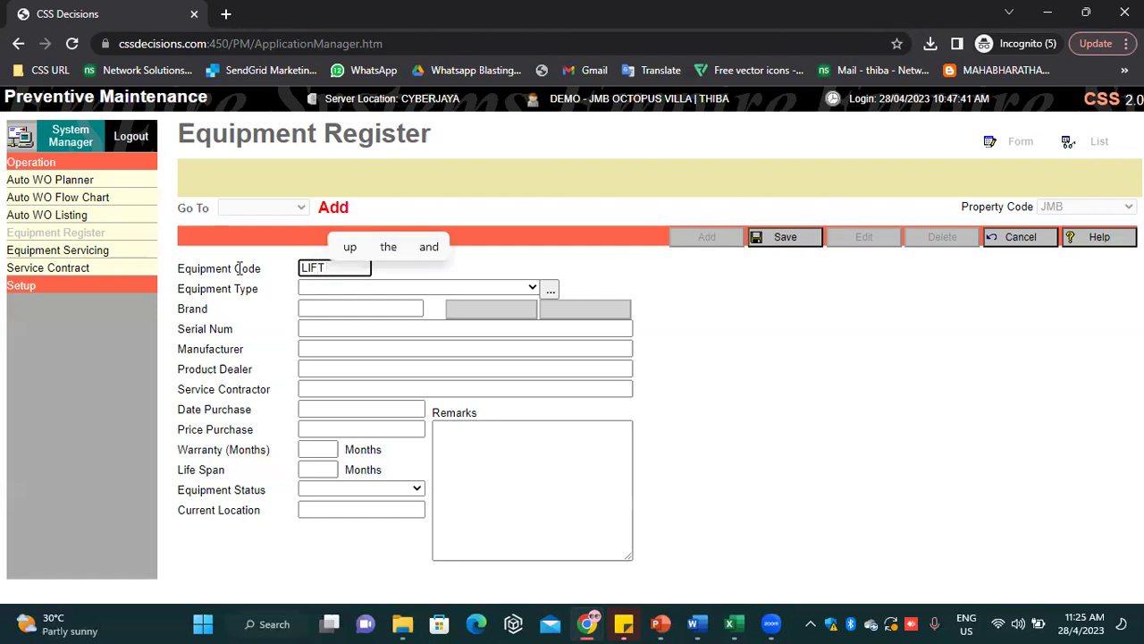
{"action": "type", "text": " A4"}
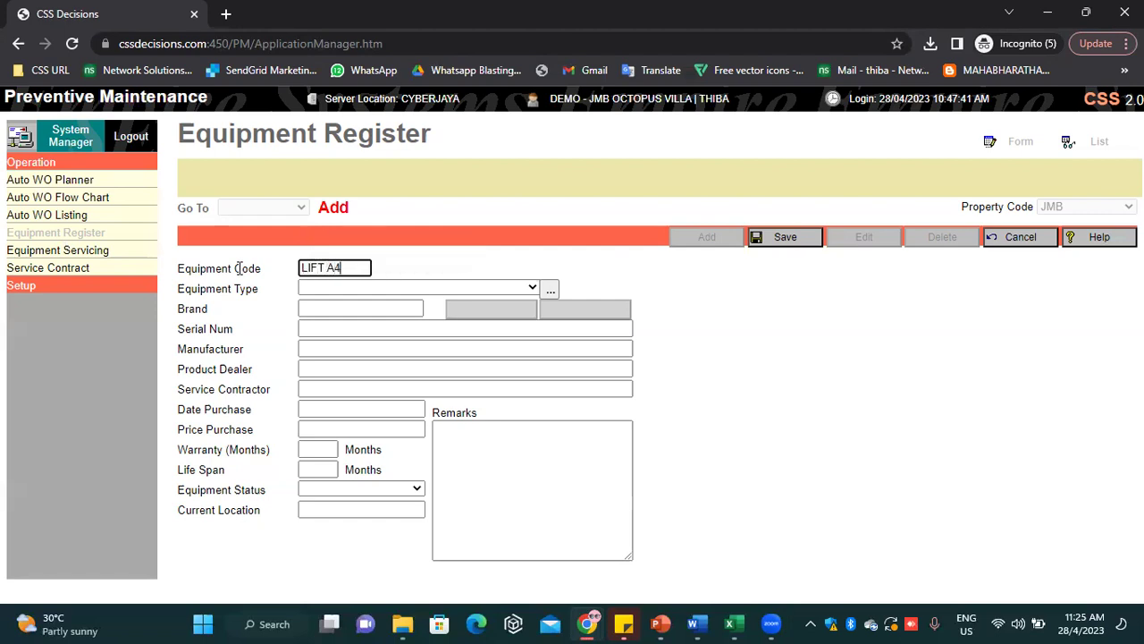
{"action": "left_click", "coordinate": [415, 275]}
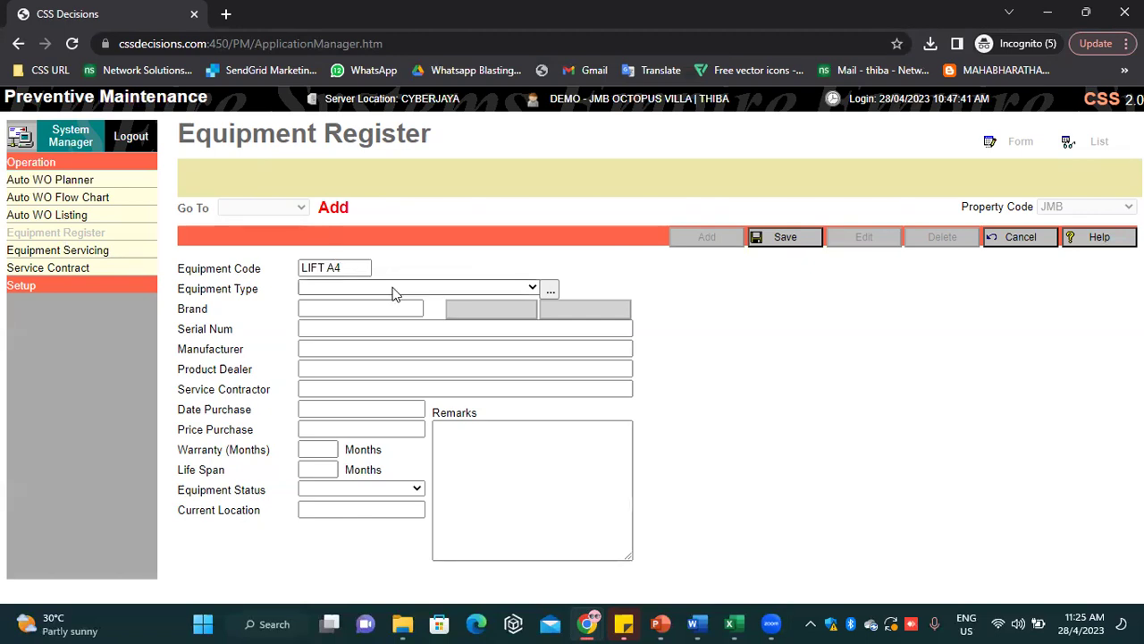
{"action": "left_click", "coordinate": [393, 291]}
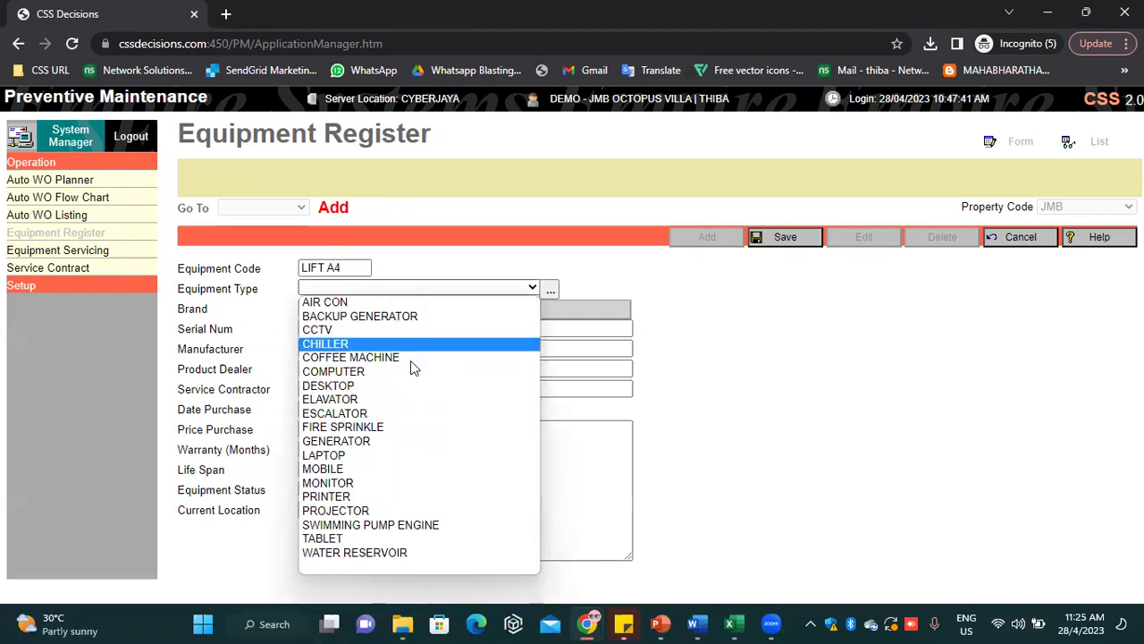
{"action": "left_click", "coordinate": [391, 399]}
Enter brand KONE, serial 86755, status Operational and purchase date 1/4/2023, then save
{"action": "left_click", "coordinate": [346, 309]}
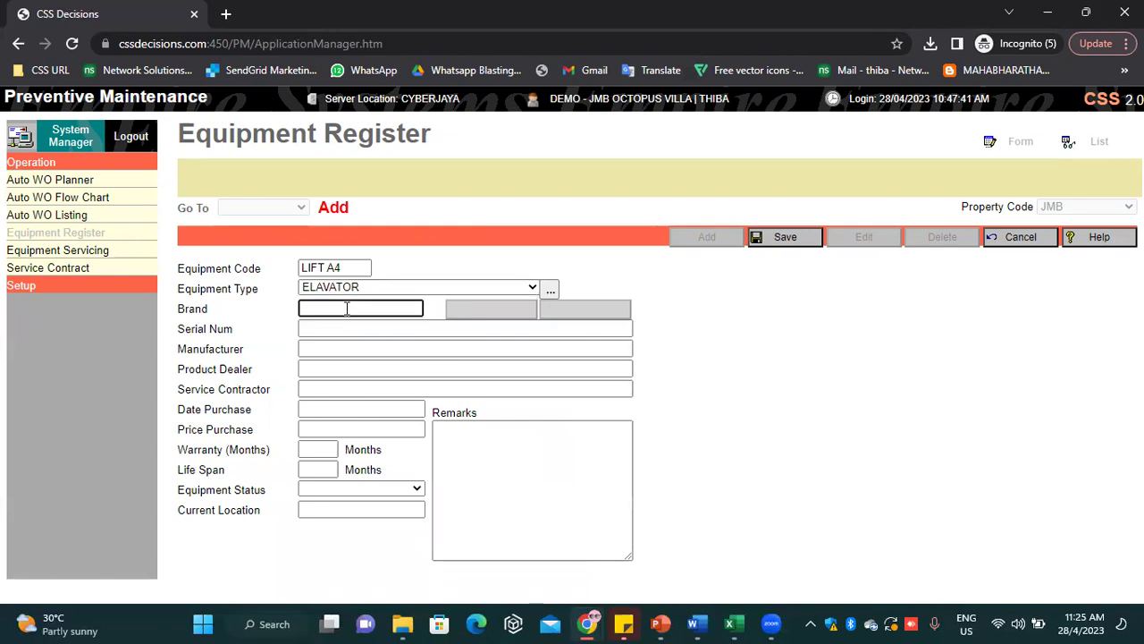
{"action": "type", "text": "KONE"}
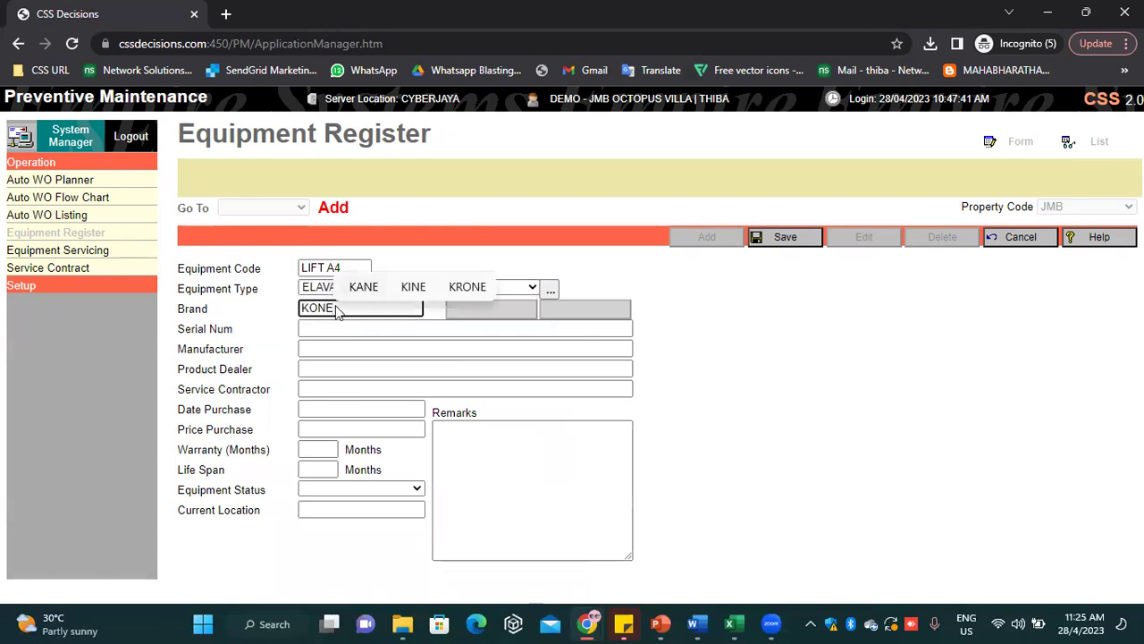
{"action": "left_click", "coordinate": [313, 330]}
{"action": "type", "text": "86755"}
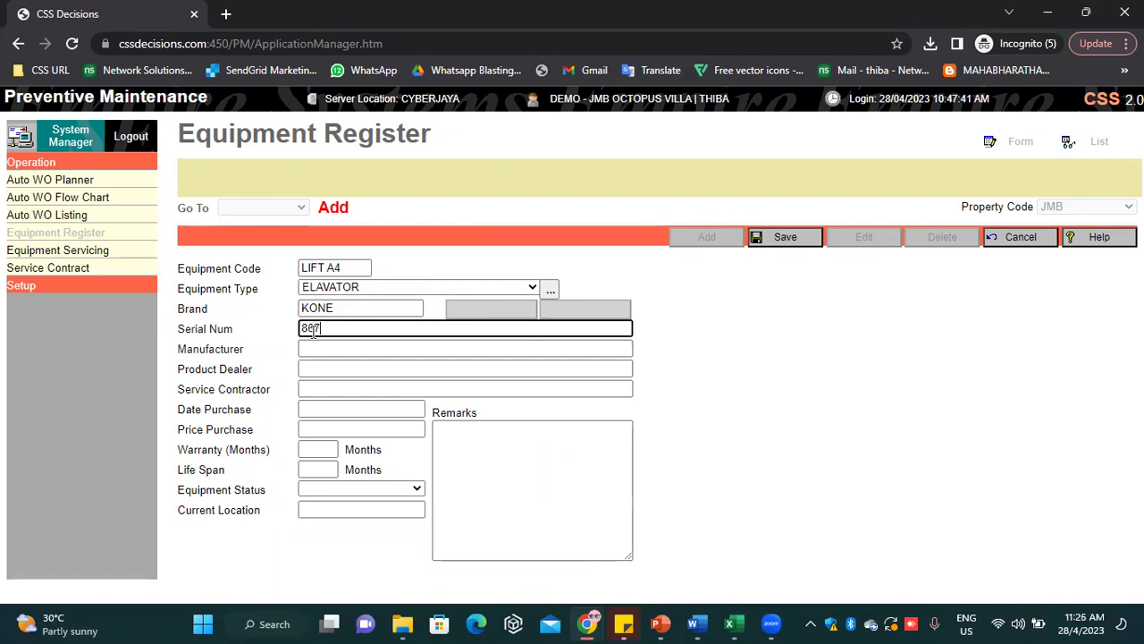
{"action": "left_click", "coordinate": [348, 489]}
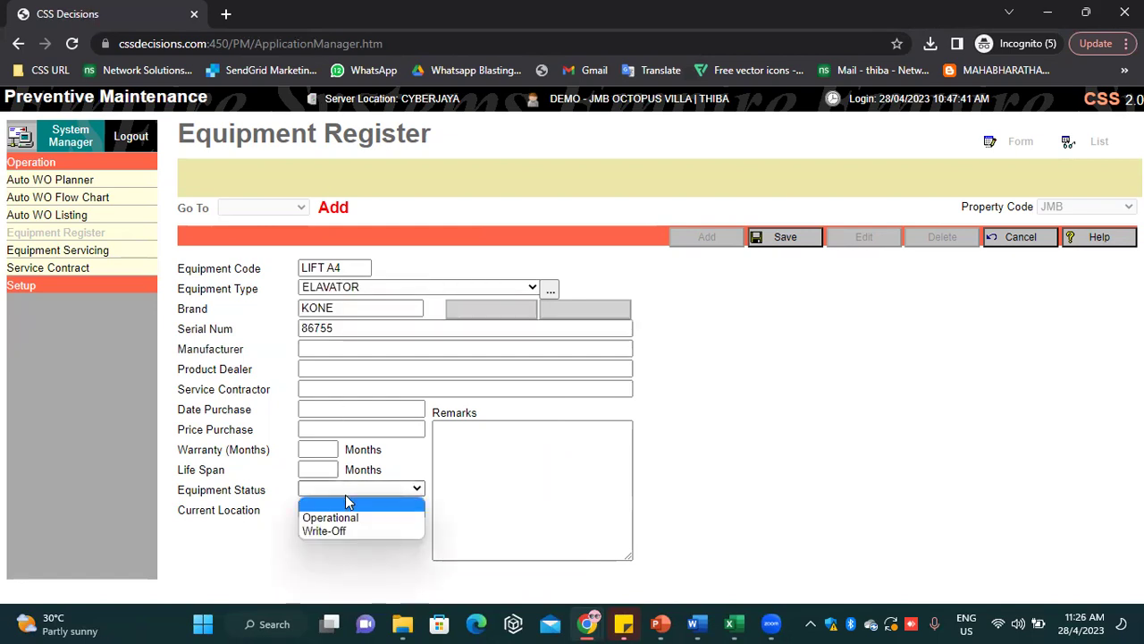
{"action": "left_click", "coordinate": [345, 516]}
{"action": "left_click", "coordinate": [347, 511]}
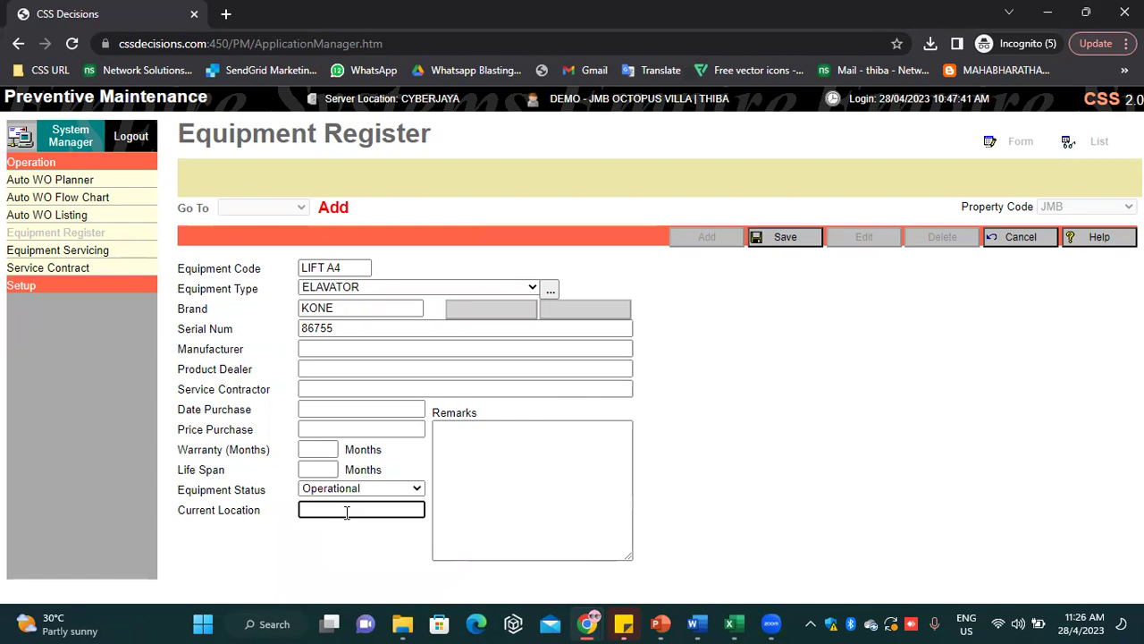
{"action": "type", "text": "1/4/2023"}
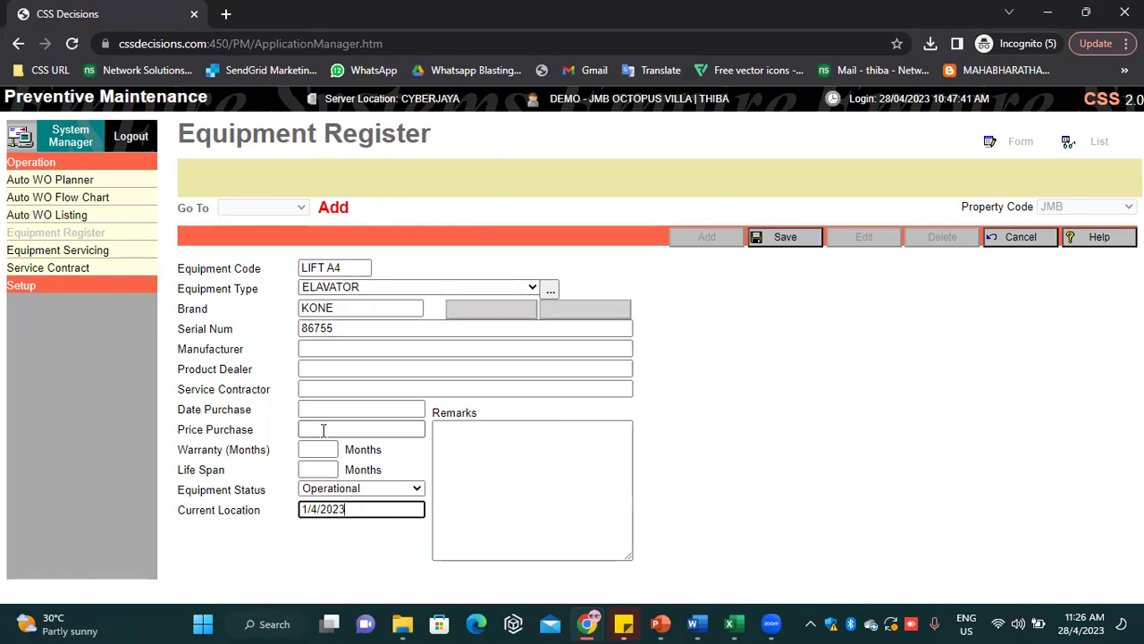
{"action": "left_click", "coordinate": [346, 411]}
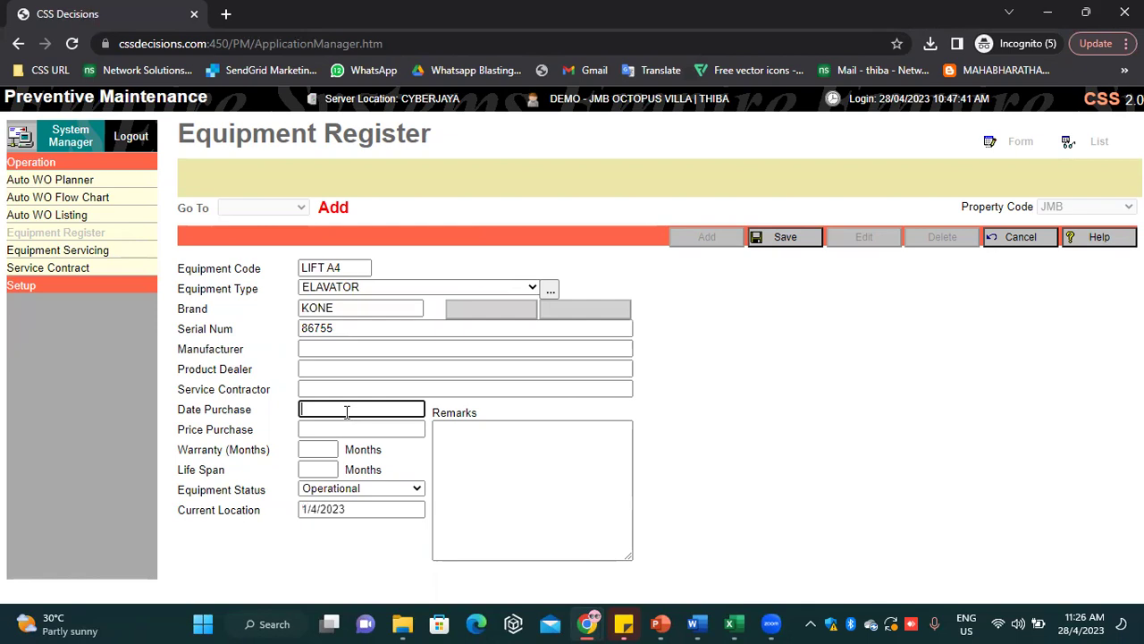
{"action": "type", "text": "1/4/2023"}
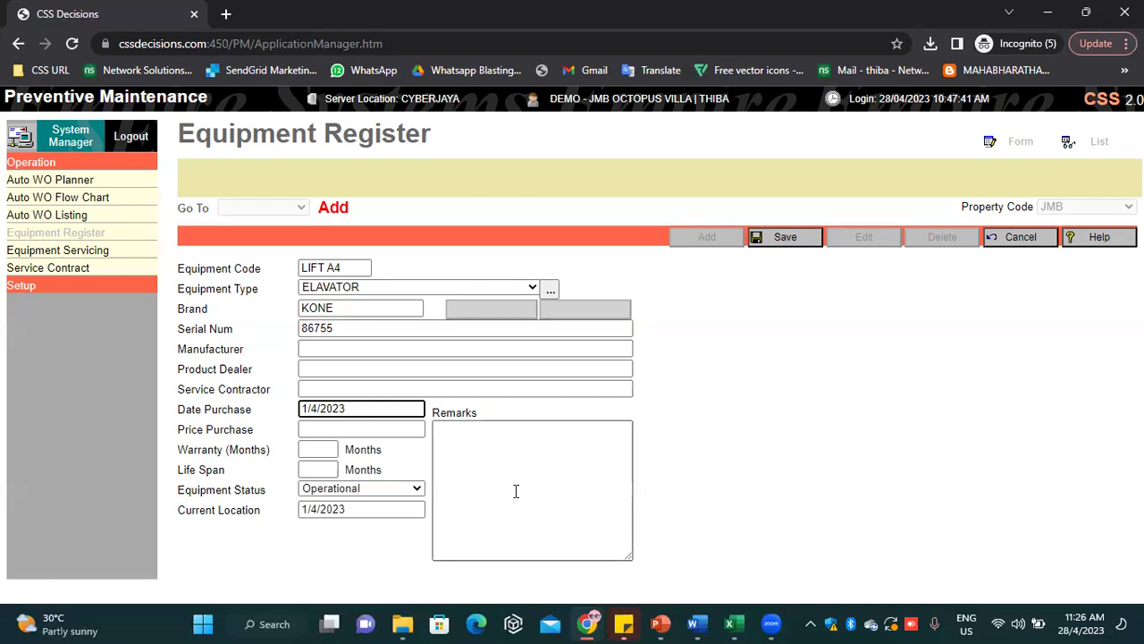
{"action": "left_click", "coordinate": [813, 243]}
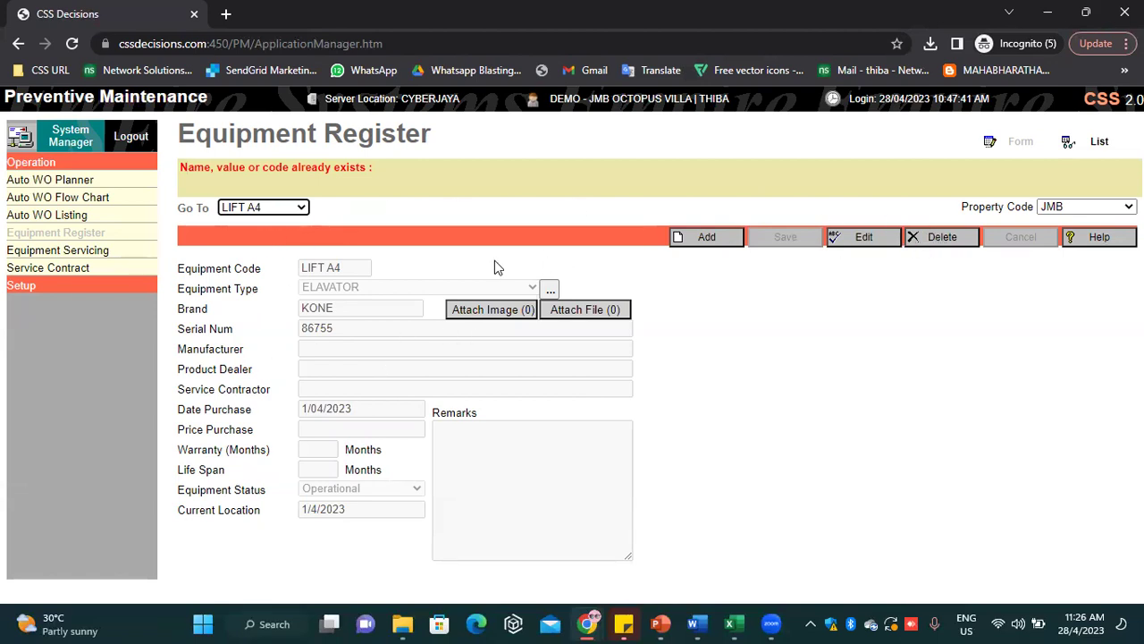
Cancel the blank new equipment entry and close the existing-equipment list without choosing one
{"action": "left_click", "coordinate": [717, 237]}
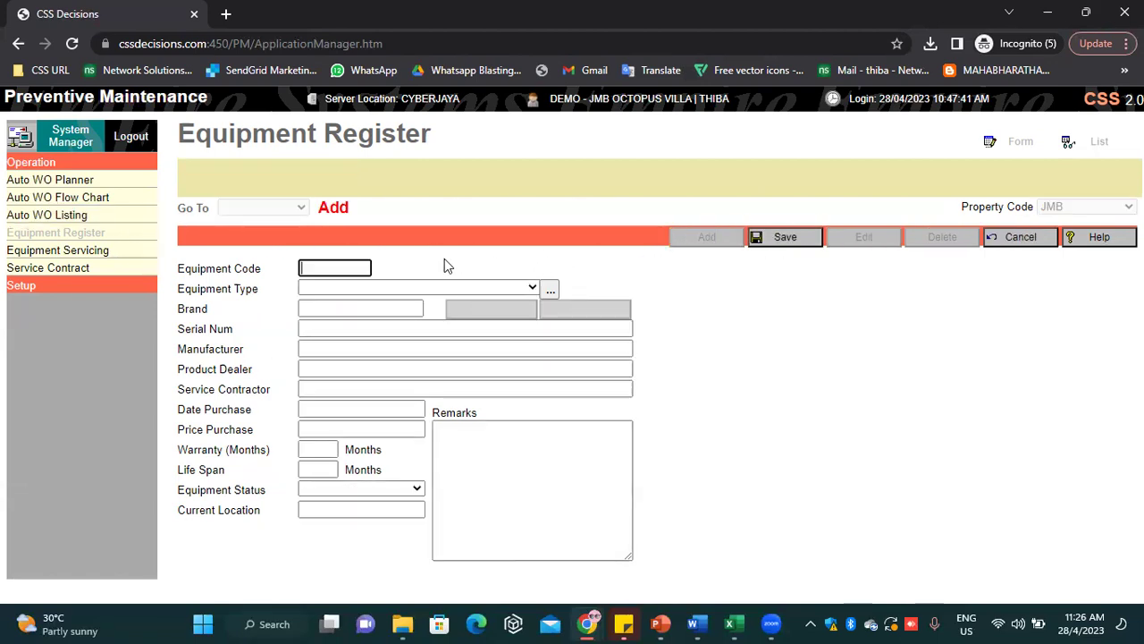
{"action": "left_click", "coordinate": [1026, 241]}
{"action": "left_click", "coordinate": [269, 207]}
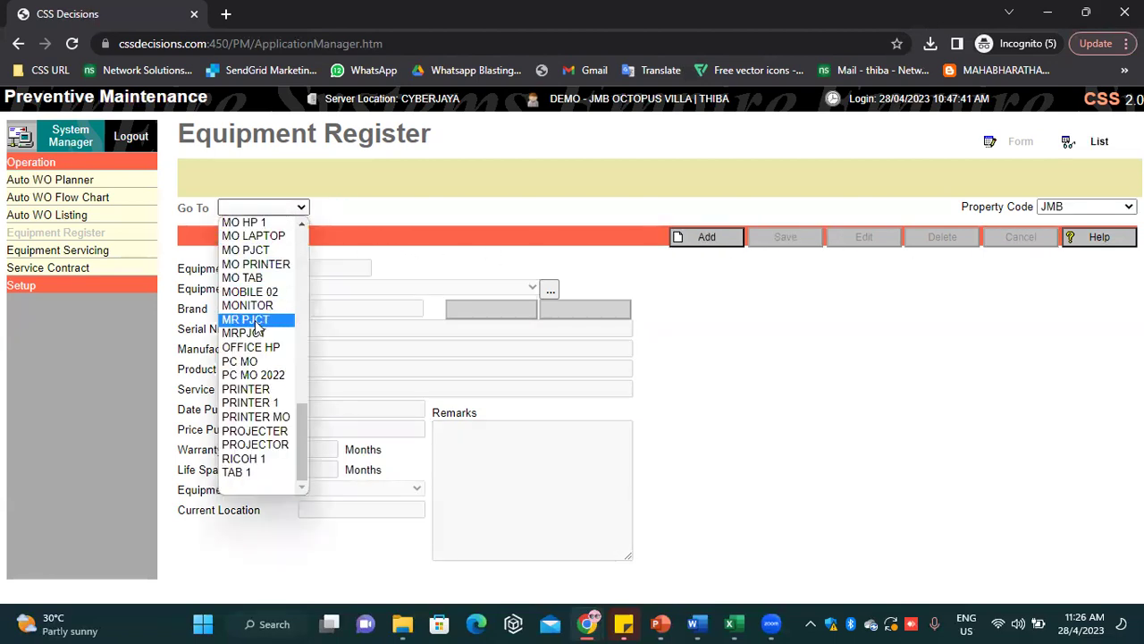
{"action": "scroll", "coordinate": [257, 327], "scroll_direction": "up", "scroll_amount": 3}
{"action": "scroll", "coordinate": [256, 327], "scroll_direction": "up", "scroll_amount": 2}
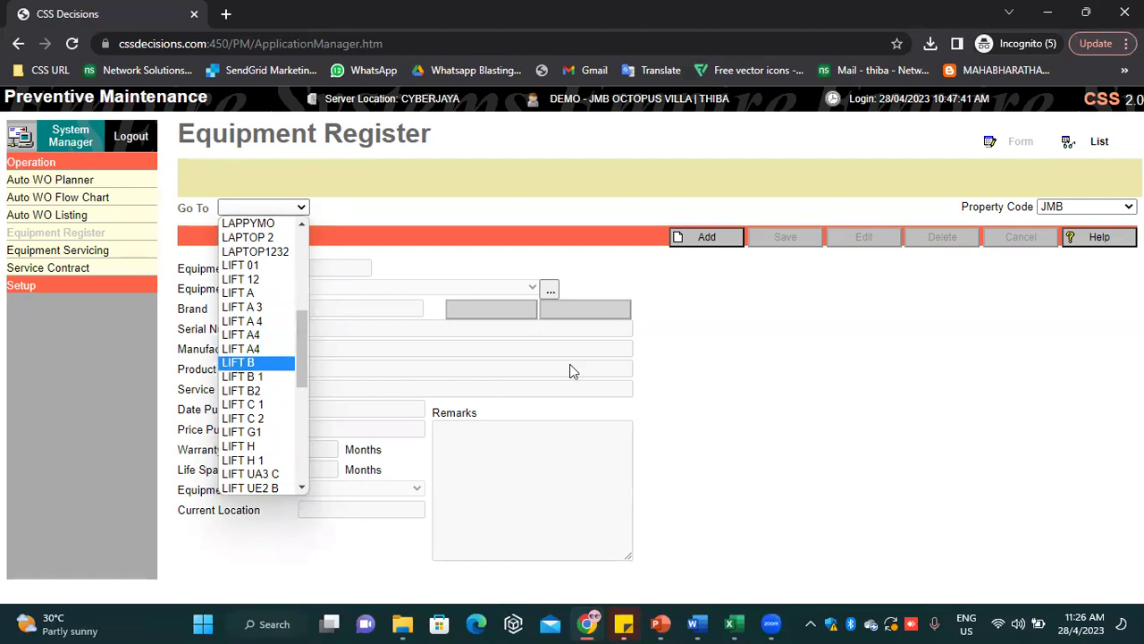
{"action": "left_click", "coordinate": [762, 308]}
Start a new equipment record coded LIFT A6 with type ELAVATOR
{"action": "left_click", "coordinate": [707, 237]}
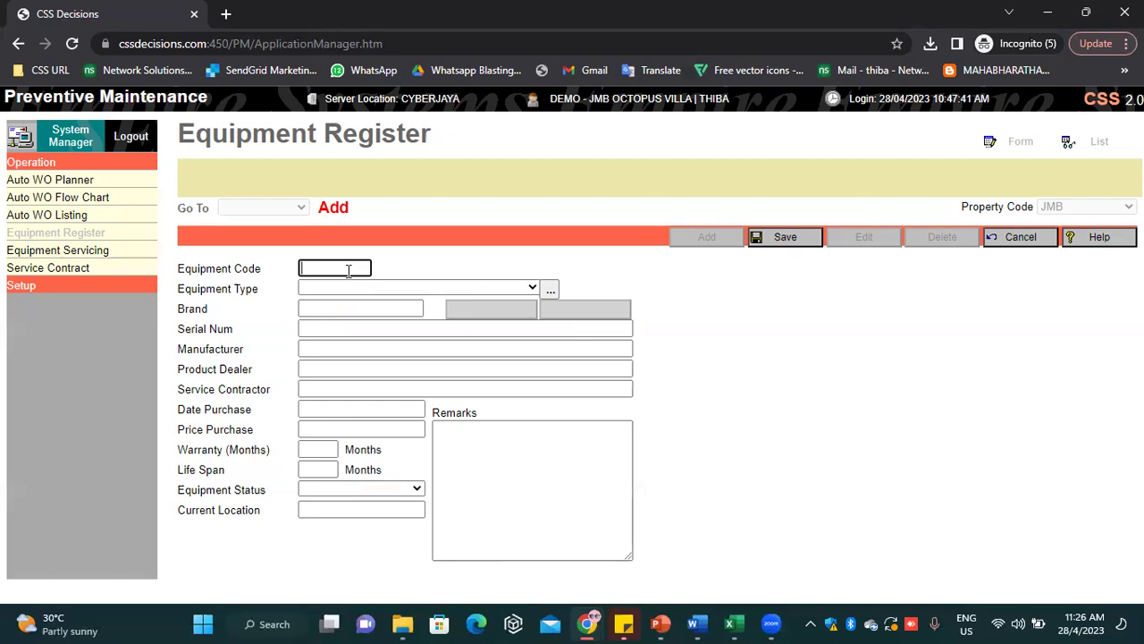
{"action": "type", "text": "LIFT 00"}
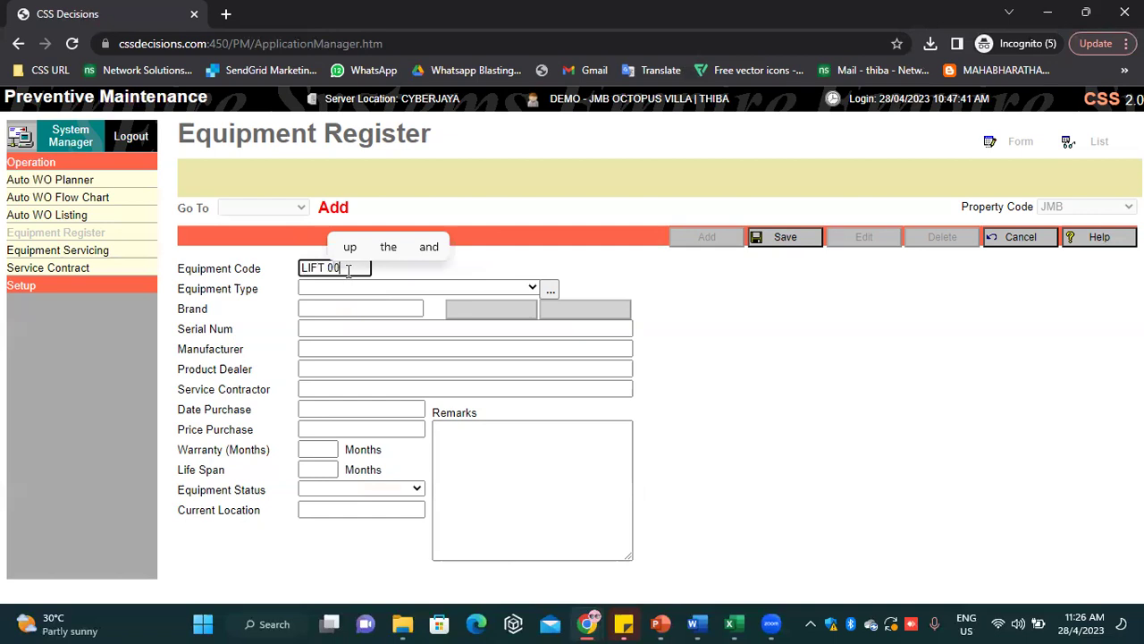
{"action": "type", "text": "4"}
{"action": "key", "text": "BackSpace"}
{"action": "key", "text": "BackSpace"}
{"action": "key", "text": "BackSpace"}
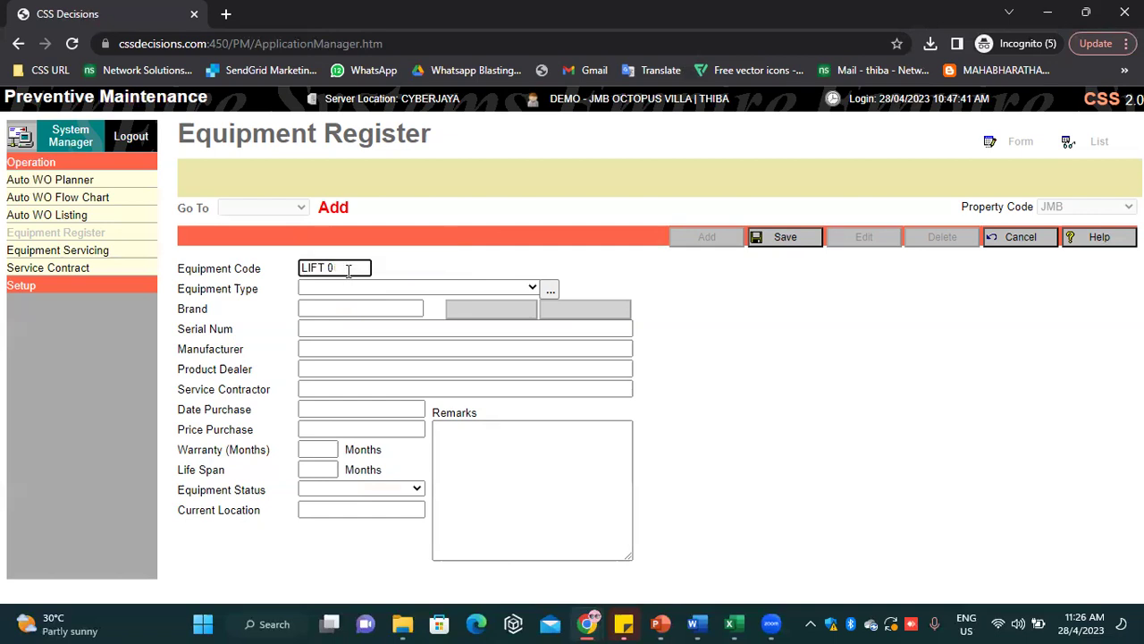
{"action": "type", "text": "A"}
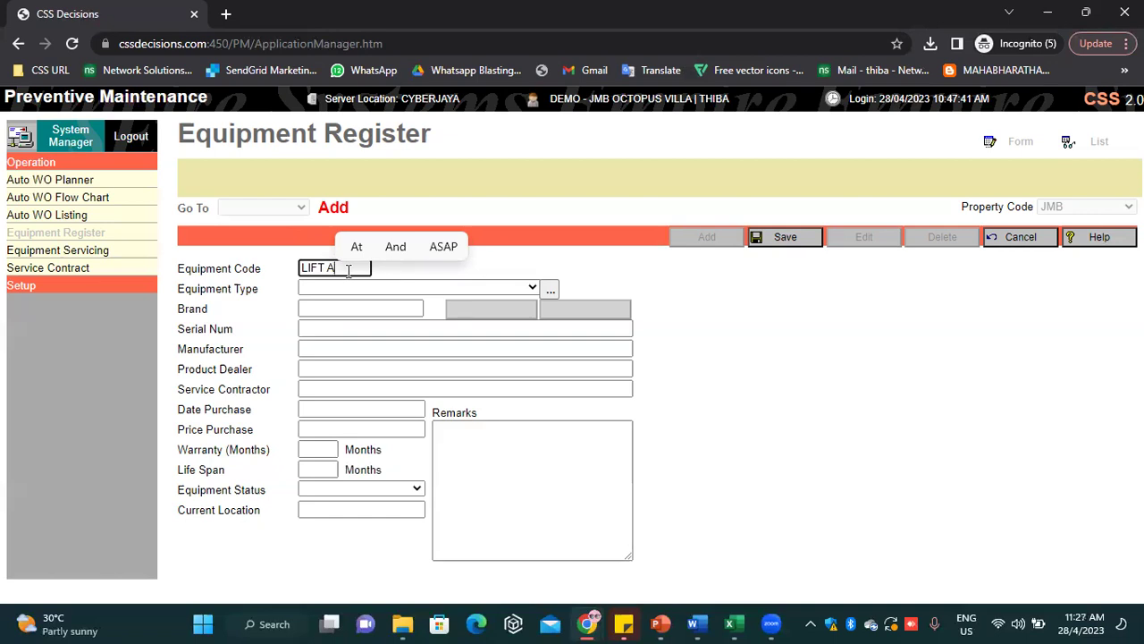
{"action": "type", "text": "6"}
{"action": "left_click", "coordinate": [342, 286]}
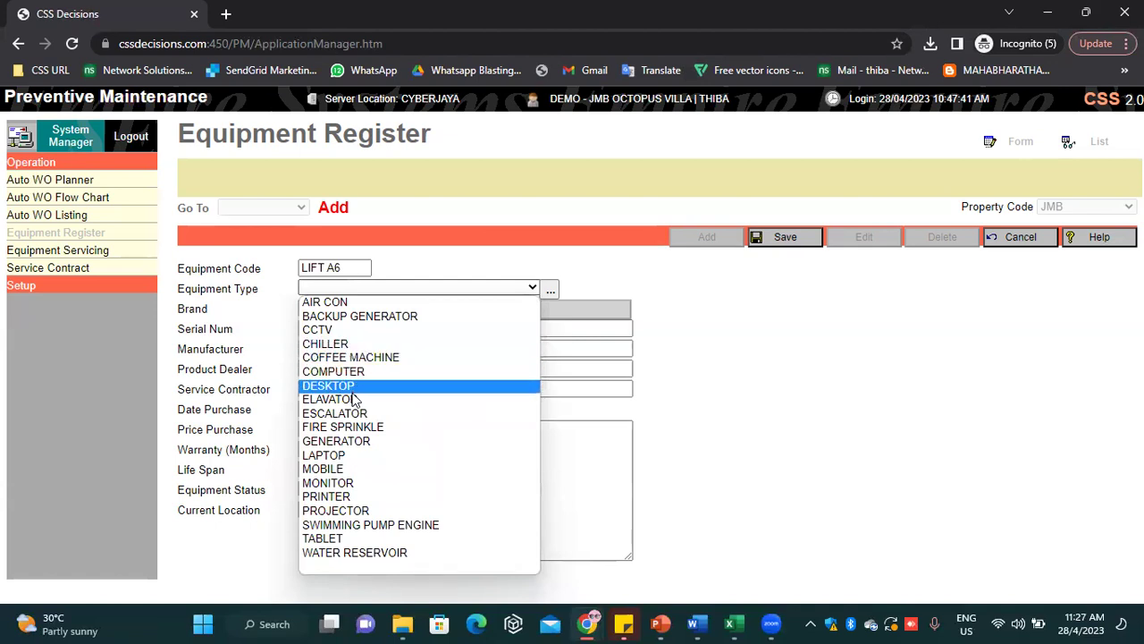
{"action": "left_click", "coordinate": [354, 400]}
Fill in brand KONE, status Operational, location BLOCK A, date 1/4/2023 and serial 76756
{"action": "left_click", "coordinate": [347, 308]}
{"action": "type", "text": "K"}
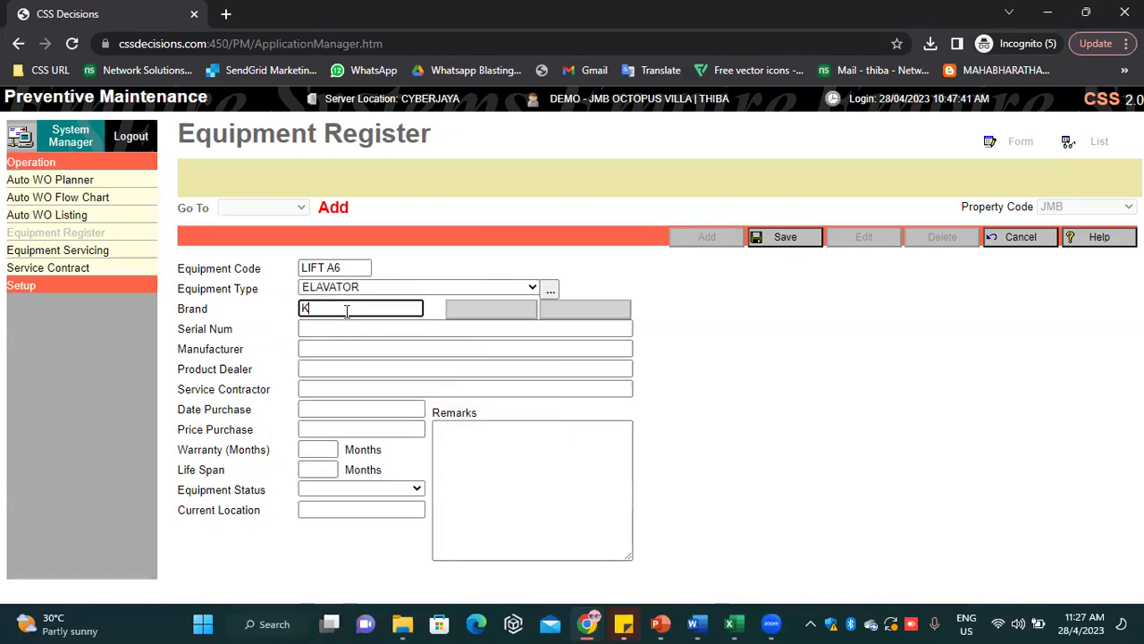
{"action": "type", "text": "ONE"}
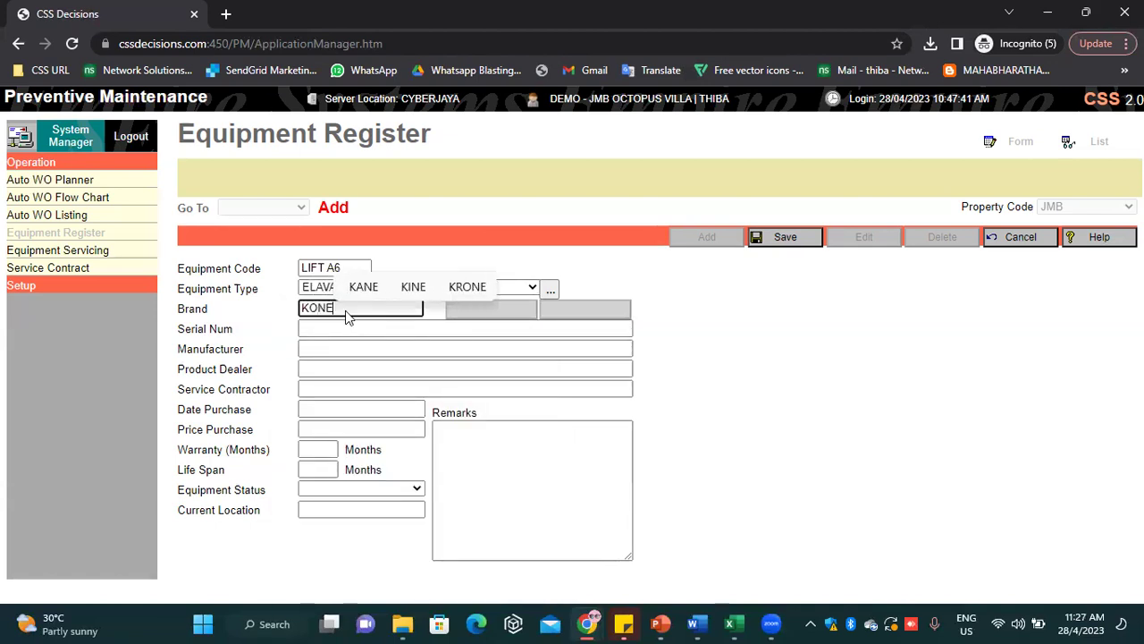
{"action": "left_click", "coordinate": [323, 489]}
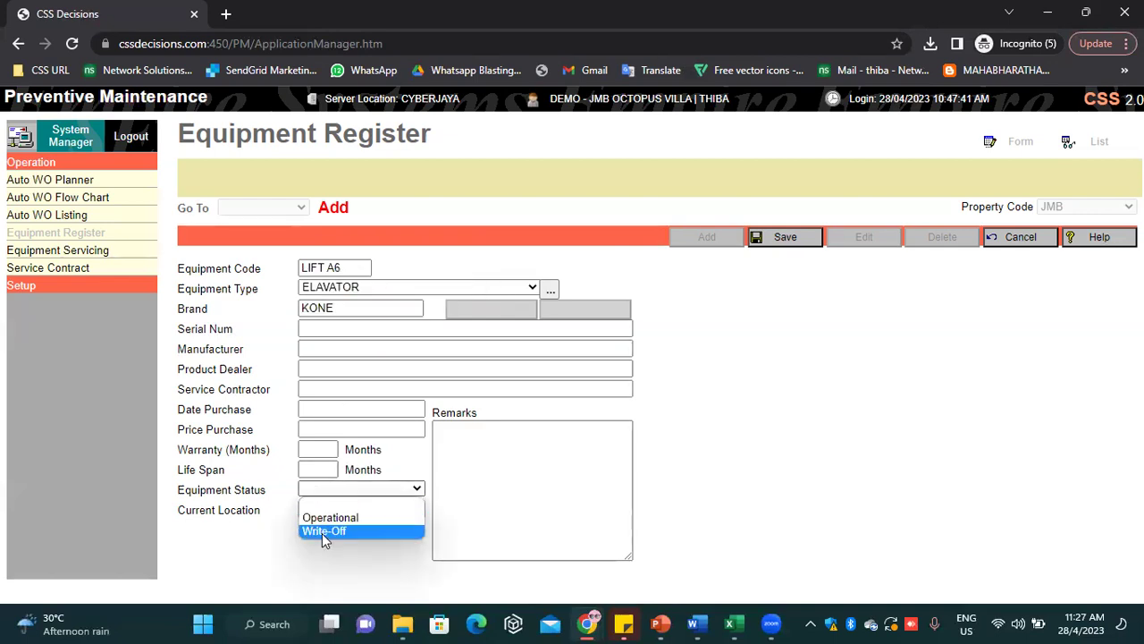
{"action": "left_click", "coordinate": [341, 518]}
{"action": "left_click", "coordinate": [344, 510]}
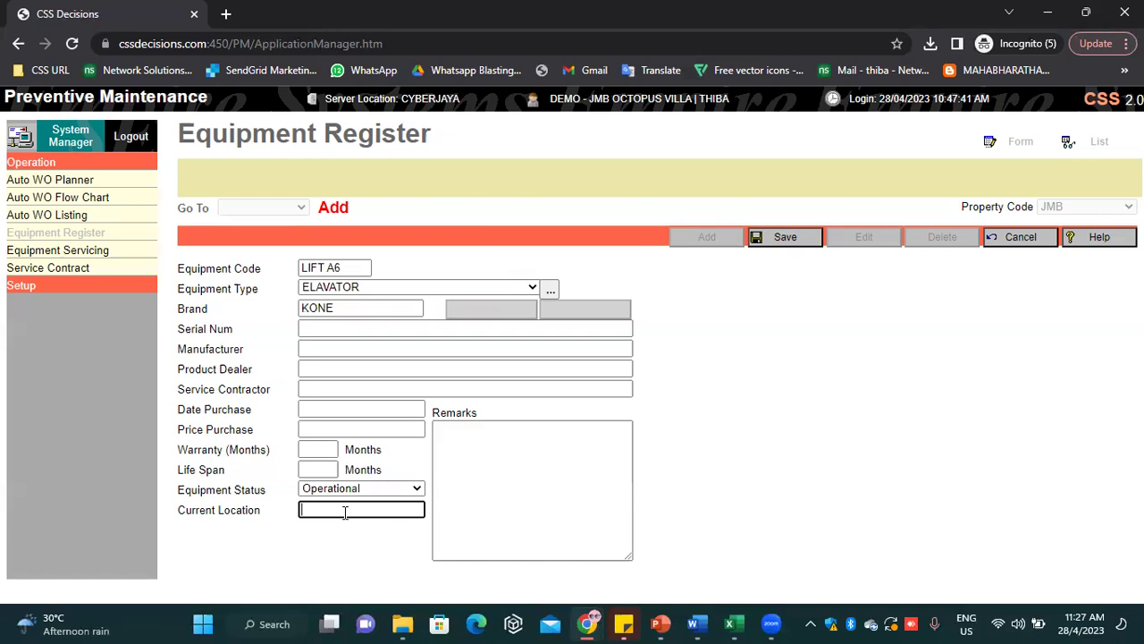
{"action": "type", "text": "BLOCK A"}
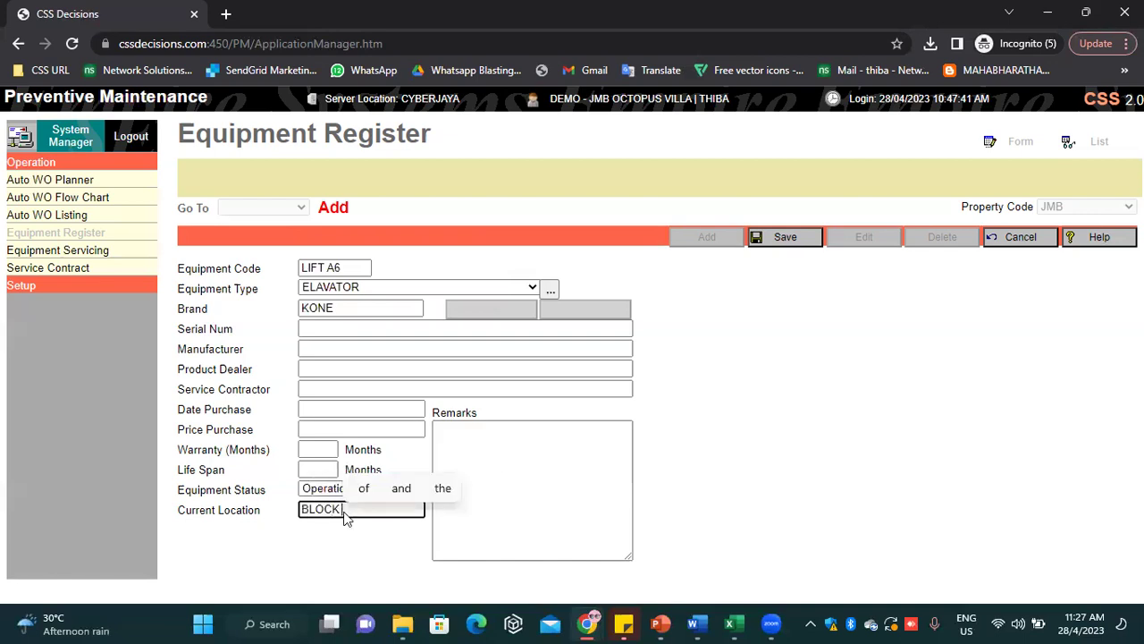
{"action": "left_click", "coordinate": [338, 427]}
{"action": "type", "text": "1"}
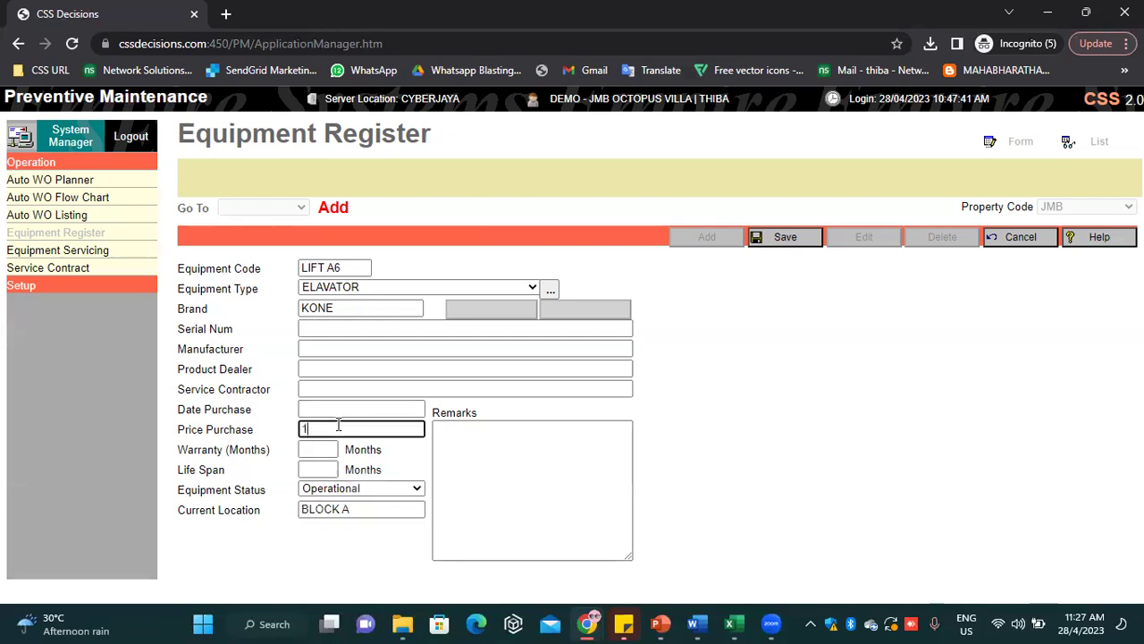
{"action": "type", "text": "/4/2023"}
{"action": "left_click", "coordinate": [350, 330]}
{"action": "type", "text": "76756"}
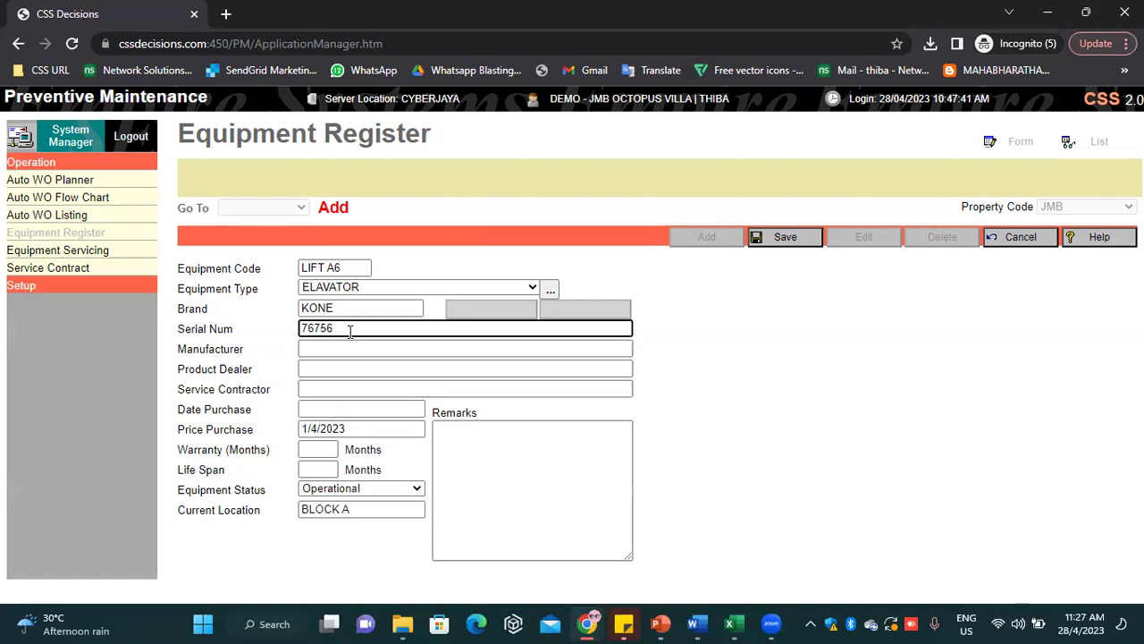
Move the 1/4/2023 date from the price field into the purchase date, save LIFT A6, and open its attachments
{"action": "left_click", "coordinate": [603, 445]}
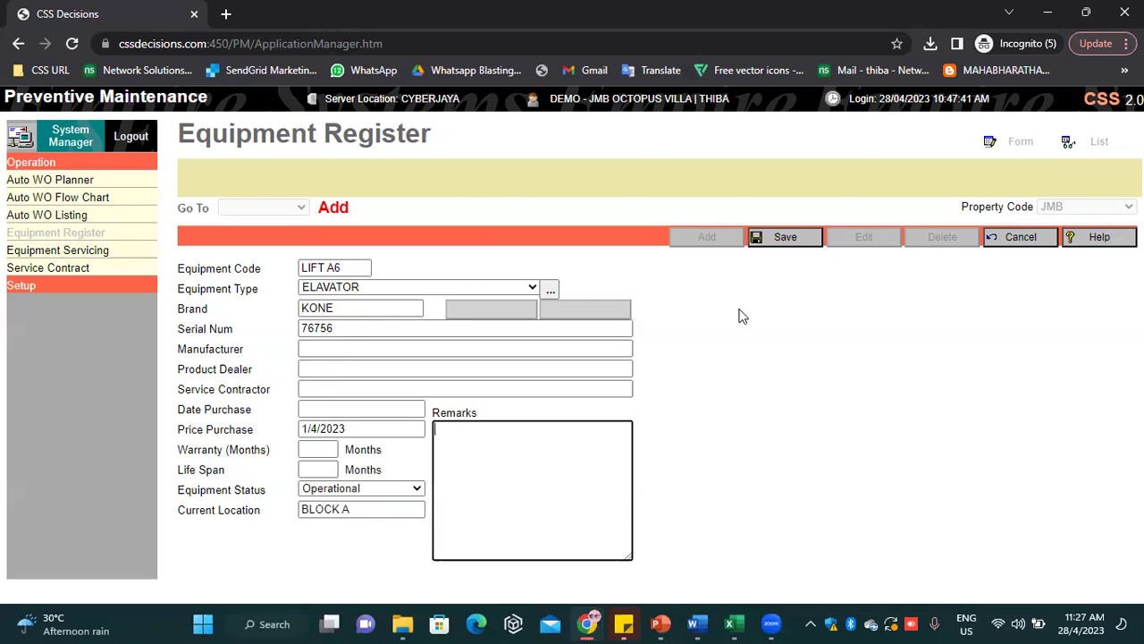
{"action": "left_click", "coordinate": [758, 238]}
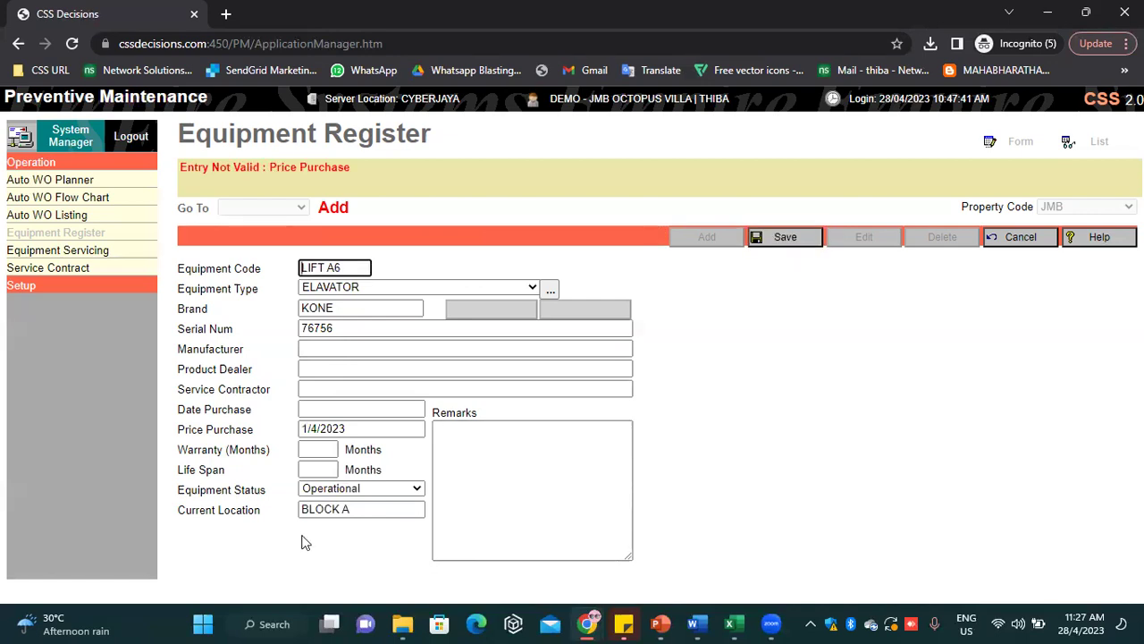
{"action": "left_click", "coordinate": [309, 409]}
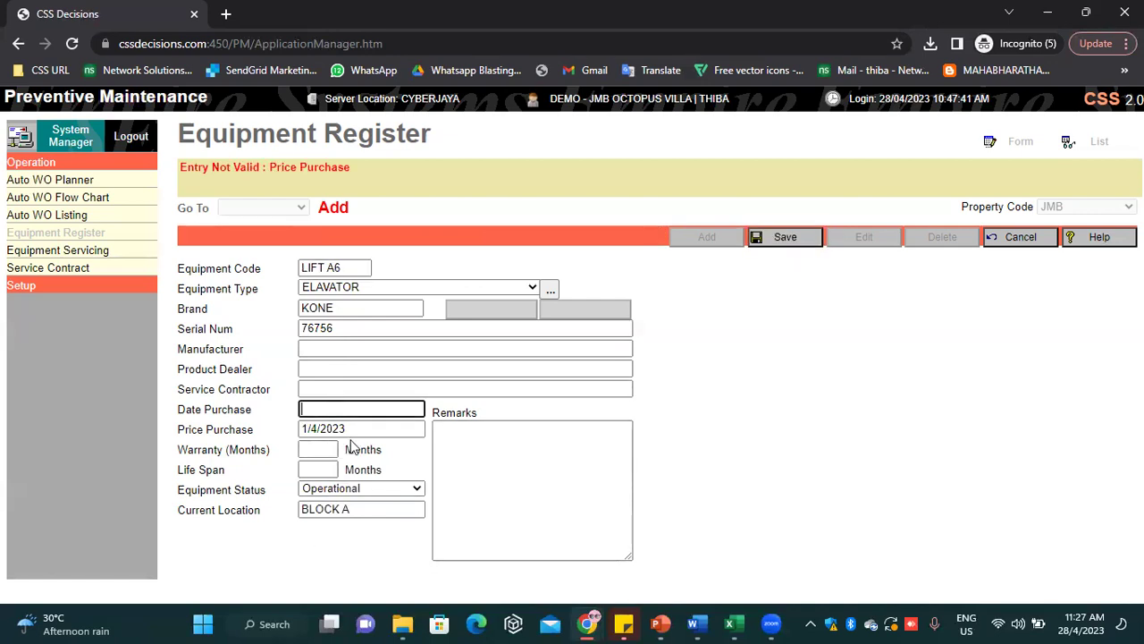
{"action": "left_click", "coordinate": [345, 427]}
{"action": "left_click_drag", "start_coordinate": [345, 427], "coordinate": [297, 429]}
{"action": "key", "text": "ctrl+c"}
{"action": "right_click", "coordinate": [315, 430]}
{"action": "left_click", "coordinate": [341, 203]}
{"action": "right_click", "coordinate": [314, 407]}
{"action": "left_click", "coordinate": [345, 272]}
{"action": "left_click", "coordinate": [774, 237]}
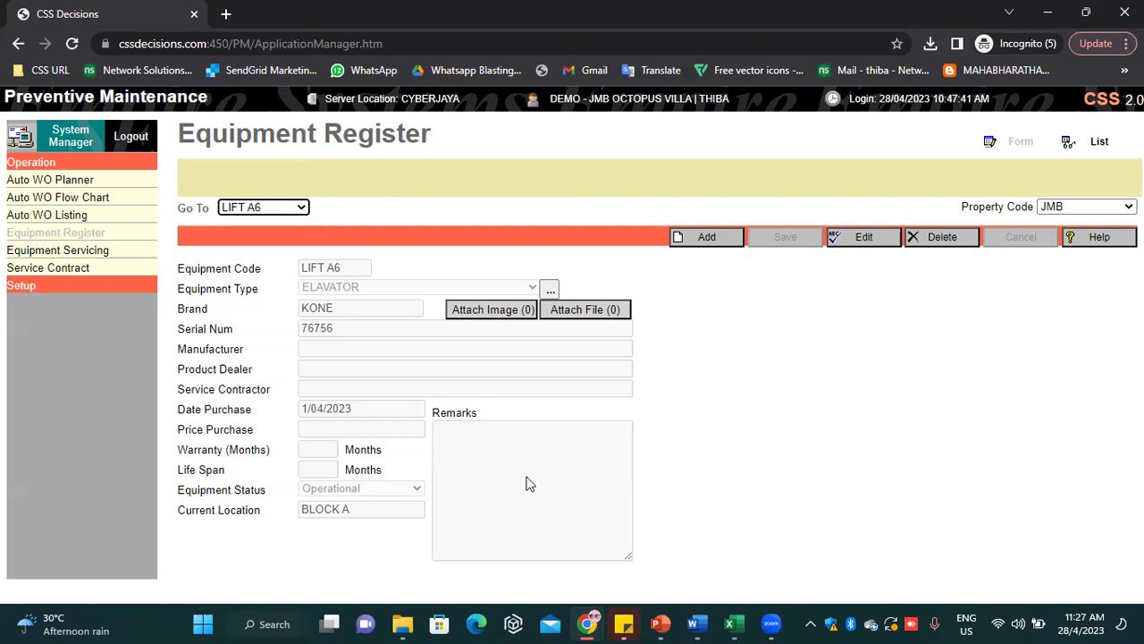
{"action": "left_click", "coordinate": [604, 310]}
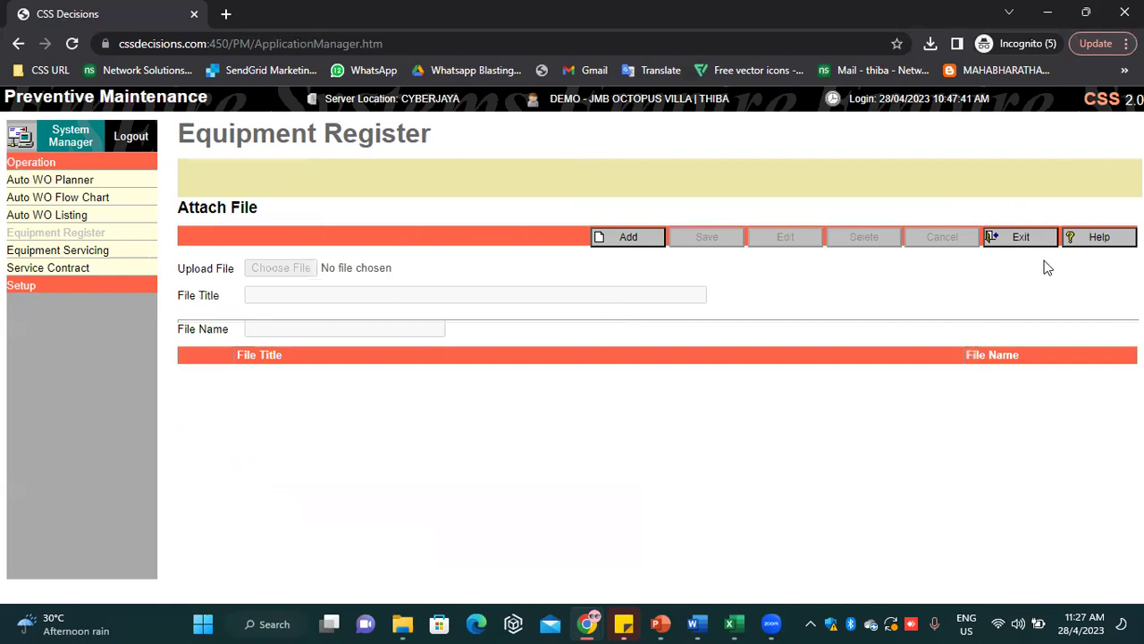
Leave the LIFT A6 attachment panel and go to the Equipment Servicing page
{"action": "left_click", "coordinate": [1028, 242]}
{"action": "left_click", "coordinate": [99, 254]}
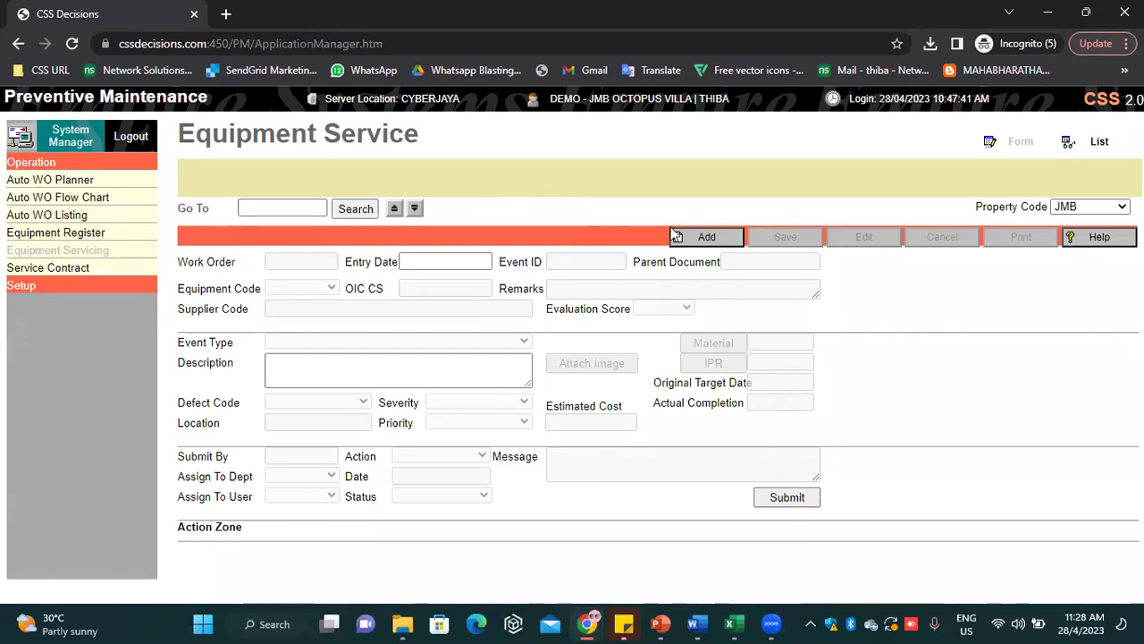
Start a new service work order for LIFT A4 with supplier SIGMA SDN BHD
{"action": "left_click", "coordinate": [706, 237]}
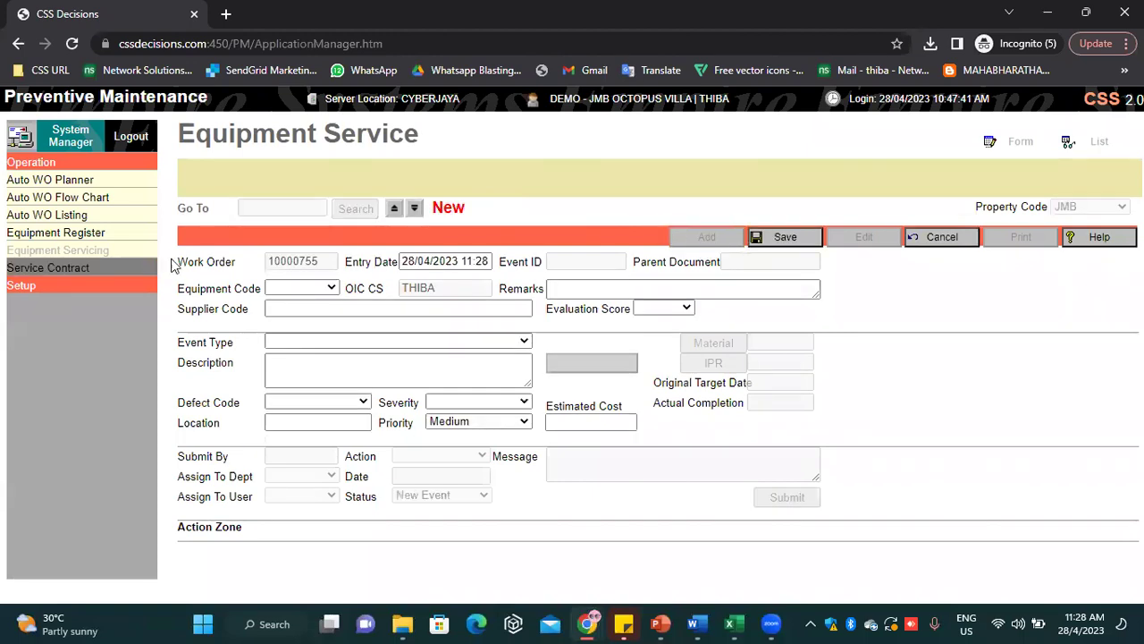
{"action": "left_click", "coordinate": [304, 288]}
{"action": "key", "text": "l"}
{"action": "key", "text": "l"}
{"action": "key", "text": "Down"}
{"action": "key", "text": "Down"}
{"action": "key", "text": "Down"}
{"action": "key", "text": "Down"}
{"action": "key", "text": "Down"}
{"action": "key", "text": "Down"}
{"action": "key", "text": "Down"}
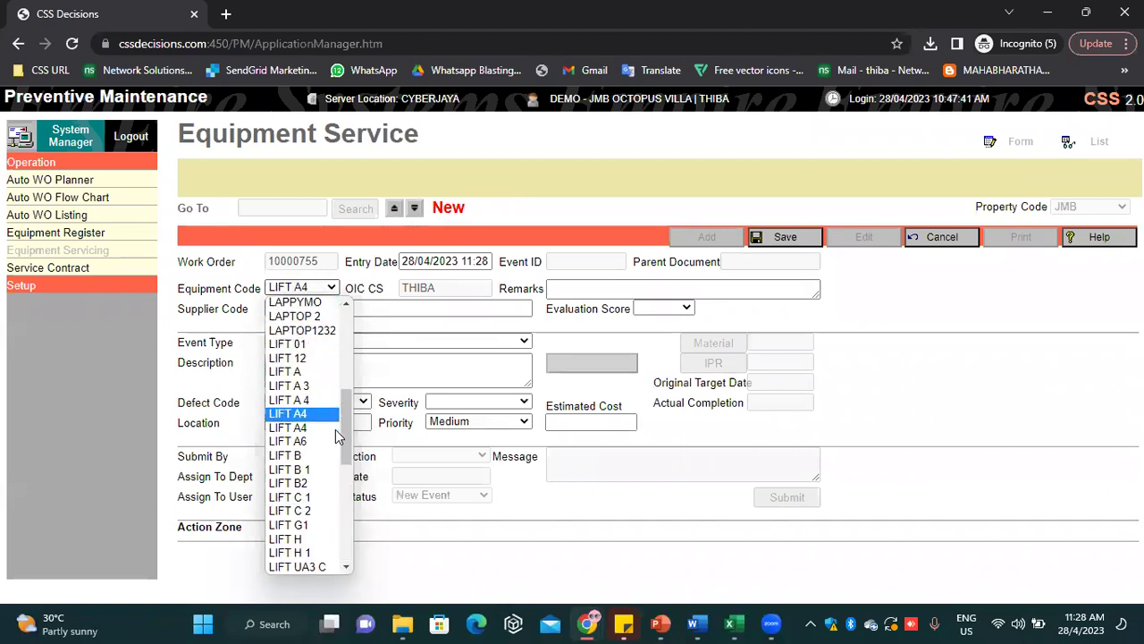
{"action": "key", "text": "Return"}
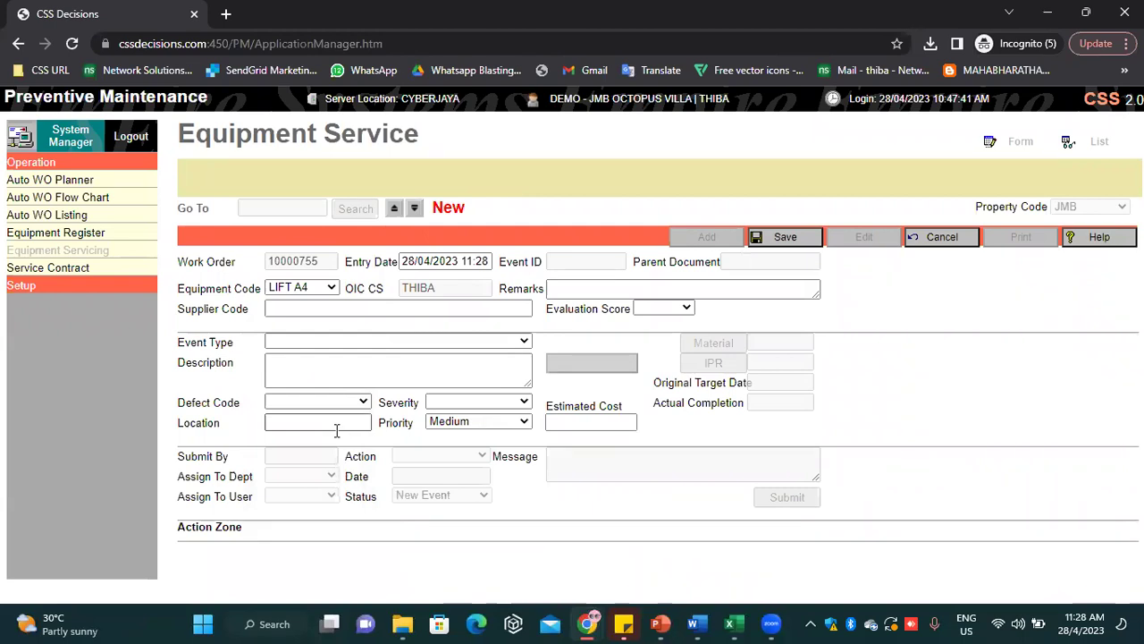
{"action": "left_click", "coordinate": [402, 308]}
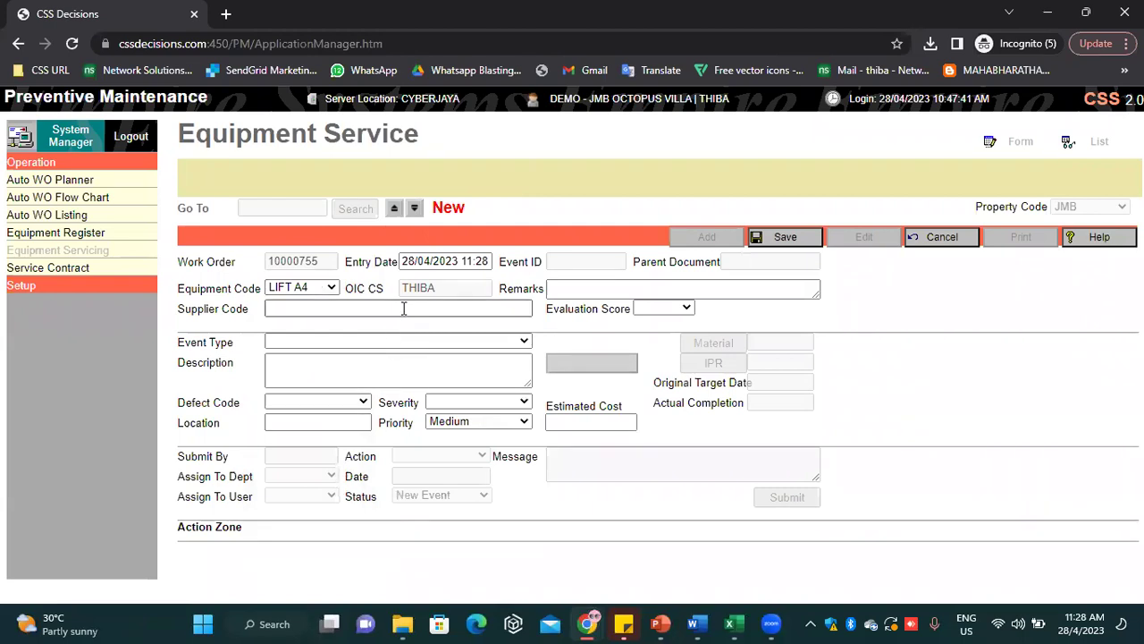
{"action": "type", "text": "SIGM"}
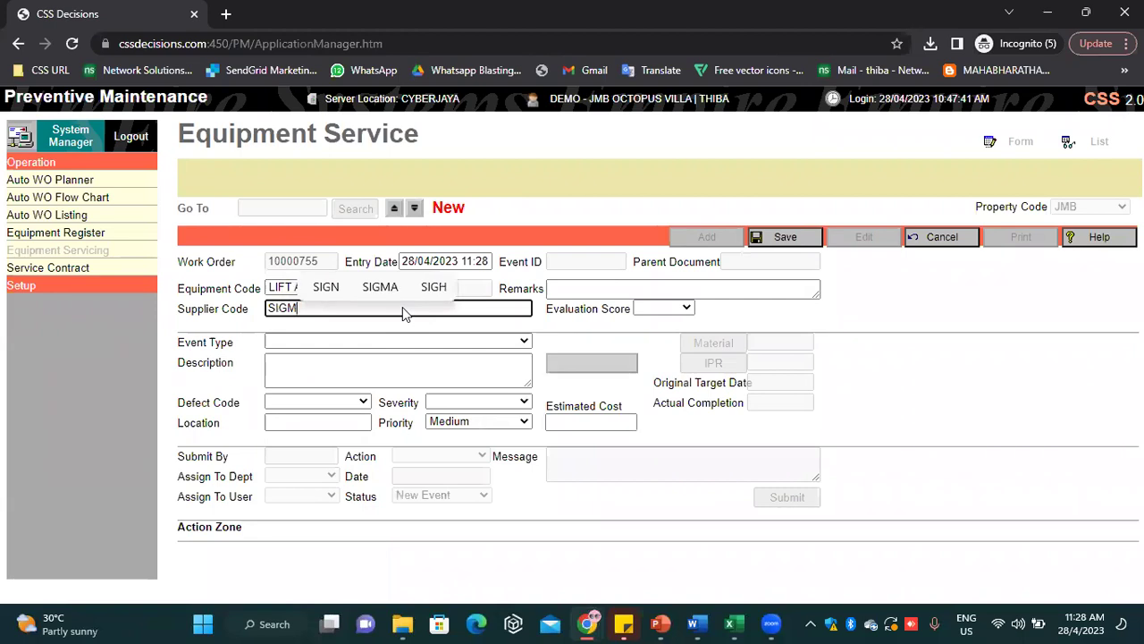
{"action": "type", "text": "A SDN BHD"}
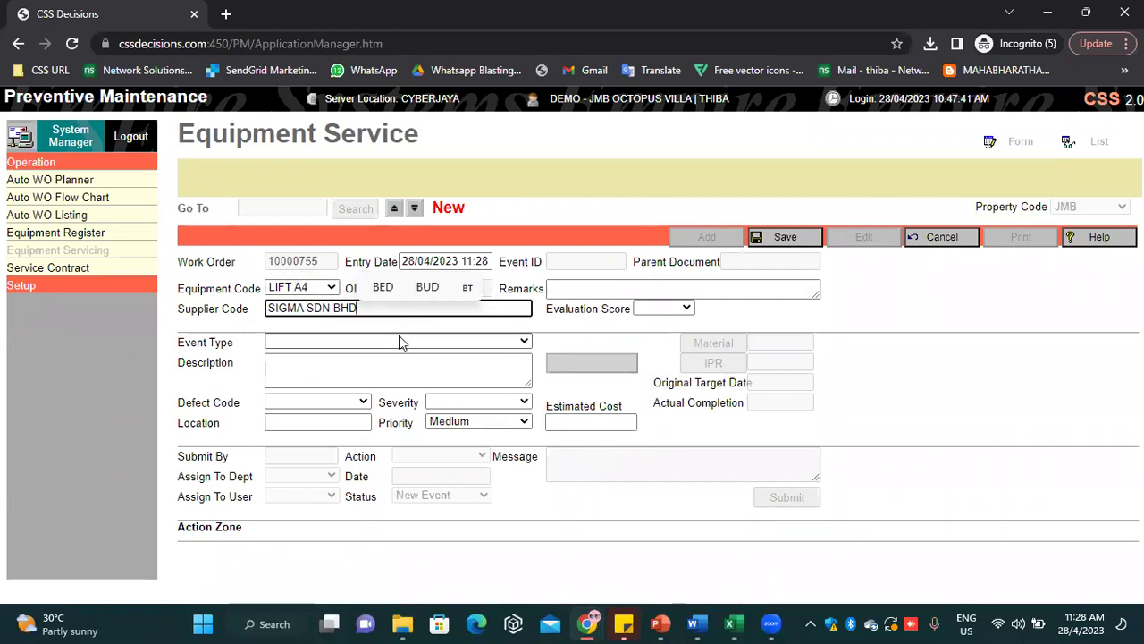
Set the event type to LIFT - REPAIR and the description to TESTING
{"action": "left_click", "coordinate": [387, 342]}
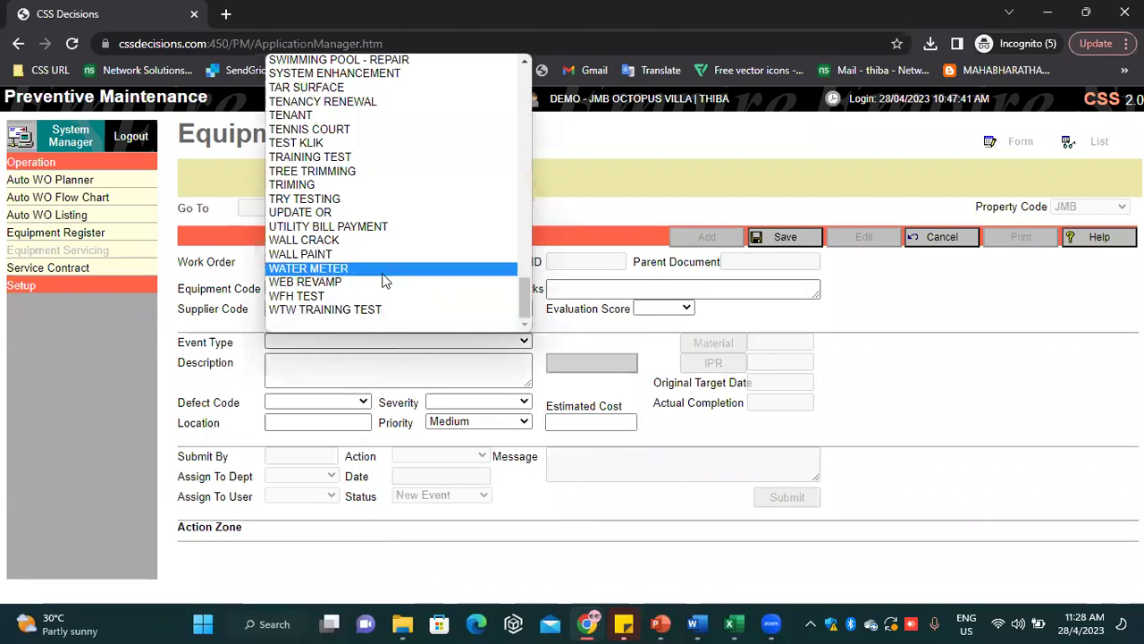
{"action": "scroll", "coordinate": [384, 280], "scroll_direction": "up", "scroll_amount": 3}
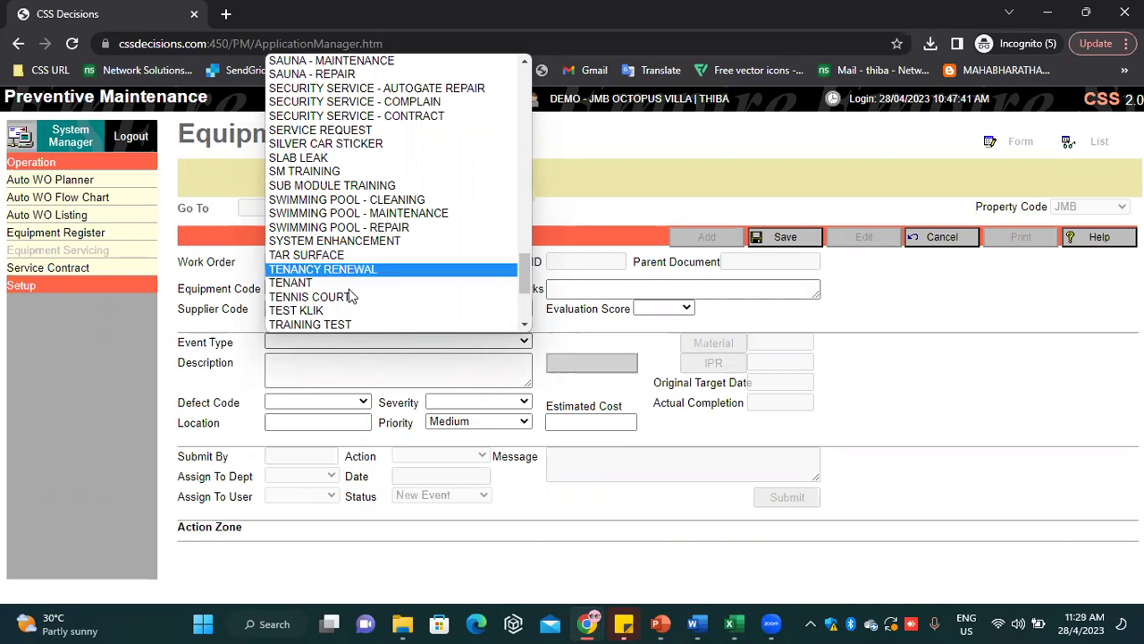
{"action": "type", "text": "li"}
{"action": "key", "text": "Down"}
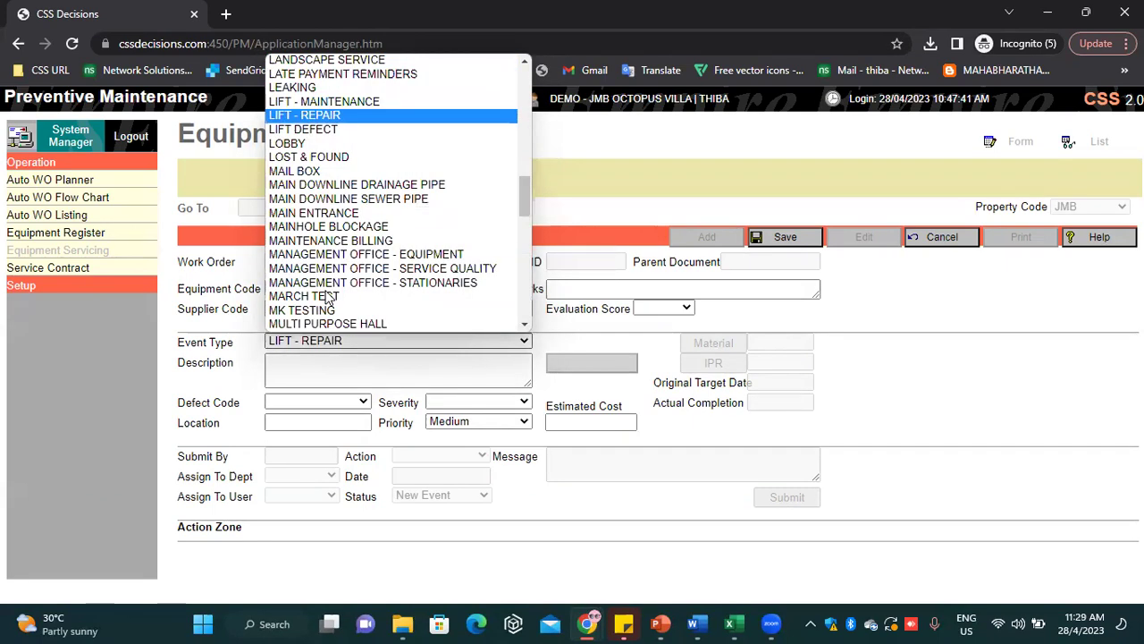
{"action": "key", "text": "Tab"}
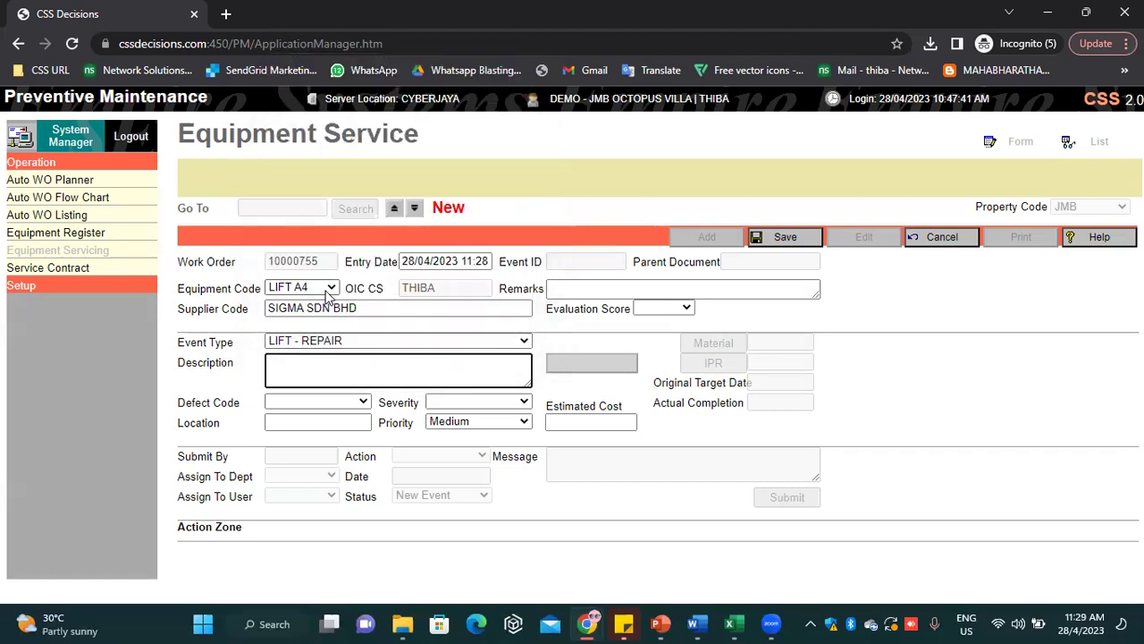
{"action": "type", "text": "TESTING"}
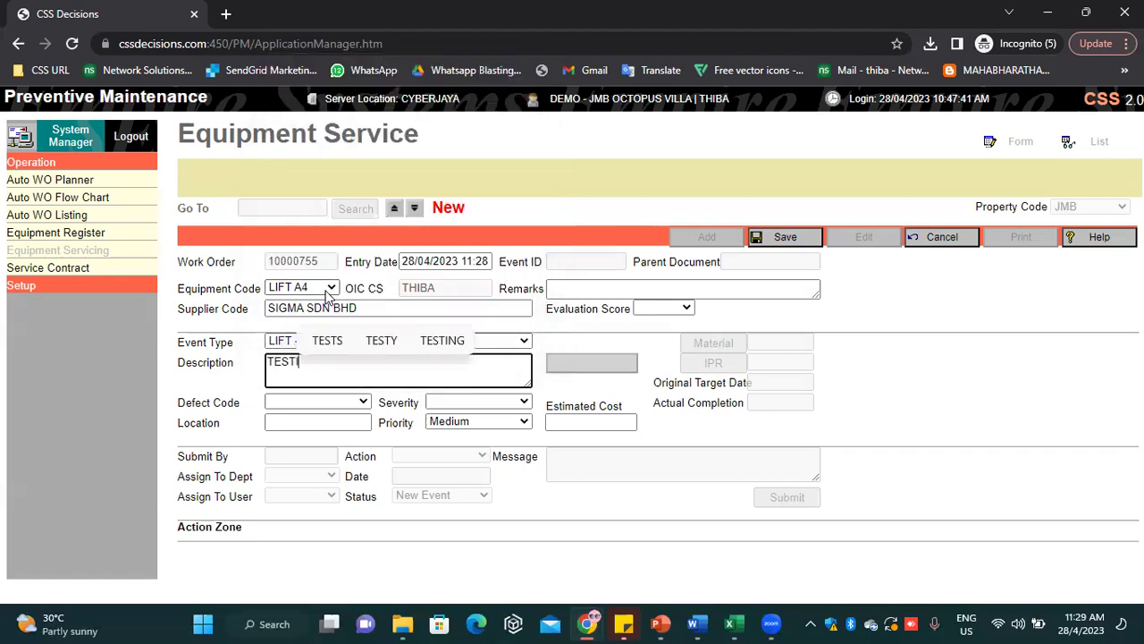
{"action": "left_click", "coordinate": [795, 532]}
Set severity to Moderate and location to BLOCK A, then save the work order
{"action": "left_click", "coordinate": [492, 403]}
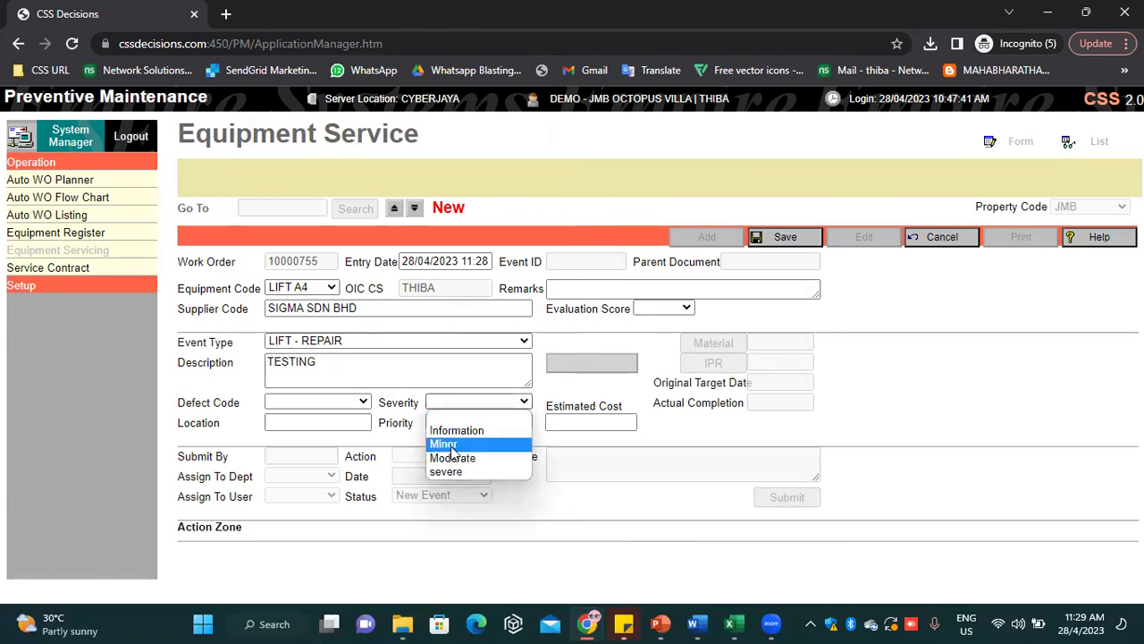
{"action": "left_click", "coordinate": [452, 459]}
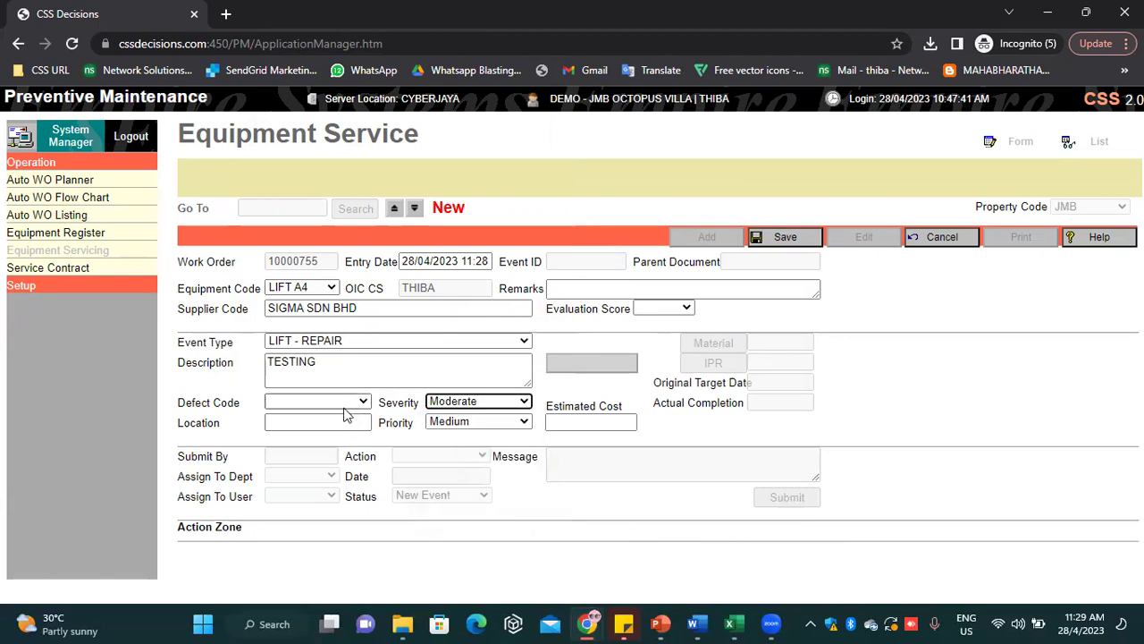
{"action": "left_click", "coordinate": [311, 424]}
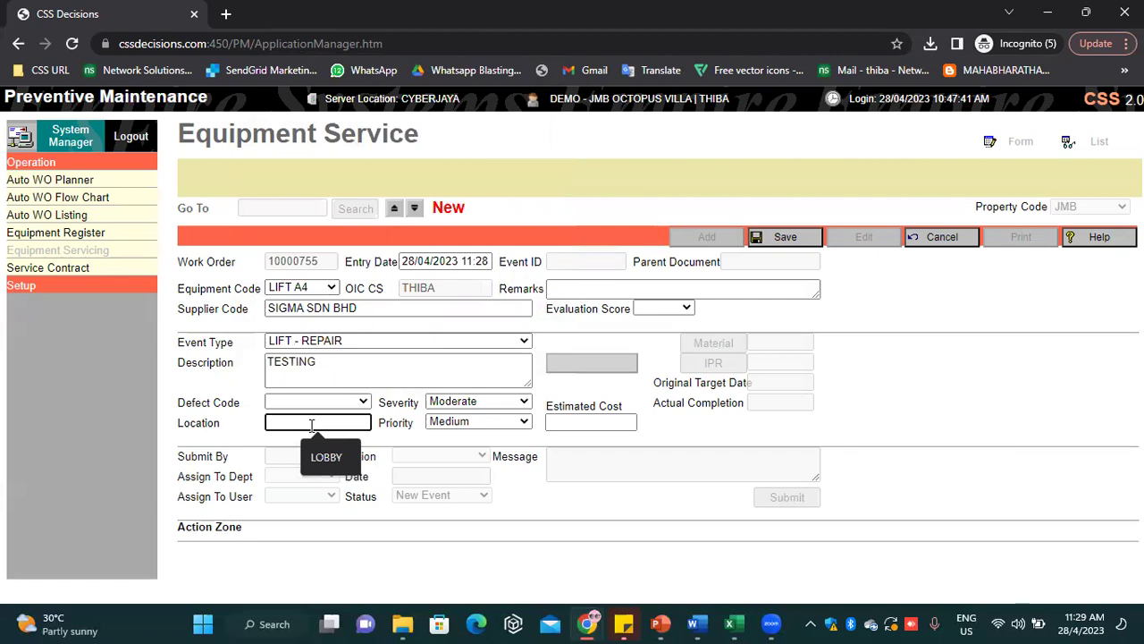
{"action": "type", "text": "LO"}
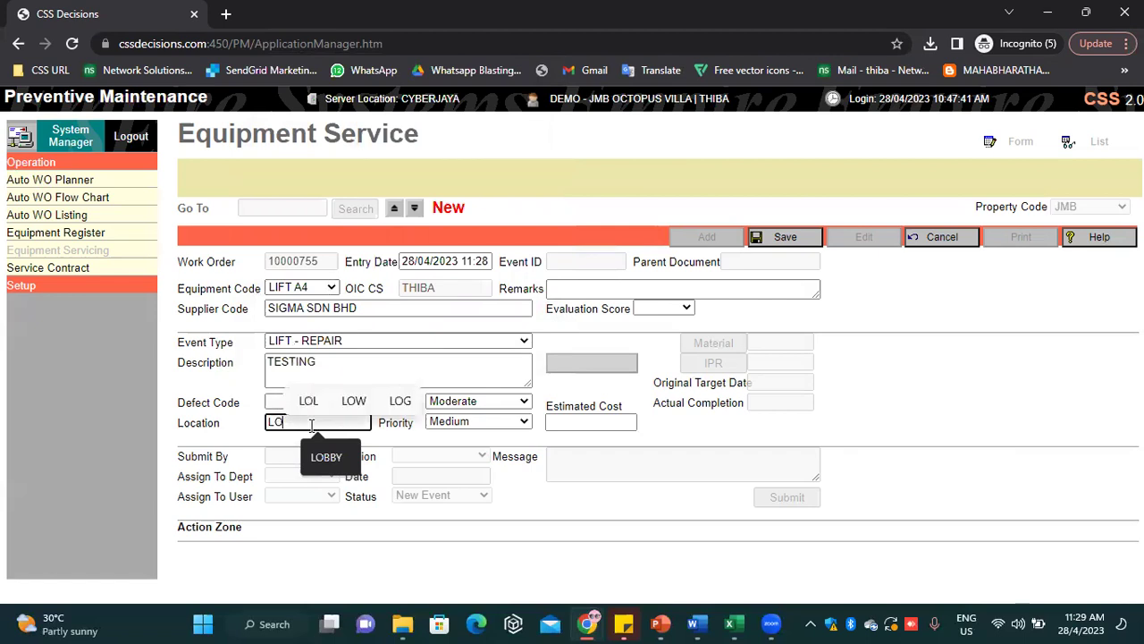
{"action": "key", "text": "BackSpace"}
{"action": "key", "text": "BackSpace"}
{"action": "type", "text": "BLOCK A"}
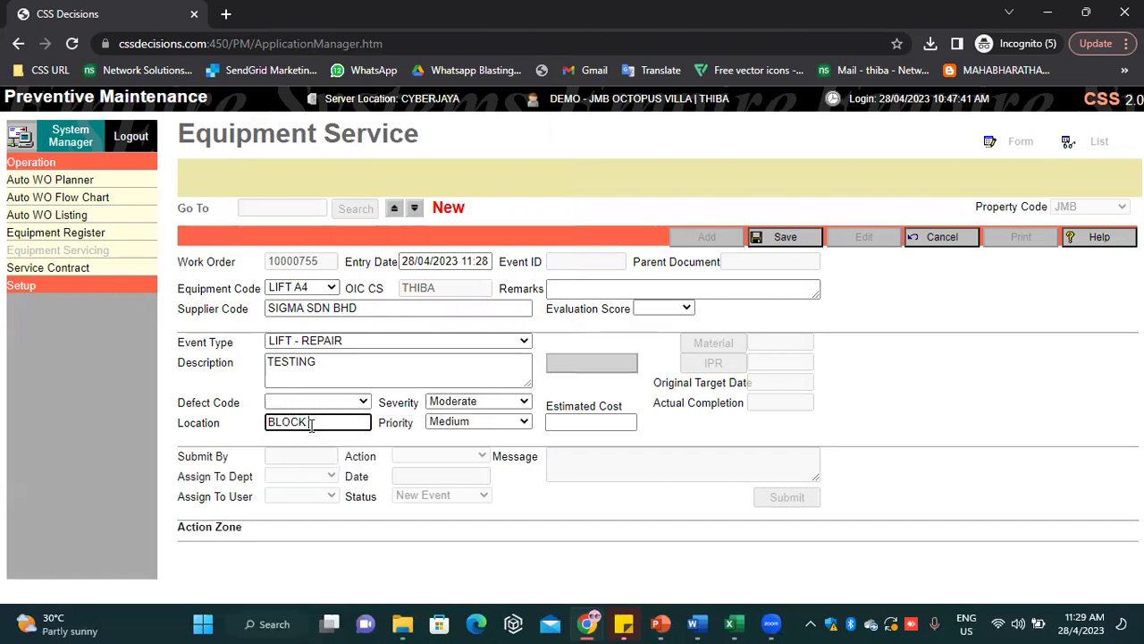
{"action": "left_click", "coordinate": [808, 242]}
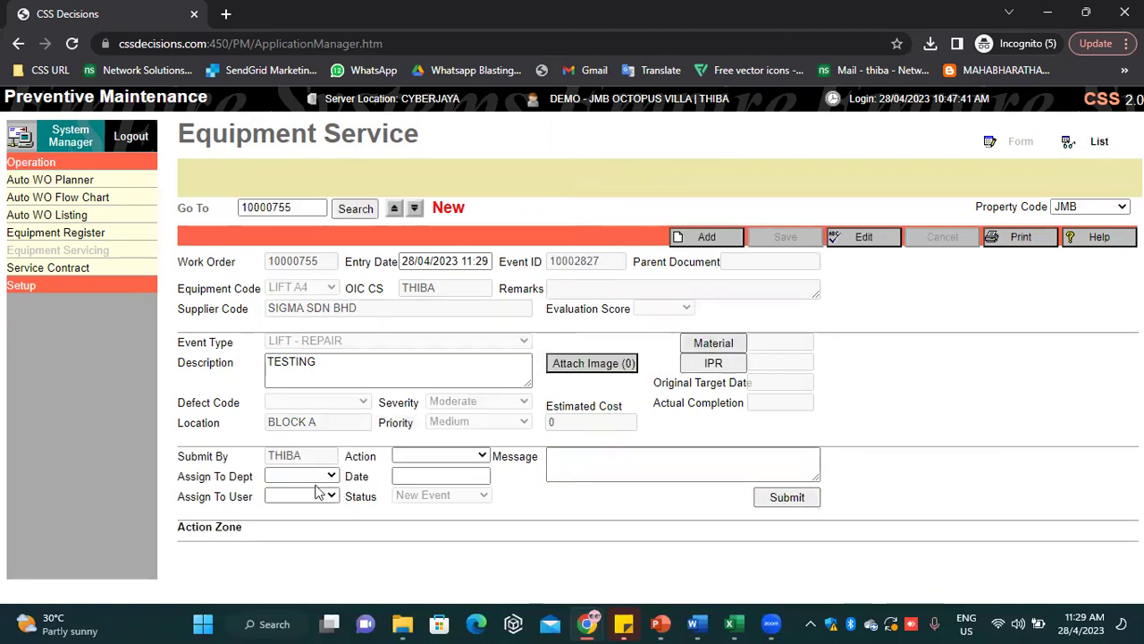
Assign work order 10000755 to the JMB technician with action Target Date and message TEST, submit, and log out
{"action": "left_click", "coordinate": [317, 476]}
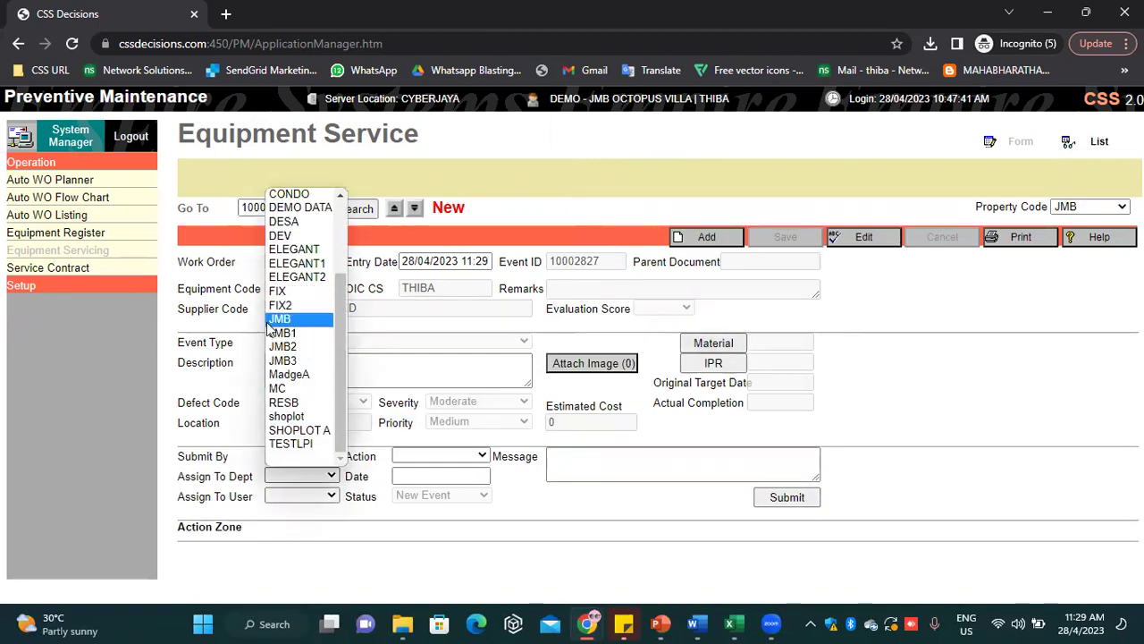
{"action": "left_click", "coordinate": [279, 319]}
{"action": "left_click", "coordinate": [289, 495]}
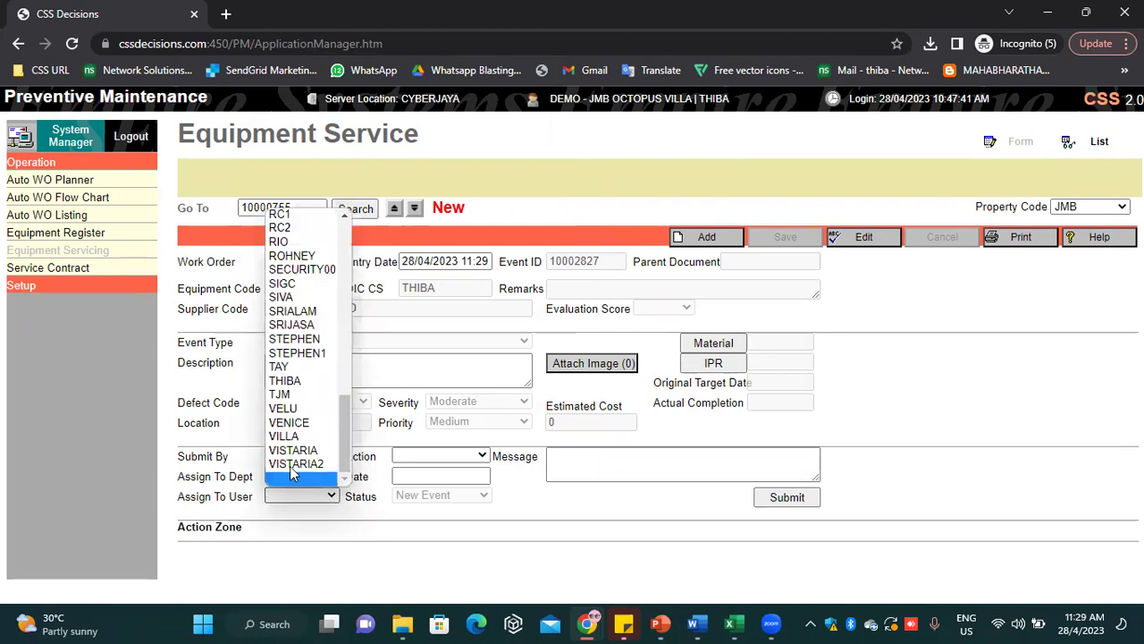
{"action": "left_click", "coordinate": [301, 298]}
{"action": "left_click", "coordinate": [425, 458]}
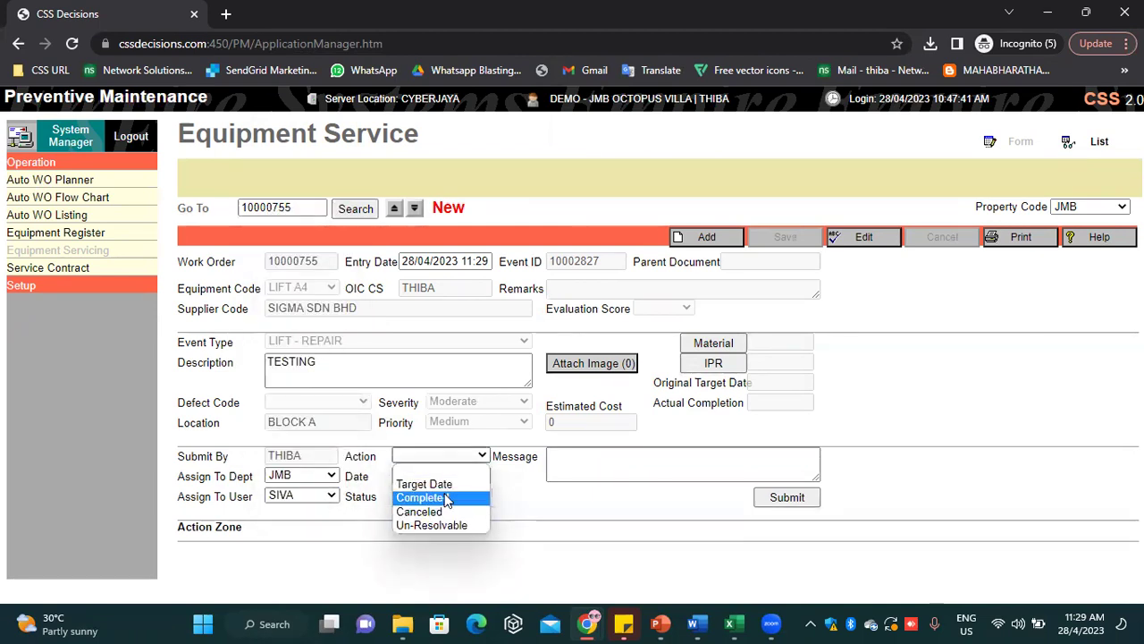
{"action": "left_click", "coordinate": [450, 481]}
{"action": "left_click", "coordinate": [667, 472]}
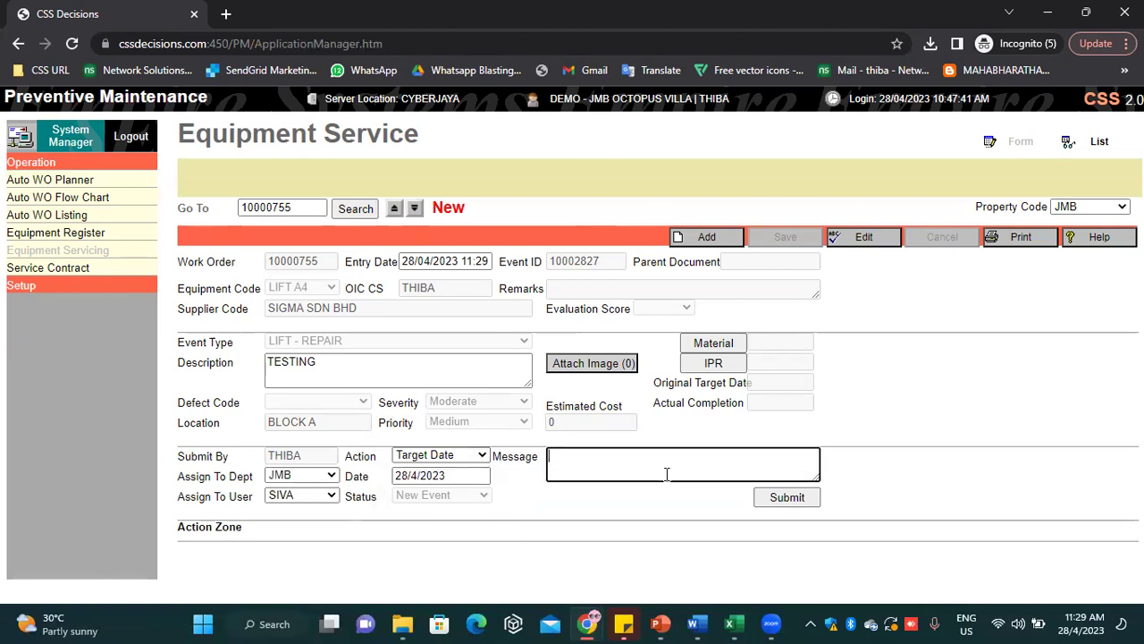
{"action": "type", "text": "TEST"}
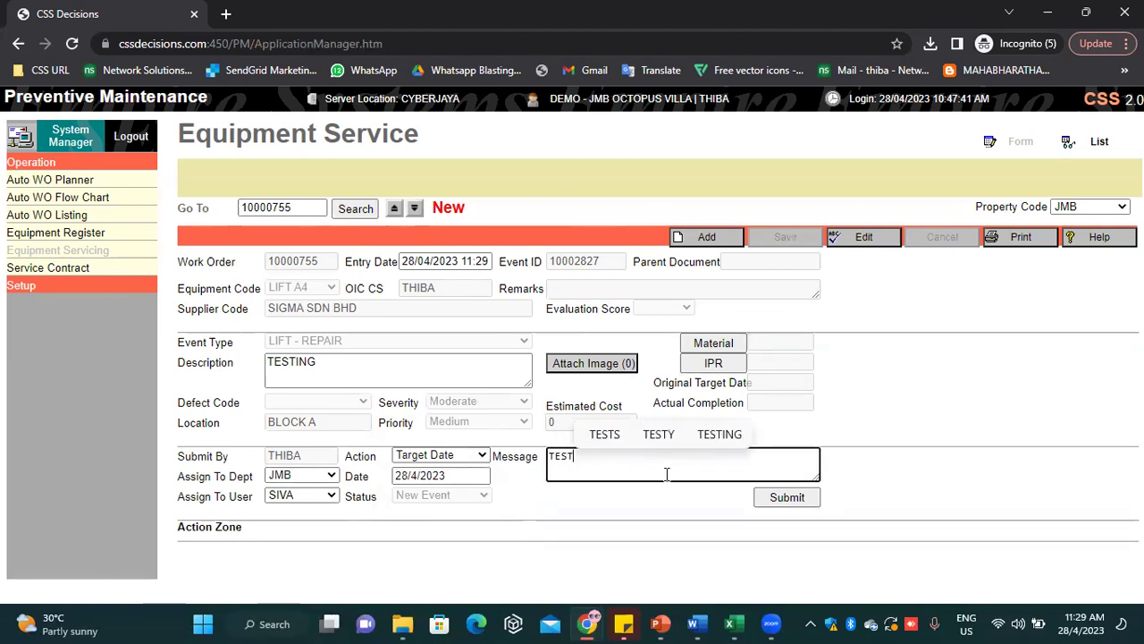
{"action": "left_click", "coordinate": [788, 499]}
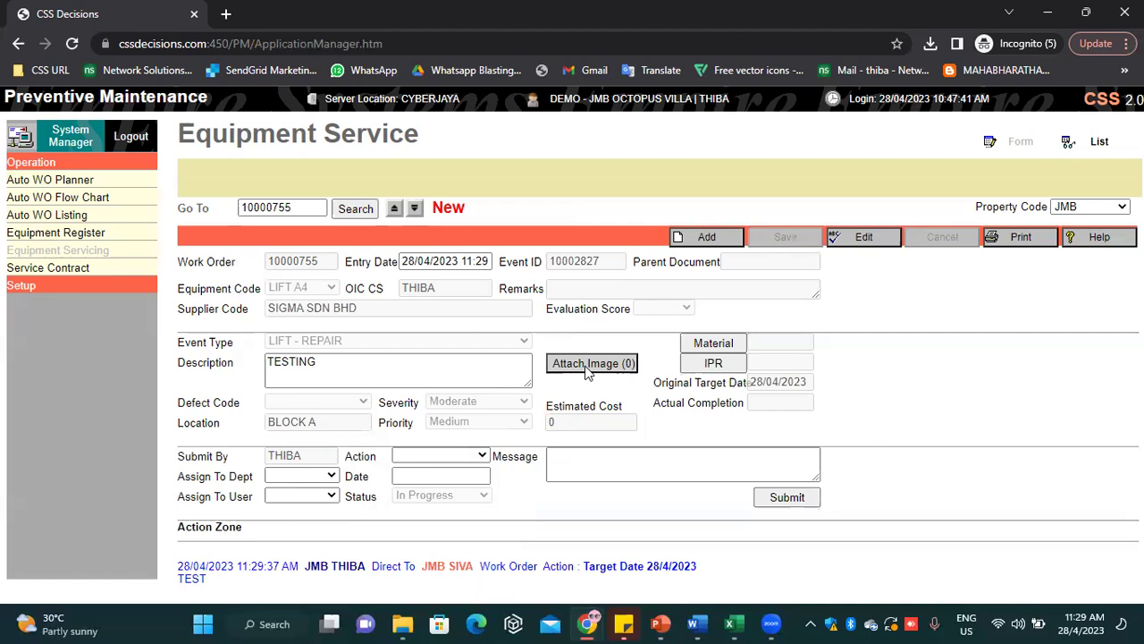
{"action": "left_click", "coordinate": [141, 139]}
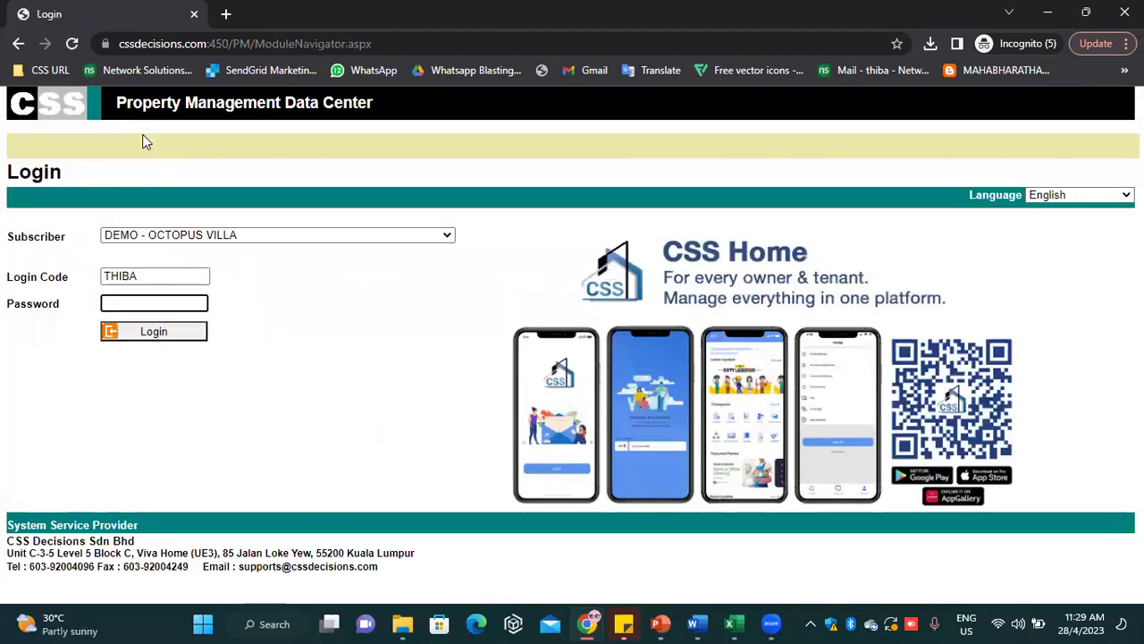
Sign in with the technician's login code and password and dismiss the new task notification
{"action": "left_click", "coordinate": [11, 278]}
{"action": "type", "text": "SIVA"}
{"action": "left_click", "coordinate": [166, 302]}
{"action": "type", "text": "1234"}
{"action": "key", "text": "Return"}
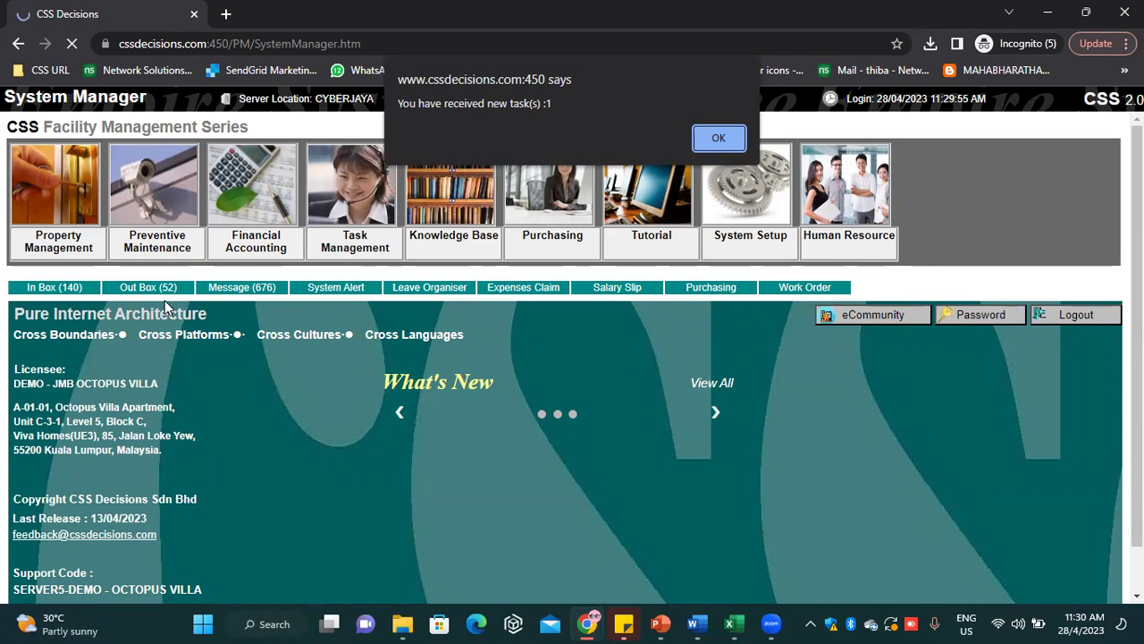
{"action": "key", "text": "Return"}
{"action": "key", "text": "Return"}
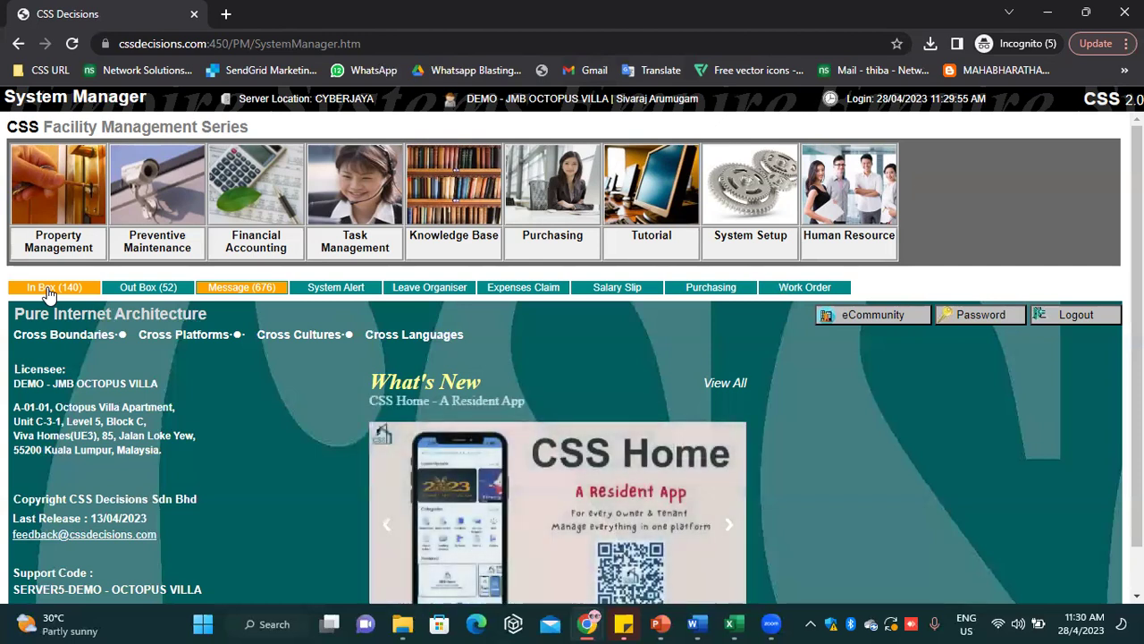
Open WO10000755 from the In Box, set its action to Completed with message DONE, and submit
{"action": "left_click", "coordinate": [49, 289]}
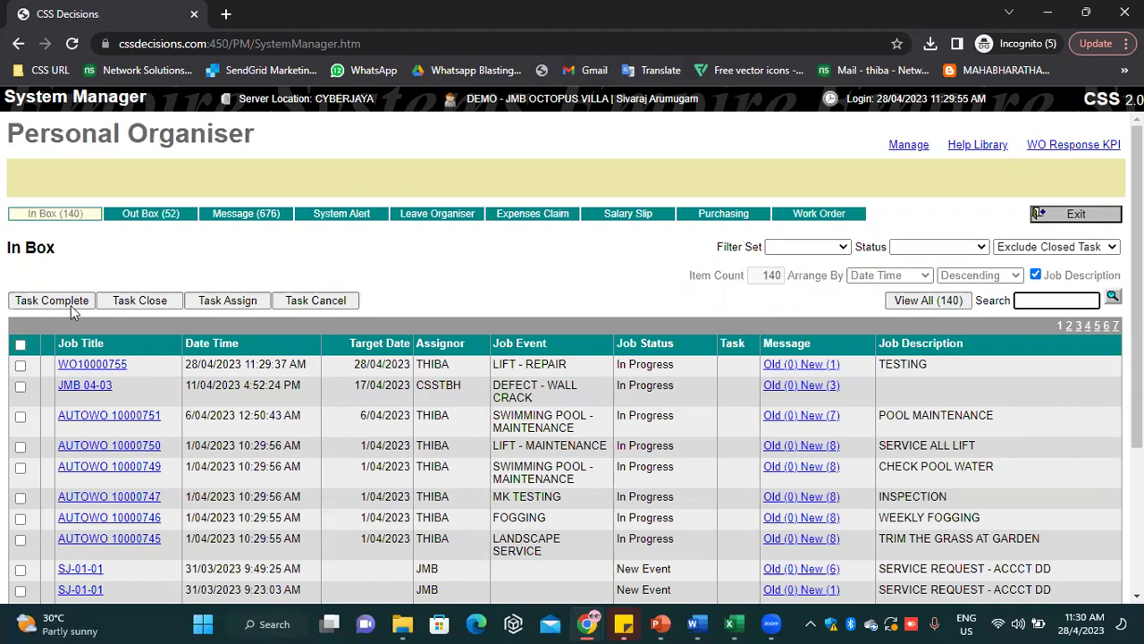
{"action": "left_click", "coordinate": [78, 362]}
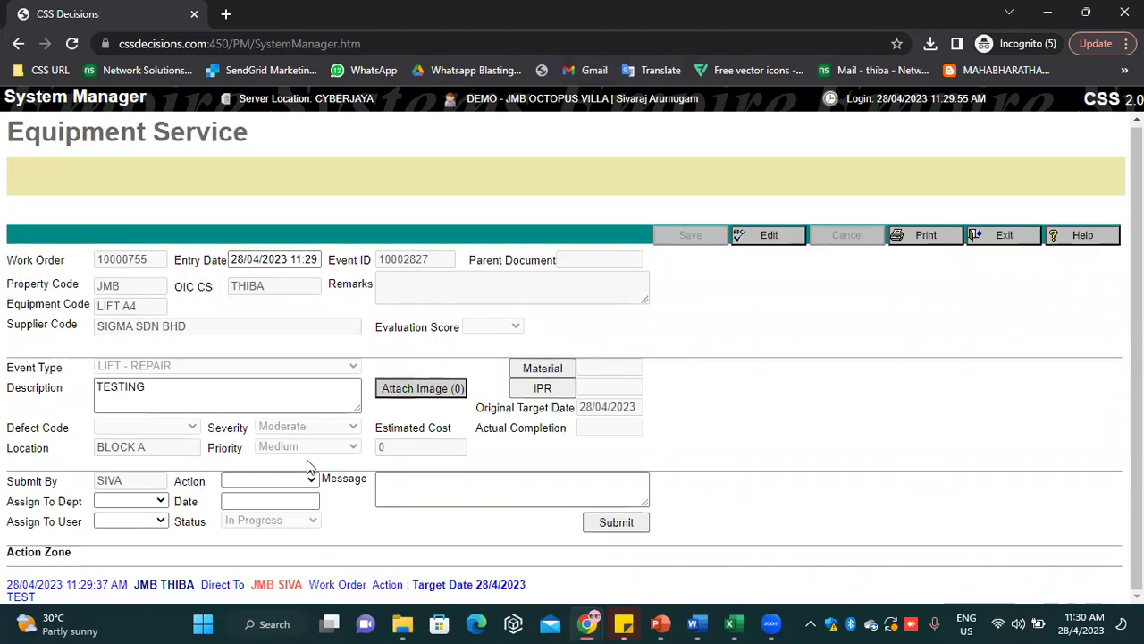
{"action": "left_click", "coordinate": [269, 481]}
{"action": "left_click", "coordinate": [265, 522]}
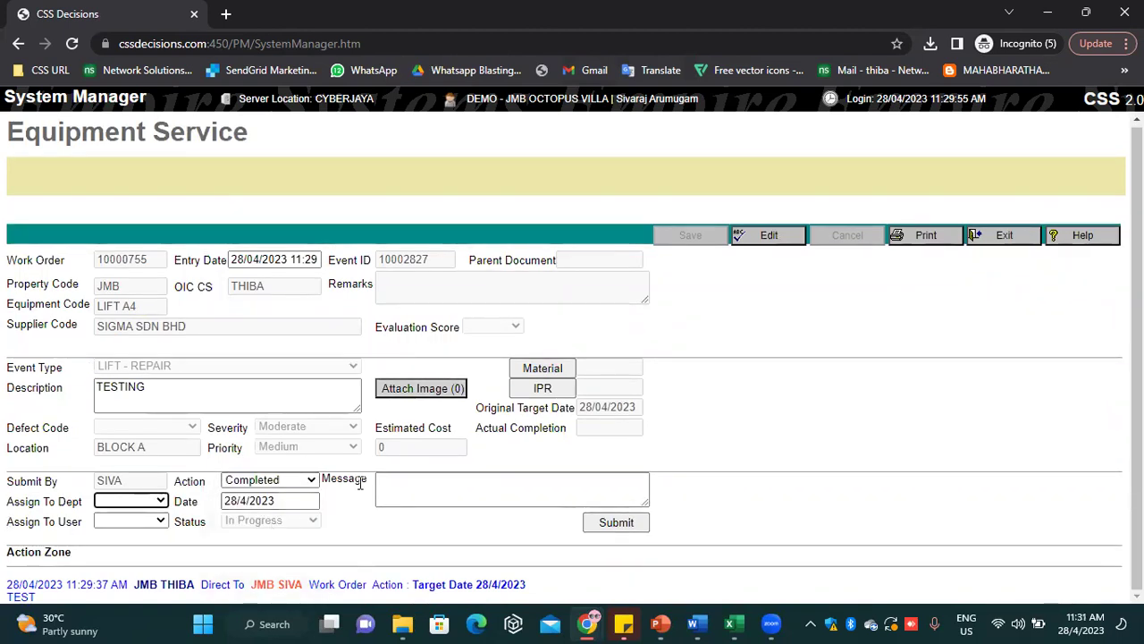
{"action": "left_click", "coordinate": [469, 496]}
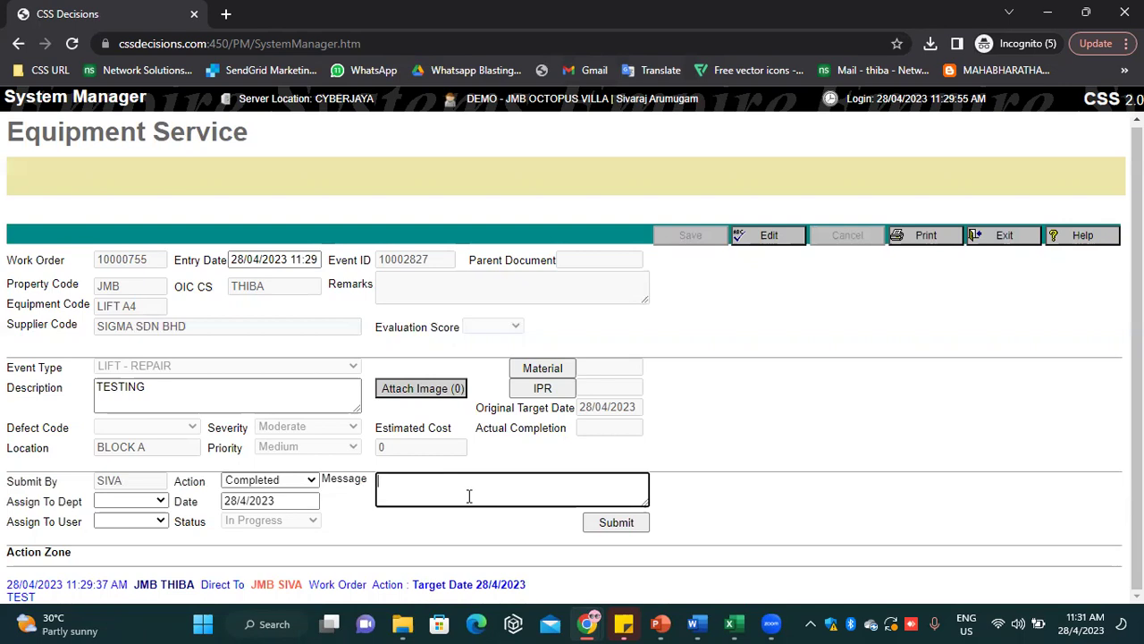
{"action": "type", "text": "DONE"}
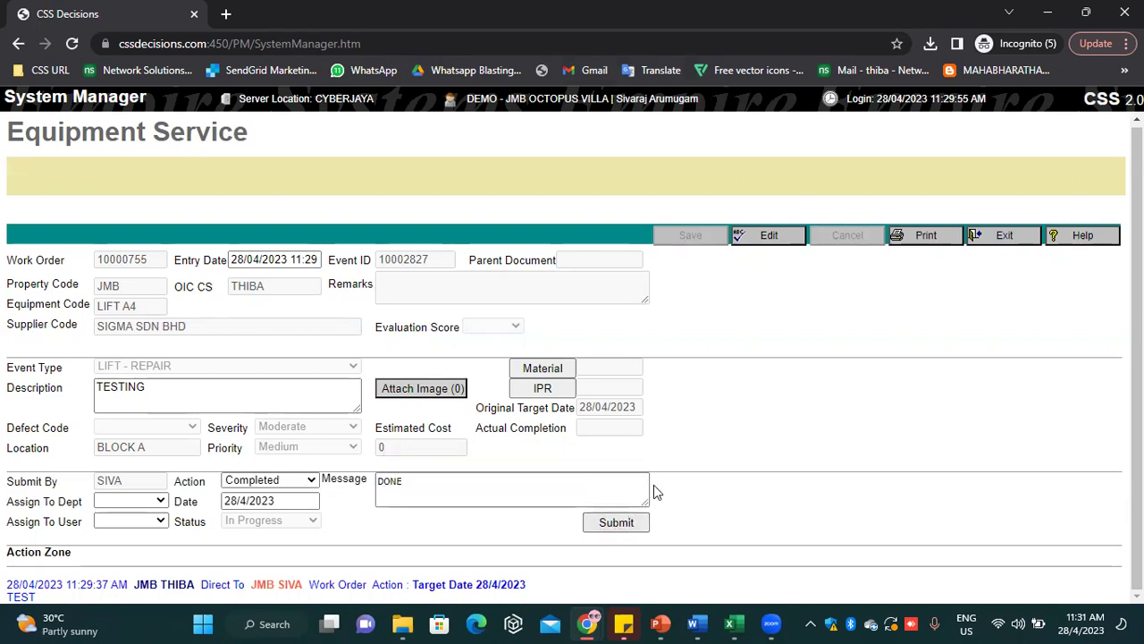
{"action": "left_click", "coordinate": [616, 522]}
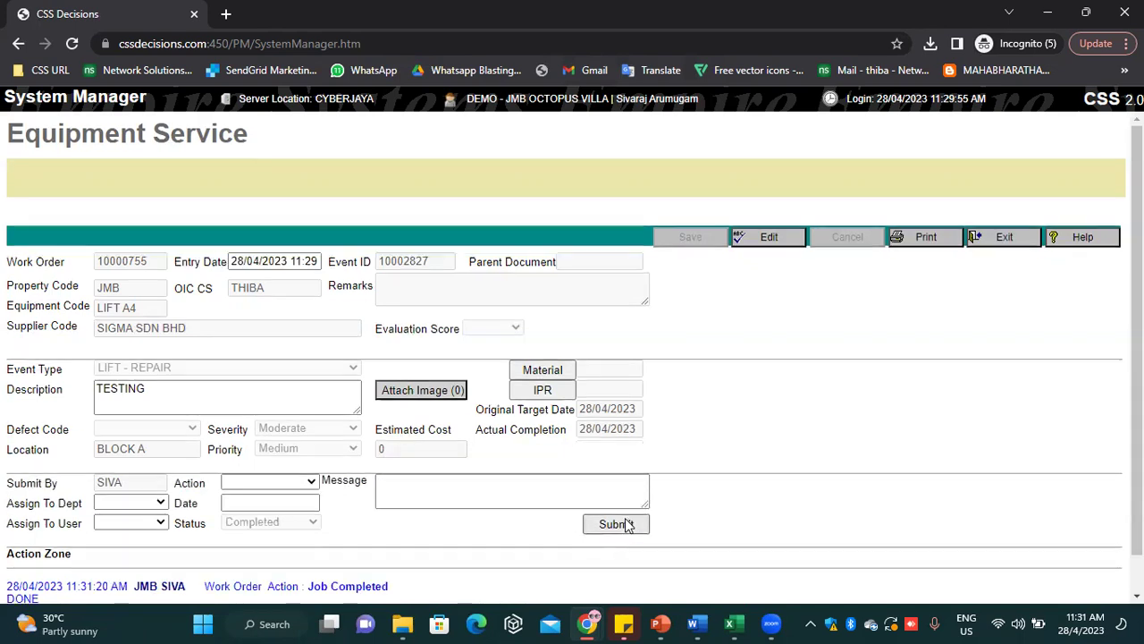
{"action": "left_click", "coordinate": [1011, 241]}
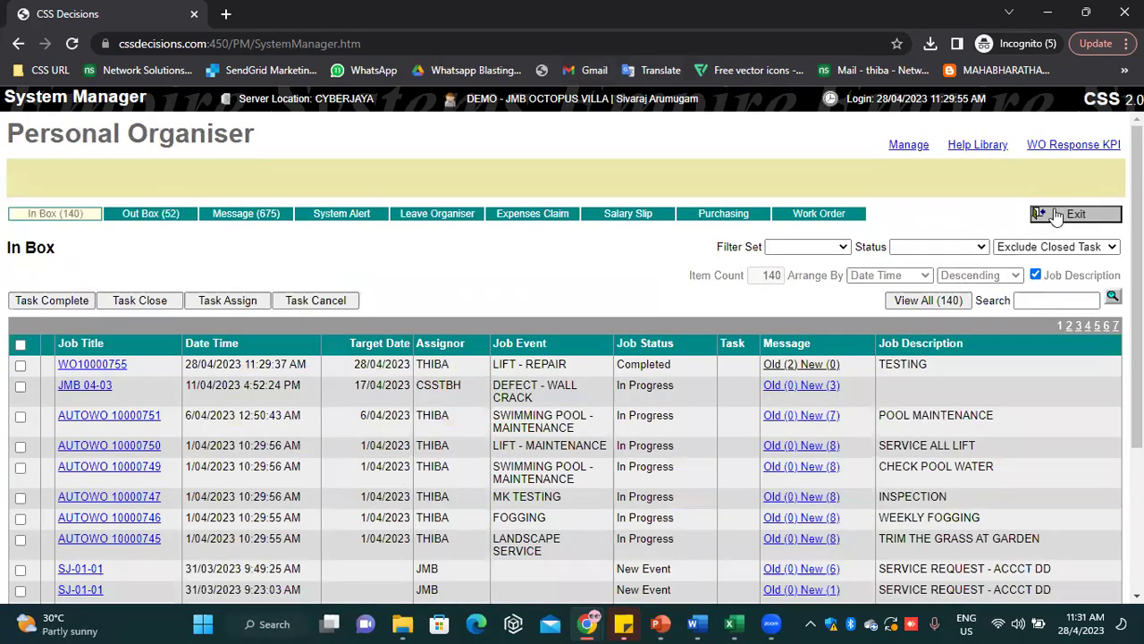
Log out, sign back in with the original user's login code and password, and open Preventive Maintenance
{"action": "left_click", "coordinate": [1056, 214]}
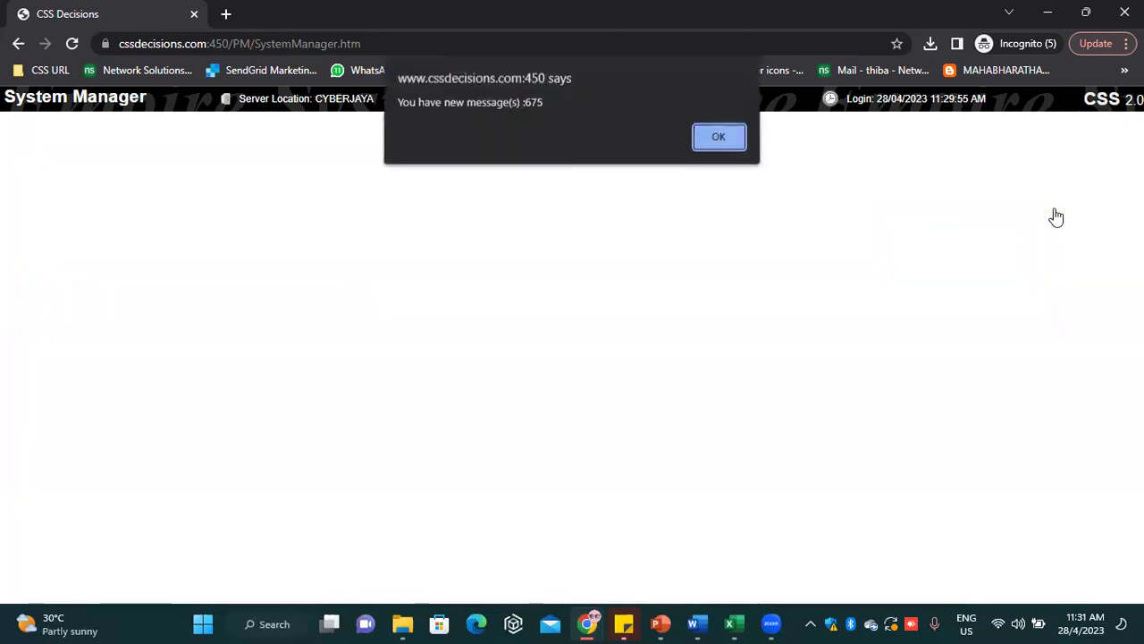
{"action": "left_click", "coordinate": [715, 137]}
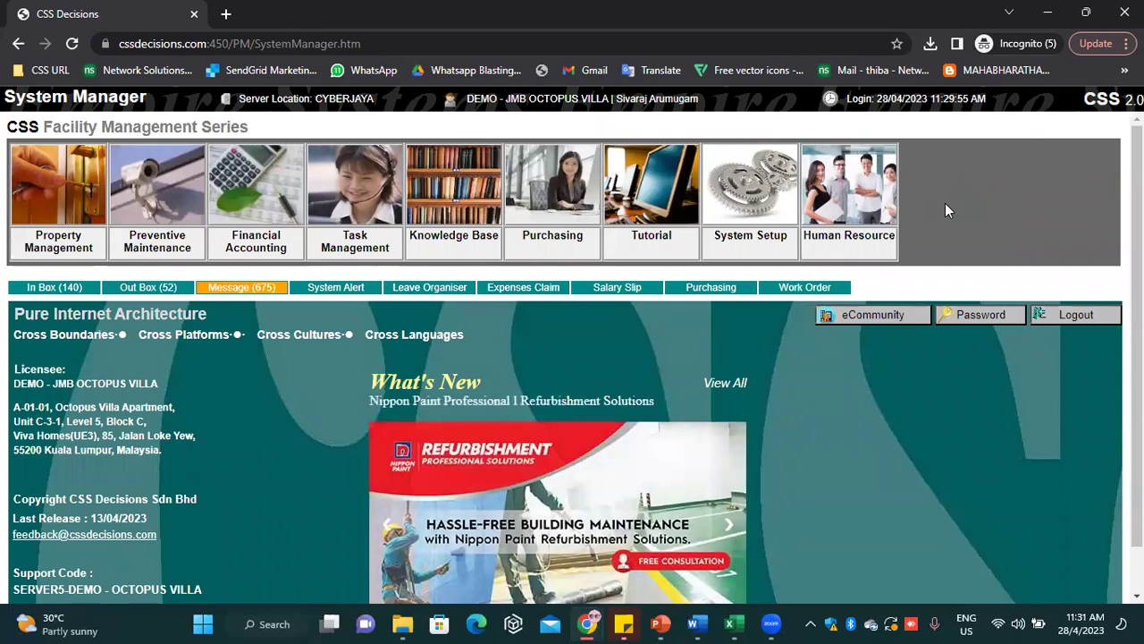
{"action": "left_click", "coordinate": [1068, 315]}
{"action": "left_click_drag", "start_coordinate": [158, 276], "coordinate": [3, 277]}
{"action": "type", "text": "THIBA"}
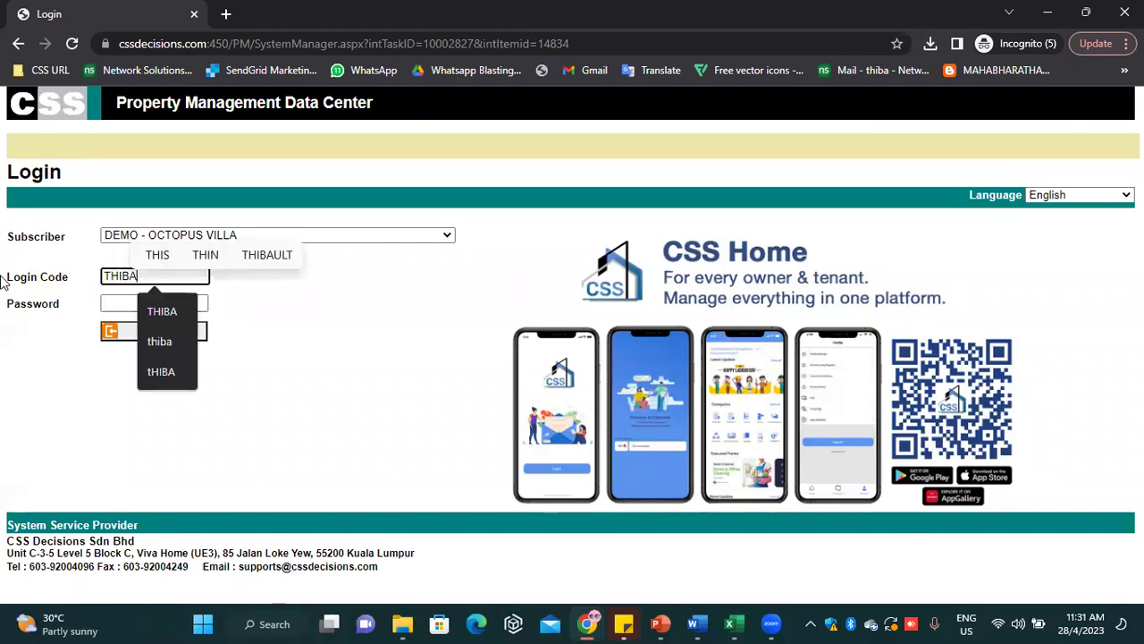
{"action": "left_click", "coordinate": [107, 310]}
{"action": "type", "text": "****"}
{"action": "key", "text": "Return"}
{"action": "key", "text": "Return"}
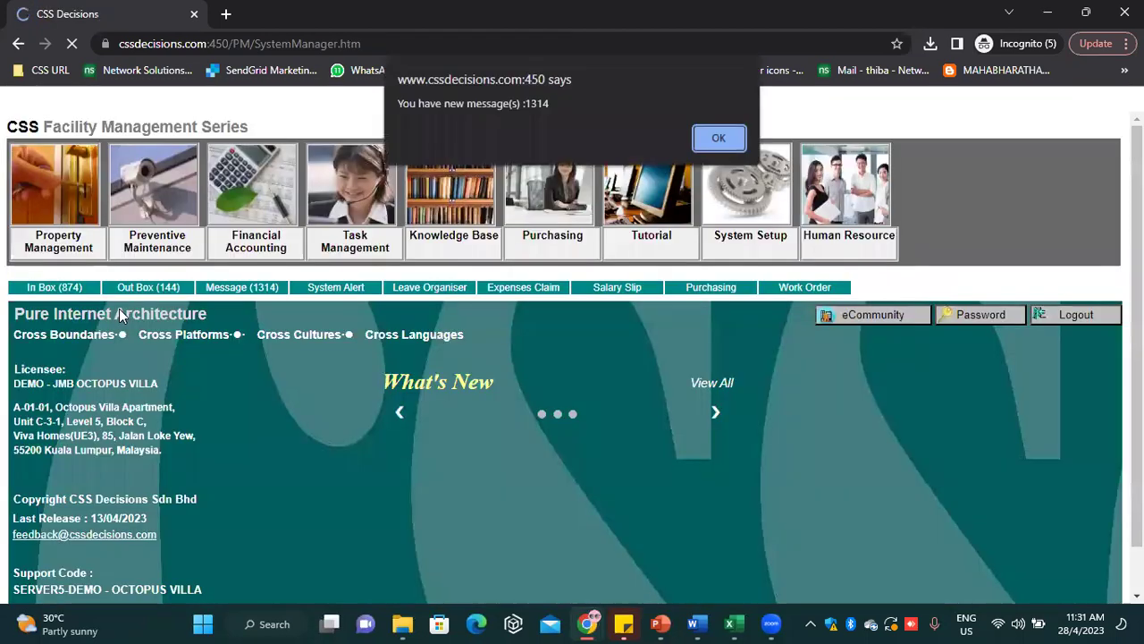
{"action": "key", "text": "Return"}
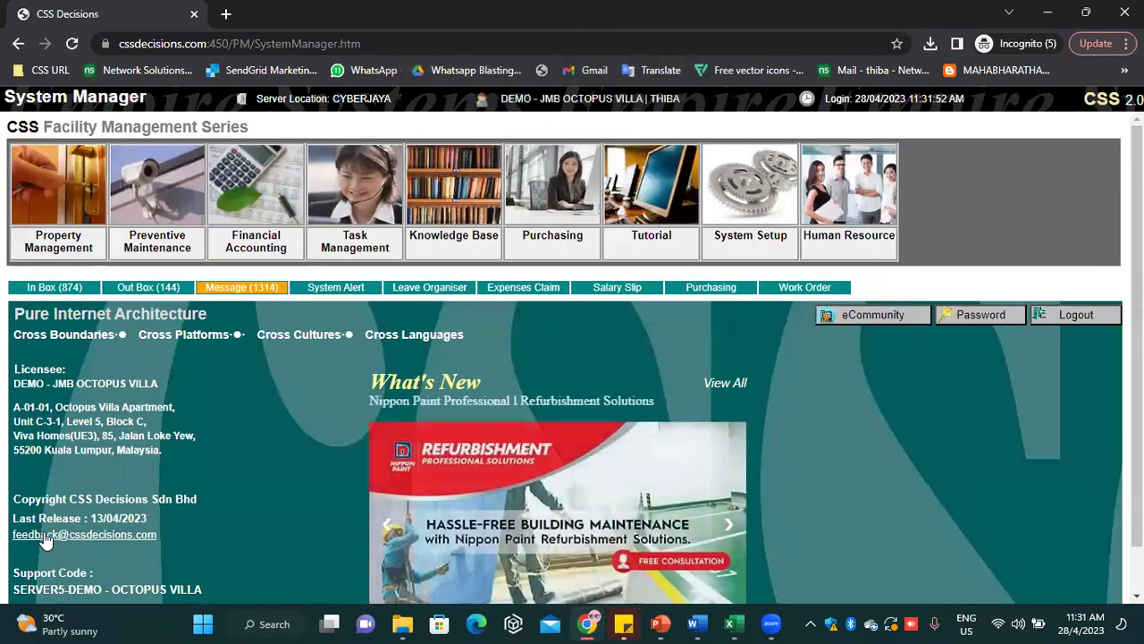
{"action": "left_click", "coordinate": [157, 255]}
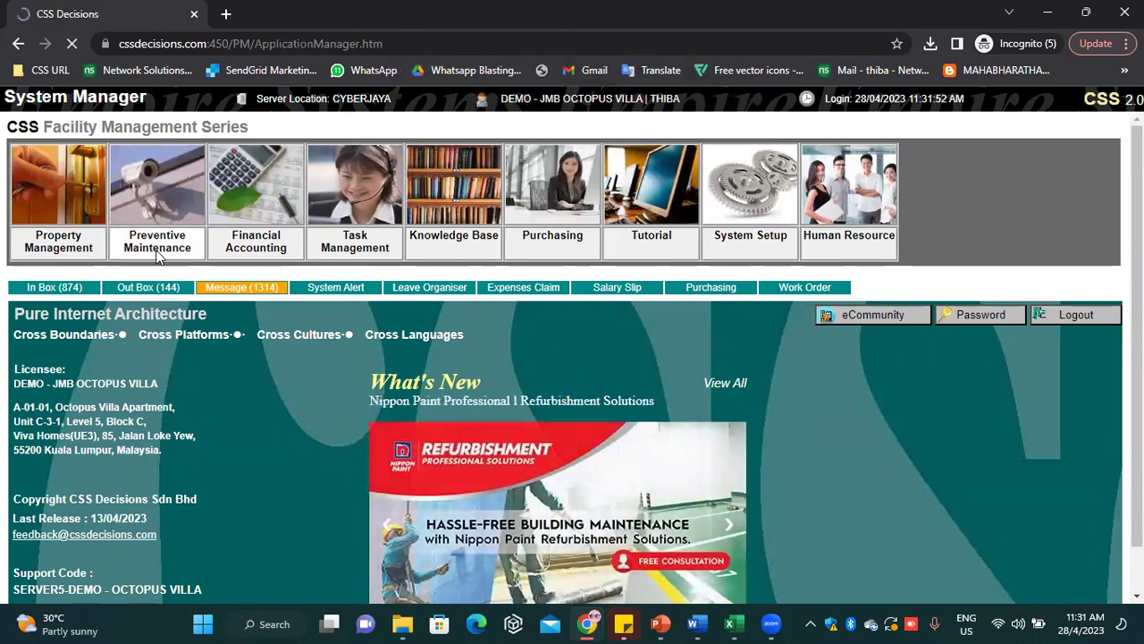
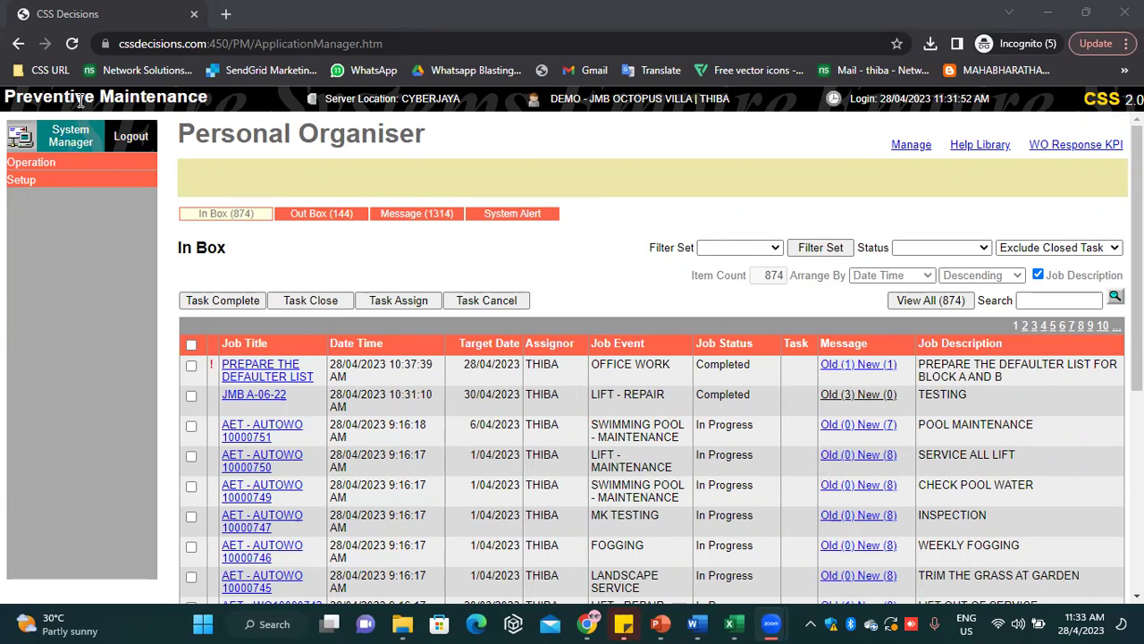
Expand Operation in Preventive Maintenance and open the Service Contract form for property JMB
{"action": "left_click", "coordinate": [31, 163]}
{"action": "left_click", "coordinate": [36, 288]}
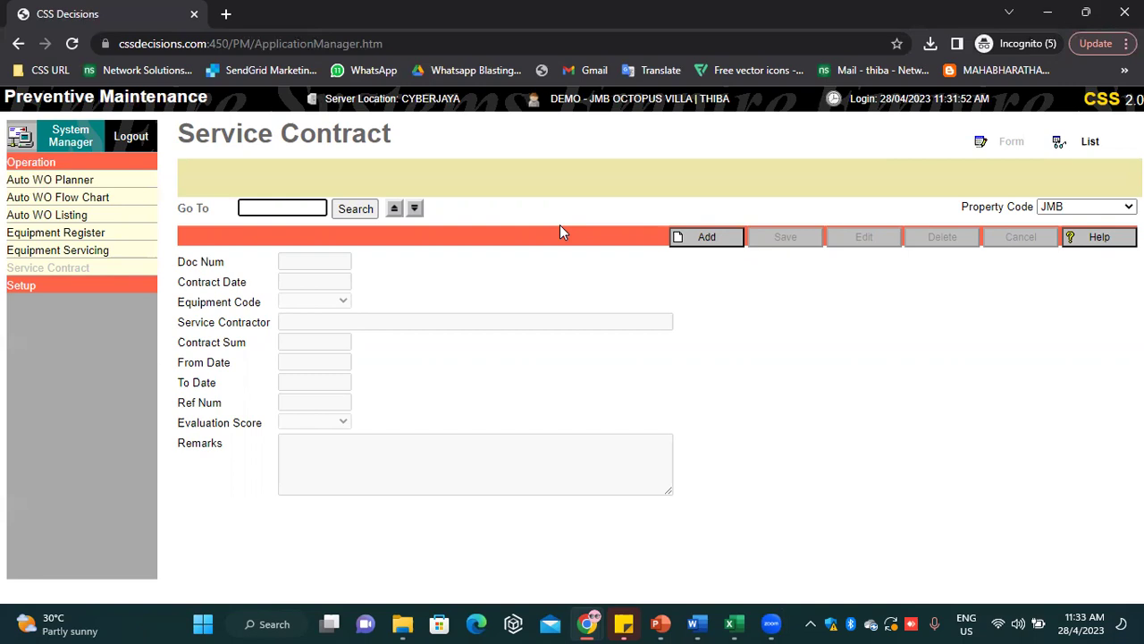
Start a new service contract and choose LIFT A6 as the equipment code
{"action": "left_click", "coordinate": [686, 239]}
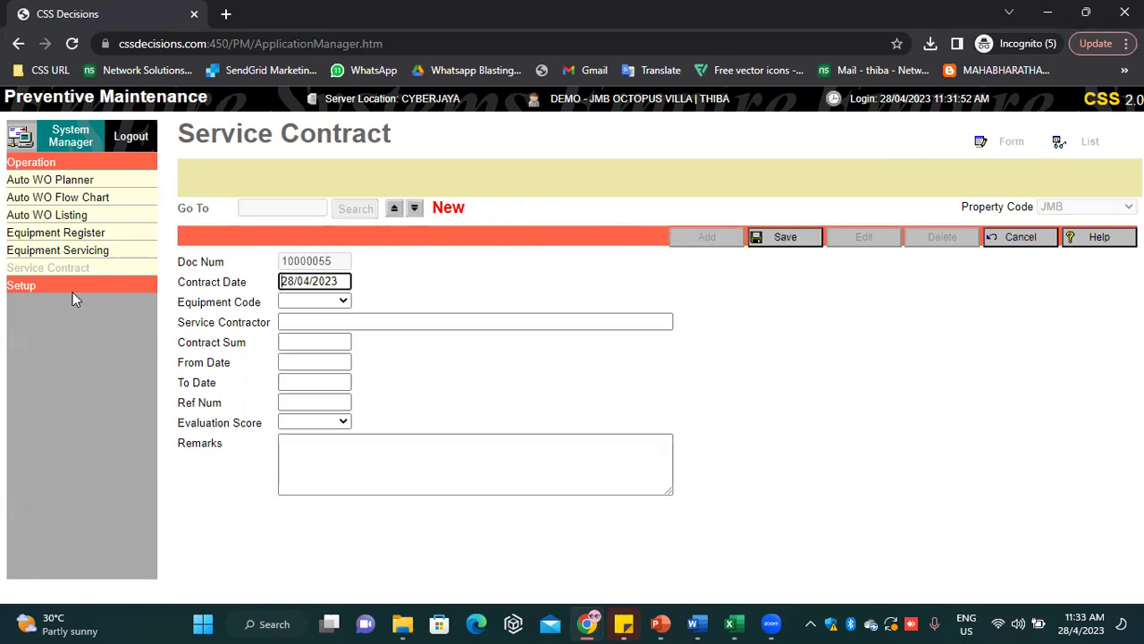
{"action": "left_click", "coordinate": [289, 305]}
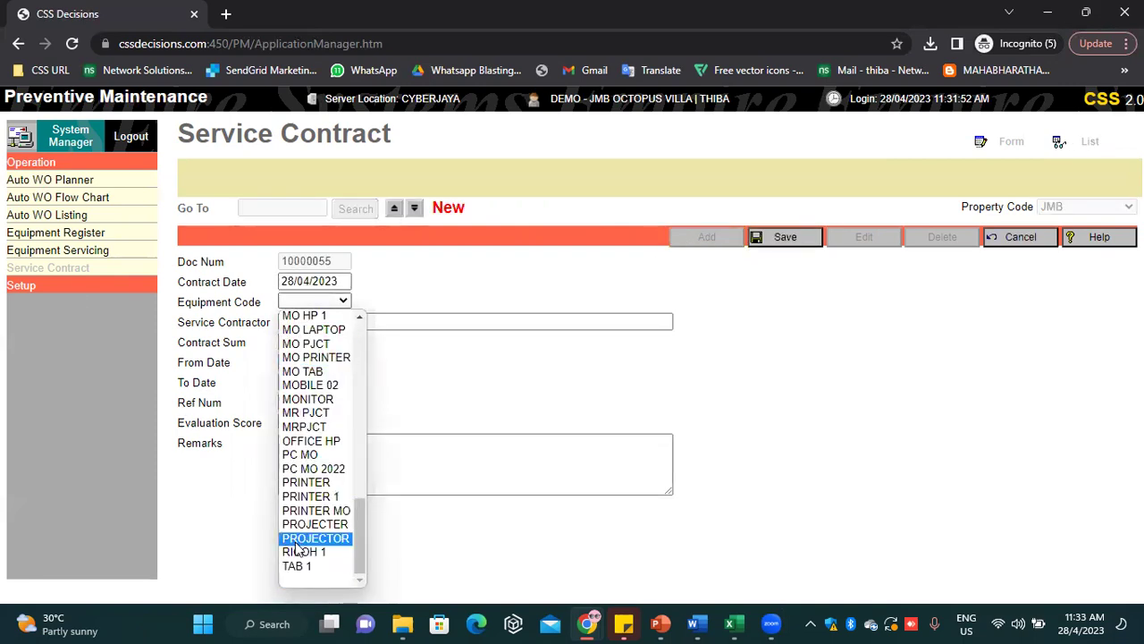
{"action": "scroll", "coordinate": [331, 429], "scroll_direction": "up", "scroll_amount": 3}
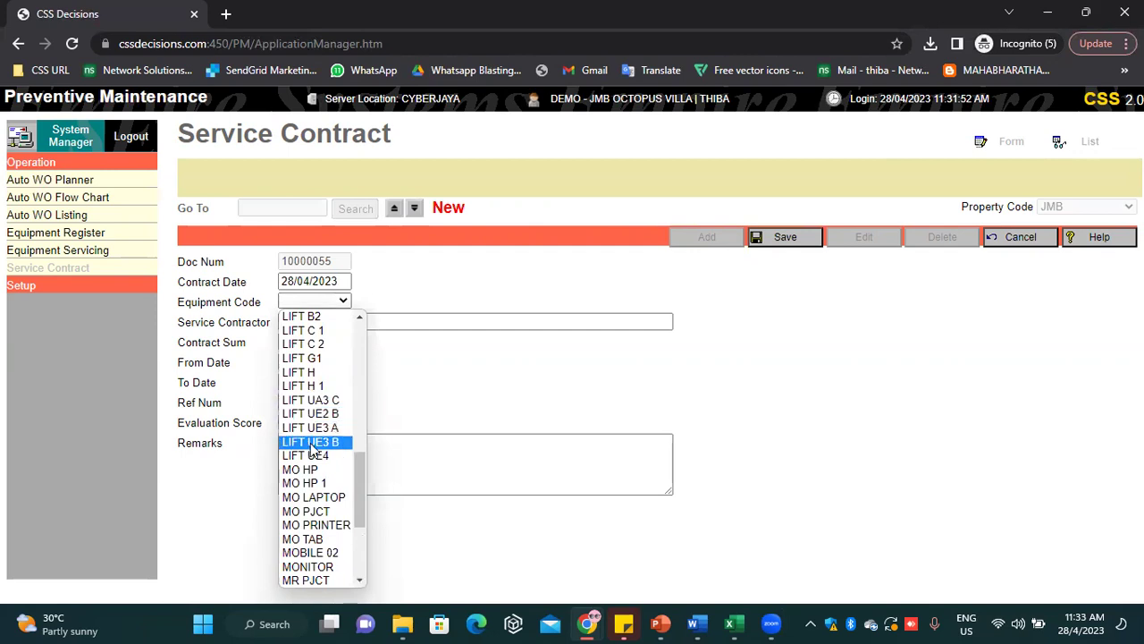
{"action": "scroll", "coordinate": [319, 435], "scroll_direction": "up", "scroll_amount": 3}
{"action": "scroll", "coordinate": [320, 436], "scroll_direction": "up", "scroll_amount": 1}
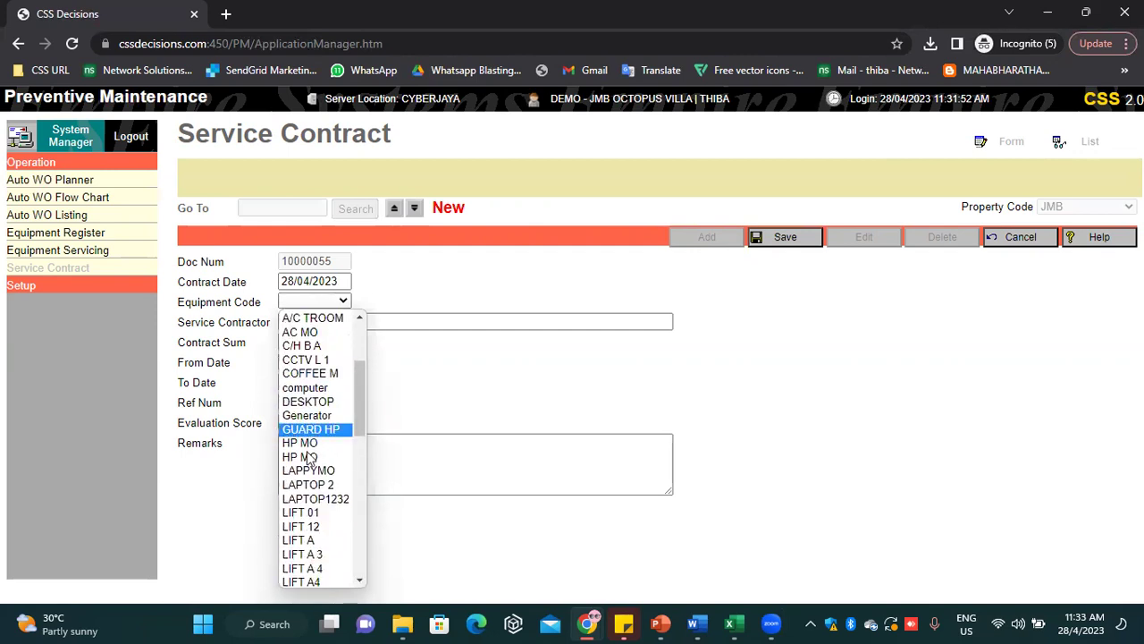
{"action": "scroll", "coordinate": [319, 545], "scroll_direction": "down", "scroll_amount": 2}
{"action": "scroll", "coordinate": [319, 546], "scroll_direction": "down", "scroll_amount": 4}
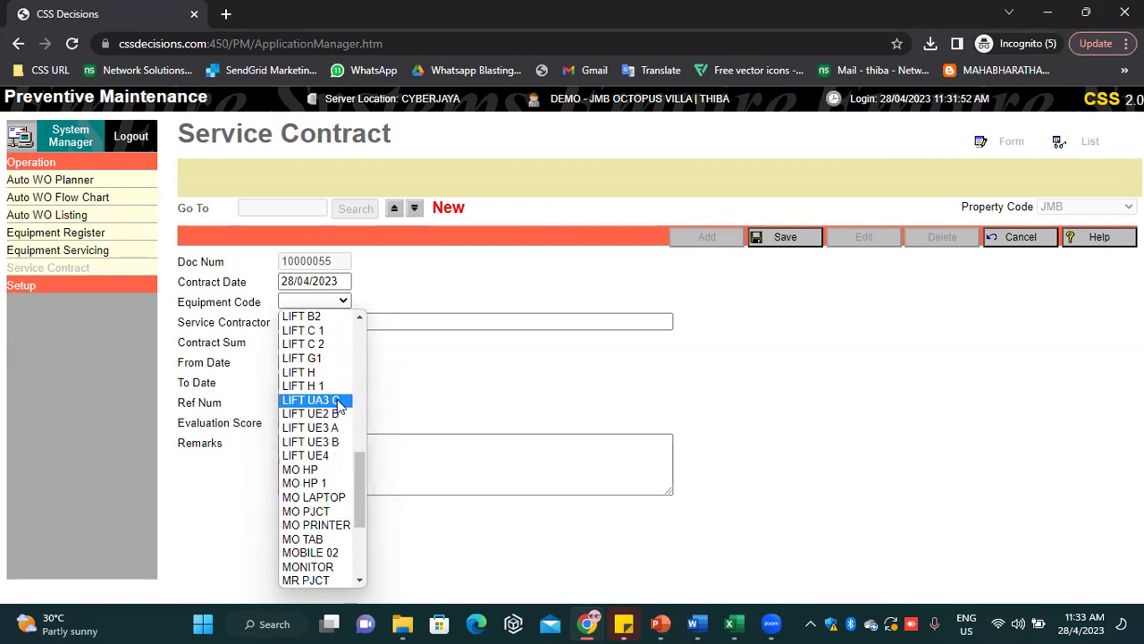
{"action": "key", "text": "l"}
{"action": "key", "text": "l"}
{"action": "key", "text": "l"}
{"action": "key", "text": "l"}
{"action": "key", "text": "l"}
{"action": "key", "text": "l"}
{"action": "key", "text": "l"}
{"action": "key", "text": "l"}
{"action": "key", "text": "l"}
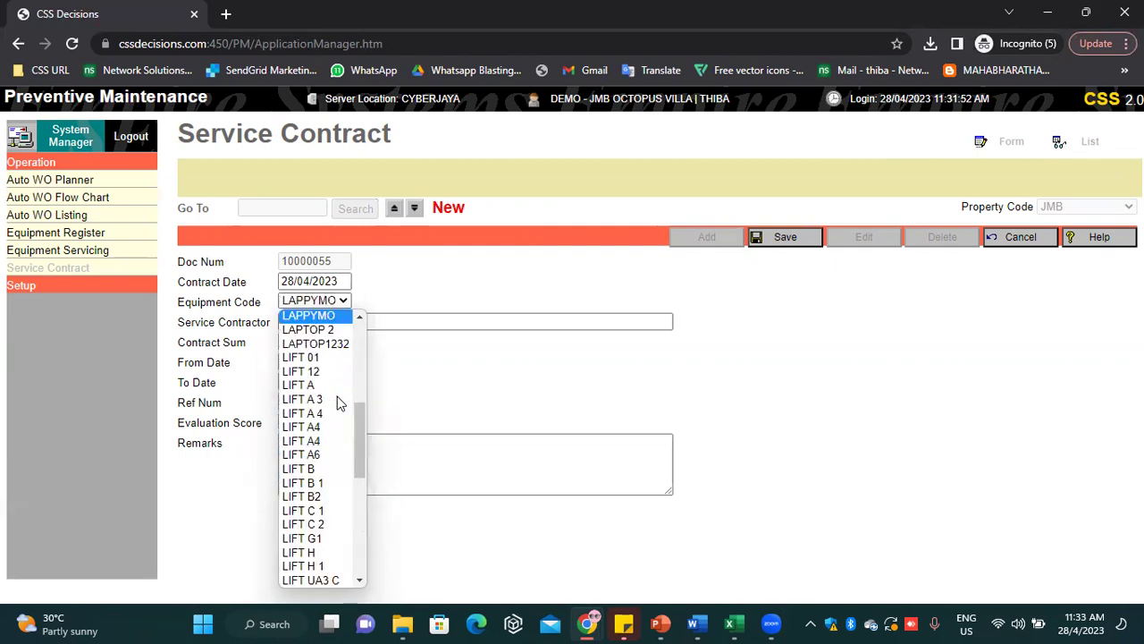
{"action": "key", "text": "l"}
{"action": "key", "text": "l"}
{"action": "key", "text": "l"}
{"action": "key", "text": "l"}
{"action": "key", "text": "l"}
{"action": "key", "text": "l"}
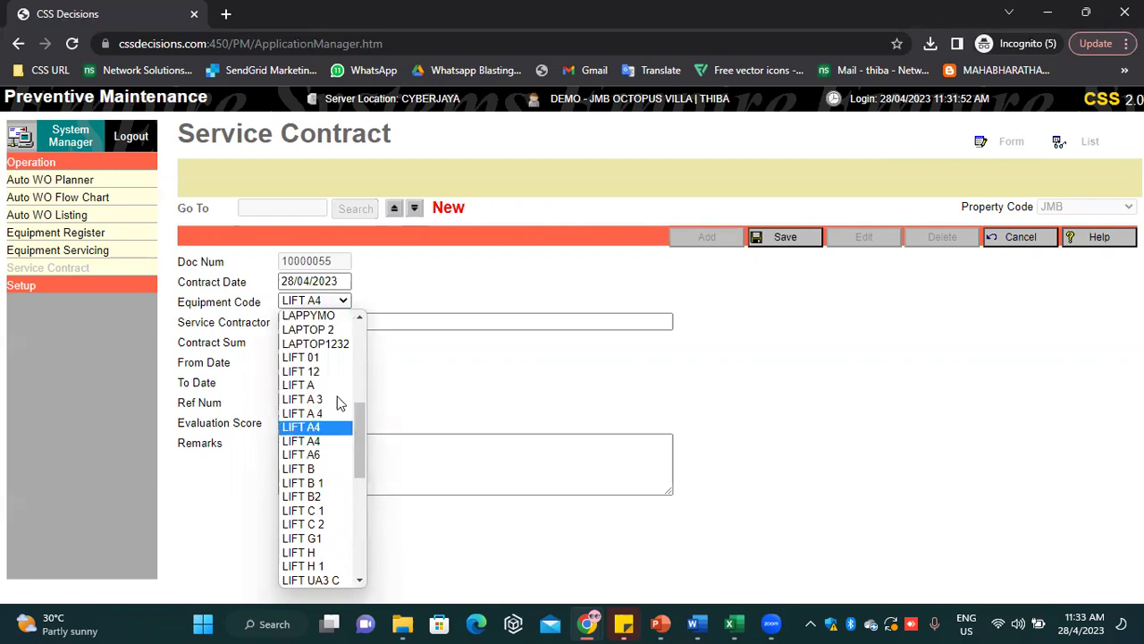
{"action": "key", "text": "Return"}
Enter contractor KONE, sum 10000, period 1/5/2023 to 31/5/2023, and the reference number
{"action": "left_click", "coordinate": [383, 323]}
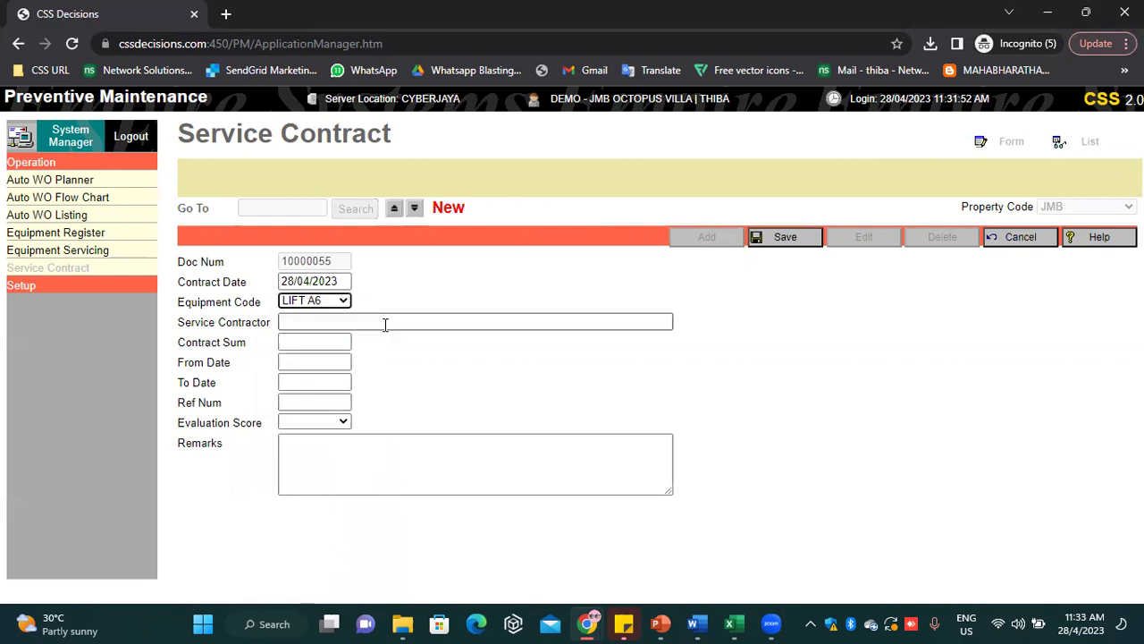
{"action": "type", "text": "KONE"}
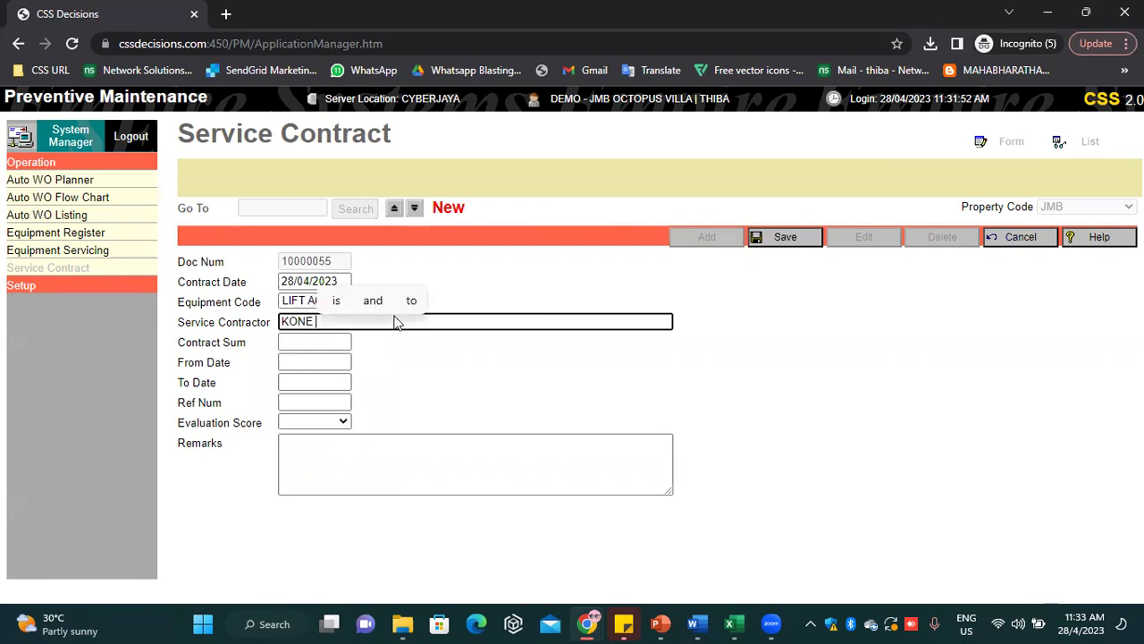
{"action": "left_click", "coordinate": [303, 341]}
{"action": "type", "text": "100000"}
{"action": "key", "text": "BackSpace"}
{"action": "left_click", "coordinate": [295, 358]}
{"action": "type", "text": "1/5"}
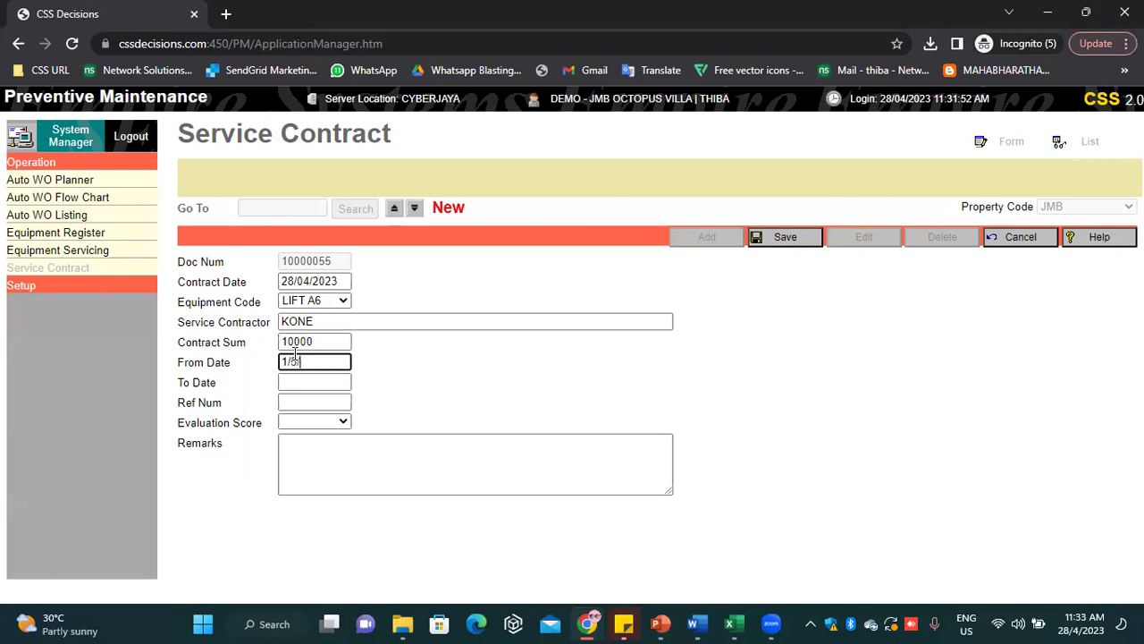
{"action": "type", "text": "/2023"}
{"action": "left_click", "coordinate": [338, 382]}
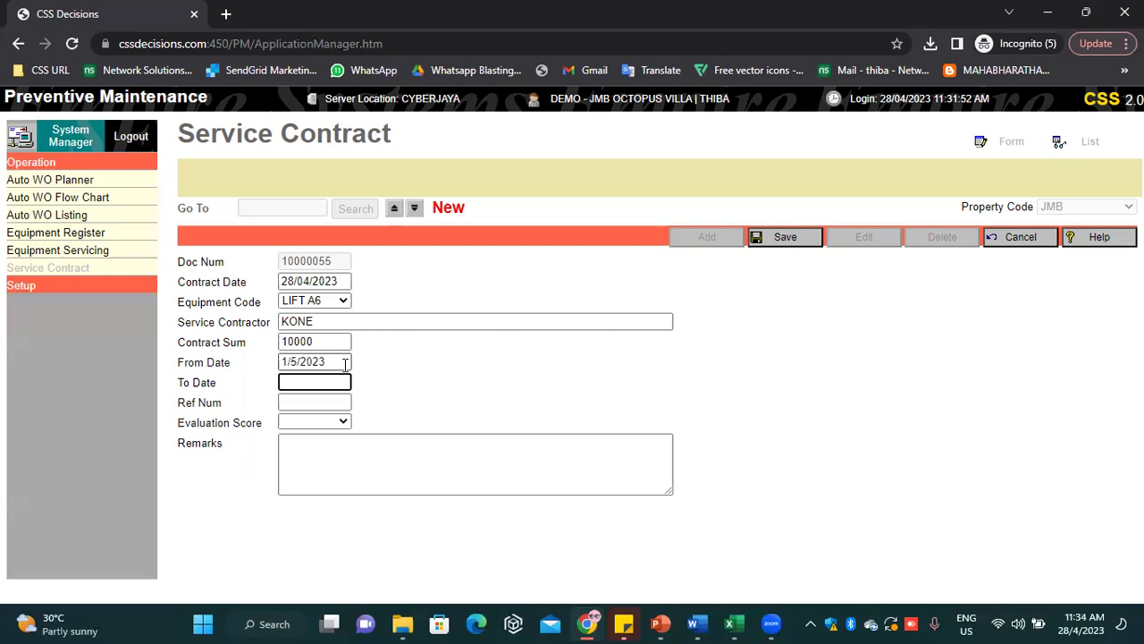
{"action": "type", "text": "31/5/2023"}
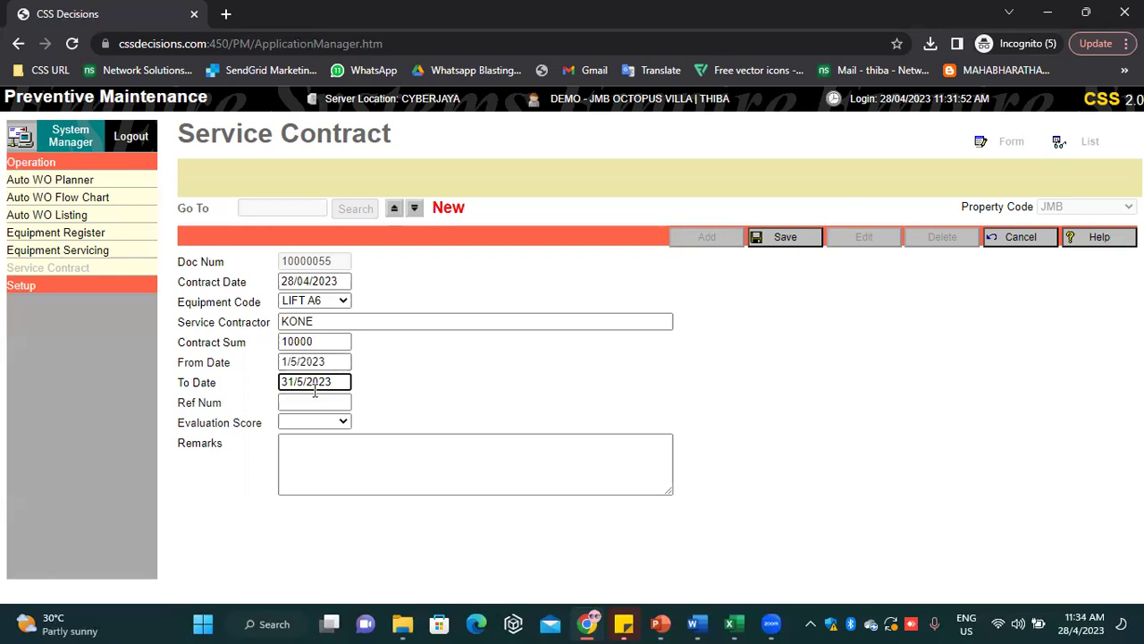
{"action": "left_click", "coordinate": [303, 402]}
{"action": "type", "text": "78676"}
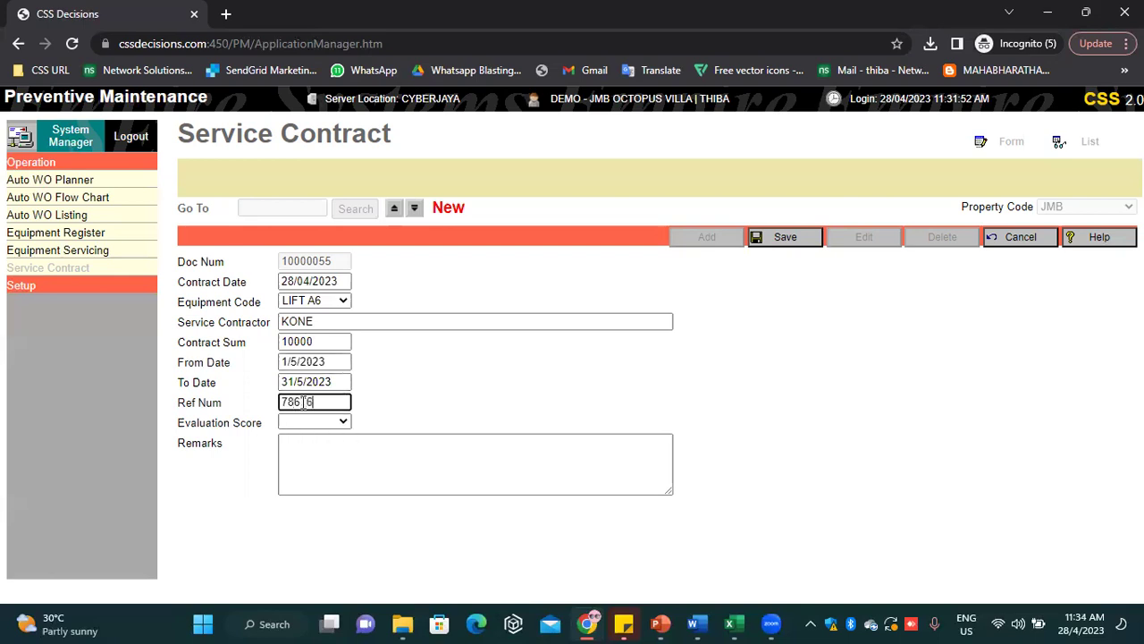
Set the evaluation score to 6, save contract 10000055, and return to System Manager
{"action": "left_click", "coordinate": [304, 422]}
{"action": "left_click", "coordinate": [304, 560]}
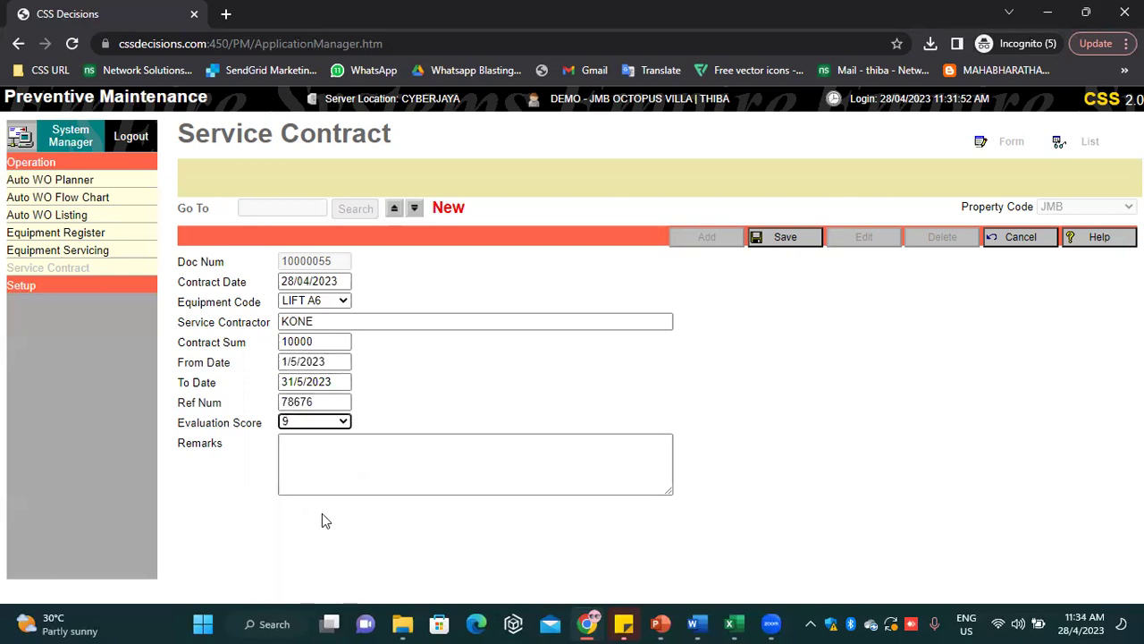
{"action": "left_click", "coordinate": [325, 427]}
{"action": "left_click", "coordinate": [293, 519]}
{"action": "left_click", "coordinate": [786, 241]}
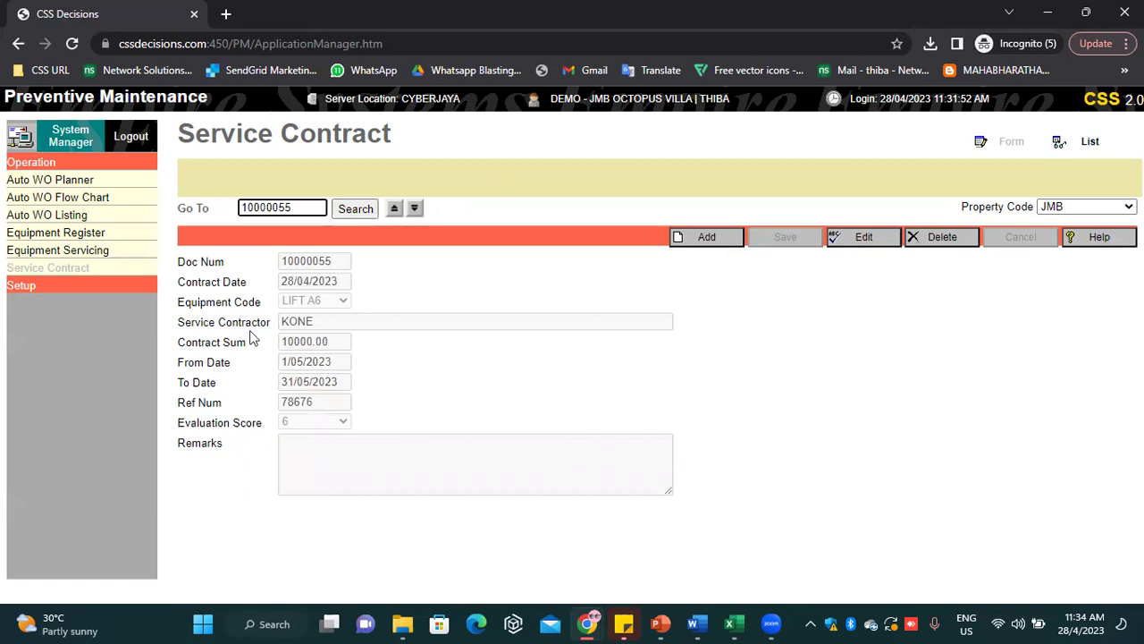
{"action": "left_click", "coordinate": [63, 137]}
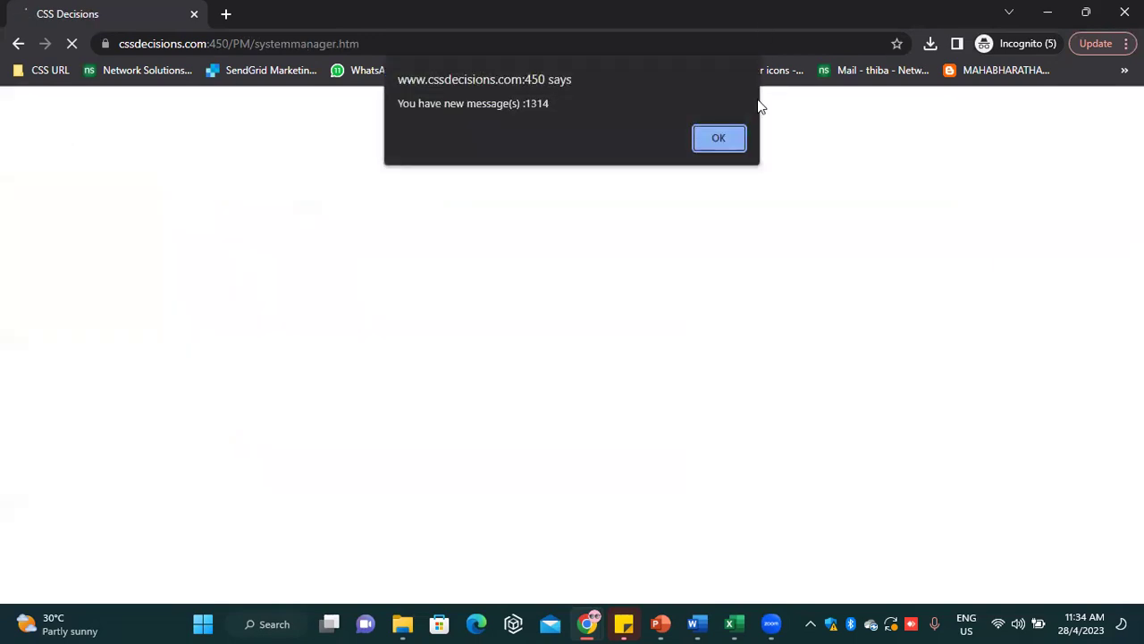
Dismiss the new-messages alert, open the Purchasing module, and expand its Setup menu
{"action": "left_click", "coordinate": [740, 143]}
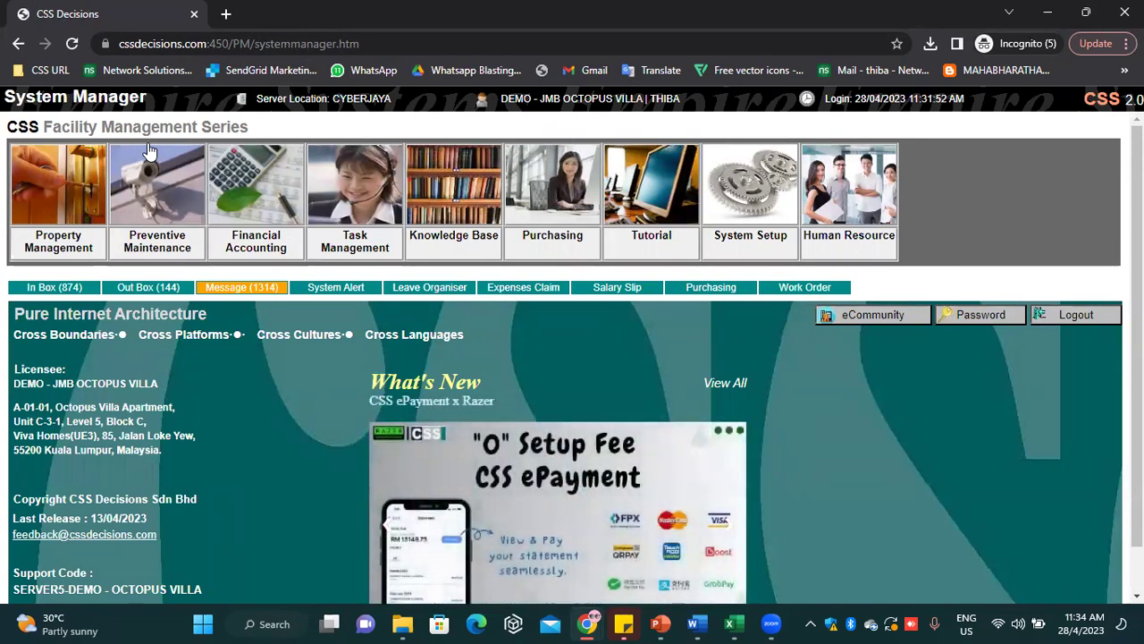
{"action": "left_click", "coordinate": [547, 242]}
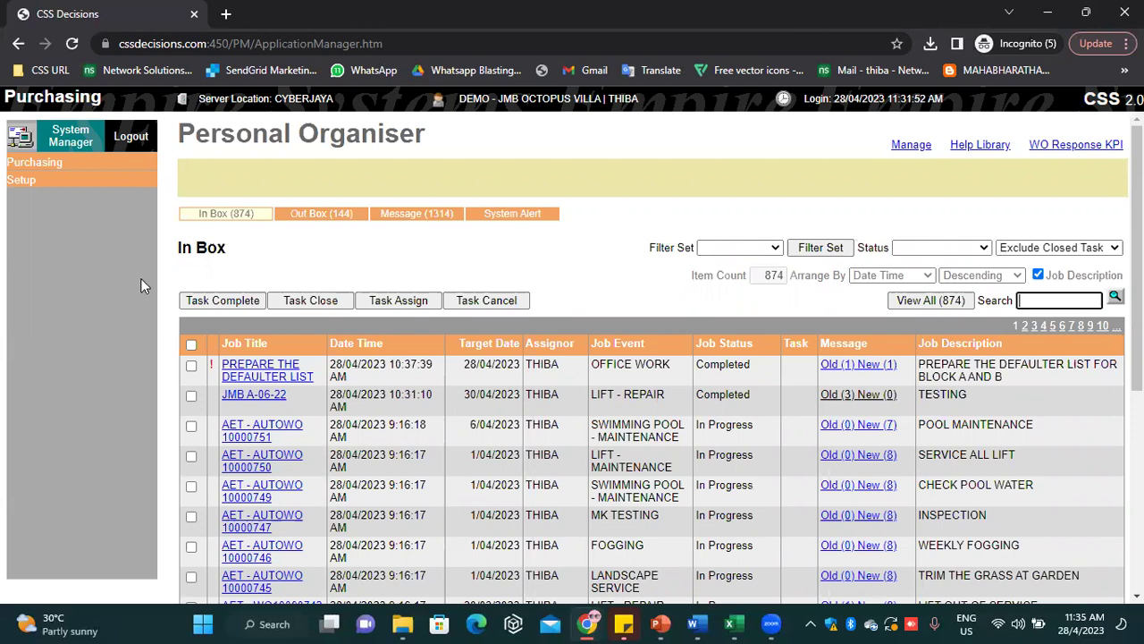
{"action": "left_click", "coordinate": [53, 180]}
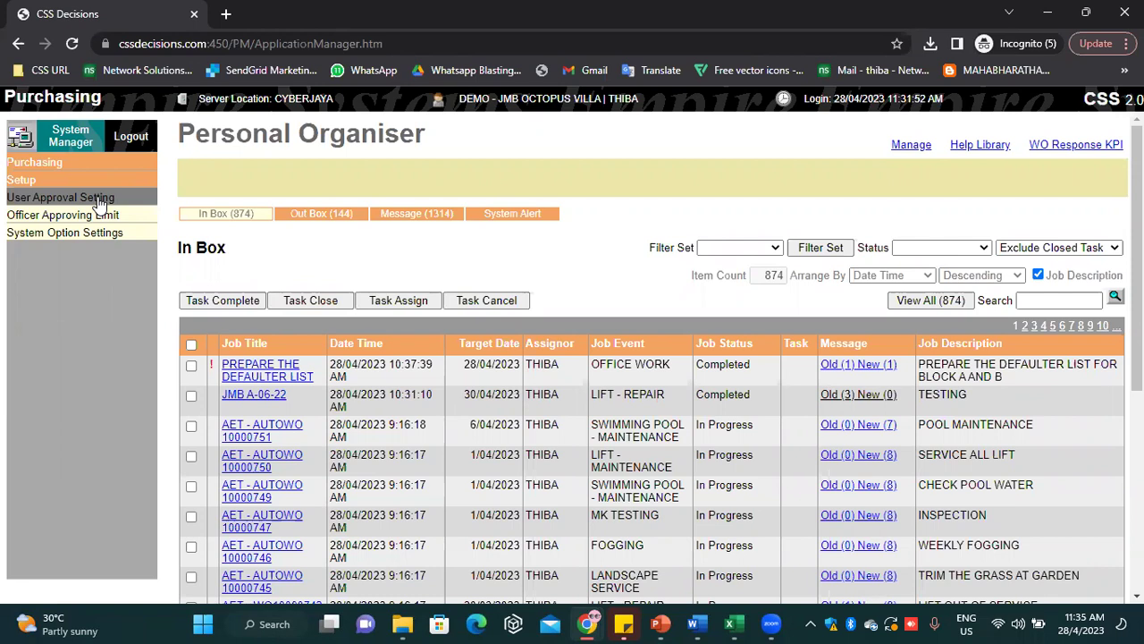
Open User Approval settings and load the chosen user's approval chain
{"action": "left_click", "coordinate": [80, 202]}
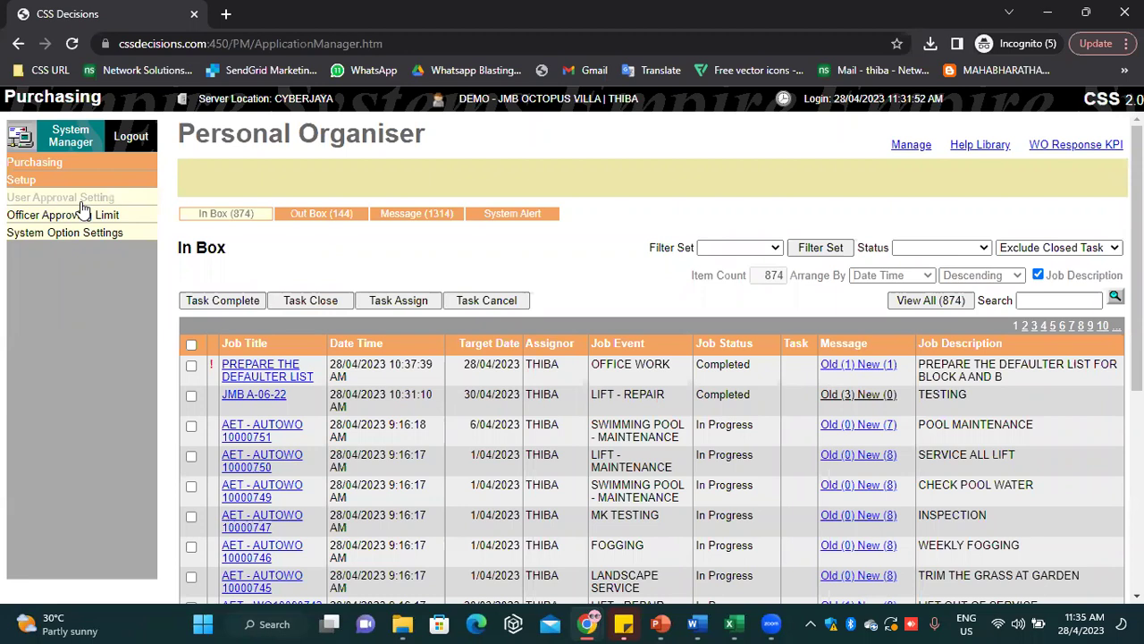
{"action": "left_click", "coordinate": [276, 208]}
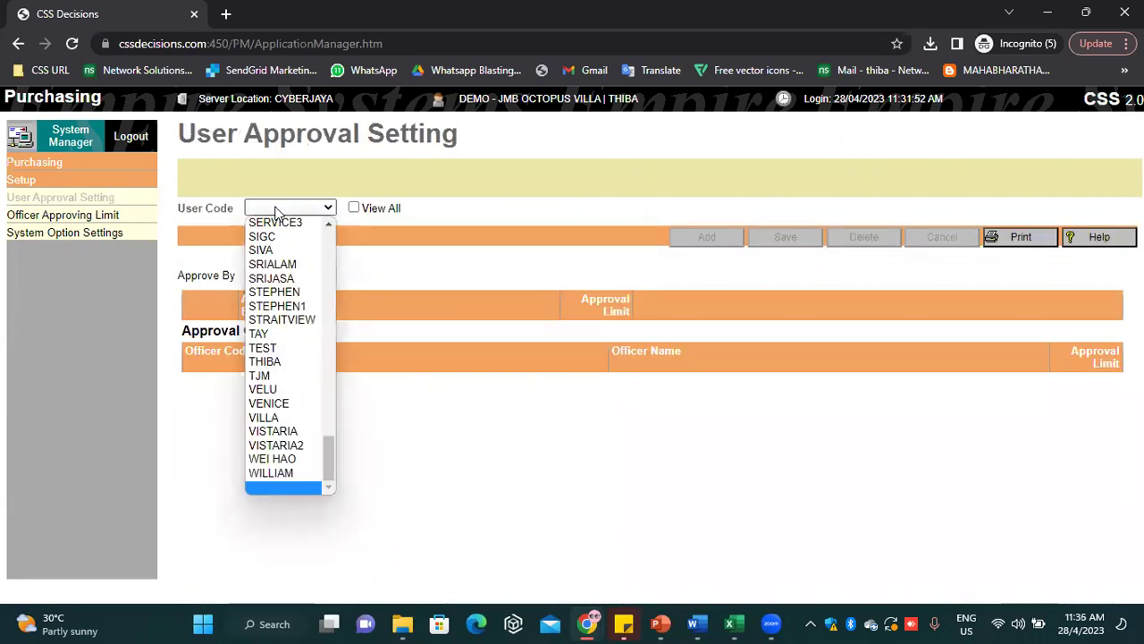
{"action": "key", "text": "t"}
{"action": "key", "text": "t"}
{"action": "key", "text": "t"}
{"action": "key", "text": "t"}
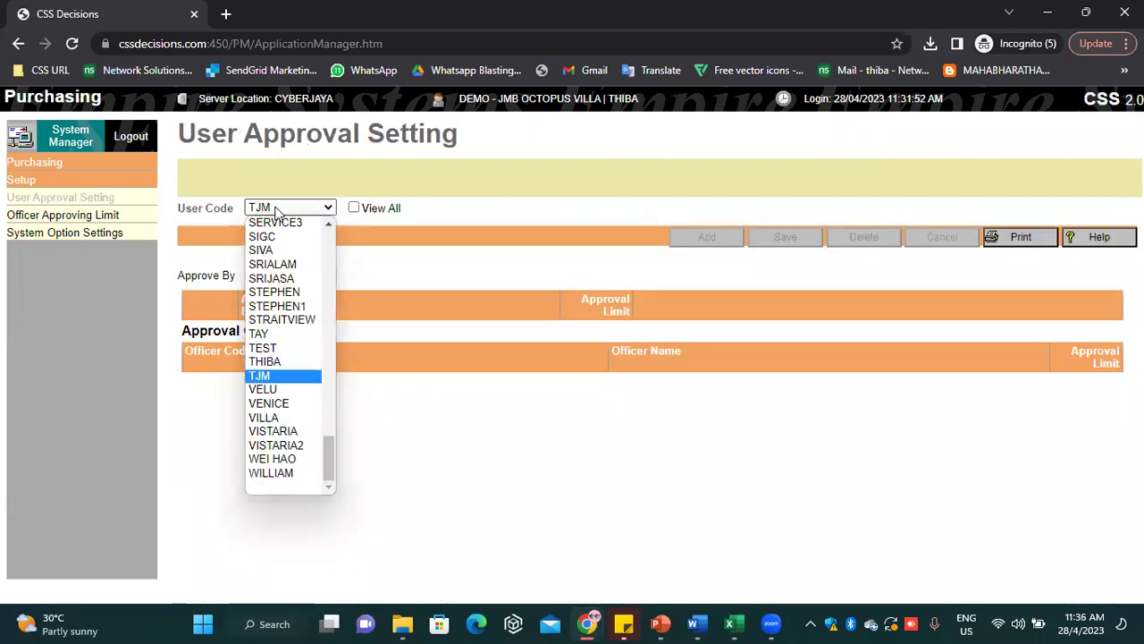
{"action": "key", "text": "Up"}
{"action": "key", "text": "Return"}
{"action": "left_click", "coordinate": [283, 208]}
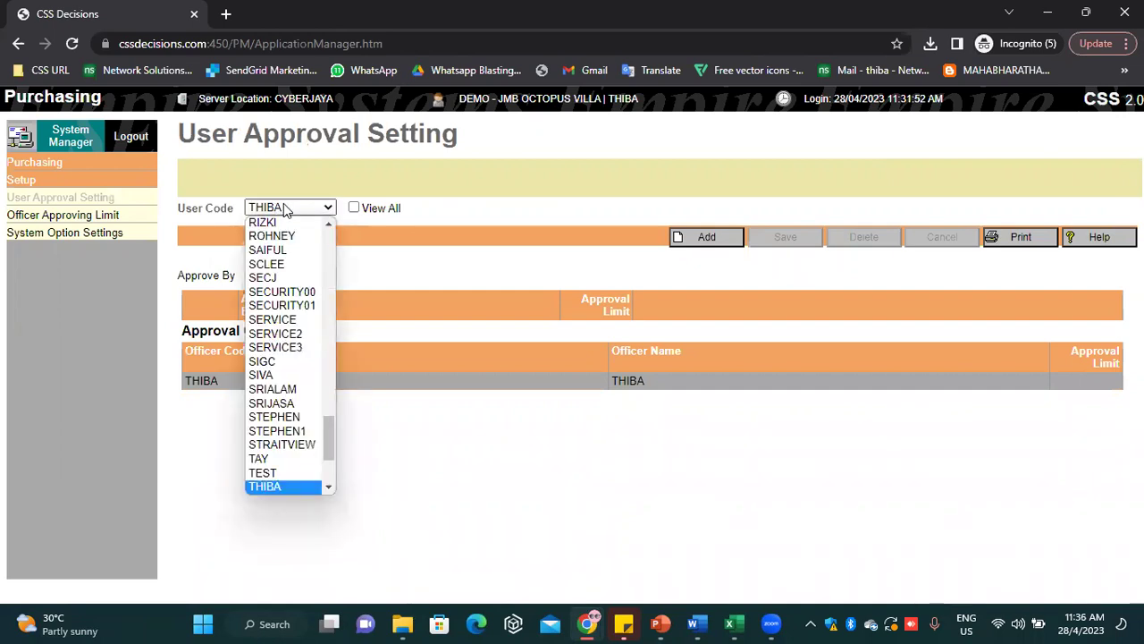
{"action": "key", "text": "s"}
{"action": "key", "text": "s"}
{"action": "key", "text": "s"}
{"action": "key", "text": "s"}
{"action": "key", "text": "s"}
{"action": "key", "text": "s"}
{"action": "key", "text": "s"}
{"action": "key", "text": "s"}
{"action": "key", "text": "s"}
{"action": "key", "text": "s"}
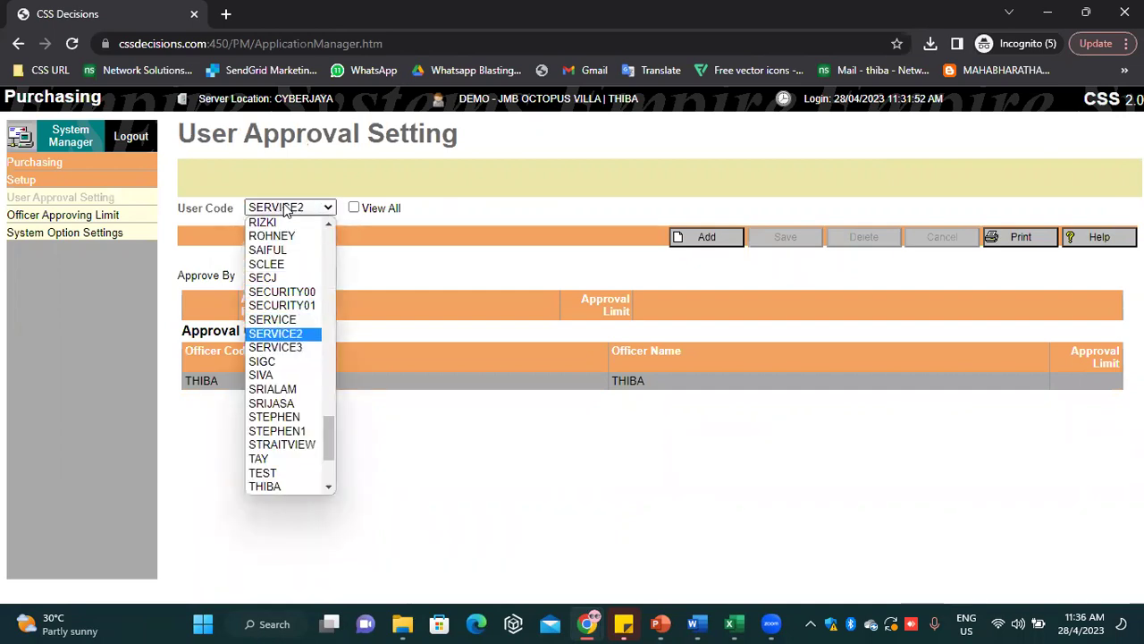
{"action": "key", "text": "Return"}
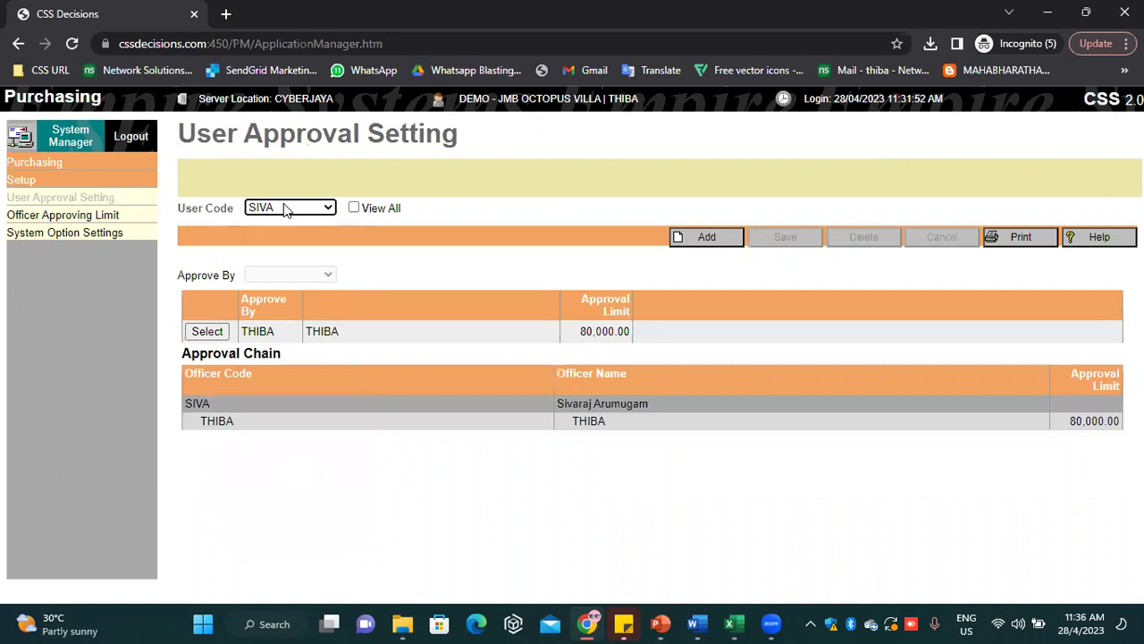
Remove the existing approver from that user's approval chain
{"action": "left_click", "coordinate": [203, 332]}
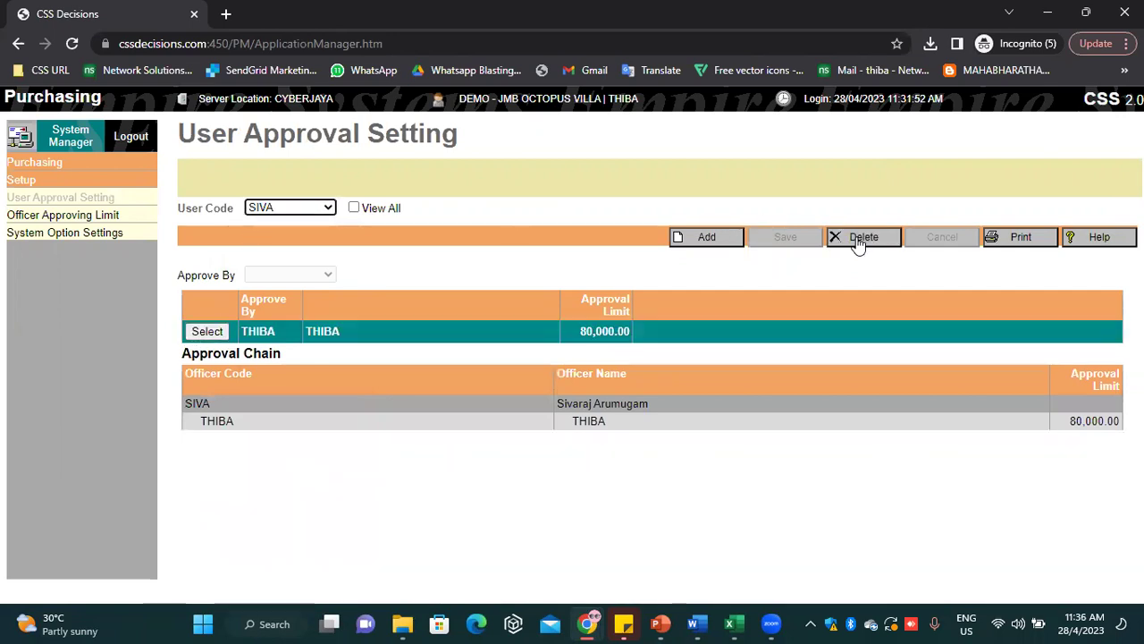
{"action": "left_click", "coordinate": [858, 238]}
{"action": "left_click", "coordinate": [654, 140]}
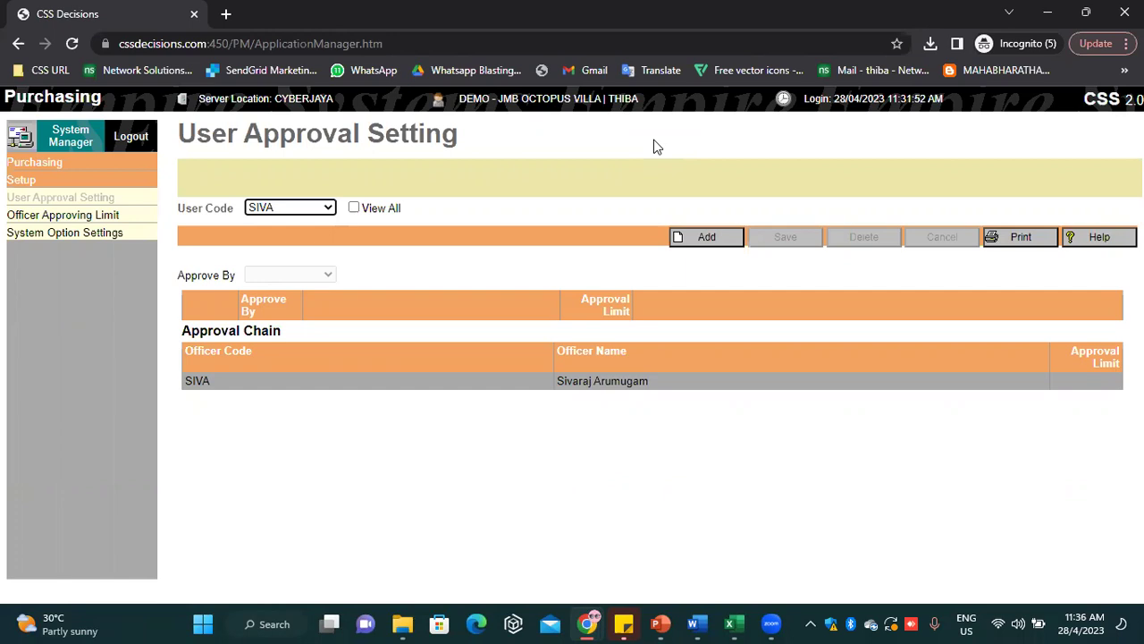
{"action": "left_click", "coordinate": [607, 151]}
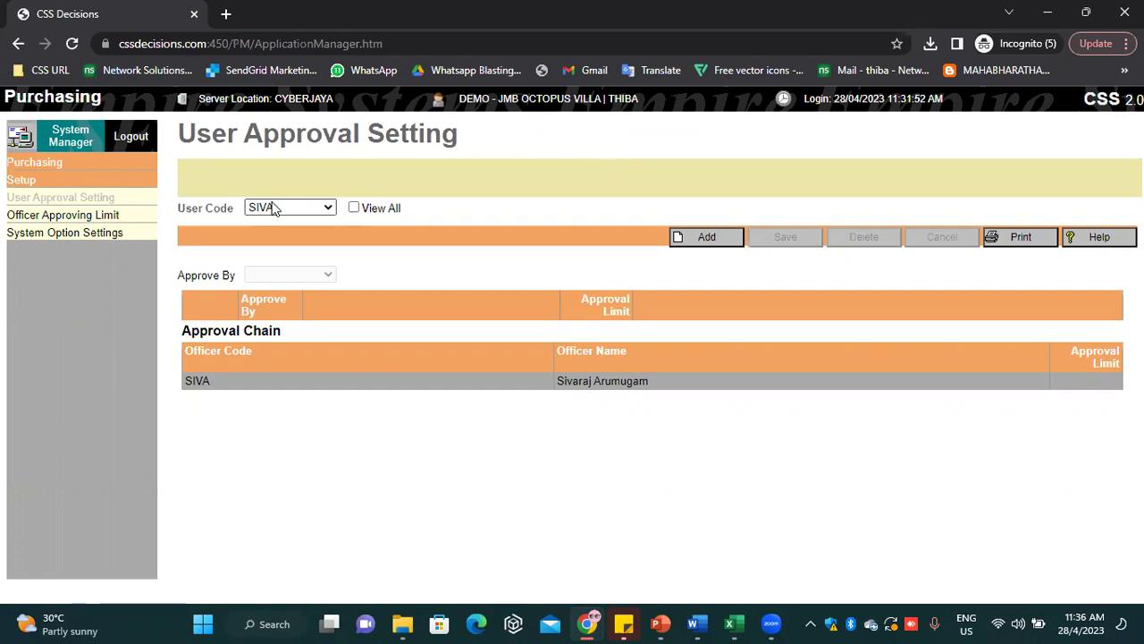
Add the approving officer with the 80,000.00 limit to the chain, save, and view Officer Approving Limit
{"action": "left_click", "coordinate": [715, 239]}
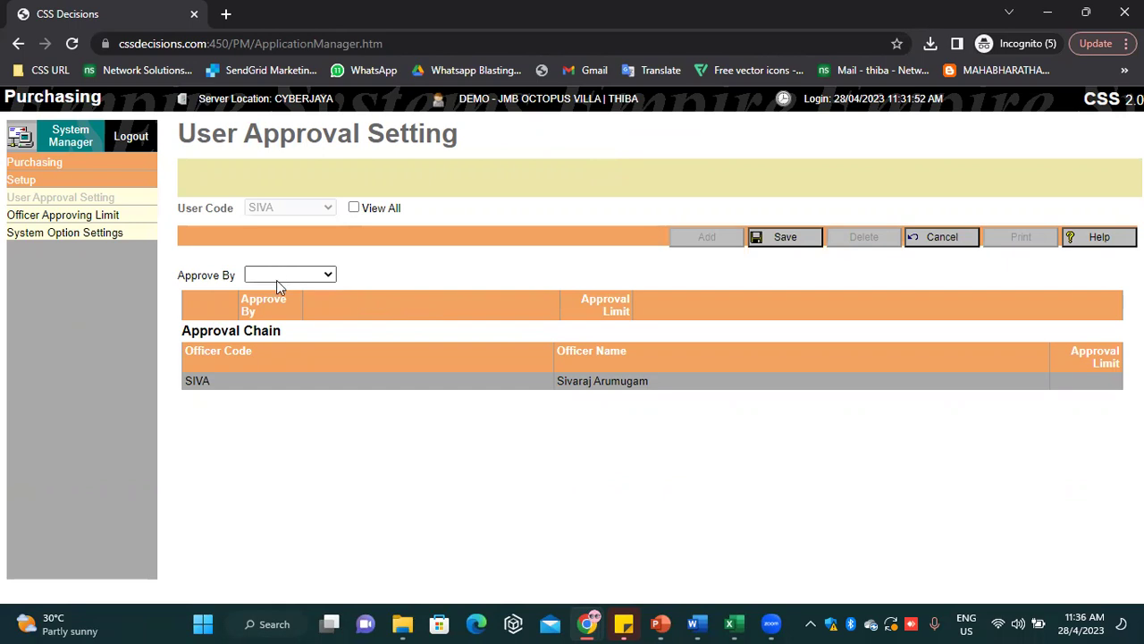
{"action": "left_click", "coordinate": [277, 277]}
{"action": "key", "text": "t"}
{"action": "key", "text": "j"}
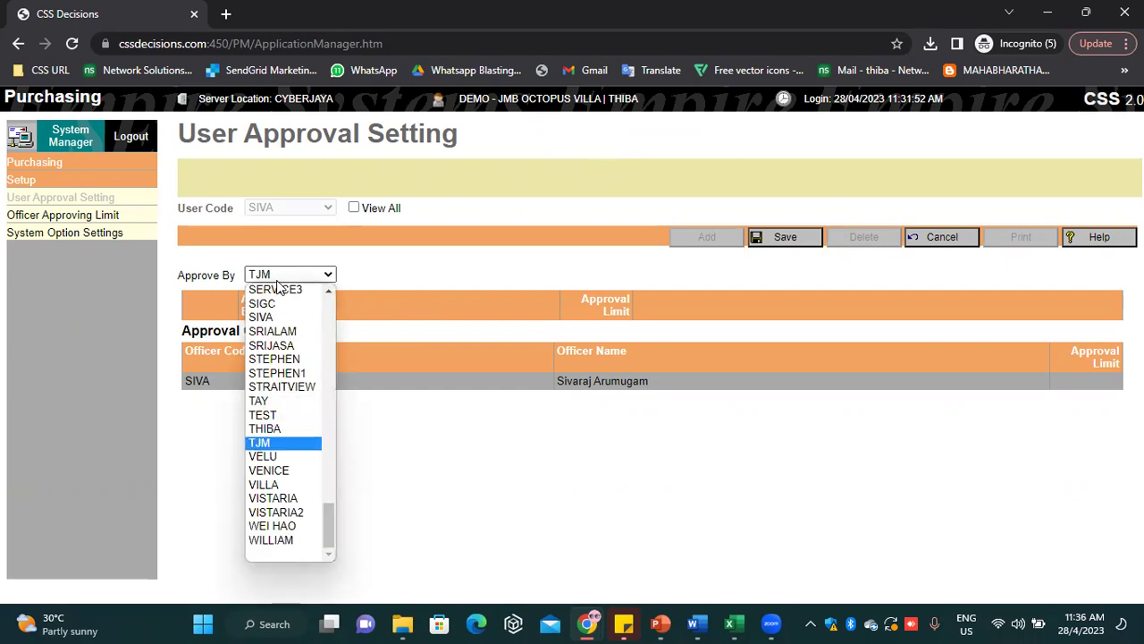
{"action": "key", "text": "Up"}
{"action": "key", "text": "Return"}
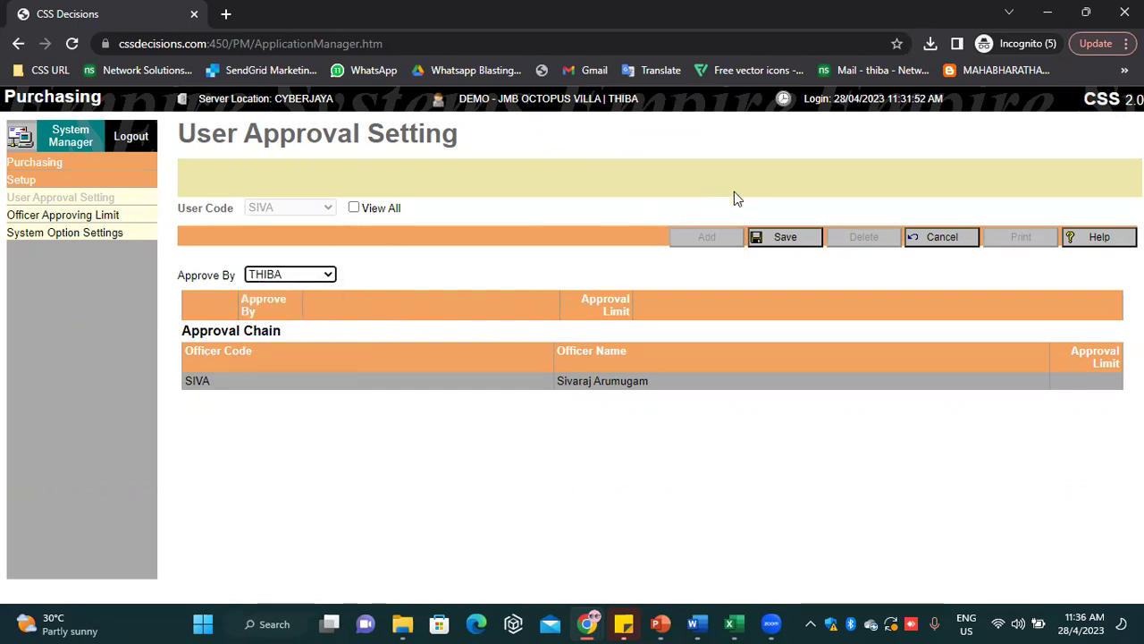
{"action": "left_click", "coordinate": [772, 239]}
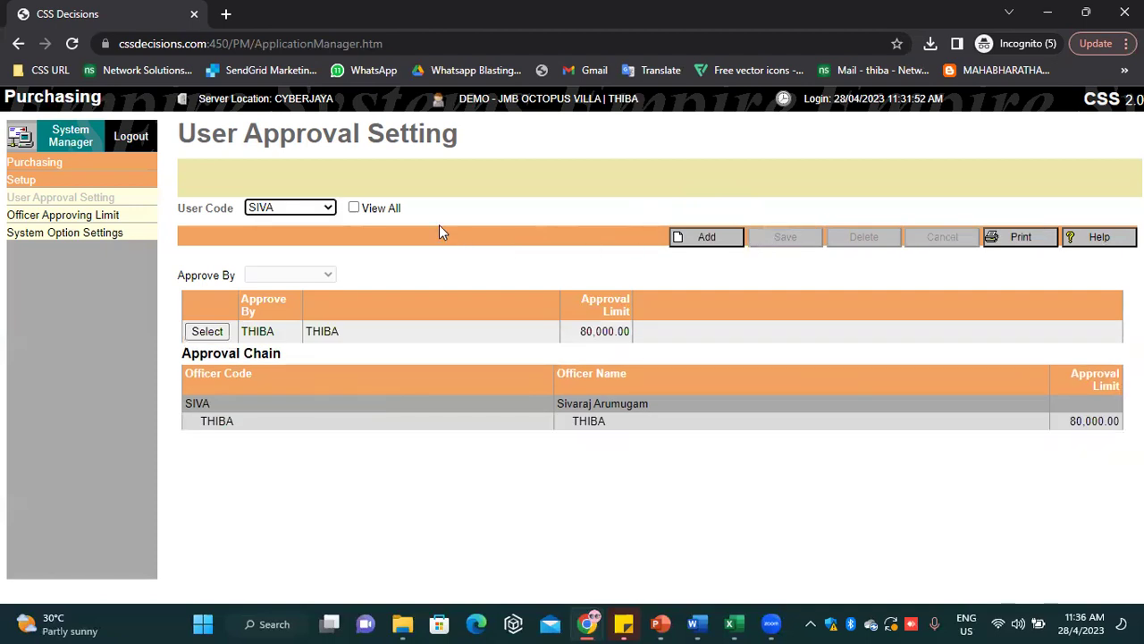
{"action": "left_click", "coordinate": [114, 219]}
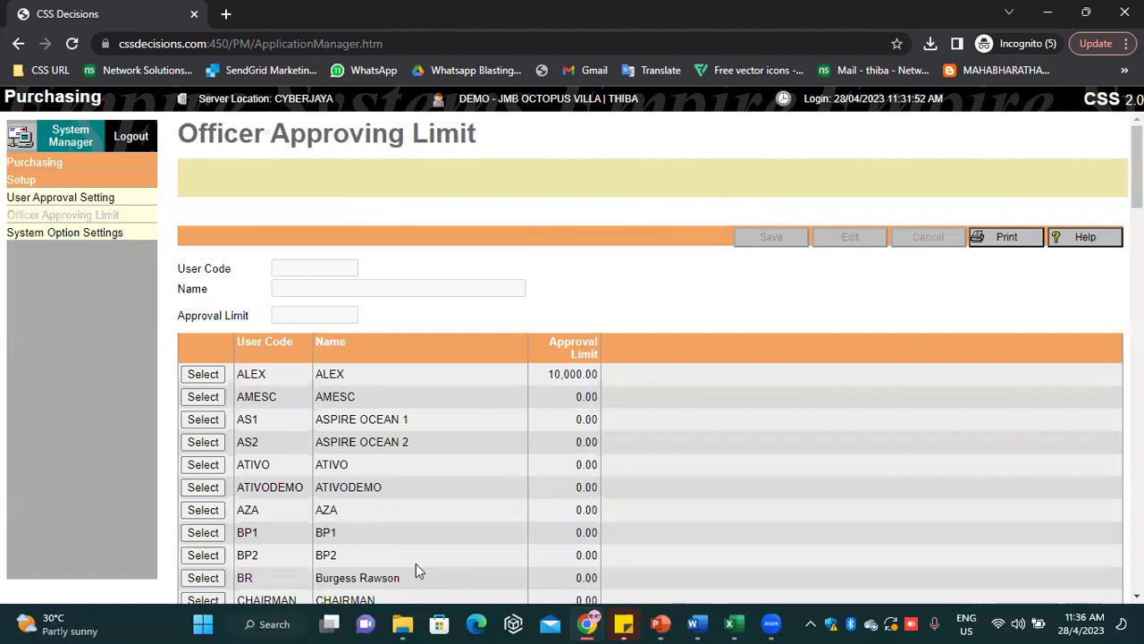
Find the officer's 80,000.00 approving limit and change it to 90000, then open System Option Settings
{"action": "key", "text": "ctrl+f"}
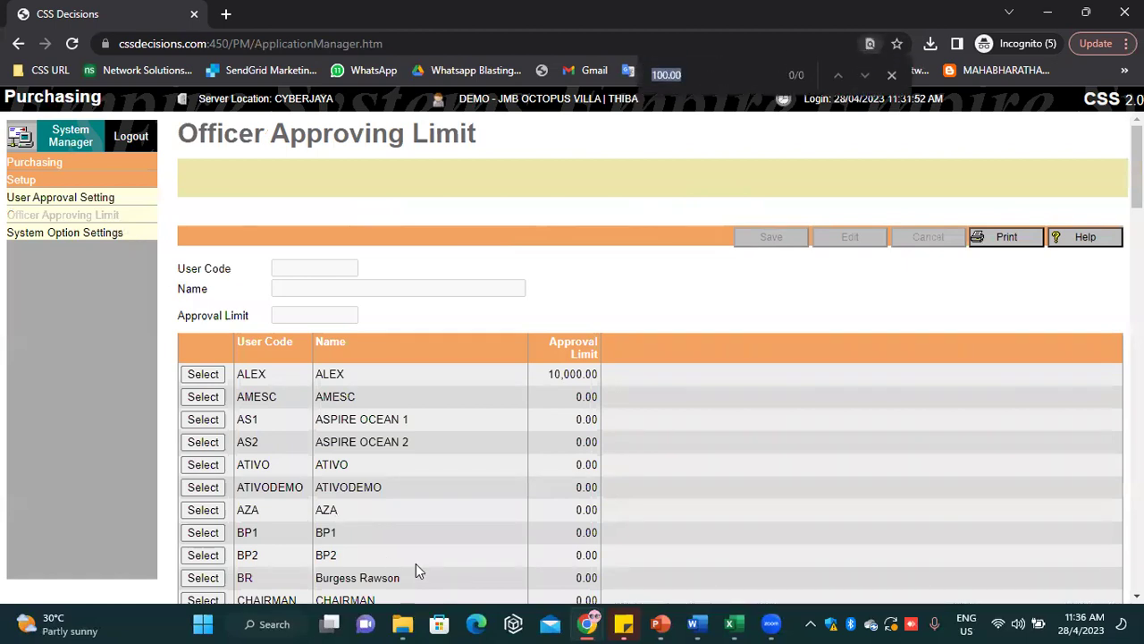
{"action": "type", "text": "THIBA"}
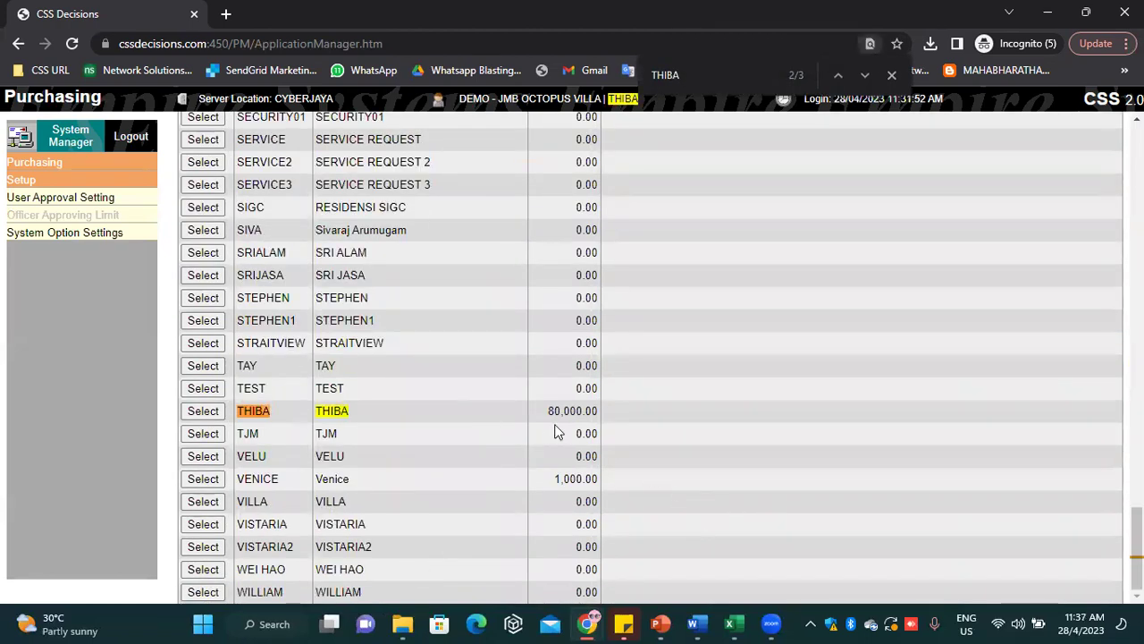
{"action": "left_click_drag", "start_coordinate": [548, 410], "coordinate": [596, 414]}
{"action": "scroll", "coordinate": [599, 411], "scroll_direction": "up", "scroll_amount": 2}
{"action": "scroll", "coordinate": [608, 446], "scroll_direction": "down", "scroll_amount": 2}
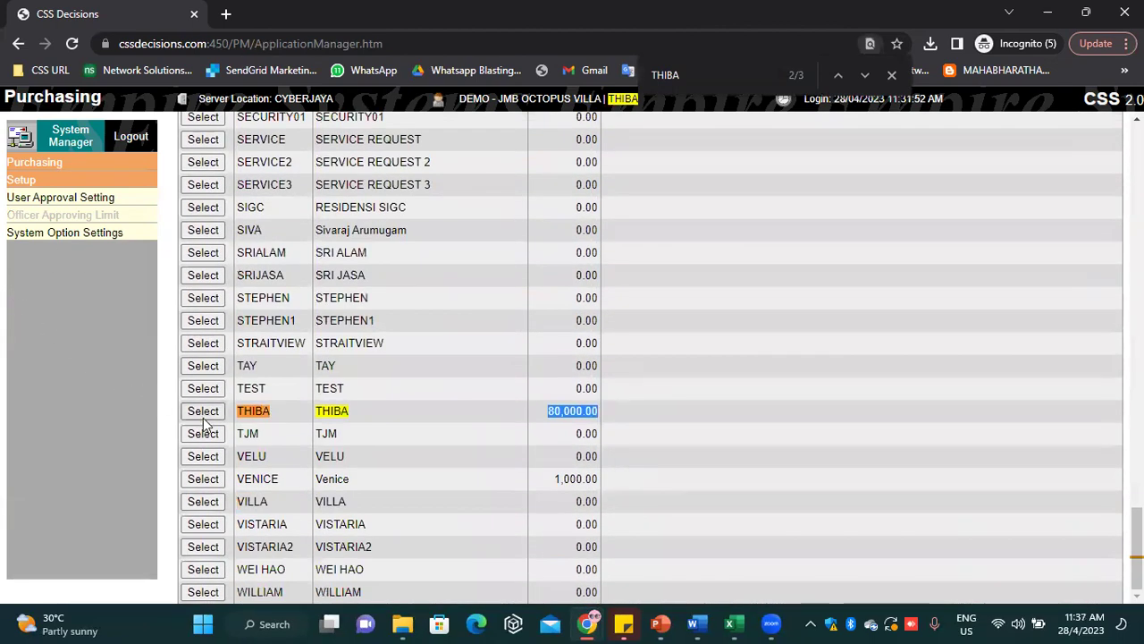
{"action": "left_click", "coordinate": [203, 413]}
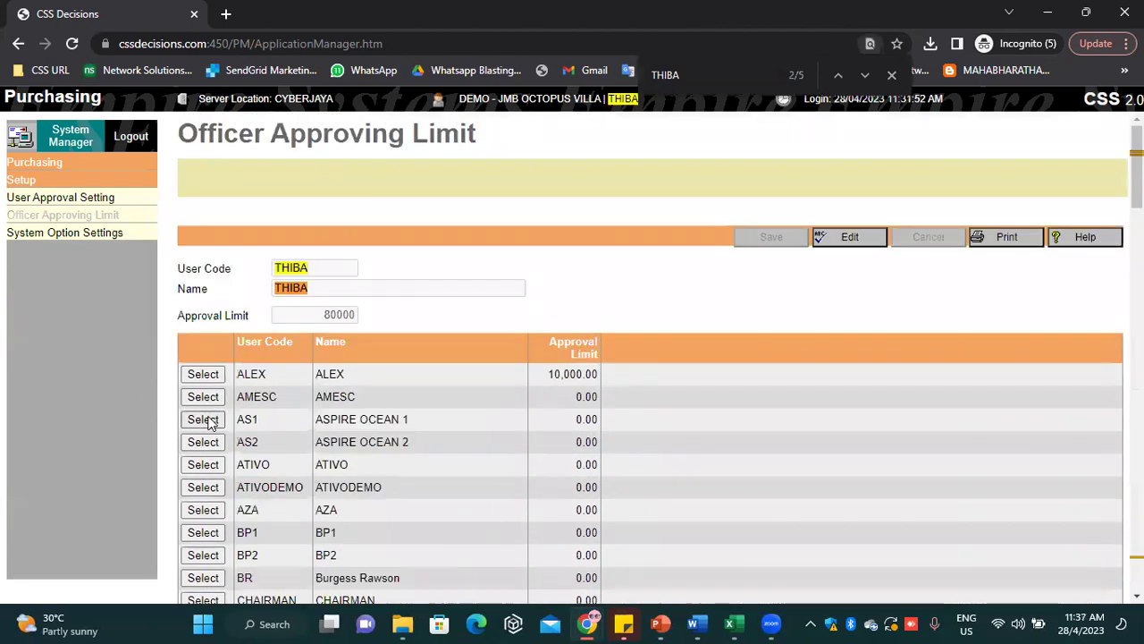
{"action": "left_click", "coordinate": [845, 236]}
{"action": "left_click_drag", "start_coordinate": [309, 314], "coordinate": [333, 317]}
{"action": "type", "text": "9"}
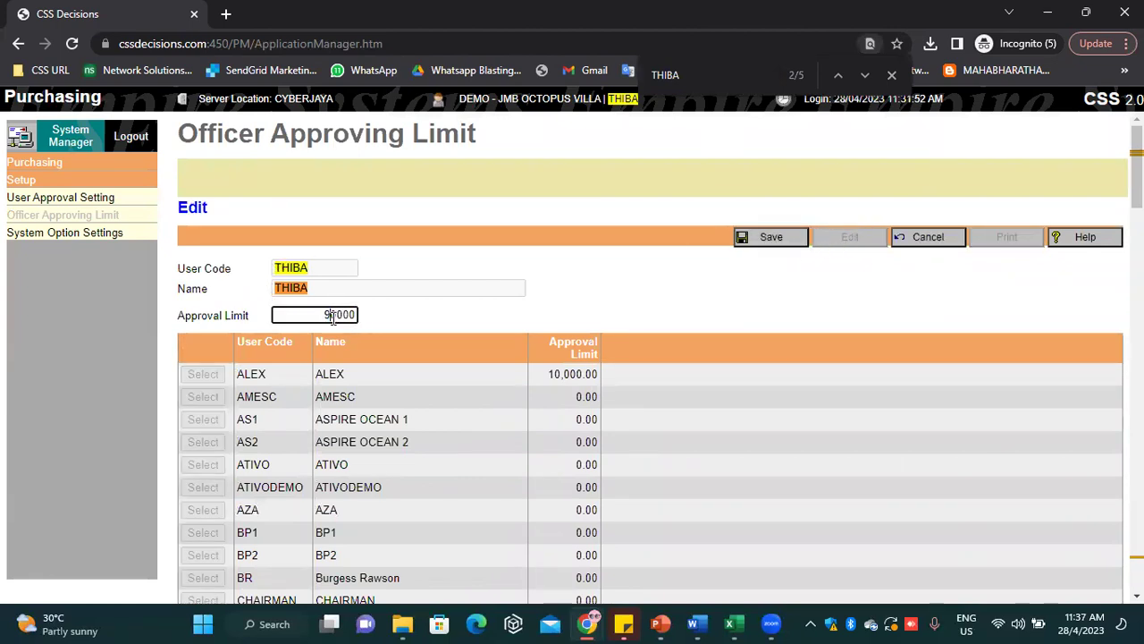
{"action": "left_click", "coordinate": [771, 237]}
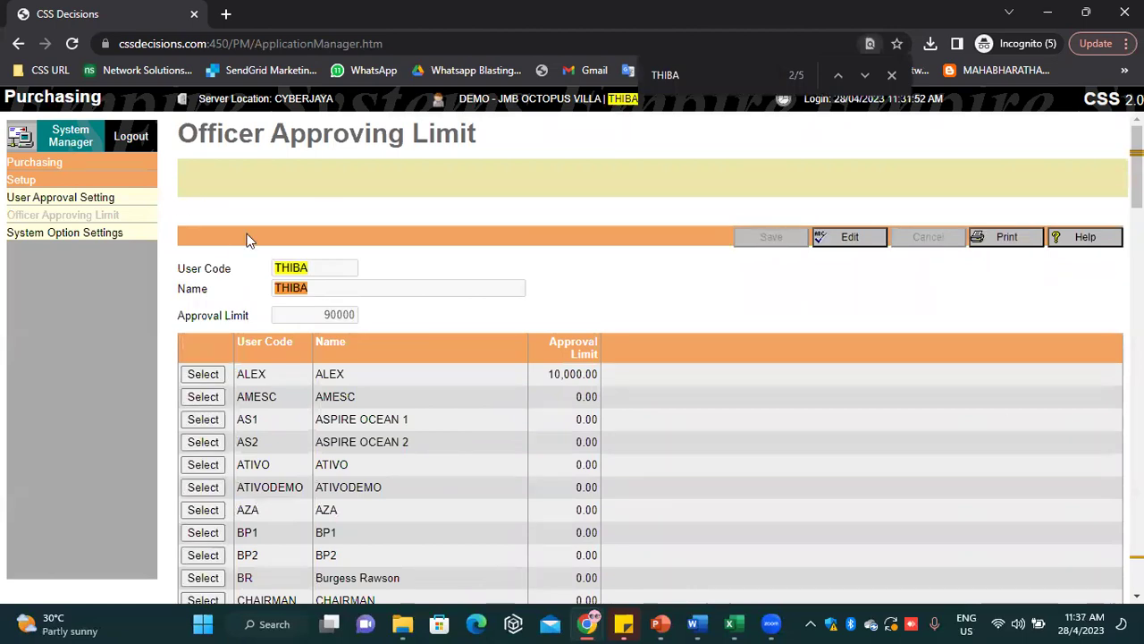
{"action": "left_click", "coordinate": [153, 247]}
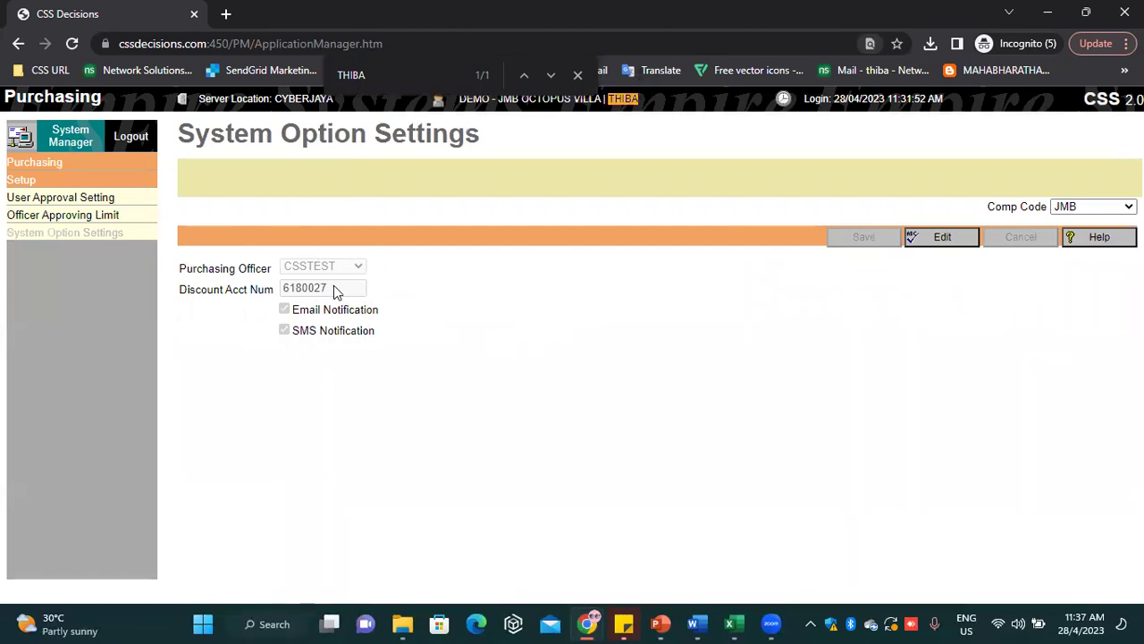
Close the page search and highlight the Discount Acct Num value in System Option Settings
{"action": "left_click_drag", "start_coordinate": [327, 297], "coordinate": [283, 295]}
{"action": "left_click", "coordinate": [579, 76]}
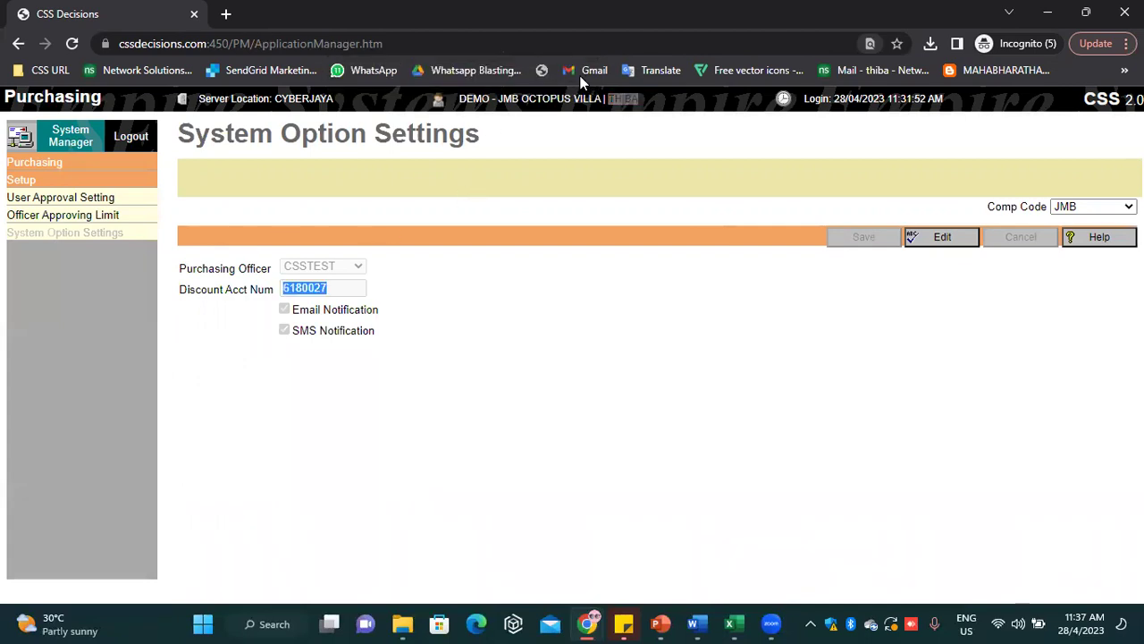
{"action": "left_click", "coordinate": [490, 336]}
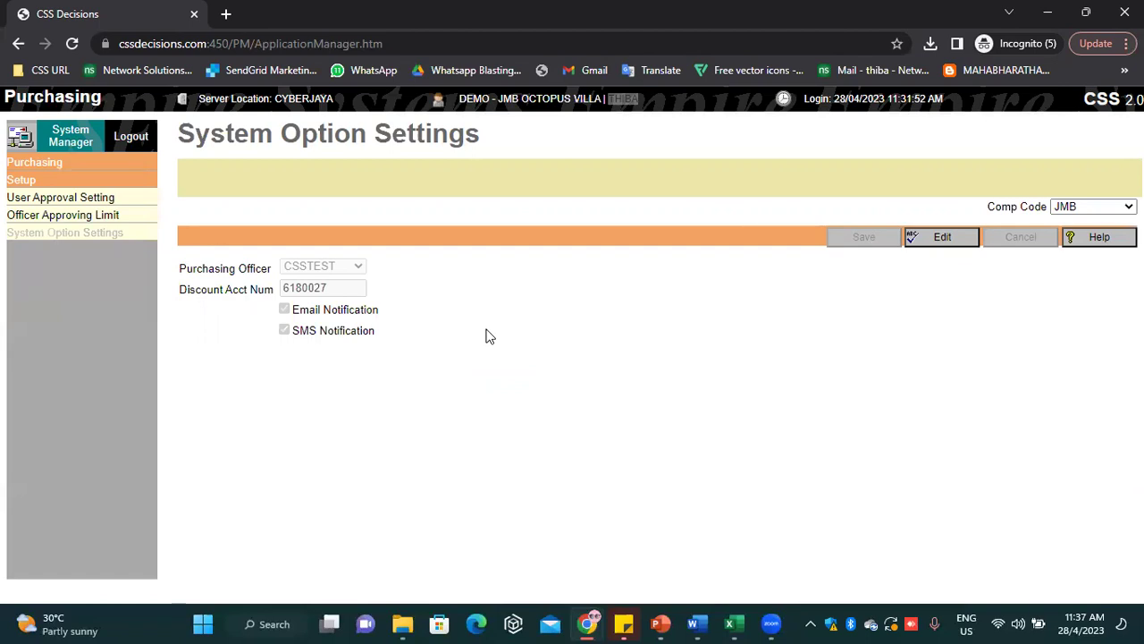
{"action": "left_click_drag", "start_coordinate": [335, 290], "coordinate": [281, 290]}
Log out, sign in with the requesting user's login code and password, and reopen Purchasing
{"action": "left_click", "coordinate": [40, 164]}
{"action": "left_click", "coordinate": [51, 183]}
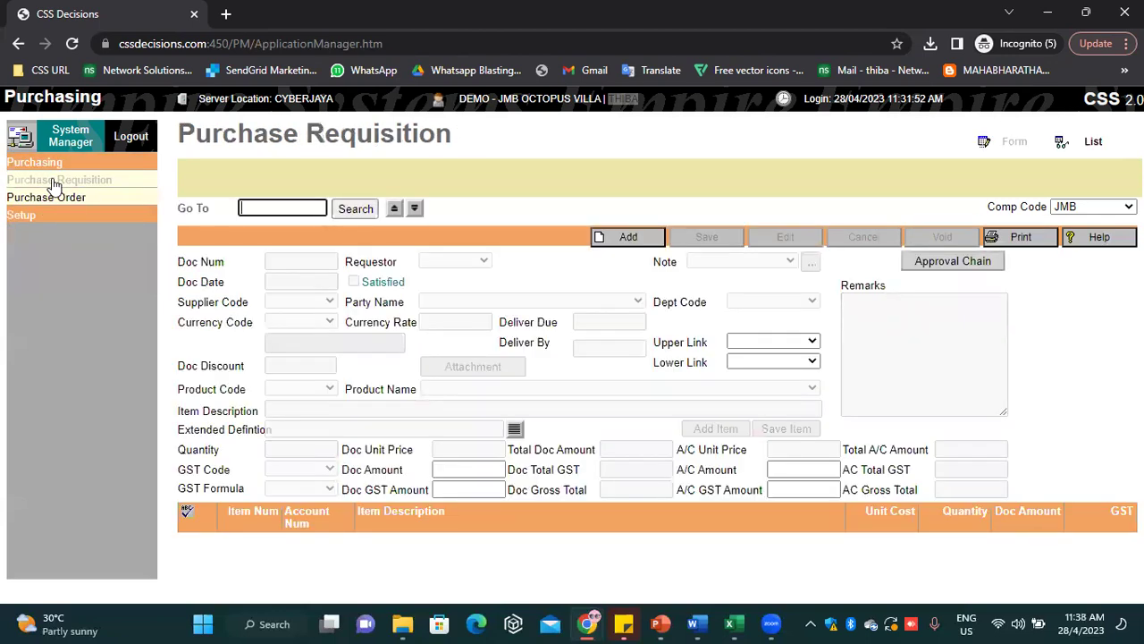
{"action": "left_click", "coordinate": [130, 134]}
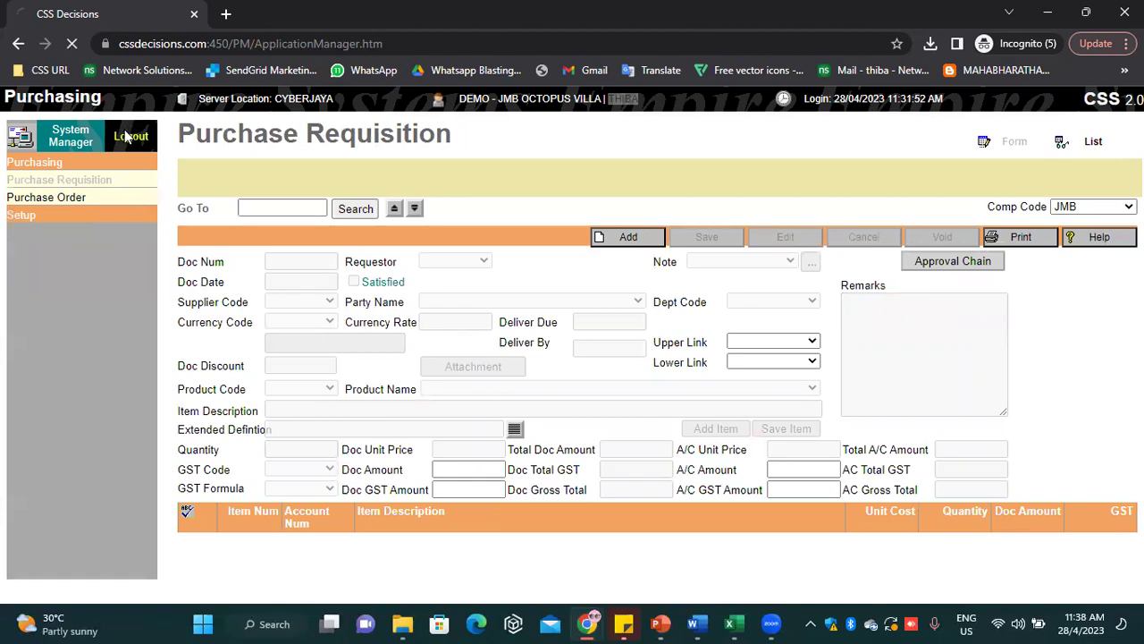
{"action": "double_click", "coordinate": [159, 281]}
{"action": "type", "text": "SIVA"}
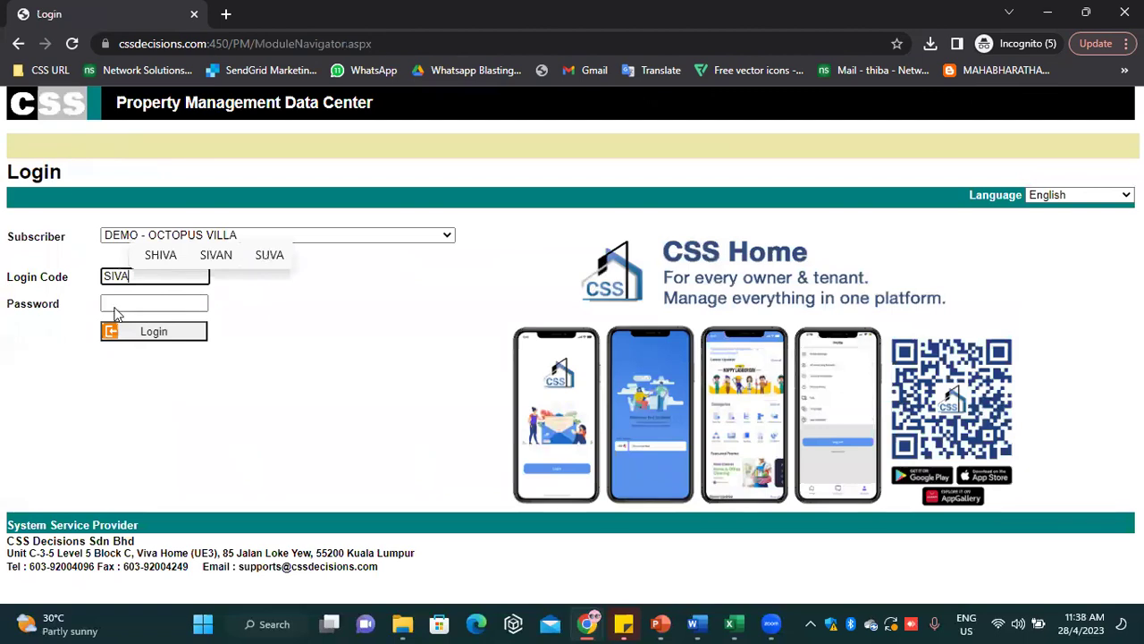
{"action": "left_click", "coordinate": [165, 302]}
{"action": "type", "text": "****"}
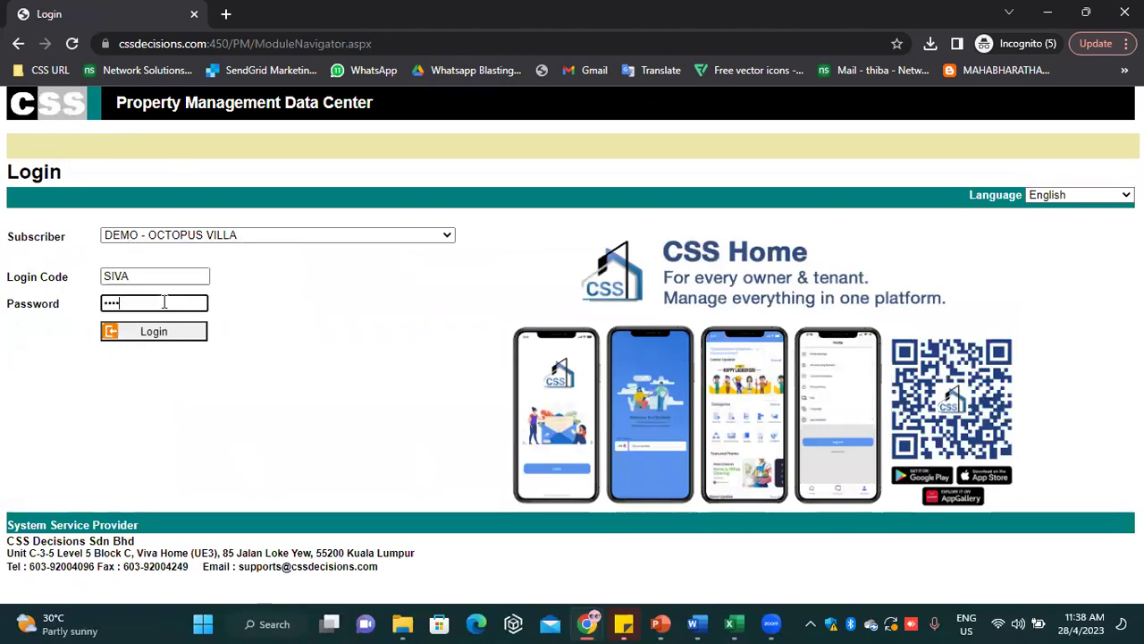
{"action": "key", "text": "Return"}
{"action": "key", "text": "Return"}
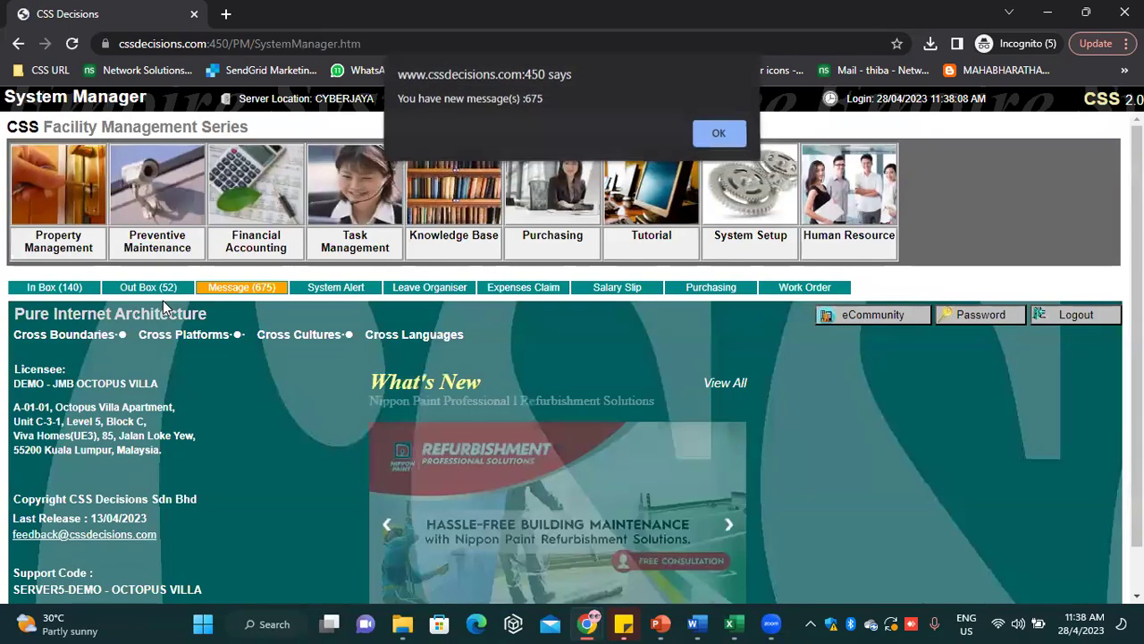
{"action": "key", "text": "Return"}
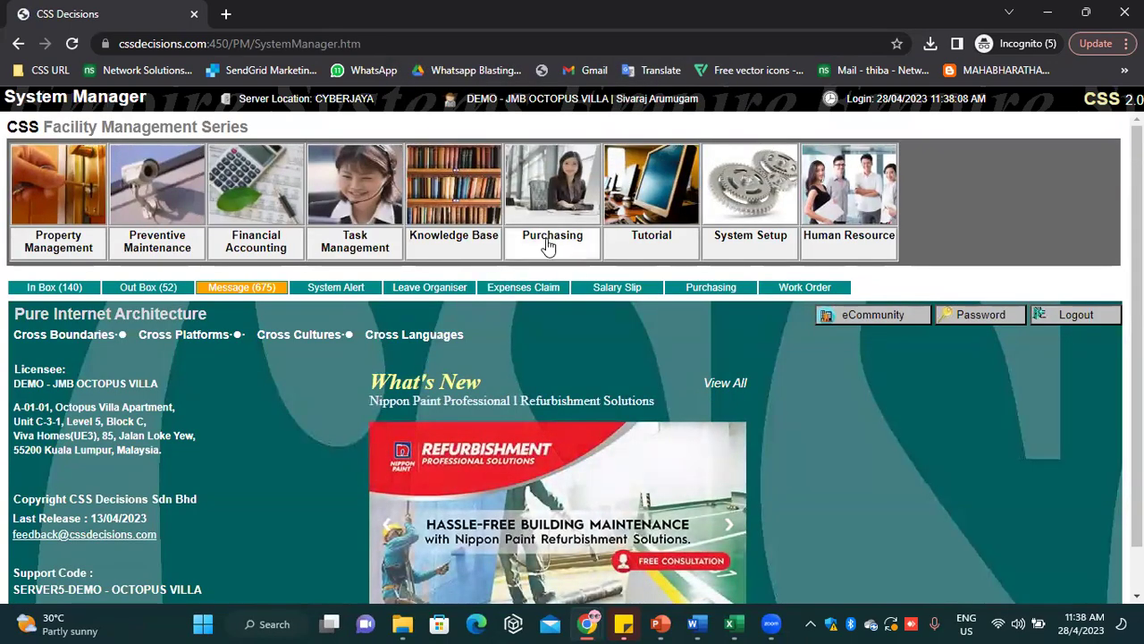
{"action": "left_click", "coordinate": [559, 243]}
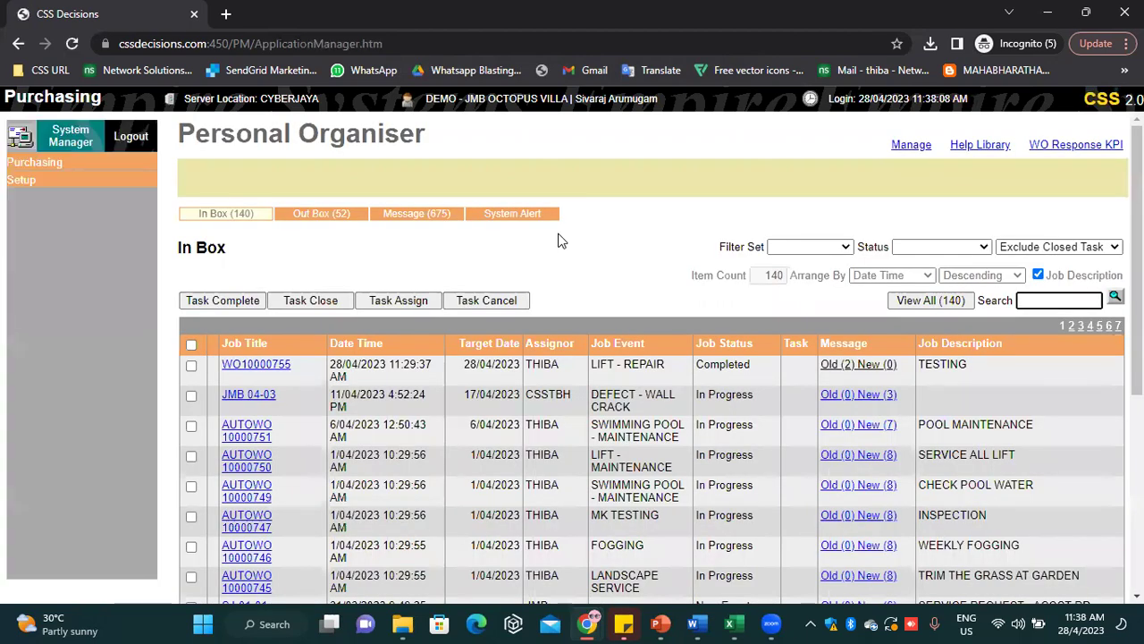
Start a new purchase requisition with JOHN SDN BHD as the supplier
{"action": "left_click", "coordinate": [80, 164]}
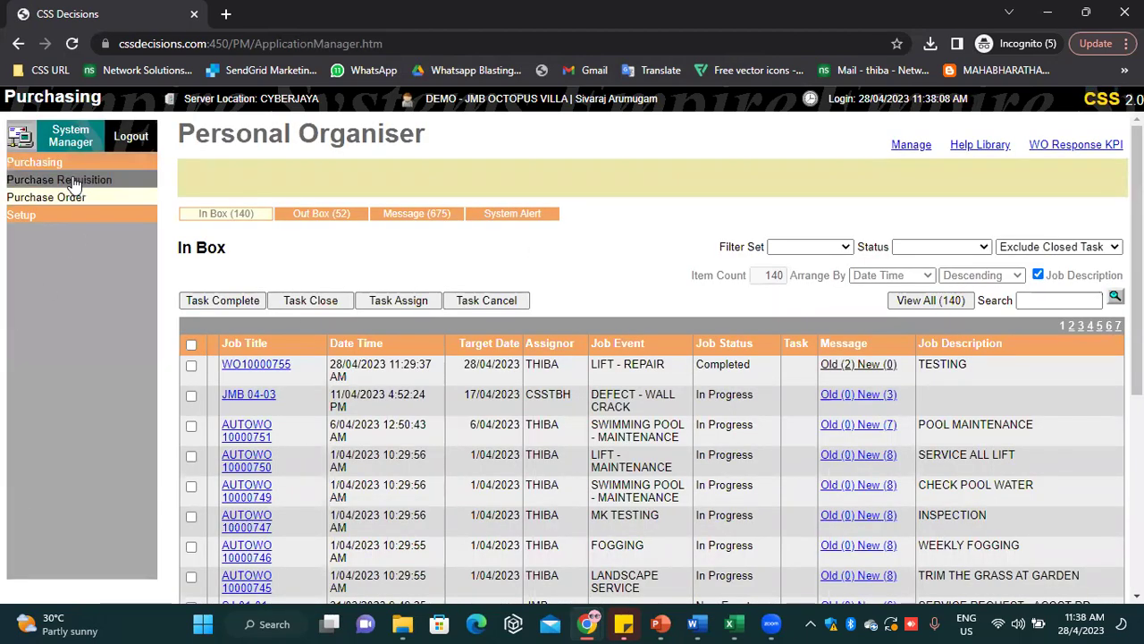
{"action": "left_click", "coordinate": [74, 183]}
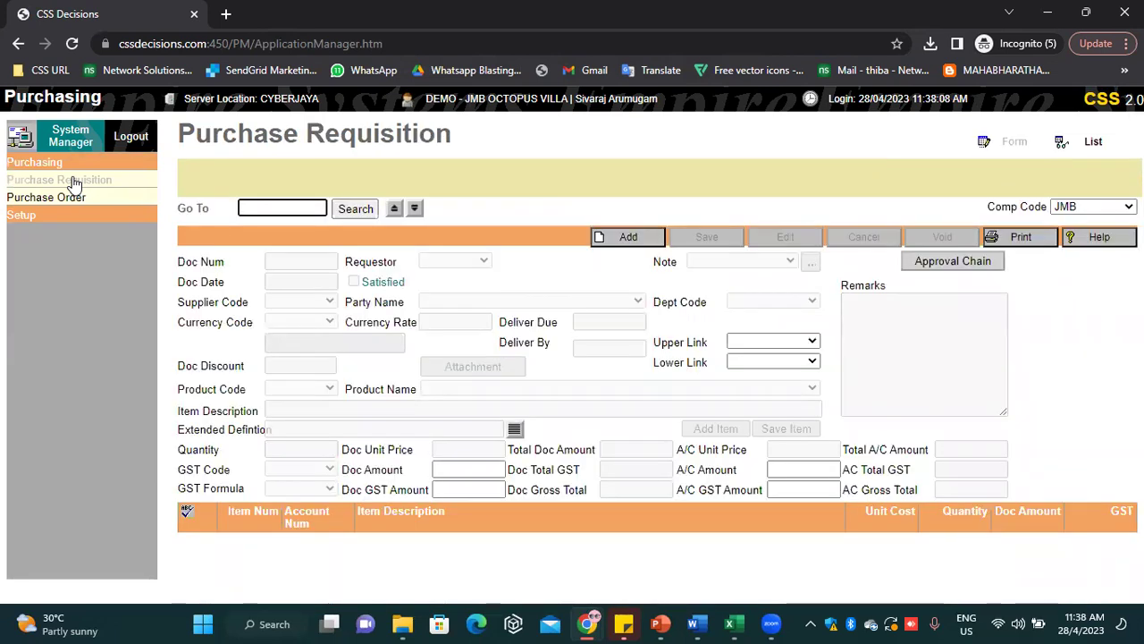
{"action": "left_click", "coordinate": [643, 237]}
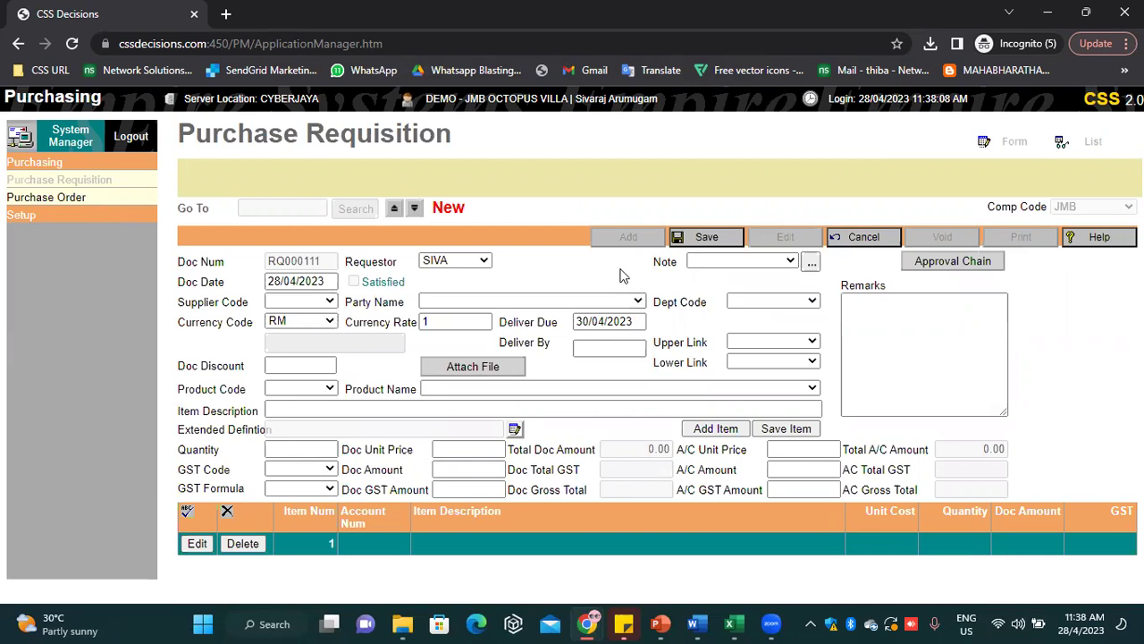
{"action": "left_click", "coordinate": [590, 303]}
{"action": "key", "text": "j"}
{"action": "key", "text": "j"}
{"action": "key", "text": "j"}
{"action": "key", "text": "j"}
{"action": "key", "text": "j"}
{"action": "key", "text": "j"}
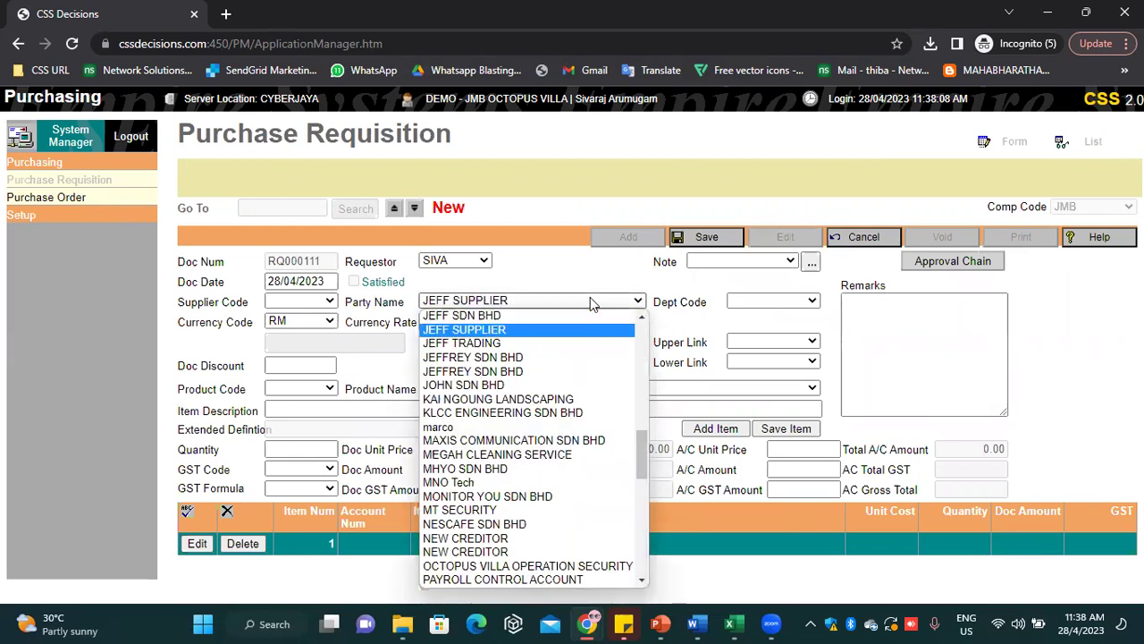
{"action": "key", "text": "Return"}
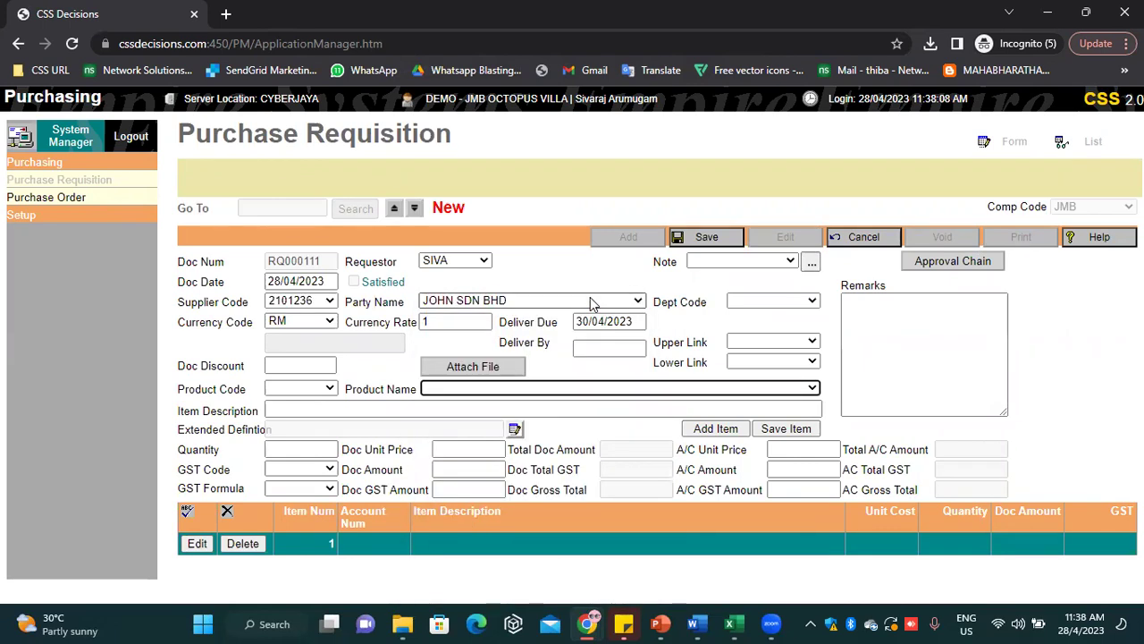
Add item 1: product TESTING - 1, described MEETING TABLE, quantity 1, unit price 1000
{"action": "left_click", "coordinate": [481, 390]}
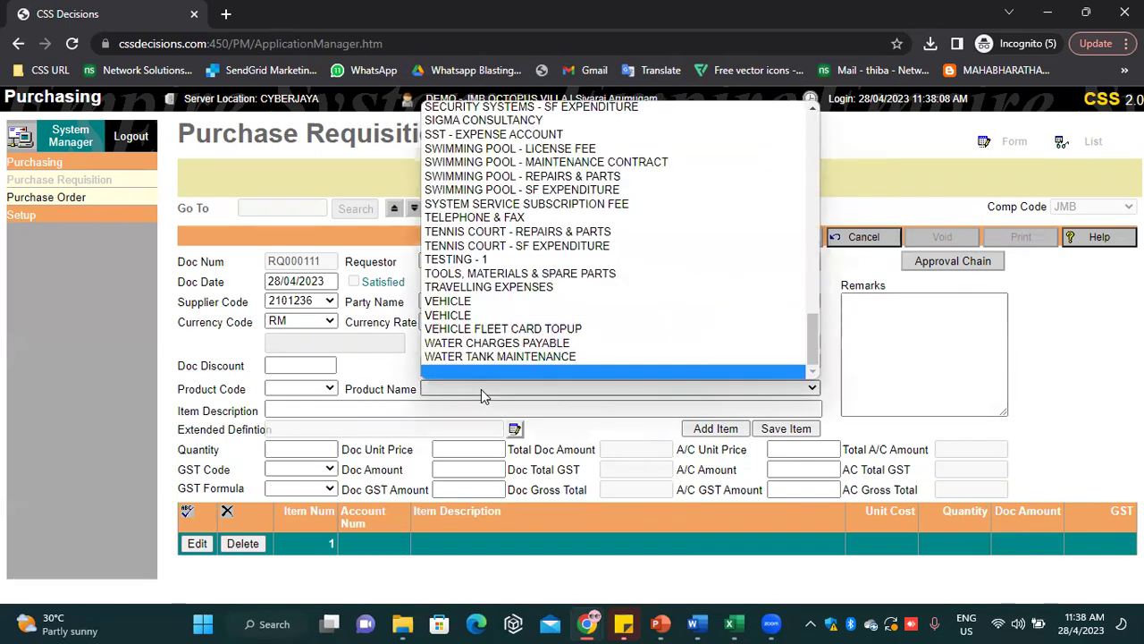
{"action": "key", "text": "t"}
{"action": "key", "text": "t"}
{"action": "key", "text": "t"}
{"action": "key", "text": "t"}
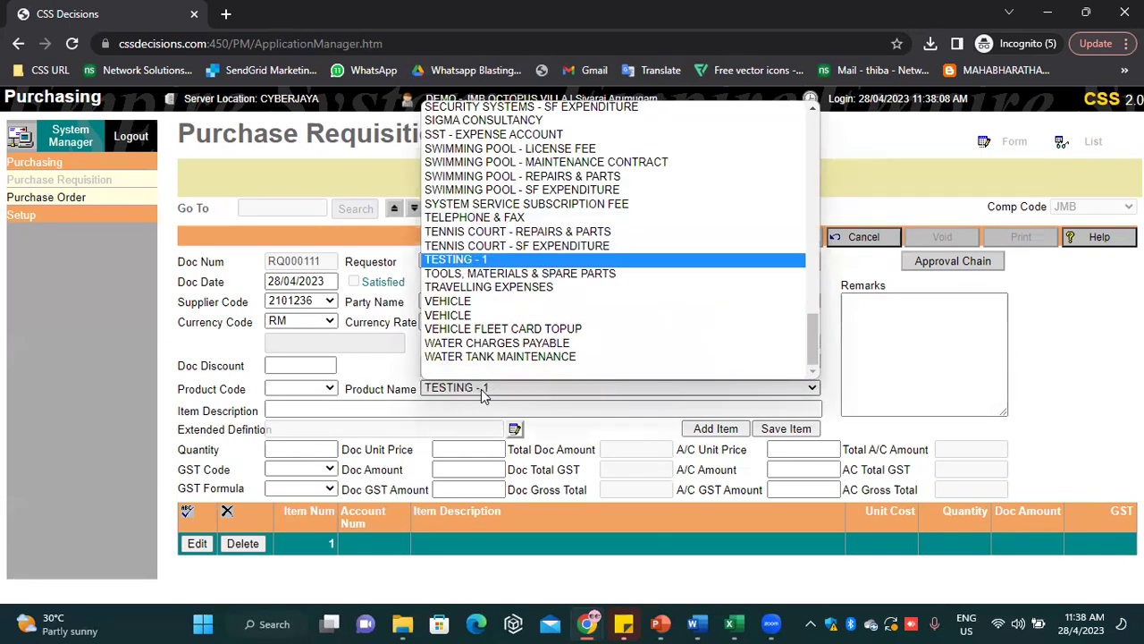
{"action": "key", "text": "Return"}
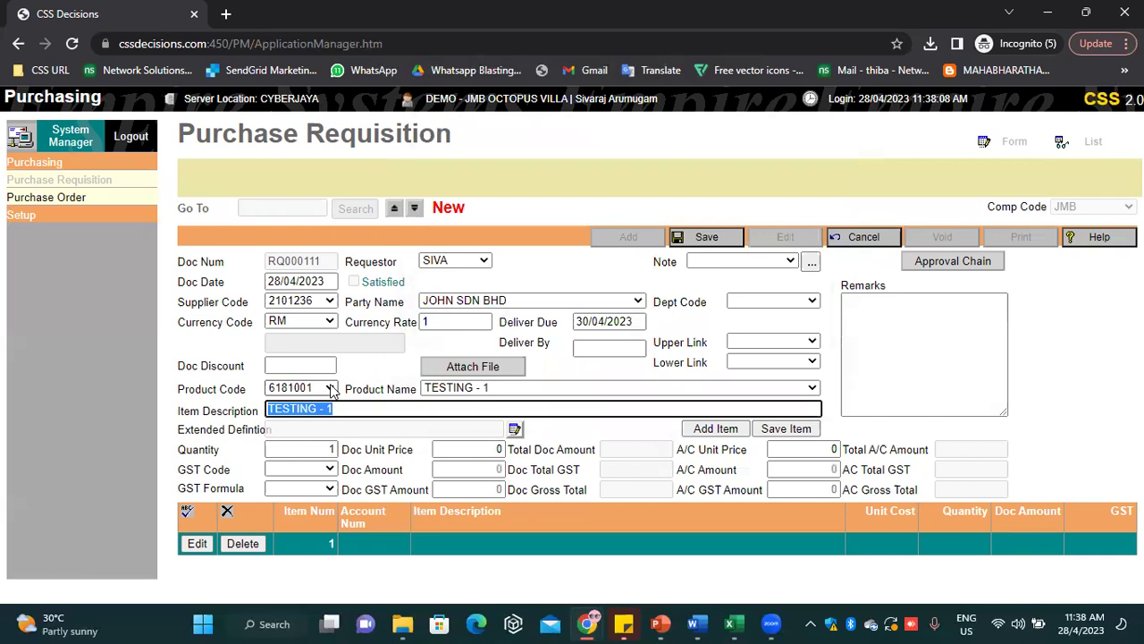
{"action": "key", "text": "BackSpace"}
{"action": "left_click", "coordinate": [294, 409]}
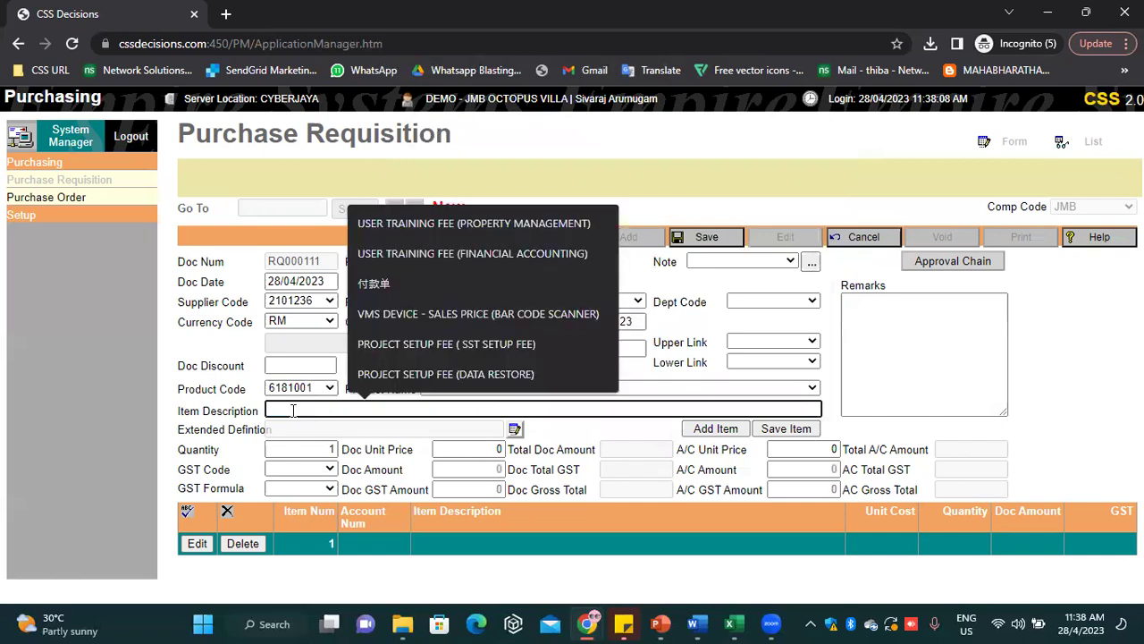
{"action": "type", "text": "MEE"}
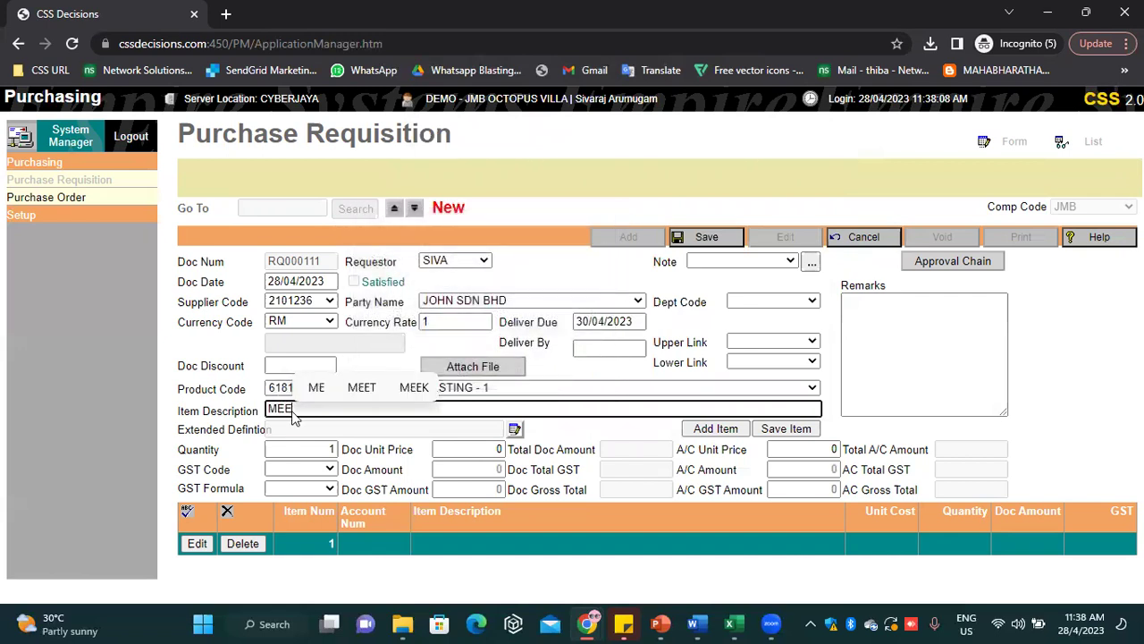
{"action": "type", "text": "TING"}
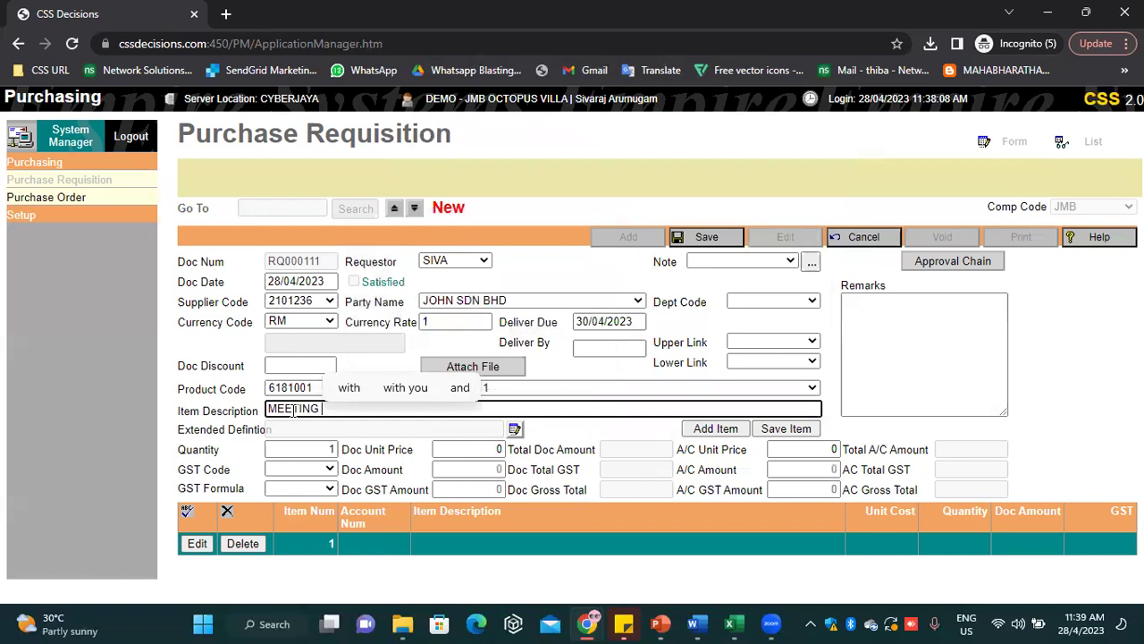
{"action": "type", "text": "TABLE"}
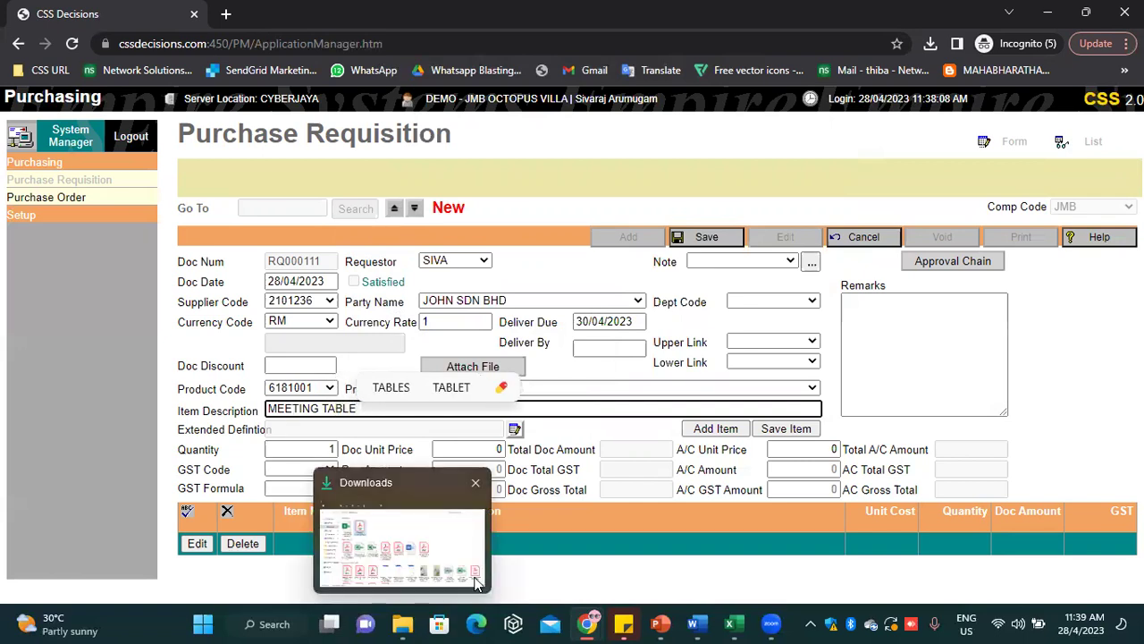
{"action": "left_click", "coordinate": [600, 579]}
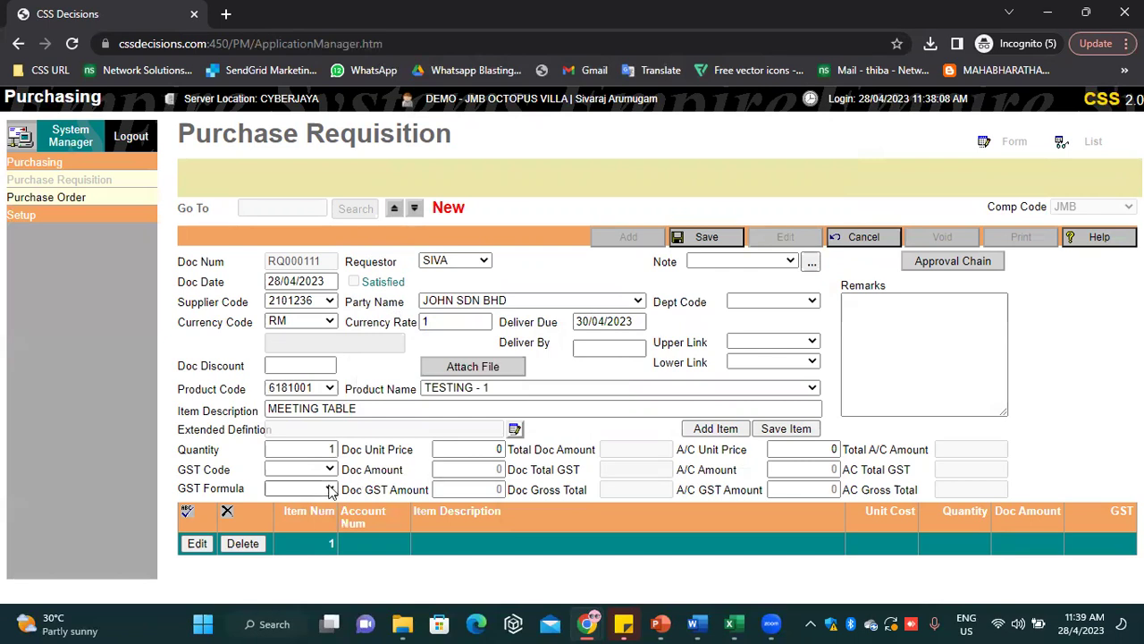
{"action": "left_click", "coordinate": [304, 448]}
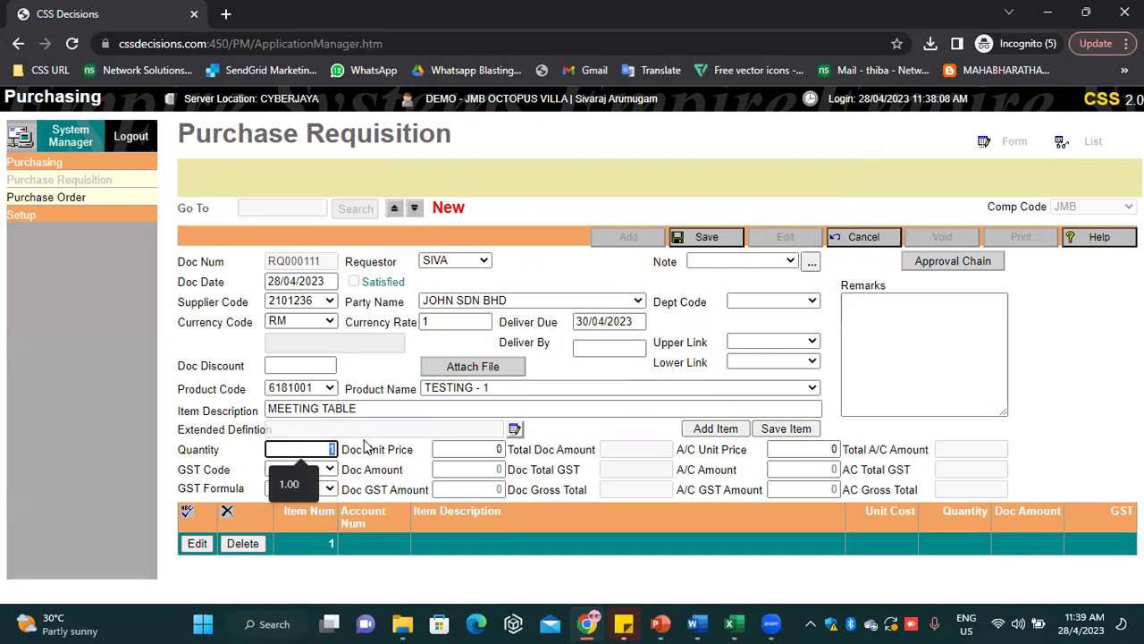
{"action": "left_click", "coordinate": [452, 446]}
{"action": "type", "text": "1000"}
{"action": "left_click", "coordinate": [787, 429]}
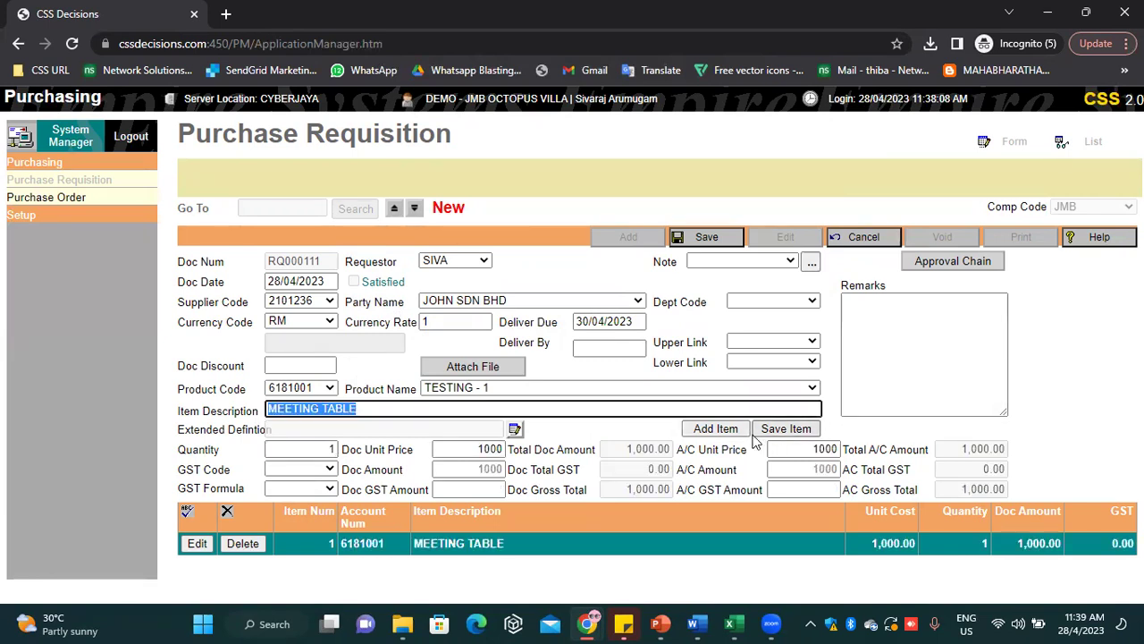
Add item 2, 12 CHAIRs at 200 each, and save requisition RQ000111 totalling 3,400.00
{"action": "left_click", "coordinate": [715, 429]}
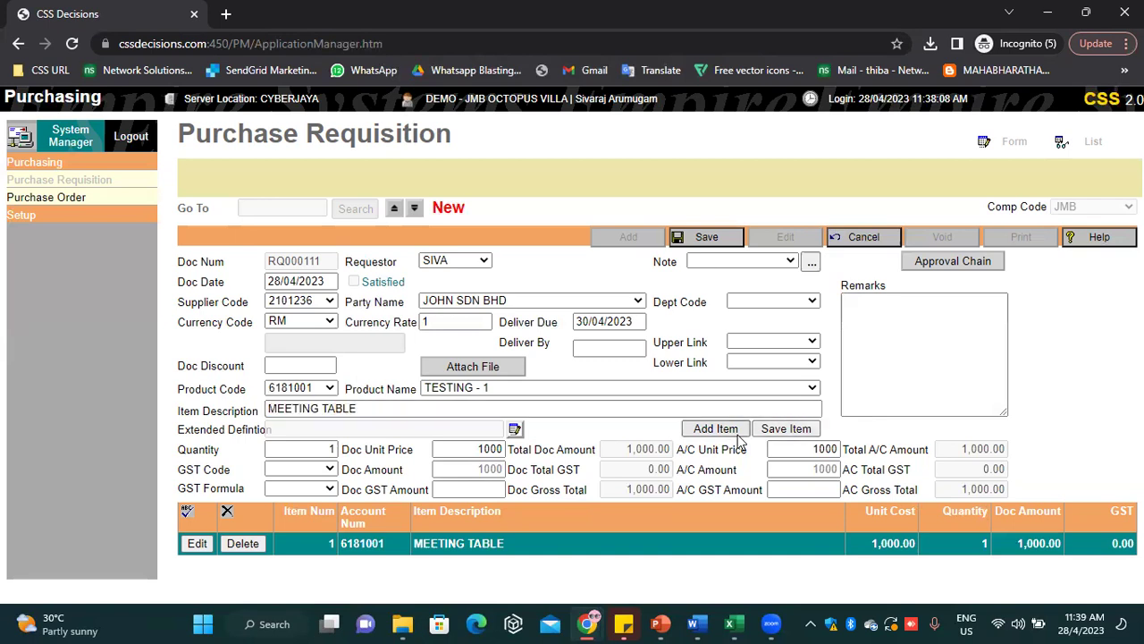
{"action": "left_click", "coordinate": [505, 389]}
{"action": "left_click", "coordinate": [464, 268]}
{"action": "left_click", "coordinate": [319, 411]}
{"action": "type", "text": "CHAIR"}
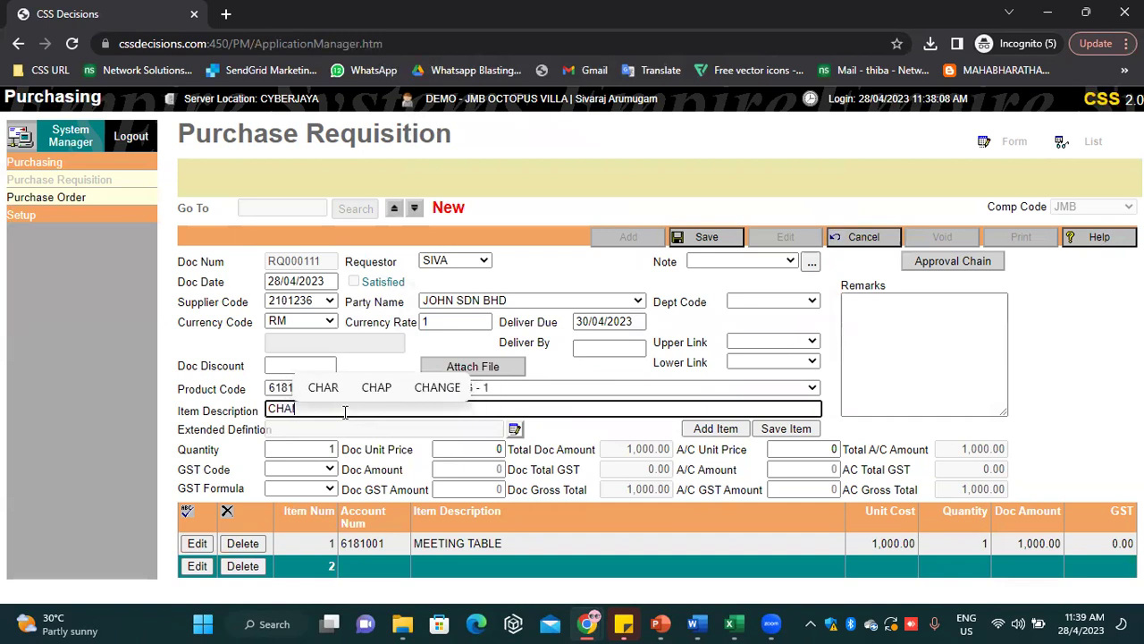
{"action": "left_click", "coordinate": [324, 450]}
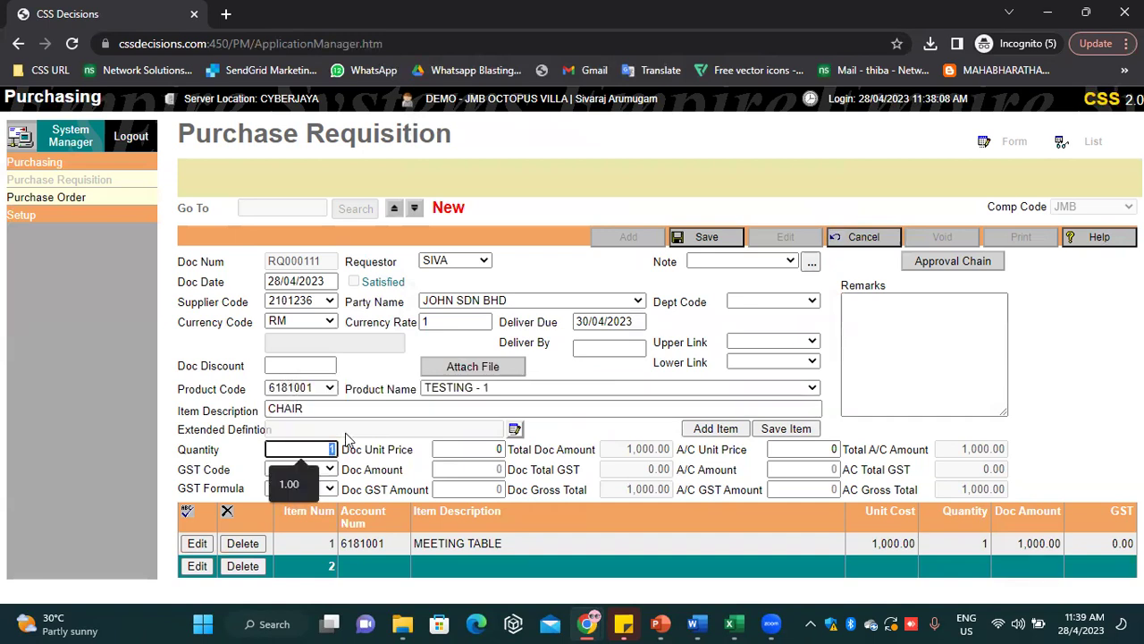
{"action": "type", "text": "12"}
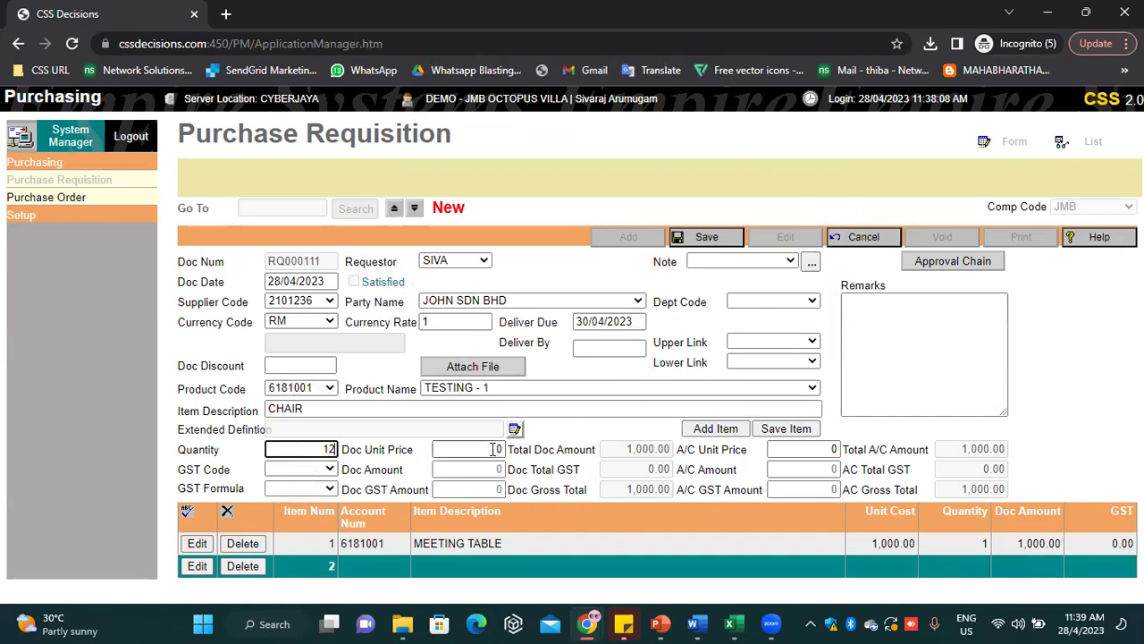
{"action": "left_click", "coordinate": [484, 449]}
{"action": "type", "text": "200"}
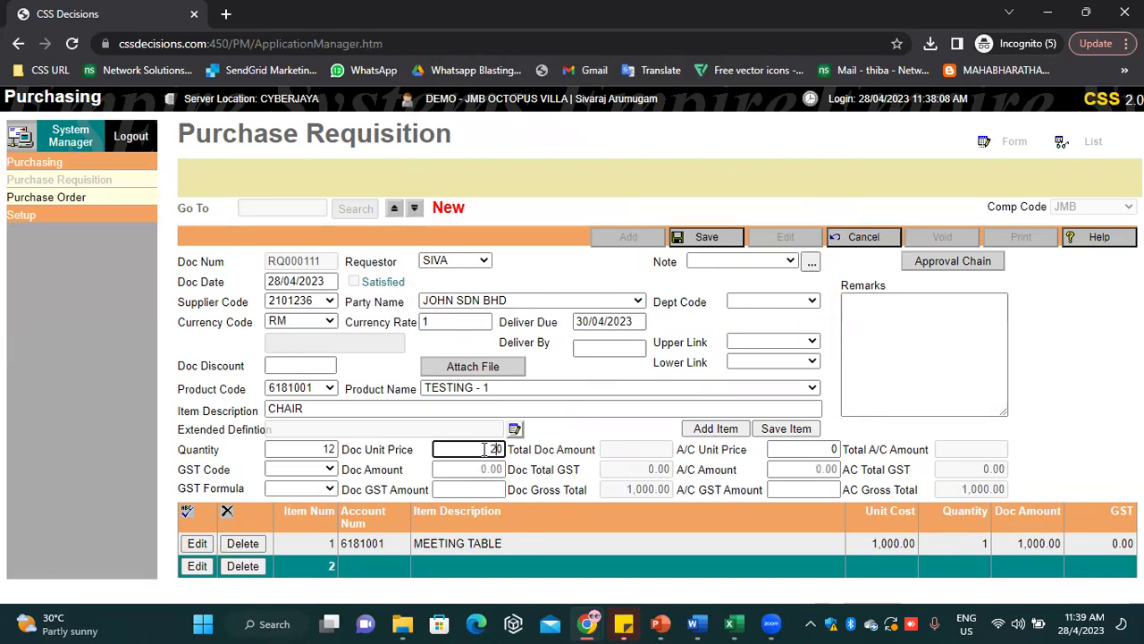
{"action": "left_click", "coordinate": [799, 429]}
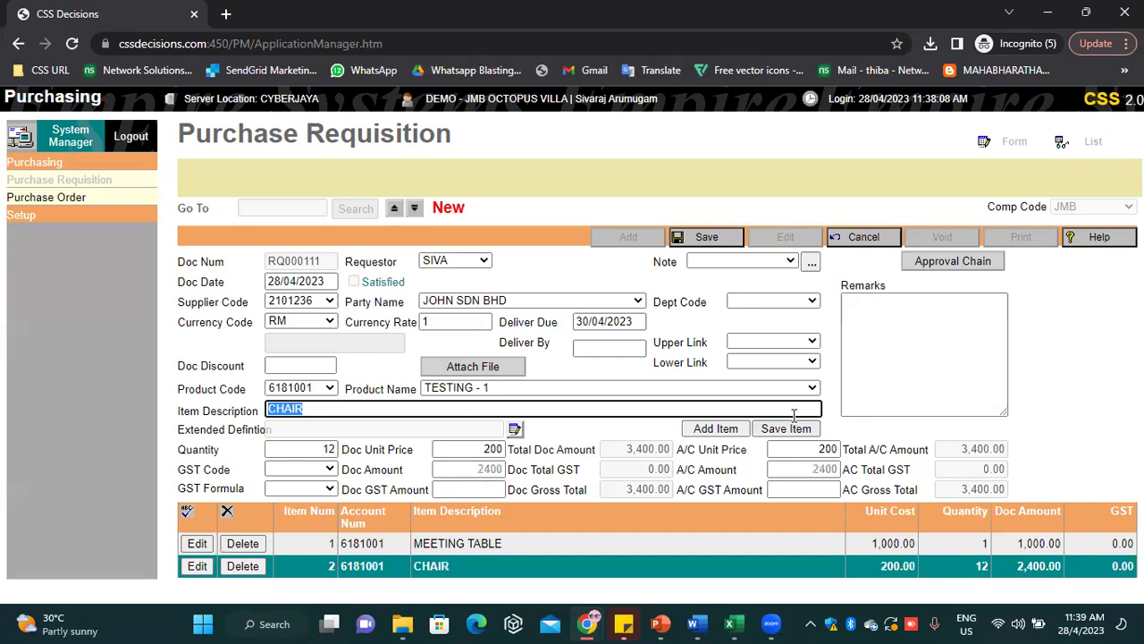
{"action": "left_click", "coordinate": [697, 236]}
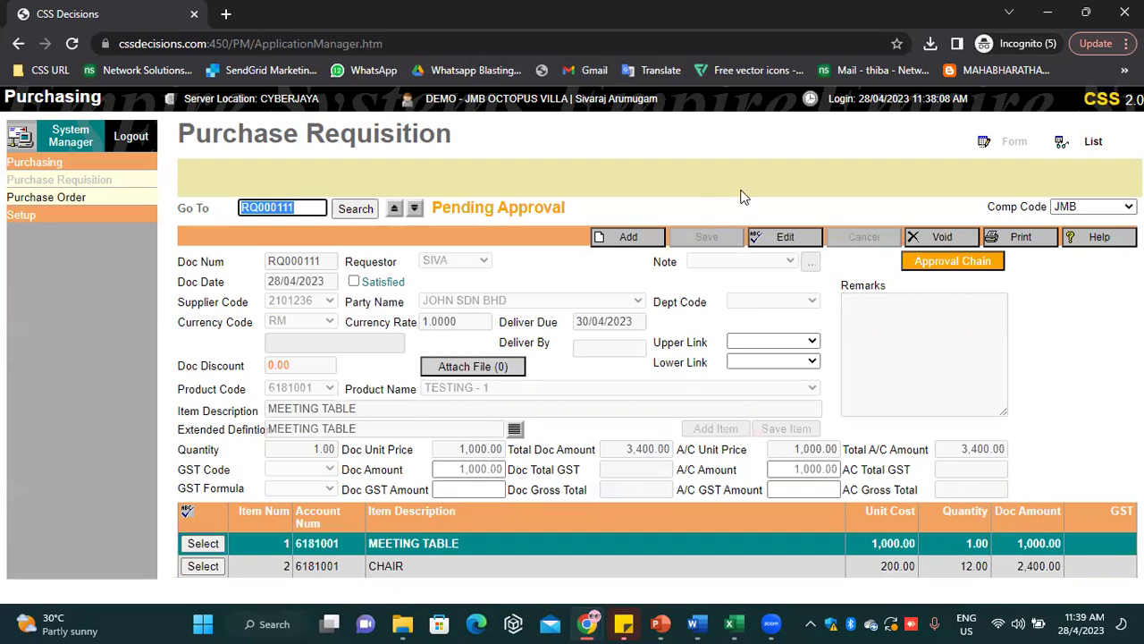
{"action": "left_click", "coordinate": [1035, 245]}
{"action": "left_click", "coordinate": [1000, 248]}
{"action": "left_click", "coordinate": [265, 475]}
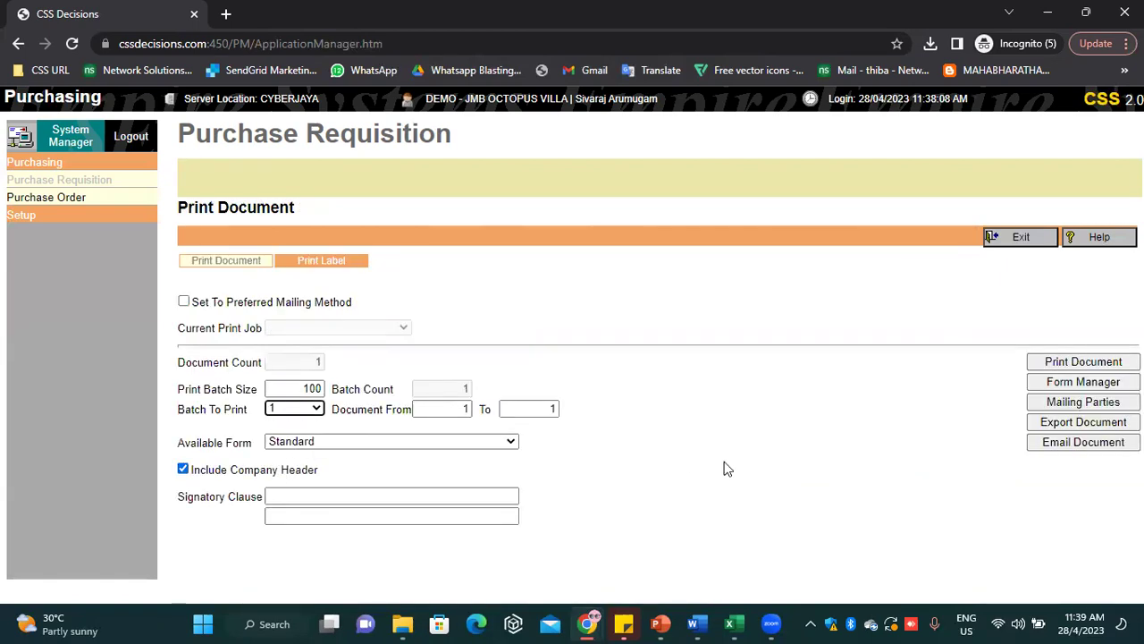
{"action": "left_click", "coordinate": [447, 444]}
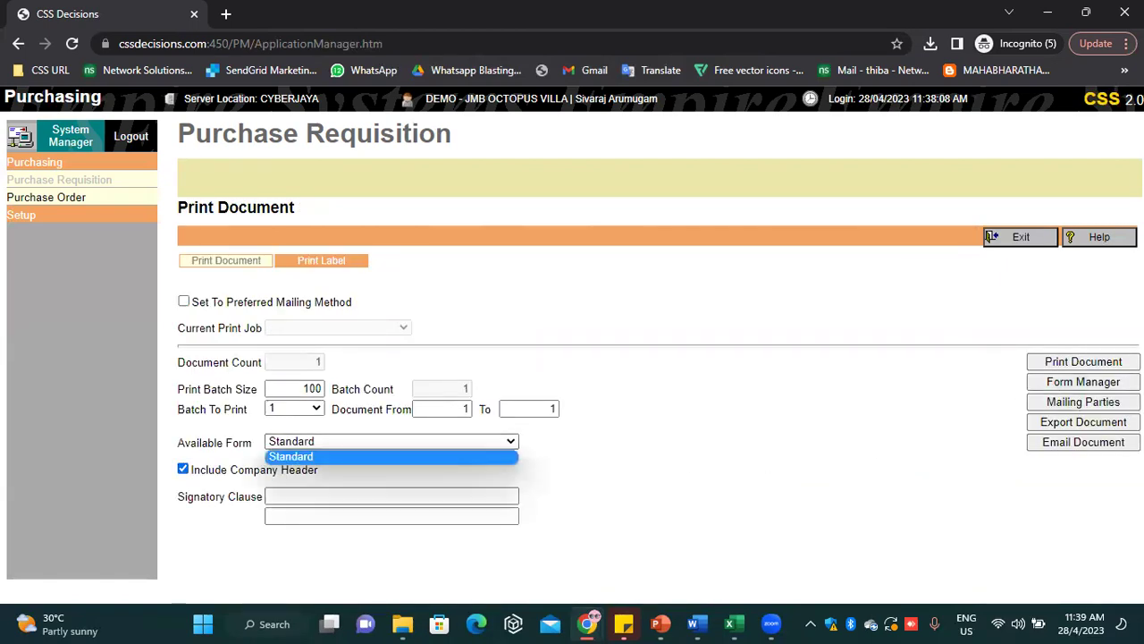
{"action": "left_click", "coordinate": [1096, 363]}
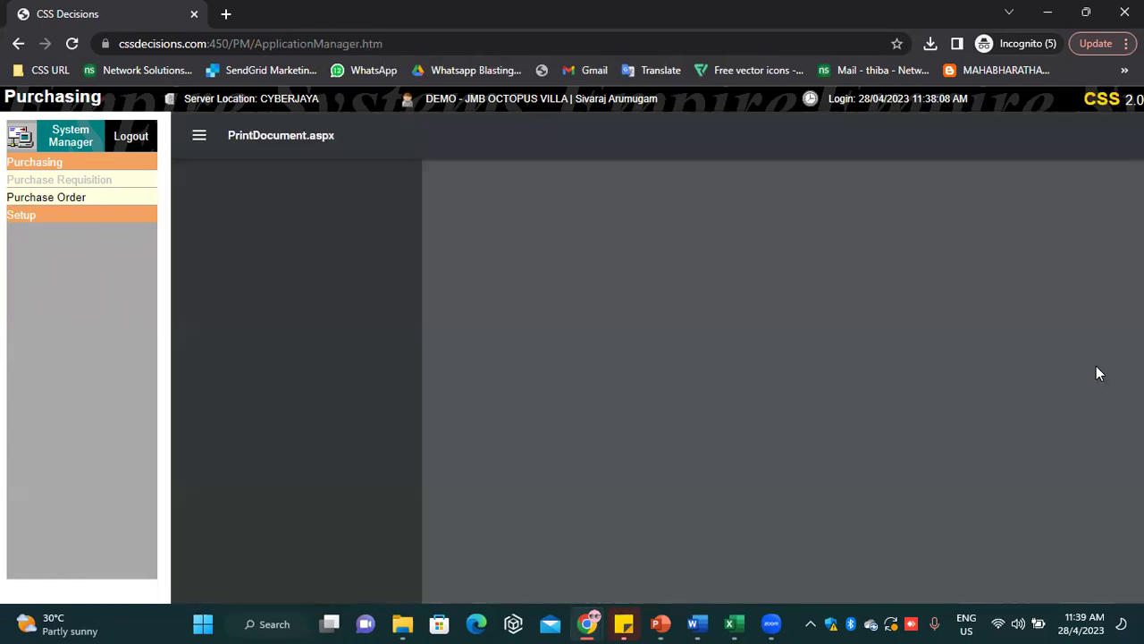
{"action": "scroll", "coordinate": [944, 370], "scroll_direction": "down", "scroll_amount": 4}
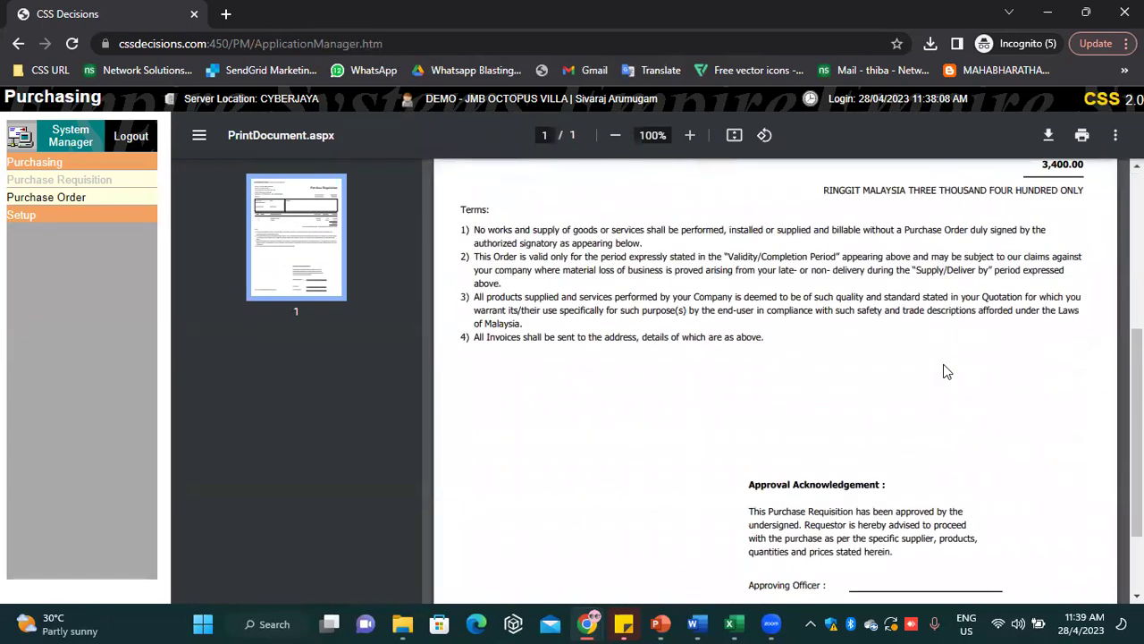
{"action": "scroll", "coordinate": [943, 370], "scroll_direction": "down", "scroll_amount": 3}
{"action": "scroll", "coordinate": [722, 424], "scroll_direction": "up", "scroll_amount": 4}
{"action": "left_click_drag", "start_coordinate": [765, 392], "coordinate": [461, 261]}
{"action": "scroll", "coordinate": [581, 371], "scroll_direction": "down", "scroll_amount": 2}
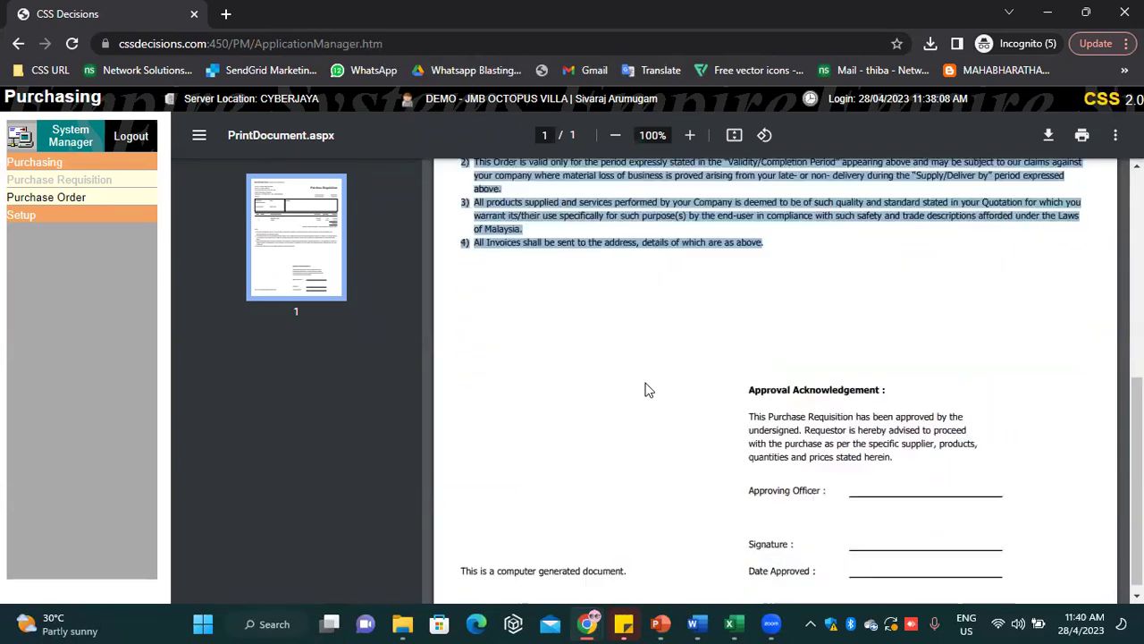
{"action": "scroll", "coordinate": [646, 388], "scroll_direction": "up", "scroll_amount": 1}
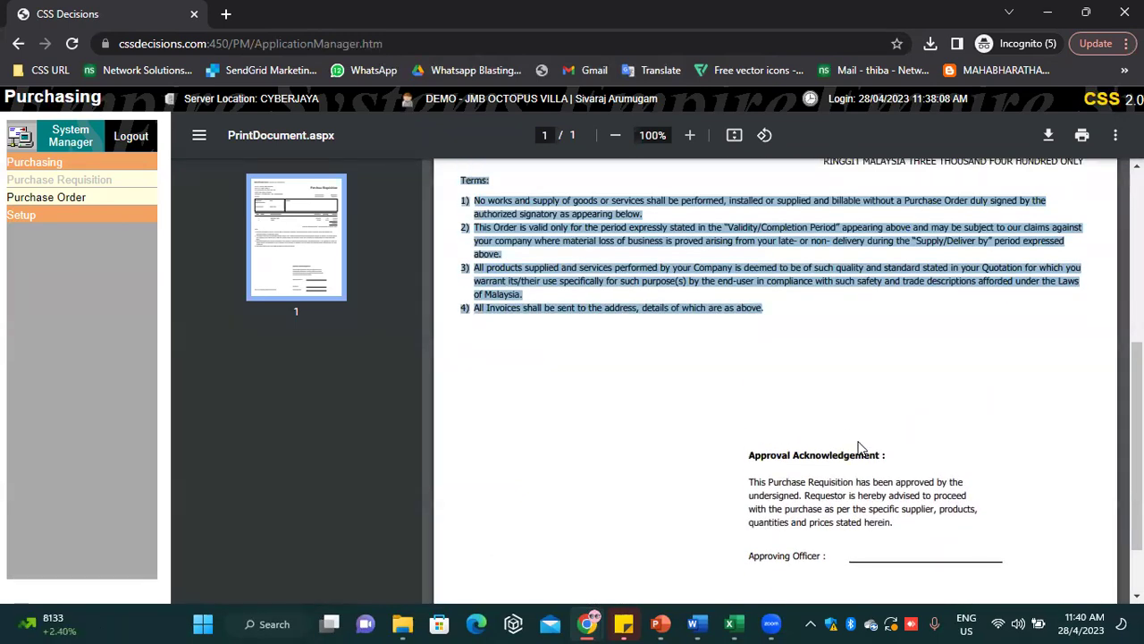
{"action": "scroll", "coordinate": [858, 447], "scroll_direction": "up", "scroll_amount": 4}
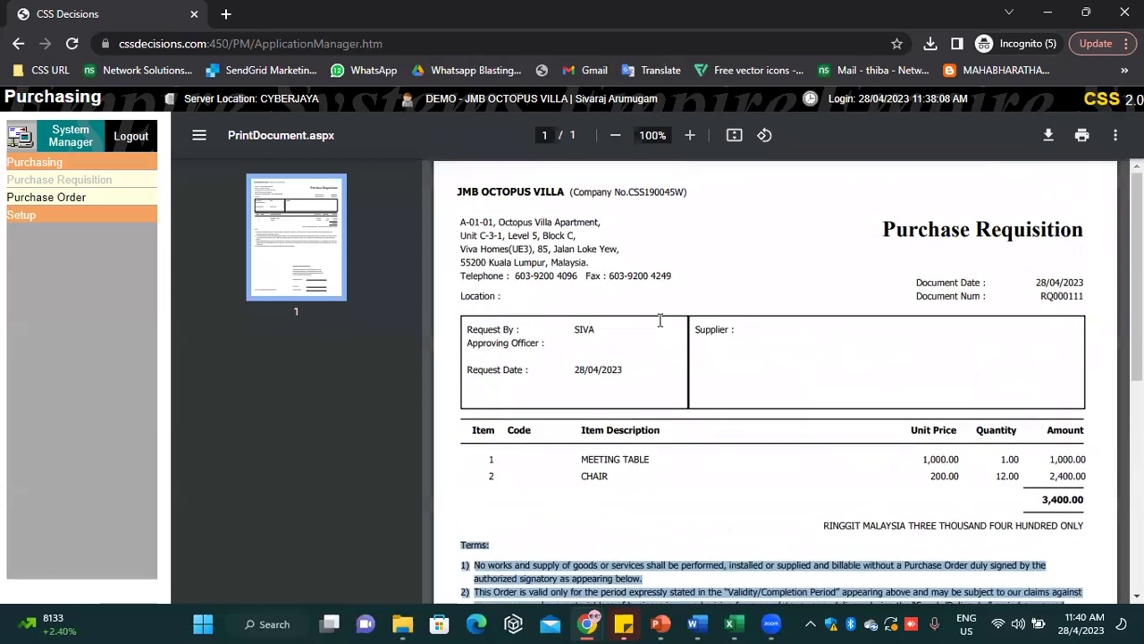
{"action": "left_click", "coordinate": [16, 45]}
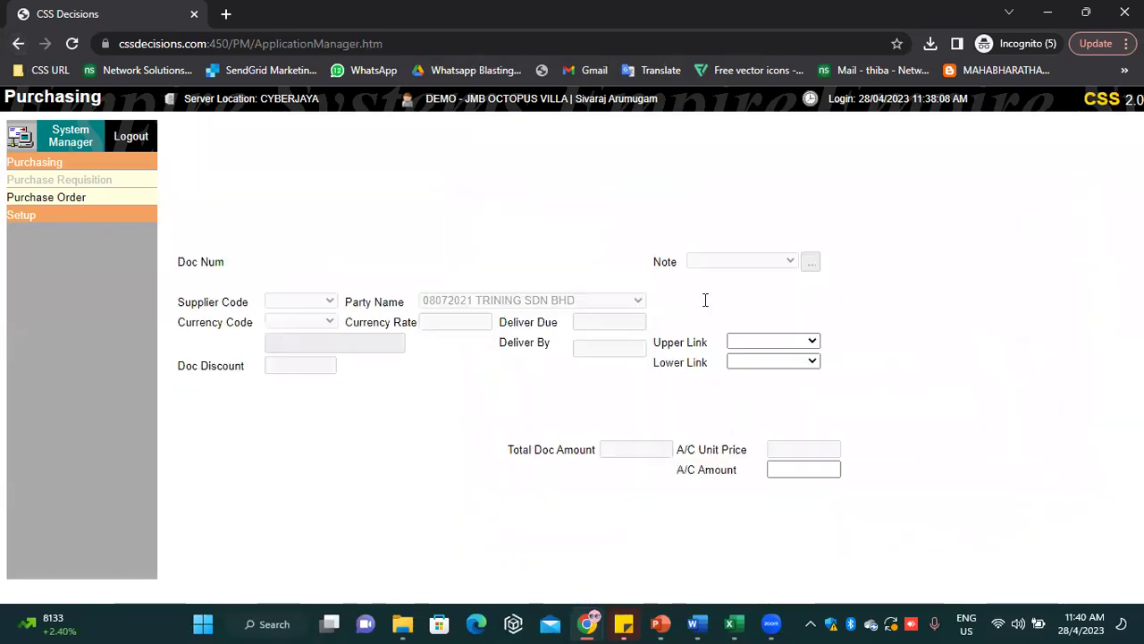
{"action": "left_click", "coordinate": [394, 208]}
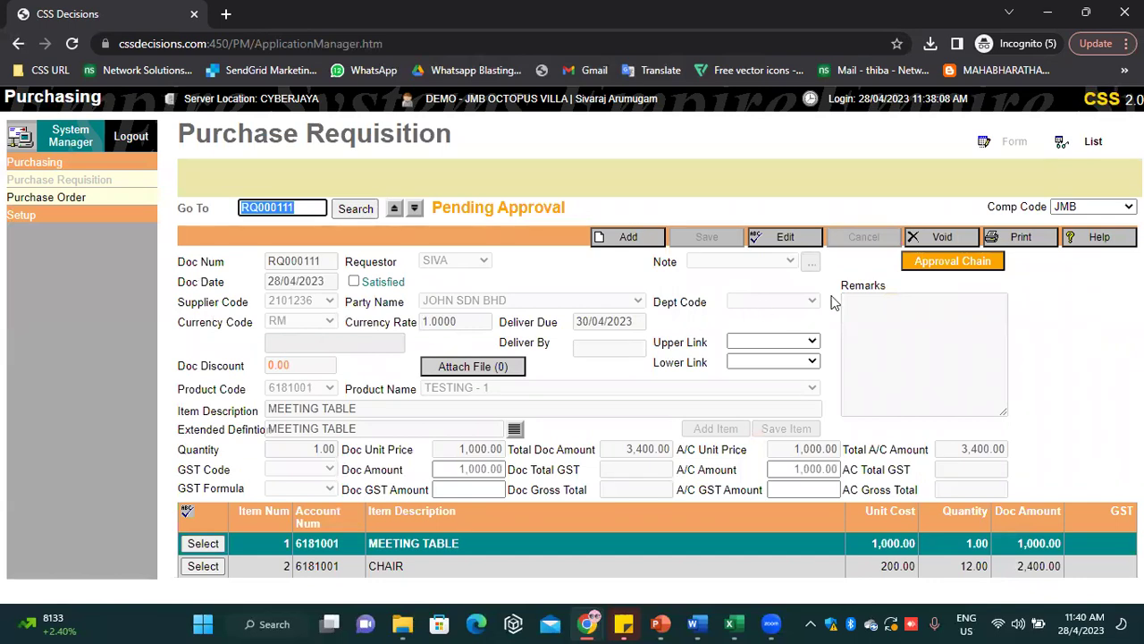
Check the approving officer in RQ000111's approval chain and submit the requisition for approval
{"action": "left_click", "coordinate": [946, 267]}
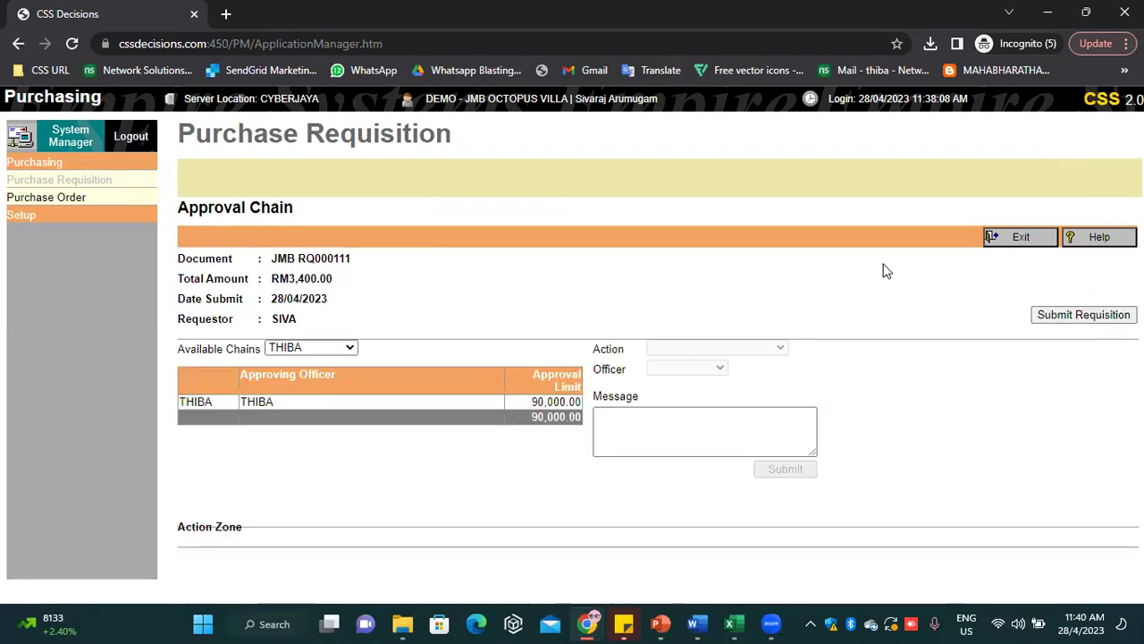
{"action": "left_click_drag", "start_coordinate": [274, 402], "coordinate": [243, 401]}
{"action": "left_click", "coordinate": [720, 257]}
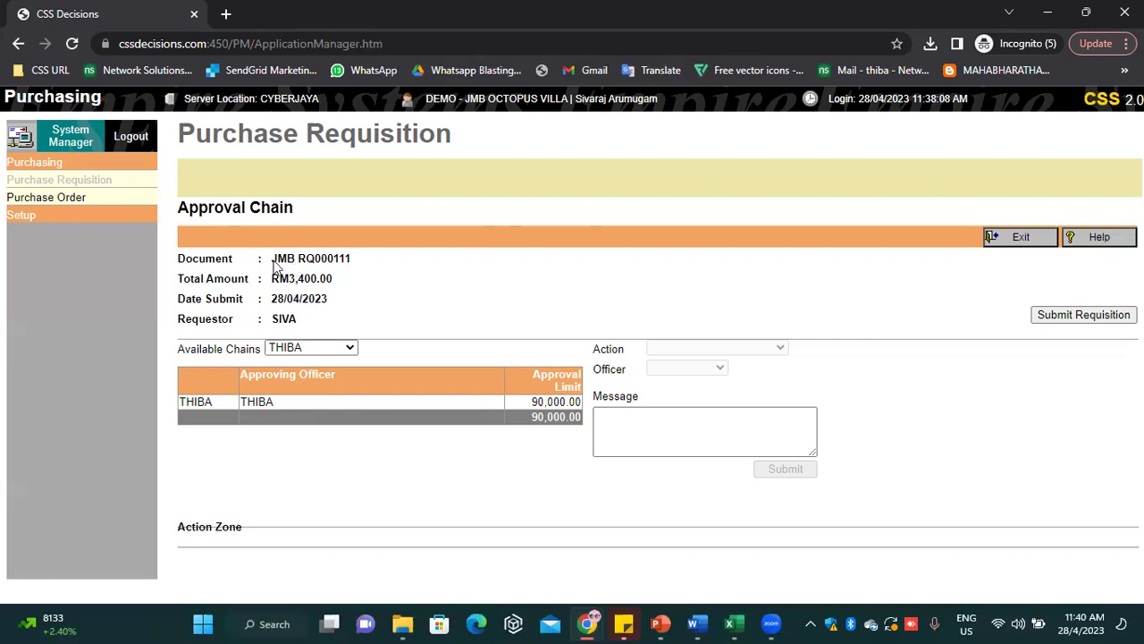
{"action": "left_click", "coordinate": [1100, 320]}
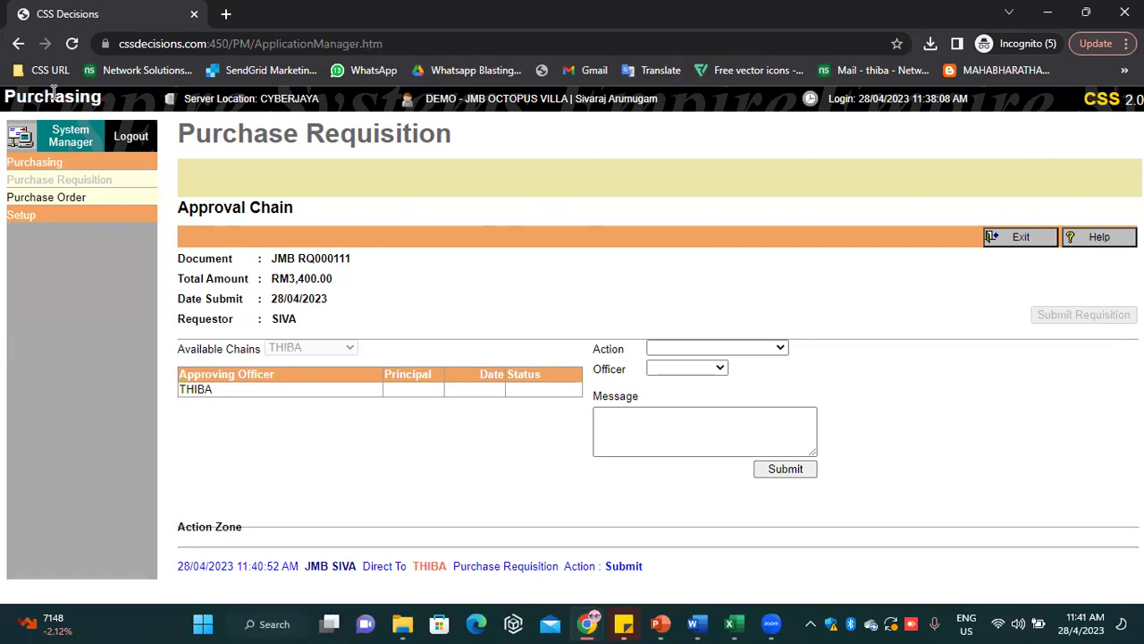
Log out, then sign in with the approver's login code and password, confirming the prompt
{"action": "left_click", "coordinate": [134, 134]}
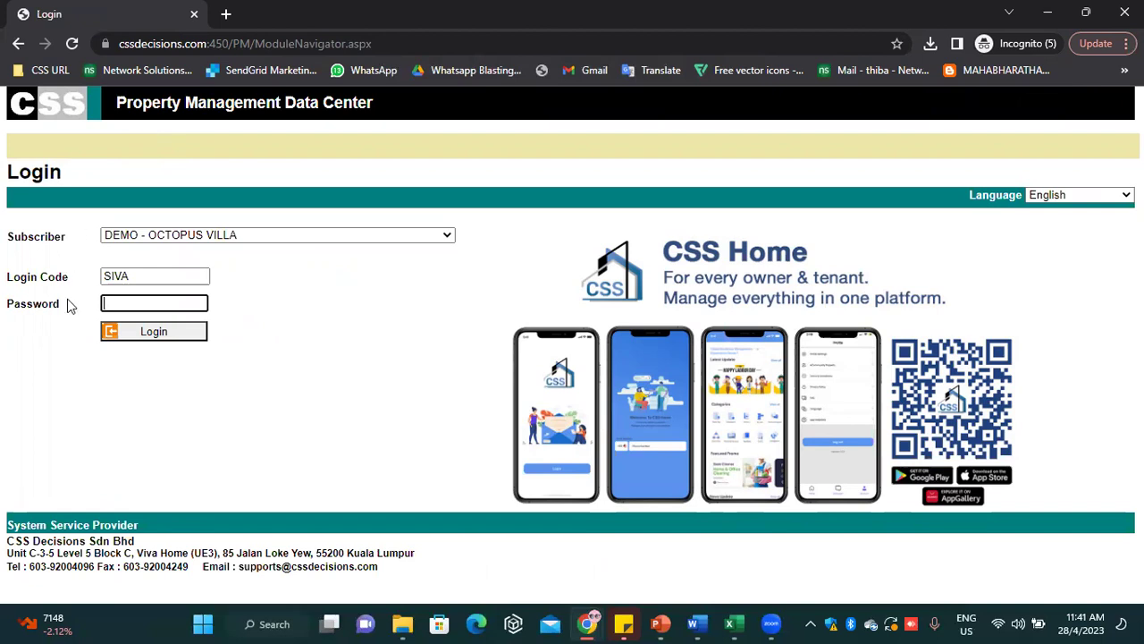
{"action": "left_click", "coordinate": [153, 271]}
{"action": "key", "text": "ctrl+a"}
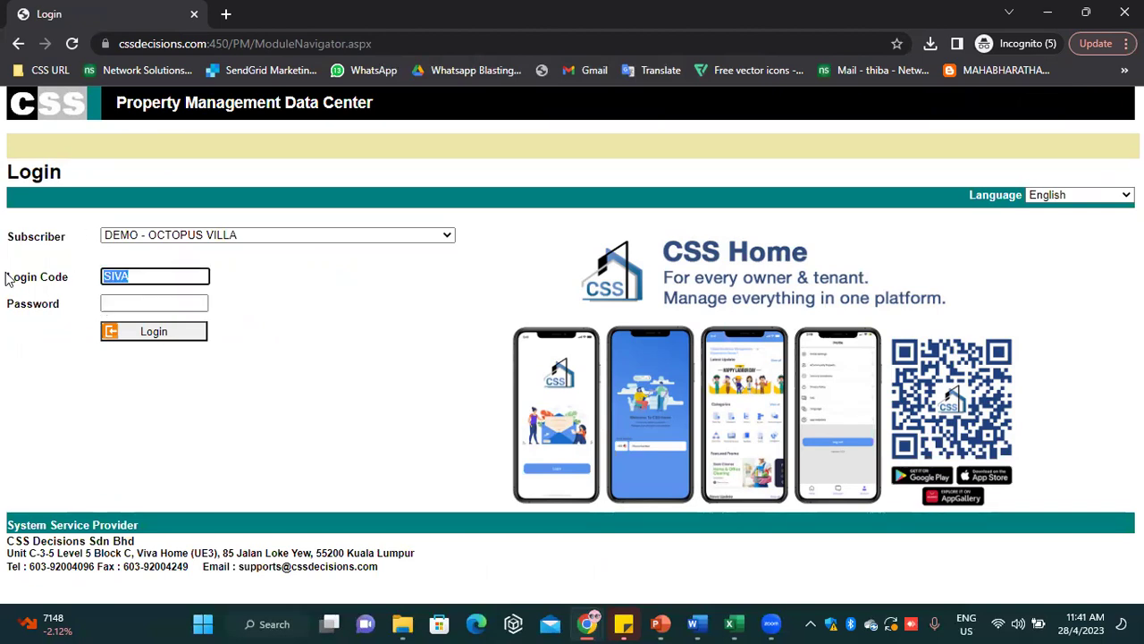
{"action": "key", "text": "BackSpace"}
{"action": "left_click", "coordinate": [130, 278]}
{"action": "type", "text": "THIBA"}
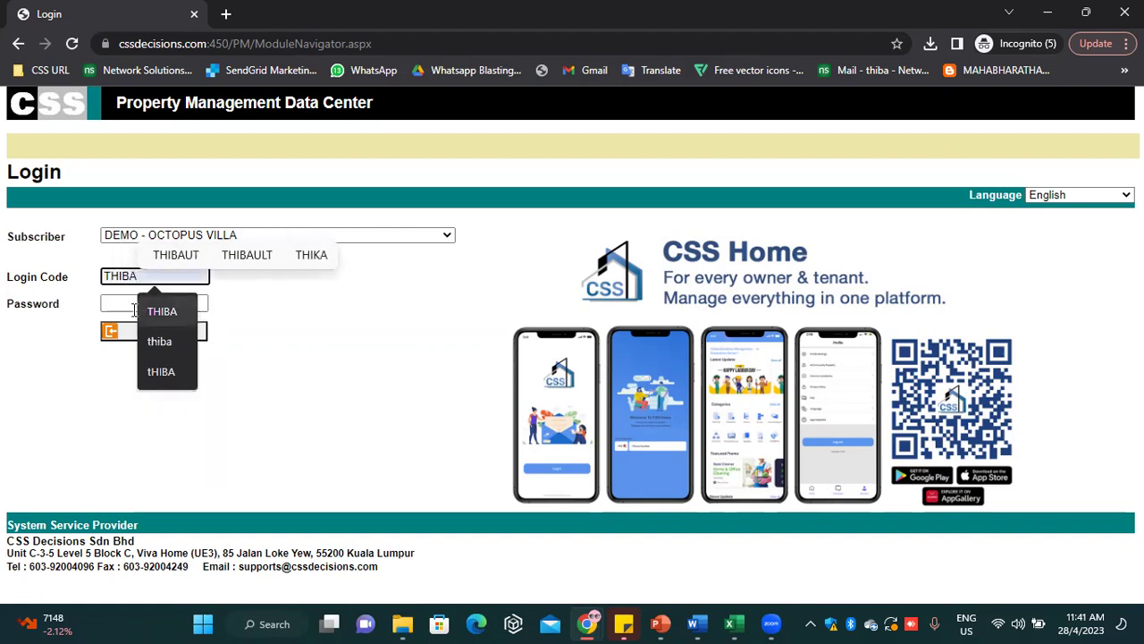
{"action": "left_click", "coordinate": [127, 302]}
{"action": "type", "text": "****"}
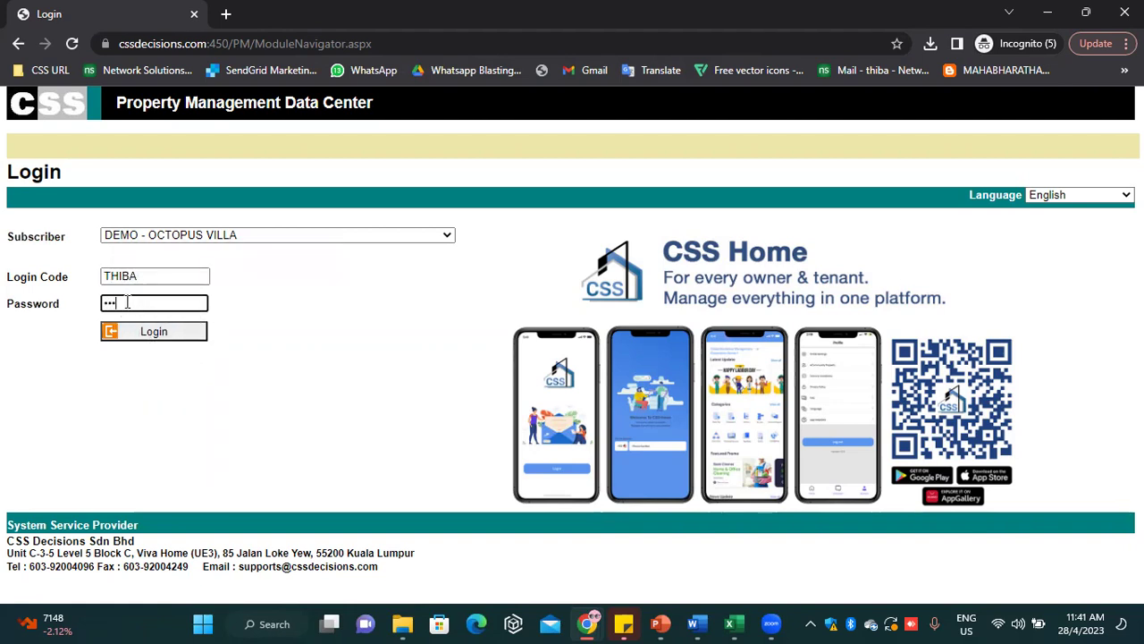
{"action": "left_click", "coordinate": [185, 333]}
{"action": "left_click", "coordinate": [644, 152]}
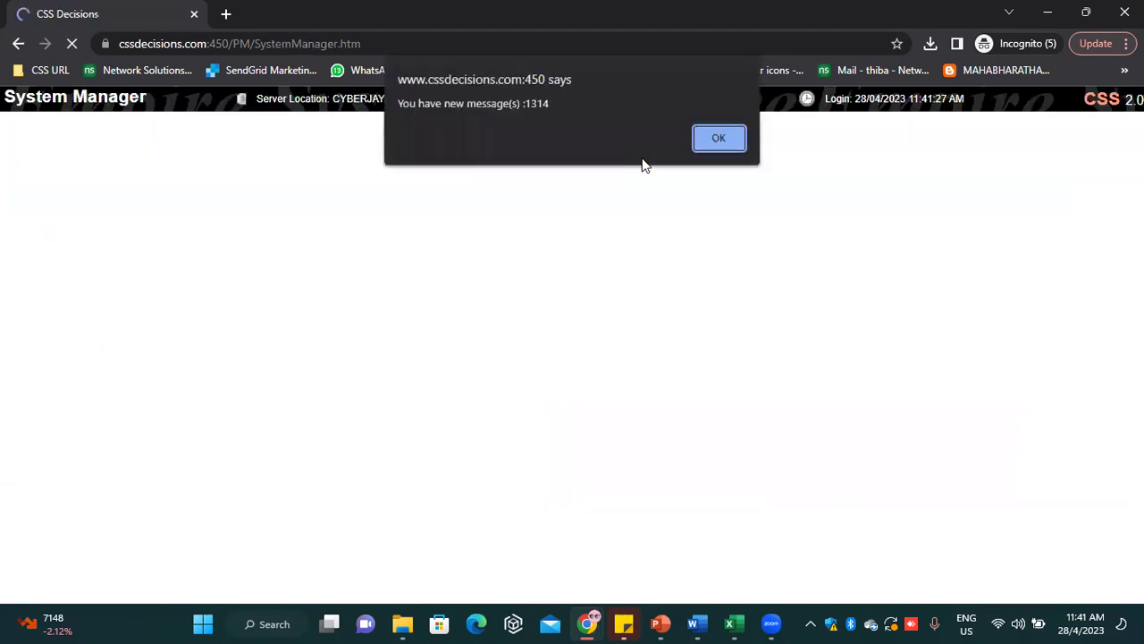
Dismiss the new-messages alert to show the approver's System Manager page with 875 In Box items
{"action": "left_click", "coordinate": [719, 138]}
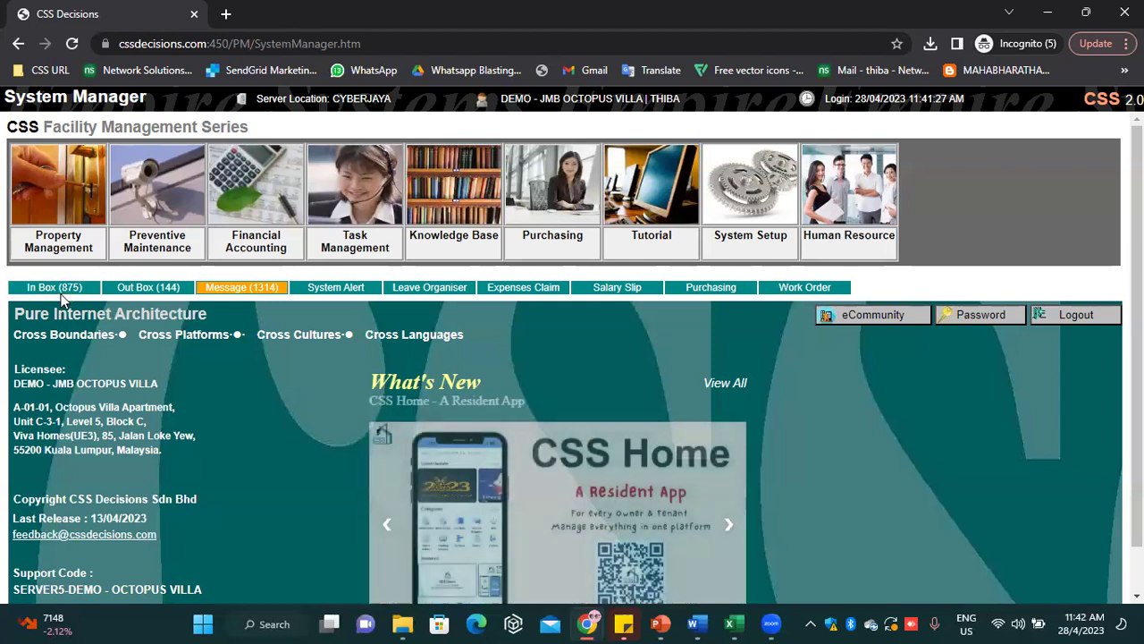
{"action": "left_click", "coordinate": [295, 81]}
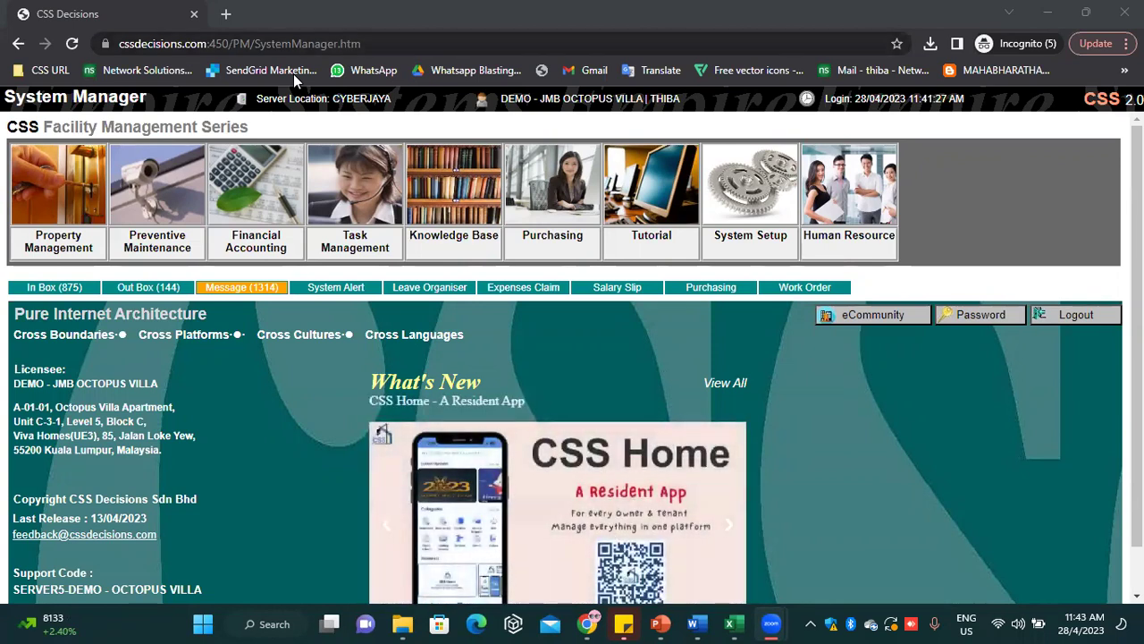
{"action": "left_click", "coordinate": [56, 291]}
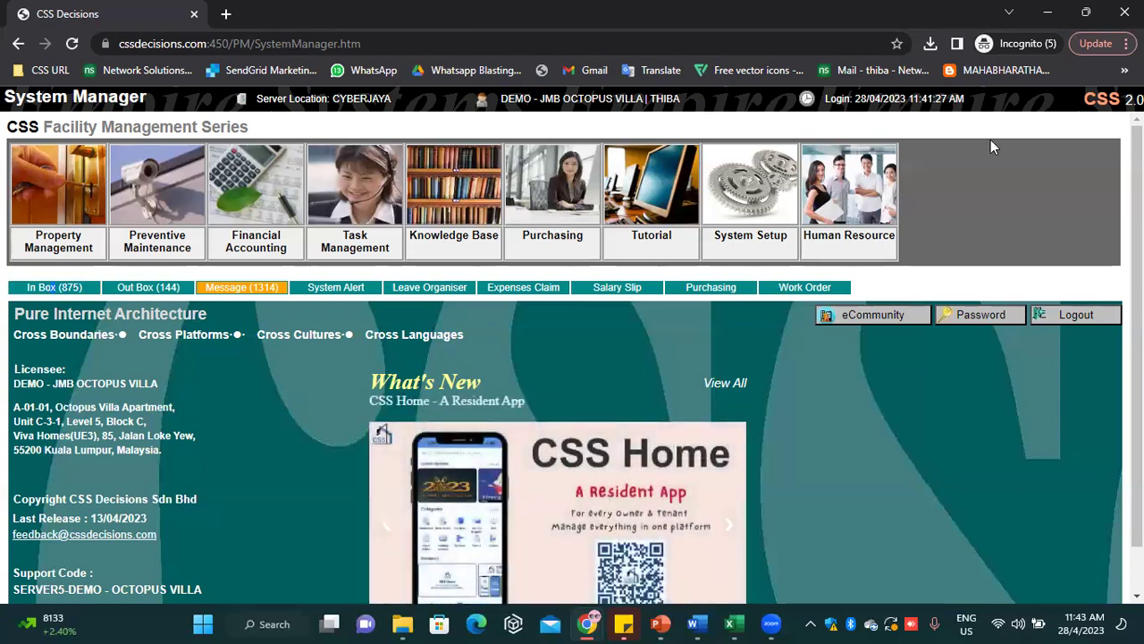
{"action": "mouse_move", "coordinate": [587, 623]}
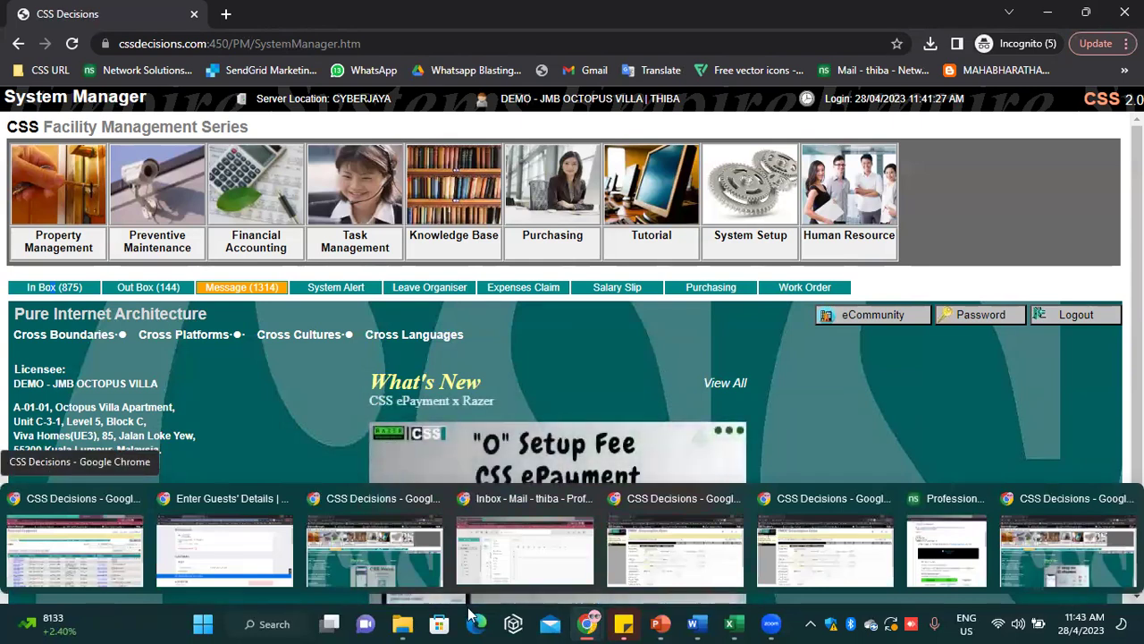
Switch between the CSS Decisions windows until the Personal Organiser In Box listing RQ000111 shows
{"action": "left_click", "coordinate": [54, 558]}
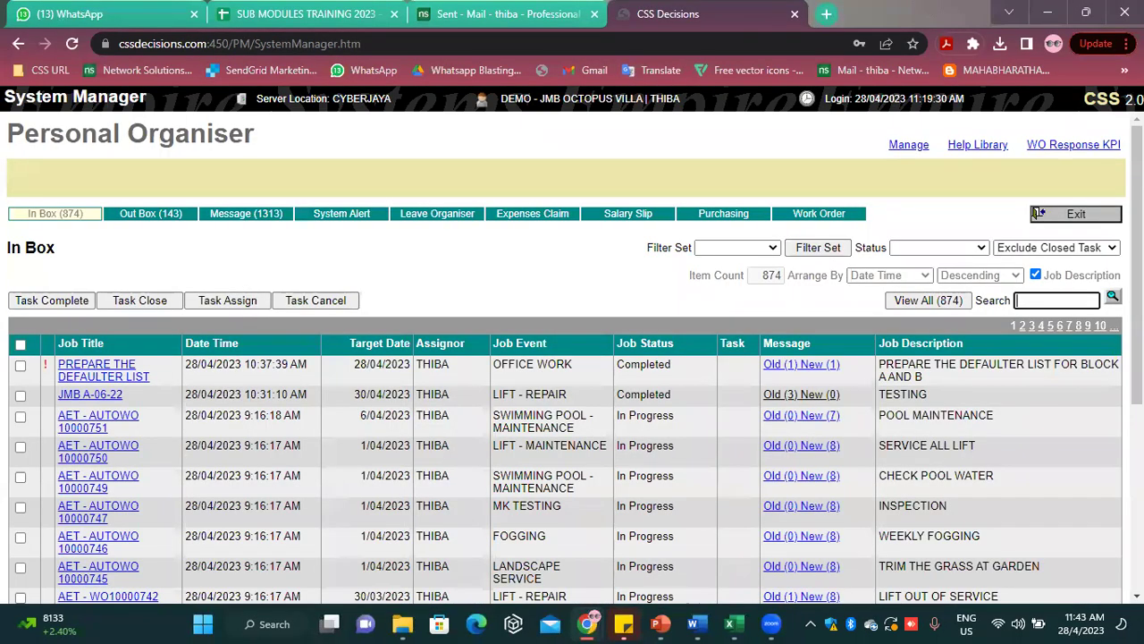
{"action": "left_click", "coordinate": [1062, 222]}
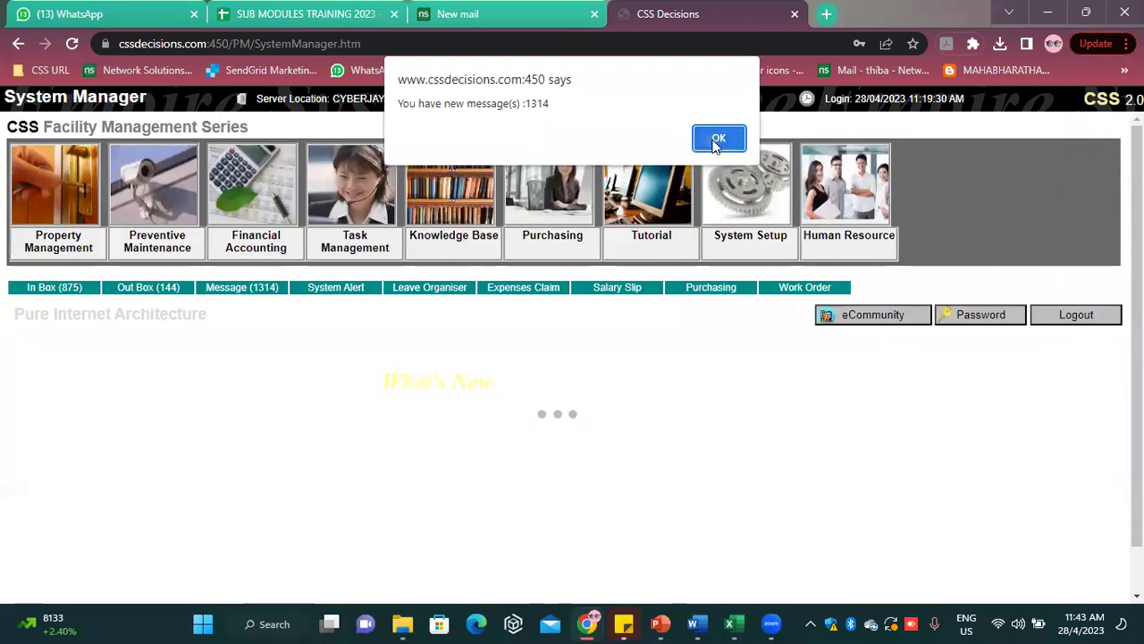
{"action": "left_click", "coordinate": [721, 137]}
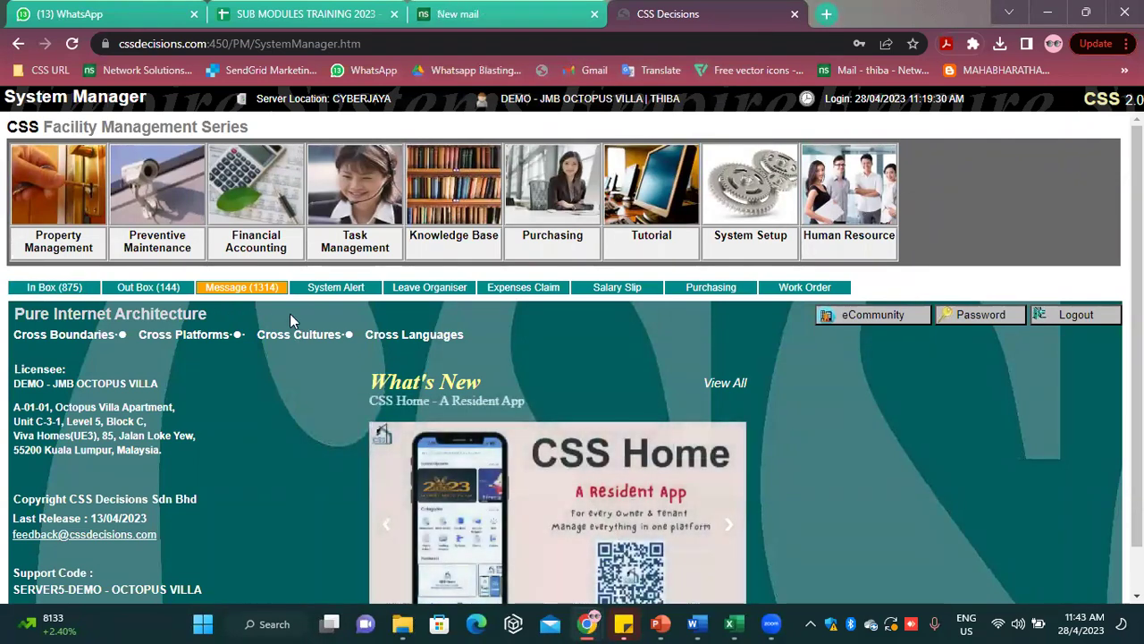
{"action": "mouse_move", "coordinate": [586, 623]}
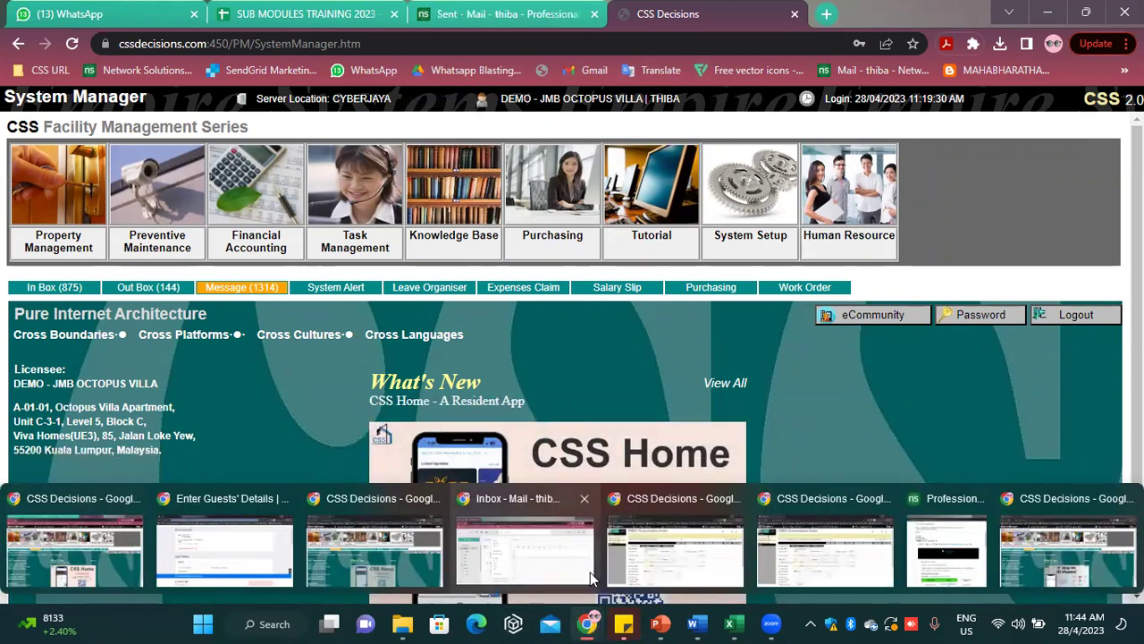
{"action": "left_click", "coordinate": [1094, 566]}
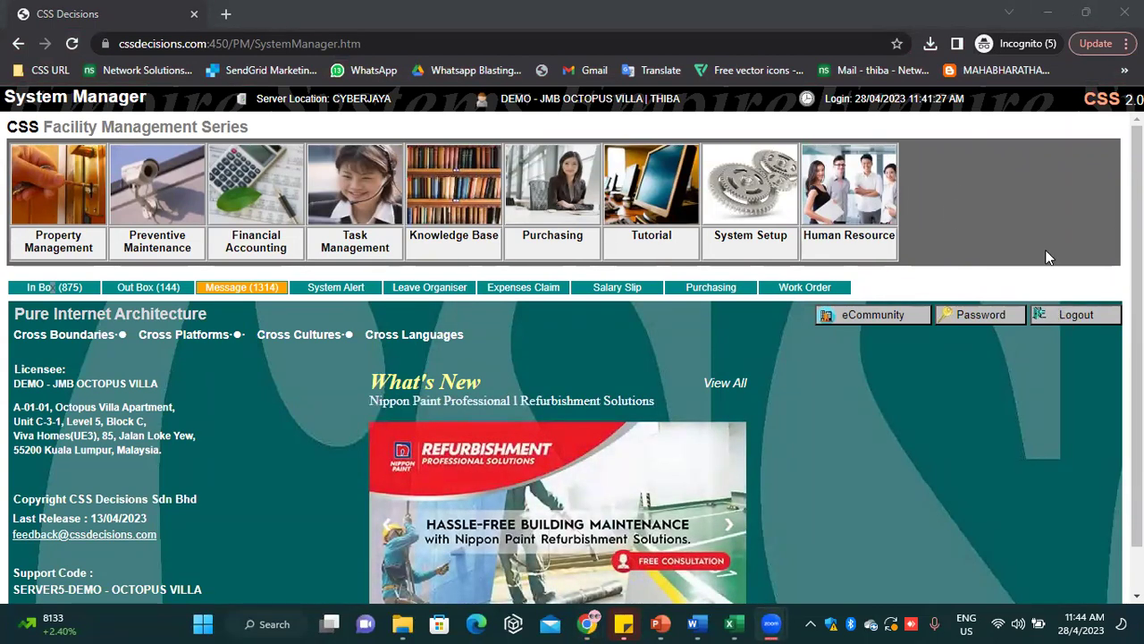
{"action": "mouse_move", "coordinate": [579, 622]}
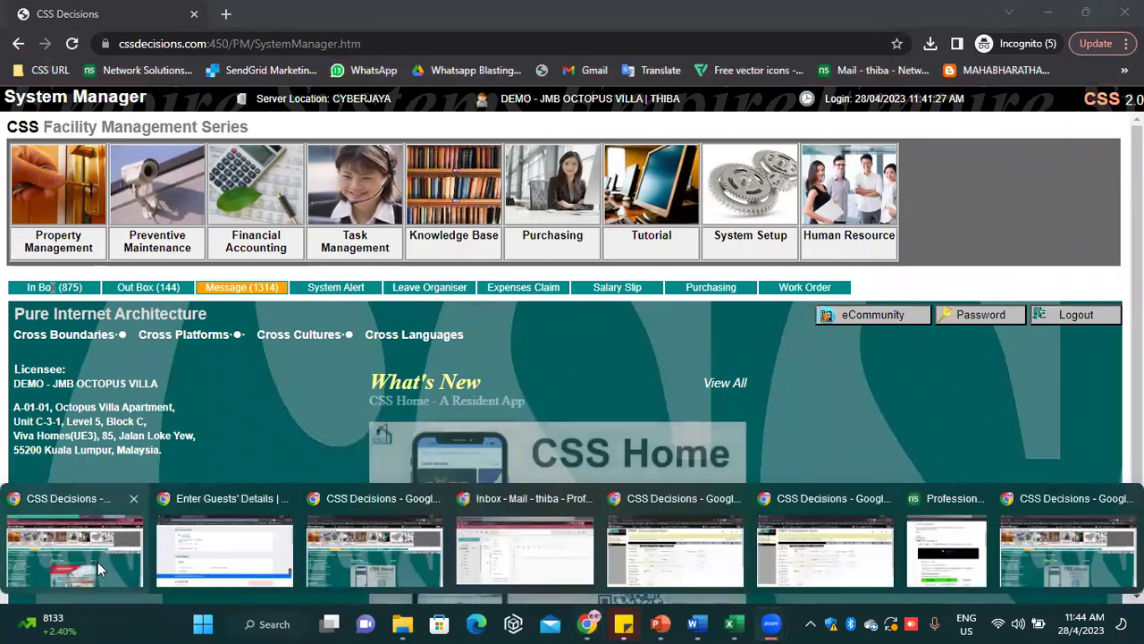
{"action": "left_click", "coordinate": [97, 562]}
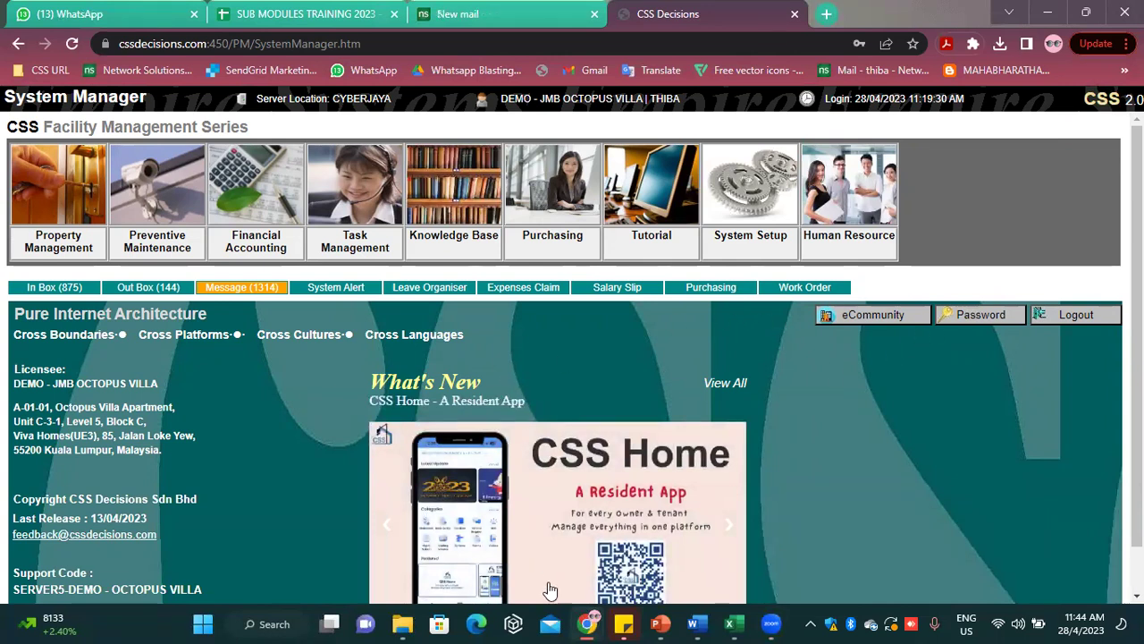
{"action": "mouse_move", "coordinate": [587, 623]}
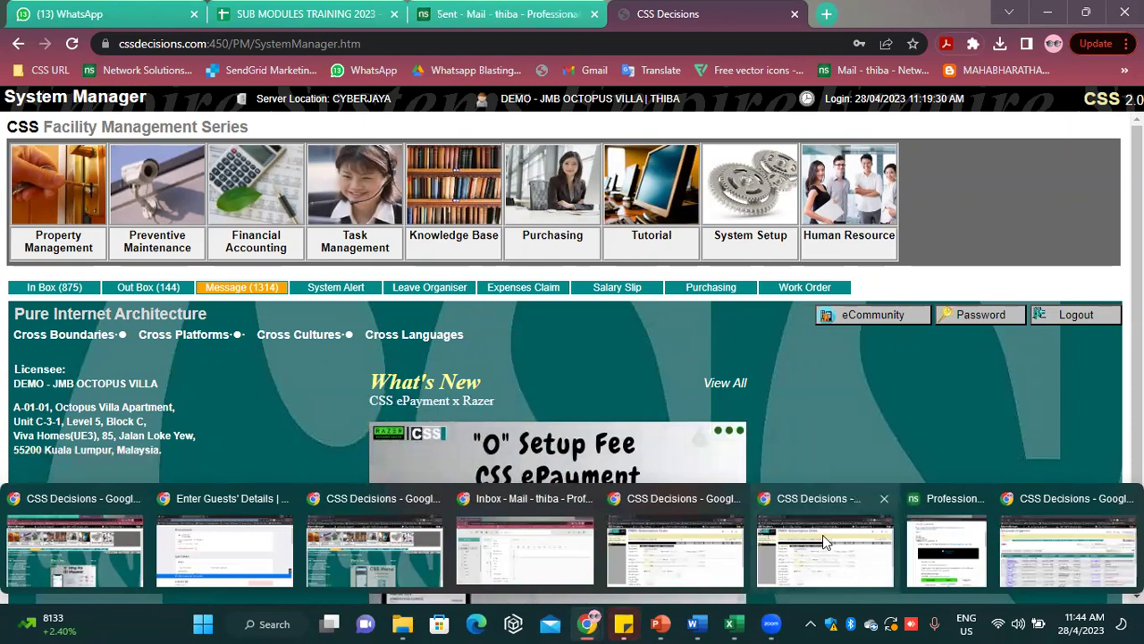
{"action": "left_click", "coordinate": [1039, 542]}
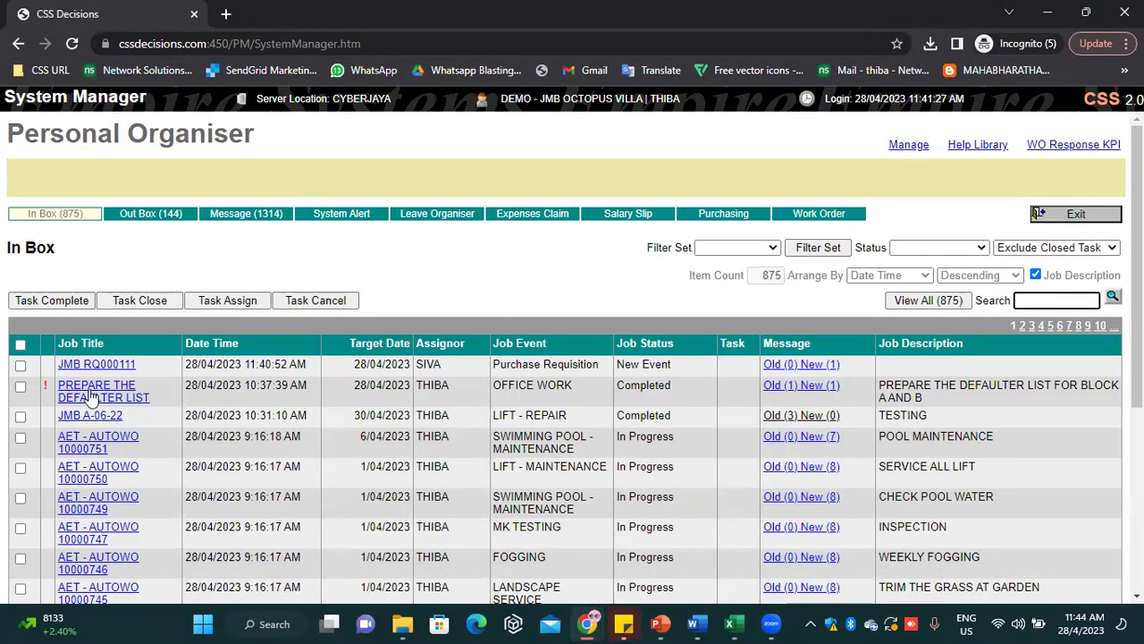
Approve purchase requisition RQ000111 with the message 'TEST', then exit the requisition
{"action": "left_click", "coordinate": [107, 366]}
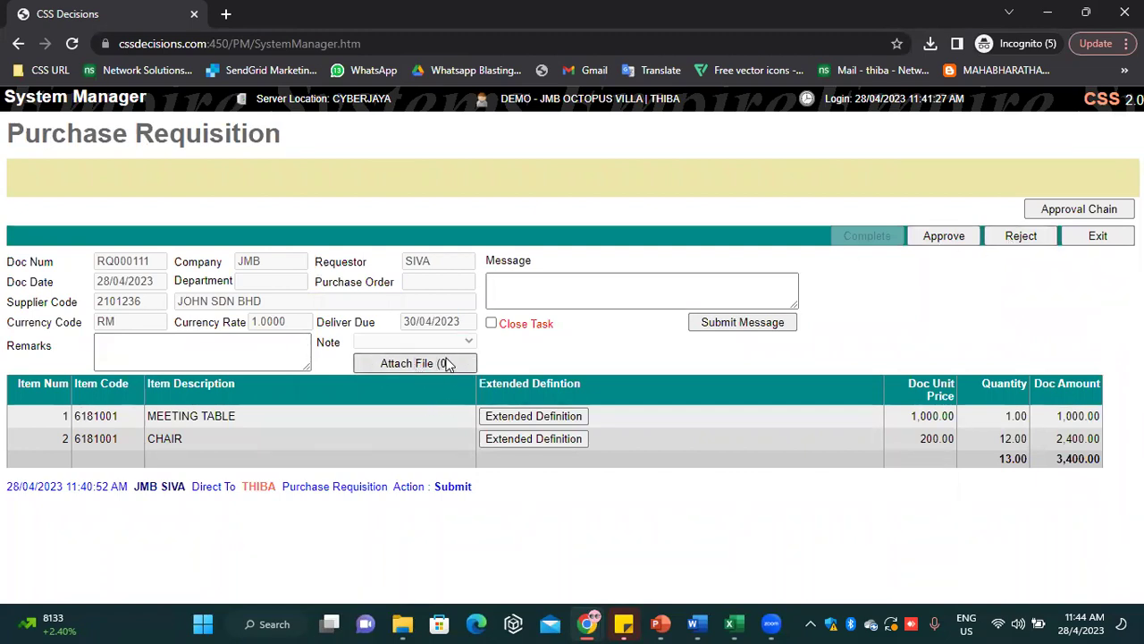
{"action": "left_click", "coordinate": [930, 237]}
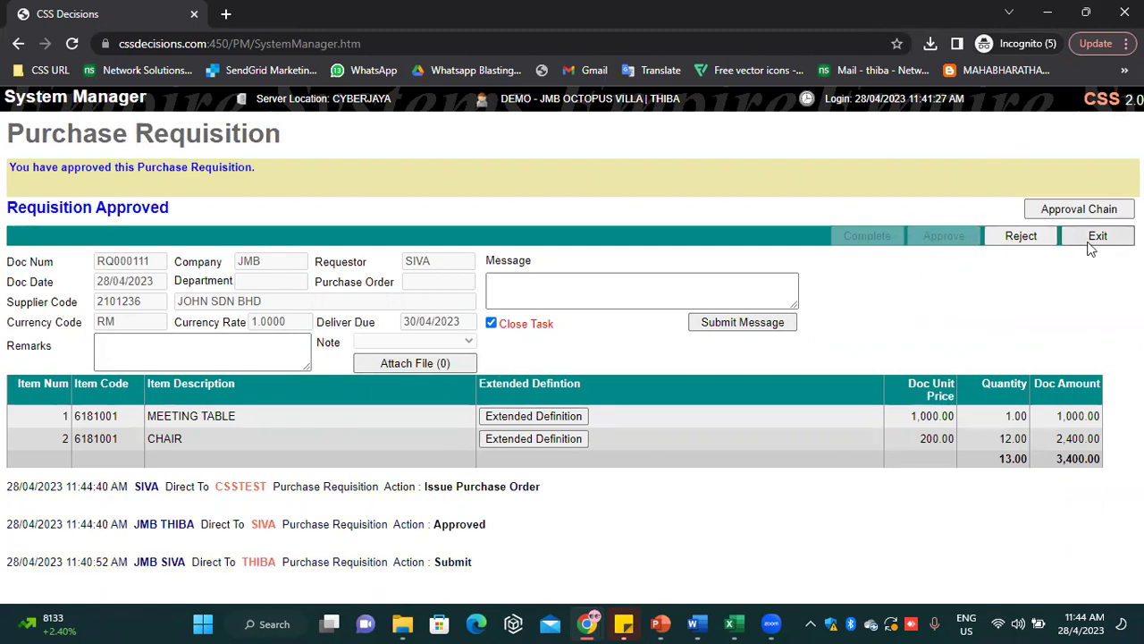
{"action": "left_click", "coordinate": [605, 283]}
{"action": "type", "text": "TEST"}
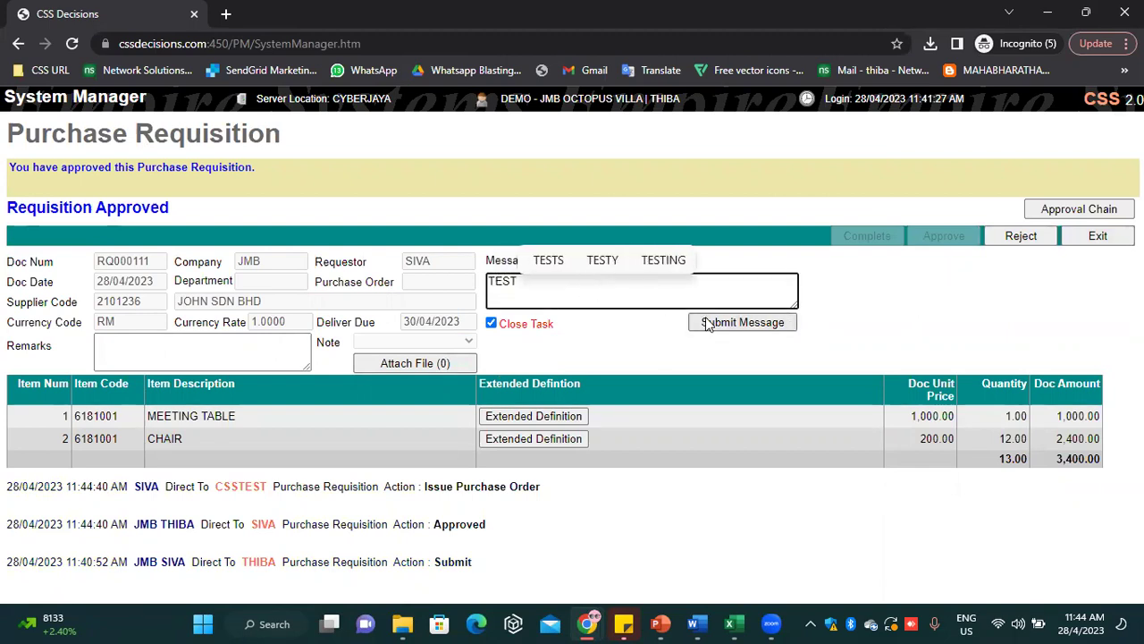
{"action": "left_click", "coordinate": [706, 323]}
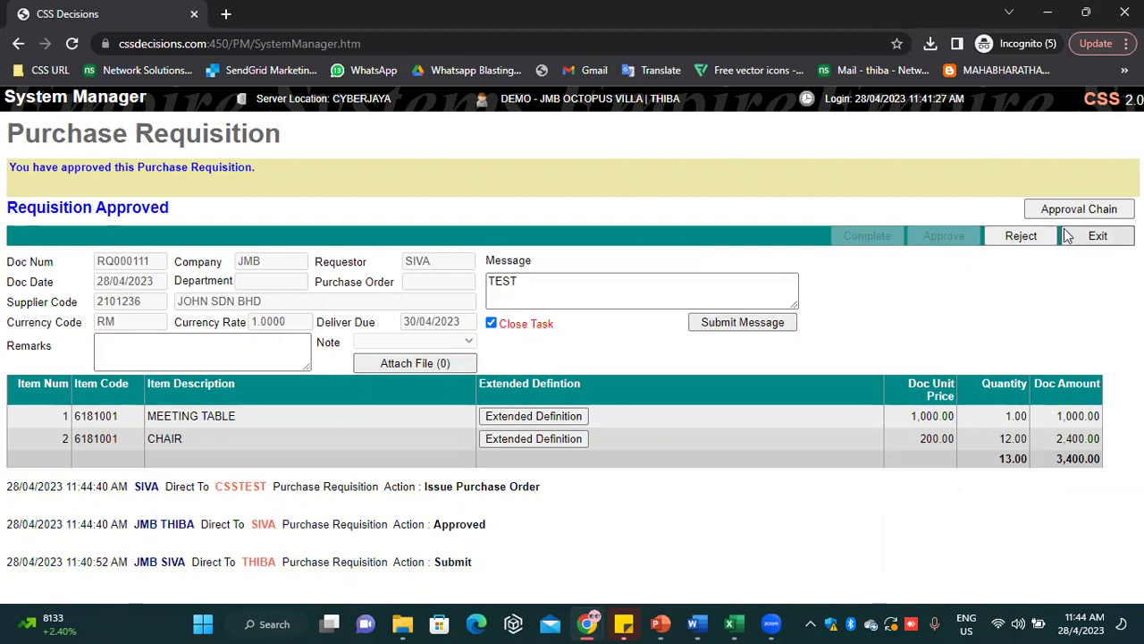
{"action": "left_click", "coordinate": [1095, 237]}
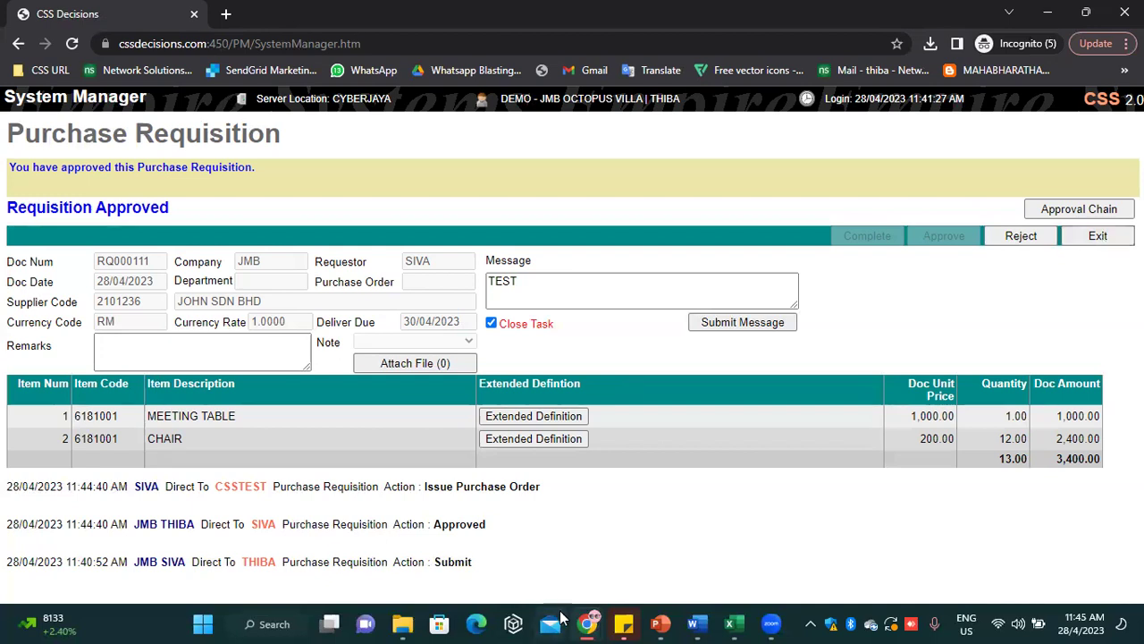
In the login window, sign in with the requester's login code and password, agreeing to remember the code
{"action": "mouse_move", "coordinate": [586, 623]}
{"action": "left_click", "coordinate": [80, 545]}
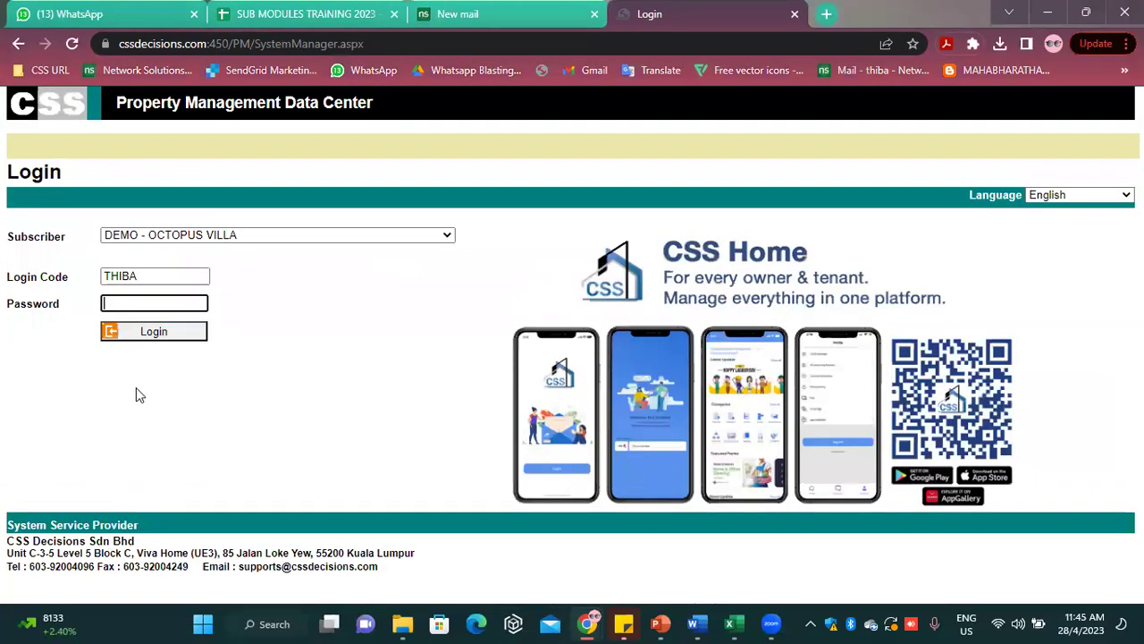
{"action": "type", "text": "SIB"}
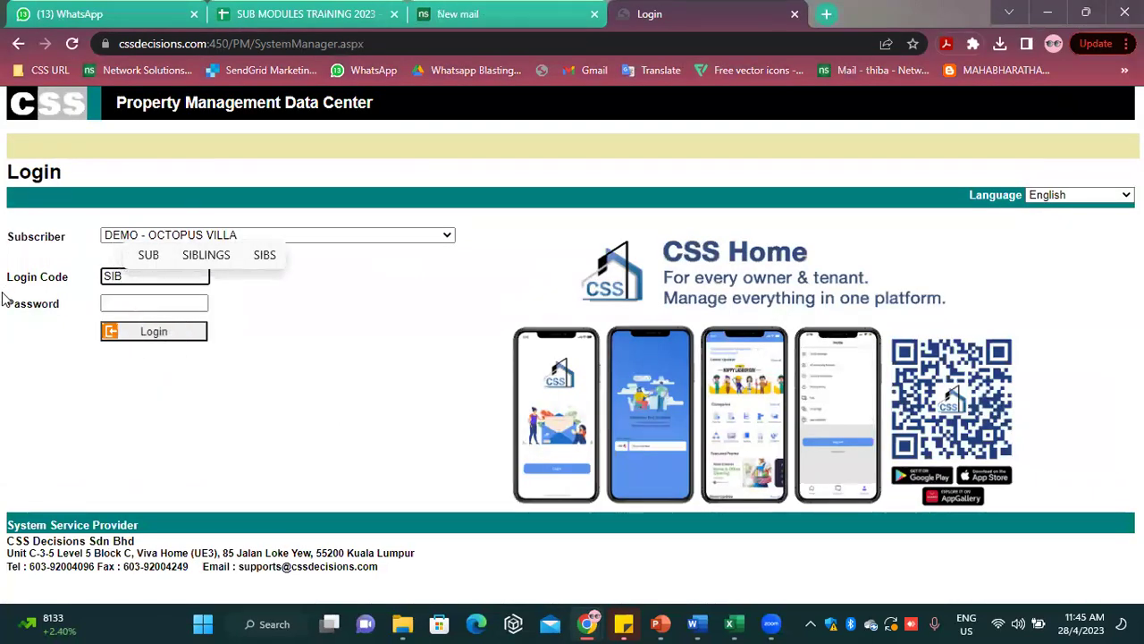
{"action": "key", "text": "BackSpace"}
{"action": "type", "text": "VA"}
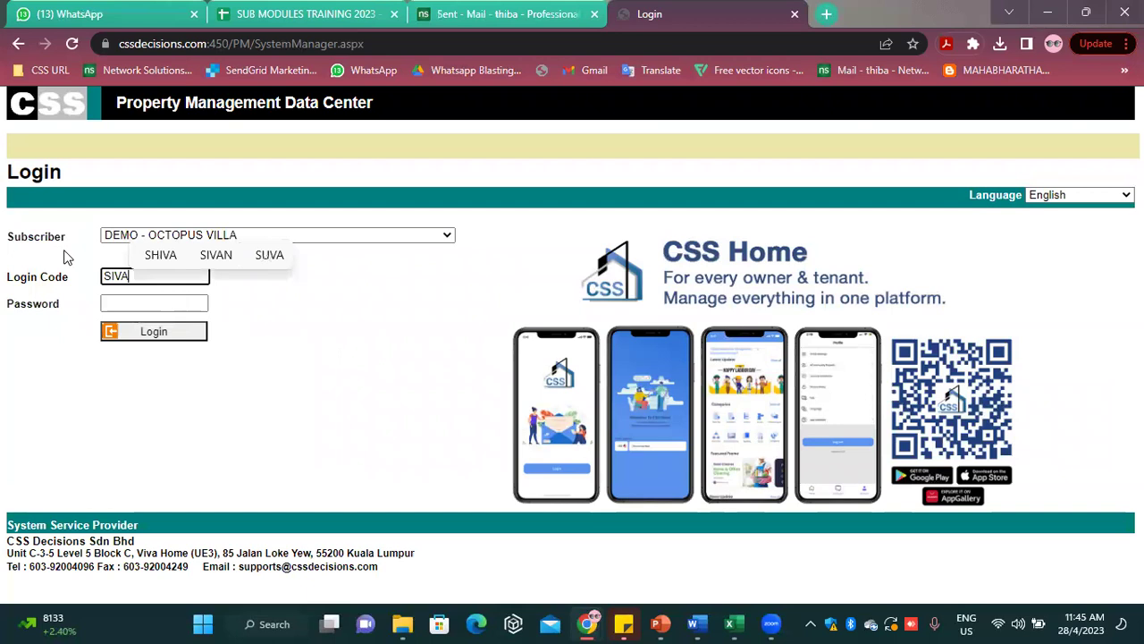
{"action": "left_click", "coordinate": [117, 300]}
{"action": "type", "text": "****"}
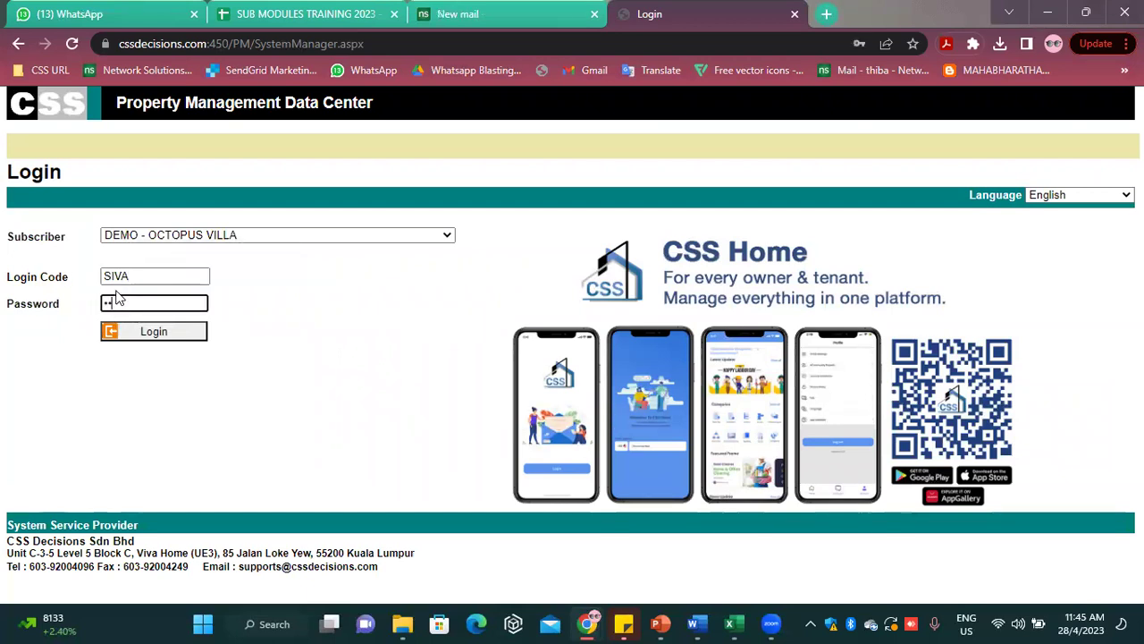
{"action": "left_click", "coordinate": [150, 336]}
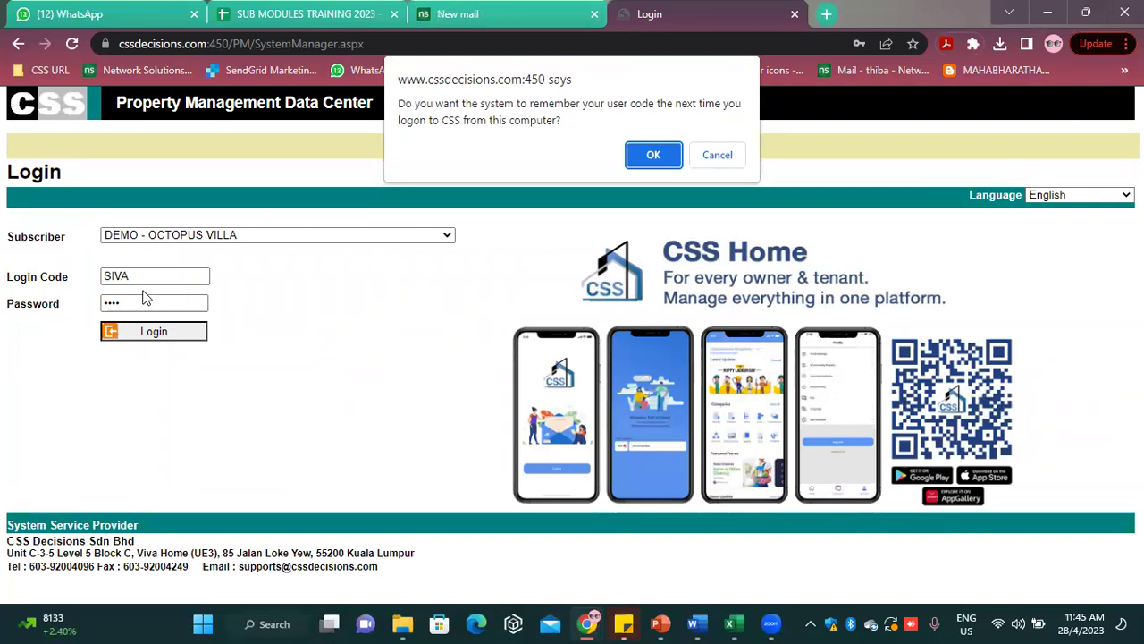
{"action": "left_click", "coordinate": [654, 156]}
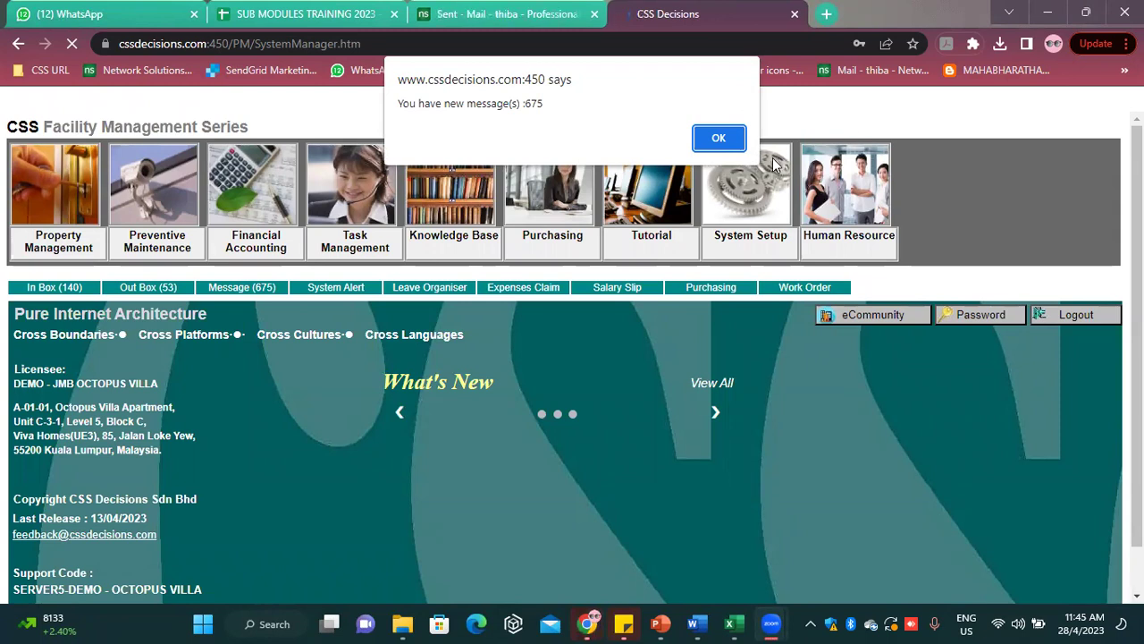
Dismiss the new-messages alerts to reach the System Manager home page
{"action": "left_click", "coordinate": [724, 140]}
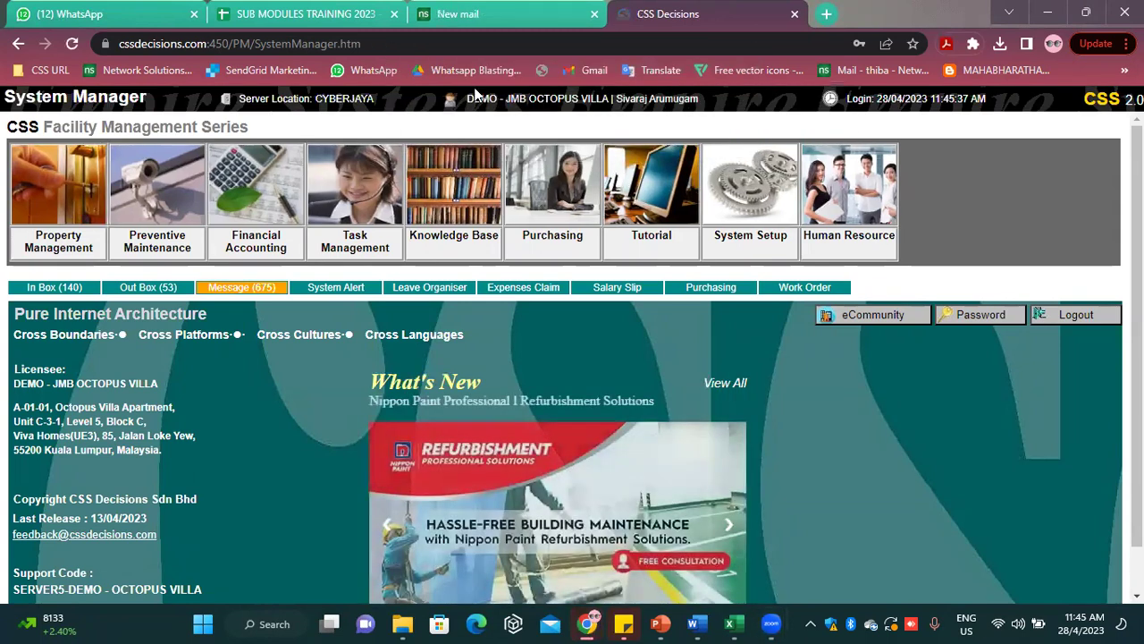
{"action": "left_click", "coordinate": [255, 287]}
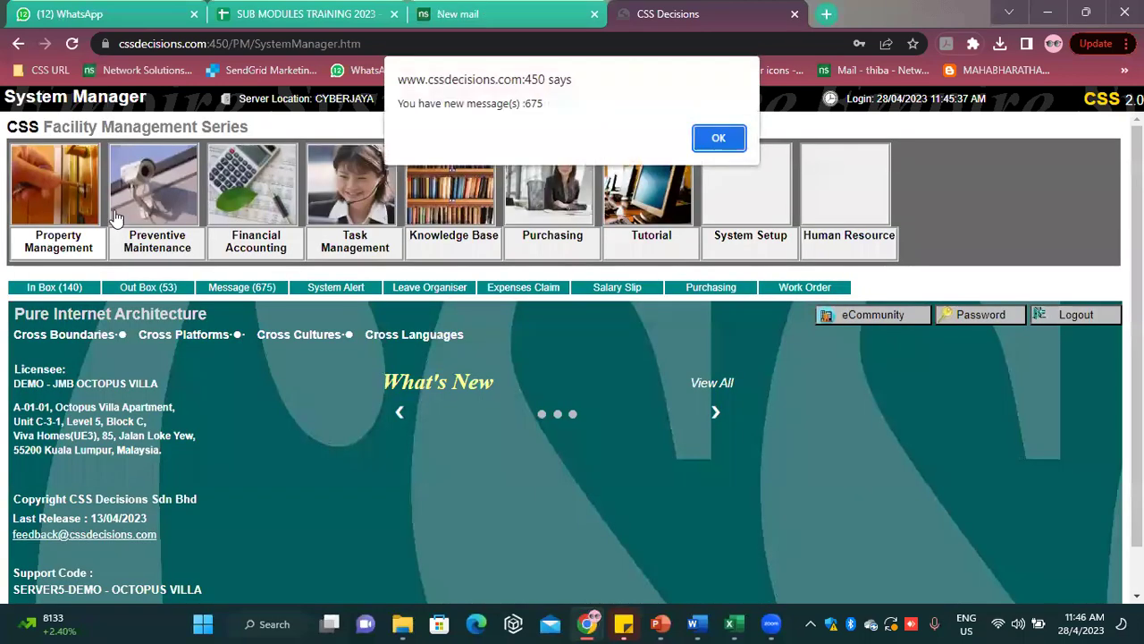
{"action": "left_click", "coordinate": [703, 137]}
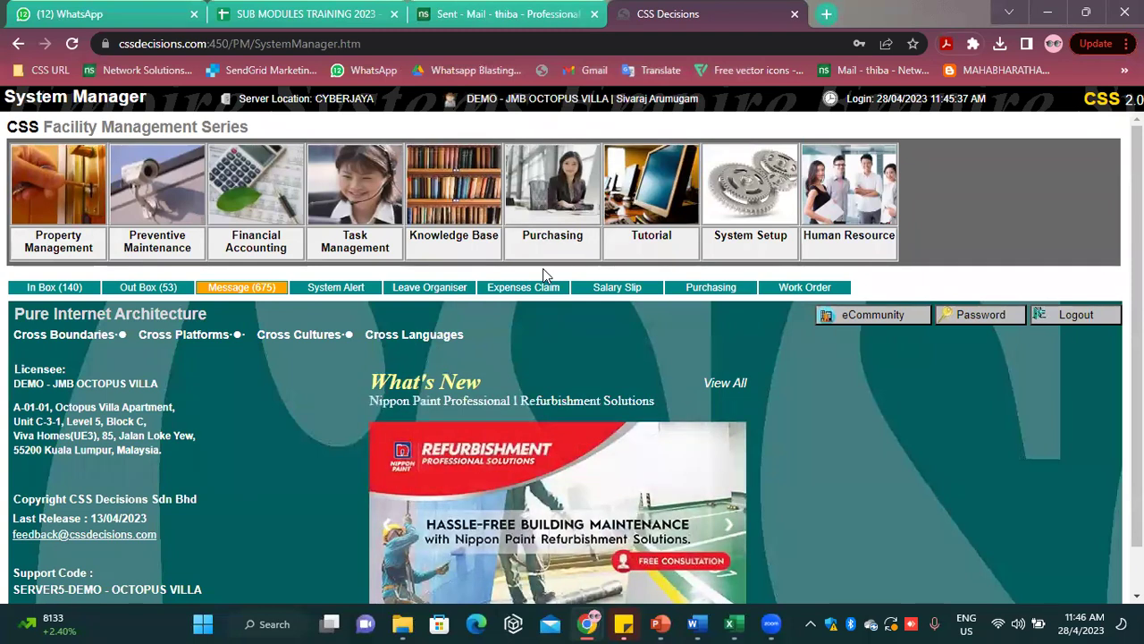
Add a new purchase order under Purchasing with JOHN SDN BHD as the party
{"action": "left_click", "coordinate": [583, 242]}
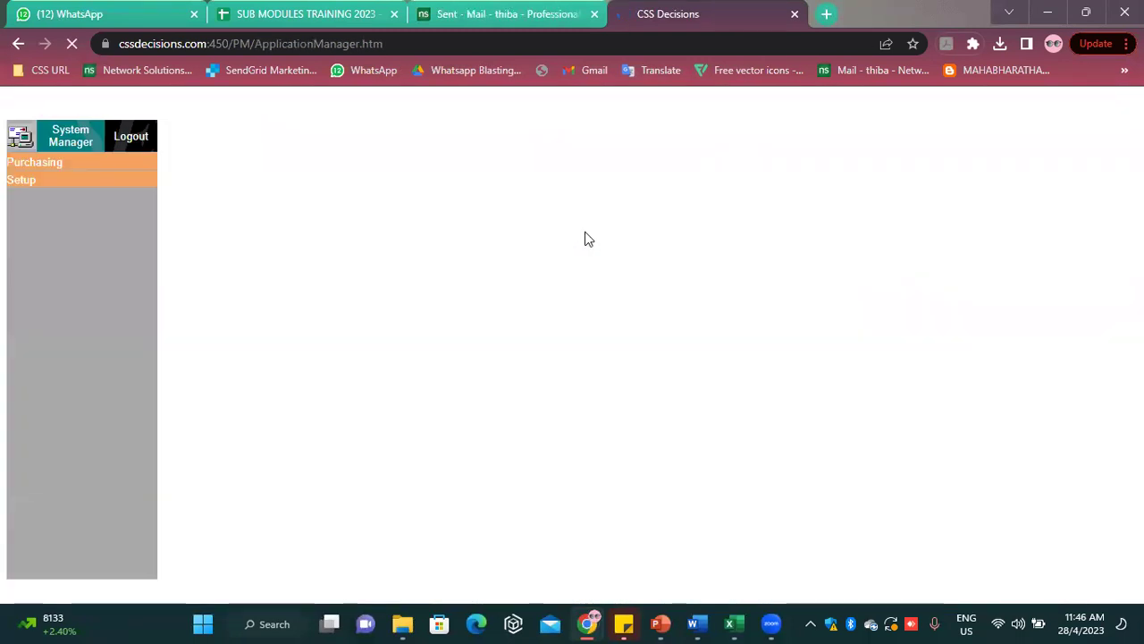
{"action": "left_click", "coordinate": [116, 170]}
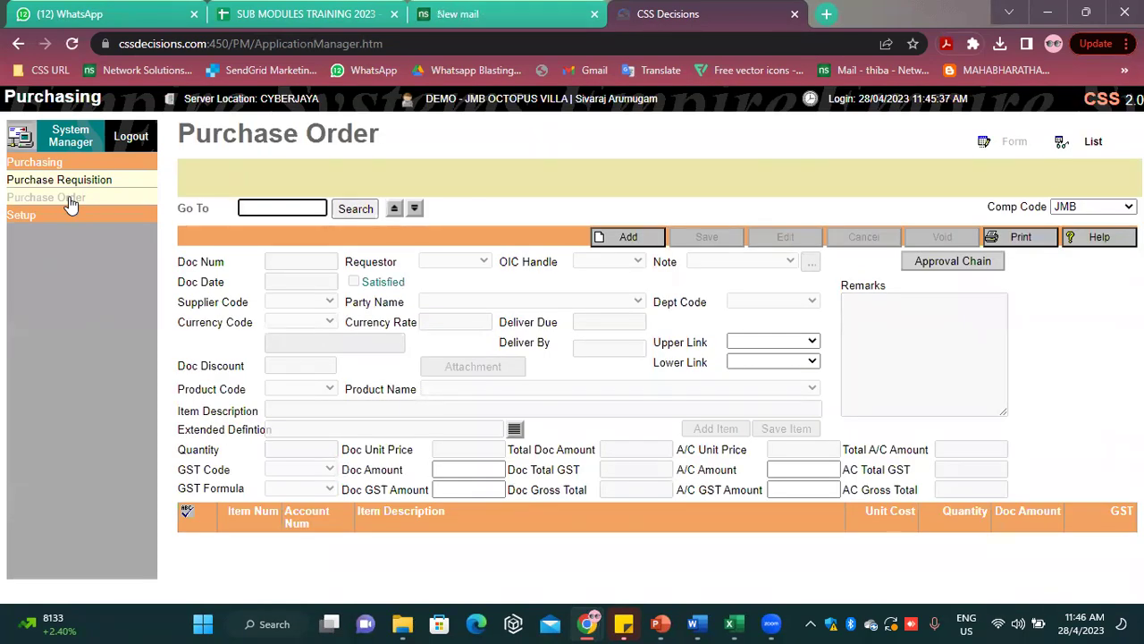
{"action": "left_click", "coordinate": [616, 240]}
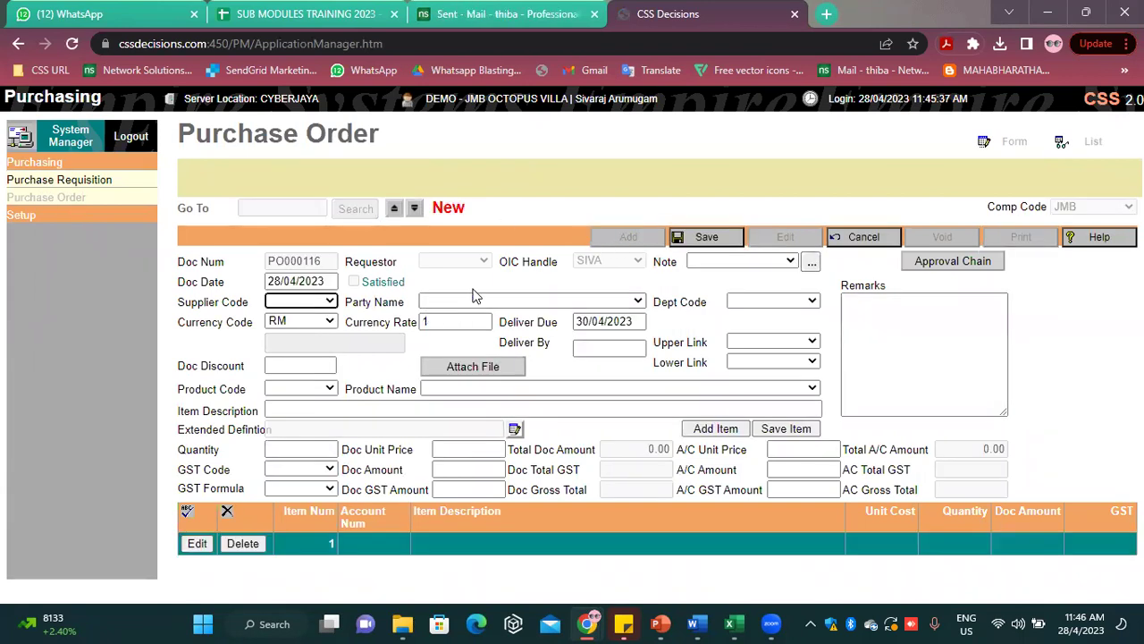
{"action": "left_click", "coordinate": [468, 304]}
{"action": "key", "text": "j"}
{"action": "key", "text": "Down"}
{"action": "key", "text": "Down"}
{"action": "key", "text": "Down"}
{"action": "key", "text": "Down"}
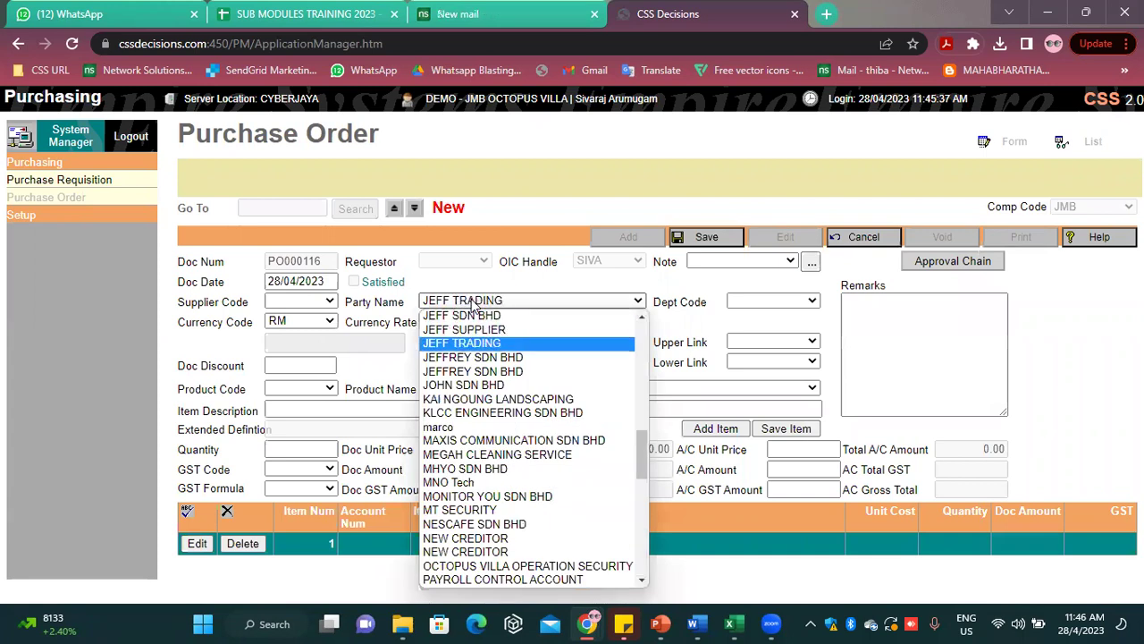
{"action": "key", "text": "Down"}
{"action": "key", "text": "Return"}
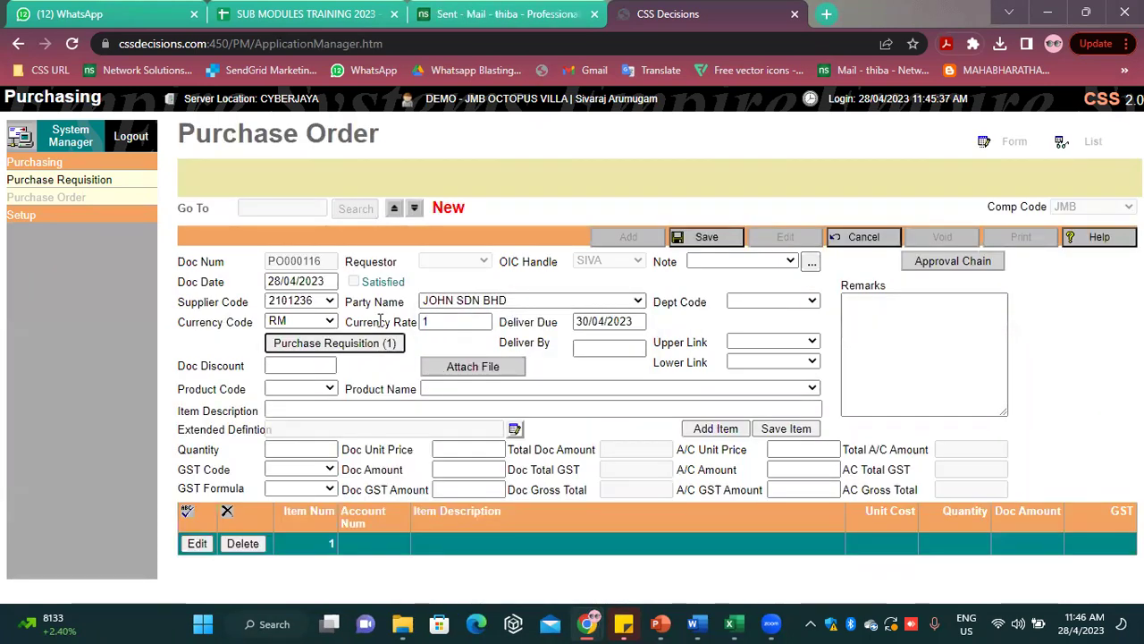
Pull requisition RQ000111's MEETING TABLE and CHAIR lines into the purchase order
{"action": "left_click", "coordinate": [334, 348]}
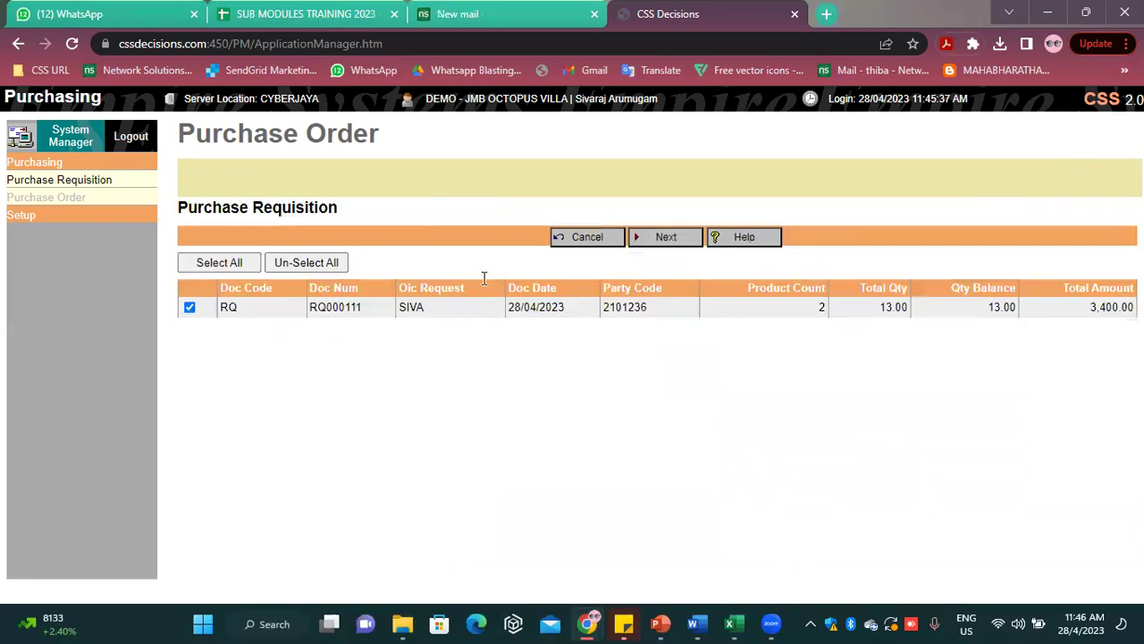
{"action": "left_click", "coordinate": [561, 236]}
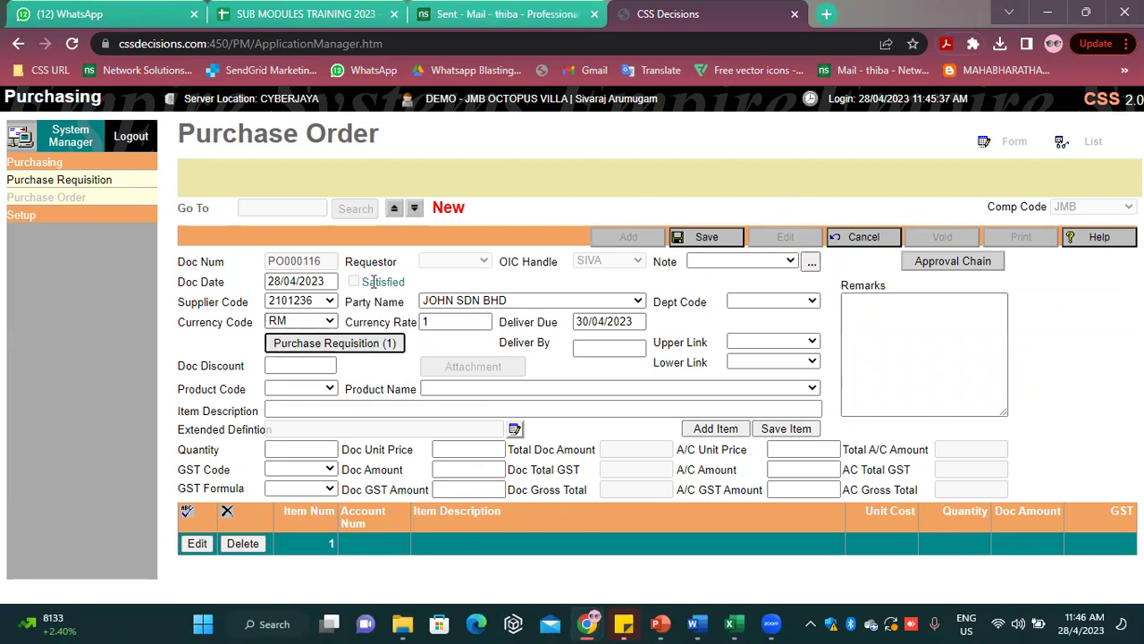
{"action": "left_click", "coordinate": [301, 344]}
{"action": "left_click", "coordinate": [666, 238]}
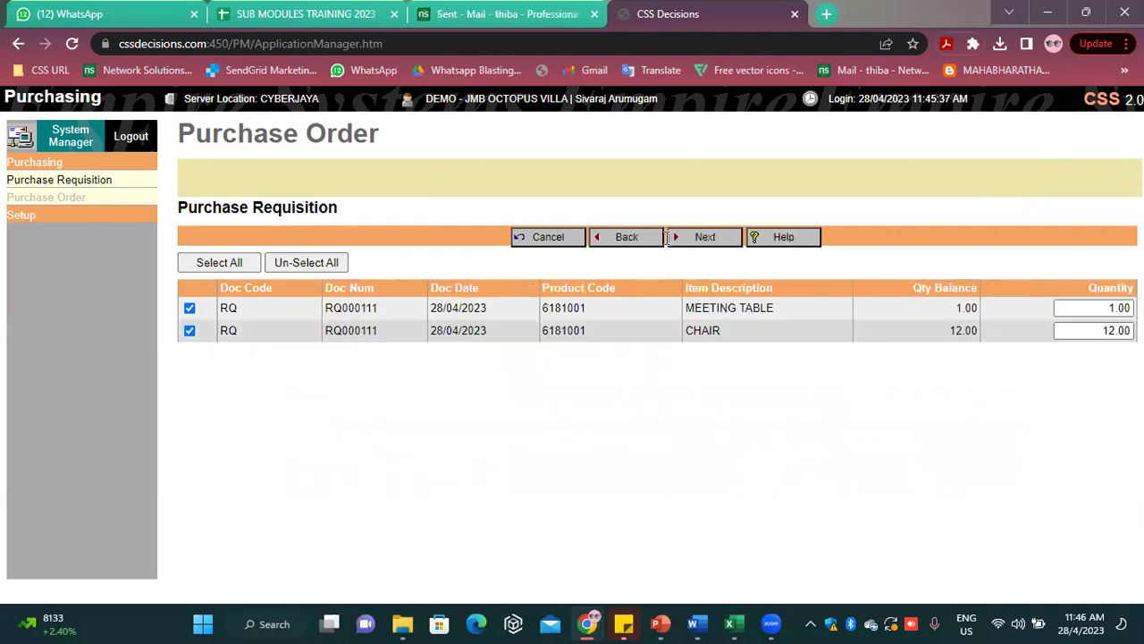
{"action": "left_click", "coordinate": [706, 238]}
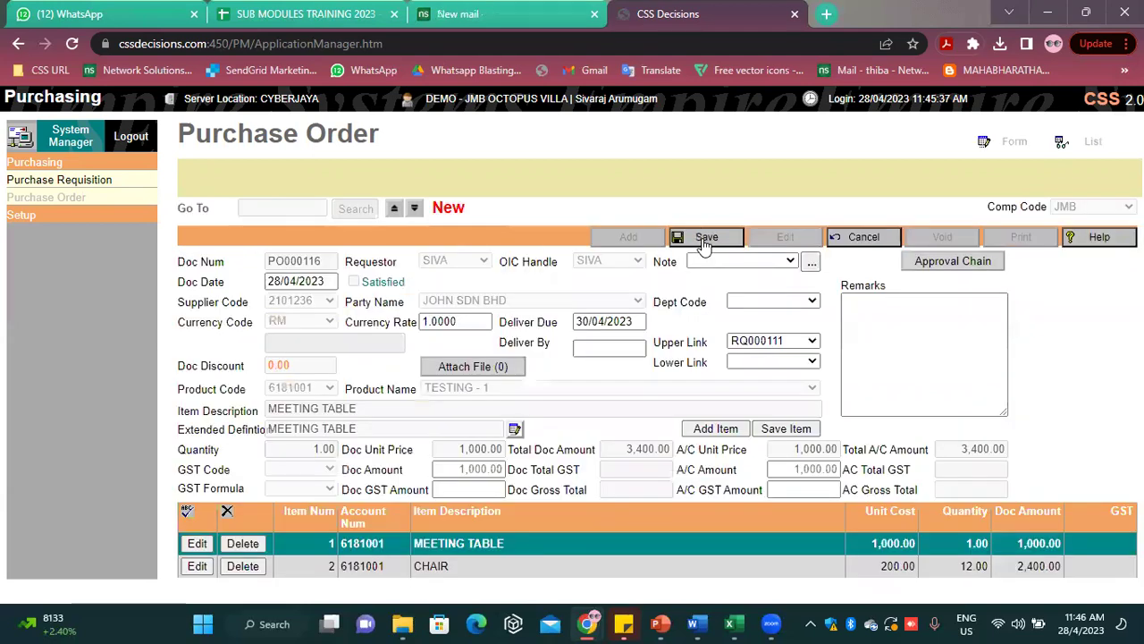
Save purchase order PO000116 and generate its print document as a PDF
{"action": "left_click", "coordinate": [723, 242]}
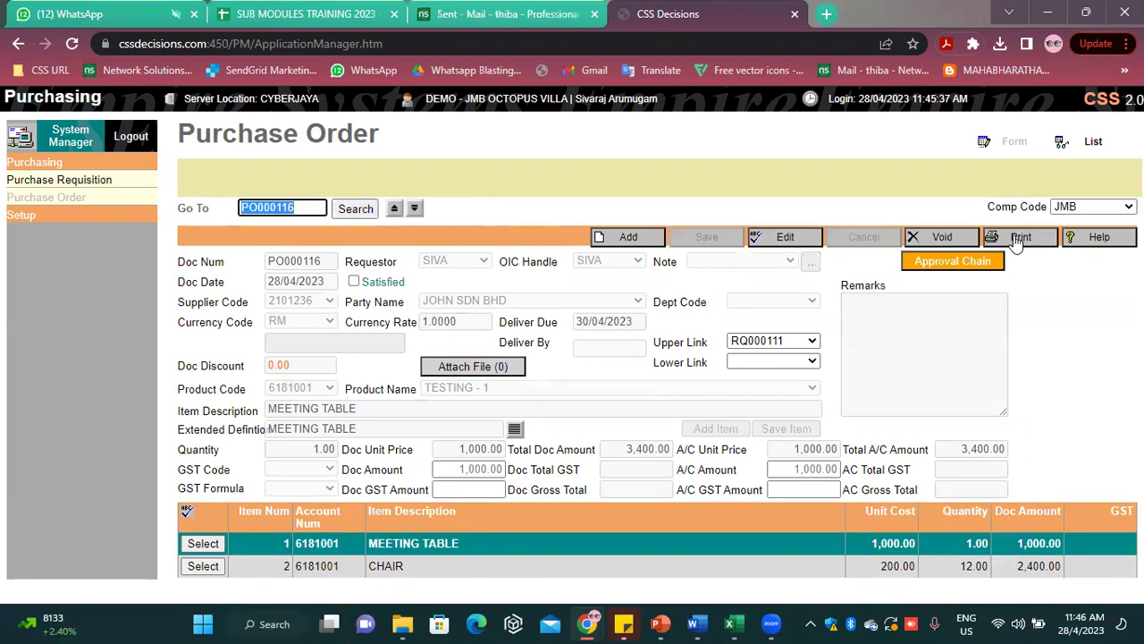
{"action": "left_click", "coordinate": [1017, 240]}
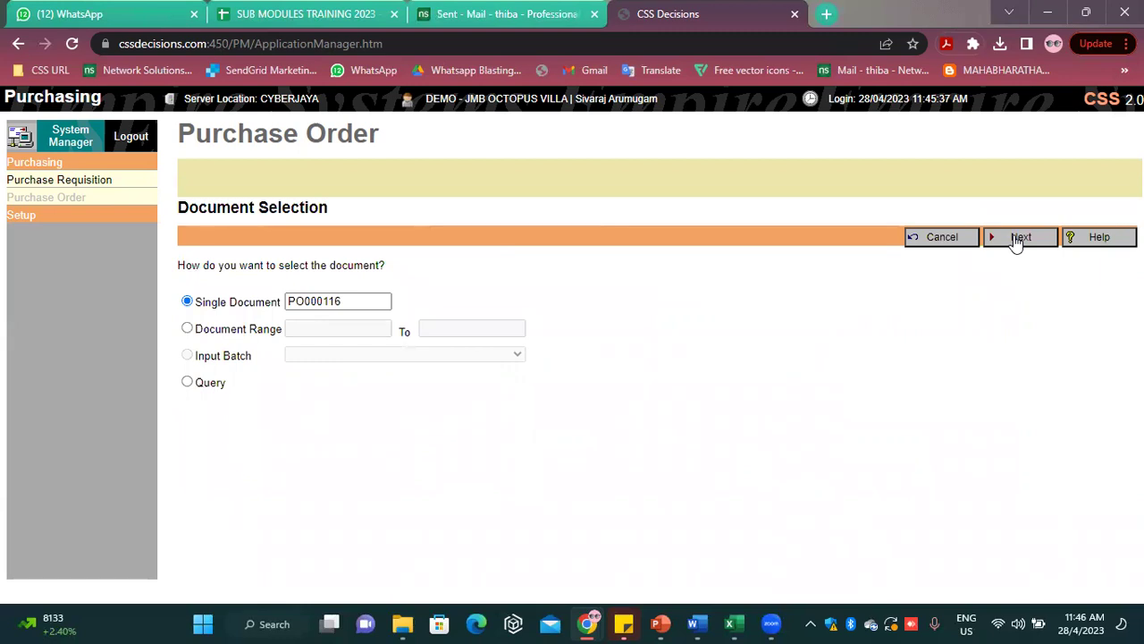
{"action": "left_click", "coordinate": [1019, 238]}
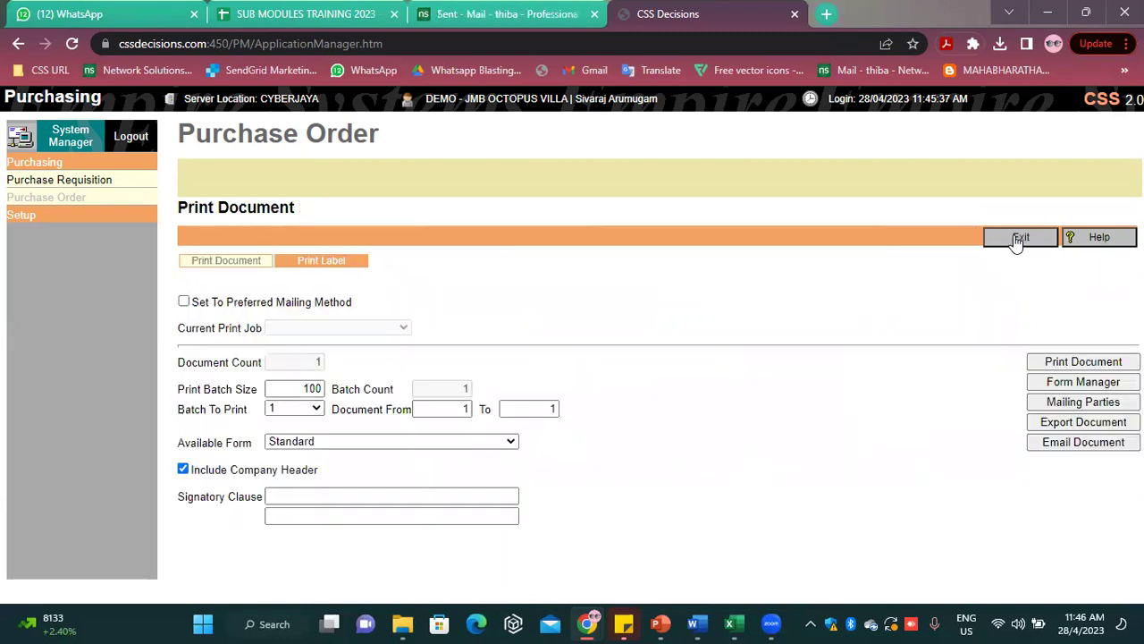
{"action": "left_click", "coordinate": [1066, 363]}
{"action": "scroll", "coordinate": [942, 432], "scroll_direction": "down", "scroll_amount": 5}
{"action": "scroll", "coordinate": [942, 432], "scroll_direction": "up", "scroll_amount": 5}
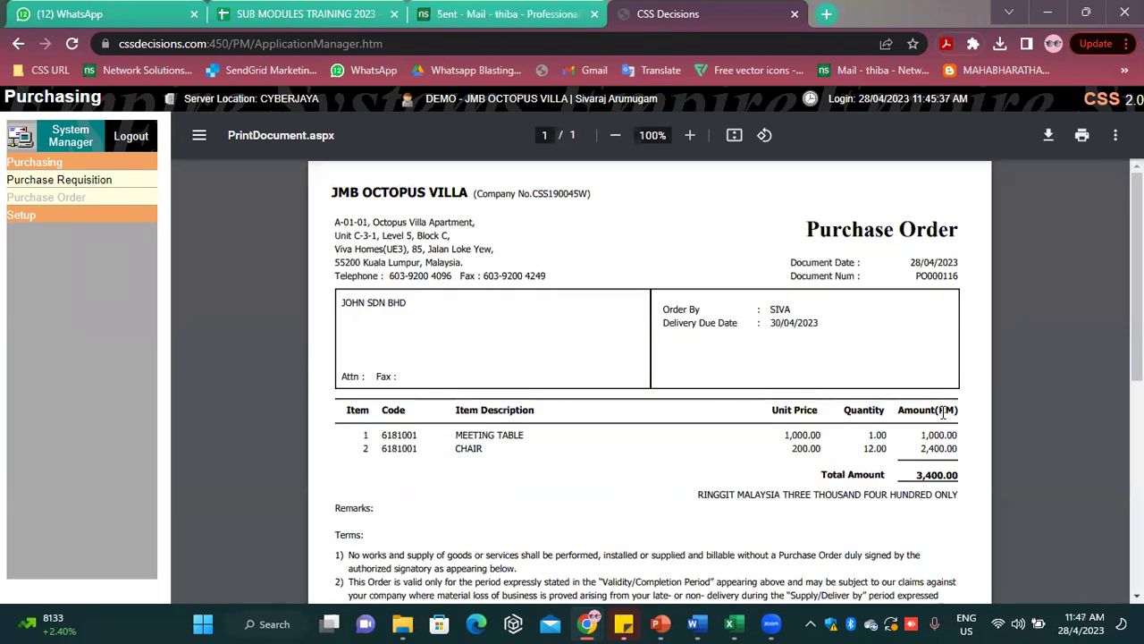
Leave the PDF and print form, return to System Manager, dismiss the alert, and log out
{"action": "left_click", "coordinate": [18, 45]}
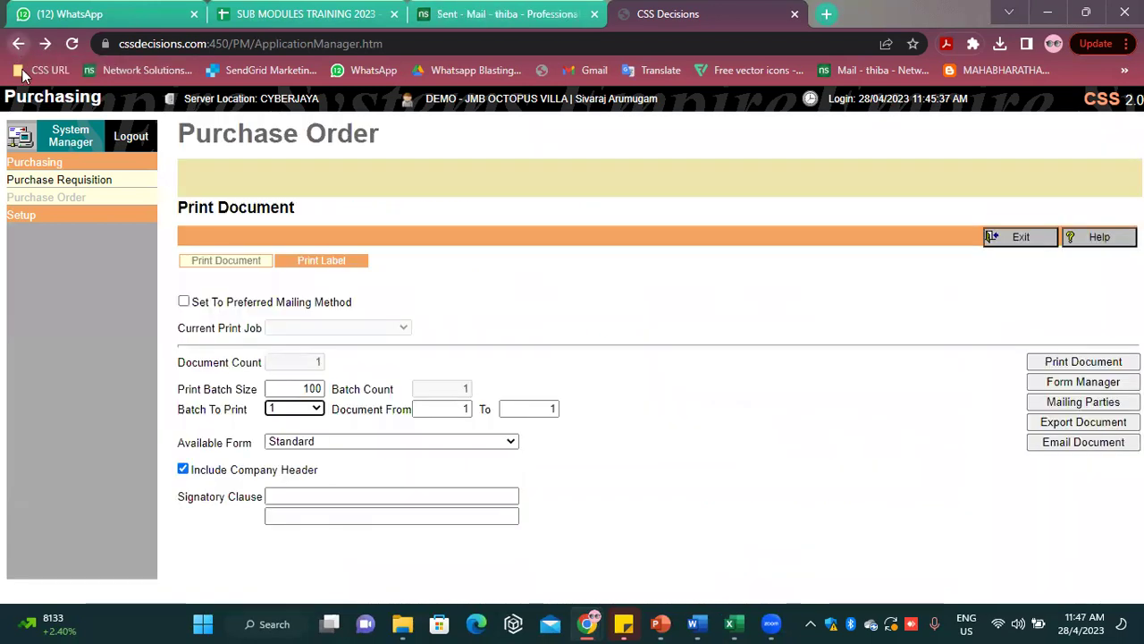
{"action": "left_click", "coordinate": [1043, 237]}
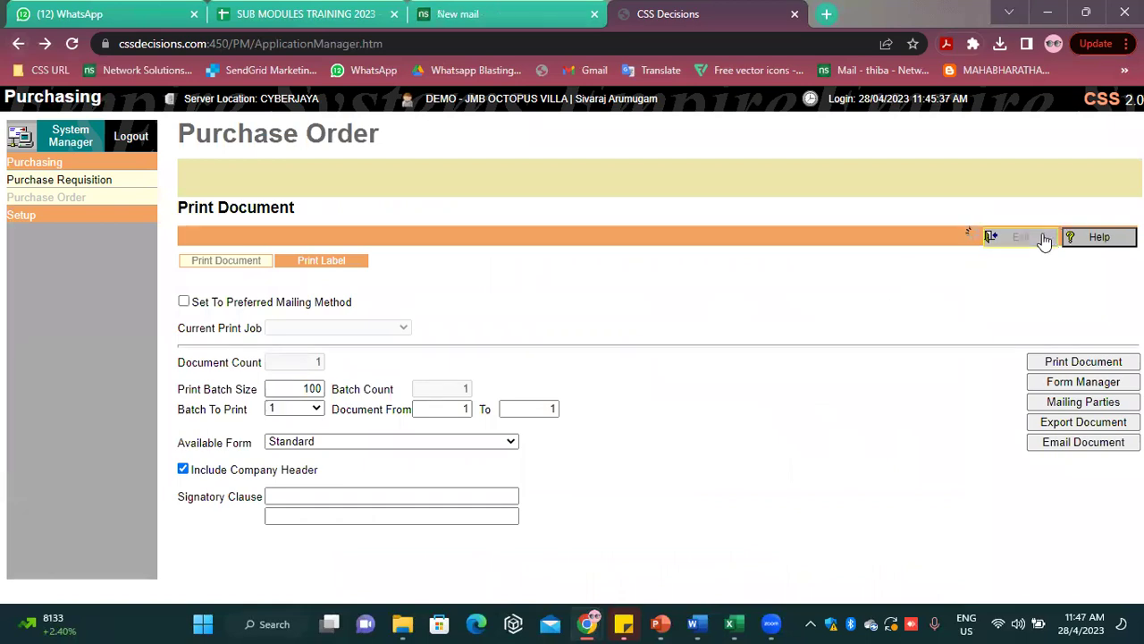
{"action": "left_click", "coordinate": [71, 137]}
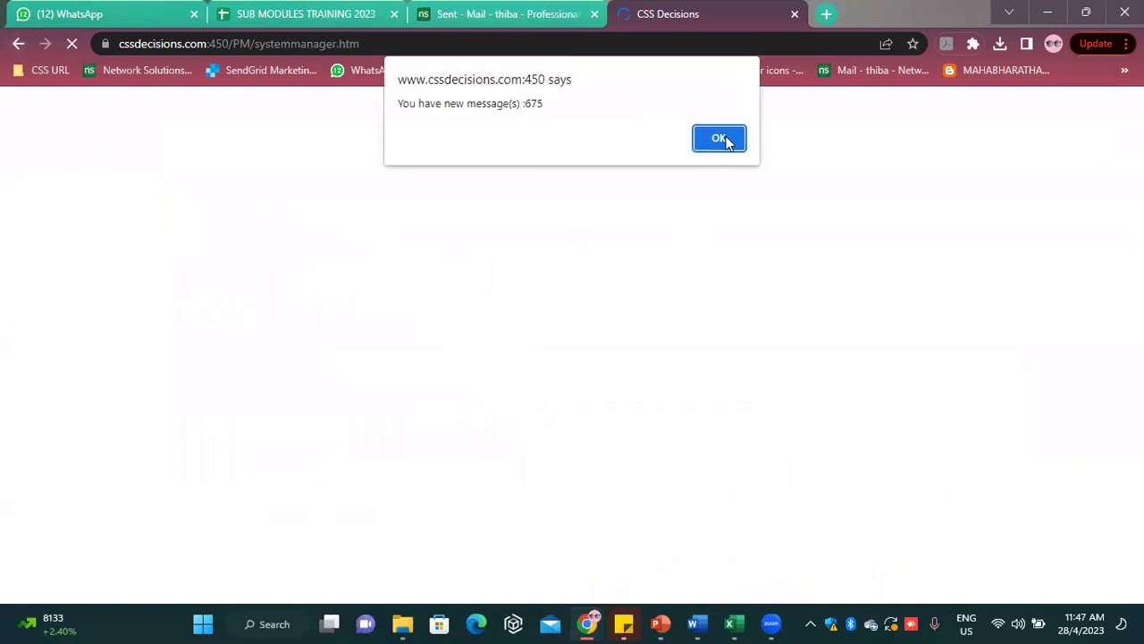
{"action": "left_click", "coordinate": [719, 138]}
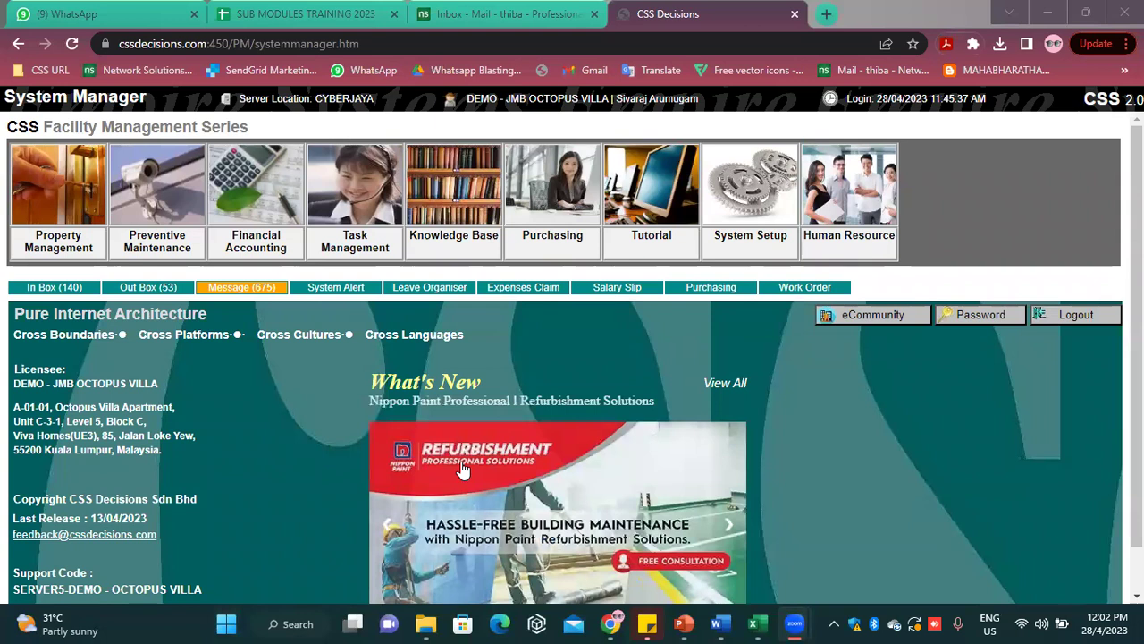
{"action": "left_click", "coordinate": [654, 135]}
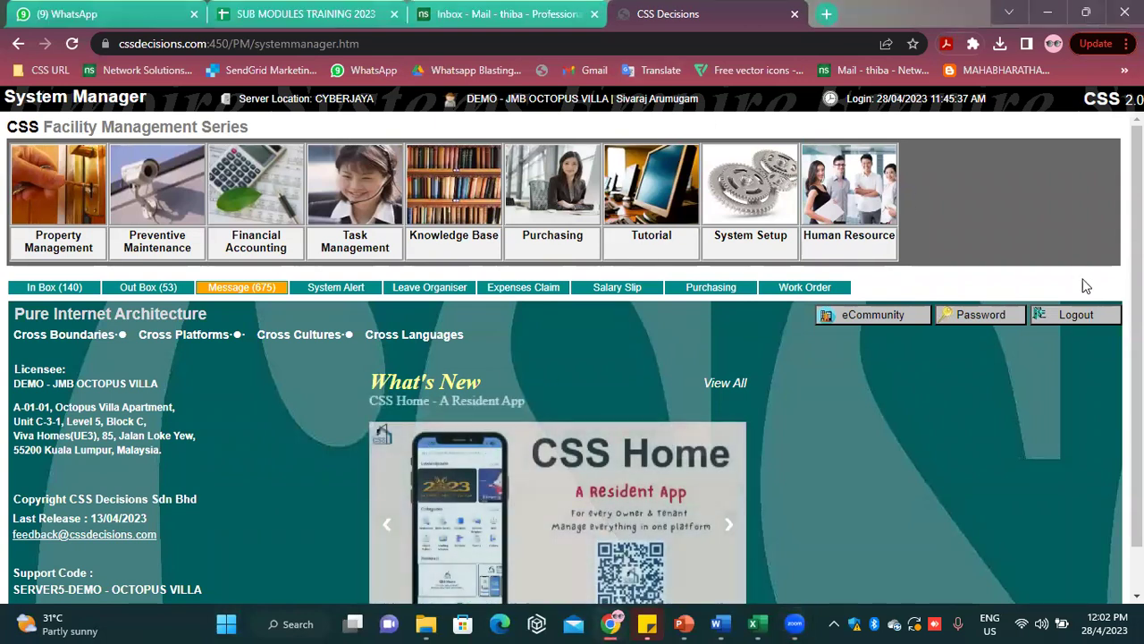
{"action": "left_click", "coordinate": [1081, 315]}
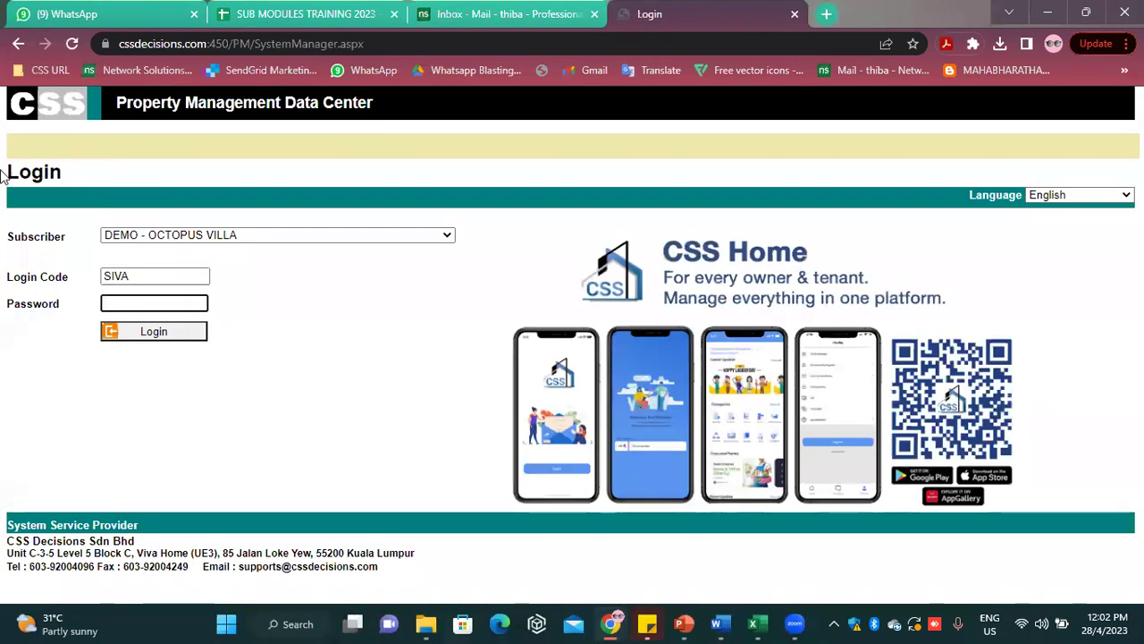
Replace the login code with the other user's code, enter the password, and log in
{"action": "left_click", "coordinate": [116, 275]}
{"action": "left_click_drag", "start_coordinate": [132, 276], "coordinate": [84, 275]}
{"action": "type", "text": "THIBA"}
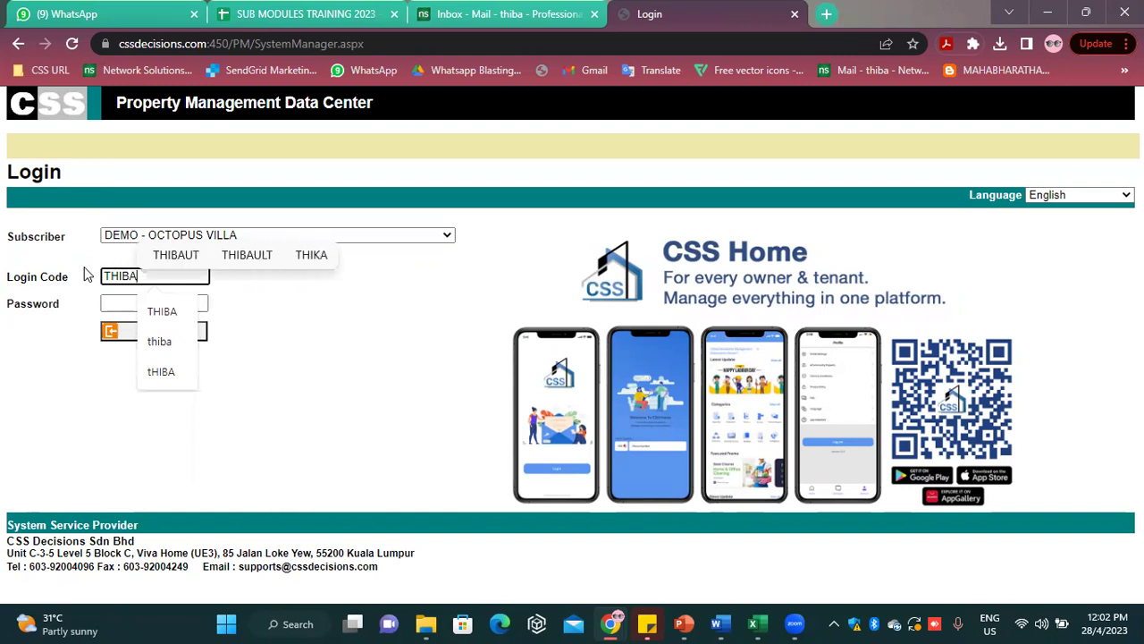
{"action": "left_click", "coordinate": [113, 302]}
{"action": "type", "text": "123"}
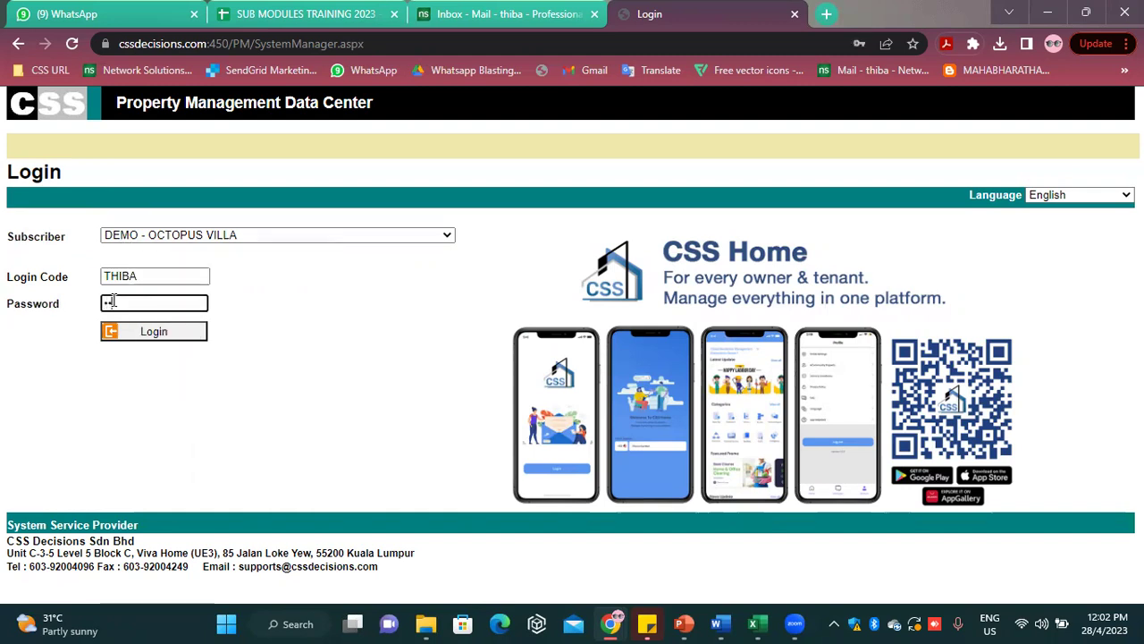
{"action": "key", "text": "Return"}
{"action": "key", "text": "Return"}
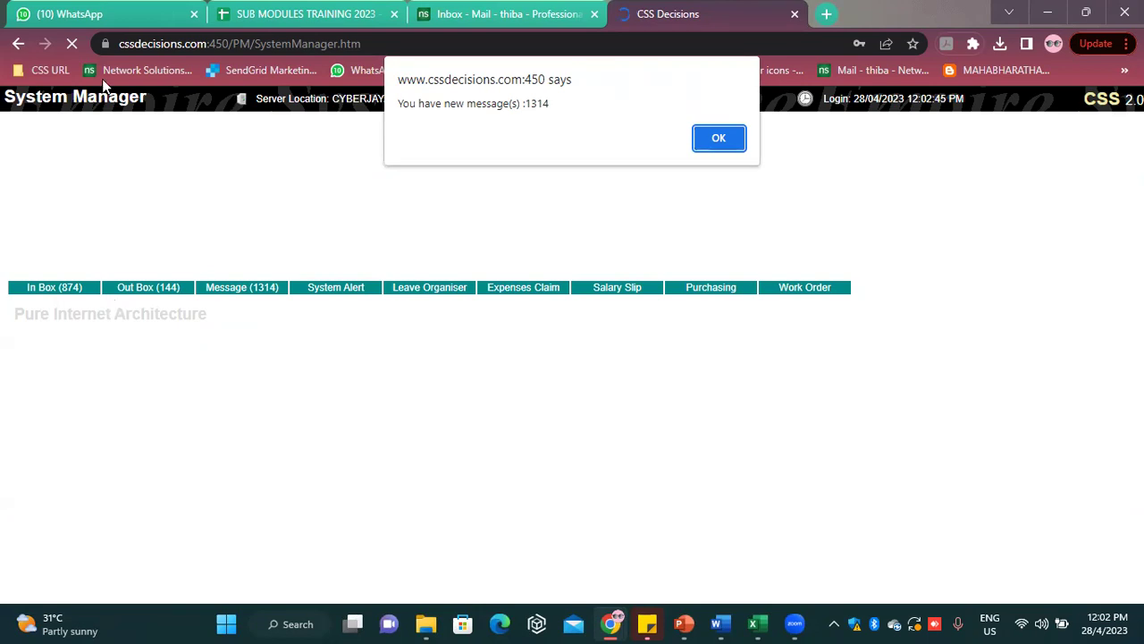
Dismiss the new-messages alert and enter the eCommunity portal's Community News page
{"action": "left_click", "coordinate": [725, 143]}
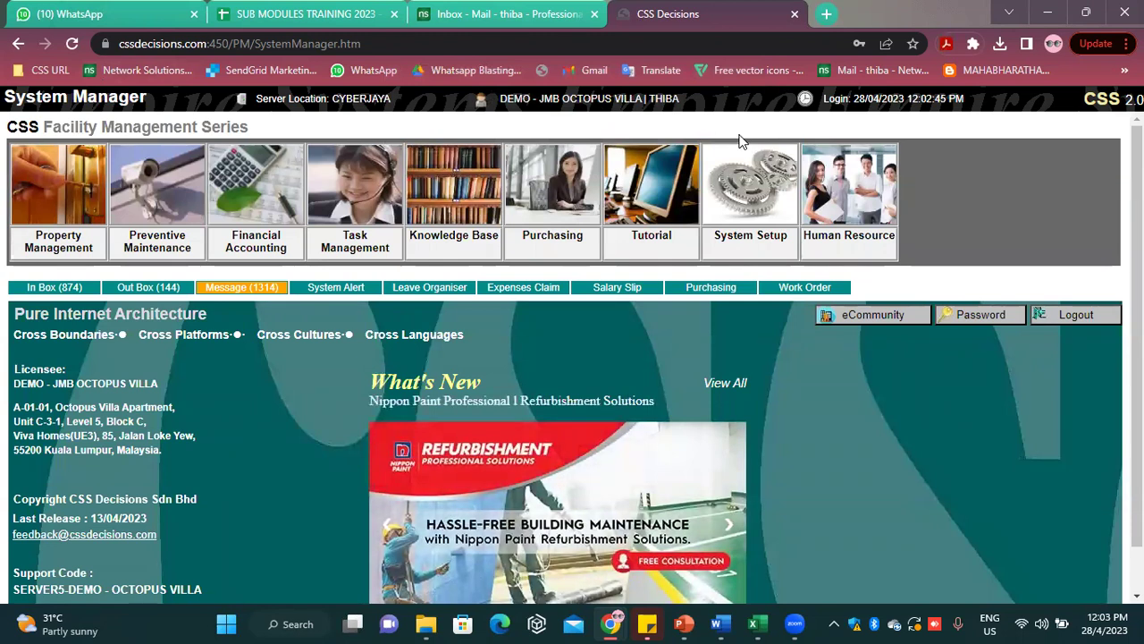
{"action": "left_click", "coordinate": [834, 320]}
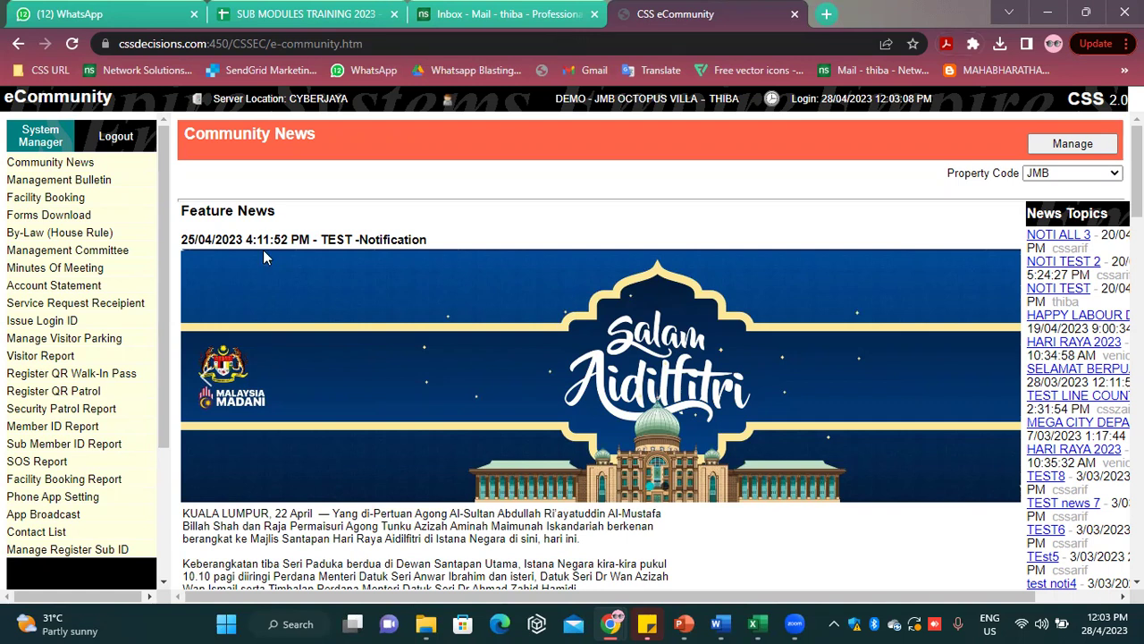
Under Issue Login ID, list all occupants, tick the lot 0101 owner and request a login ID
{"action": "left_click", "coordinate": [50, 324]}
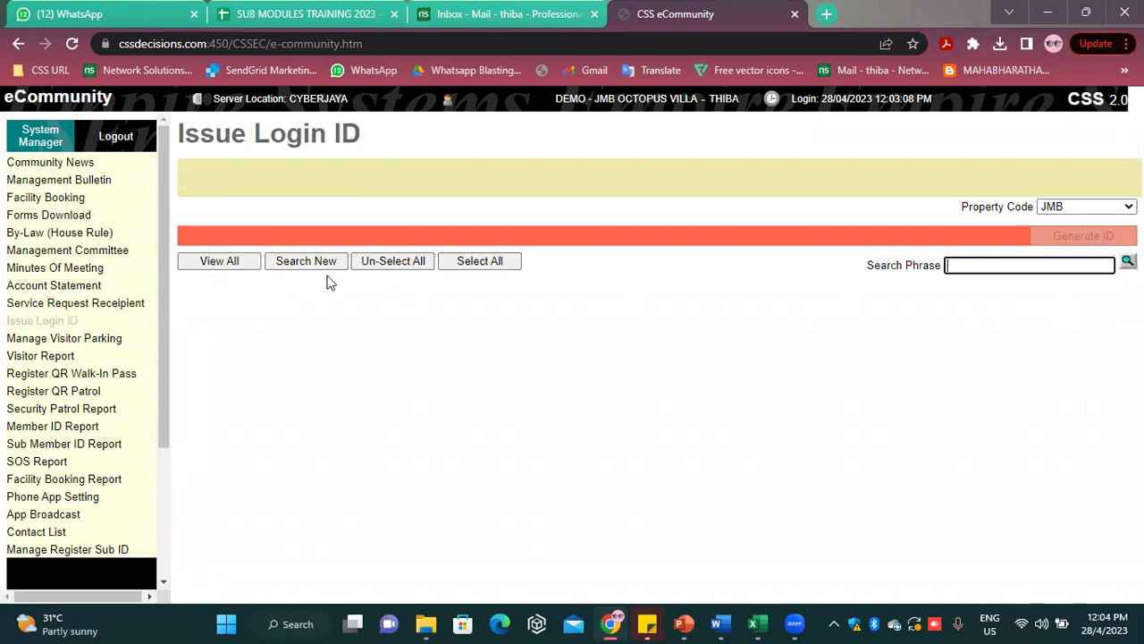
{"action": "left_click", "coordinate": [235, 271]}
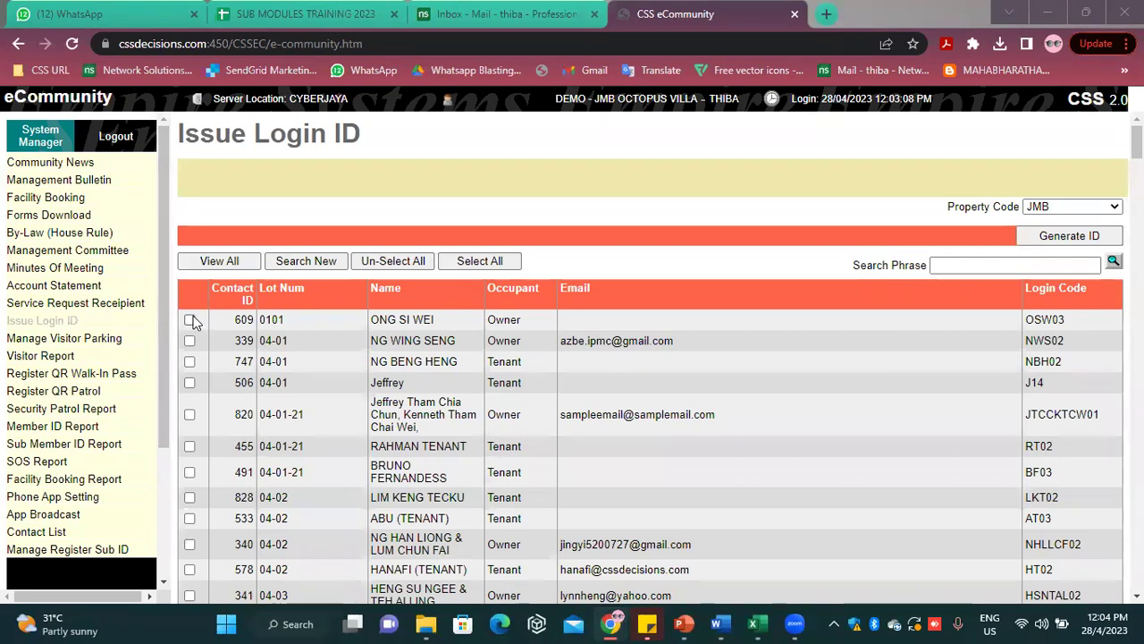
{"action": "left_click", "coordinate": [190, 320]}
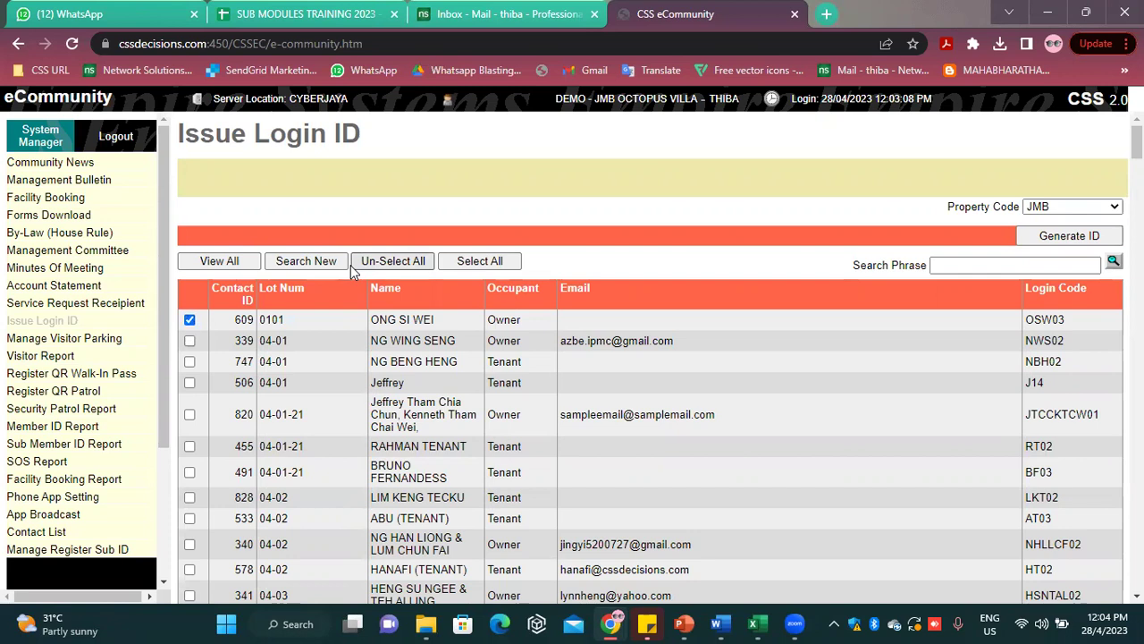
{"action": "left_click", "coordinate": [1104, 236]}
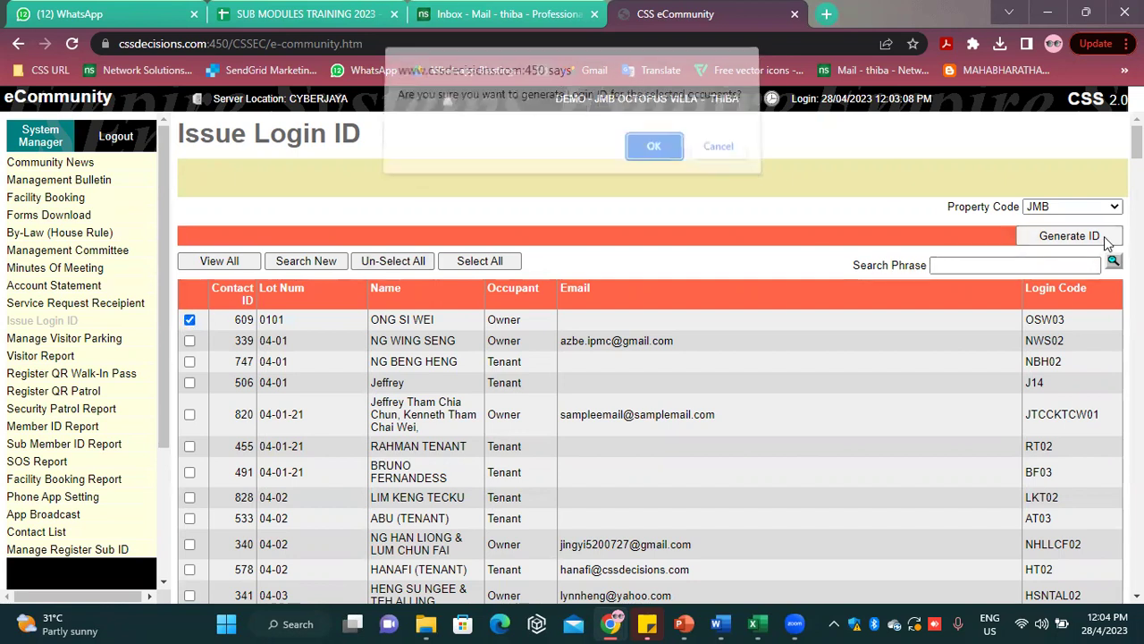
Confirm the login ID and print the occupant's login-details letter with Print Batch Size at 100
{"action": "left_click", "coordinate": [652, 155]}
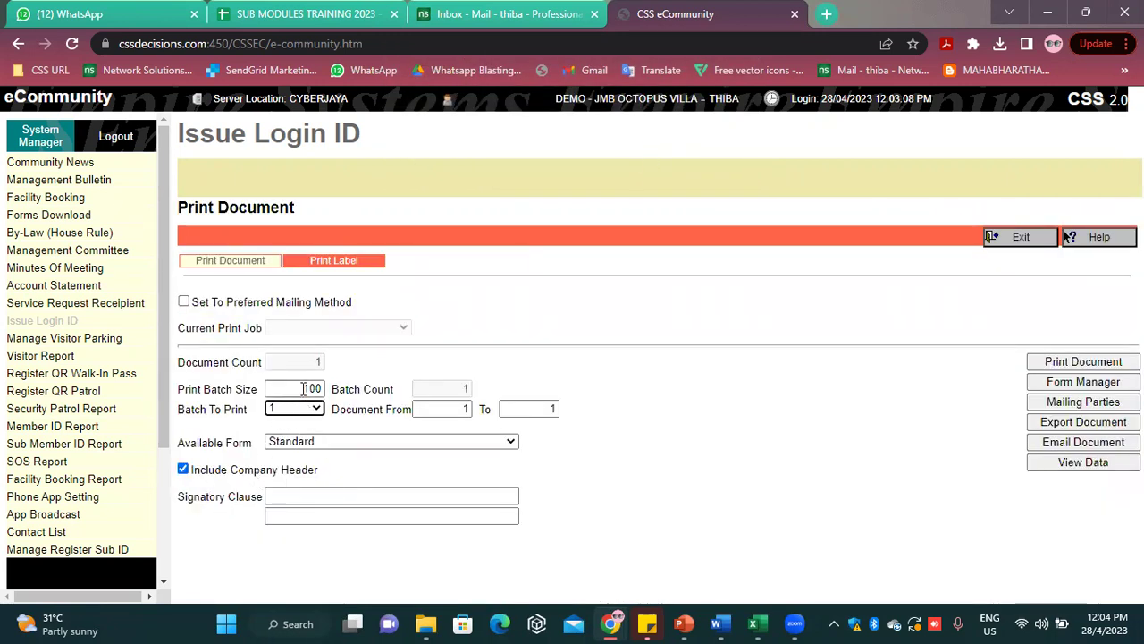
{"action": "left_click_drag", "start_coordinate": [303, 389], "coordinate": [323, 378]}
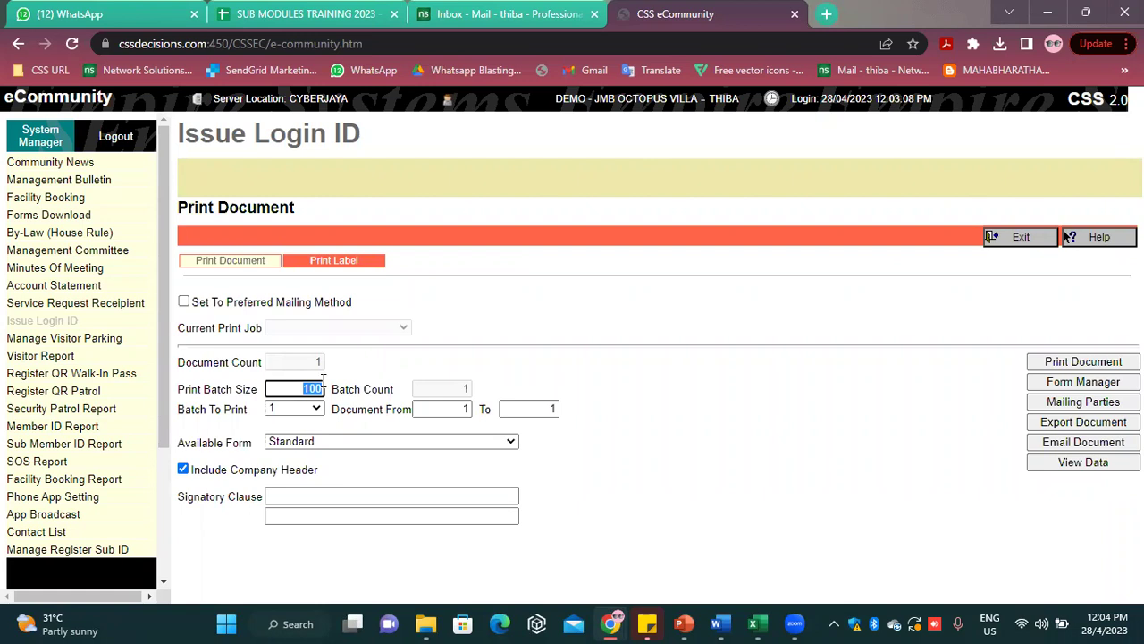
{"action": "key", "text": "ctrl+a"}
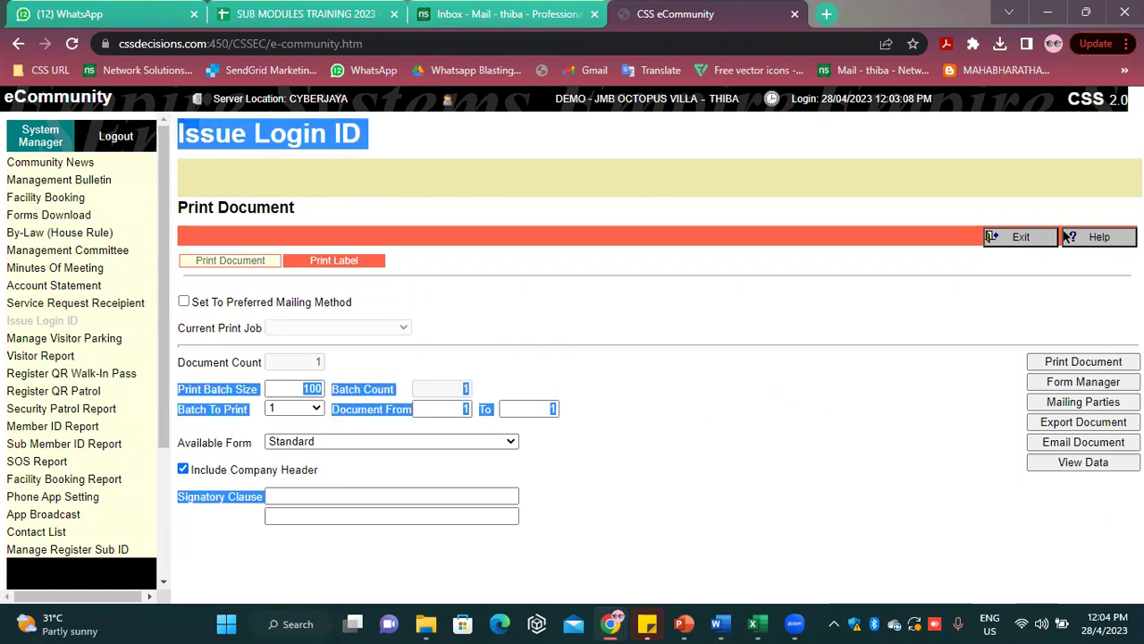
{"action": "left_click", "coordinate": [733, 391]}
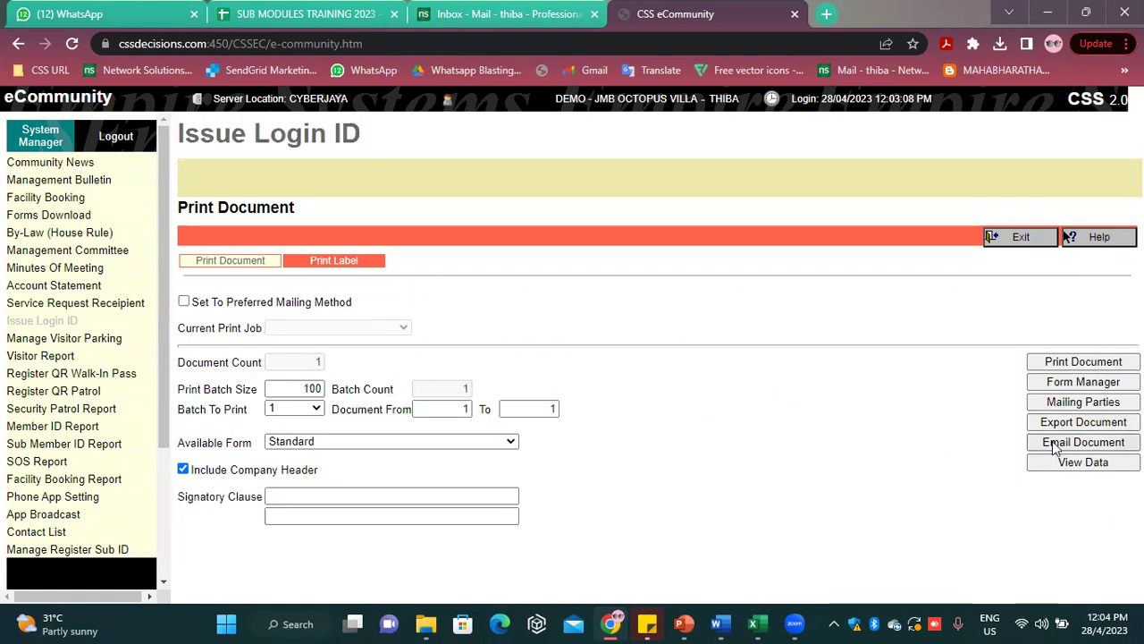
{"action": "left_click", "coordinate": [1063, 368]}
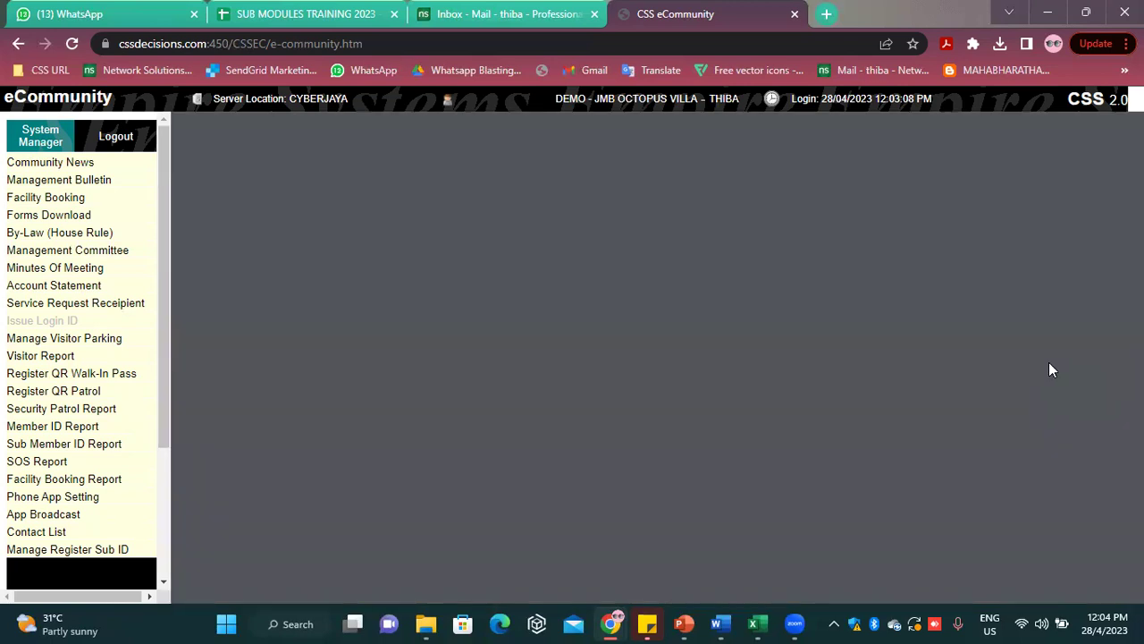
Review the unit 0101 login-details PDF, highlighting the app access password, then go back to the print page
{"action": "scroll", "coordinate": [908, 376], "scroll_direction": "down", "scroll_amount": 5}
{"action": "scroll", "coordinate": [909, 376], "scroll_direction": "up", "scroll_amount": 5}
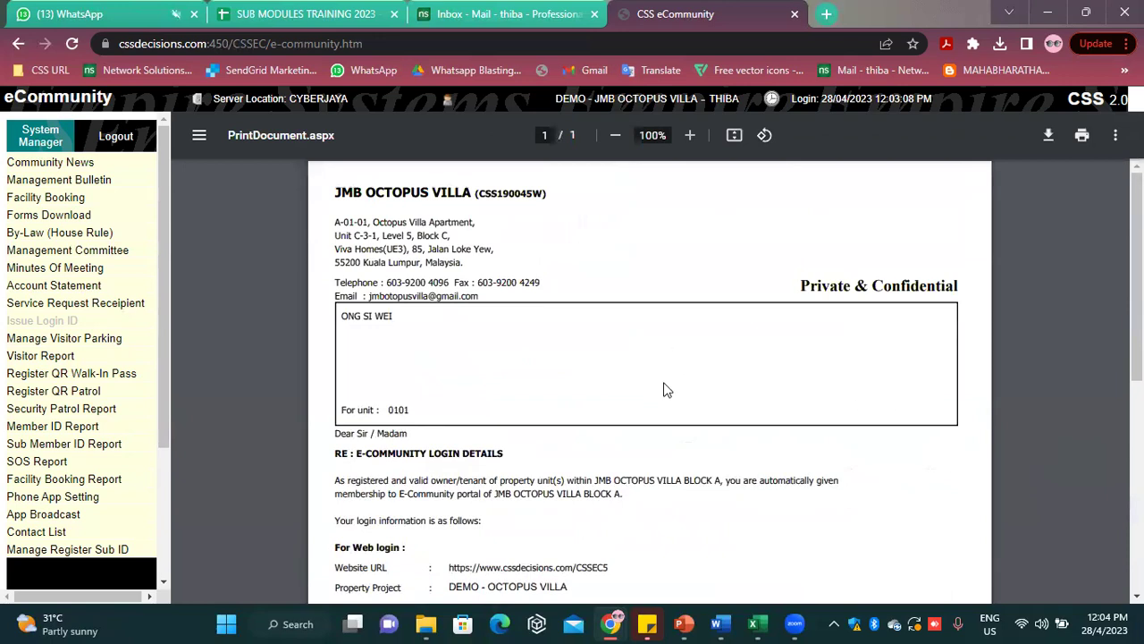
{"action": "scroll", "coordinate": [664, 388], "scroll_direction": "down", "scroll_amount": 4}
{"action": "scroll", "coordinate": [613, 349], "scroll_direction": "up", "scroll_amount": 1}
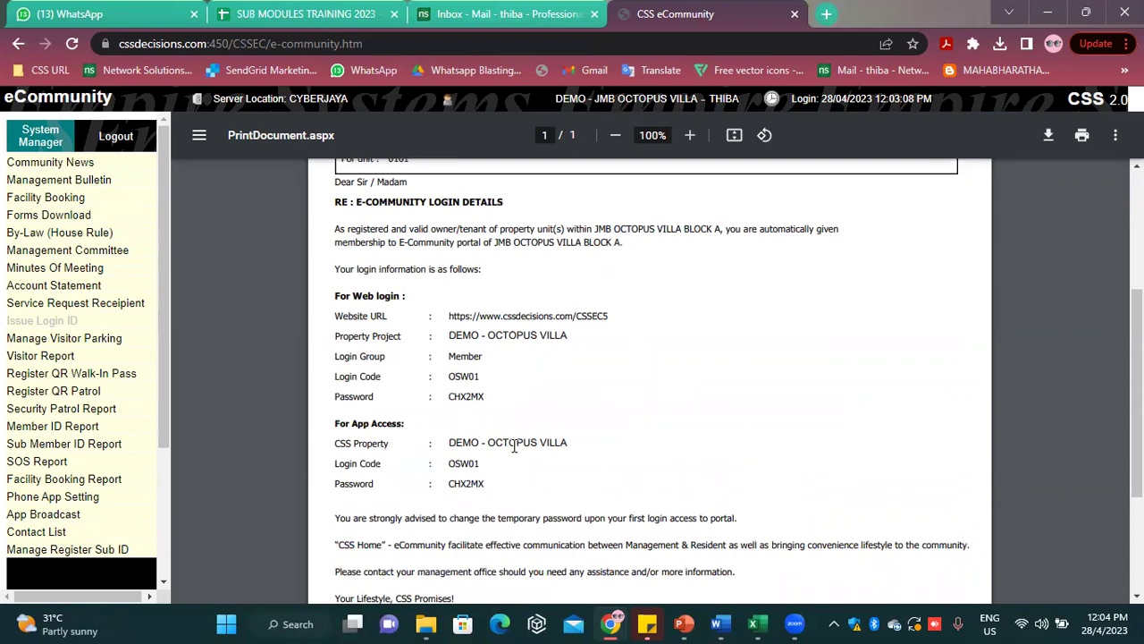
{"action": "left_click_drag", "start_coordinate": [488, 485], "coordinate": [451, 489]}
{"action": "scroll", "coordinate": [479, 485], "scroll_direction": "up", "scroll_amount": 3}
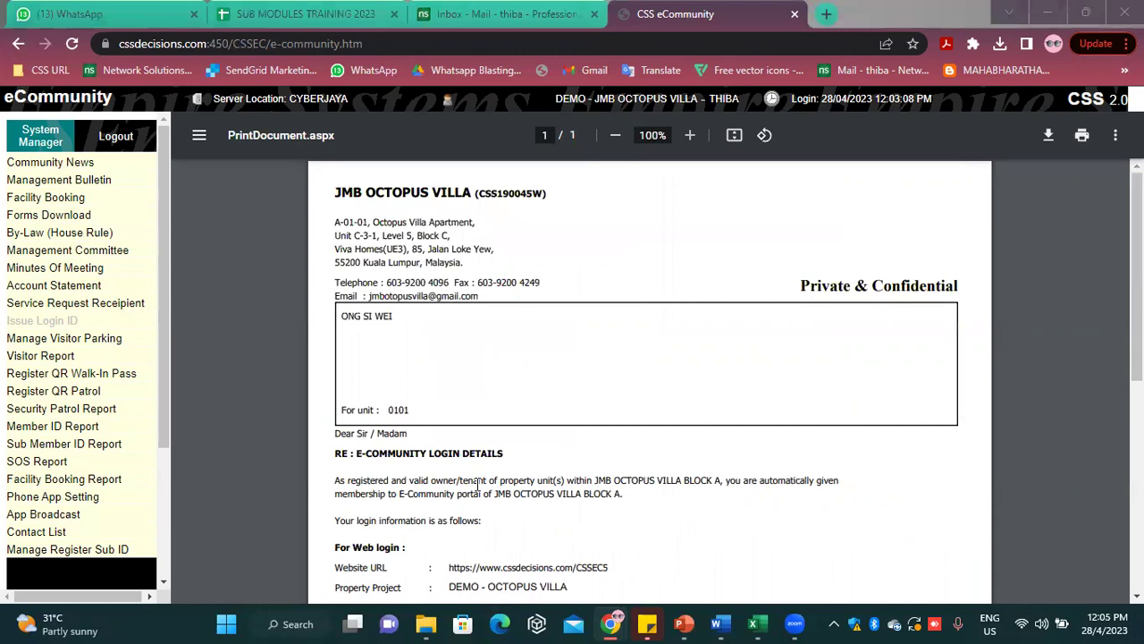
{"action": "scroll", "coordinate": [465, 373], "scroll_direction": "down", "scroll_amount": 5}
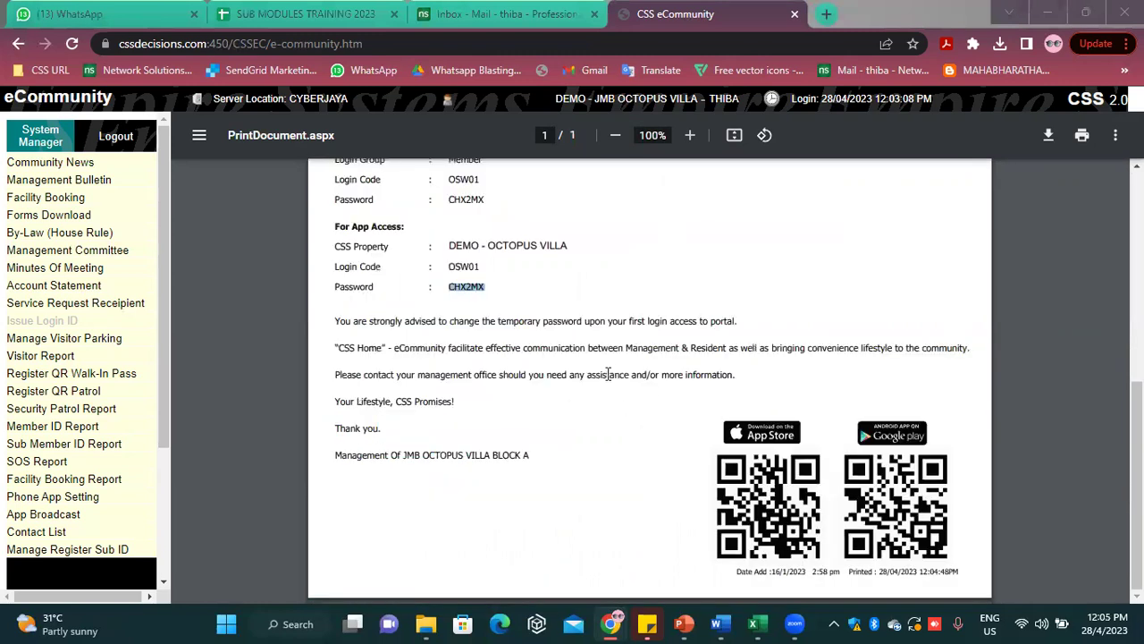
{"action": "scroll", "coordinate": [608, 373], "scroll_direction": "up", "scroll_amount": 2}
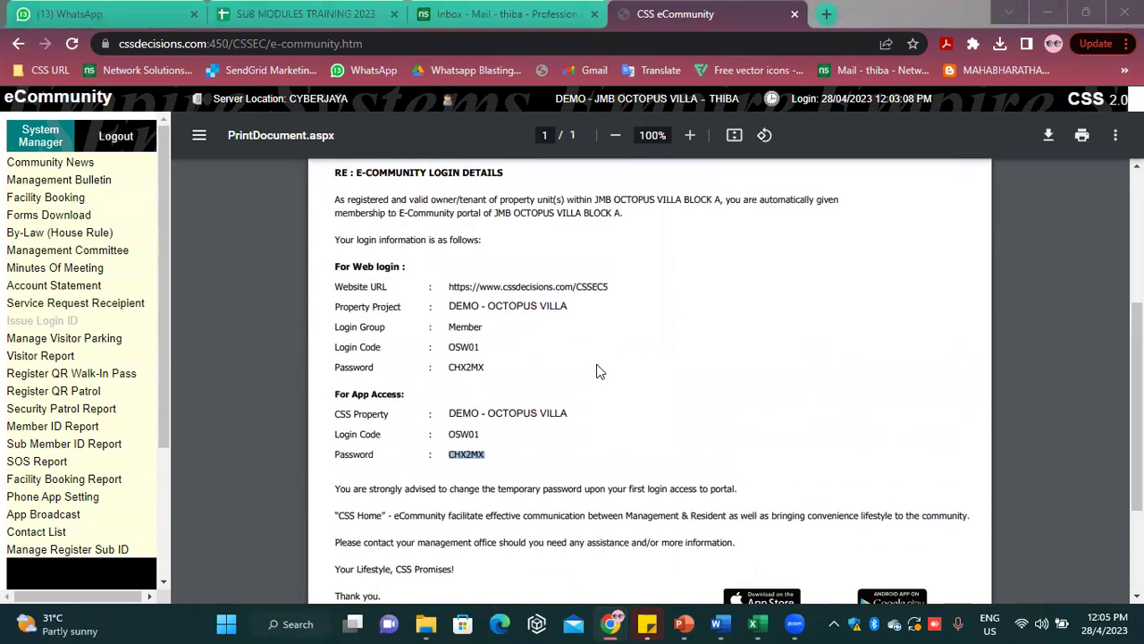
{"action": "scroll", "coordinate": [599, 372], "scroll_direction": "up", "scroll_amount": 2}
{"action": "scroll", "coordinate": [599, 372], "scroll_direction": "up", "scroll_amount": 1}
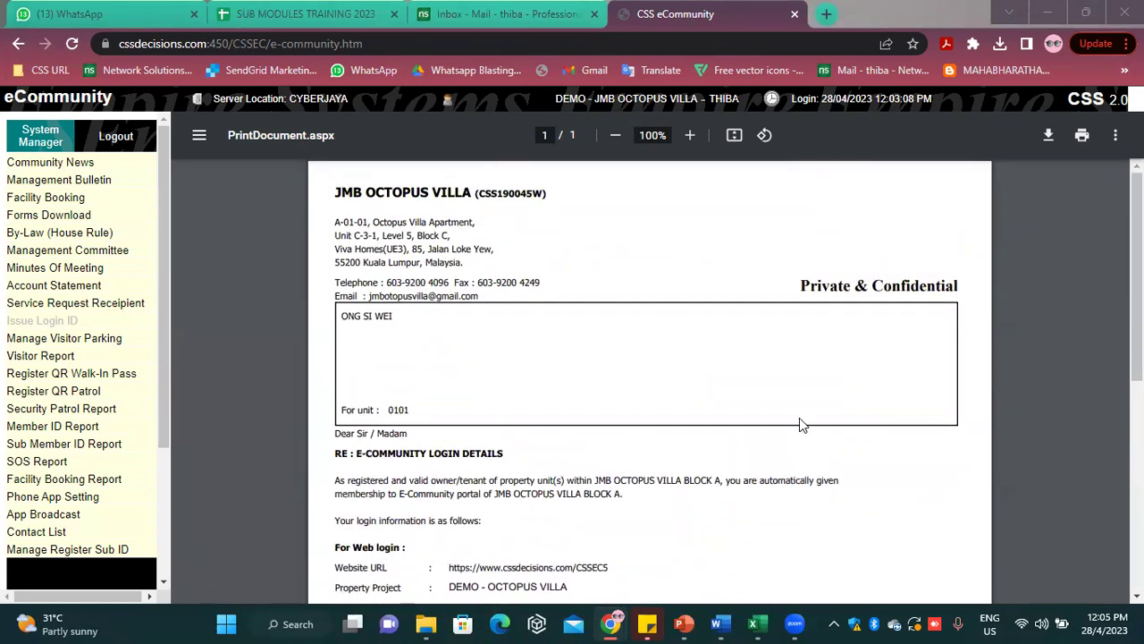
{"action": "scroll", "coordinate": [799, 417], "scroll_direction": "down", "scroll_amount": 2}
{"action": "scroll", "coordinate": [796, 422], "scroll_direction": "up", "scroll_amount": 3}
{"action": "scroll", "coordinate": [684, 467], "scroll_direction": "down", "scroll_amount": 5}
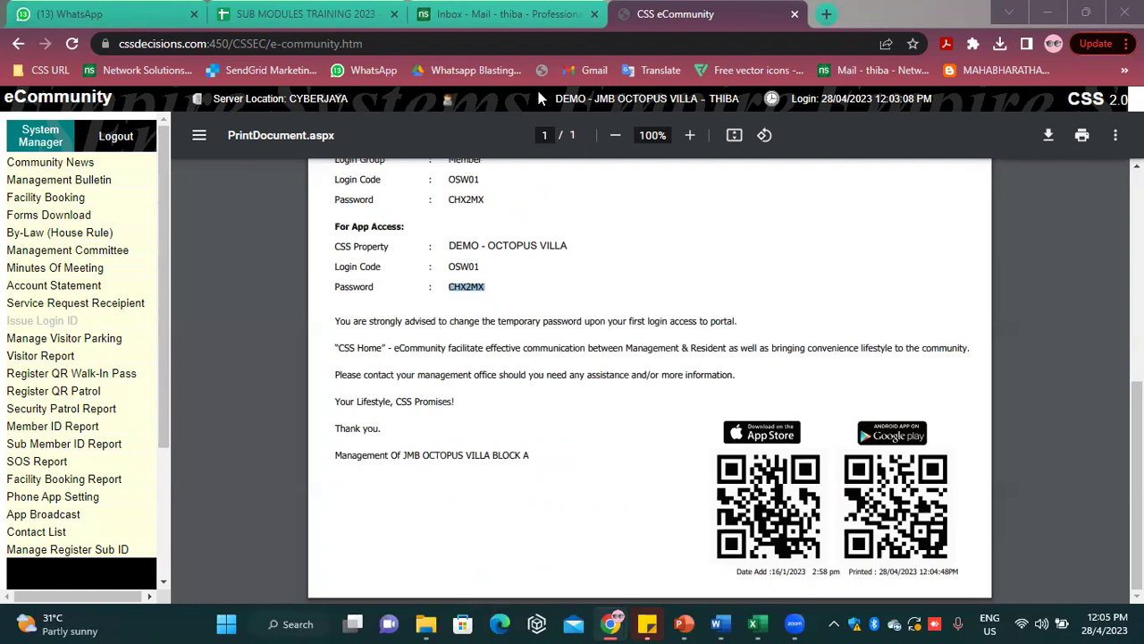
{"action": "scroll", "coordinate": [541, 99], "scroll_direction": "up", "scroll_amount": 1}
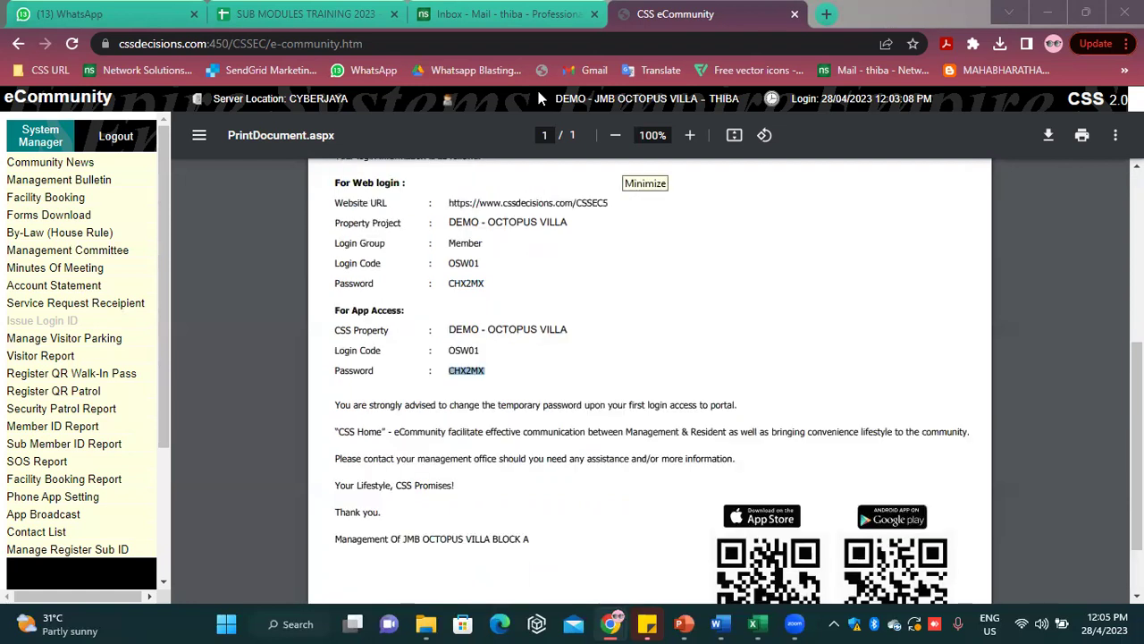
{"action": "scroll", "coordinate": [666, 511], "scroll_direction": "down", "scroll_amount": 1}
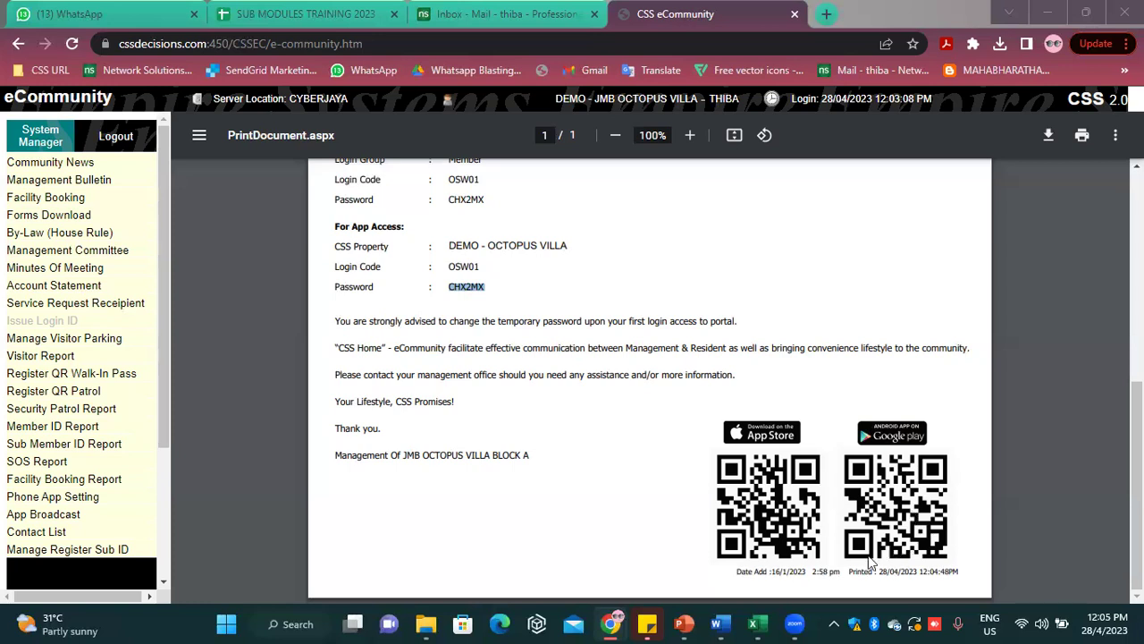
{"action": "scroll", "coordinate": [682, 334], "scroll_direction": "up", "scroll_amount": 5}
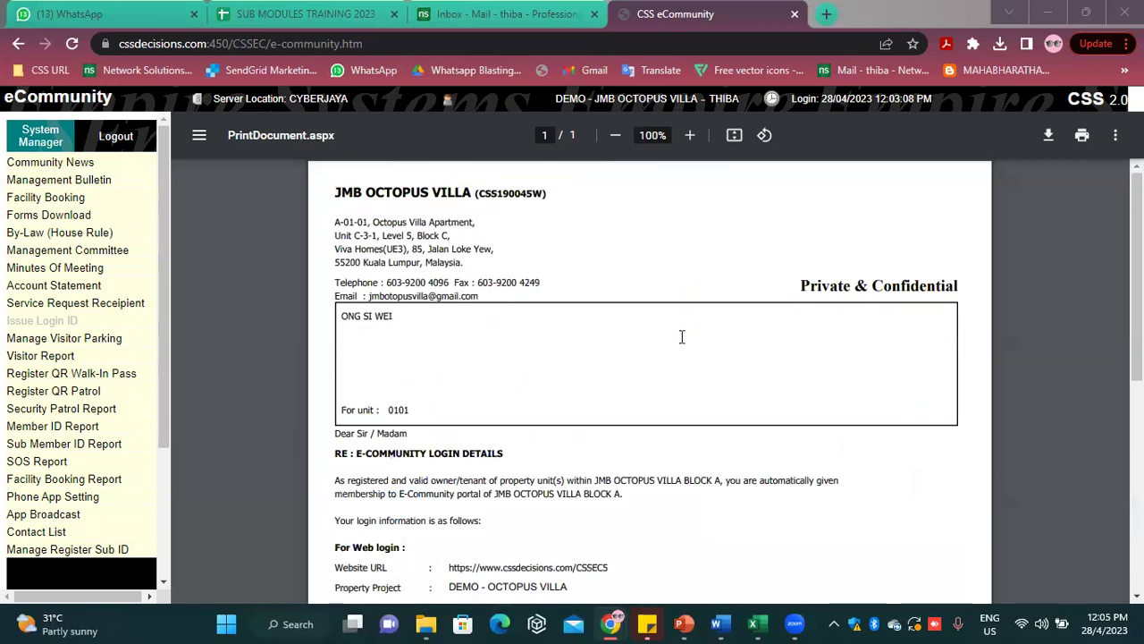
{"action": "scroll", "coordinate": [682, 335], "scroll_direction": "down", "scroll_amount": 5}
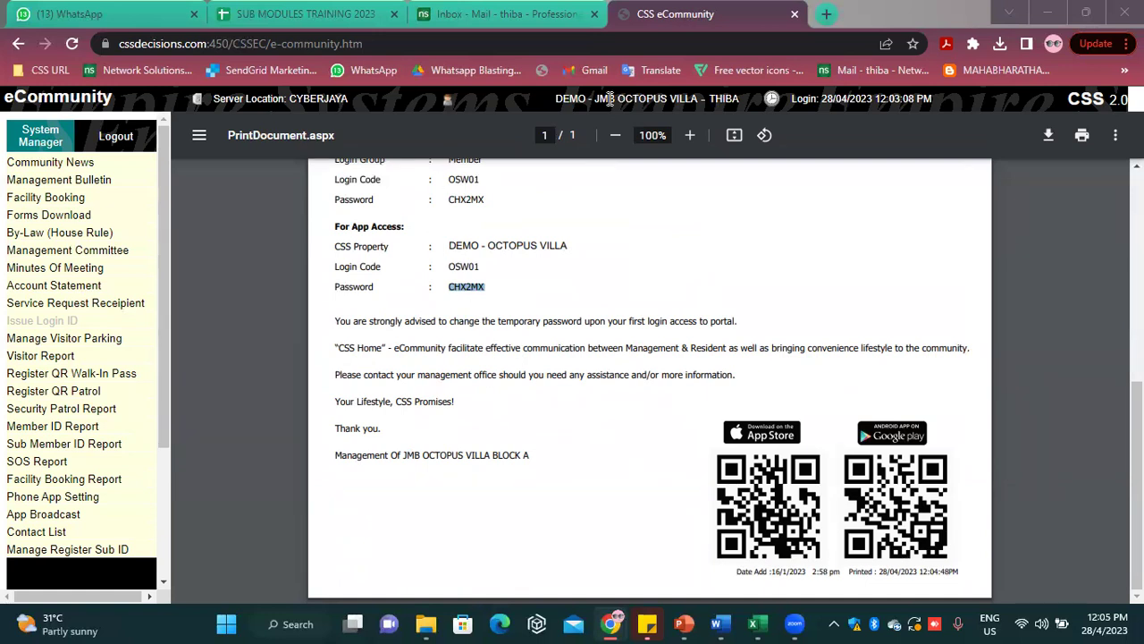
{"action": "scroll", "coordinate": [581, 350], "scroll_direction": "up", "scroll_amount": 10}
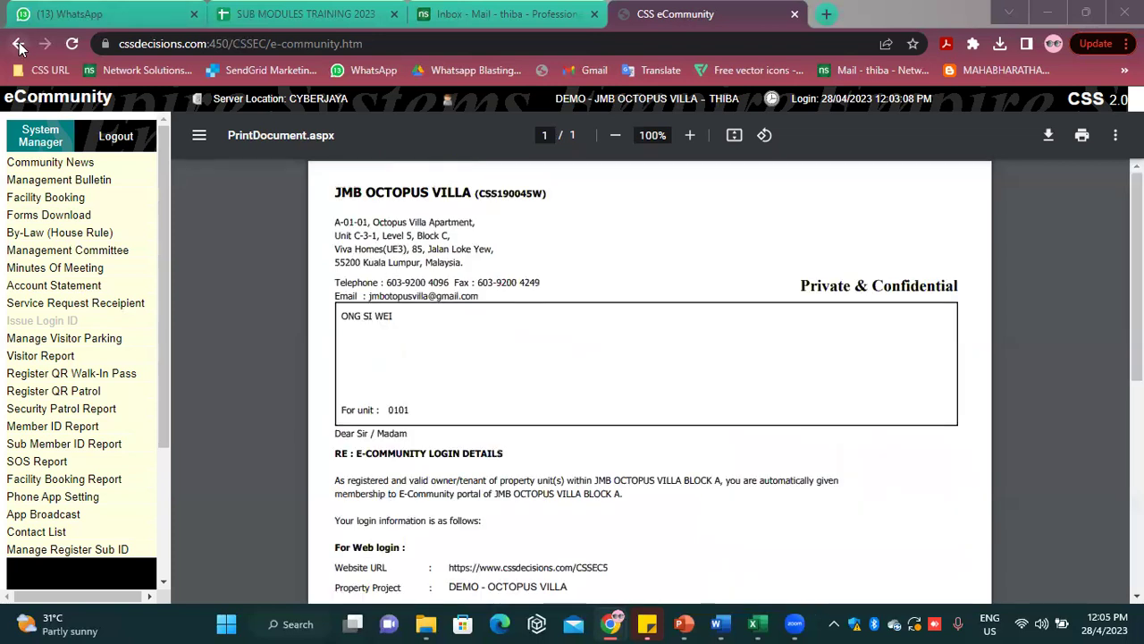
{"action": "left_click", "coordinate": [18, 43]}
Exit the print panel and go to the Community News page
{"action": "left_click", "coordinate": [1016, 238]}
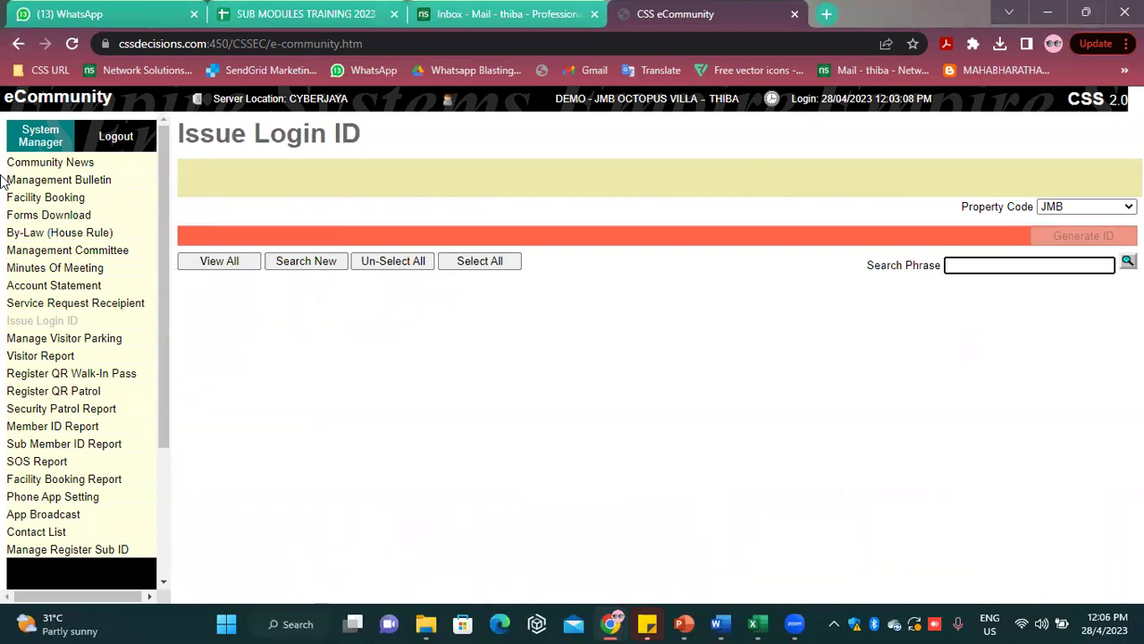
{"action": "left_click", "coordinate": [29, 163]}
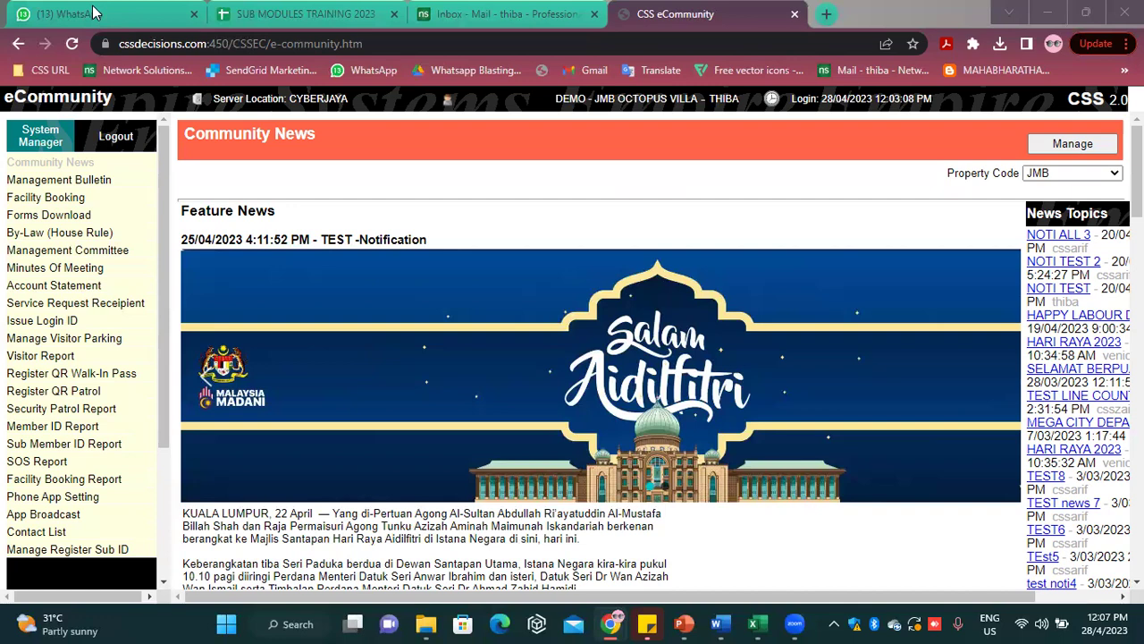
{"action": "scroll", "coordinate": [734, 367], "scroll_direction": "down", "scroll_amount": 1}
{"action": "scroll", "coordinate": [735, 368], "scroll_direction": "up", "scroll_amount": 1}
In a new tab, search Google for 'labour day 2023' and show image results
{"action": "left_click", "coordinate": [833, 20]}
{"action": "left_click", "coordinate": [770, 43]}
{"action": "type", "text": "LABO"}
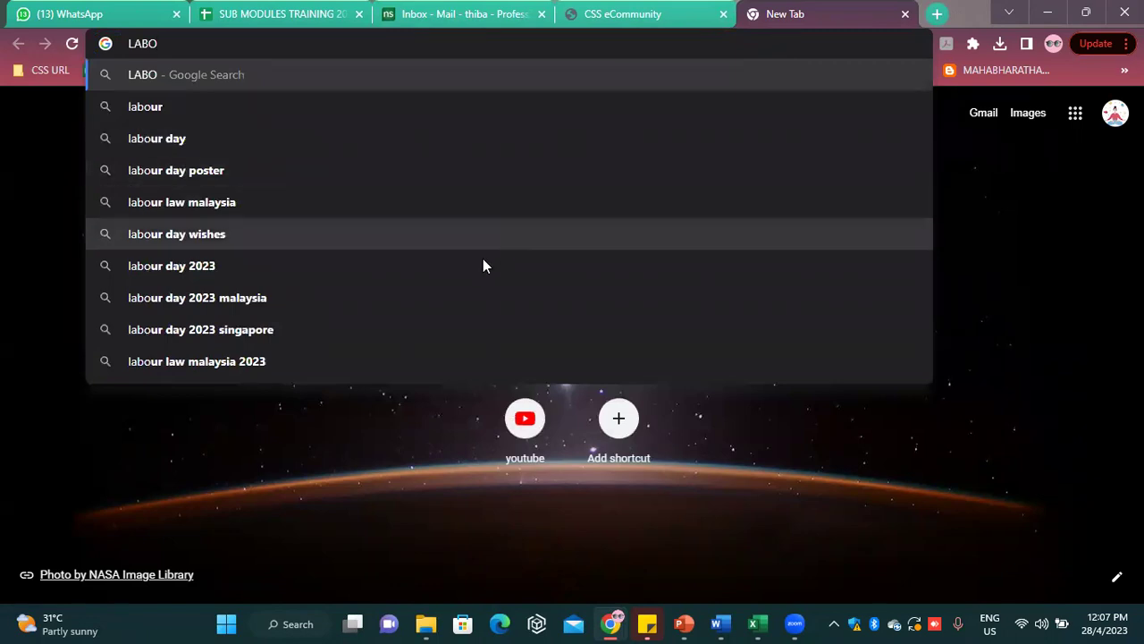
{"action": "left_click", "coordinate": [447, 270]}
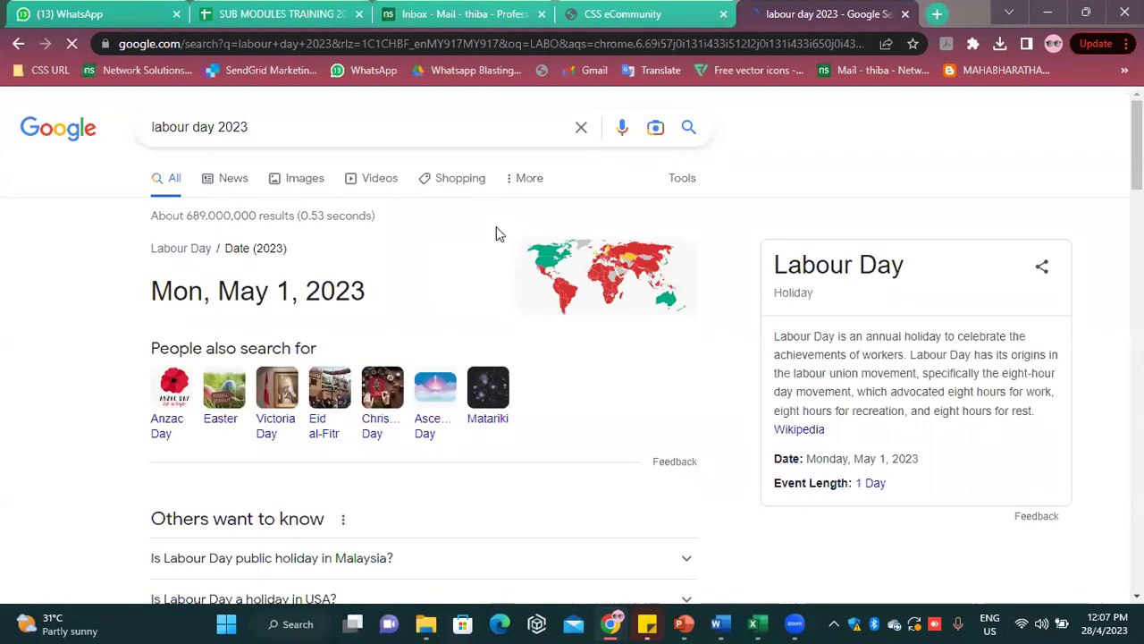
{"action": "left_click", "coordinate": [296, 183]}
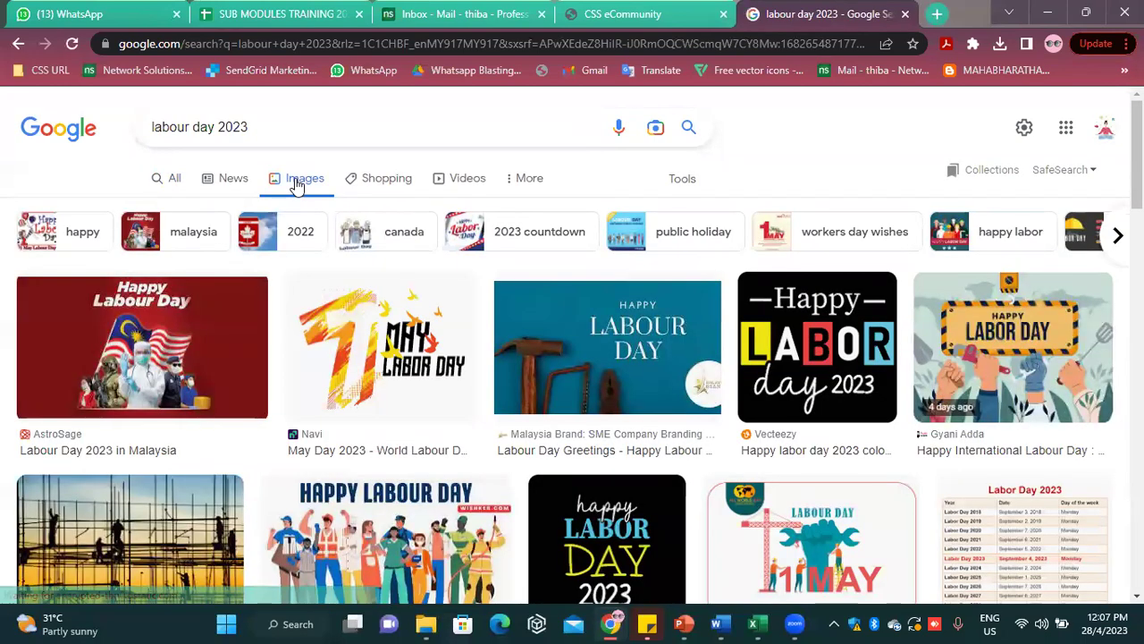
Refine the search to 'labour day 2023 animation' and preview the Freepik Happy labour day card
{"action": "left_click", "coordinate": [328, 135]}
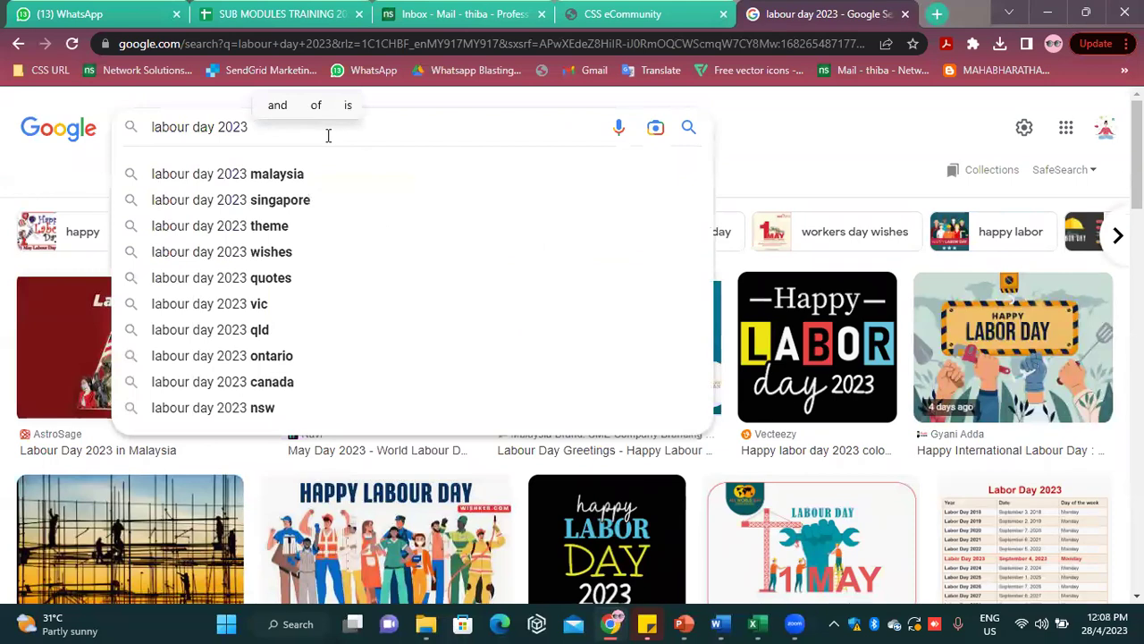
{"action": "key", "text": "Caps_Lock"}
{"action": "type", "text": "a"}
{"action": "type", "text": "n"}
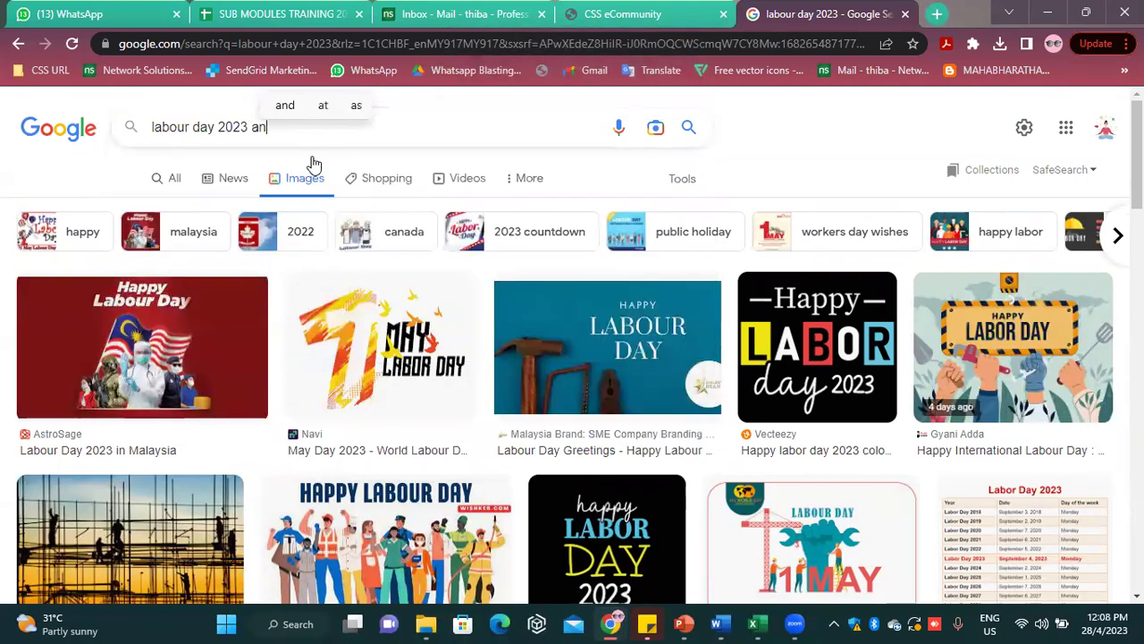
{"action": "type", "text": "imation"}
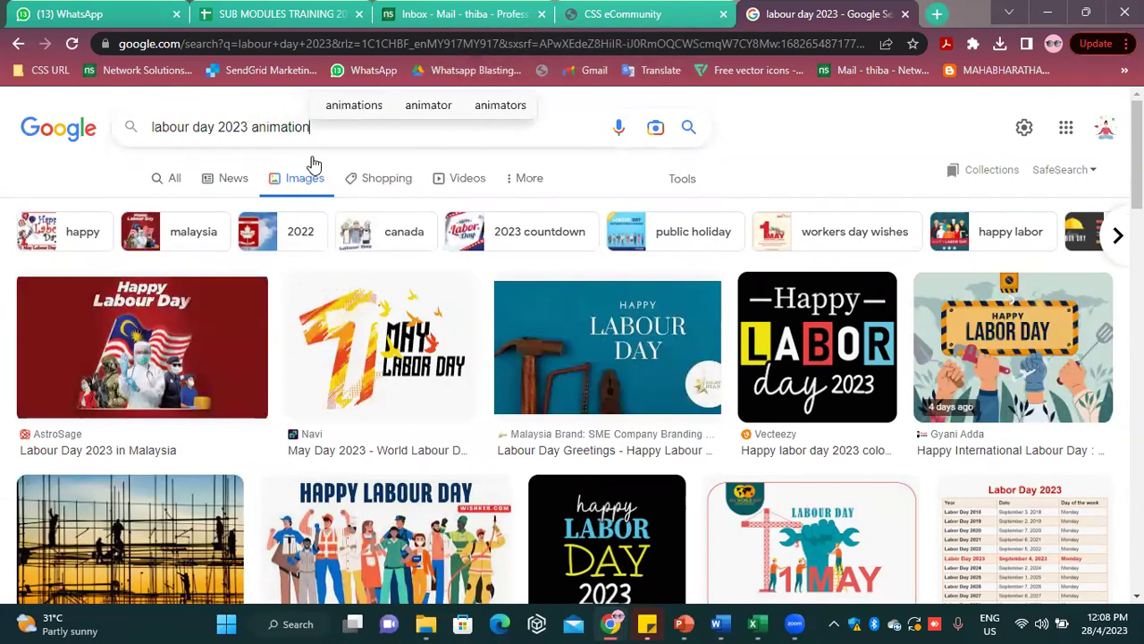
{"action": "key", "text": "Return"}
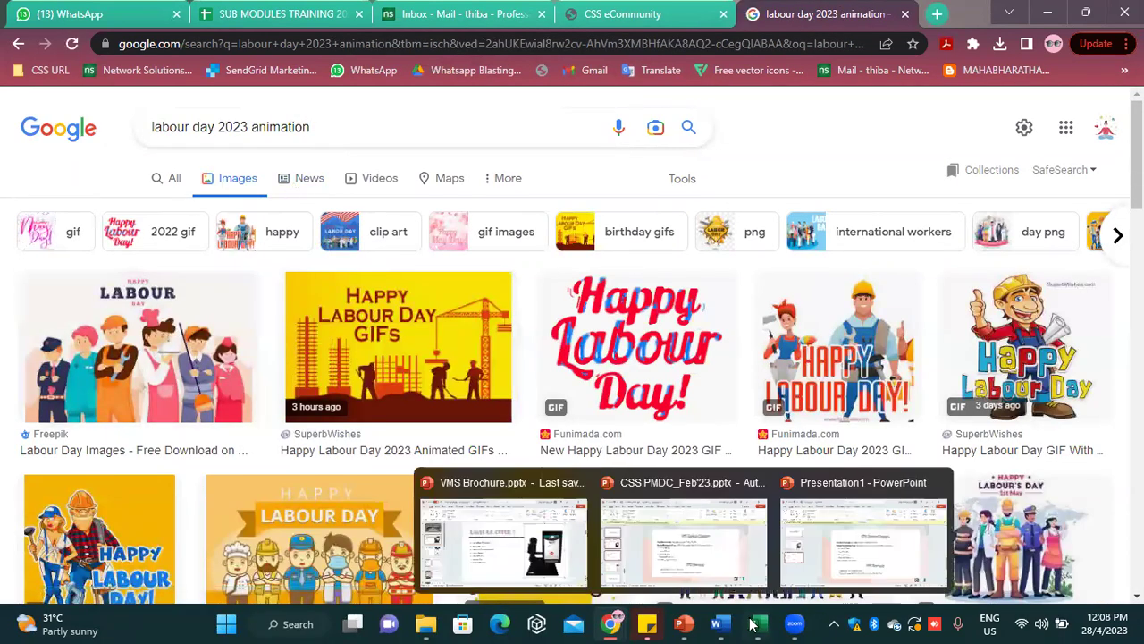
{"action": "scroll", "coordinate": [598, 386], "scroll_direction": "down", "scroll_amount": 1}
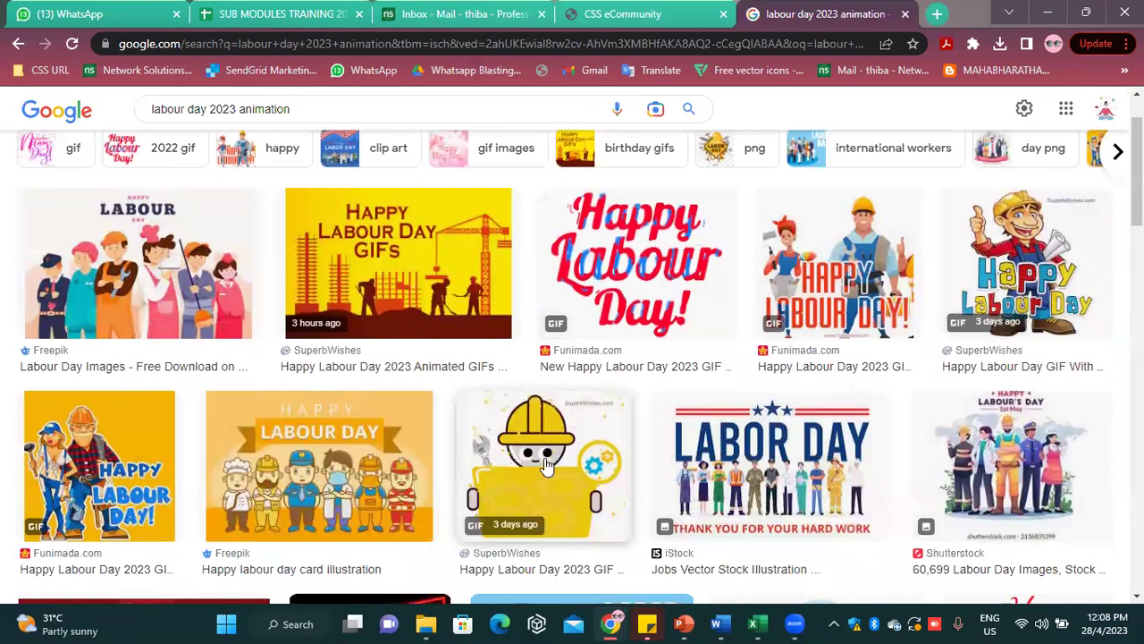
{"action": "left_click", "coordinate": [358, 474]}
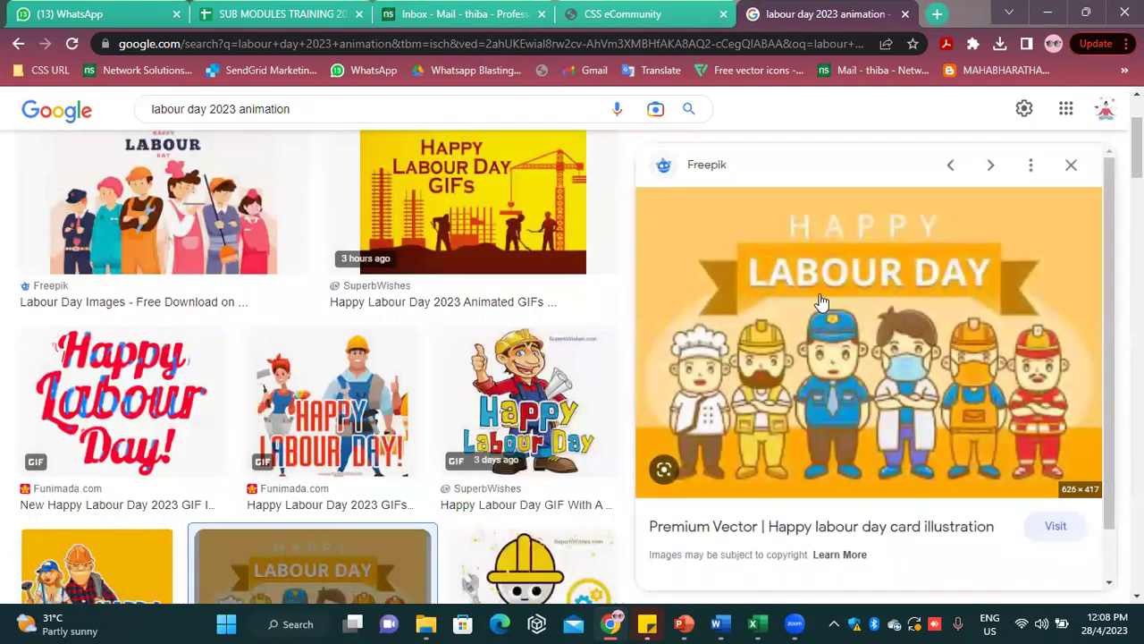
{"action": "right_click", "coordinate": [840, 282]}
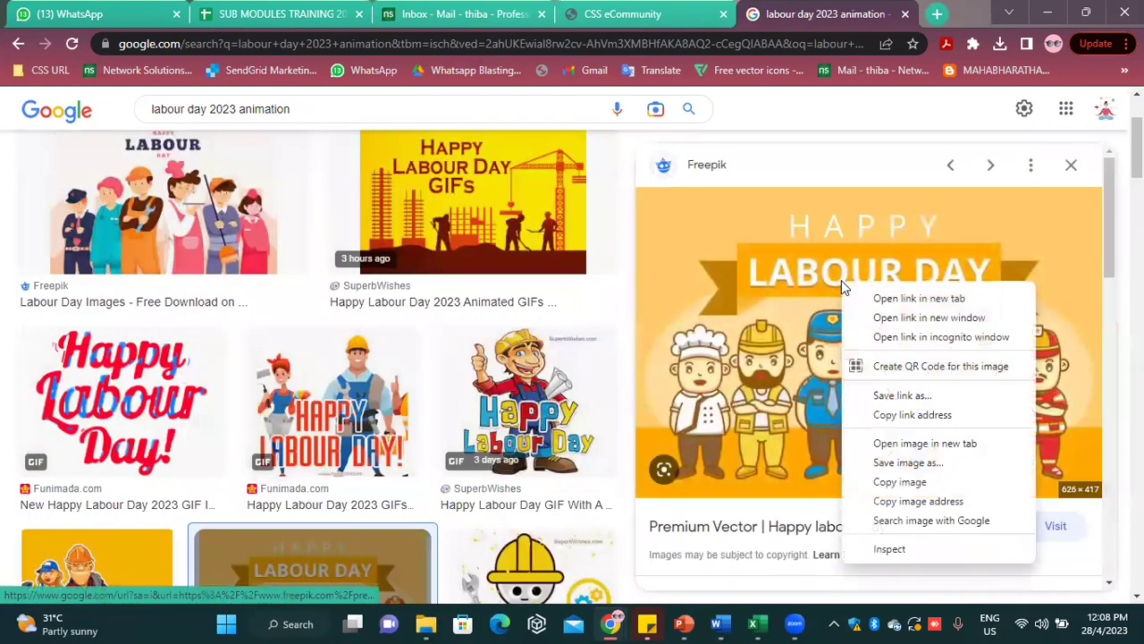
Save the Happy labour day card illustration to the Desktop as an .avif file
{"action": "left_click", "coordinate": [917, 465]}
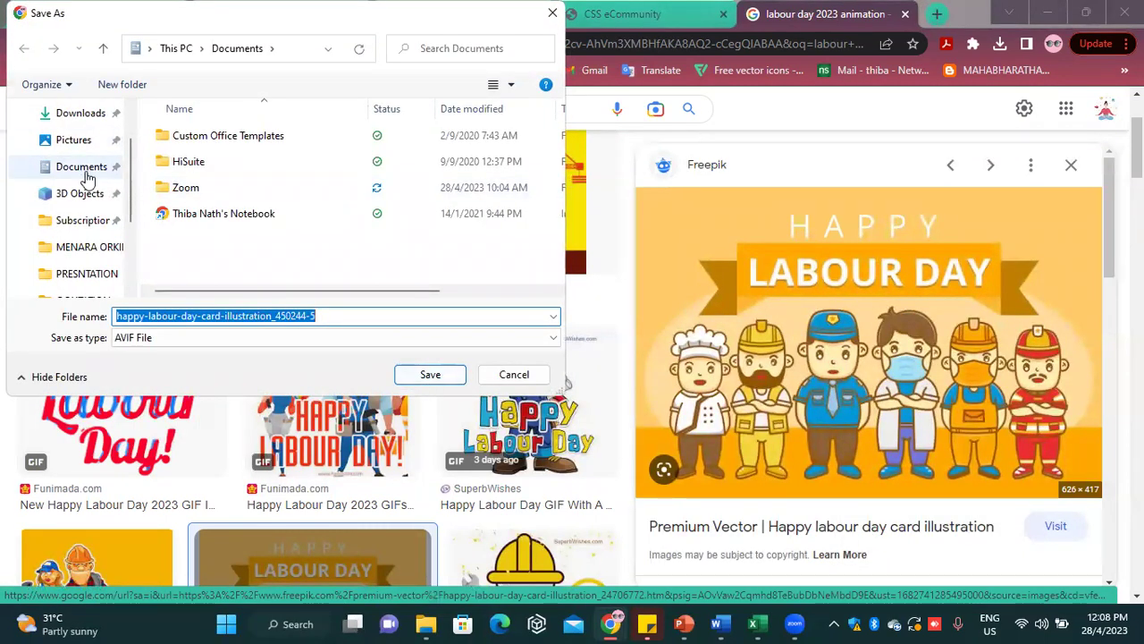
{"action": "scroll", "coordinate": [59, 172], "scroll_direction": "up", "scroll_amount": 1}
{"action": "left_click", "coordinate": [75, 145]}
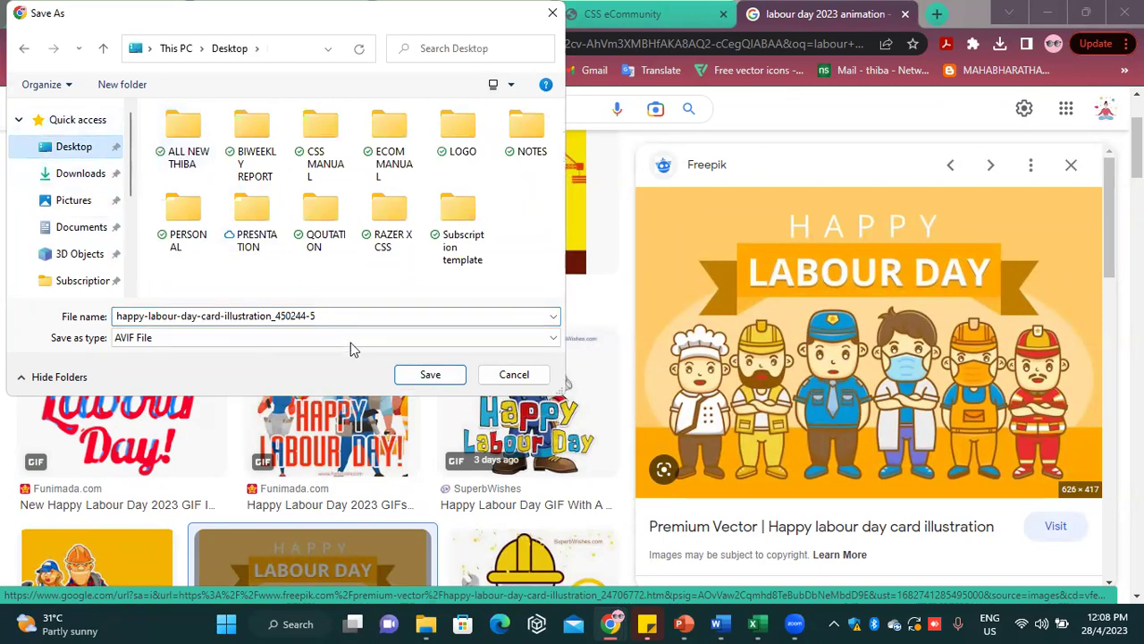
{"action": "left_click", "coordinate": [428, 374]}
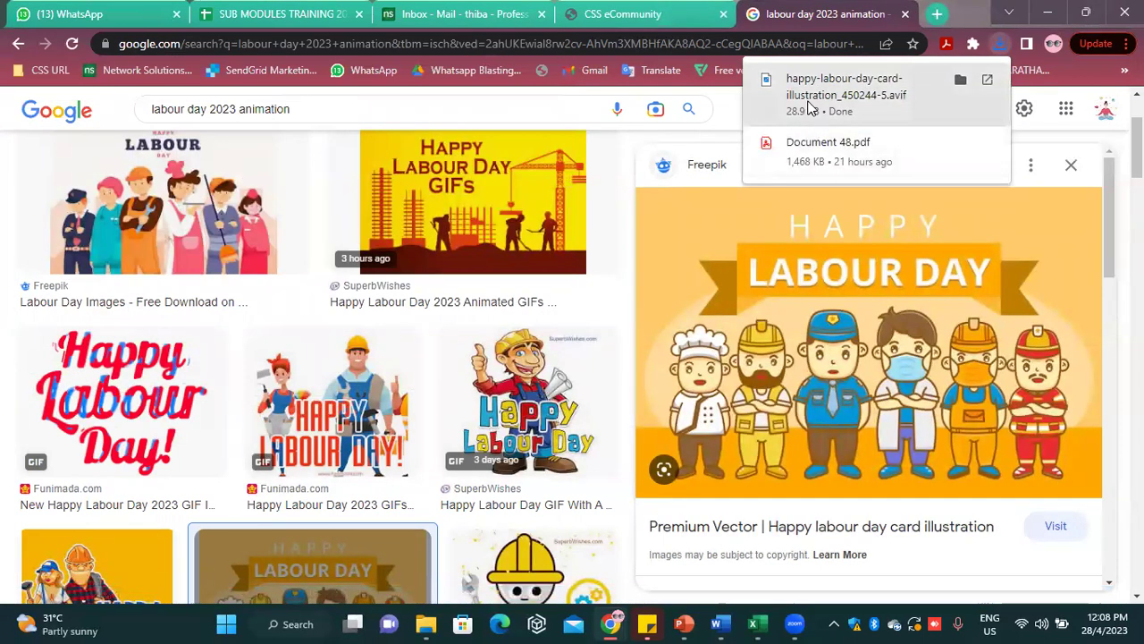
View the downloaded image in Photos, then minimize Photos and return to the image results
{"action": "key", "text": "ctrl+shift+Tab"}
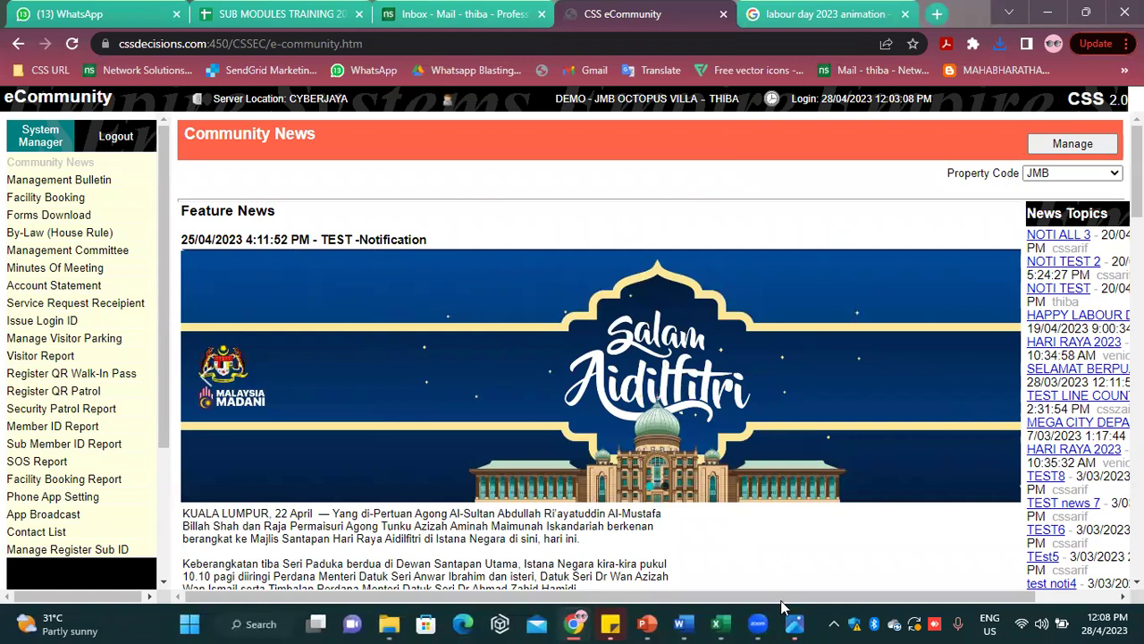
{"action": "mouse_move", "coordinate": [794, 623]}
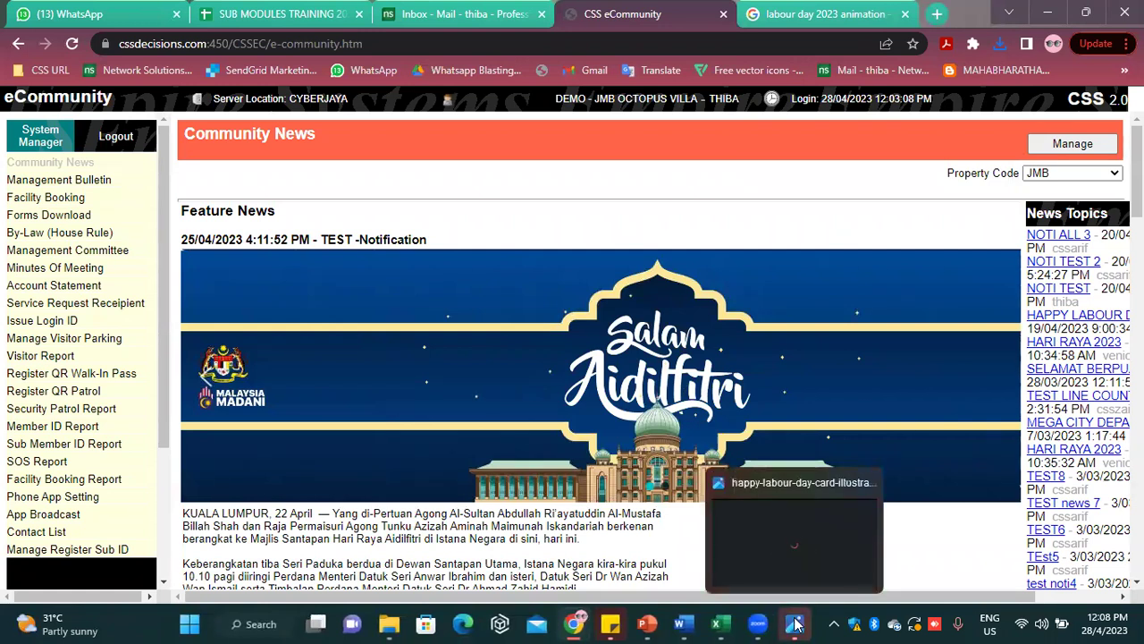
{"action": "left_click", "coordinate": [795, 565]}
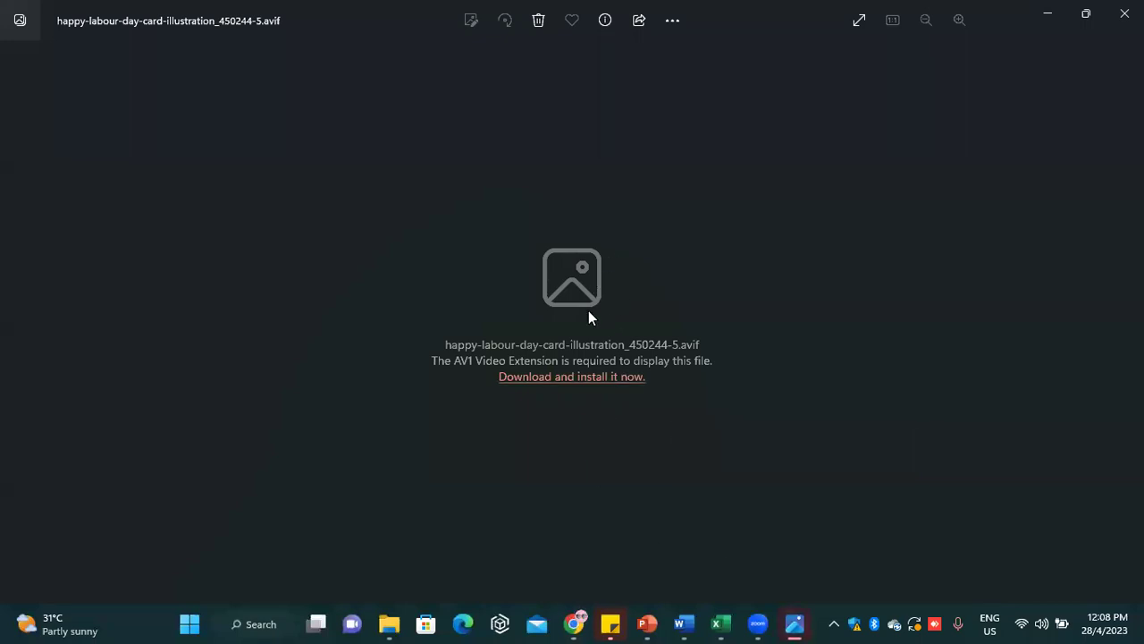
{"action": "left_click", "coordinate": [1047, 14]}
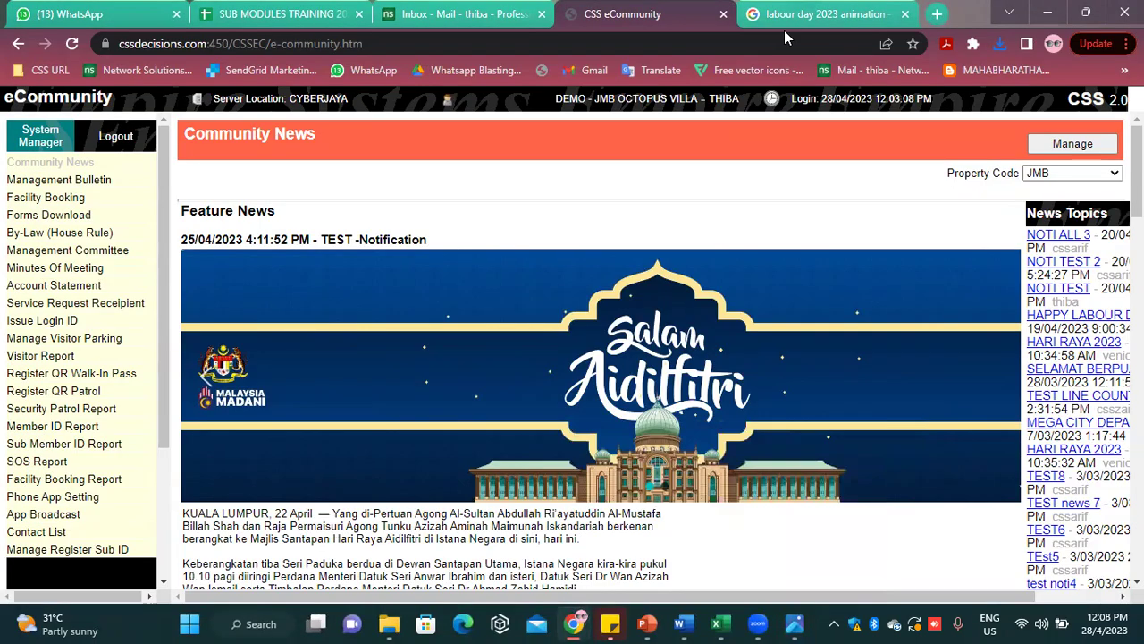
{"action": "left_click", "coordinate": [784, 18]}
Save the Freepik Labour Day Images illustration to the Desktop and dismiss Paint's cannot-read-file error
{"action": "scroll", "coordinate": [496, 399], "scroll_direction": "down", "scroll_amount": 3}
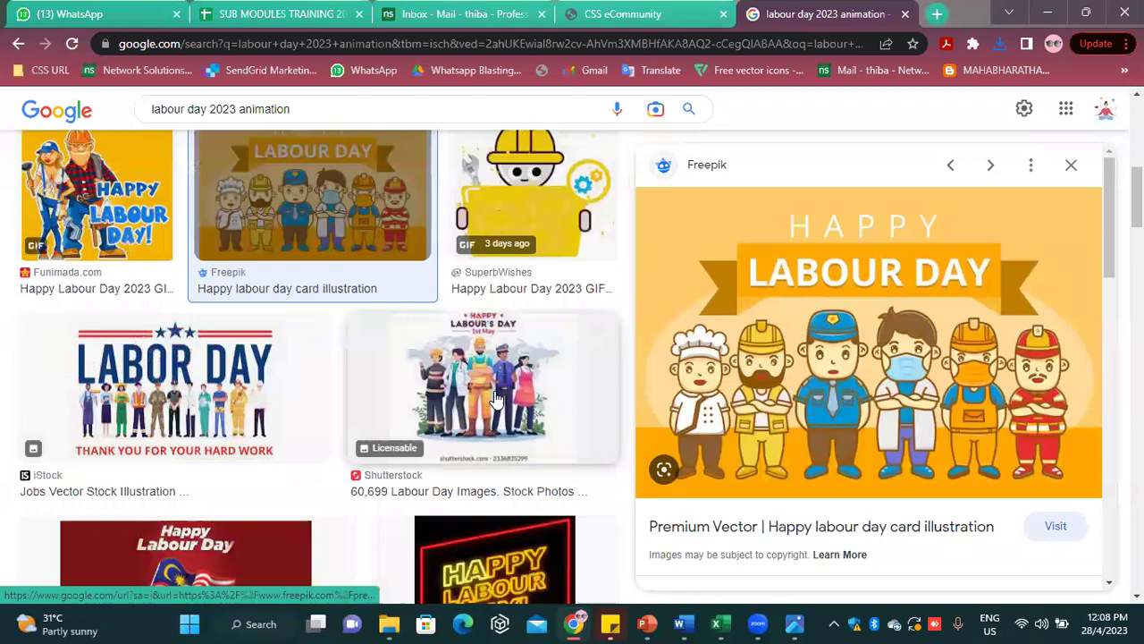
{"action": "scroll", "coordinate": [496, 399], "scroll_direction": "up", "scroll_amount": 5}
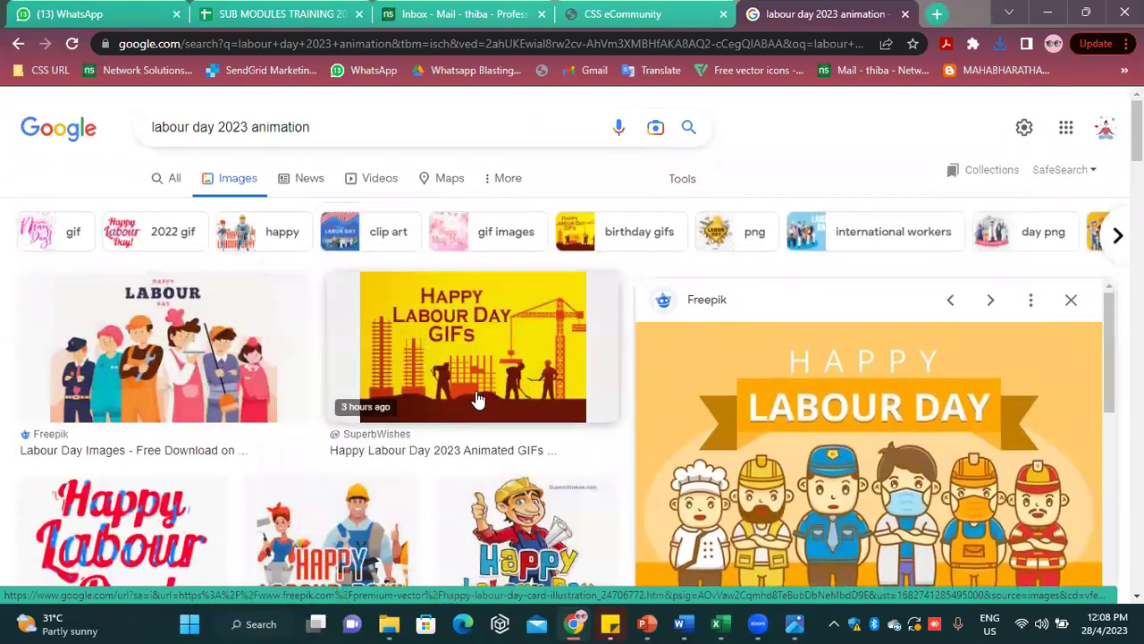
{"action": "left_click", "coordinate": [150, 333]}
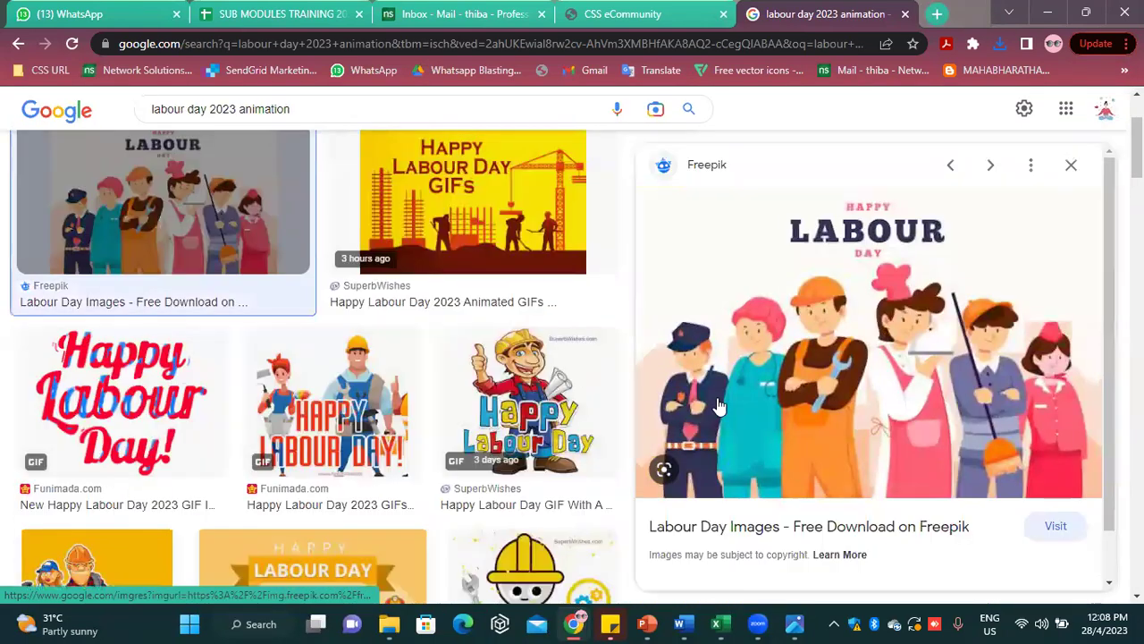
{"action": "right_click", "coordinate": [855, 342]}
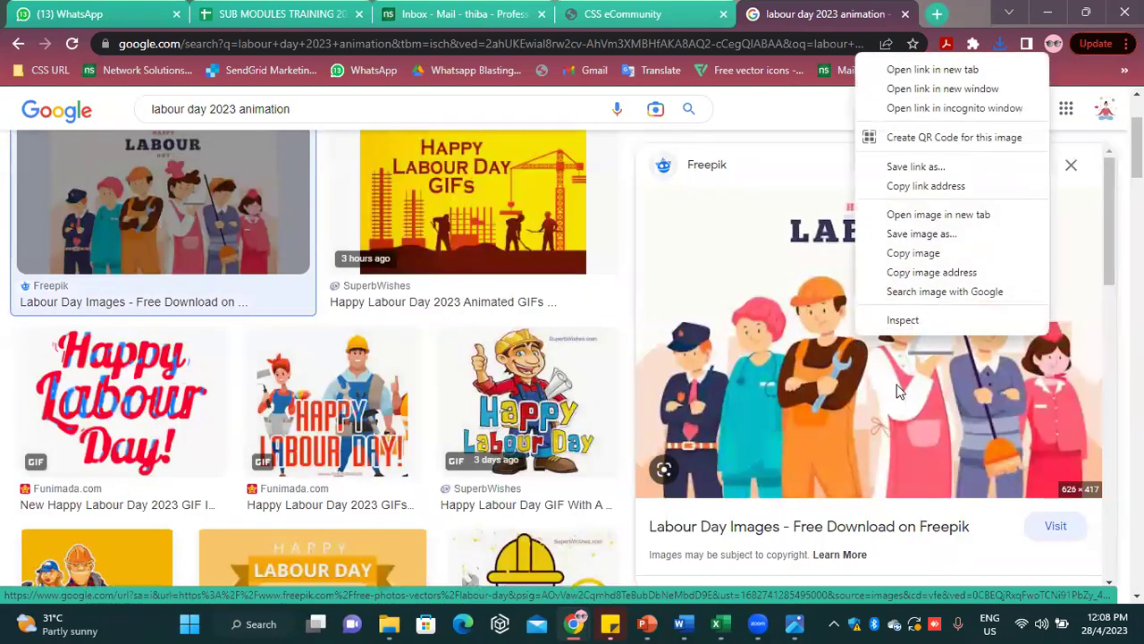
{"action": "left_click", "coordinate": [947, 236]}
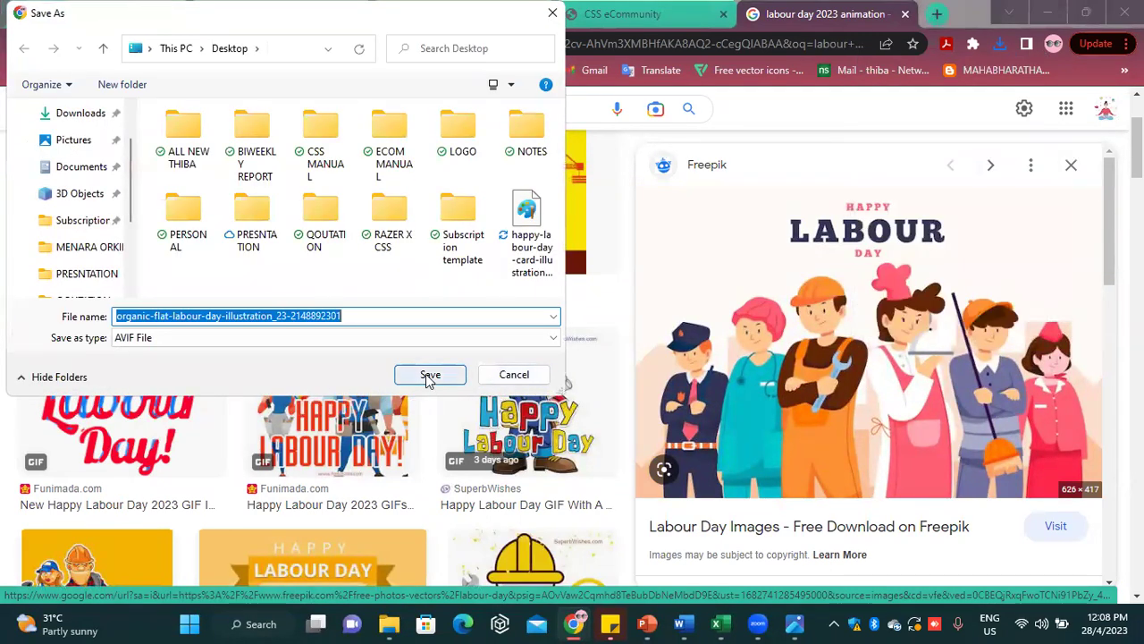
{"action": "left_click", "coordinate": [429, 376]}
{"action": "scroll", "coordinate": [623, 309], "scroll_direction": "down", "scroll_amount": 2}
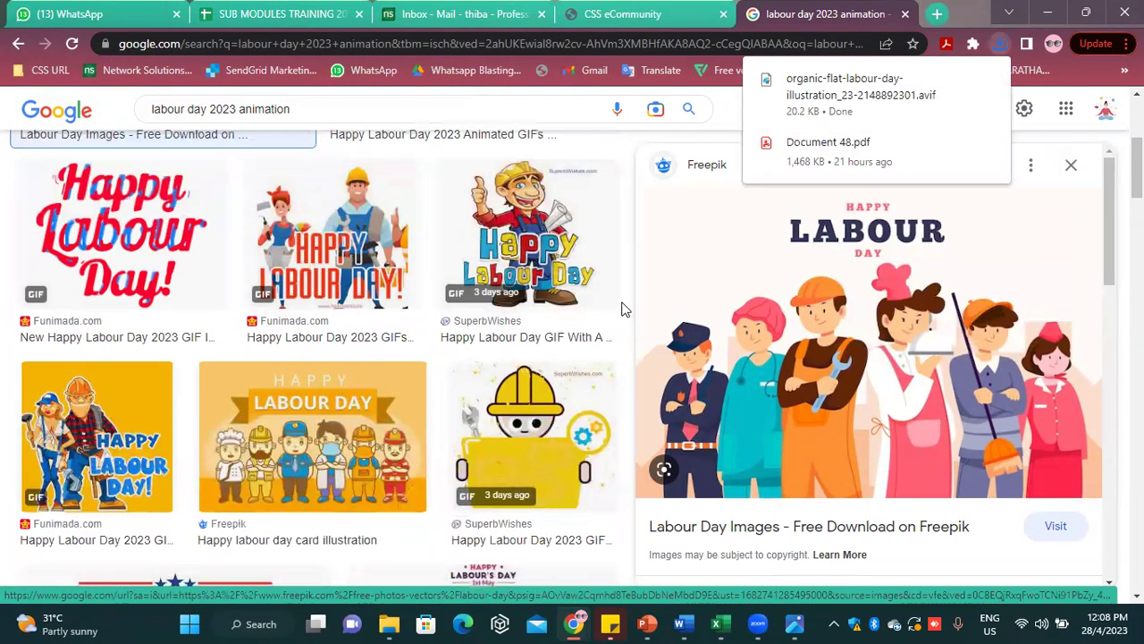
{"action": "left_click", "coordinate": [838, 105]}
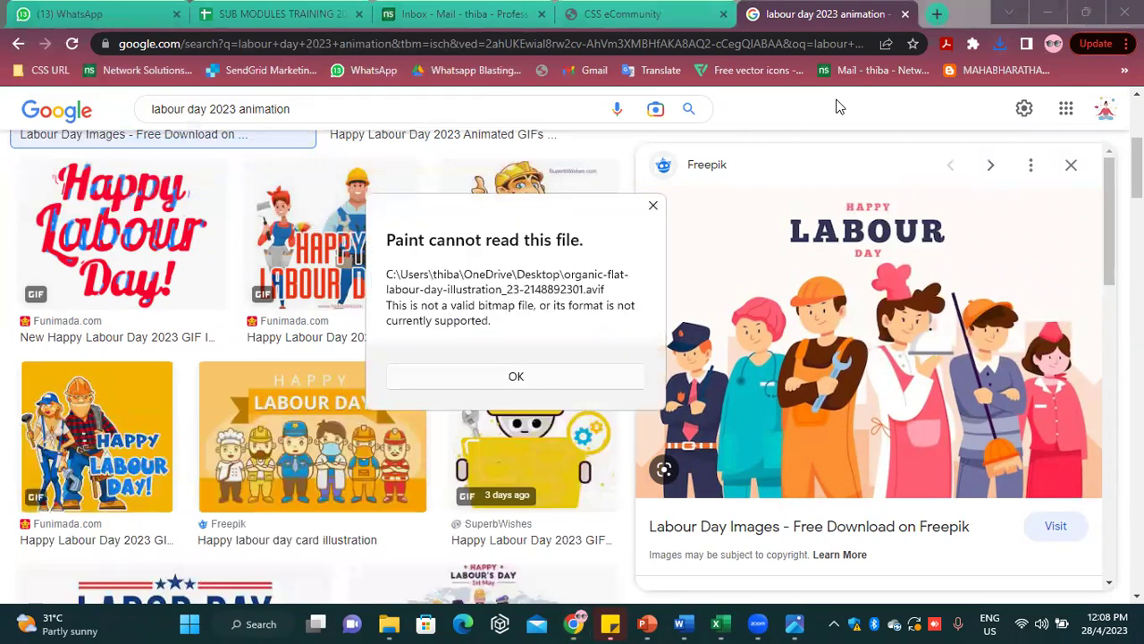
{"action": "left_click", "coordinate": [655, 209]}
Preview the Clipartix Free Labor Day Clip Art Pictures image
{"action": "scroll", "coordinate": [371, 427], "scroll_direction": "down", "scroll_amount": 8}
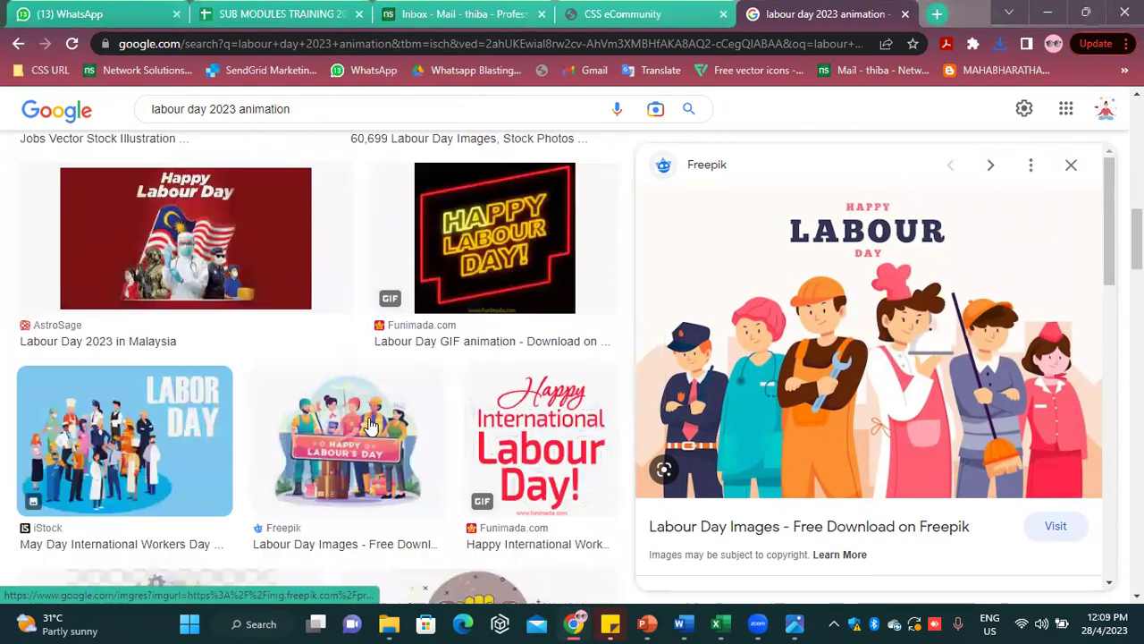
{"action": "scroll", "coordinate": [371, 427], "scroll_direction": "down", "scroll_amount": 7}
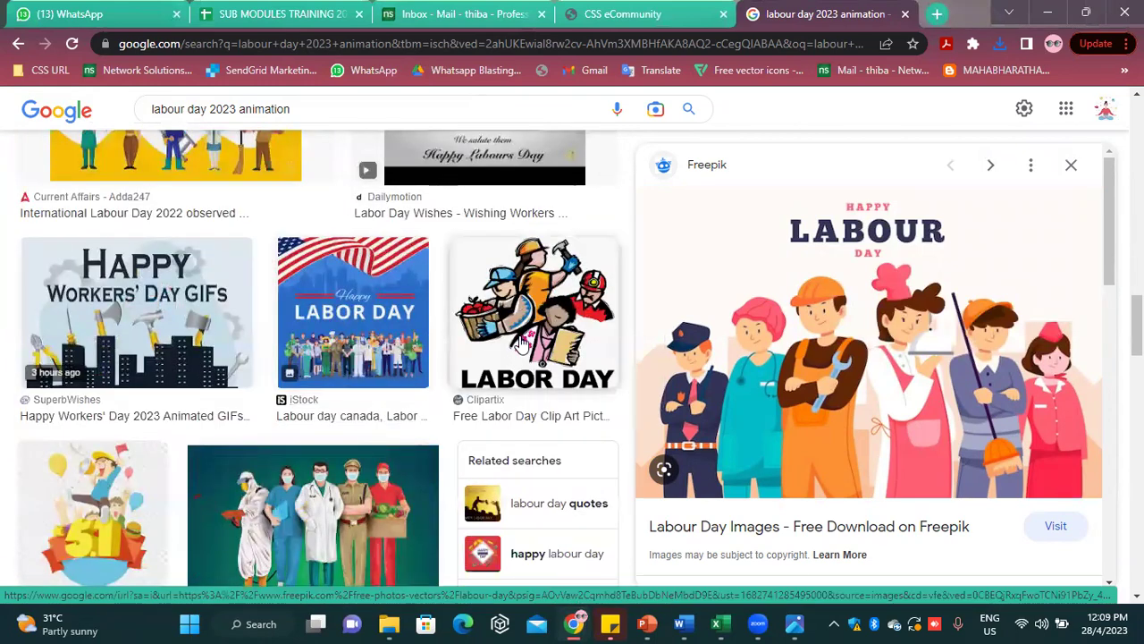
{"action": "left_click", "coordinate": [523, 344]}
{"action": "right_click", "coordinate": [813, 317]}
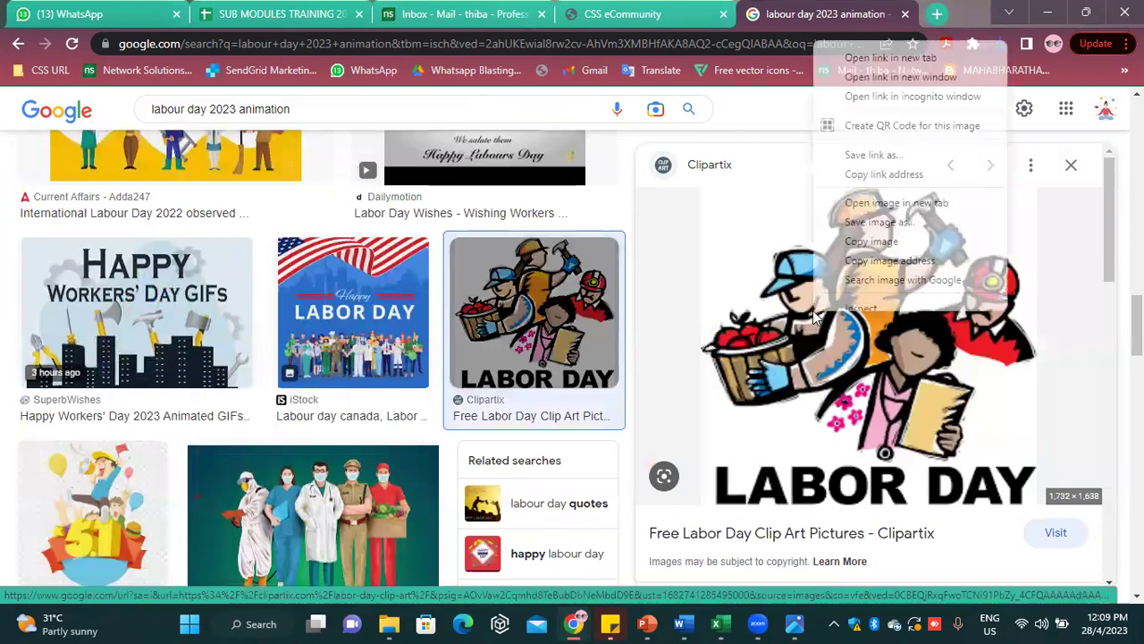
{"action": "left_click", "coordinate": [304, 447]}
{"action": "scroll", "coordinate": [304, 447], "scroll_direction": "down", "scroll_amount": 5}
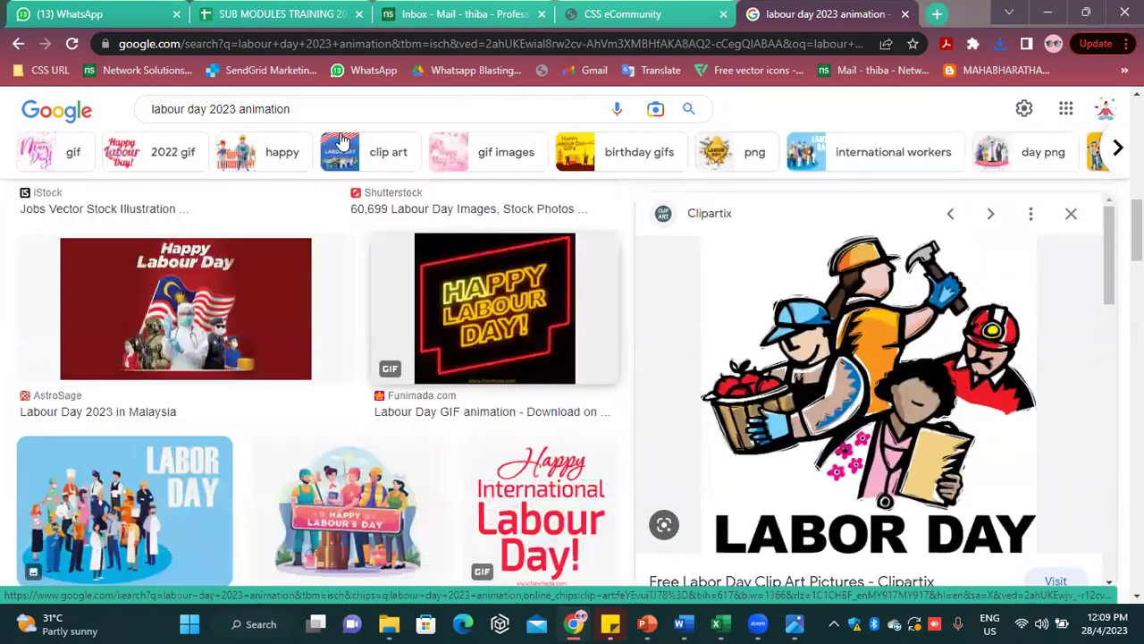
{"action": "left_click", "coordinate": [367, 110]}
Search 'labour day 2023 animation png' and save the Pngtree Happy Labour's Day PNG to the Desktop
{"action": "type", "text": "png"}
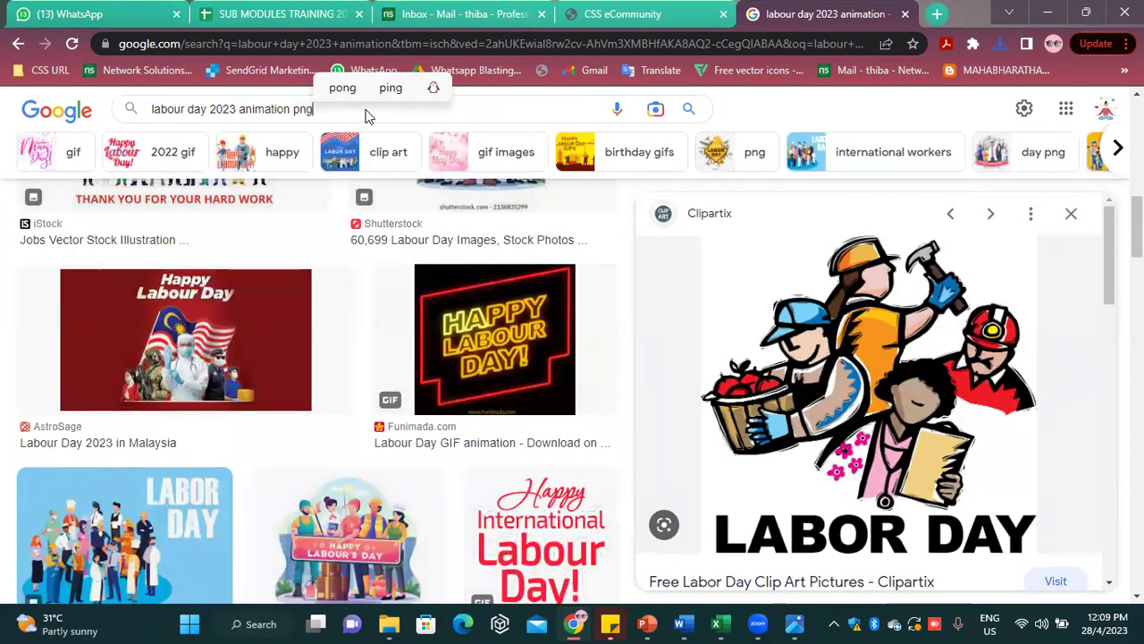
{"action": "key", "text": "Return"}
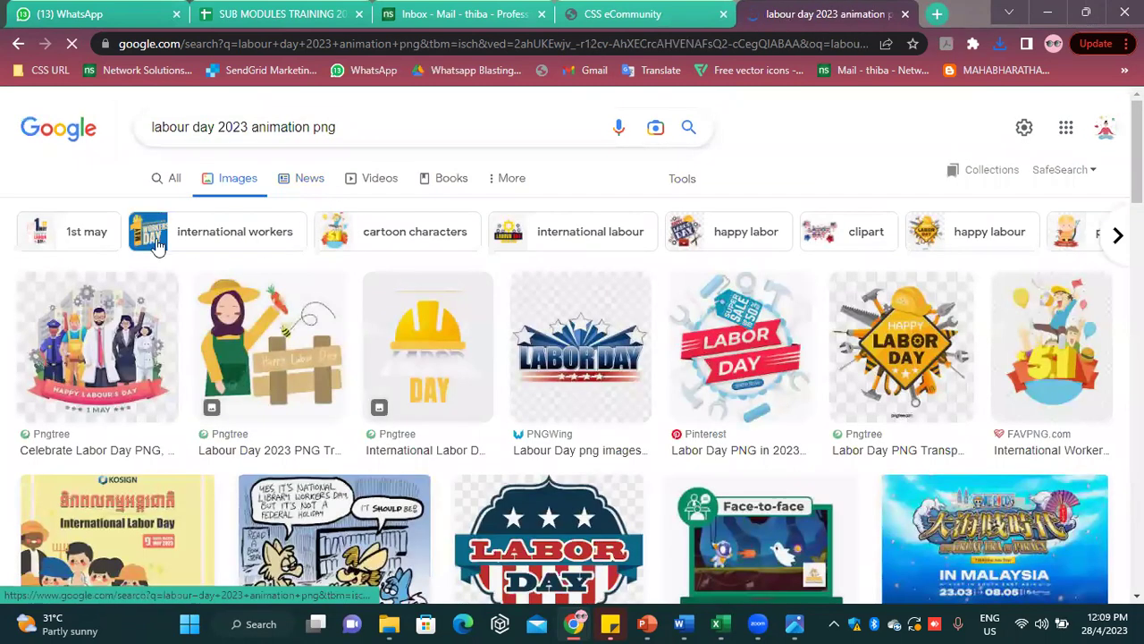
{"action": "left_click", "coordinate": [98, 349]}
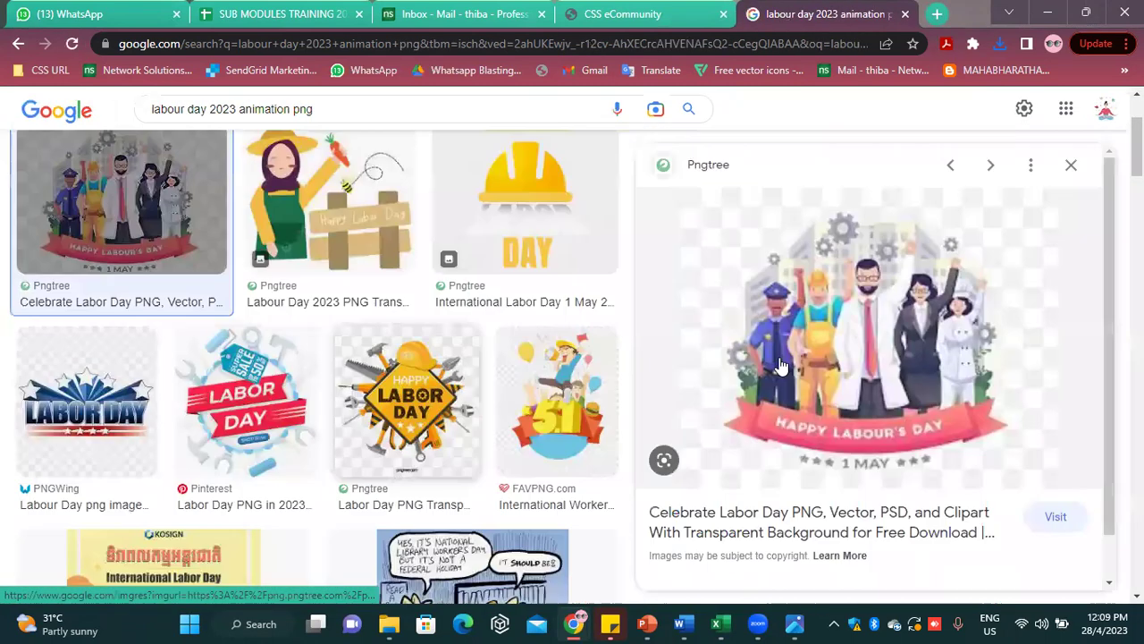
{"action": "right_click", "coordinate": [882, 310]}
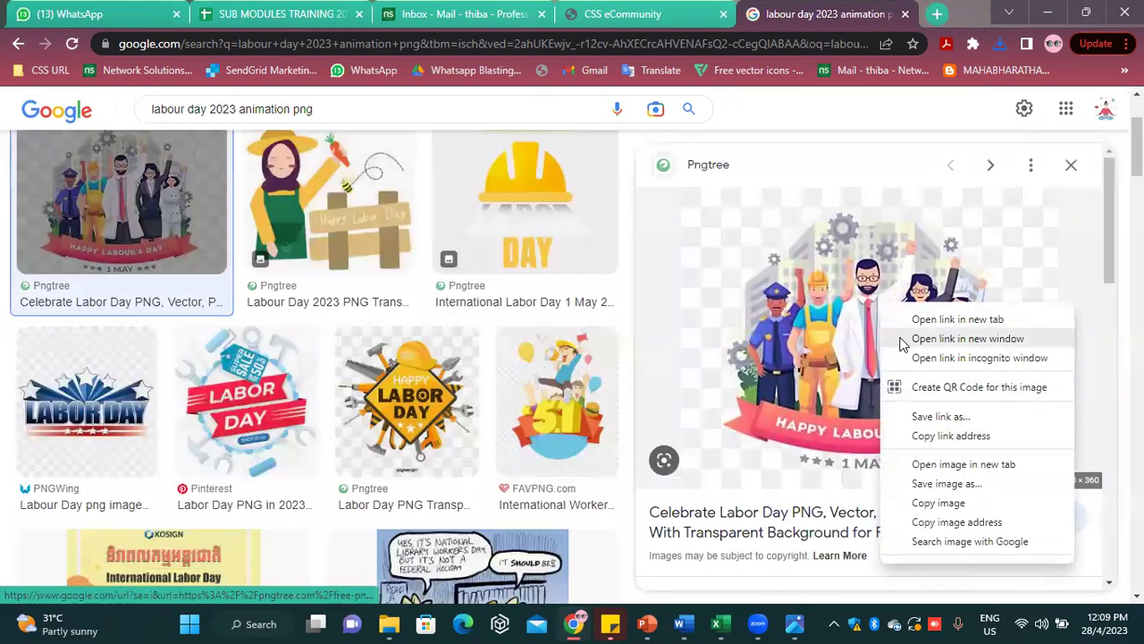
{"action": "left_click", "coordinate": [938, 483]}
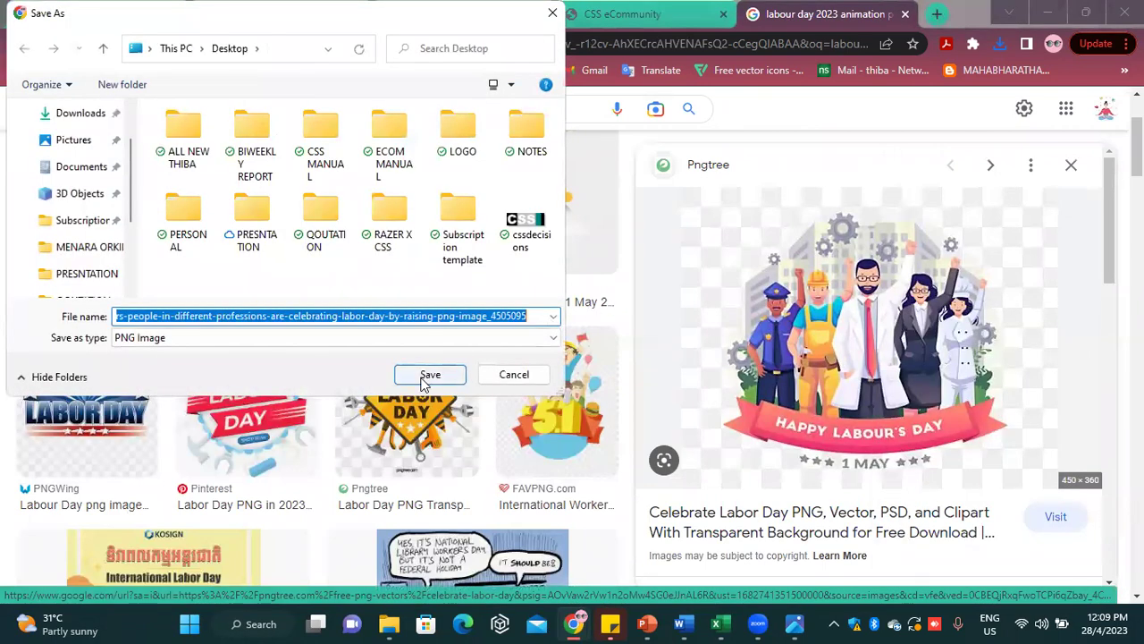
{"action": "left_click", "coordinate": [434, 375]}
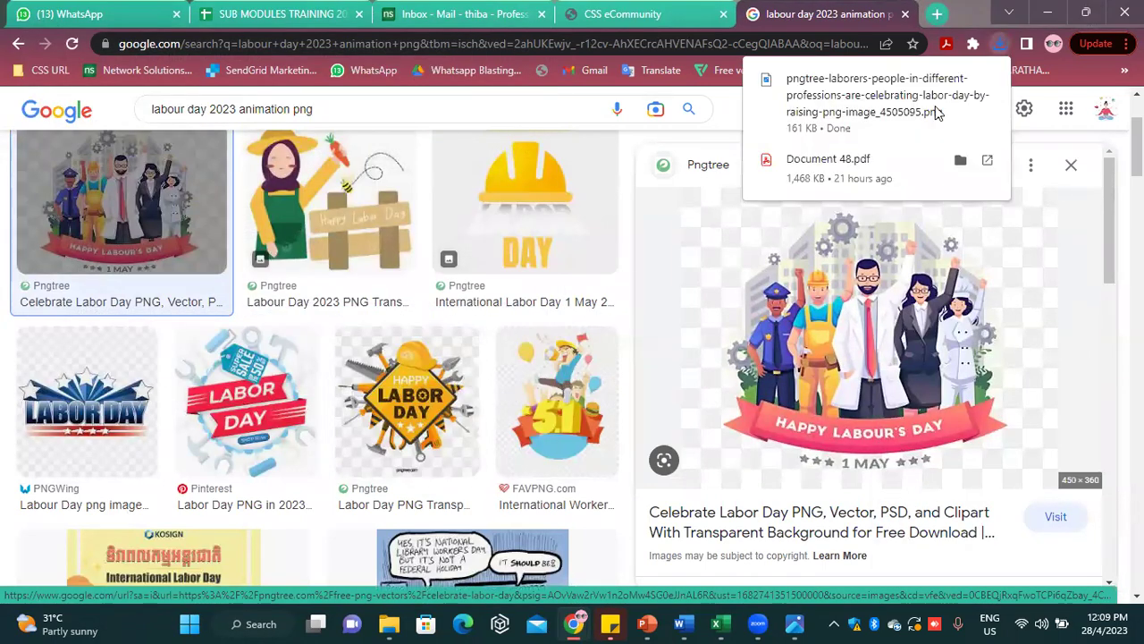
Check the downloaded PNG in the photo viewer, hide it, and return to the CSS eCommunity tab
{"action": "left_click", "coordinate": [890, 100]}
{"action": "left_click", "coordinate": [1013, 72]}
{"action": "left_click", "coordinate": [1049, 10]}
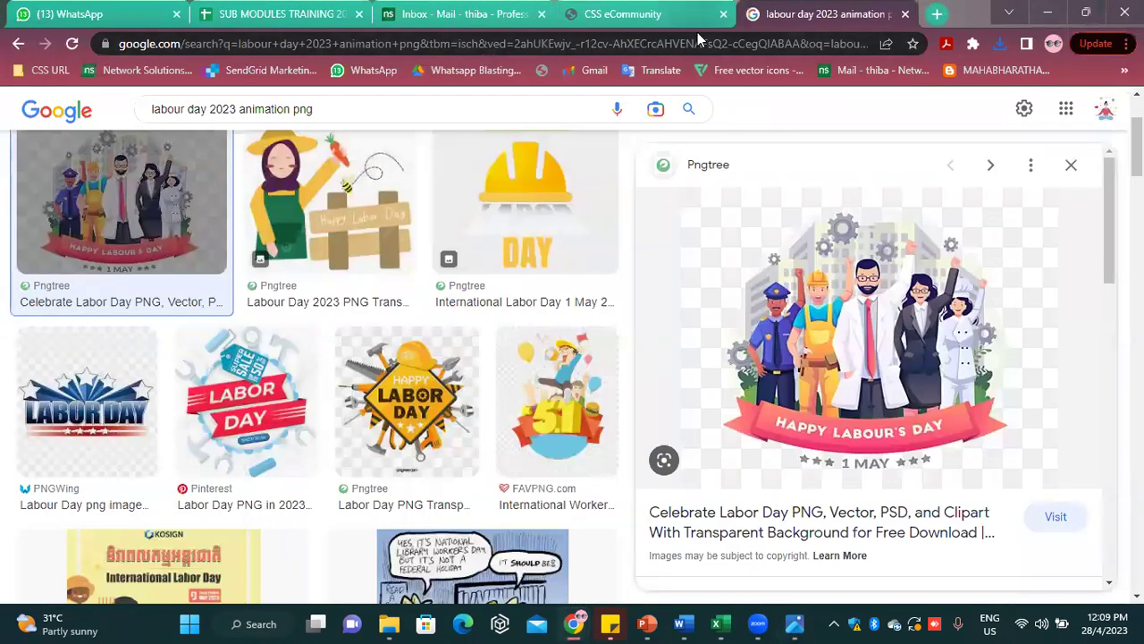
{"action": "left_click", "coordinate": [680, 13]}
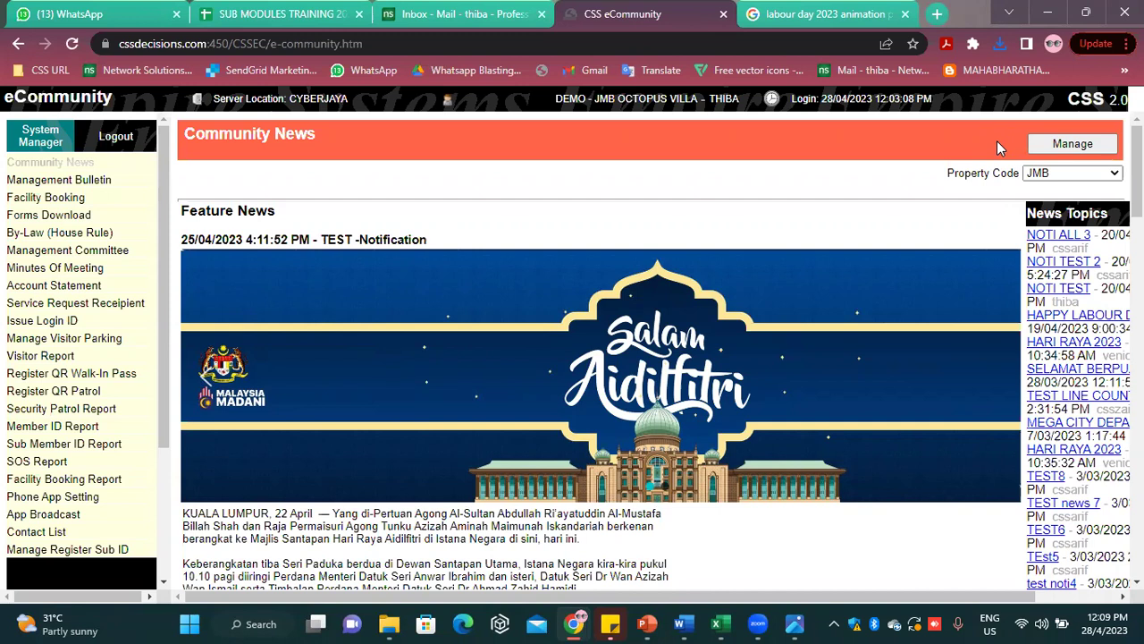
Start a new Community News article and attach the downloaded pngtree labour-day PNG
{"action": "left_click", "coordinate": [1081, 150]}
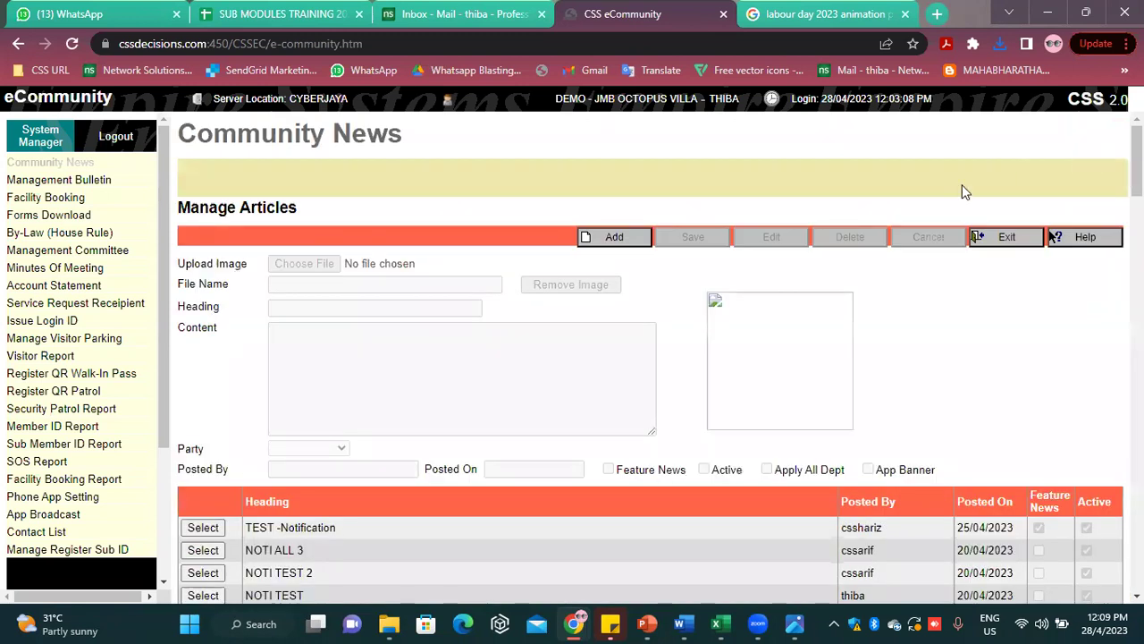
{"action": "left_click", "coordinate": [621, 238]}
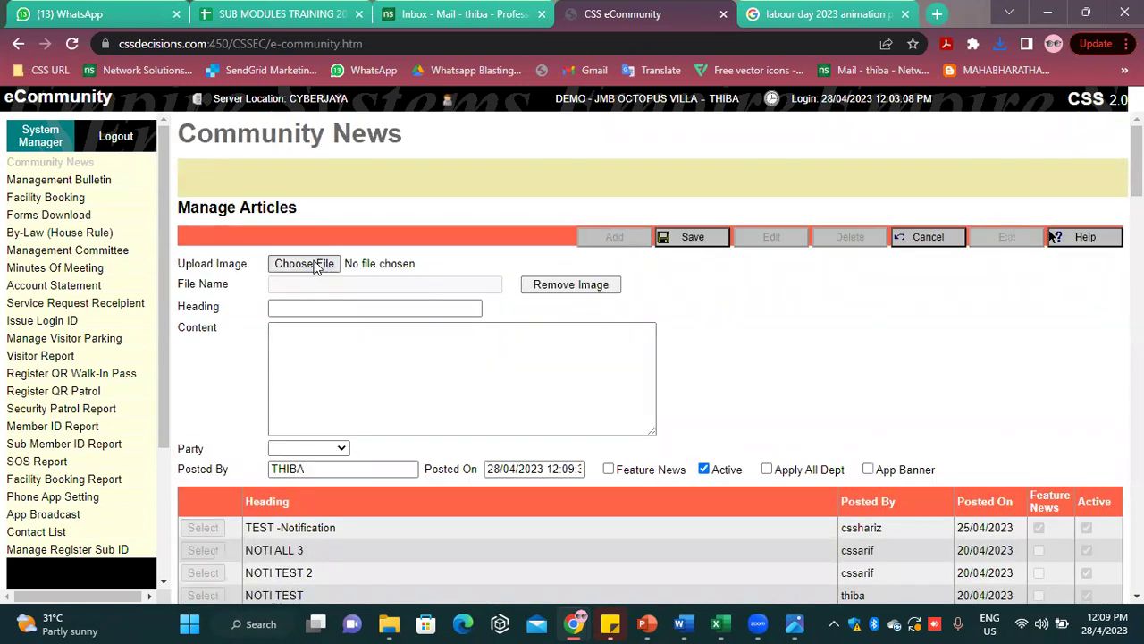
{"action": "left_click", "coordinate": [304, 264]}
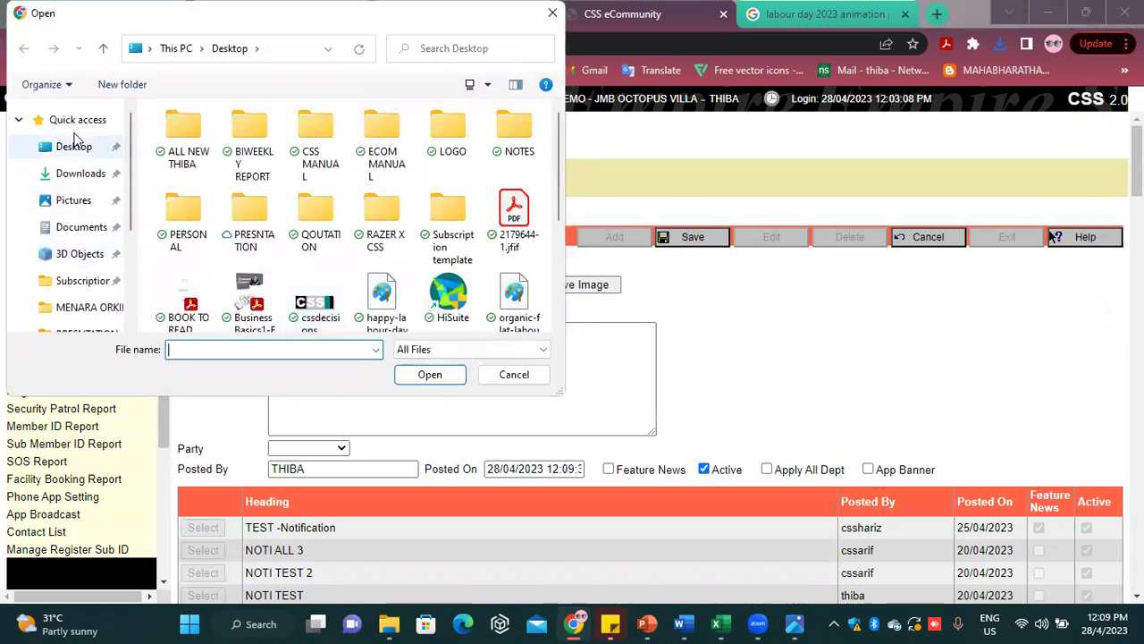
{"action": "left_click", "coordinate": [77, 120]}
{"action": "scroll", "coordinate": [223, 215], "scroll_direction": "down", "scroll_amount": 3}
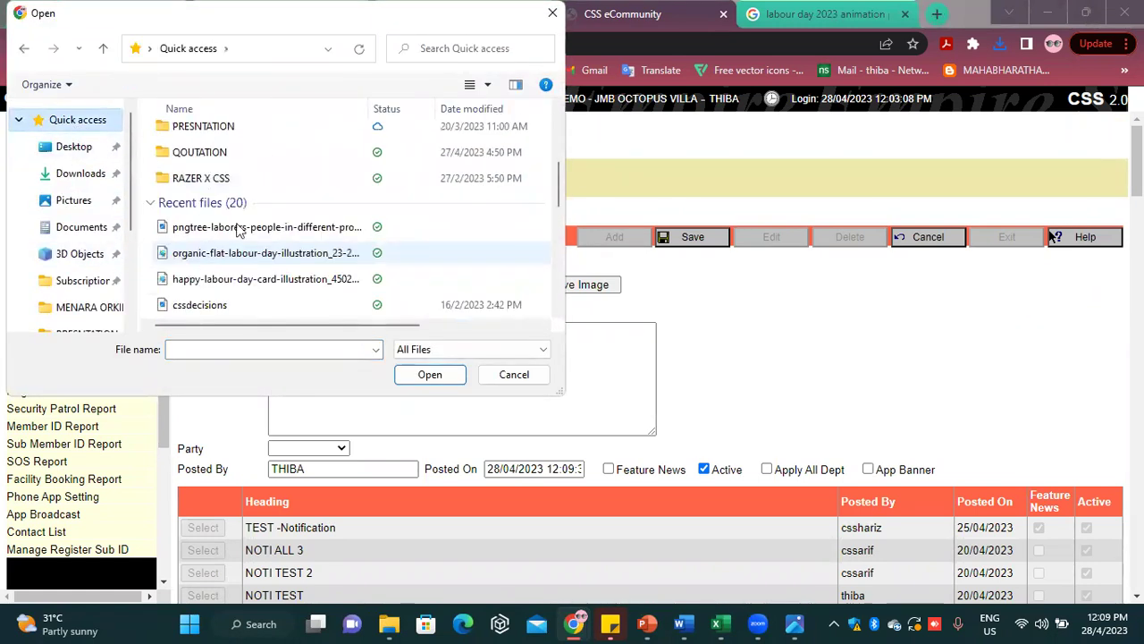
{"action": "left_click", "coordinate": [239, 230]}
{"action": "left_click", "coordinate": [427, 375]}
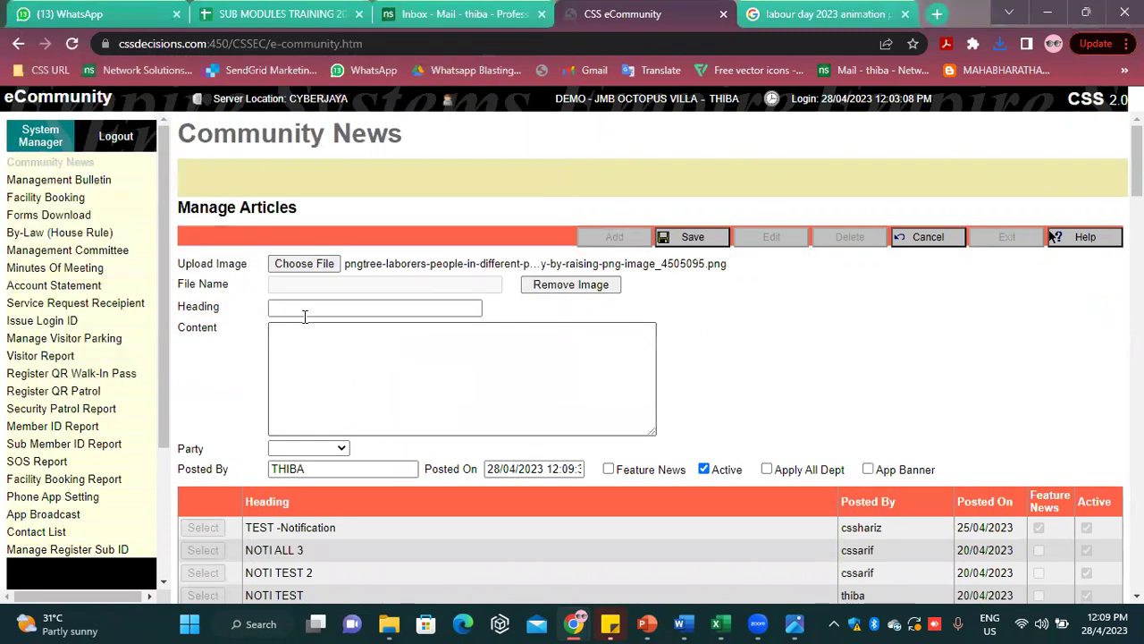
Type the article heading HAPPY LABOUR DAY 2023 in capitals
{"action": "left_click", "coordinate": [312, 304]}
{"action": "key", "text": "Caps_Lock"}
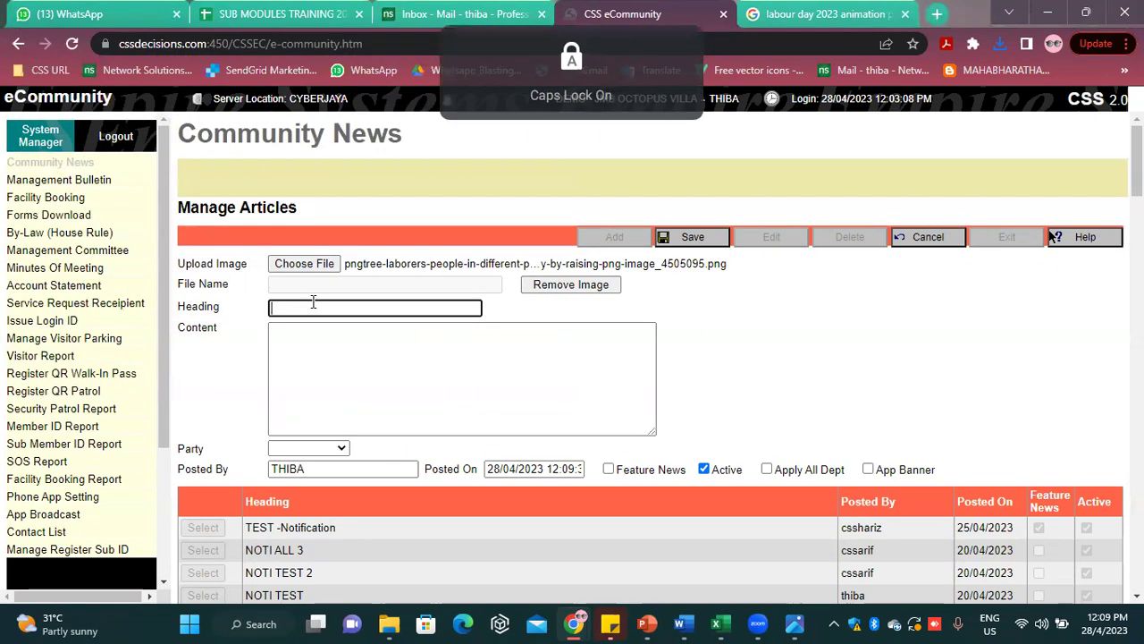
{"action": "type", "text": "HAPPY"}
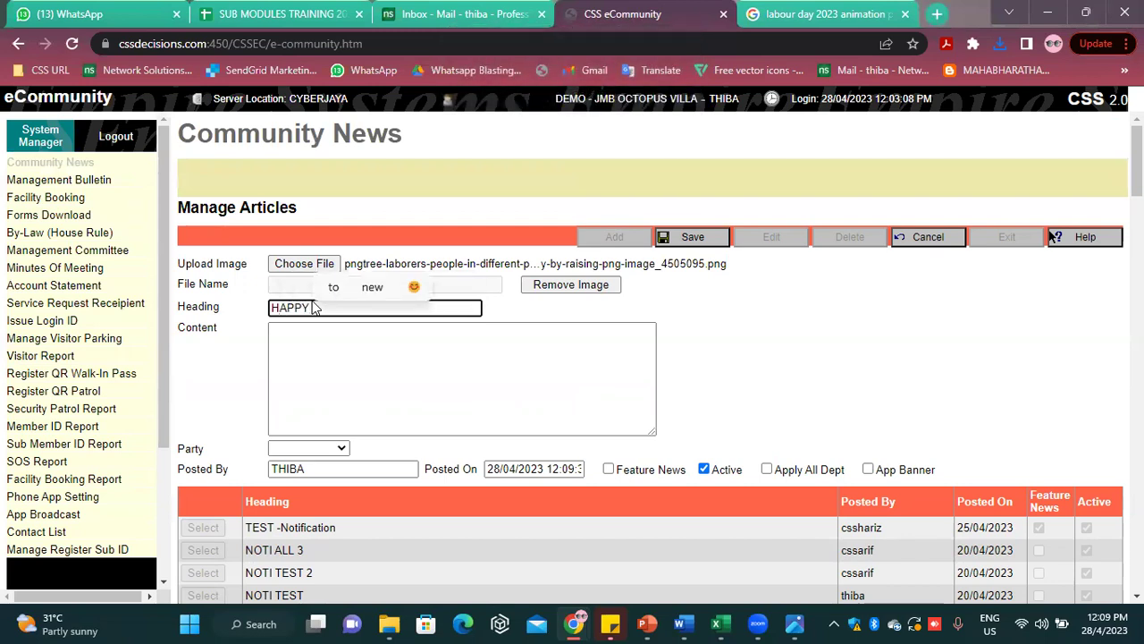
{"action": "type", "text": " LABOU"}
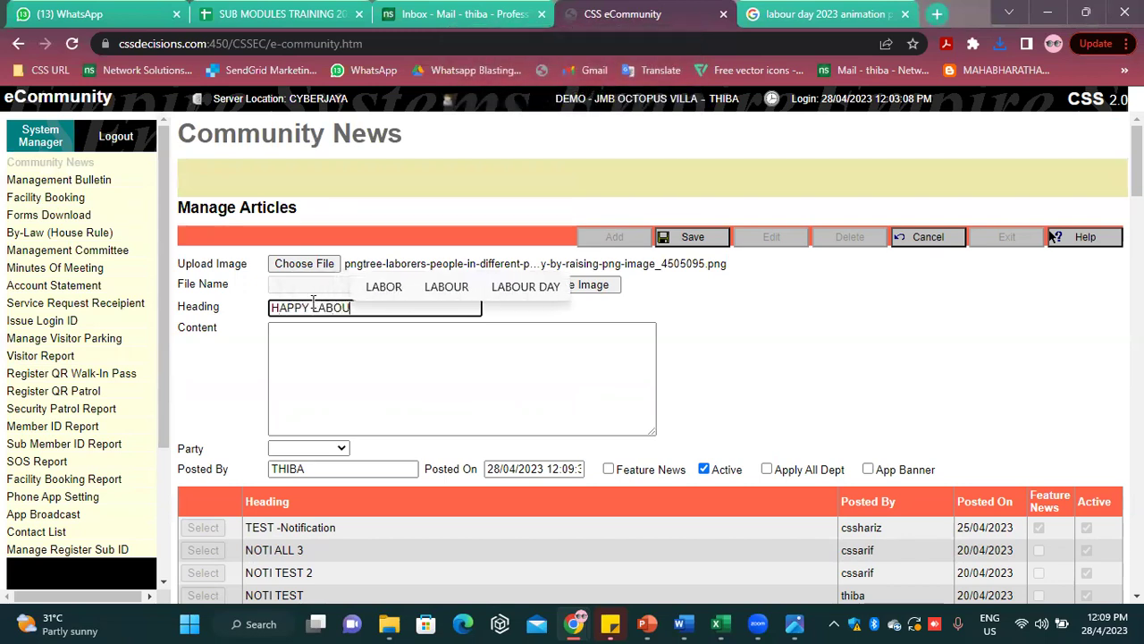
{"action": "type", "text": "R DAY "}
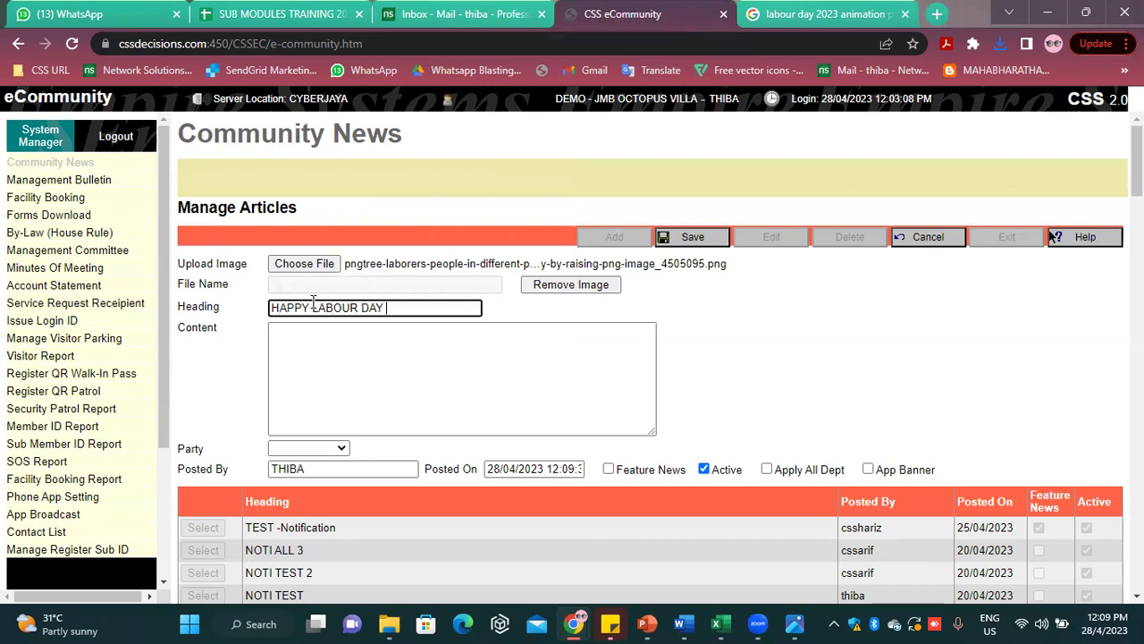
{"action": "type", "text": "2023"}
Copy the heading HAPPY LABOUR DAY 2023 and paste it as the article content
{"action": "left_click", "coordinate": [321, 366]}
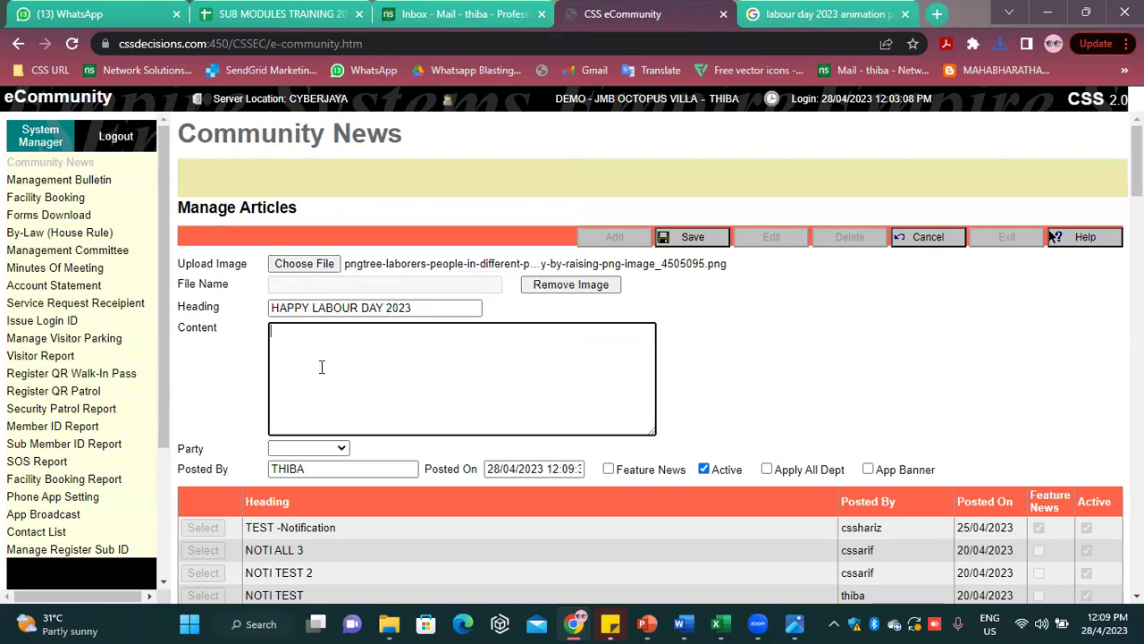
{"action": "left_click_drag", "start_coordinate": [434, 308], "coordinate": [275, 307]}
{"action": "right_click", "coordinate": [276, 307]}
{"action": "left_click", "coordinate": [320, 373]}
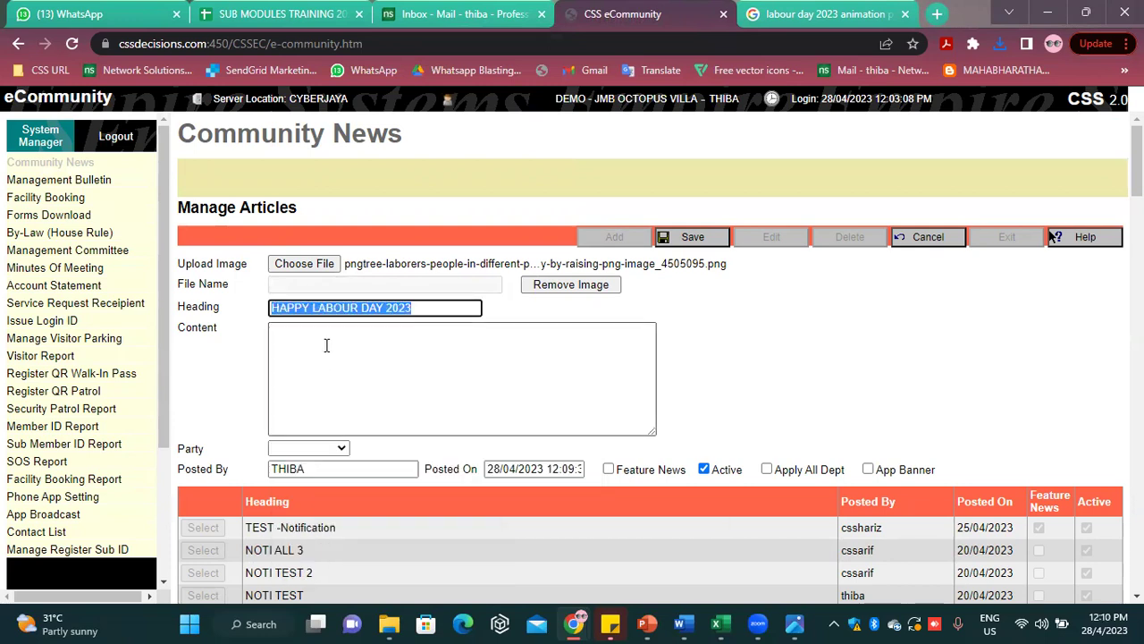
{"action": "right_click", "coordinate": [338, 370]}
{"action": "left_click", "coordinate": [417, 191]}
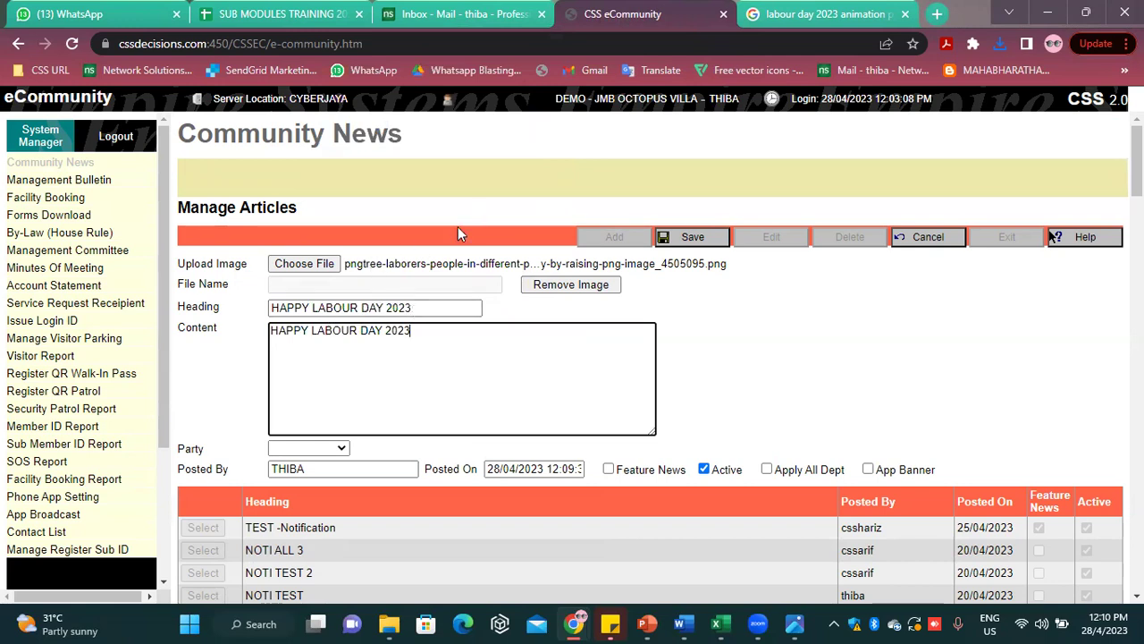
{"action": "triple_click", "coordinate": [441, 308]}
{"action": "triple_click", "coordinate": [443, 347]}
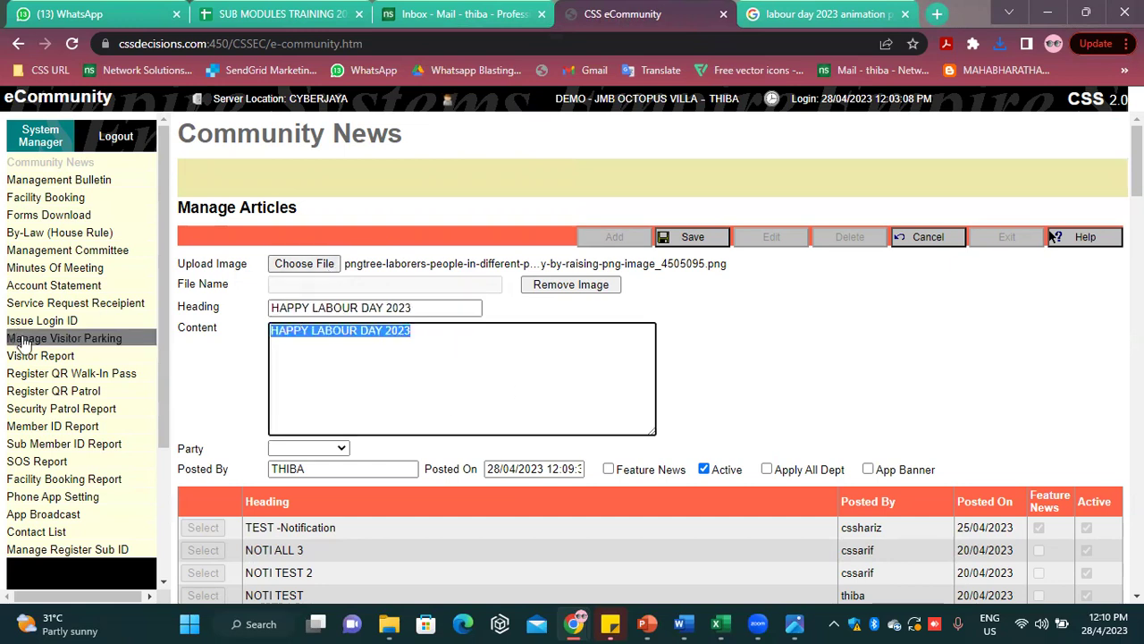
{"action": "left_click", "coordinate": [433, 370]}
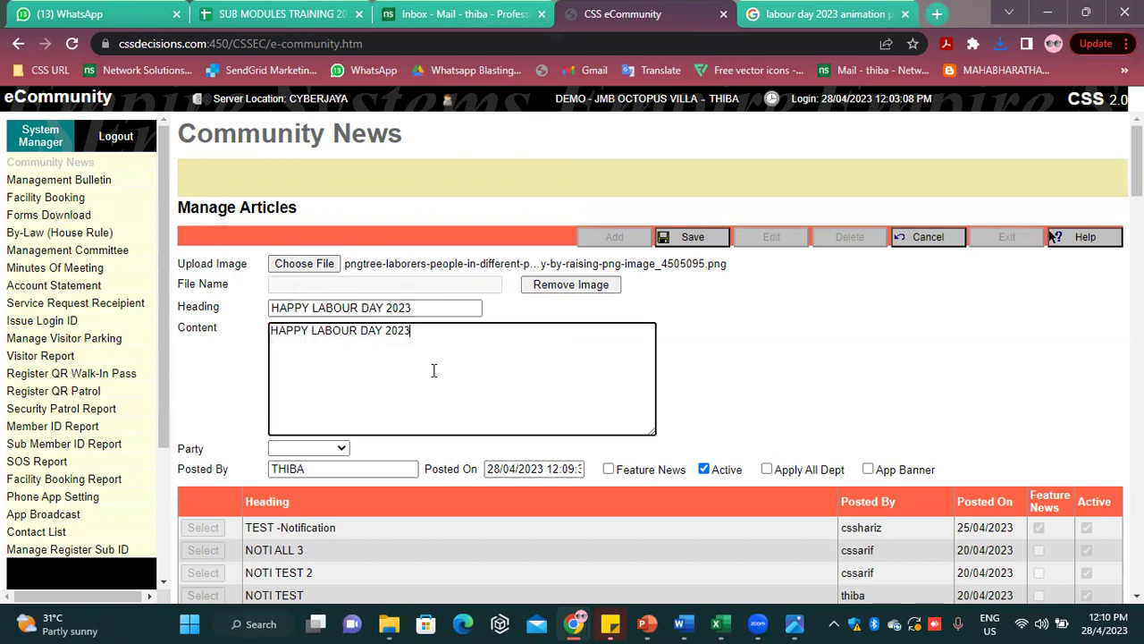
Set Party to All and tick Feature News and App Banner
{"action": "left_click", "coordinate": [304, 449]}
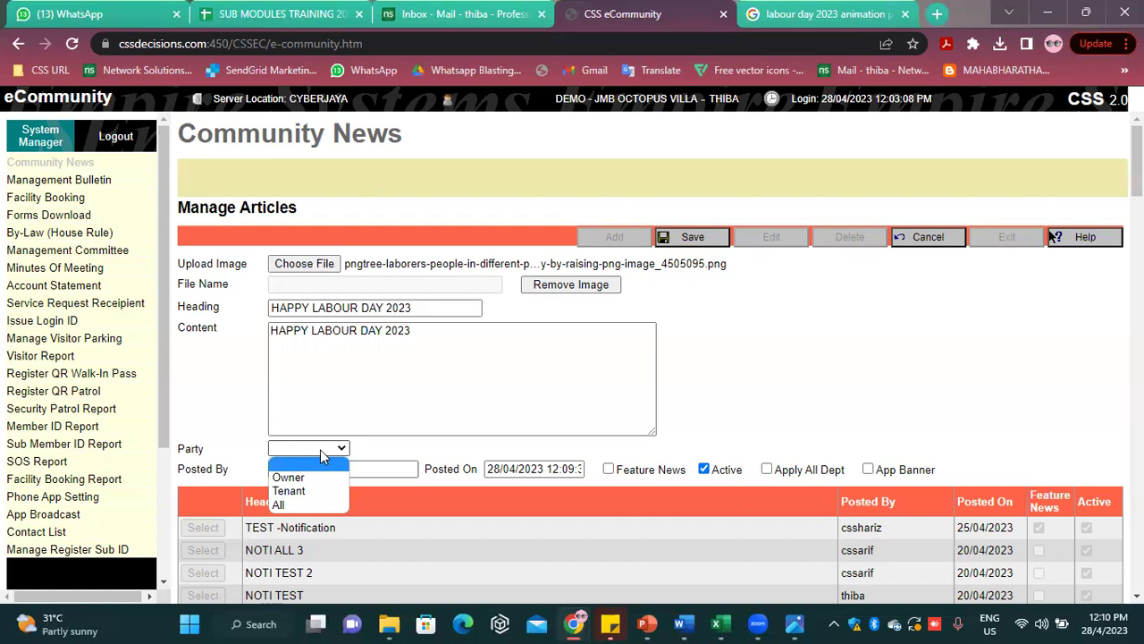
{"action": "left_click", "coordinate": [282, 504]}
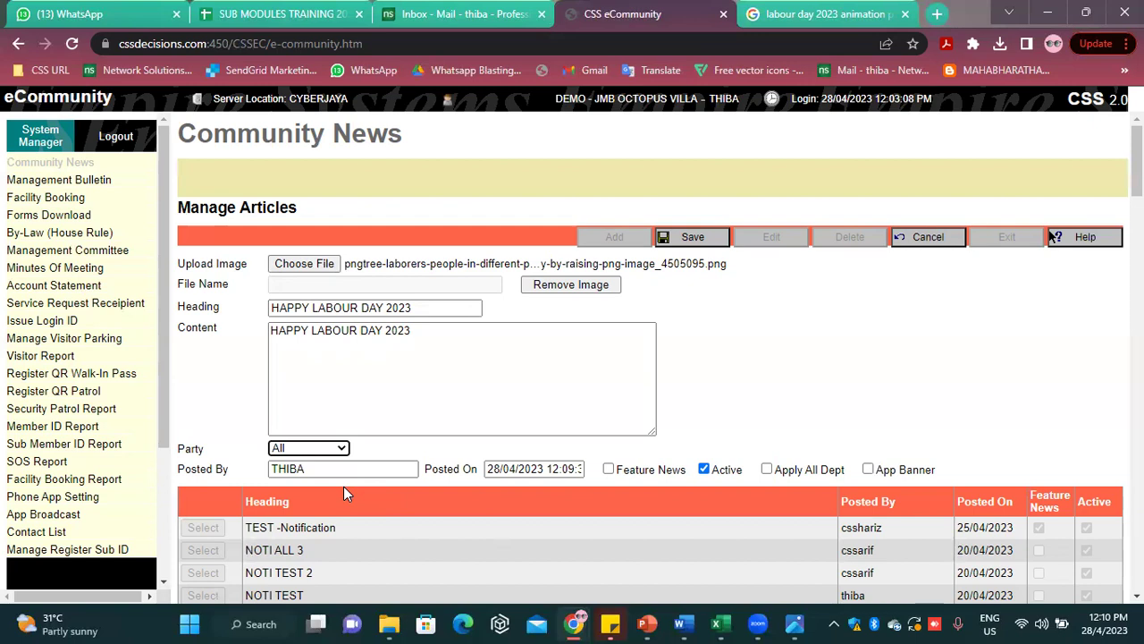
{"action": "left_click_drag", "start_coordinate": [639, 475], "coordinate": [640, 474]}
{"action": "left_click", "coordinate": [914, 475]}
Save the HAPPY LABOUR DAY 2023 article and exit to see it featured in Community News
{"action": "left_click", "coordinate": [709, 238]}
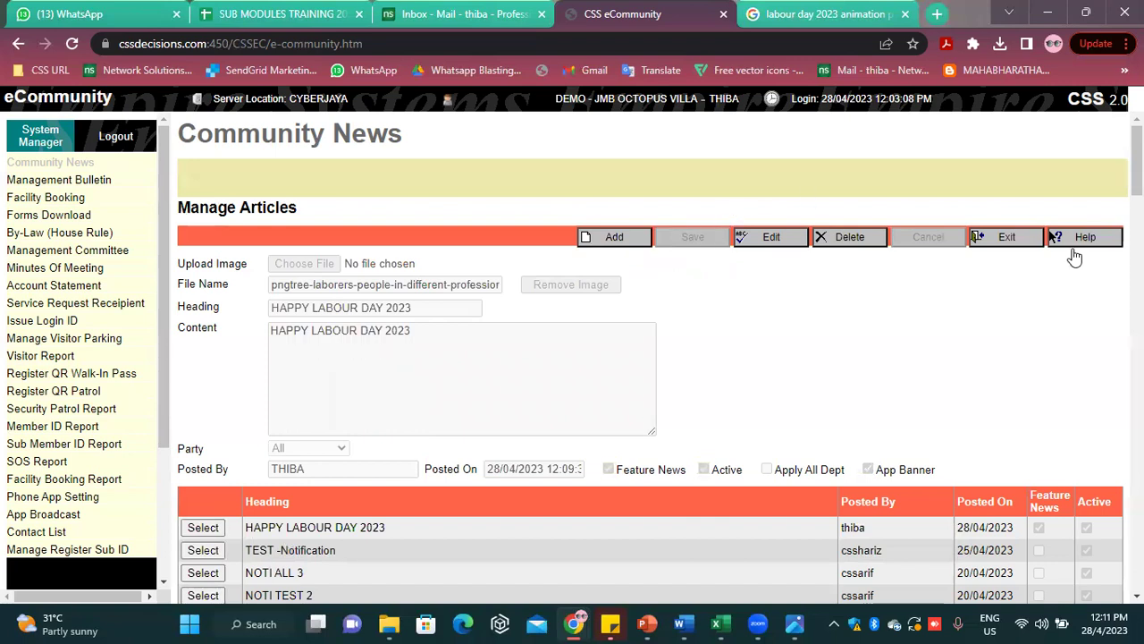
{"action": "left_click", "coordinate": [1003, 236]}
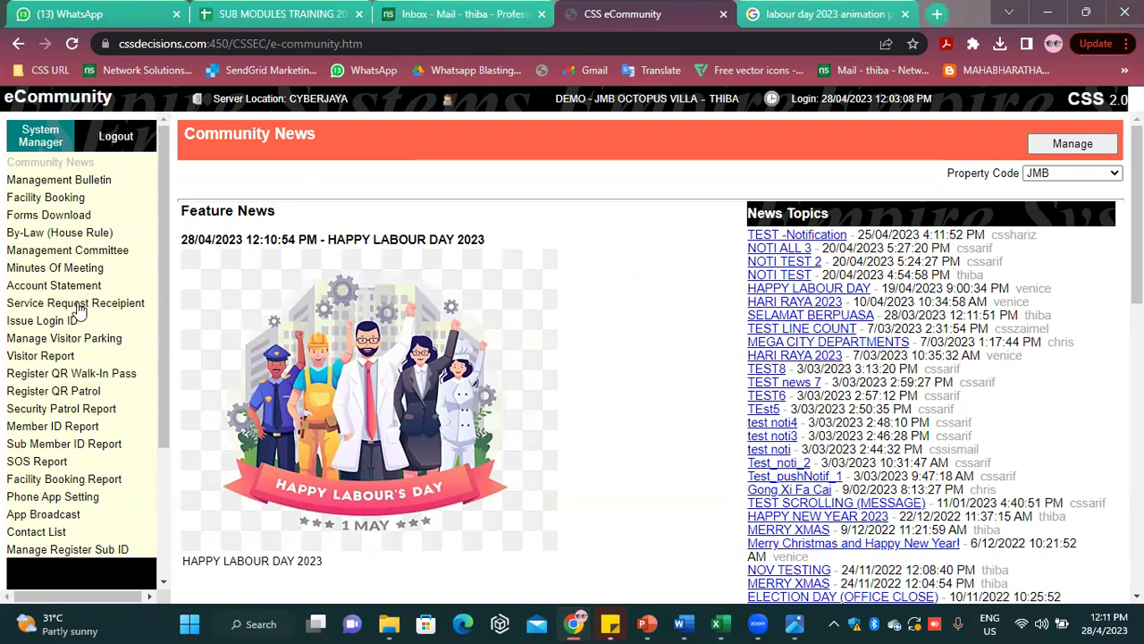
{"action": "left_click", "coordinate": [85, 180]}
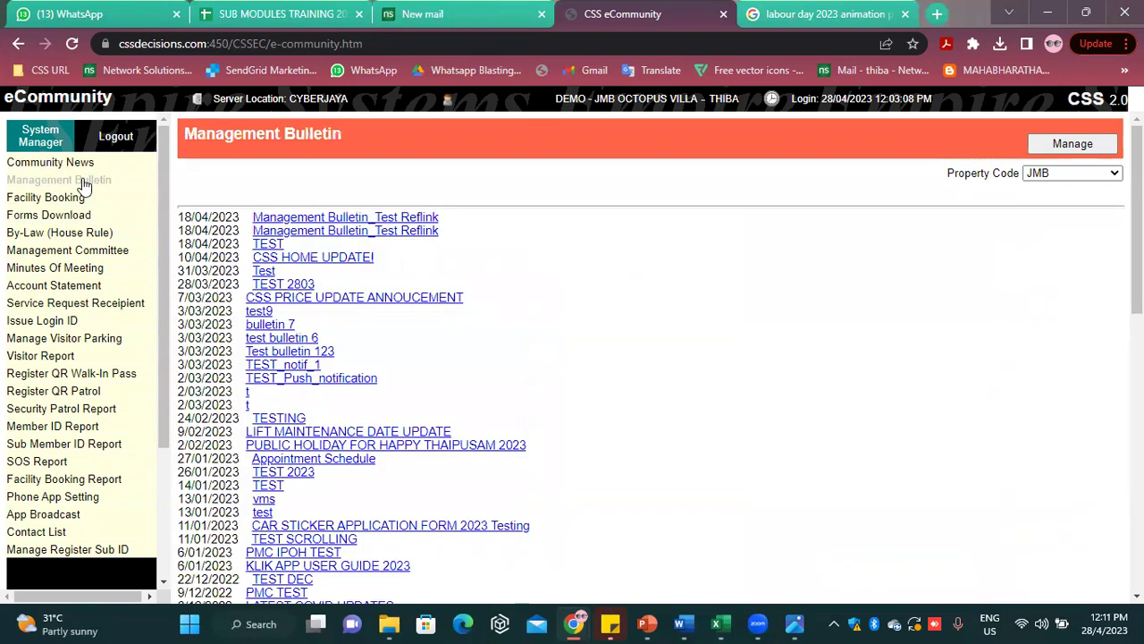
{"action": "left_click", "coordinate": [80, 163]}
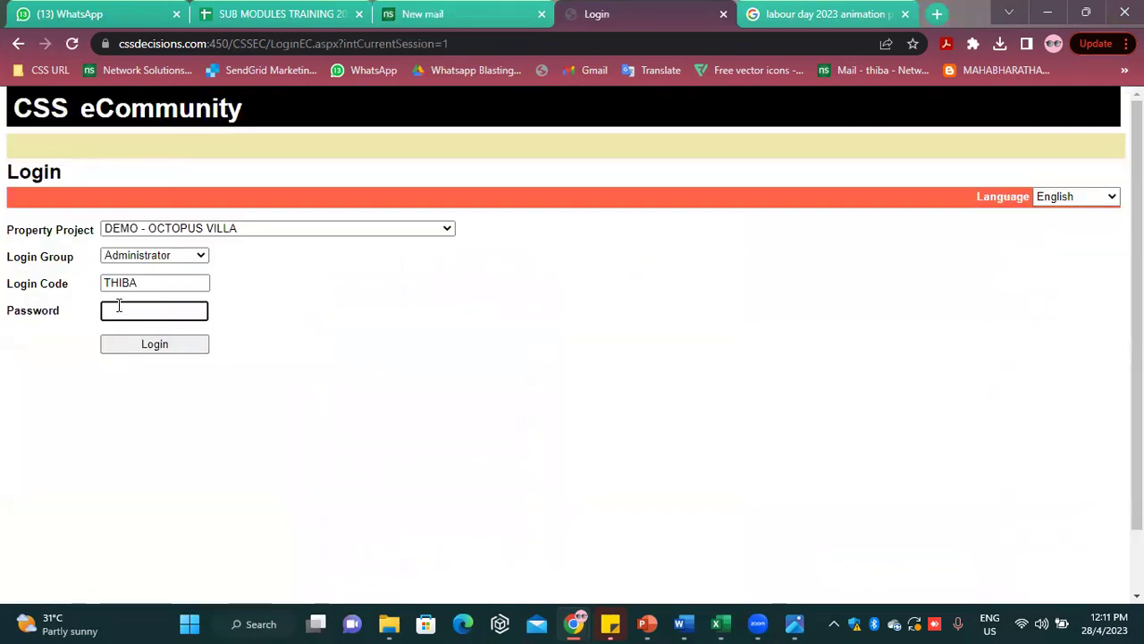
{"action": "type", "text": "••••"}
{"action": "key", "text": "Return"}
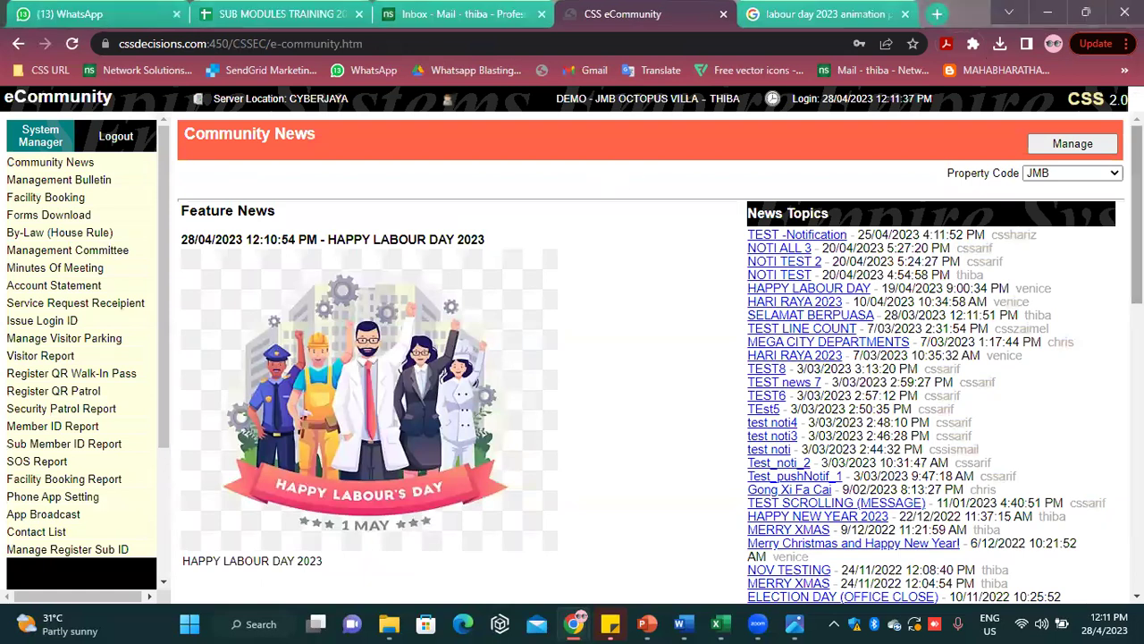
Delete the old TEST news 7 article from Manage Articles
{"action": "left_click", "coordinate": [1102, 147]}
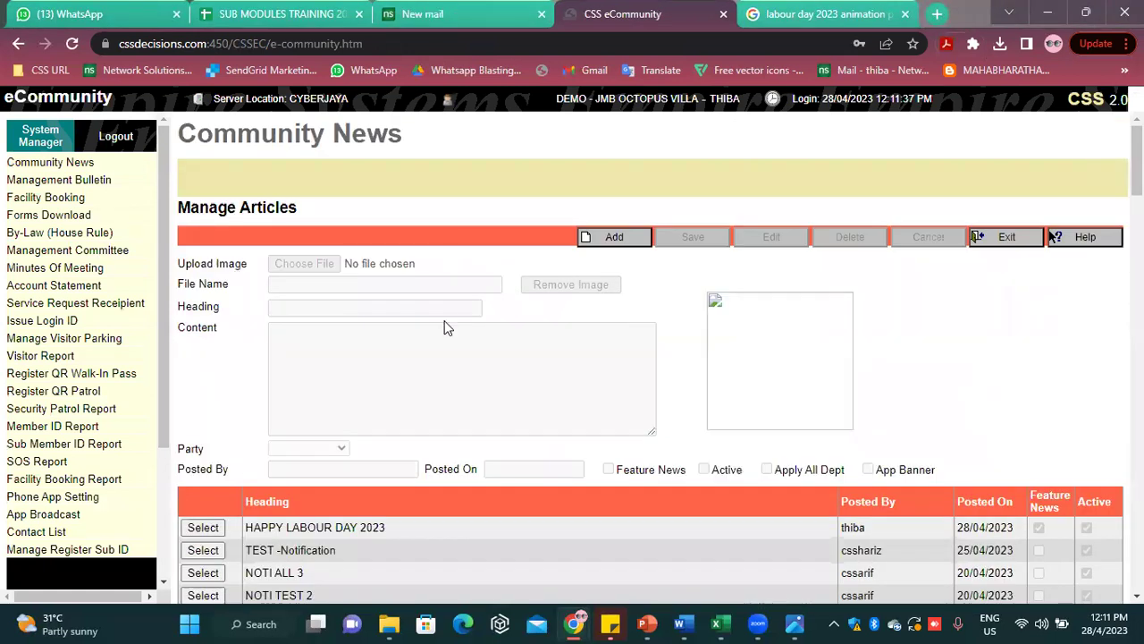
{"action": "scroll", "coordinate": [396, 442], "scroll_direction": "down", "scroll_amount": 5}
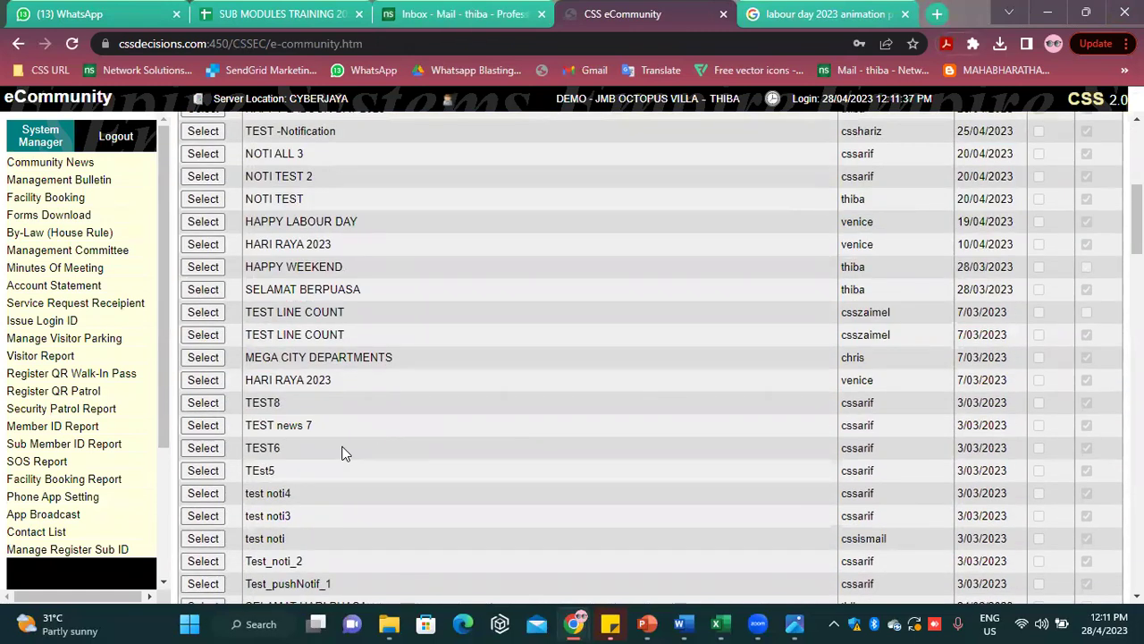
{"action": "left_click", "coordinate": [200, 431]}
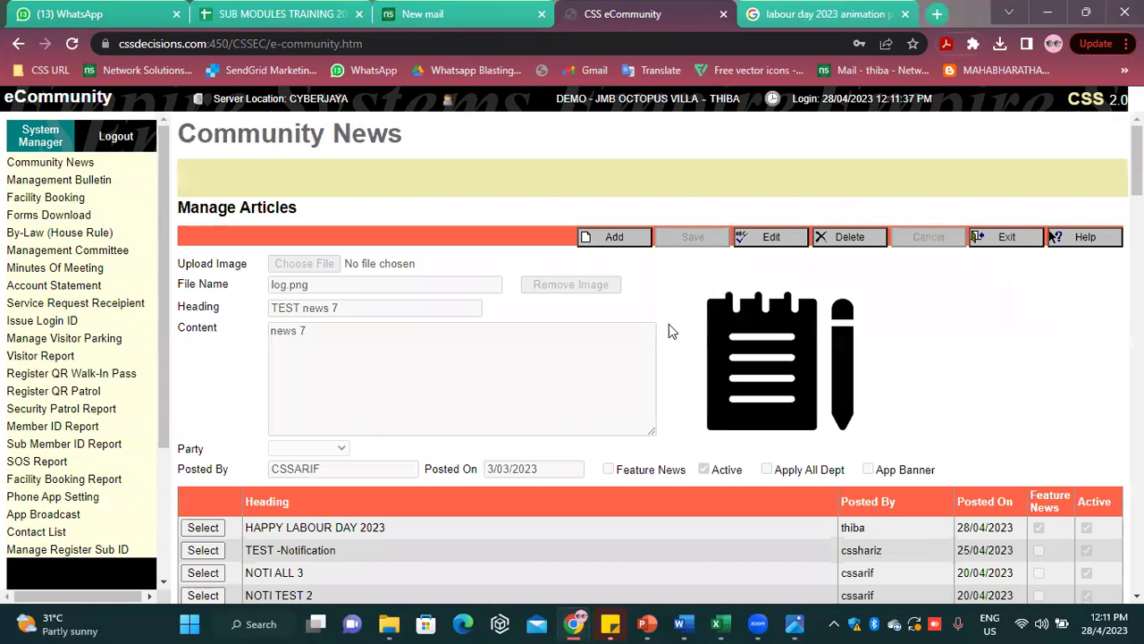
{"action": "left_click", "coordinate": [845, 237]}
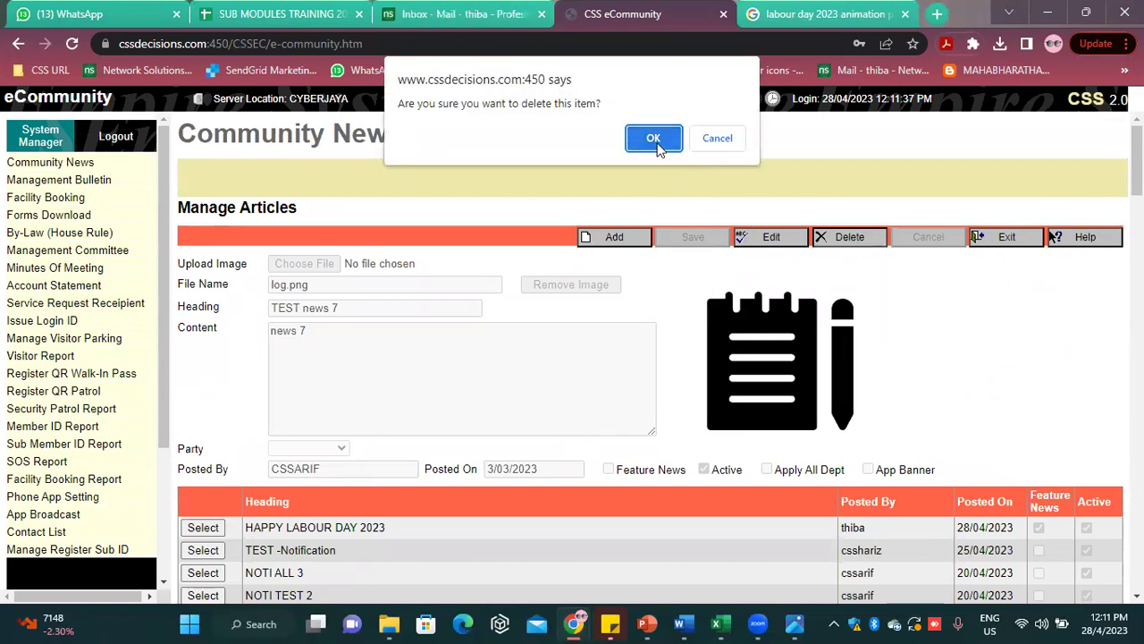
{"action": "left_click", "coordinate": [653, 140]}
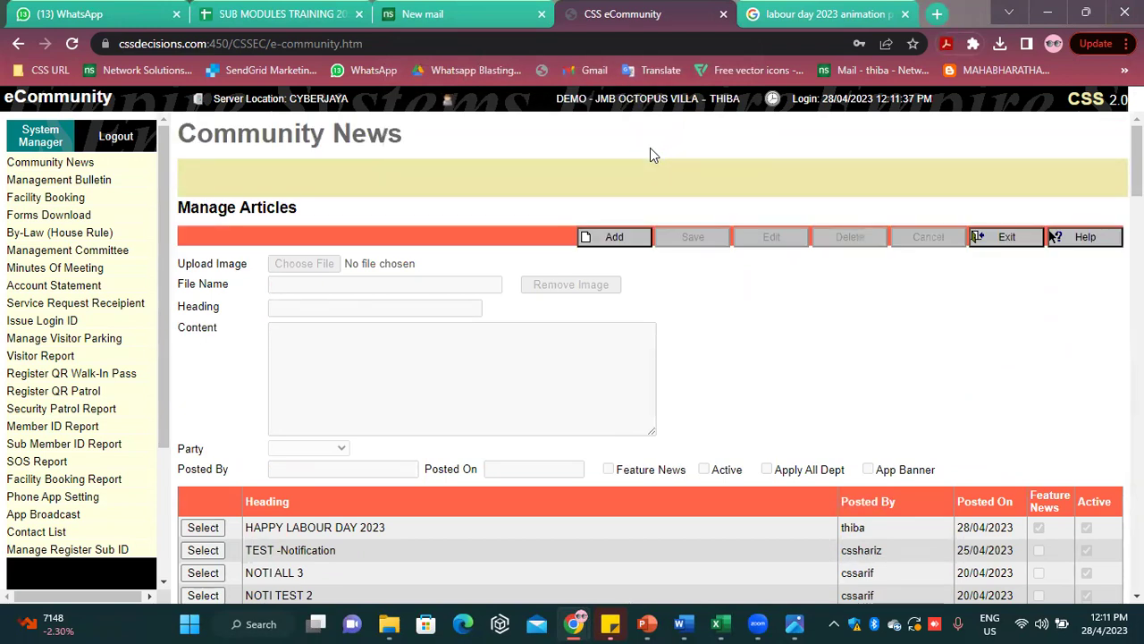
Make the TEST8 article inactive, save it, and return to Community News
{"action": "scroll", "coordinate": [306, 406], "scroll_direction": "down", "scroll_amount": 5}
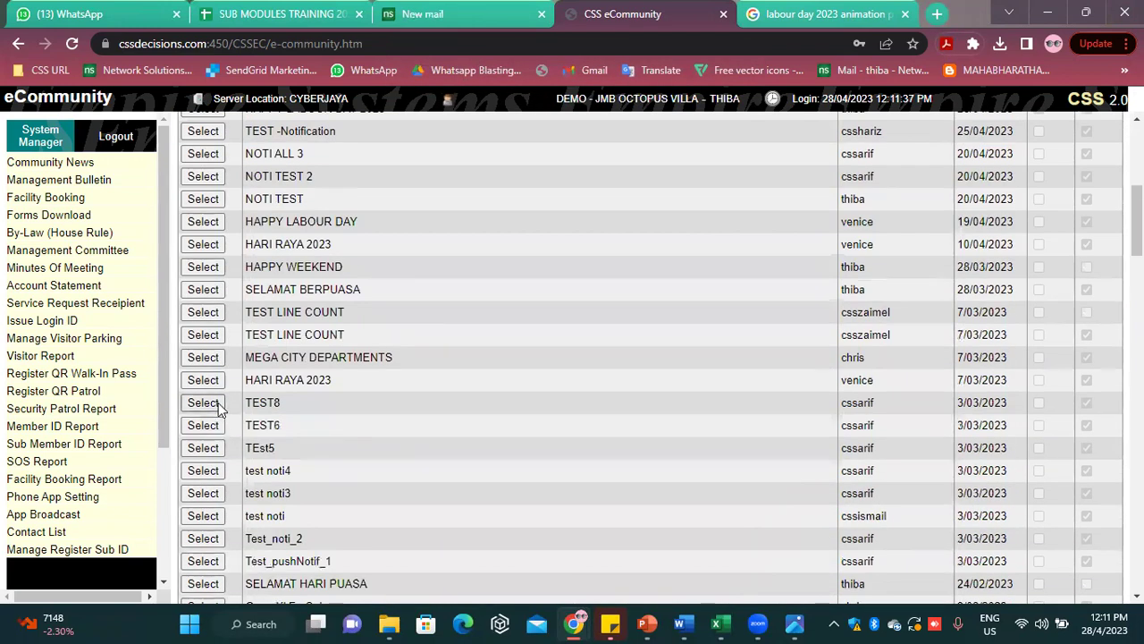
{"action": "left_click", "coordinate": [203, 403]}
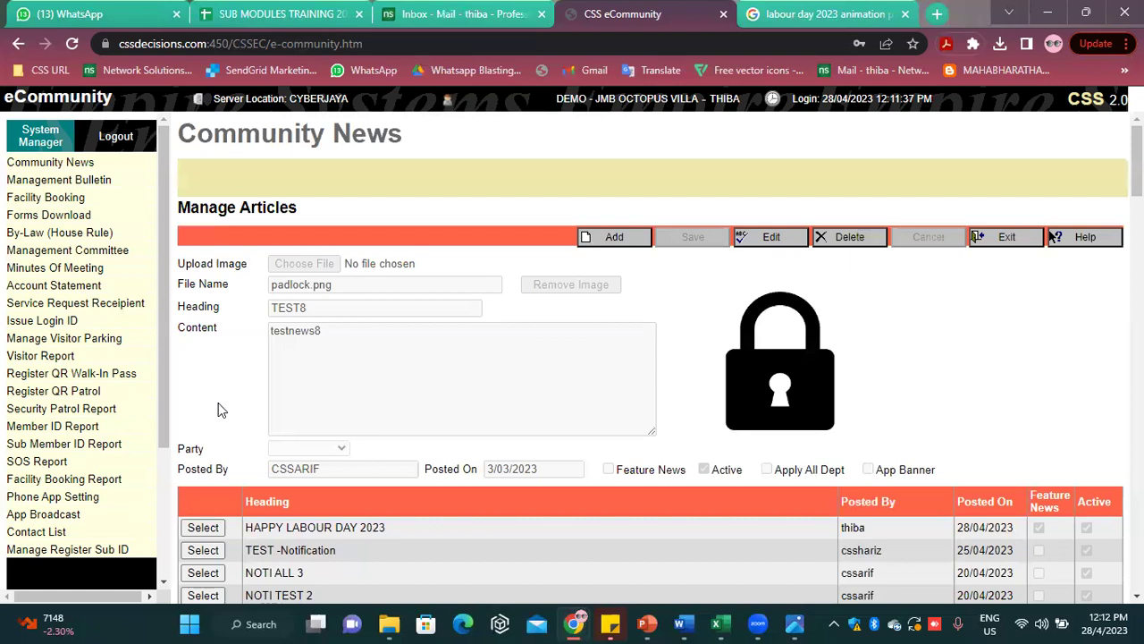
{"action": "scroll", "coordinate": [218, 407], "scroll_direction": "down", "scroll_amount": 3}
{"action": "scroll", "coordinate": [635, 439], "scroll_direction": "up", "scroll_amount": 4}
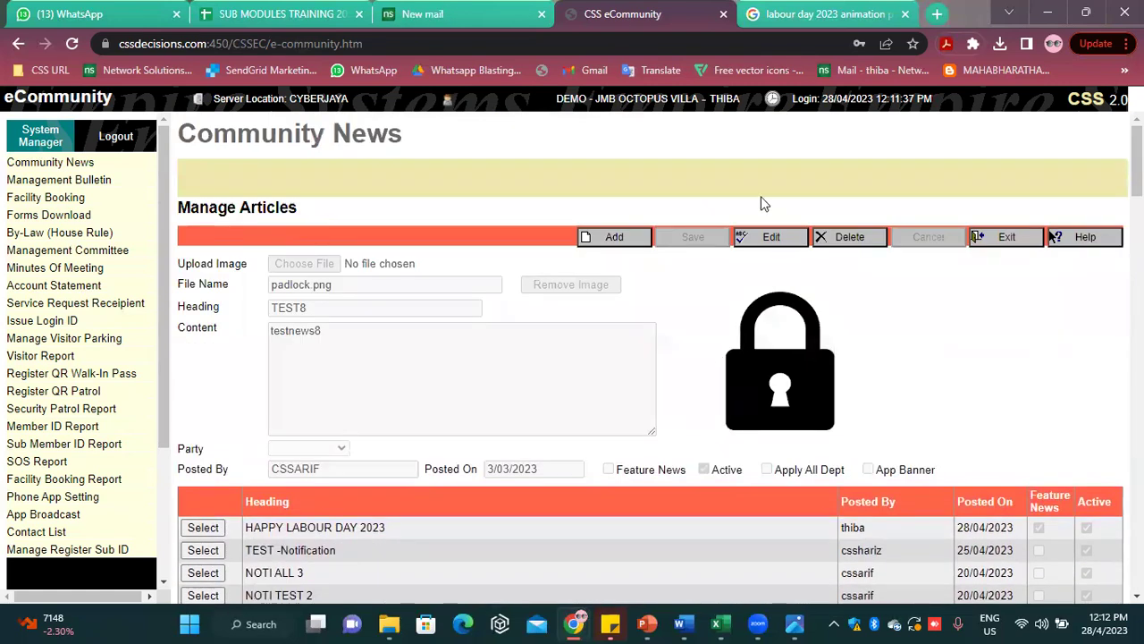
{"action": "left_click", "coordinate": [771, 237]}
{"action": "left_click", "coordinate": [704, 469]}
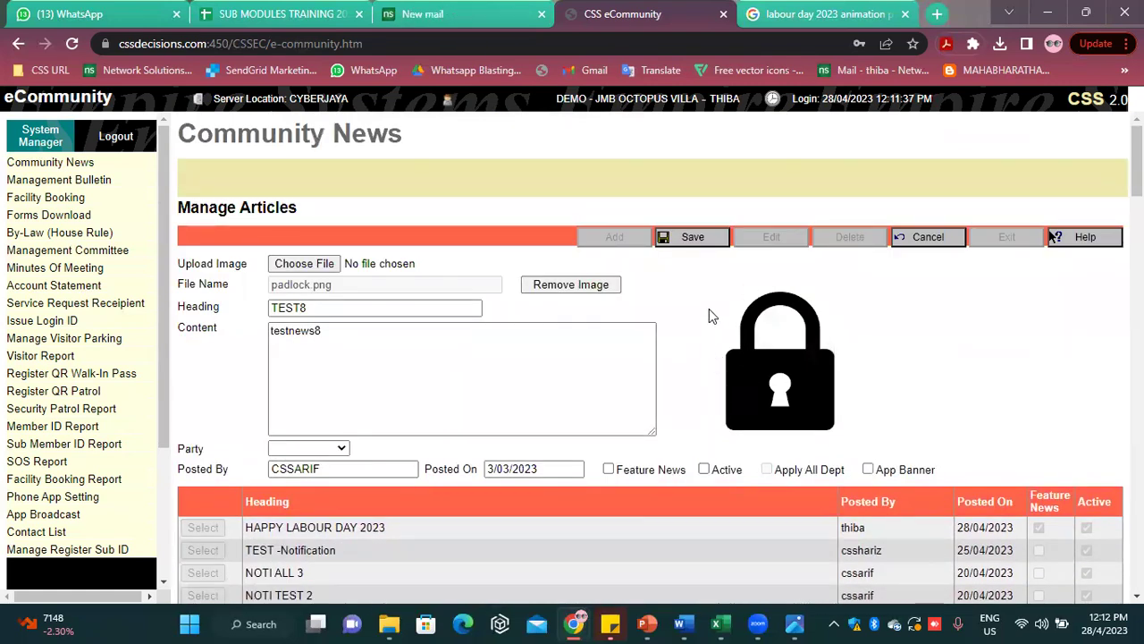
{"action": "left_click", "coordinate": [693, 237]}
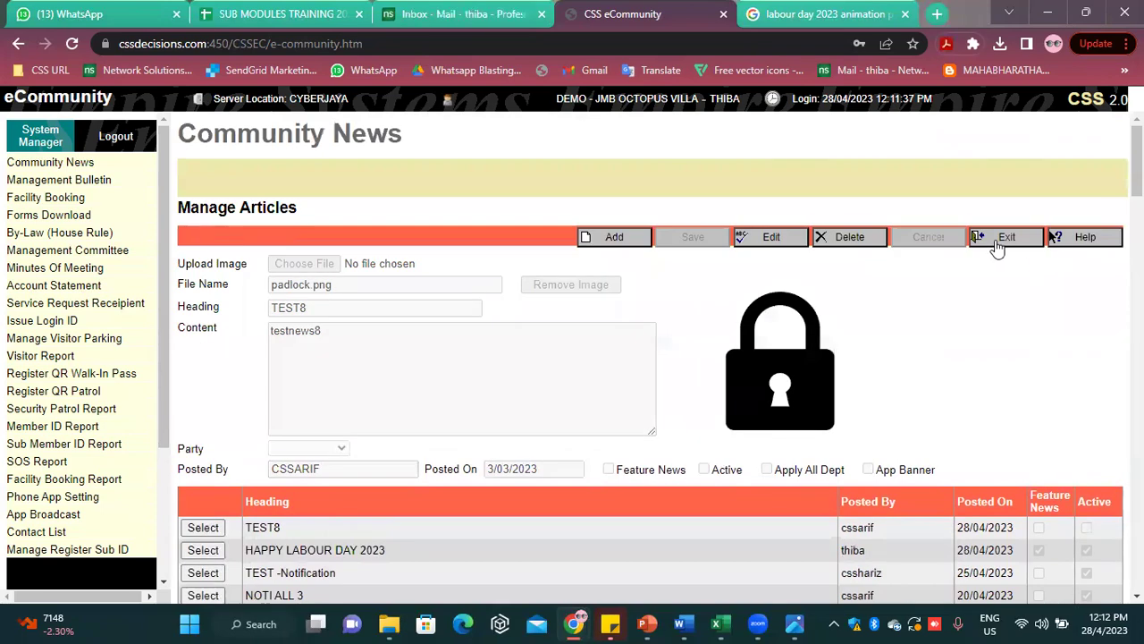
{"action": "scroll", "coordinate": [325, 476], "scroll_direction": "down", "scroll_amount": 5}
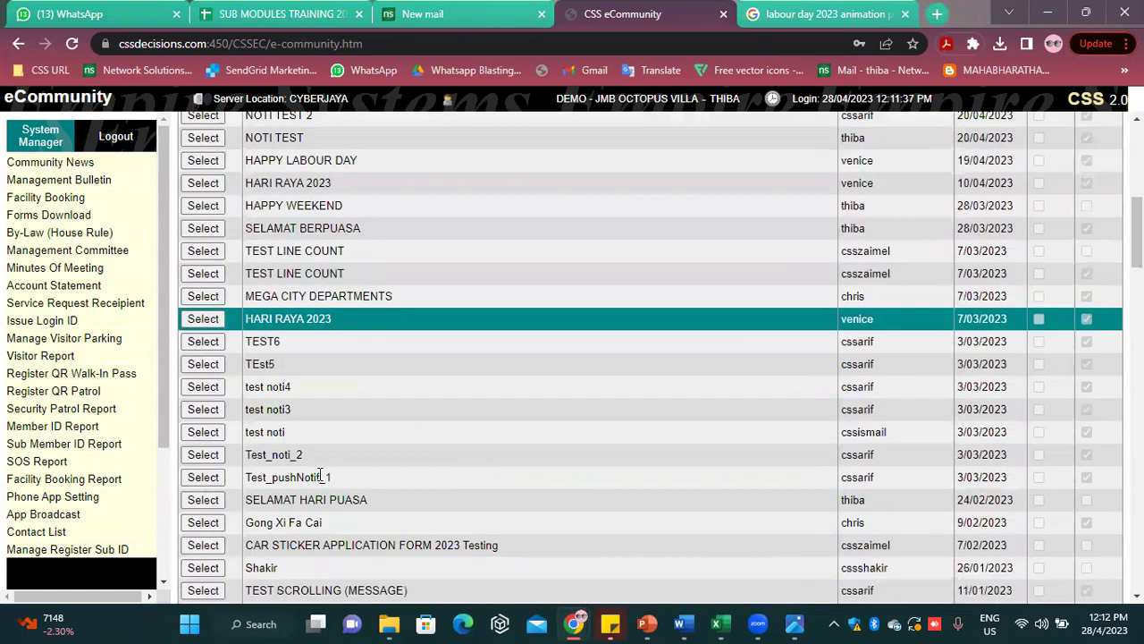
{"action": "scroll", "coordinate": [320, 476], "scroll_direction": "up", "scroll_amount": 5}
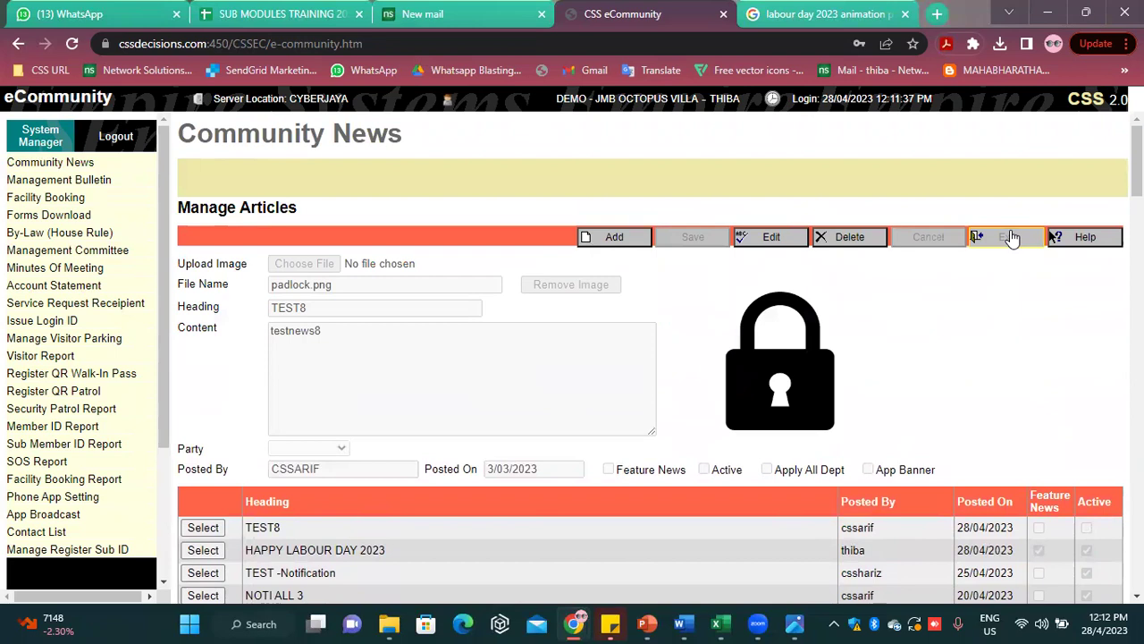
{"action": "left_click", "coordinate": [1008, 237]}
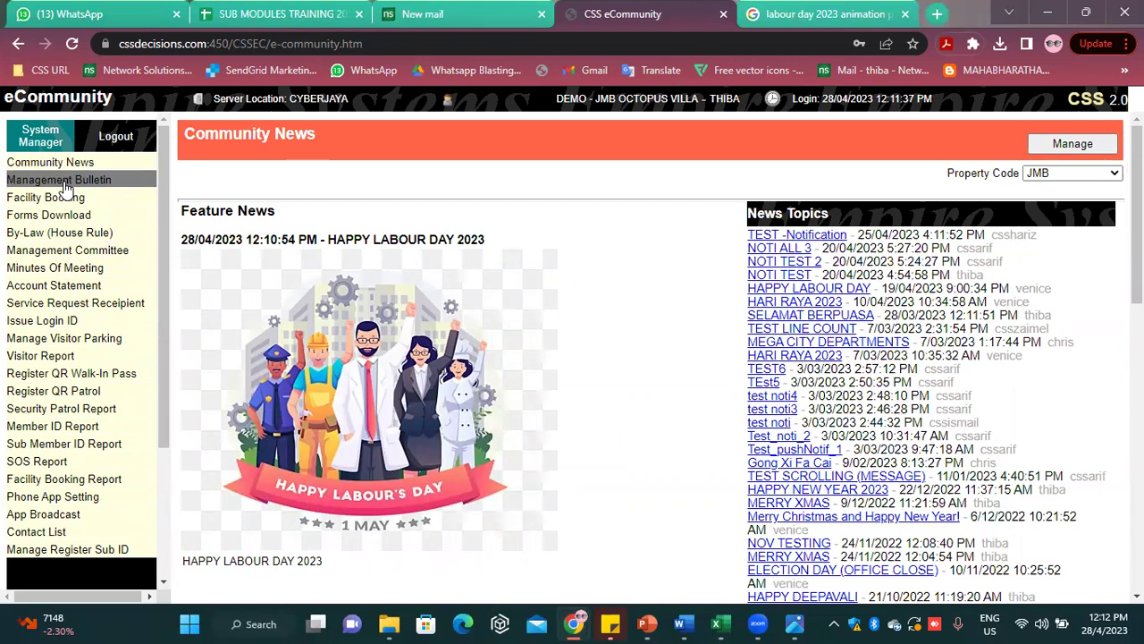
Go to Management Bulletin and open its Manage view of uploaded files
{"action": "left_click", "coordinate": [65, 183]}
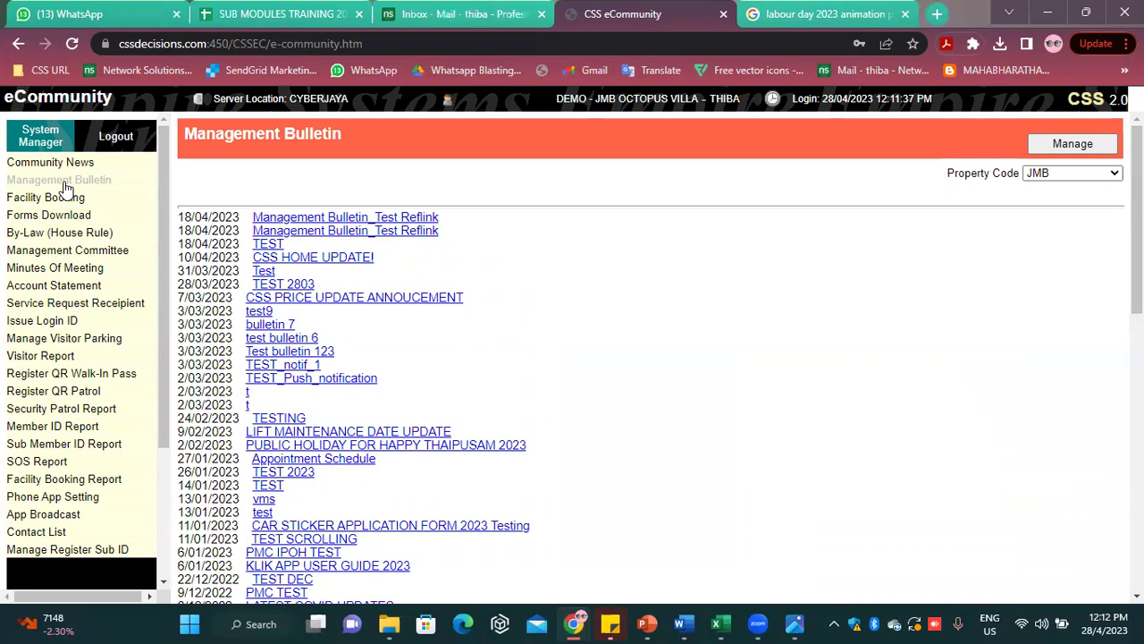
{"action": "left_click", "coordinate": [1068, 146]}
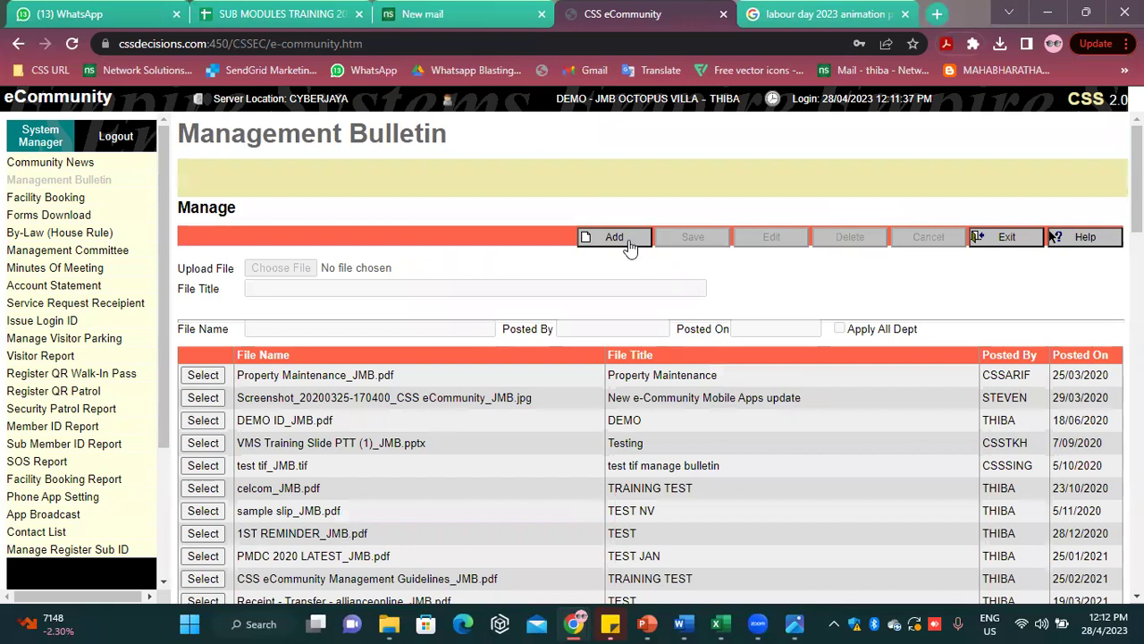
Add a new bulletin entry and browse the Downloads folder for its upload file
{"action": "left_click", "coordinate": [615, 238]}
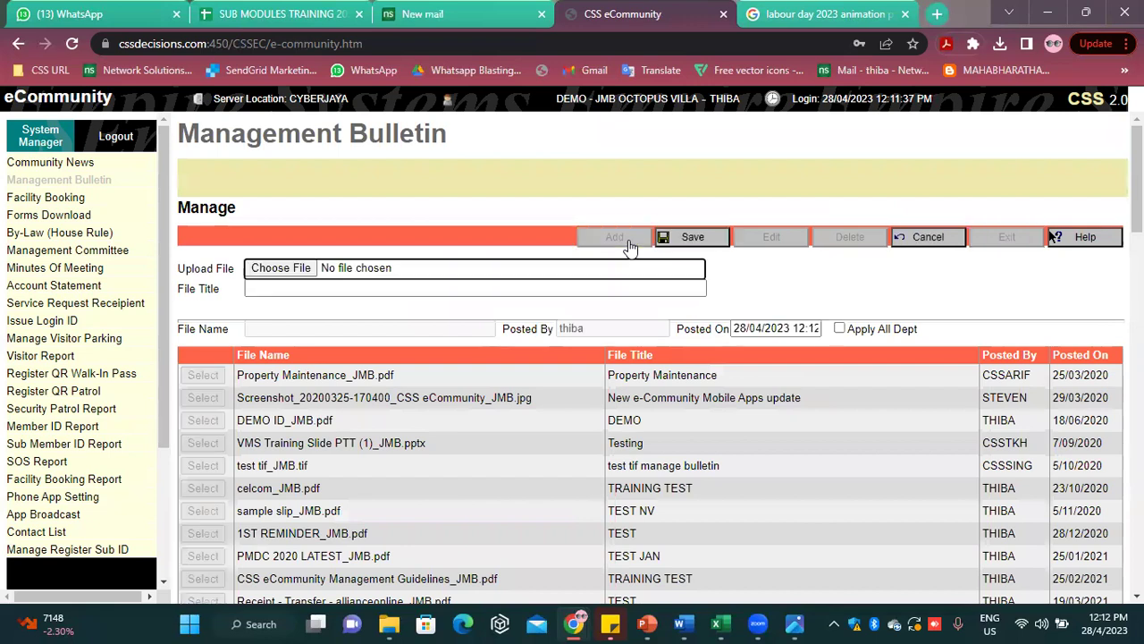
{"action": "left_click", "coordinate": [289, 267]}
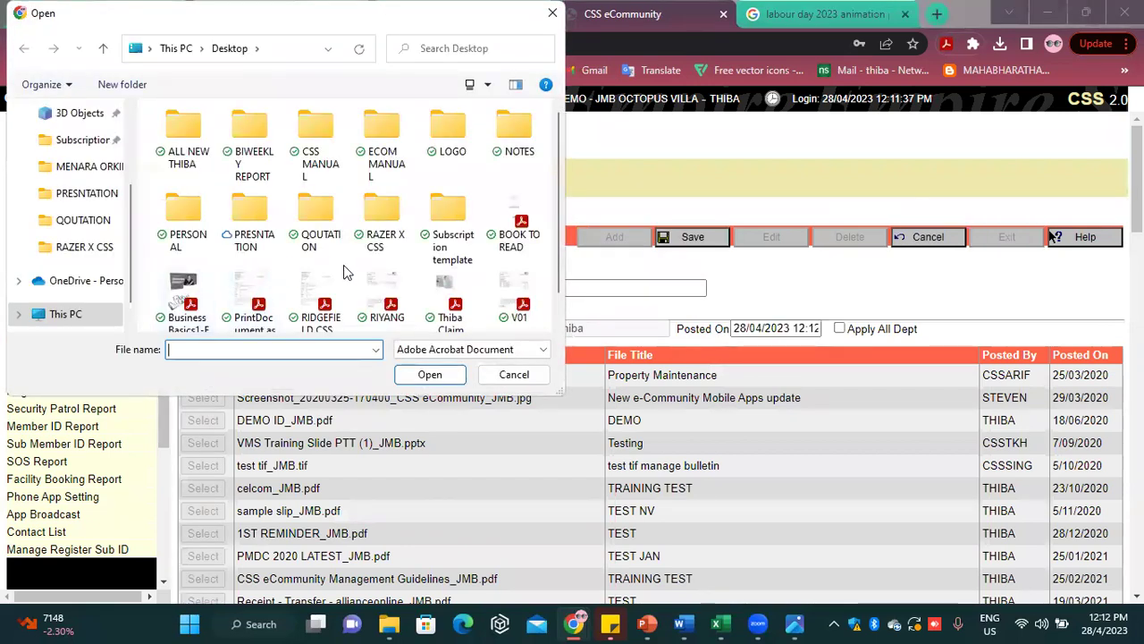
{"action": "scroll", "coordinate": [344, 269], "scroll_direction": "down", "scroll_amount": 1}
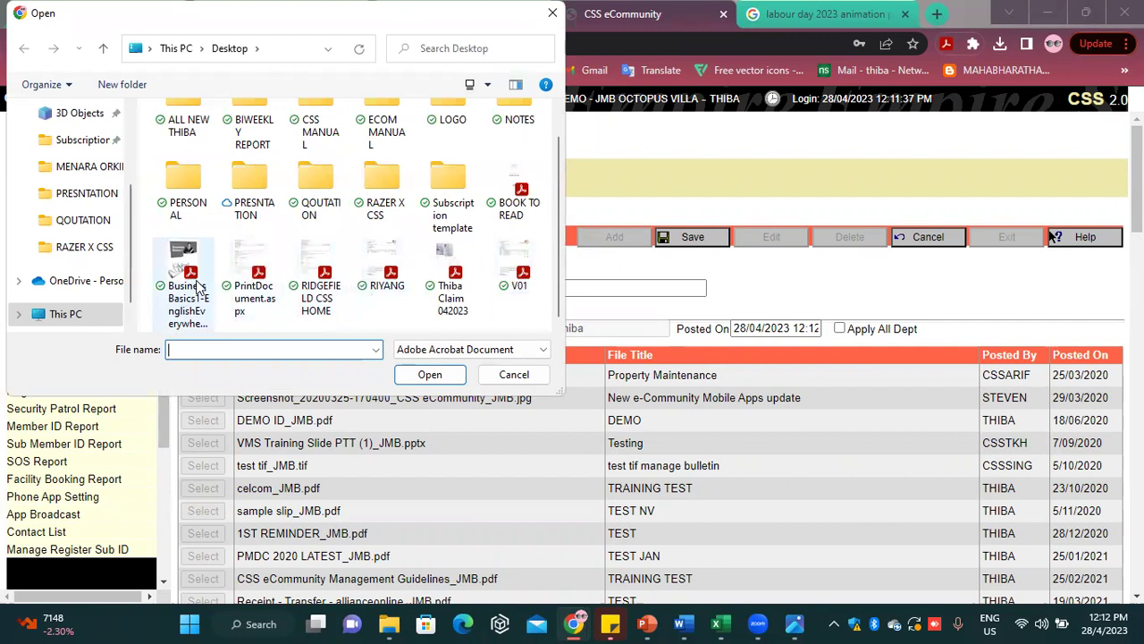
{"action": "scroll", "coordinate": [83, 198], "scroll_direction": "up", "scroll_amount": 1}
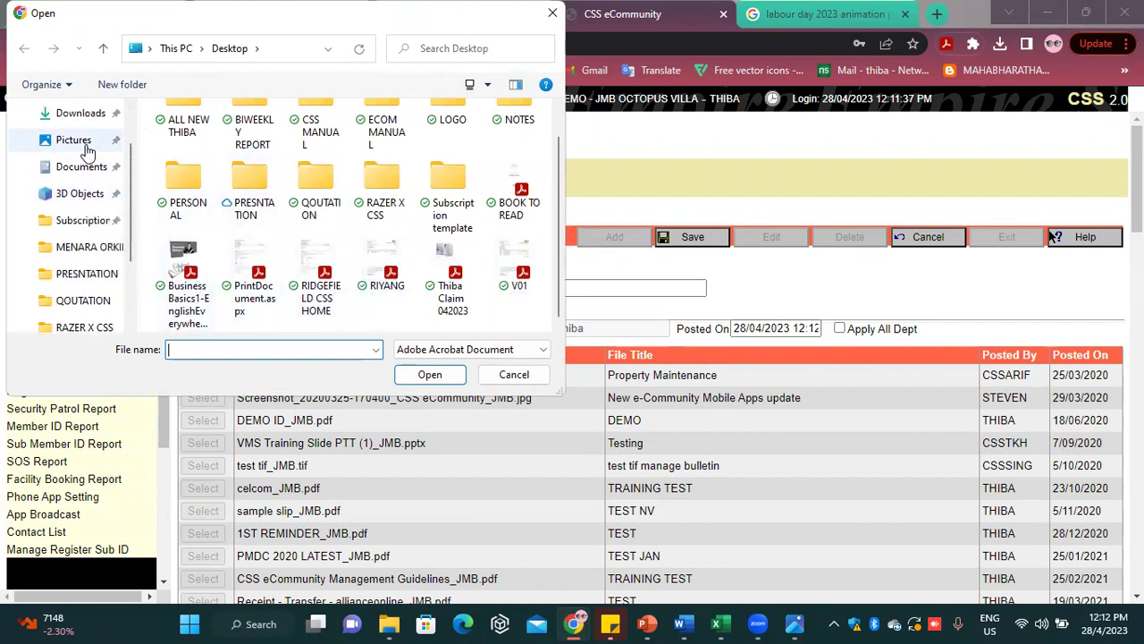
{"action": "left_click", "coordinate": [82, 114]}
{"action": "scroll", "coordinate": [304, 210], "scroll_direction": "down", "scroll_amount": 8}
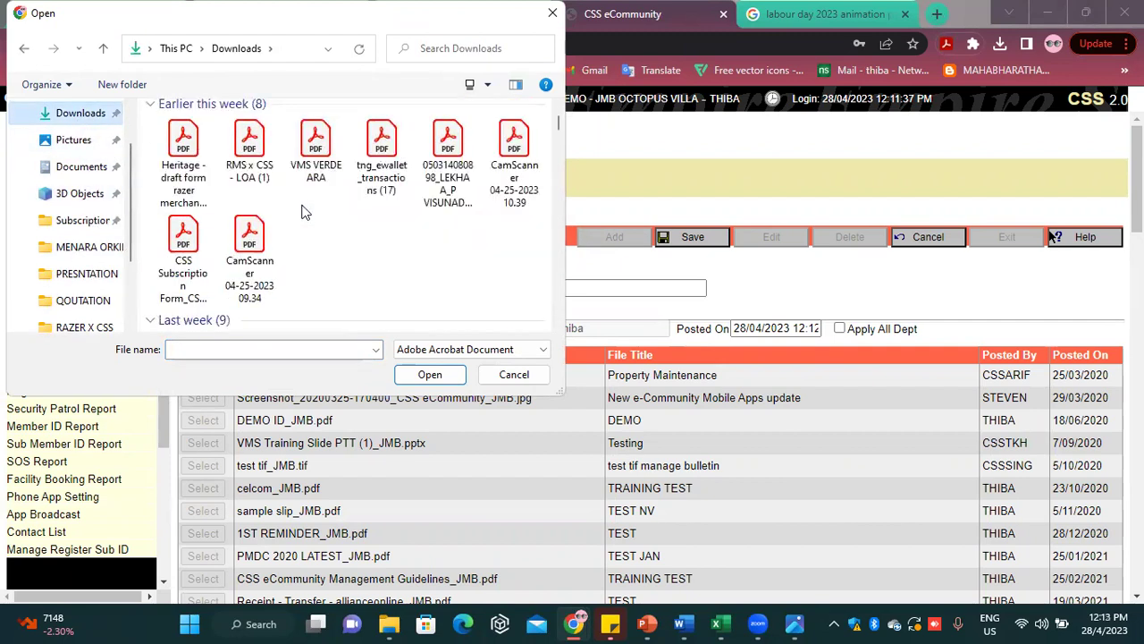
{"action": "scroll", "coordinate": [304, 210], "scroll_direction": "down", "scroll_amount": 1}
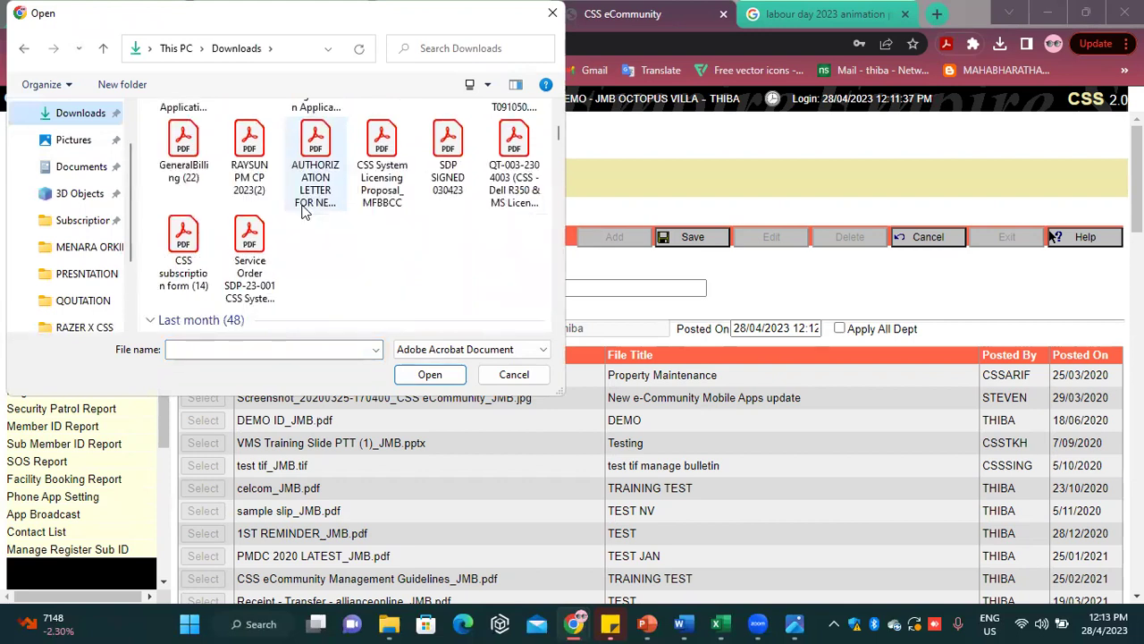
{"action": "scroll", "coordinate": [303, 210], "scroll_direction": "down", "scroll_amount": 10}
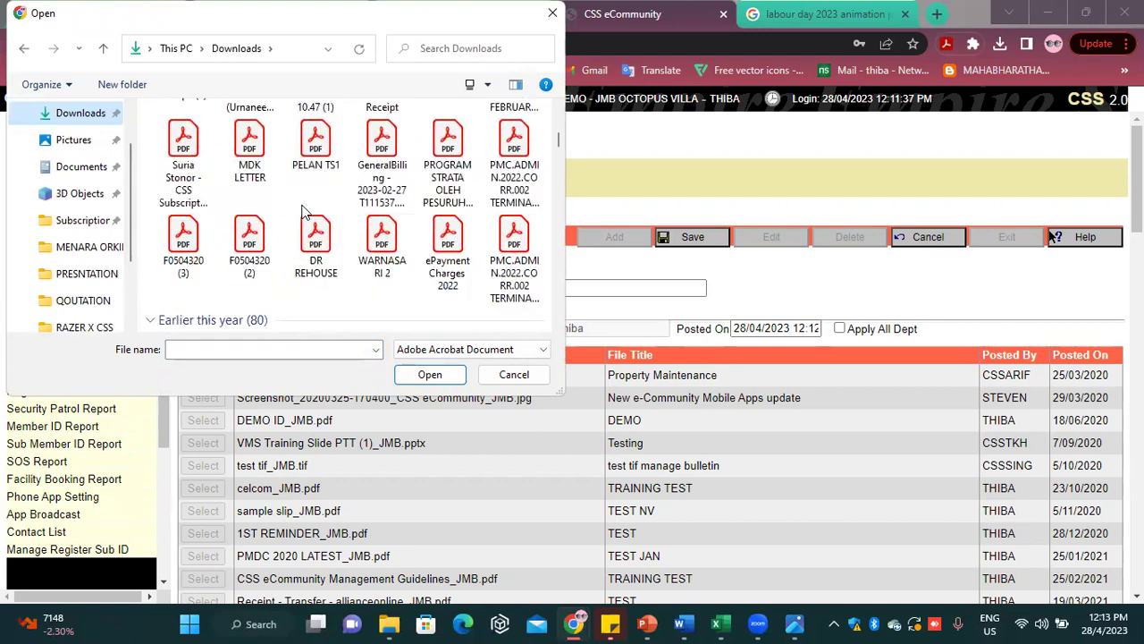
{"action": "scroll", "coordinate": [304, 211], "scroll_direction": "down", "scroll_amount": 3}
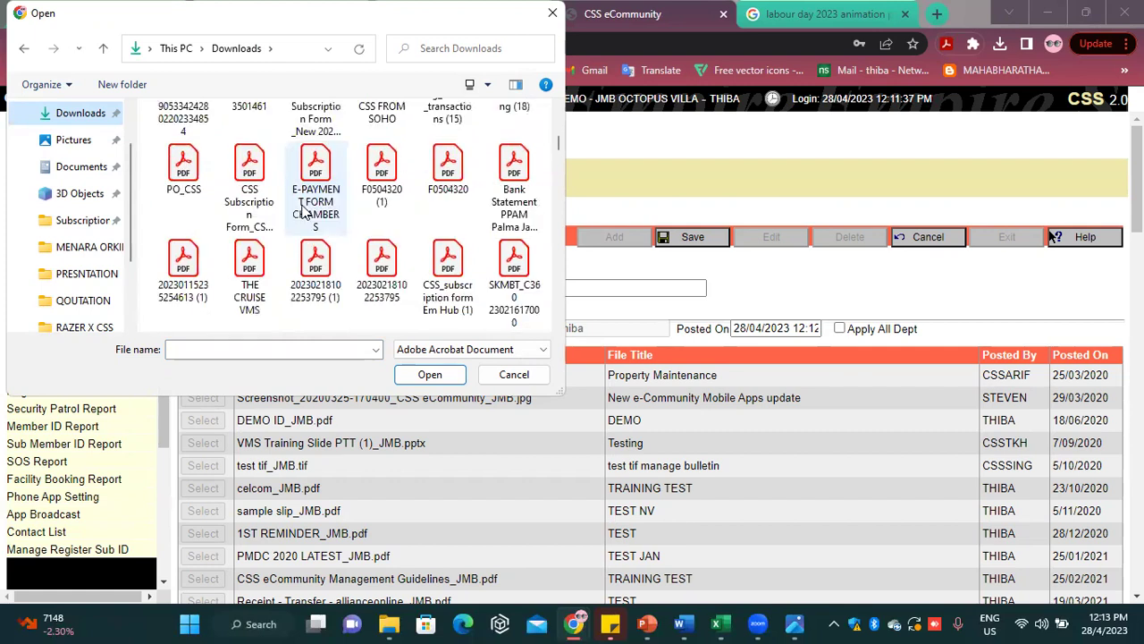
{"action": "scroll", "coordinate": [303, 210], "scroll_direction": "down", "scroll_amount": 1}
{"action": "scroll", "coordinate": [304, 210], "scroll_direction": "down", "scroll_amount": 1}
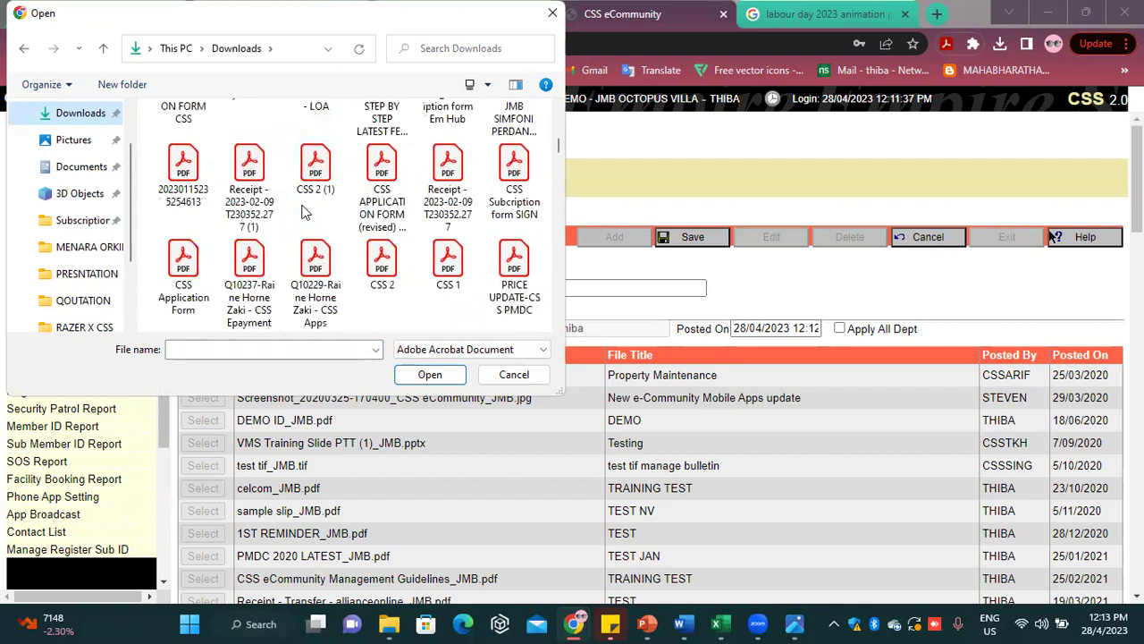
Attach ITS ALL ABOUT DATA MIGRATION-DESKTOP-DD1EDHA.pdf from the PRESNTATION folder
{"action": "left_click", "coordinate": [94, 274]}
{"action": "scroll", "coordinate": [268, 255], "scroll_direction": "down", "scroll_amount": 6}
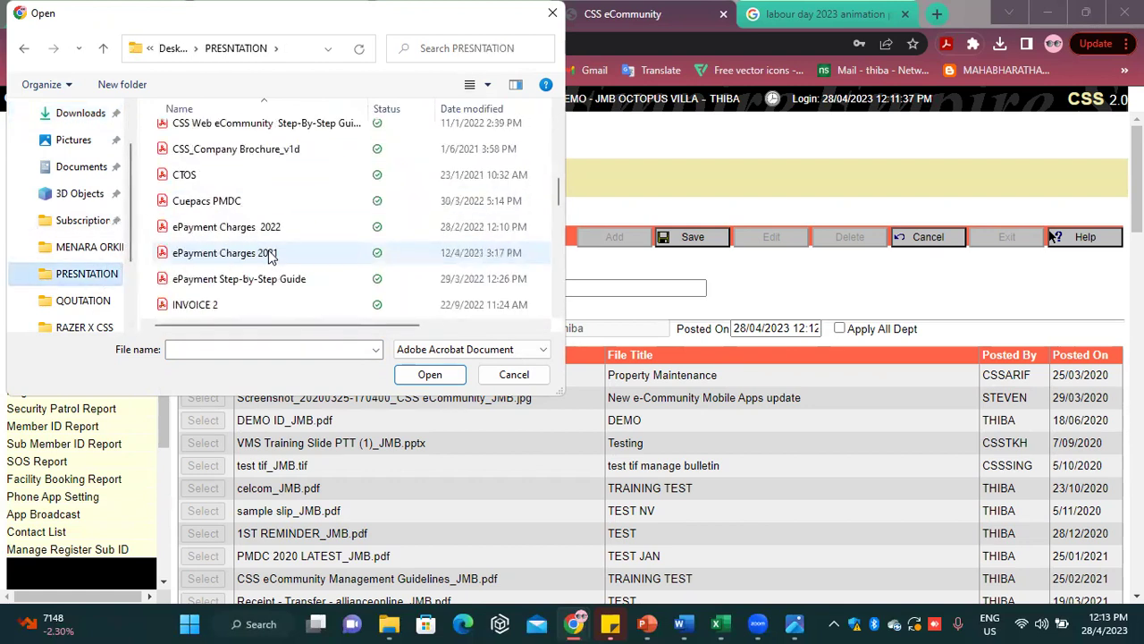
{"action": "scroll", "coordinate": [270, 257], "scroll_direction": "down", "scroll_amount": 1}
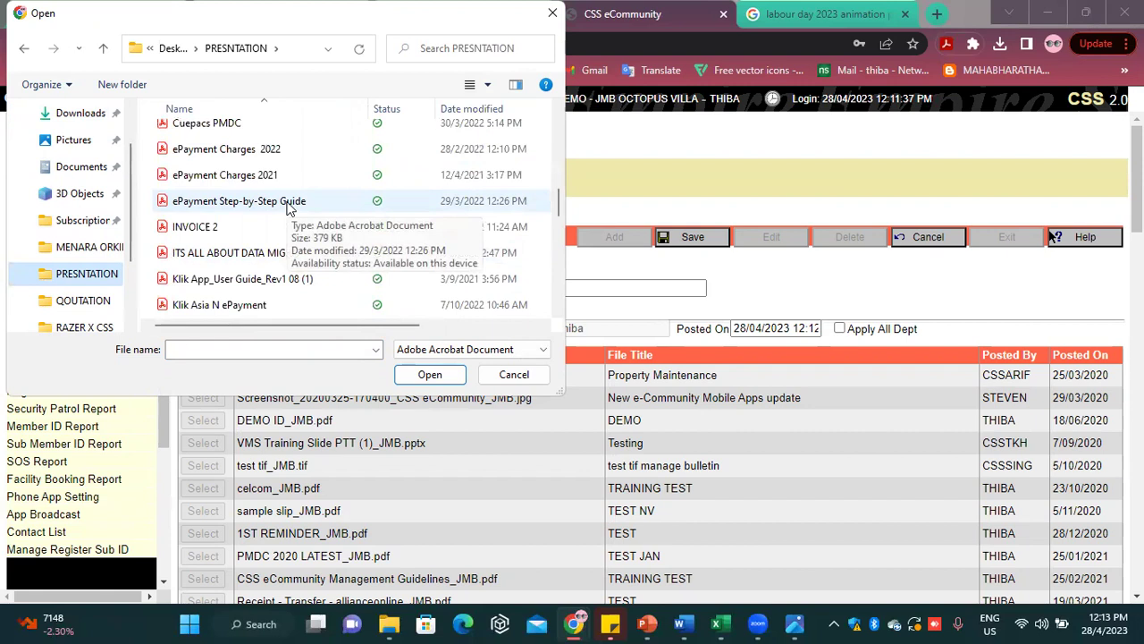
{"action": "left_click", "coordinate": [262, 253]}
{"action": "left_click", "coordinate": [431, 375]}
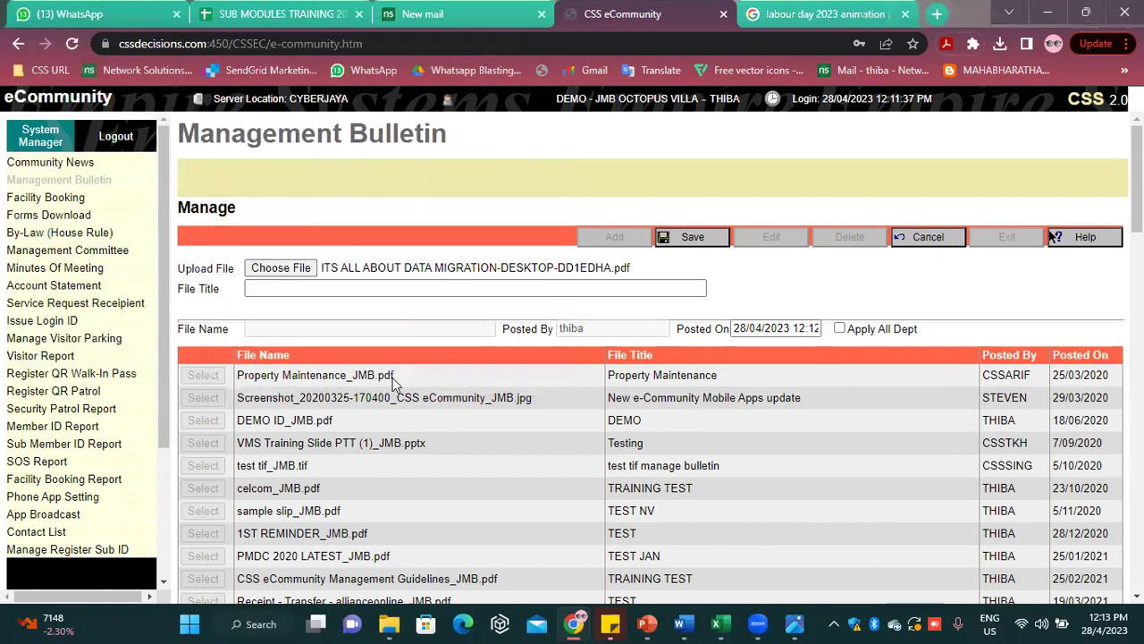
Title the bulletin file APRIL TEST, save it, then go to Facility Booking
{"action": "left_click", "coordinate": [287, 285]}
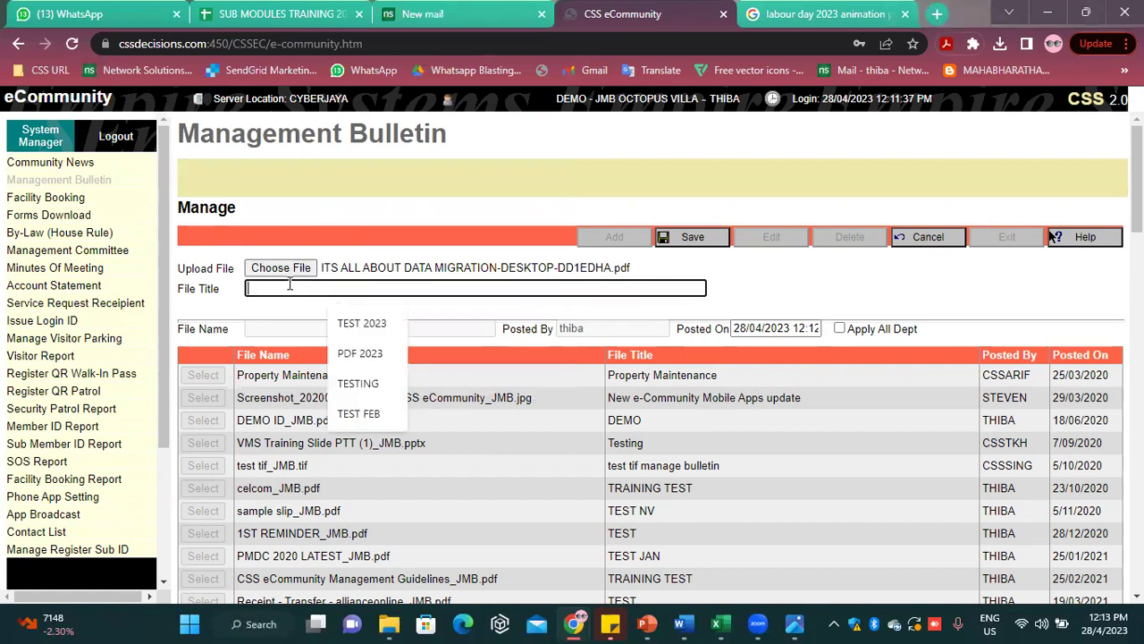
{"action": "type", "text": "TES"}
{"action": "key", "text": "BackSpace"}
{"action": "key", "text": "BackSpace"}
{"action": "key", "text": "BackSpace"}
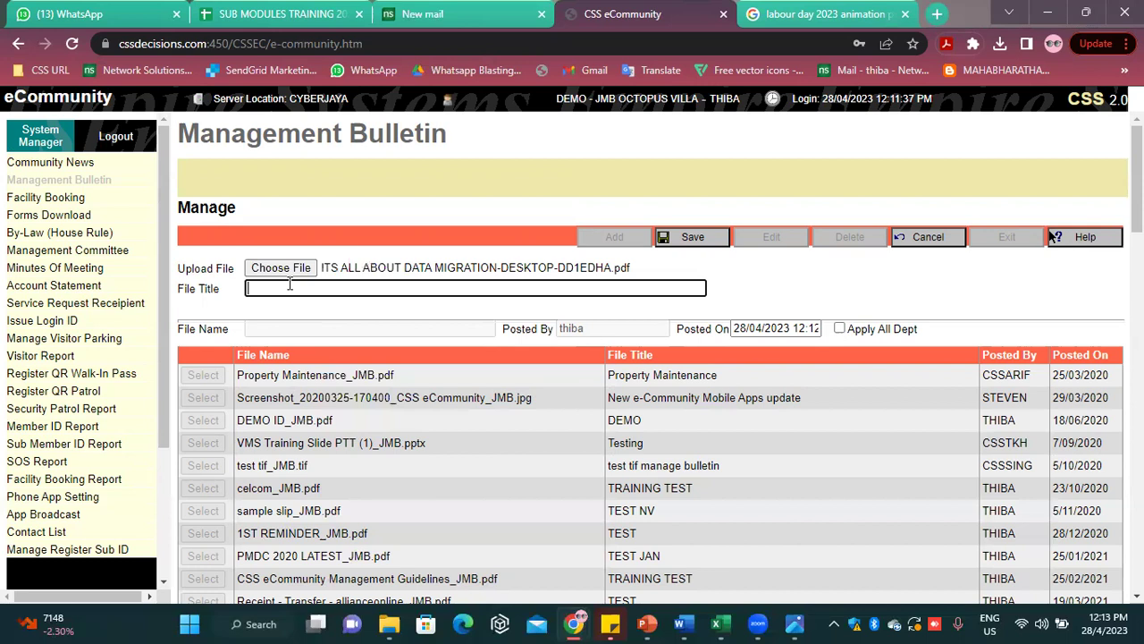
{"action": "type", "text": "APR"}
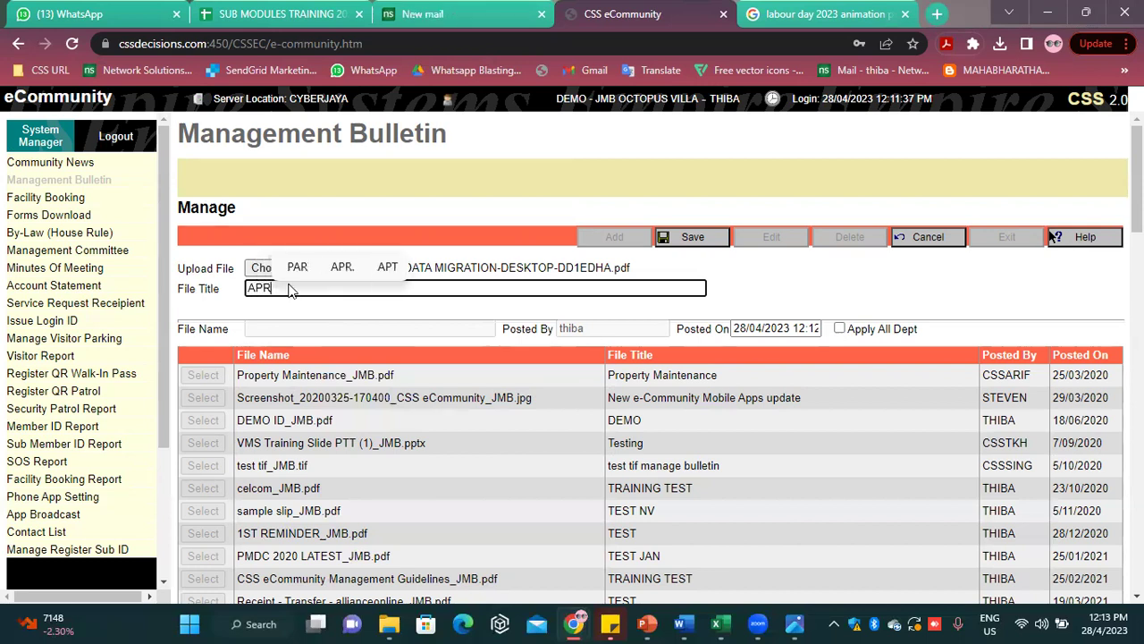
{"action": "type", "text": "IL RES"}
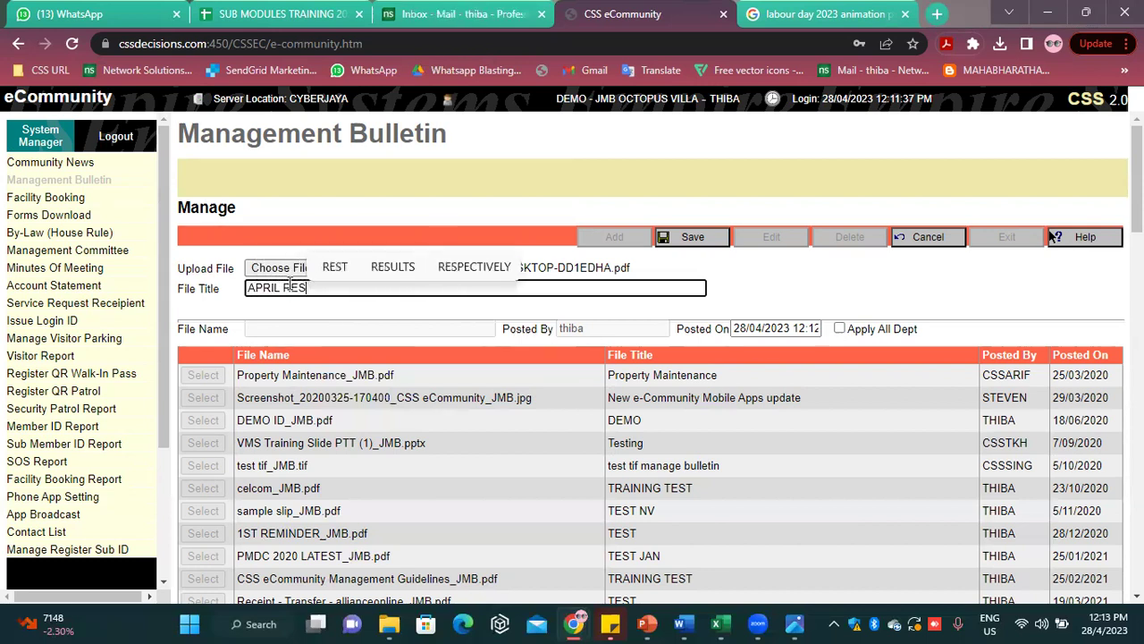
{"action": "key", "text": "BackSpace"}
{"action": "key", "text": "BackSpace"}
{"action": "key", "text": "BackSpace"}
{"action": "type", "text": "TEST"}
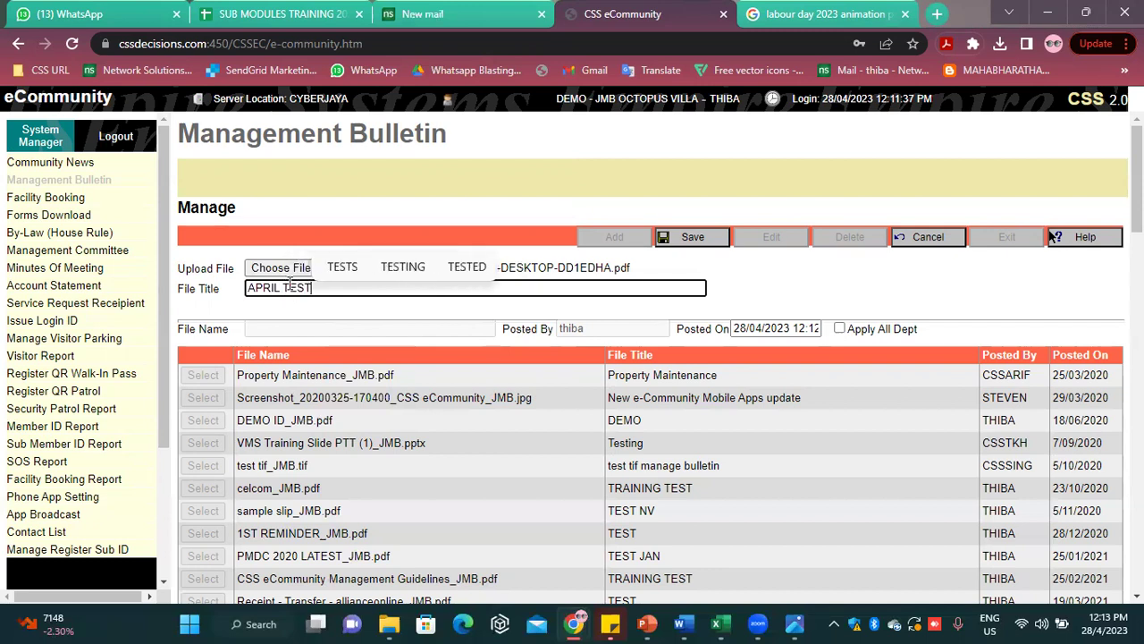
{"action": "left_click", "coordinate": [809, 298]}
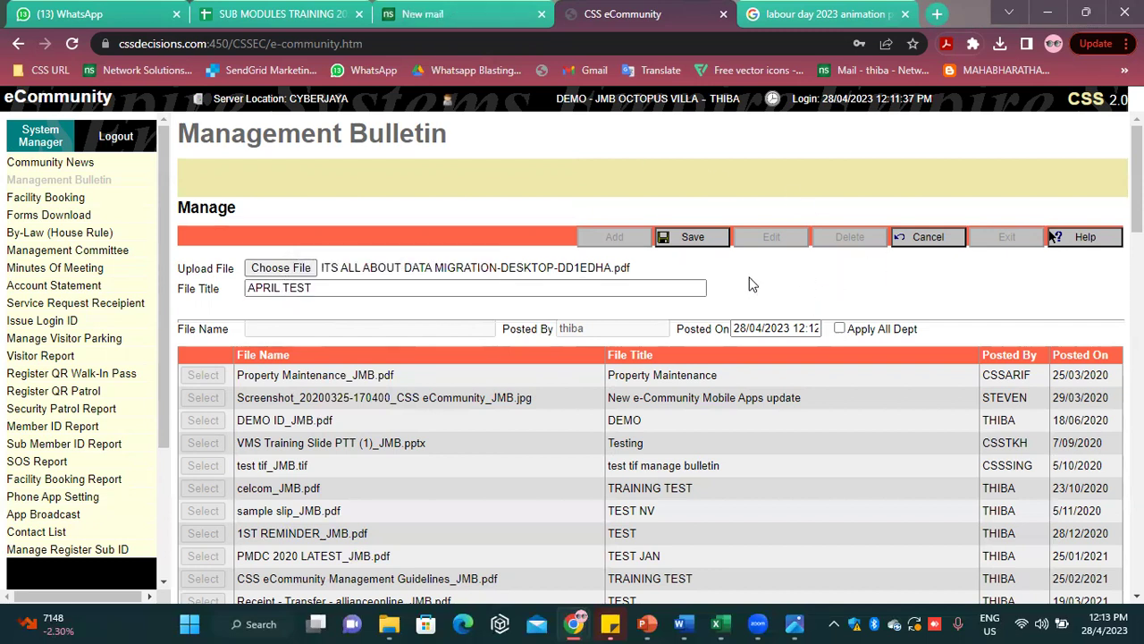
{"action": "left_click", "coordinate": [706, 243]}
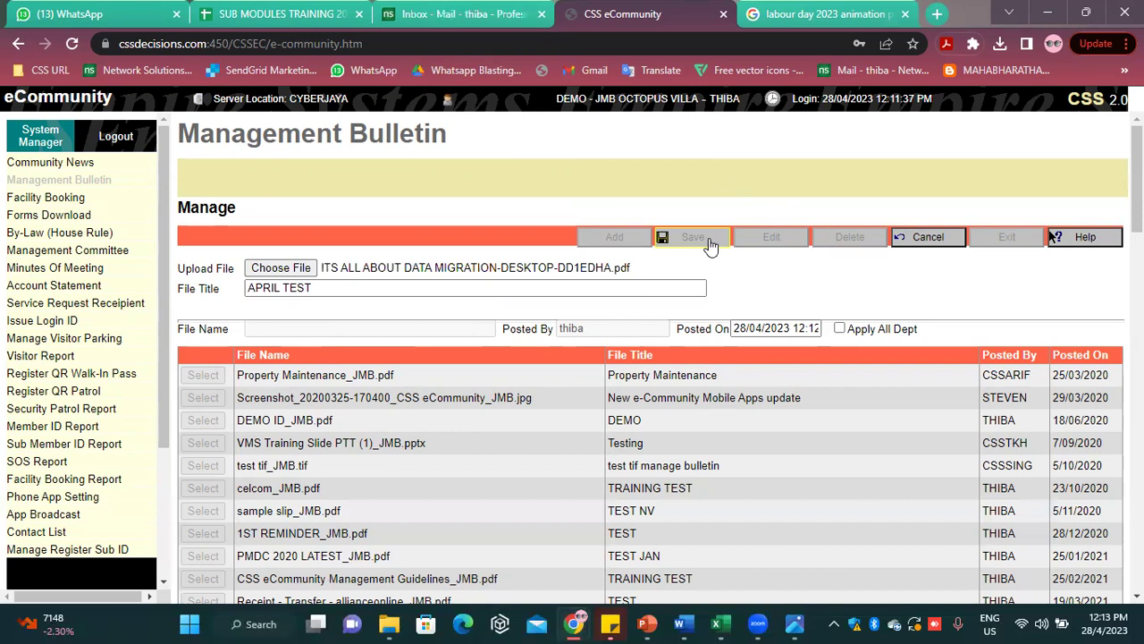
{"action": "left_click", "coordinate": [707, 241]}
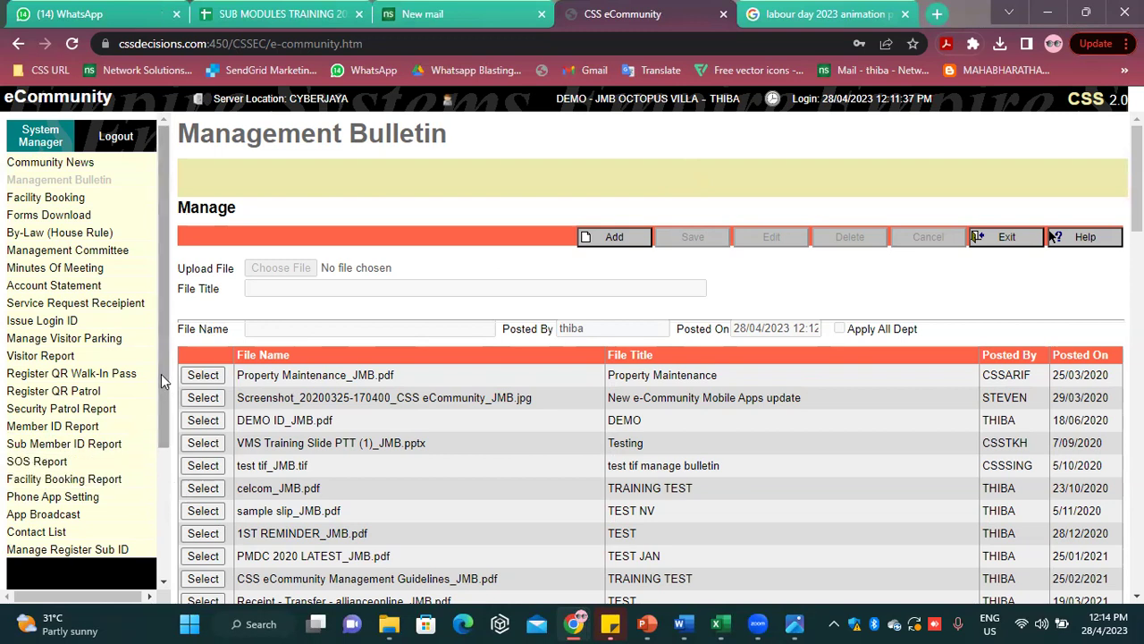
{"action": "left_click", "coordinate": [80, 197]}
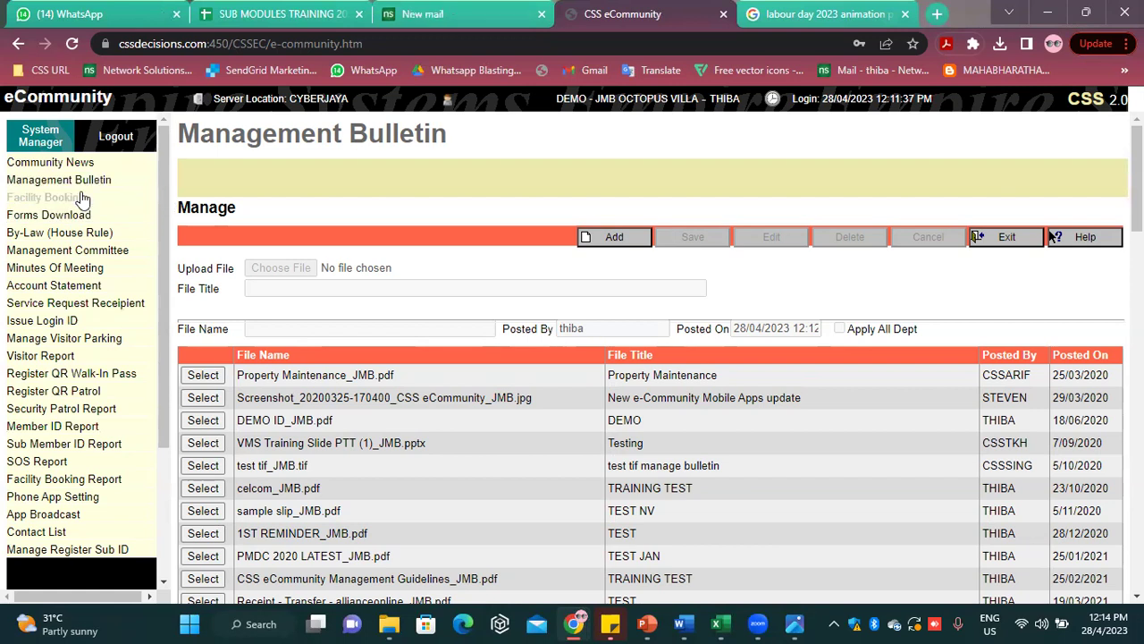
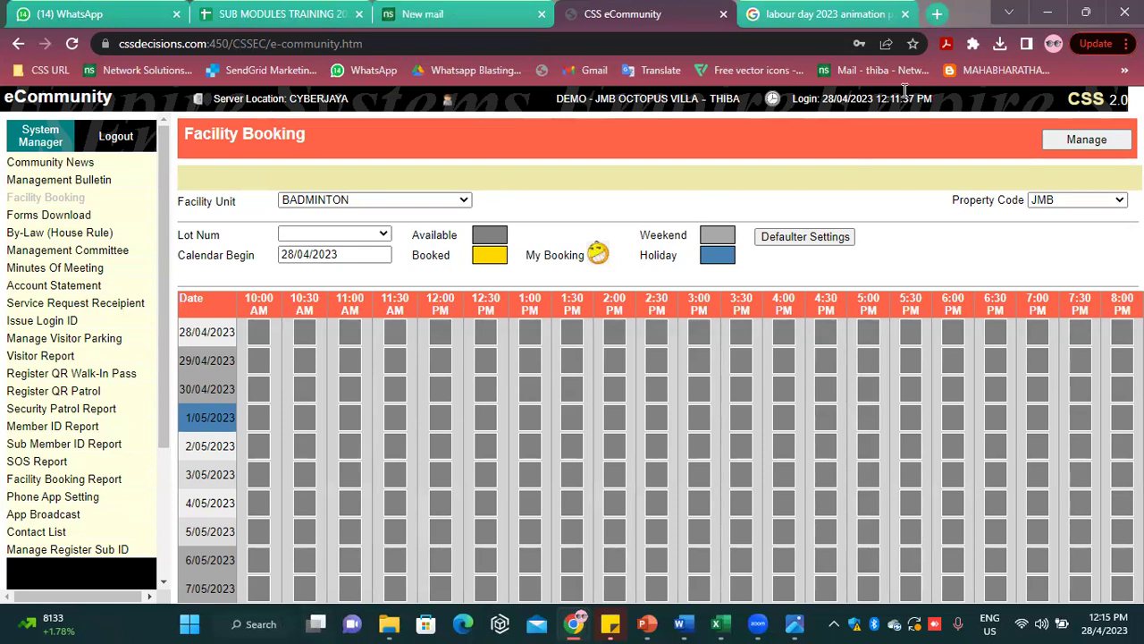
From Facility Booking, open Facility Unit management and add a blank facility form
{"action": "left_click", "coordinate": [368, 200]}
{"action": "left_click", "coordinate": [374, 204]}
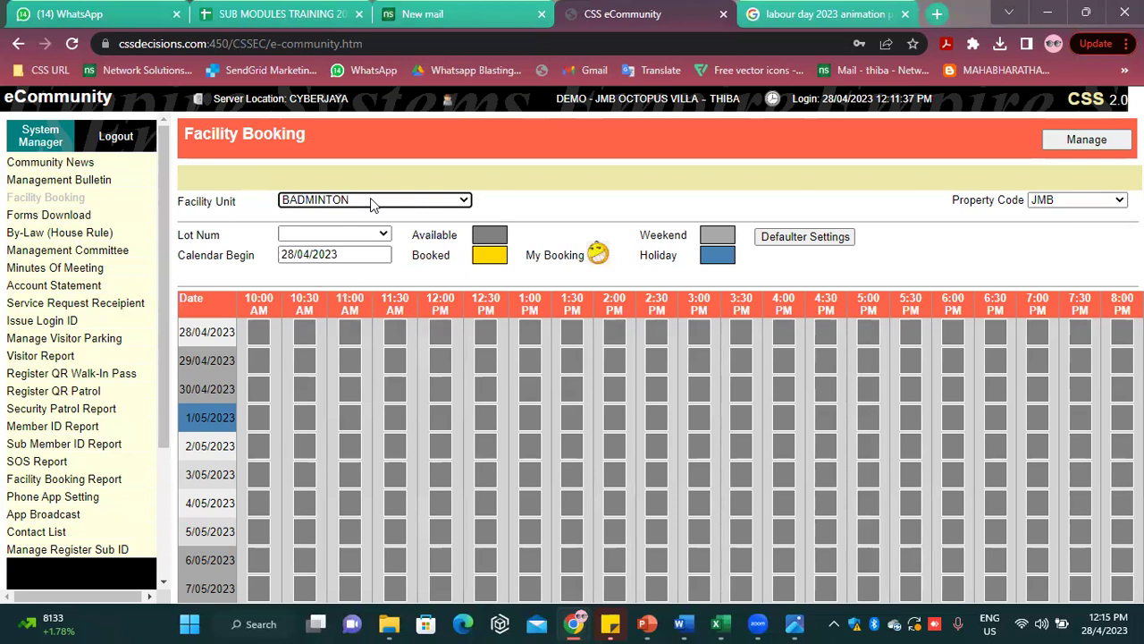
{"action": "left_click", "coordinate": [1085, 150]}
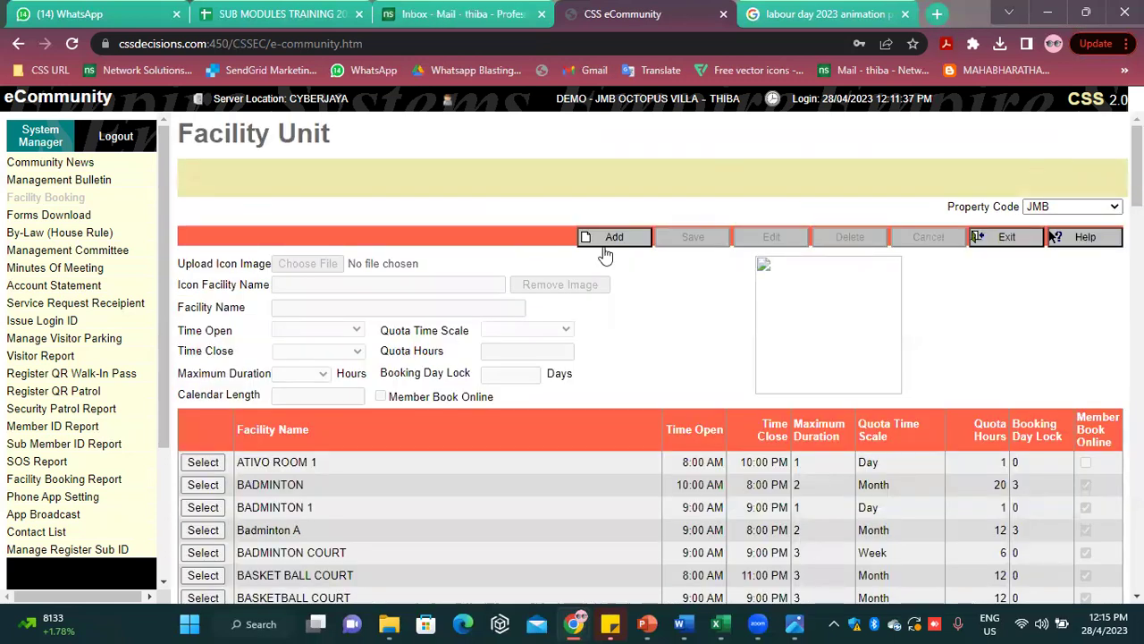
{"action": "left_click", "coordinate": [610, 237]}
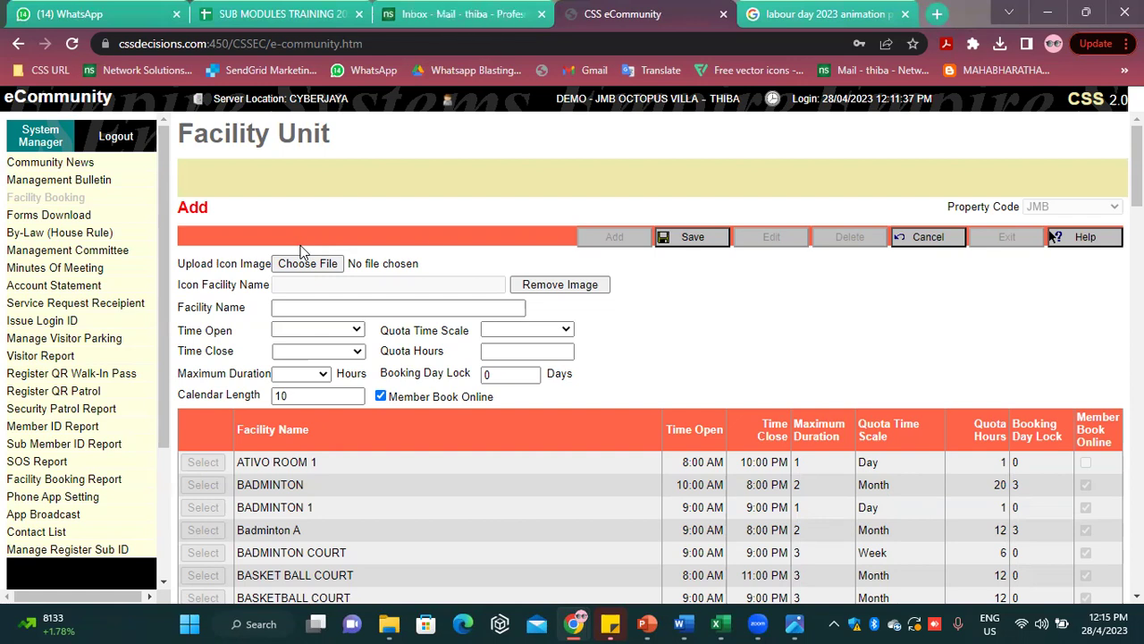
Name the facility LVL 4 NETBALL COURT, open from 9:00 AM to 9:00 PM
{"action": "left_click", "coordinate": [324, 307]}
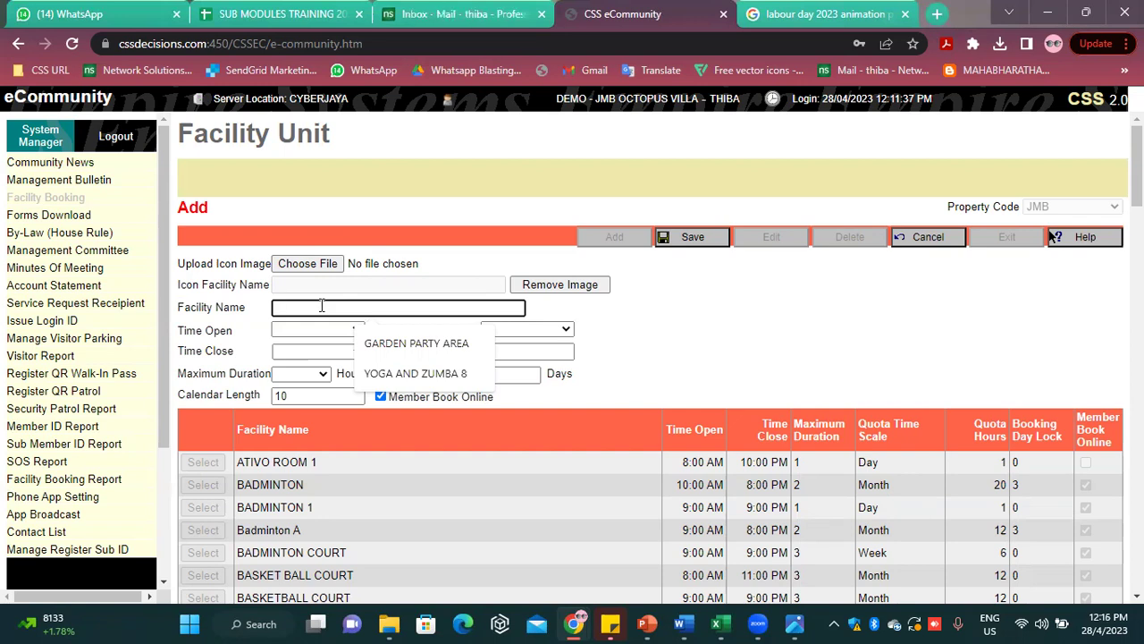
{"action": "type", "text": "LVL"}
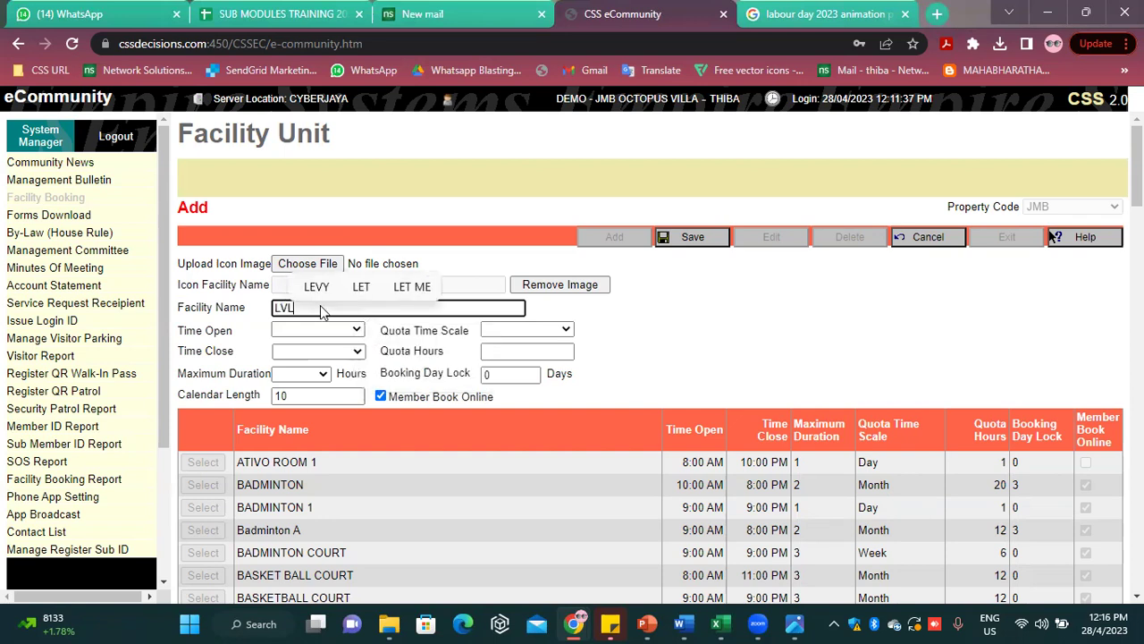
{"action": "type", "text": " 4"}
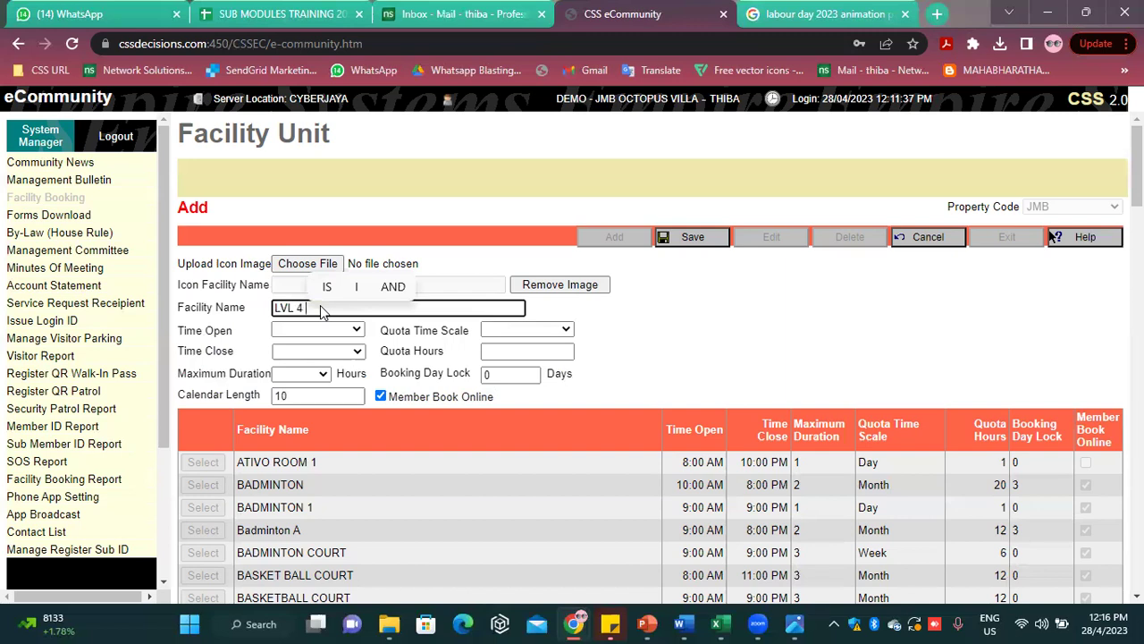
{"action": "type", "text": " NE"}
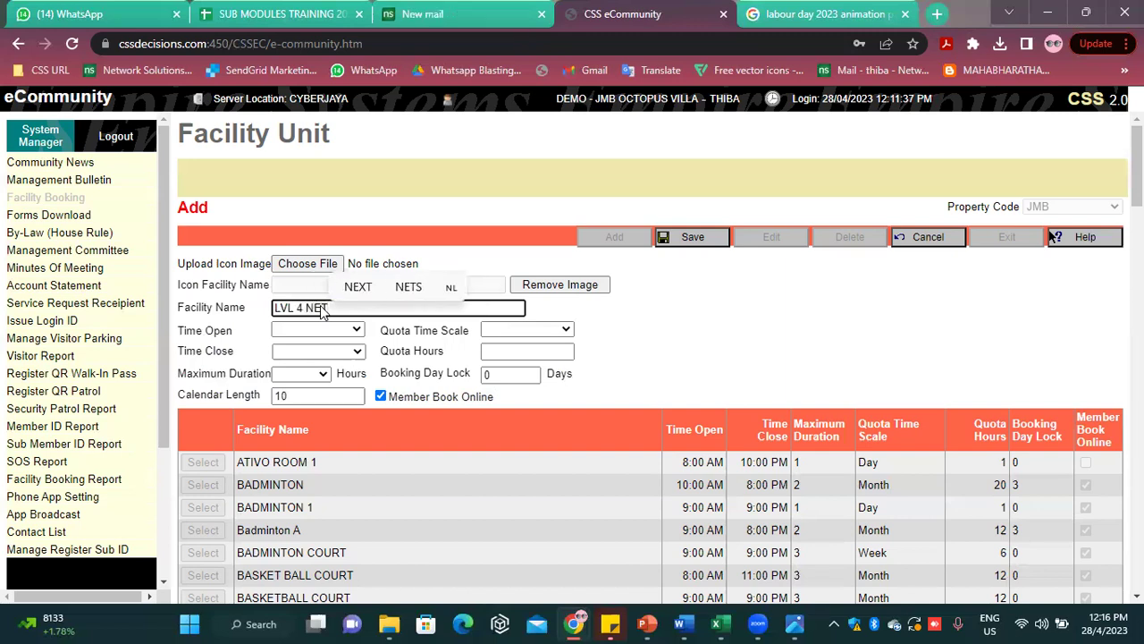
{"action": "type", "text": "BALL "}
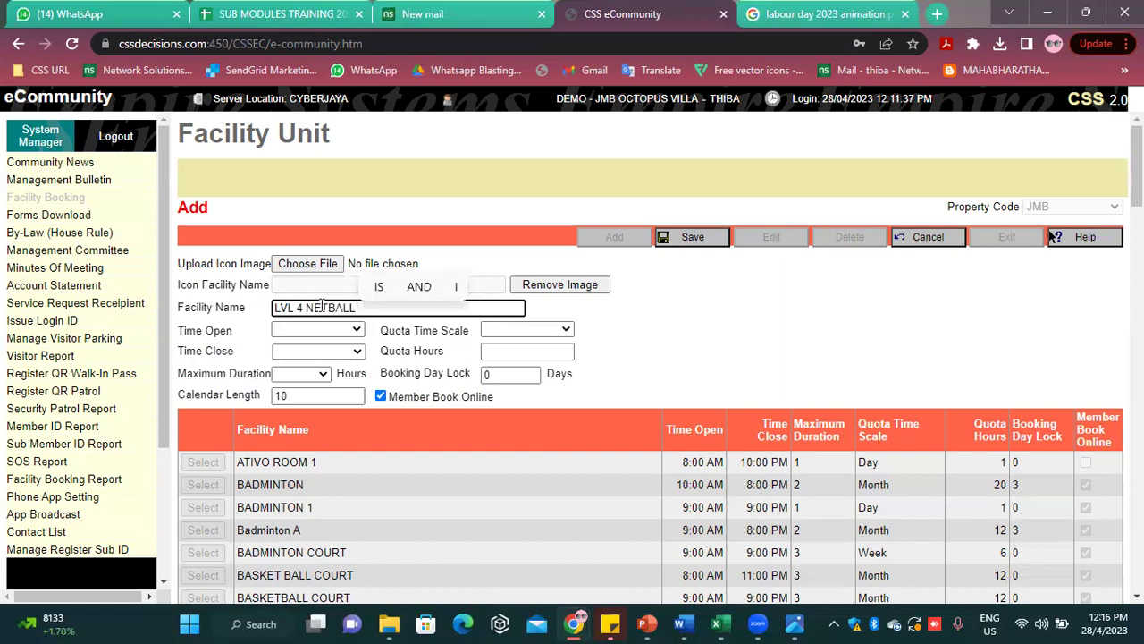
{"action": "type", "text": "COURT"}
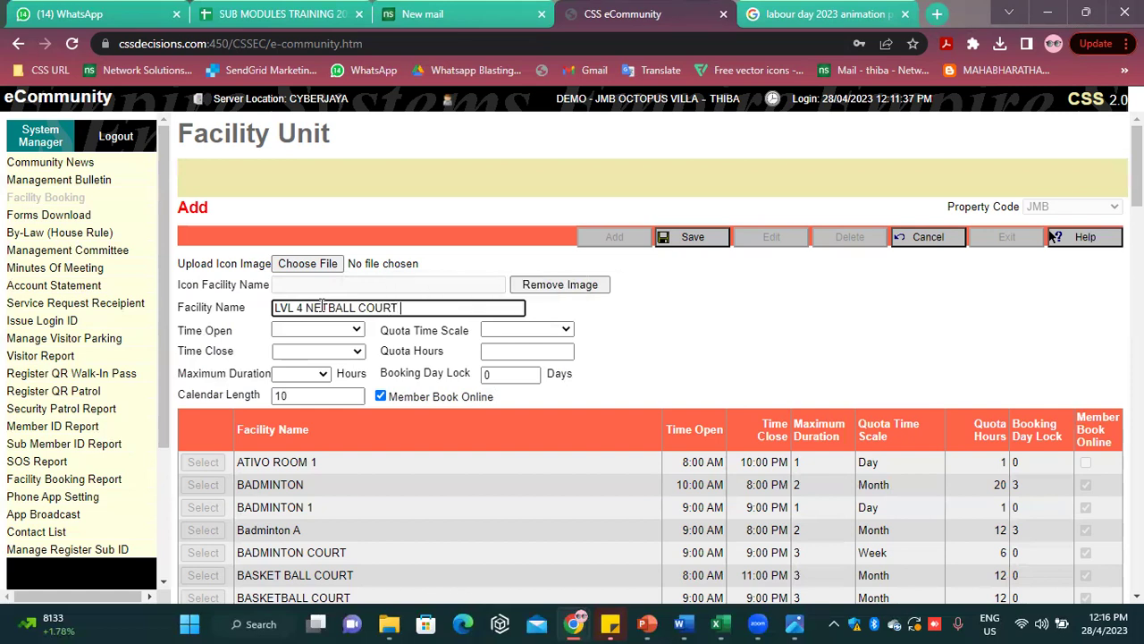
{"action": "left_click", "coordinate": [634, 366]}
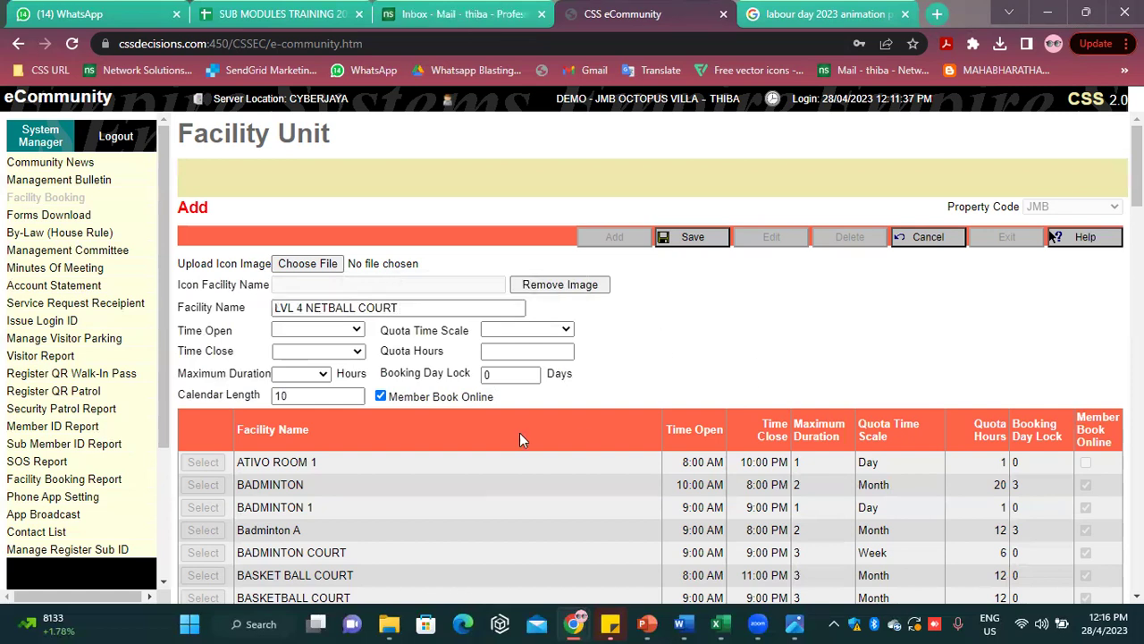
{"action": "left_click", "coordinate": [340, 328]}
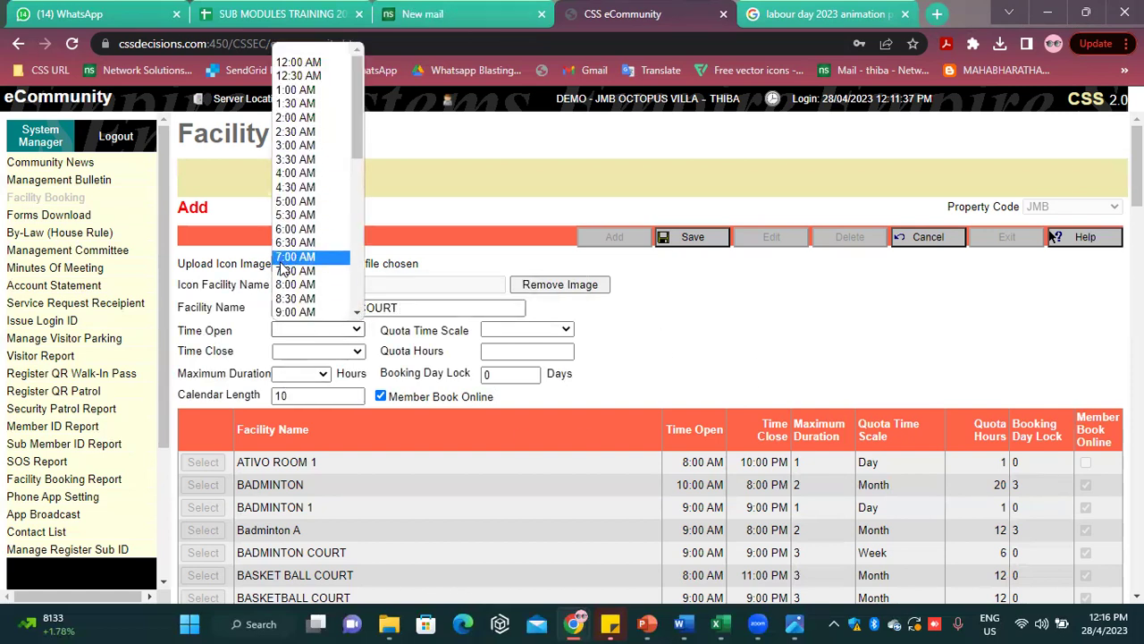
{"action": "left_click", "coordinate": [295, 311]}
{"action": "left_click", "coordinate": [289, 351]}
{"action": "scroll", "coordinate": [291, 268], "scroll_direction": "down", "scroll_amount": 5}
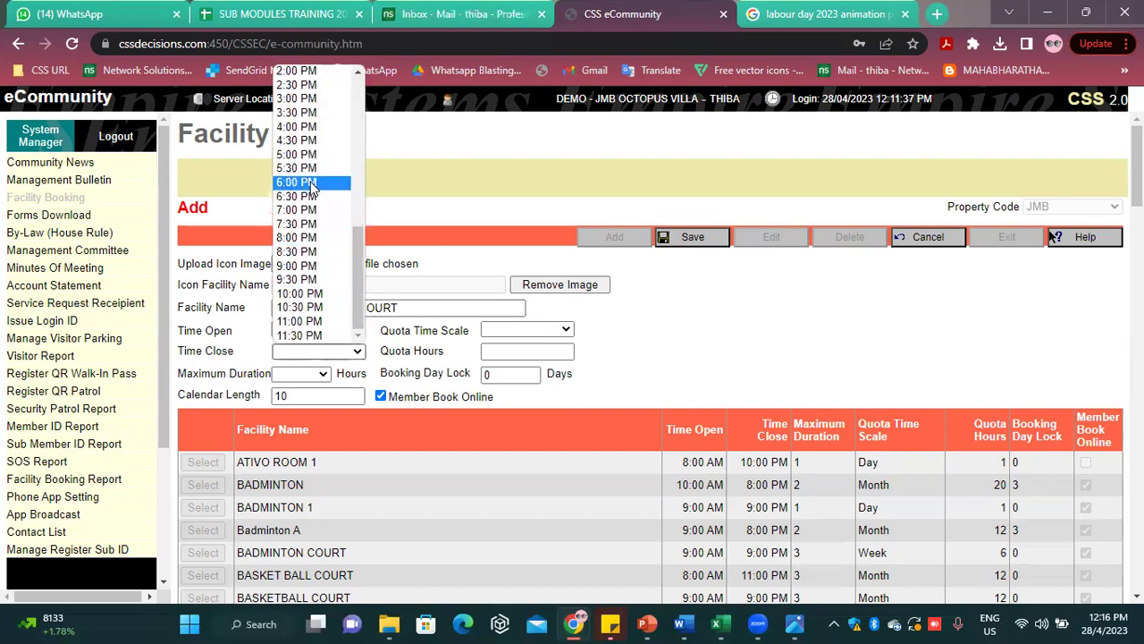
{"action": "left_click", "coordinate": [311, 265]}
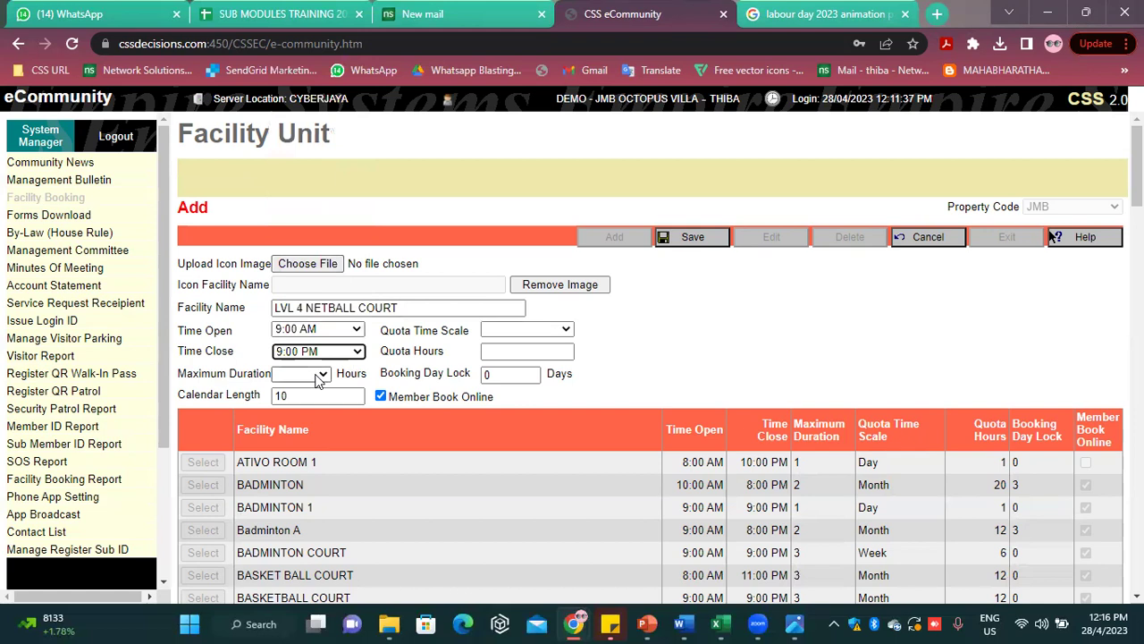
Set maximum duration 2.0 hours, calendar length 7 and quota time scale Month
{"action": "left_click", "coordinate": [318, 375]}
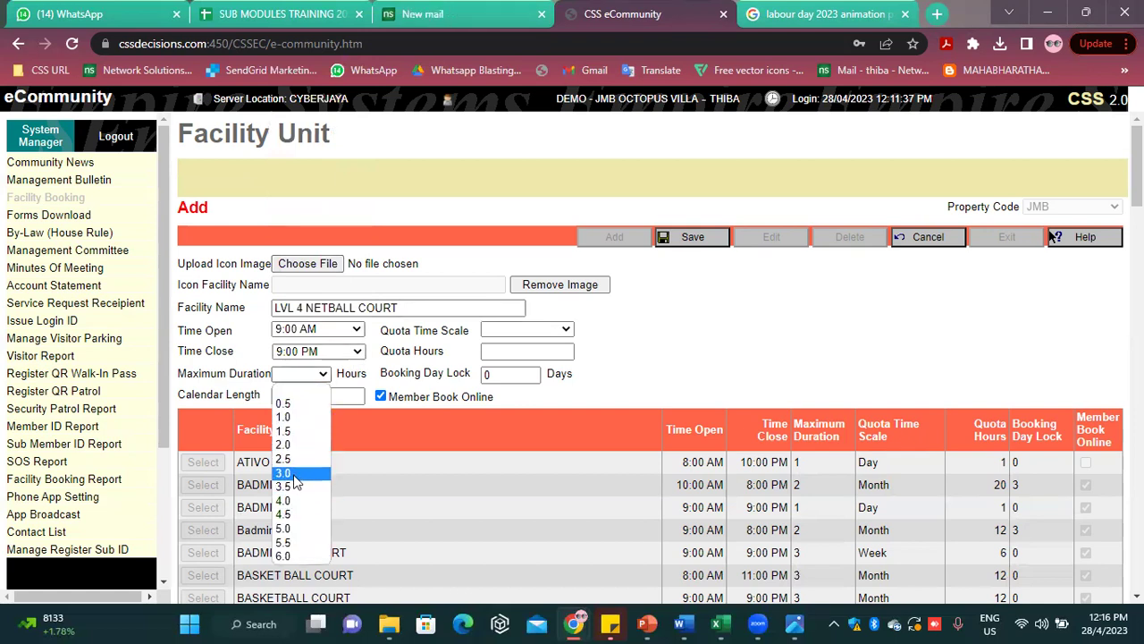
{"action": "left_click", "coordinate": [296, 481]}
{"action": "left_click", "coordinate": [308, 376]}
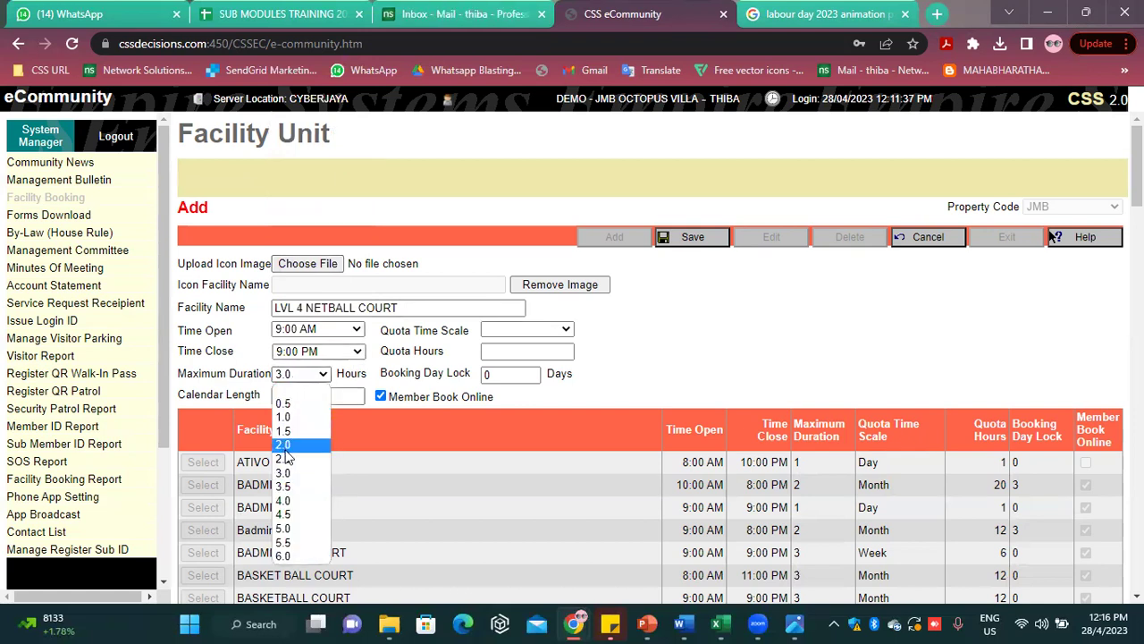
{"action": "left_click", "coordinate": [285, 451]}
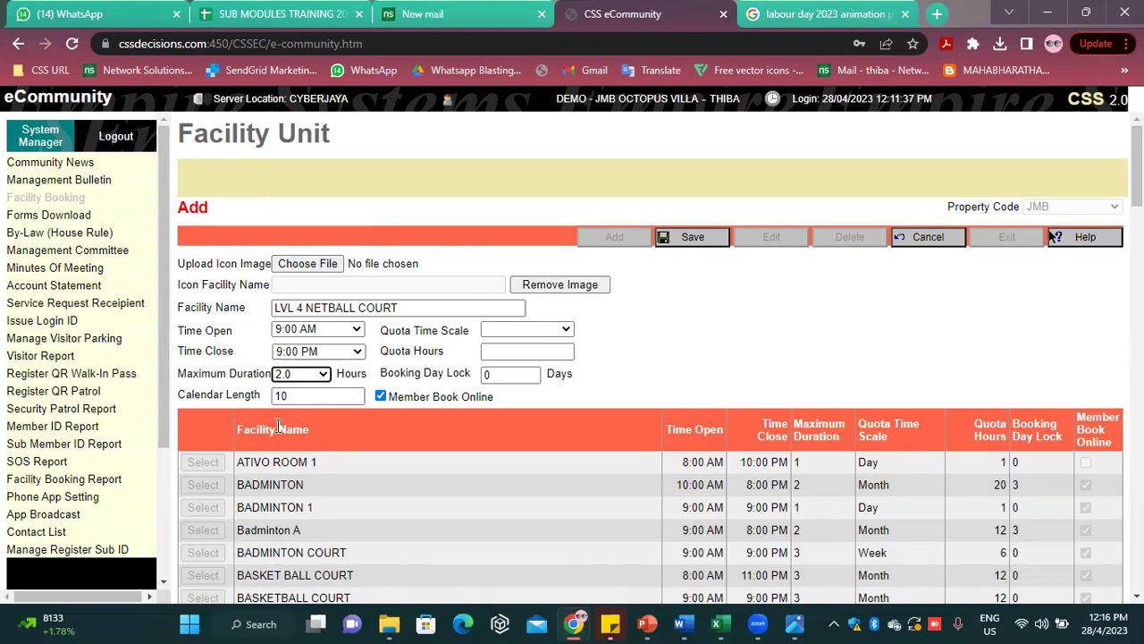
{"action": "double_click", "coordinate": [285, 395]}
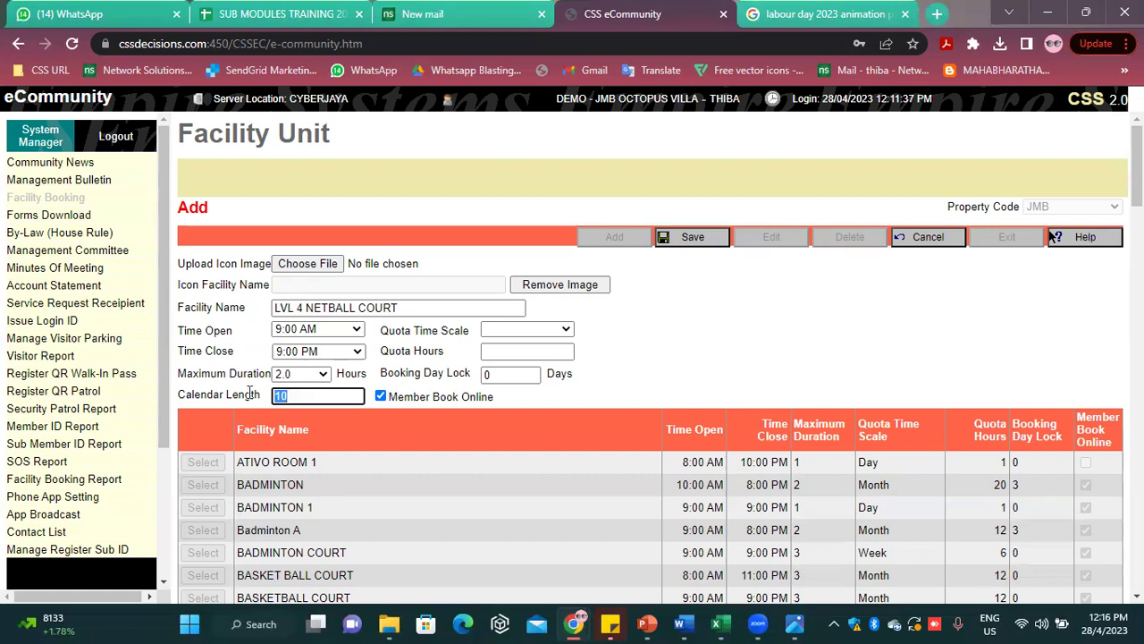
{"action": "type", "text": "7"}
{"action": "left_click", "coordinate": [725, 354]}
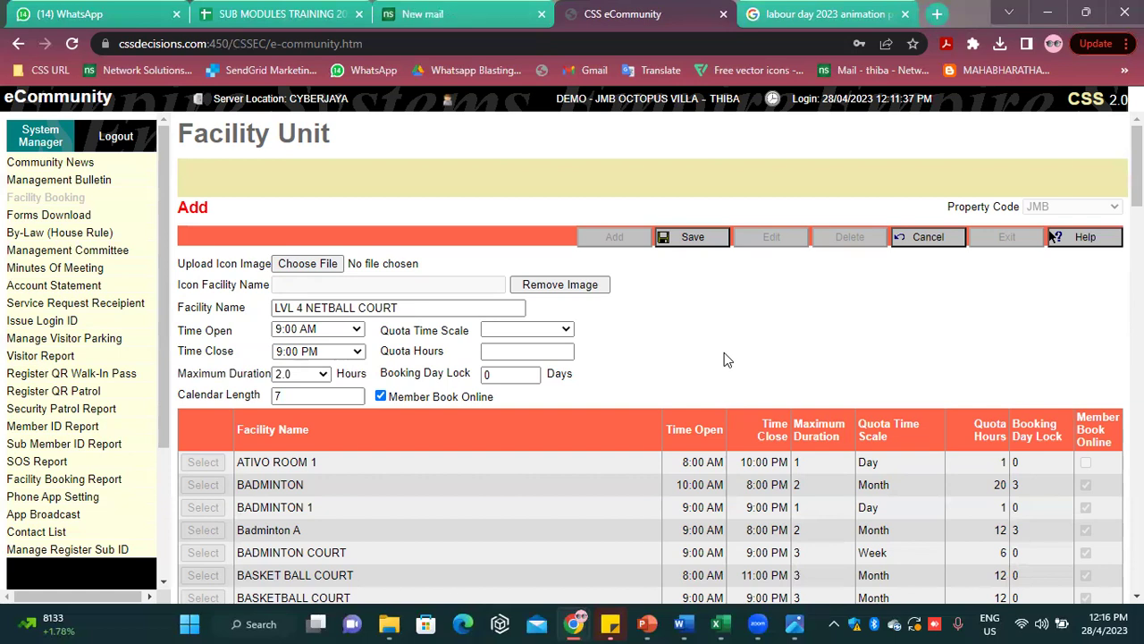
{"action": "left_click", "coordinate": [549, 331]}
{"action": "left_click", "coordinate": [508, 387]}
{"action": "left_click", "coordinate": [523, 352]}
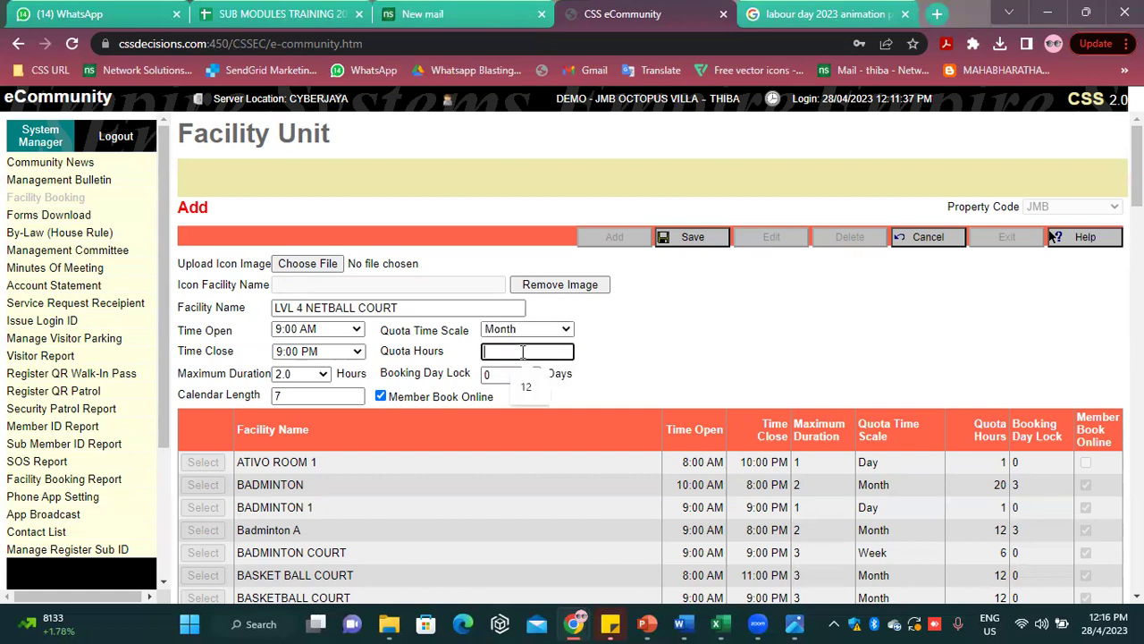
Set quota hours 12 and booking day lock 2, keep Member Book Online ticked, and save
{"action": "left_click", "coordinate": [525, 386]}
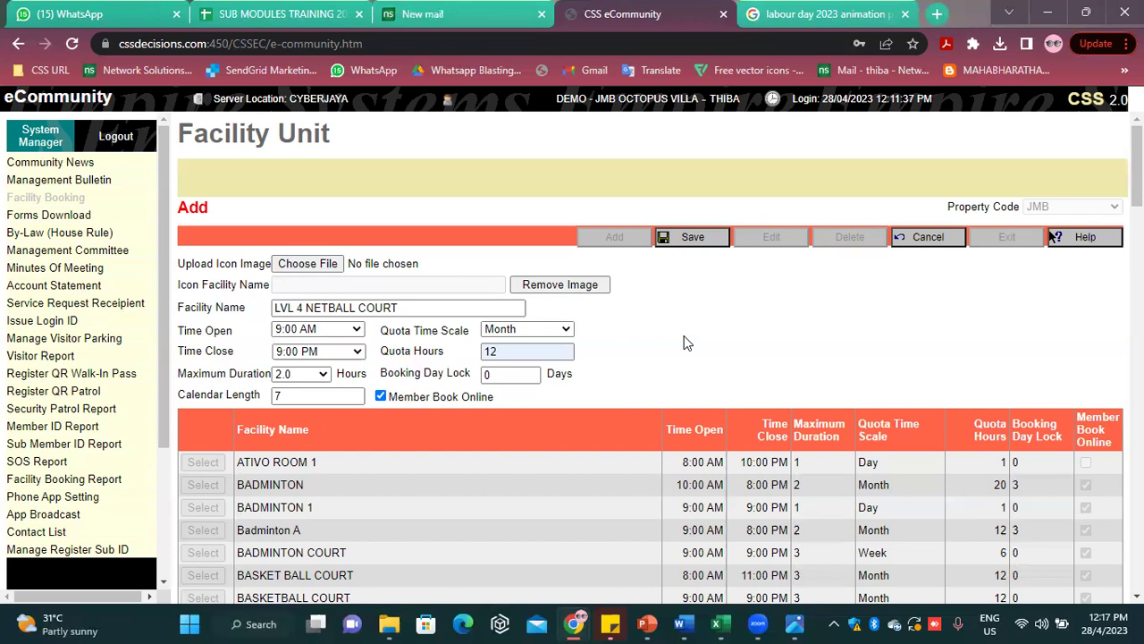
{"action": "left_click", "coordinate": [501, 374]}
{"action": "left_click_drag", "start_coordinate": [497, 378], "coordinate": [480, 384]}
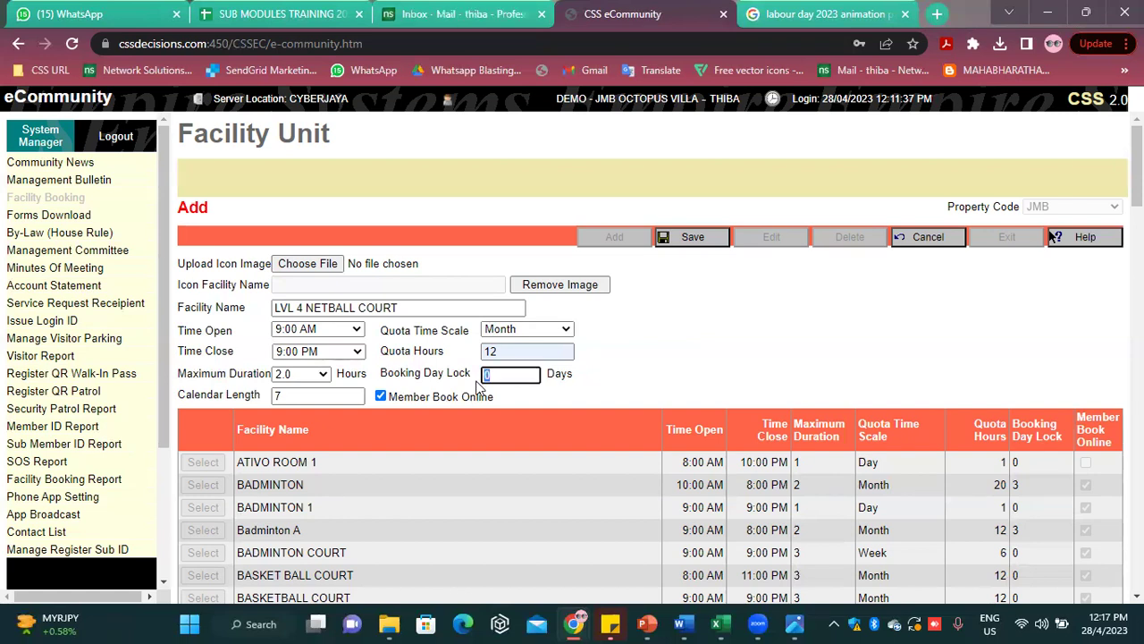
{"action": "type", "text": "2"}
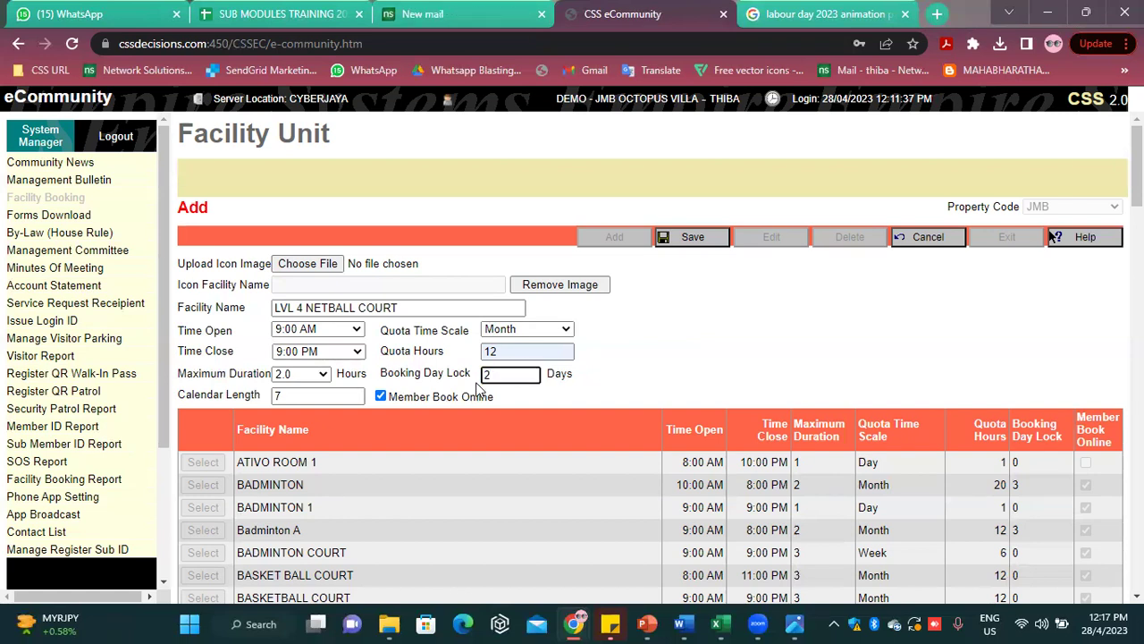
{"action": "left_click", "coordinate": [385, 403]}
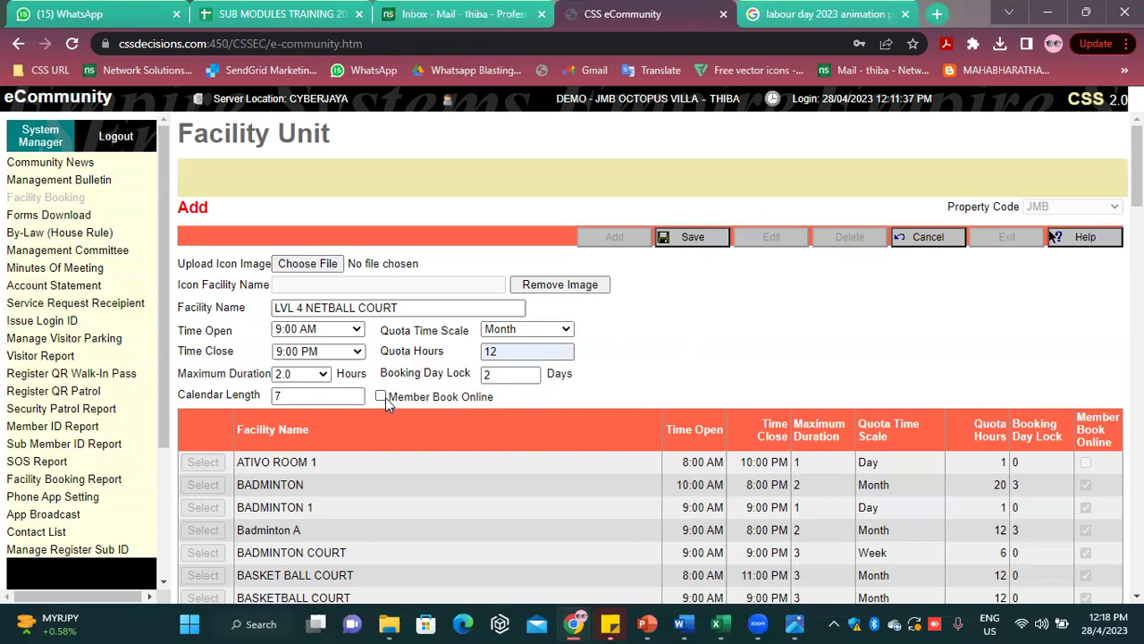
{"action": "left_click", "coordinate": [384, 399]}
{"action": "left_click", "coordinate": [691, 236]}
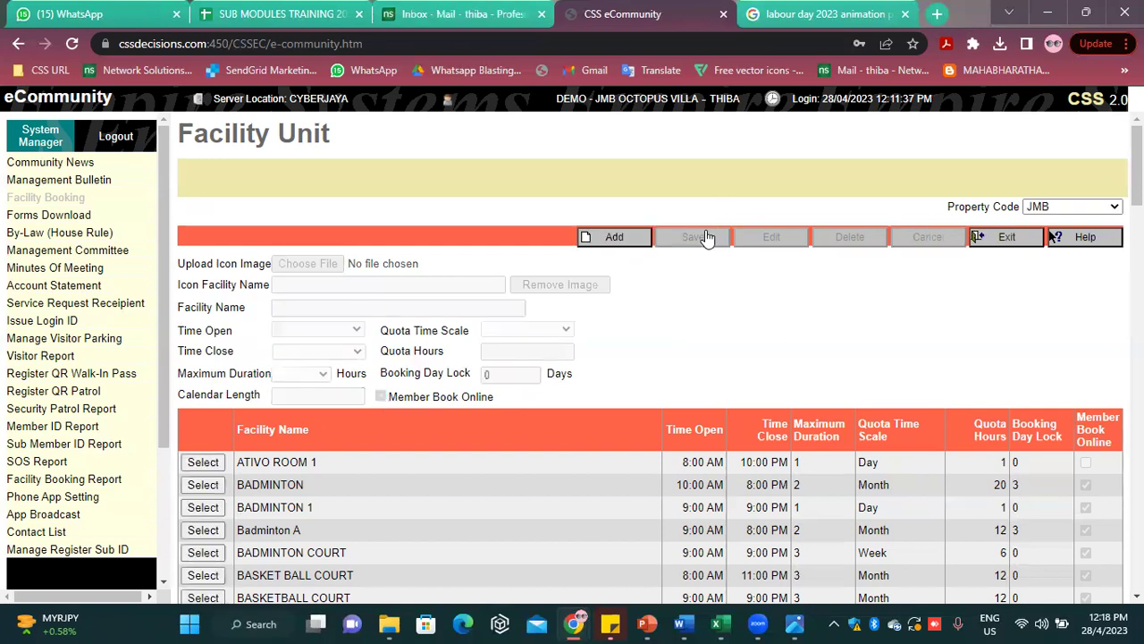
Exit Facility Unit setup back to the BADMINTON booking calendar
{"action": "left_click", "coordinate": [987, 238]}
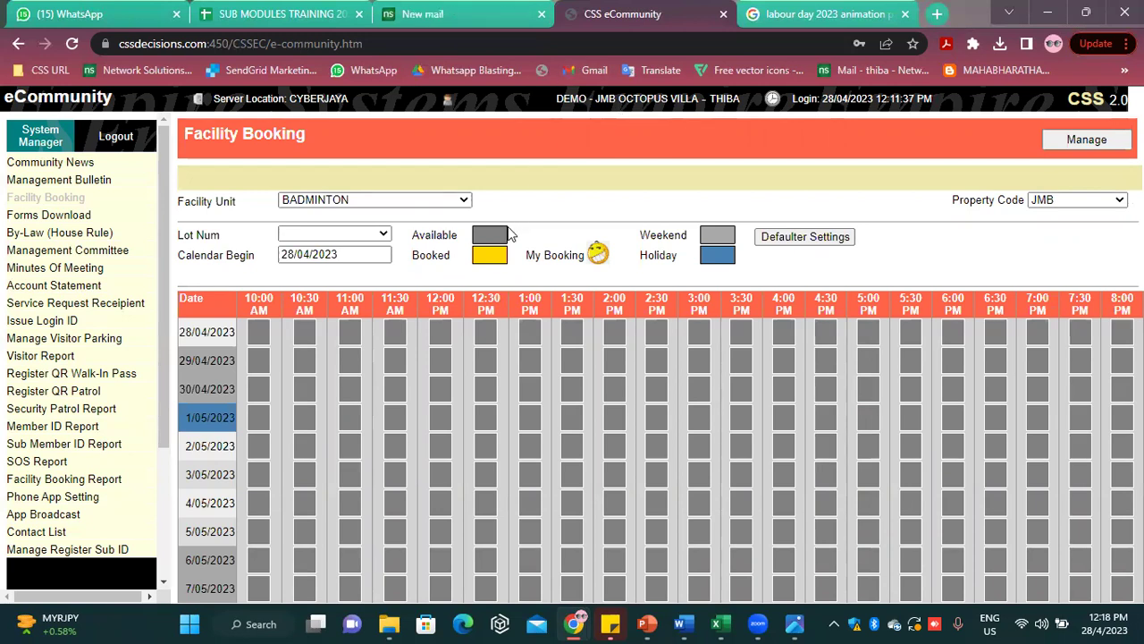
Switch the booking calendar's facility unit to TENNIS COURT
{"action": "left_click", "coordinate": [804, 237]}
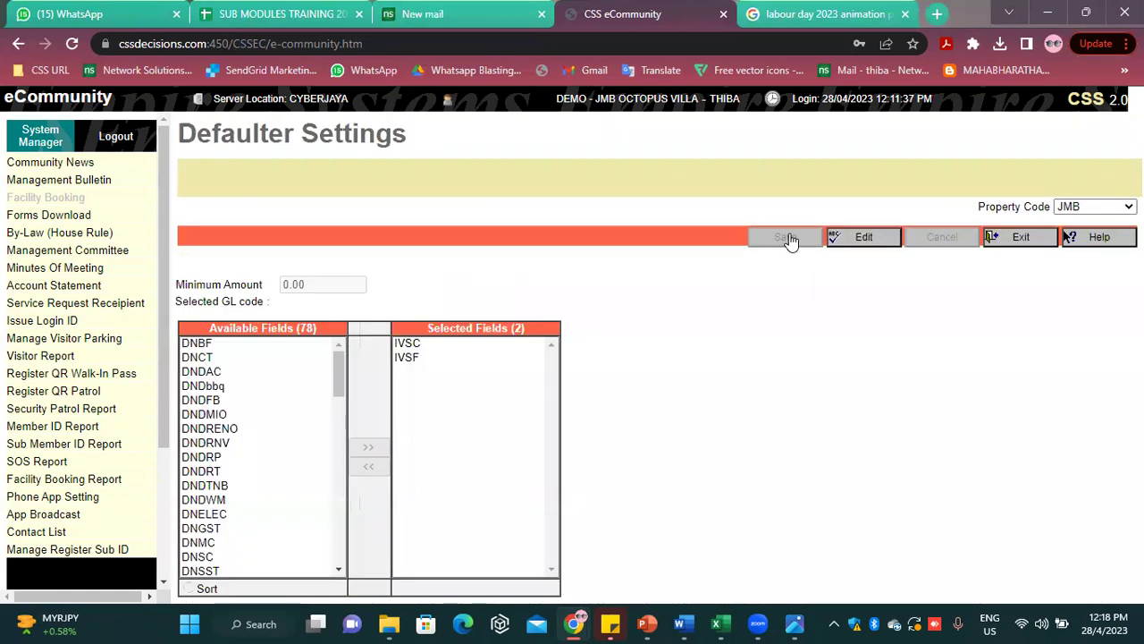
{"action": "left_click", "coordinate": [1021, 236]}
{"action": "left_click", "coordinate": [331, 199]}
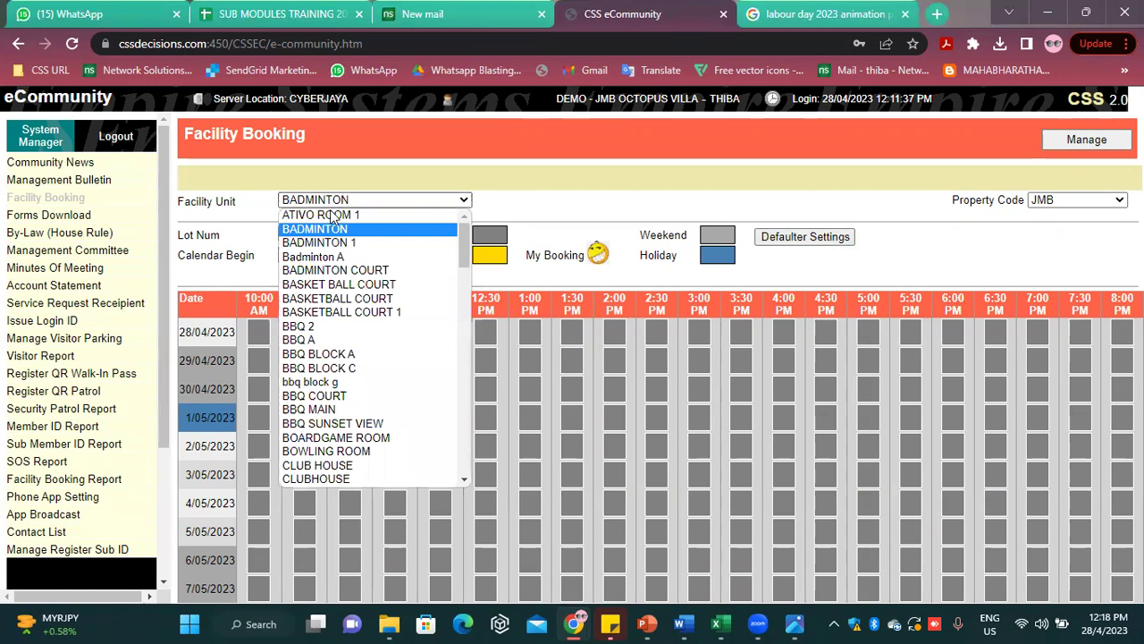
{"action": "scroll", "coordinate": [326, 420], "scroll_direction": "down", "scroll_amount": 6}
{"action": "left_click", "coordinate": [322, 437]}
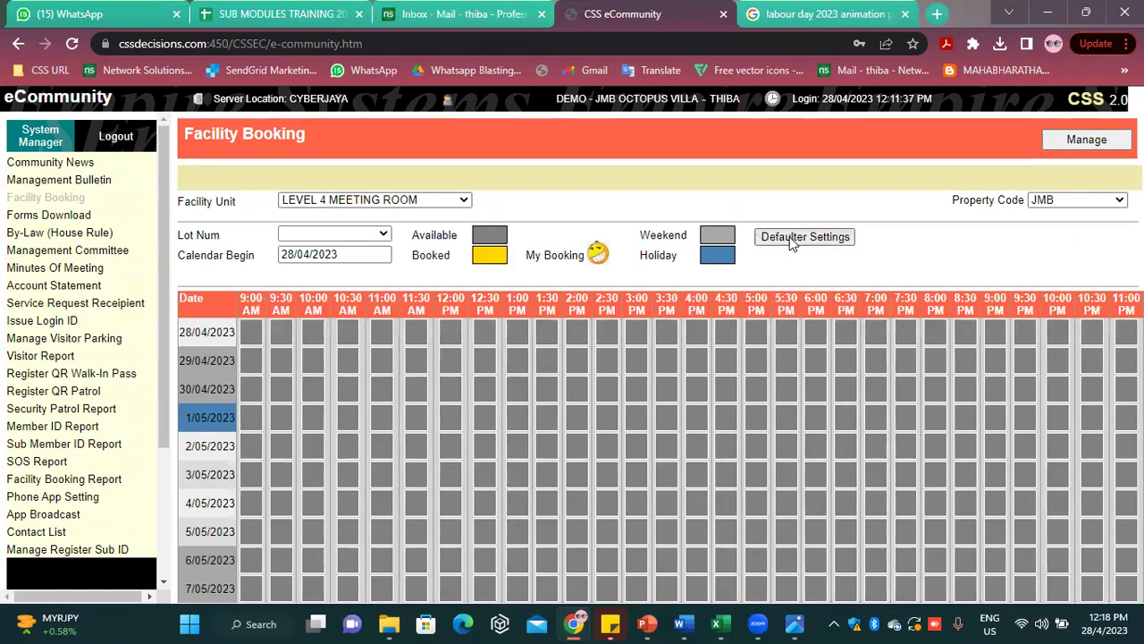
{"action": "left_click", "coordinate": [791, 238]}
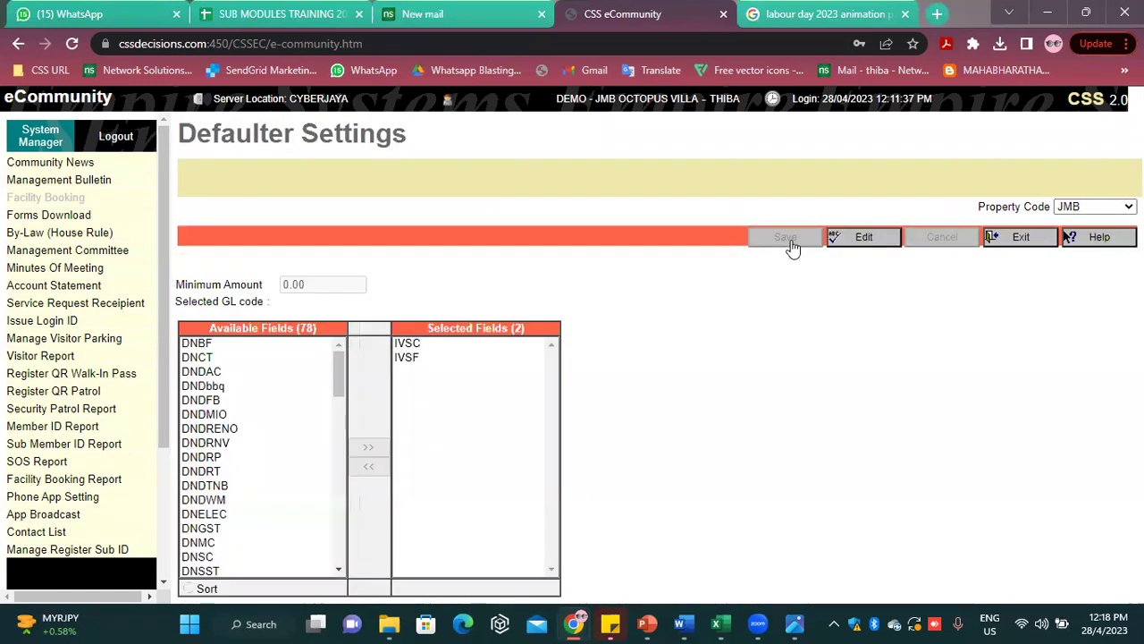
{"action": "left_click", "coordinate": [1020, 239]}
{"action": "left_click", "coordinate": [322, 200]}
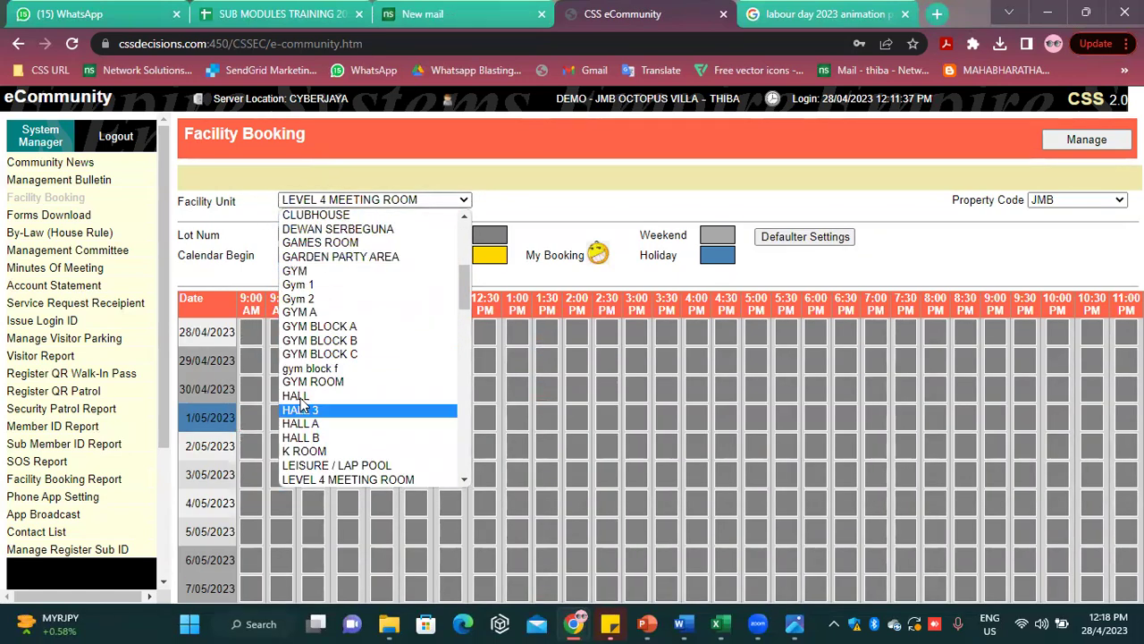
{"action": "scroll", "coordinate": [344, 472], "scroll_direction": "down", "scroll_amount": 5}
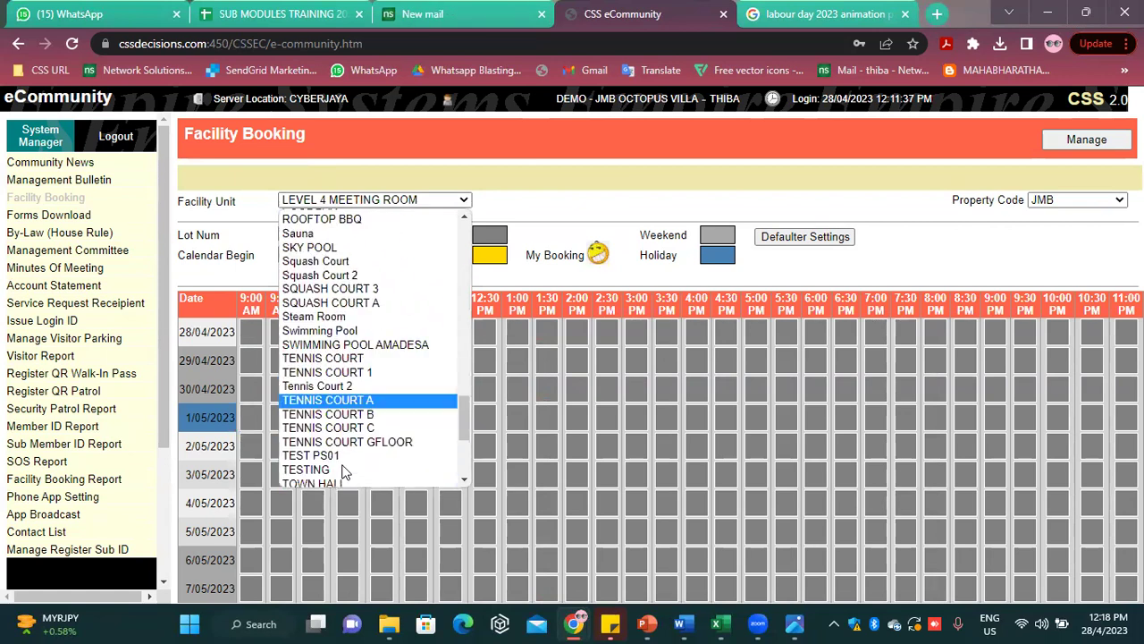
{"action": "scroll", "coordinate": [344, 472], "scroll_direction": "down", "scroll_amount": 1}
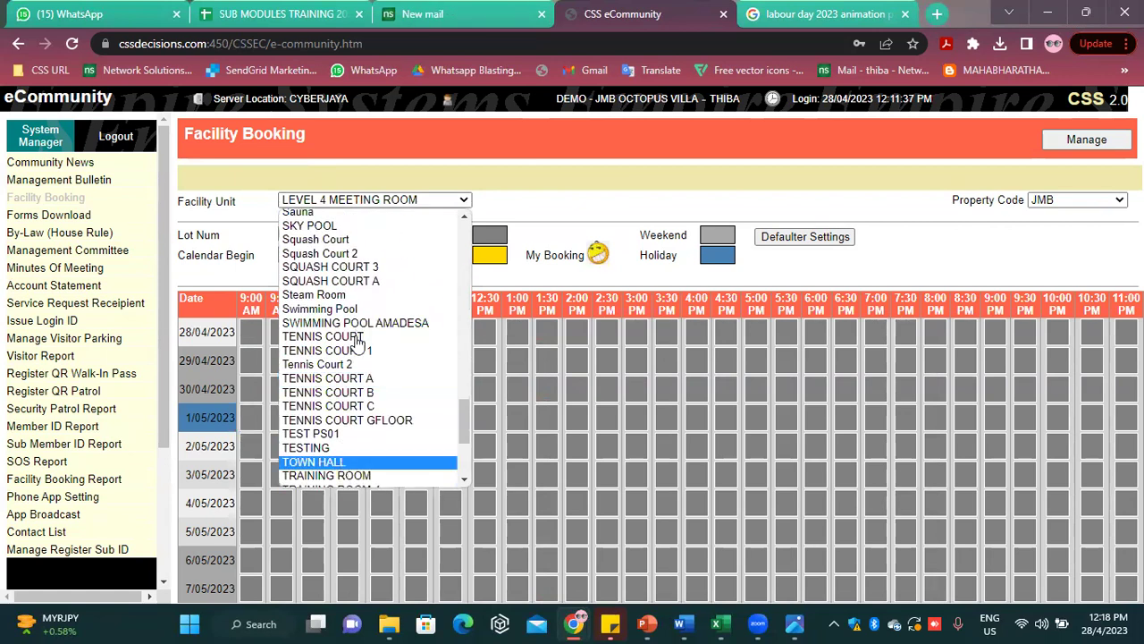
{"action": "left_click", "coordinate": [358, 337]}
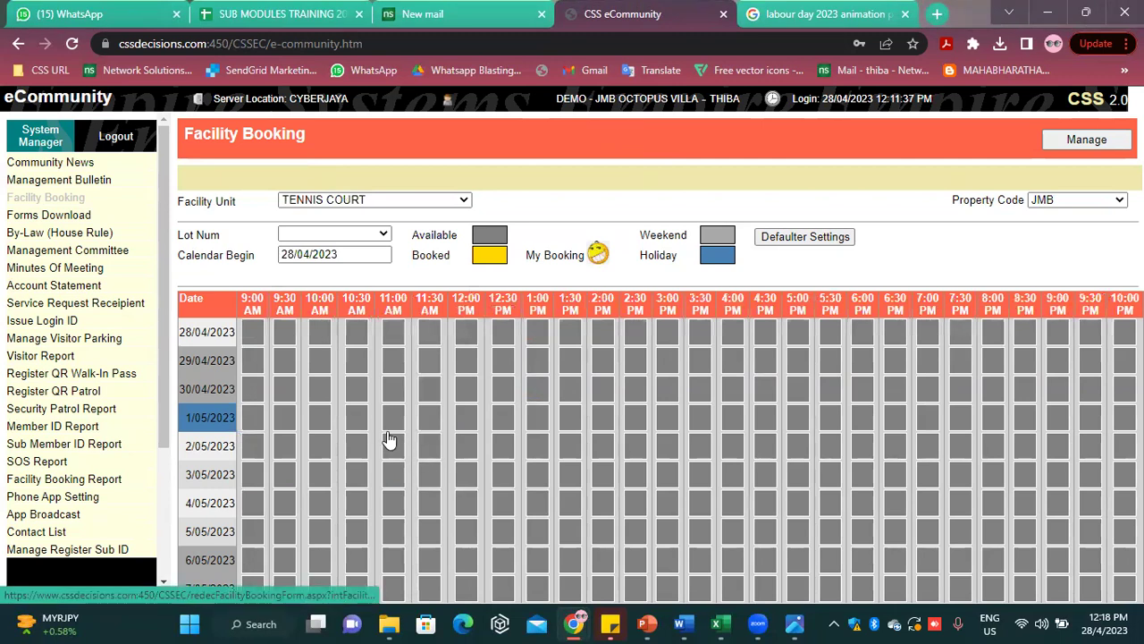
Try adding UBWB and minimum amount 1000 in Defaulter Settings, then cancel without saving
{"action": "left_click", "coordinate": [790, 240]}
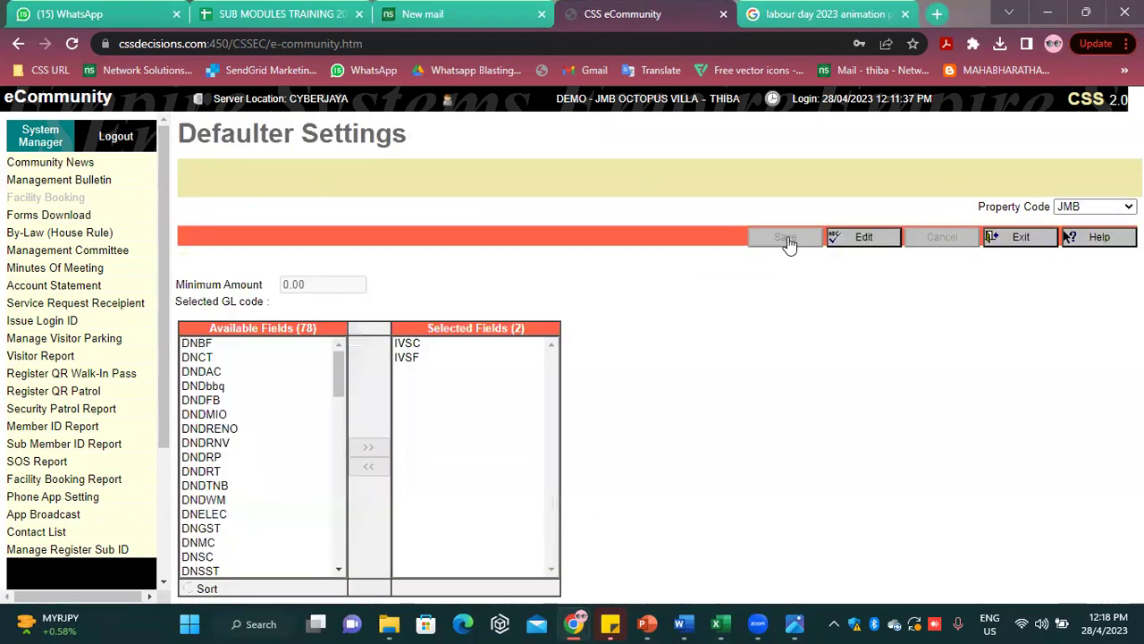
{"action": "left_click", "coordinate": [864, 241]}
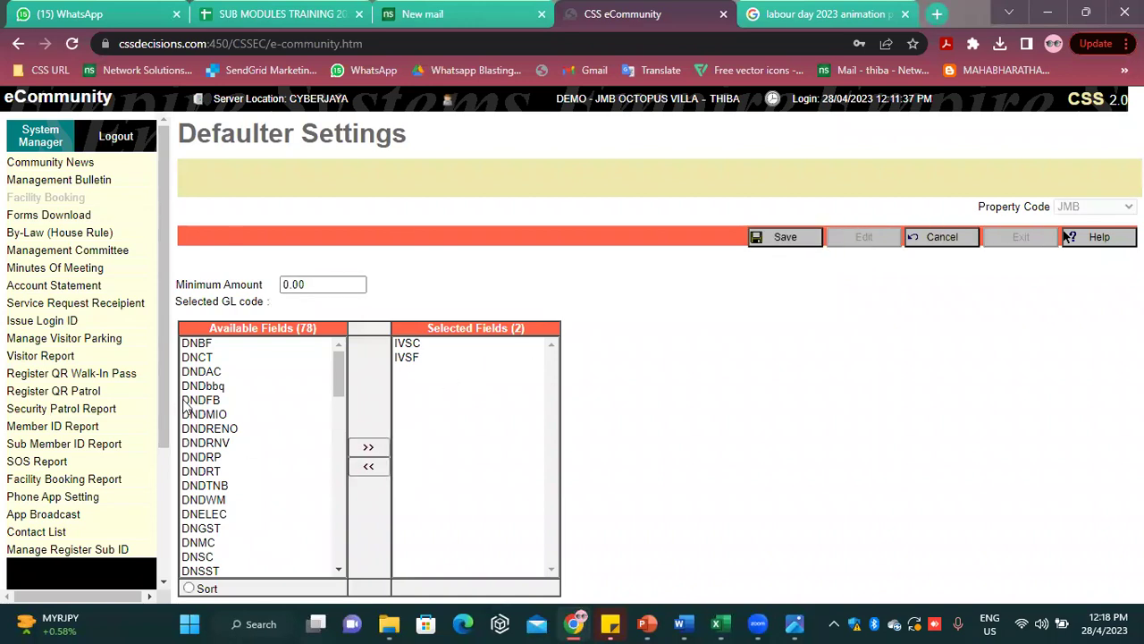
{"action": "scroll", "coordinate": [227, 447], "scroll_direction": "down", "scroll_amount": 5}
{"action": "scroll", "coordinate": [226, 447], "scroll_direction": "down", "scroll_amount": 6}
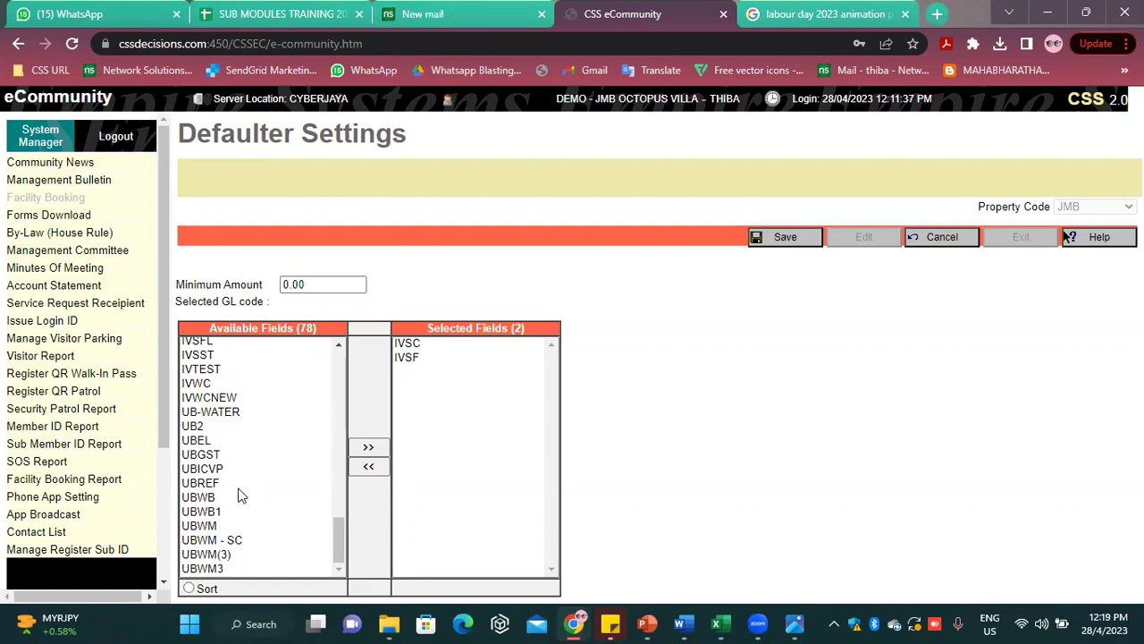
{"action": "left_click", "coordinate": [210, 503]}
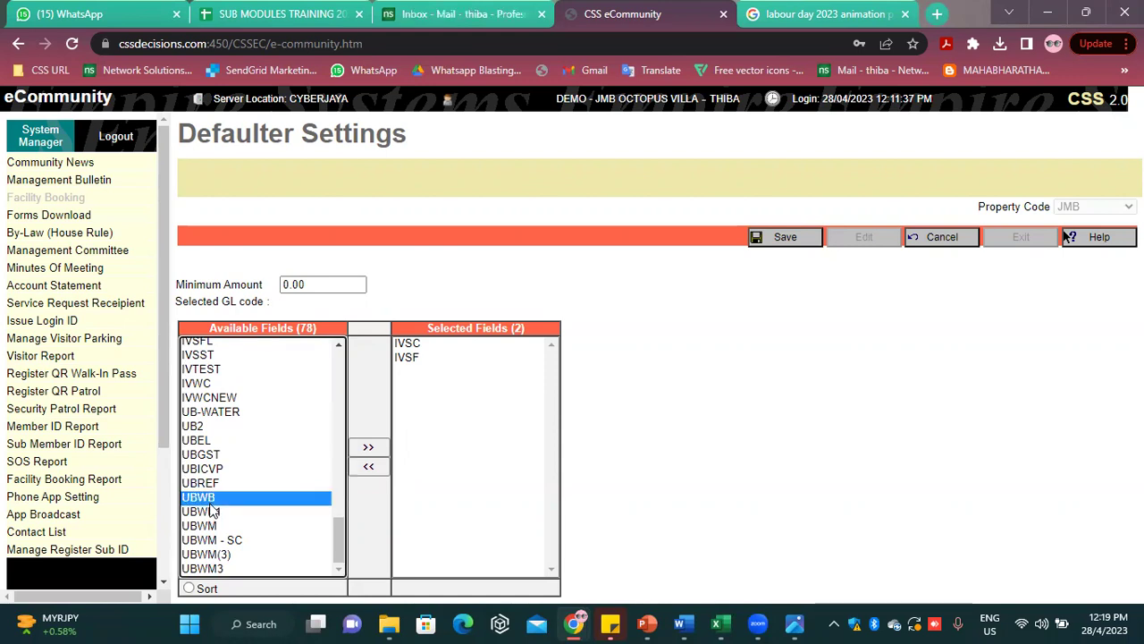
{"action": "double_click", "coordinate": [211, 502]}
{"action": "left_click", "coordinate": [312, 284]}
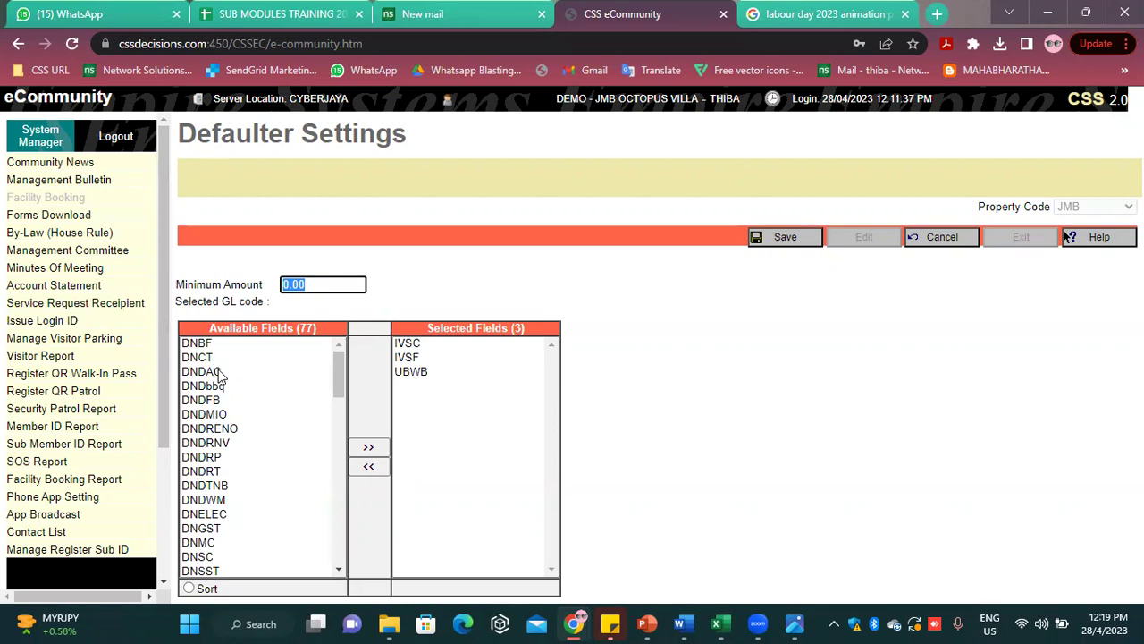
{"action": "type", "text": "1000"}
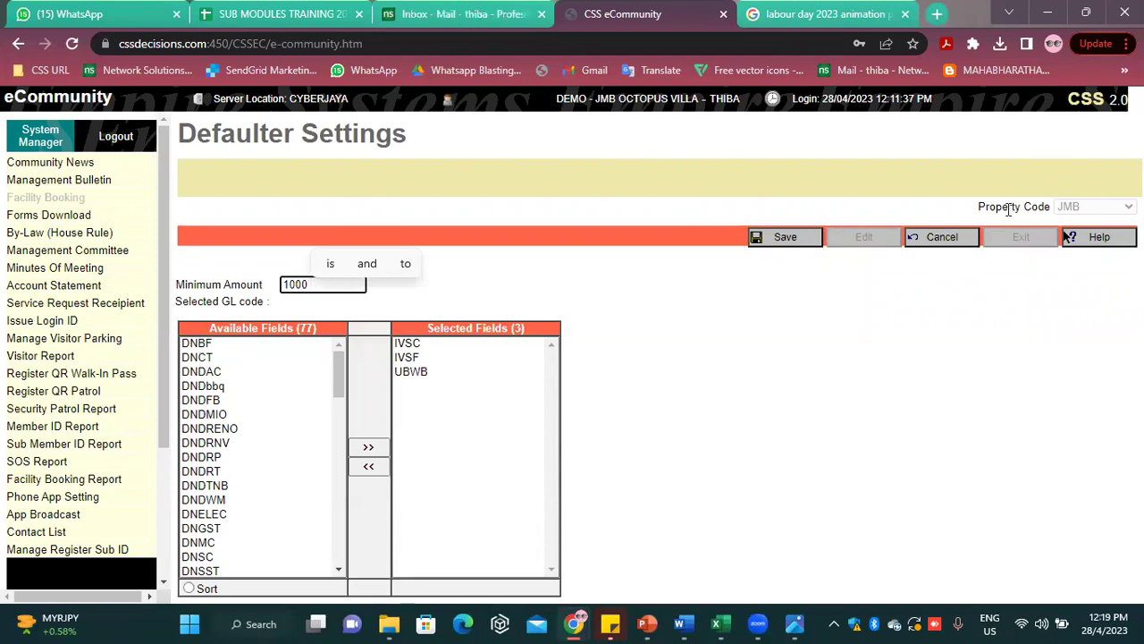
{"action": "left_click", "coordinate": [952, 242]}
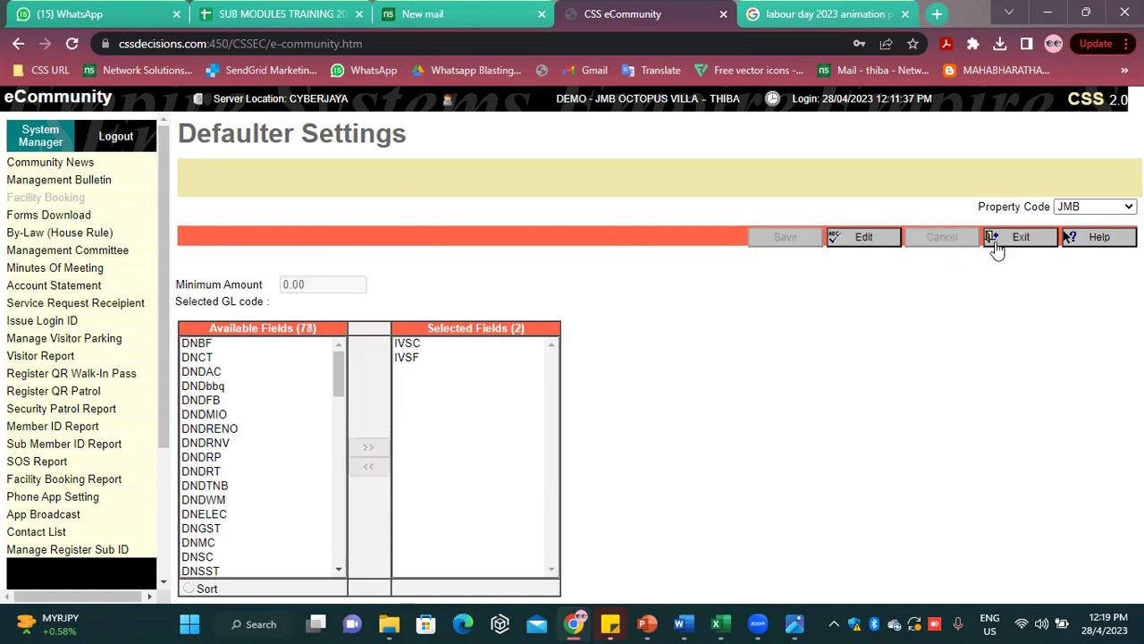
{"action": "left_click", "coordinate": [1014, 239]}
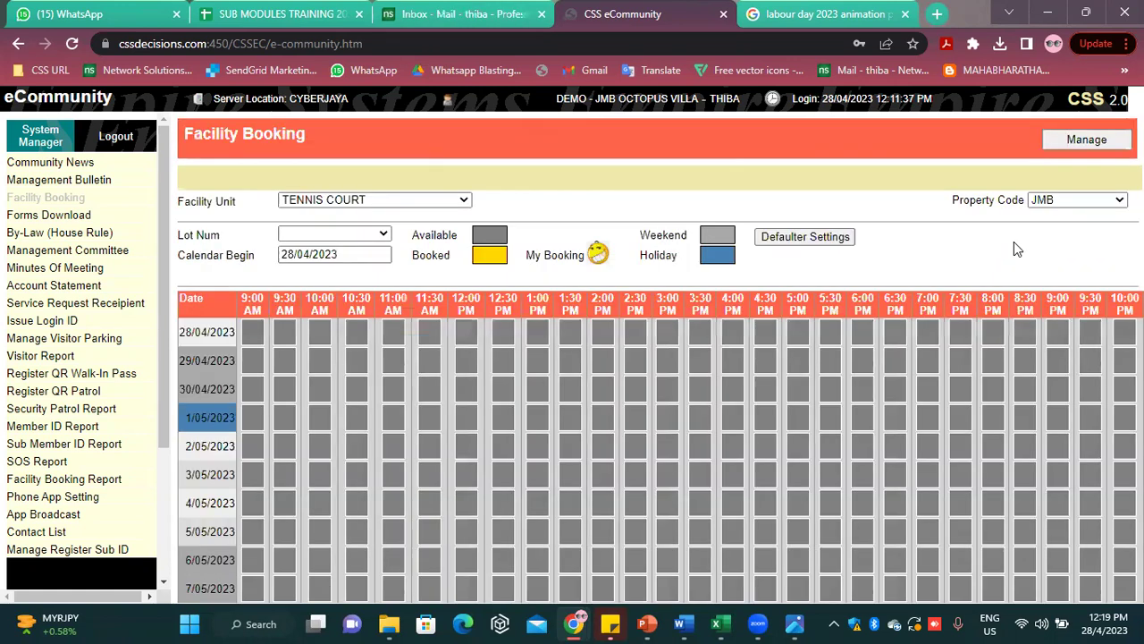
Book the 2/05 8:00 AM PING PONG A slot for lot 04-03A for a chosen resident
{"action": "left_click", "coordinate": [380, 200]}
{"action": "left_click", "coordinate": [319, 242]}
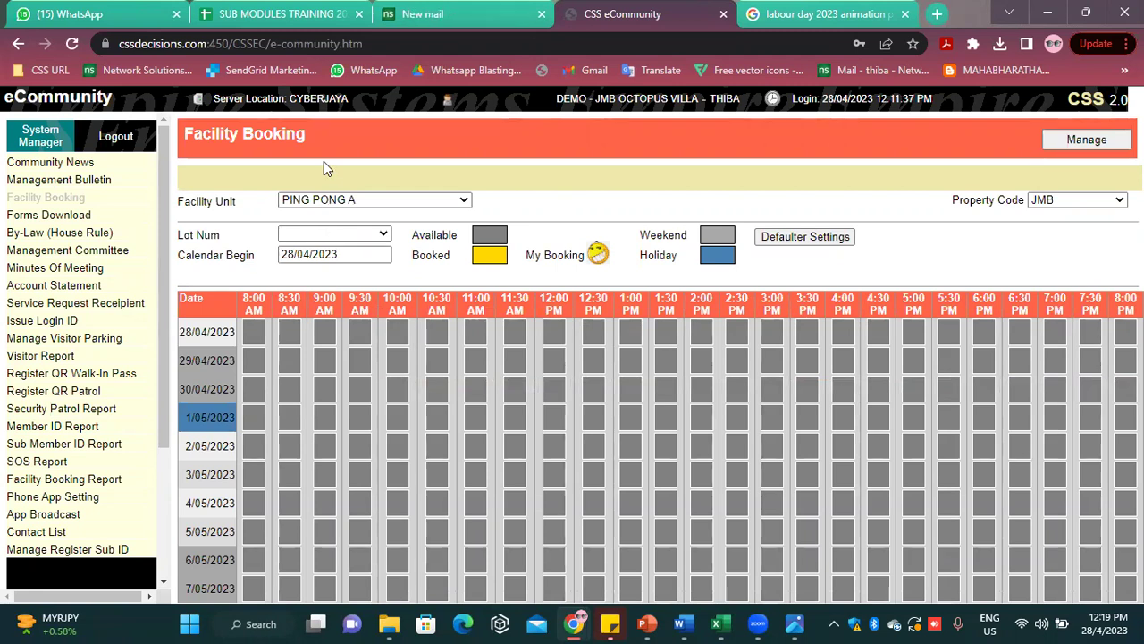
{"action": "left_click", "coordinate": [285, 233]}
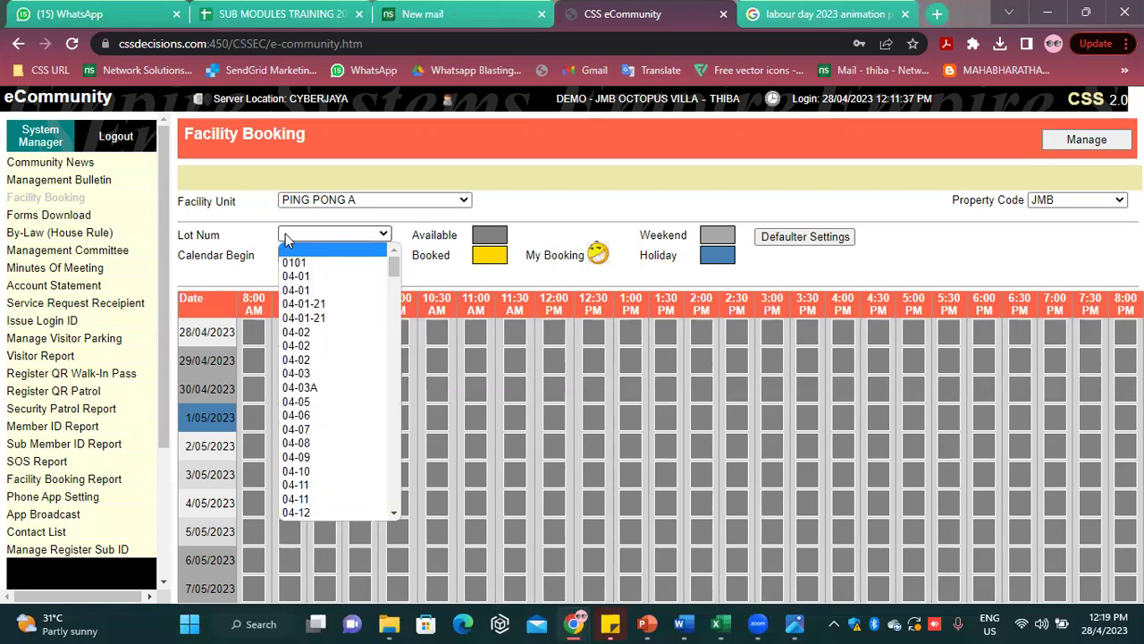
{"action": "left_click", "coordinate": [362, 392]}
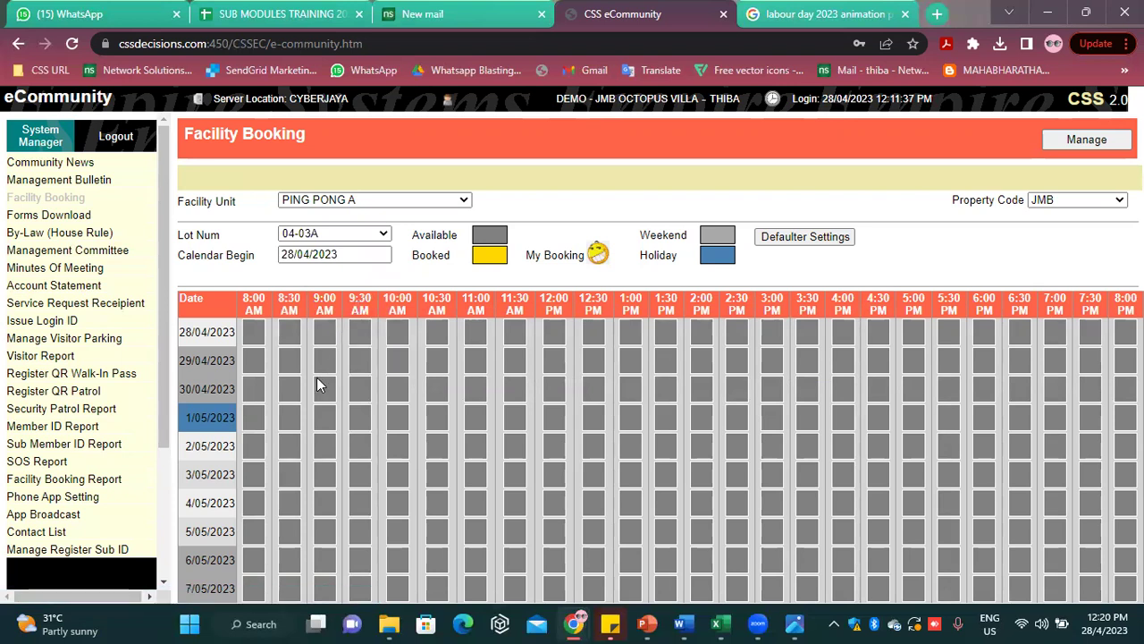
{"action": "left_click", "coordinate": [263, 445]}
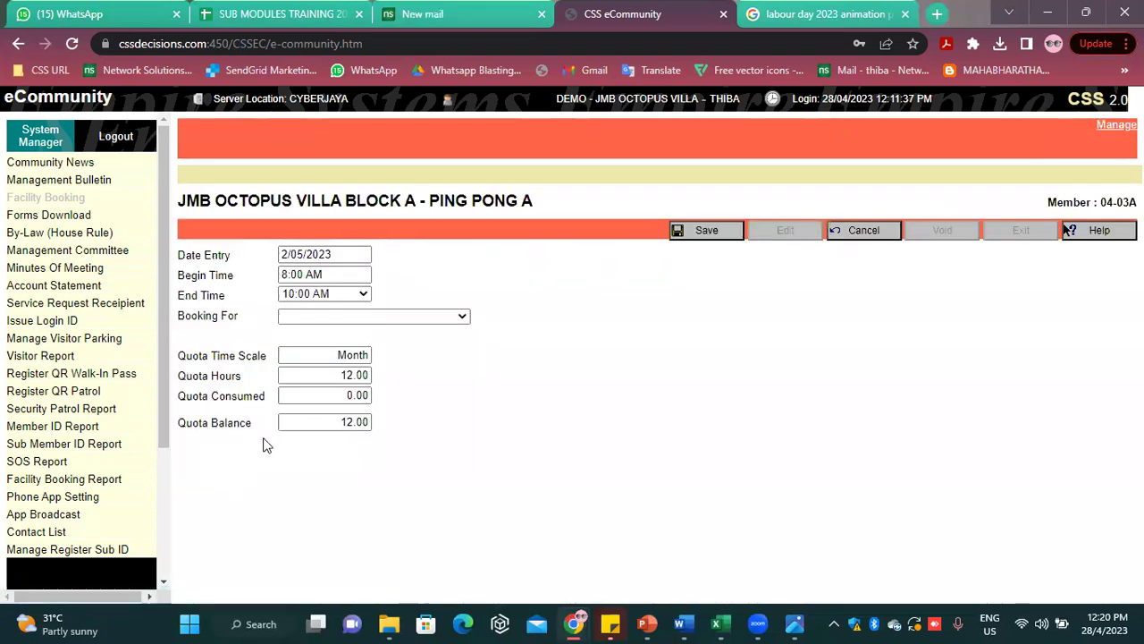
{"action": "left_click", "coordinate": [378, 320]}
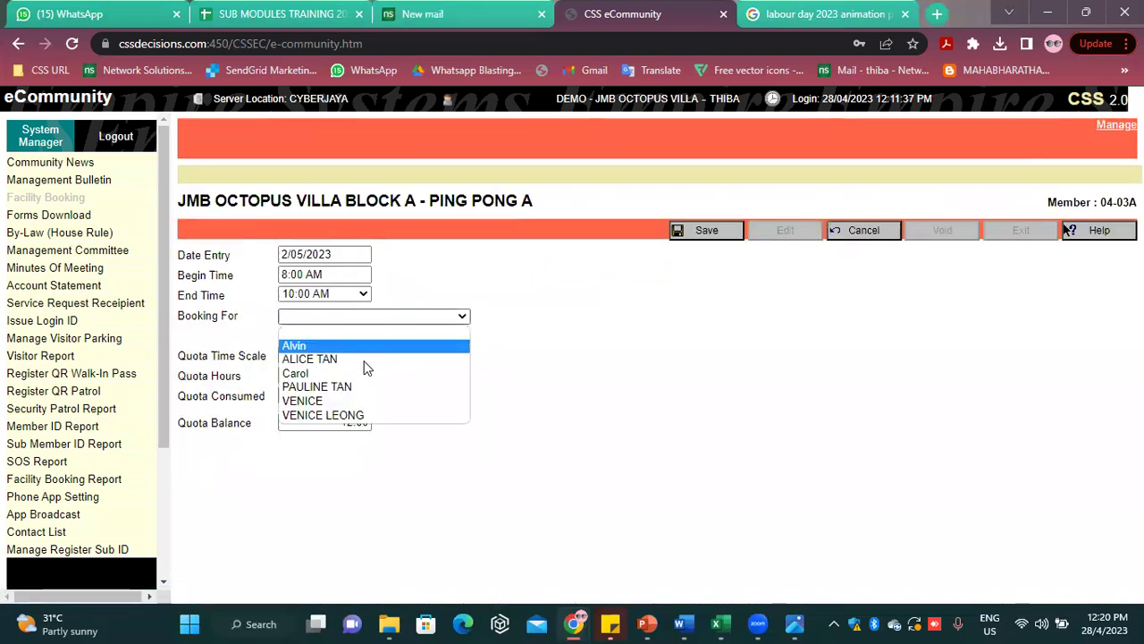
{"action": "left_click", "coordinate": [337, 402]}
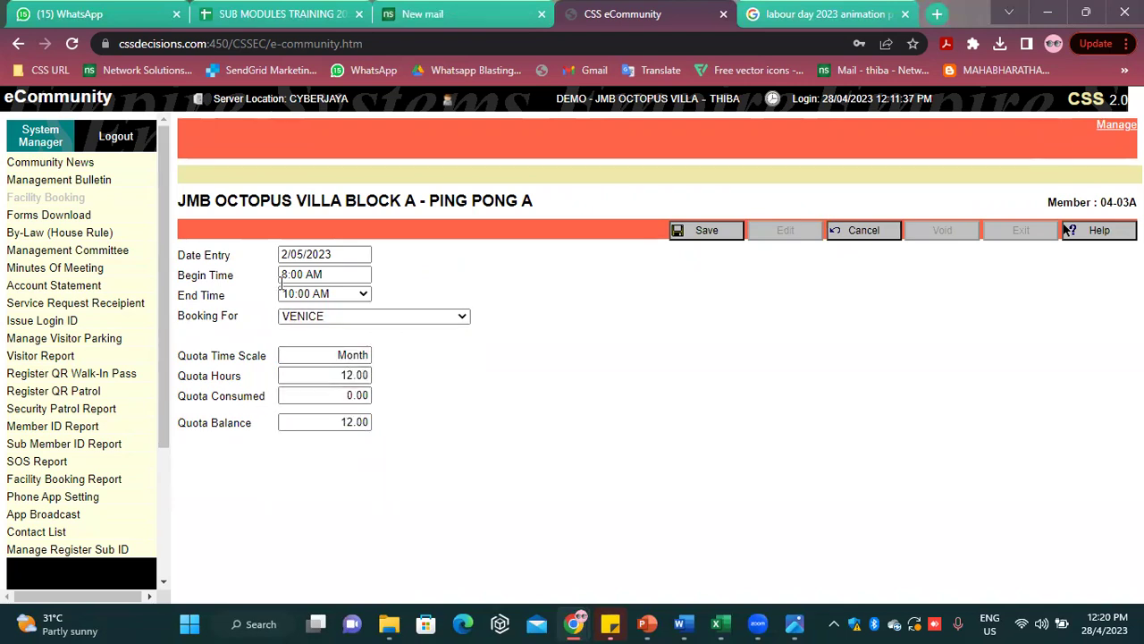
{"action": "left_click", "coordinate": [360, 377]}
{"action": "left_click", "coordinate": [357, 423]}
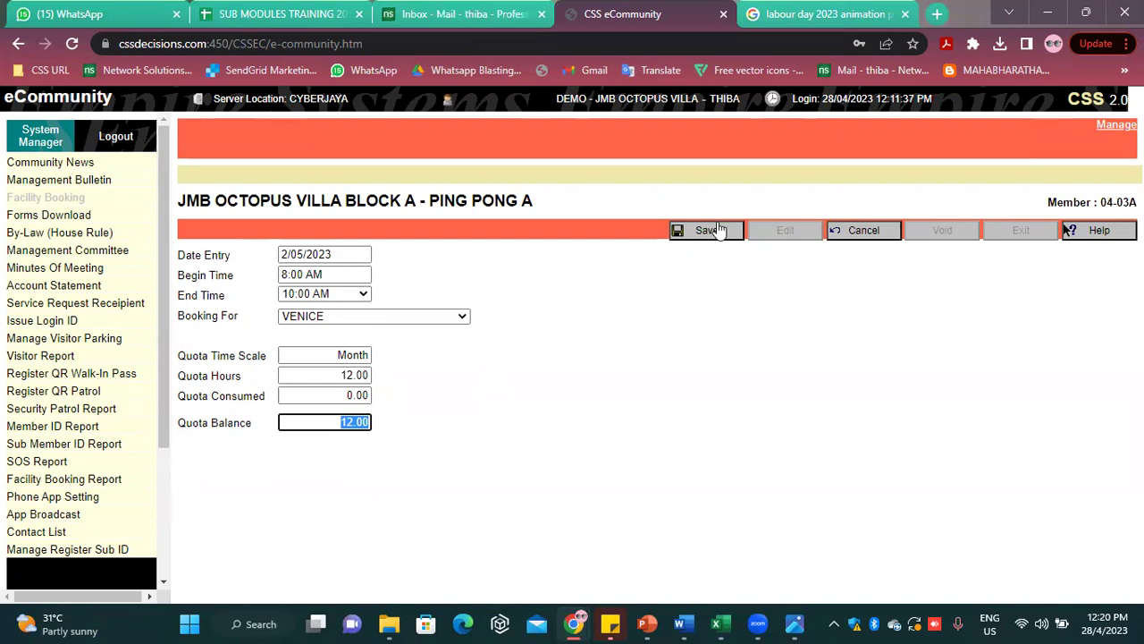
{"action": "left_click", "coordinate": [715, 231]}
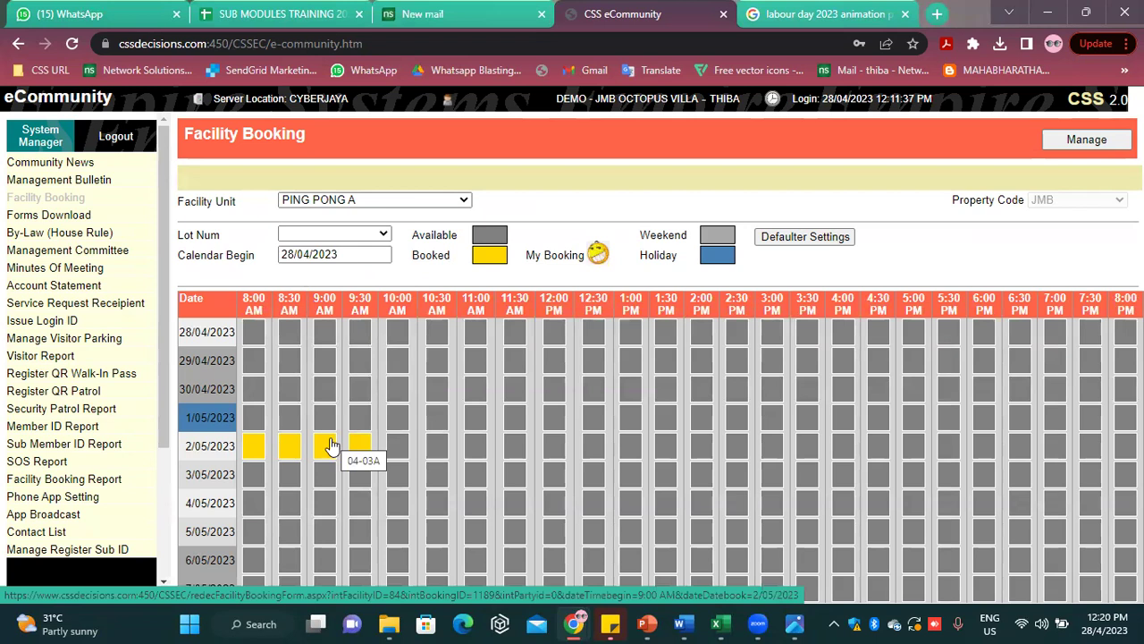
Change the 2/05 PING PONG A booking's end time to 9:00 AM and save it
{"action": "left_click", "coordinate": [330, 446]}
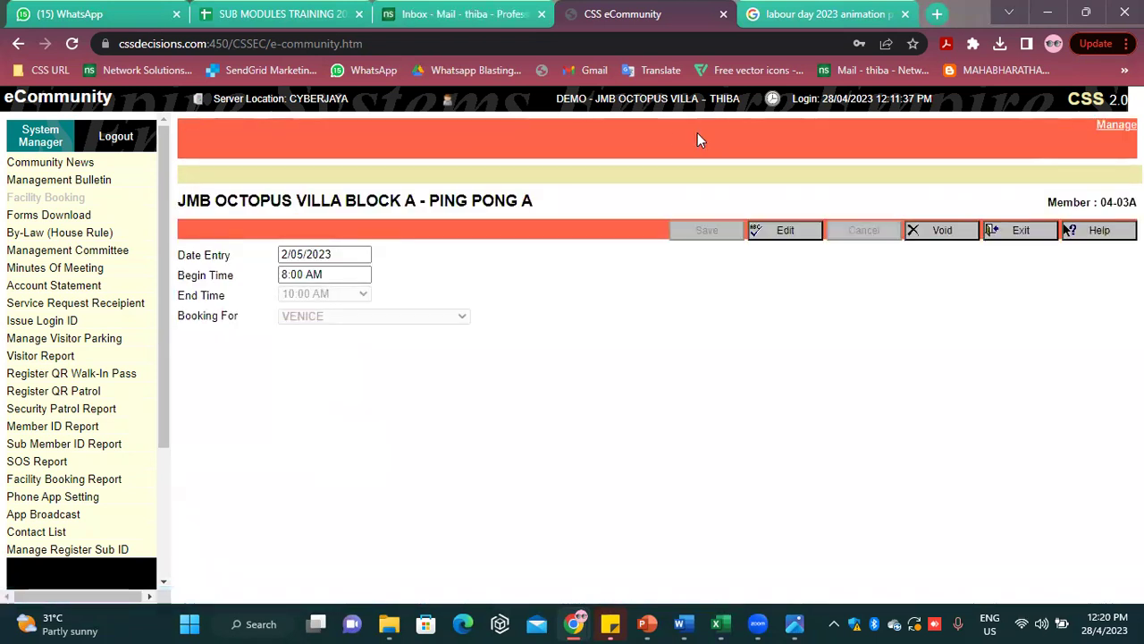
{"action": "left_click", "coordinate": [776, 232]}
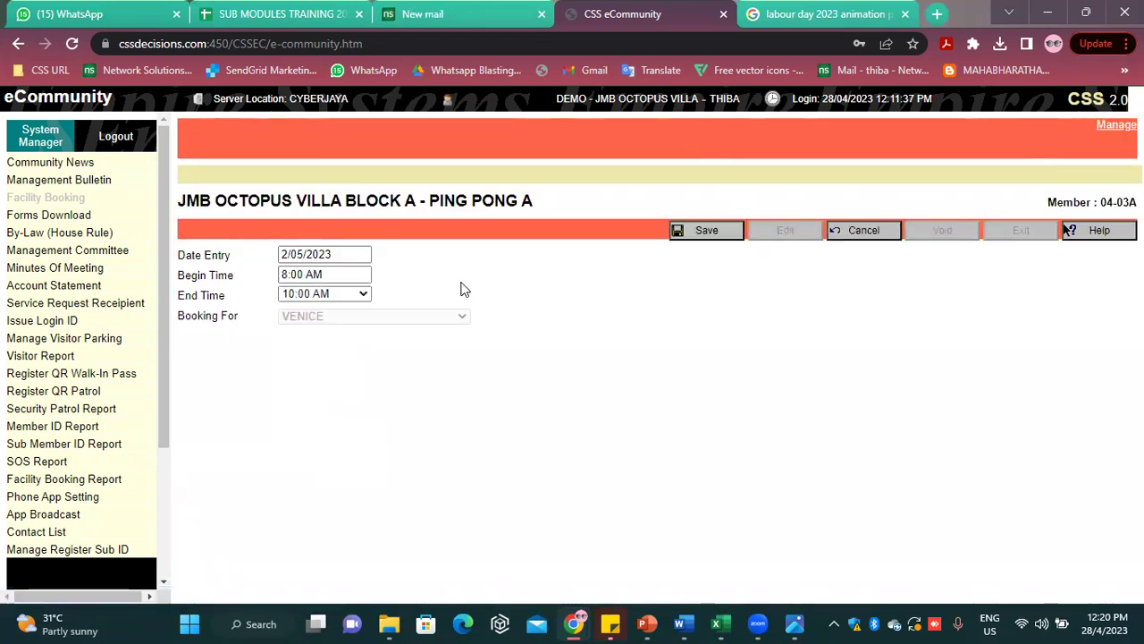
{"action": "left_click", "coordinate": [358, 295]}
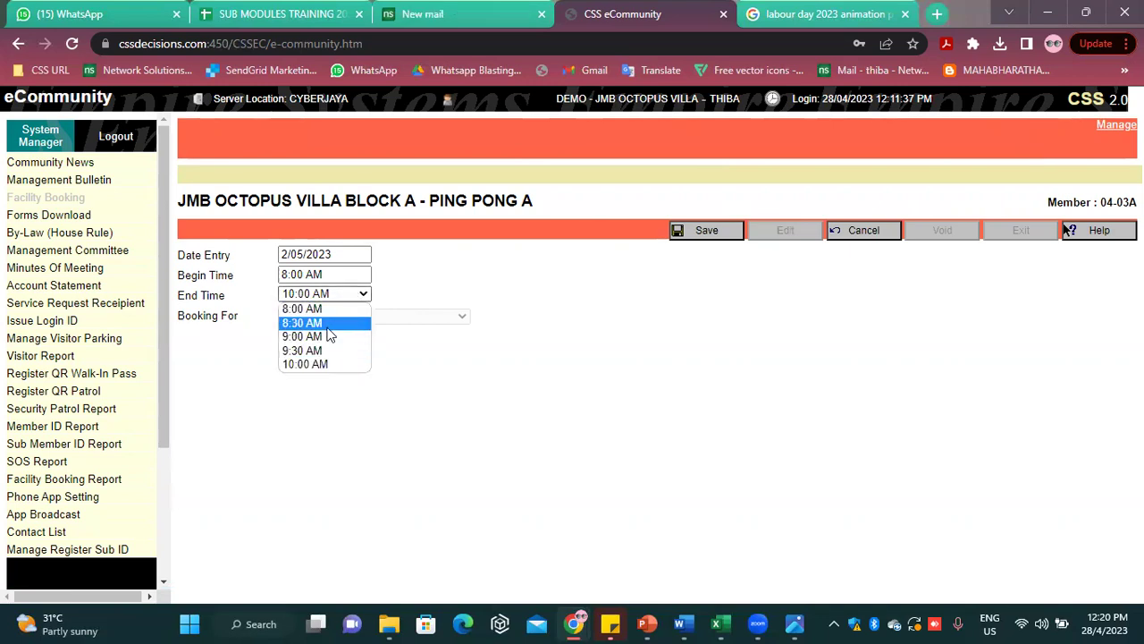
{"action": "left_click", "coordinate": [333, 334]}
{"action": "left_click", "coordinate": [691, 231]}
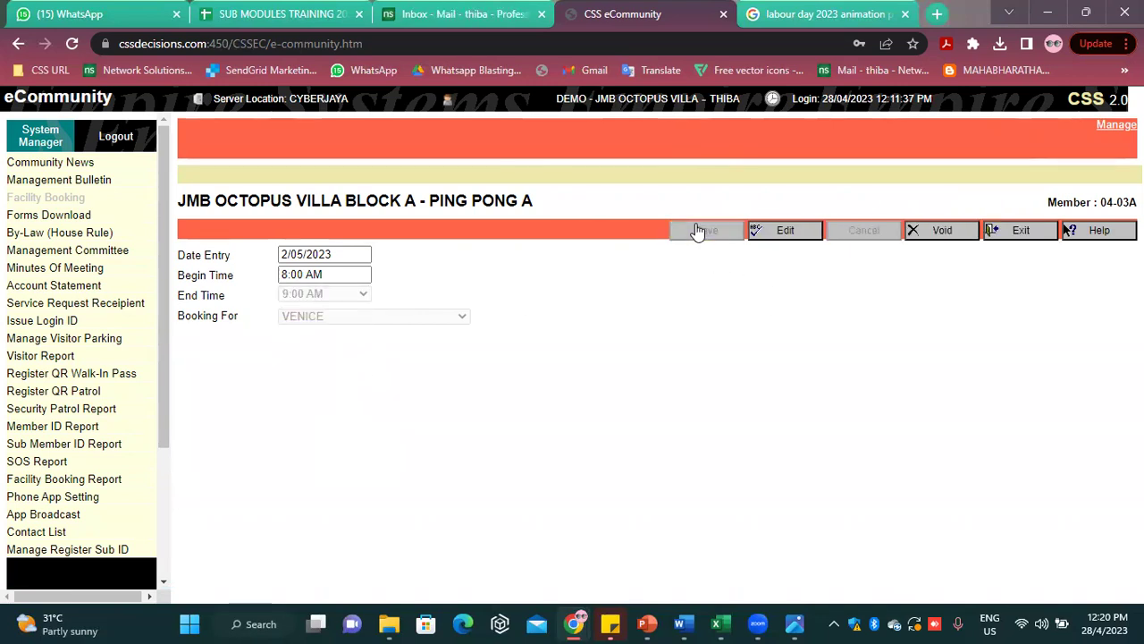
{"action": "left_click", "coordinate": [1019, 231]}
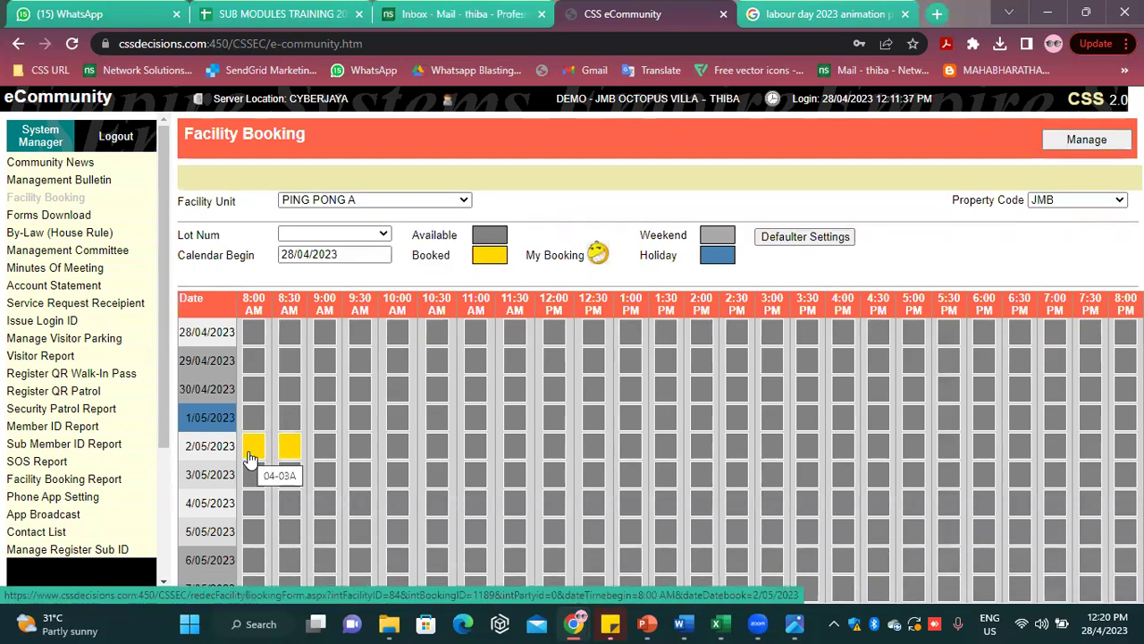
Reopen the 2/05 8:00 AM booking and void it
{"action": "left_click", "coordinate": [250, 455]}
{"action": "left_click", "coordinate": [954, 243]}
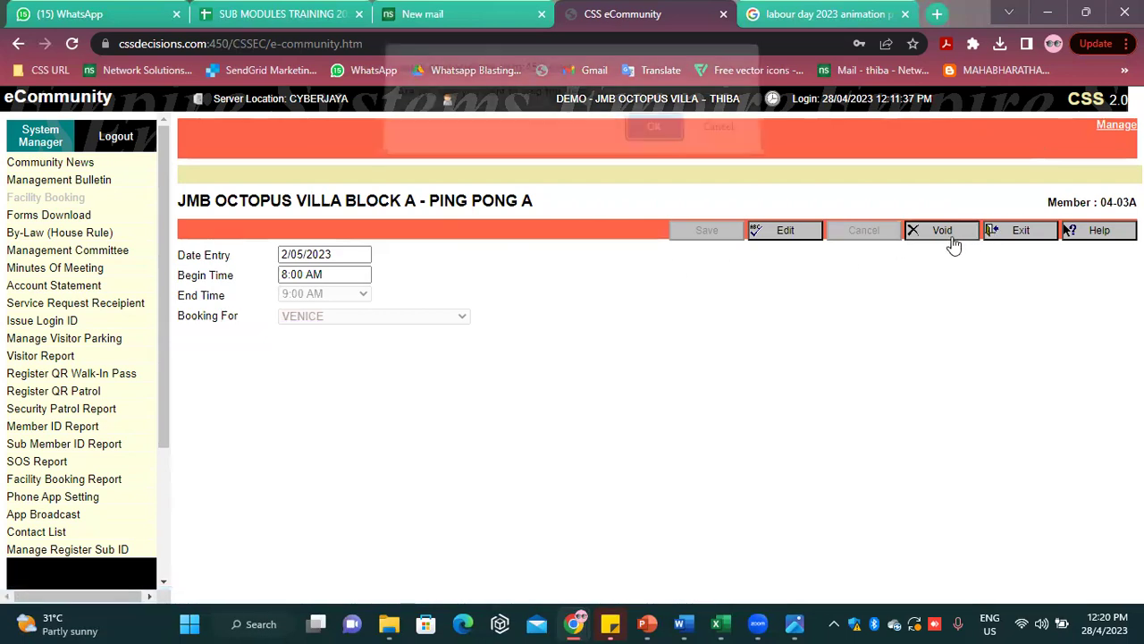
{"action": "left_click", "coordinate": [647, 131]}
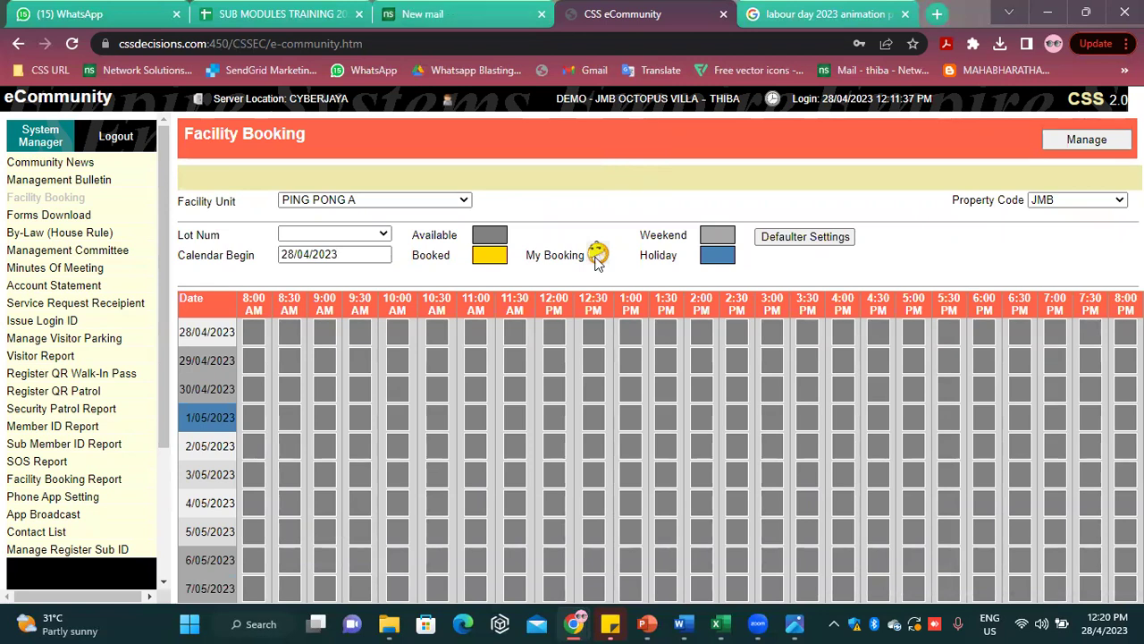
Go to the Forms Download page from the left sidebar
{"action": "left_click", "coordinate": [106, 216]}
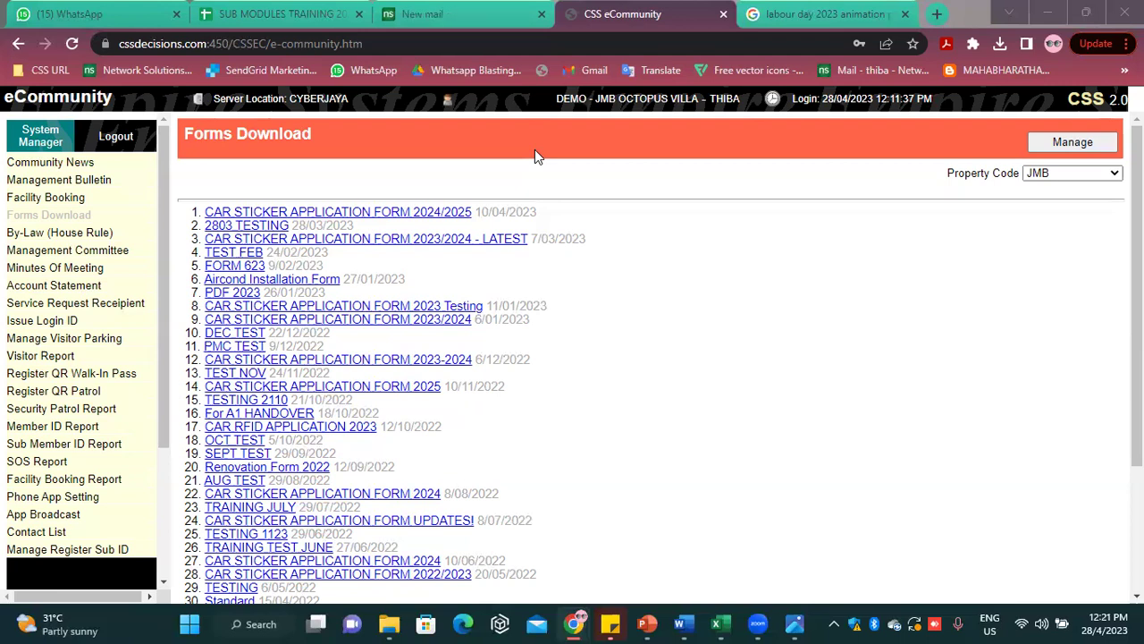
Add a new downloadable form with the CSS - Privacy Policy (5) file attached
{"action": "left_click", "coordinate": [1048, 144]}
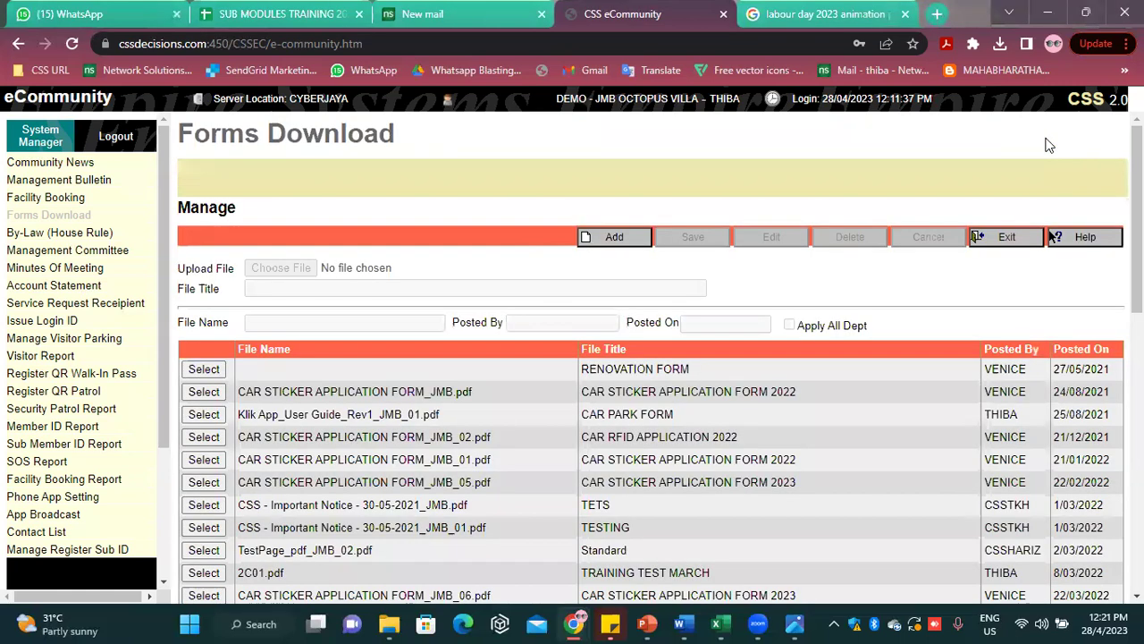
{"action": "left_click", "coordinate": [616, 243]}
{"action": "left_click", "coordinate": [268, 268]}
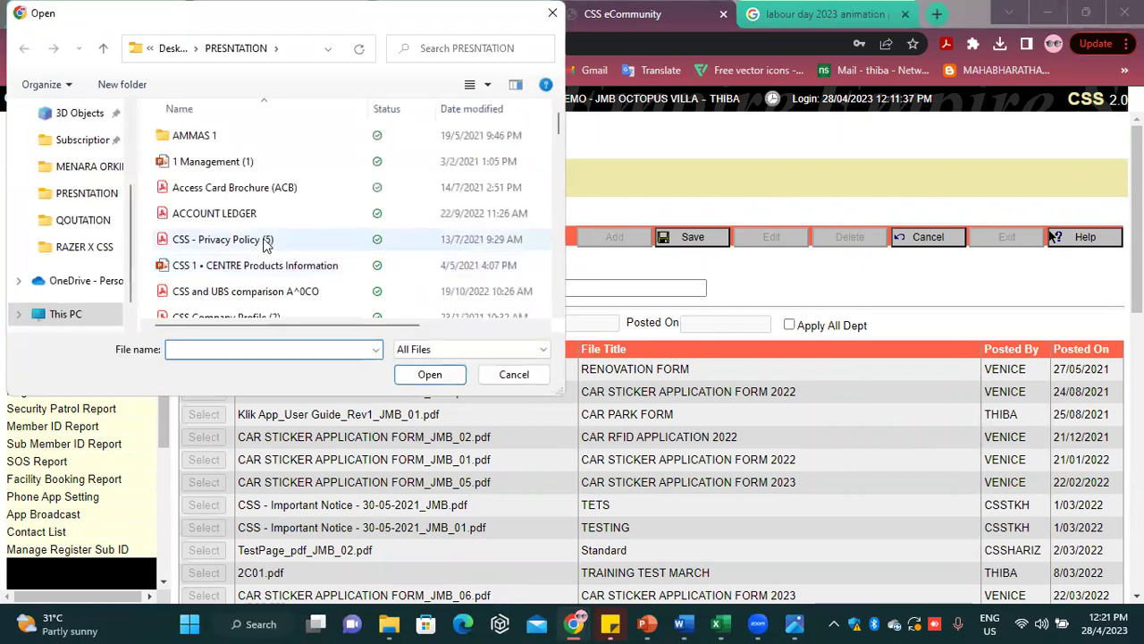
{"action": "left_click", "coordinate": [268, 240]}
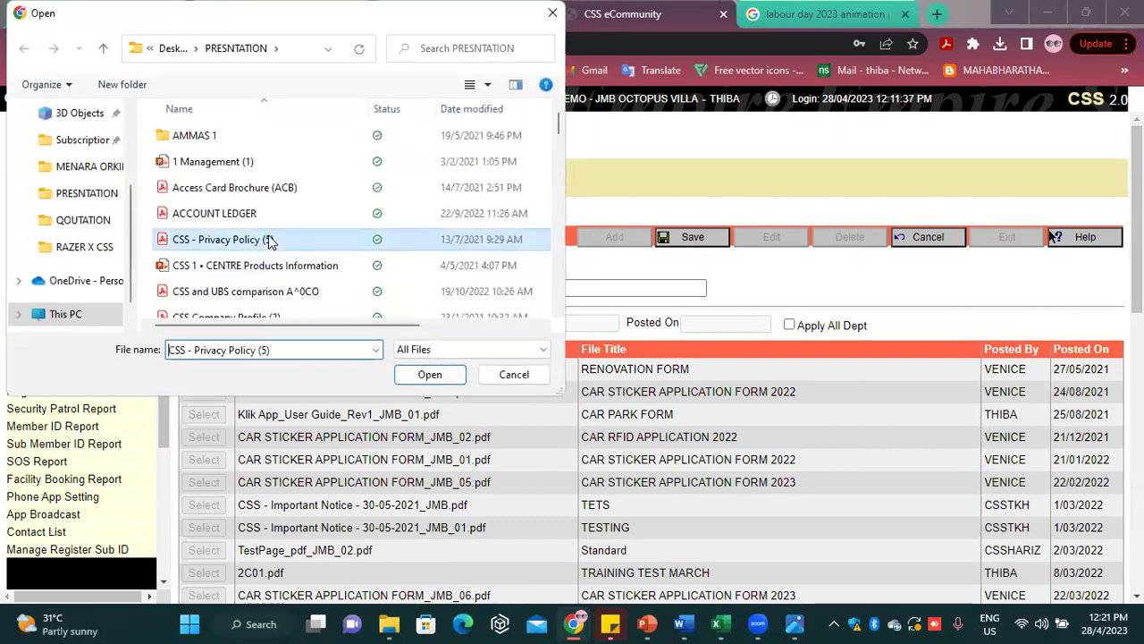
{"action": "left_click", "coordinate": [417, 379]}
Title the form APRIL TEST, save it, and return to the forms list
{"action": "left_click", "coordinate": [386, 288]}
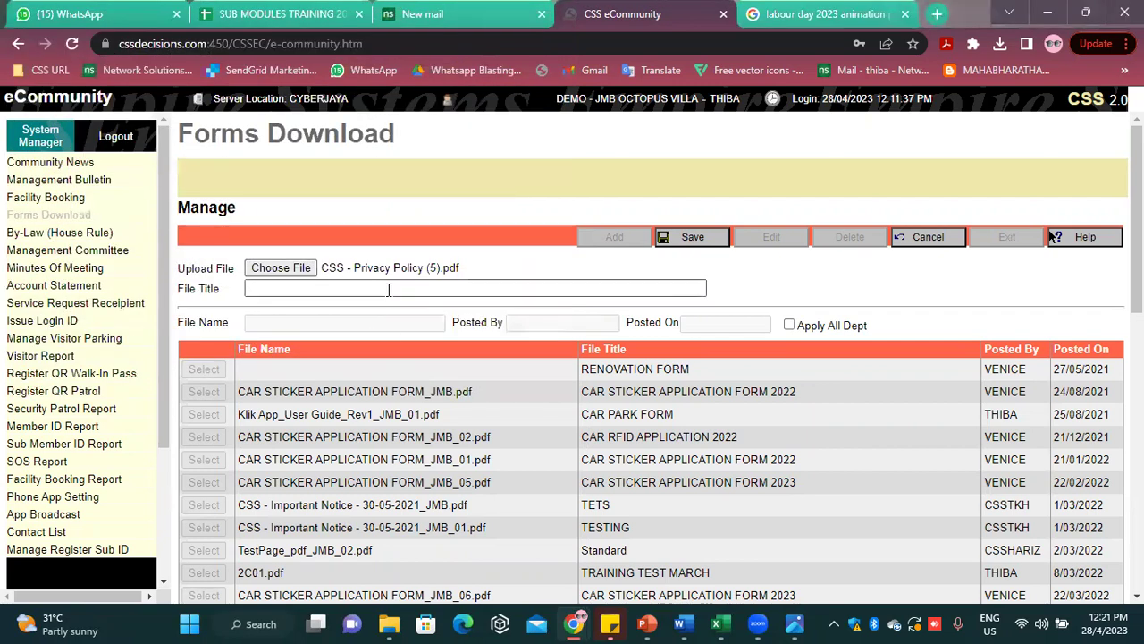
{"action": "type", "text": "AP"}
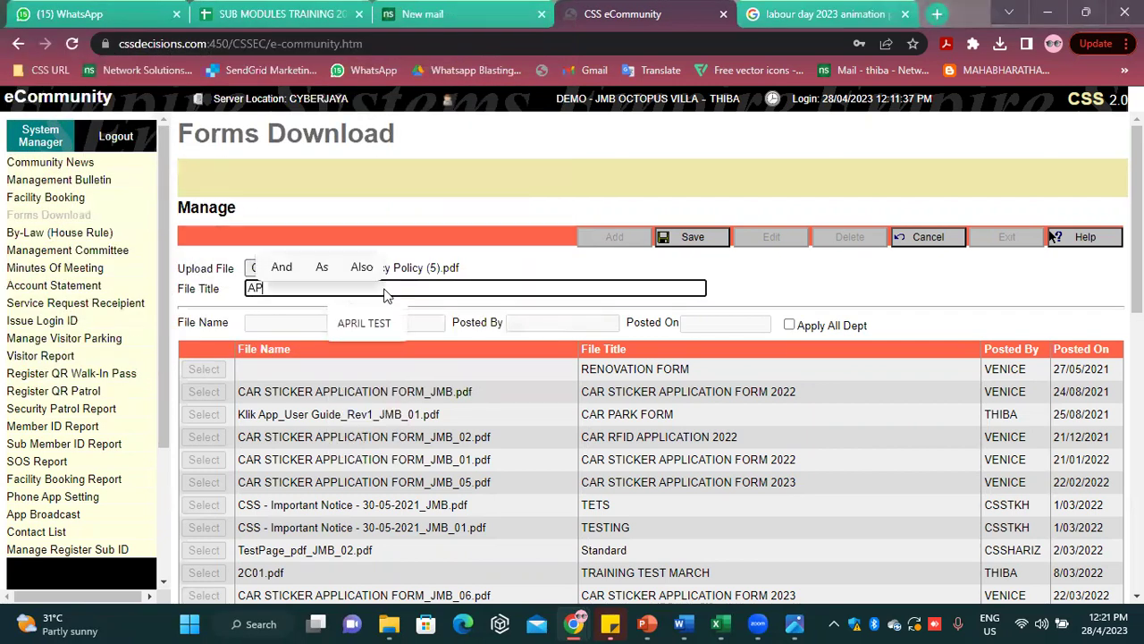
{"action": "type", "text": "RIL"}
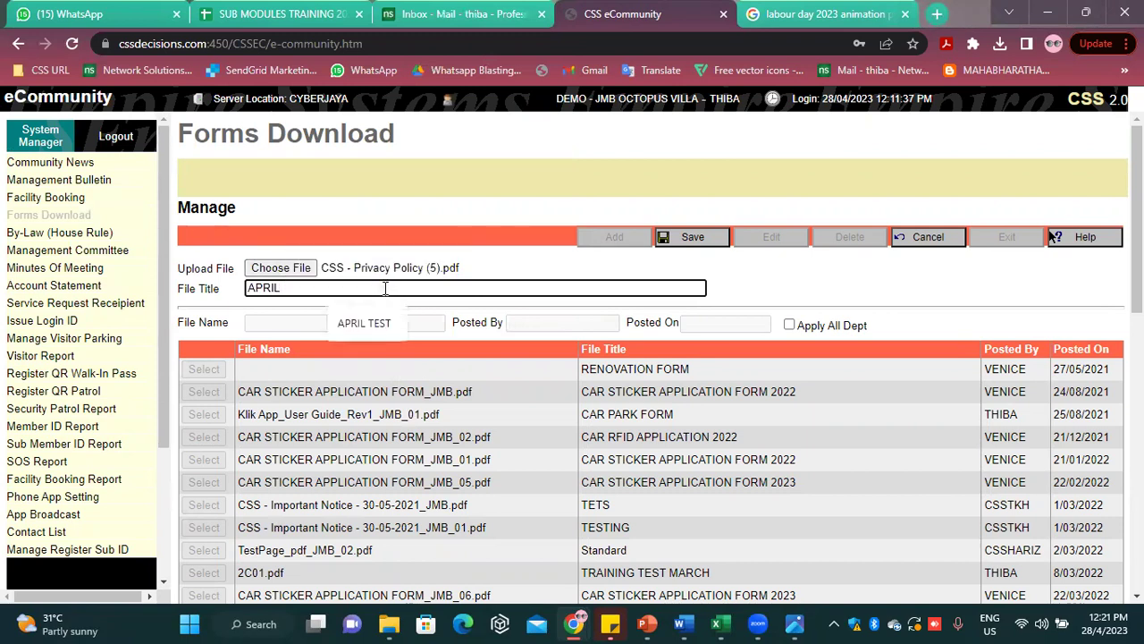
{"action": "type", "text": " TEST"}
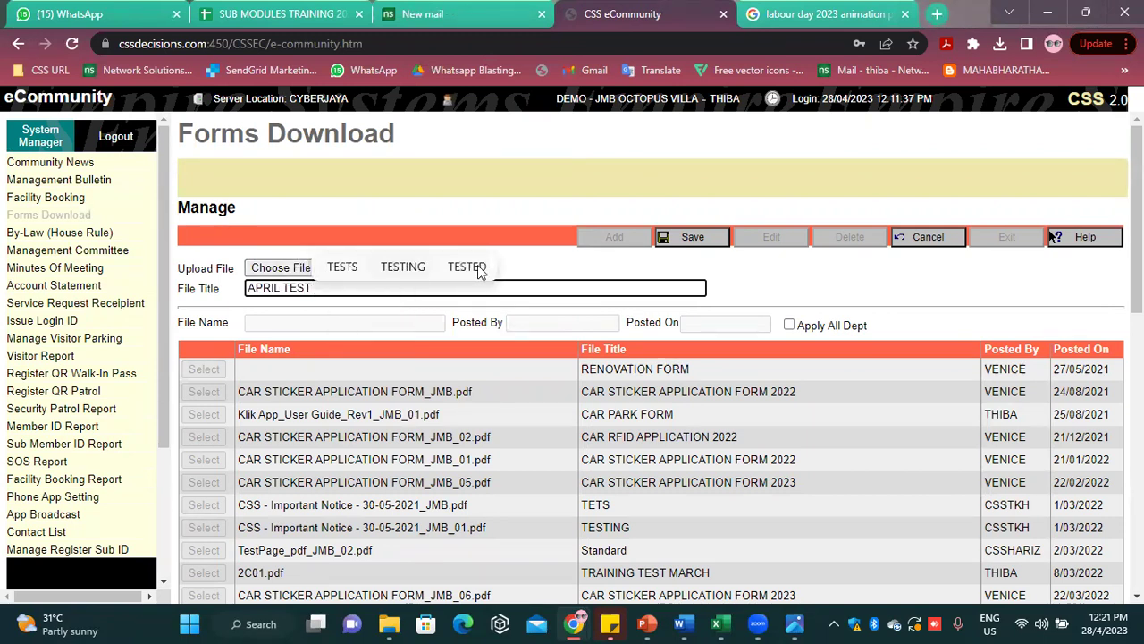
{"action": "left_click", "coordinate": [772, 276]}
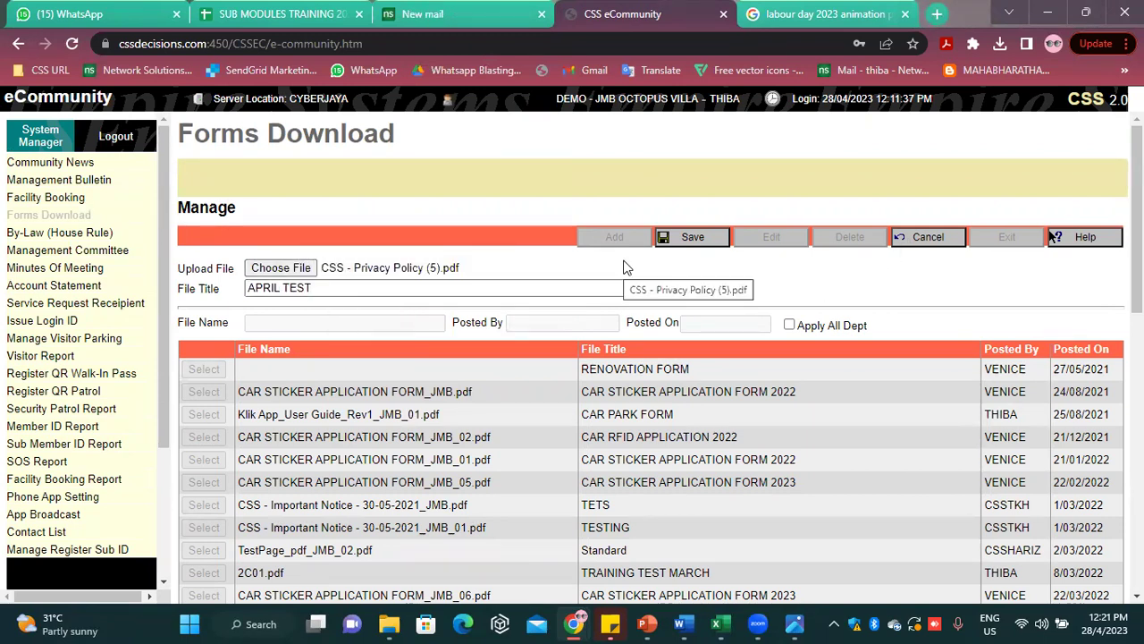
{"action": "left_click", "coordinate": [688, 239]}
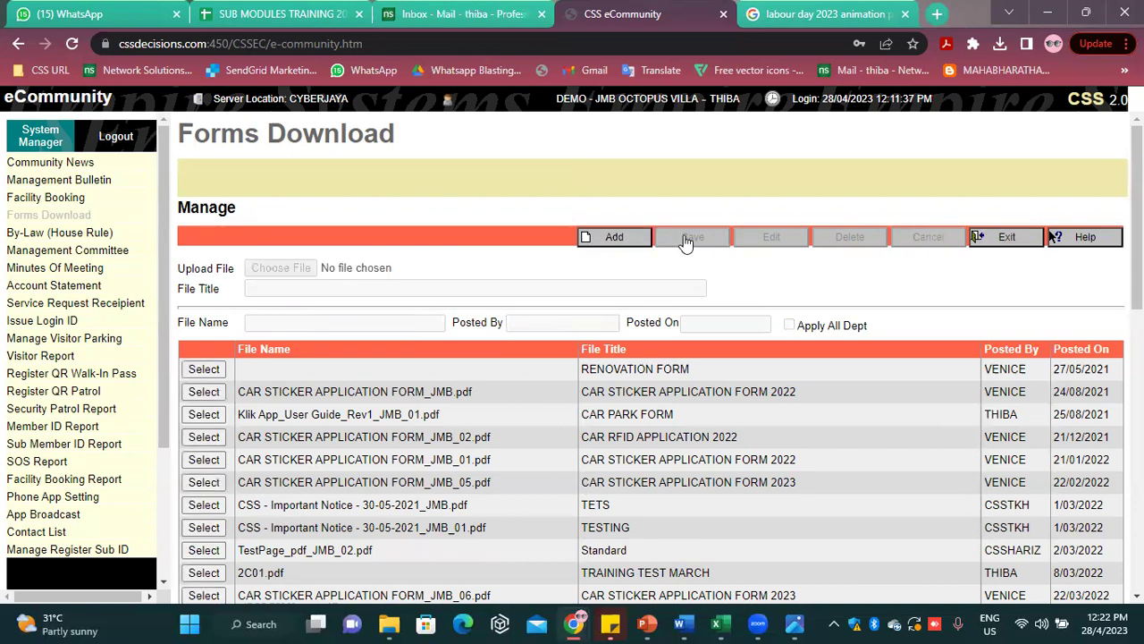
{"action": "left_click", "coordinate": [998, 240]}
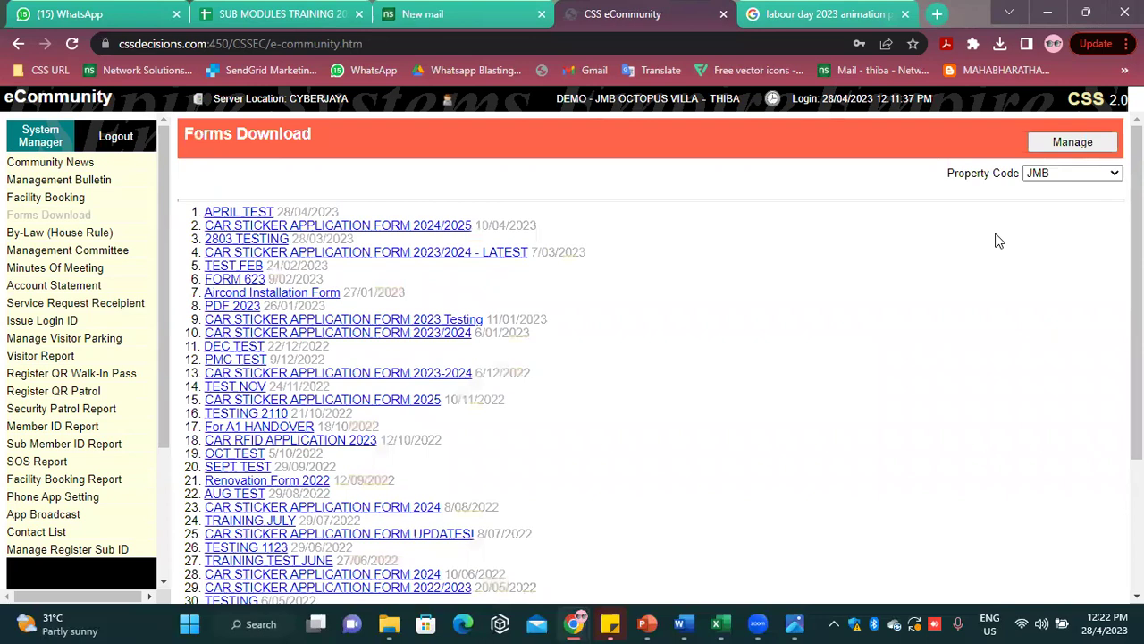
On By-Law (House Rule), start editing the attachment, then cancel without choosing a file
{"action": "left_click", "coordinate": [134, 235]}
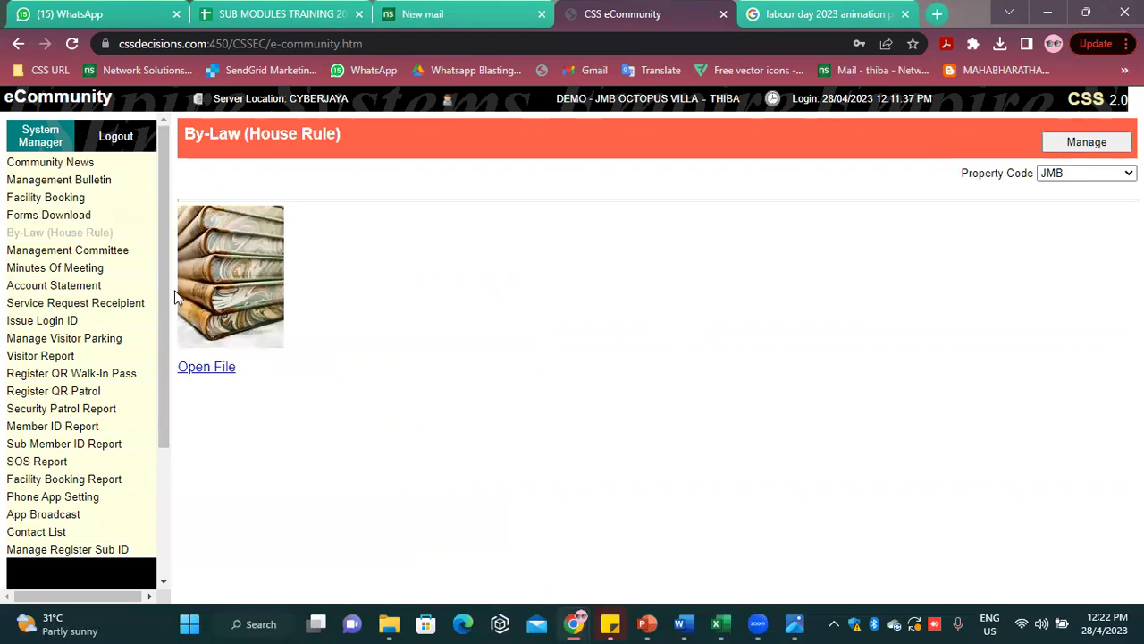
{"action": "left_click", "coordinate": [1065, 142]}
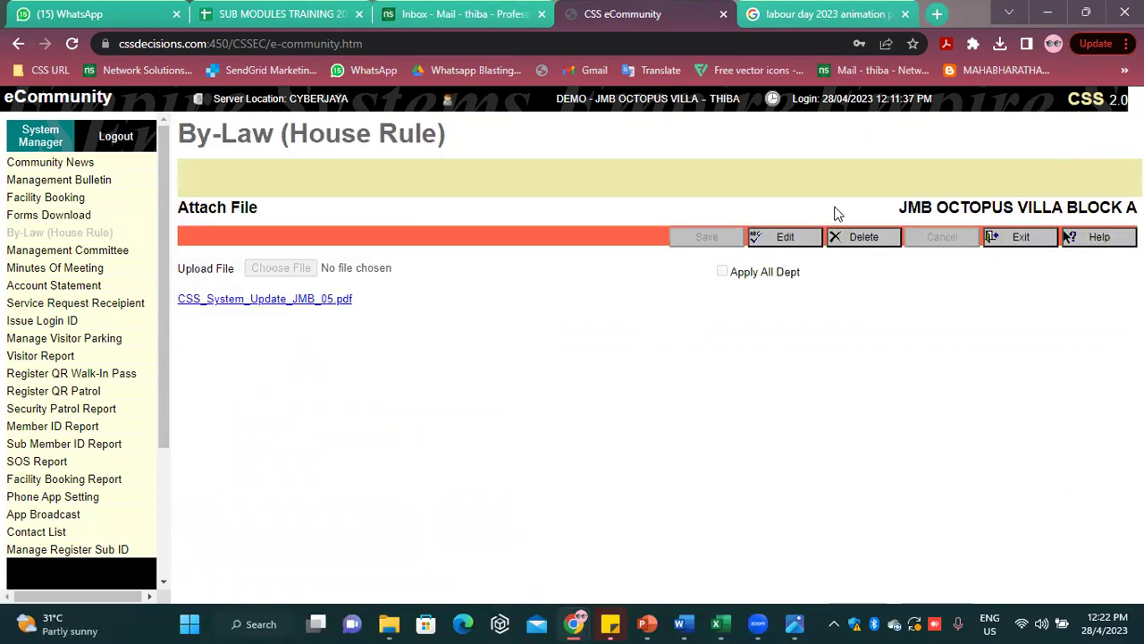
{"action": "left_click", "coordinate": [786, 238]}
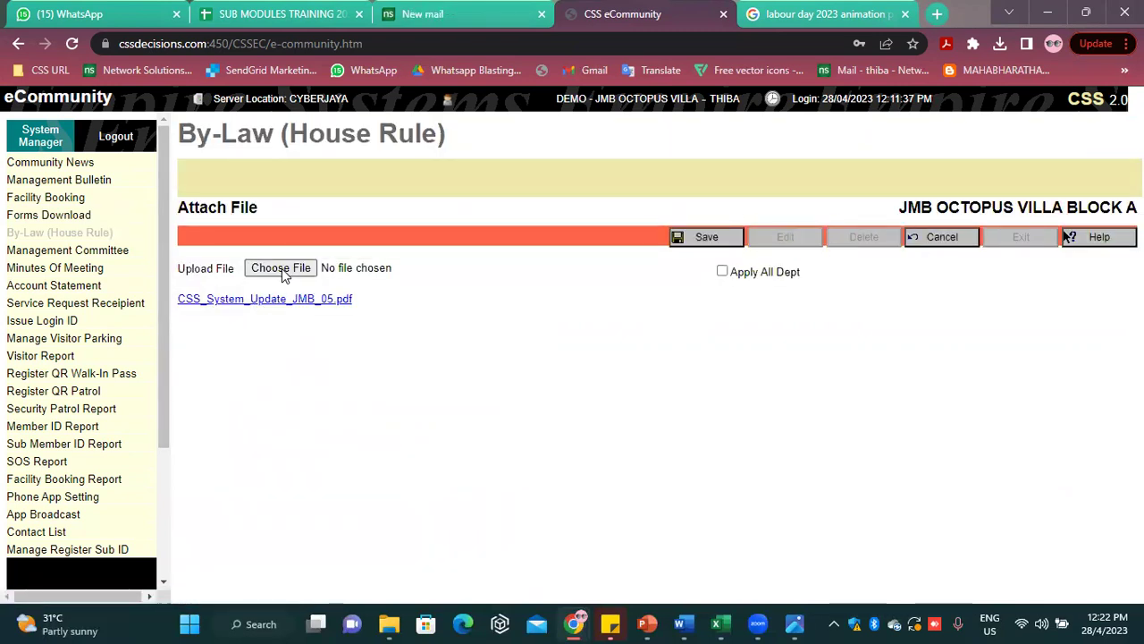
{"action": "left_click", "coordinate": [283, 268]}
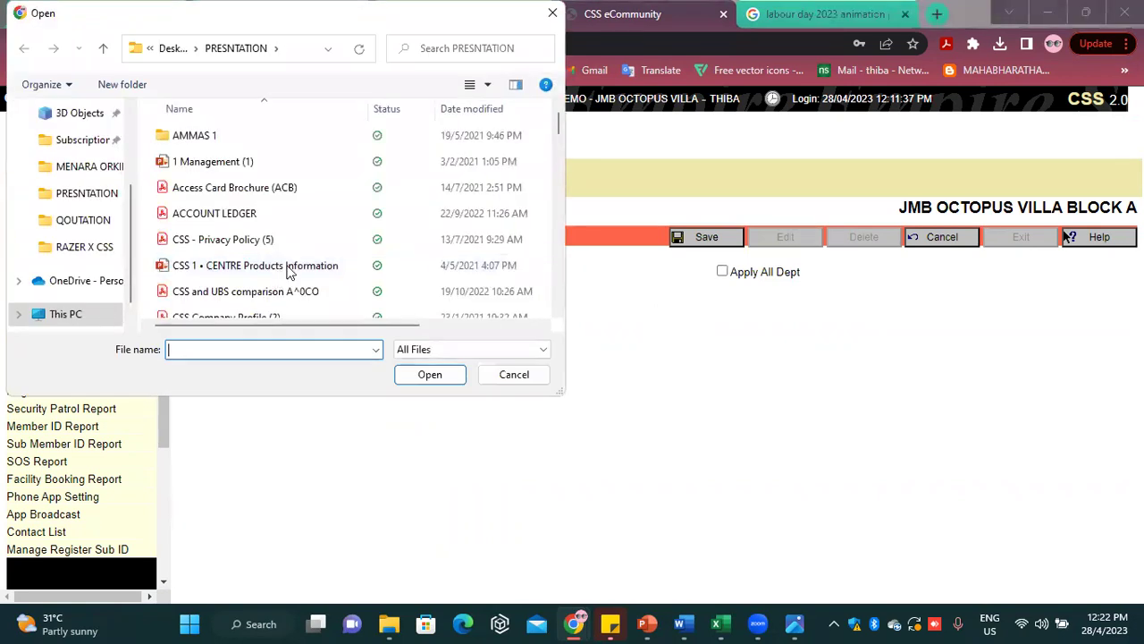
{"action": "left_click", "coordinate": [516, 378]}
{"action": "left_click", "coordinate": [721, 237]}
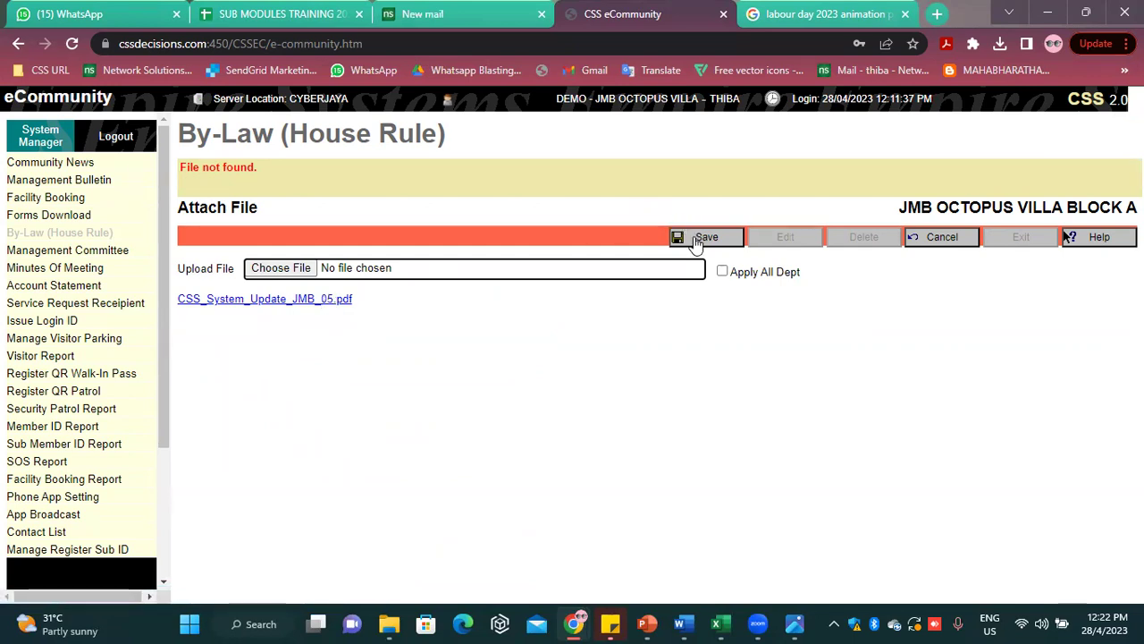
{"action": "left_click", "coordinate": [962, 244]}
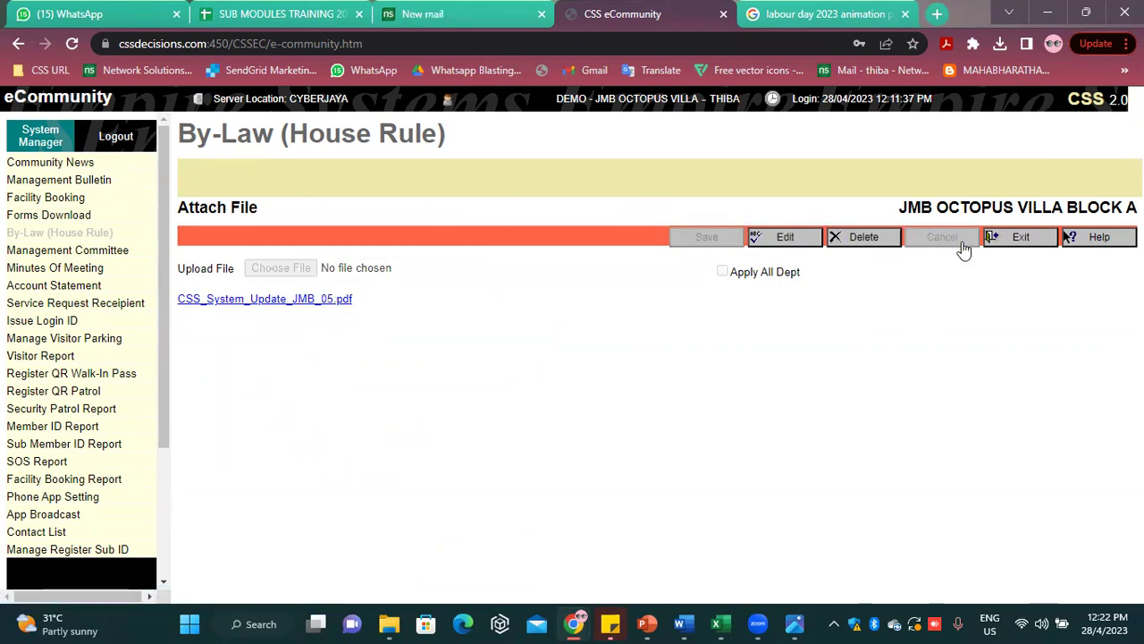
Open the house-rule file in a separate PDF tab, then return to the portal
{"action": "left_click", "coordinate": [1021, 242]}
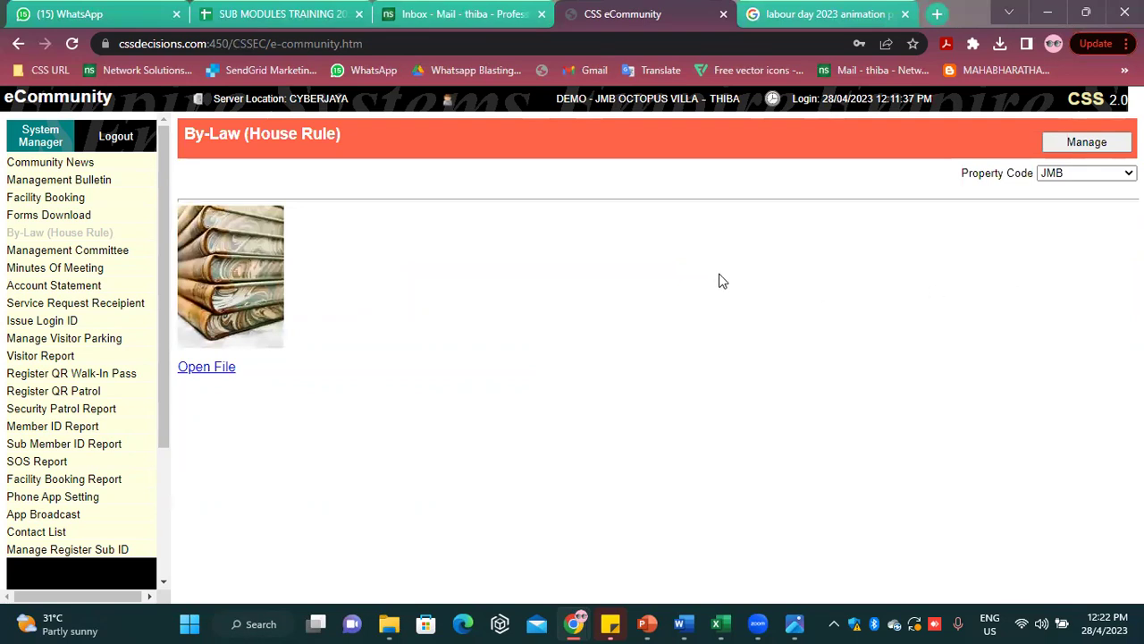
{"action": "left_click", "coordinate": [218, 366]}
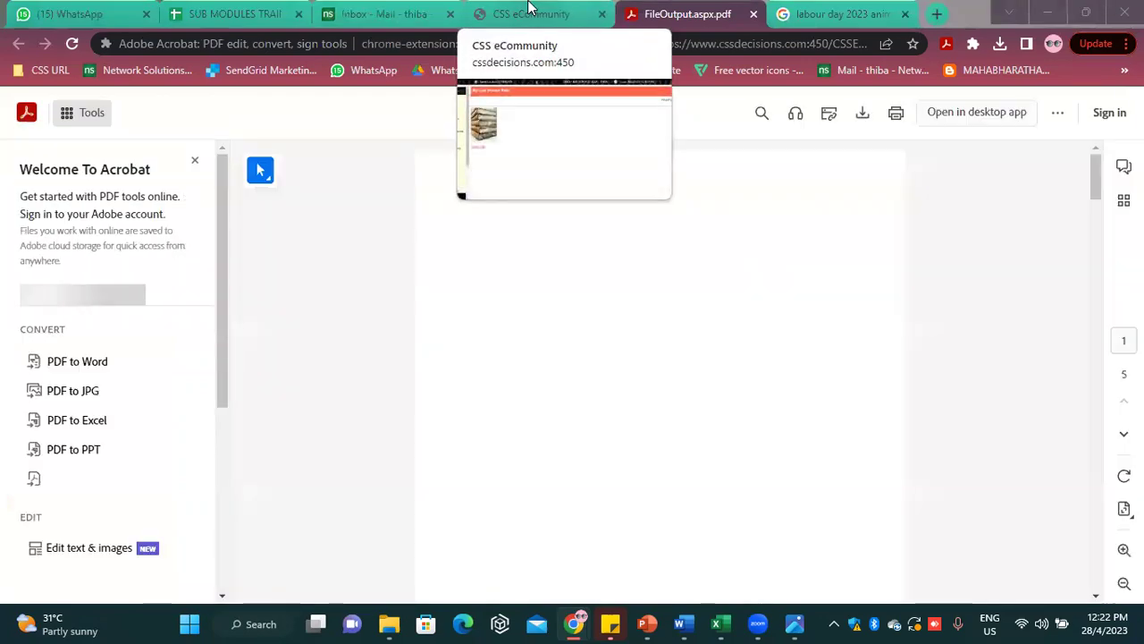
{"action": "left_click", "coordinate": [530, 14]}
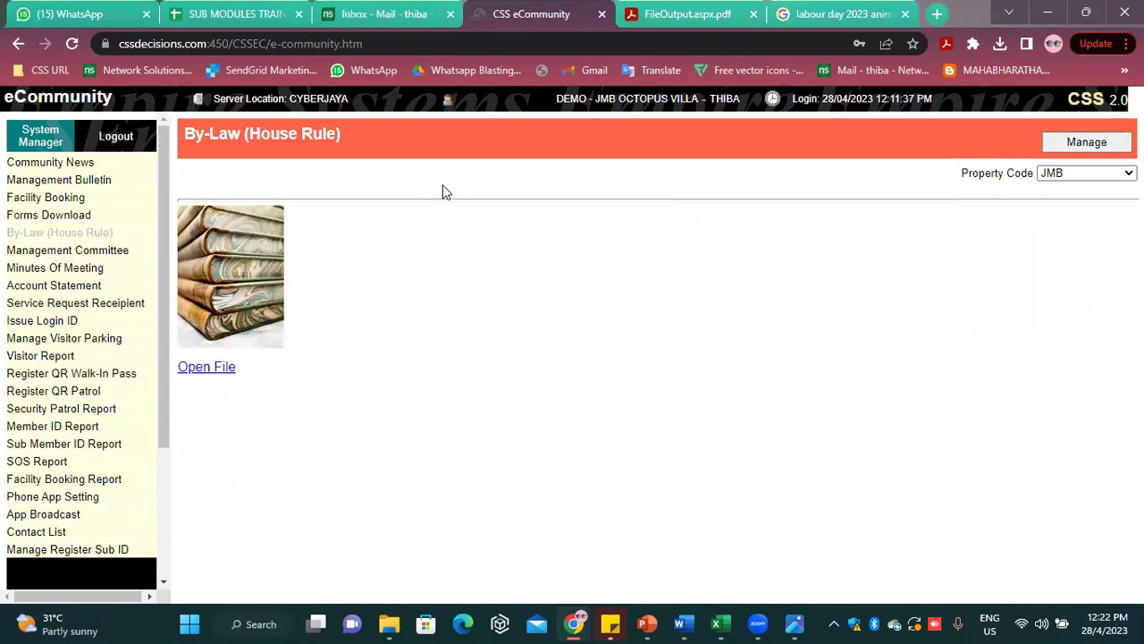
Open the Management Committee page for committee 54, showing its chairman and treasurer
{"action": "left_click", "coordinate": [70, 255]}
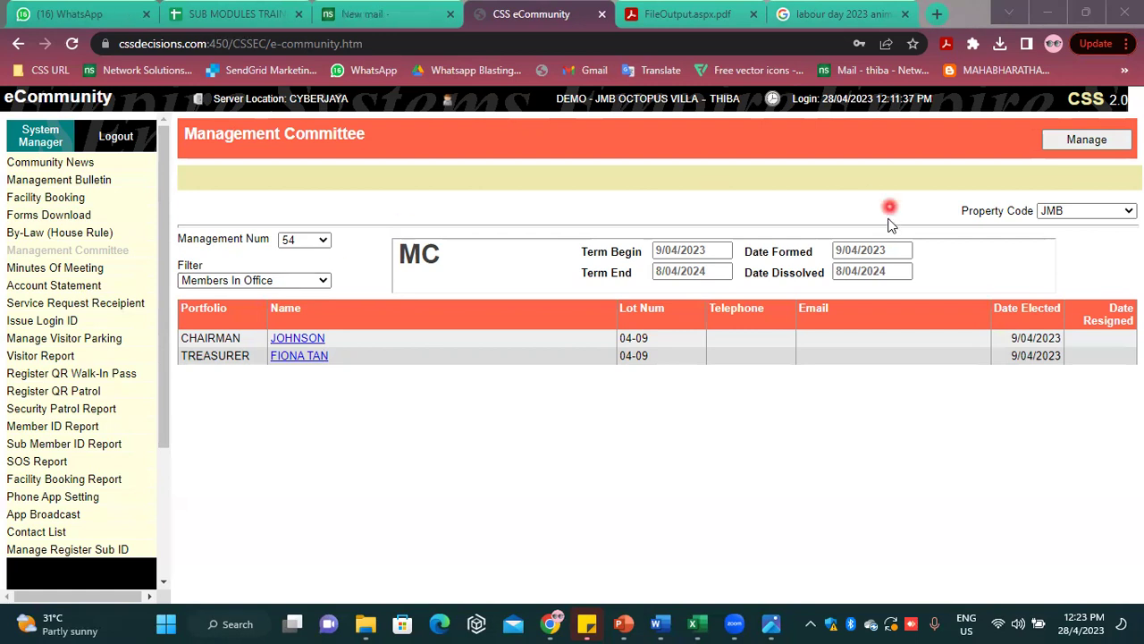
Open the Add Management page listing the existing management terms
{"action": "left_click", "coordinate": [1061, 149]}
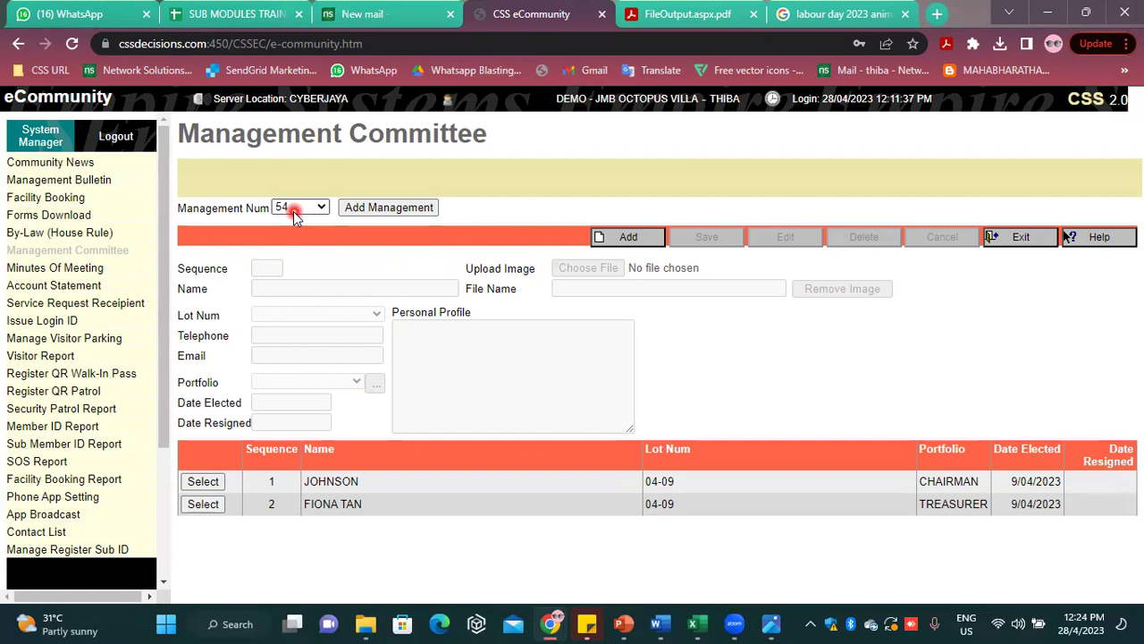
{"action": "left_click", "coordinate": [371, 209]}
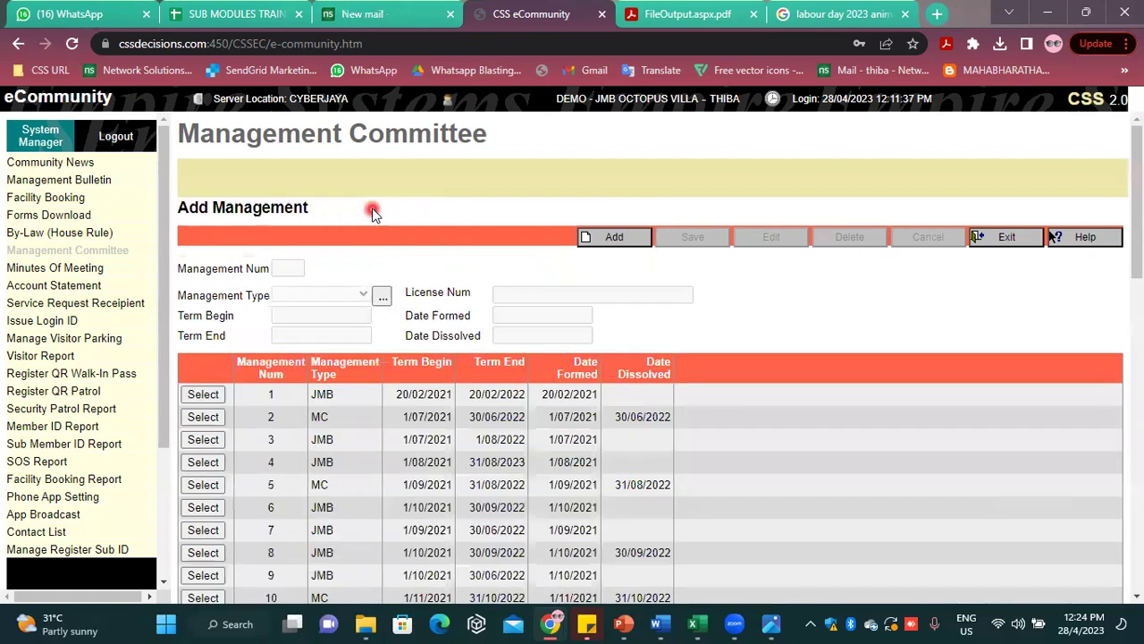
Start a new management record numbered 55 with management type JMB
{"action": "left_click", "coordinate": [611, 237]}
{"action": "scroll", "coordinate": [353, 405], "scroll_direction": "down", "scroll_amount": 3}
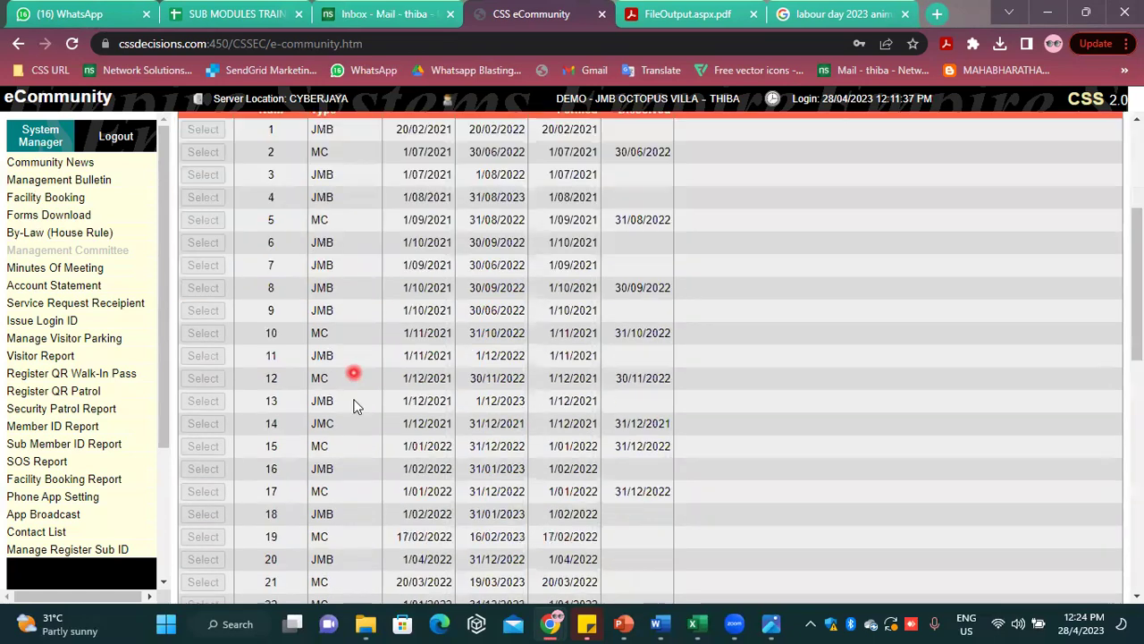
{"action": "scroll", "coordinate": [353, 404], "scroll_direction": "down", "scroll_amount": 6}
{"action": "scroll", "coordinate": [353, 405], "scroll_direction": "up", "scroll_amount": 9}
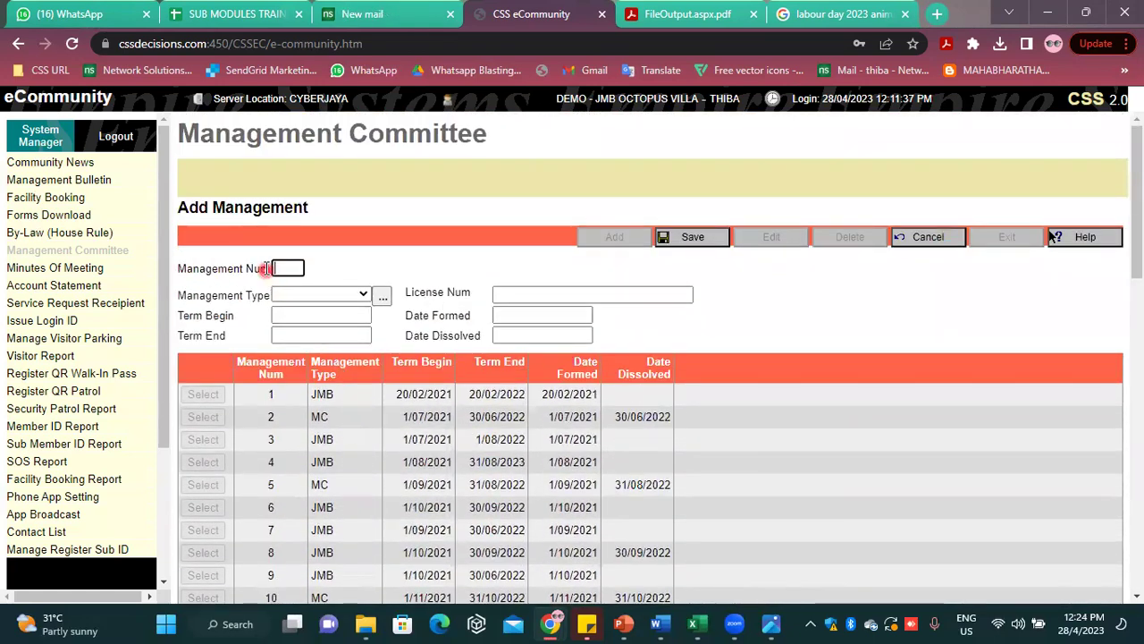
{"action": "left_click", "coordinate": [280, 269]}
{"action": "type", "text": "50"}
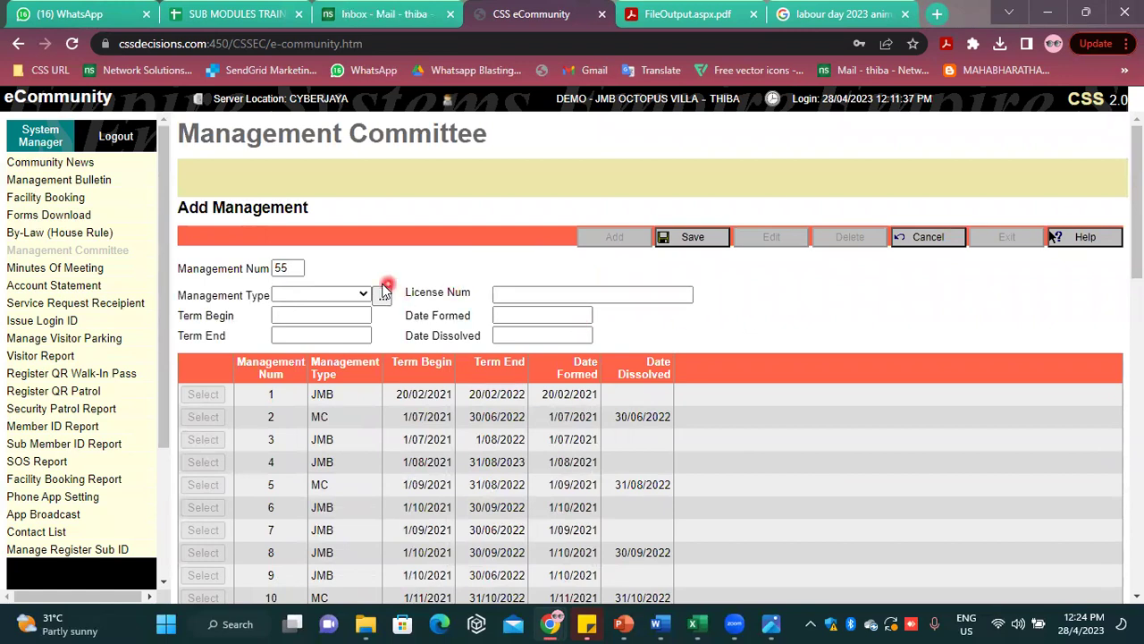
{"action": "left_click", "coordinate": [350, 296]}
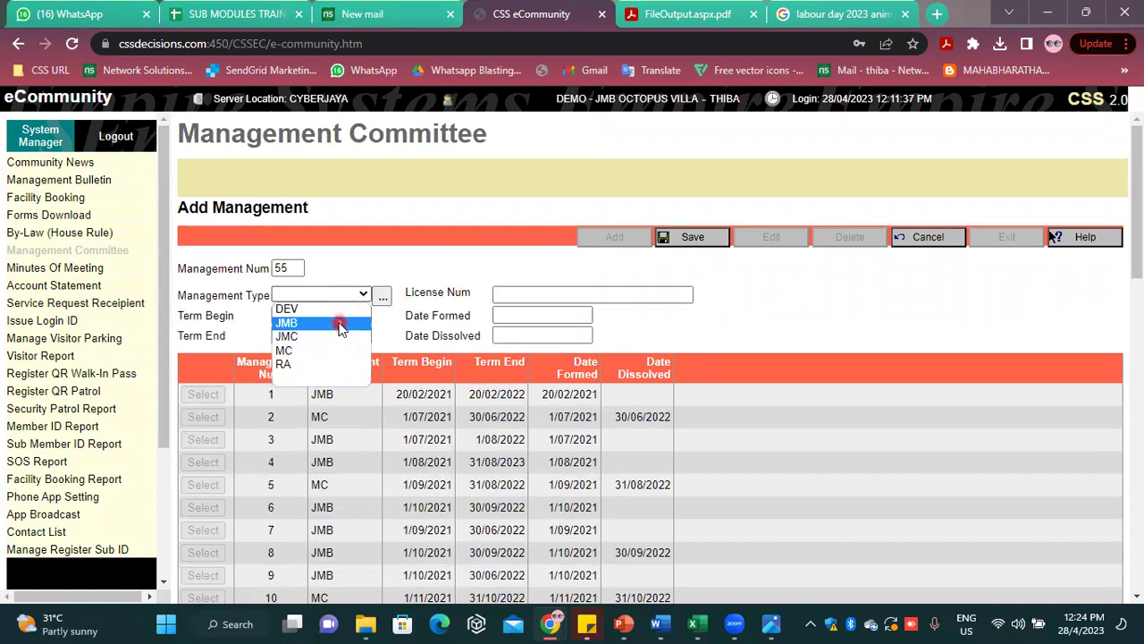
{"action": "left_click", "coordinate": [340, 323]}
Enter term 1/5/2023 to 1/5/2024, licence JMB, date formed 1/5/2023, and save
{"action": "left_click", "coordinate": [342, 316]}
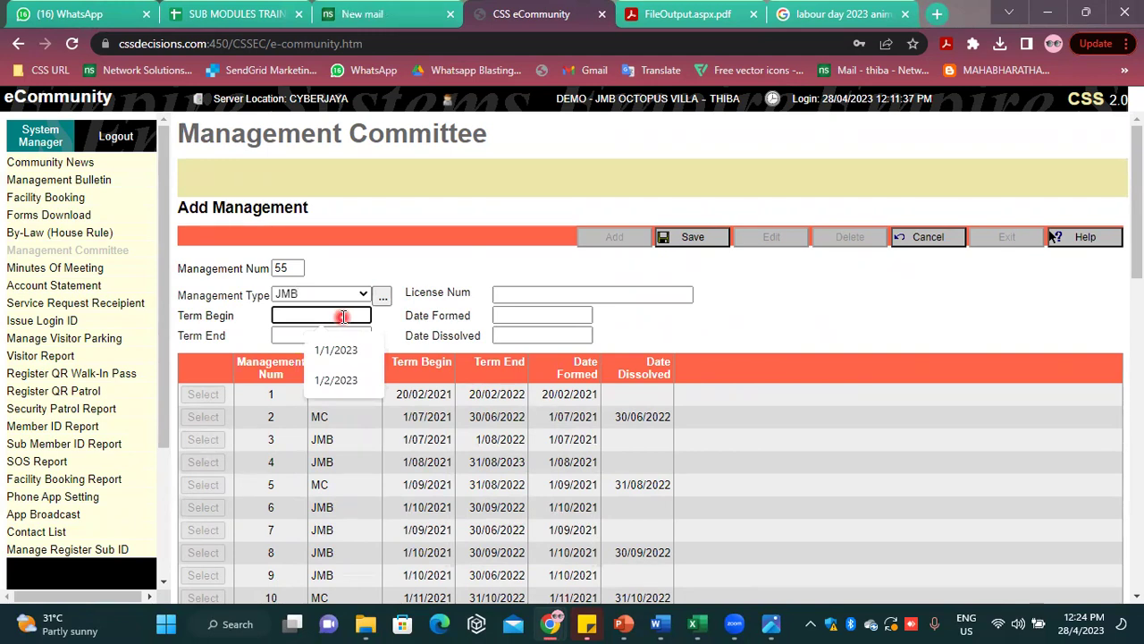
{"action": "type", "text": "1/5"}
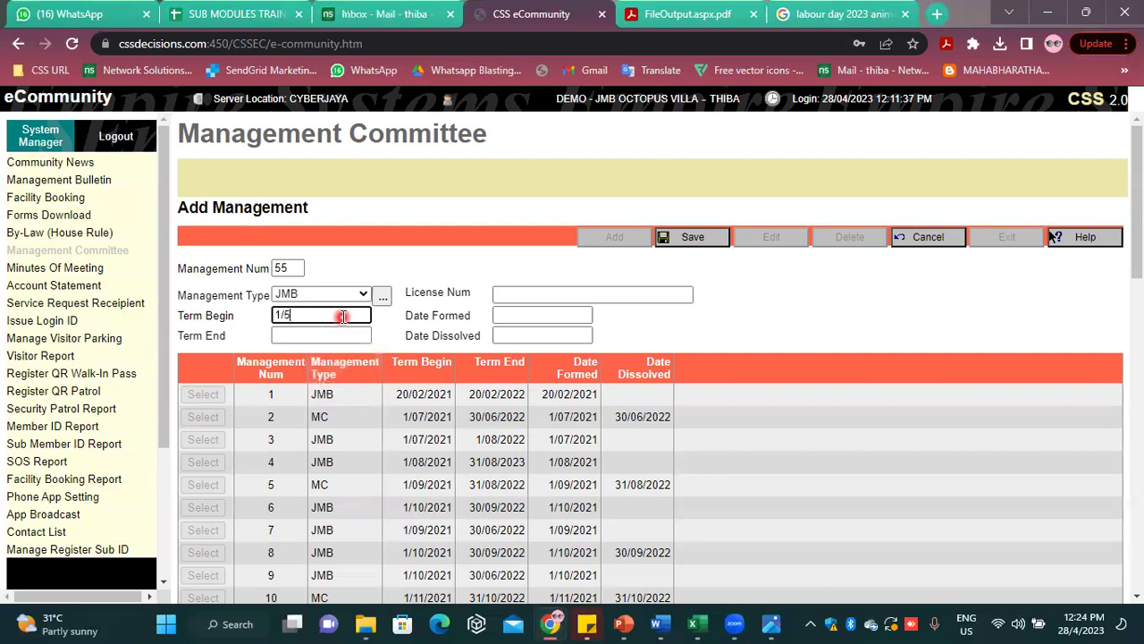
{"action": "type", "text": "/2023"}
{"action": "left_click", "coordinate": [287, 333]}
{"action": "type", "text": "1/"}
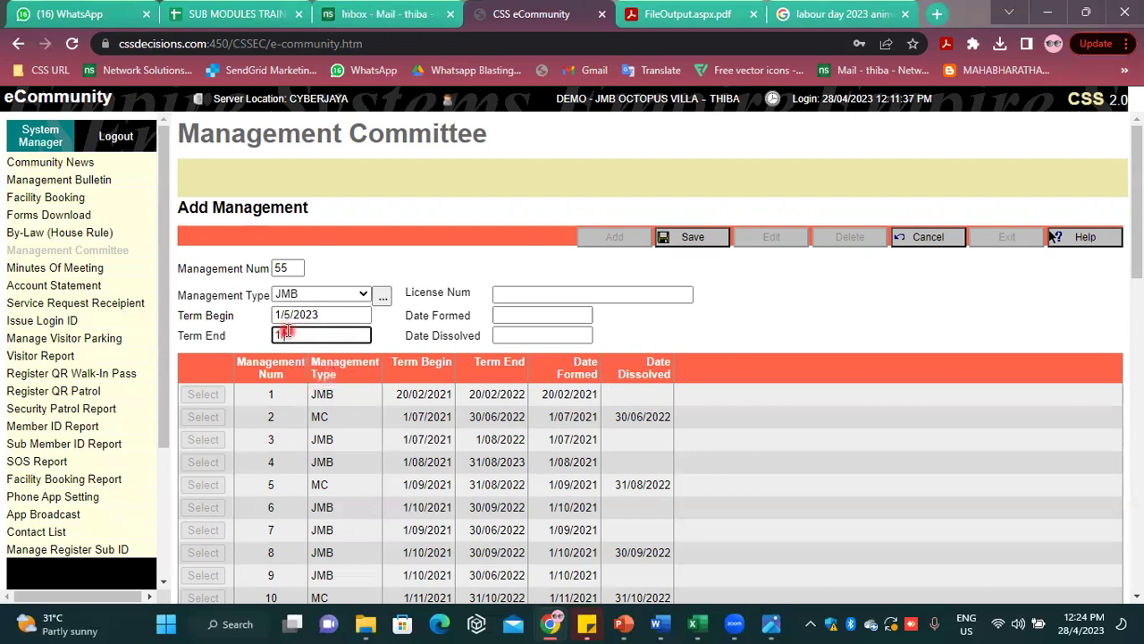
{"action": "type", "text": "5/2024"}
{"action": "left_click", "coordinate": [517, 292]}
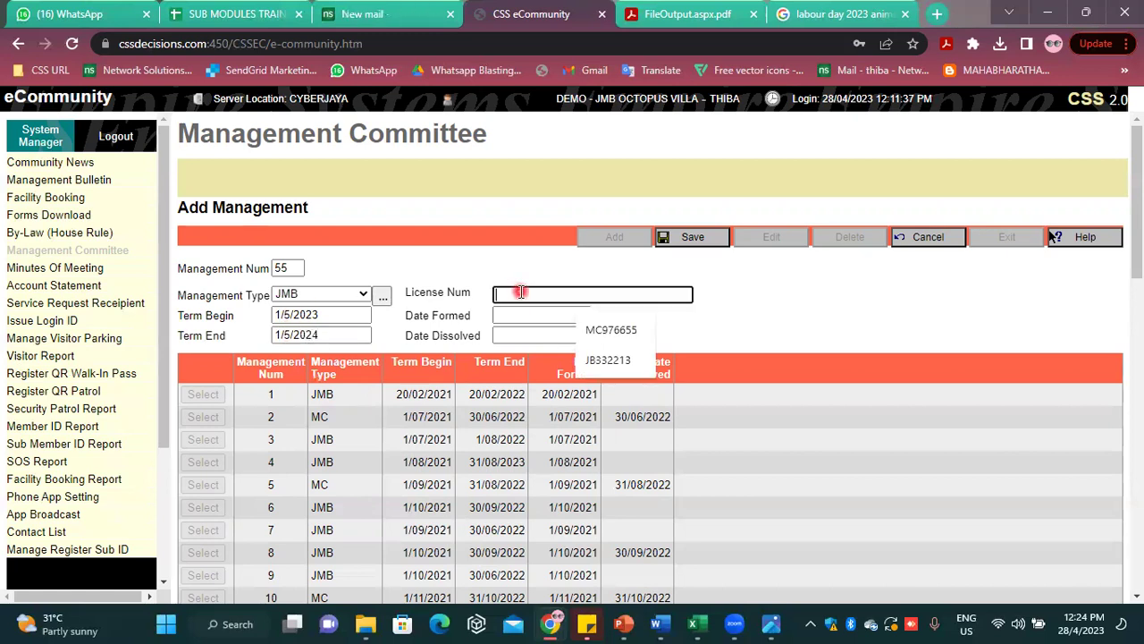
{"action": "type", "text": "JMB"}
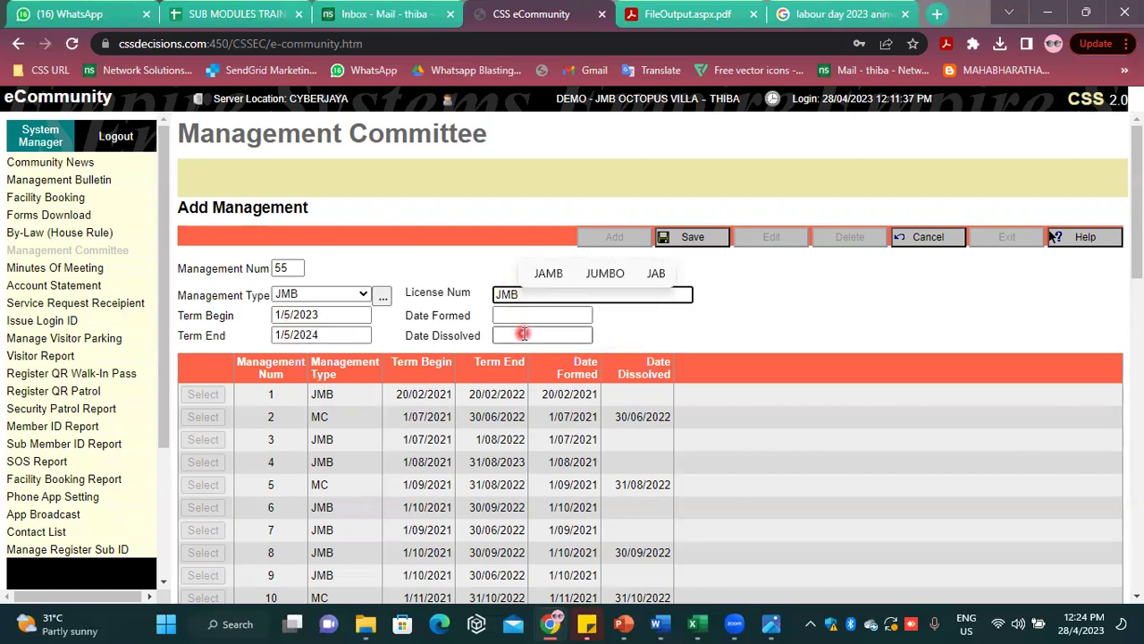
{"action": "left_click", "coordinate": [534, 315]}
{"action": "type", "text": "1"}
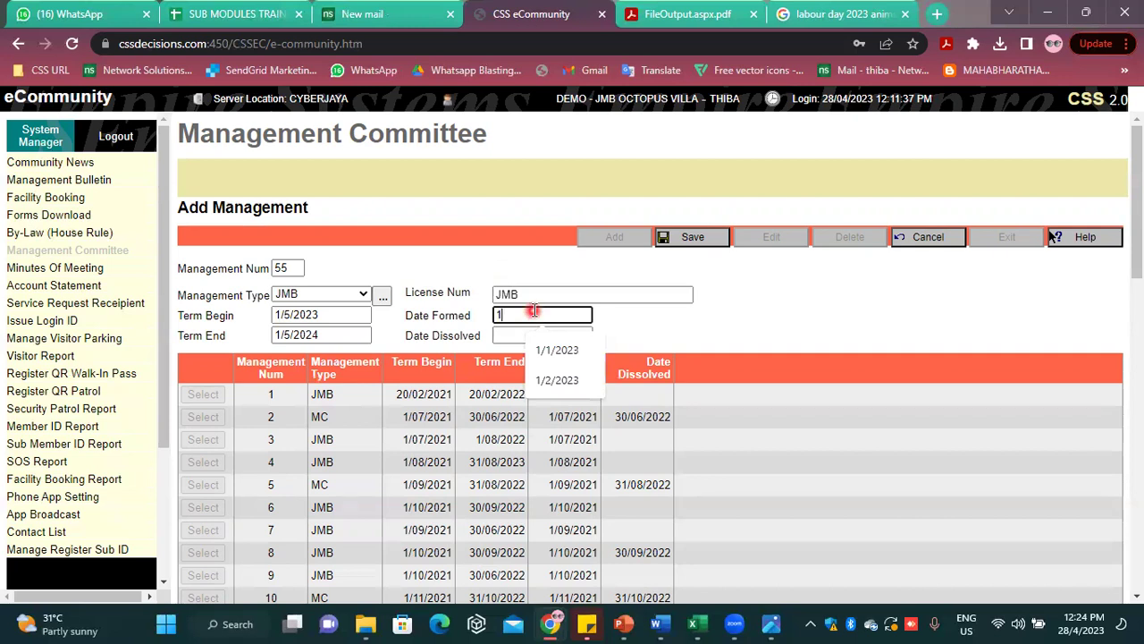
{"action": "type", "text": "/5"}
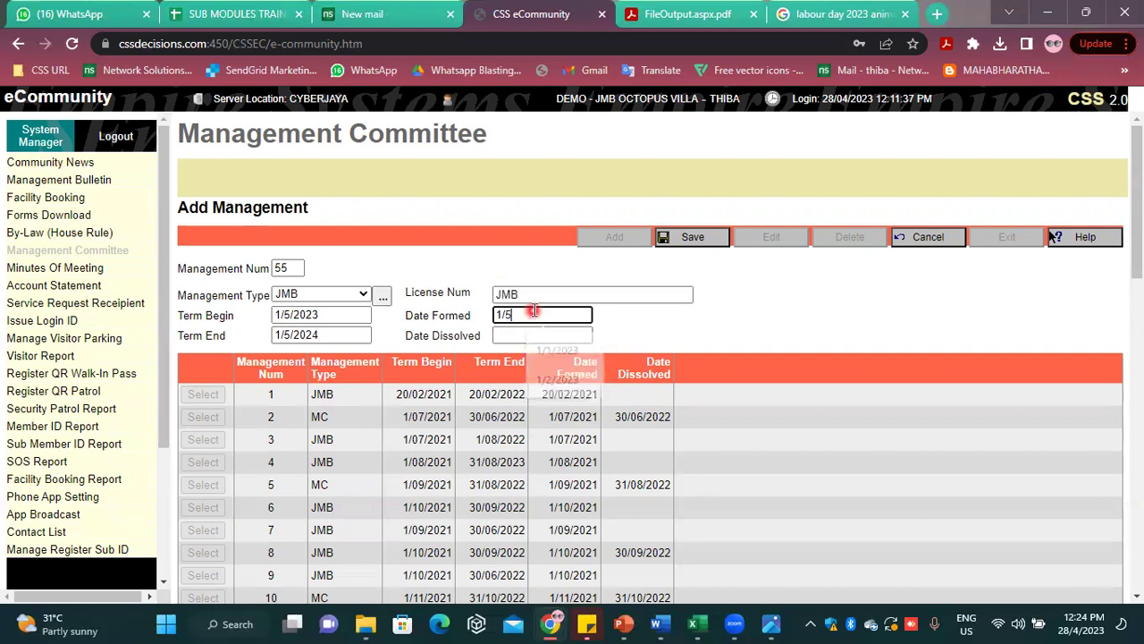
{"action": "type", "text": "/2023"}
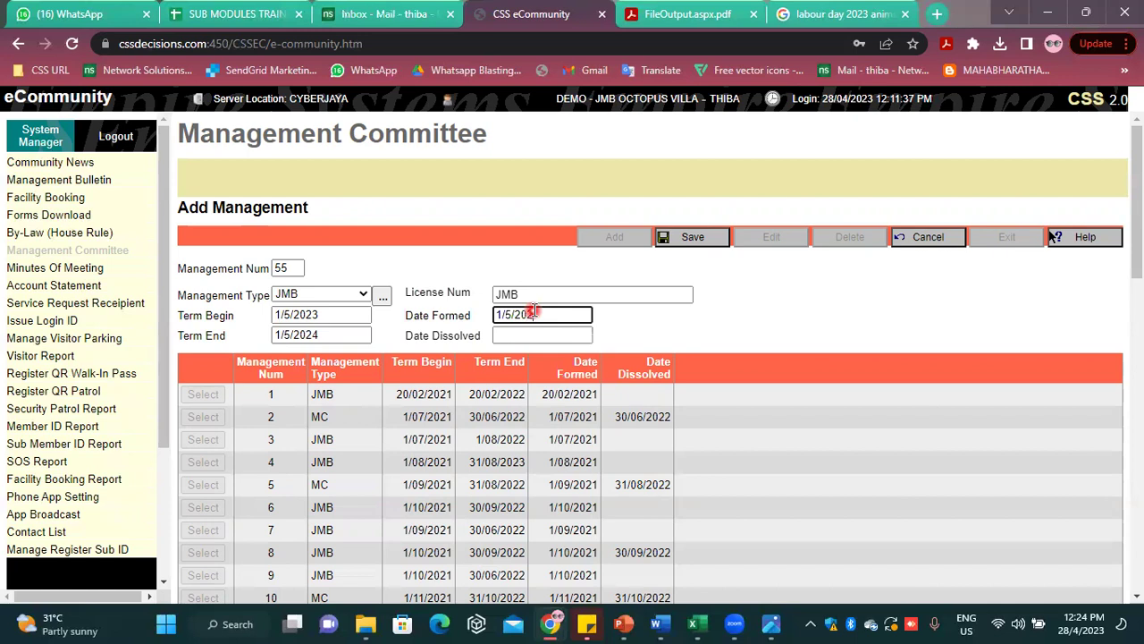
{"action": "left_click", "coordinate": [686, 238]}
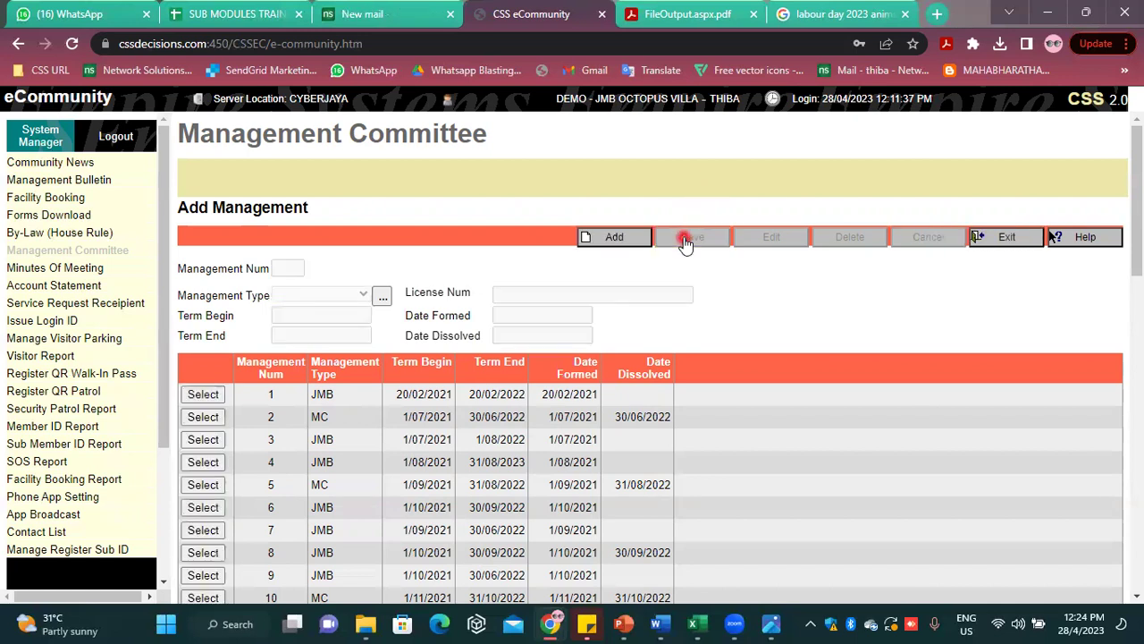
Open management 55's committee members and start a new member entry
{"action": "left_click", "coordinate": [974, 238]}
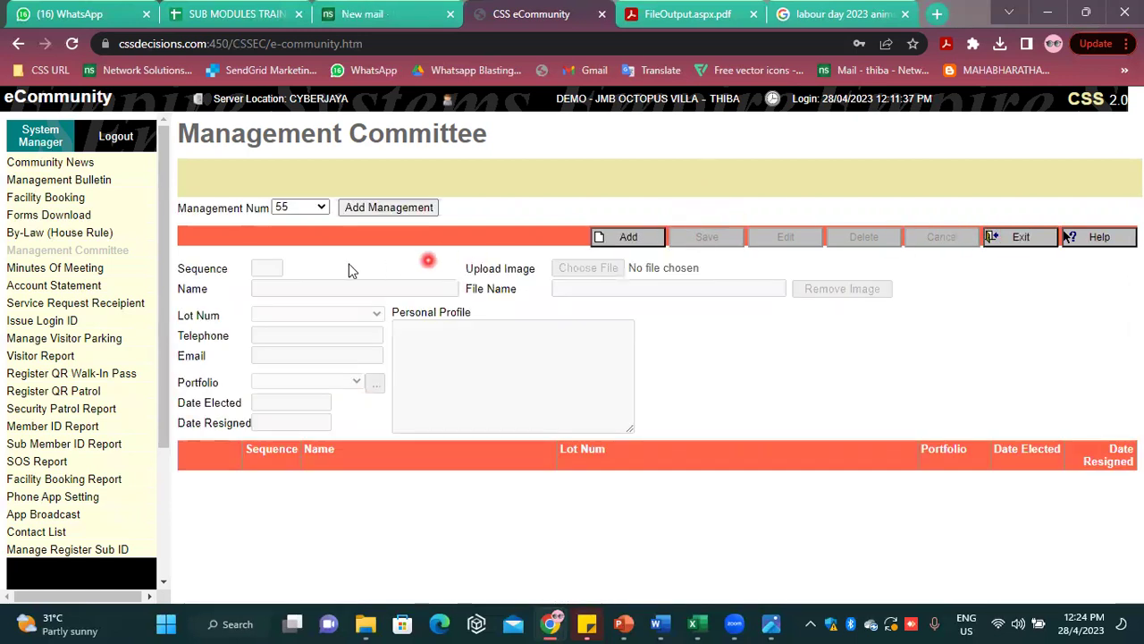
{"action": "left_click", "coordinate": [295, 208]}
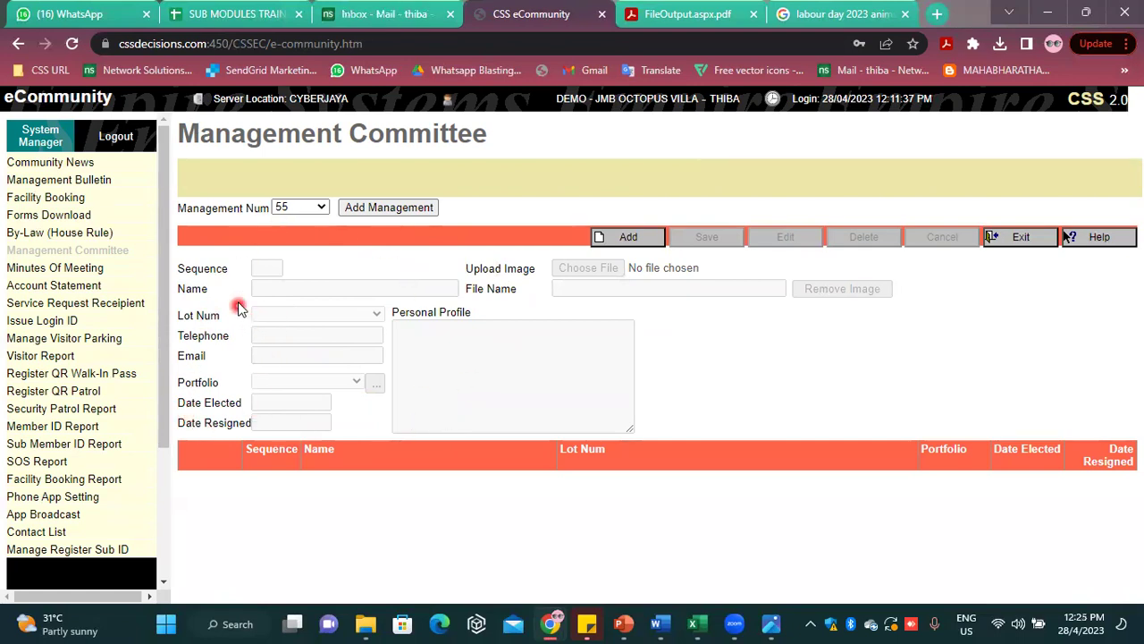
{"action": "left_click", "coordinate": [641, 235]}
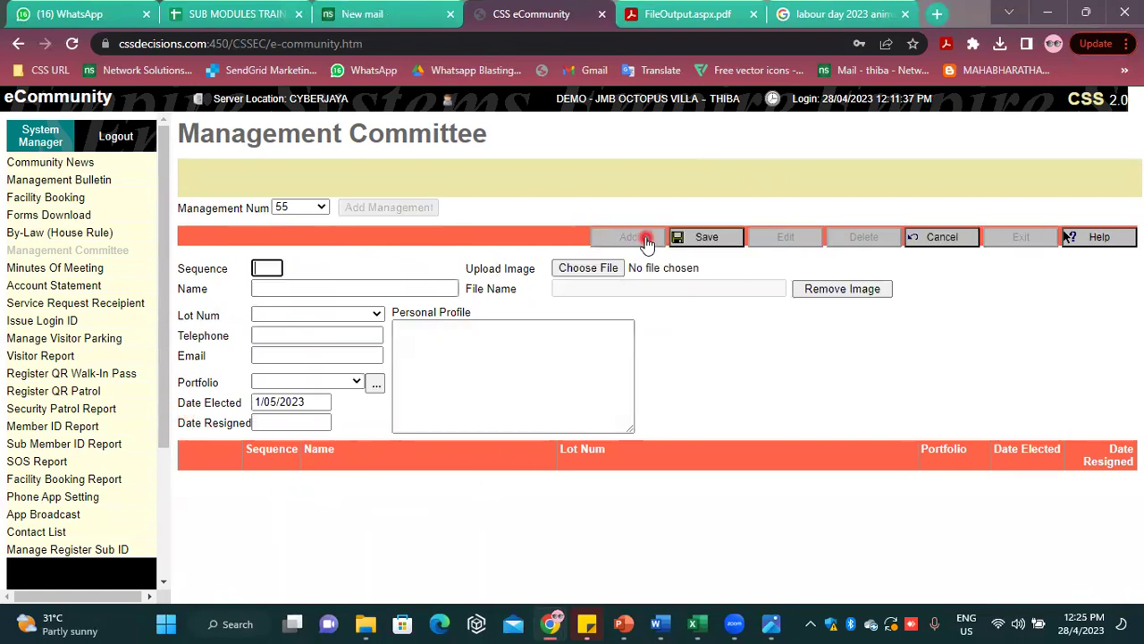
{"action": "left_click", "coordinate": [948, 236]}
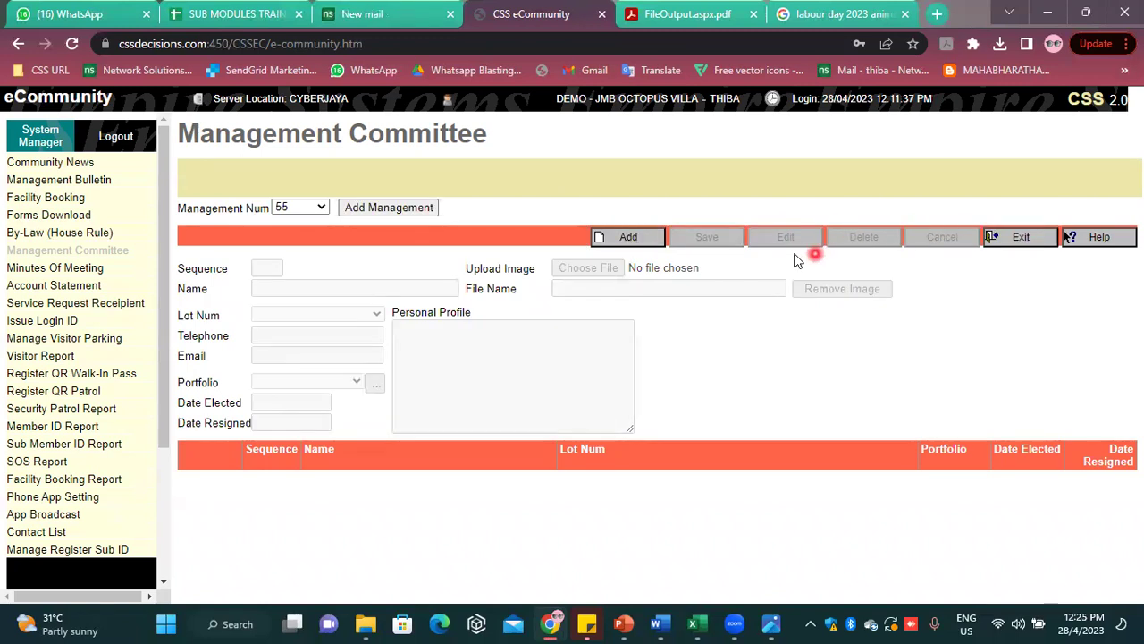
{"action": "left_click", "coordinate": [634, 239]}
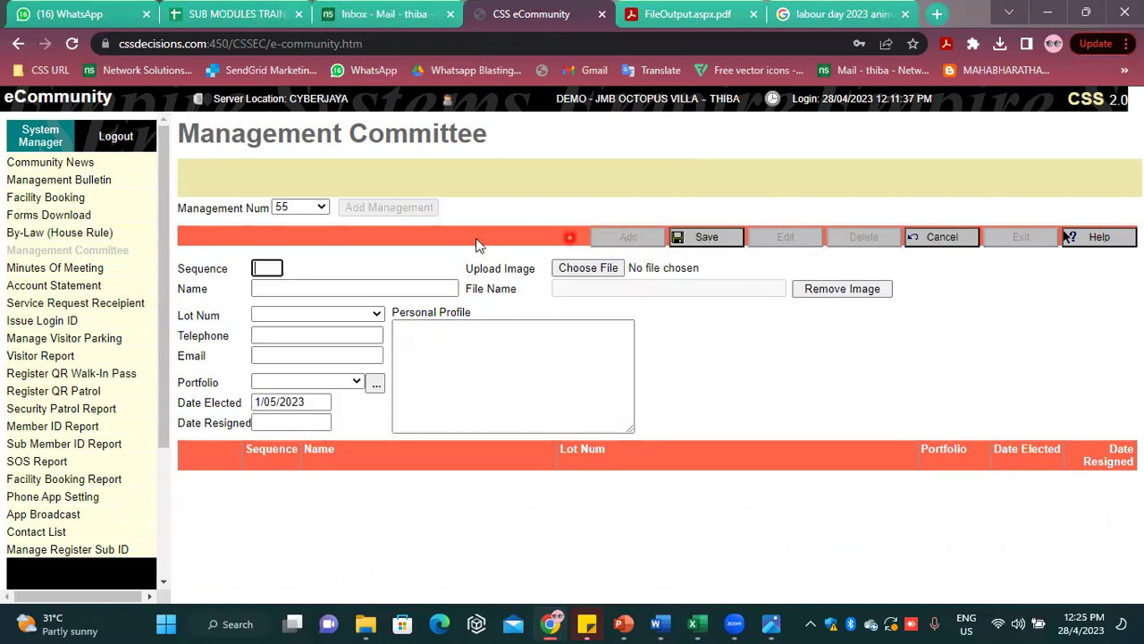
Enter sequence 1, the member's name, lot 04-09 and portfolio CHAIRLADY, then save
{"action": "type", "text": "1"}
{"action": "left_click", "coordinate": [284, 290]}
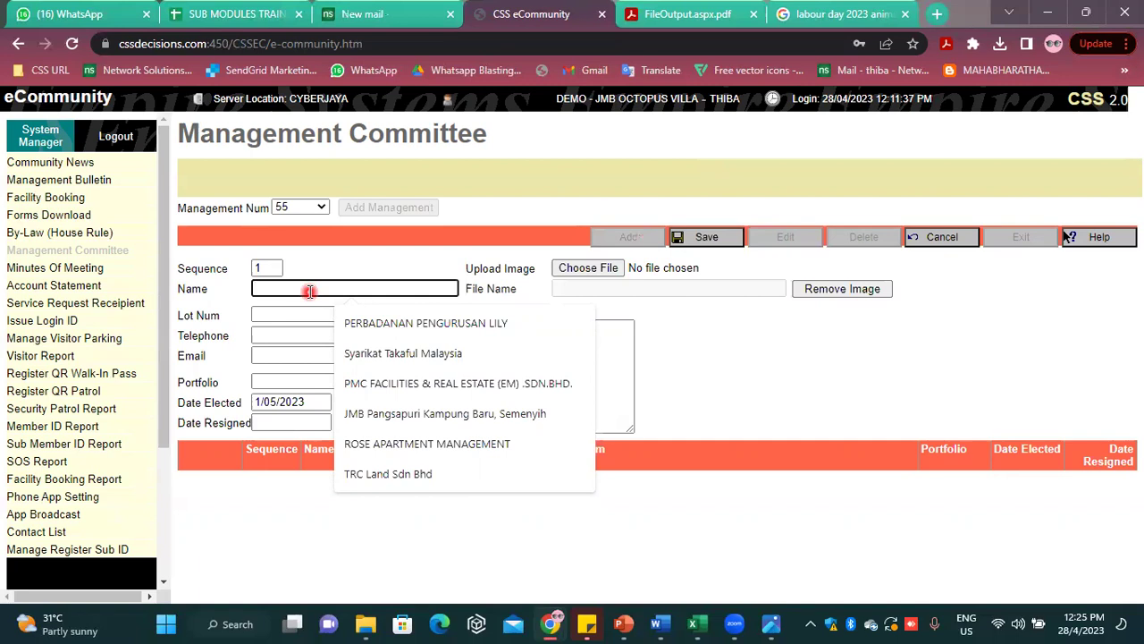
{"action": "type", "text": "ATON"}
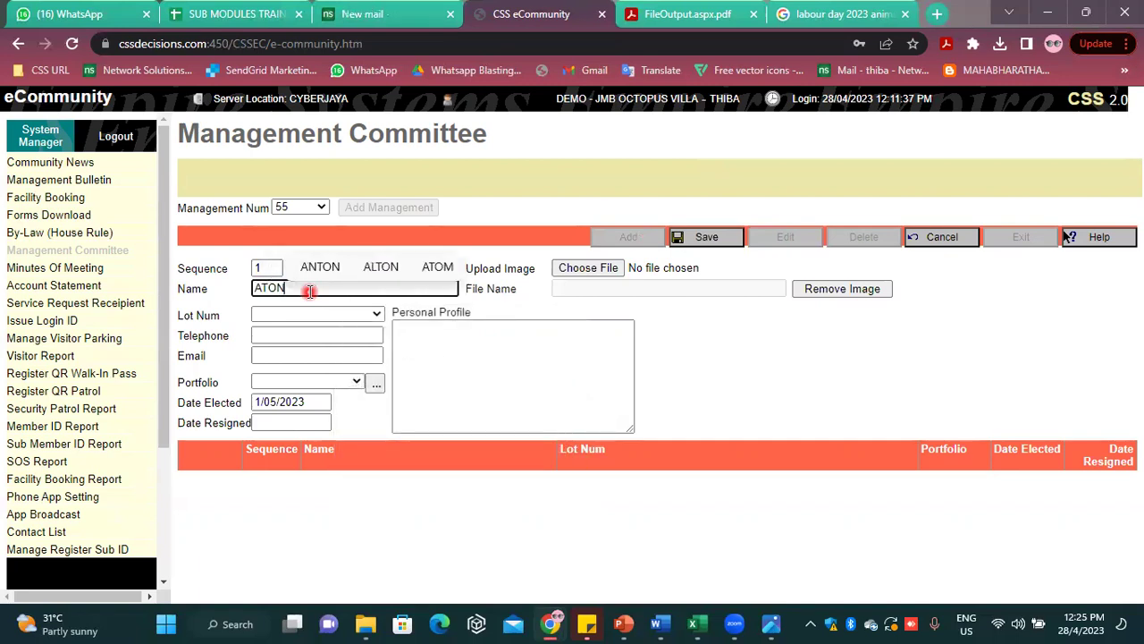
{"action": "left_click", "coordinate": [374, 496]}
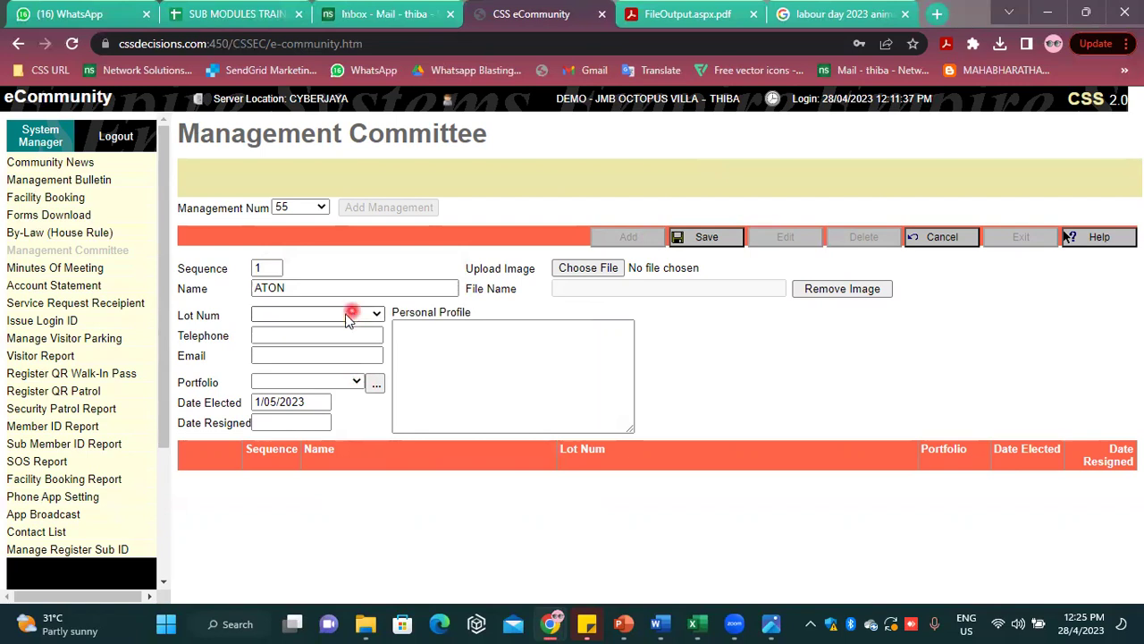
{"action": "left_click", "coordinate": [349, 314]}
{"action": "left_click", "coordinate": [280, 478]}
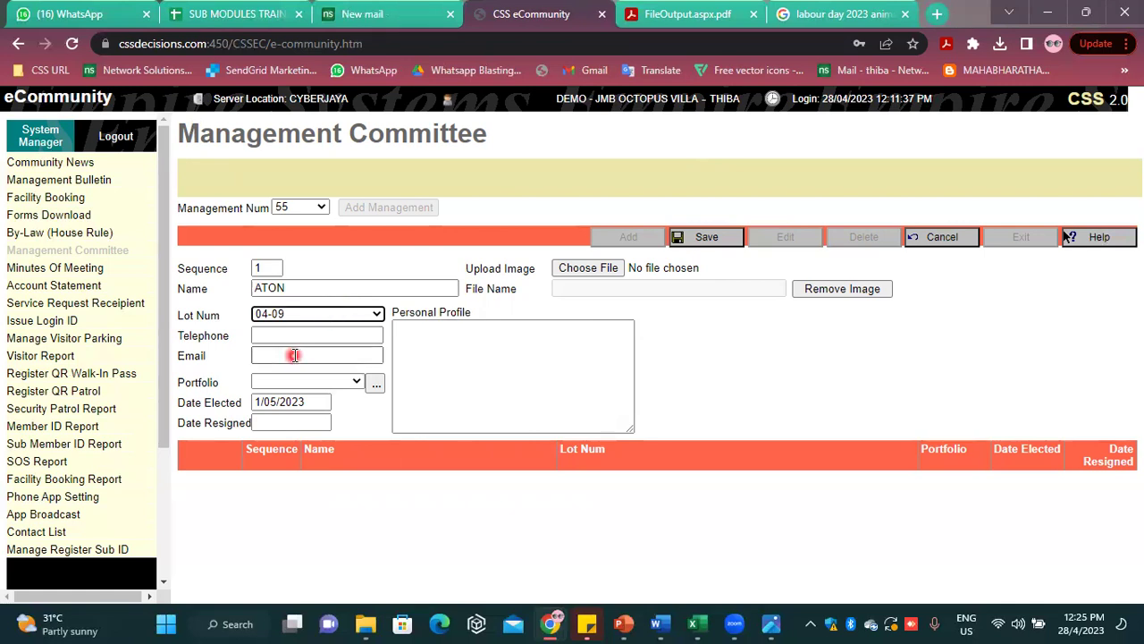
{"action": "left_click", "coordinate": [302, 383]}
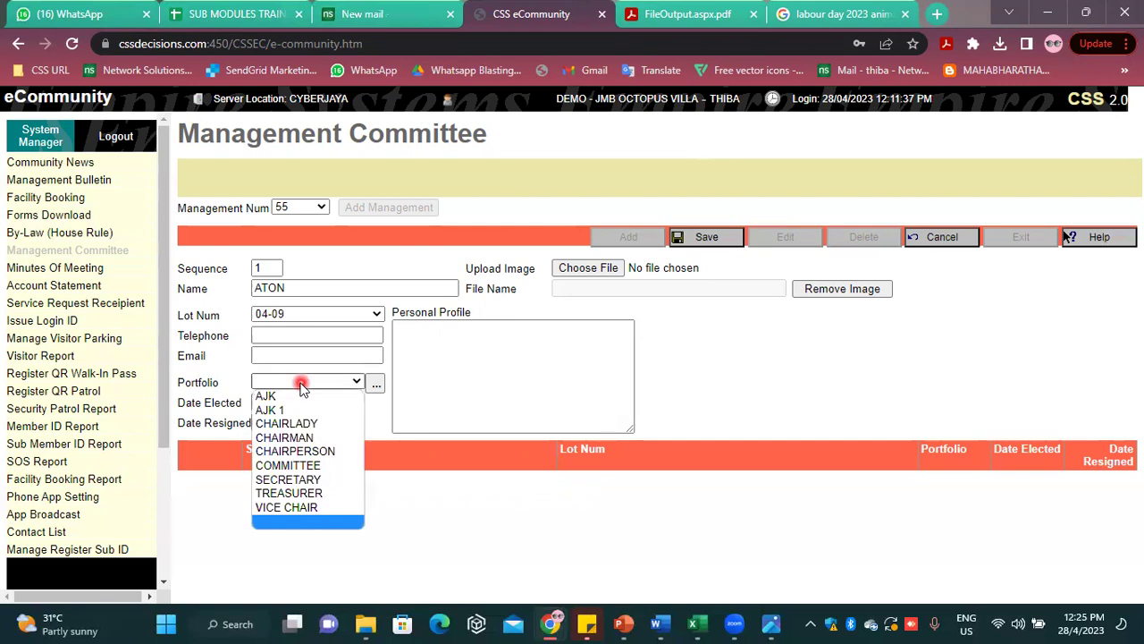
{"action": "left_click", "coordinate": [314, 422]}
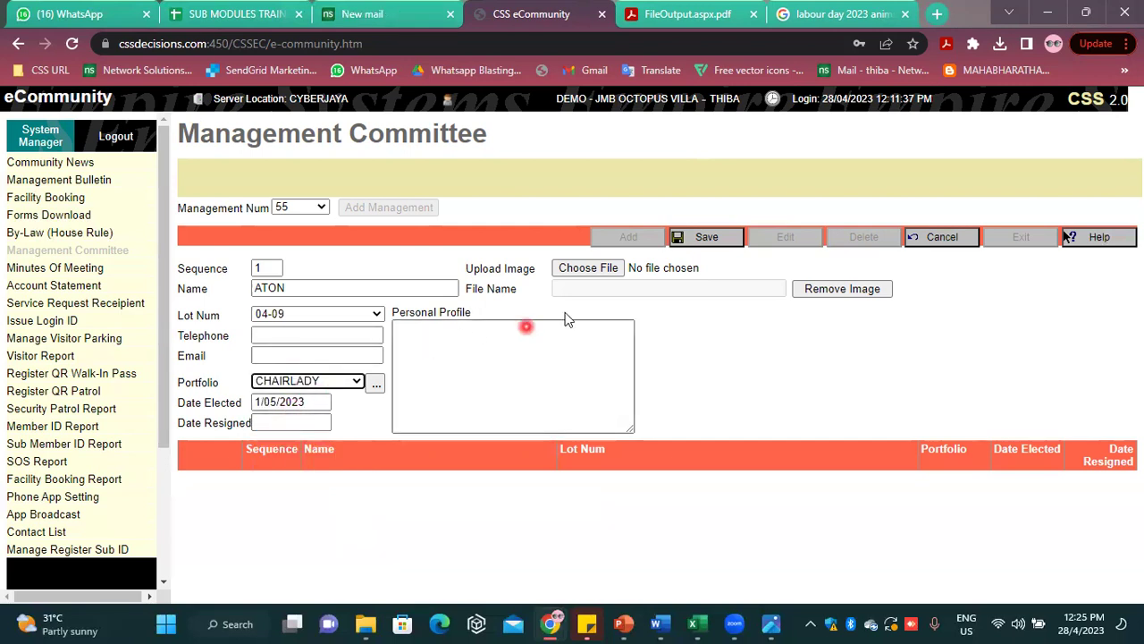
{"action": "left_click", "coordinate": [702, 240]}
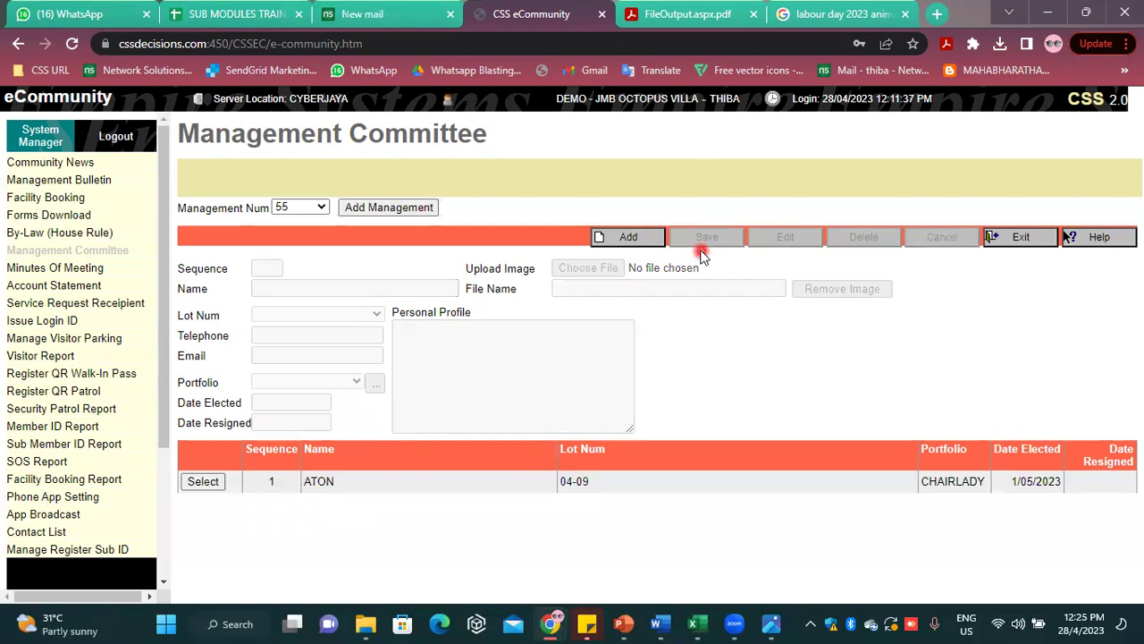
Exit the committee editor and open the Minutes Of Meeting list
{"action": "left_click", "coordinate": [596, 238]}
{"action": "left_click", "coordinate": [1054, 245]}
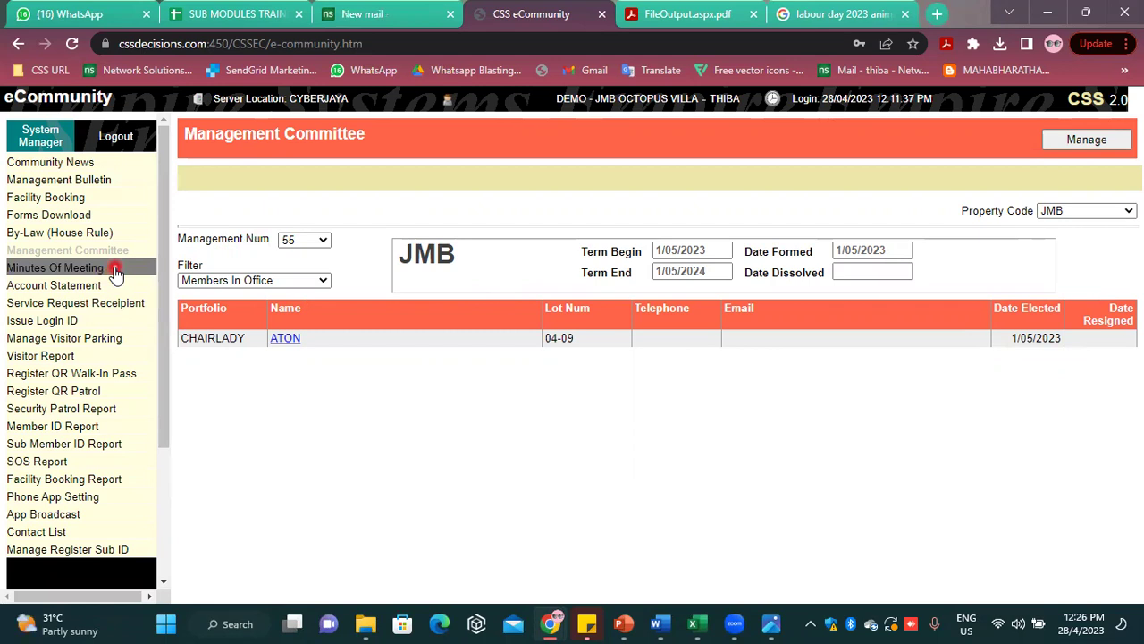
{"action": "left_click", "coordinate": [292, 241]}
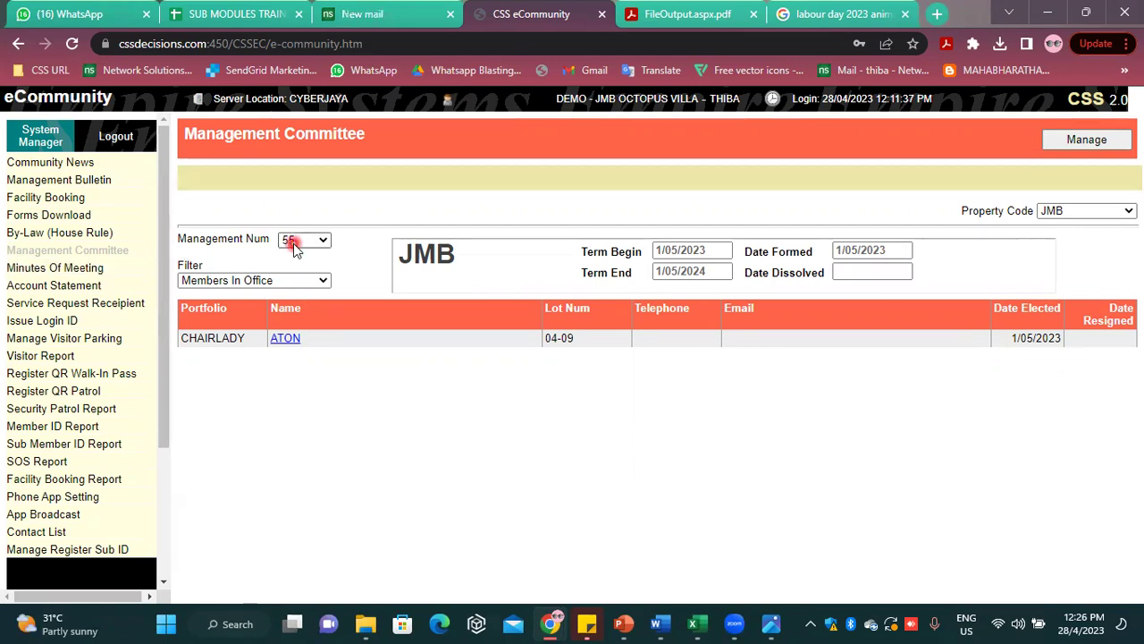
{"action": "left_click", "coordinate": [62, 270]}
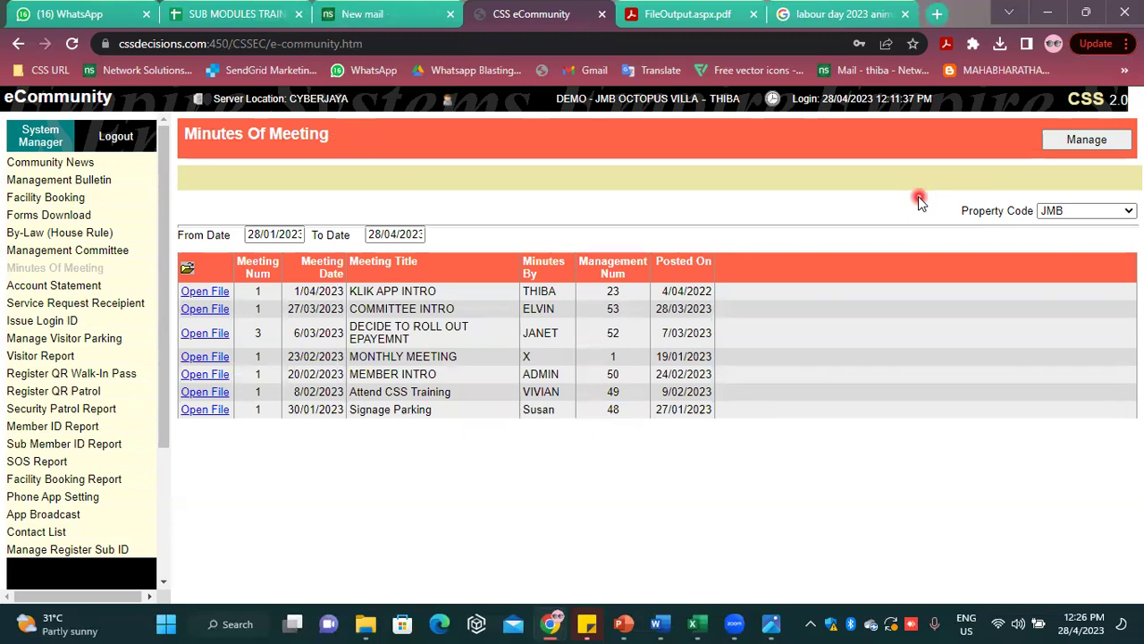
Start a new minutes entry with CTOS.pdf attached under management term 55
{"action": "left_click", "coordinate": [1079, 141]}
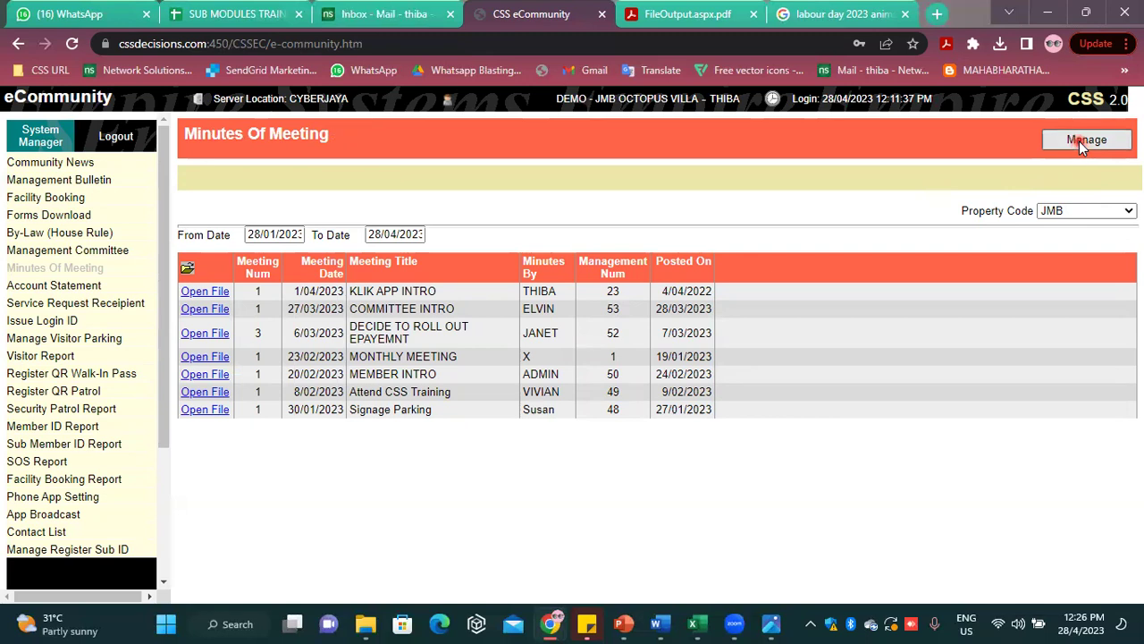
{"action": "left_click", "coordinate": [610, 237]}
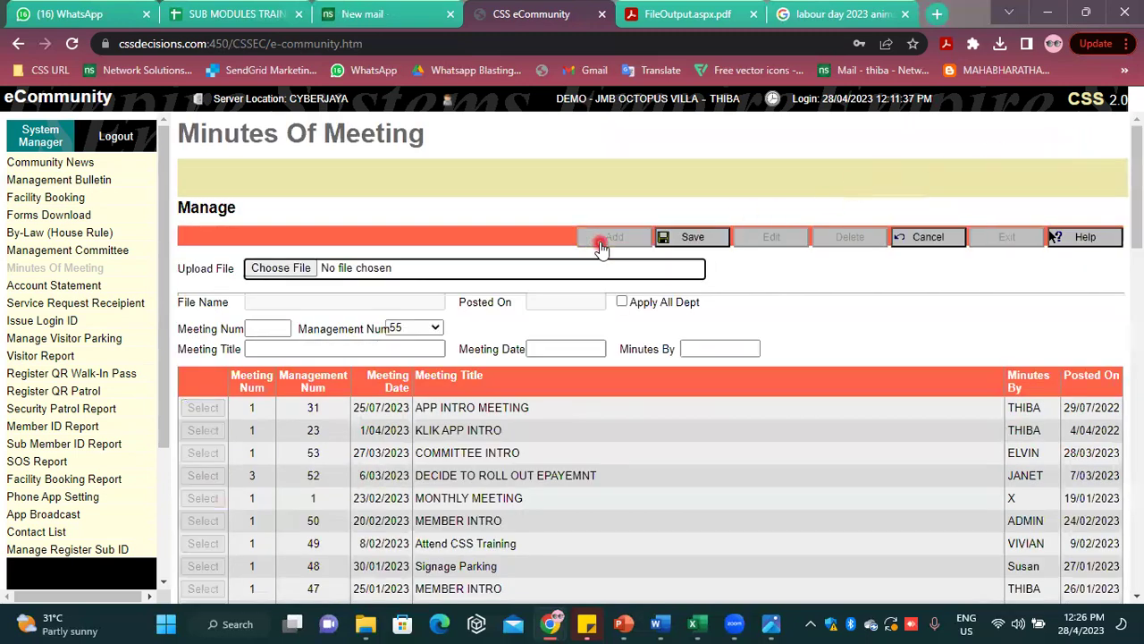
{"action": "left_click", "coordinate": [280, 270]}
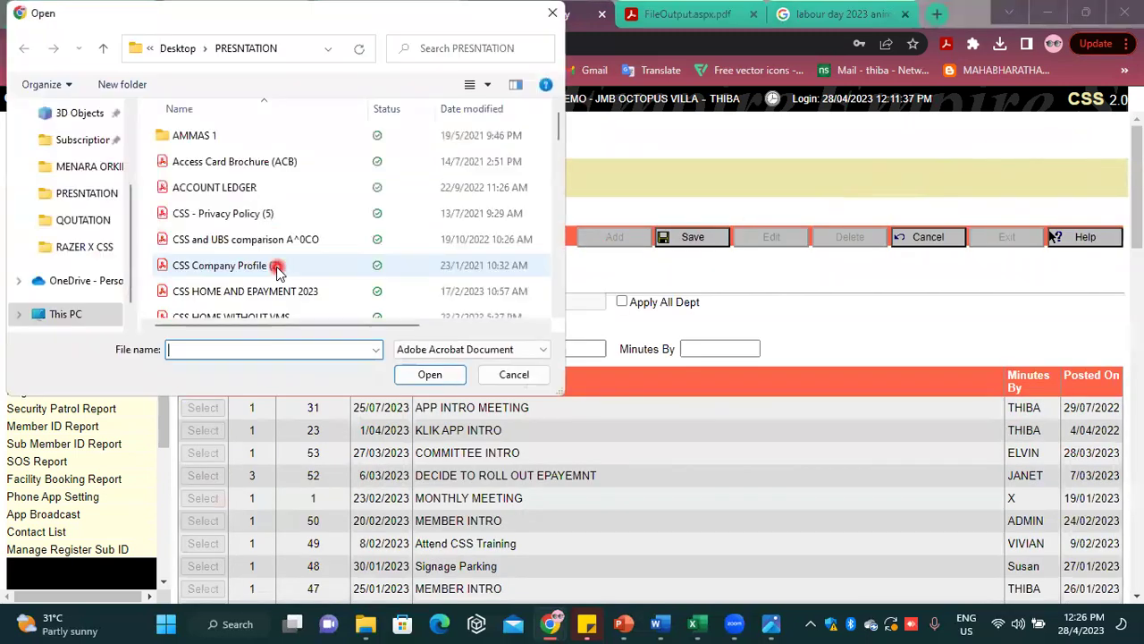
{"action": "scroll", "coordinate": [241, 268], "scroll_direction": "down", "scroll_amount": 5}
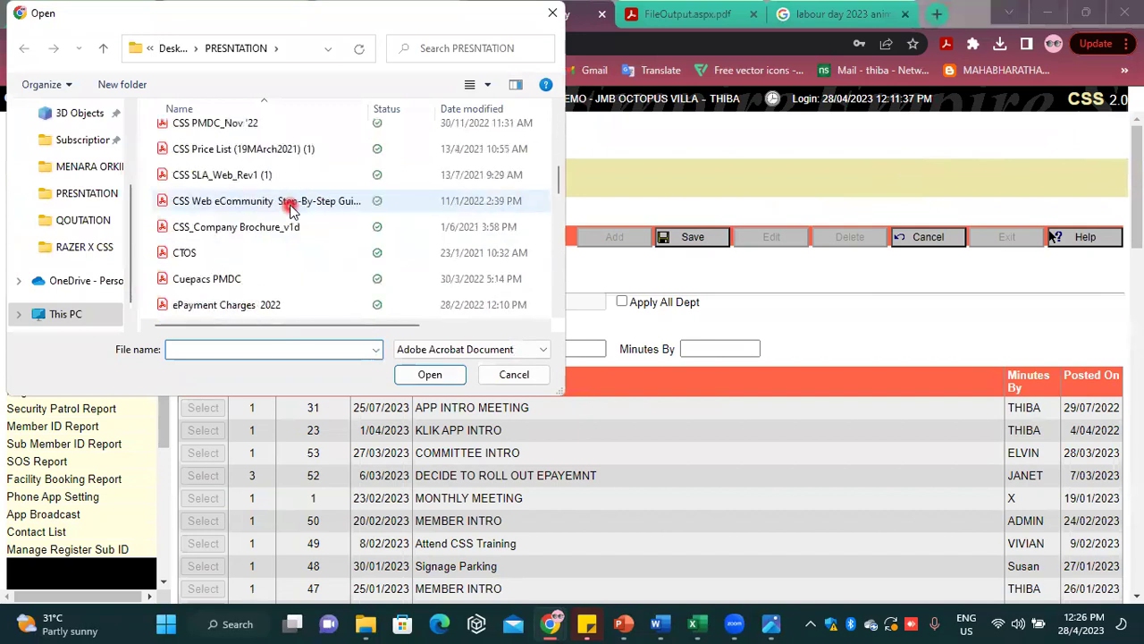
{"action": "left_click", "coordinate": [225, 254]}
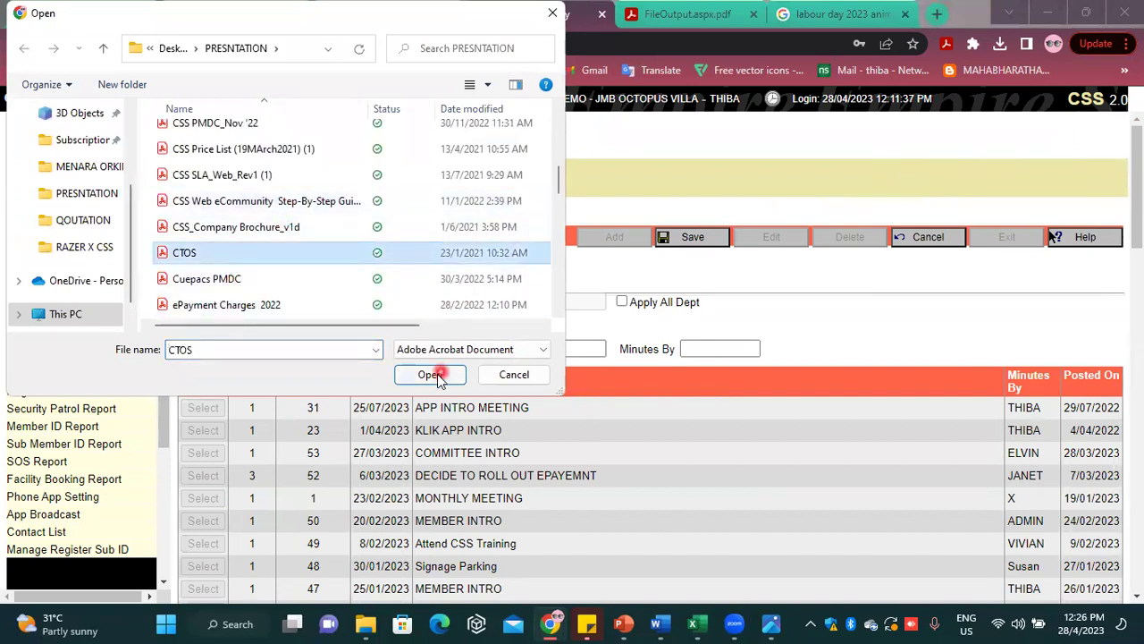
{"action": "left_click", "coordinate": [430, 374]}
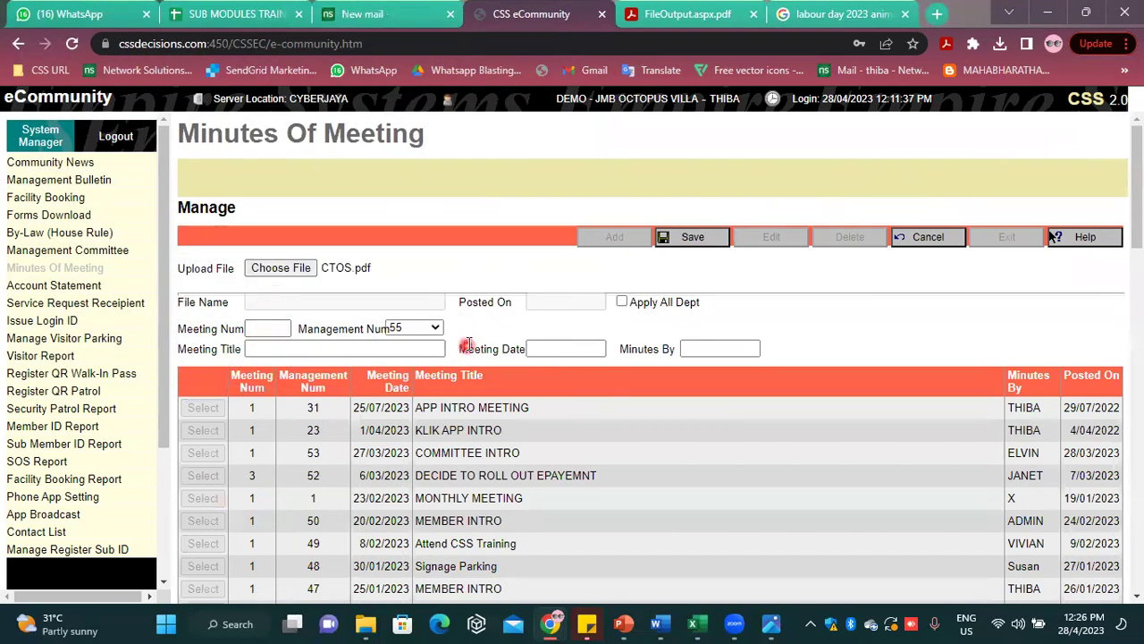
{"action": "left_click", "coordinate": [403, 328]}
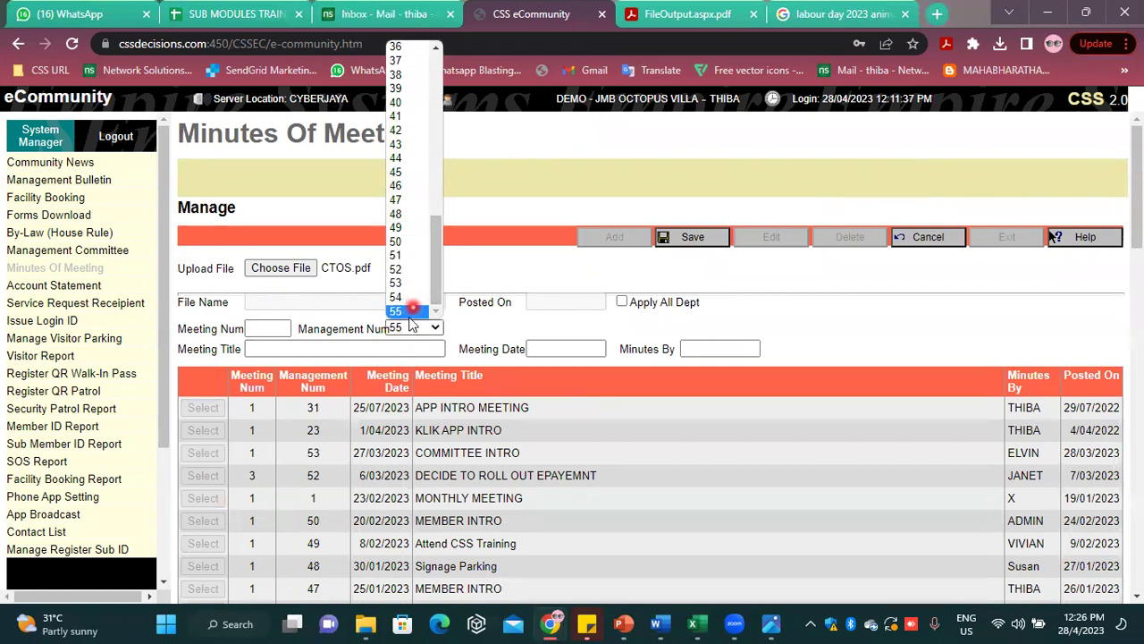
{"action": "left_click", "coordinate": [409, 312]}
{"action": "left_click", "coordinate": [774, 305]}
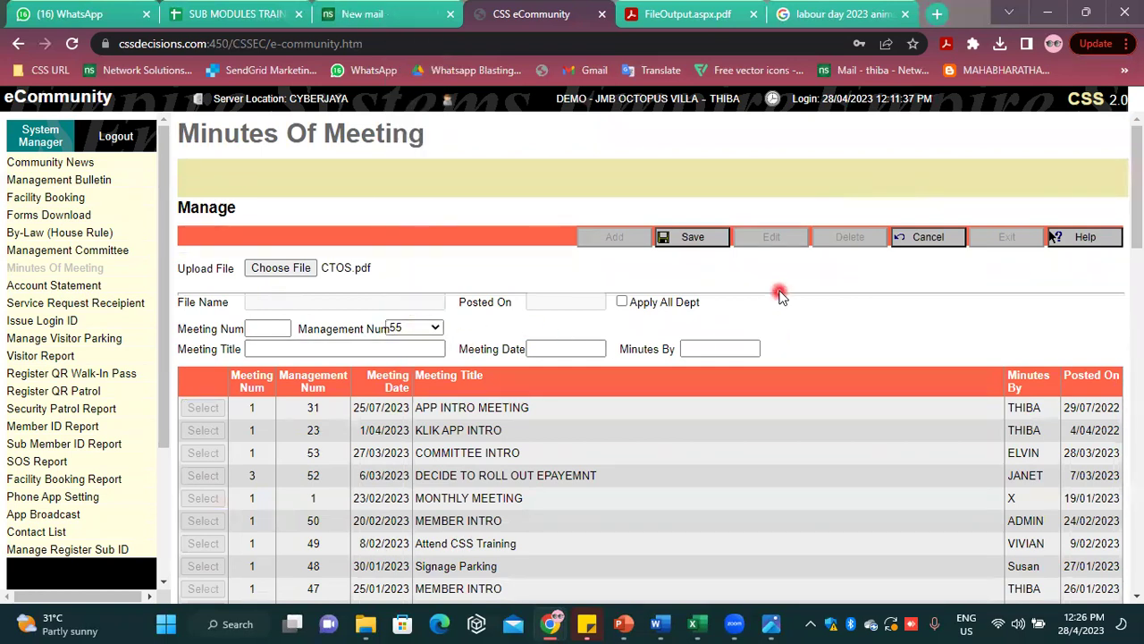
Enter meeting 1 titled JMB INTRO, dated 27/4/2023, with the minute-taker, and save
{"action": "left_click", "coordinate": [267, 327]}
{"action": "type", "text": "1"}
{"action": "left_click", "coordinate": [266, 349]}
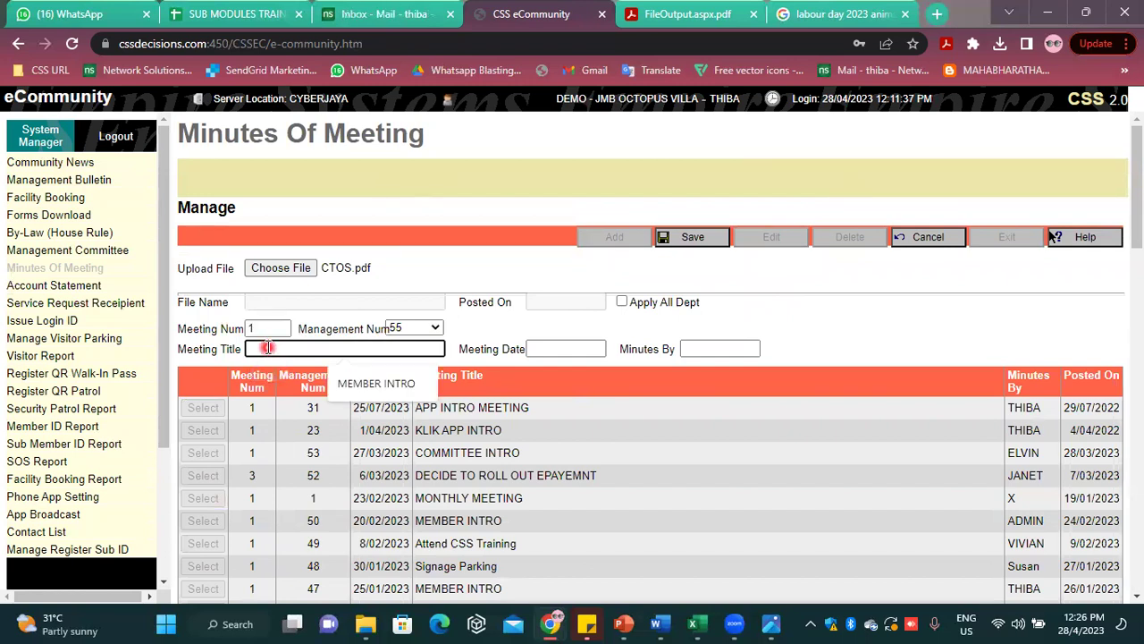
{"action": "type", "text": "JMB INTRO"}
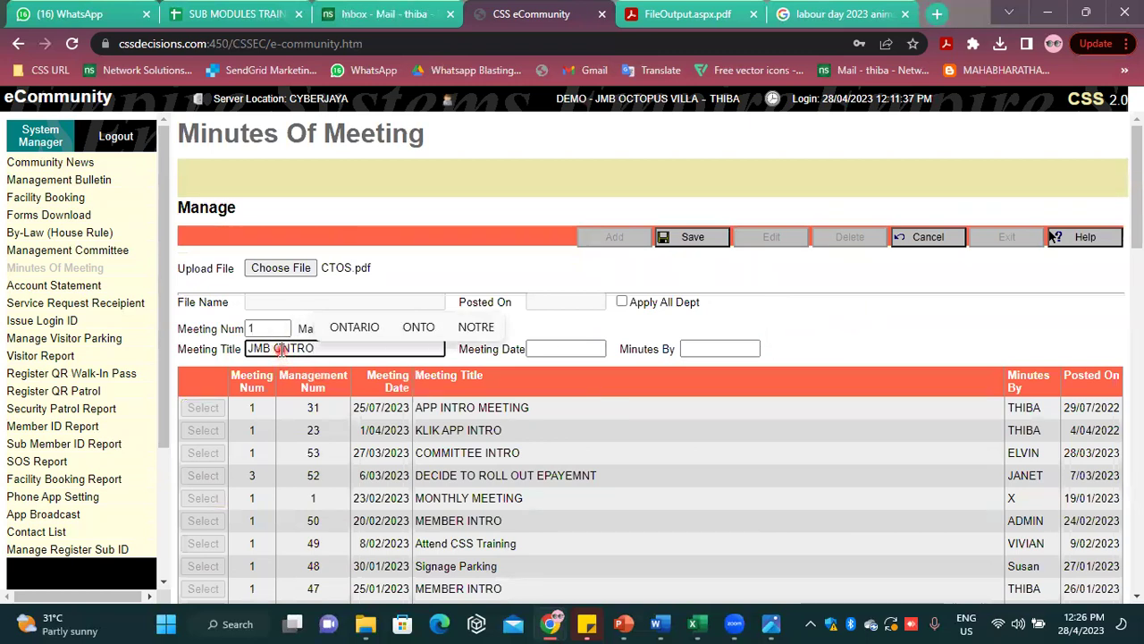
{"action": "left_click_drag", "start_coordinate": [281, 349], "coordinate": [275, 350]}
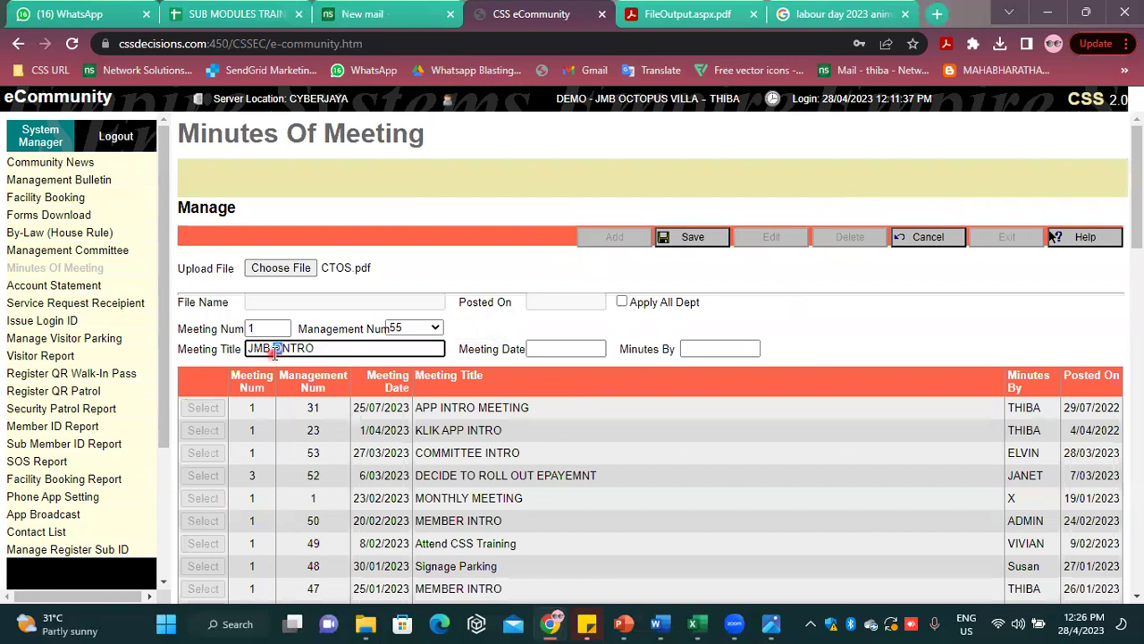
{"action": "type", "text": "I"}
{"action": "left_click", "coordinate": [567, 347]}
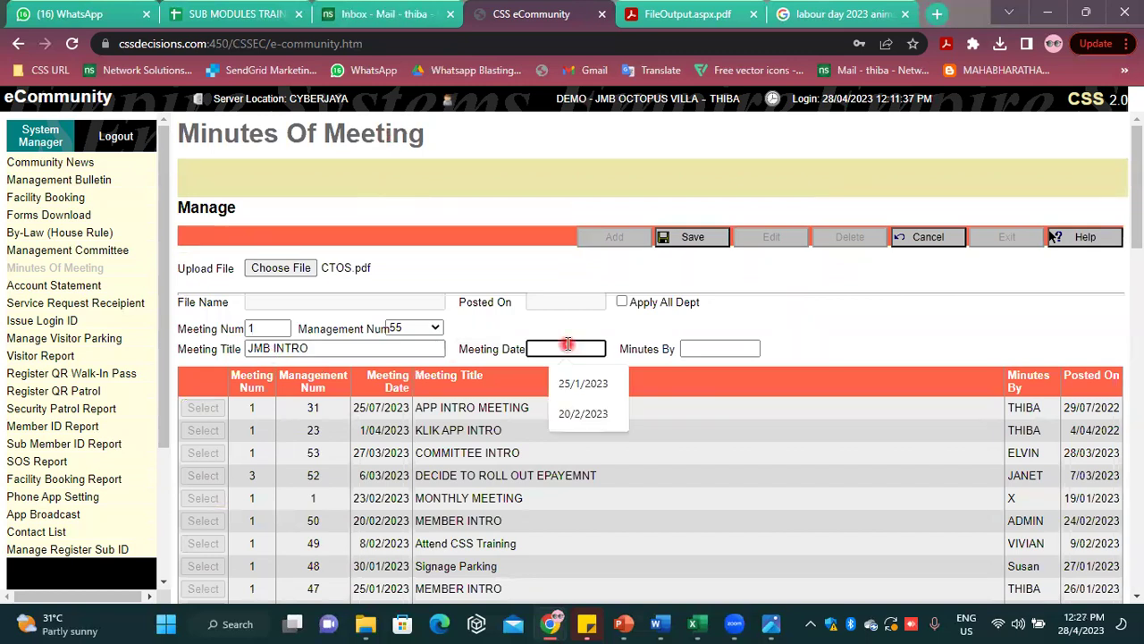
{"action": "type", "text": "27/"}
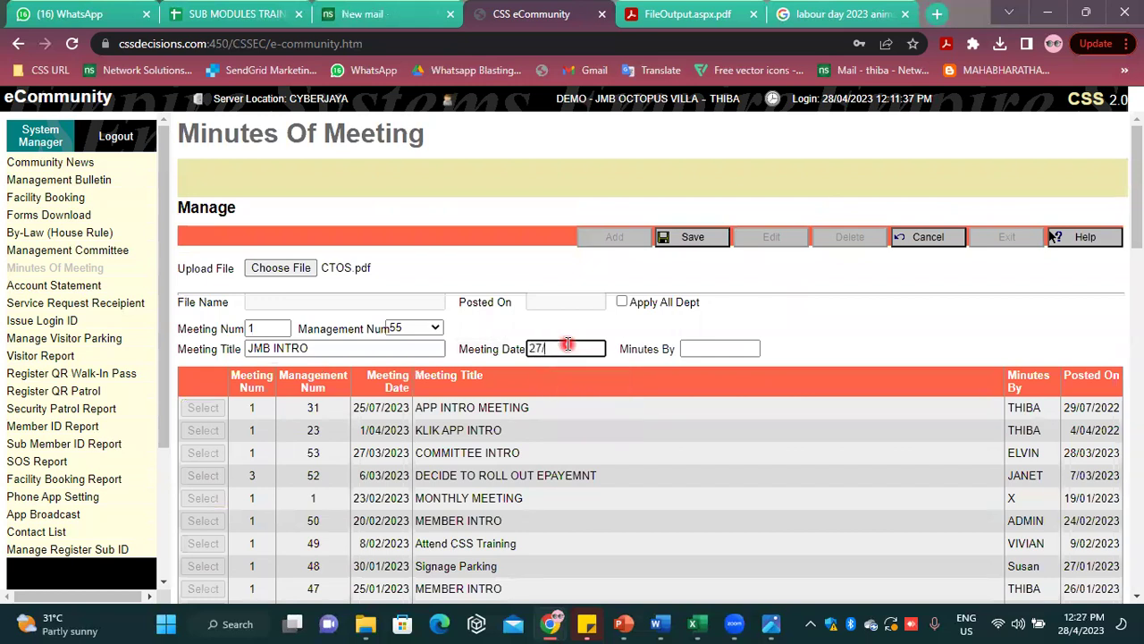
{"action": "type", "text": "4/2023"}
{"action": "left_click", "coordinate": [709, 349]}
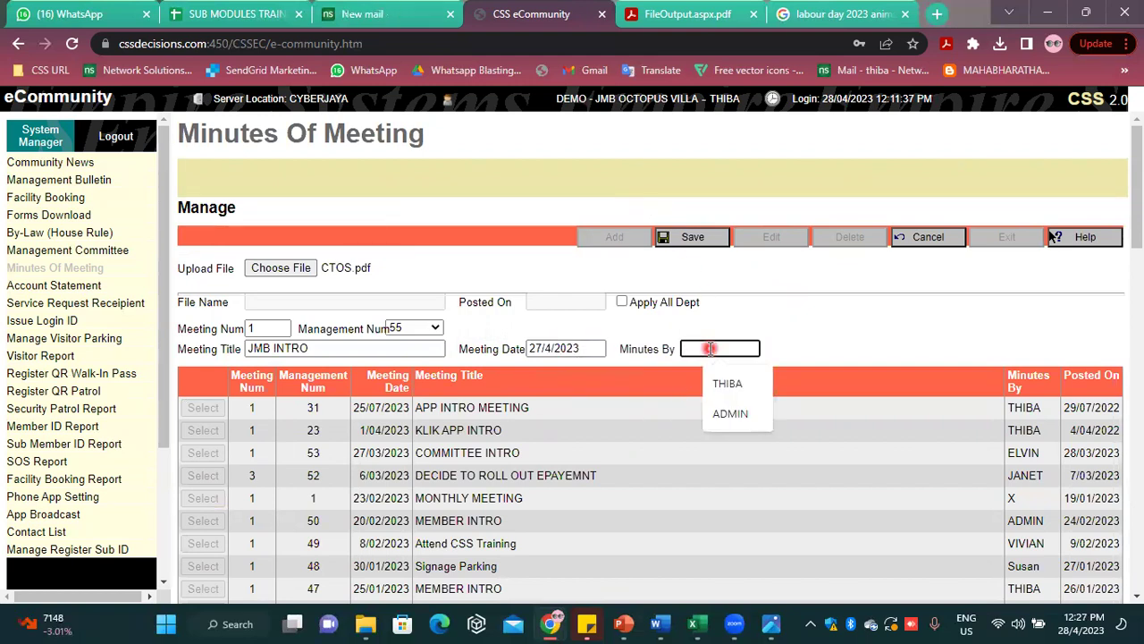
{"action": "type", "text": "MO"}
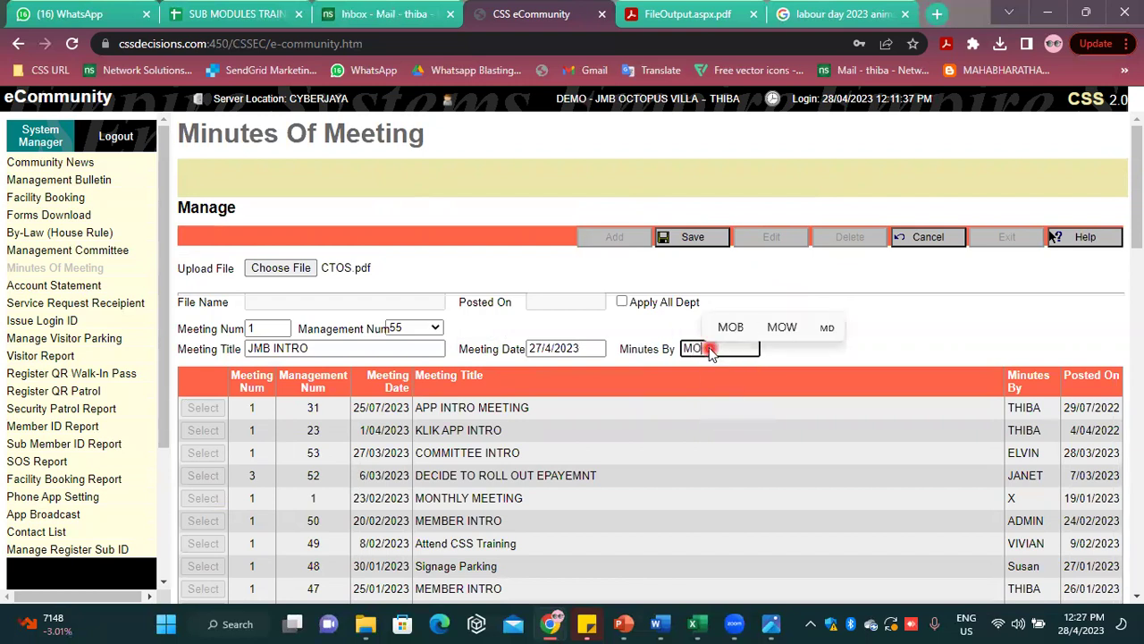
{"action": "left_click", "coordinate": [689, 240]}
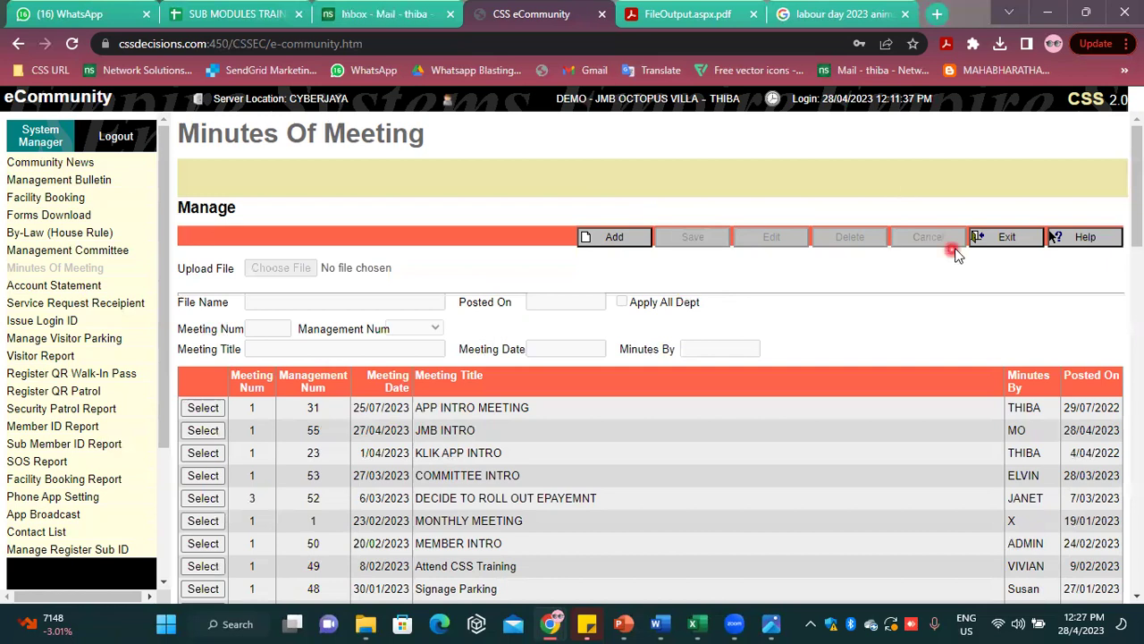
Leave the minutes list and open the service request recipient settings
{"action": "left_click", "coordinate": [1003, 237]}
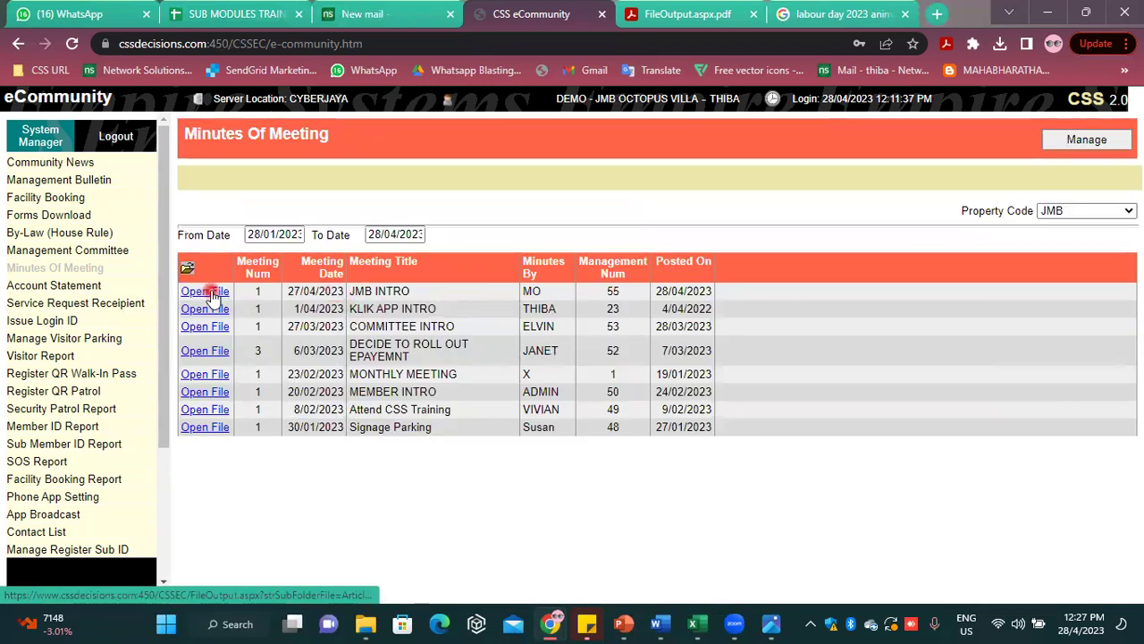
{"action": "left_click", "coordinate": [77, 285]}
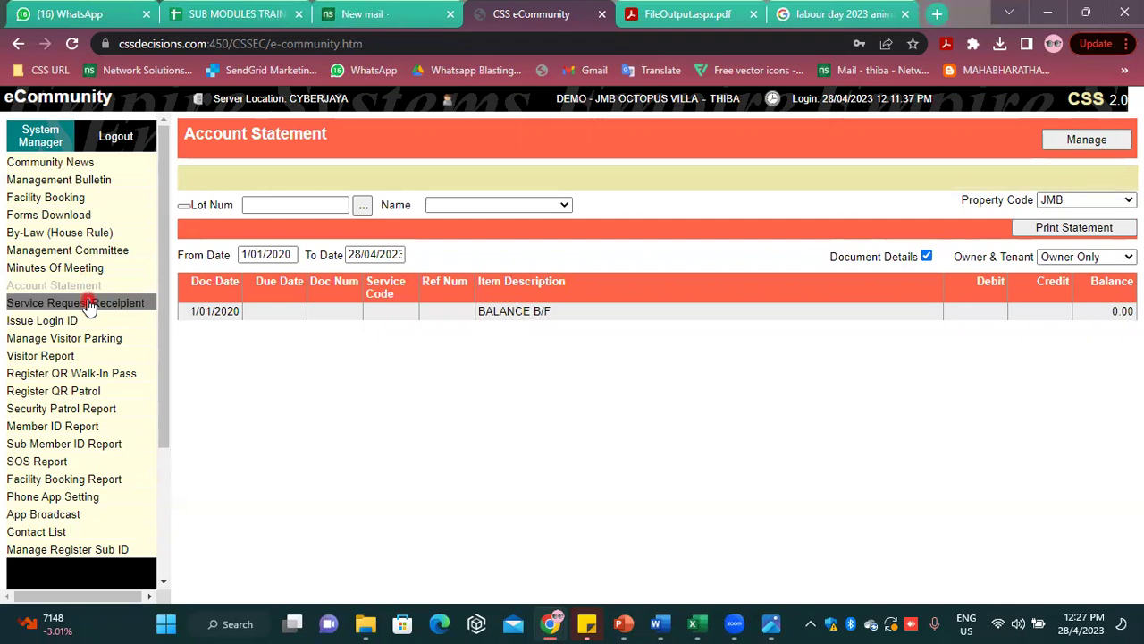
{"action": "left_click", "coordinate": [88, 305]}
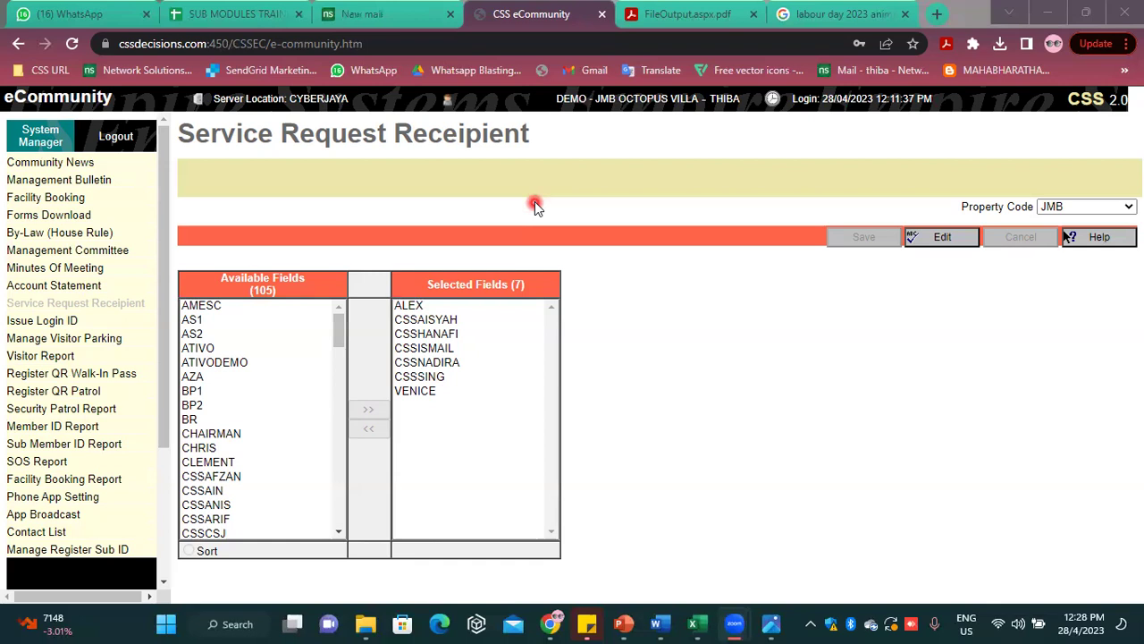
Move two staff members into the selected service request recipients and save the list
{"action": "left_click", "coordinate": [941, 241]}
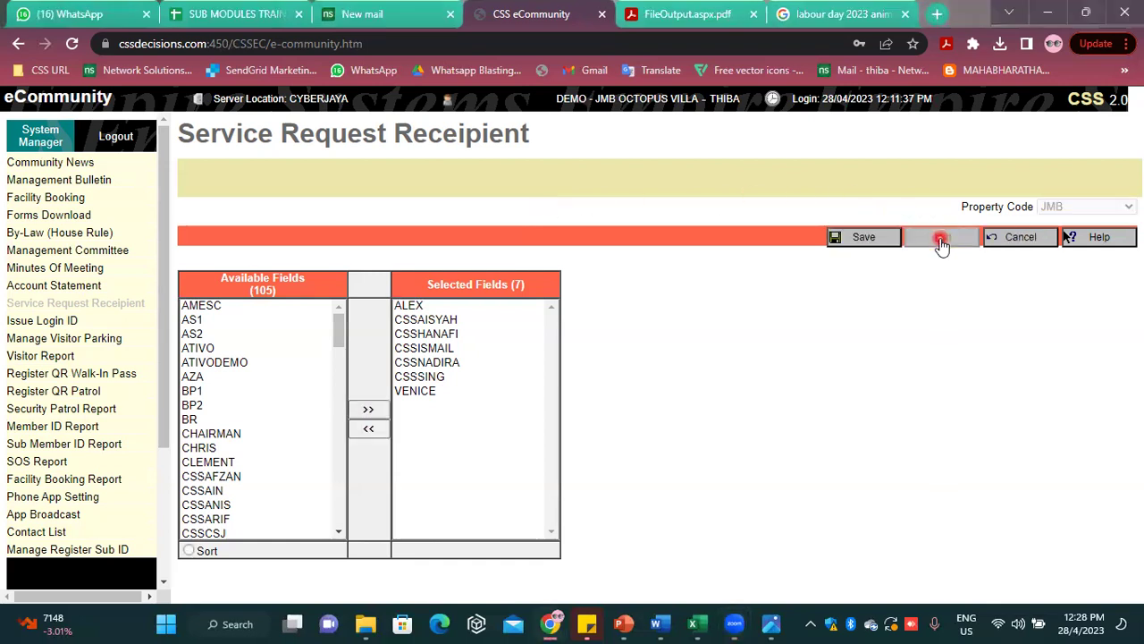
{"action": "scroll", "coordinate": [250, 447], "scroll_direction": "down", "scroll_amount": 10}
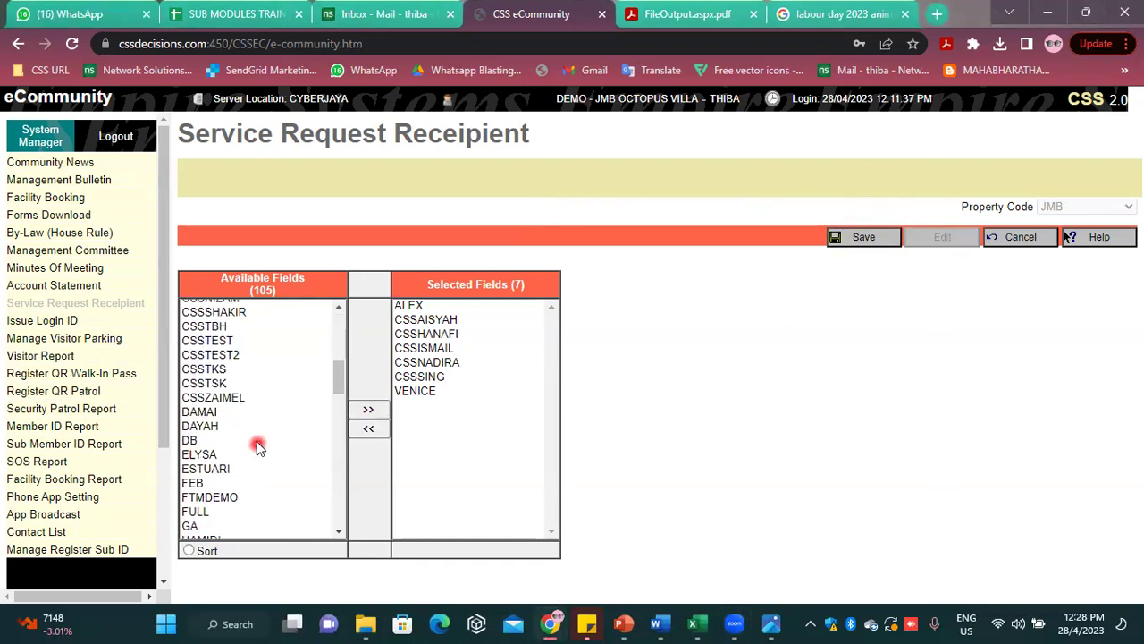
{"action": "scroll", "coordinate": [229, 486], "scroll_direction": "down", "scroll_amount": 3}
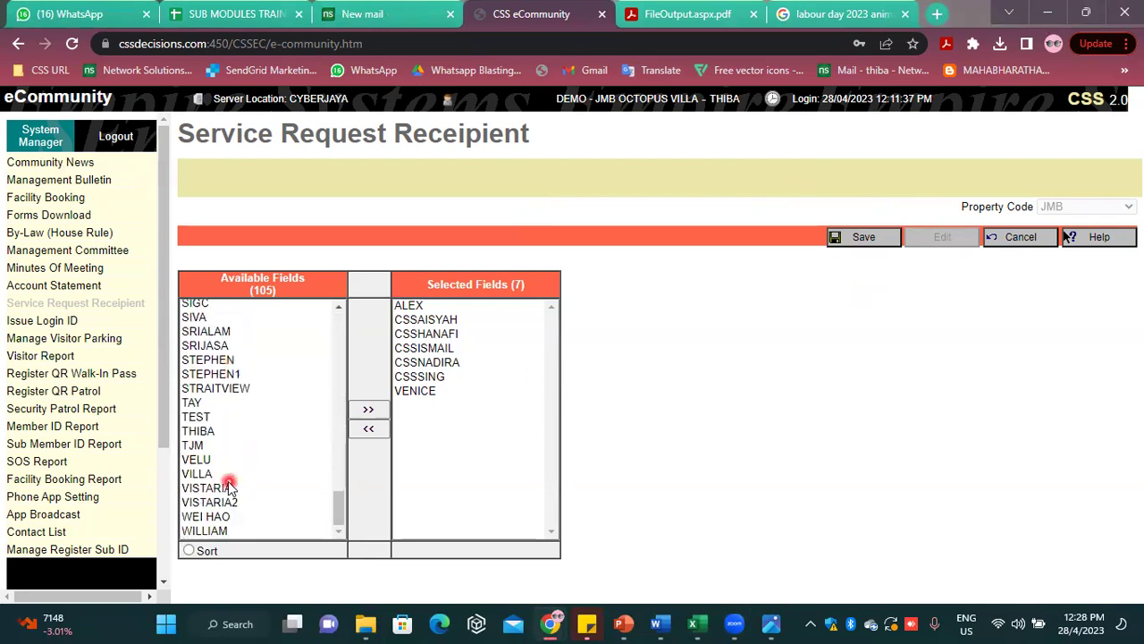
{"action": "double_click", "coordinate": [210, 431]}
{"action": "scroll", "coordinate": [213, 432], "scroll_direction": "down", "scroll_amount": 10}
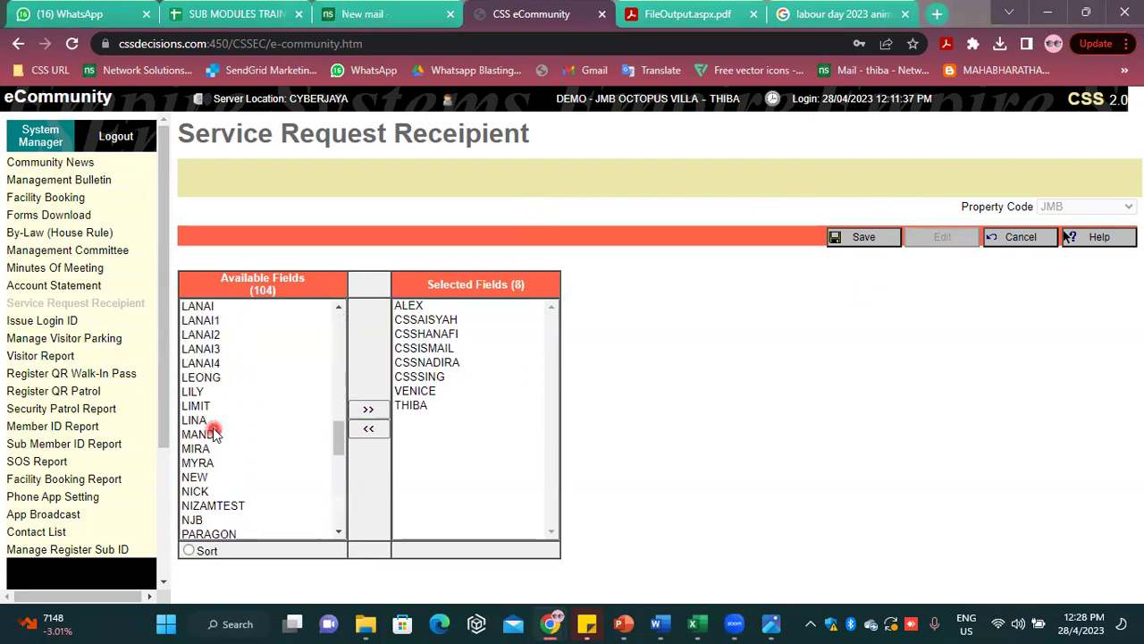
{"action": "scroll", "coordinate": [211, 447], "scroll_direction": "up", "scroll_amount": 6}
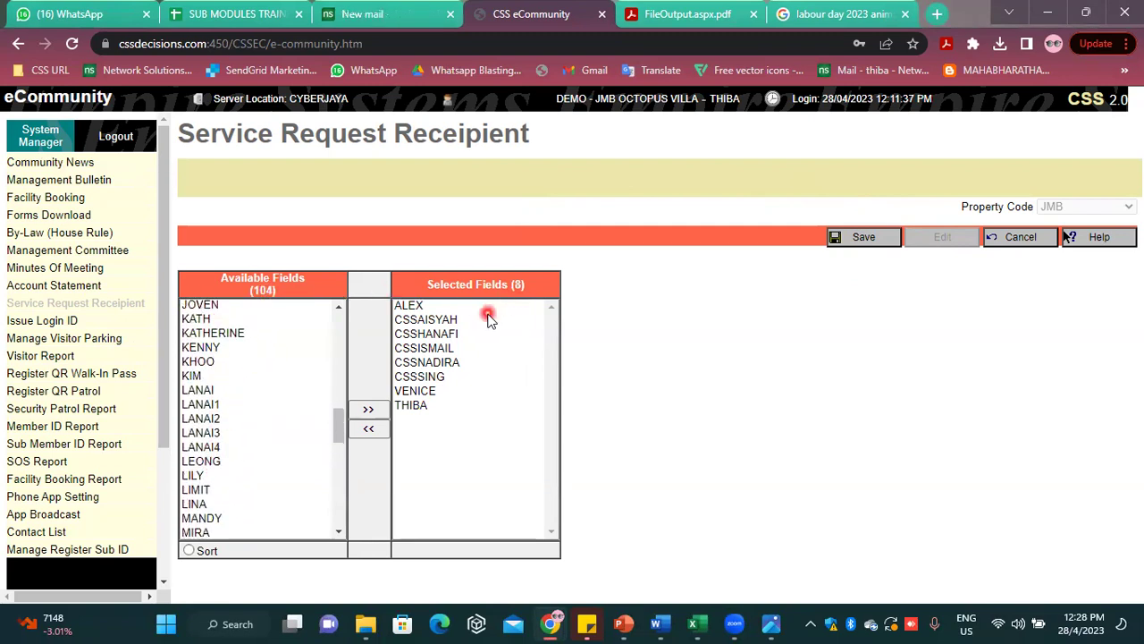
{"action": "scroll", "coordinate": [240, 412], "scroll_direction": "down", "scroll_amount": 2}
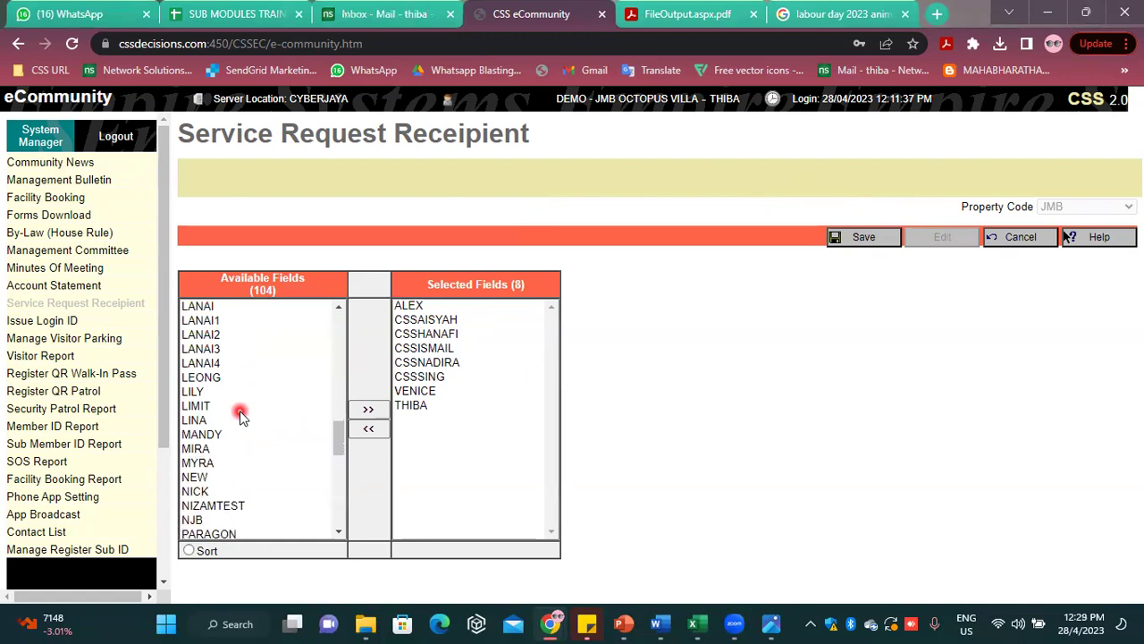
{"action": "scroll", "coordinate": [240, 413], "scroll_direction": "down", "scroll_amount": 5}
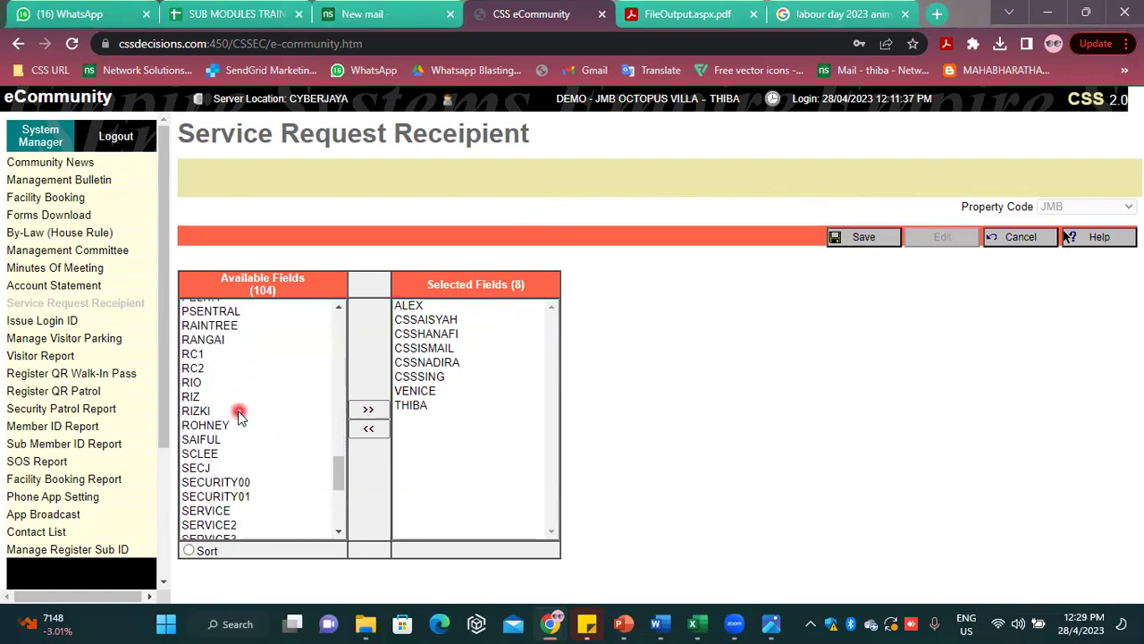
{"action": "scroll", "coordinate": [239, 413], "scroll_direction": "down", "scroll_amount": 2}
{"action": "double_click", "coordinate": [192, 485]}
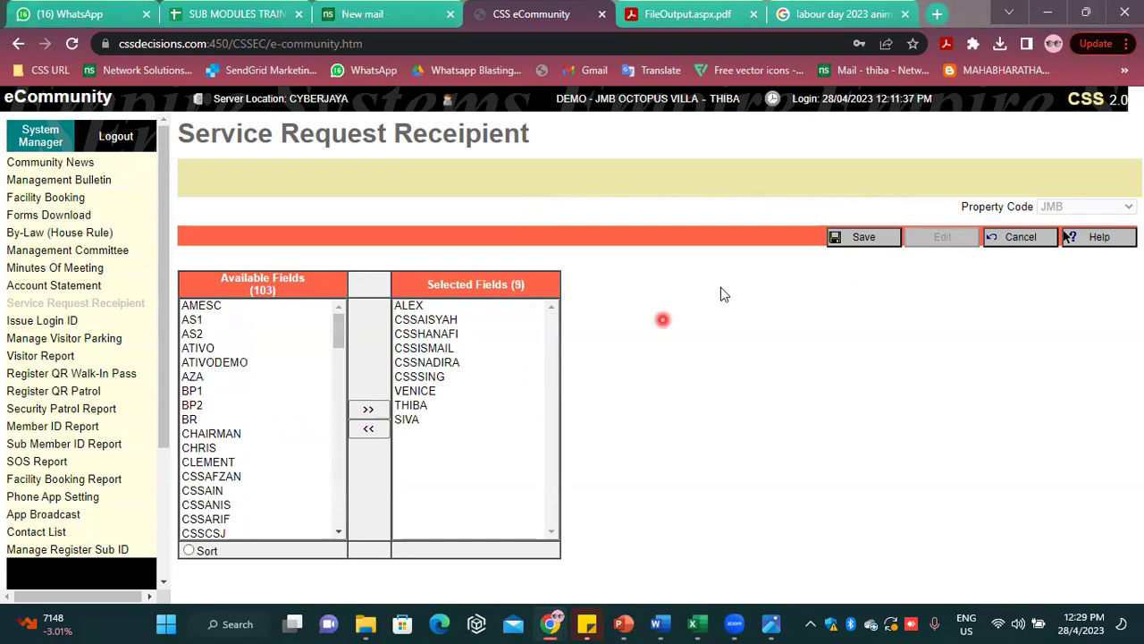
{"action": "left_click", "coordinate": [892, 238]}
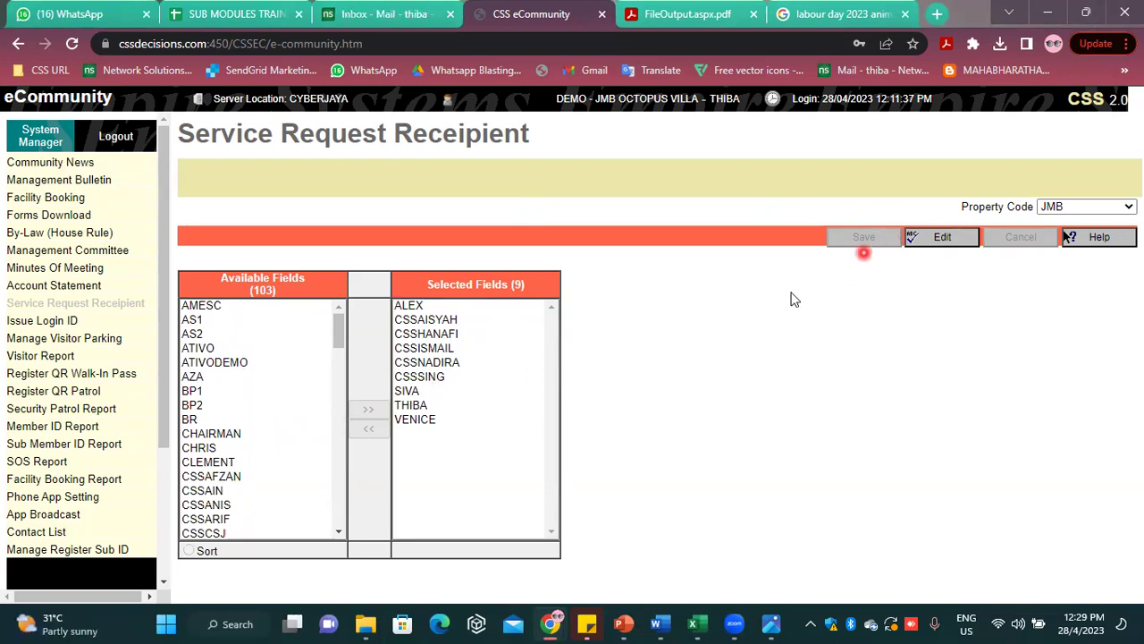
{"action": "left_click", "coordinate": [60, 534]}
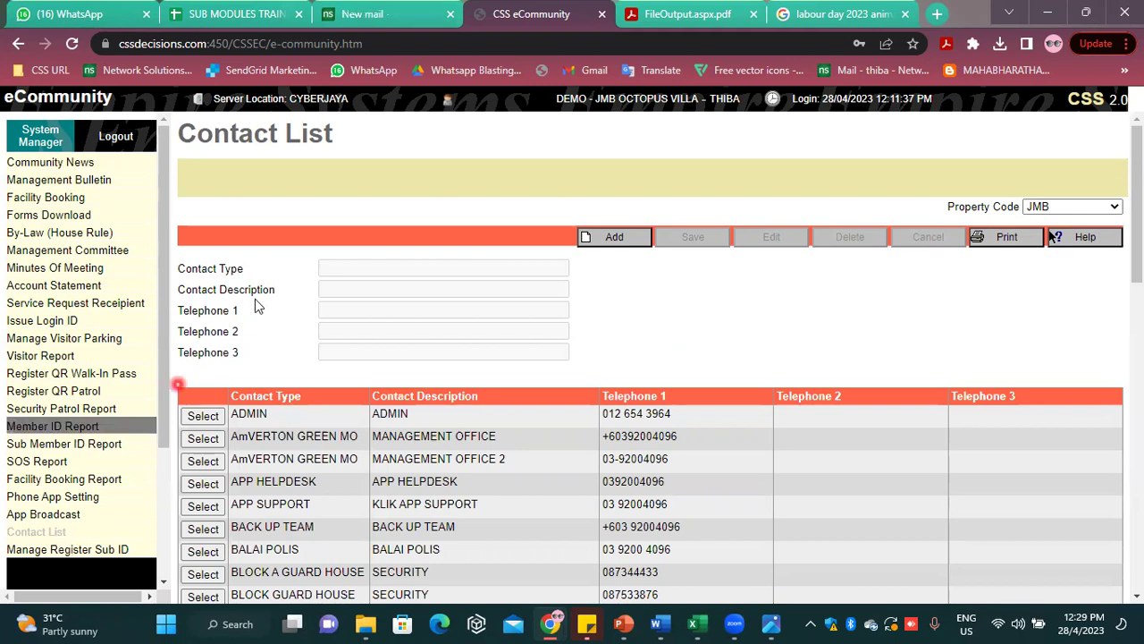
Add a BLOCK A CONTROL ROOM contact, description SECURITY, with its first telephone number
{"action": "left_click", "coordinate": [629, 234]}
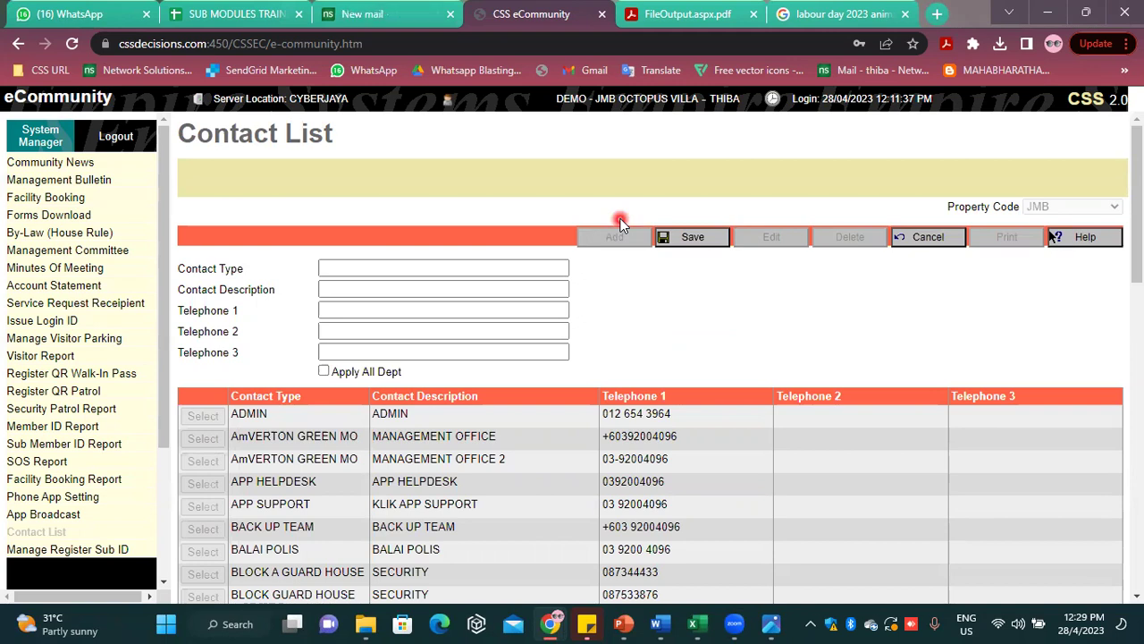
{"action": "left_click", "coordinate": [407, 266]}
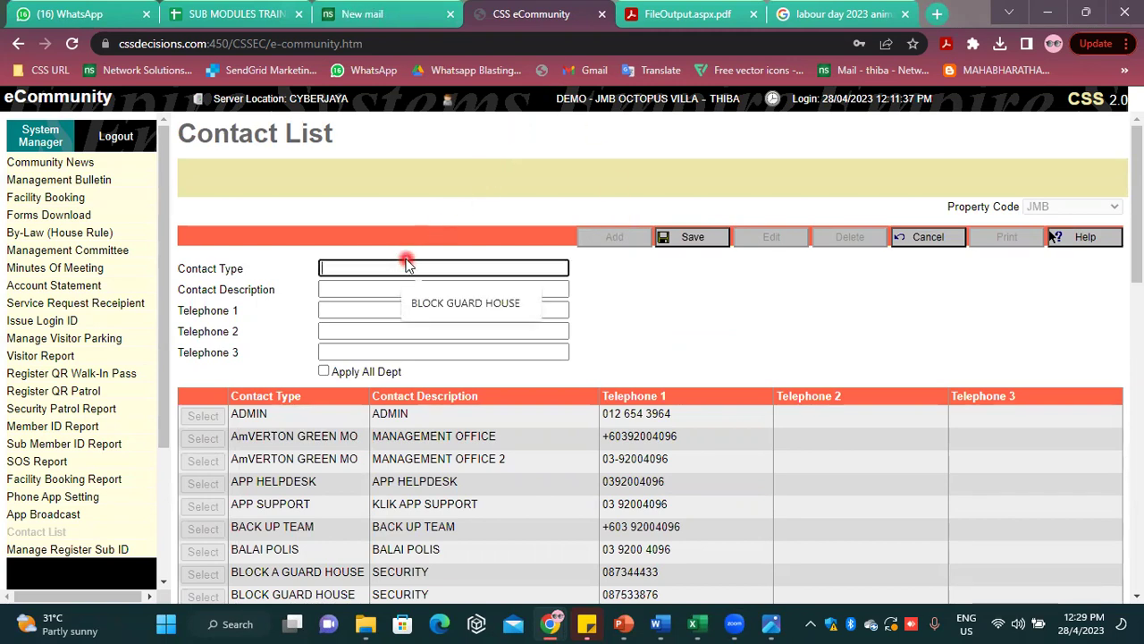
{"action": "type", "text": "BLO"}
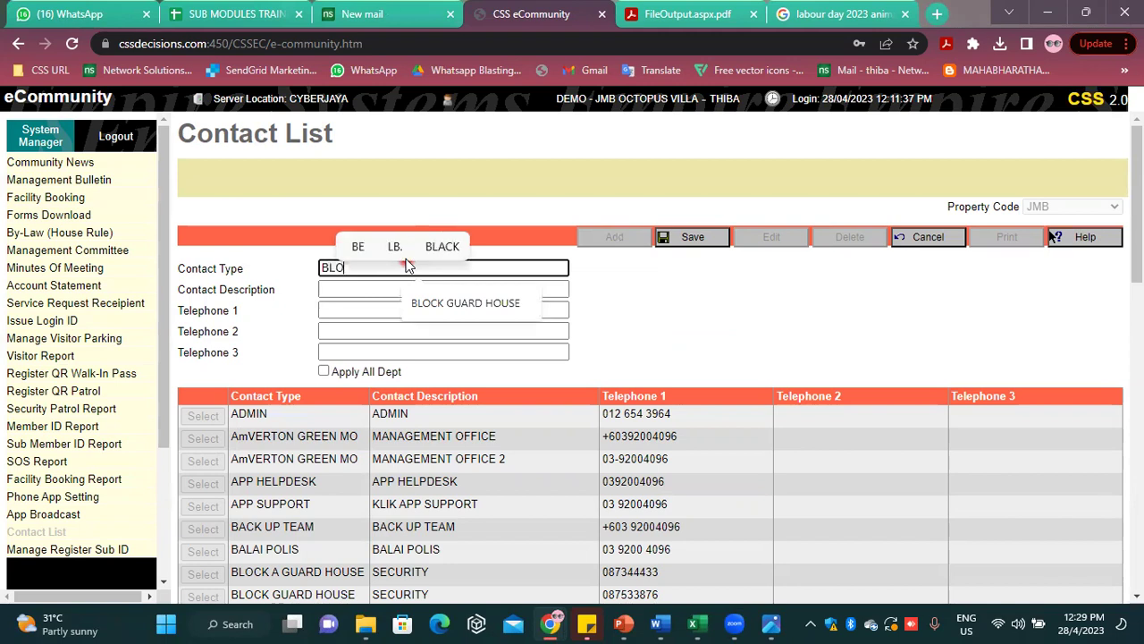
{"action": "type", "text": "CK A"}
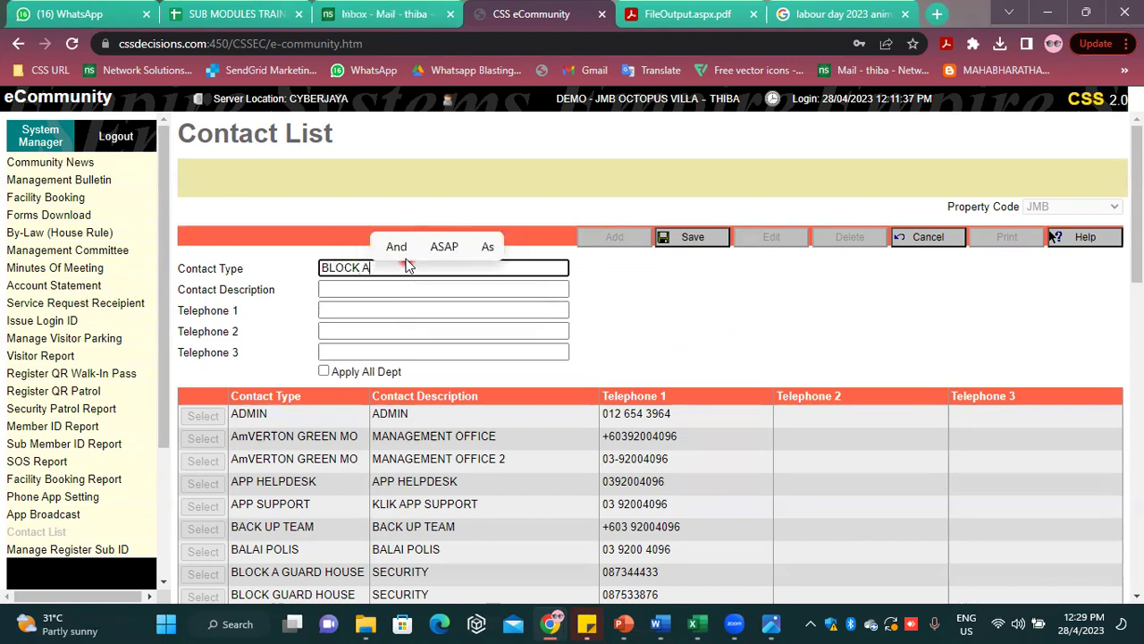
{"action": "type", "text": " CONTROL "}
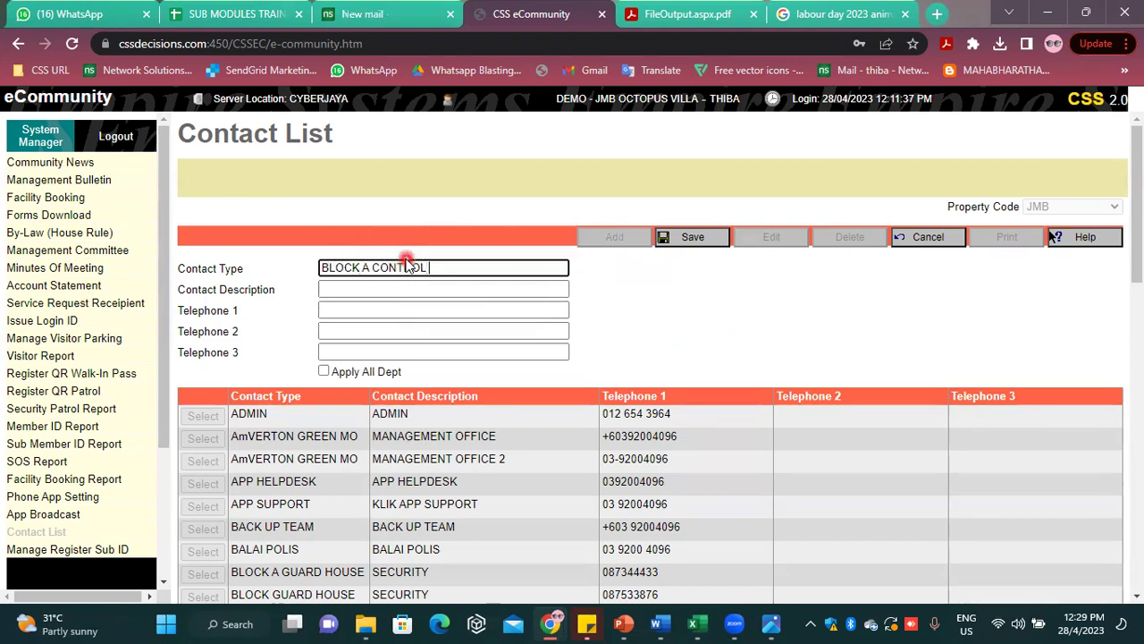
{"action": "type", "text": "ROOM"}
{"action": "left_click", "coordinate": [390, 287]}
{"action": "left_click", "coordinate": [418, 324]}
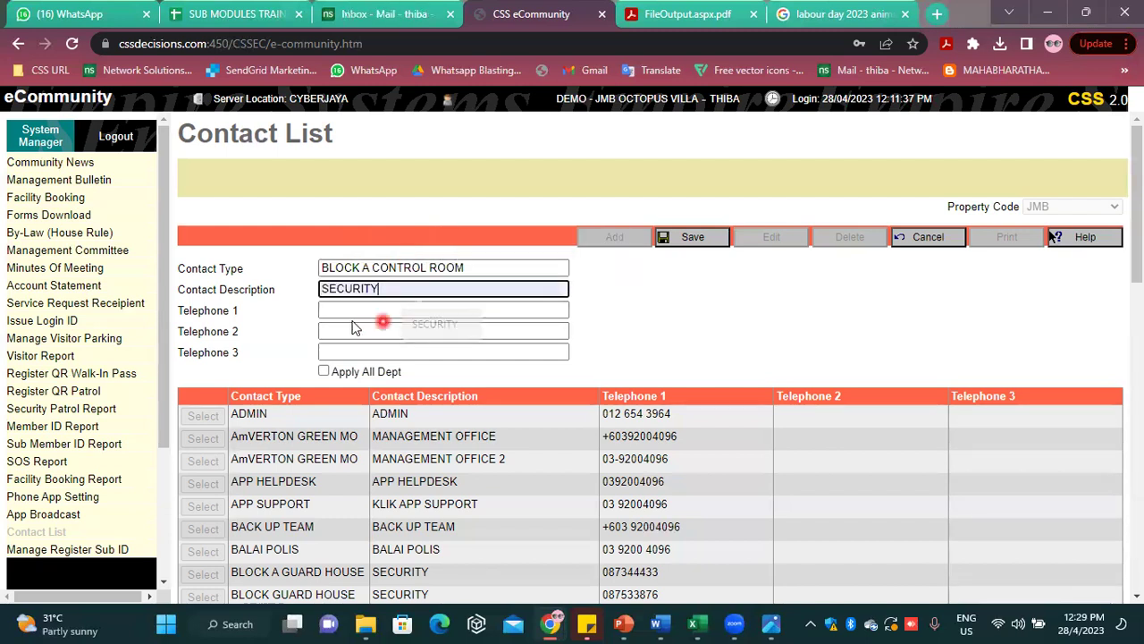
{"action": "left_click", "coordinate": [351, 311]}
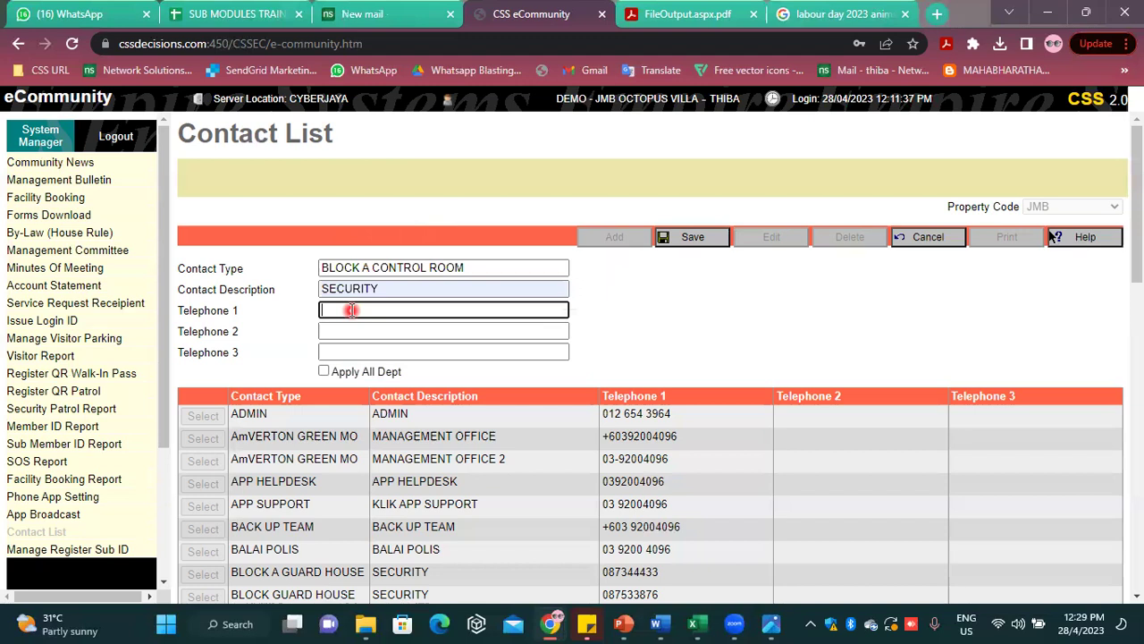
{"action": "type", "text": "08077767"}
{"action": "left_click", "coordinate": [700, 243]}
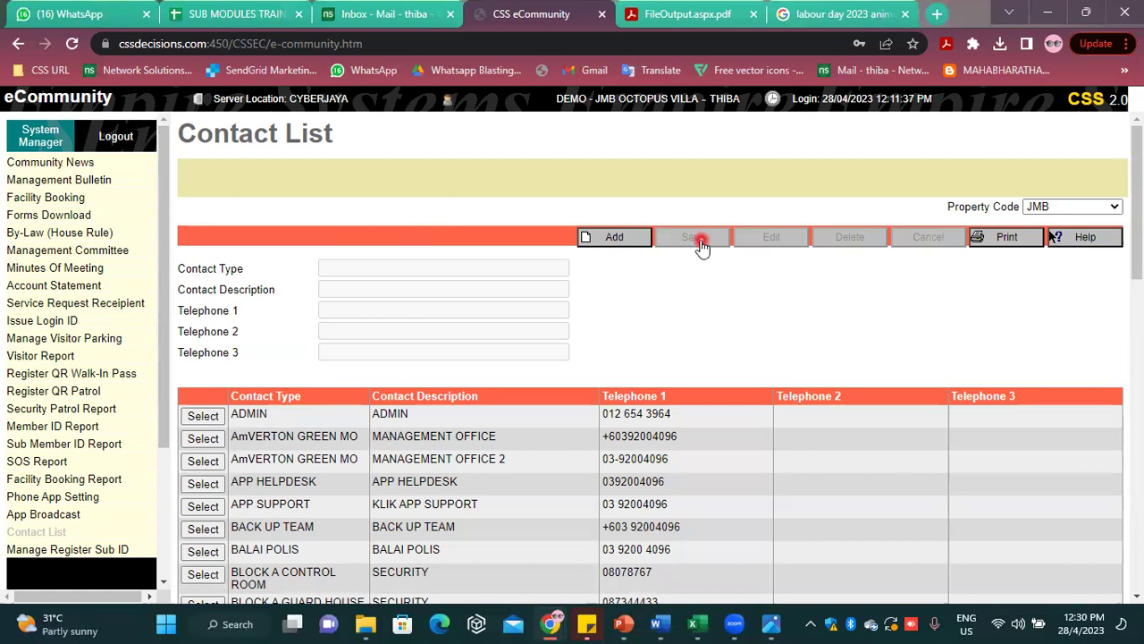
{"action": "left_click", "coordinate": [104, 499]}
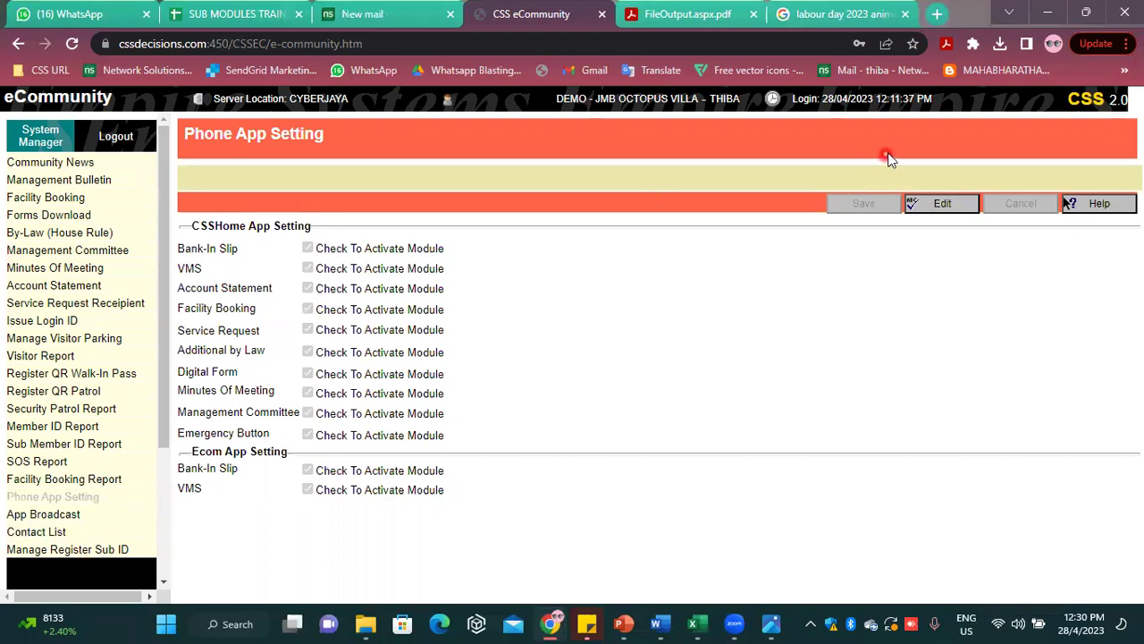
Untick the Emergency Button module in the CSSHome phone app settings and save
{"action": "left_click", "coordinate": [966, 204]}
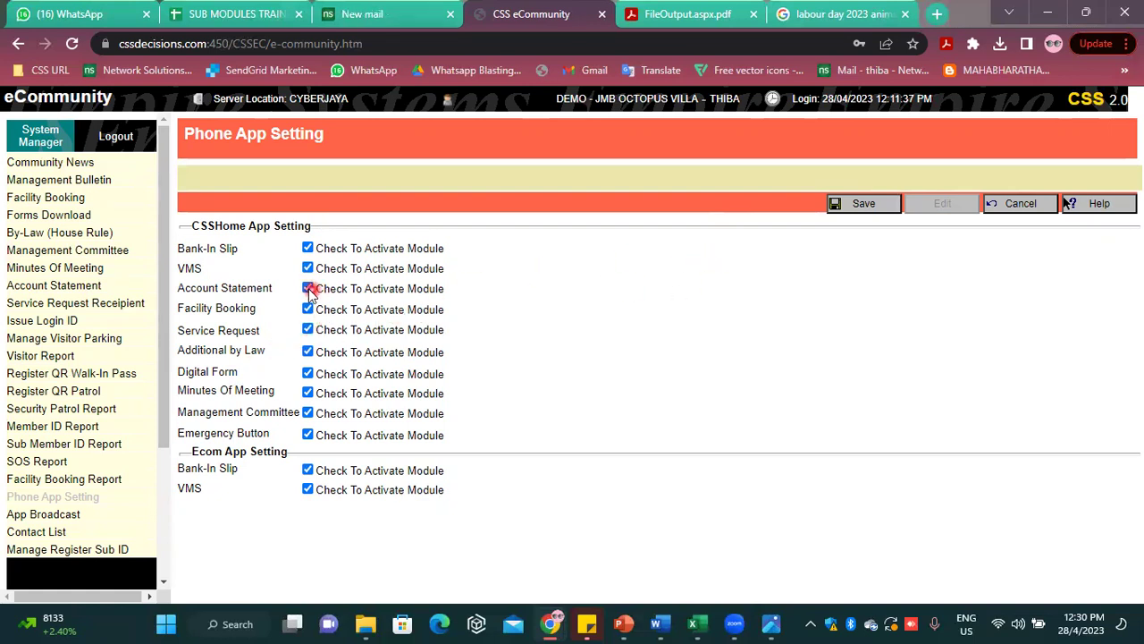
{"action": "left_click", "coordinate": [305, 435]}
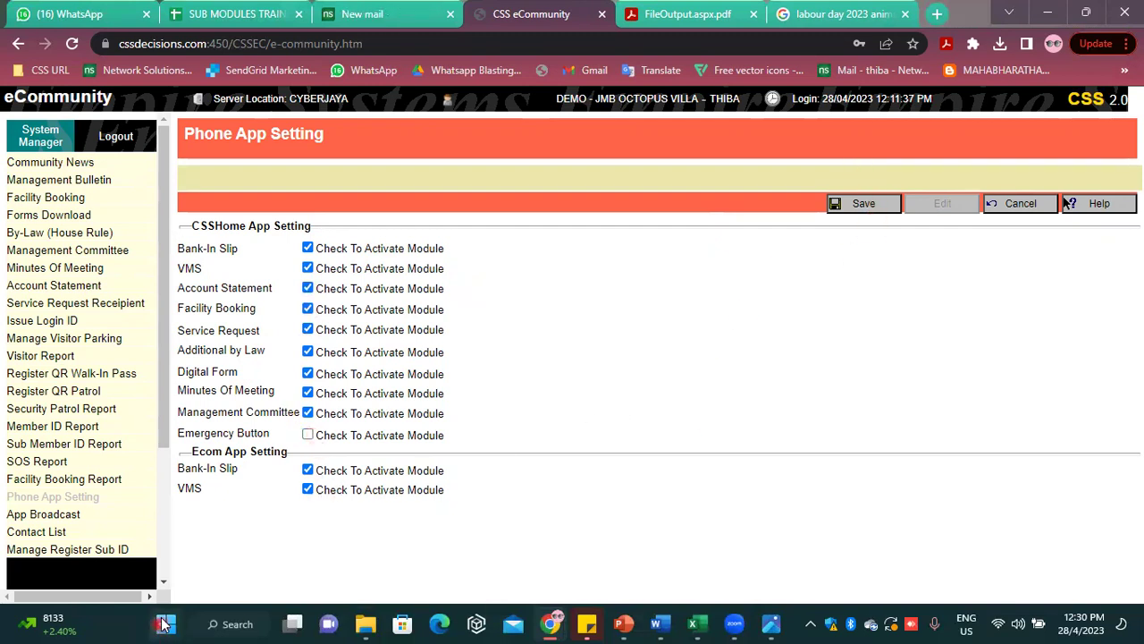
{"action": "left_click", "coordinate": [852, 208]}
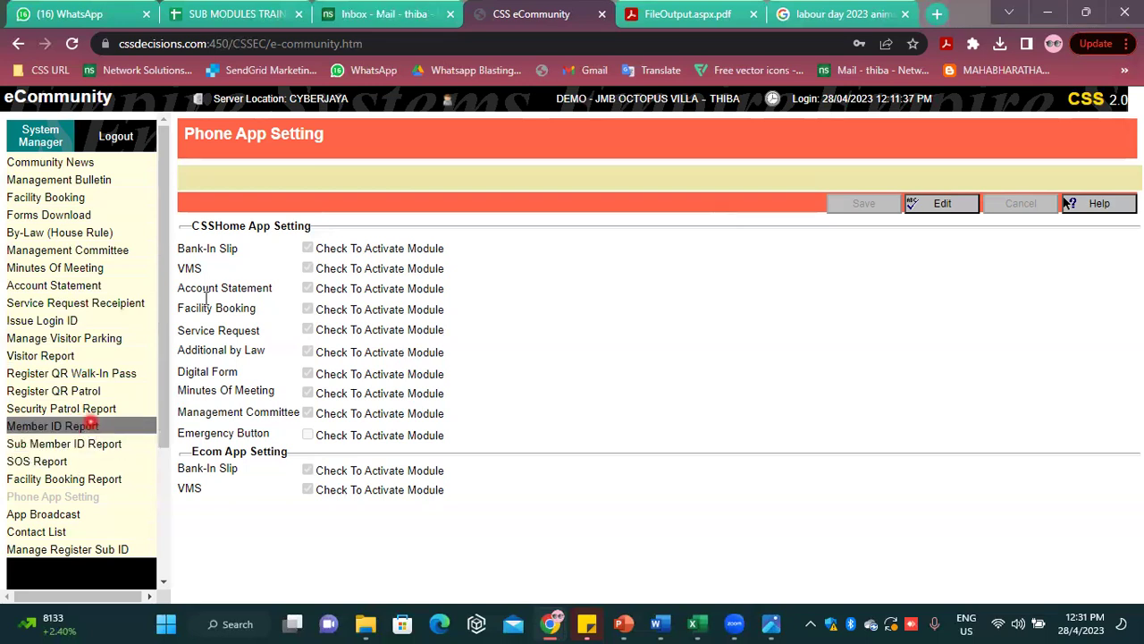
{"action": "left_click", "coordinate": [631, 3]}
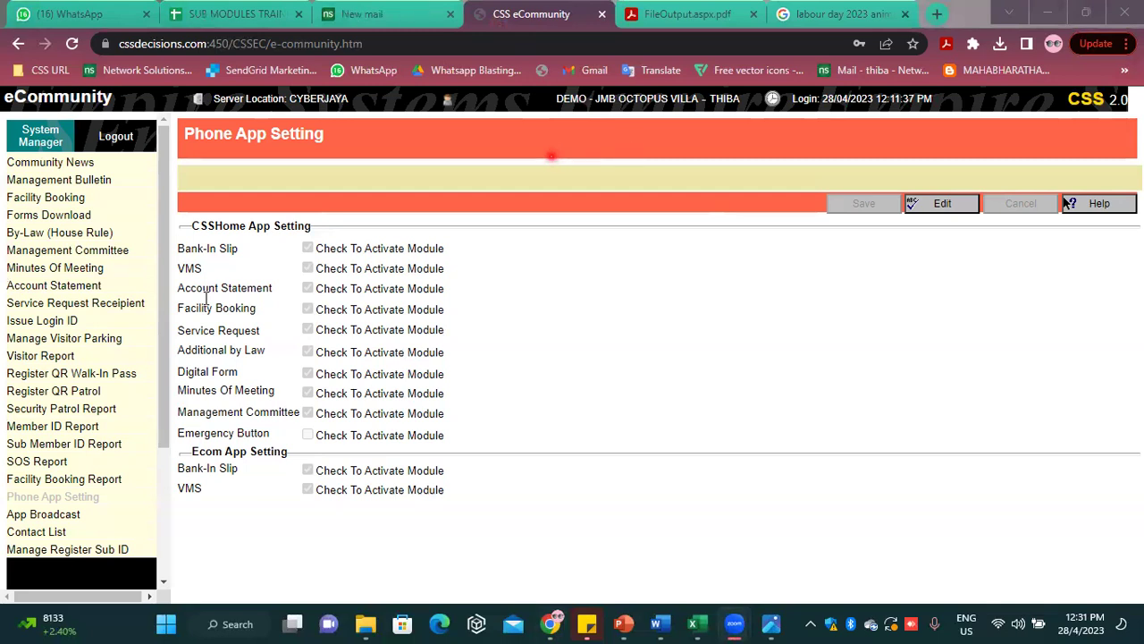
{"action": "left_click", "coordinate": [67, 375]}
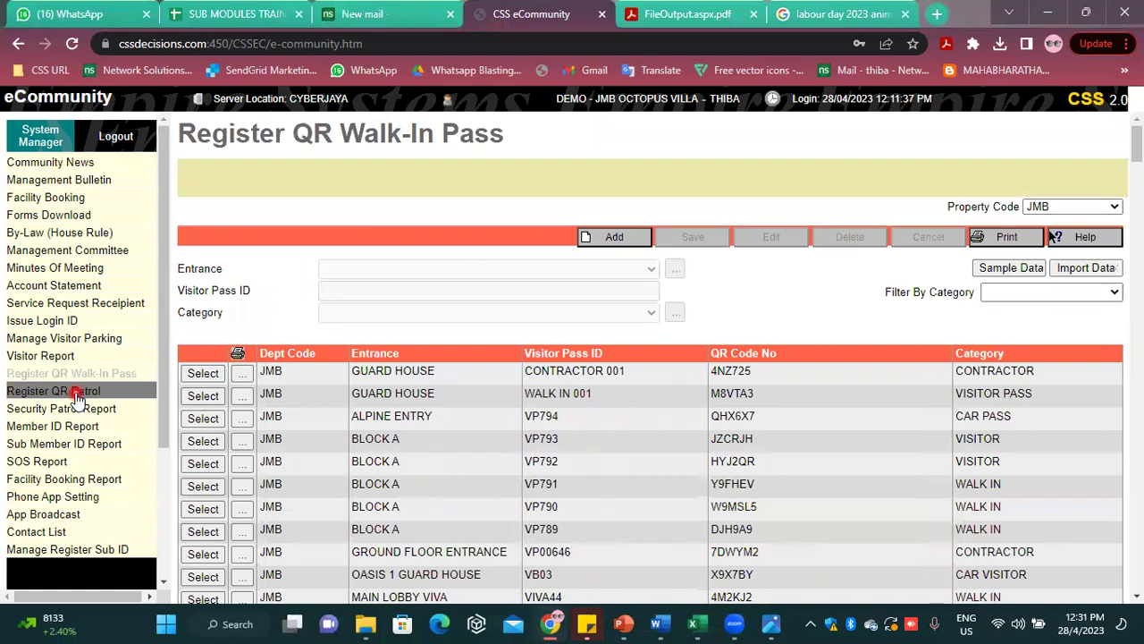
Open the Manage Visitor Parking page for property JMB
{"action": "left_click", "coordinate": [102, 340]}
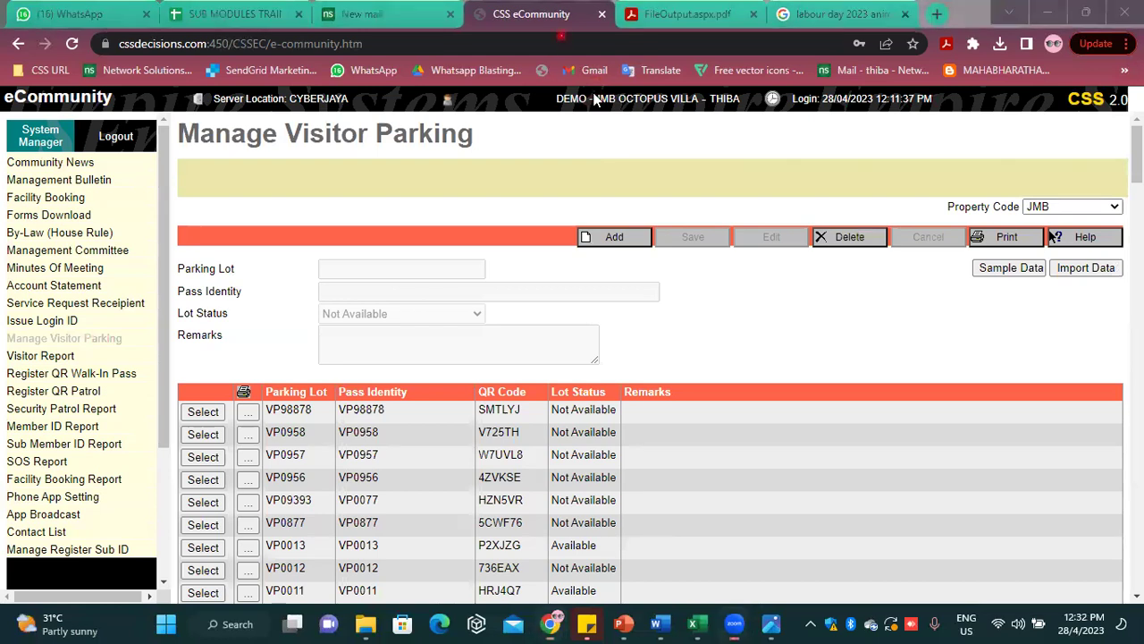
Add a new parking lot BAY 1505 with pass identity VP 1505 and save it
{"action": "left_click", "coordinate": [637, 236]}
{"action": "left_click", "coordinate": [624, 240]}
{"action": "left_click", "coordinate": [624, 240]}
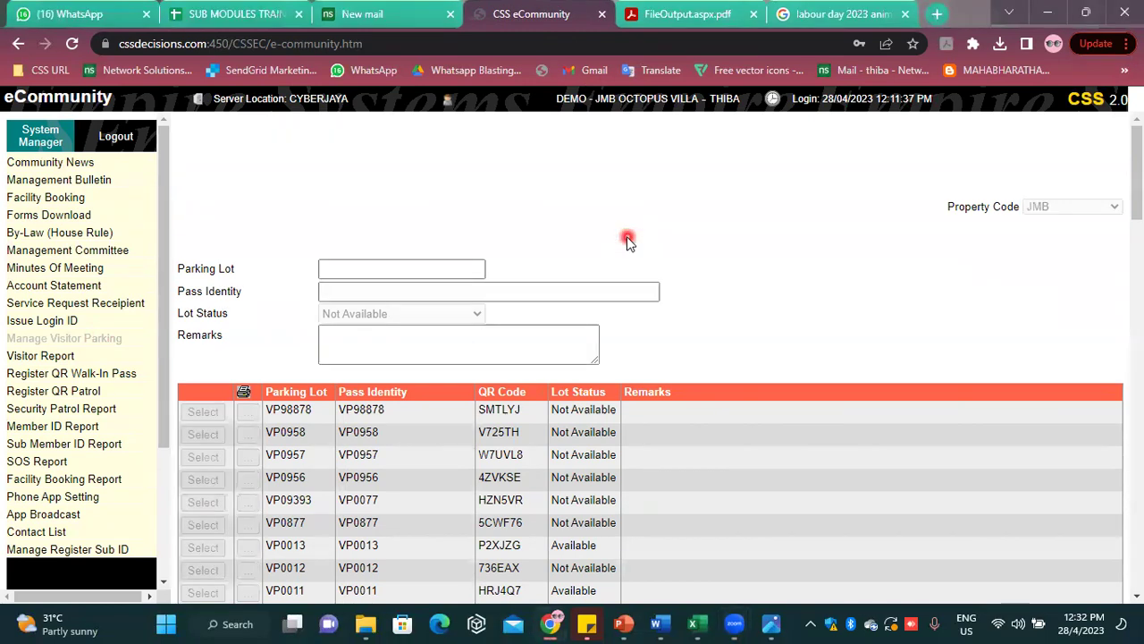
{"action": "left_click", "coordinate": [335, 268]}
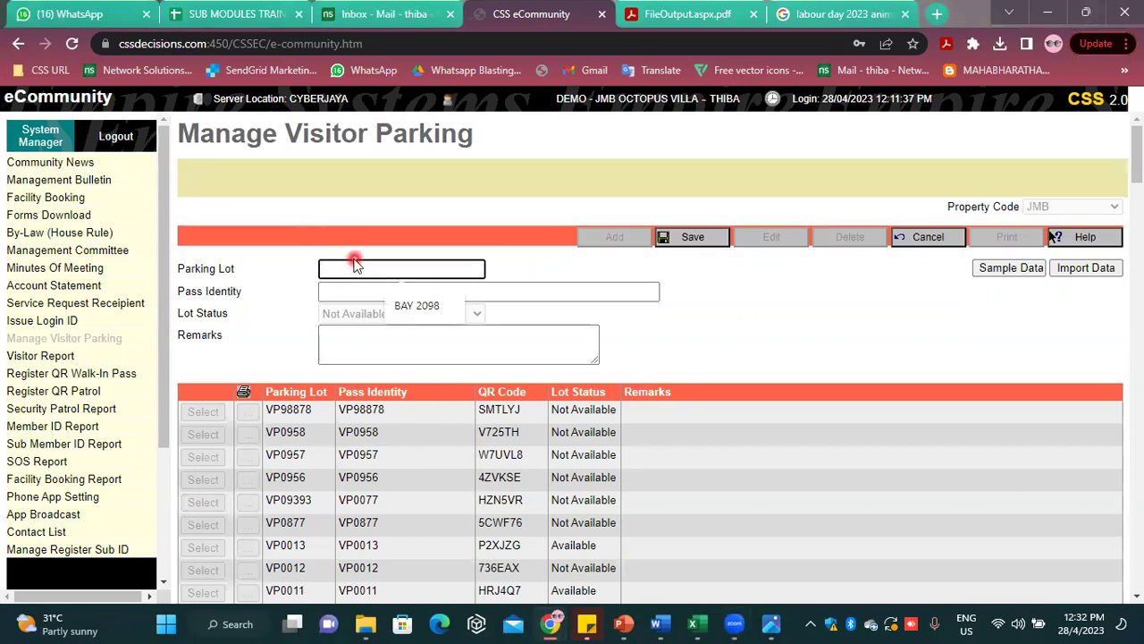
{"action": "type", "text": "BAY 2"}
{"action": "key", "text": "BackSpace"}
{"action": "type", "text": "1505"}
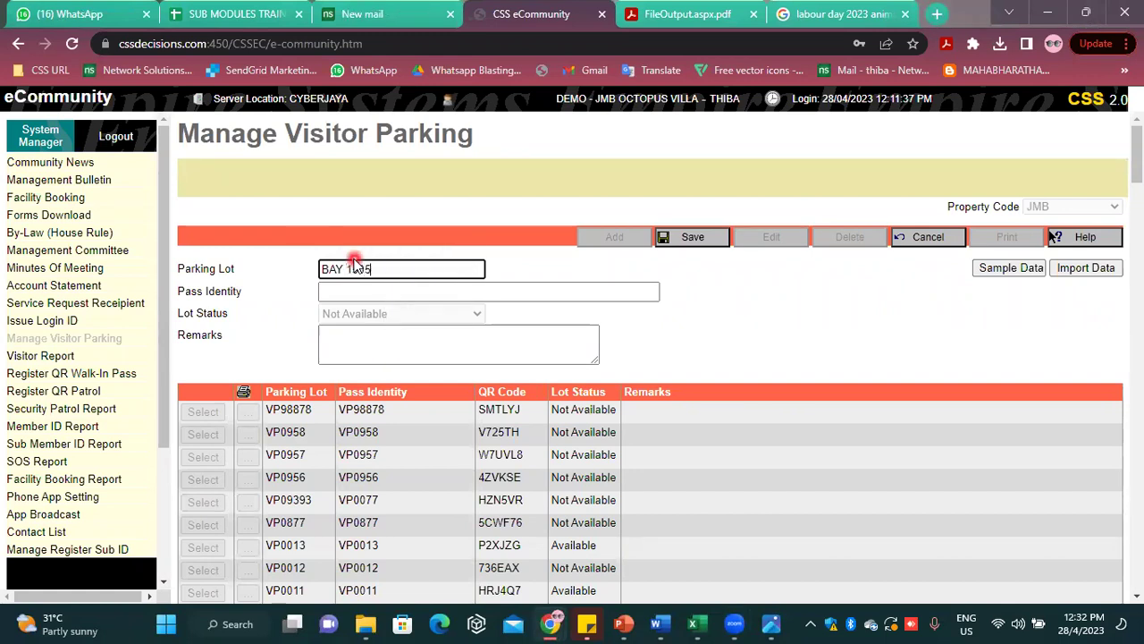
{"action": "left_click", "coordinate": [365, 295]}
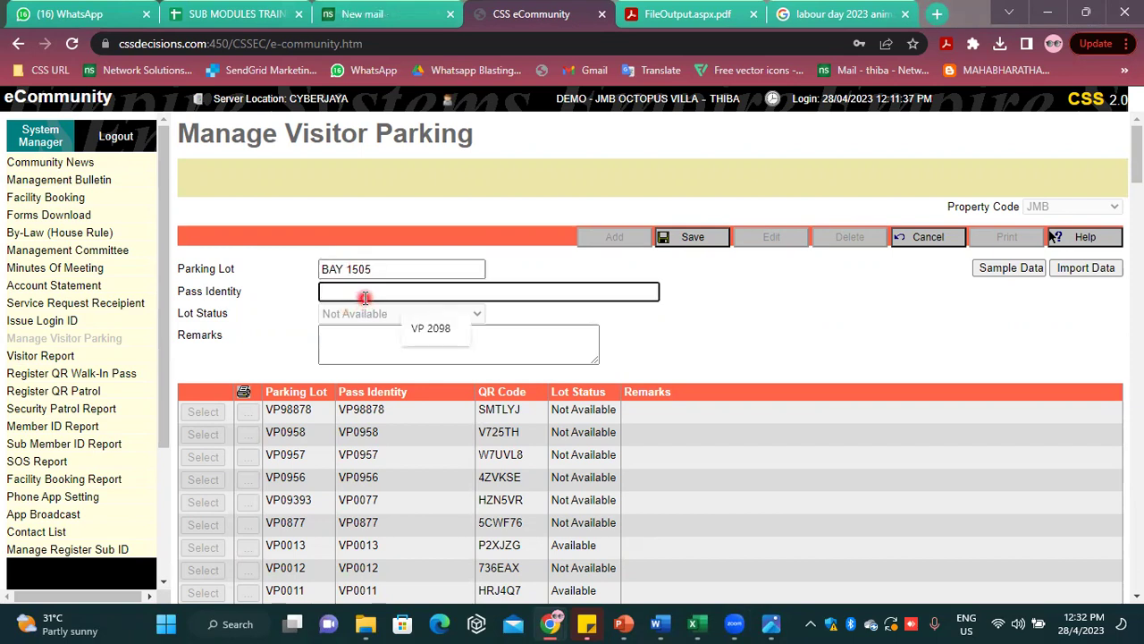
{"action": "type", "text": "VP 1505"}
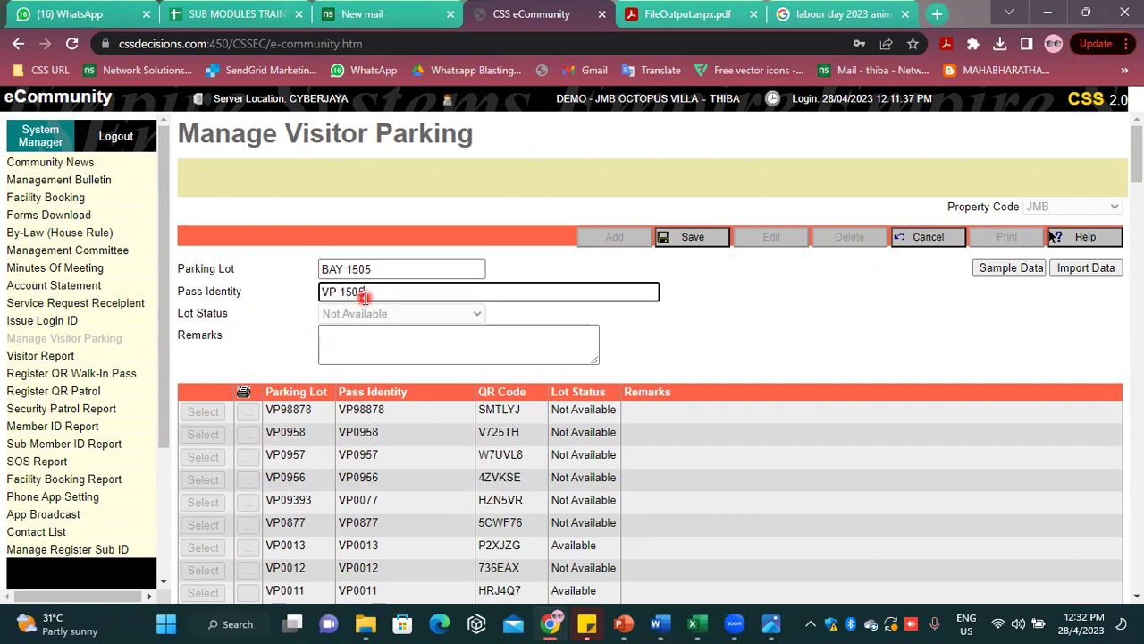
{"action": "left_click", "coordinate": [674, 236]}
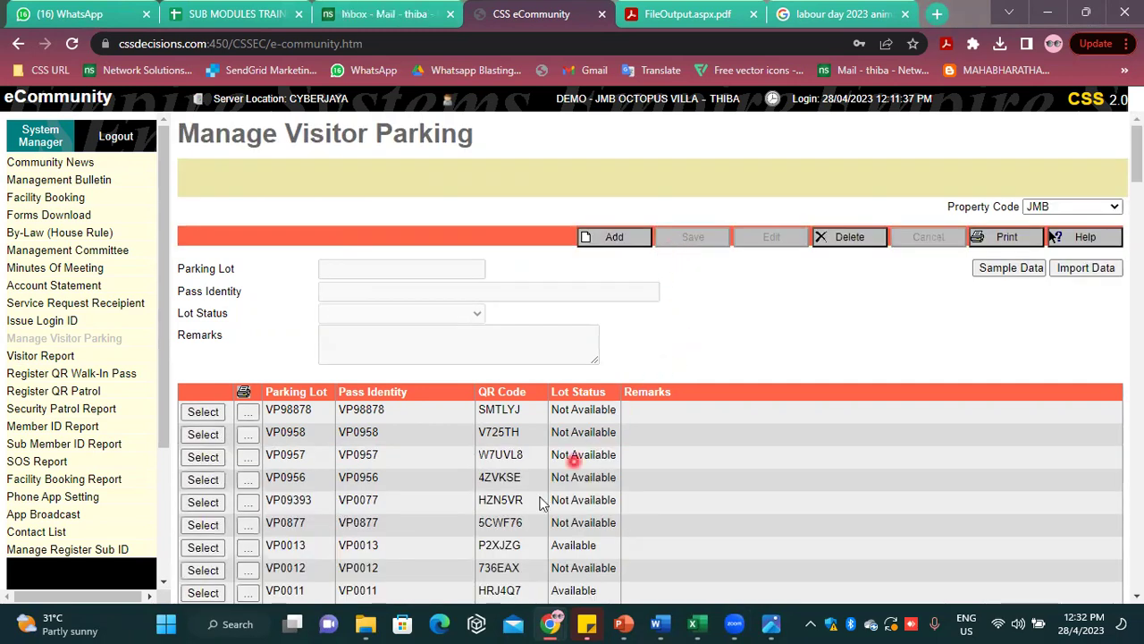
Search the page for 'BAY 1' and load the BAY 1505 record into the edit form
{"action": "scroll", "coordinate": [541, 505], "scroll_direction": "down", "scroll_amount": 2}
{"action": "scroll", "coordinate": [541, 505], "scroll_direction": "down", "scroll_amount": 5}
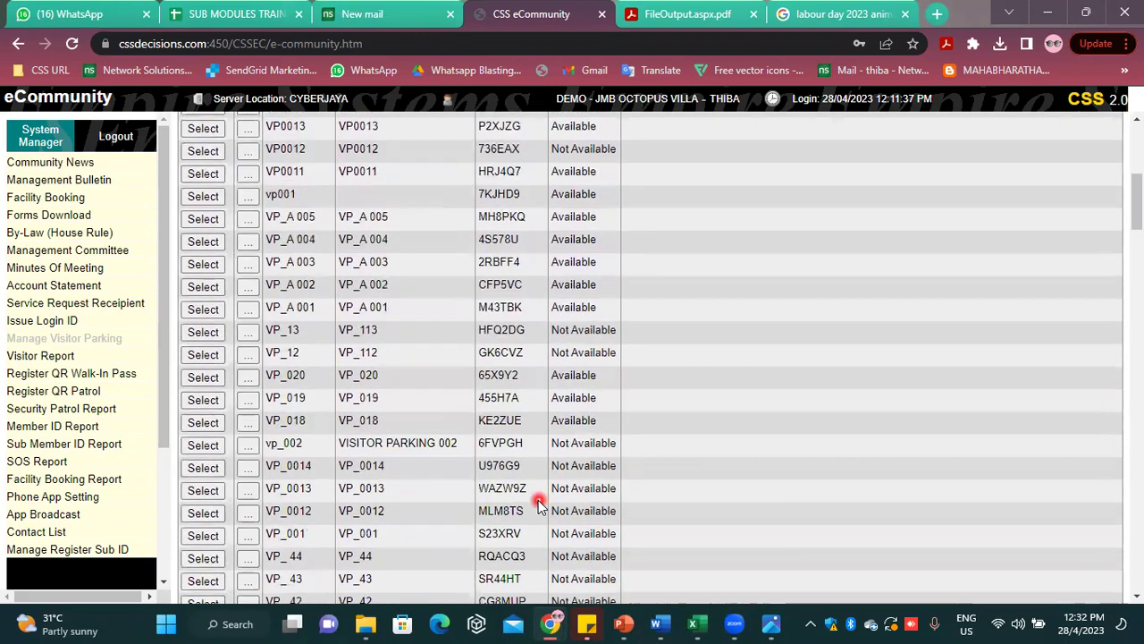
{"action": "scroll", "coordinate": [539, 505], "scroll_direction": "down", "scroll_amount": 6}
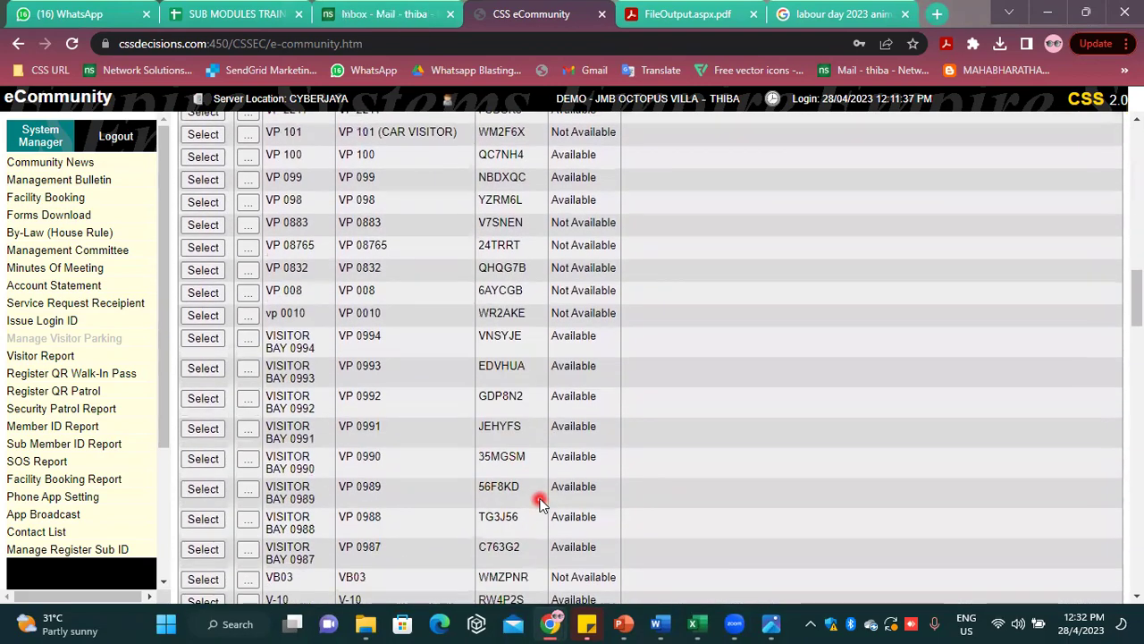
{"action": "scroll", "coordinate": [541, 474], "scroll_direction": "down", "scroll_amount": 4}
{"action": "key", "text": "ctrl+f"}
{"action": "type", "text": "BAY"}
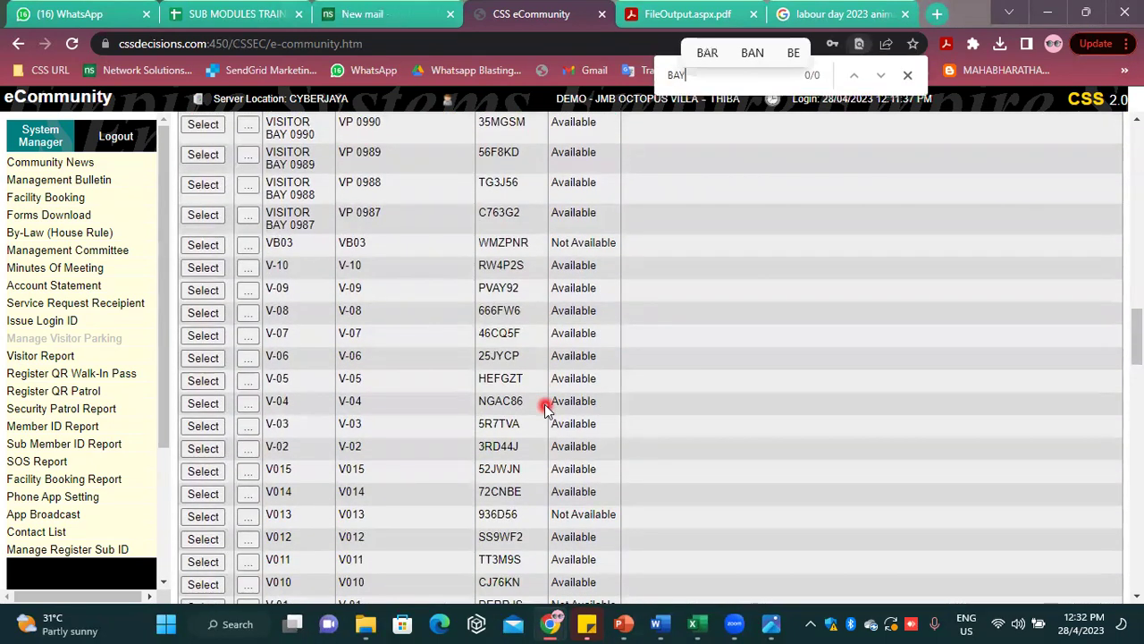
{"action": "type", "text": " 1"}
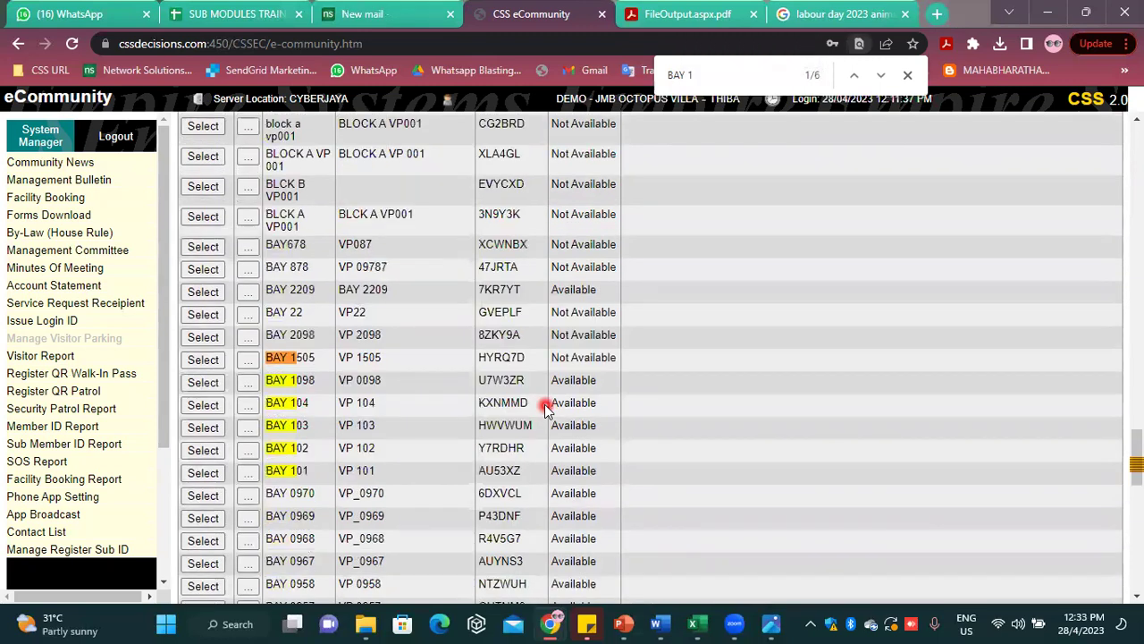
{"action": "left_click", "coordinate": [202, 359]}
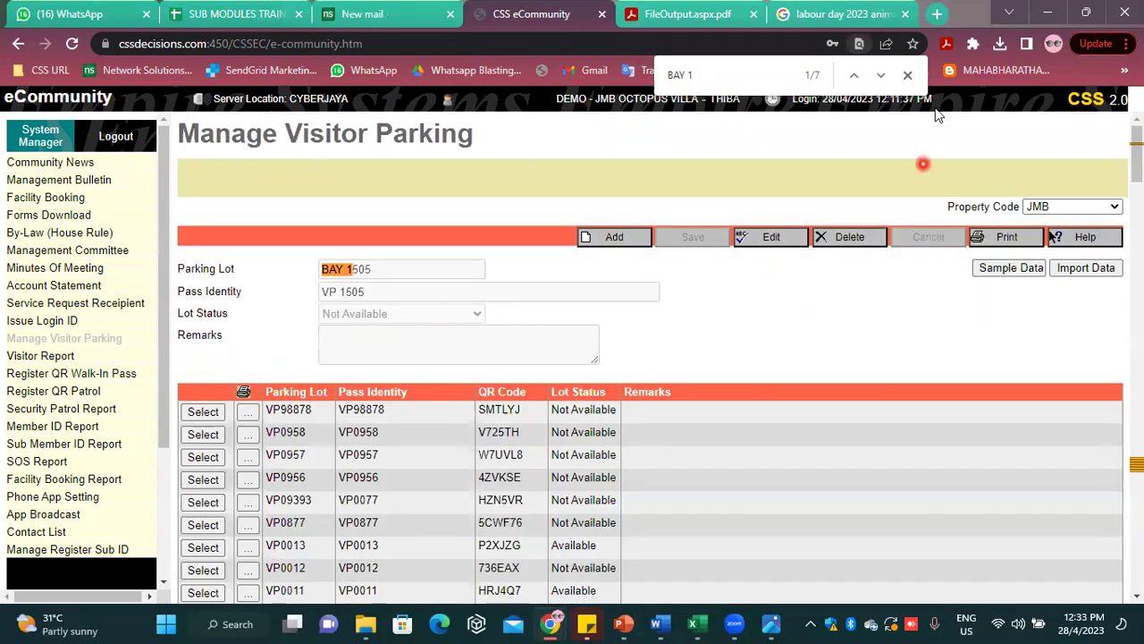
{"action": "left_click", "coordinate": [911, 78]}
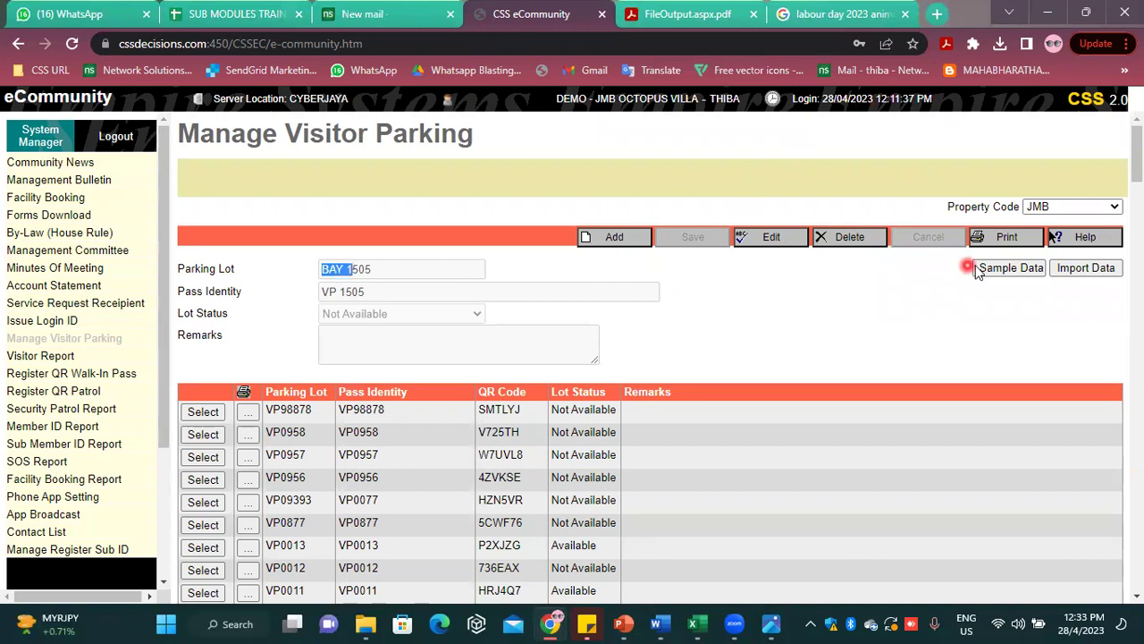
{"action": "scroll", "coordinate": [818, 314], "scroll_direction": "down", "scroll_amount": 2}
{"action": "scroll", "coordinate": [807, 319], "scroll_direction": "up", "scroll_amount": 2}
View and exit the VP09393 print report, then download Template_VisitorParking (18).xls via Sample Data
{"action": "left_click", "coordinate": [268, 497]}
{"action": "left_click", "coordinate": [248, 502]}
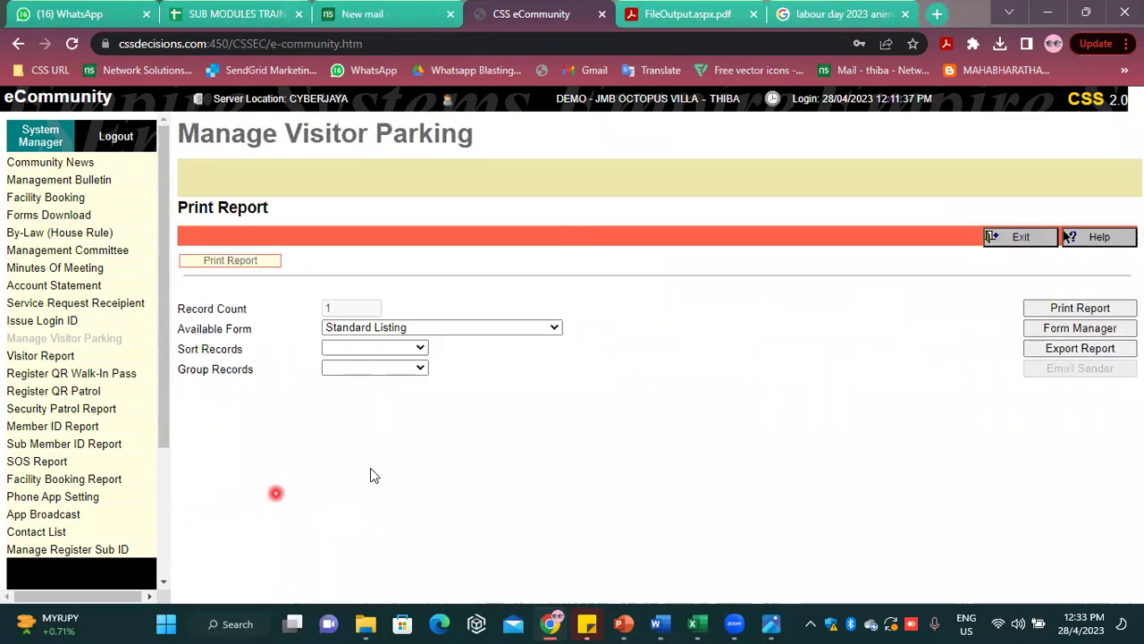
{"action": "left_click", "coordinate": [1021, 238]}
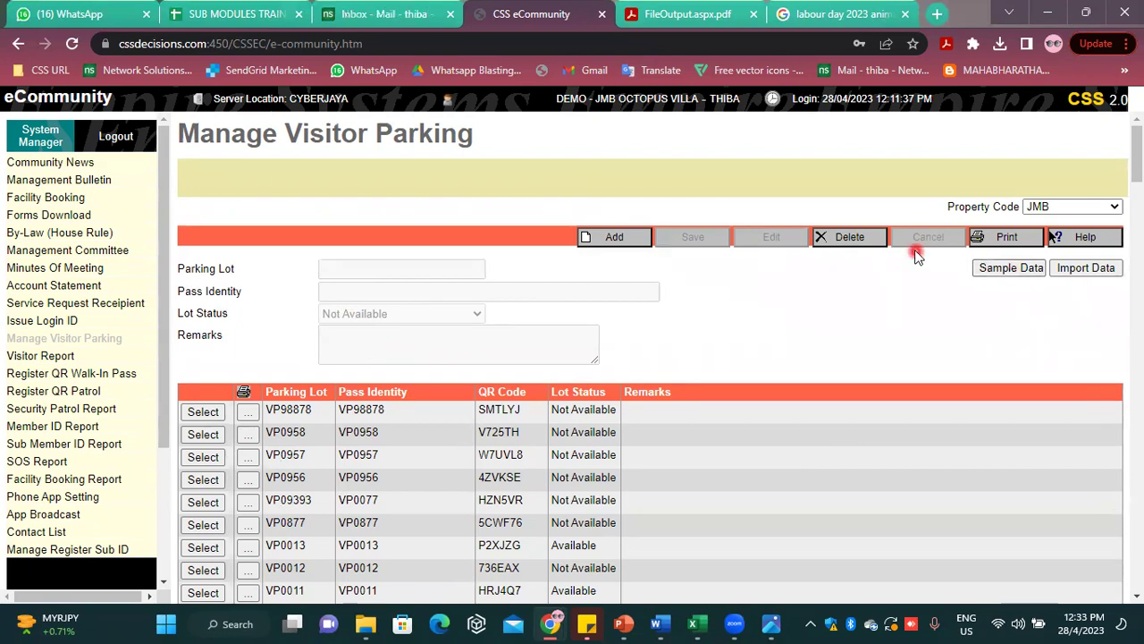
{"action": "left_click", "coordinate": [991, 276]}
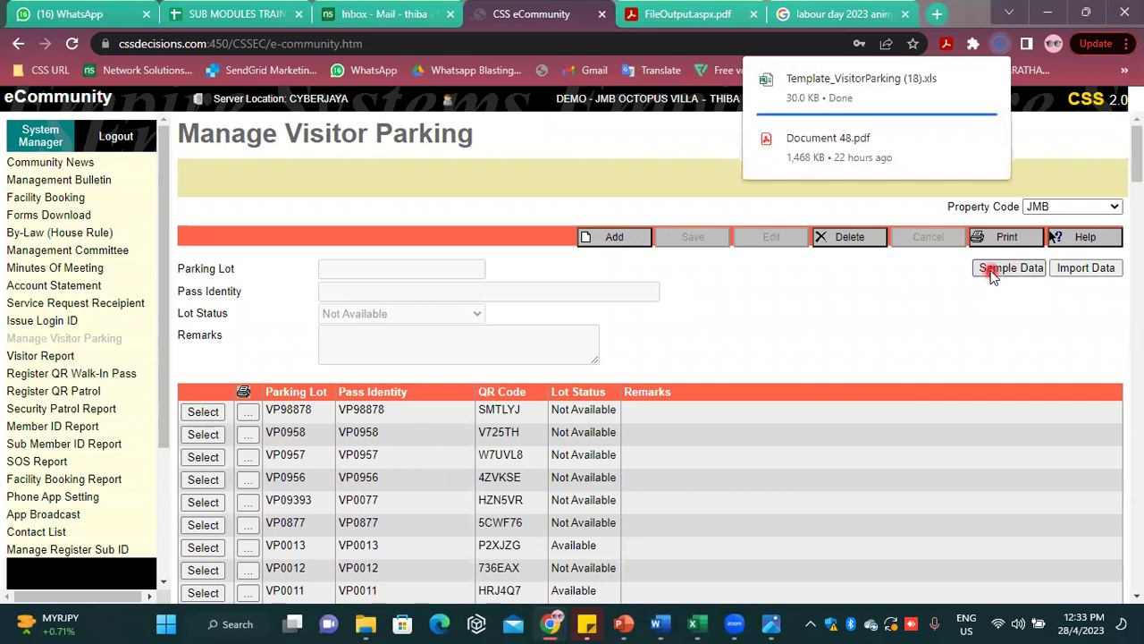
Open the template with editing enabled, setting A2 to BAY 0567 and B2 to VP 0567
{"action": "left_click", "coordinate": [869, 92]}
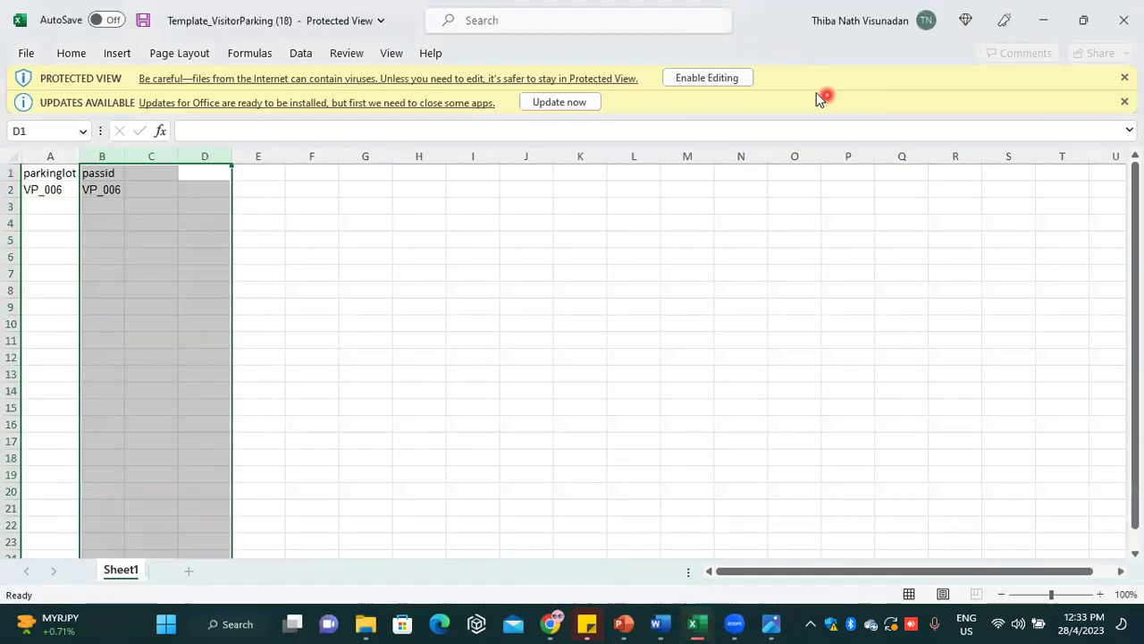
{"action": "left_click", "coordinate": [707, 78]}
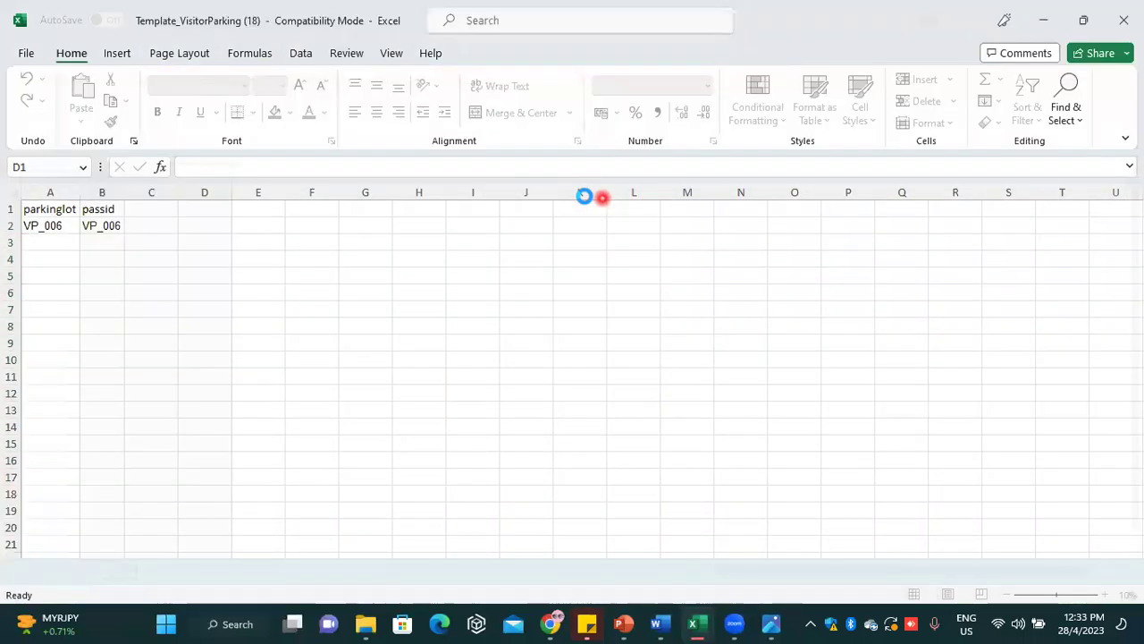
{"action": "left_click", "coordinate": [56, 250]}
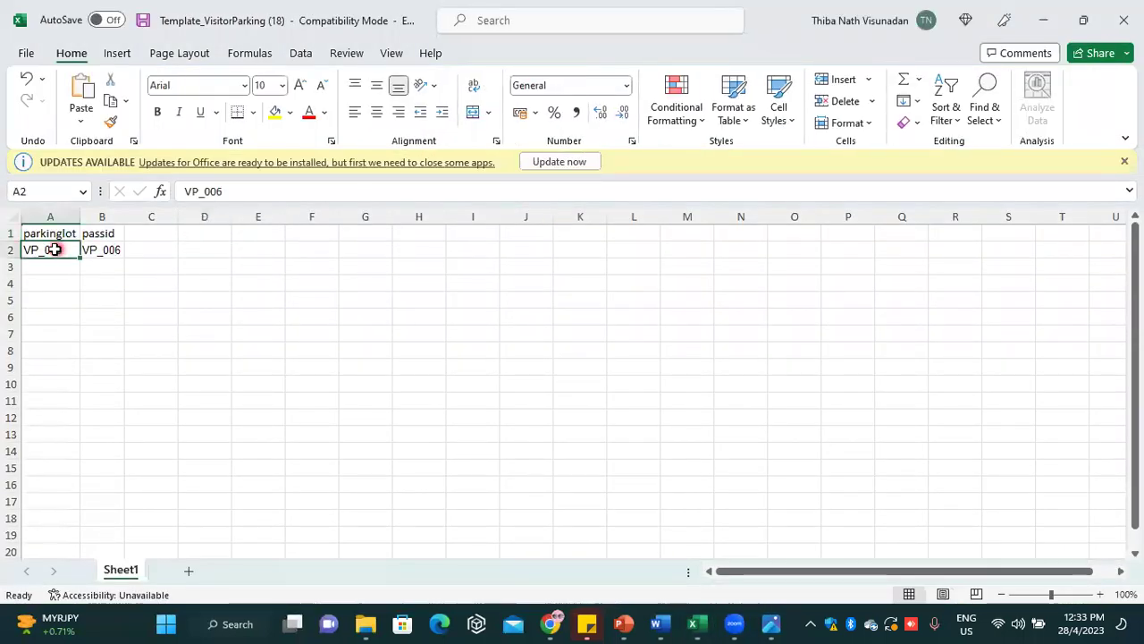
{"action": "double_click", "coordinate": [55, 249]}
{"action": "left_click_drag", "start_coordinate": [61, 249], "coordinate": [21, 250]}
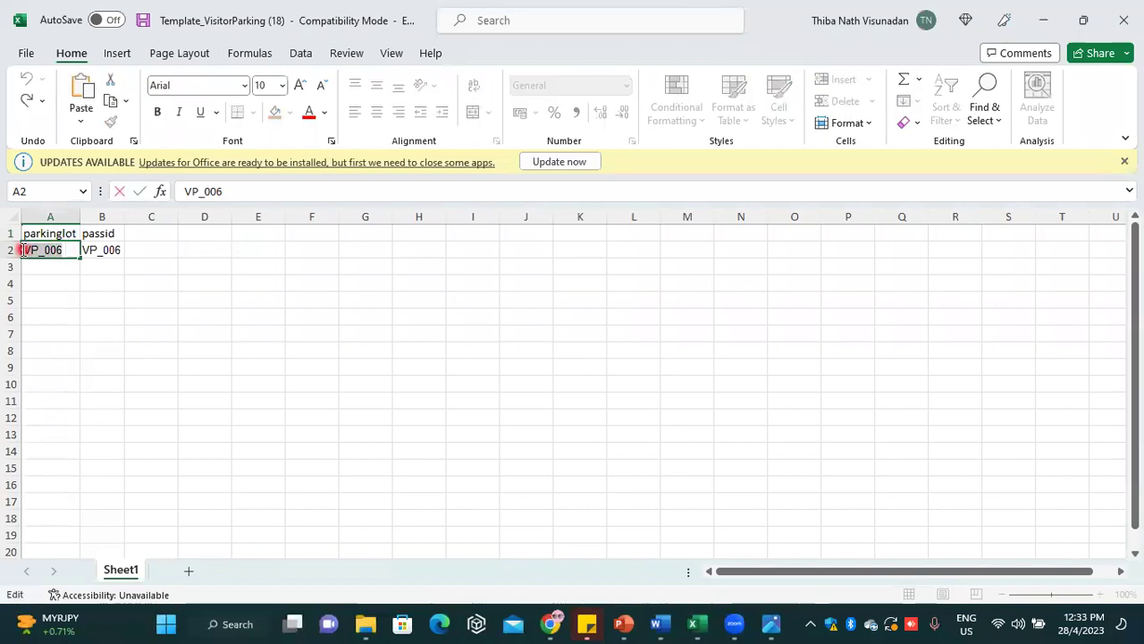
{"action": "type", "text": "BAY 0567"}
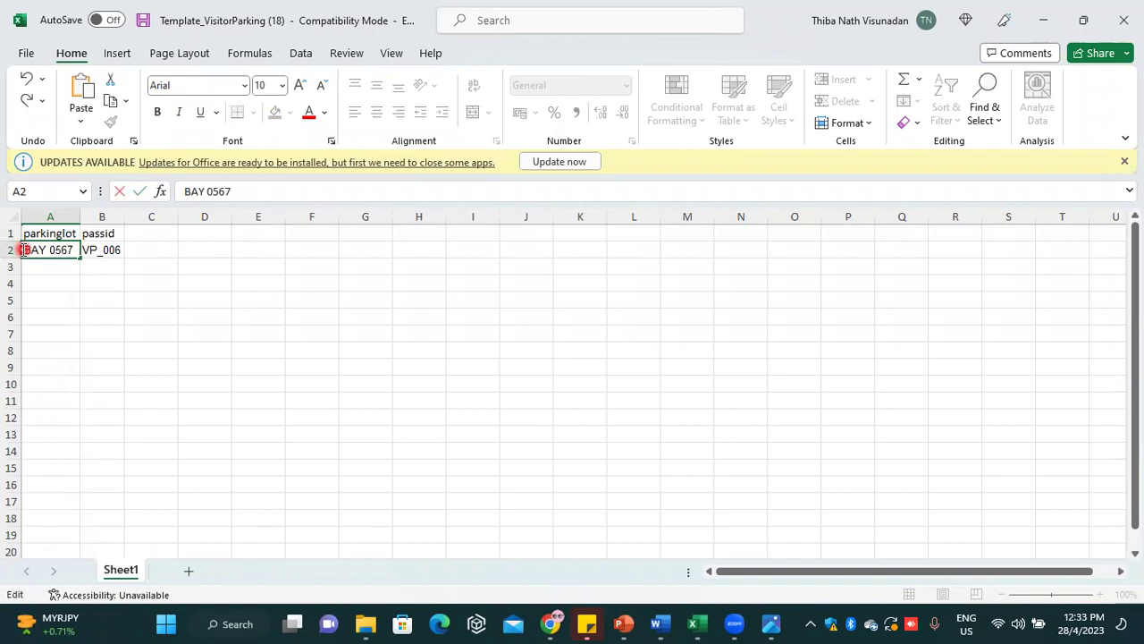
{"action": "left_click", "coordinate": [113, 251]}
{"action": "double_click", "coordinate": [125, 252]}
{"action": "left_click_drag", "start_coordinate": [103, 252], "coordinate": [93, 254]}
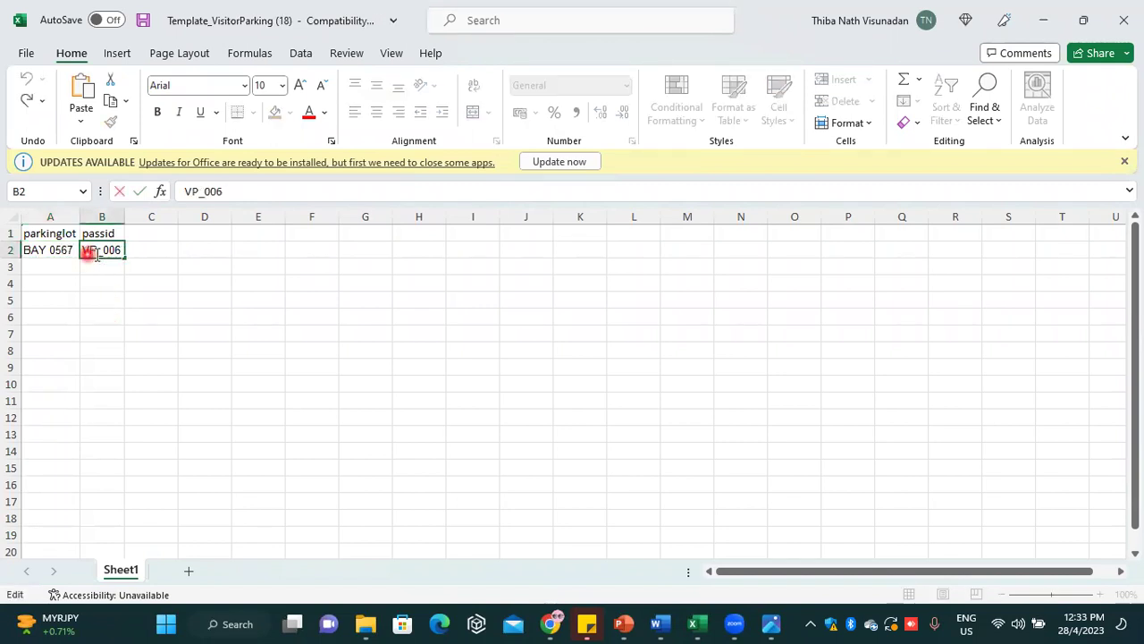
{"action": "key", "text": "BackSpace"}
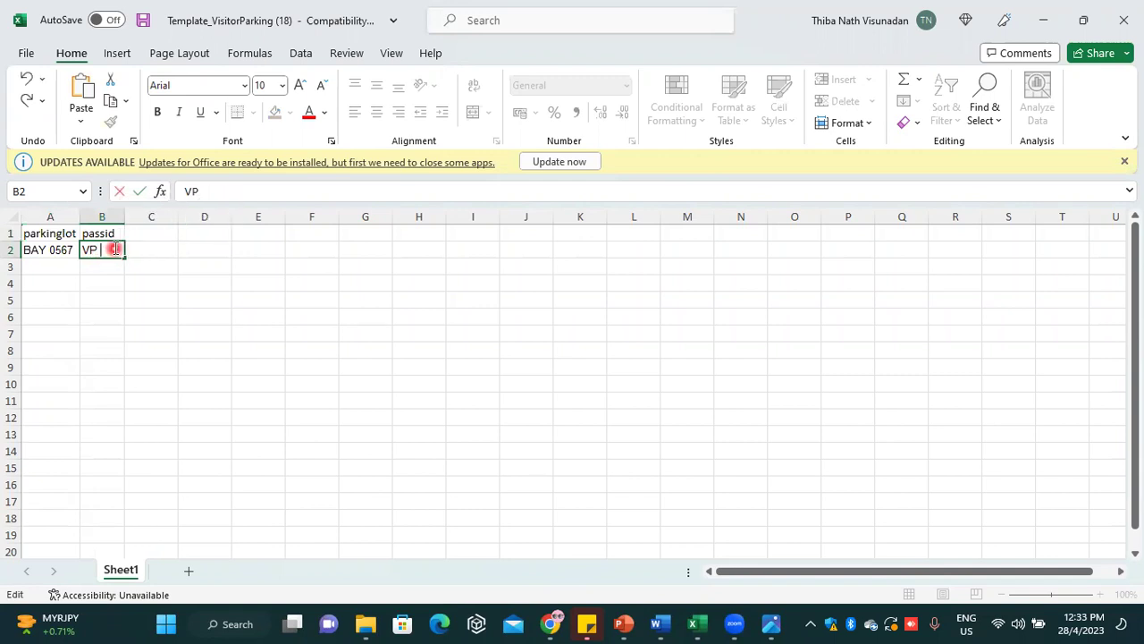
{"action": "type", "text": "0567"}
{"action": "left_click", "coordinate": [104, 300]}
Fill lots and passes down to BAY 0569 / VP 0569, save, and minimize Excel
{"action": "left_click", "coordinate": [74, 254]}
{"action": "left_click_drag", "start_coordinate": [82, 256], "coordinate": [128, 286]}
{"action": "left_click", "coordinate": [127, 255]}
{"action": "left_click", "coordinate": [143, 22]}
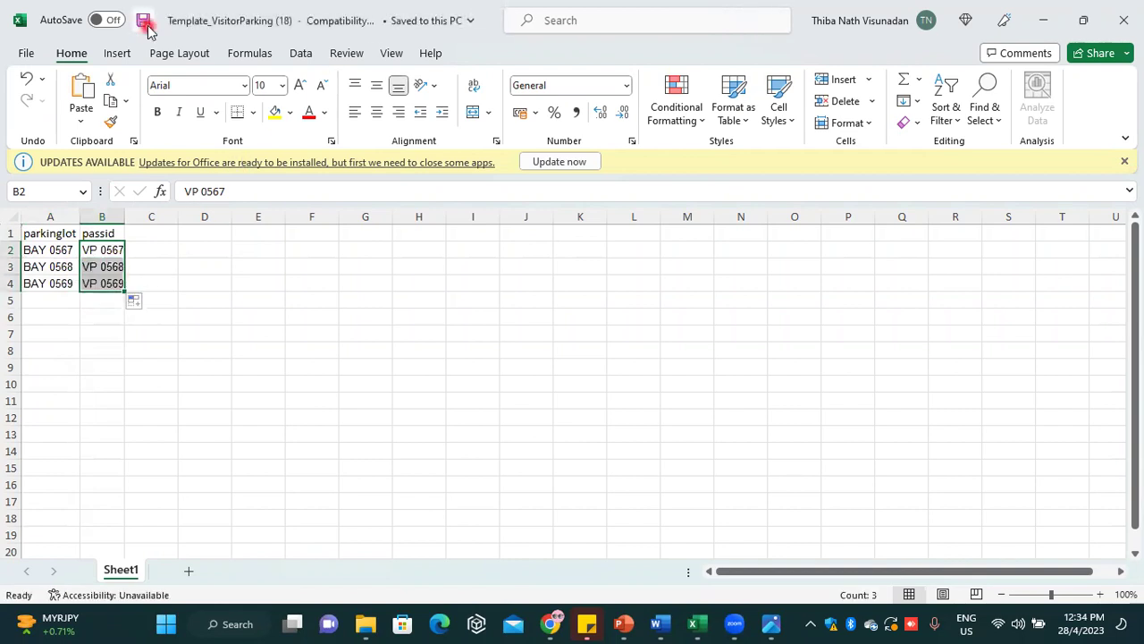
{"action": "left_click", "coordinate": [1044, 28]}
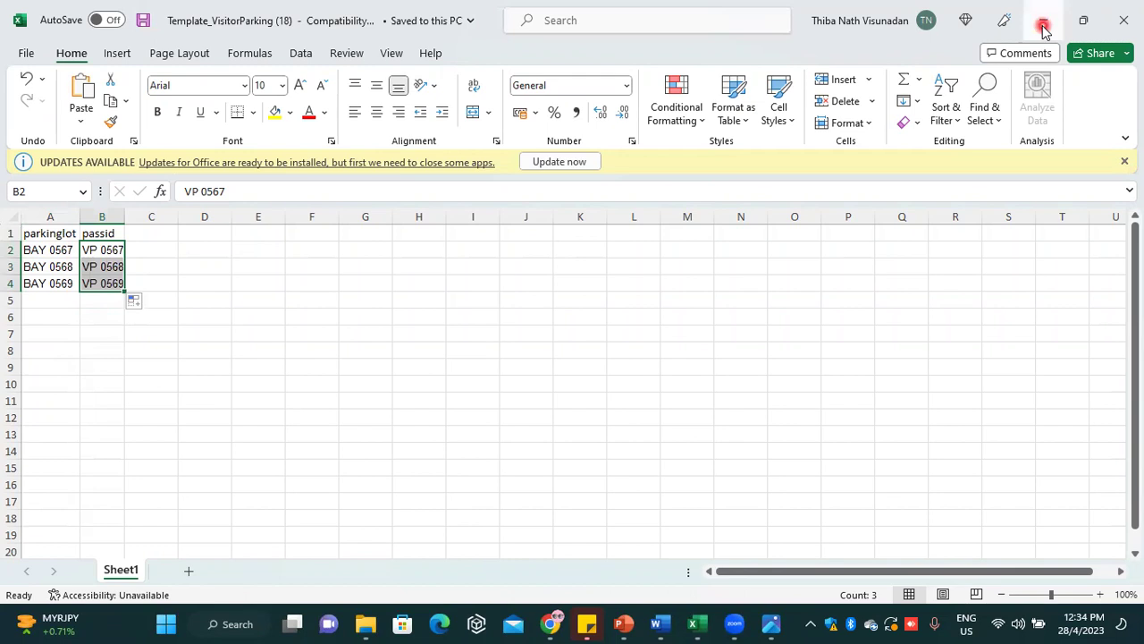
{"action": "left_click", "coordinate": [1044, 27]}
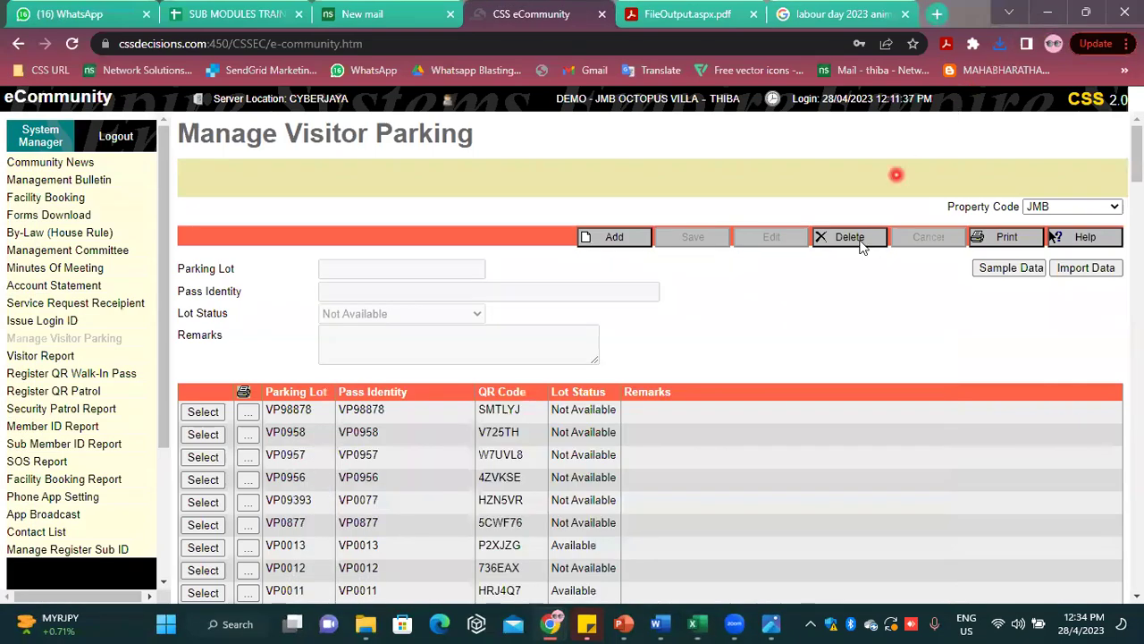
Import Template_VisitorParking (18) with lots BAY 0567–0569 and confirm the database import
{"action": "mouse_move", "coordinate": [698, 626]}
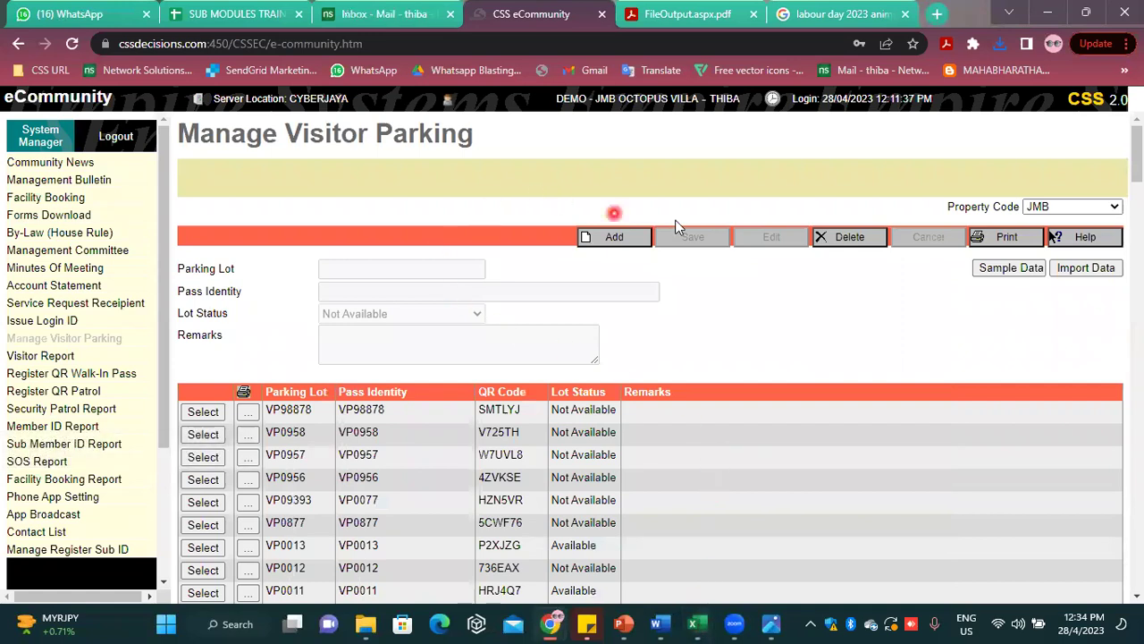
{"action": "left_click", "coordinate": [1102, 273]}
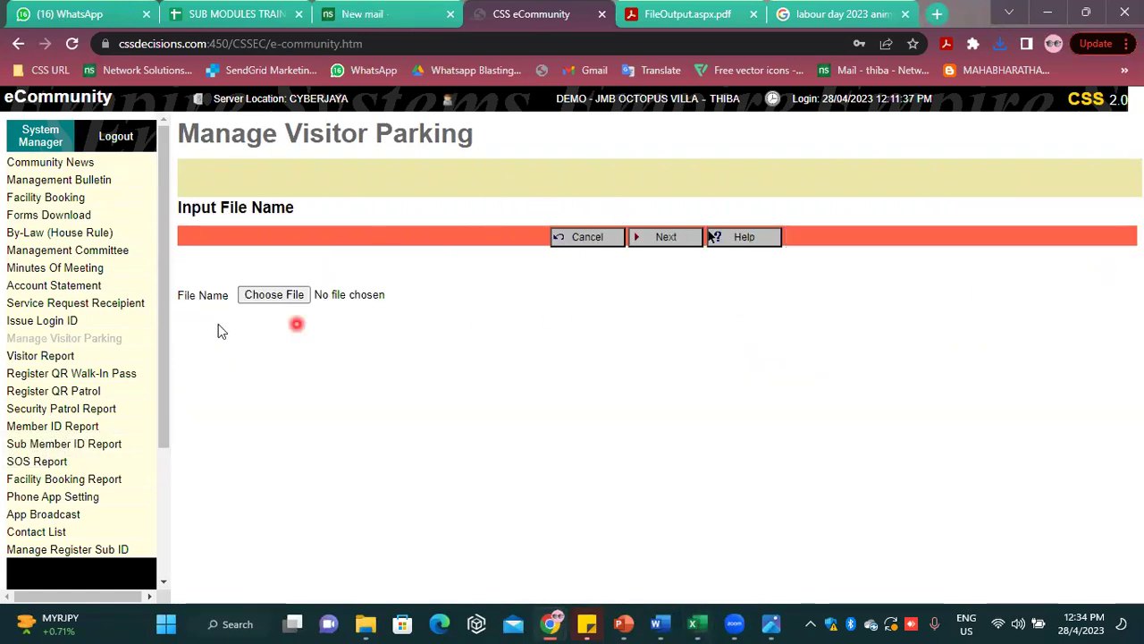
{"action": "left_click", "coordinate": [261, 296]}
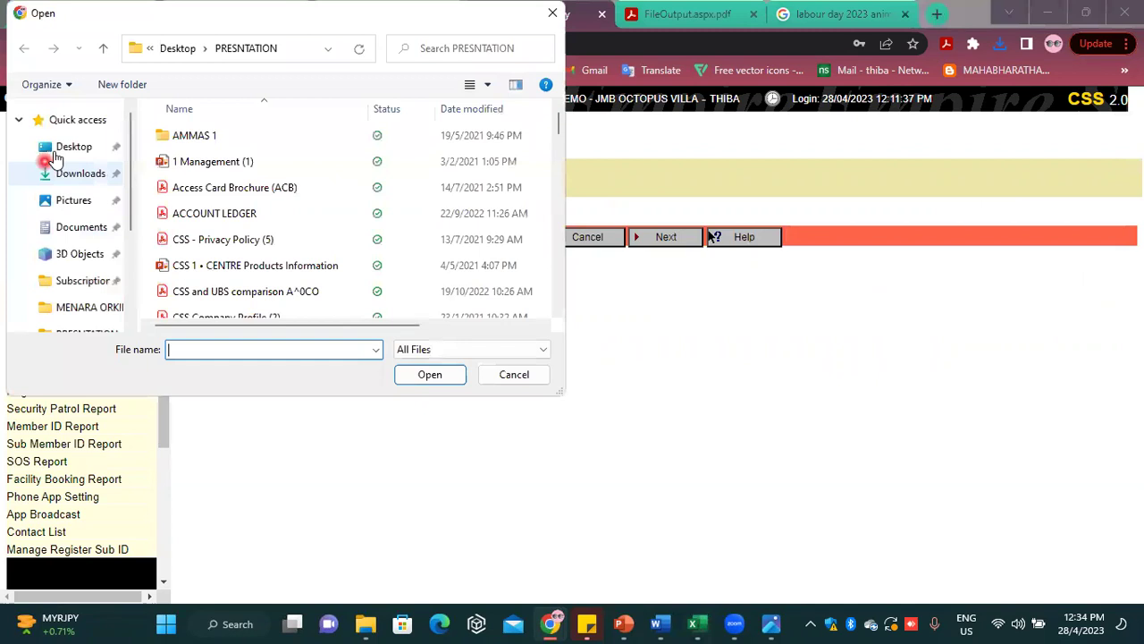
{"action": "left_click", "coordinate": [72, 120]}
{"action": "scroll", "coordinate": [199, 219], "scroll_direction": "down", "scroll_amount": 2}
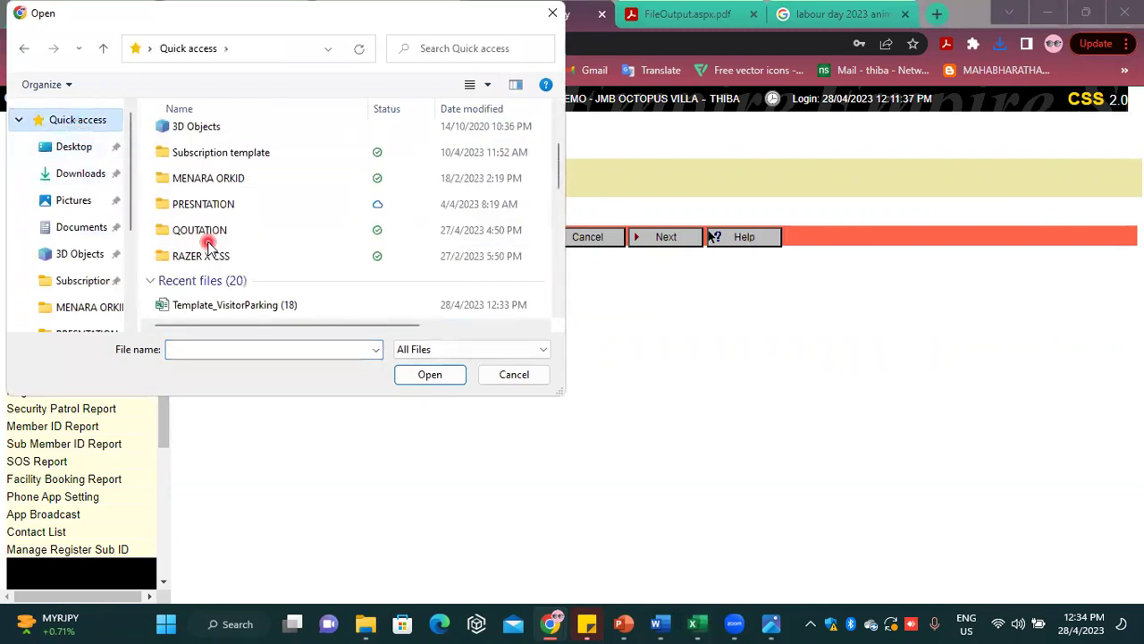
{"action": "left_click", "coordinate": [215, 305]}
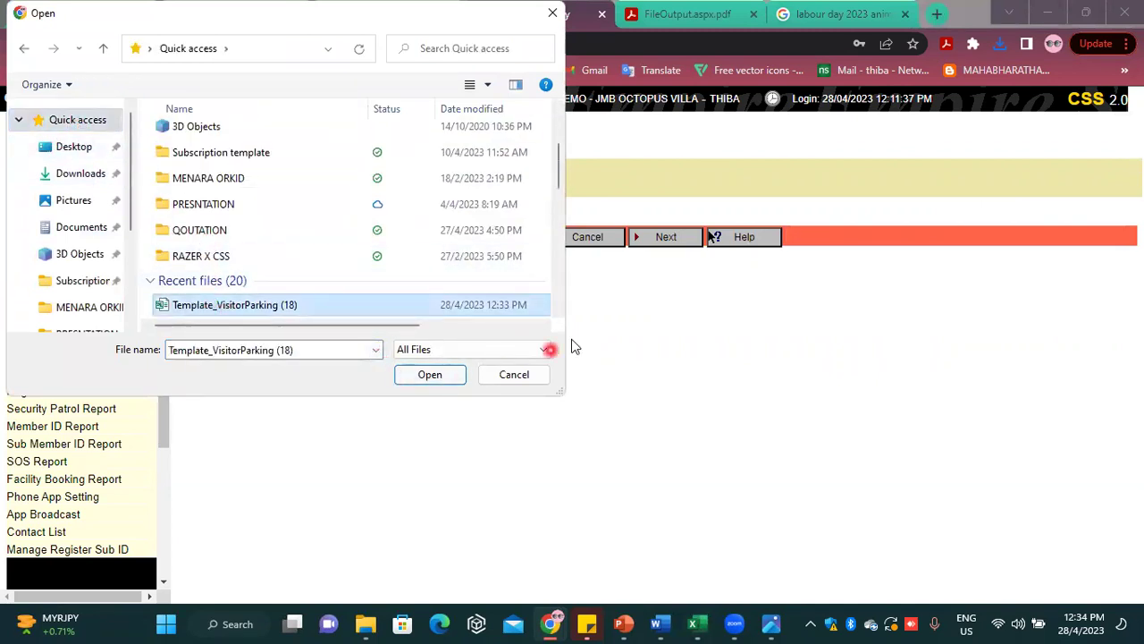
{"action": "left_click", "coordinate": [449, 375]}
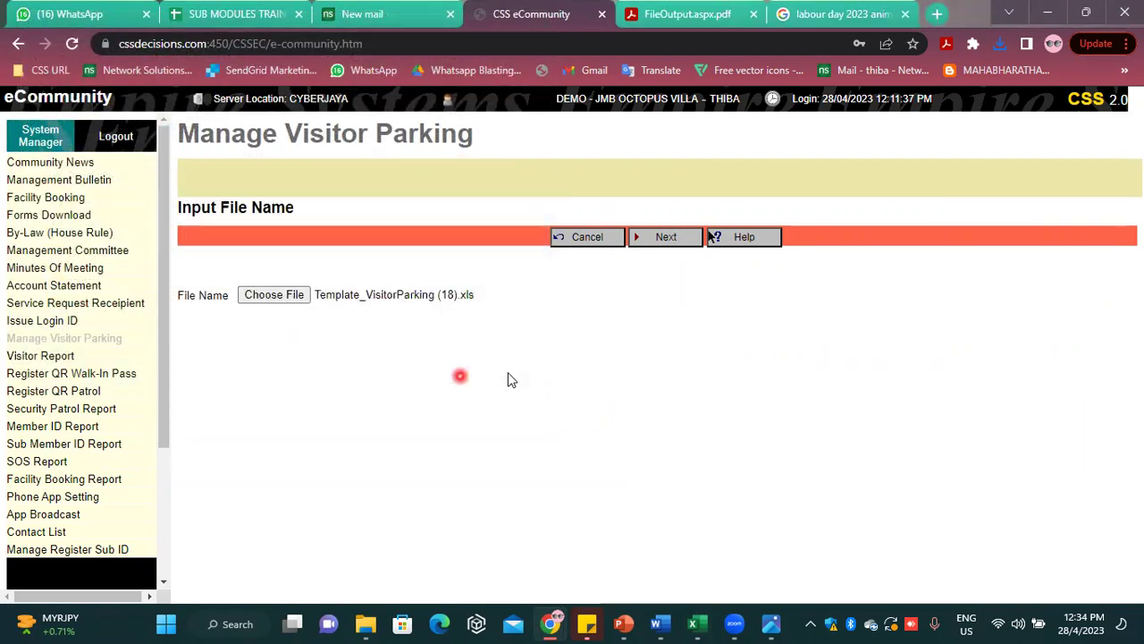
{"action": "left_click", "coordinate": [672, 239]}
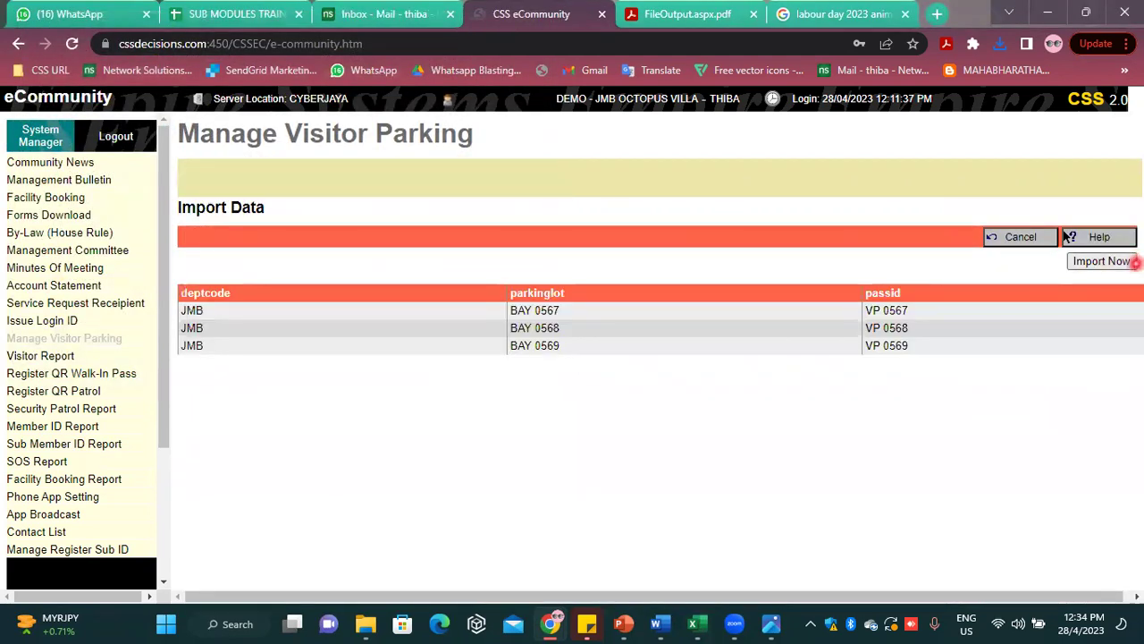
{"action": "left_click", "coordinate": [1122, 261]}
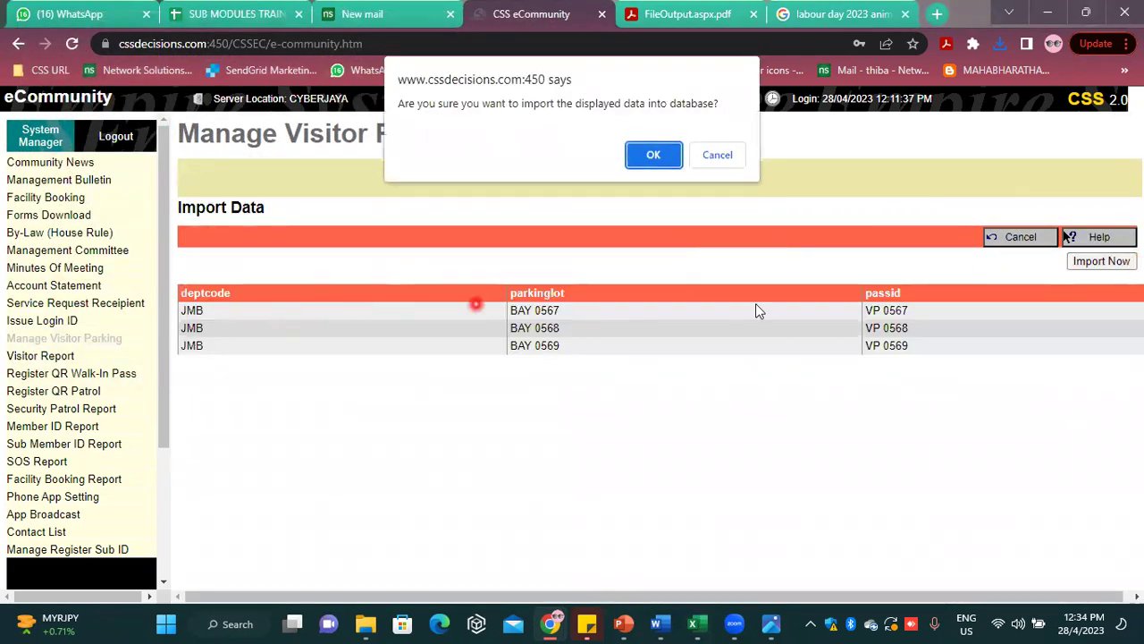
{"action": "left_click", "coordinate": [657, 154]}
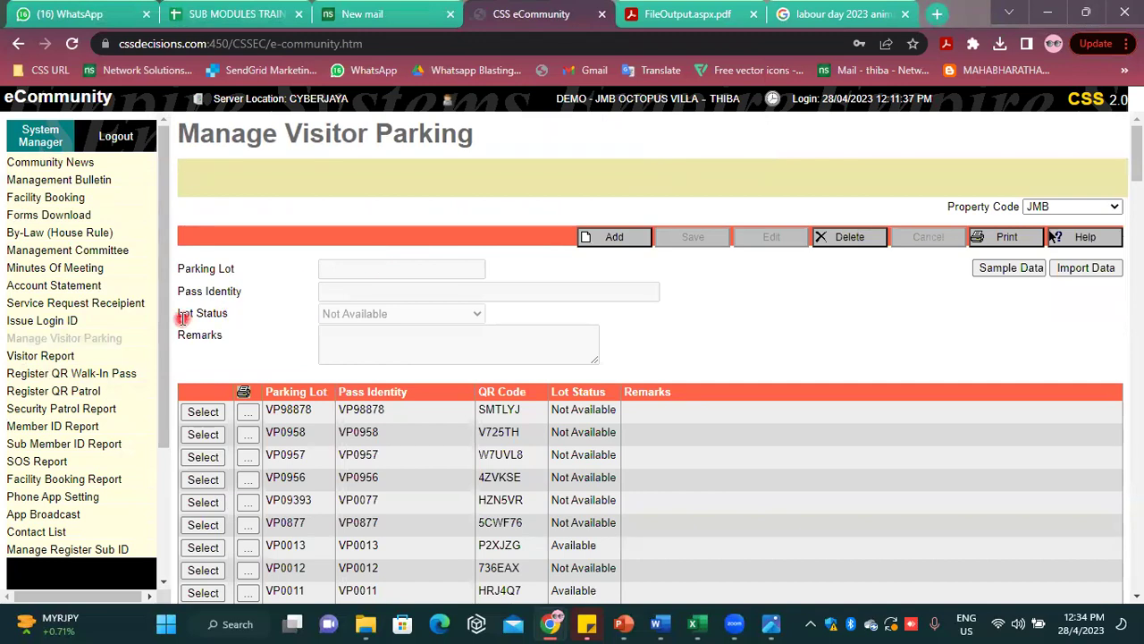
{"action": "left_click", "coordinate": [96, 373]}
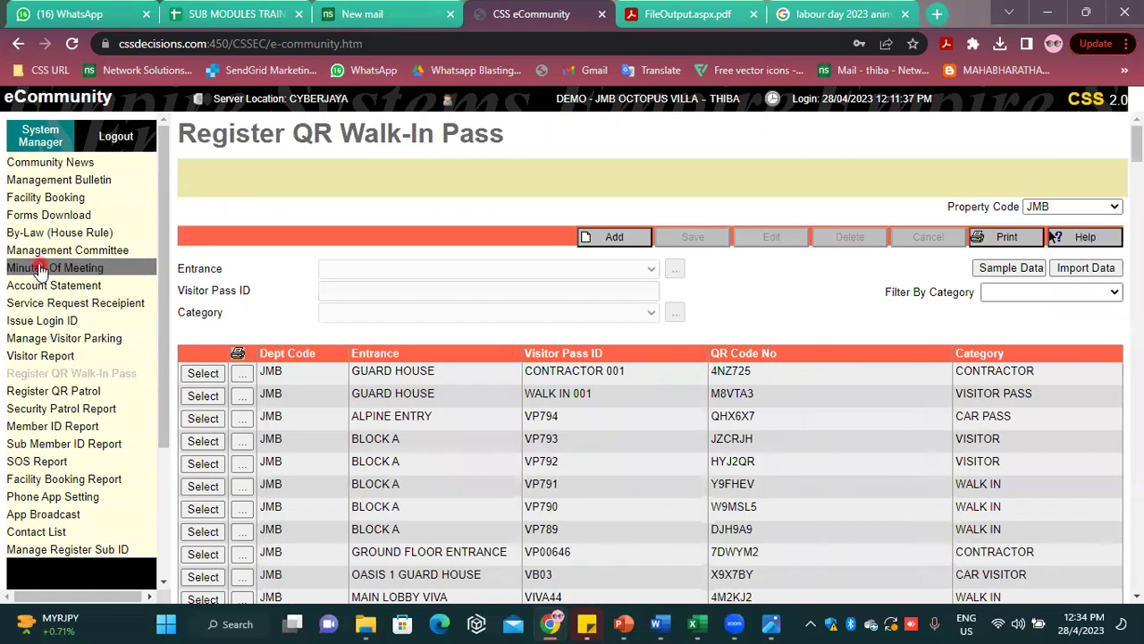
Filter the walk-in pass list to CAR VISITOR and start a new pass entry
{"action": "left_click", "coordinate": [1019, 295]}
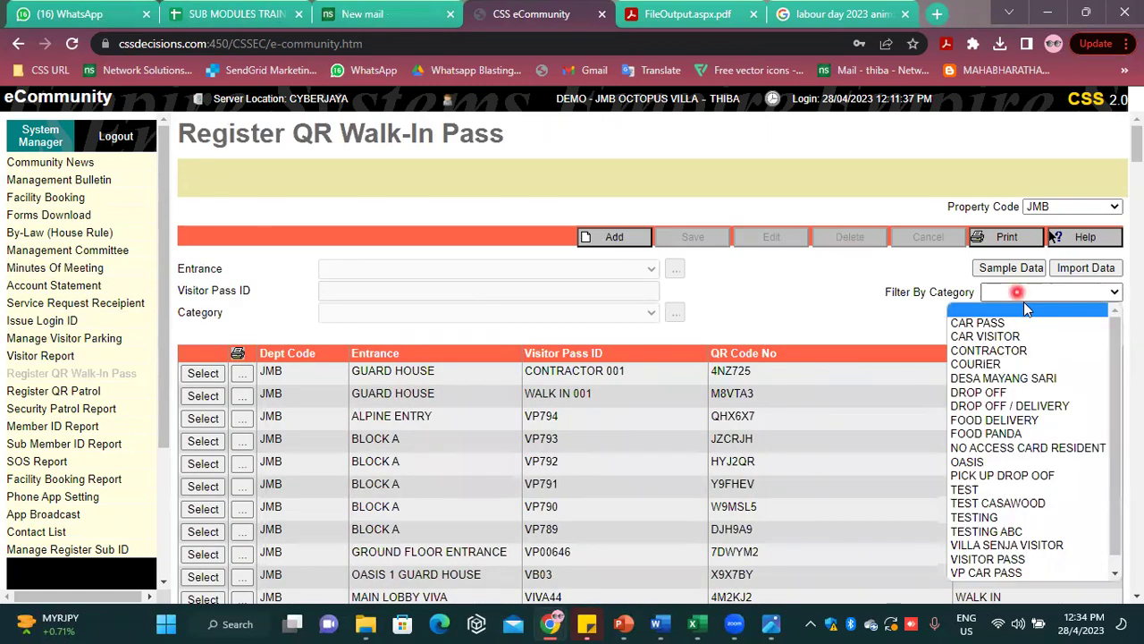
{"action": "left_click", "coordinate": [983, 365]}
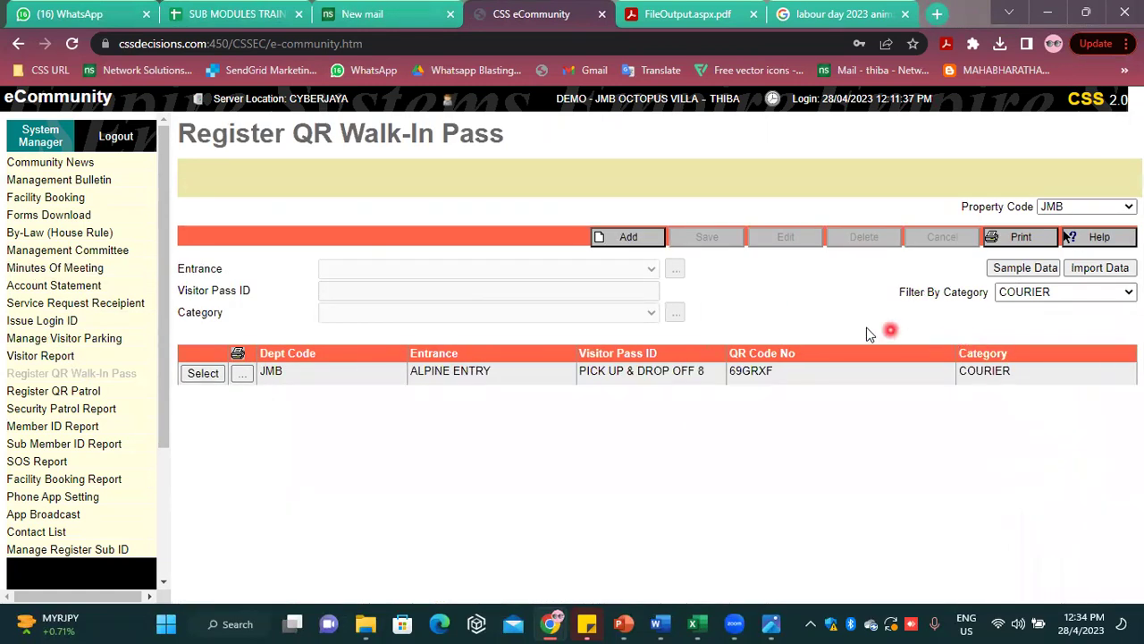
{"action": "left_click", "coordinate": [1053, 295]}
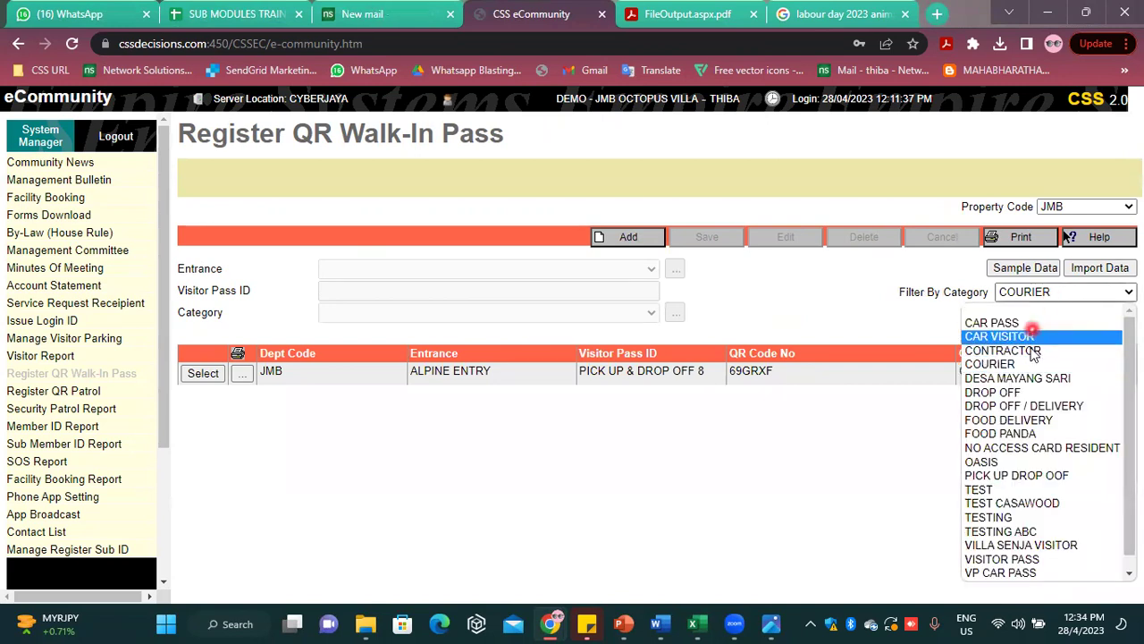
{"action": "left_click", "coordinate": [1004, 333]}
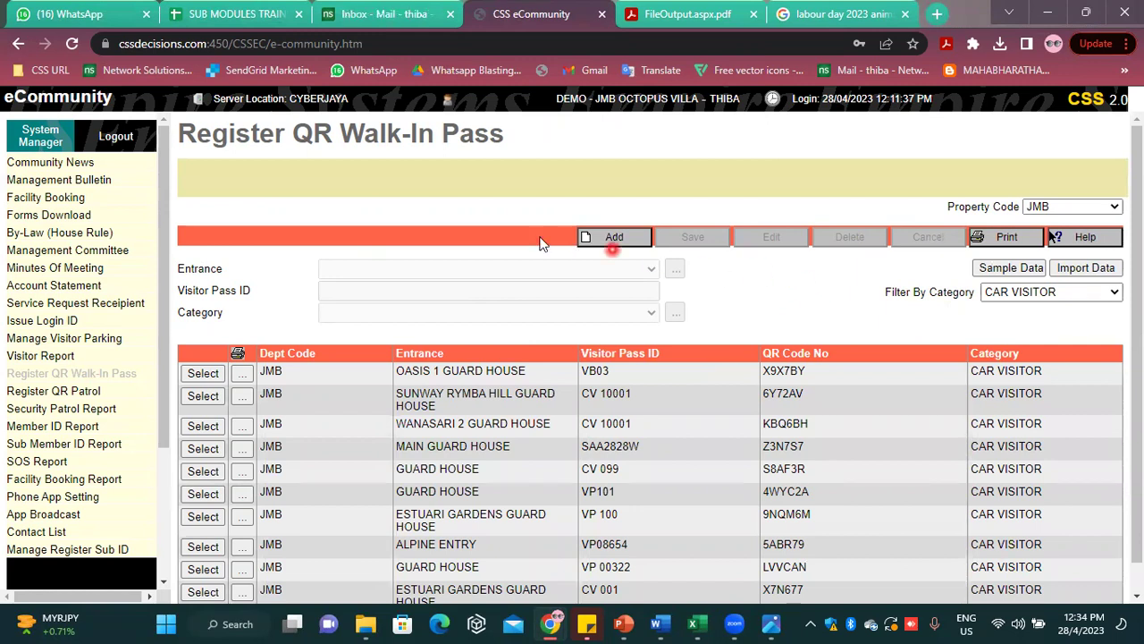
{"action": "left_click", "coordinate": [610, 236]}
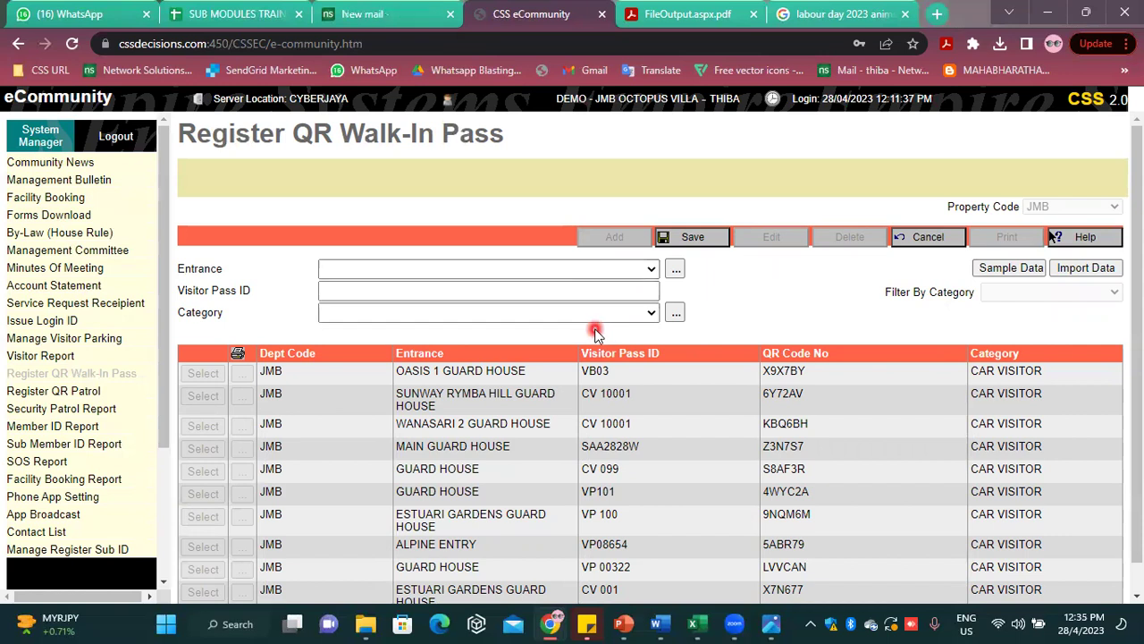
Save walk-in pass VP 1505 at GUARD HOUSE as CAR PASS, then download the sample template
{"action": "left_click", "coordinate": [571, 268]}
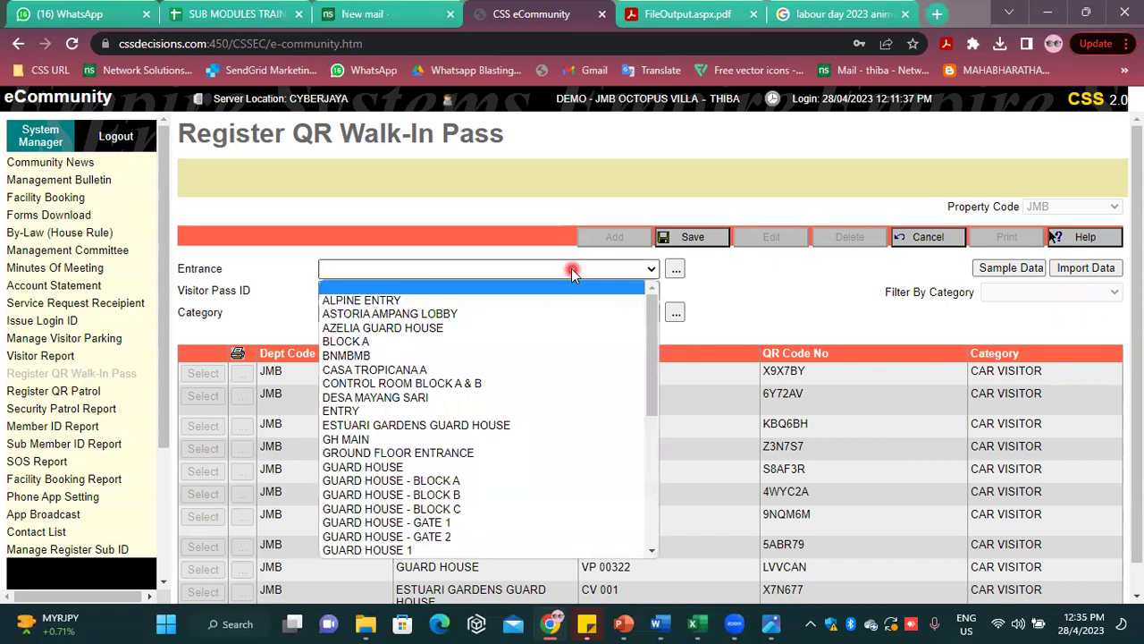
{"action": "left_click", "coordinate": [471, 465]}
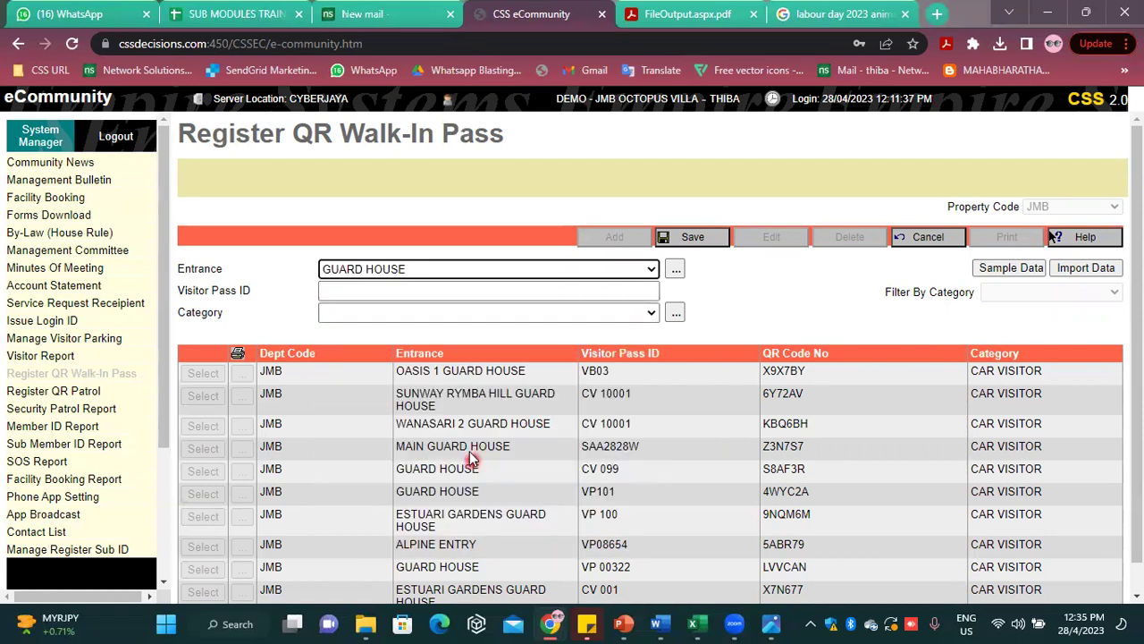
{"action": "left_click", "coordinate": [433, 291]}
{"action": "type", "text": "VP"}
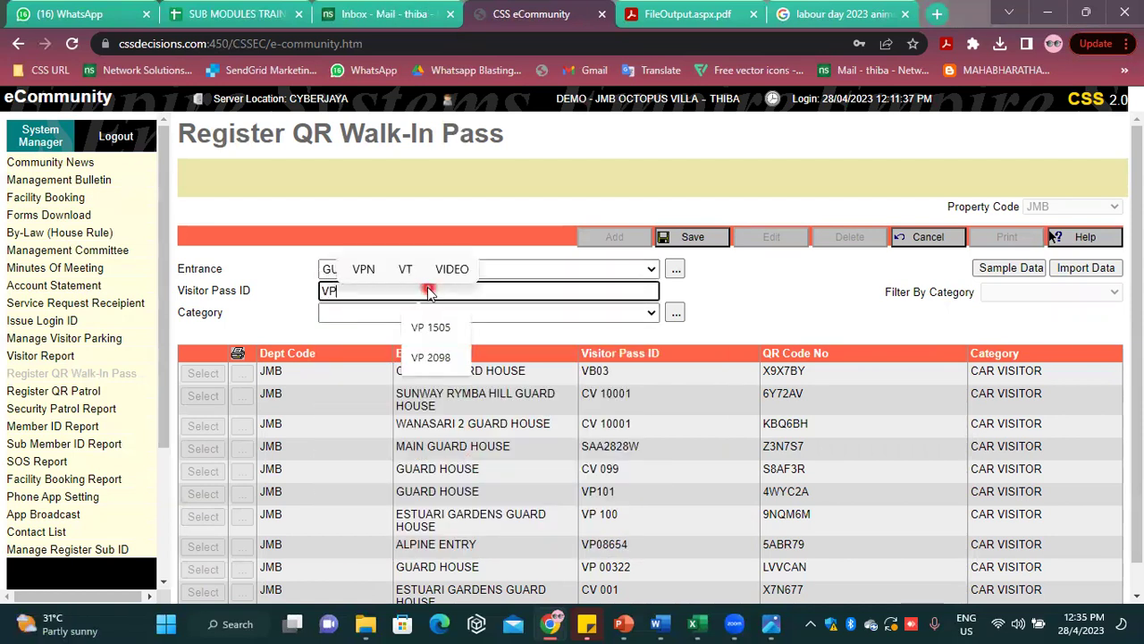
{"action": "type", "text": " 1505"}
{"action": "left_click", "coordinate": [416, 312]}
{"action": "left_click", "coordinate": [404, 371]}
{"action": "left_click", "coordinate": [536, 313]}
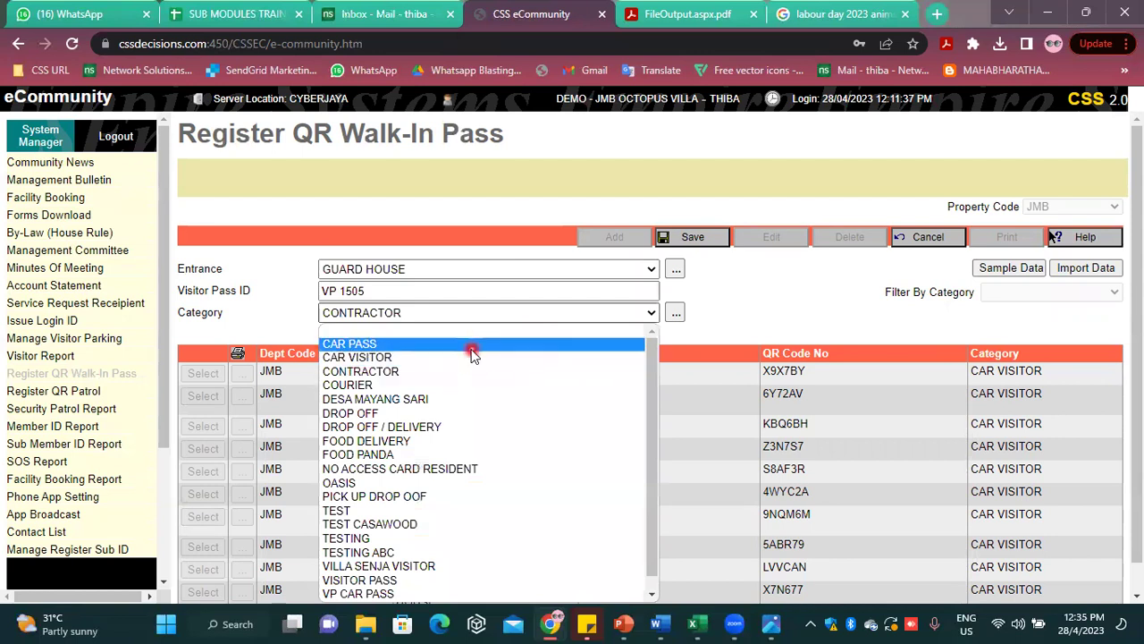
{"action": "left_click", "coordinate": [471, 348]}
{"action": "left_click", "coordinate": [719, 247]}
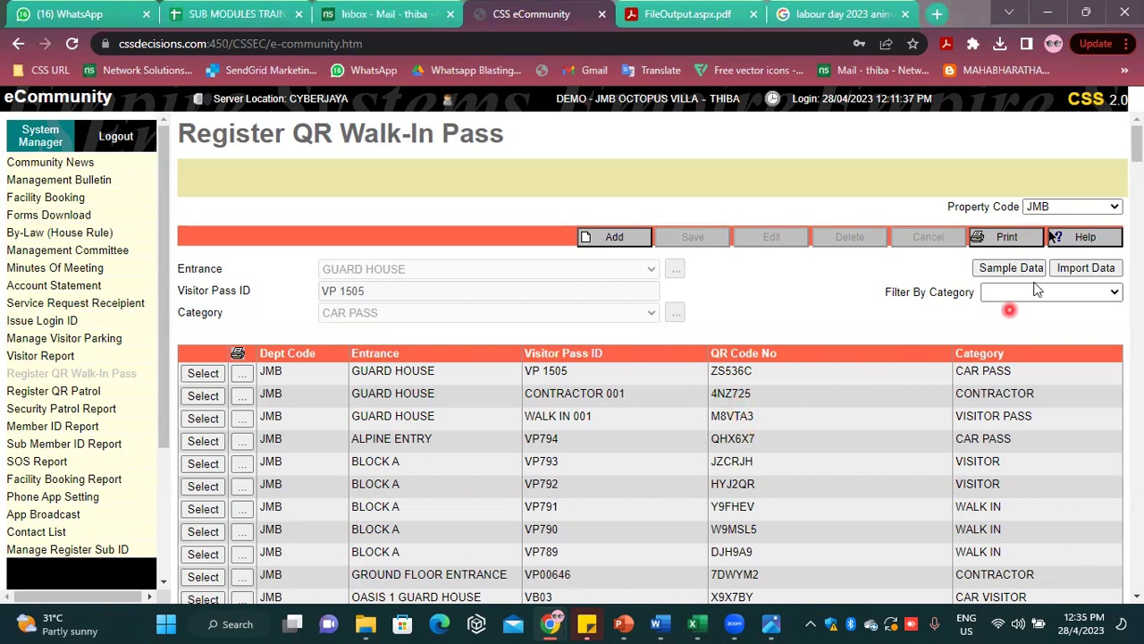
{"action": "left_click", "coordinate": [1011, 267]}
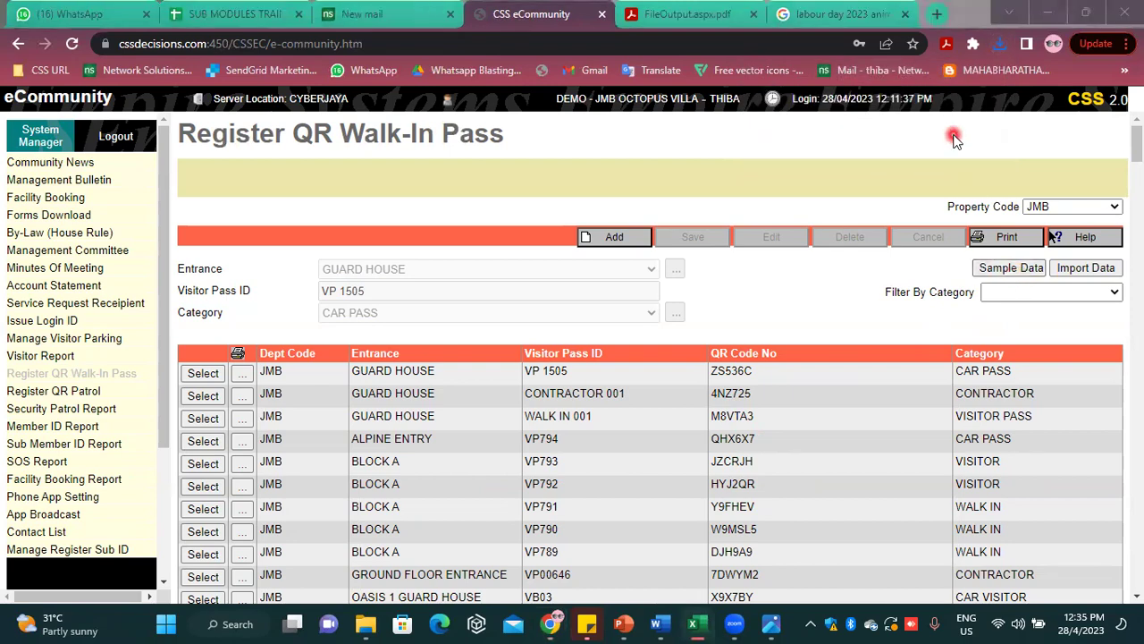
{"action": "left_click", "coordinate": [998, 42]}
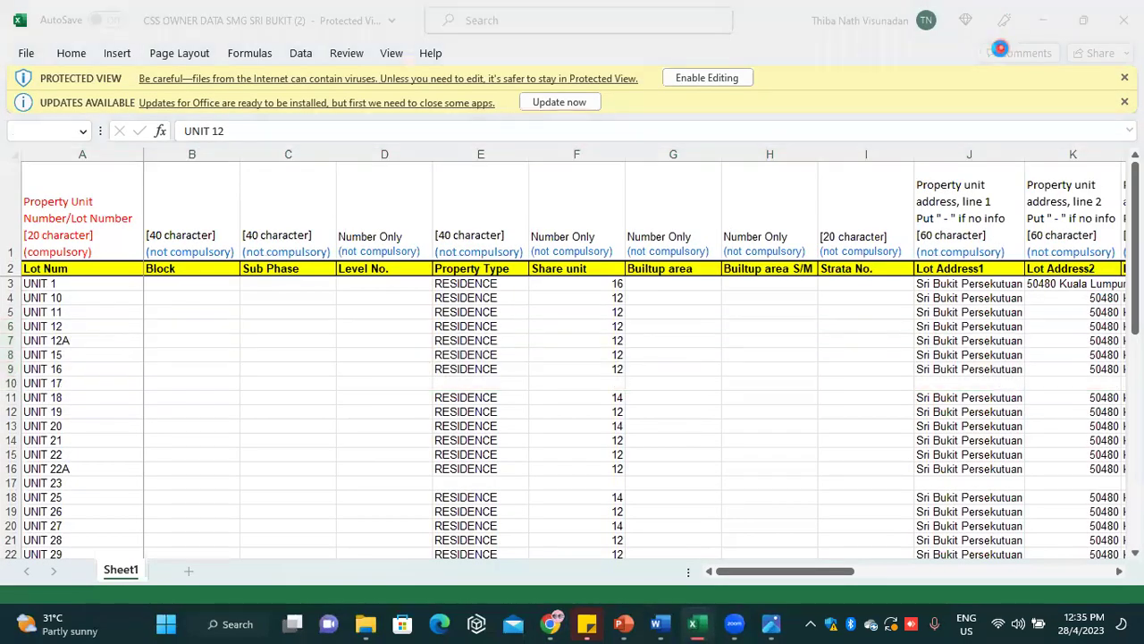
Enable editing and set B2 to VP 0567 and C2 to VISITOR
{"action": "left_click", "coordinate": [998, 54]}
{"action": "left_click", "coordinate": [784, 110]}
{"action": "left_click", "coordinate": [724, 77]}
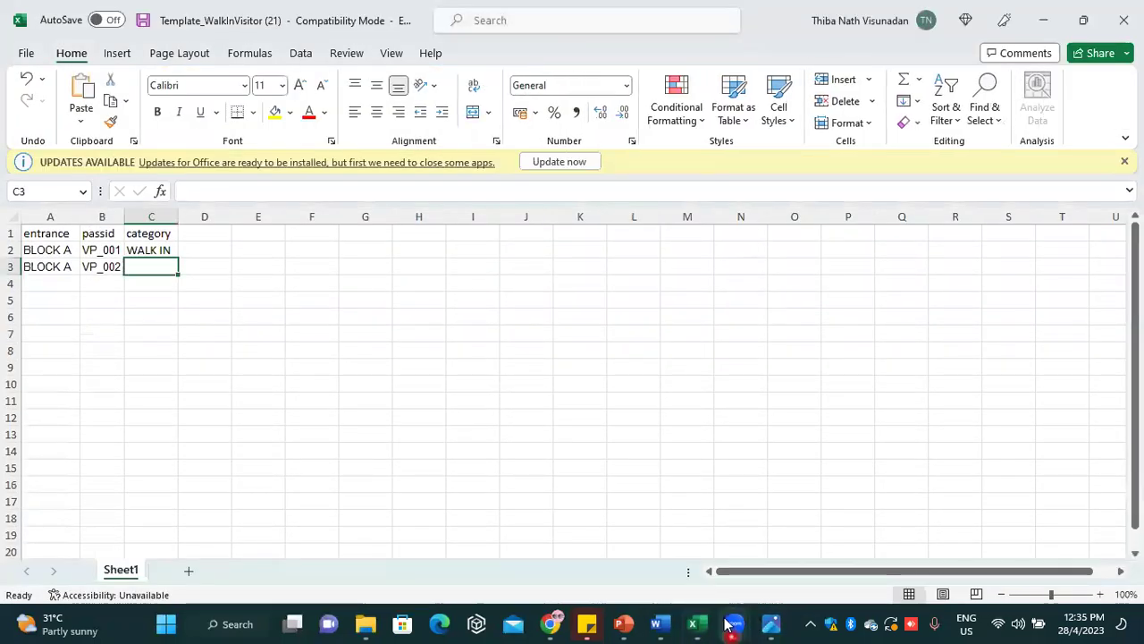
{"action": "mouse_move", "coordinate": [688, 624]}
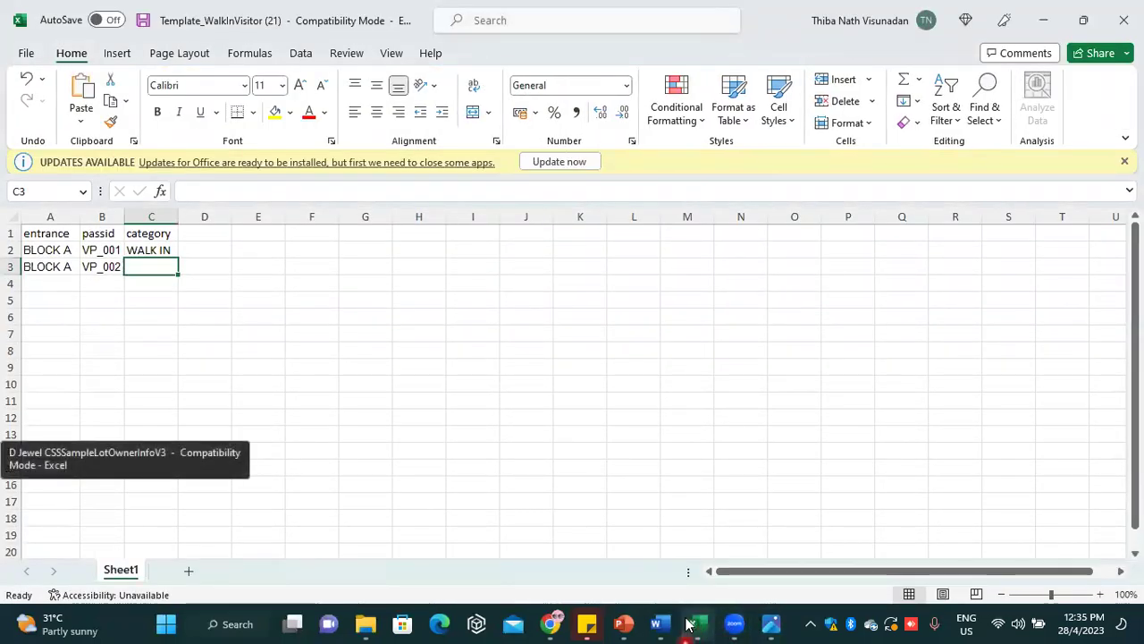
{"action": "left_click", "coordinate": [83, 251]}
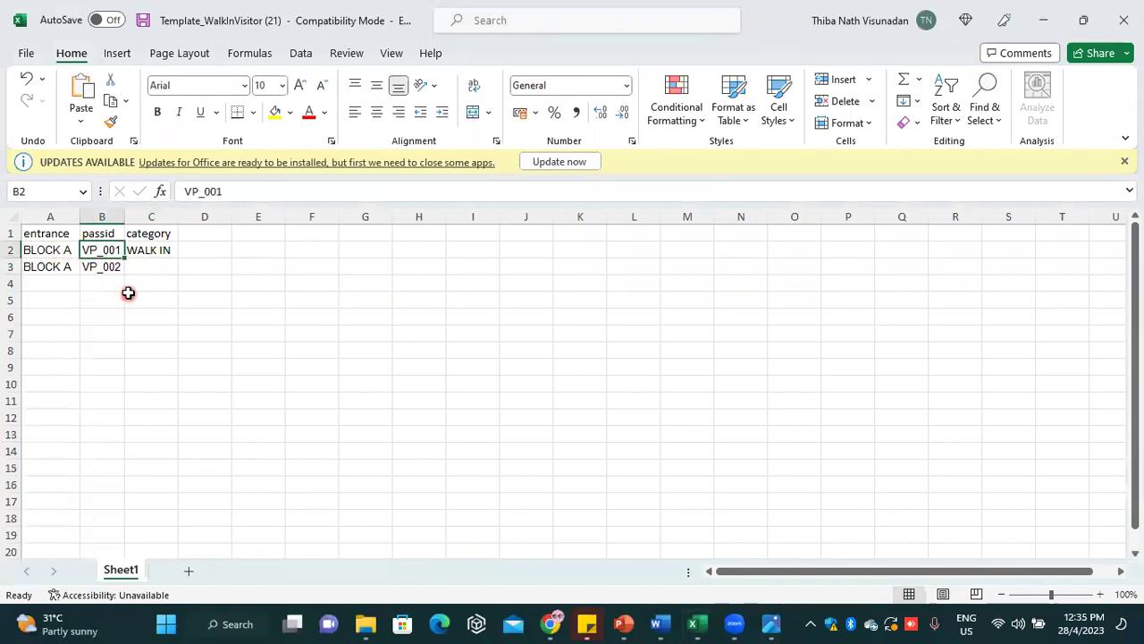
{"action": "type", "text": "VP_002"}
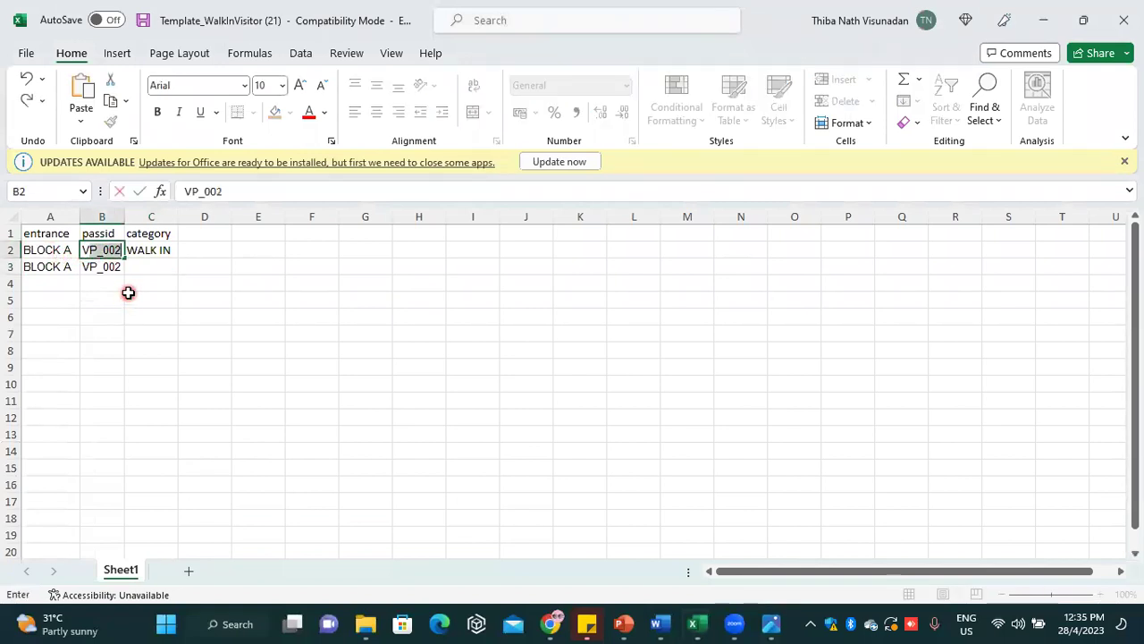
{"action": "key", "text": "BackSpace"}
{"action": "key", "text": "BackSpace"}
{"action": "key", "text": "BackSpace"}
{"action": "key", "text": "BackSpace"}
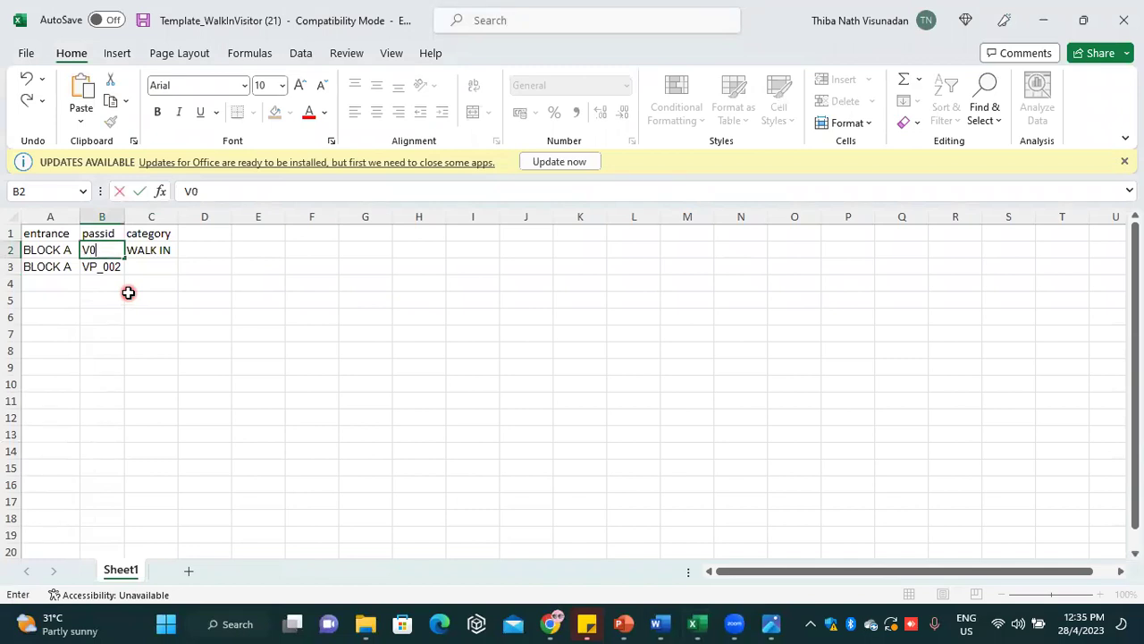
{"action": "type", "text": "P 0567"}
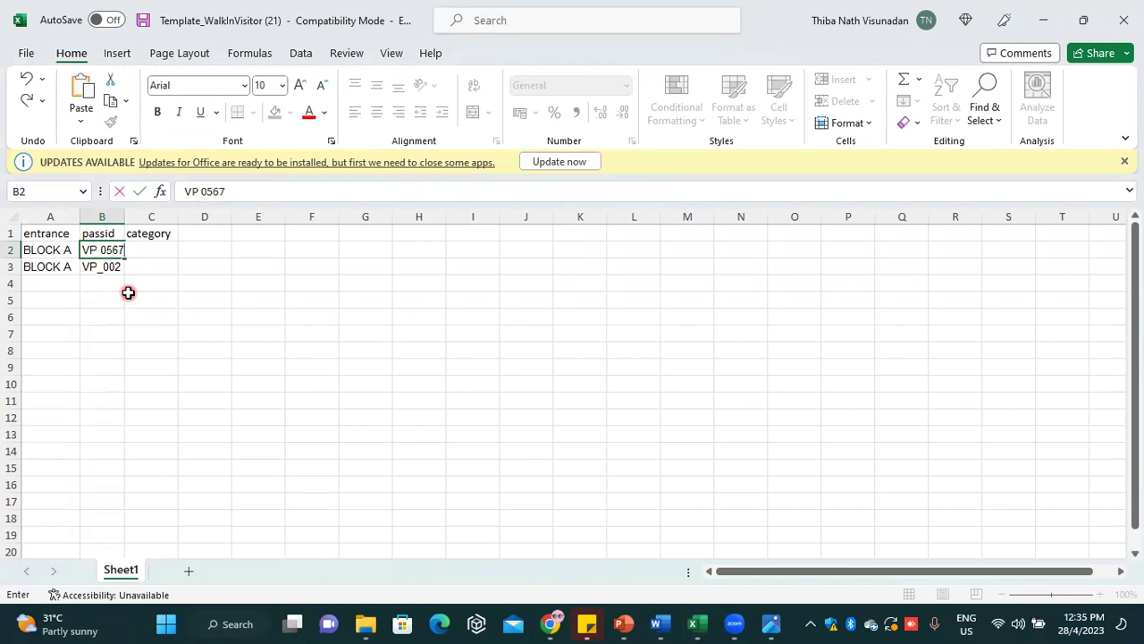
{"action": "left_click", "coordinate": [203, 268]}
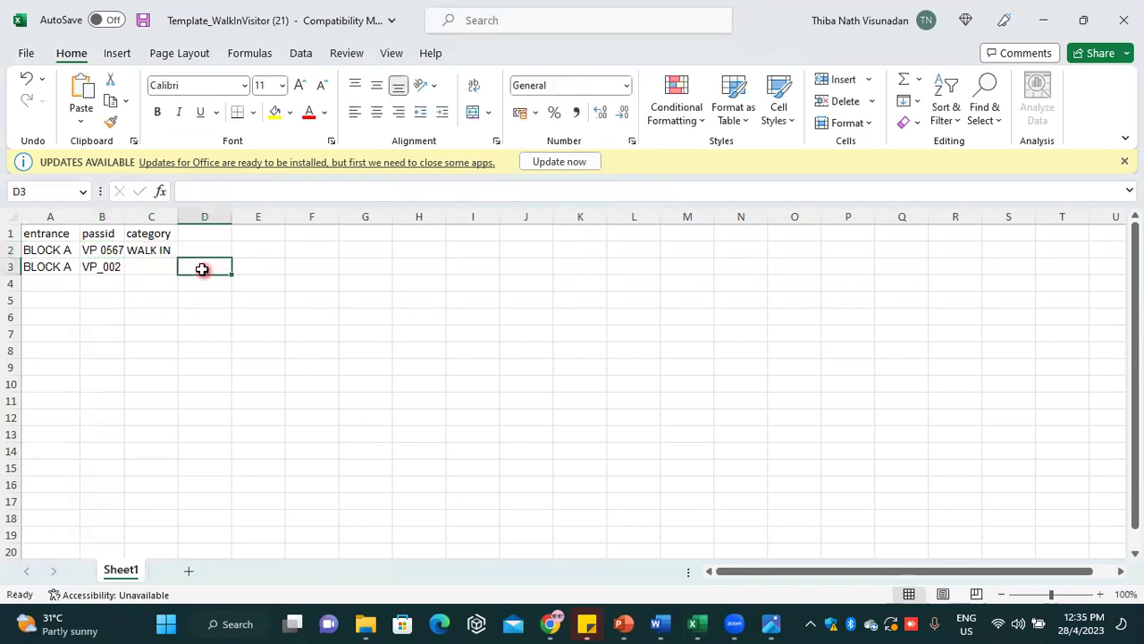
{"action": "left_click", "coordinate": [173, 254]}
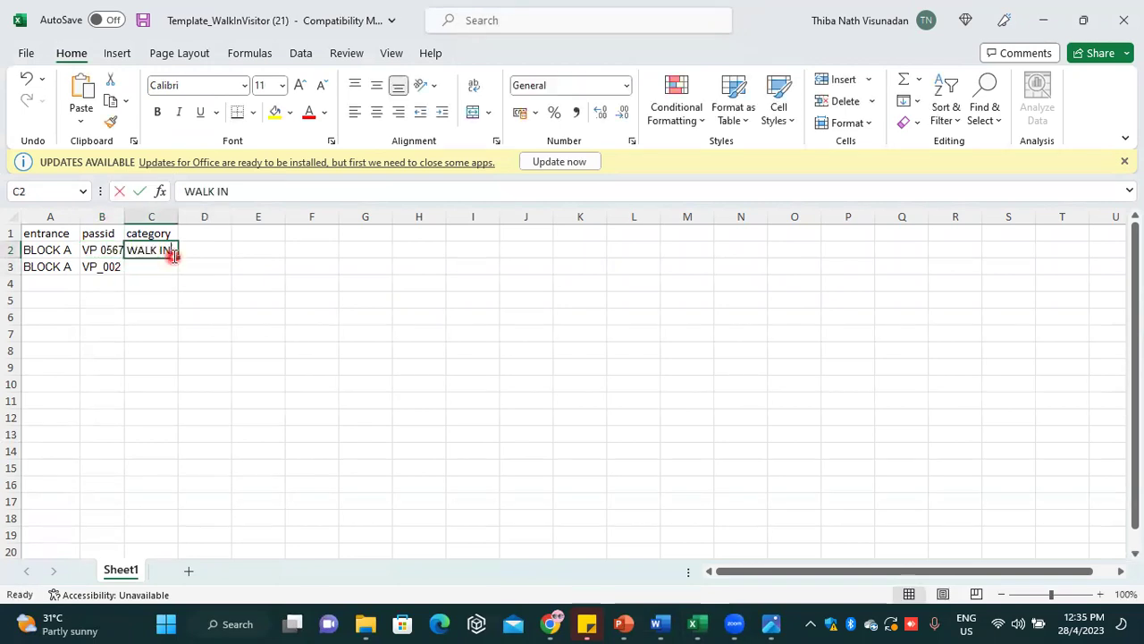
{"action": "type", "text": "VISITOR"}
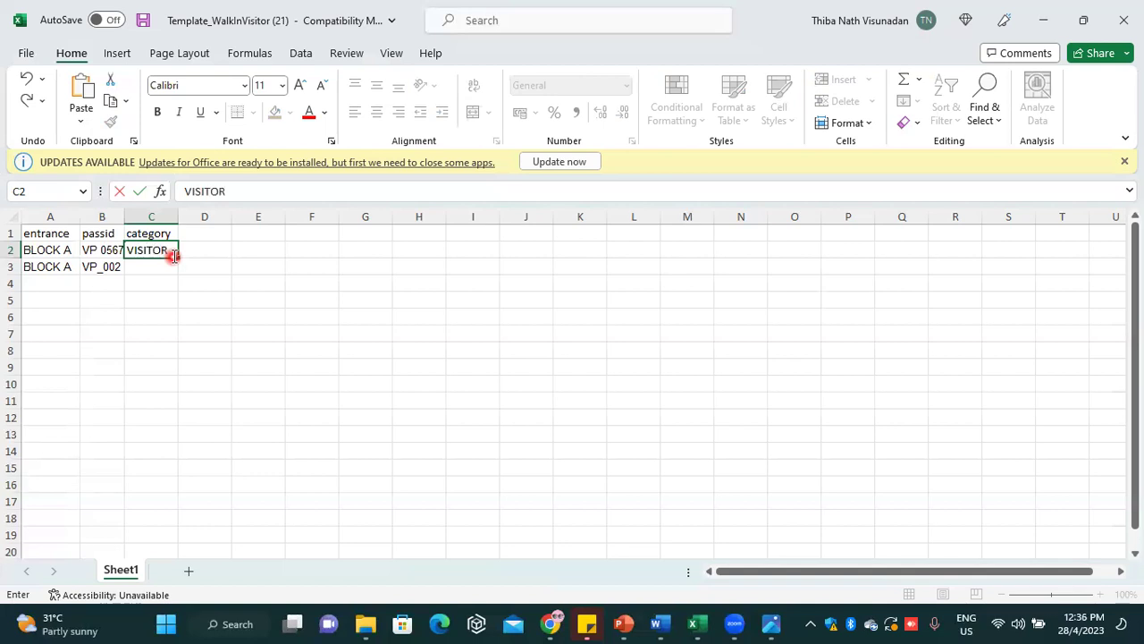
{"action": "left_click", "coordinate": [149, 293]}
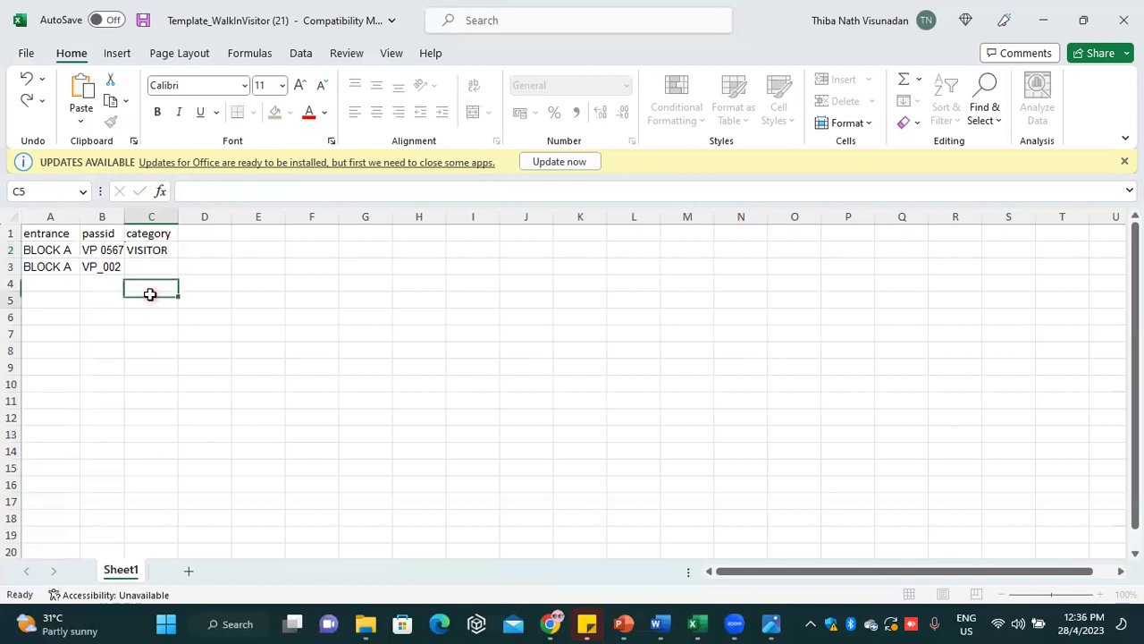
Fill BLOCK A, passes VP 0568–0571 and VISITOR down to row 6, then save and close
{"action": "left_click", "coordinate": [69, 256]}
{"action": "left_click_drag", "start_coordinate": [79, 259], "coordinate": [80, 277]}
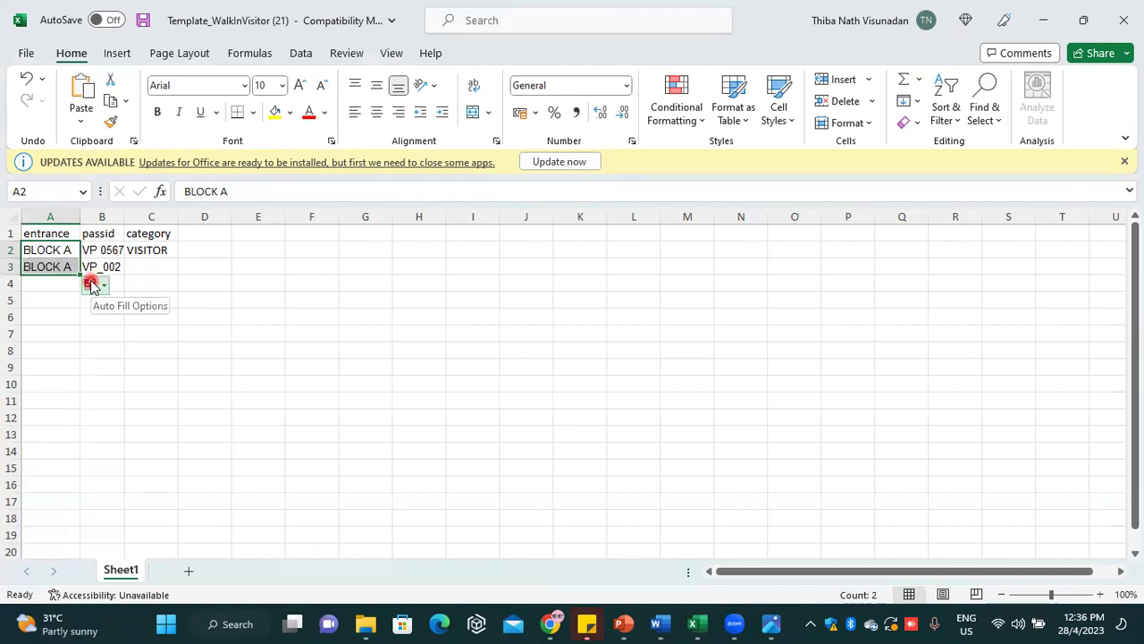
{"action": "left_click", "coordinate": [65, 305]}
{"action": "left_click", "coordinate": [69, 265]}
{"action": "left_click", "coordinate": [69, 252]}
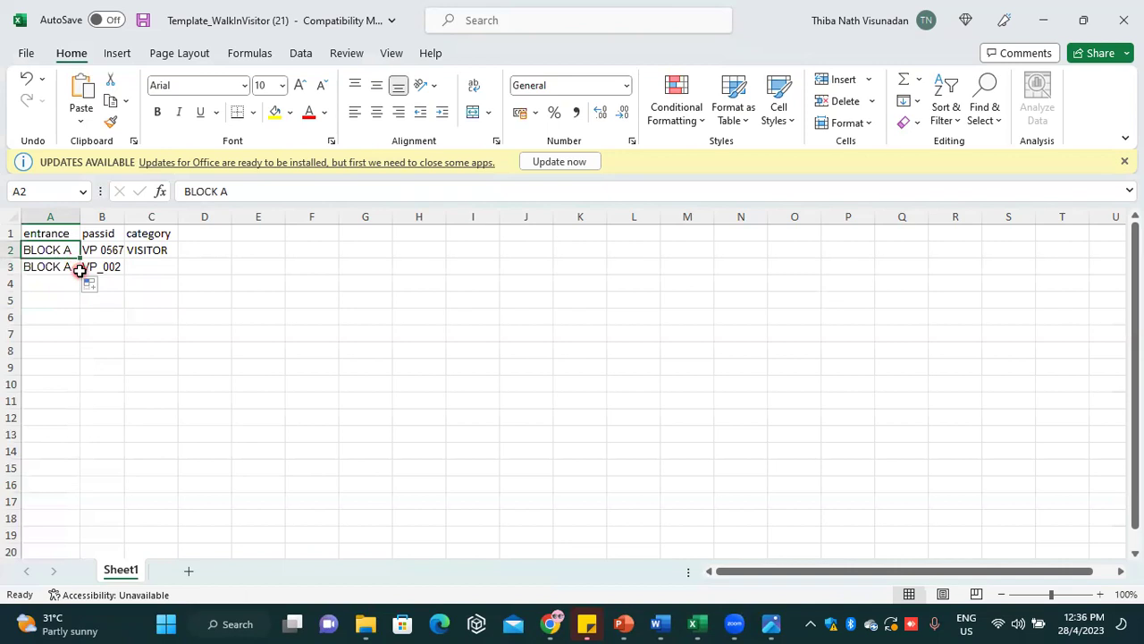
{"action": "left_click_drag", "start_coordinate": [79, 259], "coordinate": [79, 319]}
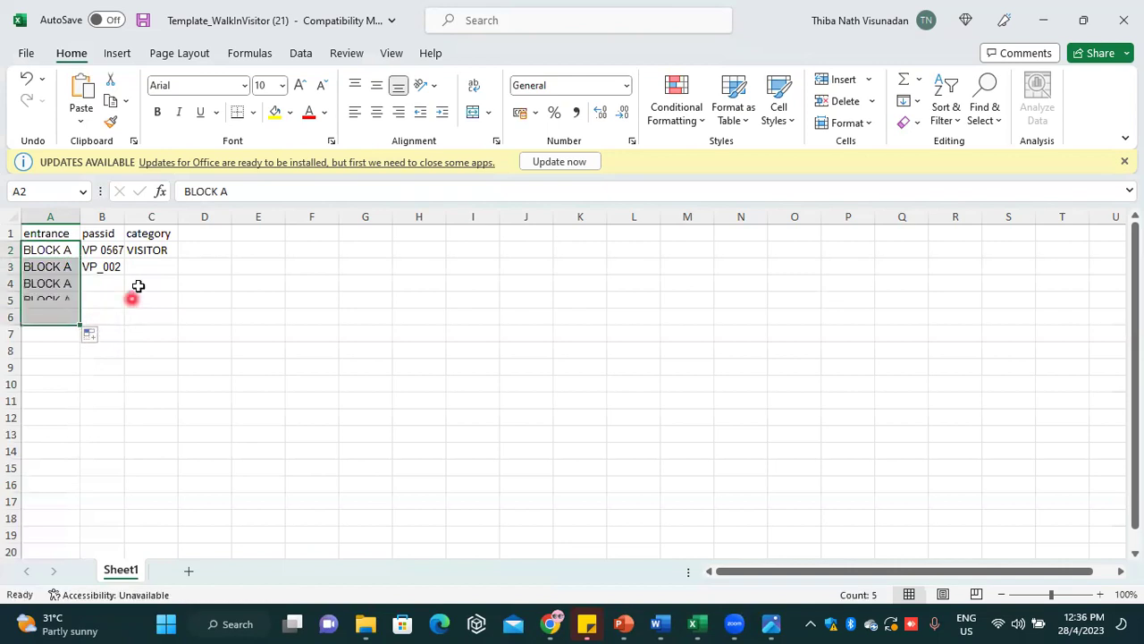
{"action": "left_click", "coordinate": [117, 252]}
{"action": "left_click_drag", "start_coordinate": [127, 258], "coordinate": [122, 320]}
{"action": "left_click", "coordinate": [170, 252]}
{"action": "left_click_drag", "start_coordinate": [176, 256], "coordinate": [170, 320]}
{"action": "left_click", "coordinate": [143, 19]}
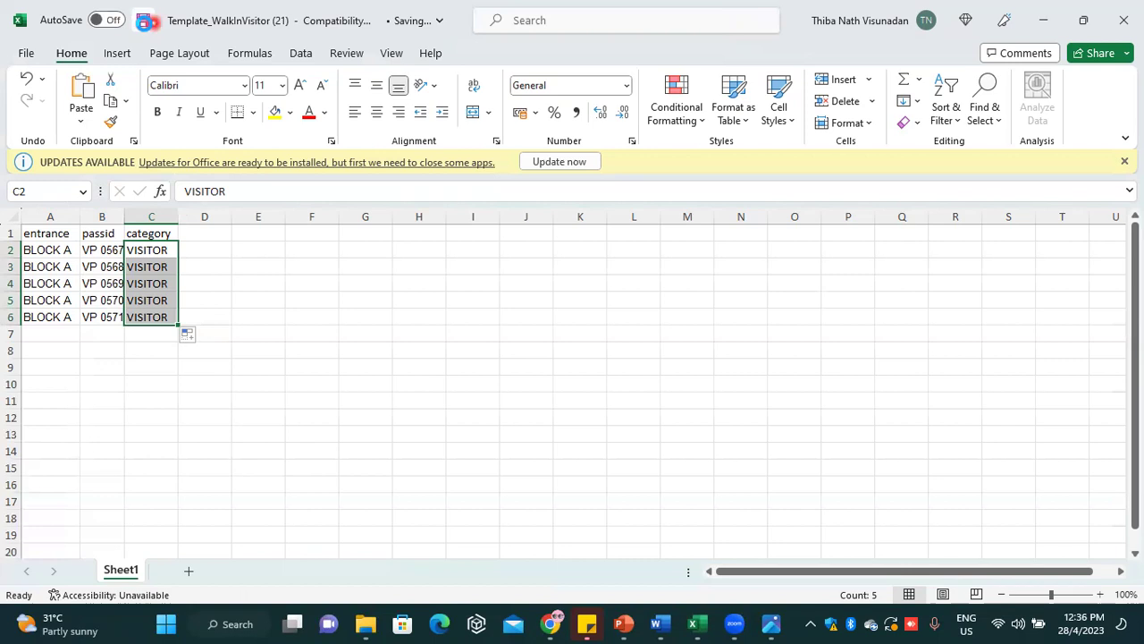
{"action": "left_click", "coordinate": [1124, 20]}
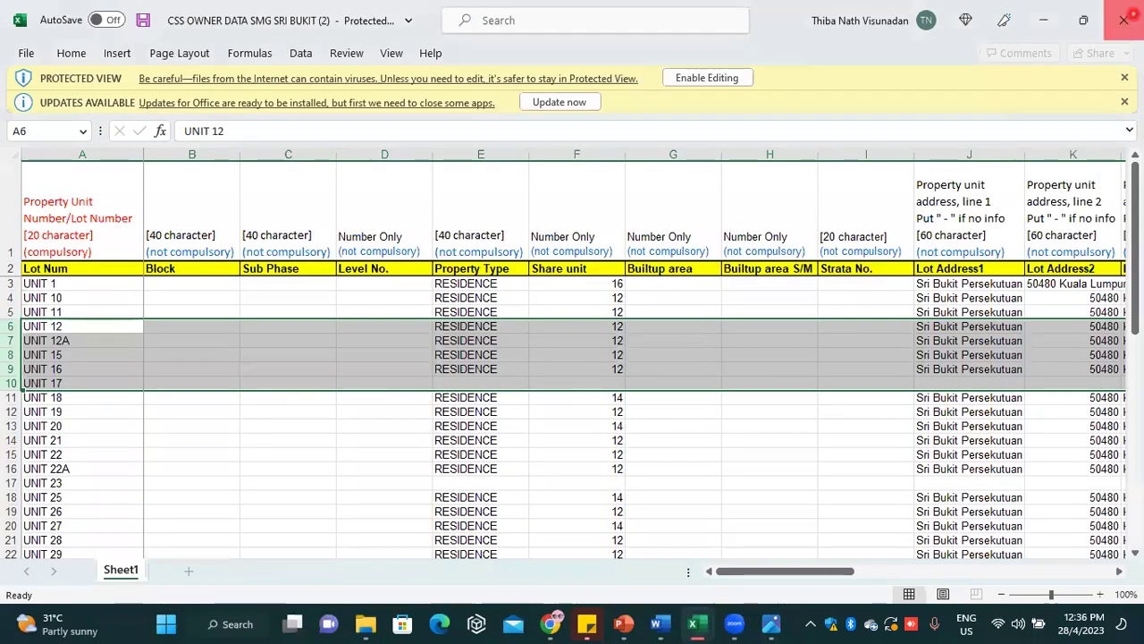
Close the owner-data workbook and import Template_WalkInVisitor (21) with passes VP 0567–0571
{"action": "left_click", "coordinate": [1131, 15]}
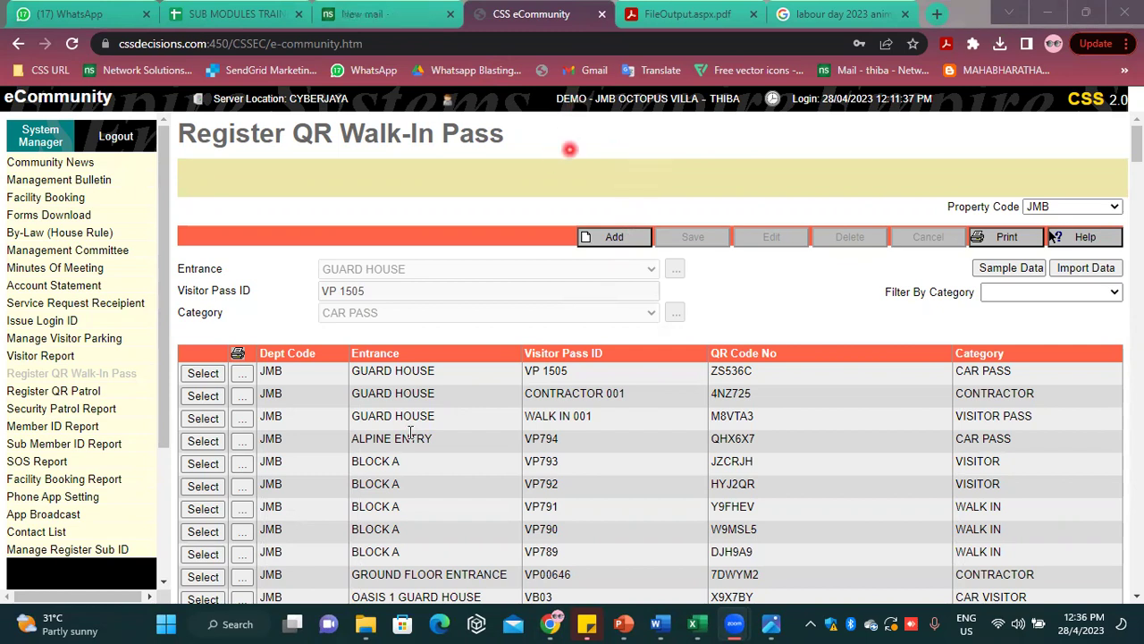
{"action": "left_click", "coordinate": [1087, 267]}
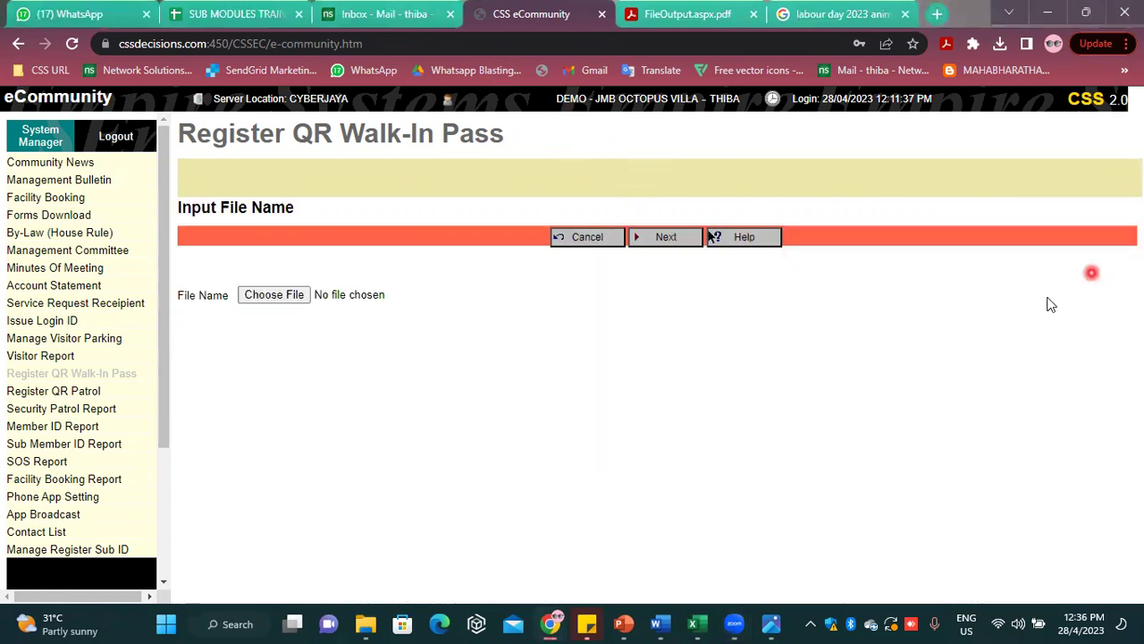
{"action": "left_click", "coordinate": [268, 304]}
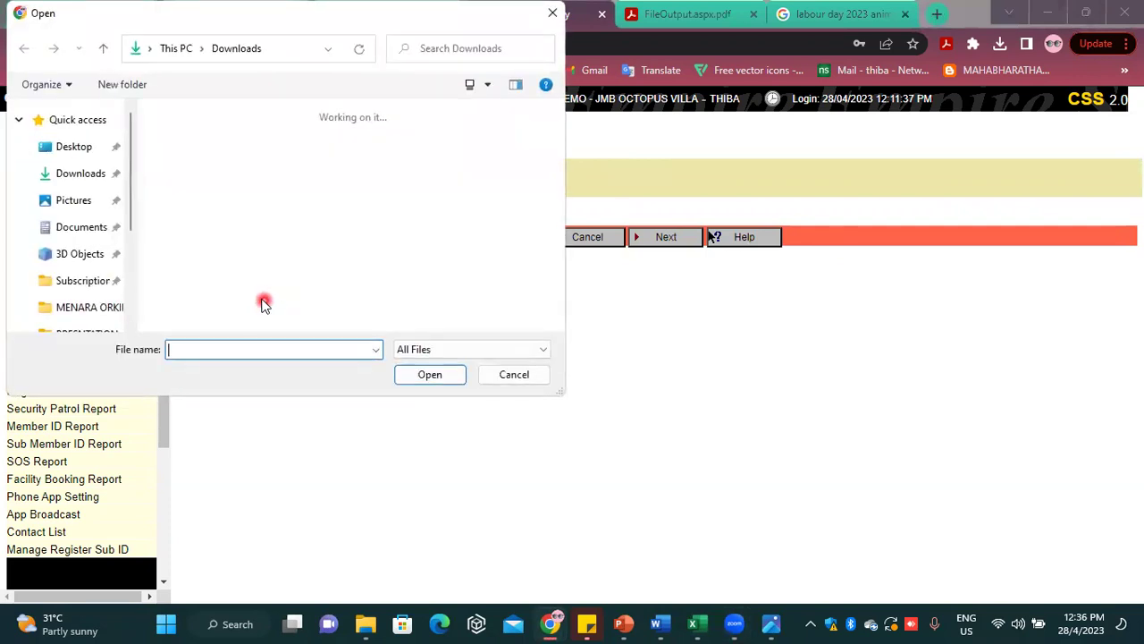
{"action": "left_click", "coordinate": [184, 170]}
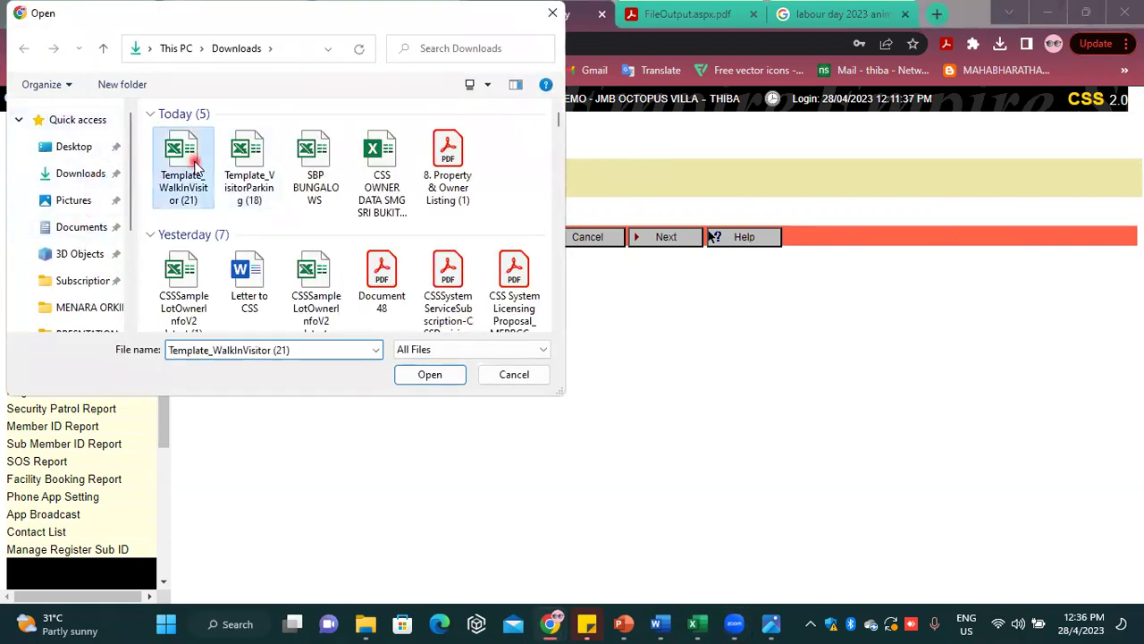
{"action": "left_click", "coordinate": [423, 379]}
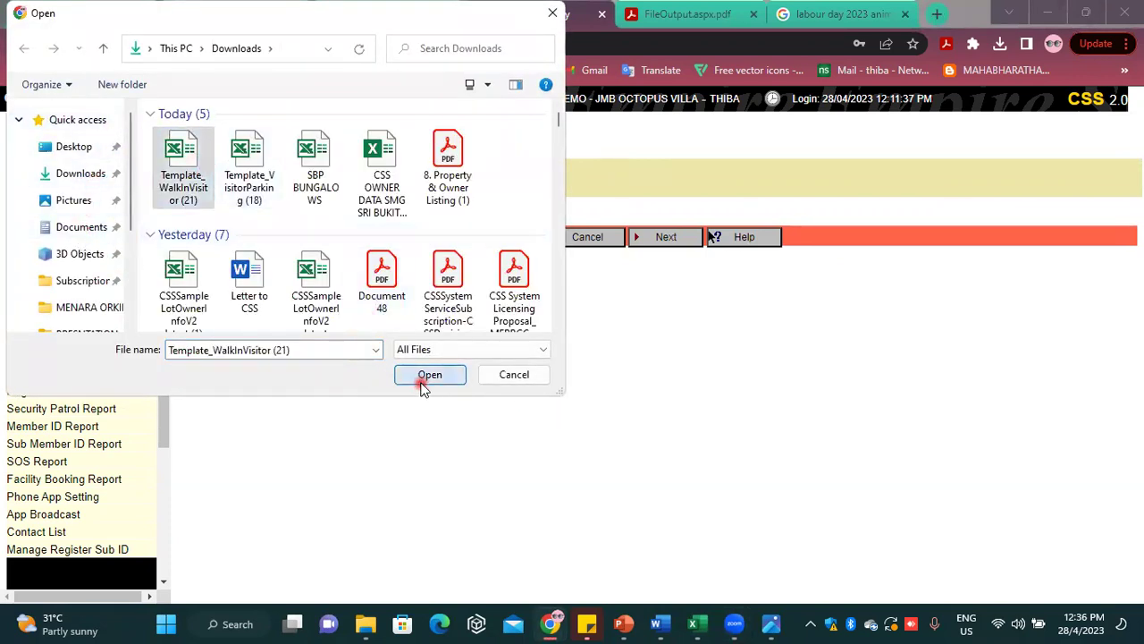
{"action": "left_click", "coordinate": [693, 240]}
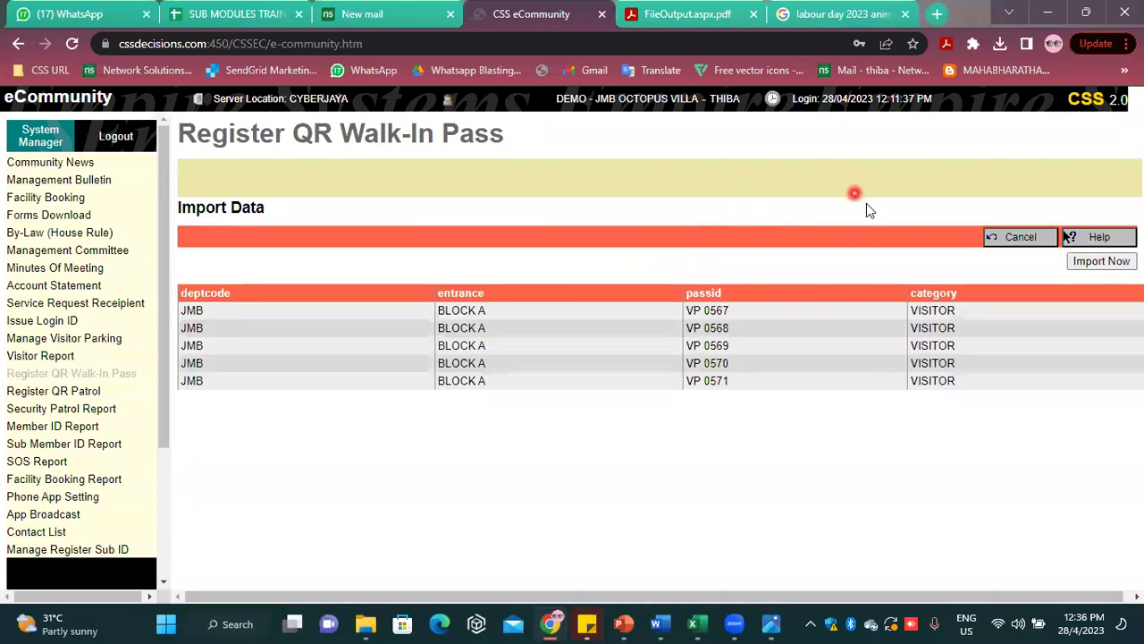
{"action": "left_click", "coordinate": [1081, 261]}
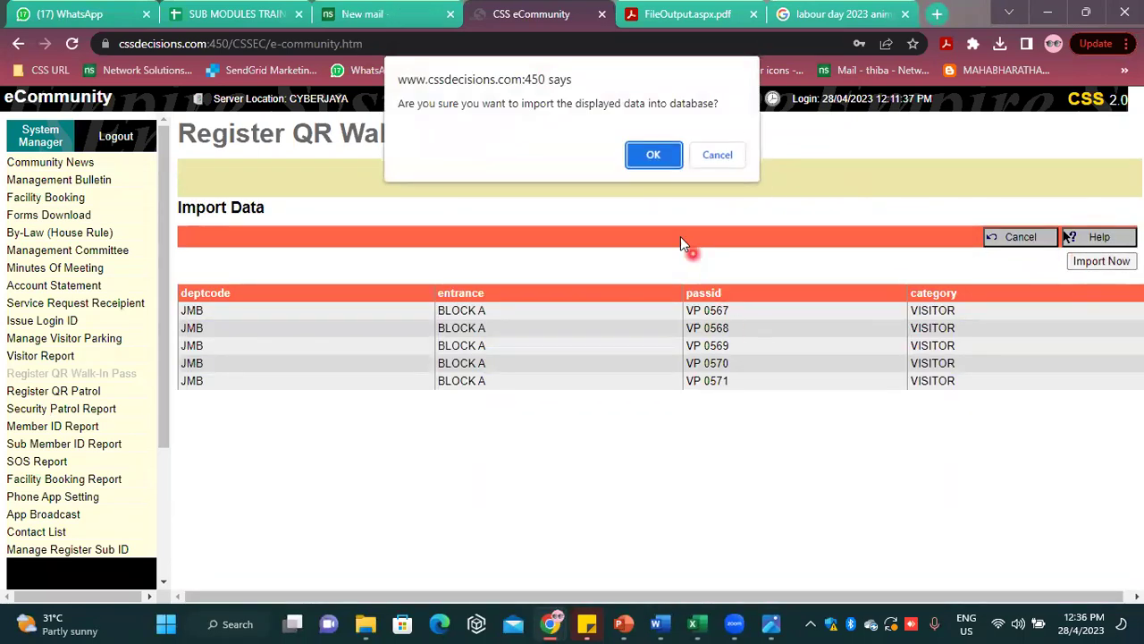
{"action": "left_click", "coordinate": [661, 159]}
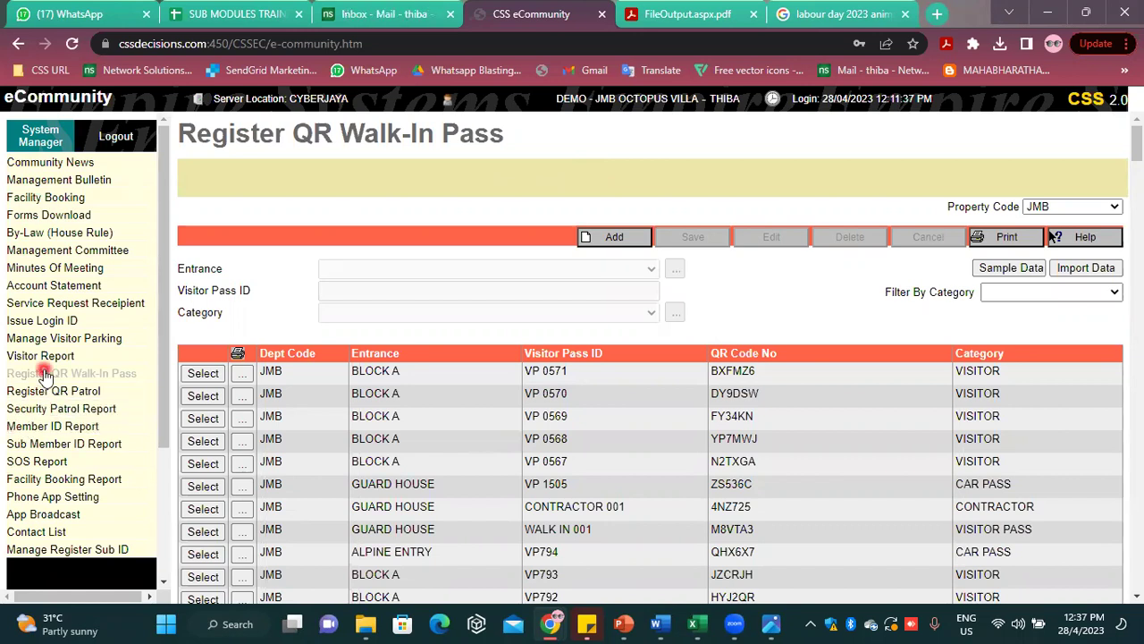
Save a new patrol point with block BLOCK A and level LVL 24, discarding a first attempt
{"action": "left_click", "coordinate": [83, 394]}
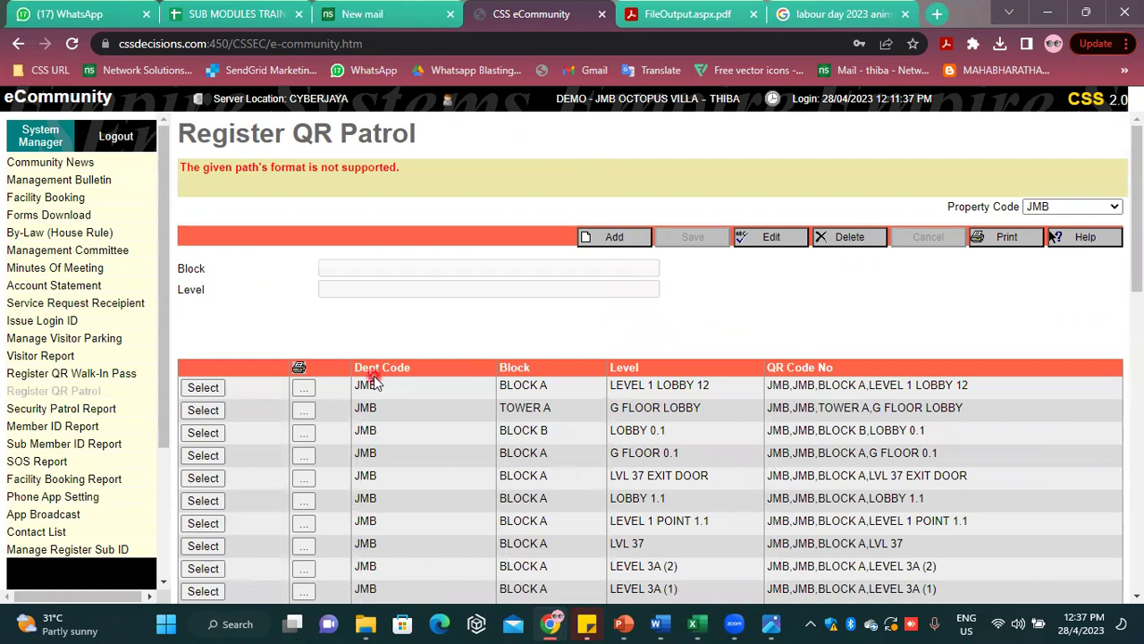
{"action": "left_click", "coordinate": [617, 238]}
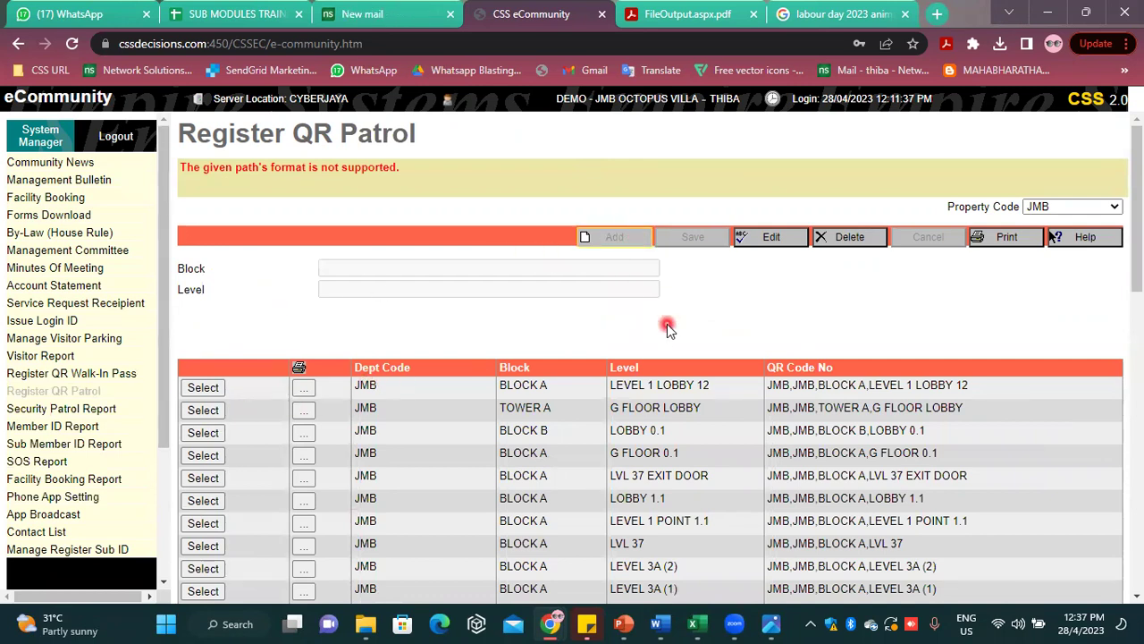
{"action": "left_click", "coordinate": [434, 266]}
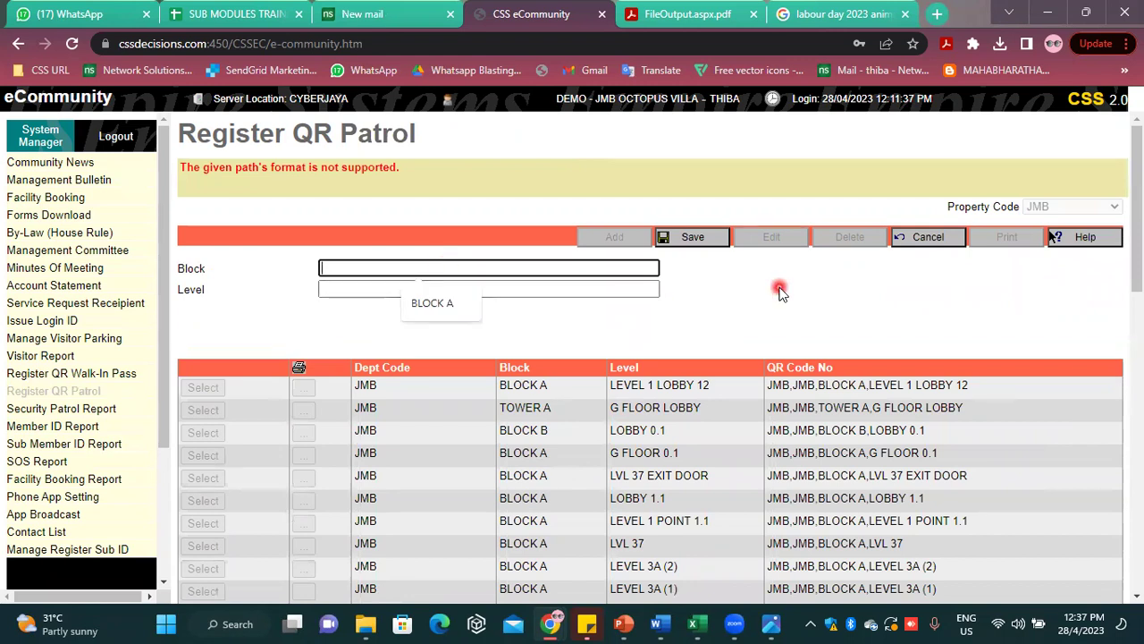
{"action": "left_click", "coordinate": [905, 239]}
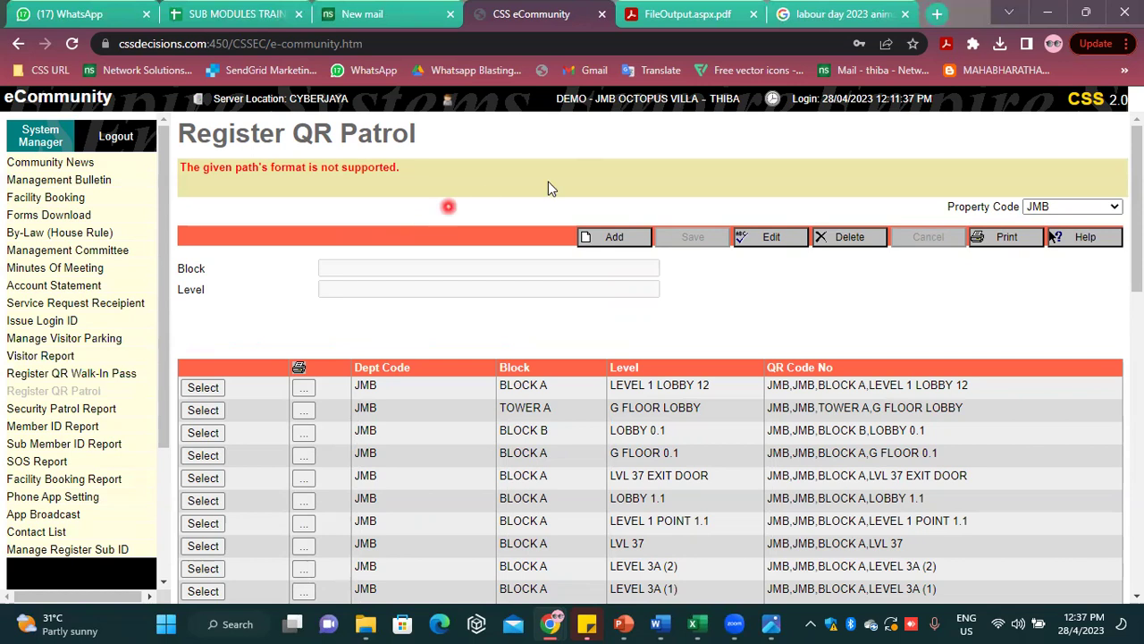
{"action": "left_click", "coordinate": [617, 238]}
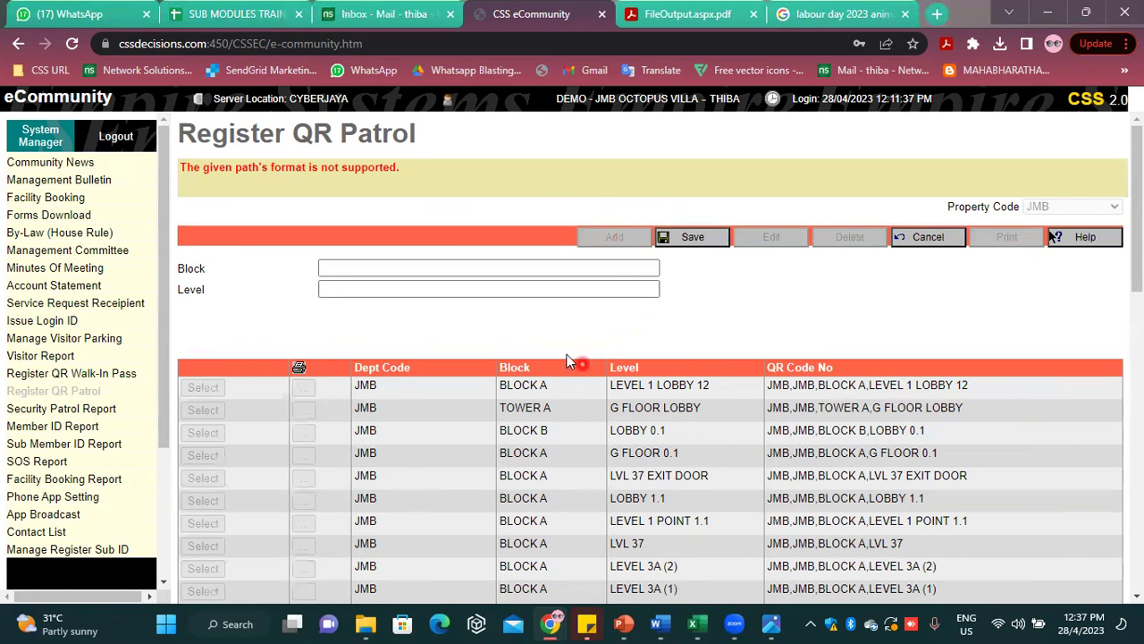
{"action": "left_click", "coordinate": [500, 273]}
{"action": "left_click", "coordinate": [467, 306]}
{"action": "left_click", "coordinate": [424, 296]}
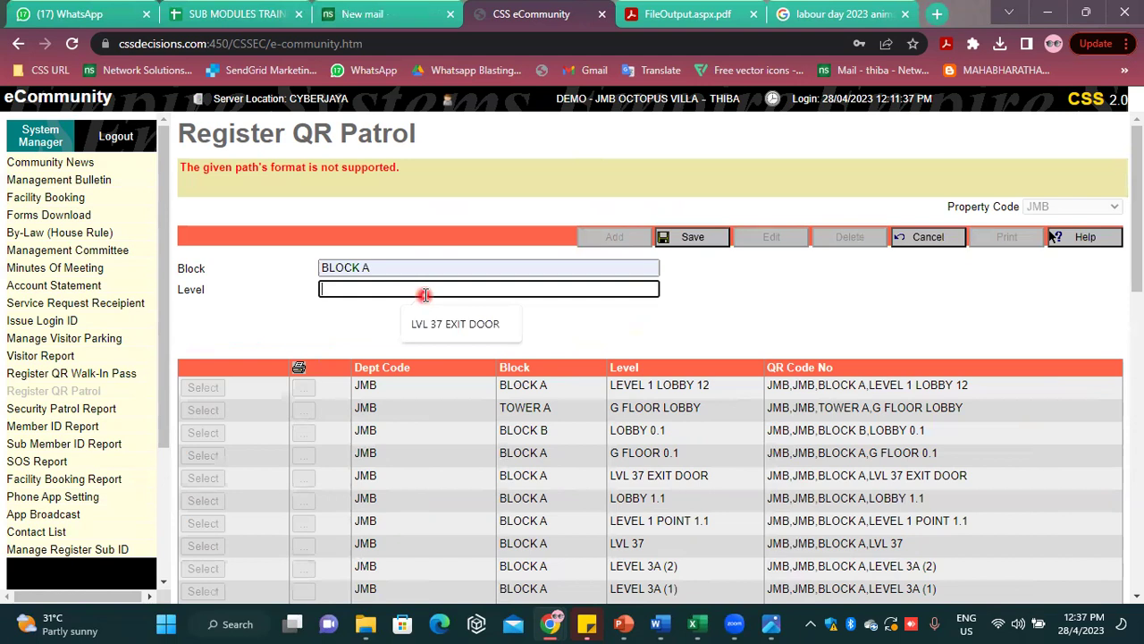
{"action": "type", "text": "LVL "}
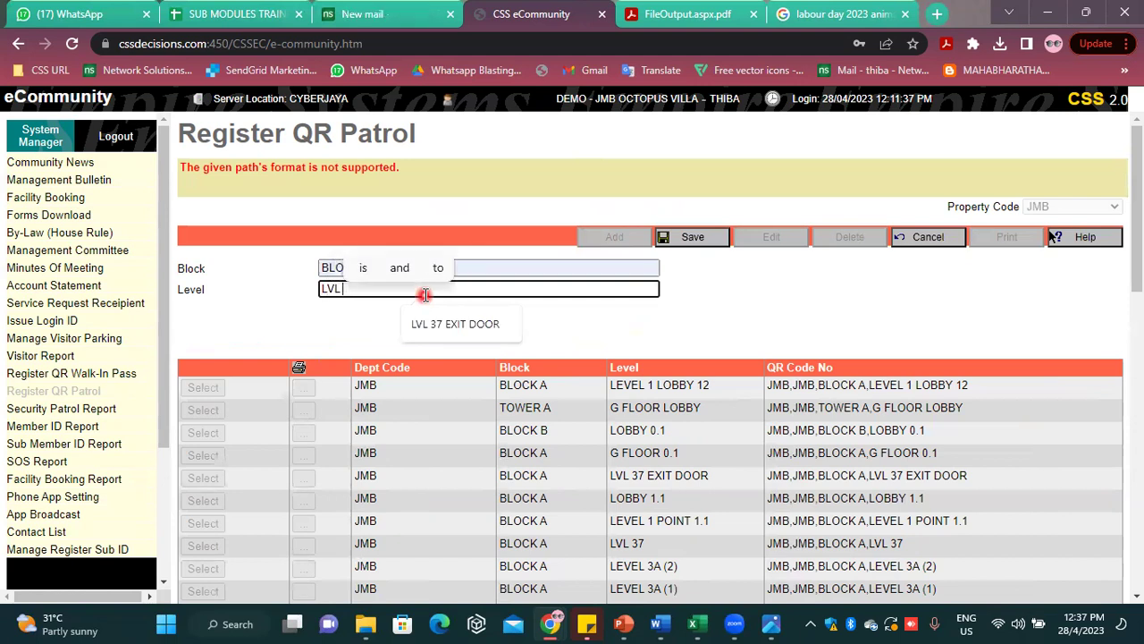
{"action": "type", "text": "24"}
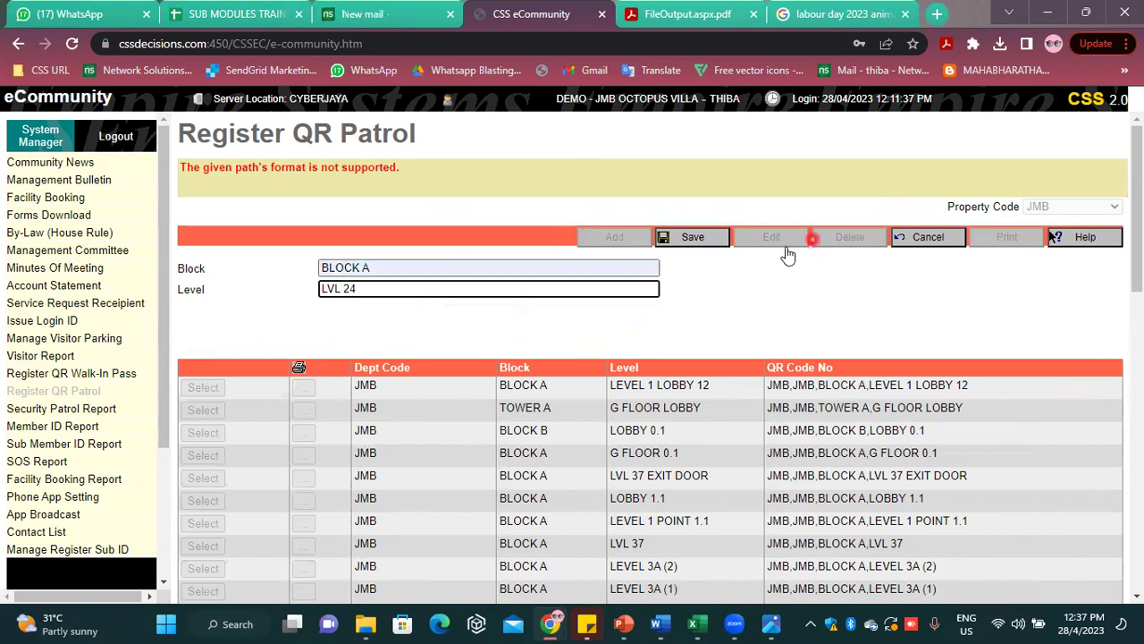
{"action": "left_click", "coordinate": [714, 242]}
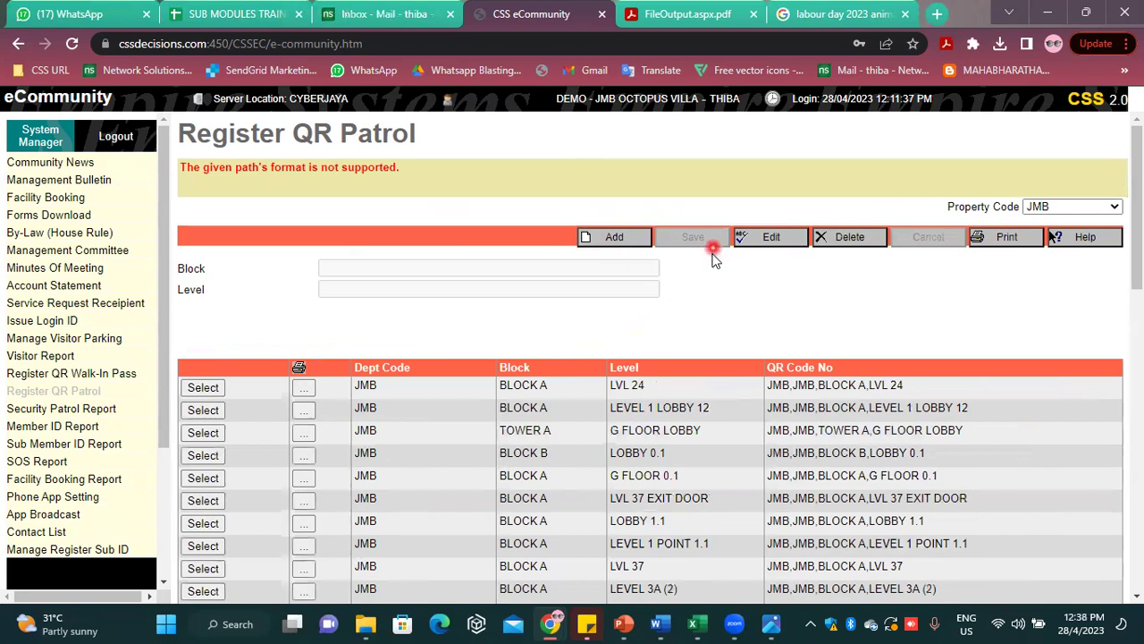
Select the LVL 24 patrol point, generate the card-size QR patrol PDF, then go back
{"action": "left_click", "coordinate": [203, 387]}
{"action": "left_click", "coordinate": [994, 238]}
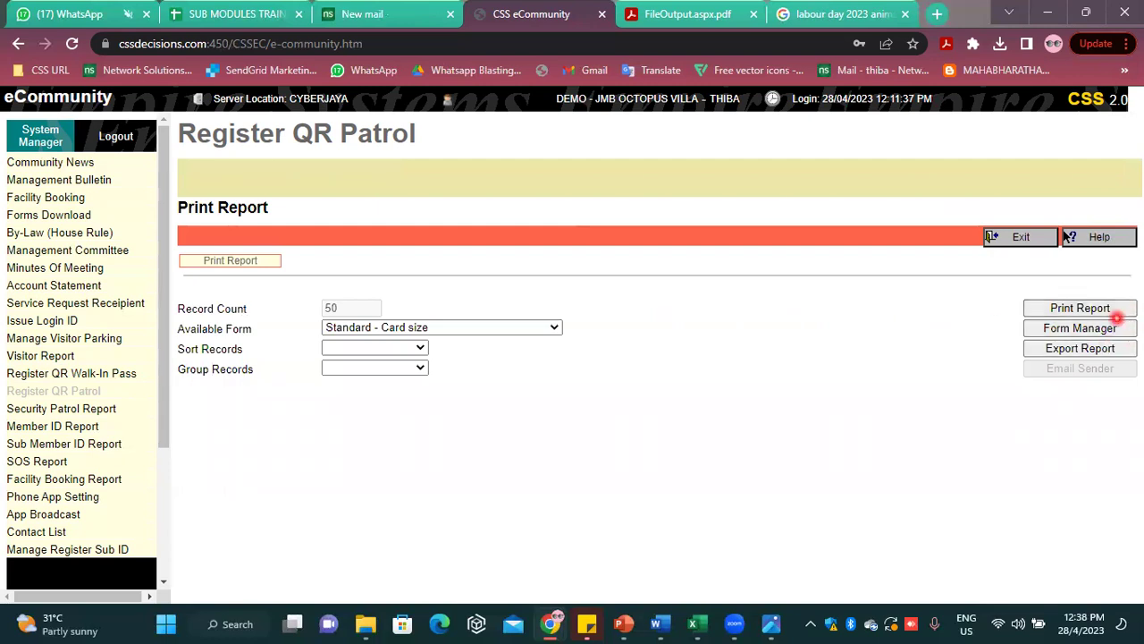
{"action": "left_click", "coordinate": [1115, 311]}
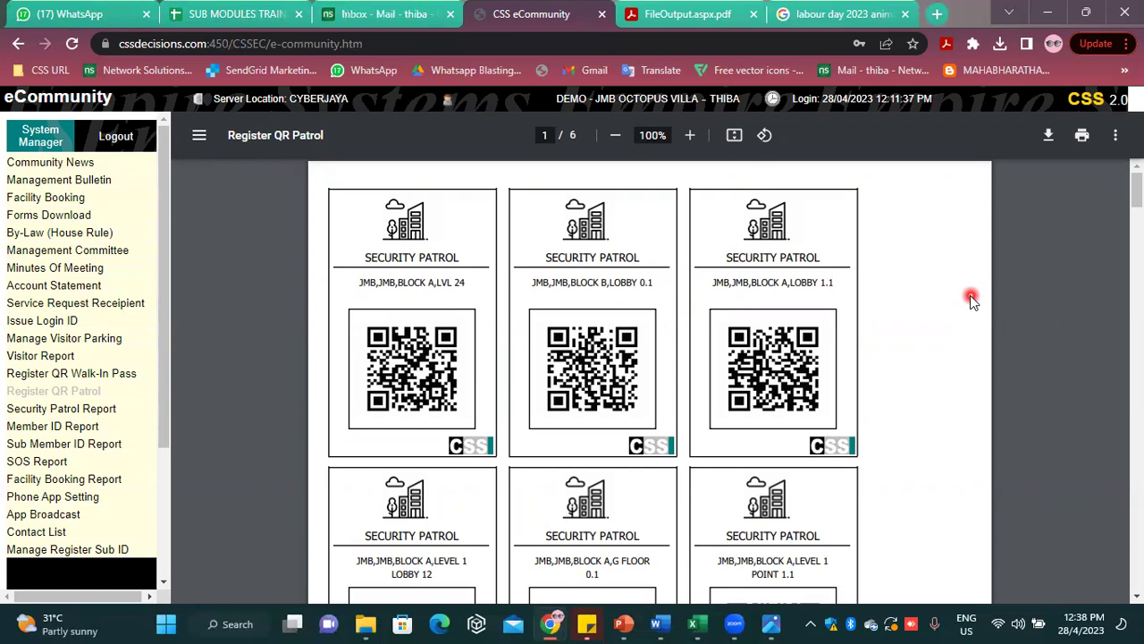
{"action": "left_click", "coordinate": [18, 43]}
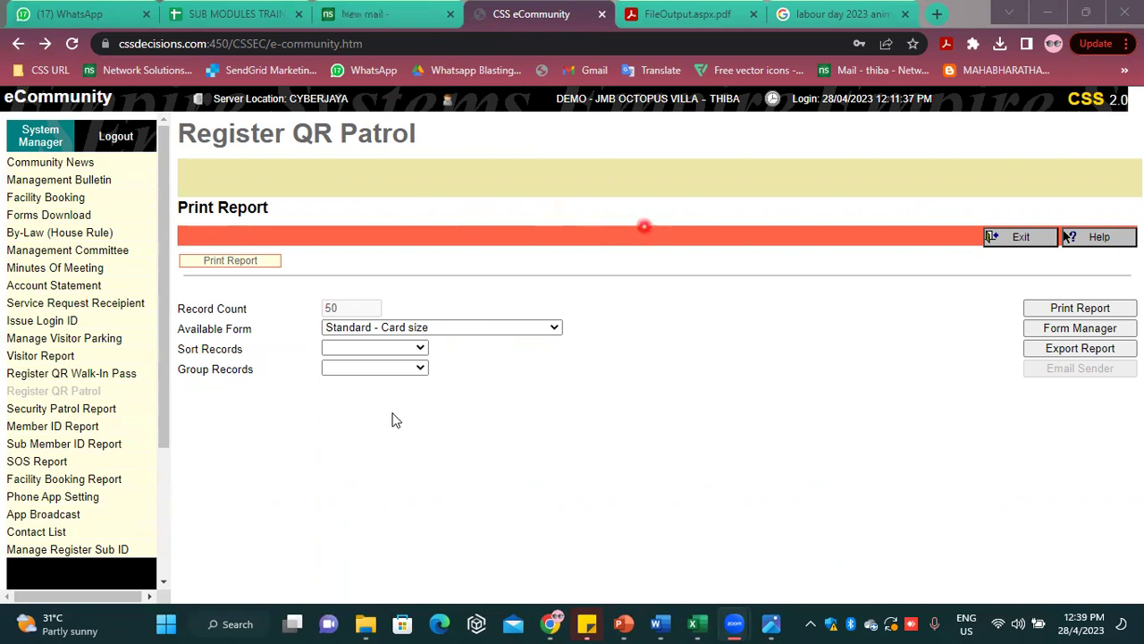
Log out from the left navigation panel, returning to the DEMO - OCTOPUS VILLA Login page
{"action": "key", "text": "Caps_Lock"}
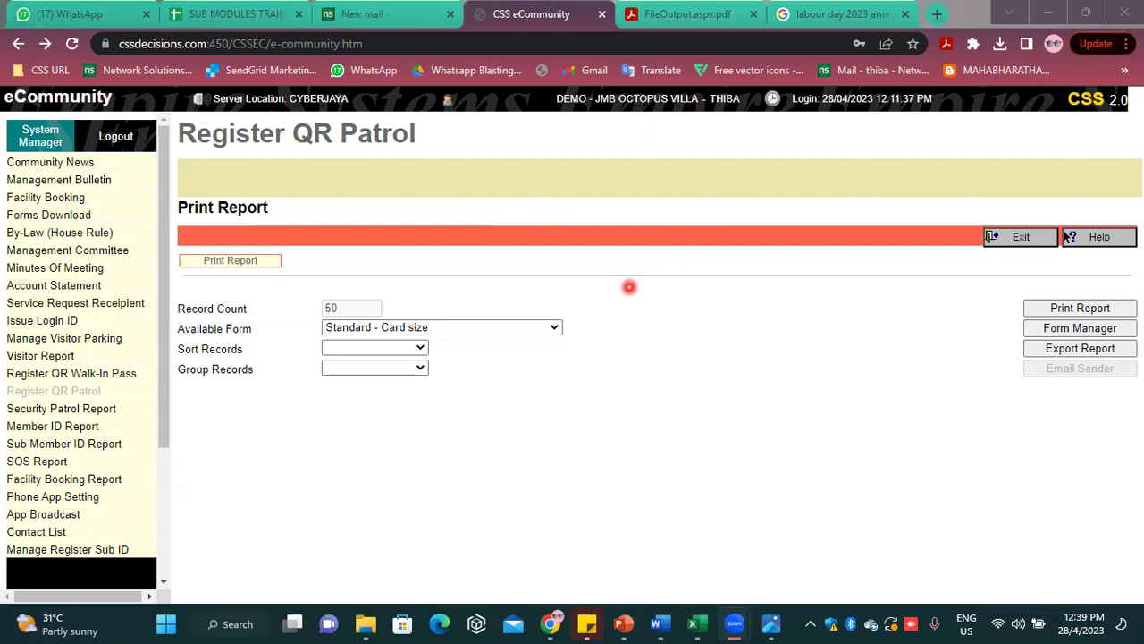
{"action": "type", "text": "Una"}
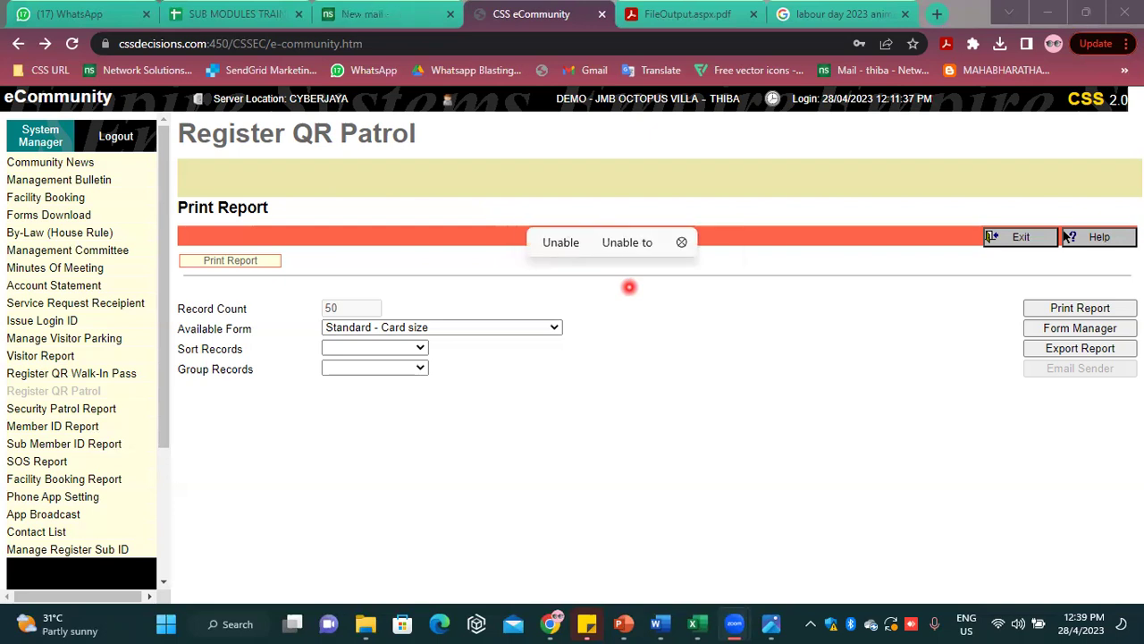
{"action": "type", "text": " ya"}
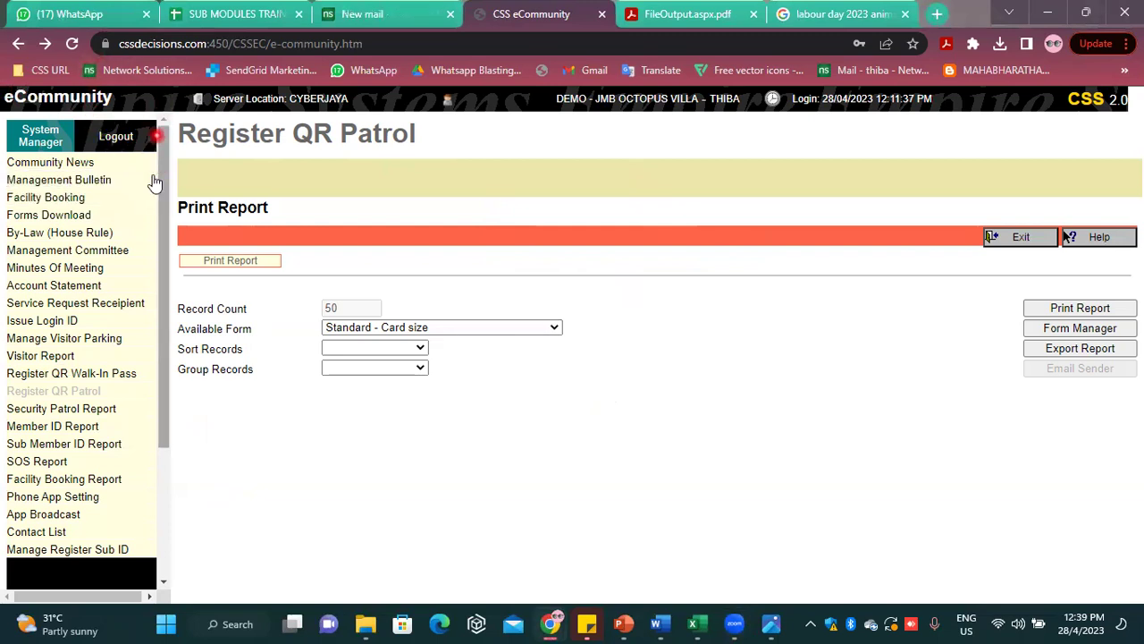
{"action": "left_click", "coordinate": [114, 143]}
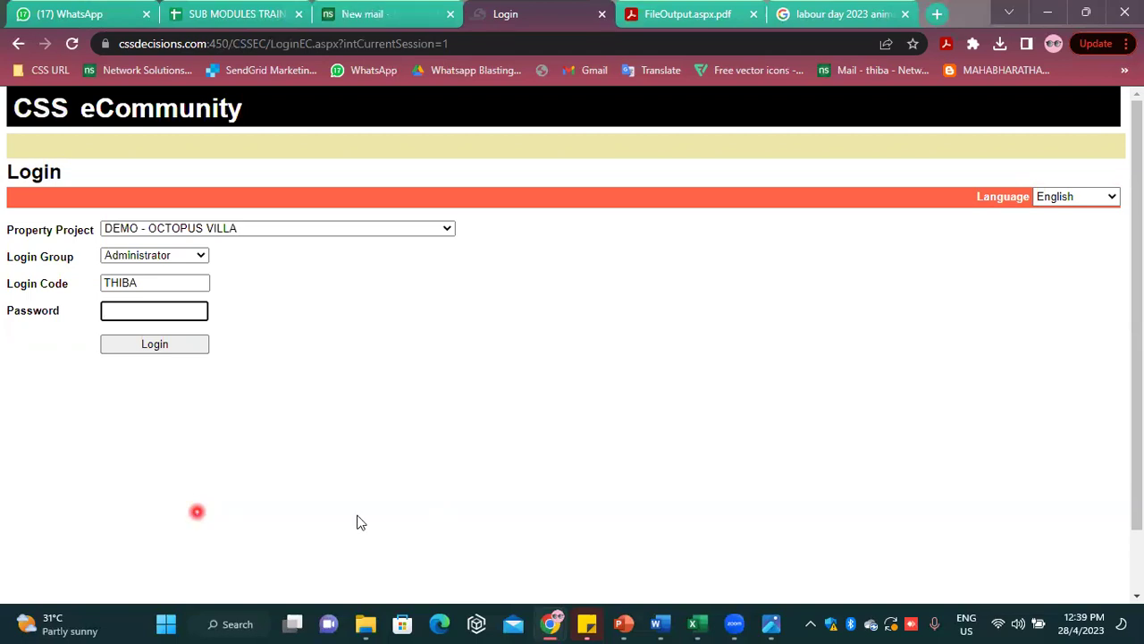
Close both open labour-day photo windows
{"action": "left_click", "coordinate": [786, 624]}
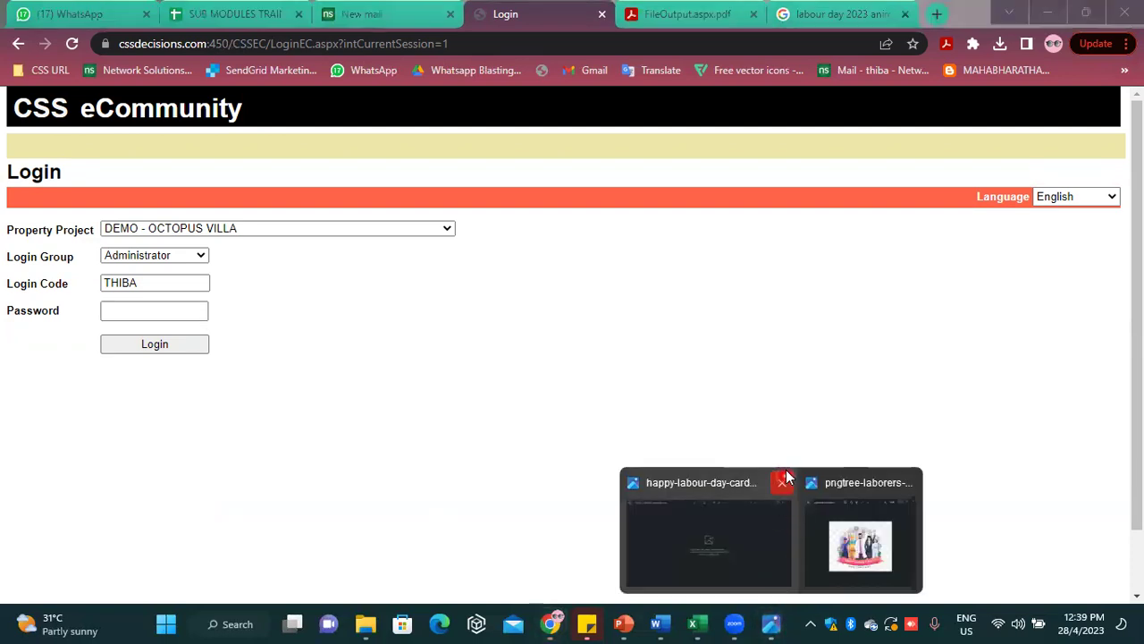
{"action": "left_click", "coordinate": [782, 478]}
{"action": "left_click", "coordinate": [816, 485]}
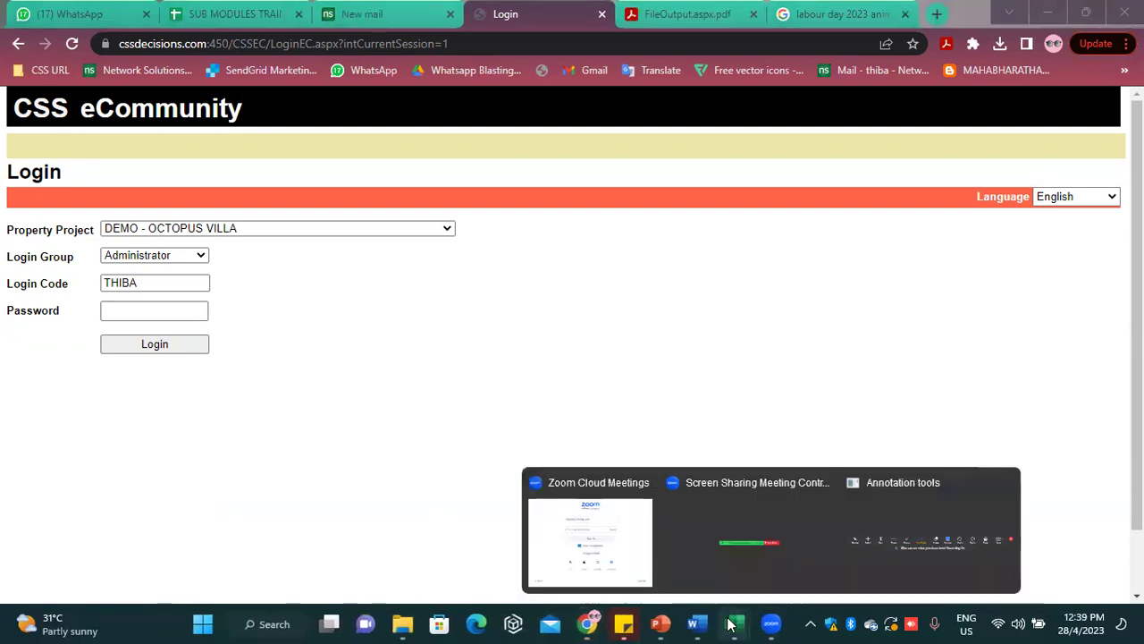
{"action": "mouse_move", "coordinate": [730, 624]}
{"action": "left_click", "coordinate": [938, 411]}
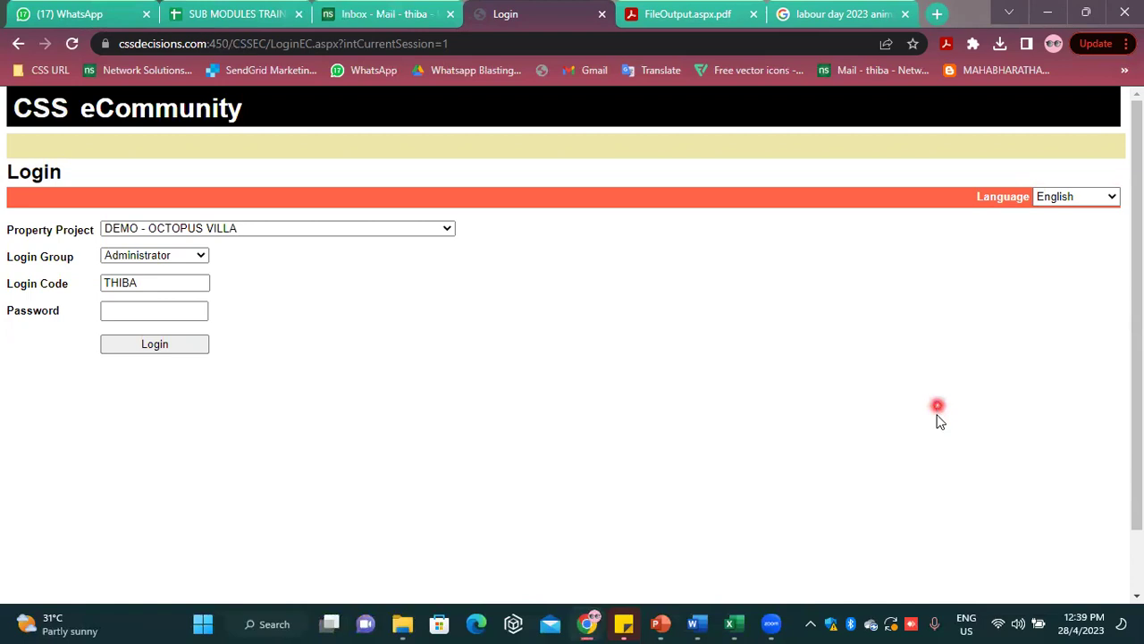
Exit AirServer from the system tray and relaunch AirServer Universal
{"action": "left_click", "coordinate": [810, 624]}
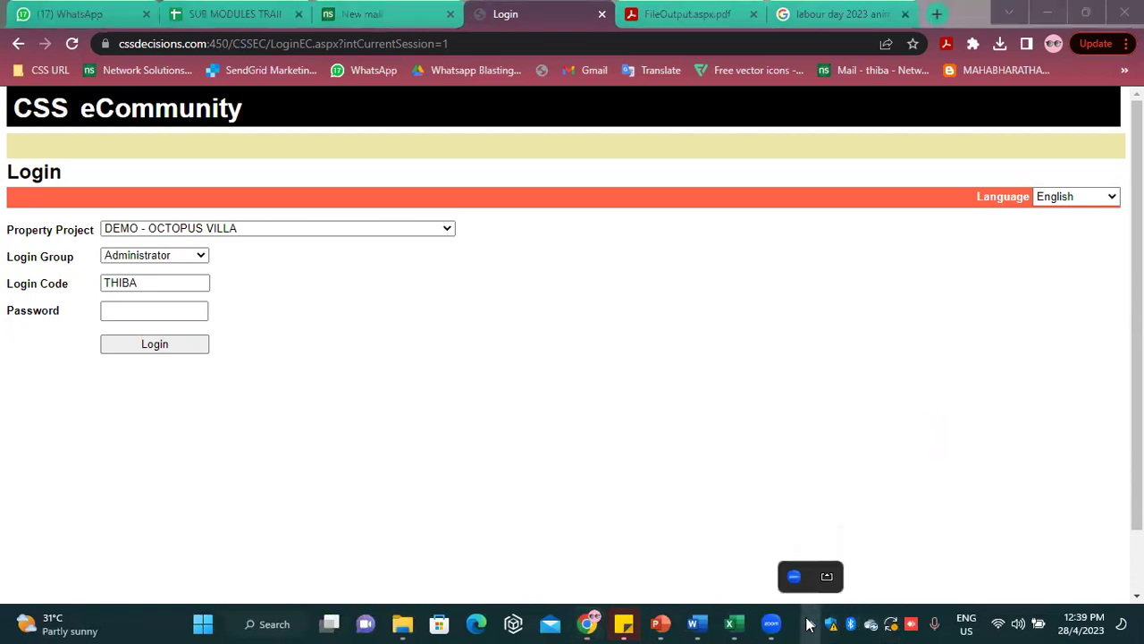
{"action": "right_click", "coordinate": [824, 576]}
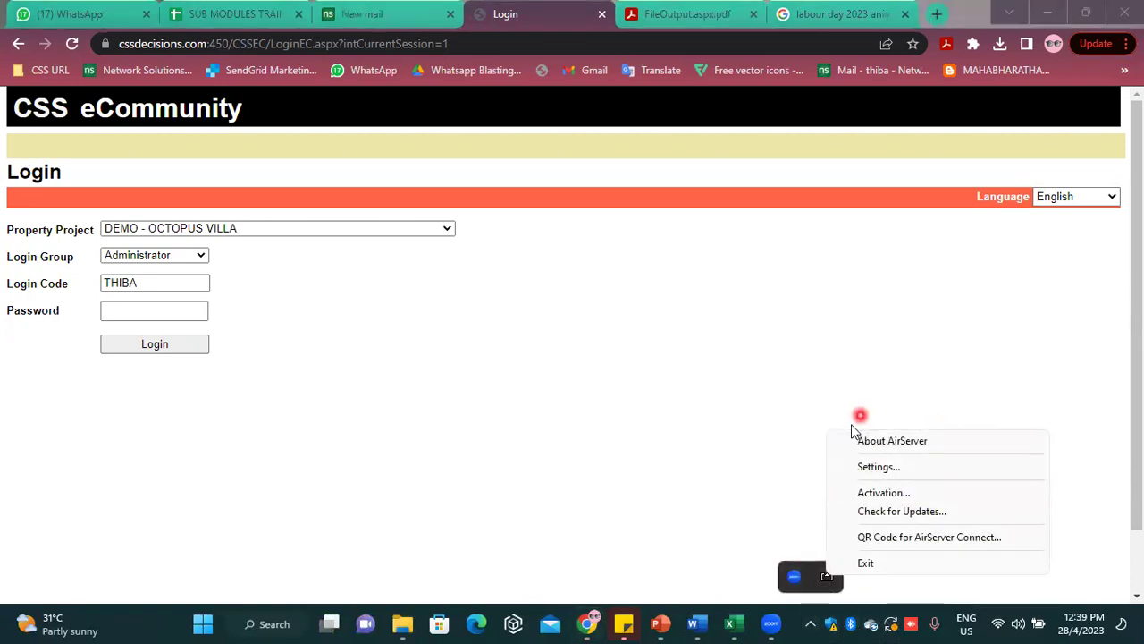
{"action": "left_click", "coordinate": [864, 564]}
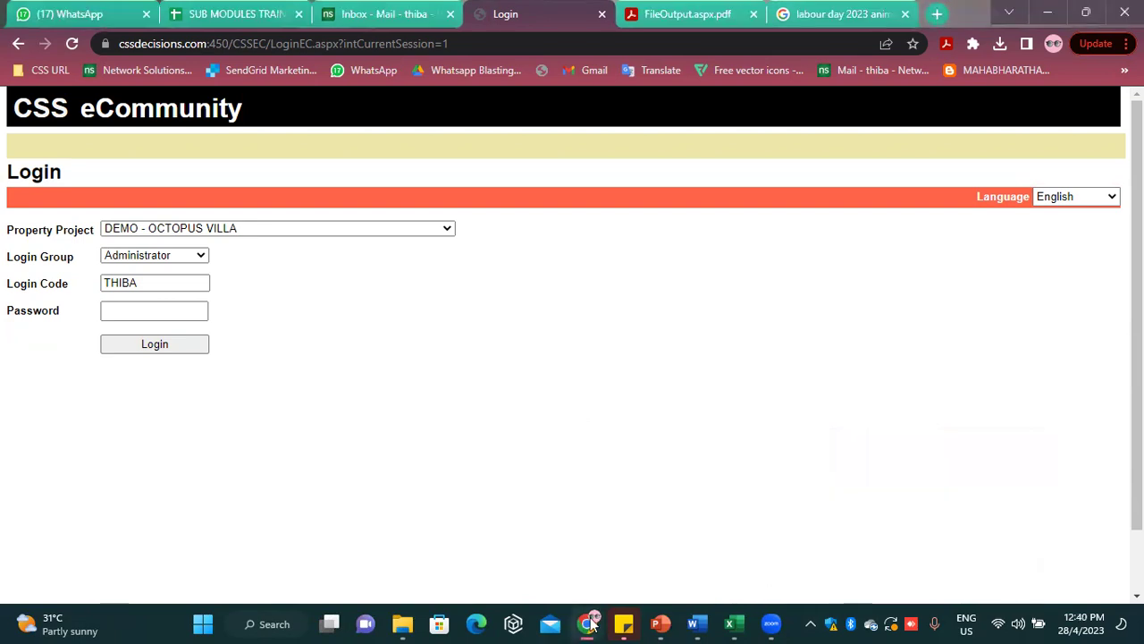
{"action": "left_click", "coordinate": [810, 625]}
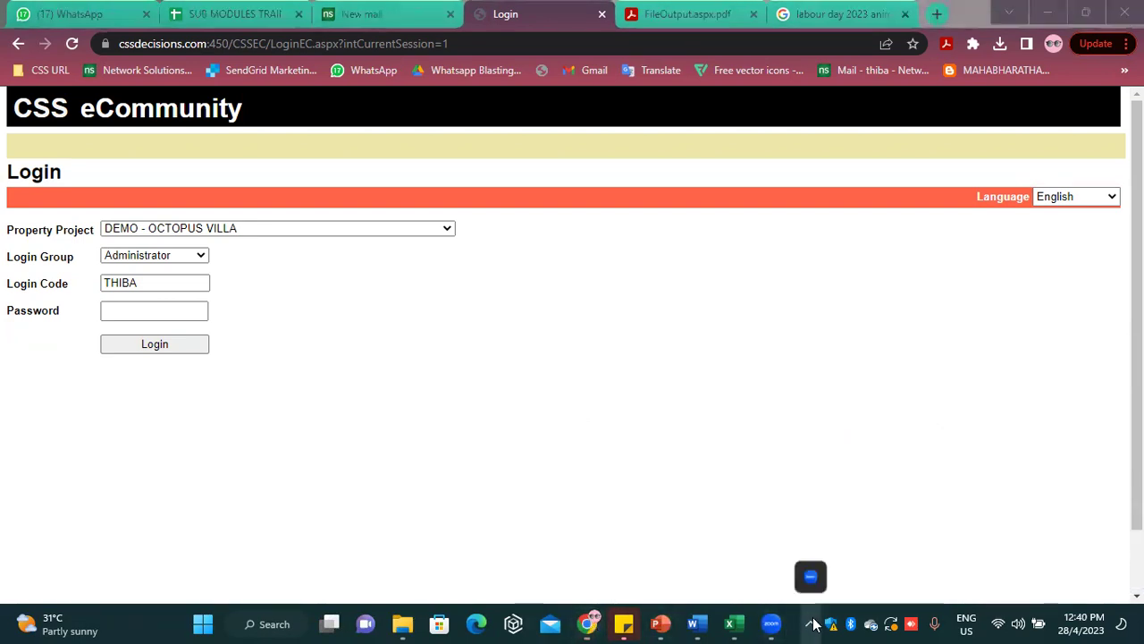
{"action": "left_click", "coordinate": [269, 624]}
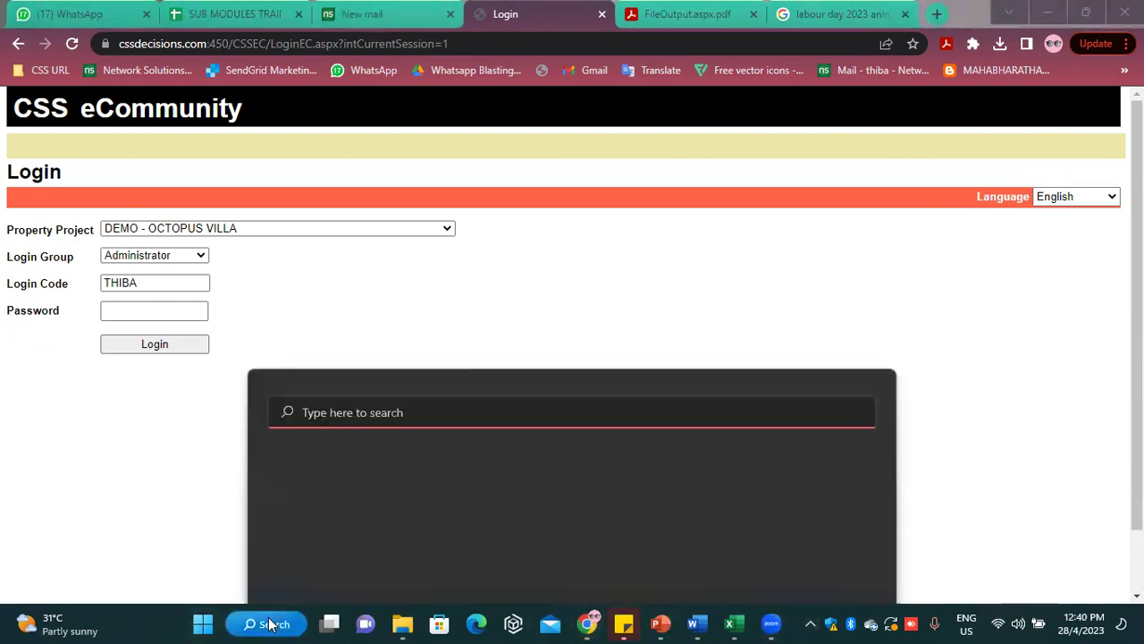
{"action": "type", "text": "a"}
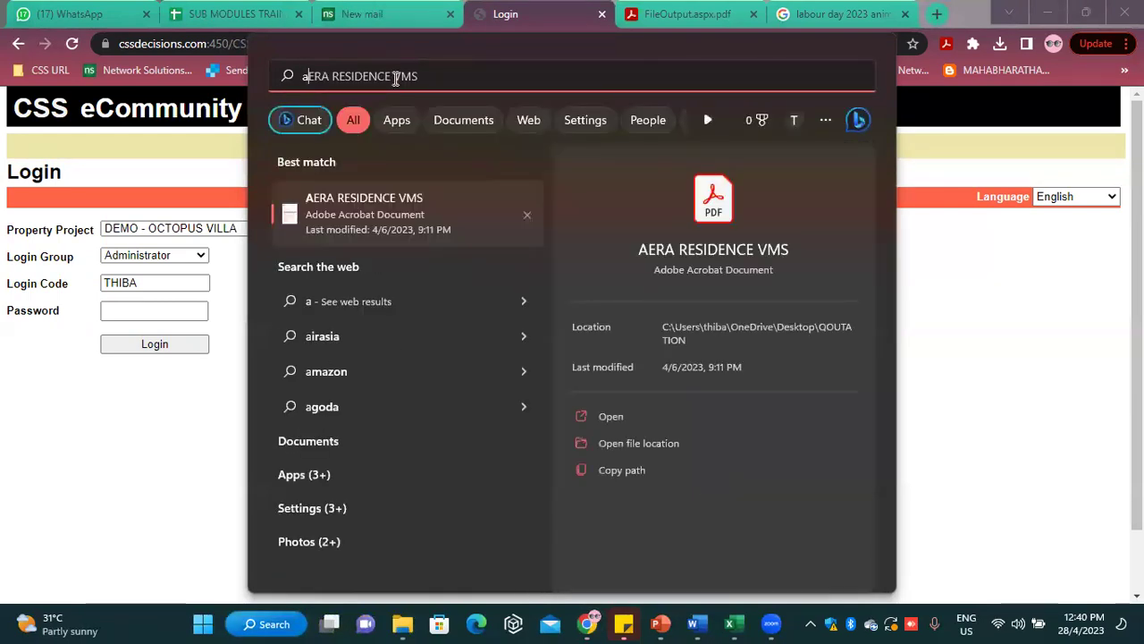
{"action": "type", "text": "ir"}
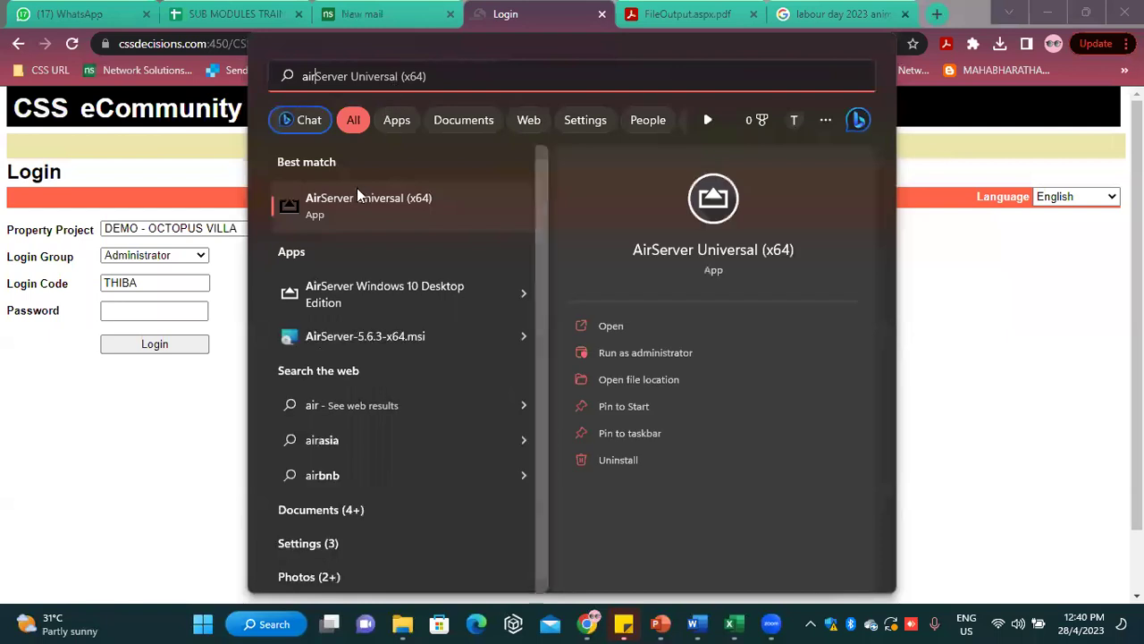
{"action": "left_click", "coordinate": [358, 189]}
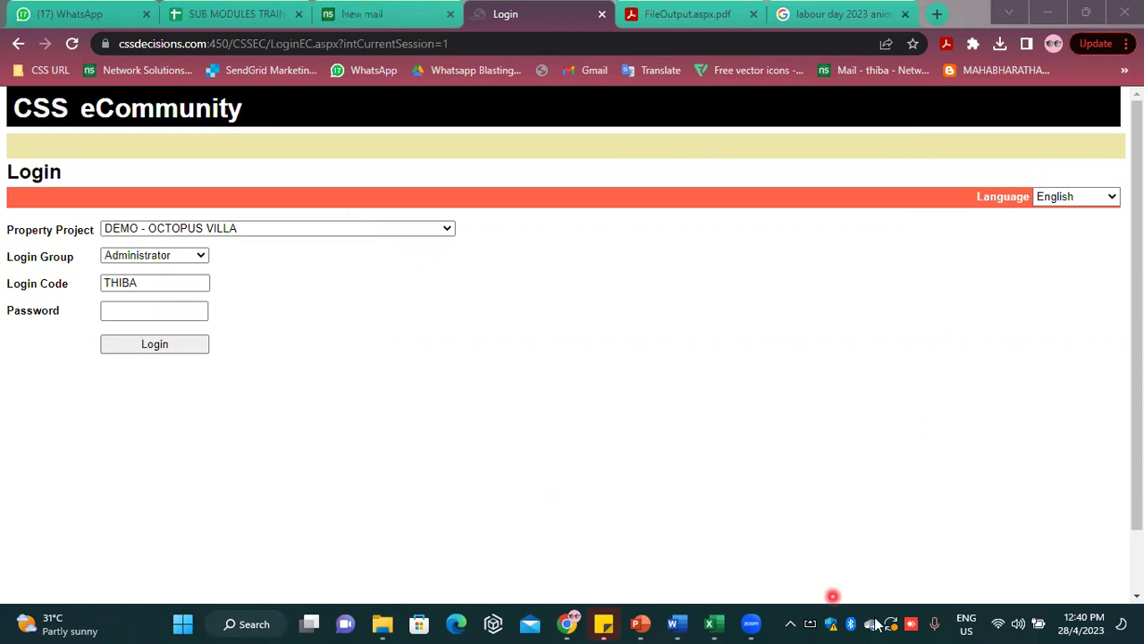
Show AirServer's QR code, connect the phone via Screen Mirroring, then minimize the QR window
{"action": "right_click", "coordinate": [814, 623]}
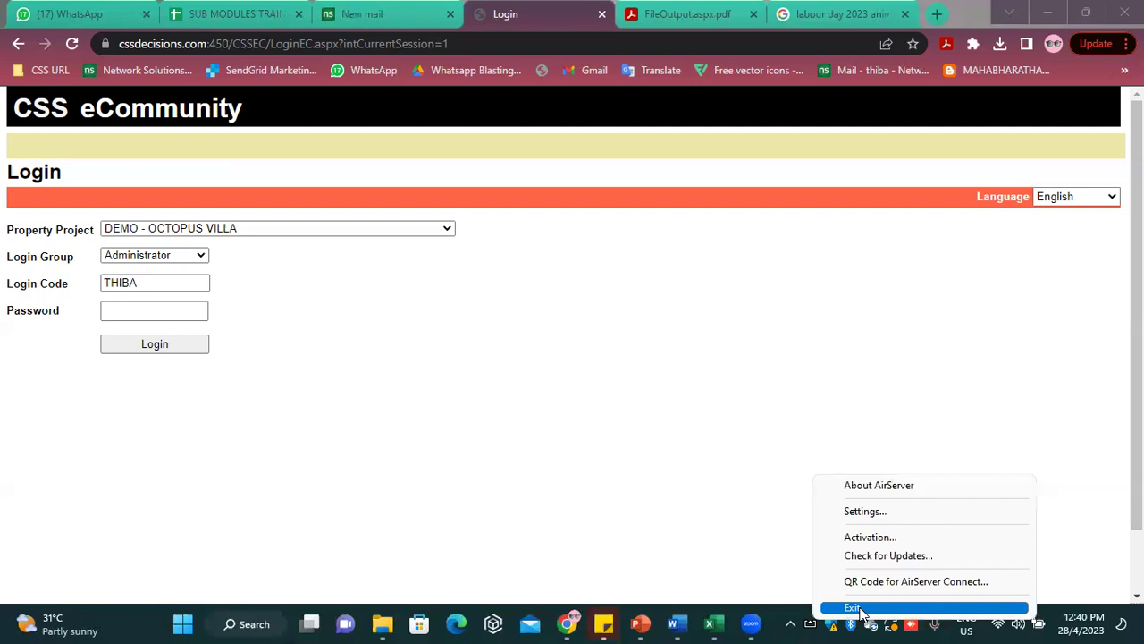
{"action": "left_click", "coordinate": [892, 582]}
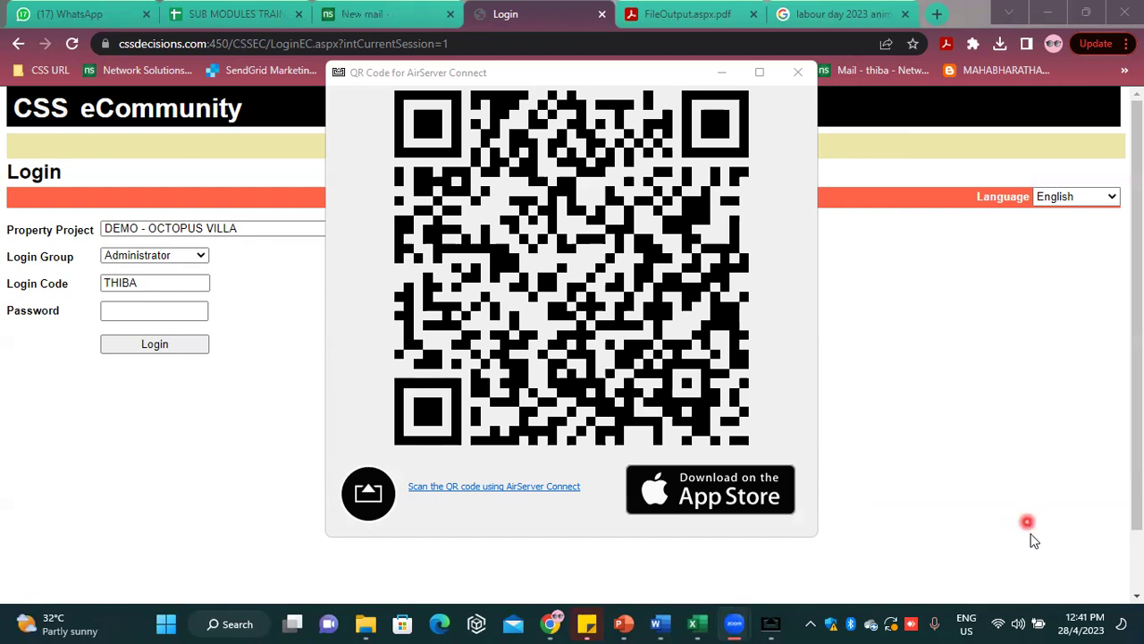
{"action": "left_click", "coordinate": [1010, 623]}
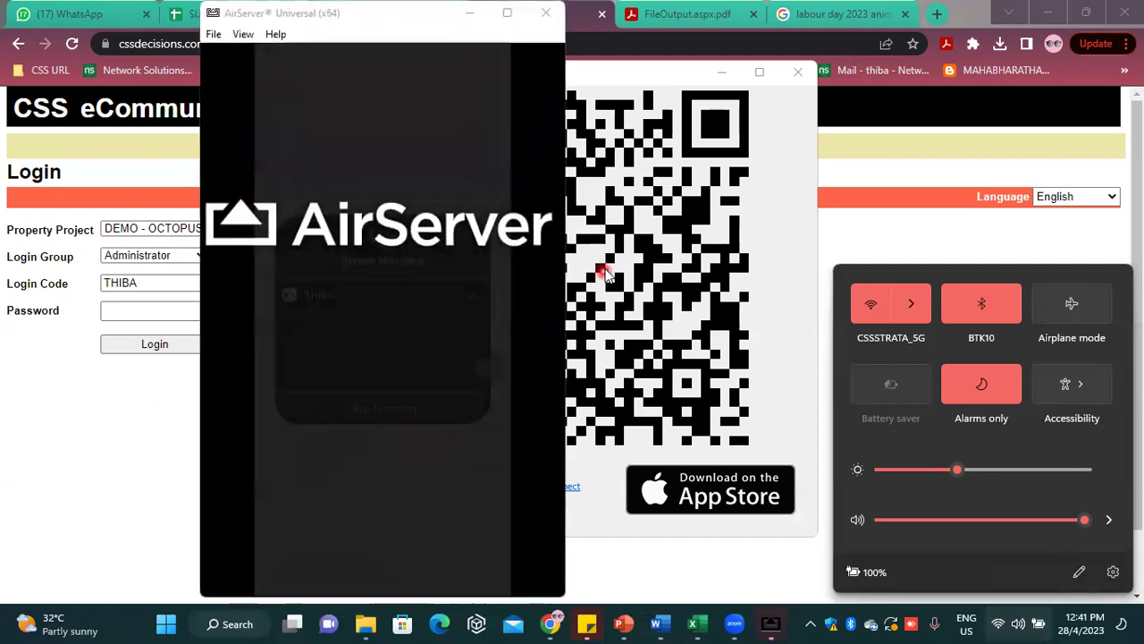
{"action": "left_click", "coordinate": [722, 71]}
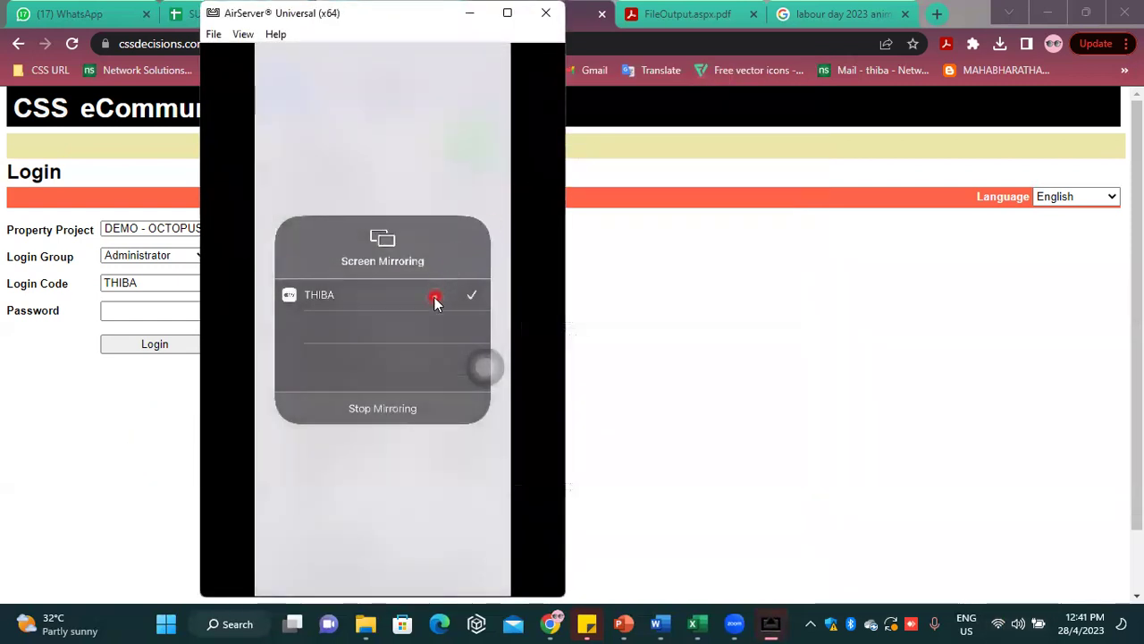
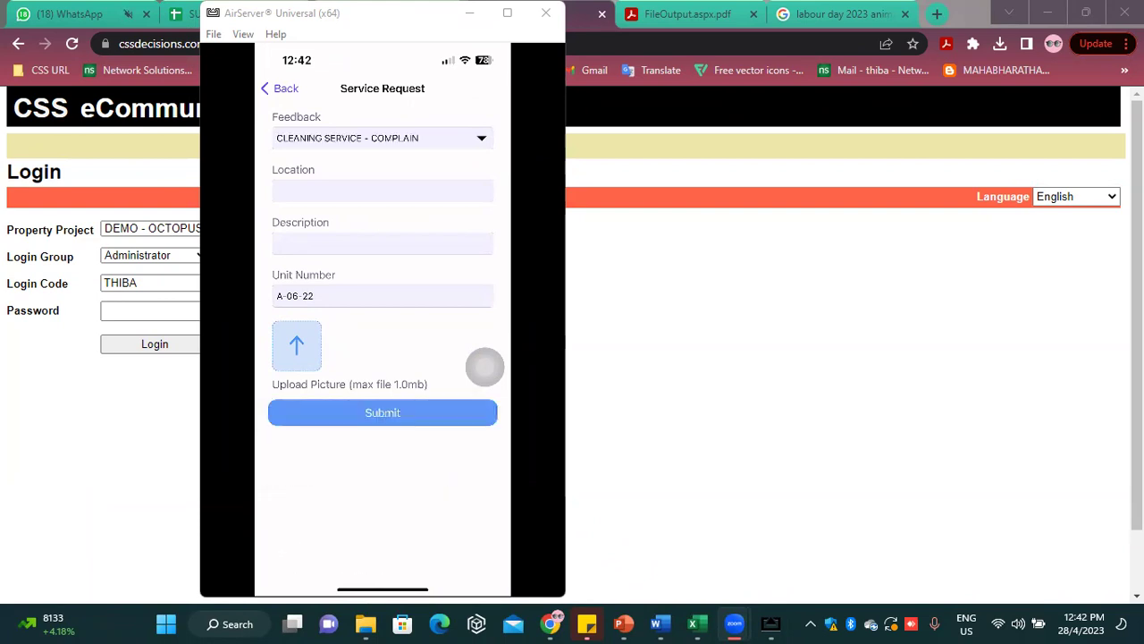
Enter Location 'lobby' and Description 'lobby tiles dirty' for the cleaning complaint
{"action": "left_click", "coordinate": [382, 191]}
{"action": "type", "text": "lo"}
{"action": "type", "text": "bby"}
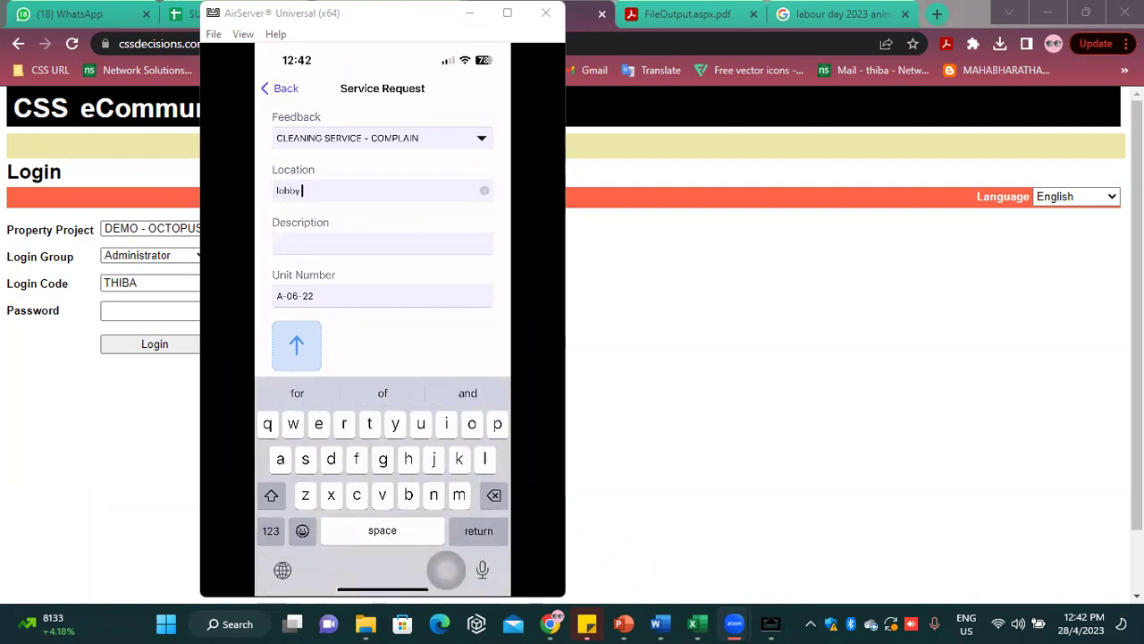
{"action": "left_click", "coordinate": [382, 243]}
{"action": "type", "text": "oibby t"}
{"action": "type", "text": "e"}
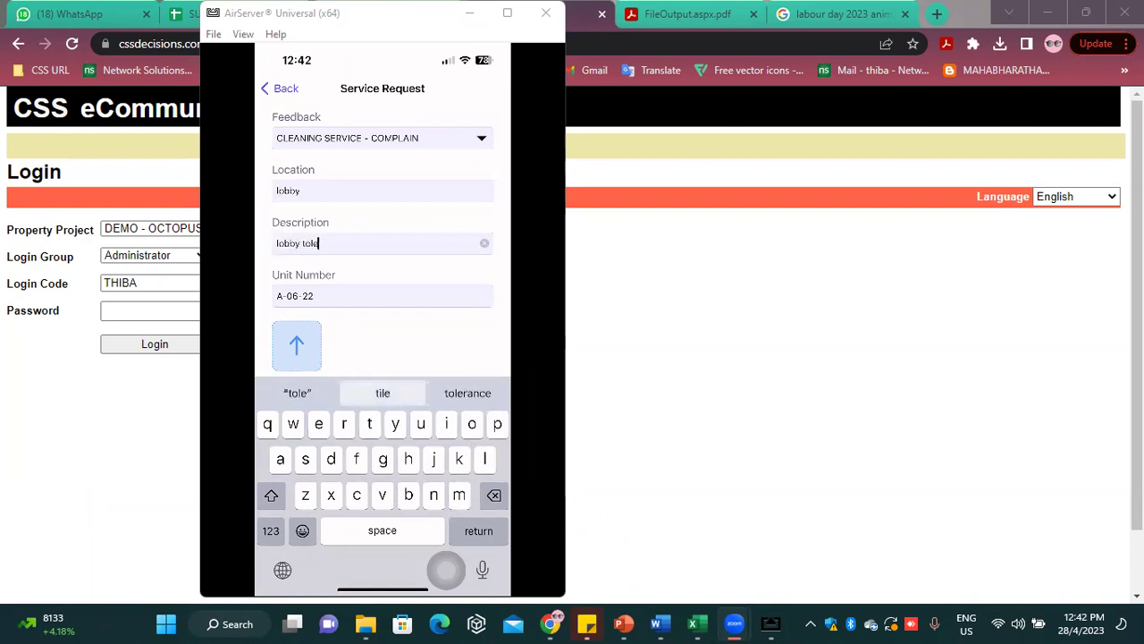
{"action": "type", "text": "s d"}
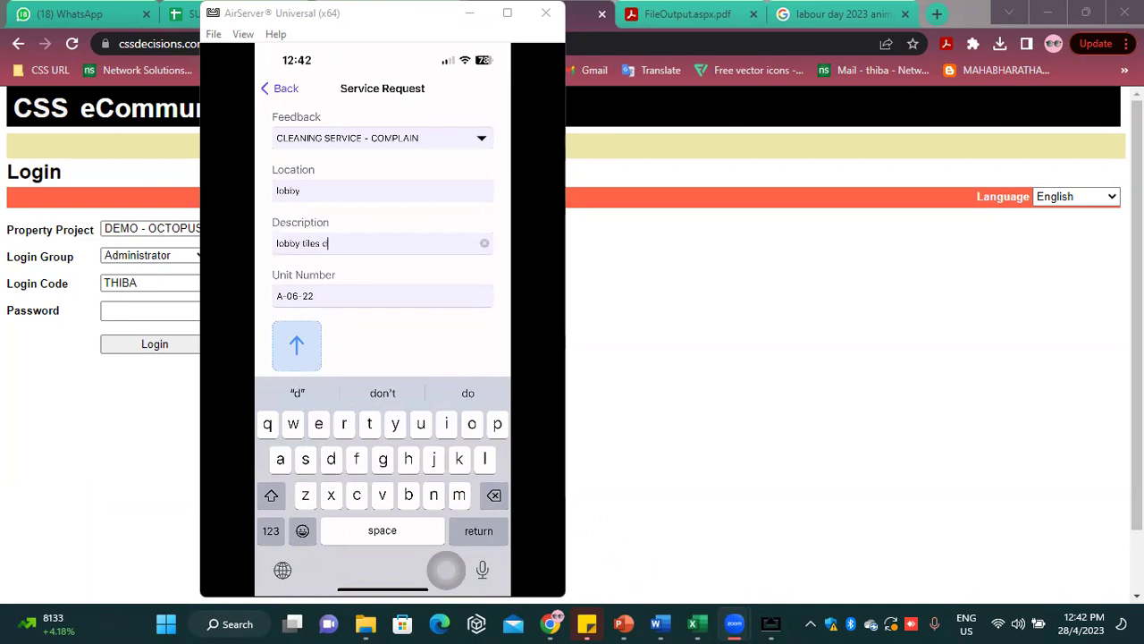
{"action": "type", "text": "irty"}
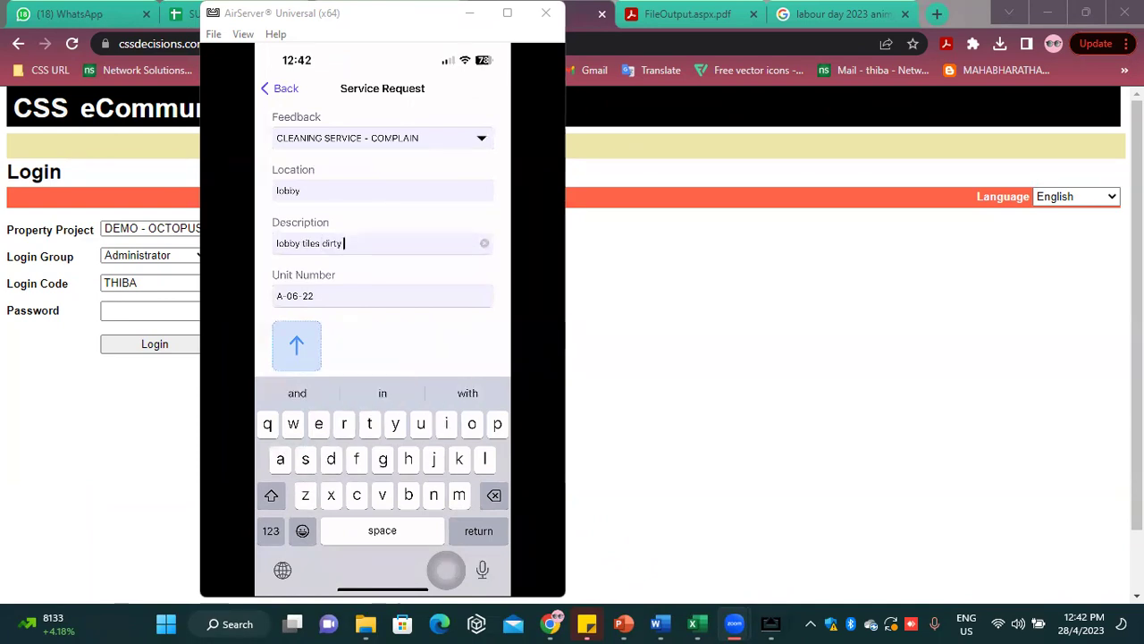
{"action": "left_click", "coordinate": [485, 366]}
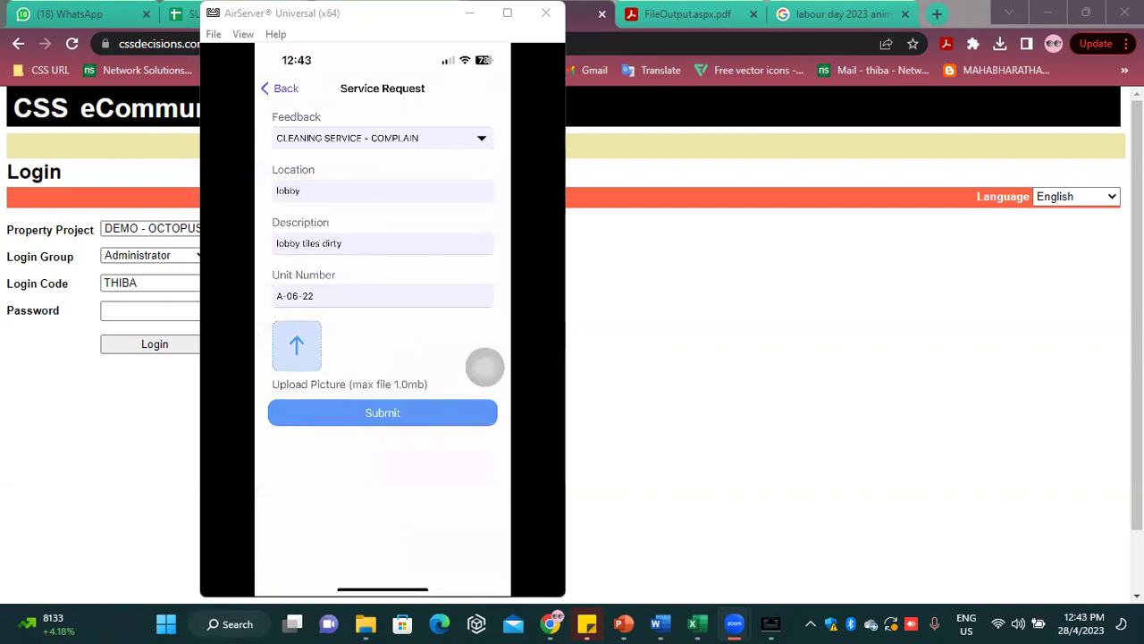
Skip attaching a picture, submit the request, close the thank-you message, and return to the browser
{"action": "left_click", "coordinate": [297, 346]}
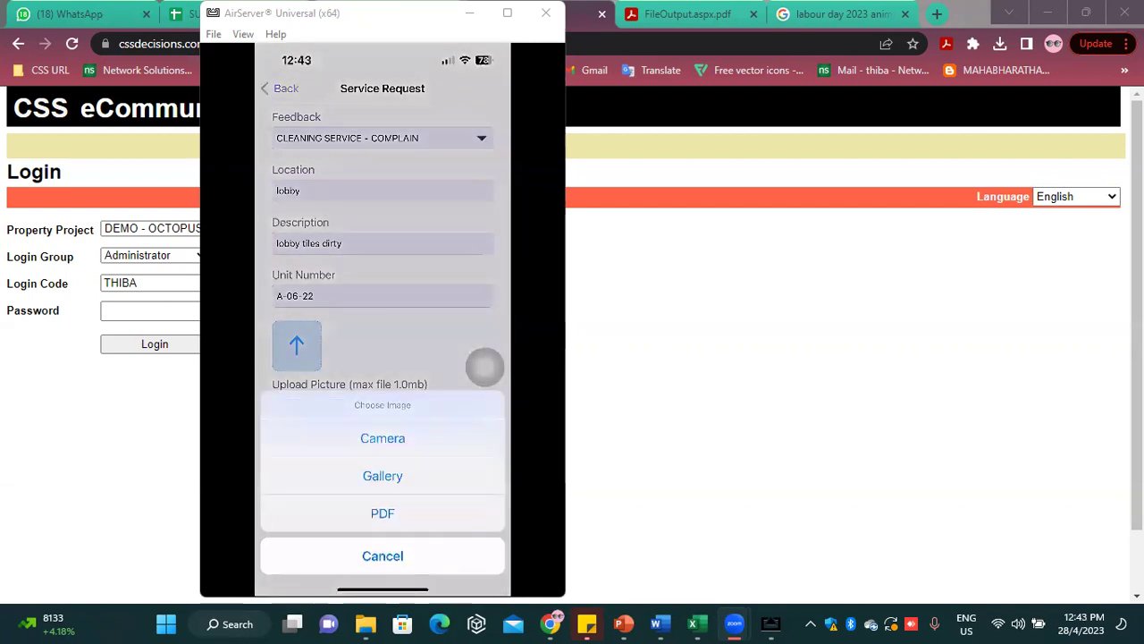
{"action": "left_click", "coordinate": [383, 555]}
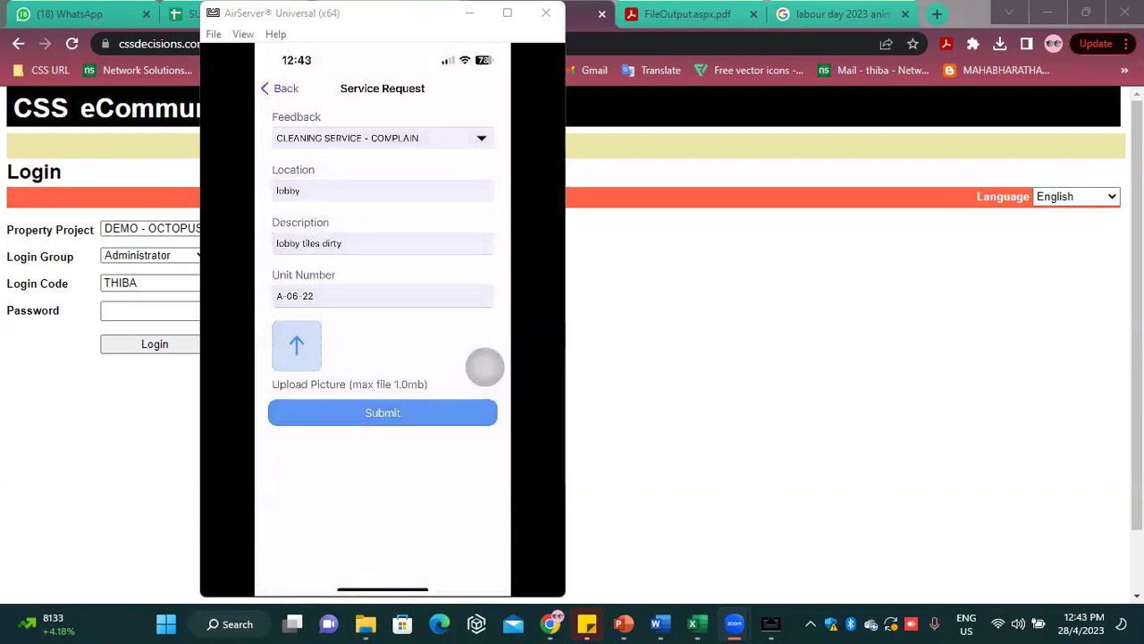
{"action": "left_click", "coordinate": [382, 412]}
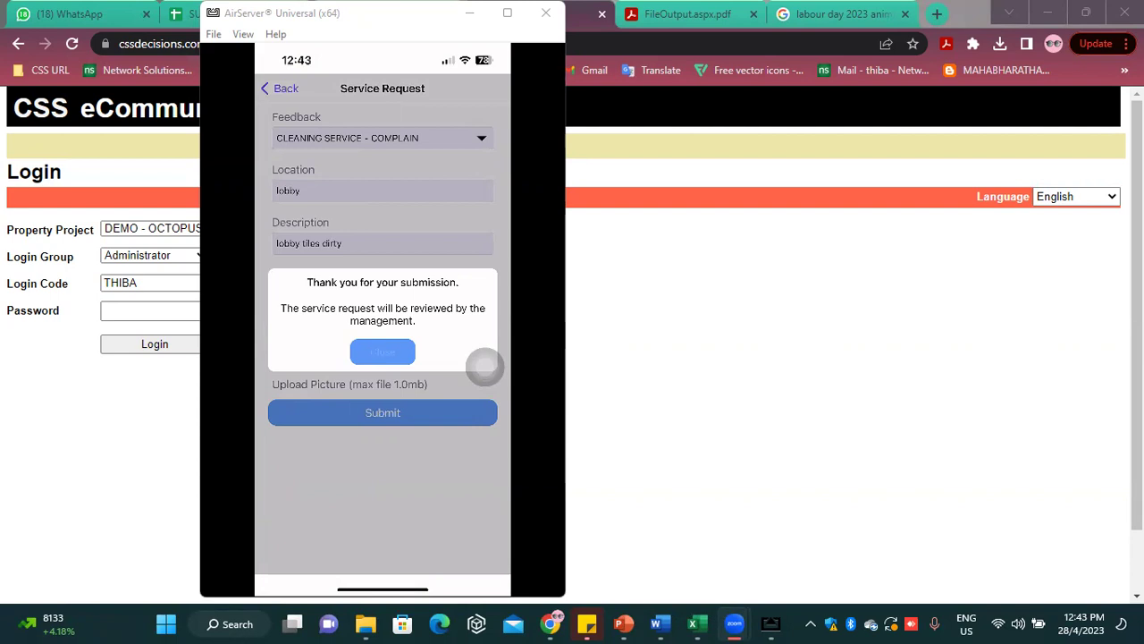
{"action": "left_click", "coordinate": [383, 351]}
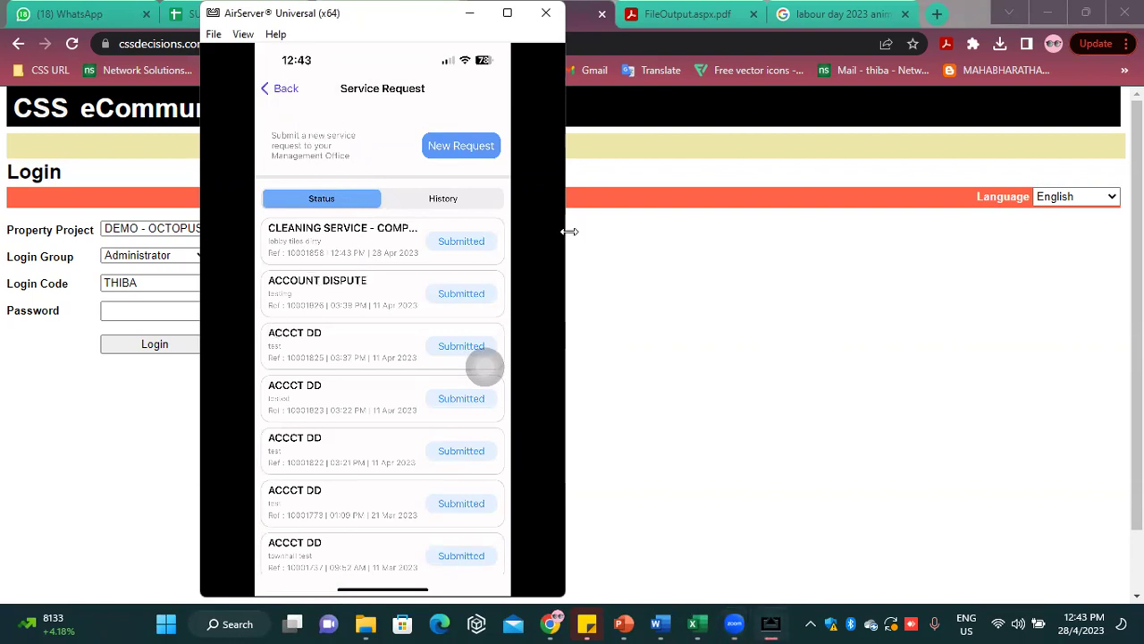
{"action": "left_click", "coordinate": [579, 204]}
Log in to System Manager through the pm 444 bookmark with the admin password and dismiss the messages alert
{"action": "left_click", "coordinate": [121, 307]}
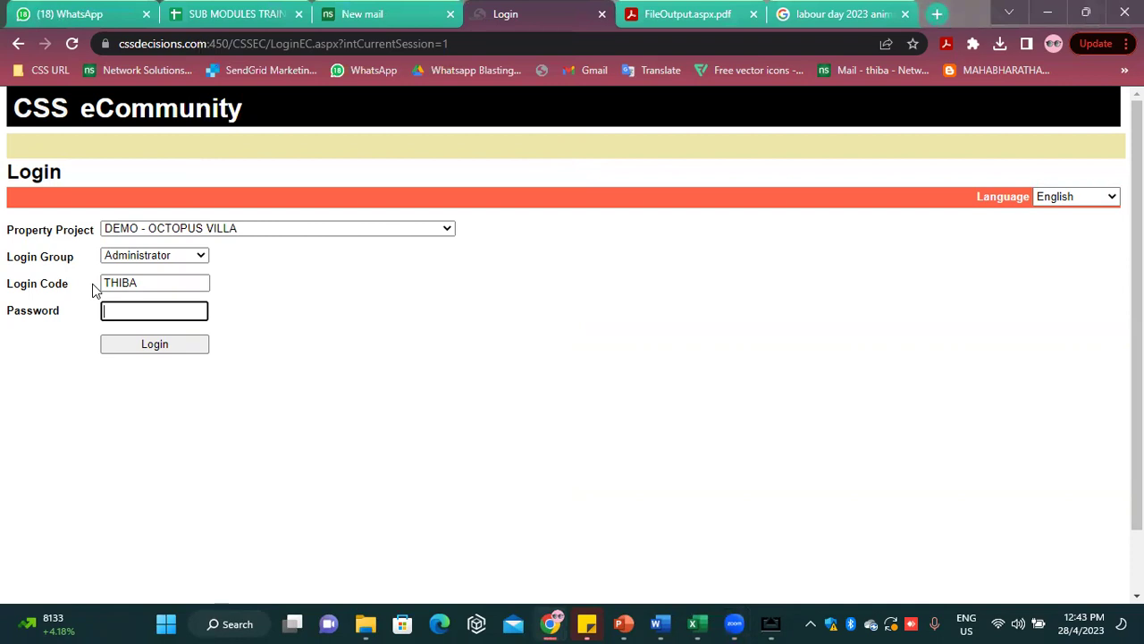
{"action": "left_click", "coordinate": [37, 69]}
{"action": "left_click", "coordinate": [72, 152]}
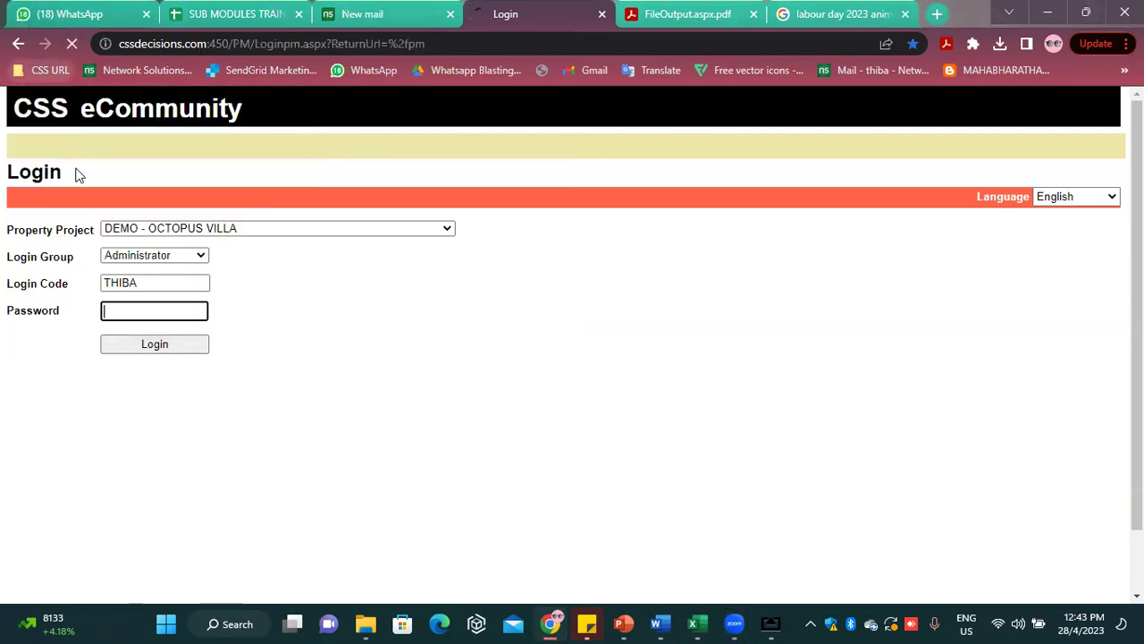
{"action": "type", "text": "•••"}
{"action": "key", "text": "Return"}
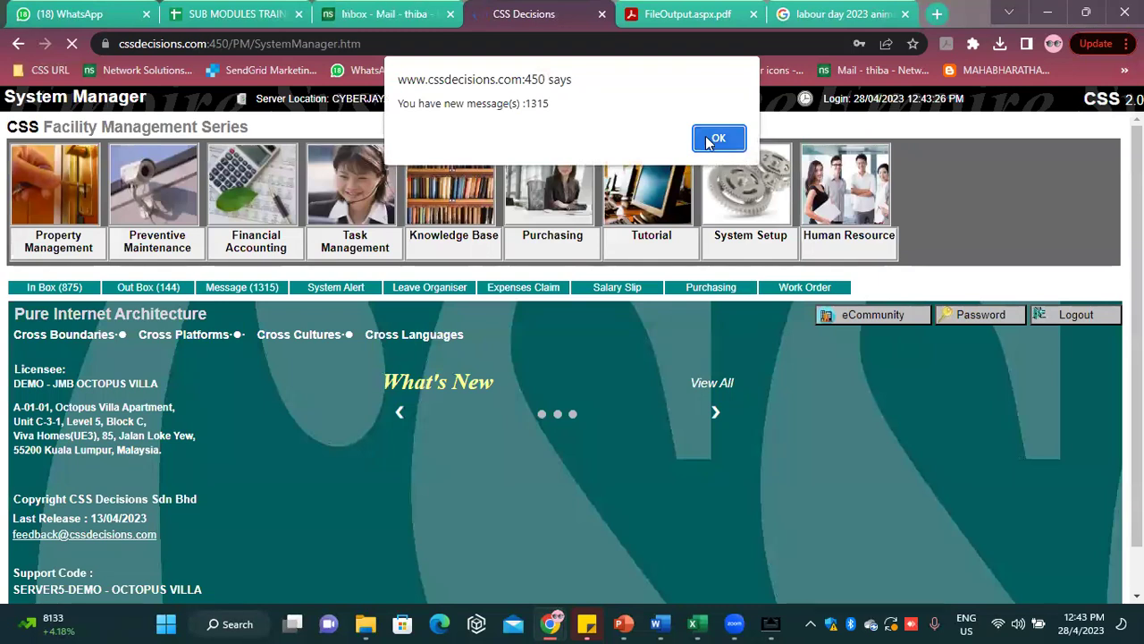
{"action": "left_click", "coordinate": [716, 140]}
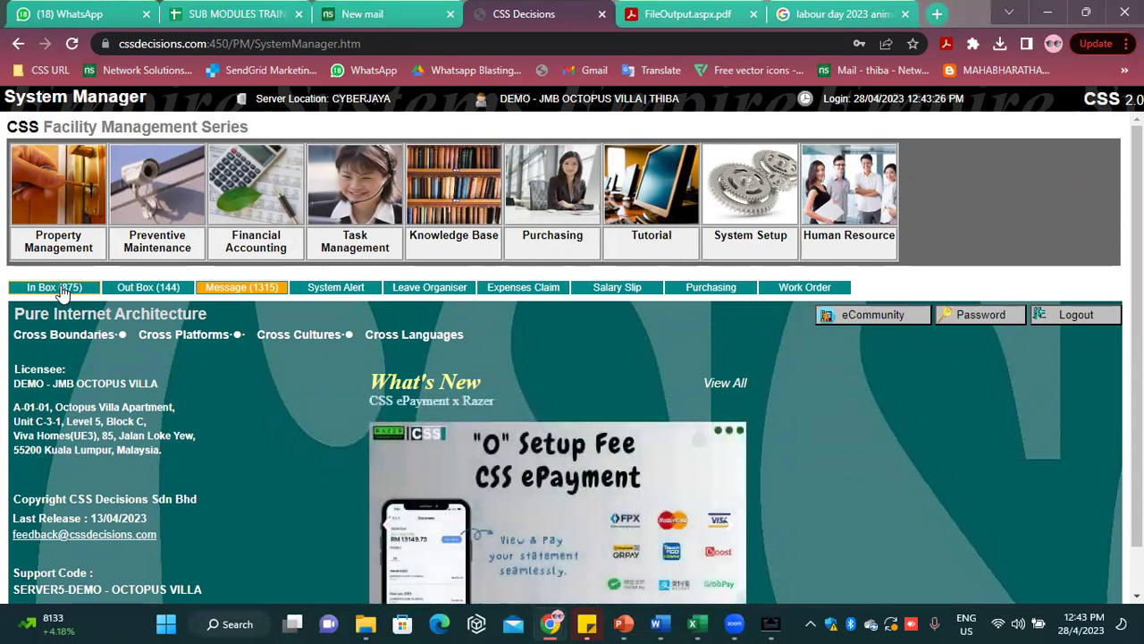
Open service request A-06-22 from the In Box
{"action": "left_click", "coordinate": [61, 288]}
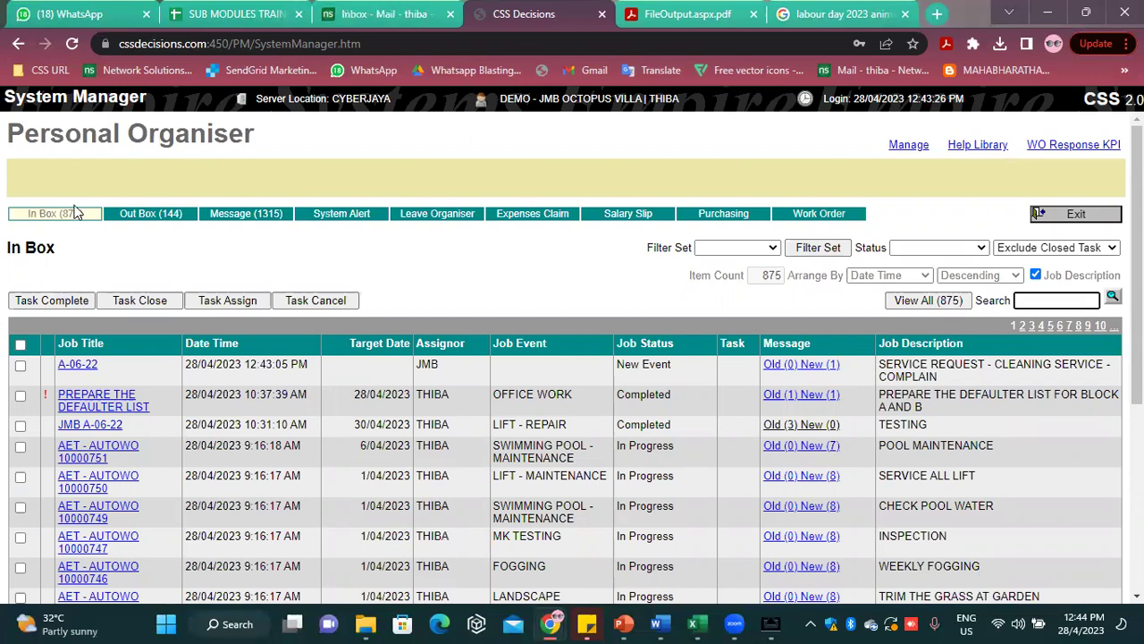
{"action": "left_click", "coordinate": [83, 366]}
{"action": "scroll", "coordinate": [411, 474], "scroll_direction": "down", "scroll_amount": 2}
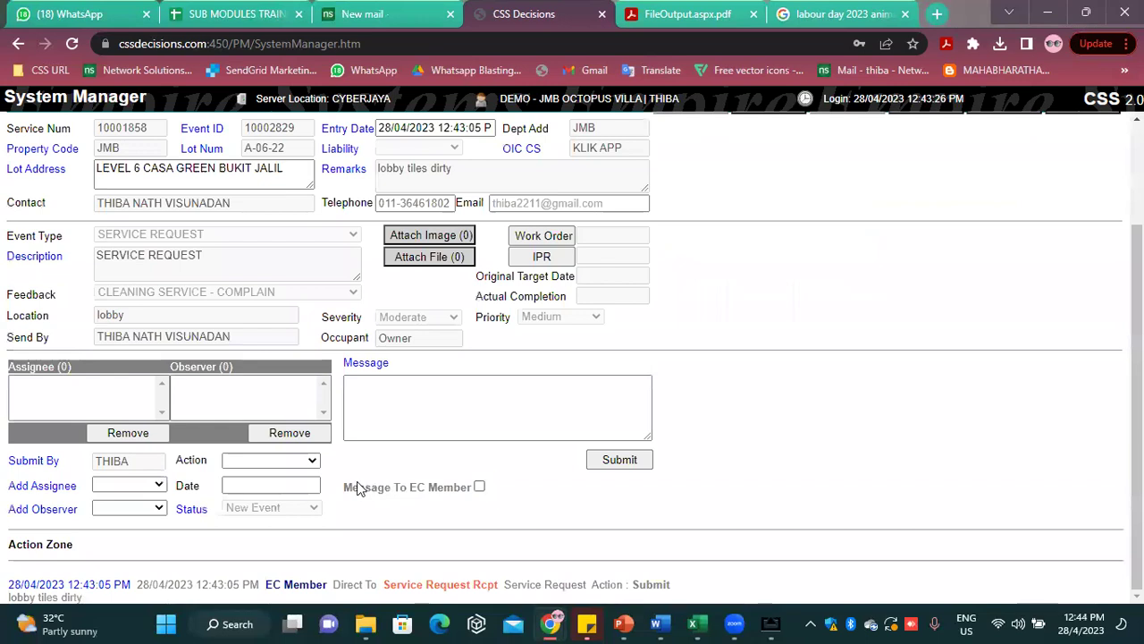
{"action": "scroll", "coordinate": [429, 393], "scroll_direction": "up", "scroll_amount": 1}
{"action": "scroll", "coordinate": [295, 429], "scroll_direction": "down", "scroll_amount": 1}
Submit the reply 'NOTED, WILL LOOK INTO IT', also sent to the EC member
{"action": "left_click", "coordinate": [378, 396]}
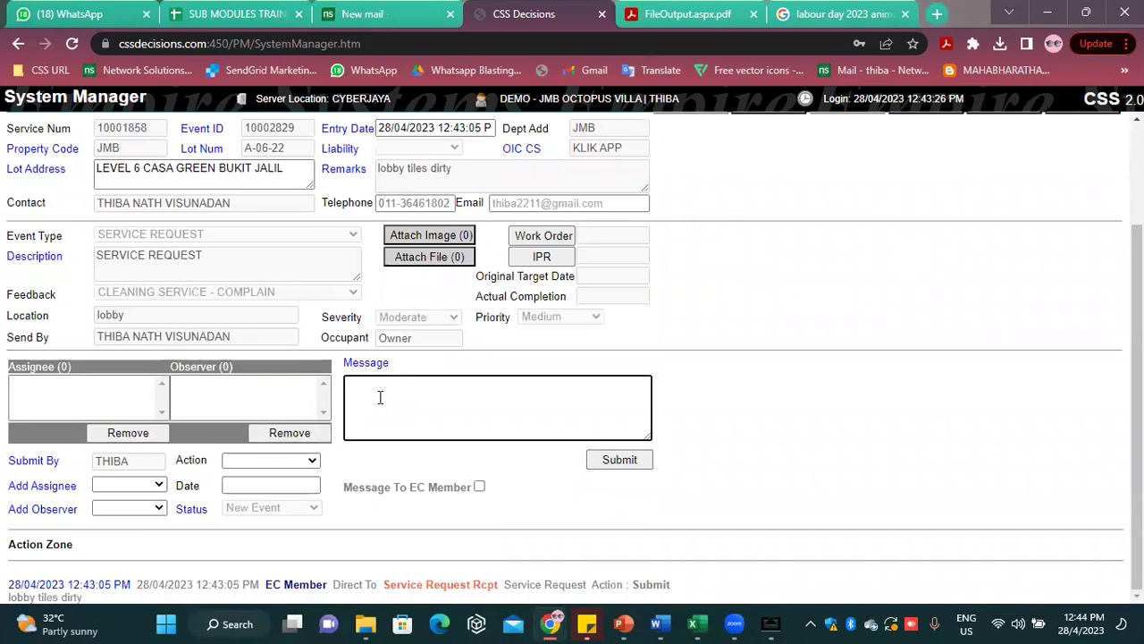
{"action": "key", "text": "Caps_Lock"}
{"action": "type", "text": "NO"}
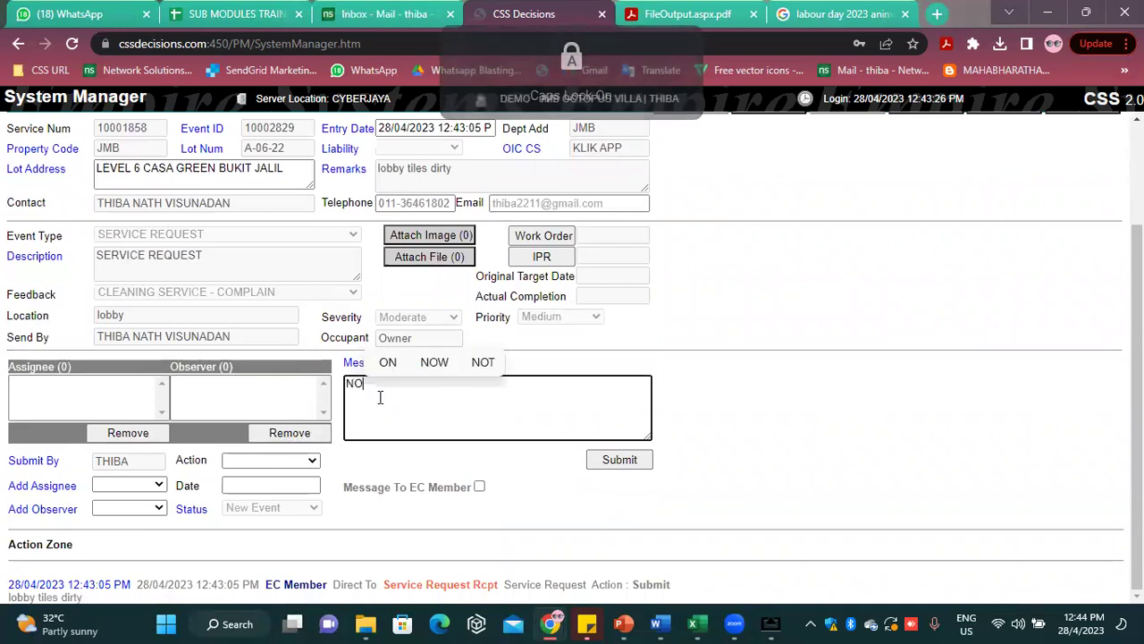
{"action": "type", "text": "TED, W"}
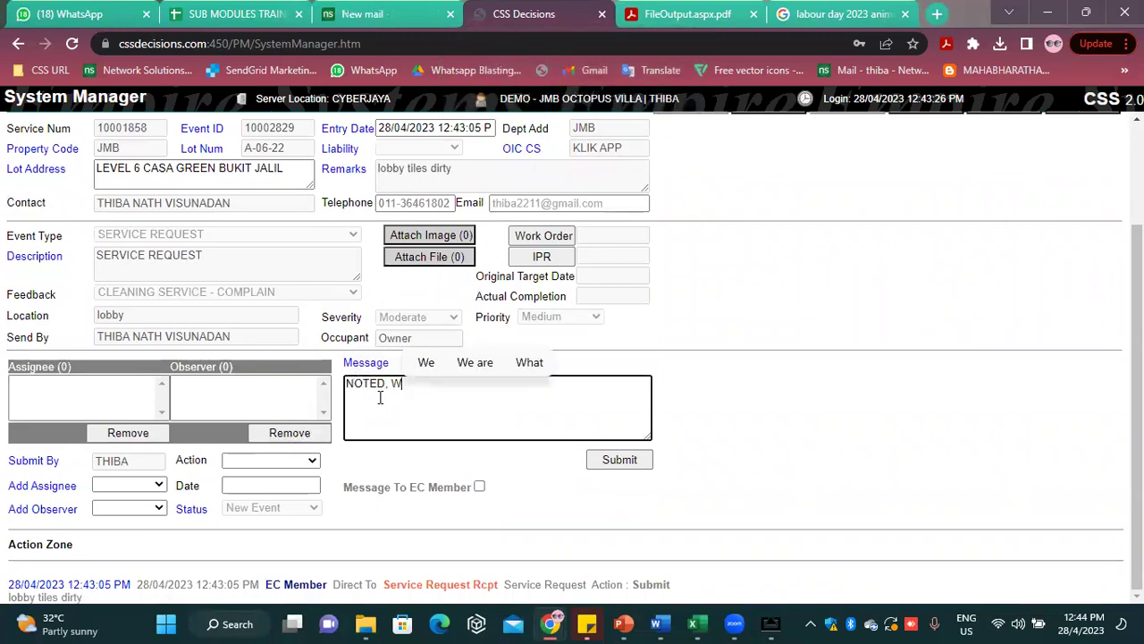
{"action": "type", "text": "ILL "}
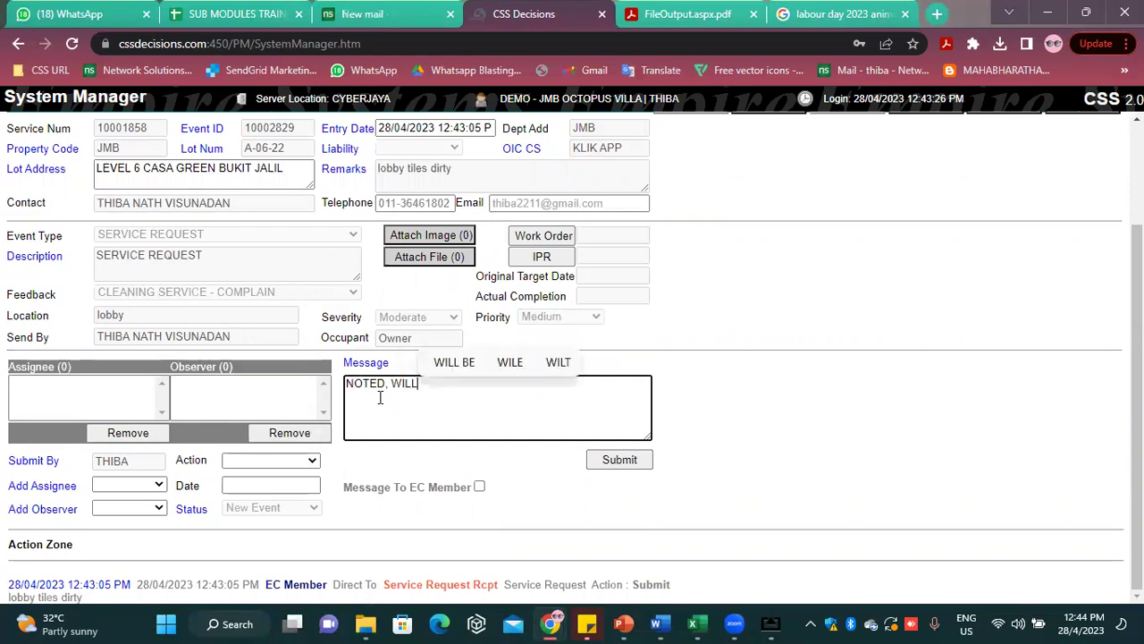
{"action": "type", "text": "LOOK I"}
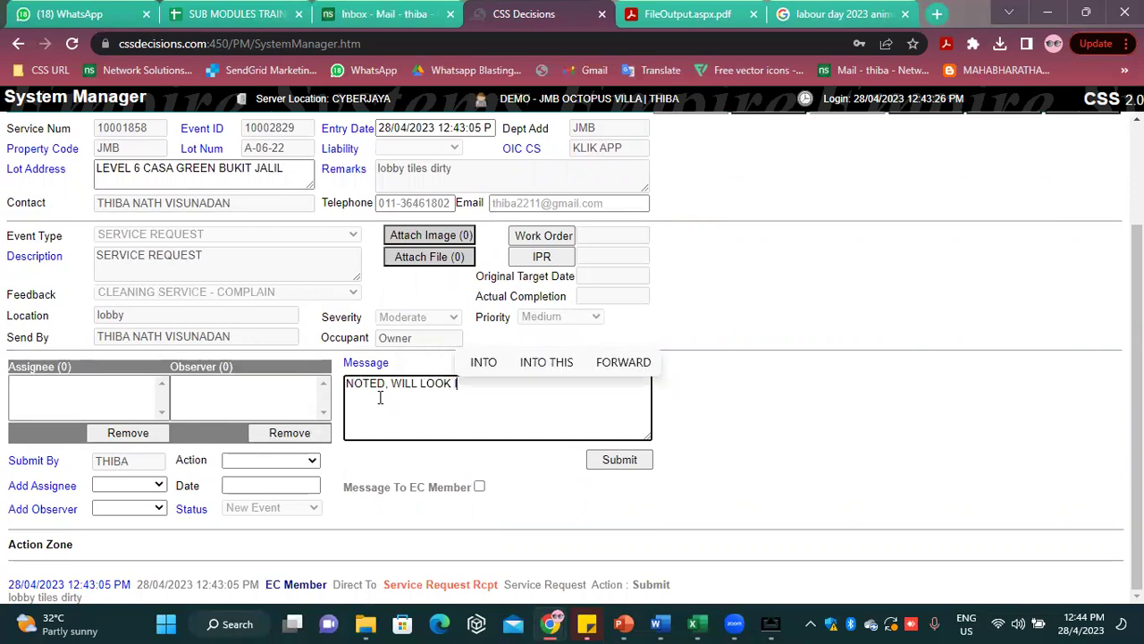
{"action": "type", "text": "NTO IT"}
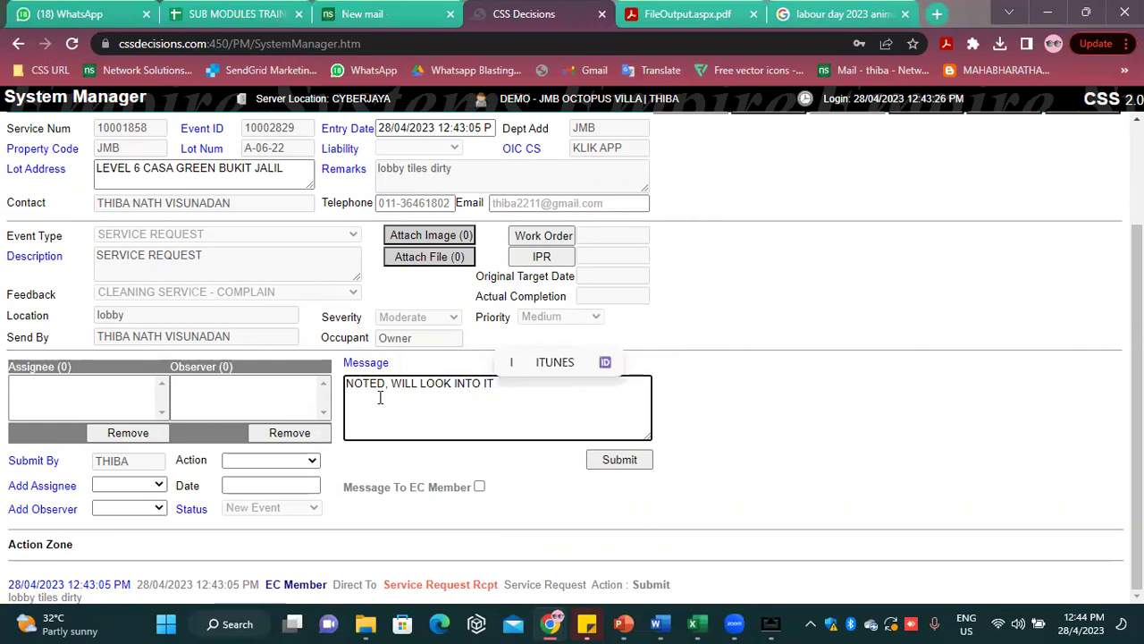
{"action": "left_click", "coordinate": [480, 488]}
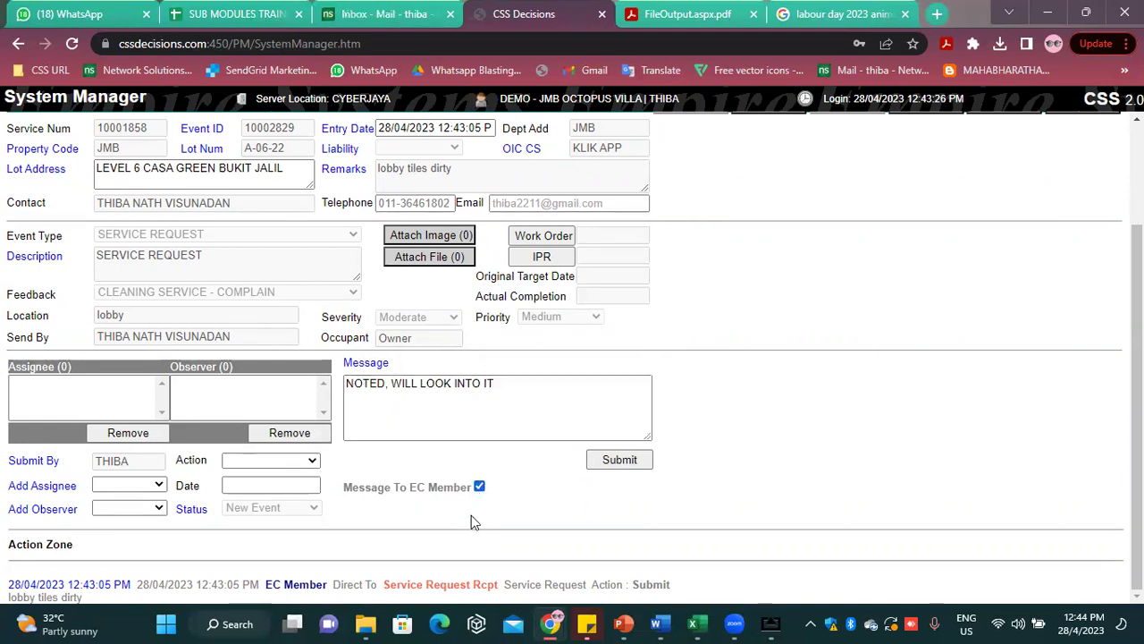
{"action": "left_click", "coordinate": [626, 461]}
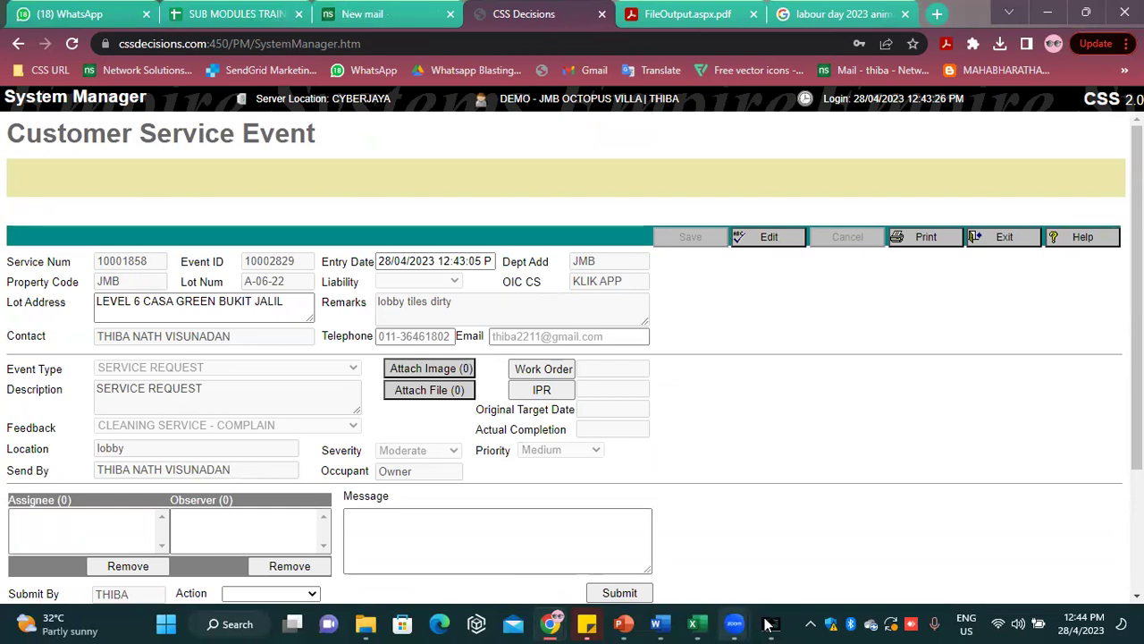
Post 'Okay, thanks for your reply' from the mirrored phone app, then return to the service event page
{"action": "mouse_move", "coordinate": [770, 624]}
{"action": "left_click", "coordinate": [822, 572]}
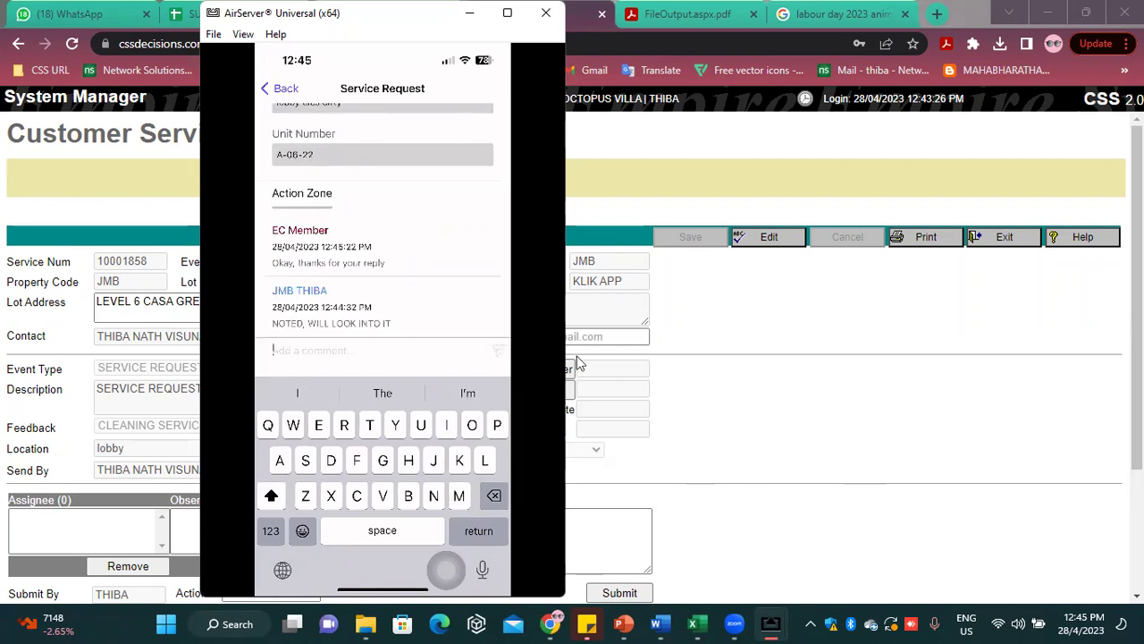
{"action": "left_click", "coordinate": [748, 457]}
Set the action to Completed with message 'DONE', also sent to the EC member, and submit
{"action": "scroll", "coordinate": [563, 426], "scroll_direction": "down", "scroll_amount": 2}
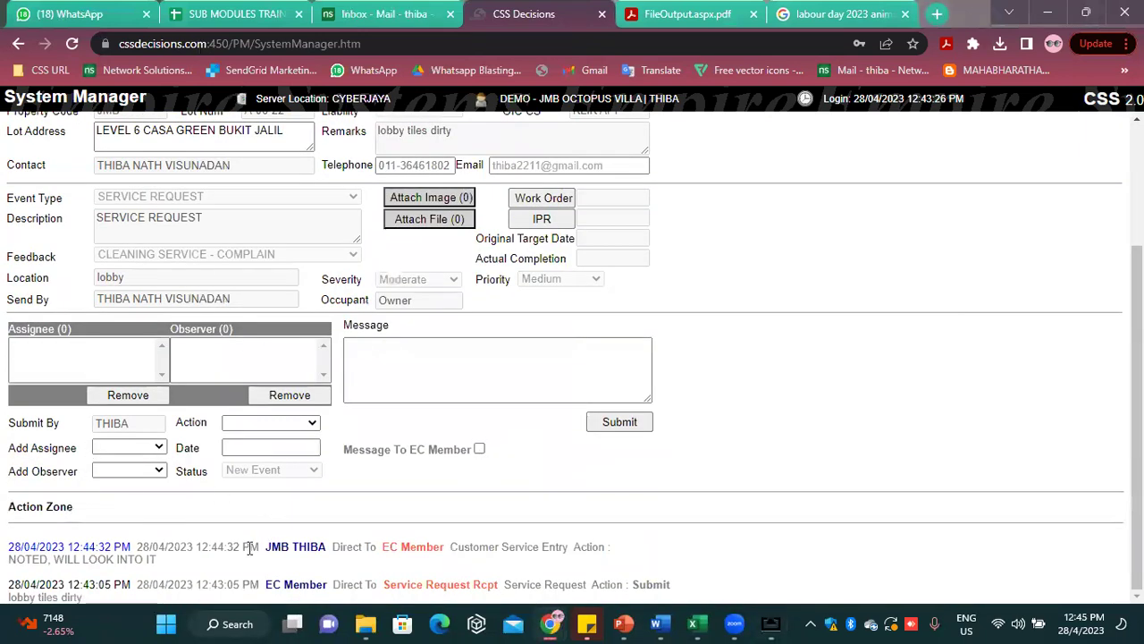
{"action": "left_click", "coordinate": [290, 422]}
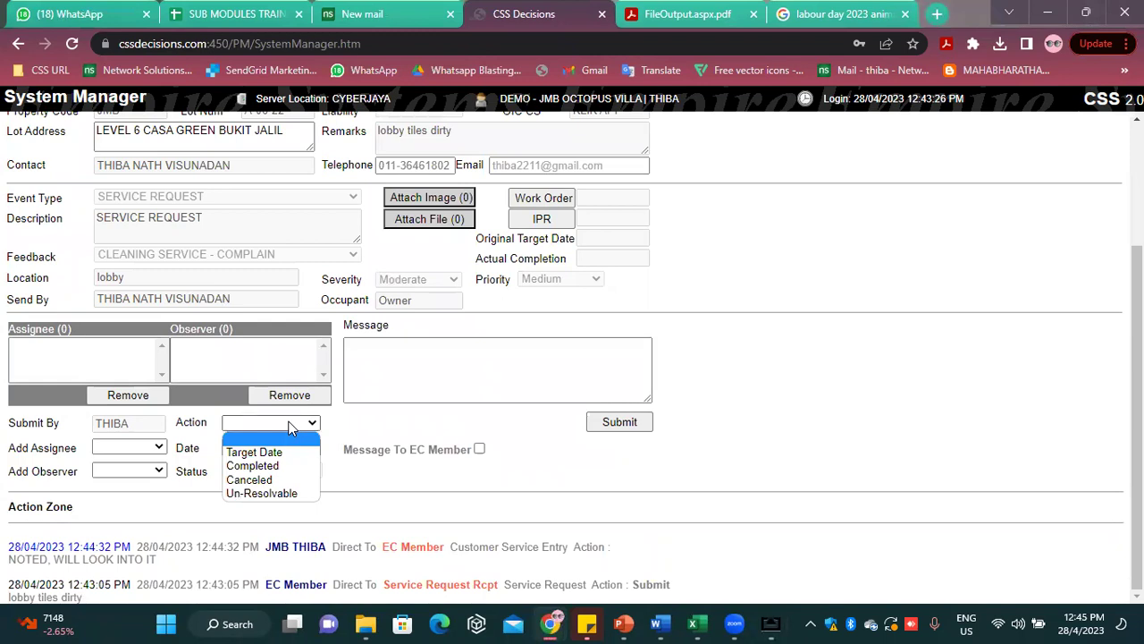
{"action": "left_click", "coordinate": [285, 466]}
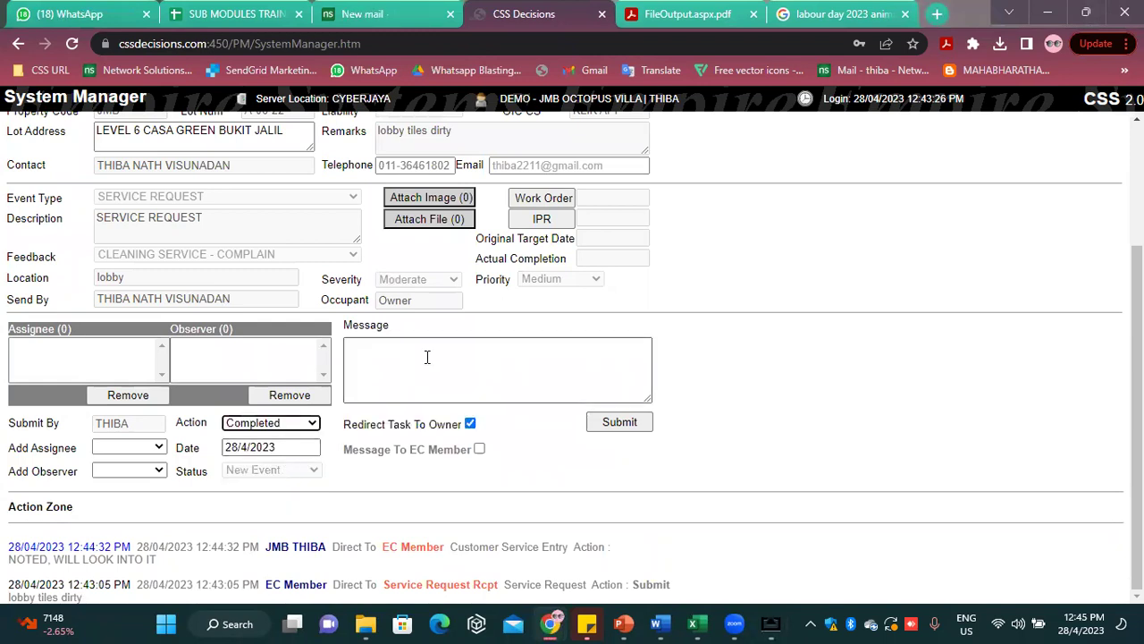
{"action": "left_click", "coordinate": [479, 451]}
{"action": "left_click", "coordinate": [466, 356]}
{"action": "type", "text": "DONE"}
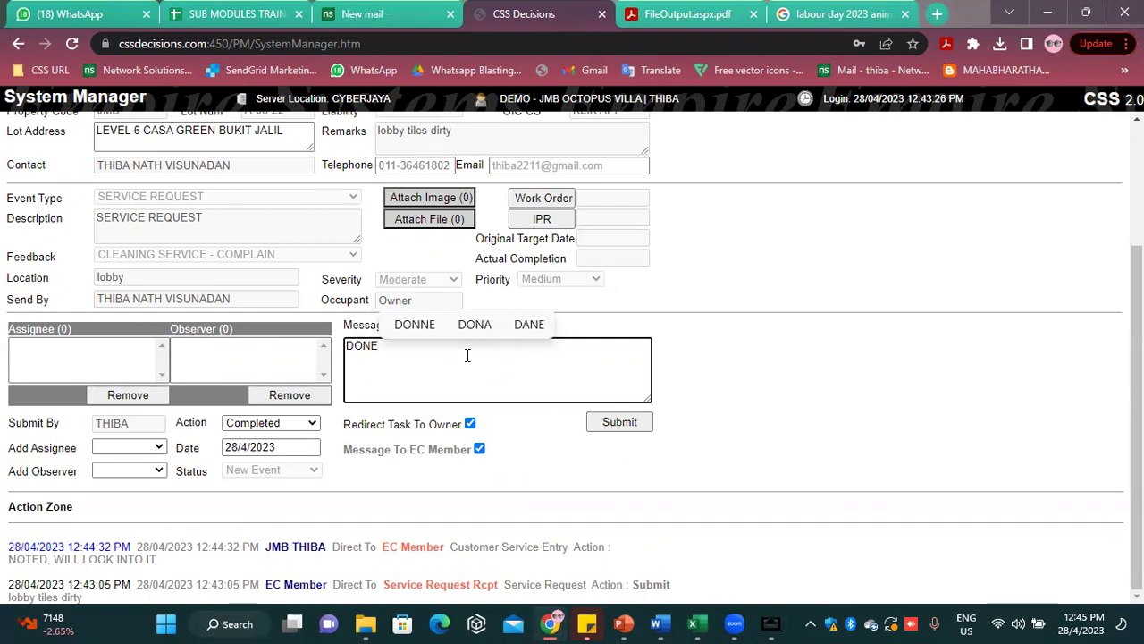
{"action": "scroll", "coordinate": [588, 413], "scroll_direction": "up", "scroll_amount": 2}
{"action": "scroll", "coordinate": [680, 444], "scroll_direction": "down", "scroll_amount": 2}
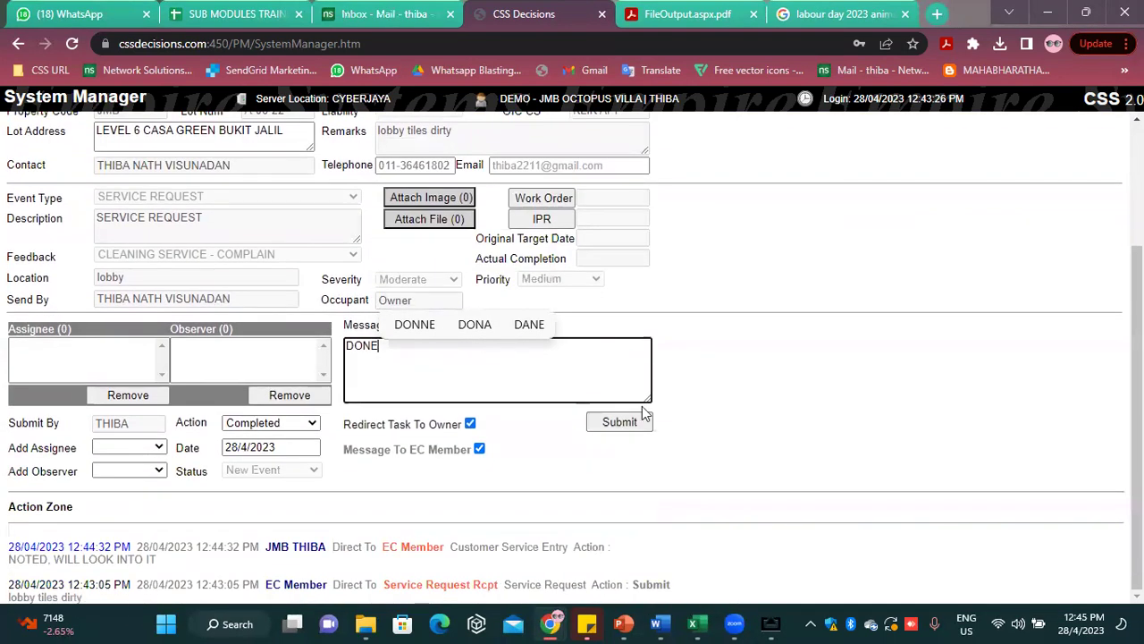
{"action": "left_click", "coordinate": [624, 424]}
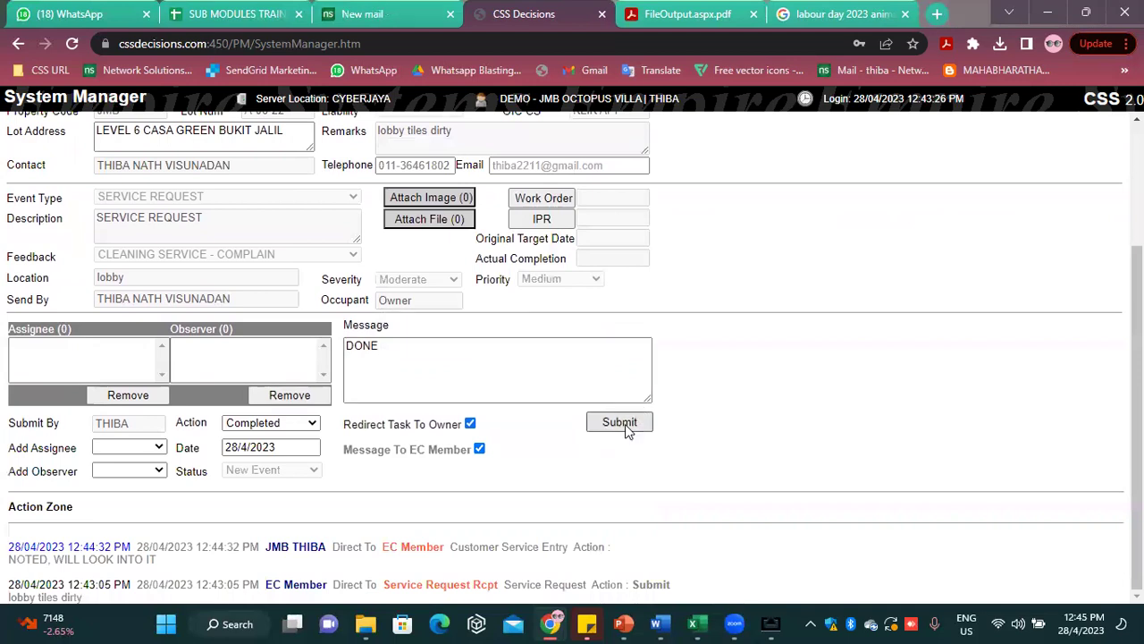
Review the Action Zone log, highlighting the SMS error, the lobby remark and the NOTED entries
{"action": "scroll", "coordinate": [626, 429], "scroll_direction": "down", "scroll_amount": 3}
{"action": "scroll", "coordinate": [626, 429], "scroll_direction": "up", "scroll_amount": 3}
{"action": "left_click_drag", "start_coordinate": [258, 171], "coordinate": [3, 174]}
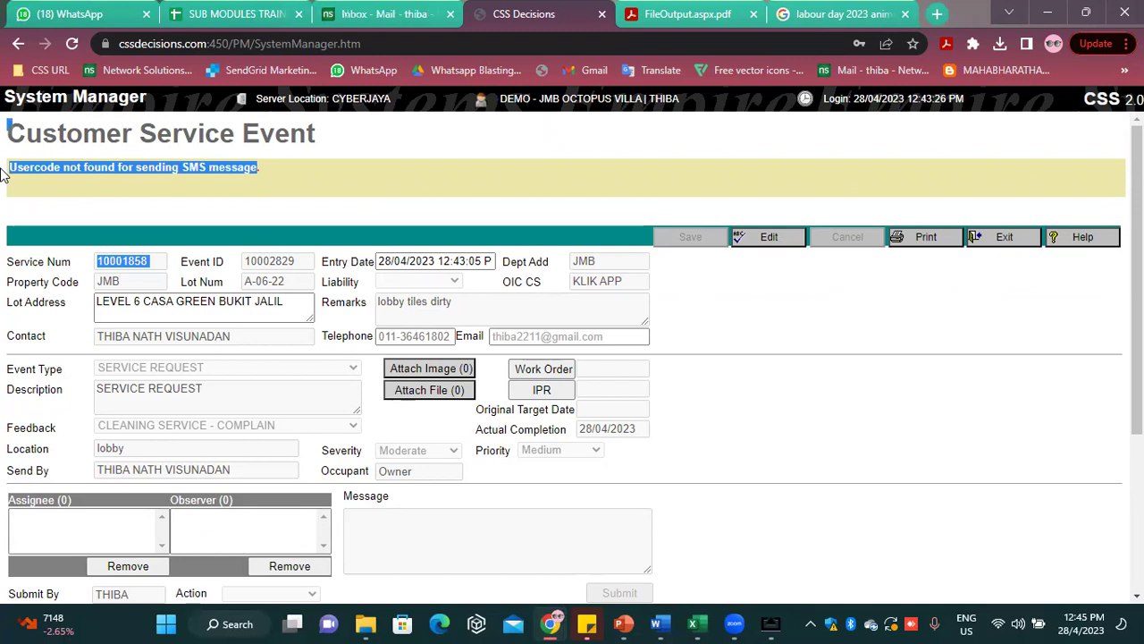
{"action": "scroll", "coordinate": [462, 411], "scroll_direction": "down", "scroll_amount": 3}
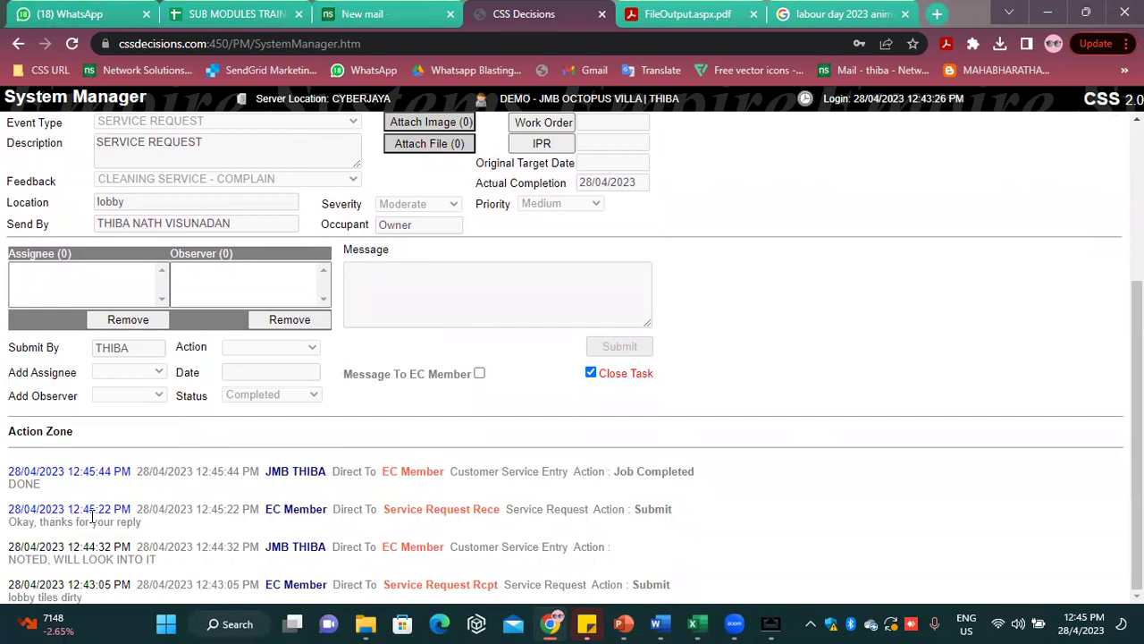
{"action": "left_click_drag", "start_coordinate": [83, 597], "coordinate": [36, 595]}
{"action": "left_click_drag", "start_coordinate": [157, 560], "coordinate": [51, 546]}
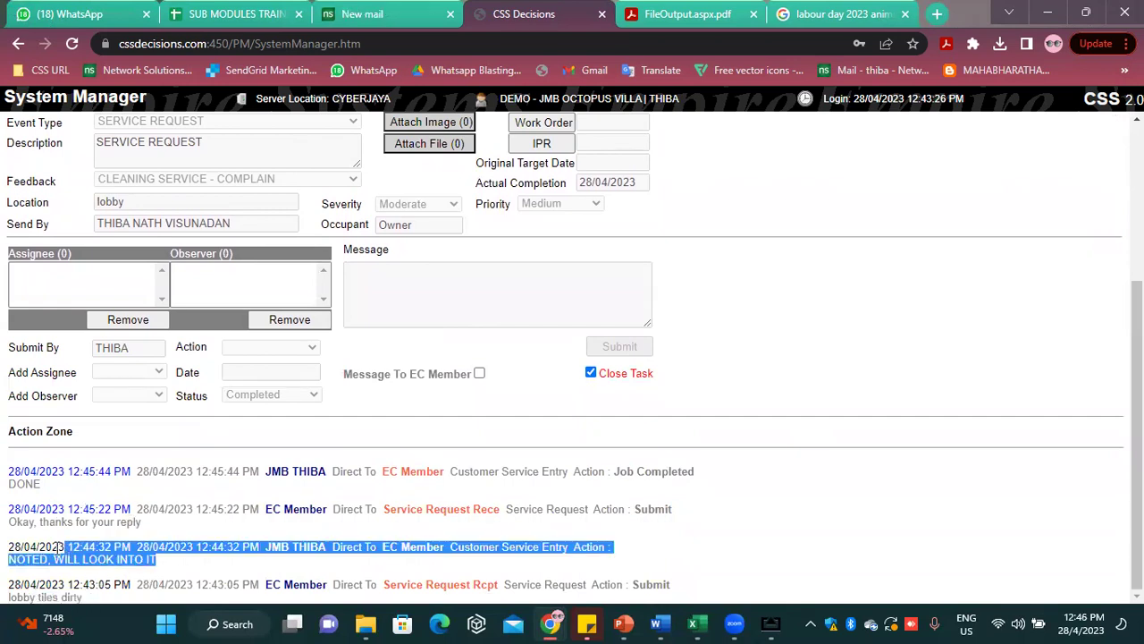
{"action": "left_click_drag", "start_coordinate": [140, 521], "coordinate": [2, 489]}
{"action": "left_click", "coordinate": [7, 492]}
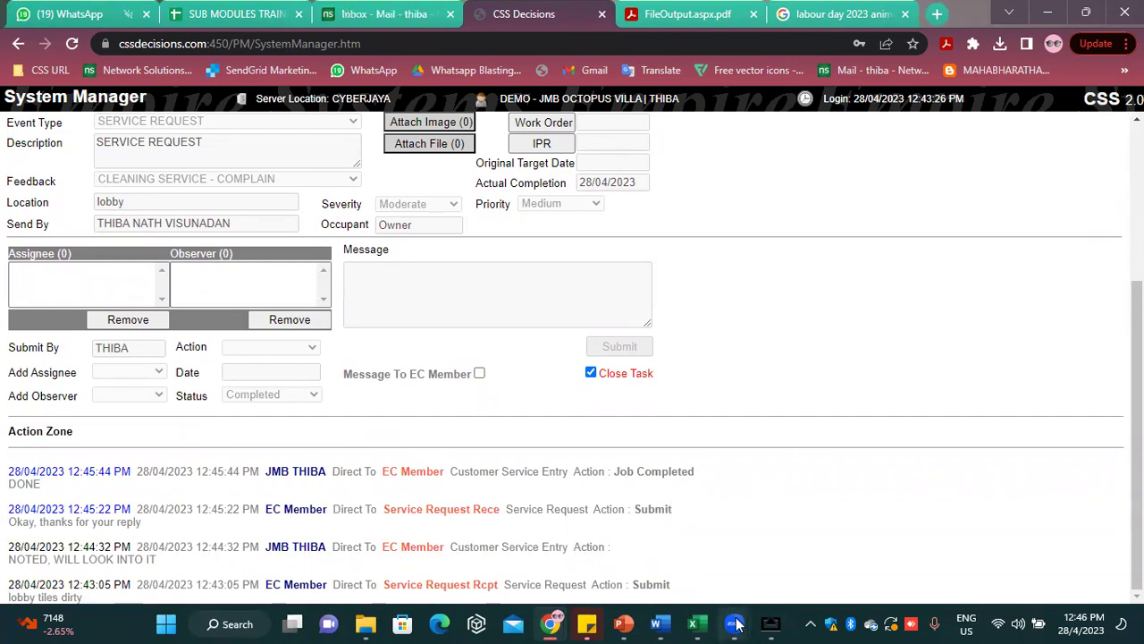
Return the mirrored app to its Home screen and minimize the phone-mirror window
{"action": "mouse_move", "coordinate": [766, 623]}
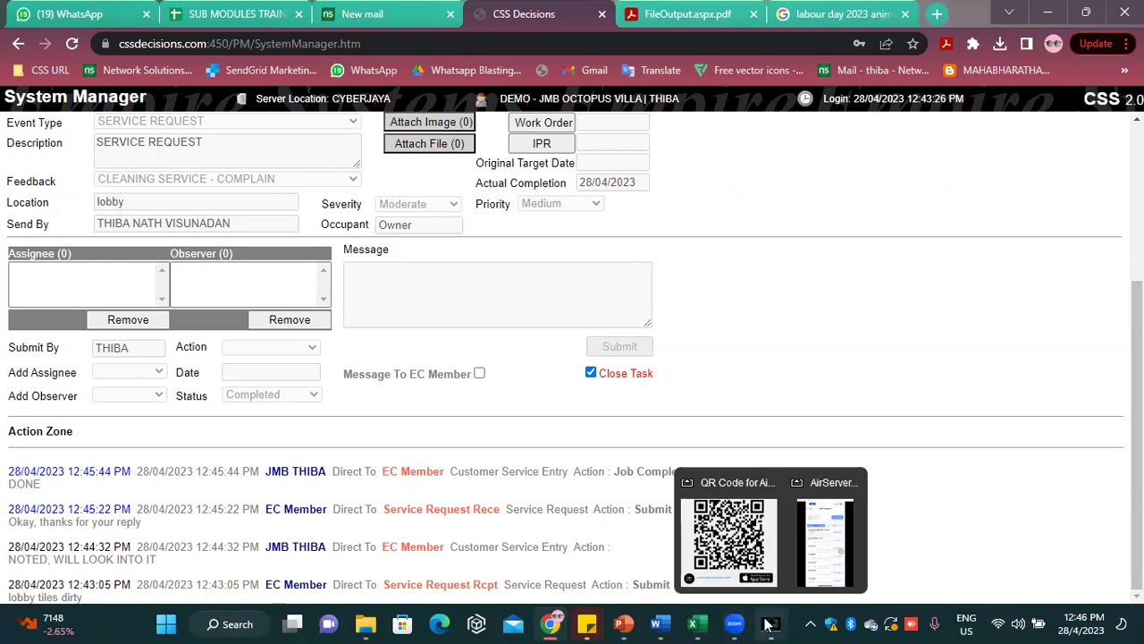
{"action": "left_click", "coordinate": [816, 570]}
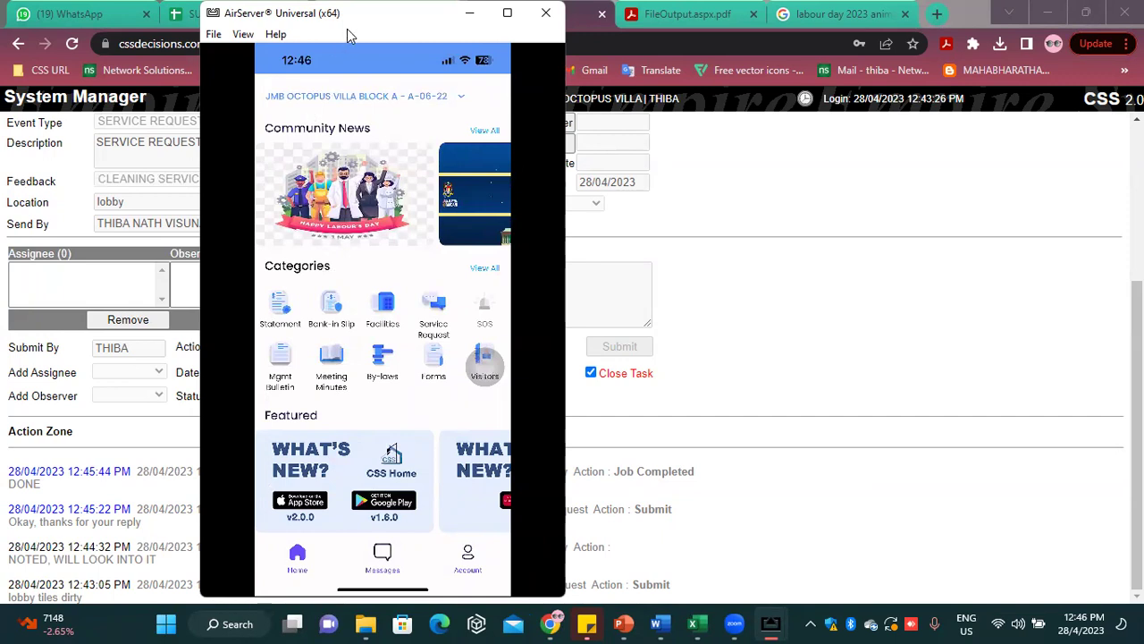
{"action": "left_click_drag", "start_coordinate": [345, 28], "coordinate": [352, 67]}
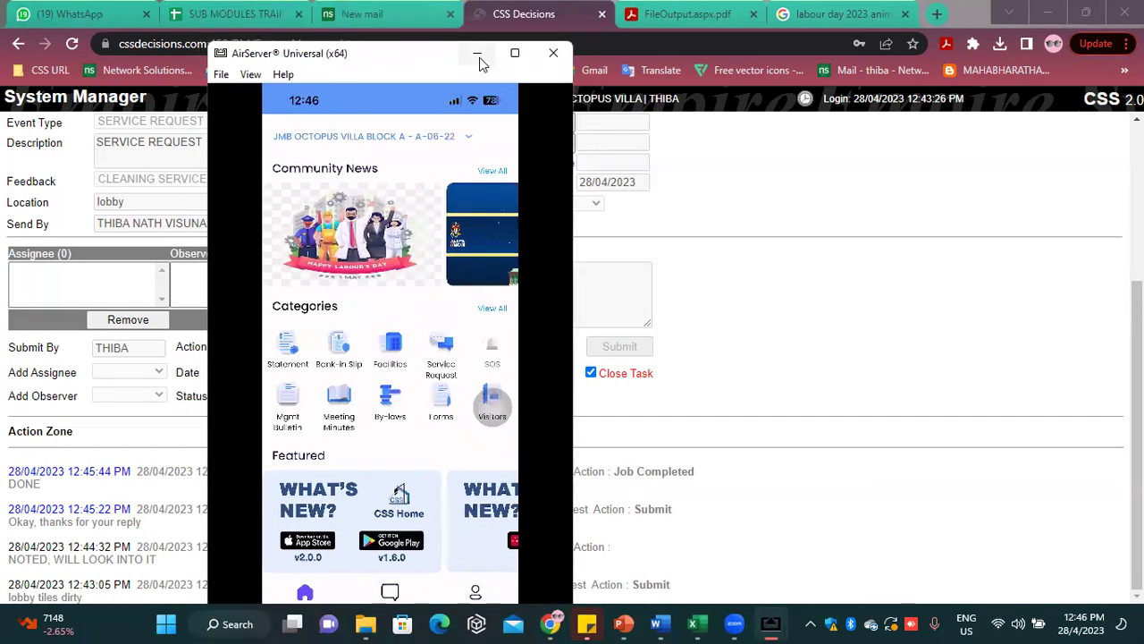
{"action": "left_click", "coordinate": [477, 52]}
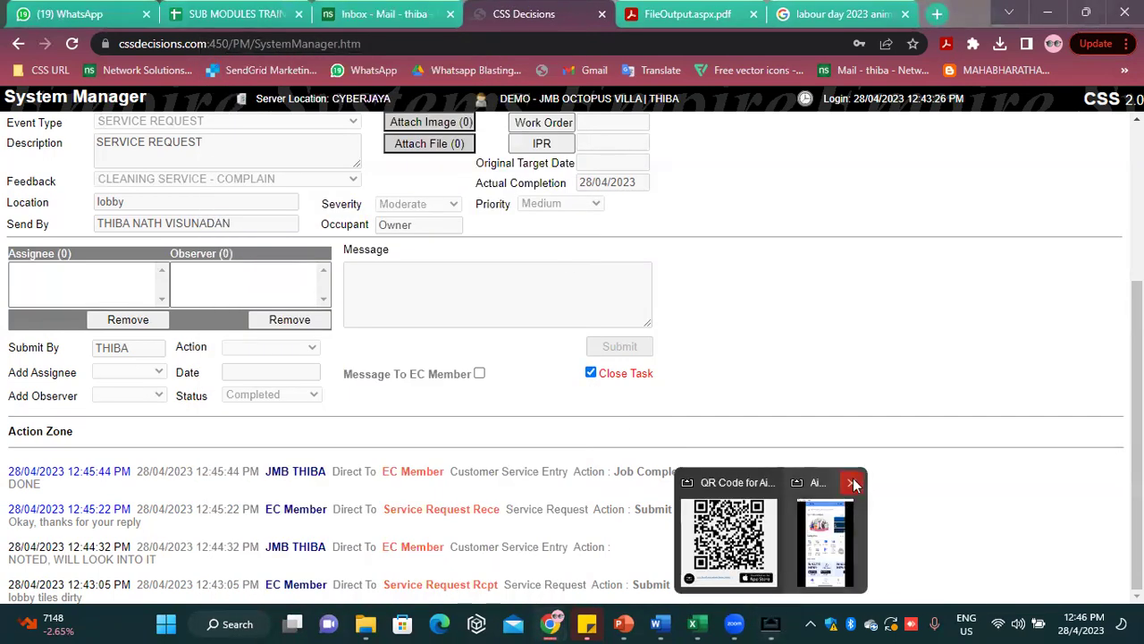
{"action": "scroll", "coordinate": [503, 357], "scroll_direction": "up", "scroll_amount": 3}
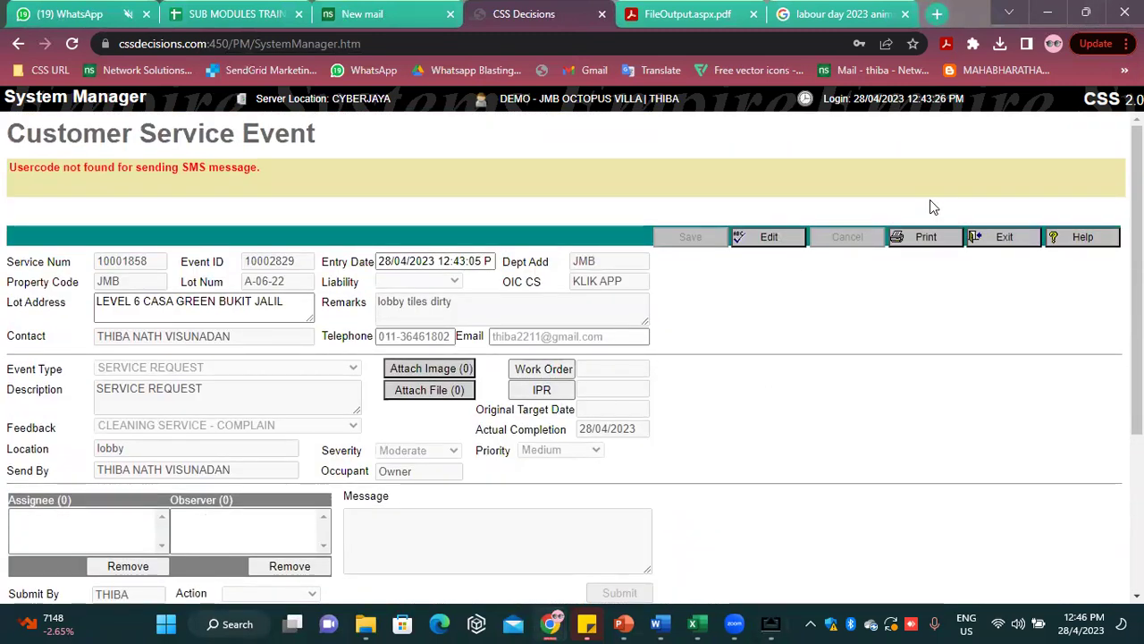
Exit the service event, close the QR code window, leave Personal Organiser, and open eCommunity
{"action": "left_click", "coordinate": [994, 239]}
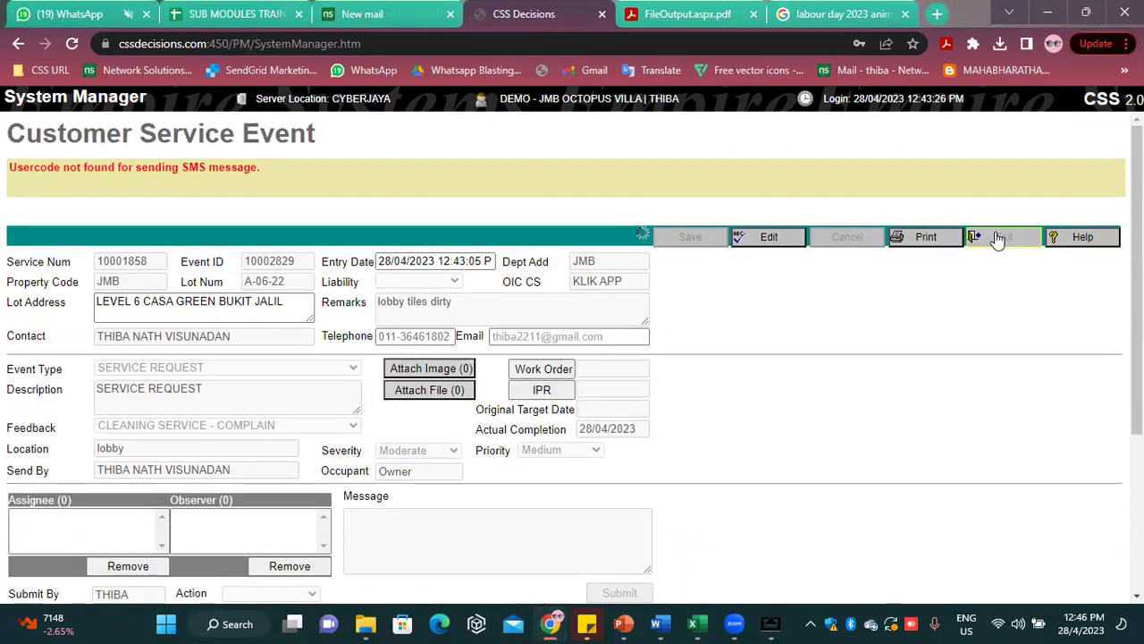
{"action": "mouse_move", "coordinate": [772, 623]}
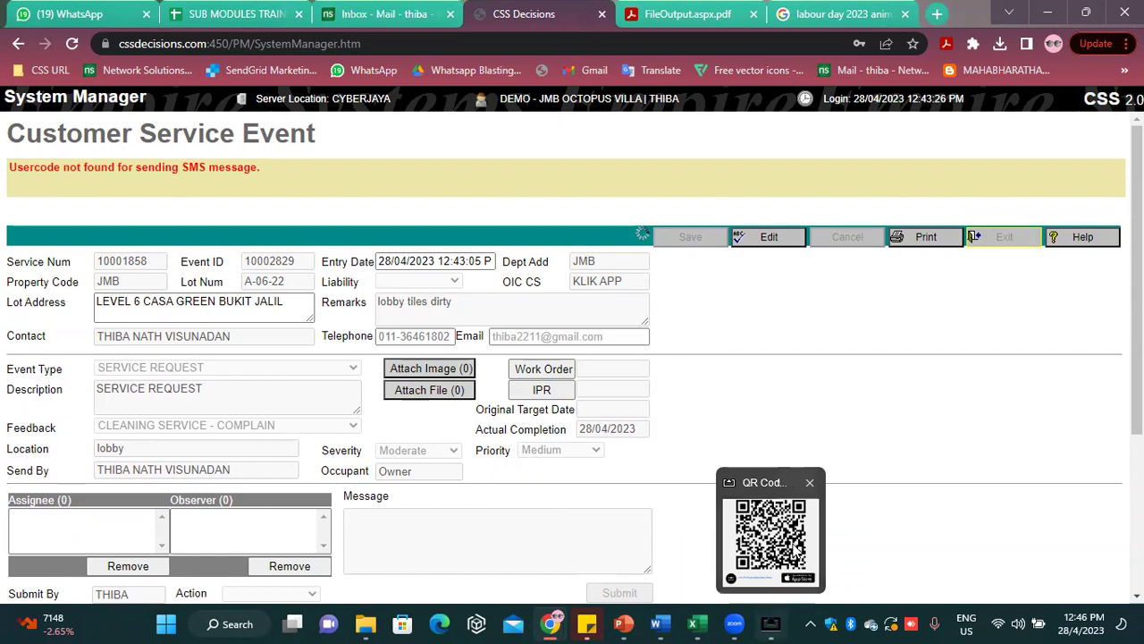
{"action": "left_click", "coordinate": [810, 488]}
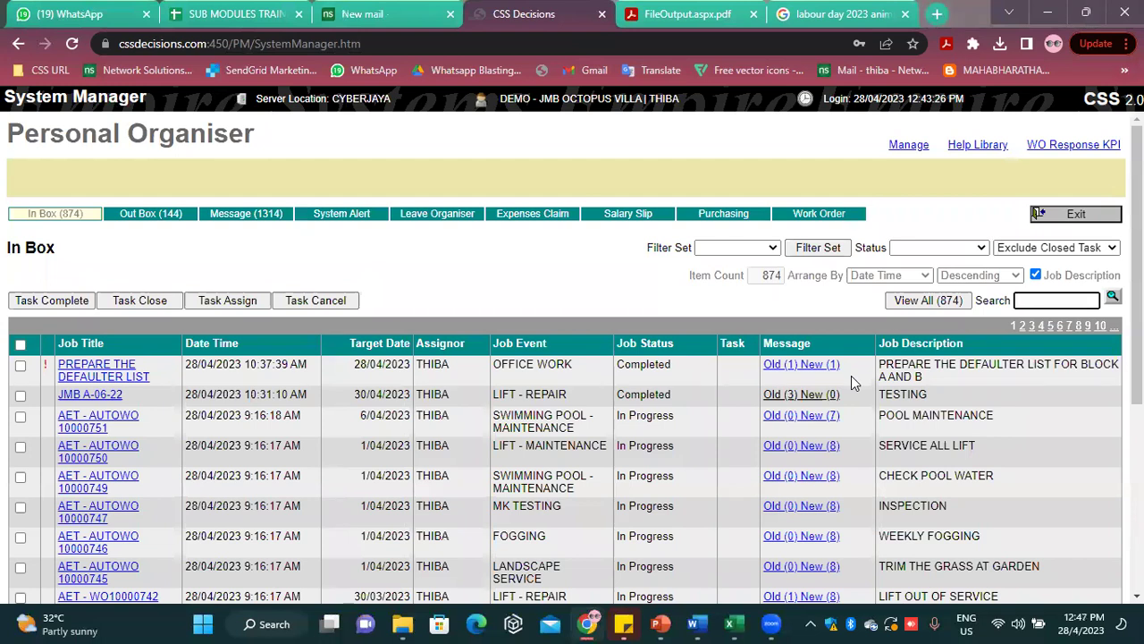
{"action": "left_click", "coordinate": [1077, 215]}
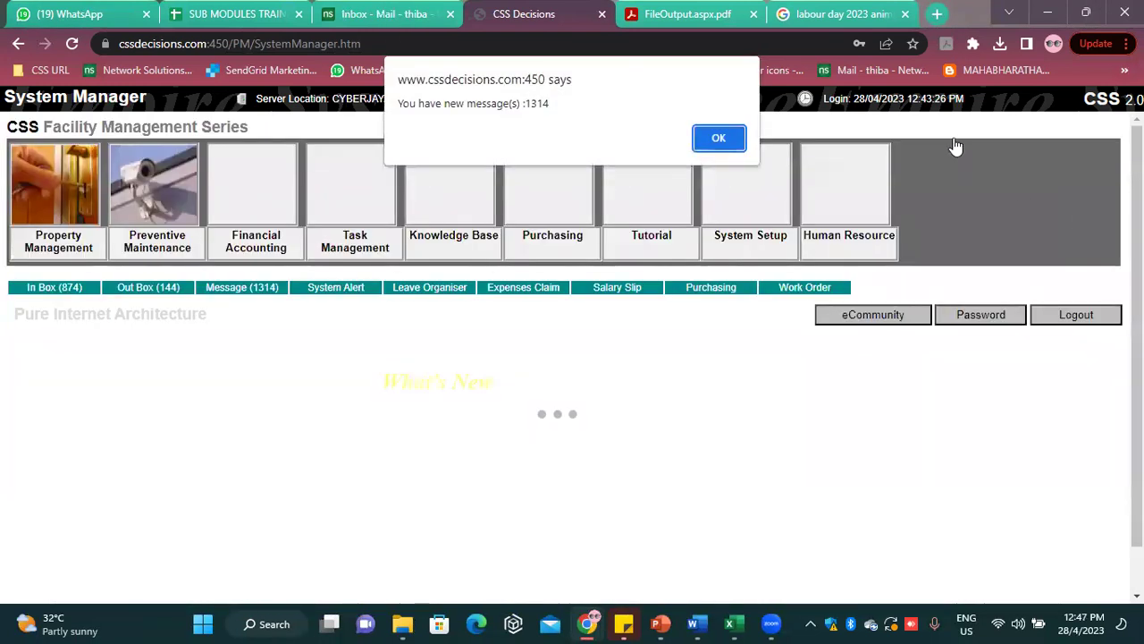
{"action": "key", "text": "Return"}
{"action": "left_click", "coordinate": [843, 315]}
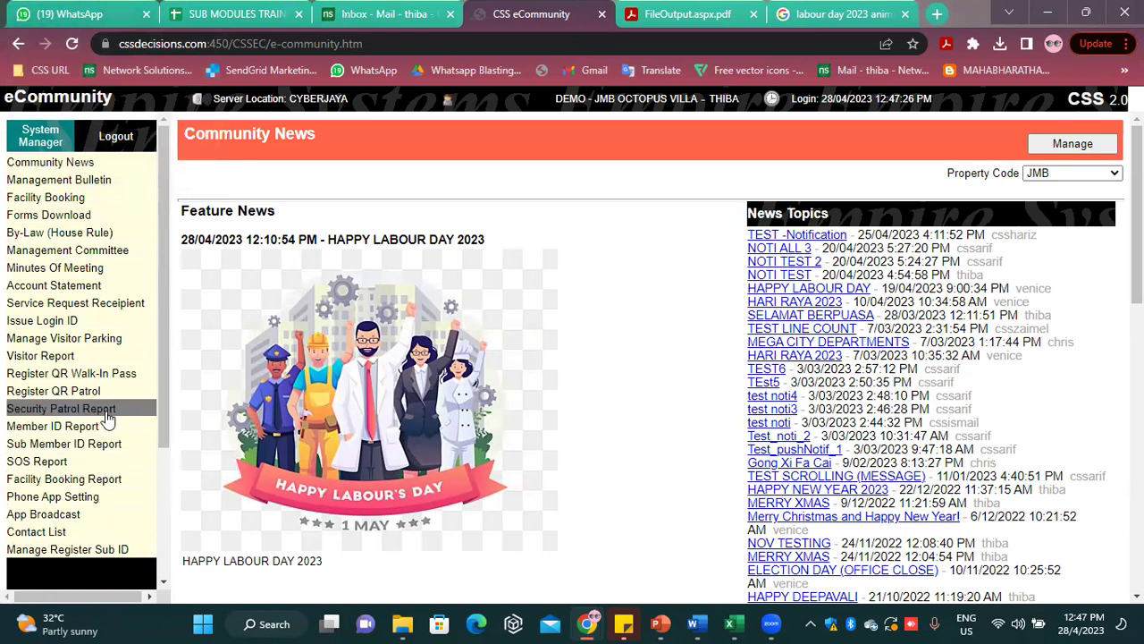
Run the Facility Booking Report for all facility units from 1/01/2023 to 28/04/2023
{"action": "left_click", "coordinate": [67, 481]}
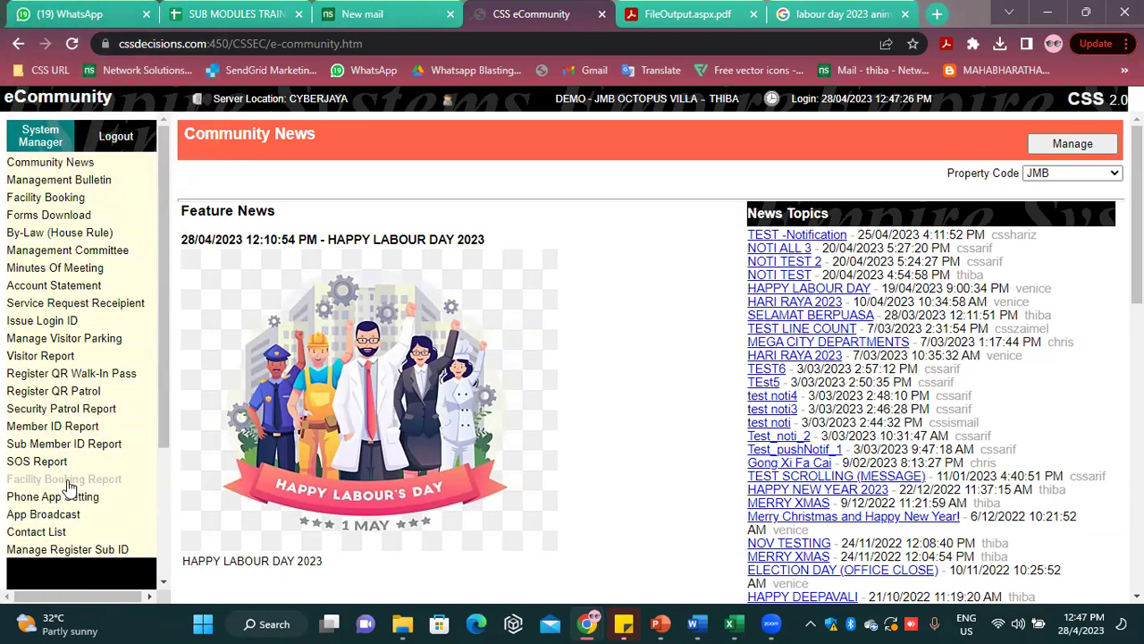
{"action": "left_click", "coordinate": [333, 254]}
{"action": "left_click", "coordinate": [300, 573]}
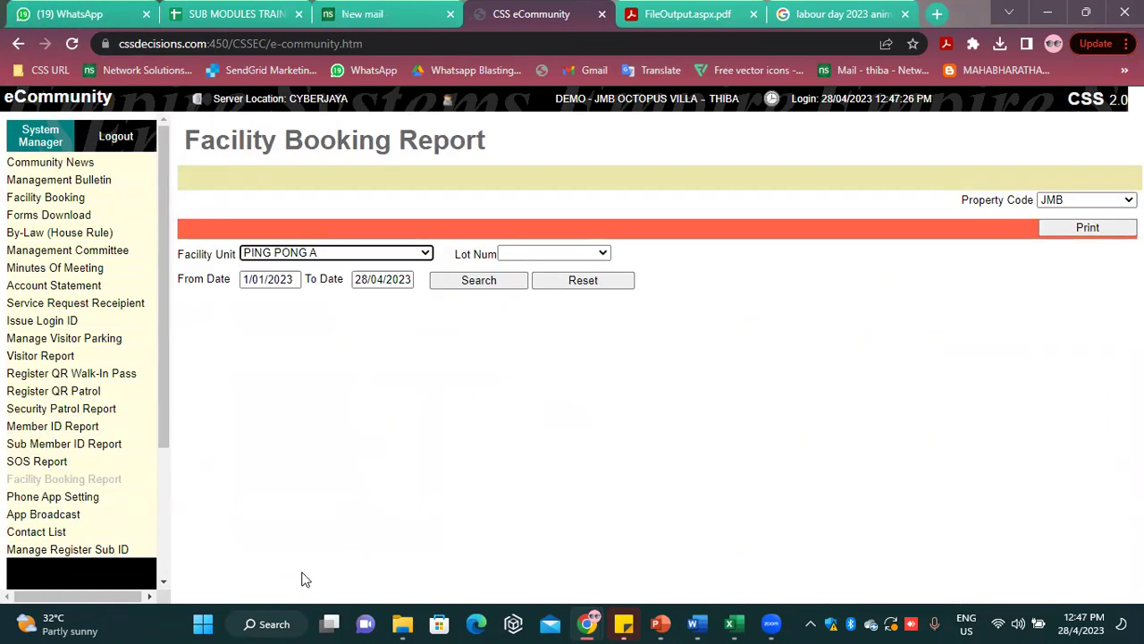
{"action": "left_click", "coordinate": [354, 259]}
{"action": "scroll", "coordinate": [352, 307], "scroll_direction": "down", "scroll_amount": 5}
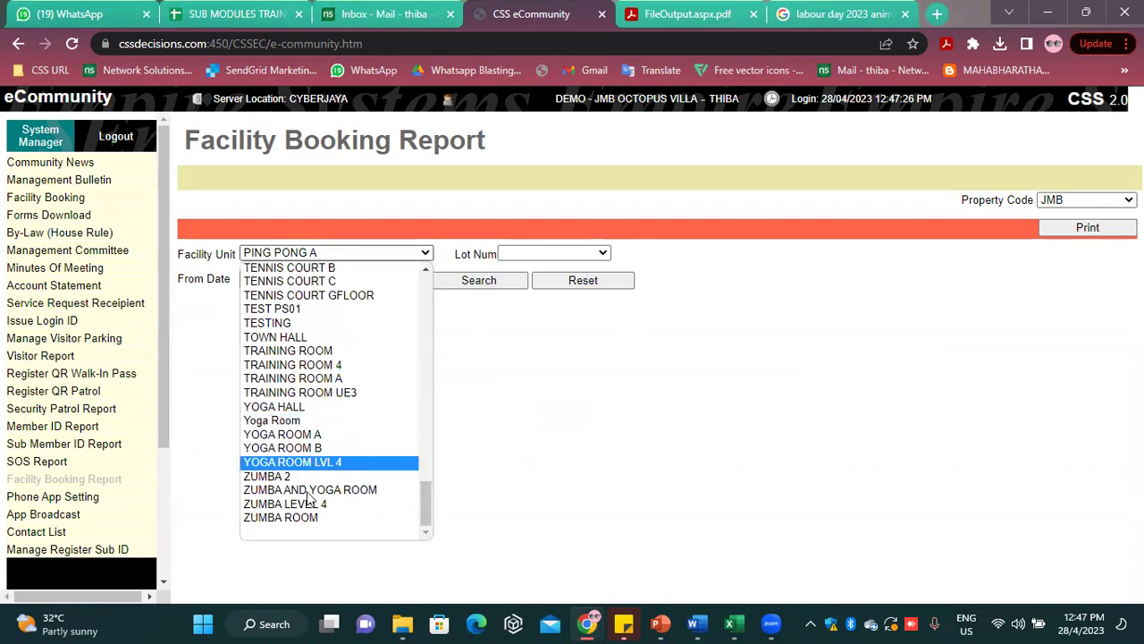
{"action": "left_click", "coordinate": [292, 534]}
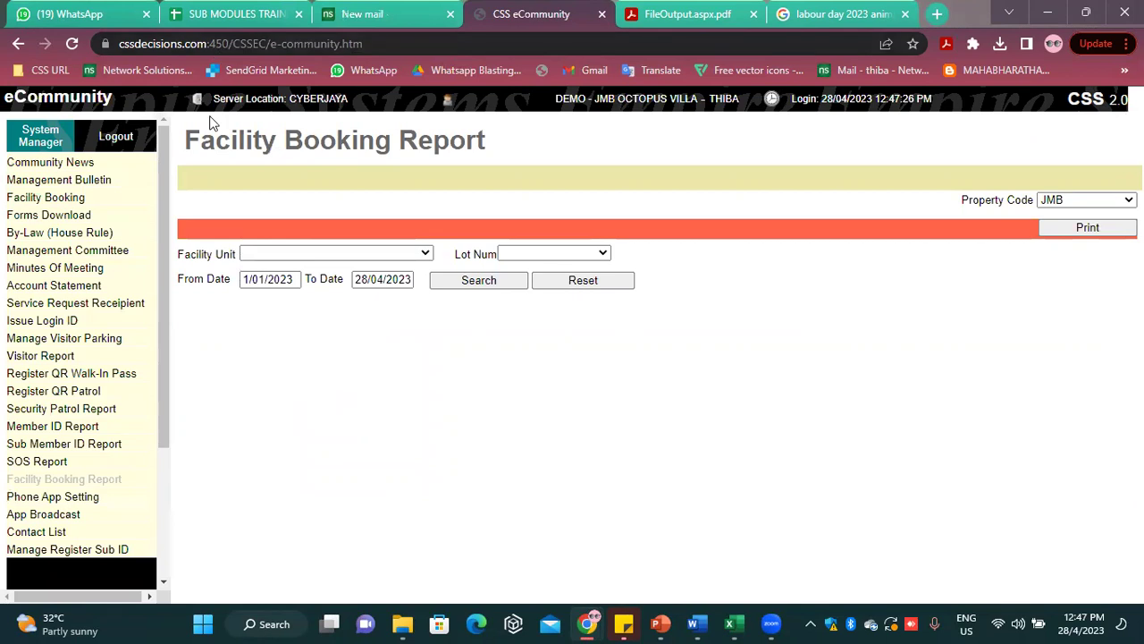
{"action": "left_click", "coordinate": [489, 284]}
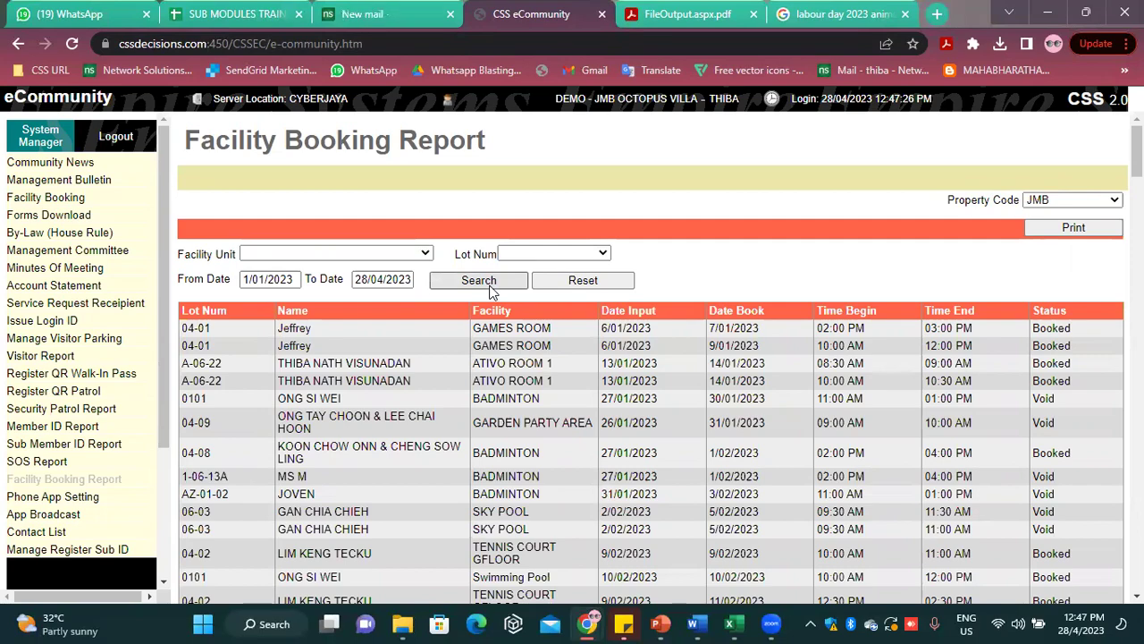
Look through the booking results and facility unit list, then preview and exit the print options
{"action": "scroll", "coordinate": [491, 322], "scroll_direction": "down", "scroll_amount": 5}
{"action": "scroll", "coordinate": [519, 326], "scroll_direction": "up", "scroll_amount": 5}
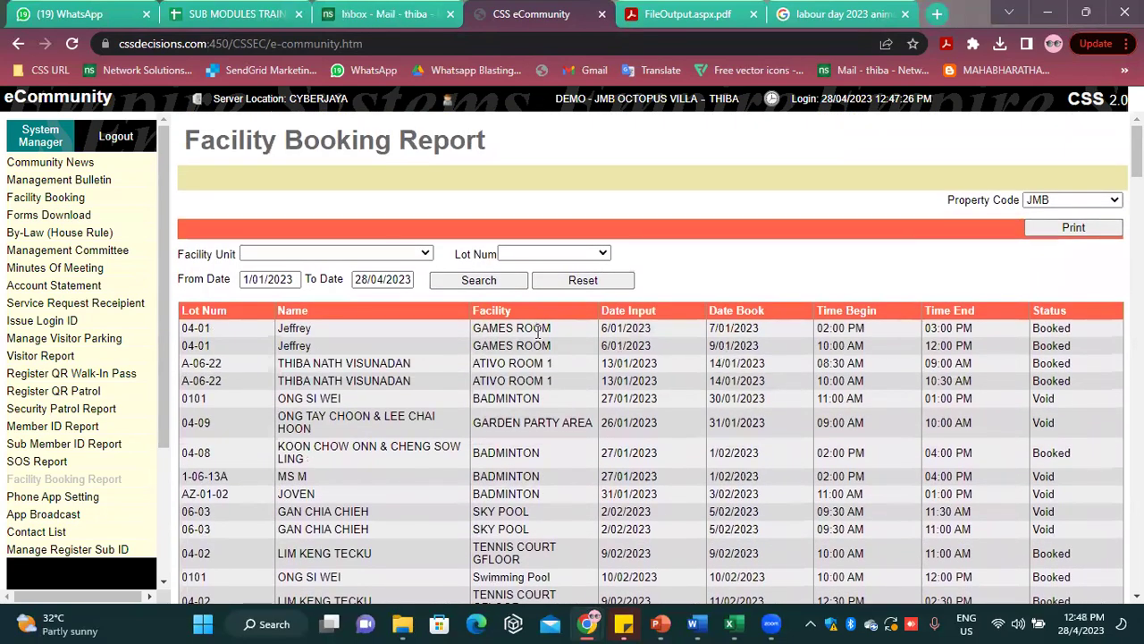
{"action": "left_click", "coordinate": [306, 253]}
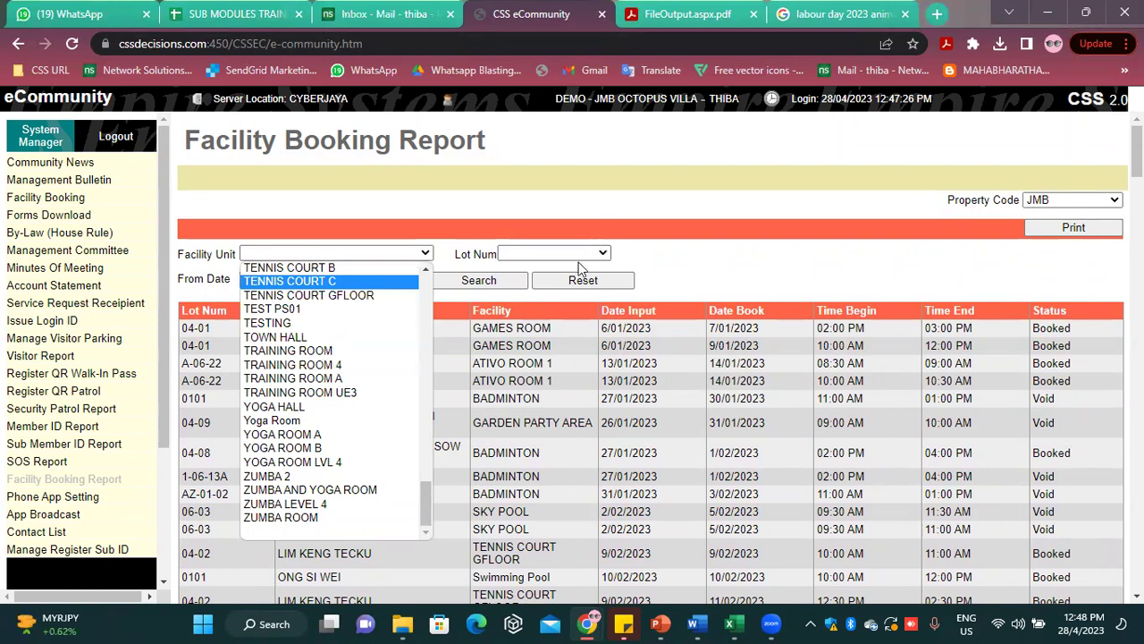
{"action": "left_click", "coordinate": [643, 202]}
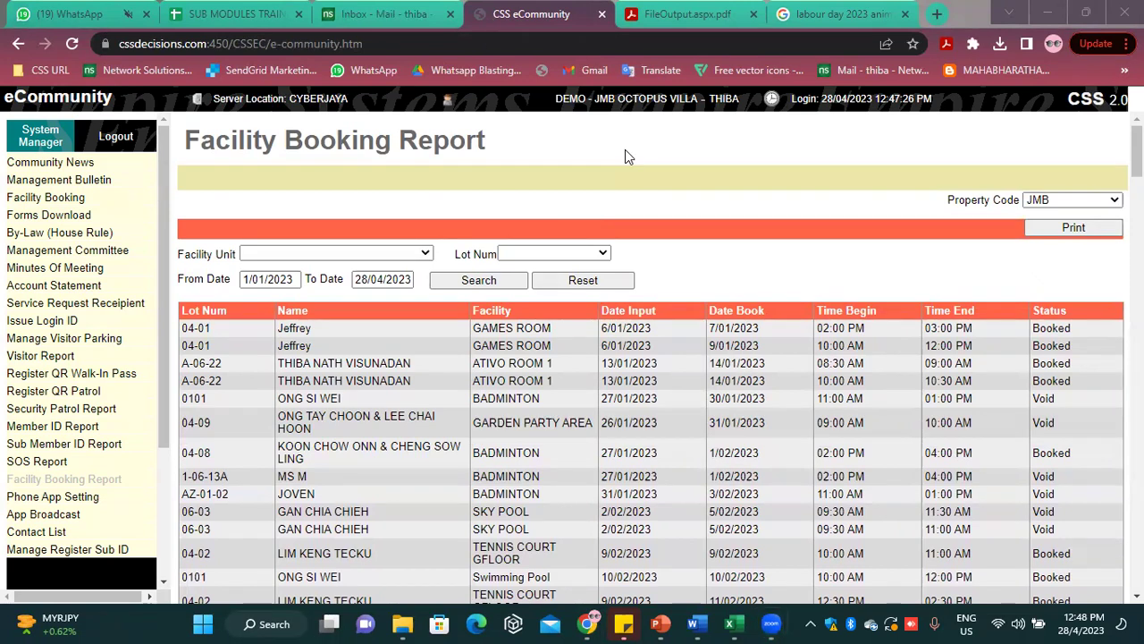
{"action": "left_click", "coordinate": [1069, 230]}
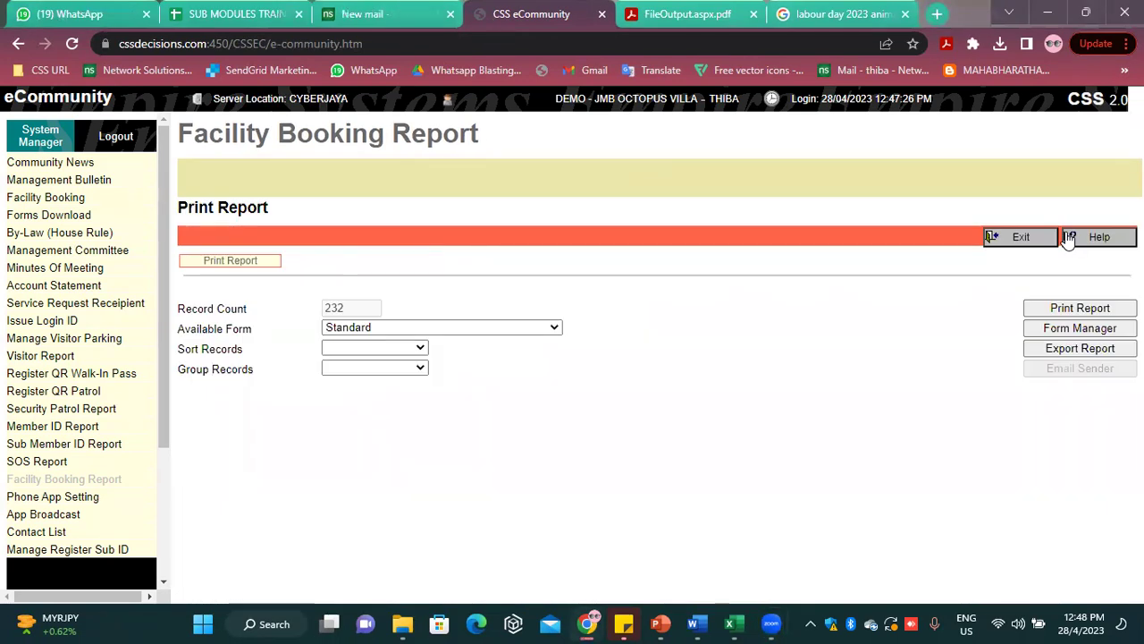
{"action": "left_click", "coordinate": [1016, 239]}
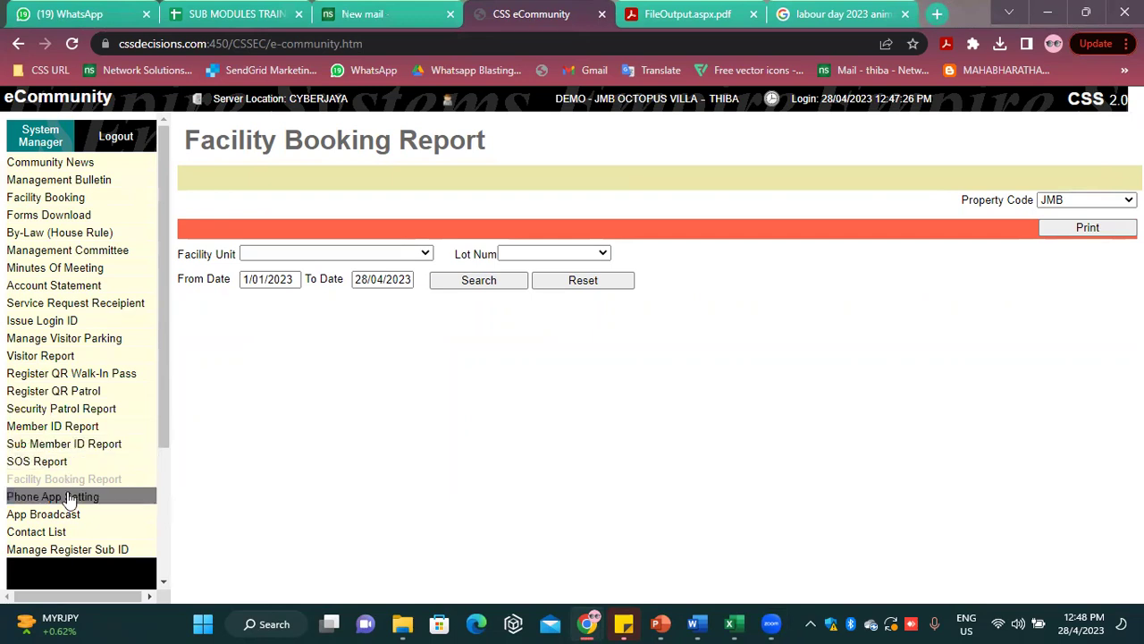
Browse the Member ID Report, then switch to the Sub Member ID Report listing 79 sub members
{"action": "left_click", "coordinate": [99, 426]}
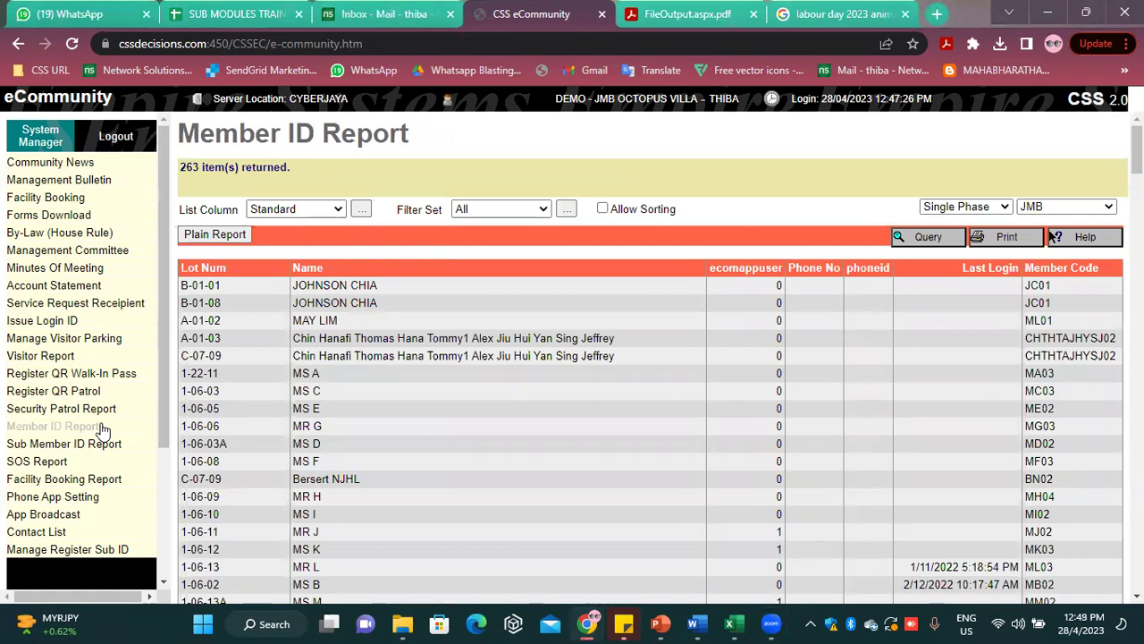
{"action": "scroll", "coordinate": [554, 465], "scroll_direction": "down", "scroll_amount": 4}
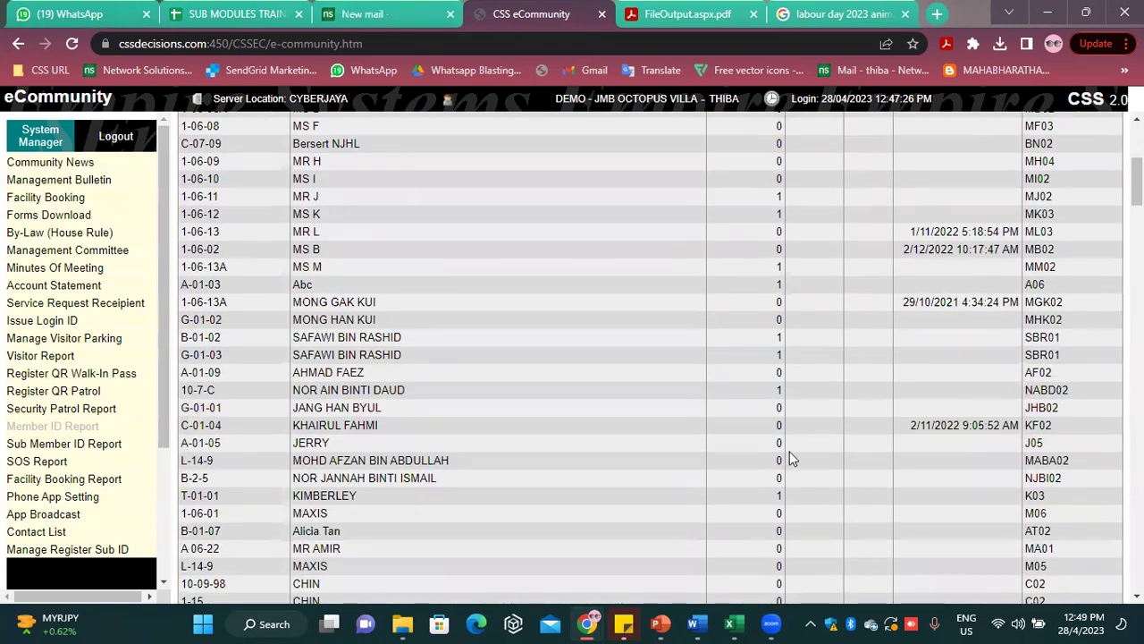
{"action": "scroll", "coordinate": [702, 480], "scroll_direction": "up", "scroll_amount": 4}
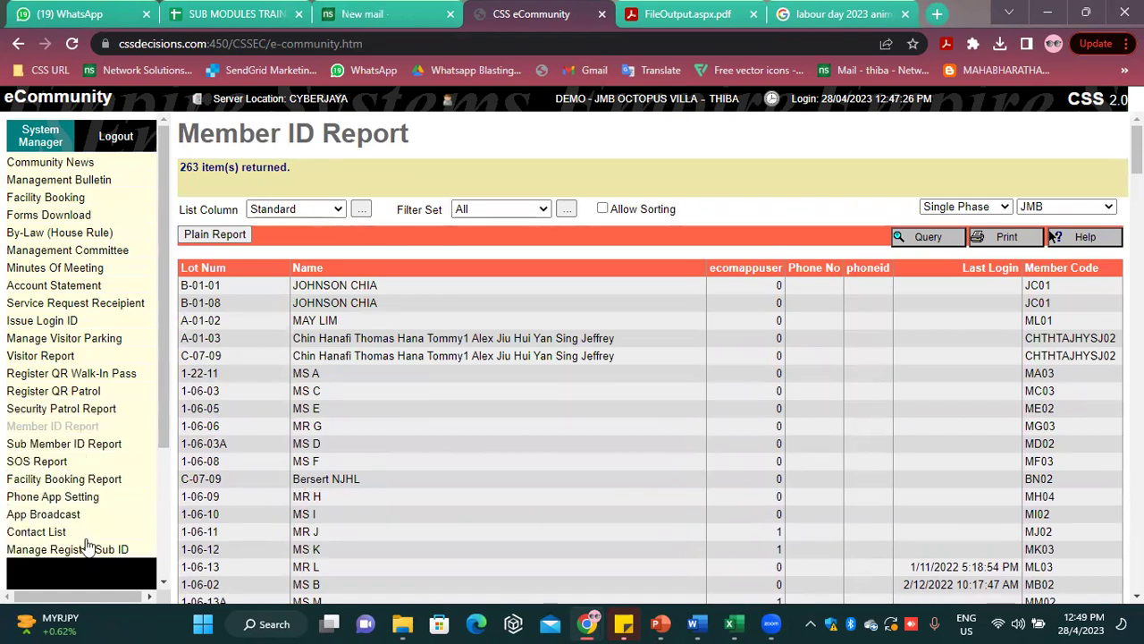
{"action": "left_click", "coordinate": [94, 444]}
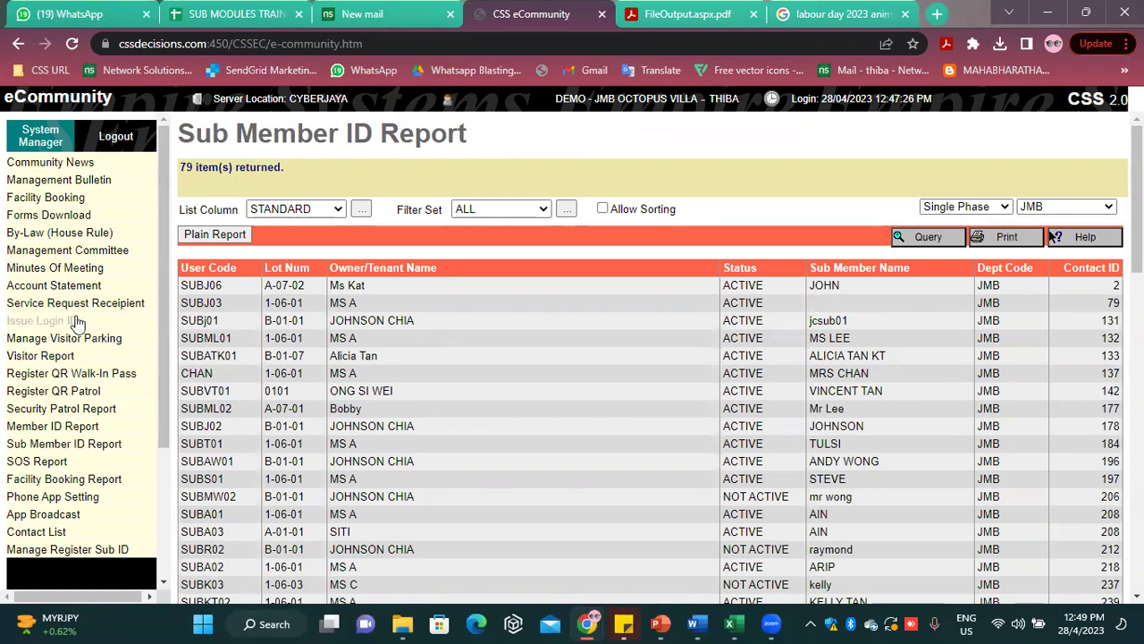
Generate a new login ID for the lot 0101 owner in Issue Login ID
{"action": "left_click", "coordinate": [36, 320]}
{"action": "left_click", "coordinate": [224, 262]}
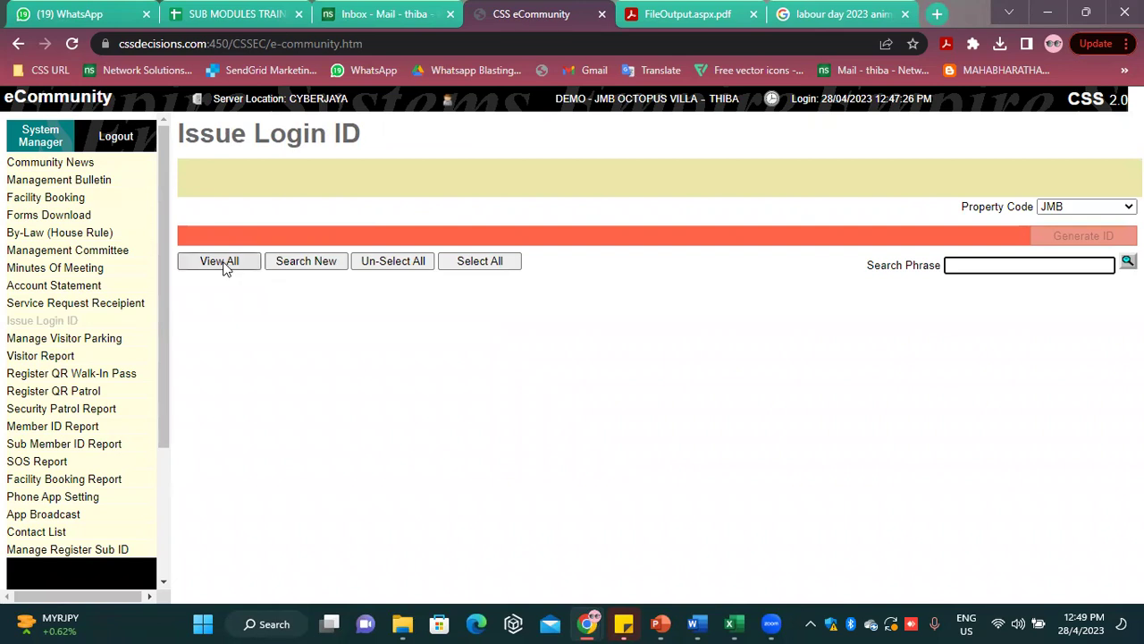
{"action": "left_click", "coordinate": [190, 319]}
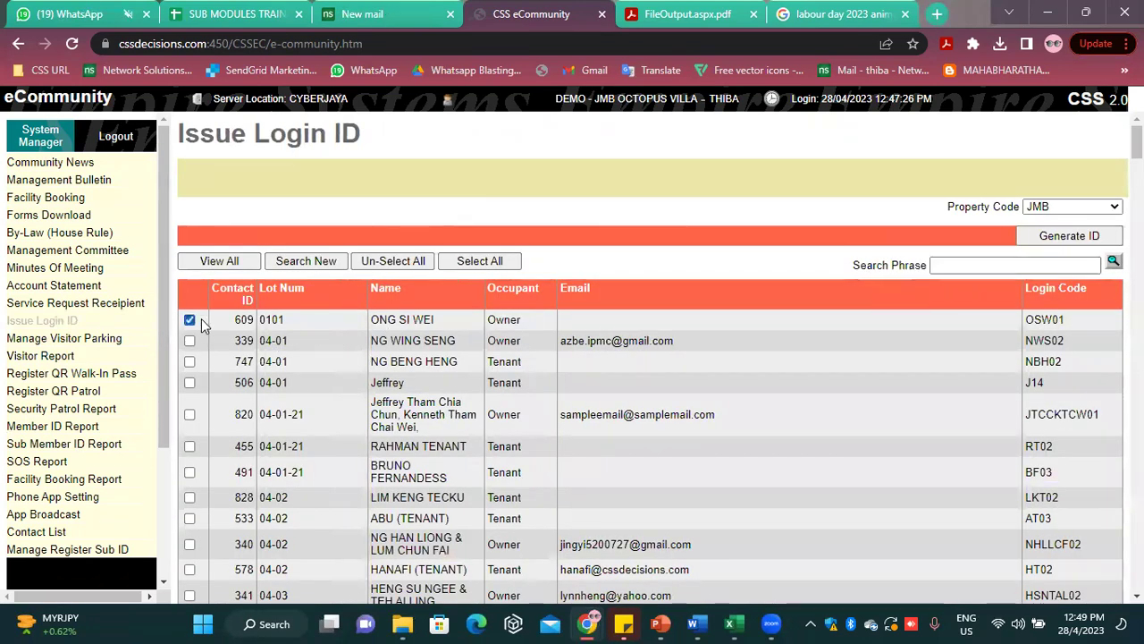
{"action": "left_click", "coordinate": [1089, 239]}
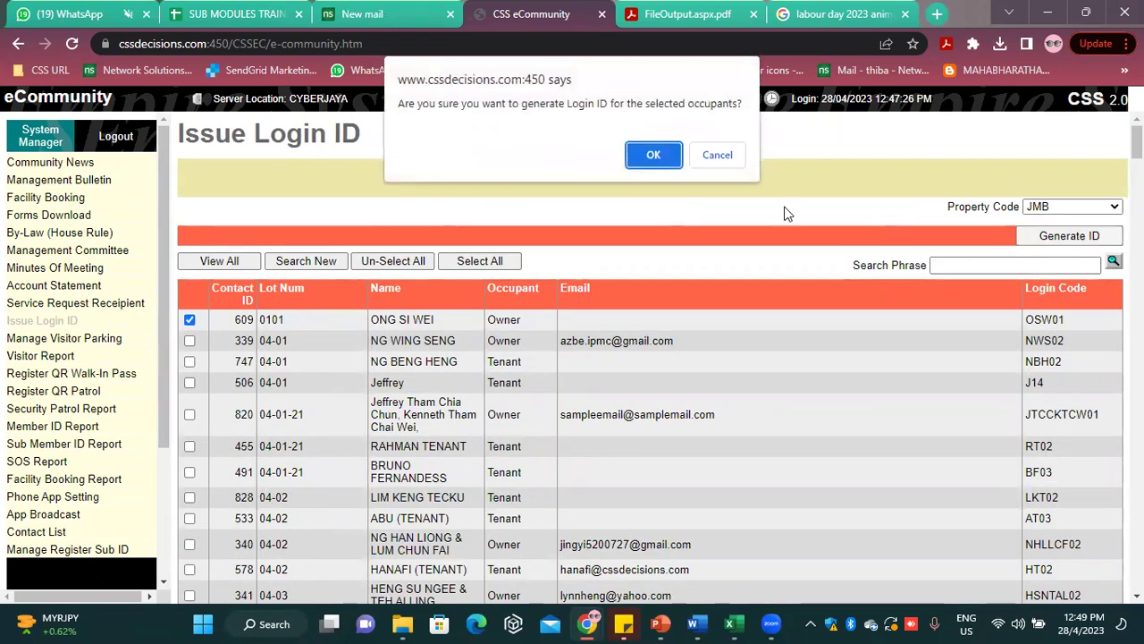
{"action": "left_click", "coordinate": [654, 159]}
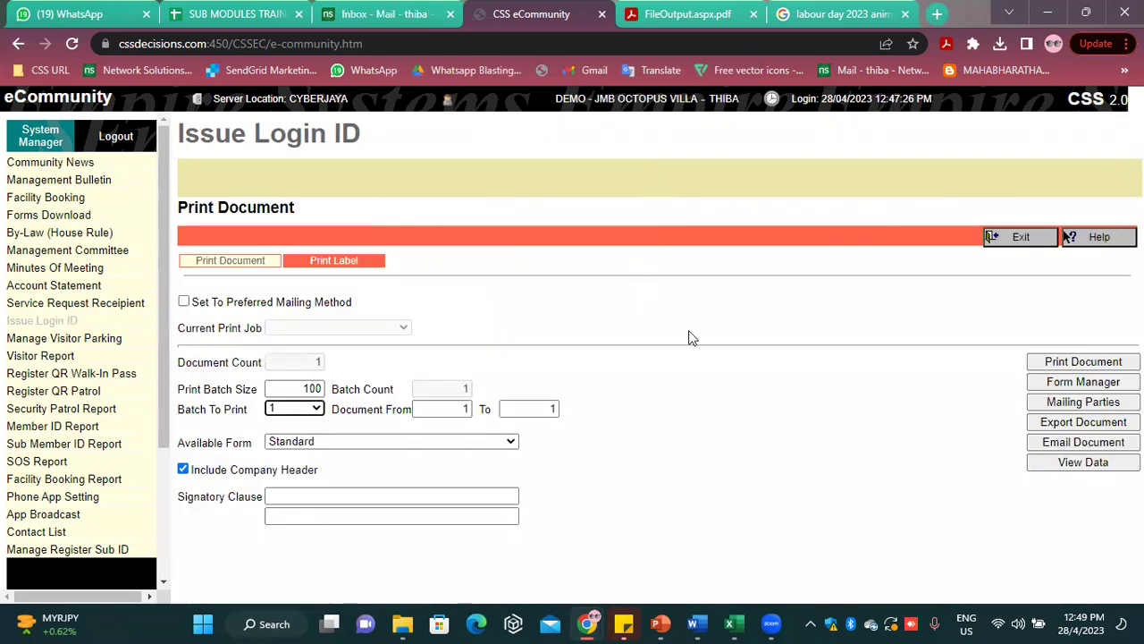
Print the login details letter and copy the resident's password from it
{"action": "left_click", "coordinate": [1083, 361]}
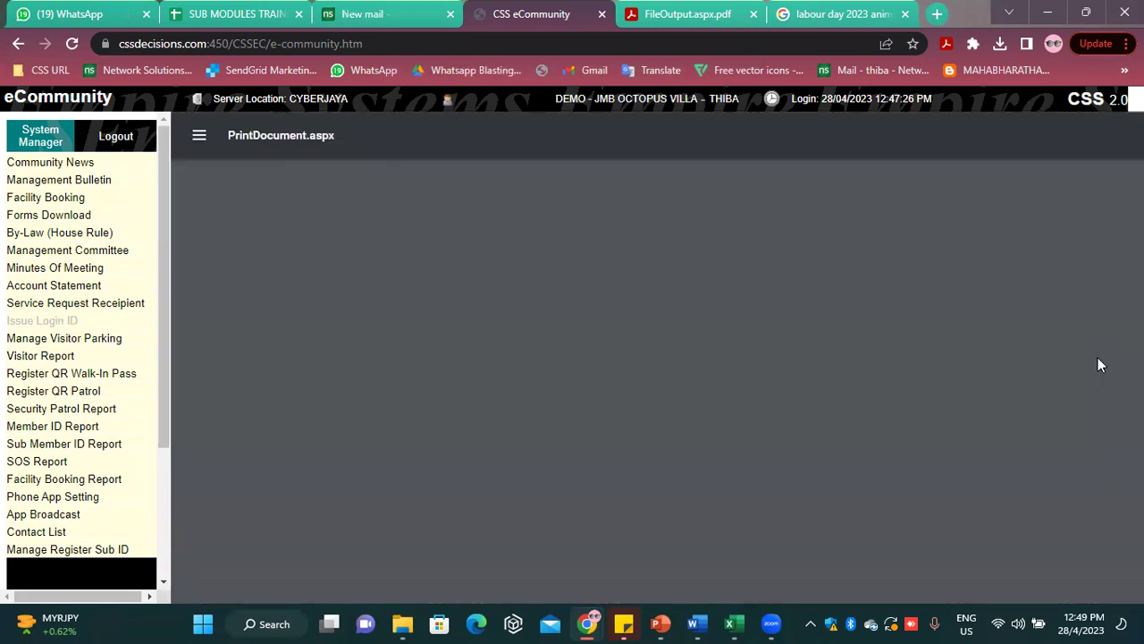
{"action": "scroll", "coordinate": [522, 527], "scroll_direction": "down", "scroll_amount": 3}
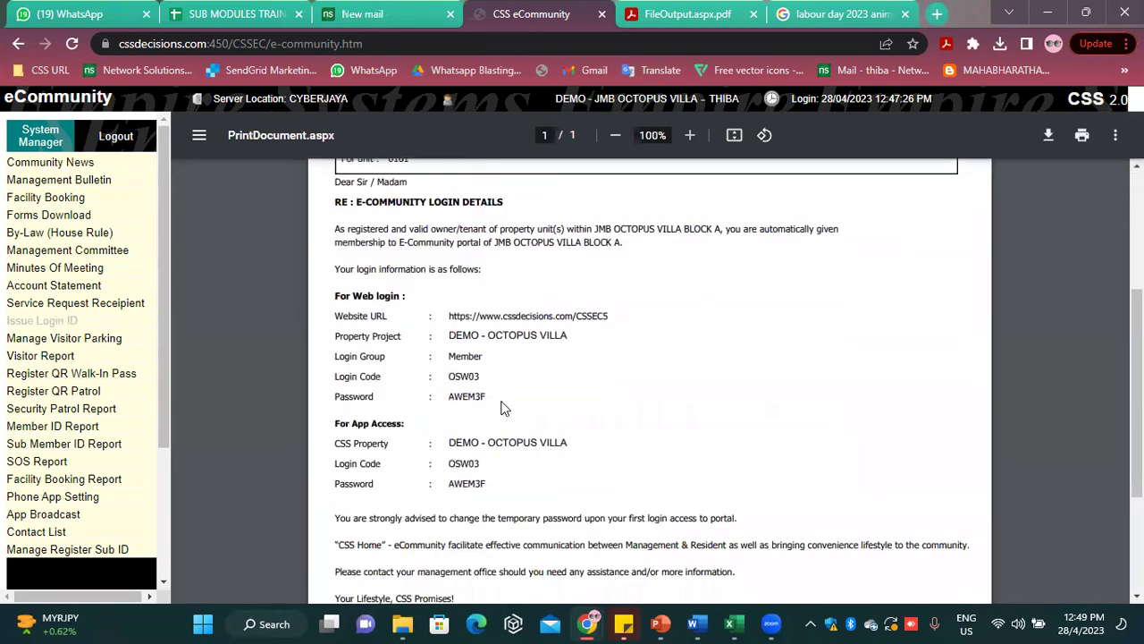
{"action": "left_click_drag", "start_coordinate": [483, 397], "coordinate": [451, 394]}
{"action": "right_click", "coordinate": [451, 394]}
{"action": "left_click", "coordinate": [506, 259]}
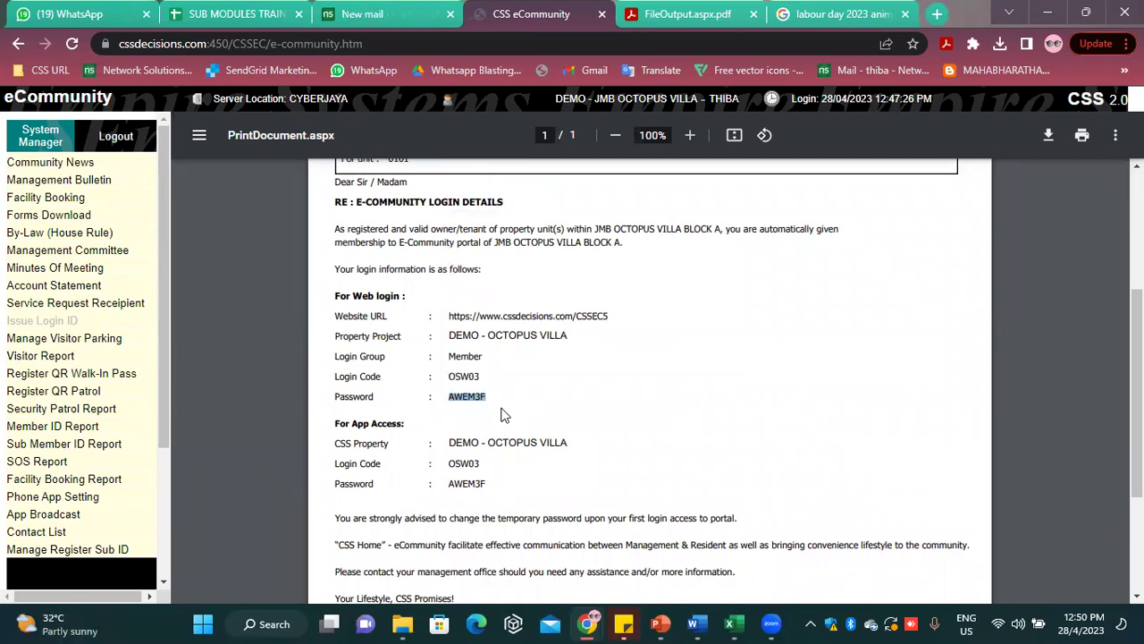
Log out of the admin session and enter the newly issued login code under the Member login group
{"action": "left_click", "coordinate": [130, 139]}
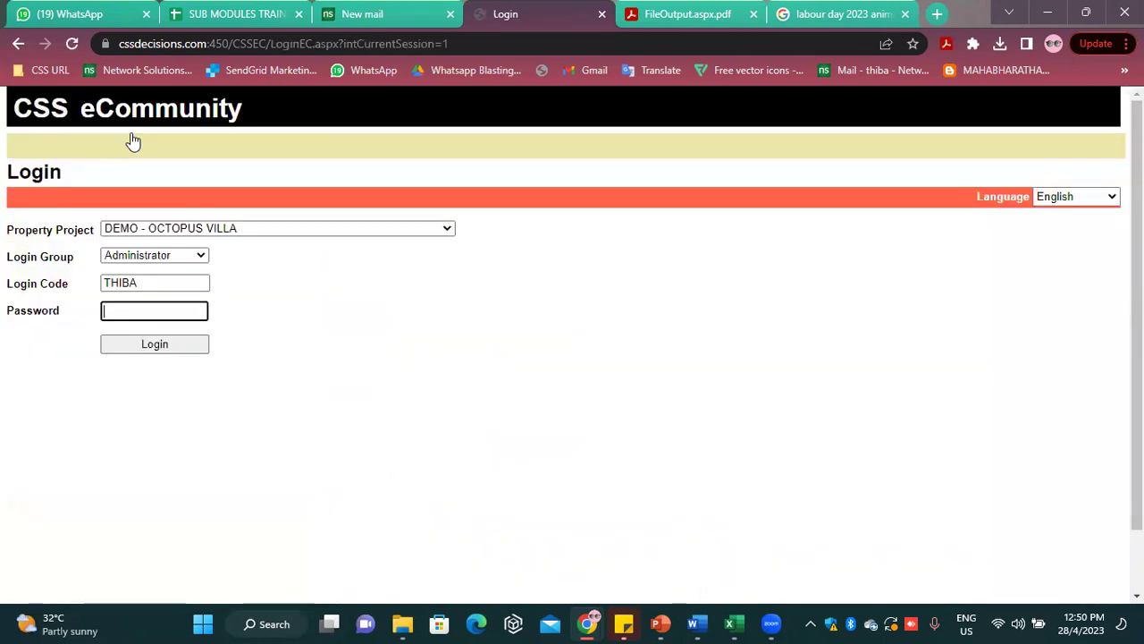
{"action": "left_click", "coordinate": [147, 255]}
{"action": "left_click", "coordinate": [143, 268]}
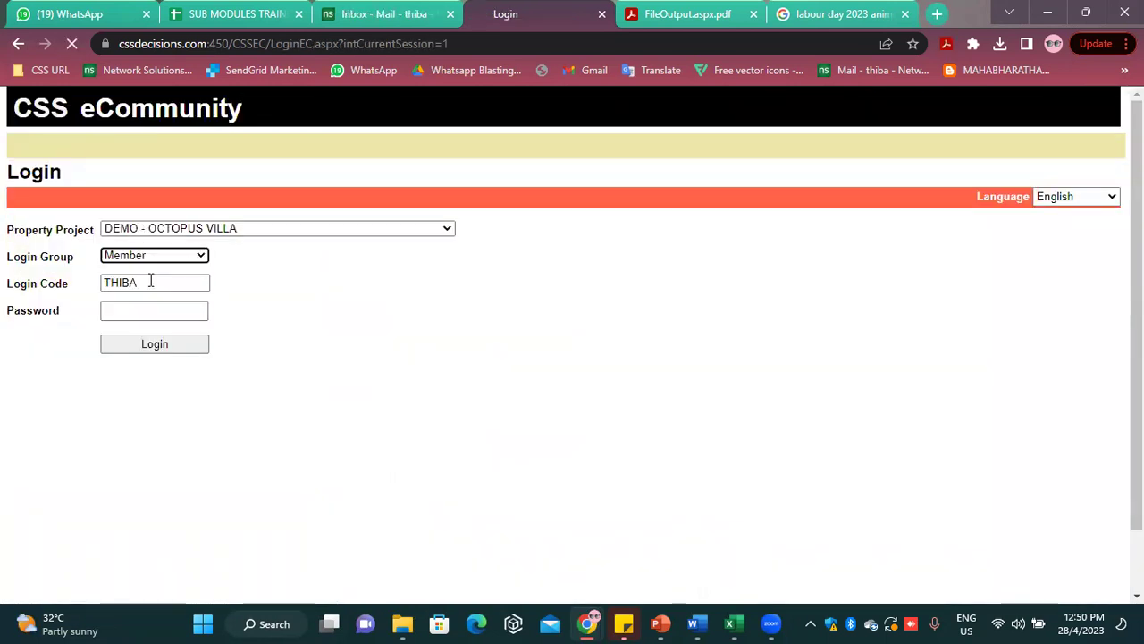
{"action": "left_click", "coordinate": [46, 281]}
{"action": "type", "text": "OSW0"}
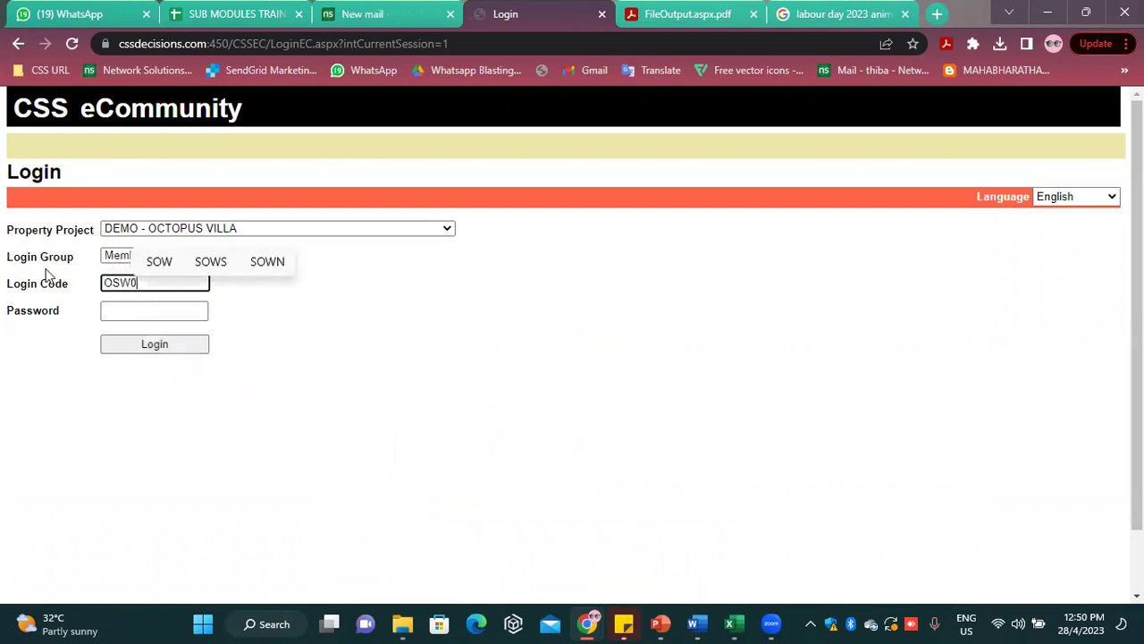
{"action": "type", "text": "3"}
Paste the copied password and sign in as the member, declining to remember the user code
{"action": "left_click", "coordinate": [148, 315]}
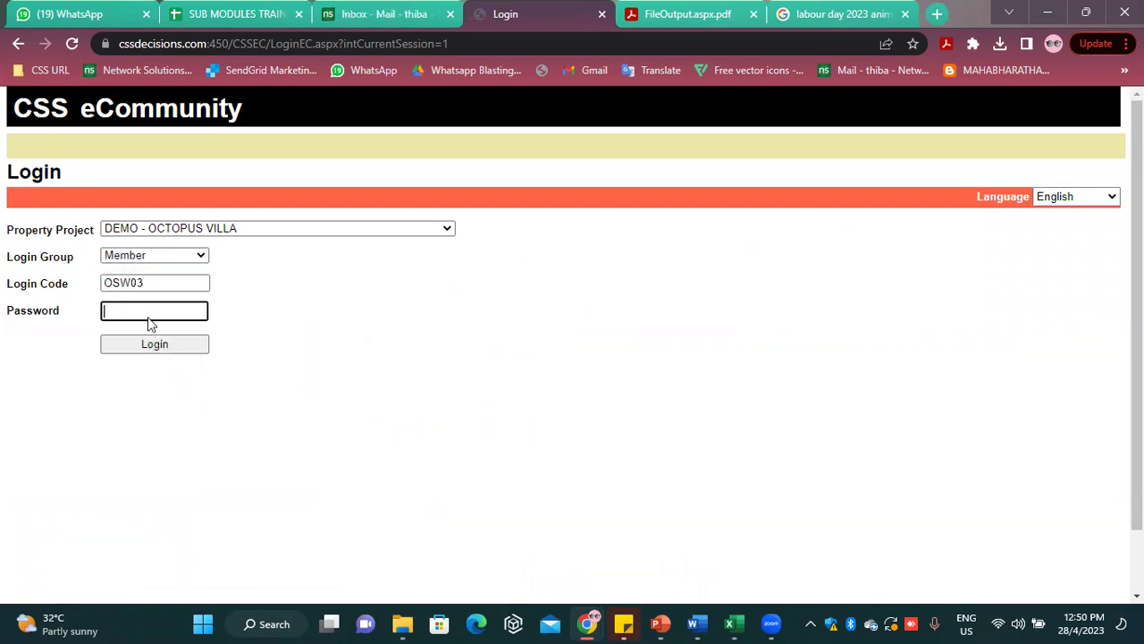
{"action": "right_click", "coordinate": [148, 313]}
{"action": "left_click", "coordinate": [185, 491]}
{"action": "left_click", "coordinate": [196, 346]}
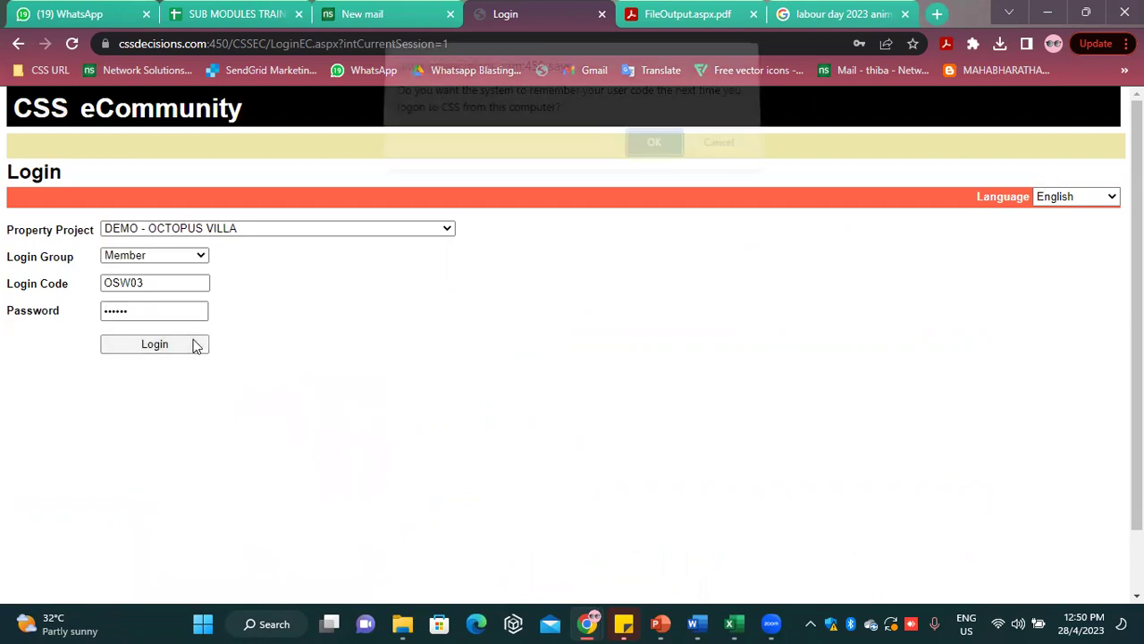
{"action": "left_click", "coordinate": [720, 152]}
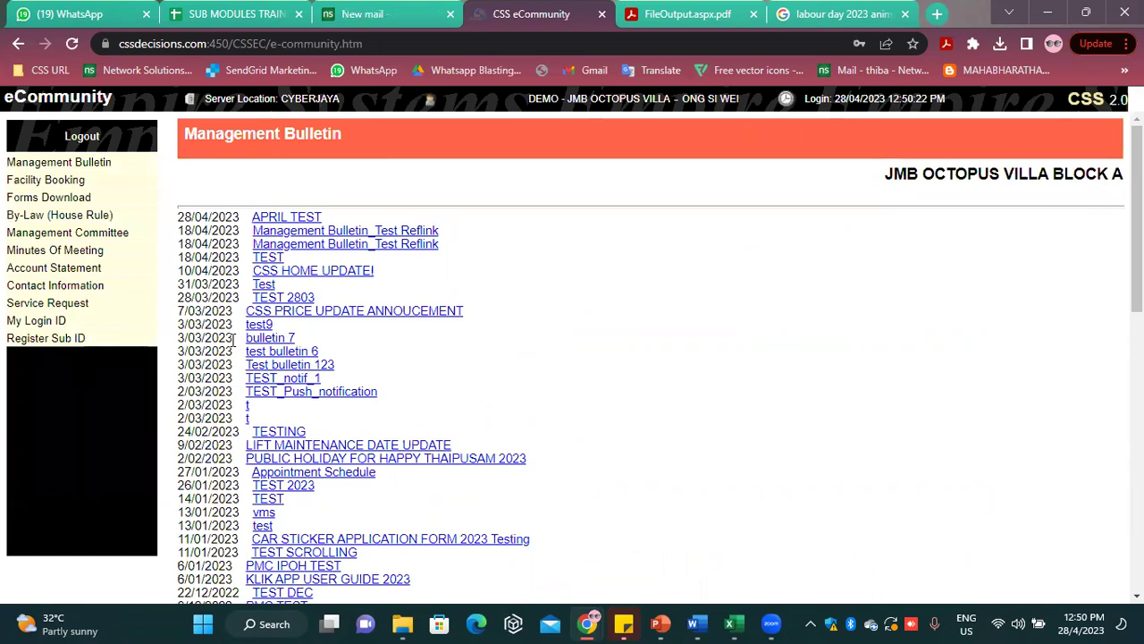
Start a new sub ID and submit a first contact name, MAIL, for lookup
{"action": "left_click", "coordinate": [87, 341]}
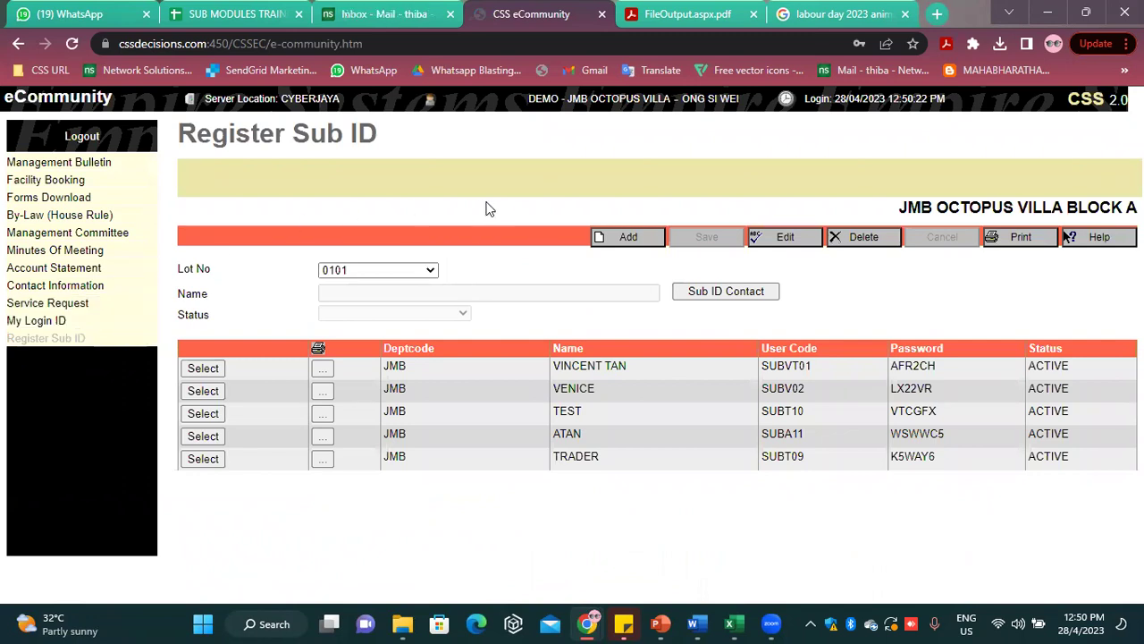
{"action": "left_click", "coordinate": [622, 245]}
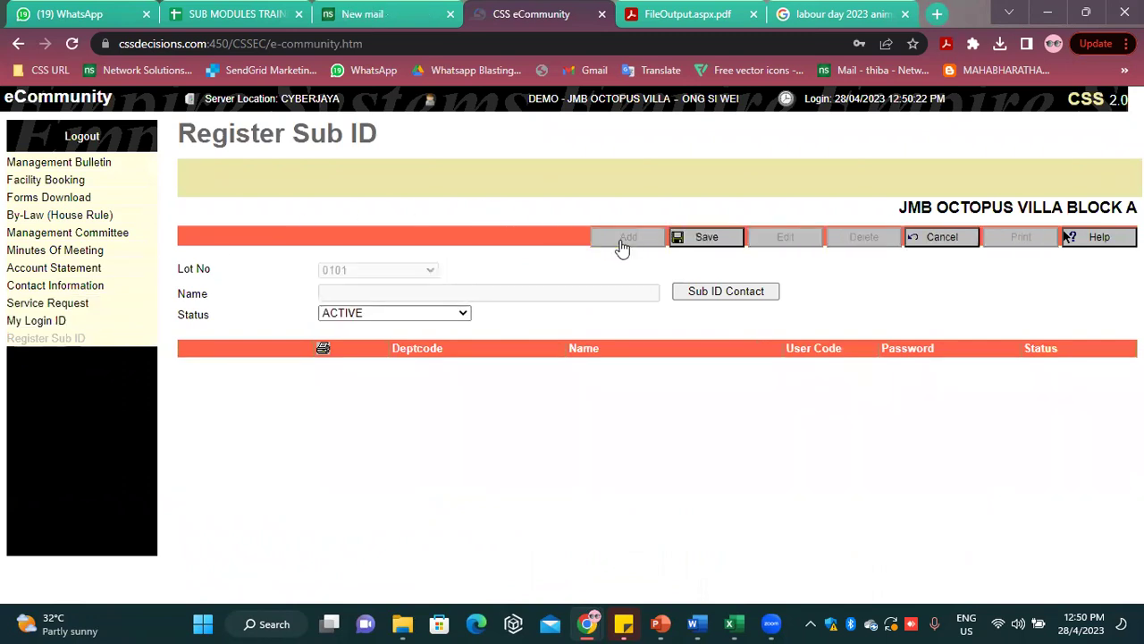
{"action": "left_click", "coordinate": [722, 289]}
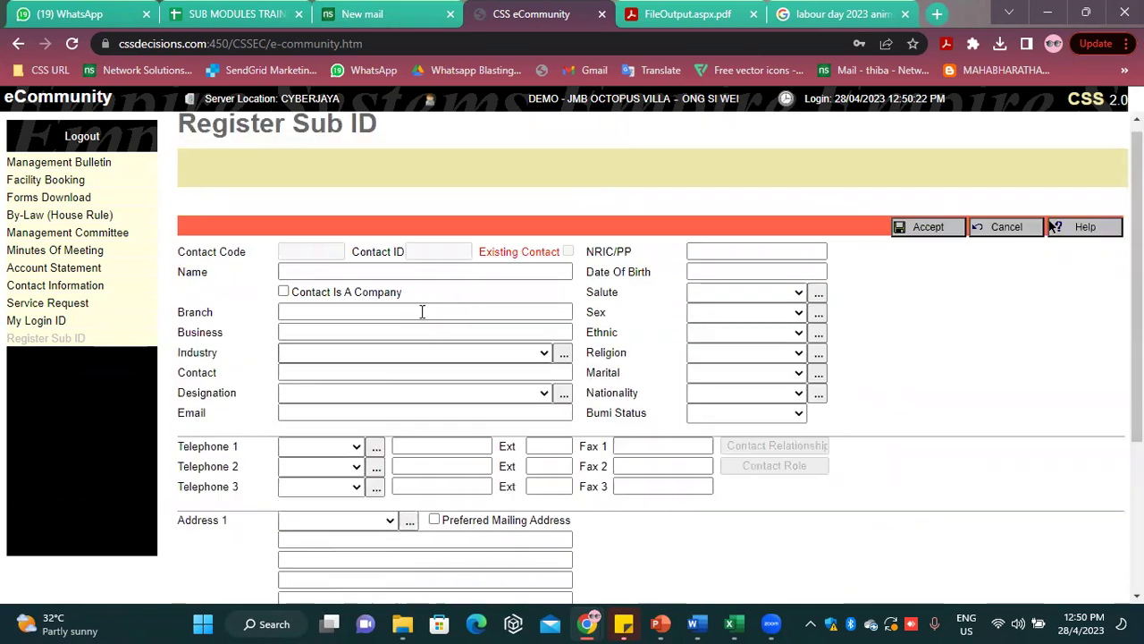
{"action": "left_click", "coordinate": [363, 282]}
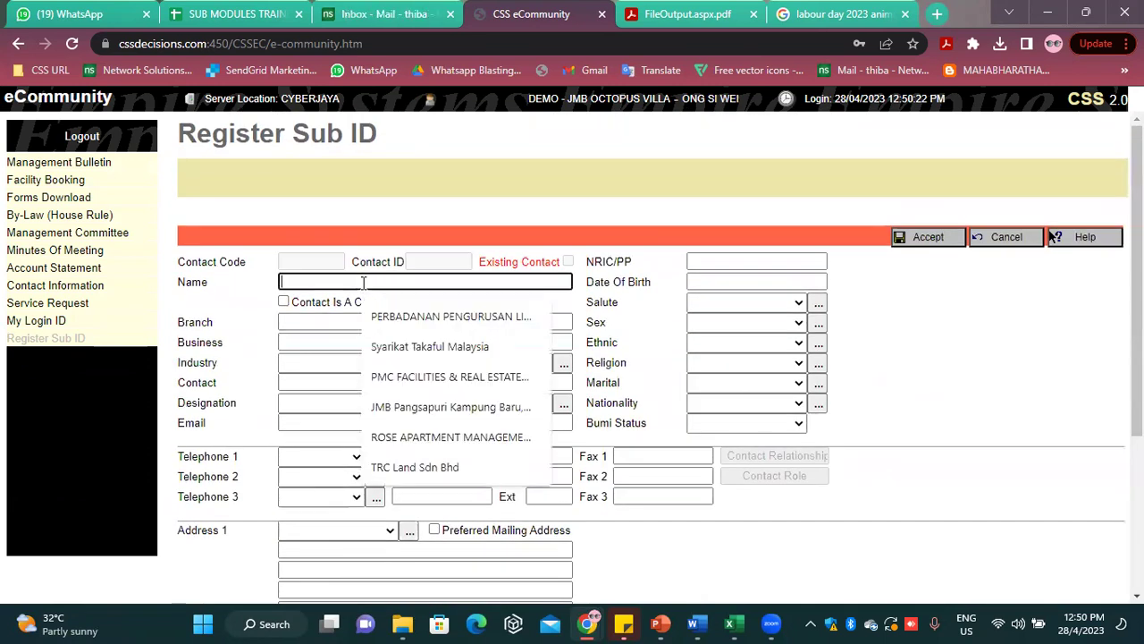
{"action": "type", "text": "MAIL"}
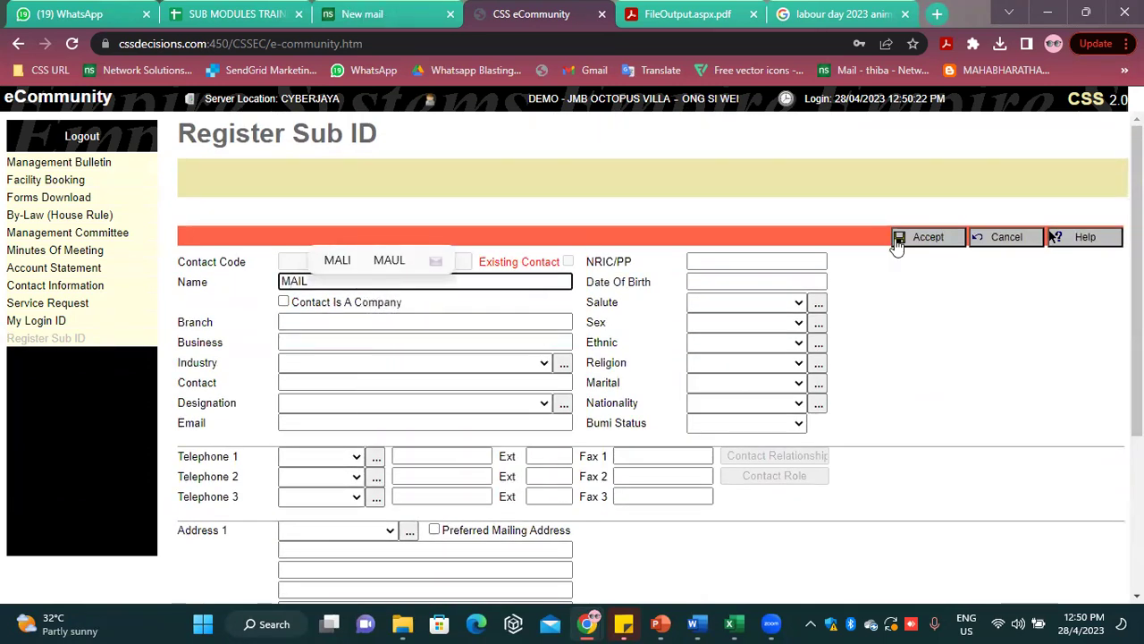
{"action": "left_click", "coordinate": [898, 246]}
Replace the contact name with the new sub member's name and accept it back to the sub ID form
{"action": "scroll", "coordinate": [370, 342], "scroll_direction": "down", "scroll_amount": 3}
{"action": "scroll", "coordinate": [380, 304], "scroll_direction": "up", "scroll_amount": 3}
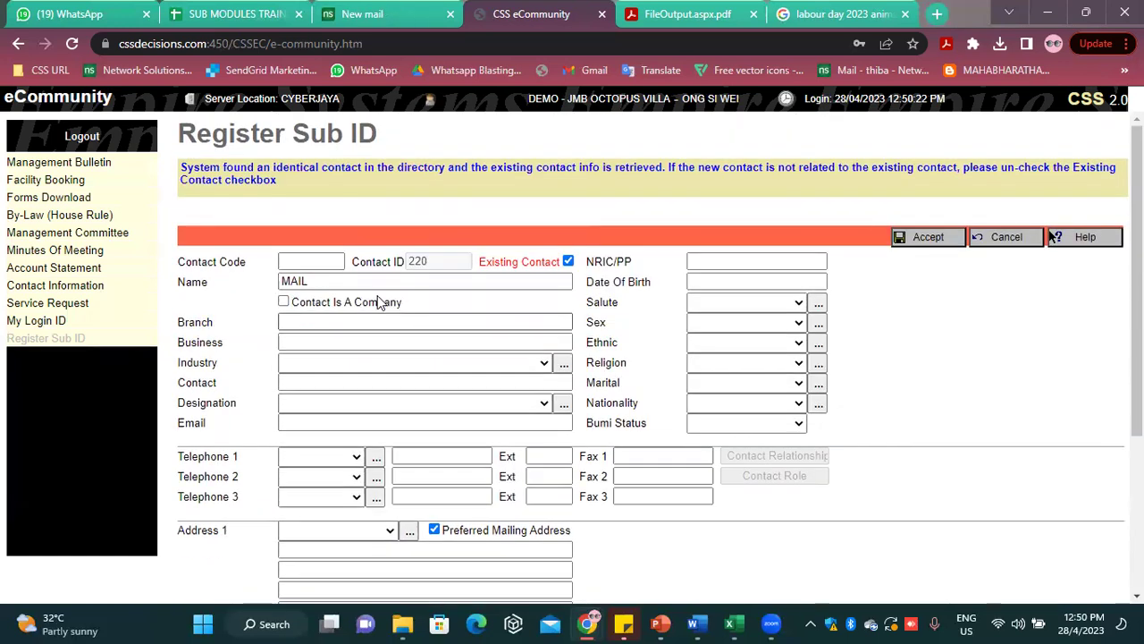
{"action": "left_click_drag", "start_coordinate": [352, 281], "coordinate": [128, 313]}
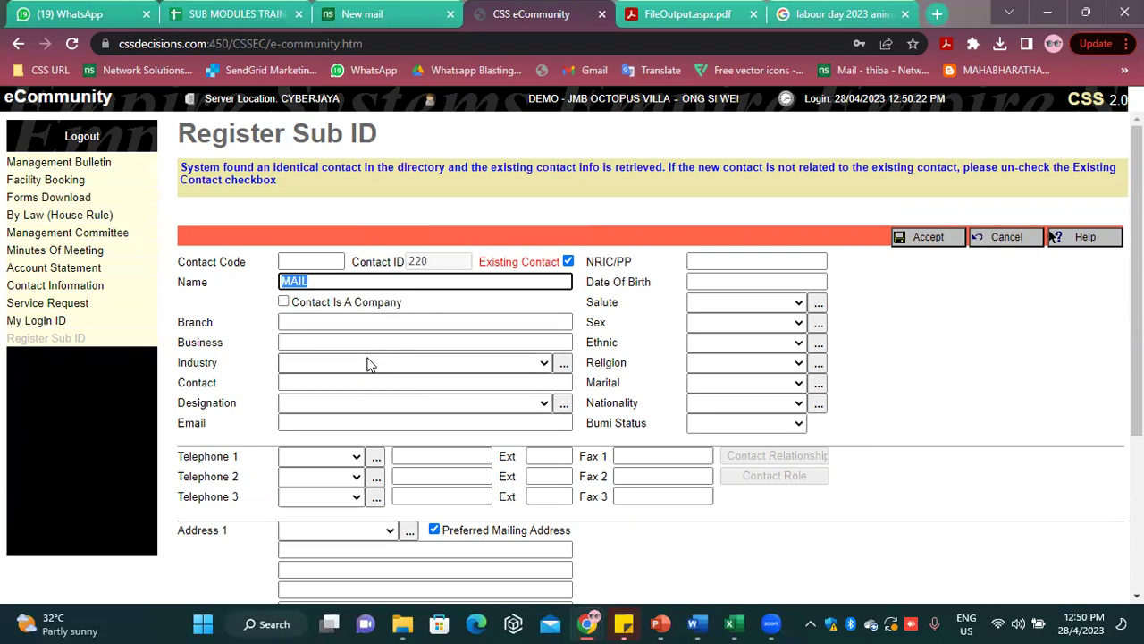
{"action": "type", "text": "STLL"}
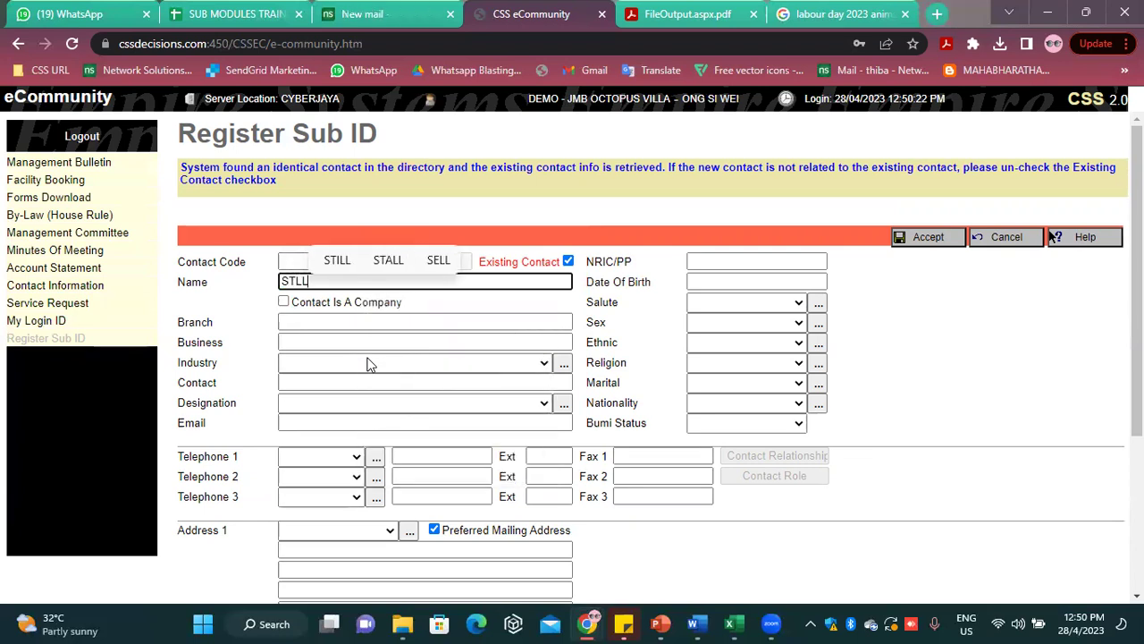
{"action": "type", "text": "ELLA"}
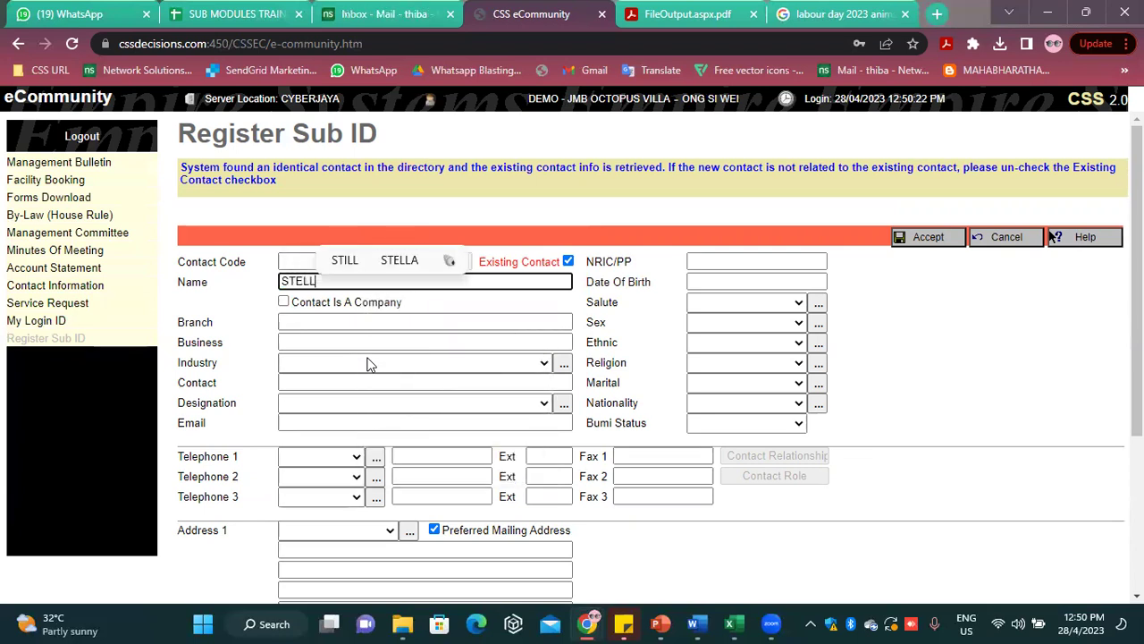
{"action": "scroll", "coordinate": [590, 393], "scroll_direction": "down", "scroll_amount": 3}
{"action": "scroll", "coordinate": [787, 420], "scroll_direction": "up", "scroll_amount": 3}
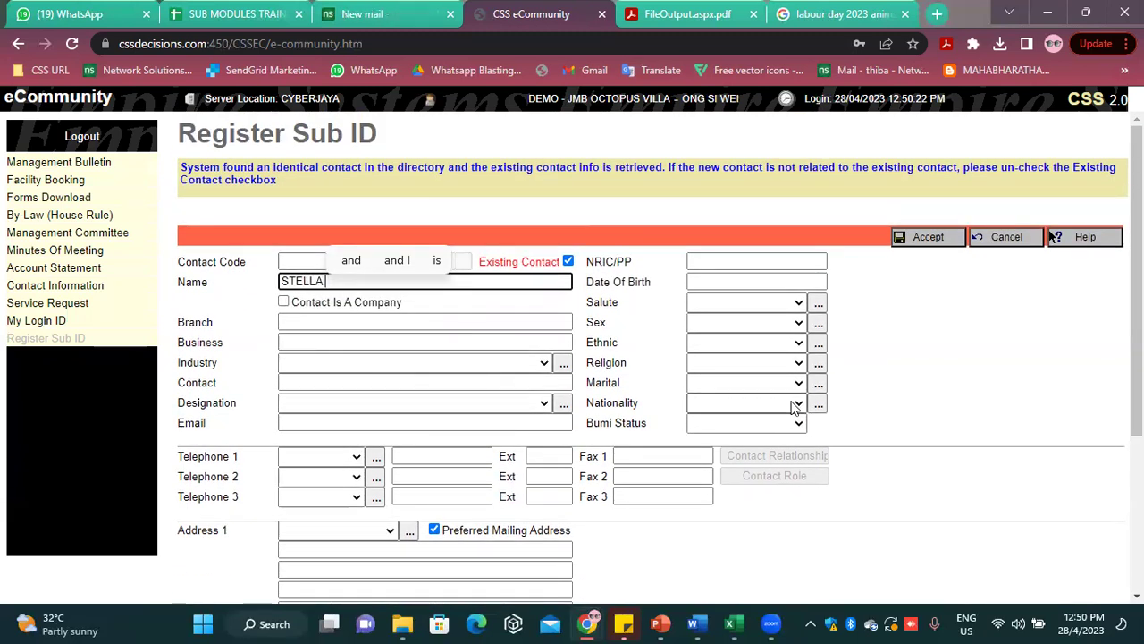
{"action": "left_click", "coordinate": [935, 240]}
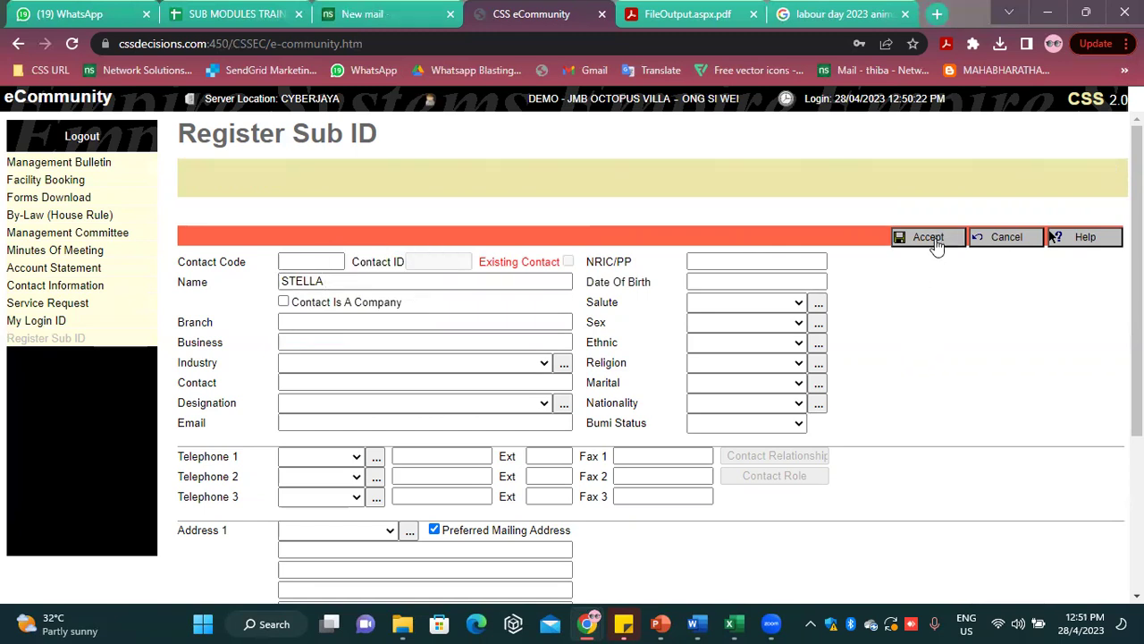
{"action": "left_click", "coordinate": [934, 242]}
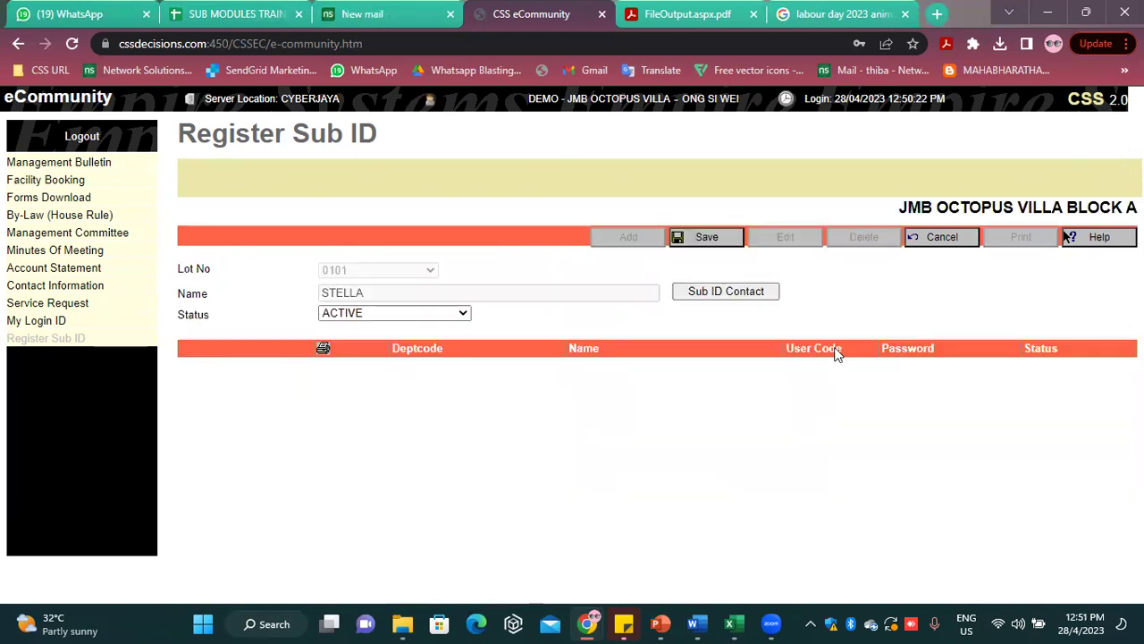
After saving fails at the sub ID limit, delete the TEST sub ID from lot 0101
{"action": "left_click", "coordinate": [706, 237]}
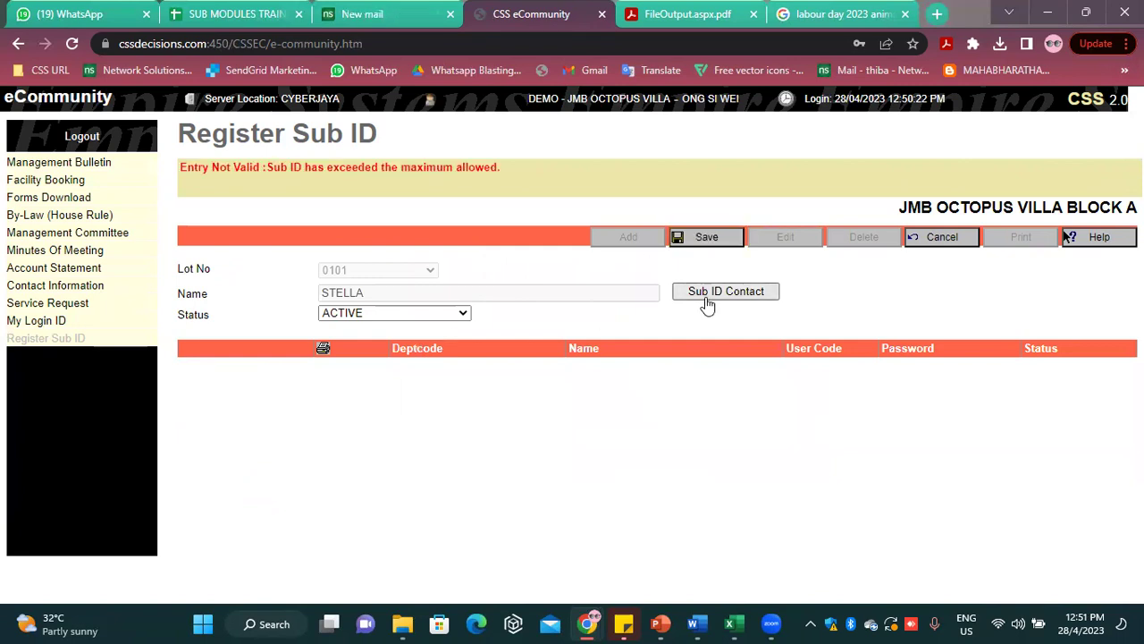
{"action": "left_click", "coordinate": [921, 238]}
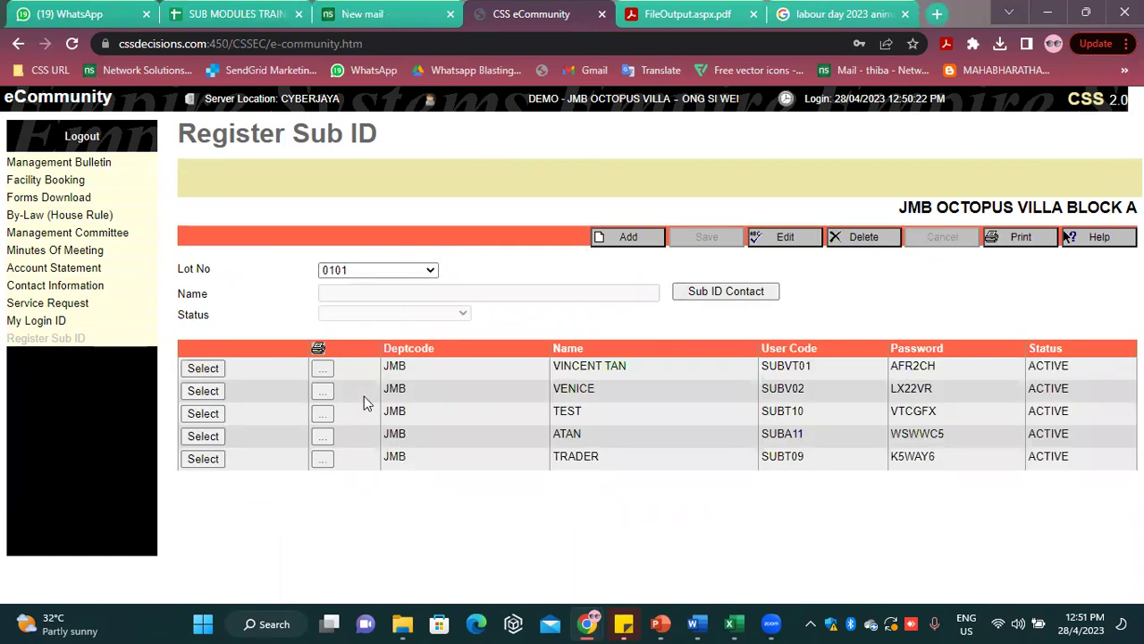
{"action": "left_click", "coordinate": [203, 413]}
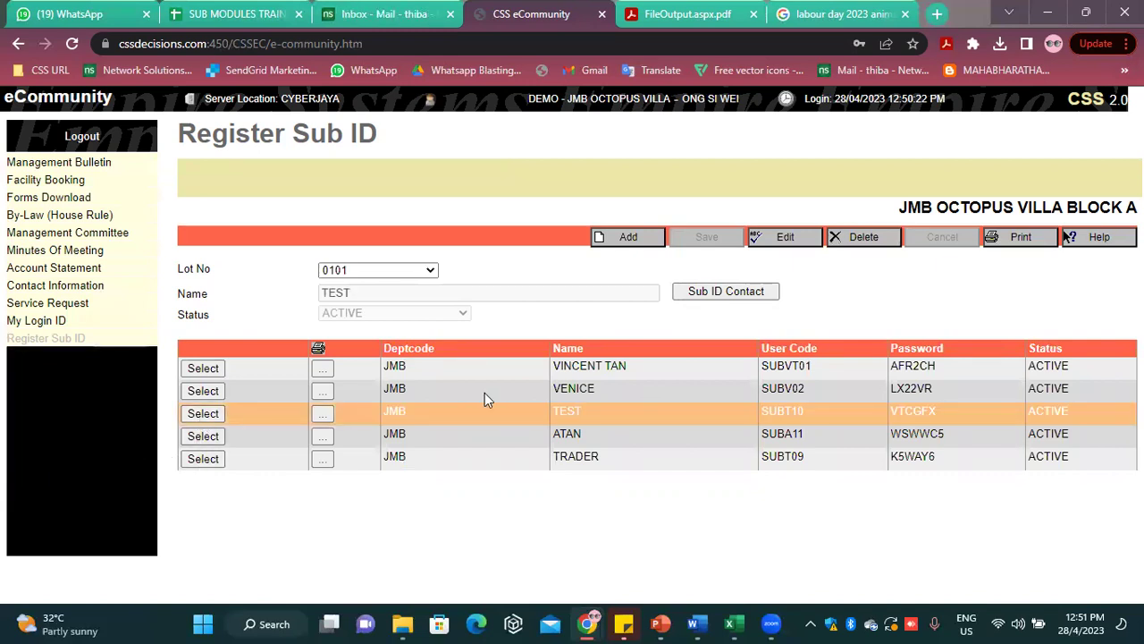
{"action": "left_click", "coordinate": [787, 237]}
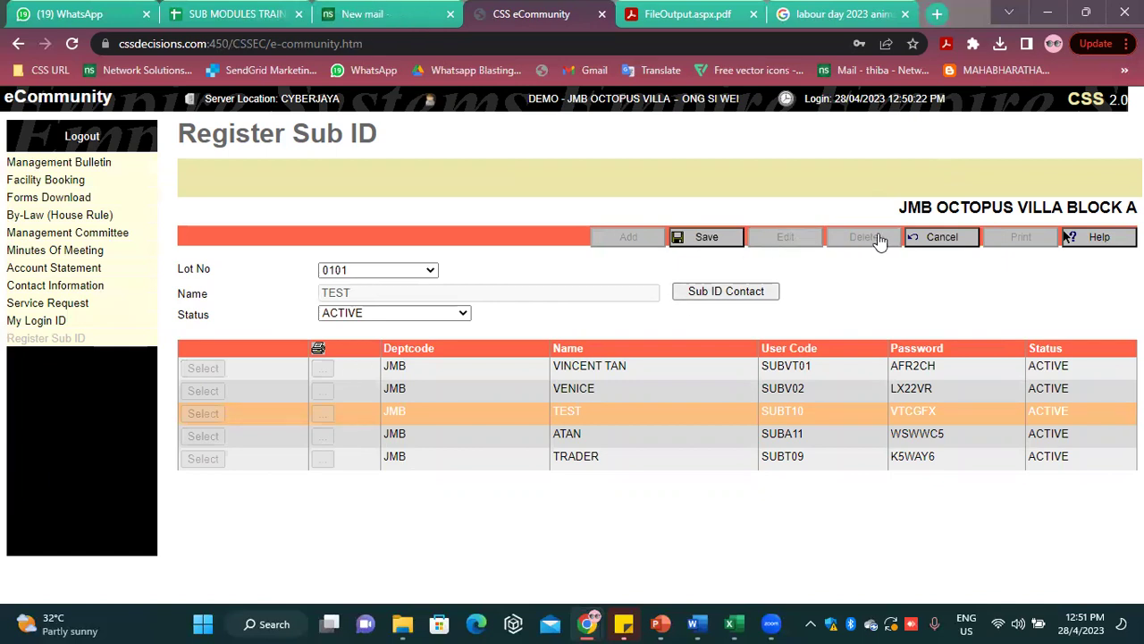
{"action": "left_click", "coordinate": [943, 237]}
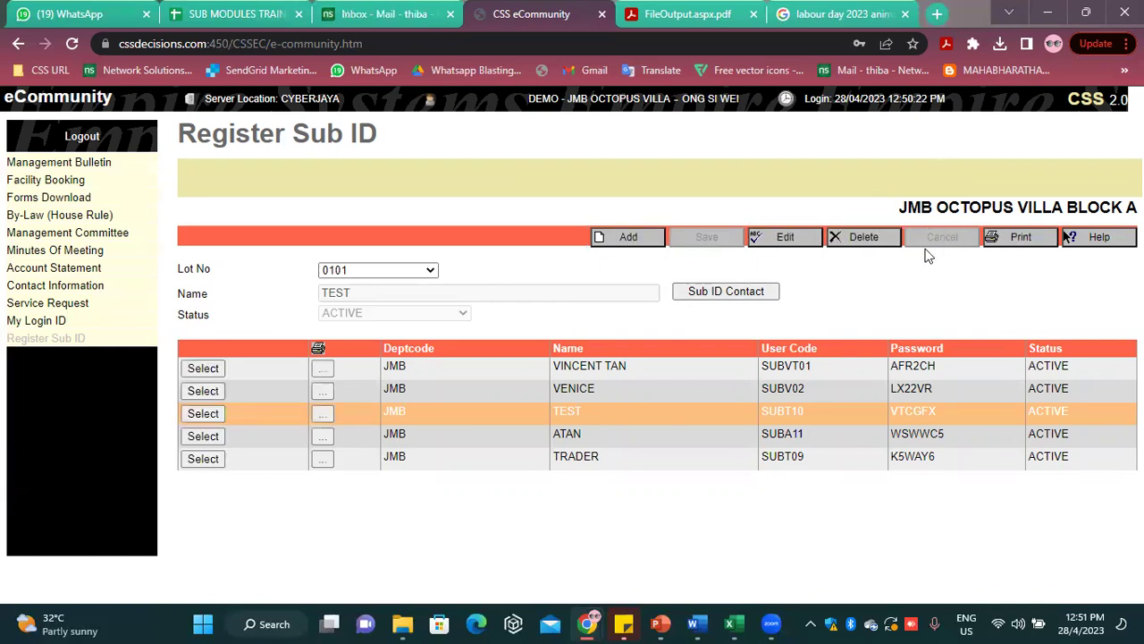
{"action": "left_click", "coordinate": [864, 237]}
{"action": "left_click", "coordinate": [653, 138]}
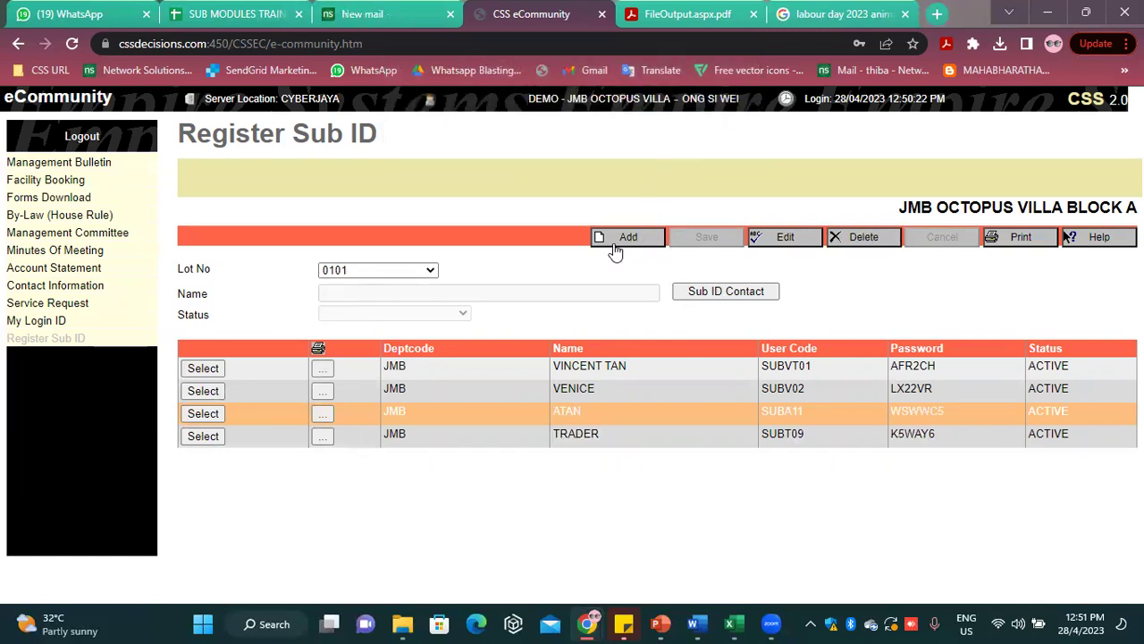
Add a new sub ID, choosing the sub member's name from the autofill and accepting the contact
{"action": "left_click", "coordinate": [614, 241]}
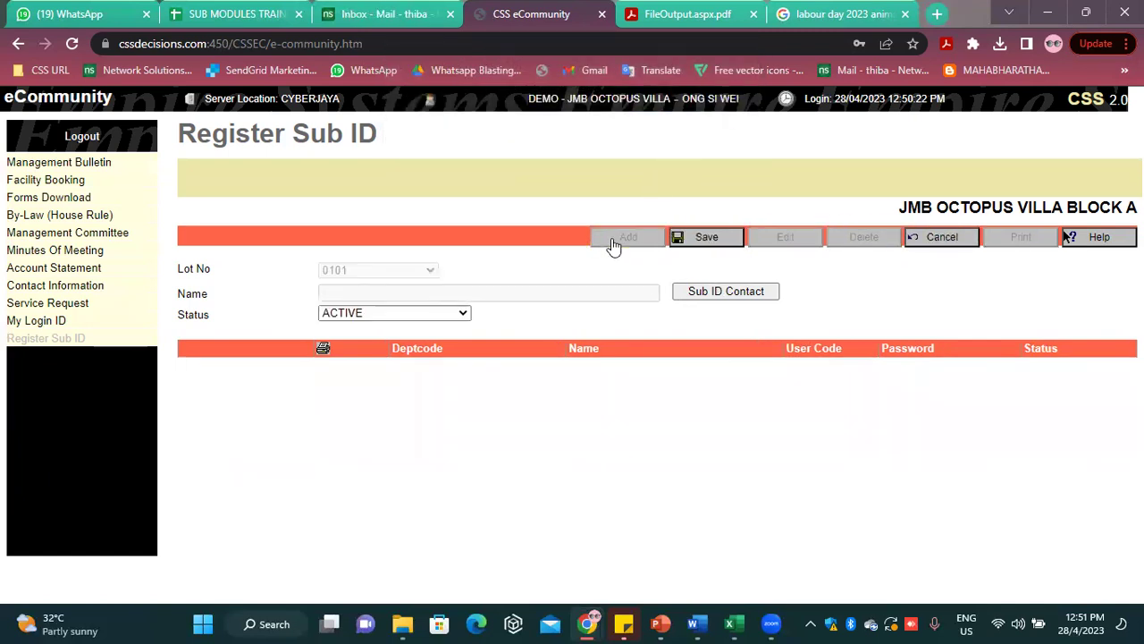
{"action": "left_click", "coordinate": [722, 288]}
{"action": "left_click", "coordinate": [549, 281]}
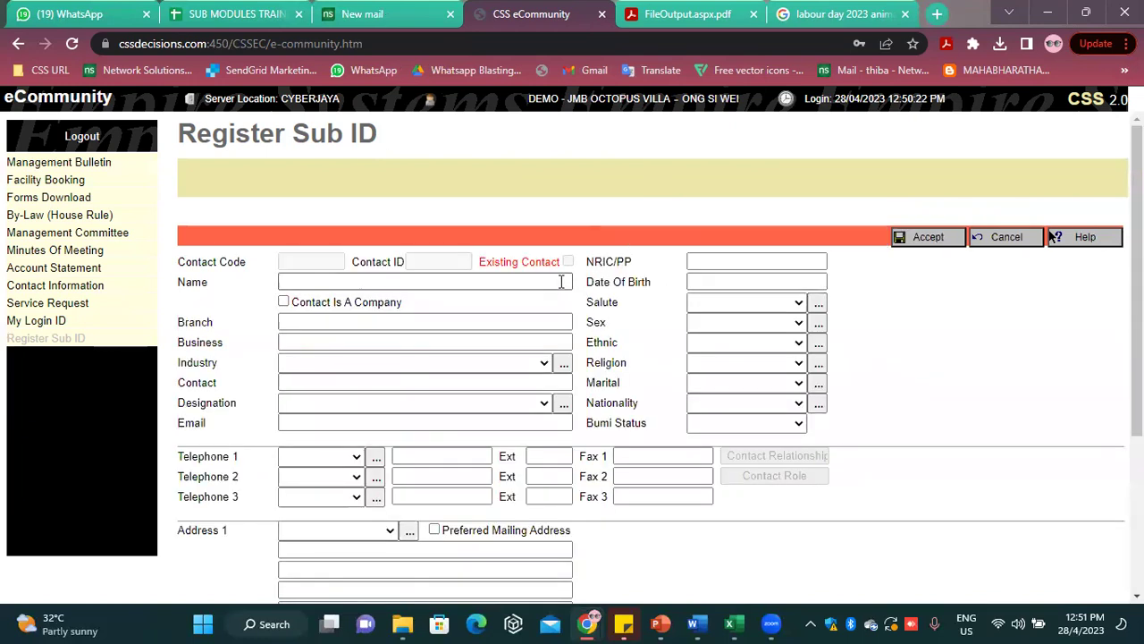
{"action": "type", "text": "STELLA"}
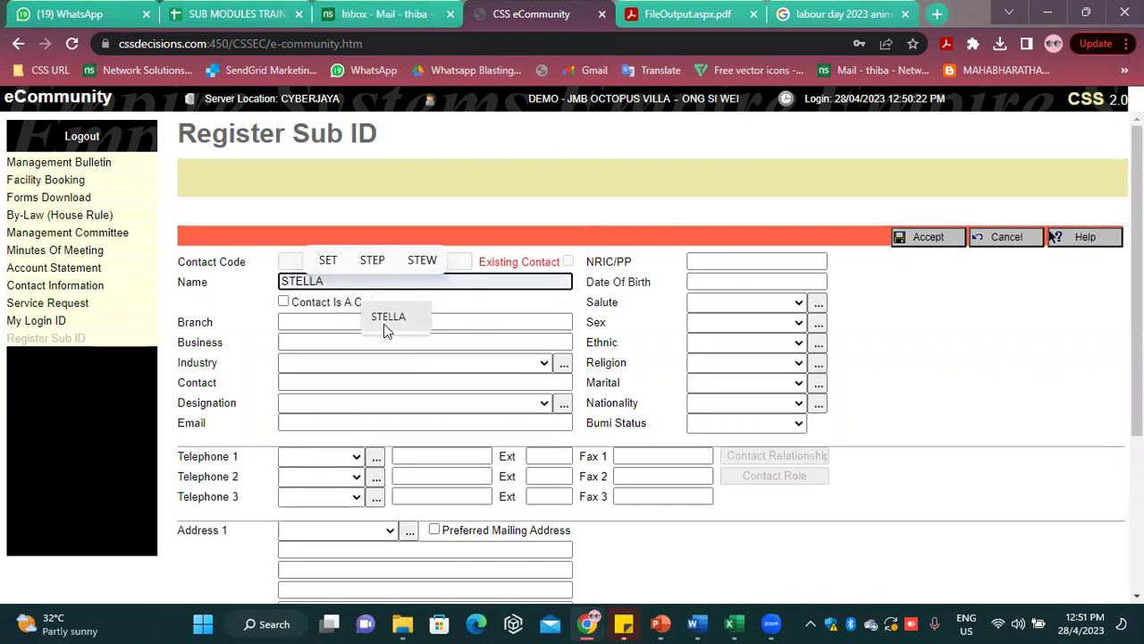
{"action": "left_click", "coordinate": [386, 318]}
{"action": "left_click", "coordinate": [939, 243]}
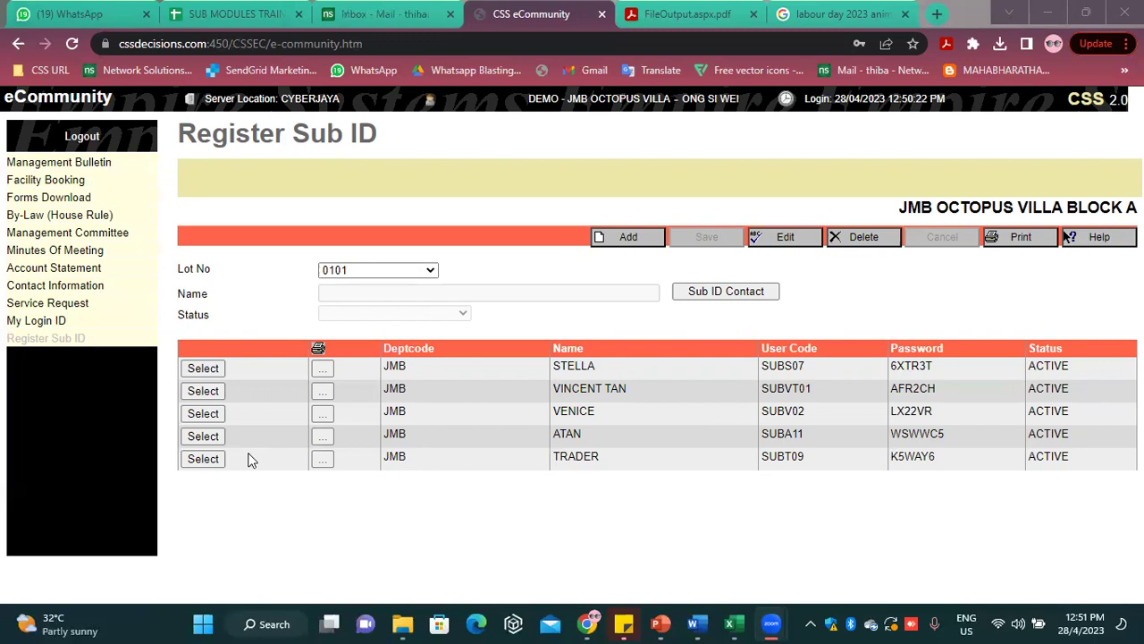
Copy the new sub ID's generated user code and password, then sign out of the resident account
{"action": "double_click", "coordinate": [792, 367]}
{"action": "left_click_drag", "start_coordinate": [936, 372], "coordinate": [885, 377]}
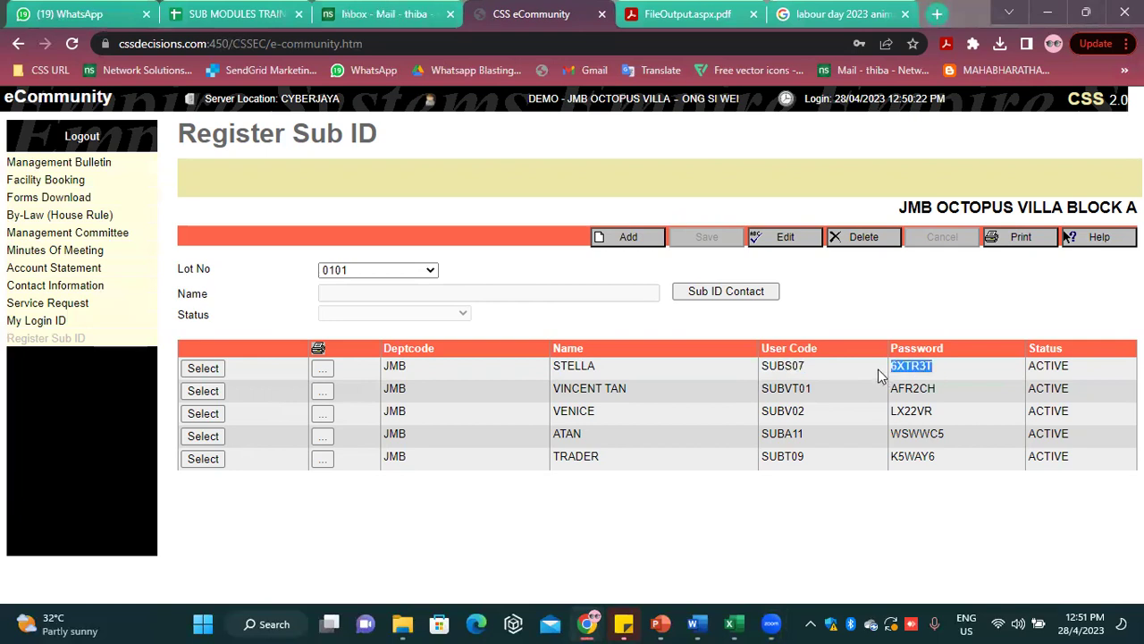
{"action": "left_click", "coordinate": [78, 136]}
{"action": "left_click", "coordinate": [156, 256]}
Sign in under the Administrator login group with the admin password
{"action": "left_click", "coordinate": [143, 284]}
{"action": "left_click", "coordinate": [154, 311]}
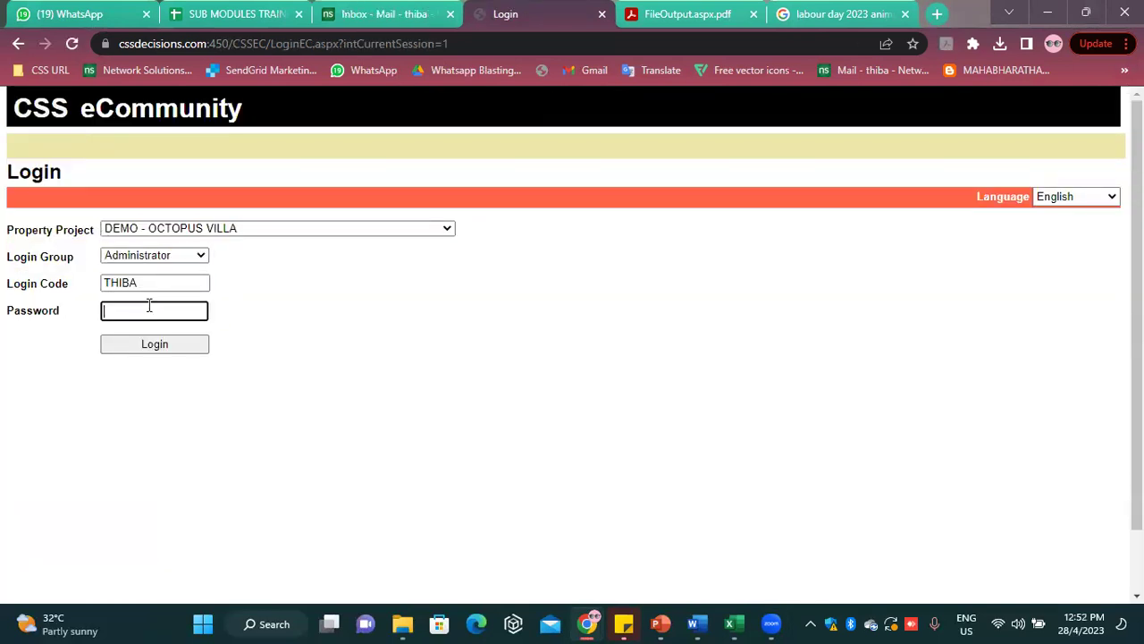
{"action": "type", "text": "••••"}
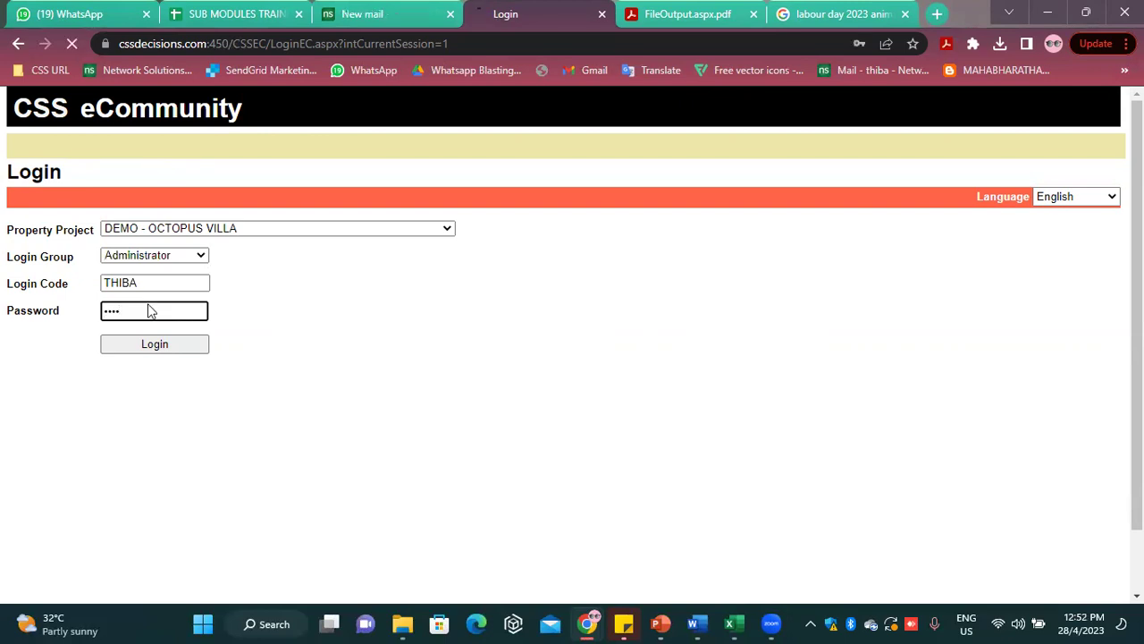
{"action": "left_click", "coordinate": [154, 343]}
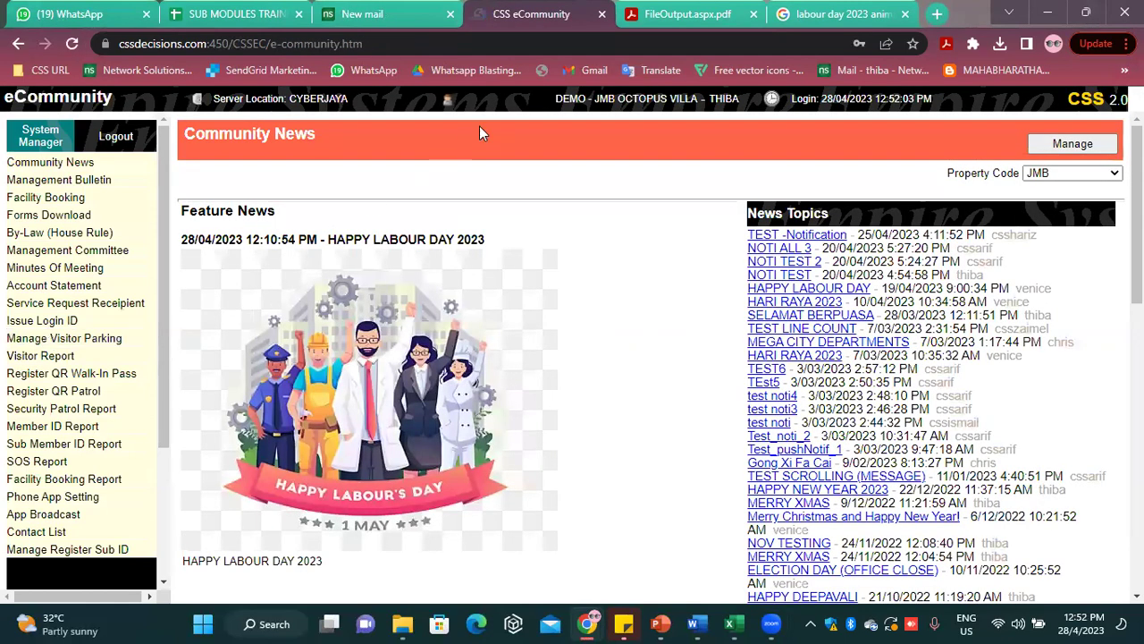